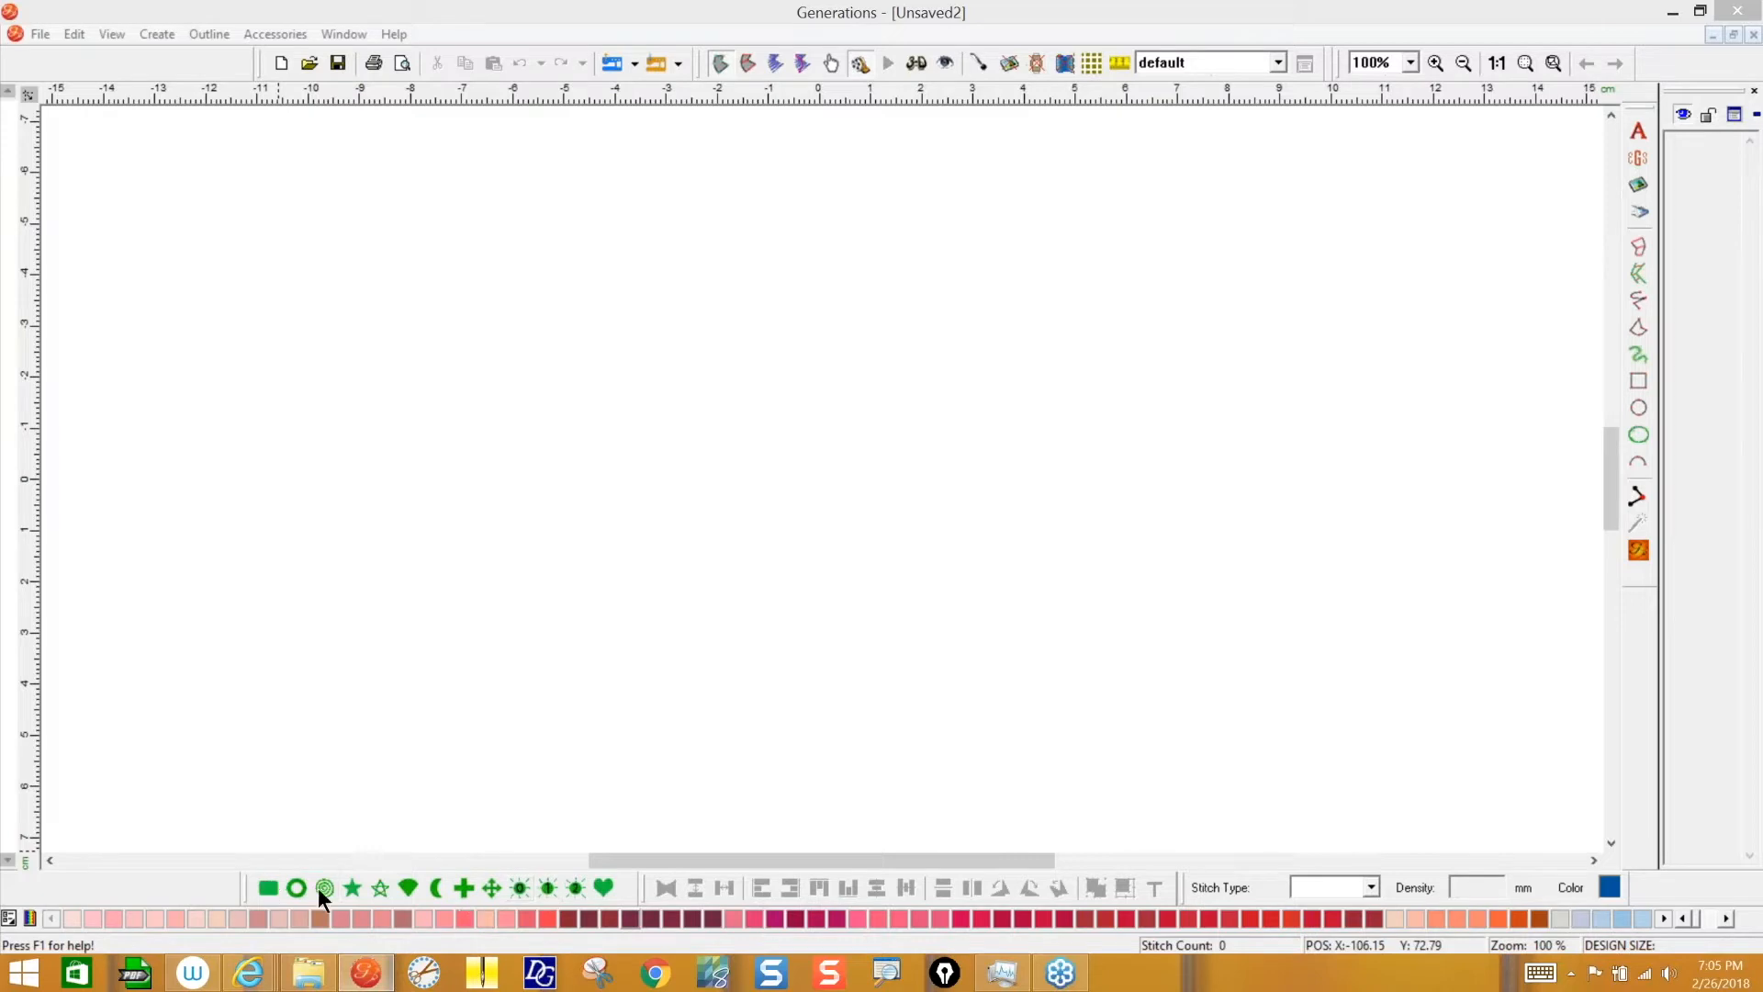
- Start a Round Corner Rectangle, examine the stitch types offered for Line, and return its type to Area
{"action": "left_click", "coordinate": [267, 889]}
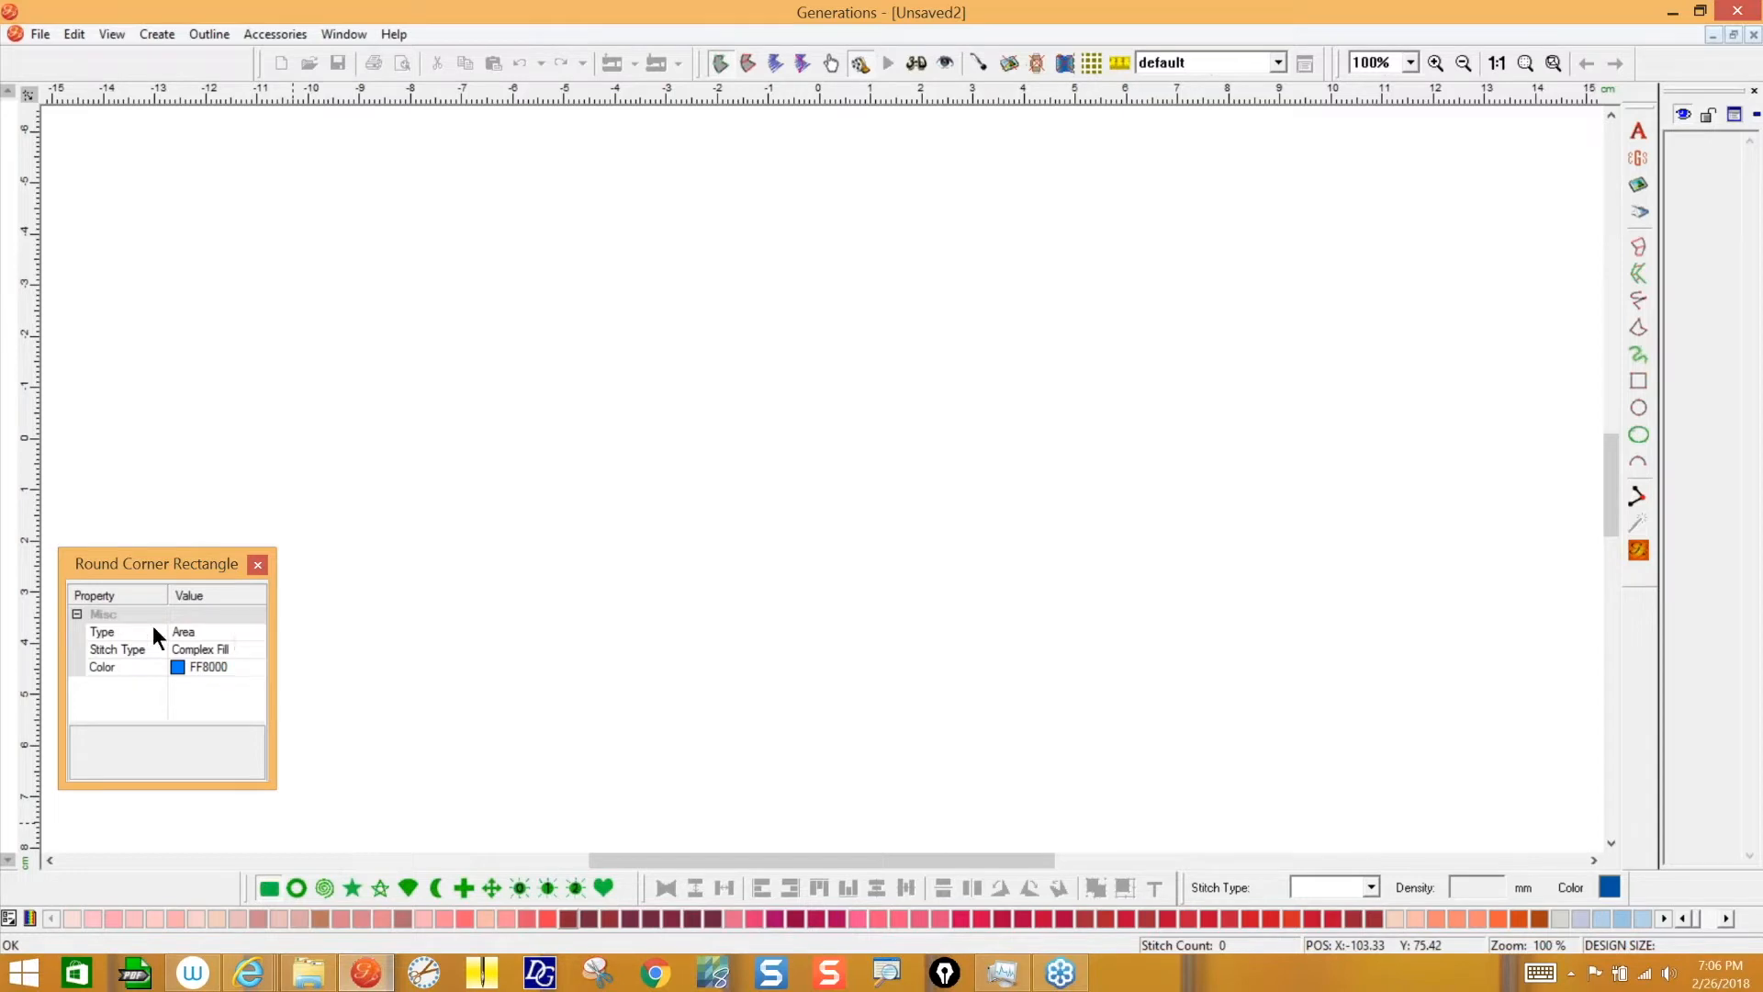
{"action": "left_click", "coordinate": [252, 632]}
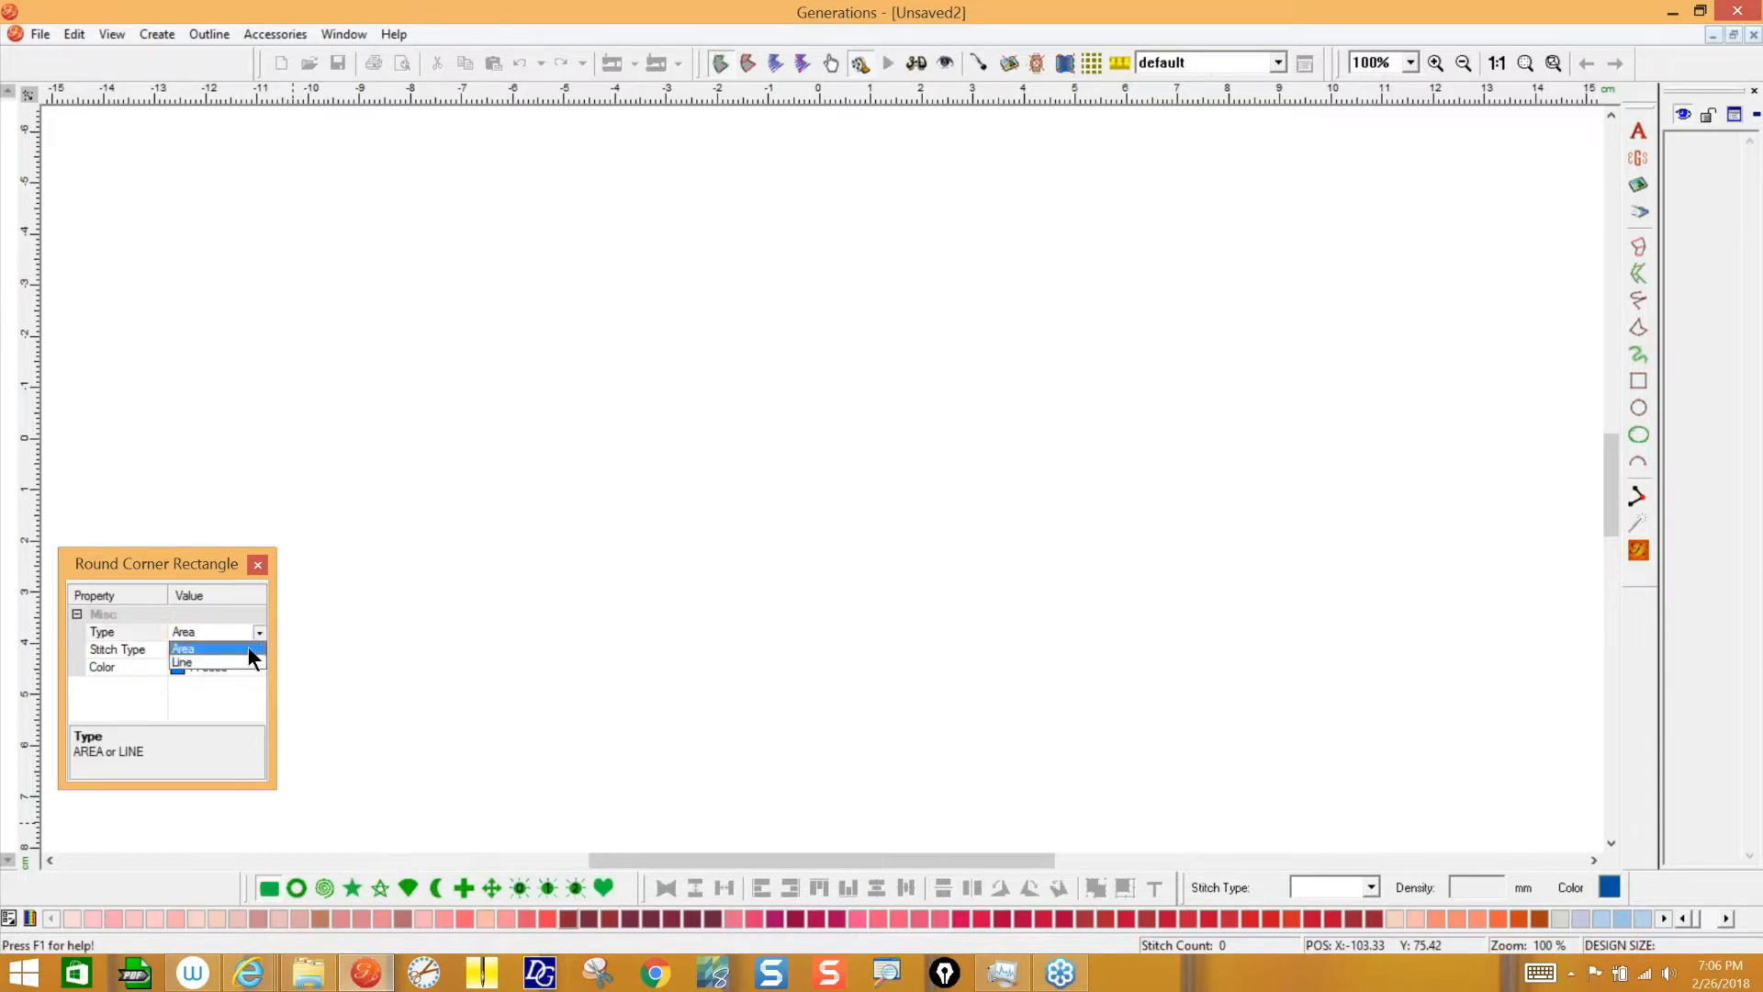
{"action": "left_click", "coordinate": [241, 661]}
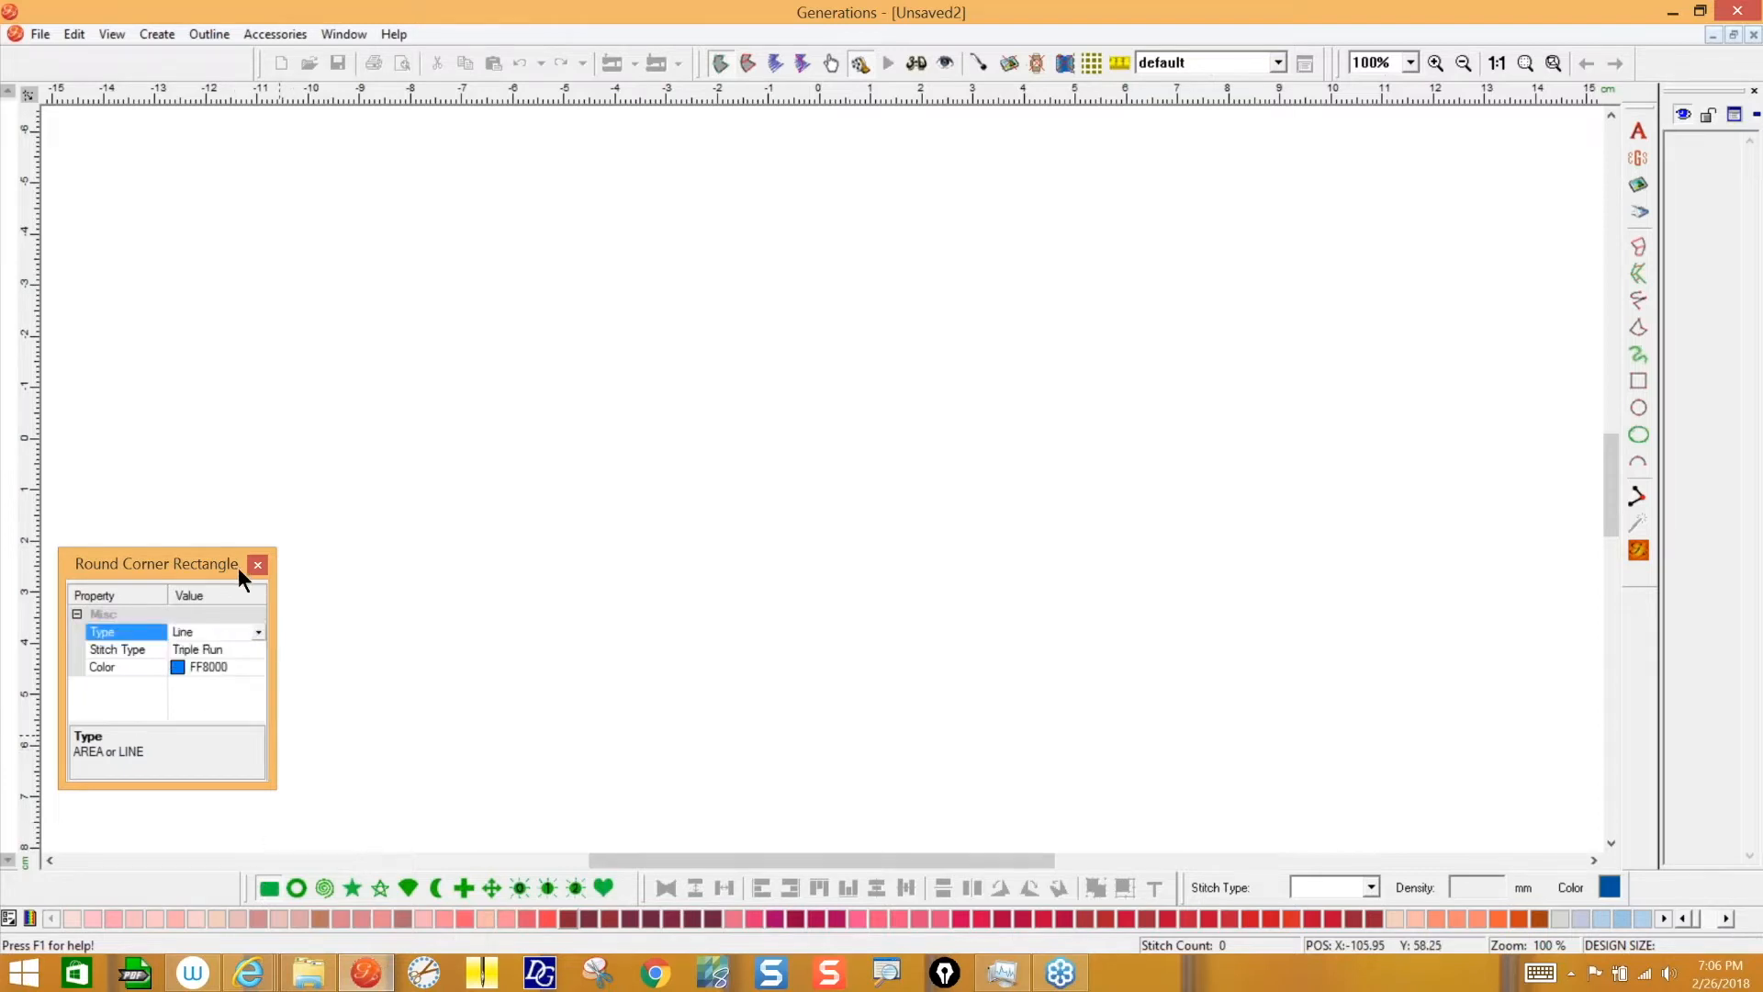
{"action": "left_click", "coordinate": [253, 650]}
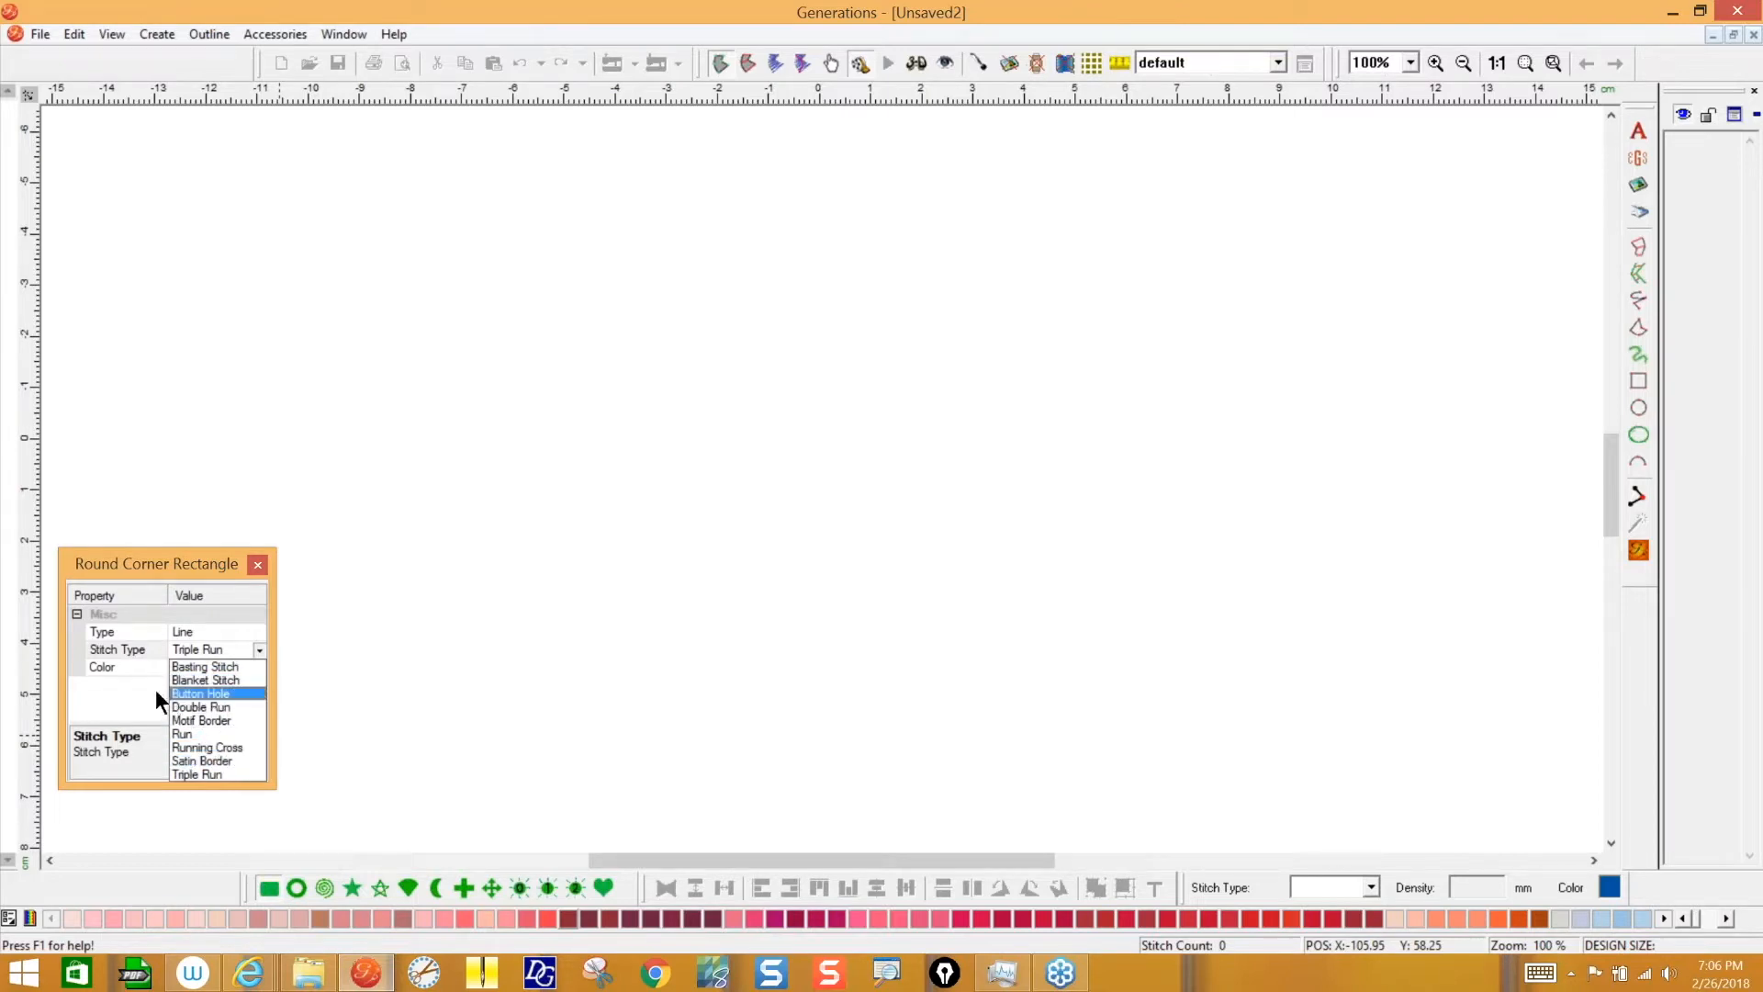
{"action": "left_click", "coordinate": [253, 632]}
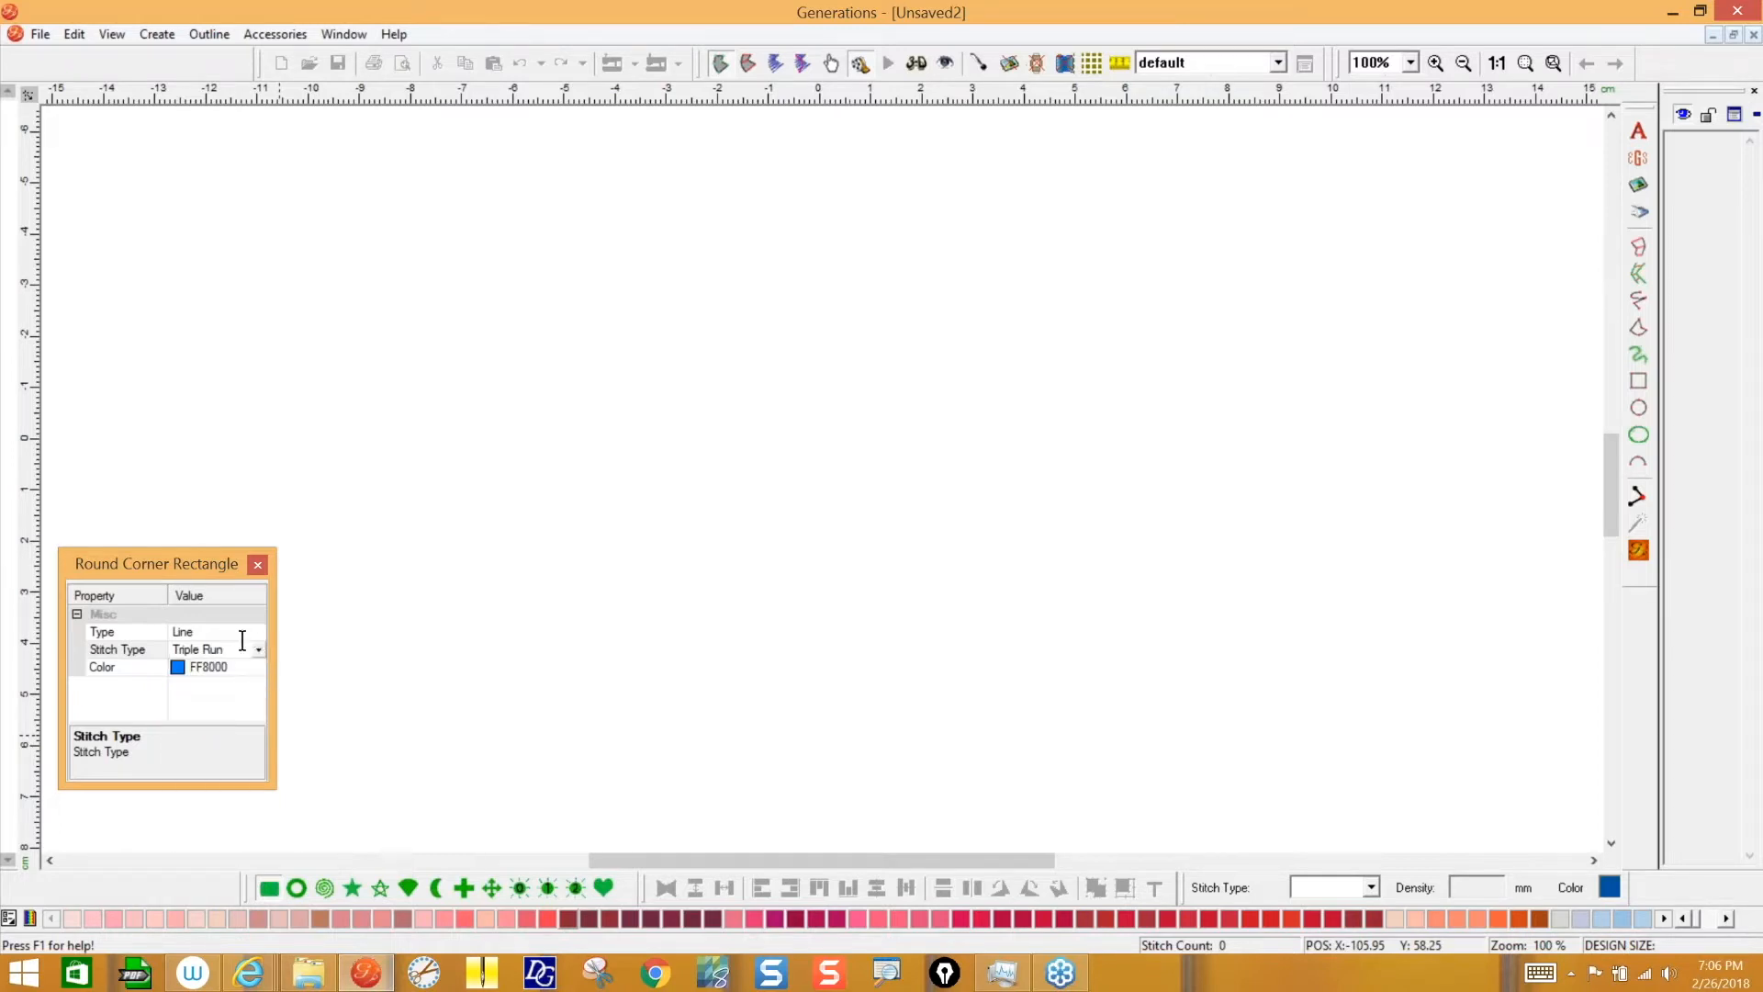
{"action": "left_click", "coordinate": [257, 630]}
{"action": "left_click", "coordinate": [255, 661]}
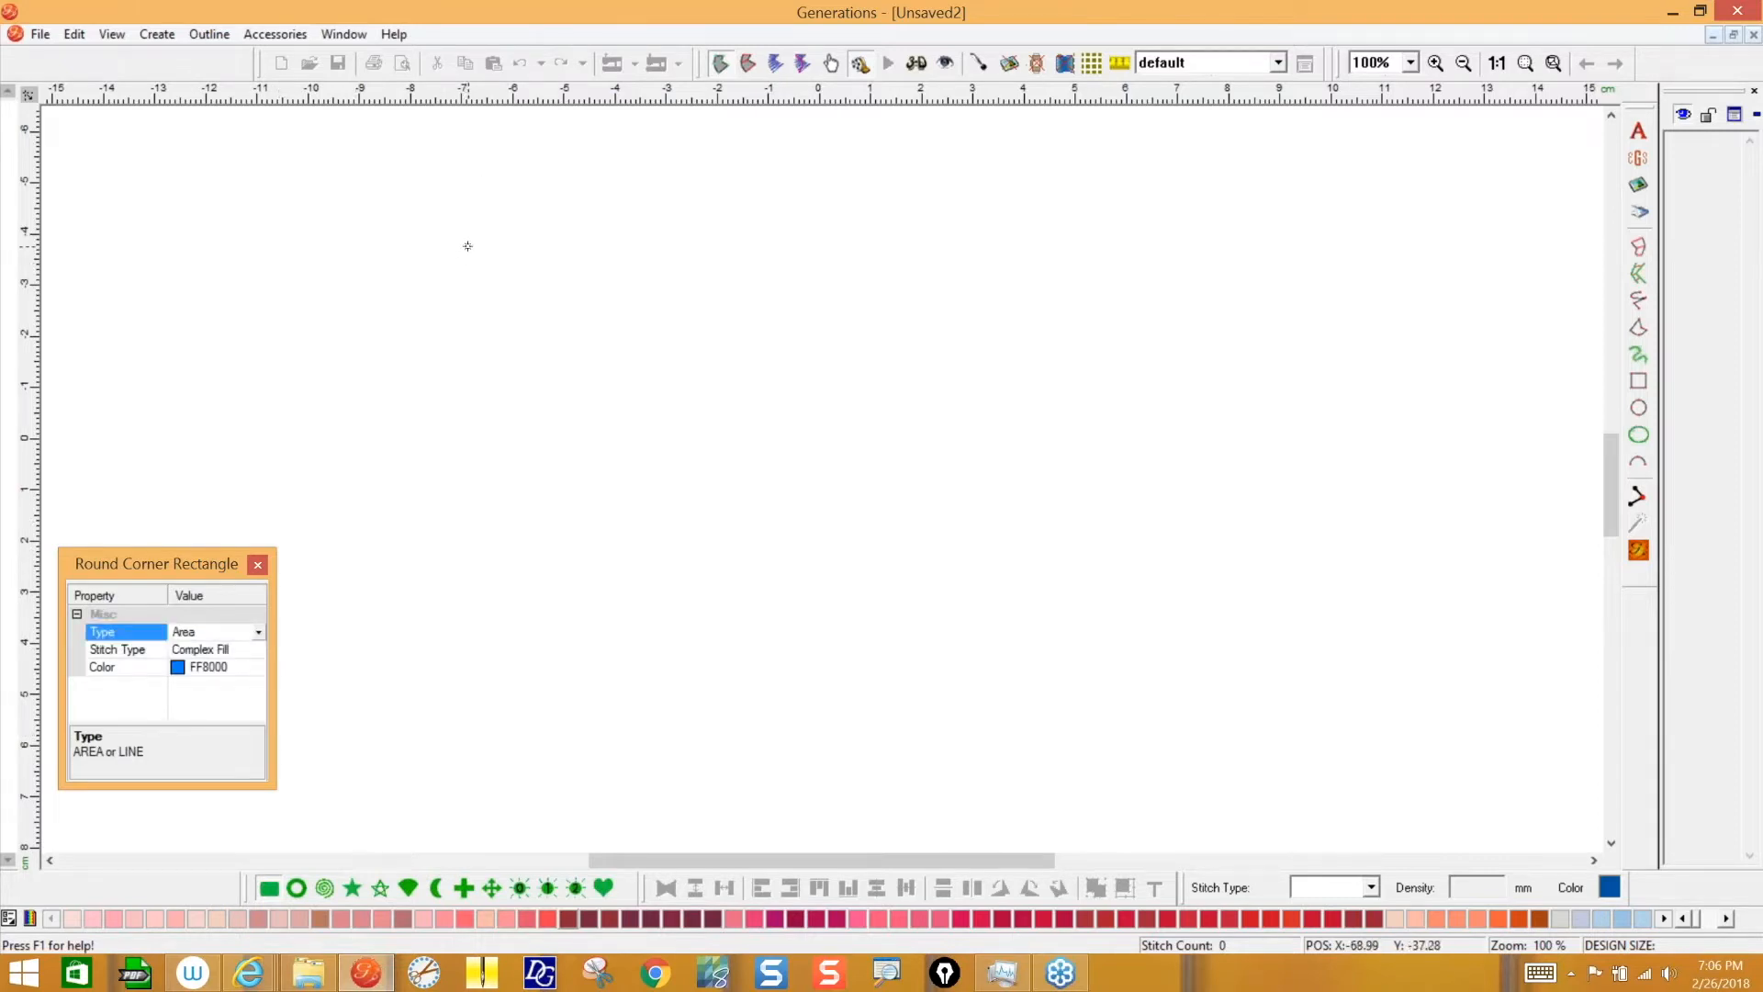
- Draw a Complex Fill round-corner rectangle about 68 by 71 mm left of centre, try full corner rounding, make its corners square, and generate the stitches
{"action": "mouse_move", "coordinate": [467, 245]}
{"action": "left_mouse_down"}
{"action": "mouse_move", "coordinate": [736, 492]}
{"action": "mouse_move", "coordinate": [720, 697]}
{"action": "mouse_move", "coordinate": [929, 656]}
{"action": "mouse_move", "coordinate": [952, 382]}
{"action": "mouse_move", "coordinate": [642, 516]}
{"action": "mouse_move", "coordinate": [857, 734]}
{"action": "mouse_move", "coordinate": [810, 606]}
{"action": "left_mouse_up"}
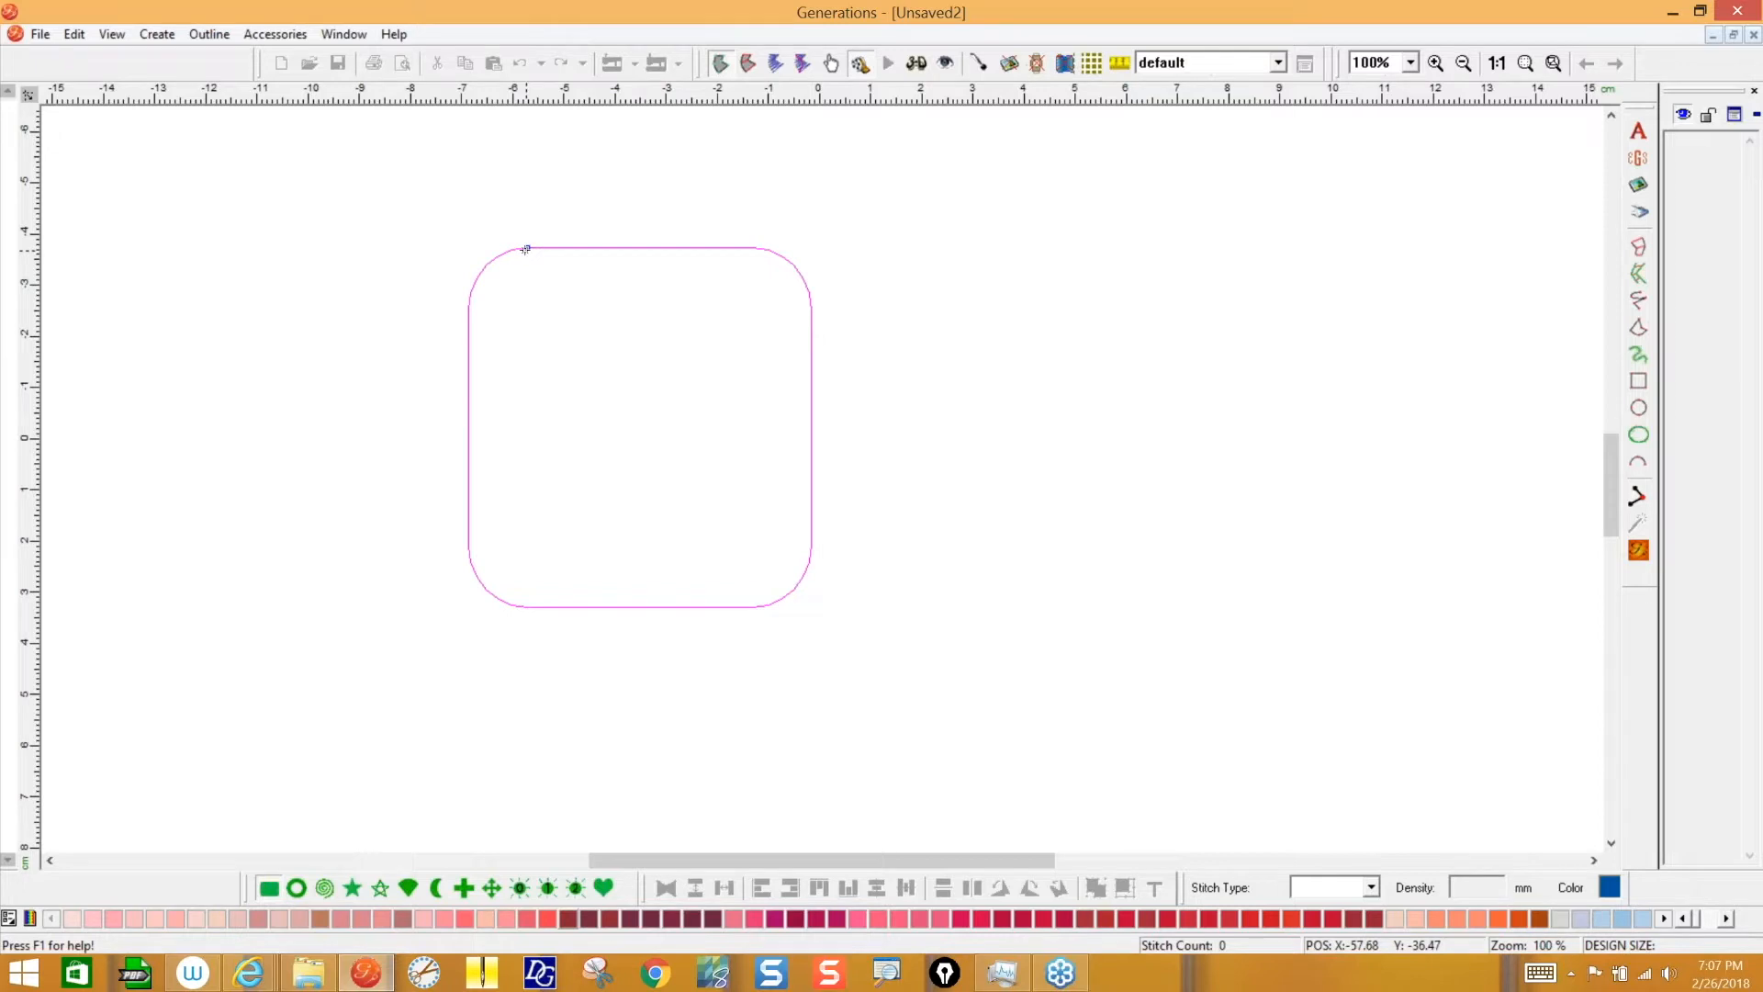
{"action": "left_click_drag", "start_coordinate": [529, 250], "coordinate": [639, 248]}
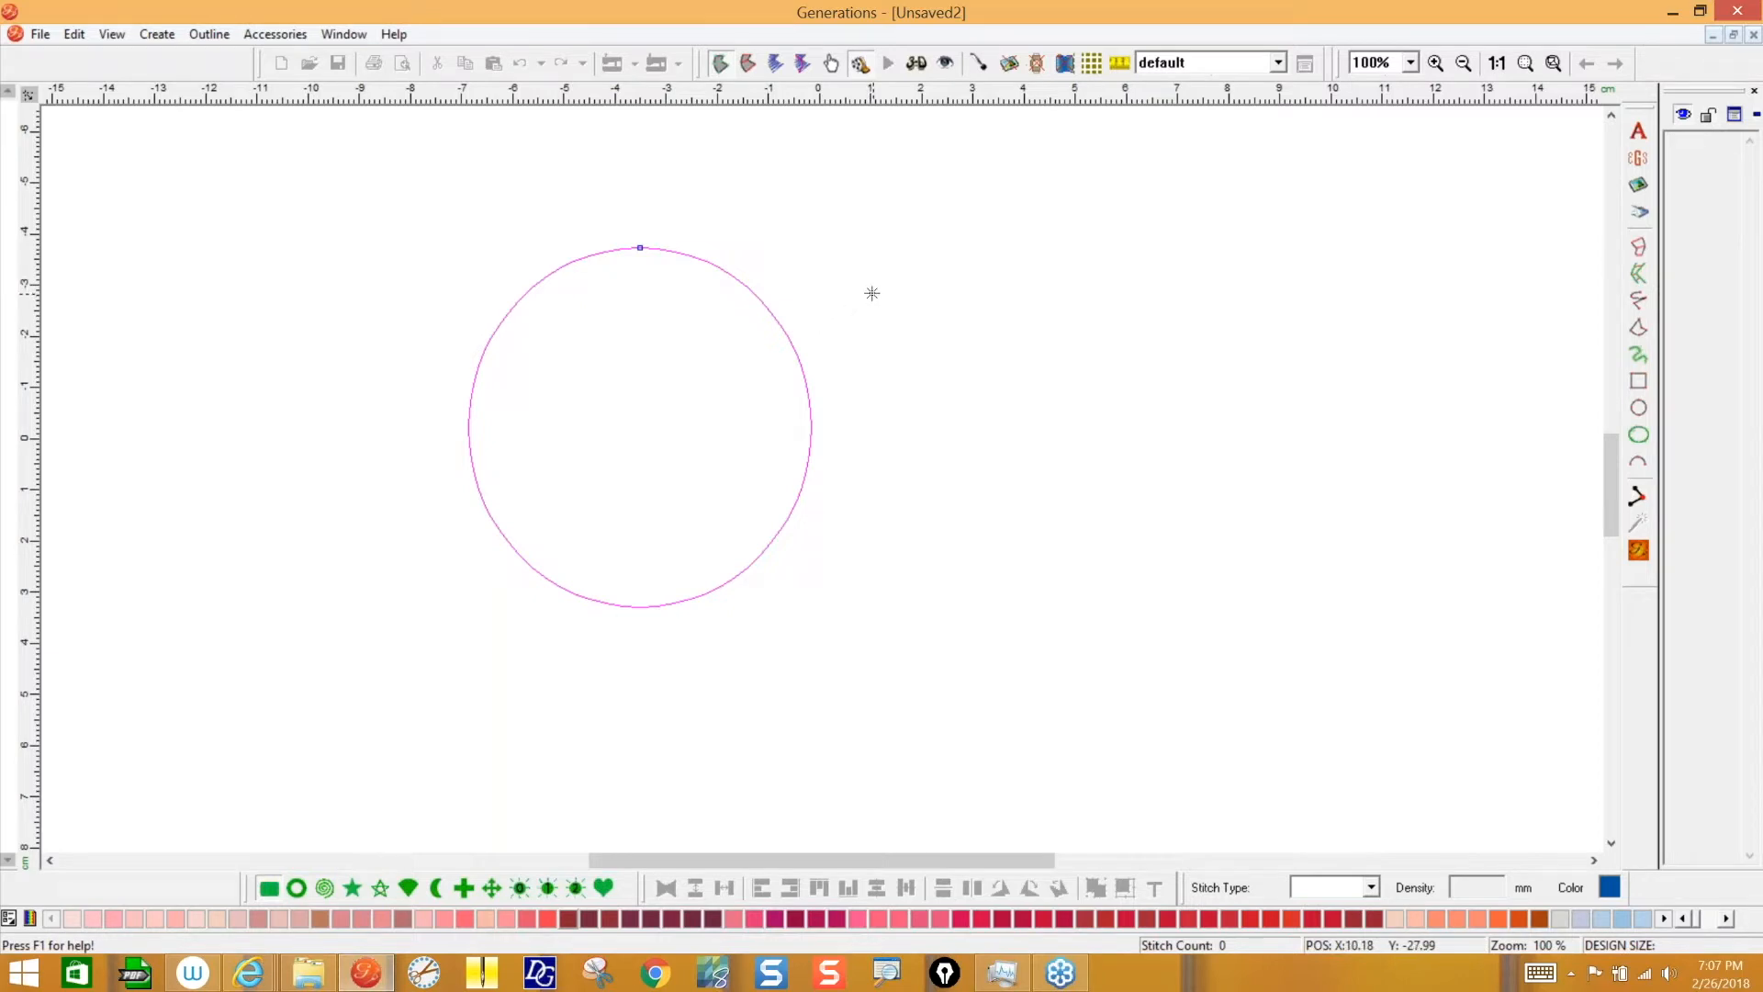
{"action": "left_click_drag", "start_coordinate": [641, 248], "coordinate": [437, 260]}
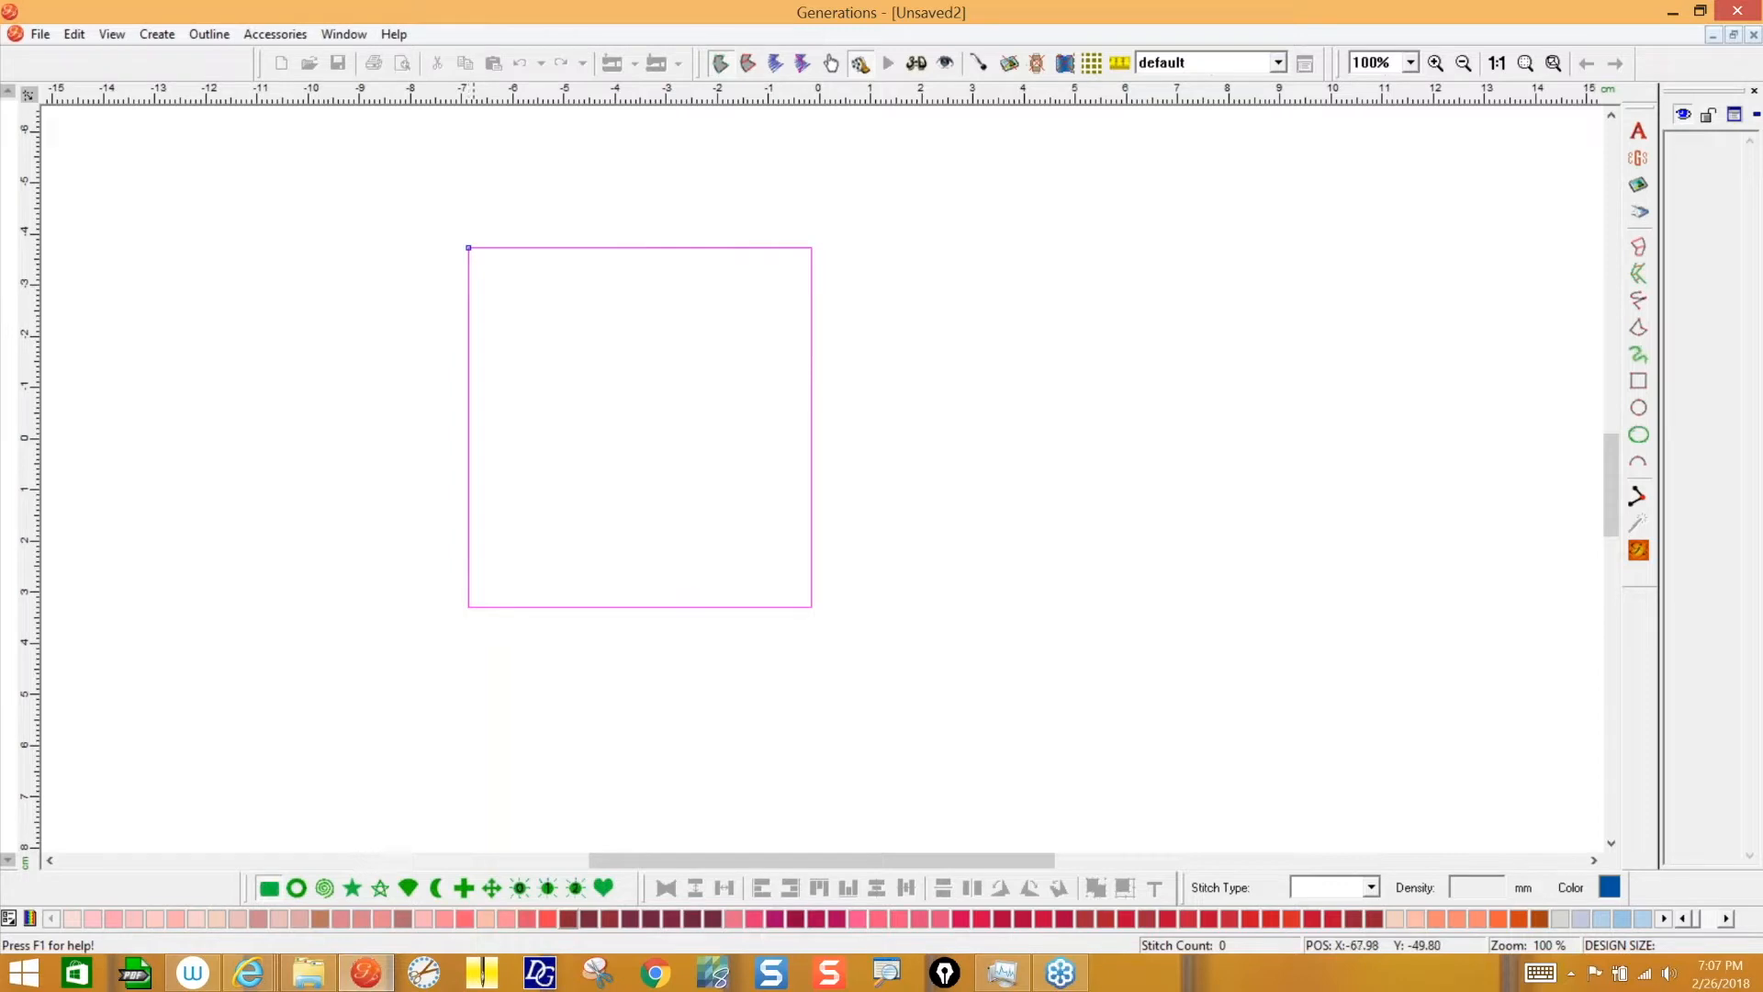
{"action": "scroll", "coordinate": [584, 216], "scroll_direction": "up", "scroll_amount": 5}
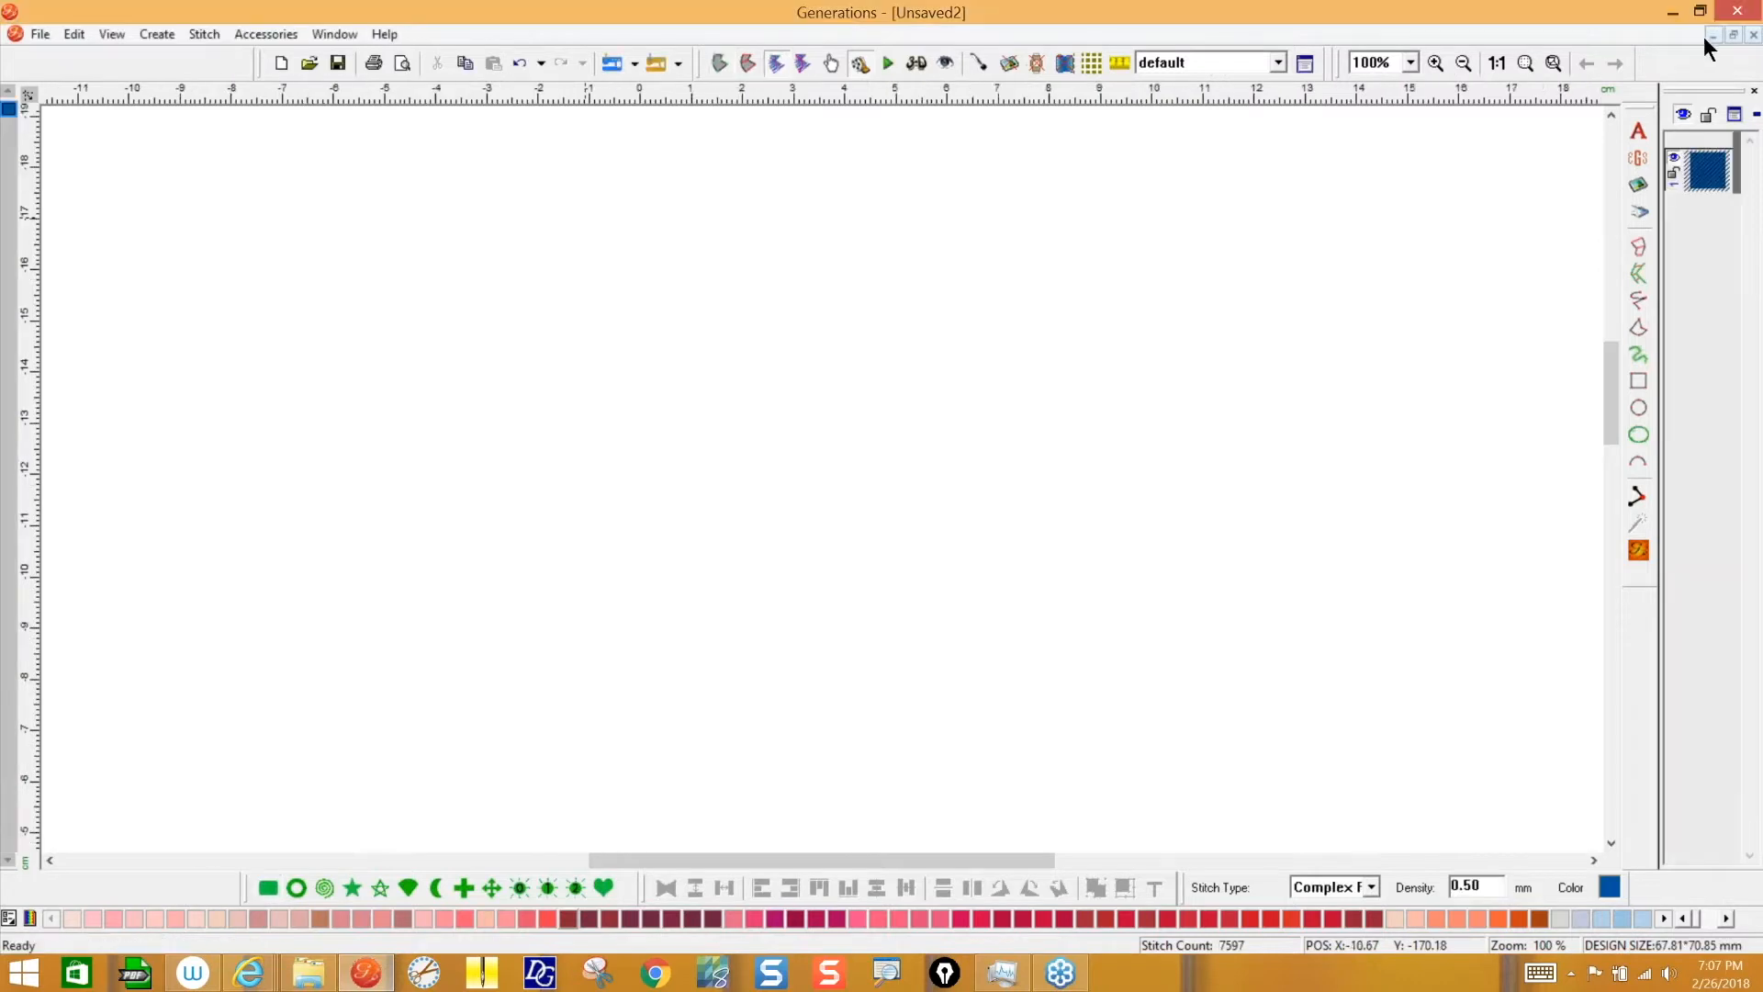
{"action": "left_click", "coordinate": [1523, 62]}
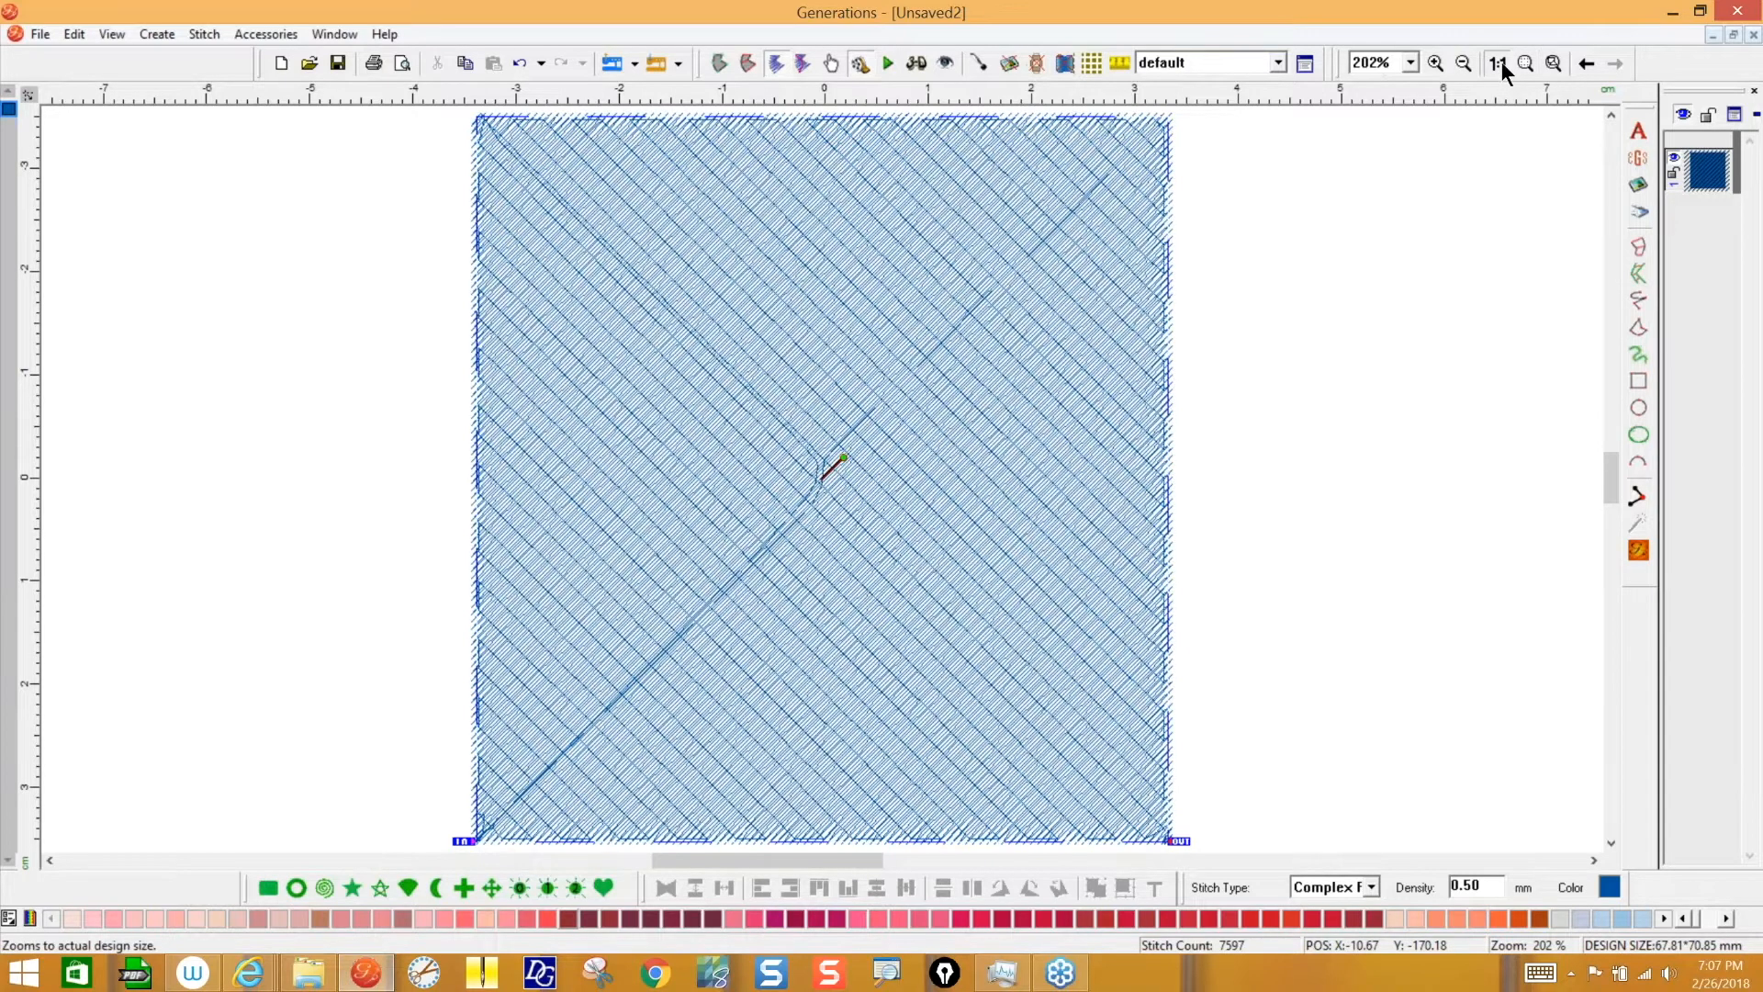
{"action": "left_click", "coordinate": [1499, 62]}
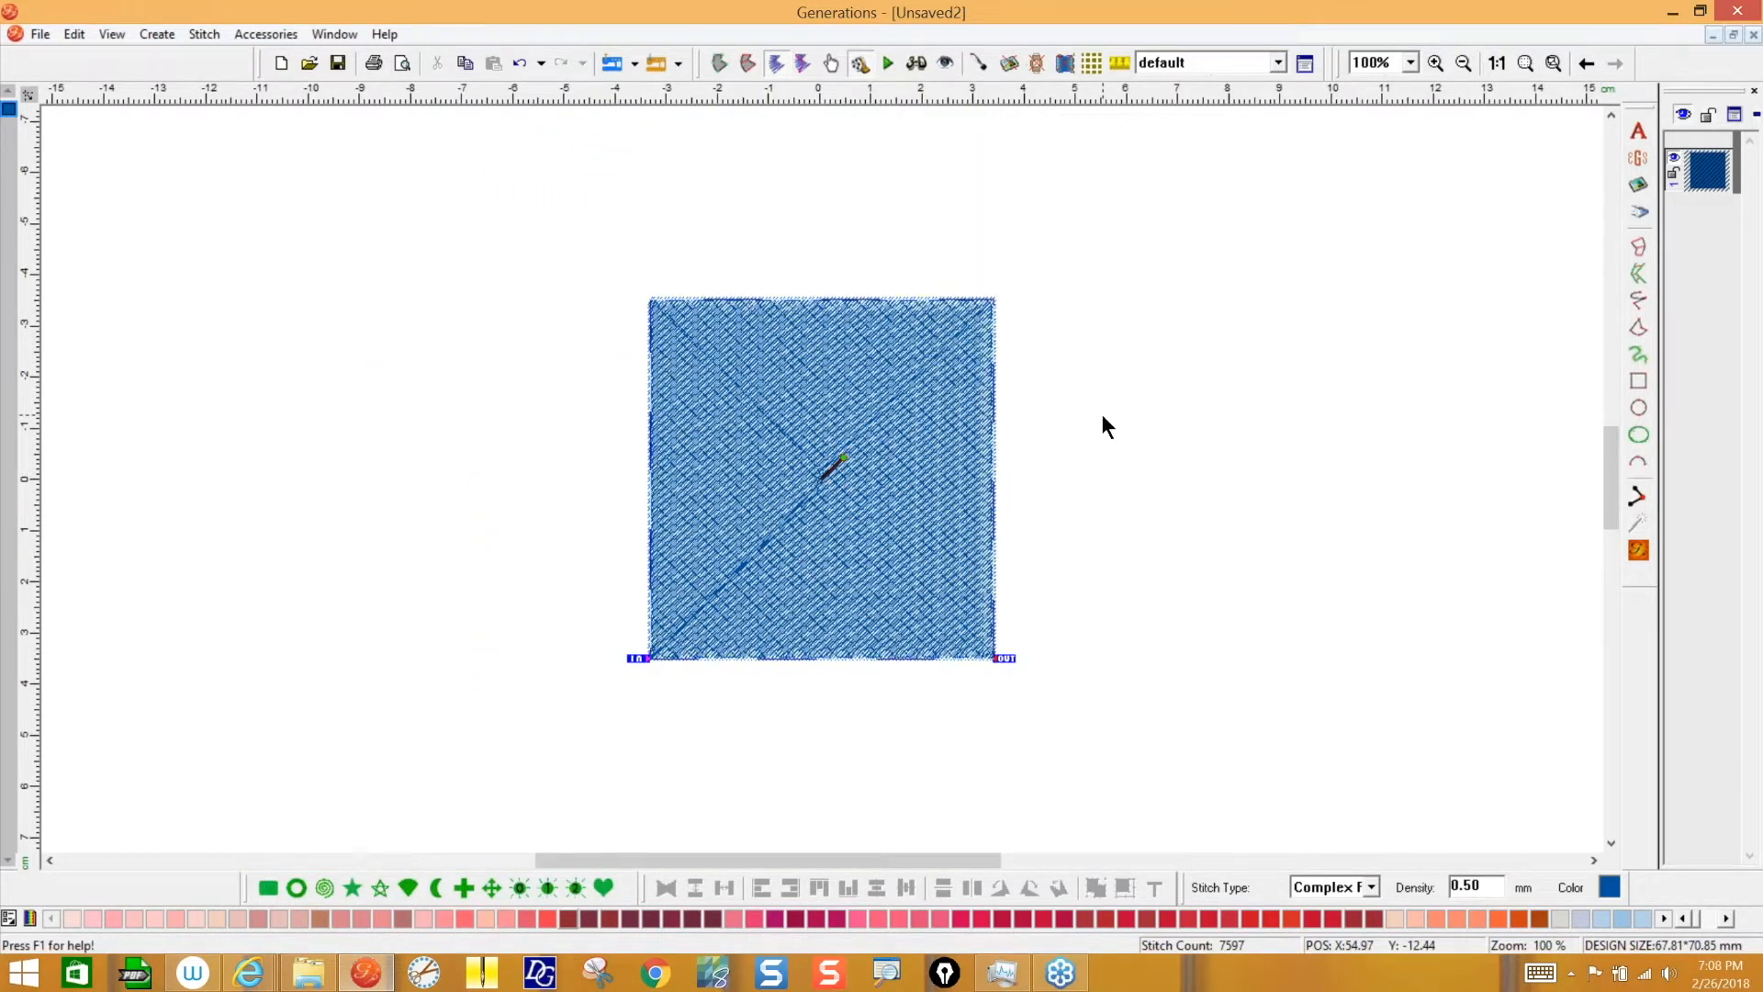
- Draw a plain Complex Fill rectangle about 51 by 51 mm beside the first shape
{"action": "left_click", "coordinate": [1639, 381]}
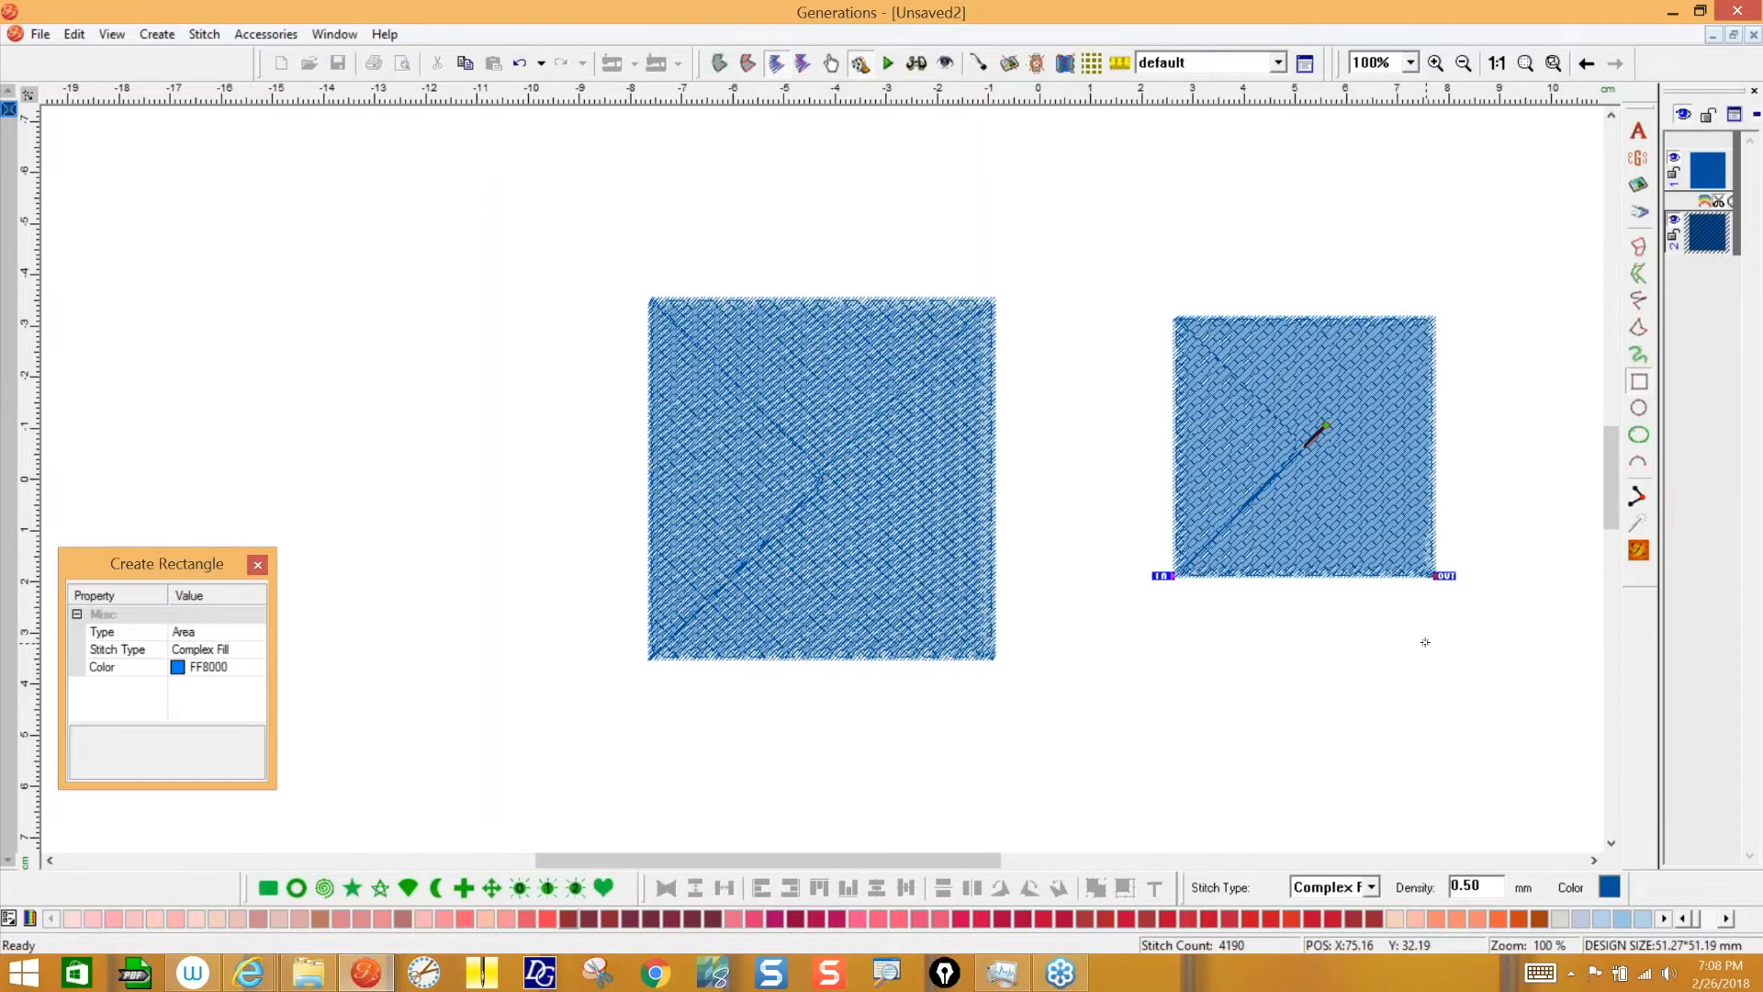
{"action": "key", "text": "Escape"}
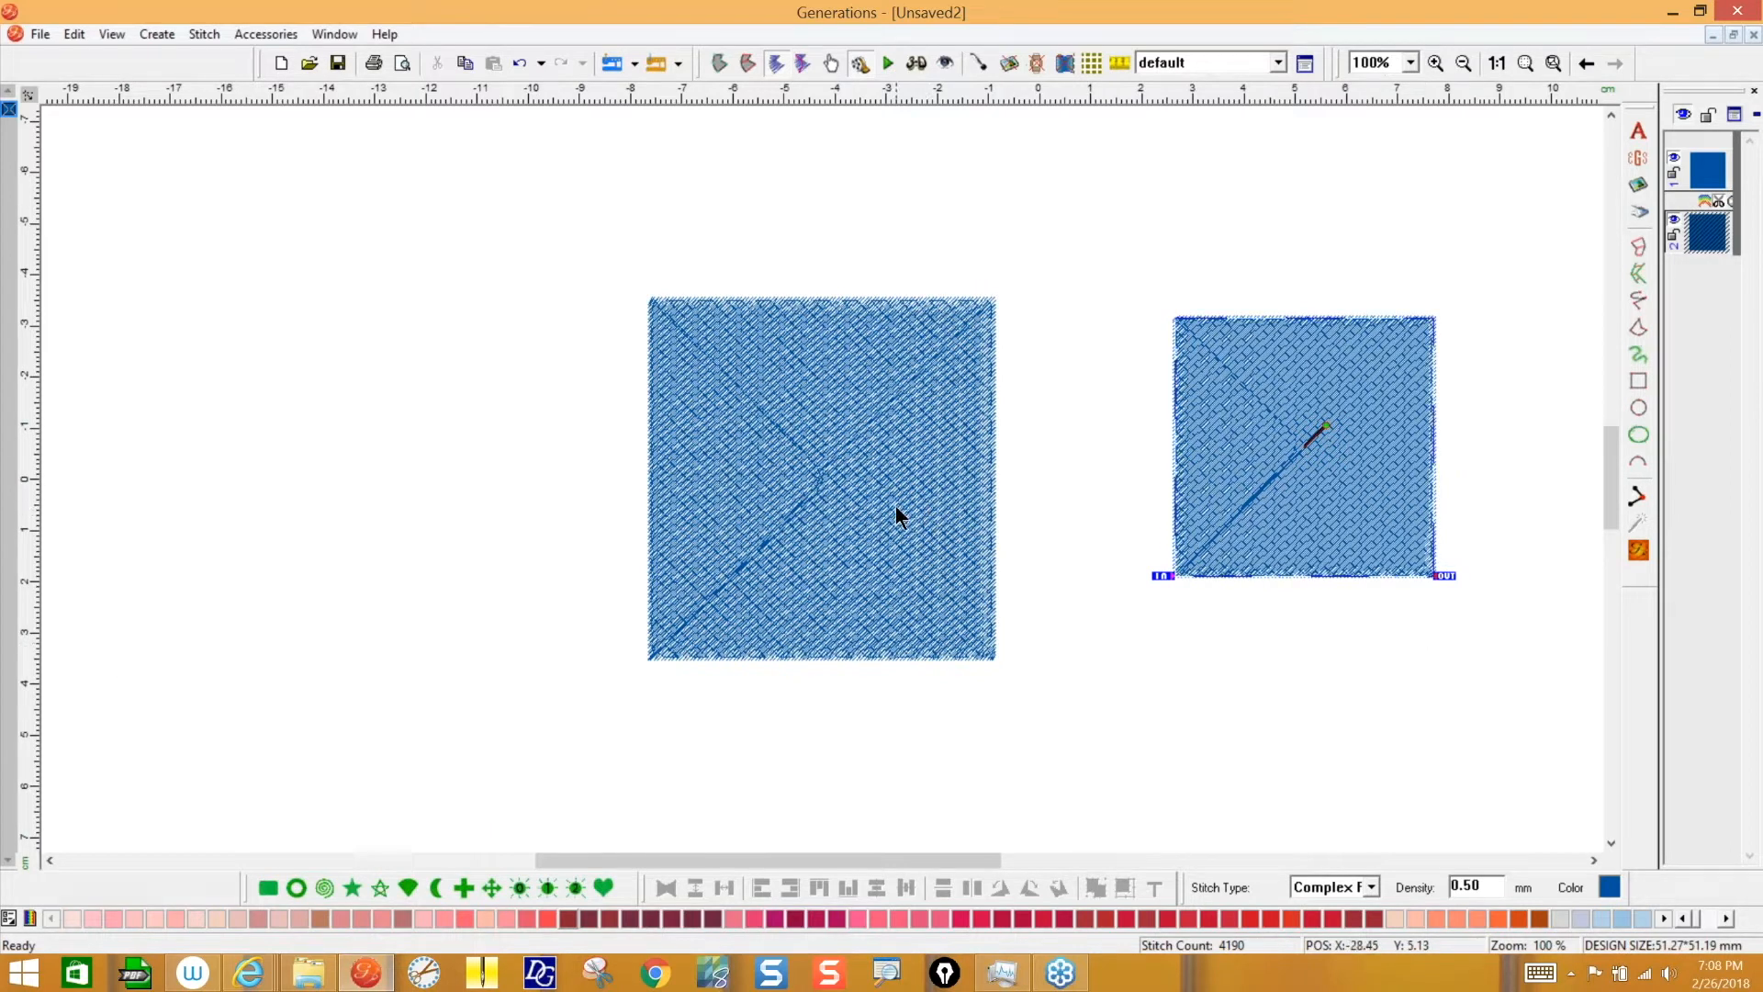
- Delete the small plain rectangle and the larger square-cornered rectangle from the design
{"action": "left_click", "coordinate": [1386, 488]}
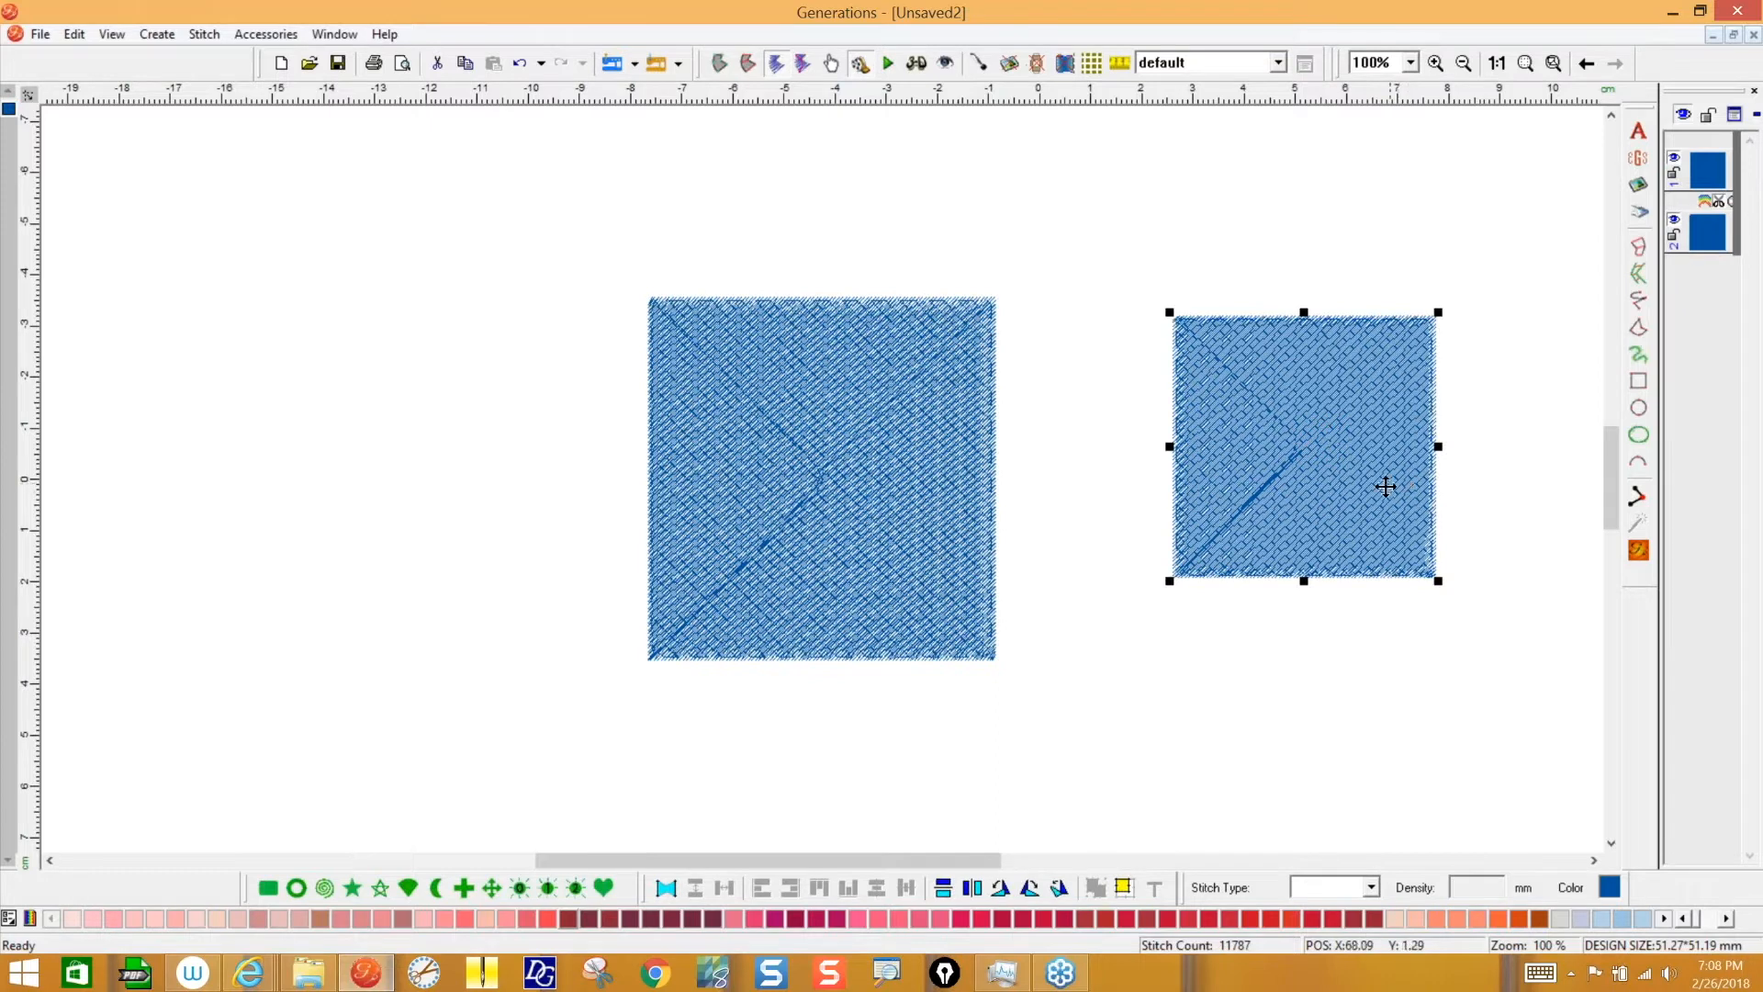
{"action": "key", "text": "Delete"}
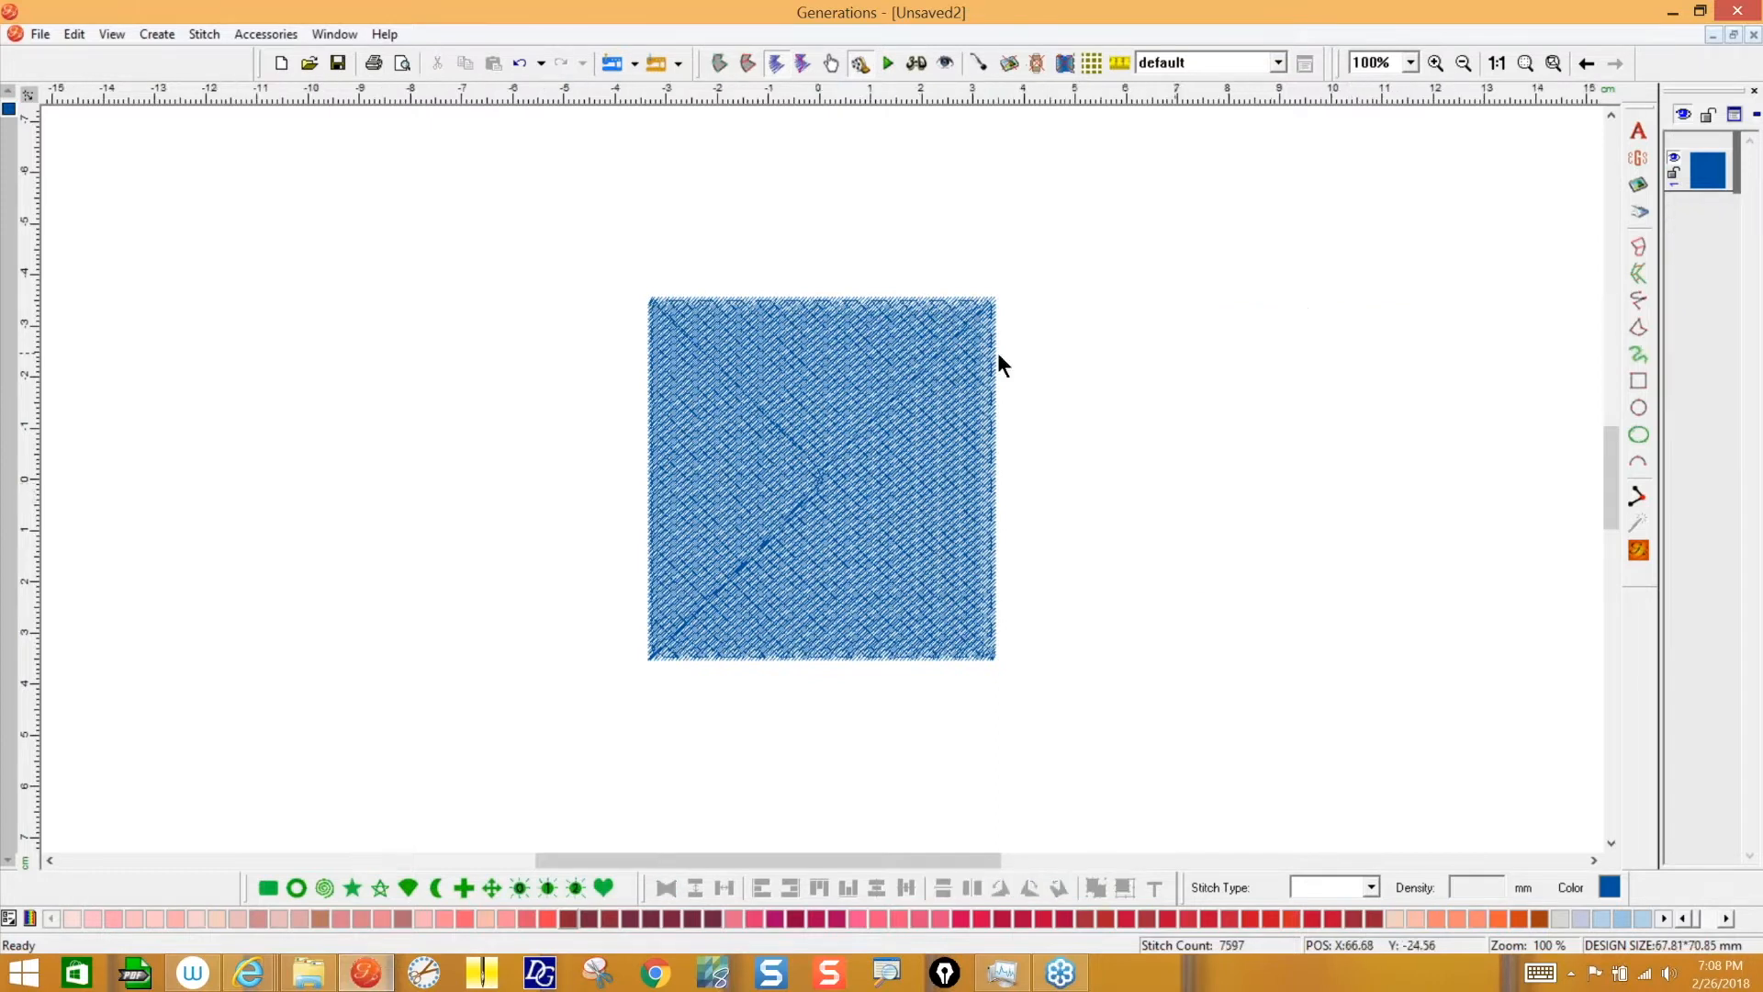
{"action": "left_click", "coordinate": [909, 570]}
{"action": "key", "text": "Delete"}
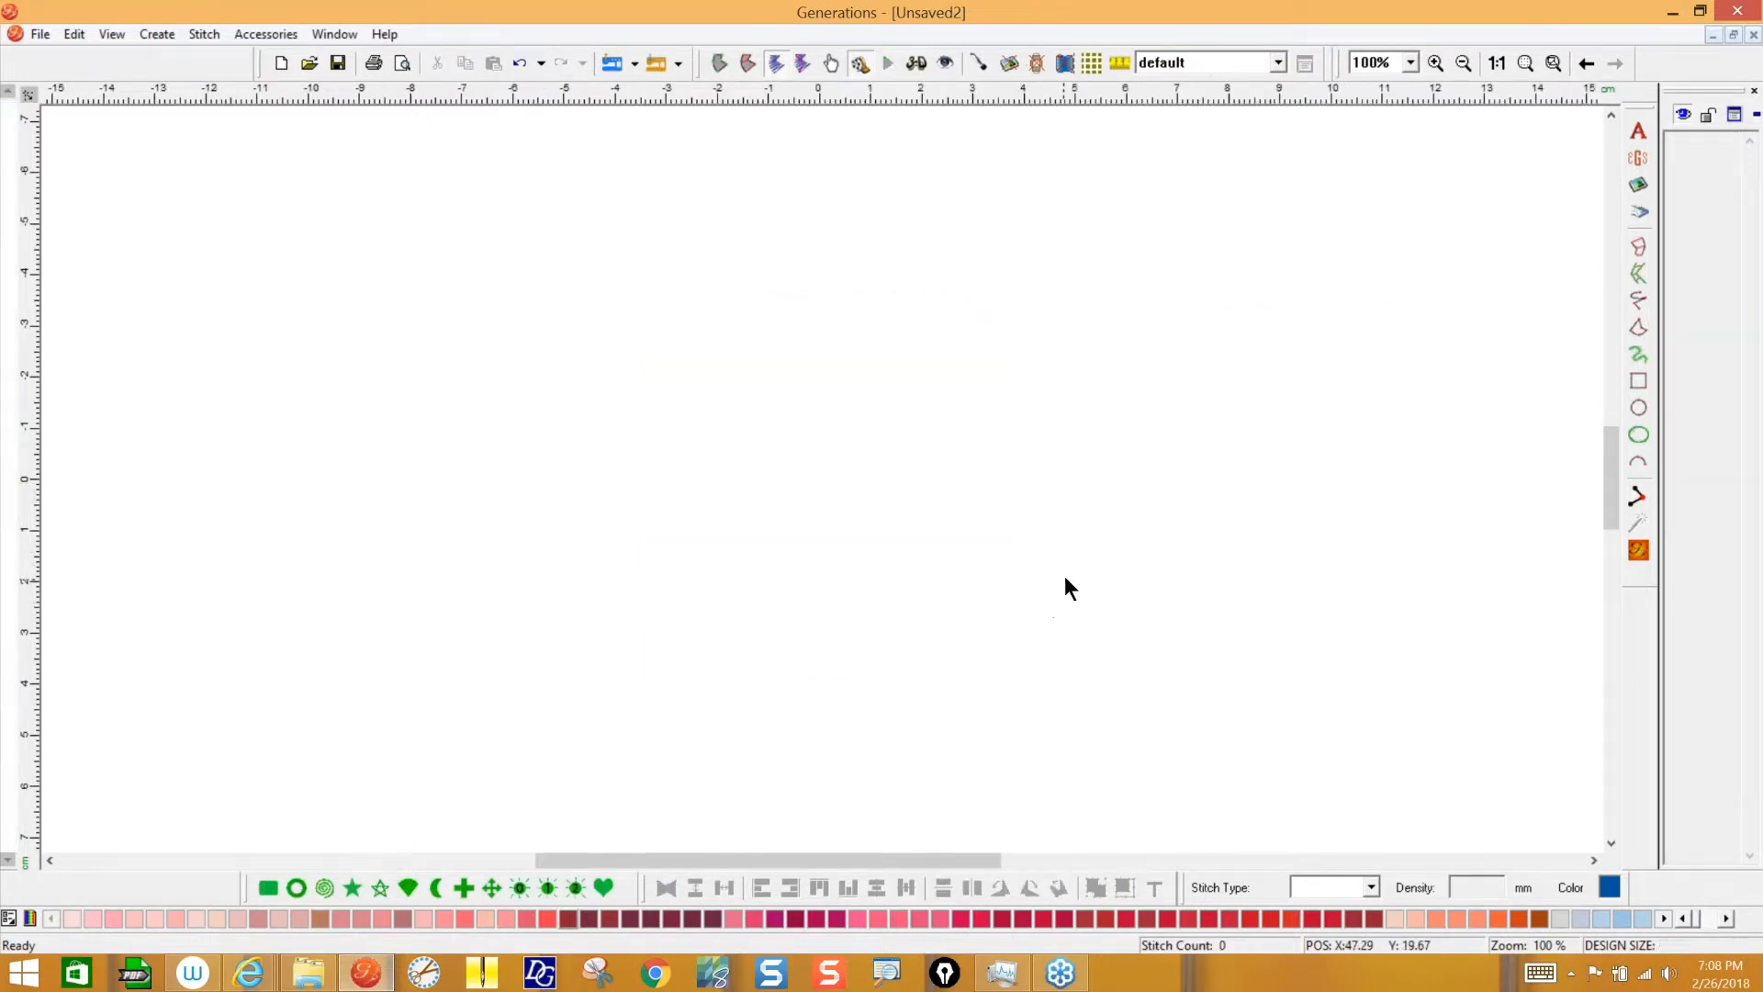
- Draw a round-corner rectangle about 80 by 107 mm in the middle of the canvas as a Complex Fill area and generate its stitches
{"action": "left_click", "coordinate": [268, 887]}
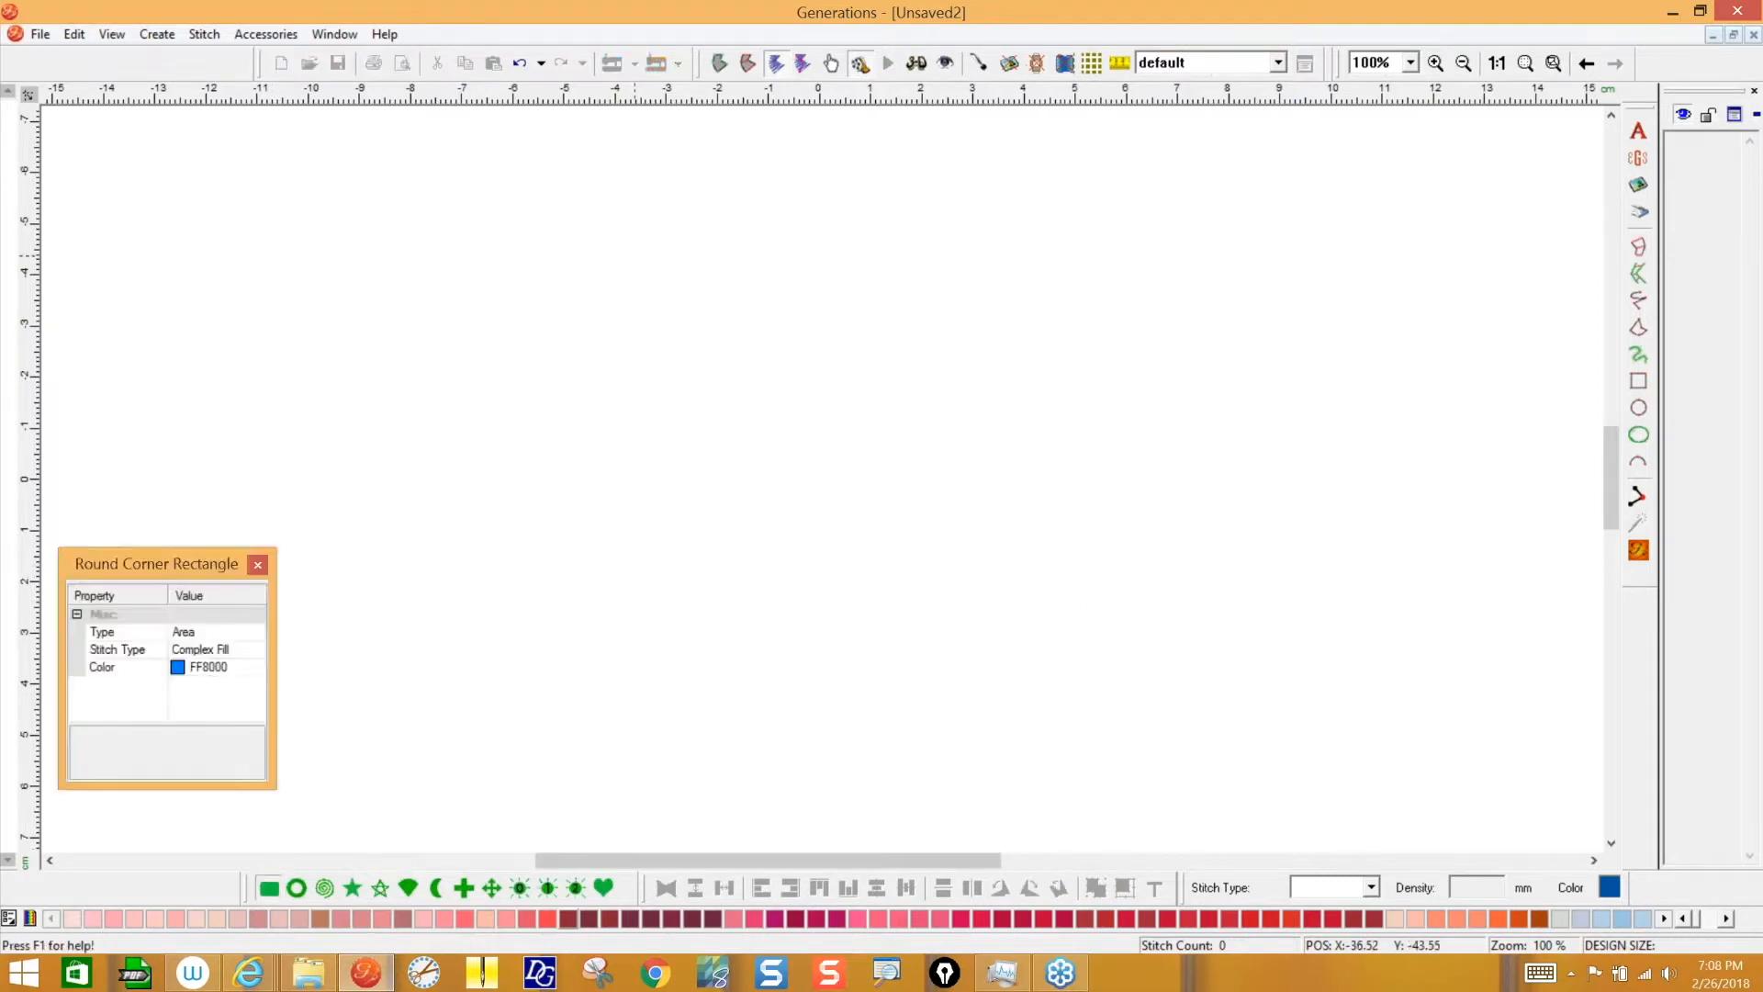
{"action": "left_click_drag", "start_coordinate": [625, 231], "coordinate": [1029, 777]}
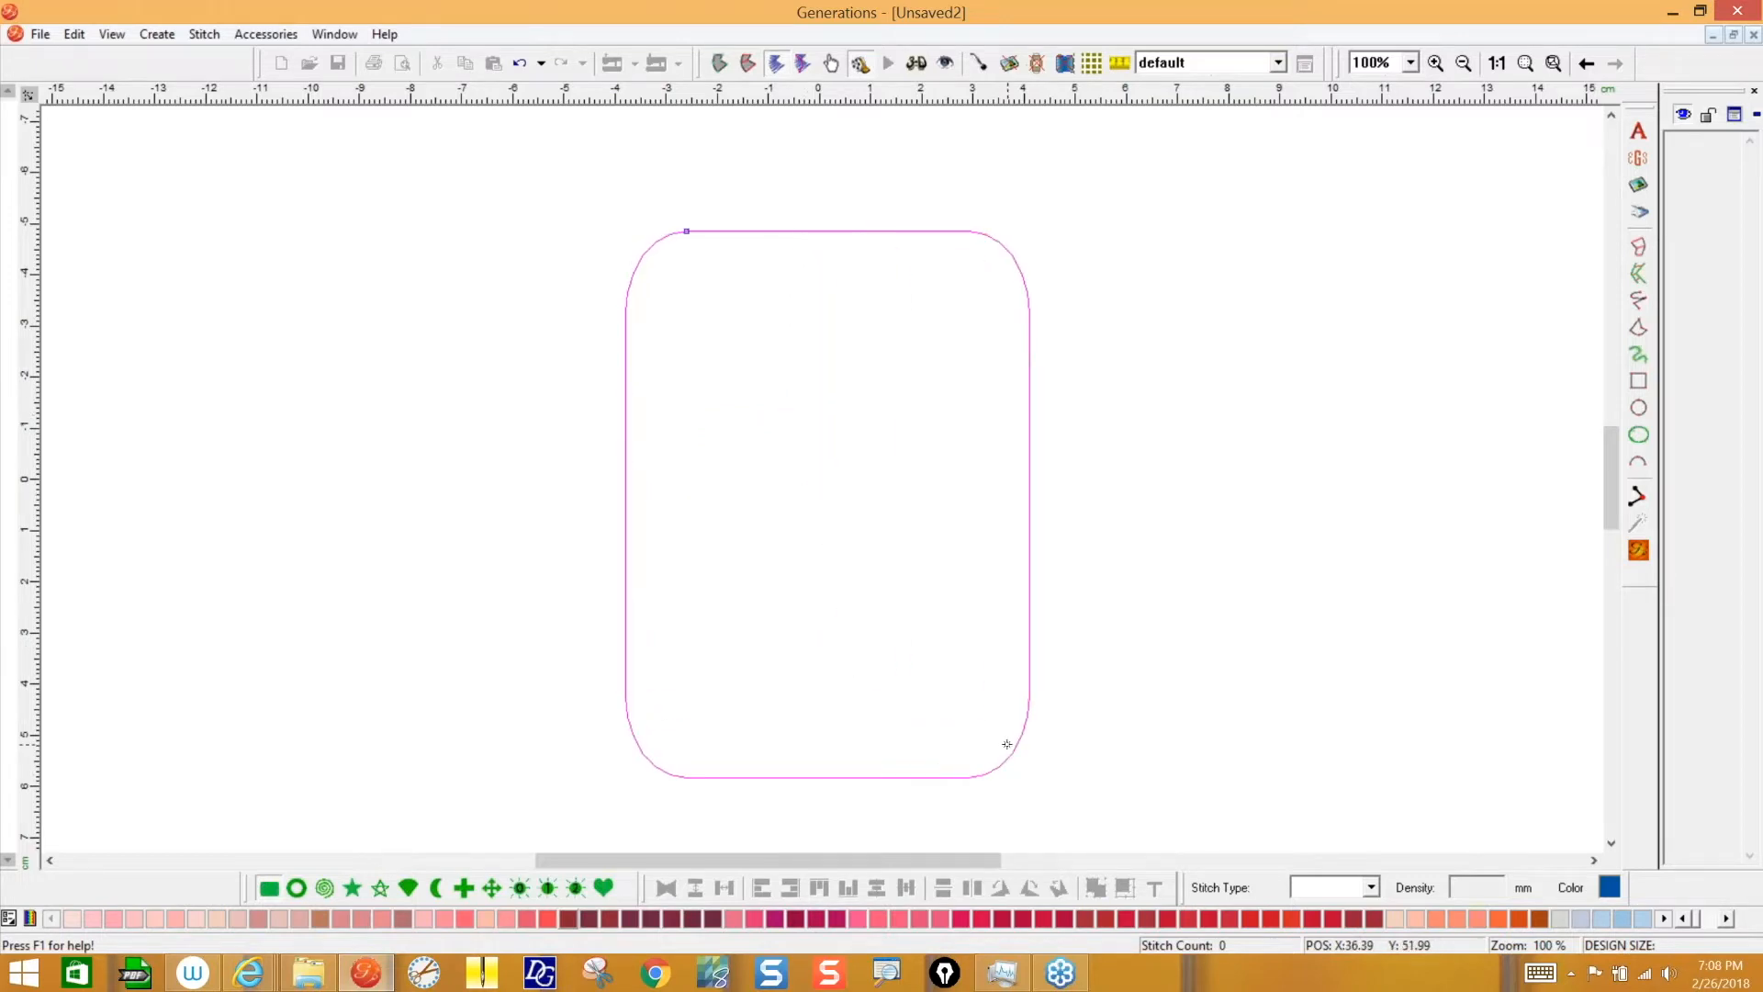
{"action": "left_click", "coordinate": [687, 219]}
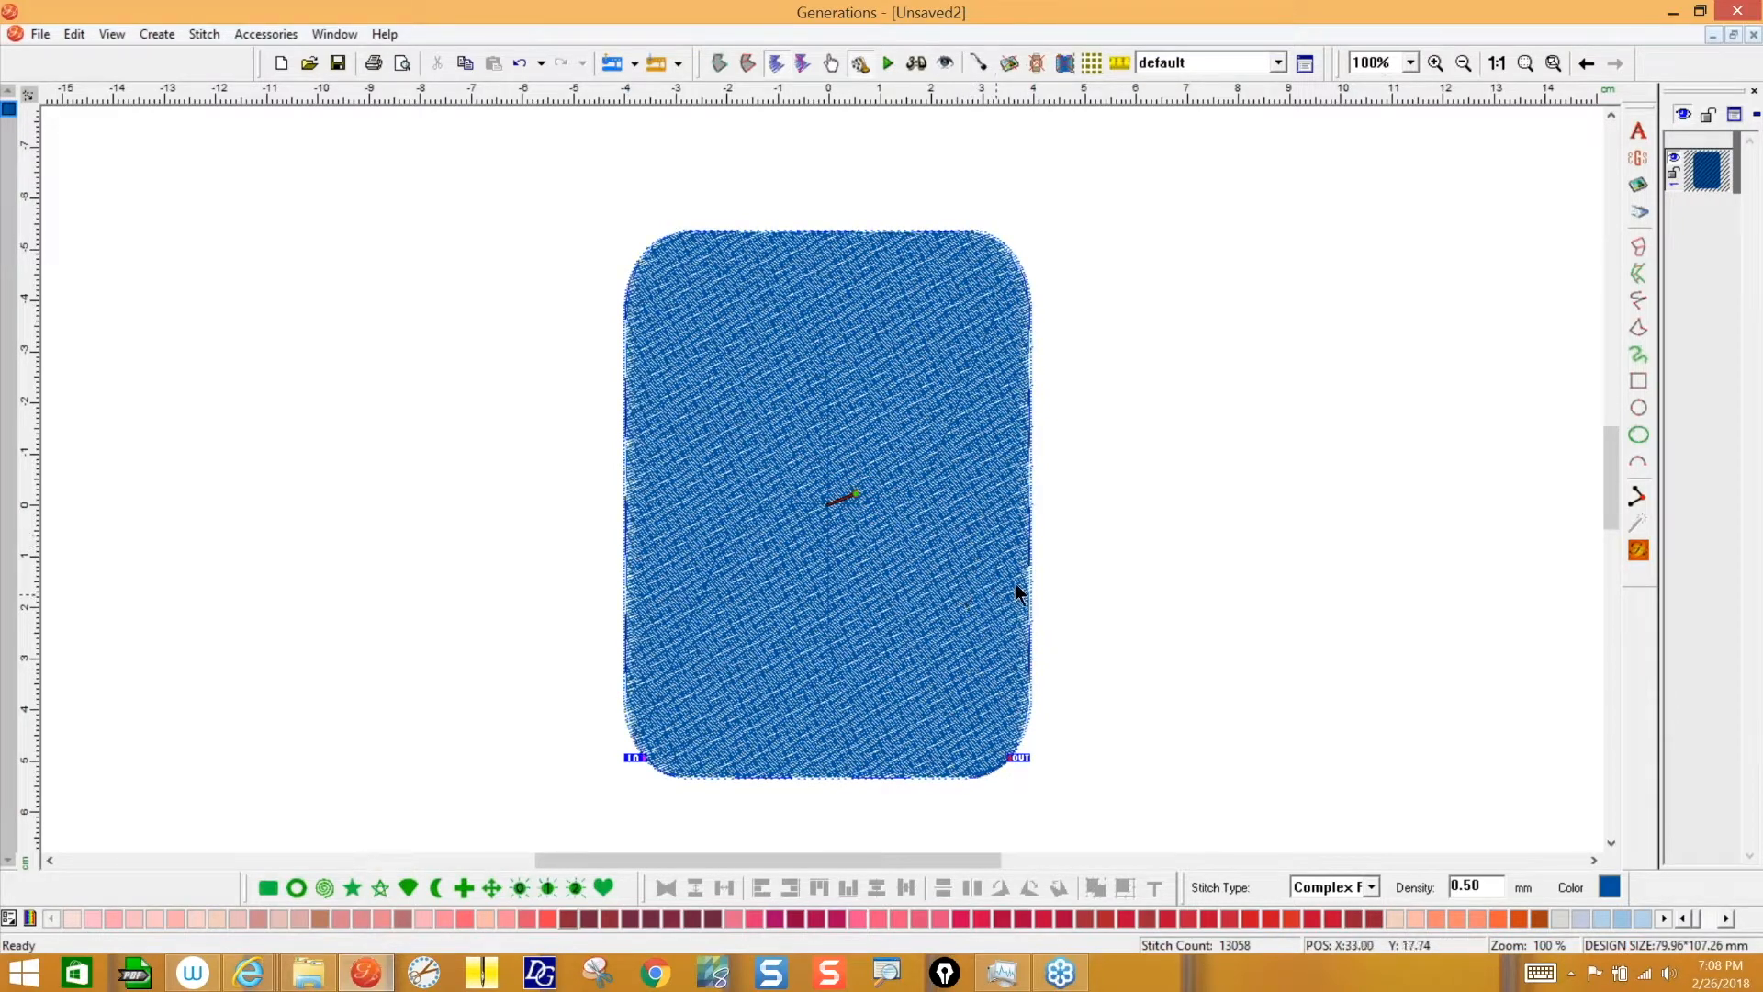
- Draw a Line-type round-corner rectangle about 66 by 67 mm with Triple Run stitches beside the filled shape
{"action": "left_click", "coordinate": [262, 887]}
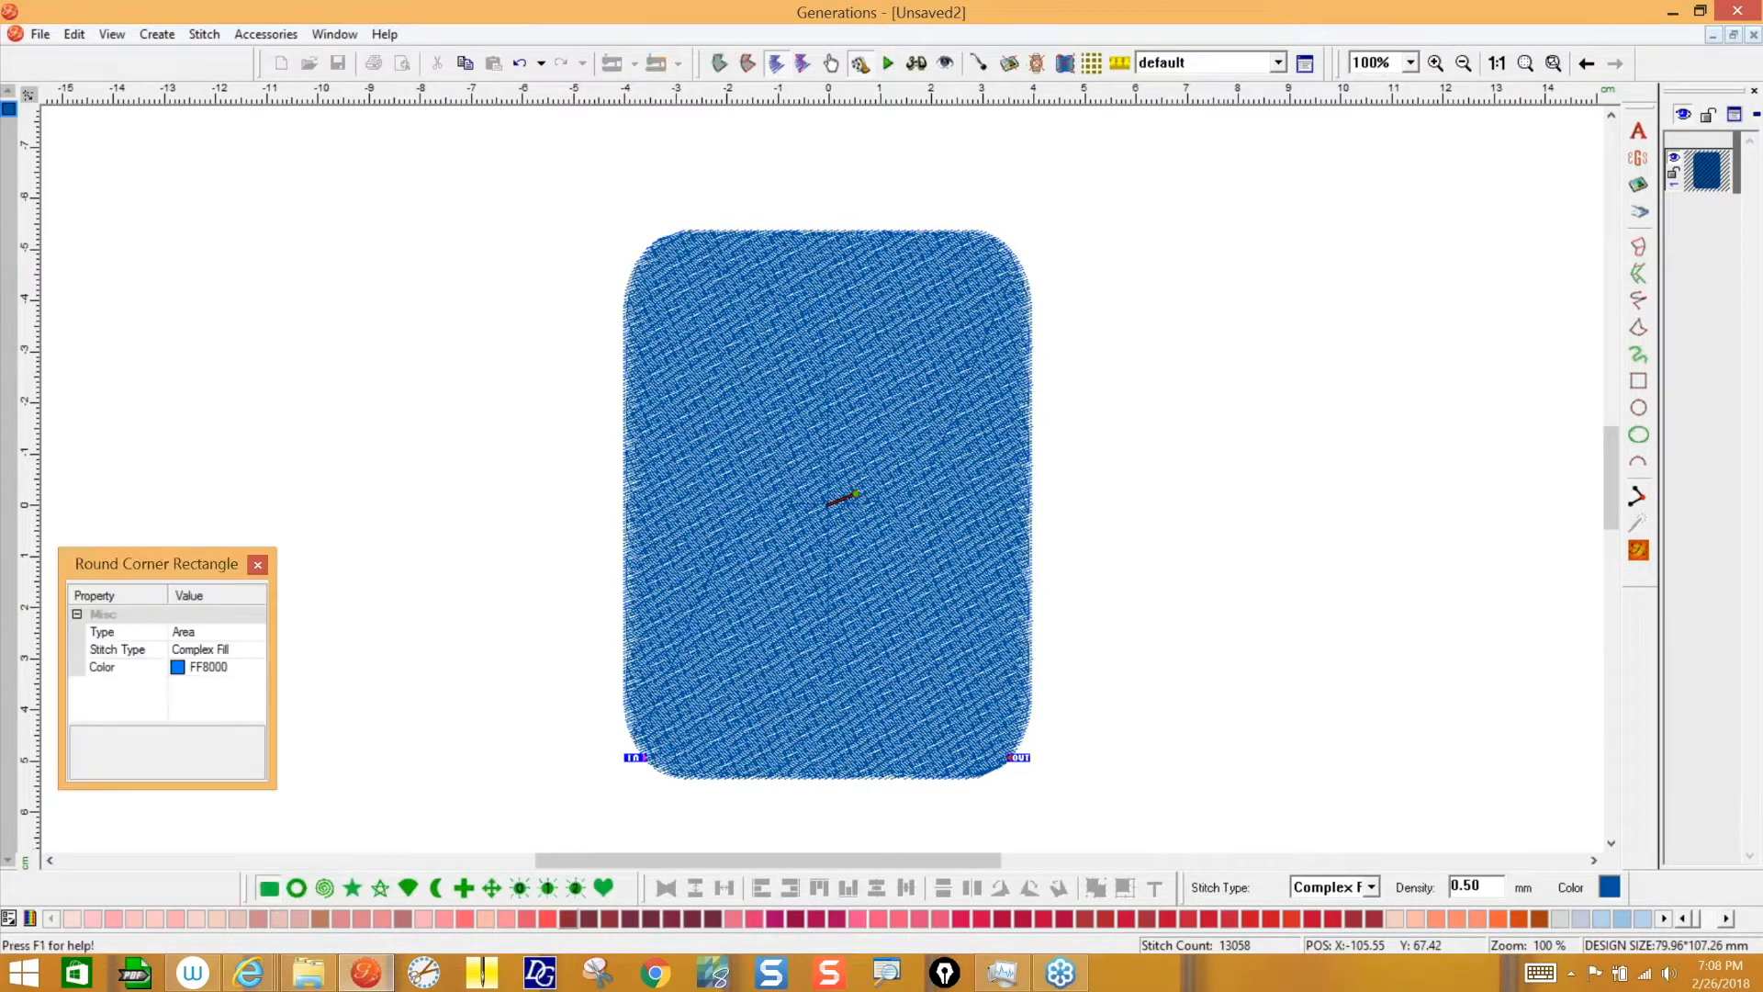
{"action": "left_click", "coordinate": [242, 632]}
{"action": "left_click", "coordinate": [260, 631]}
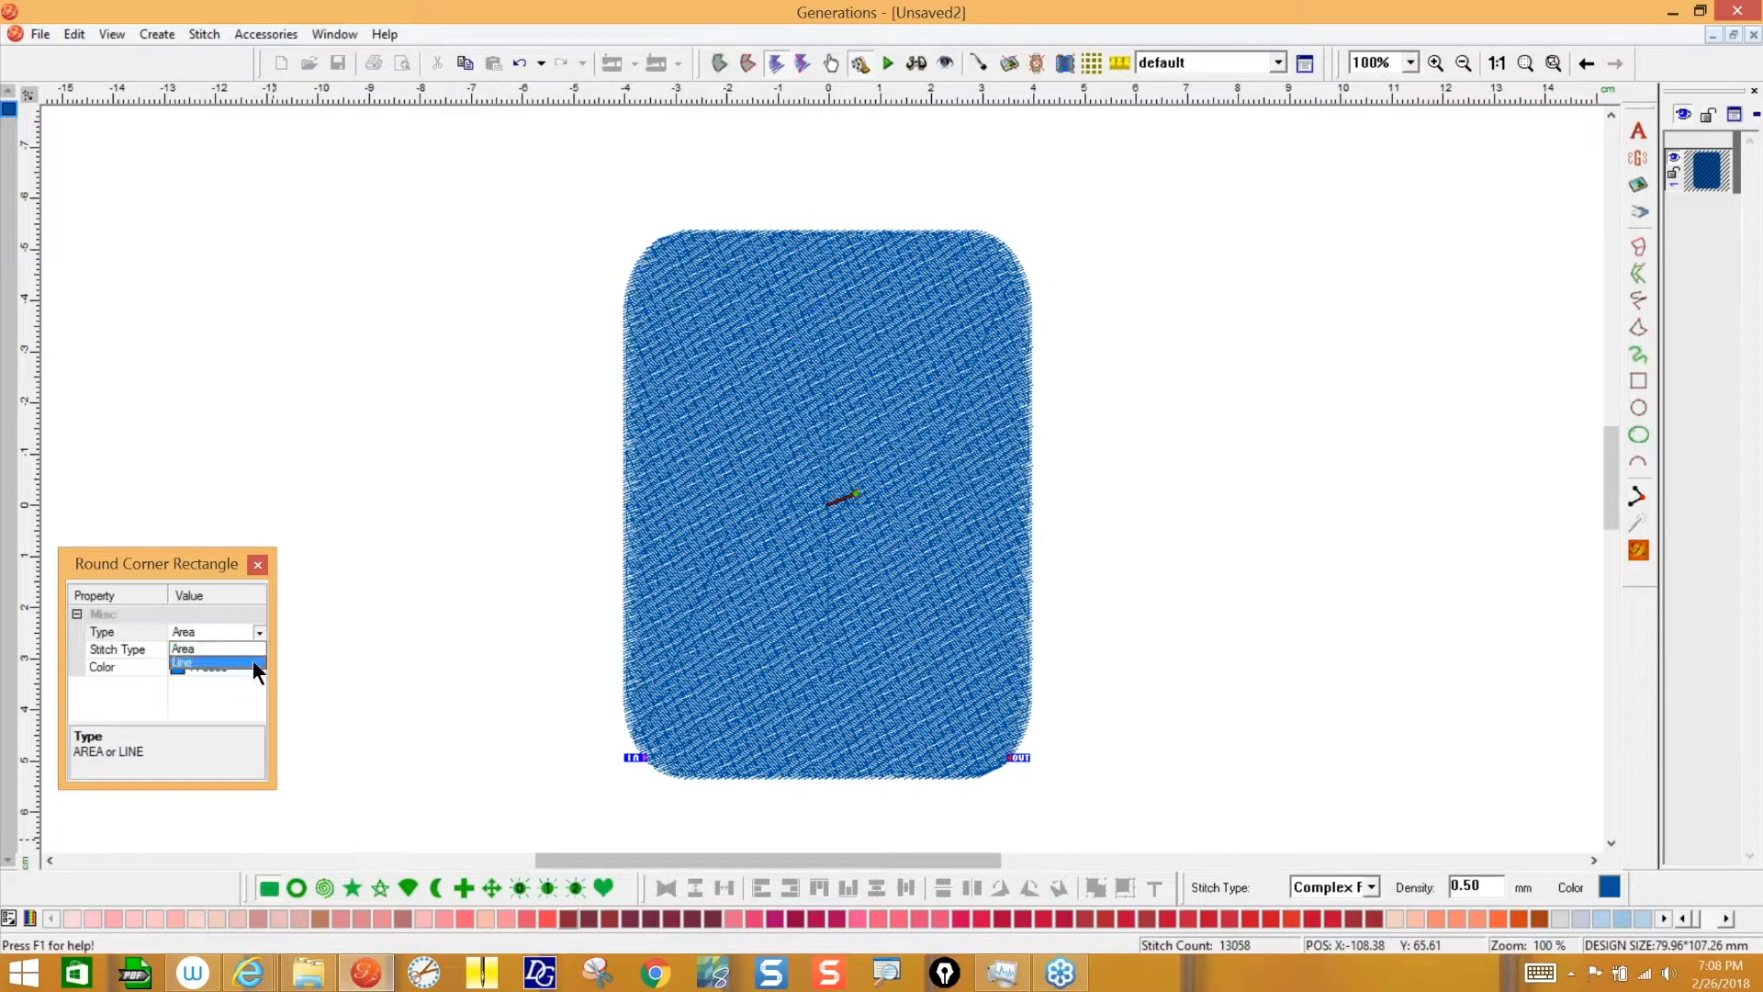
{"action": "left_click", "coordinate": [253, 663]}
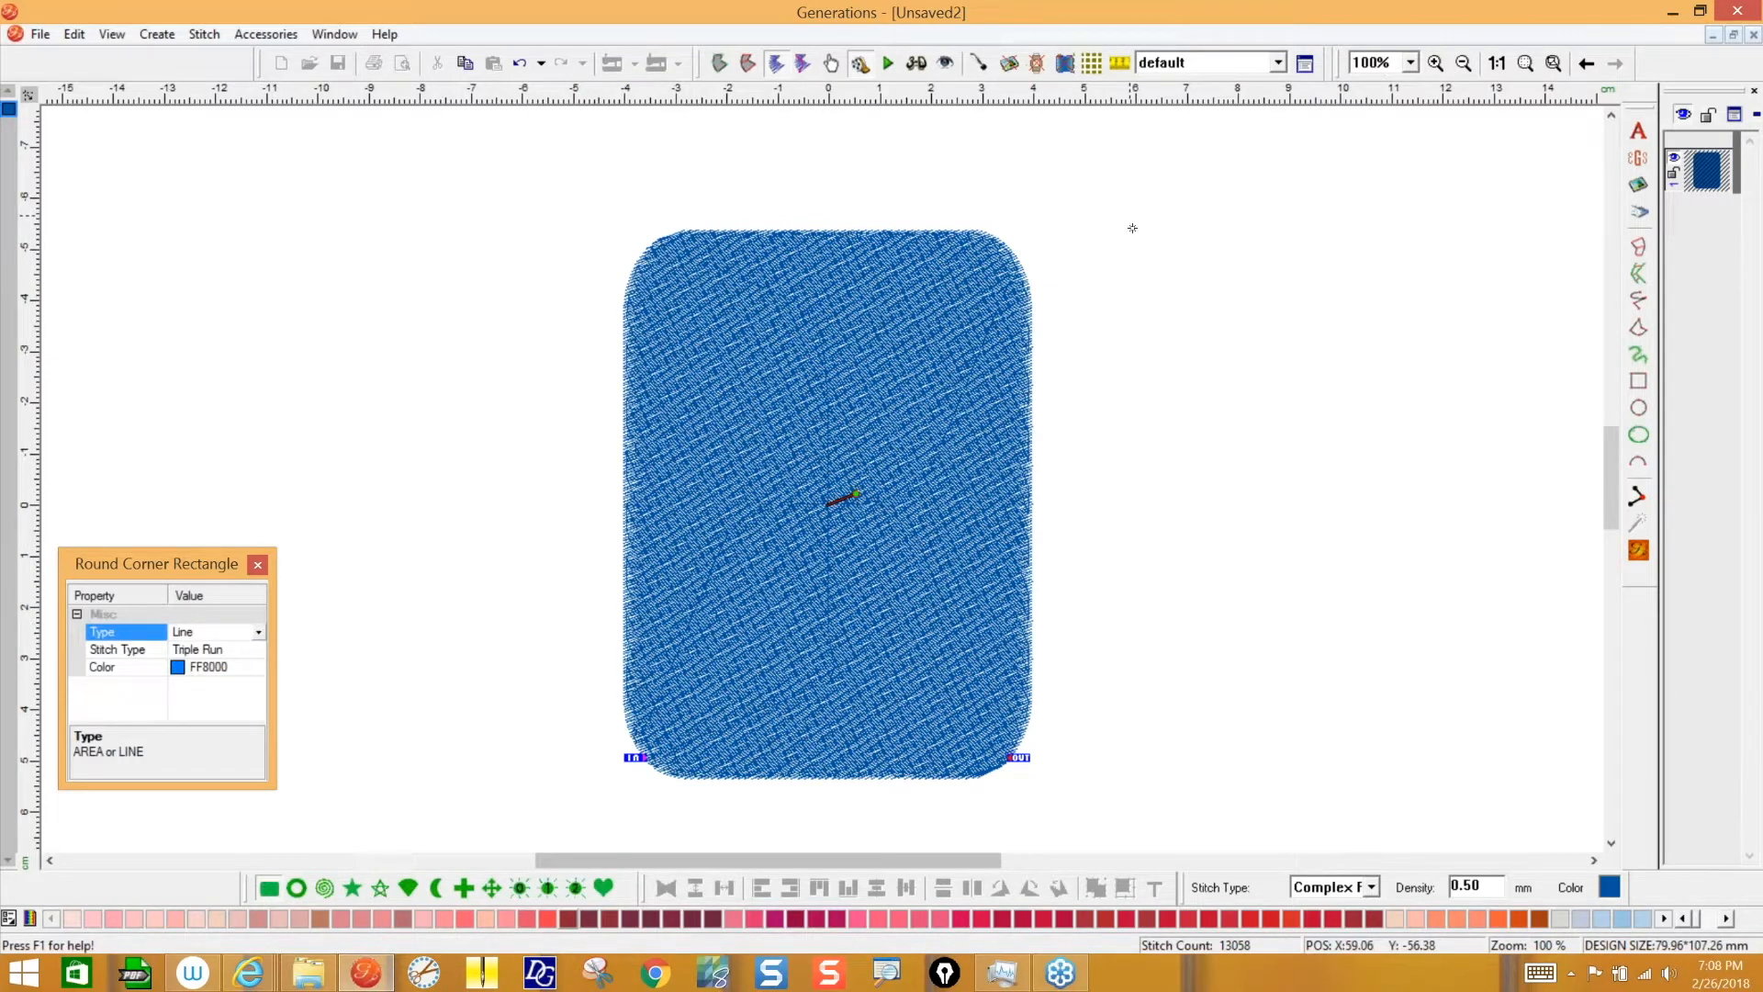
{"action": "left_click_drag", "start_coordinate": [1132, 228], "coordinate": [1468, 702]}
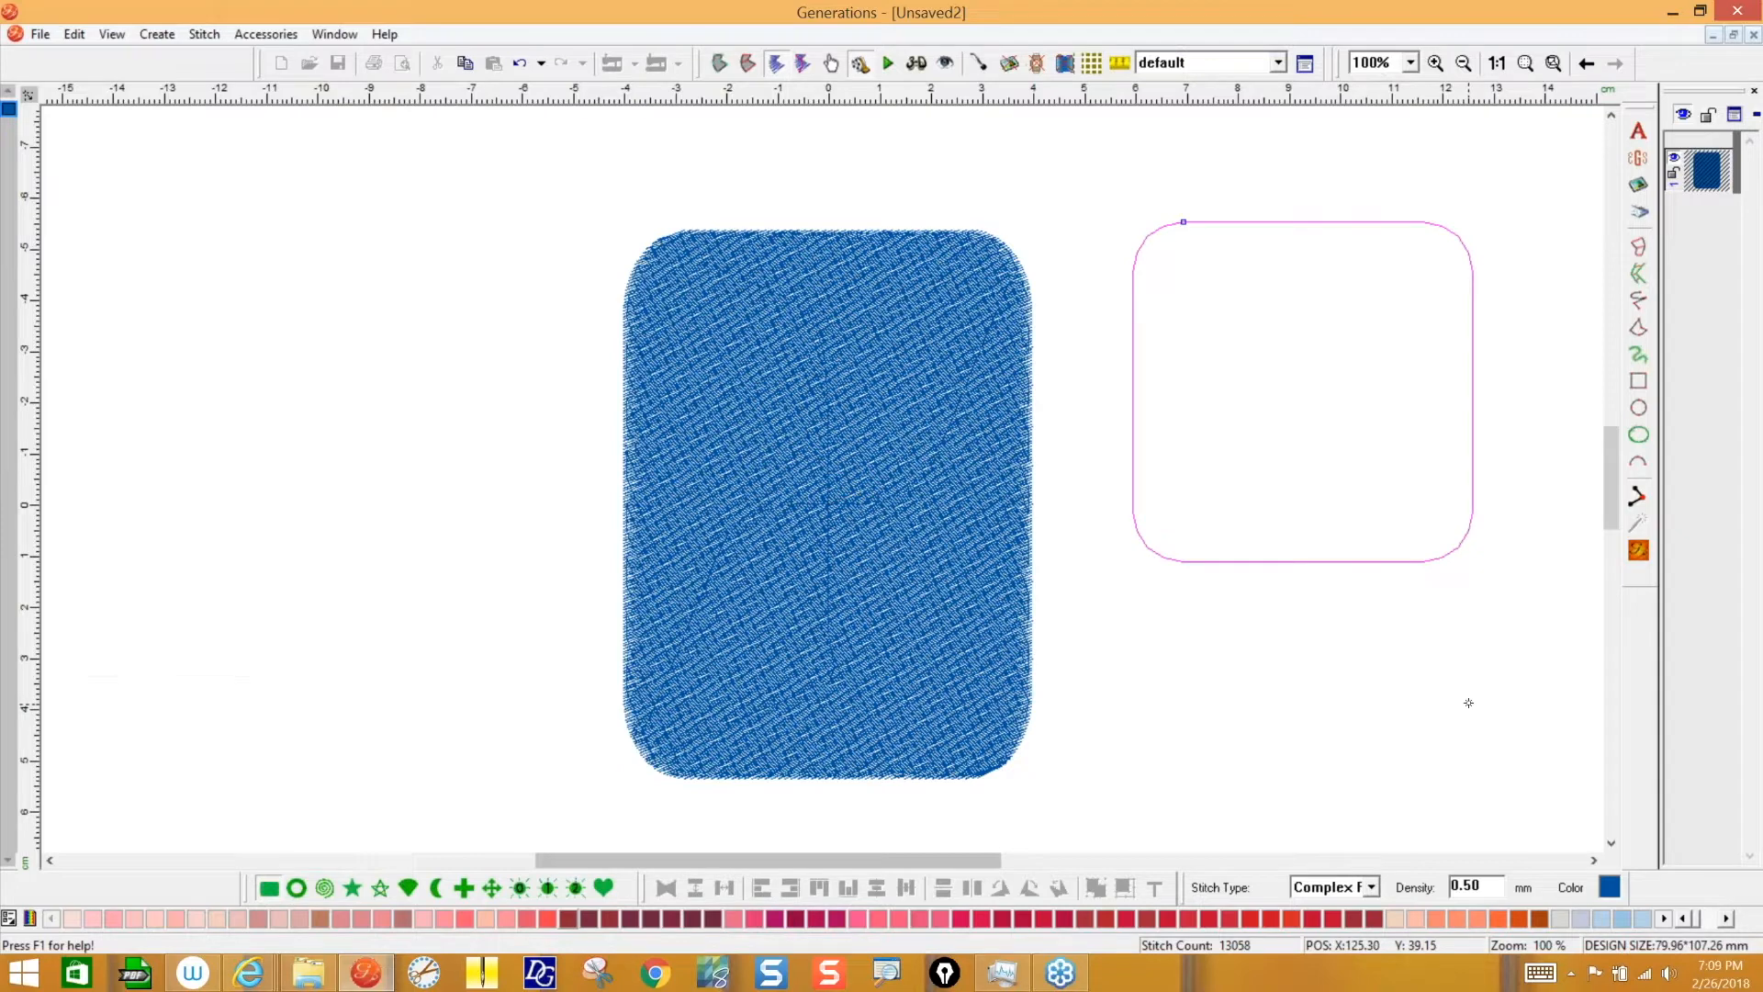
{"action": "key", "text": "Return"}
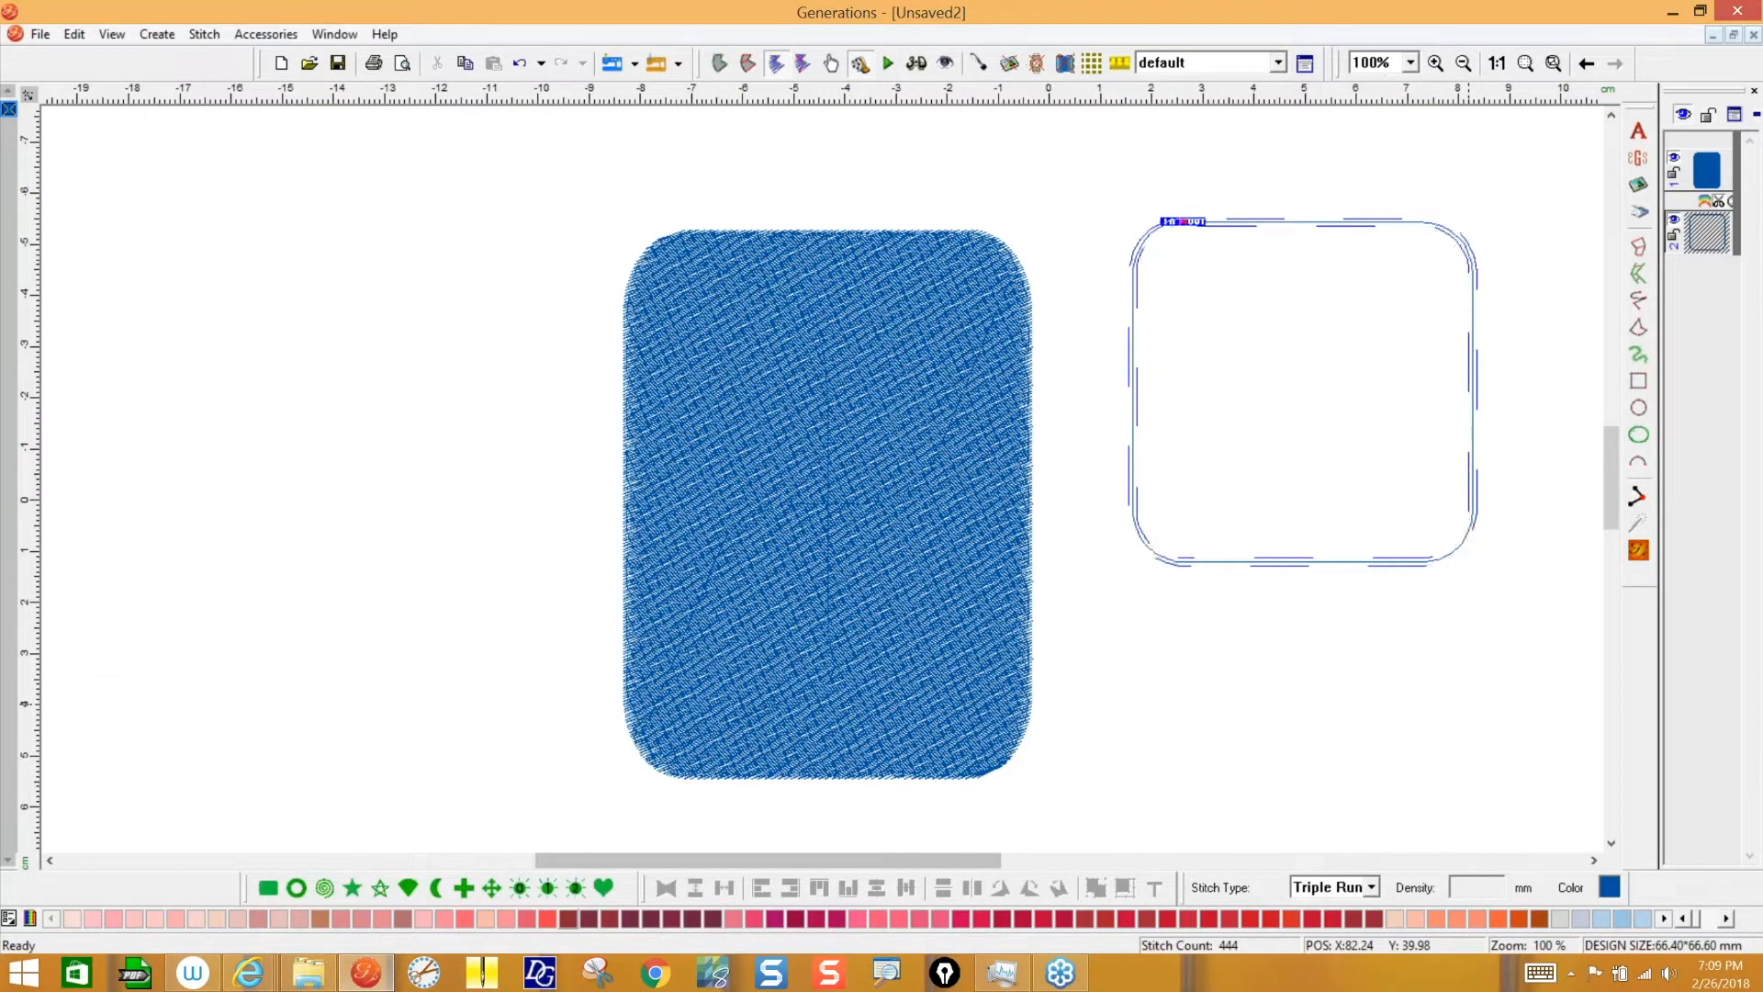
- Close the current design and create a new blank one
{"action": "left_click", "coordinate": [1753, 34]}
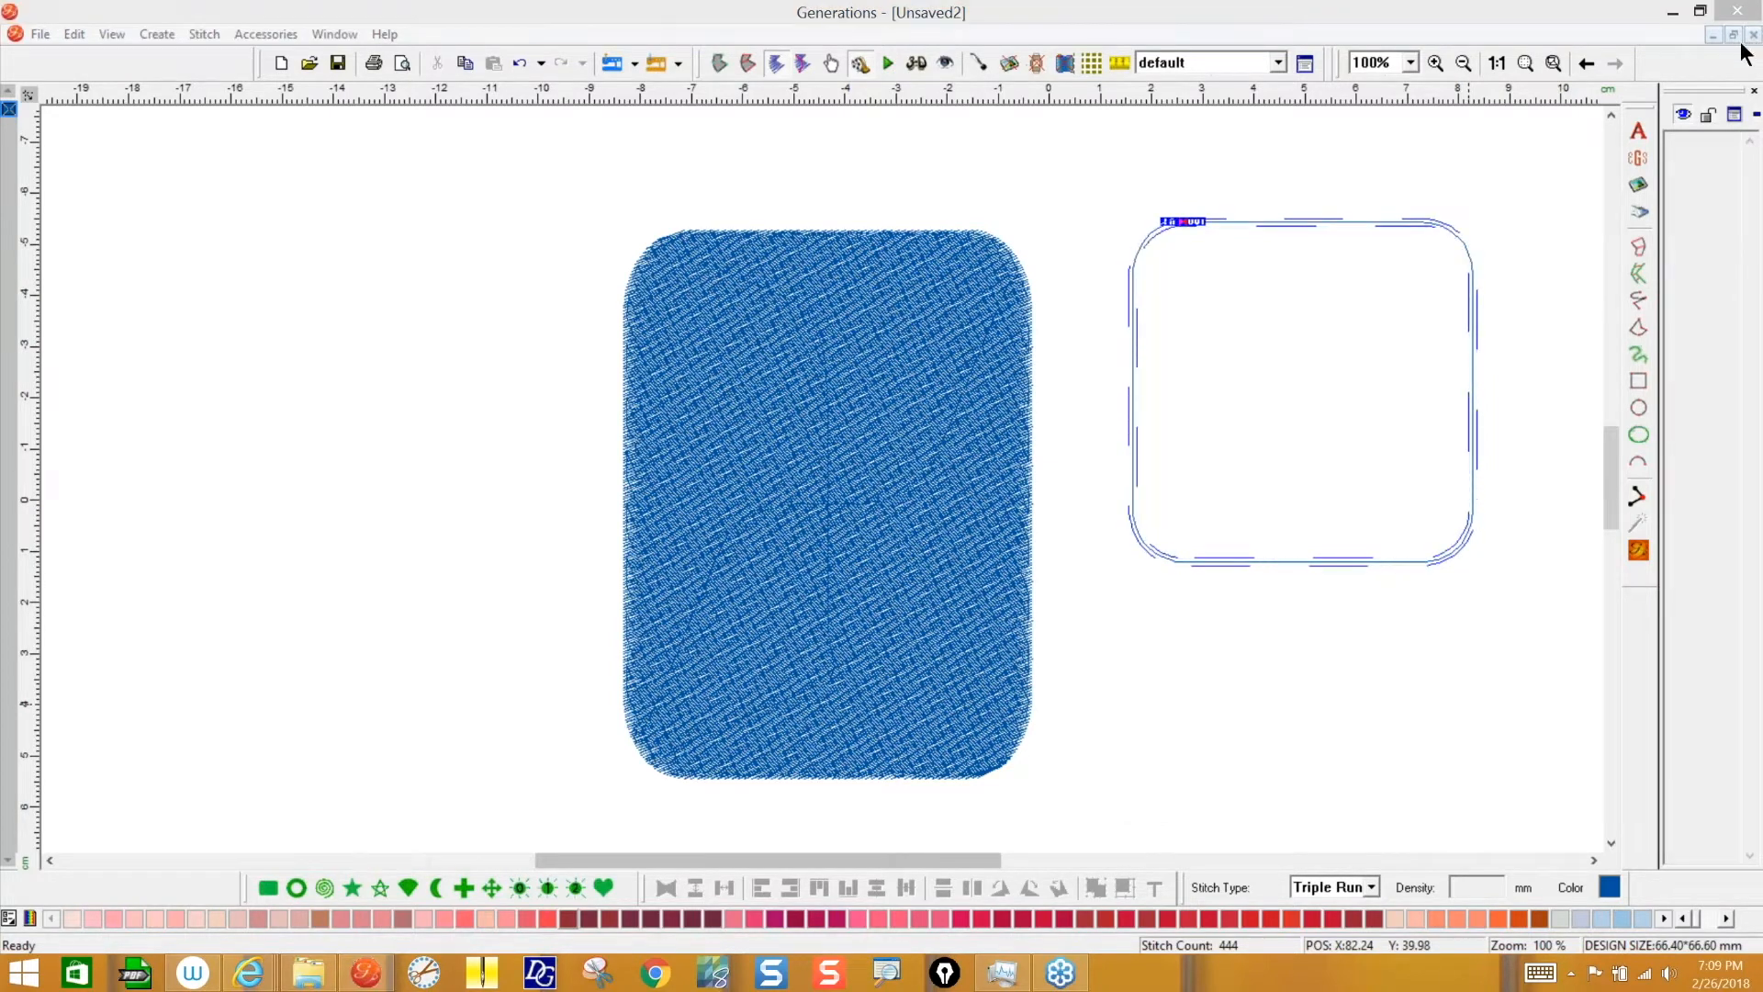
{"action": "left_click", "coordinate": [1754, 74]}
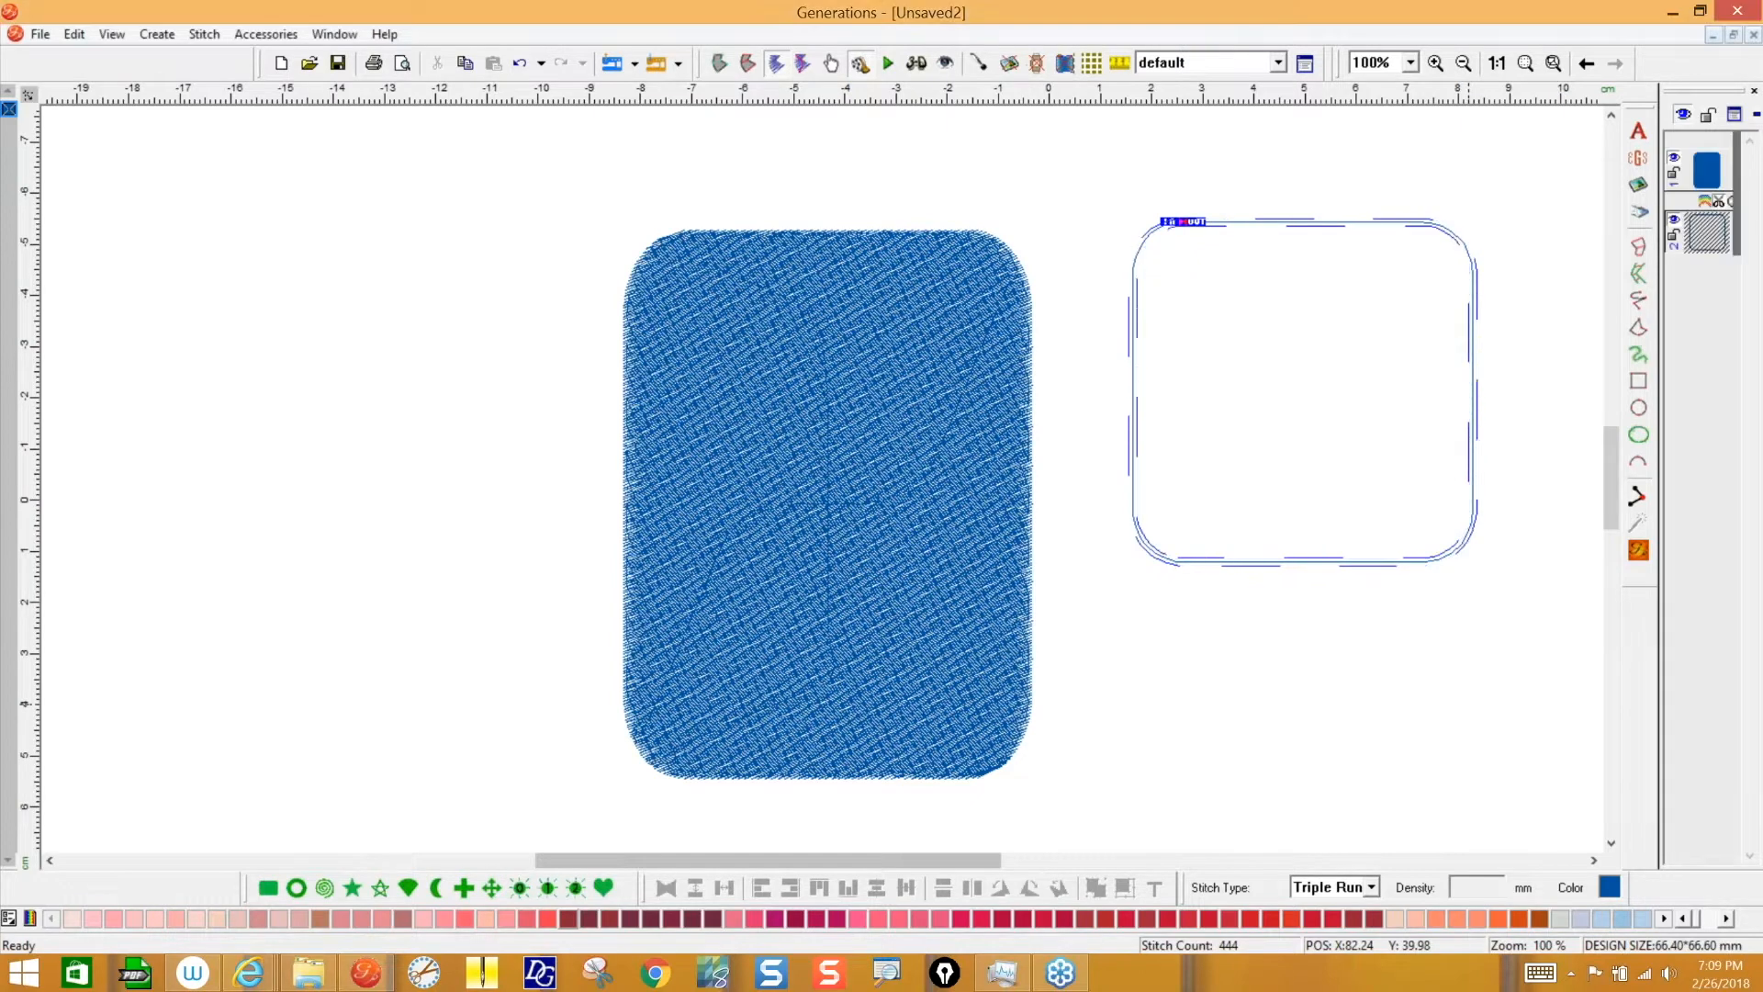
{"action": "left_click", "coordinate": [1753, 36]}
{"action": "left_click", "coordinate": [904, 523]}
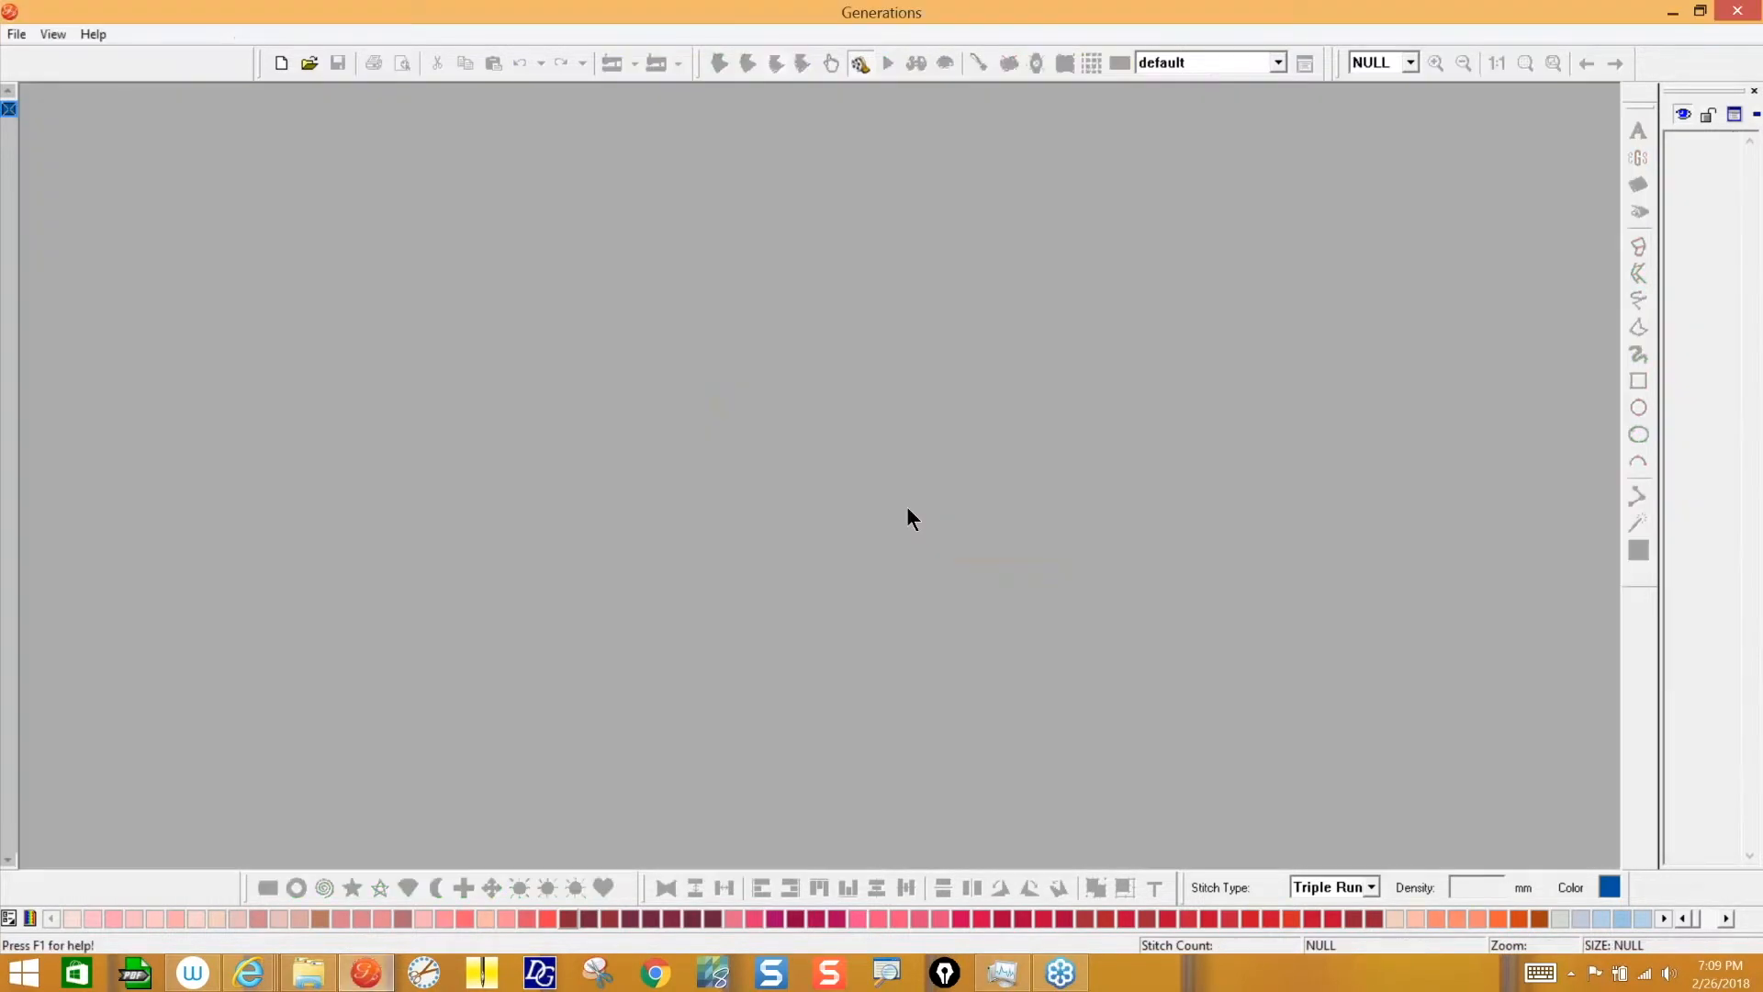
{"action": "left_click", "coordinate": [279, 62]}
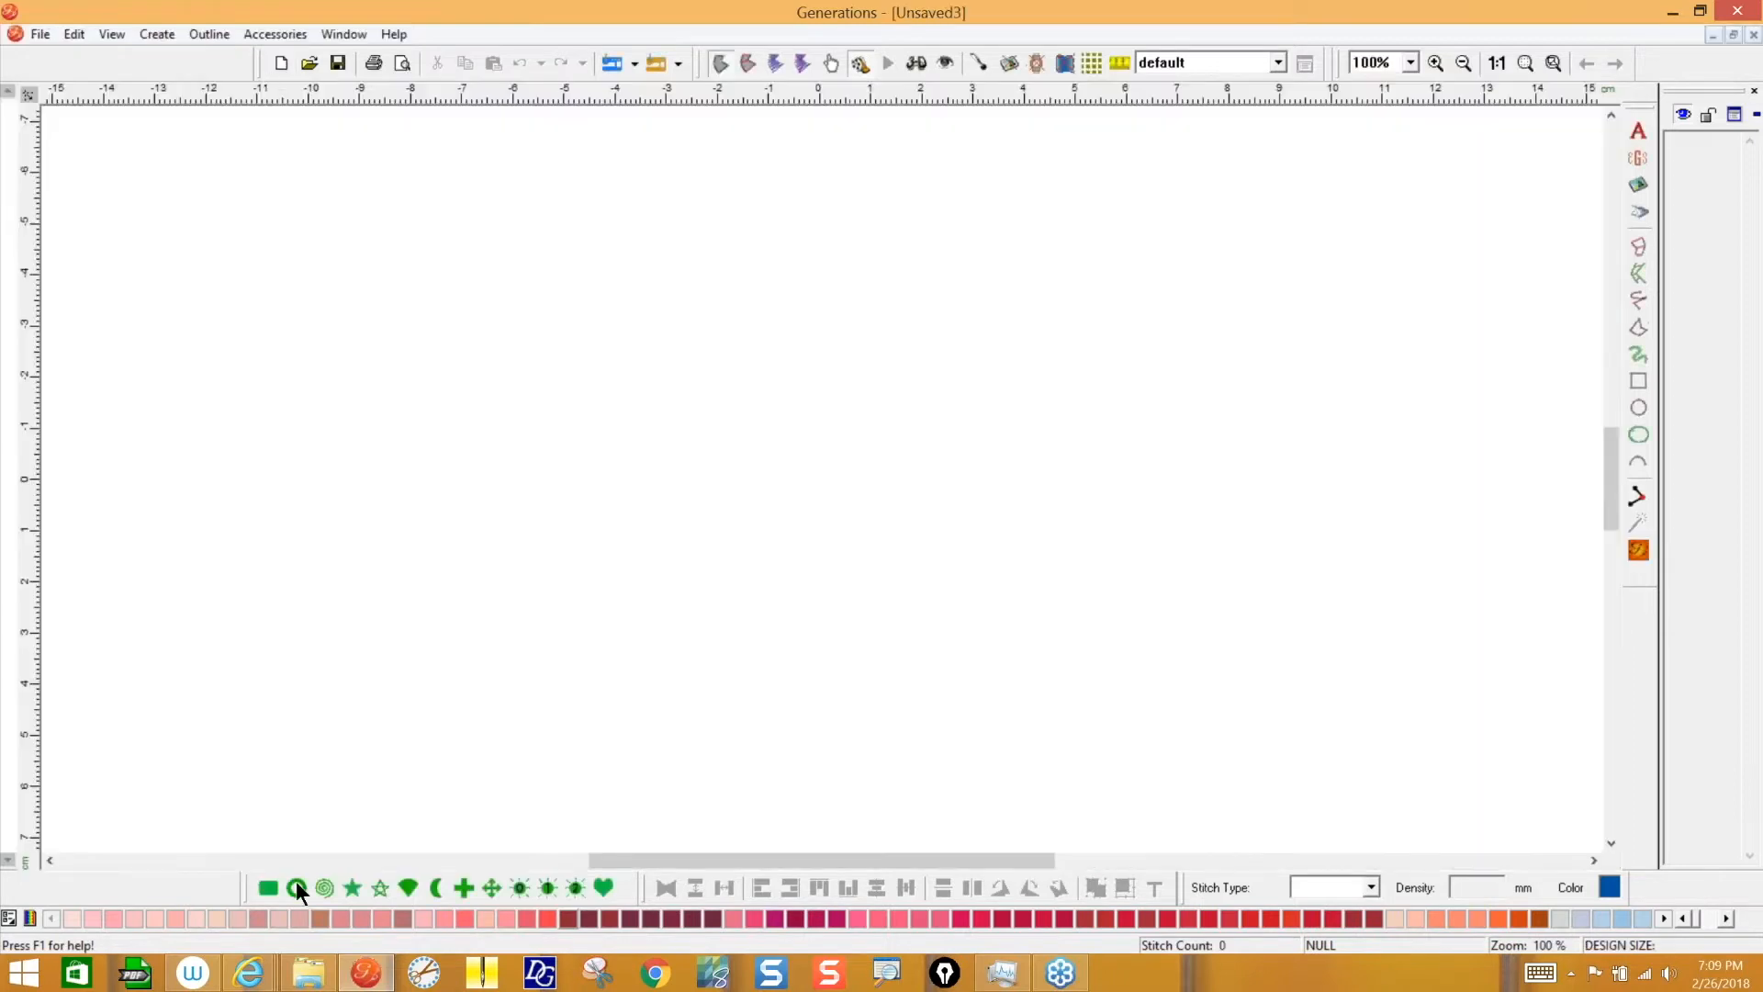
- Start a Punch Ring and examine its type options and area stitch types, keeping Area and Complex Fill
{"action": "left_click", "coordinate": [296, 883]}
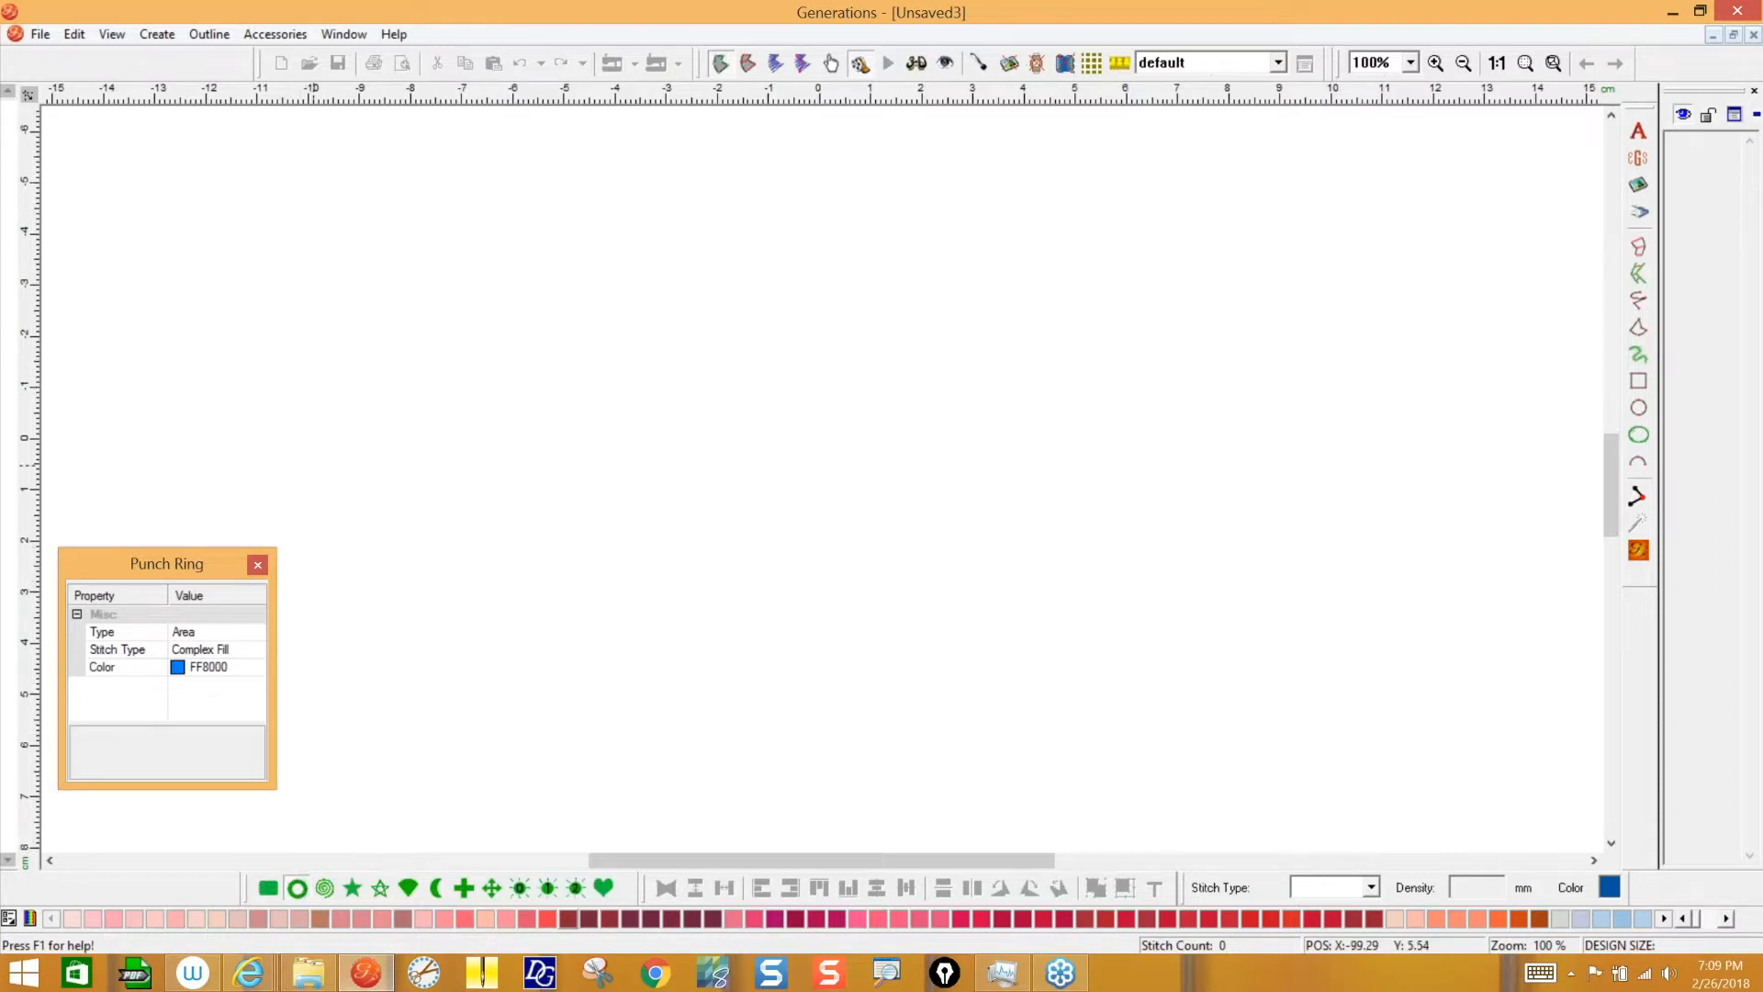
{"action": "left_click", "coordinate": [244, 634]}
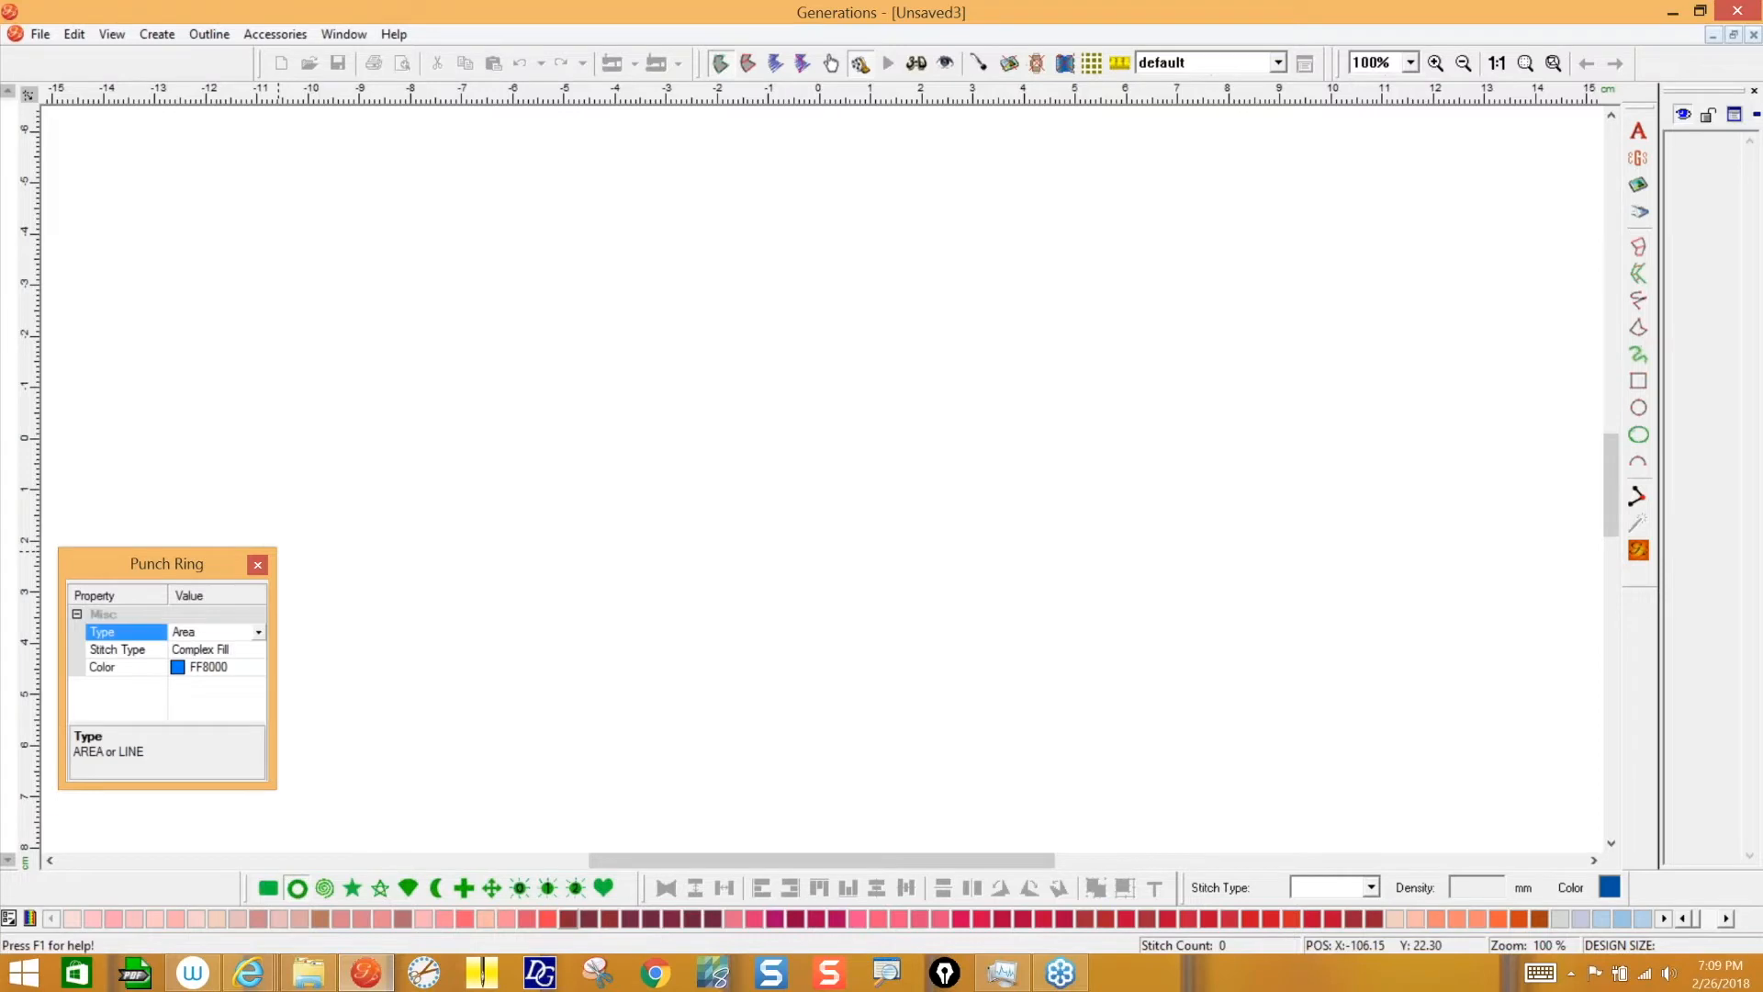
{"action": "left_click", "coordinate": [258, 631]}
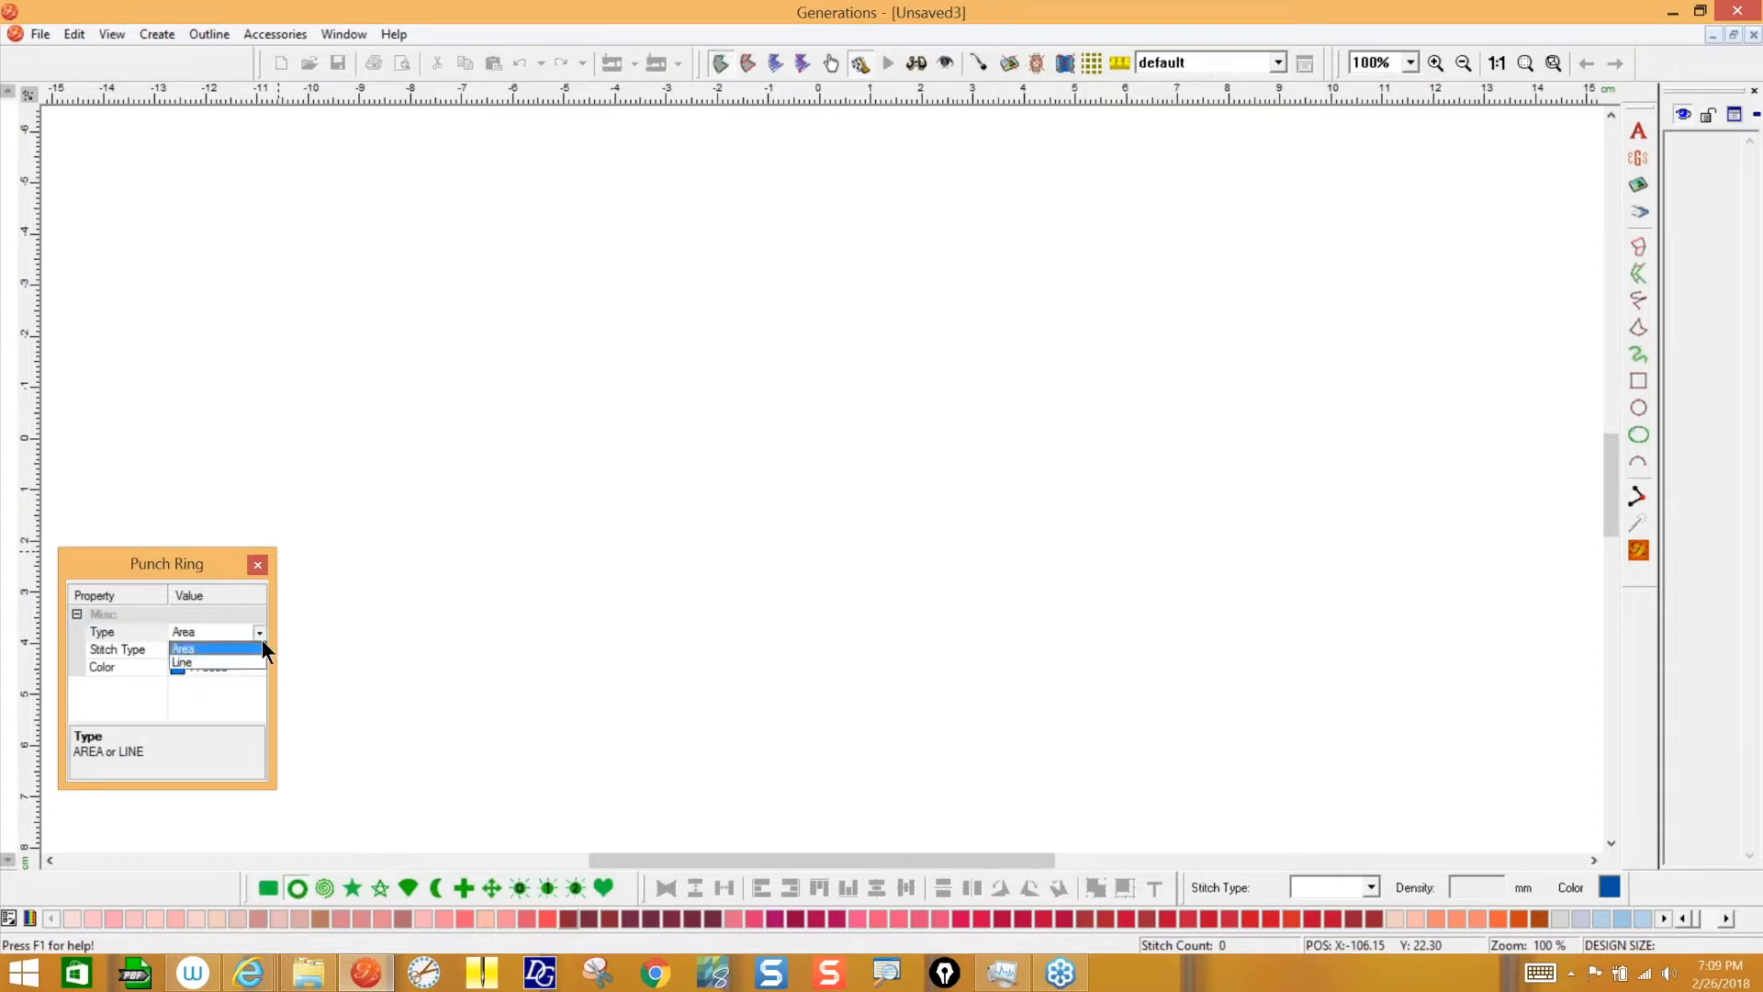
{"action": "left_click", "coordinate": [244, 705]}
{"action": "left_click", "coordinate": [247, 649]}
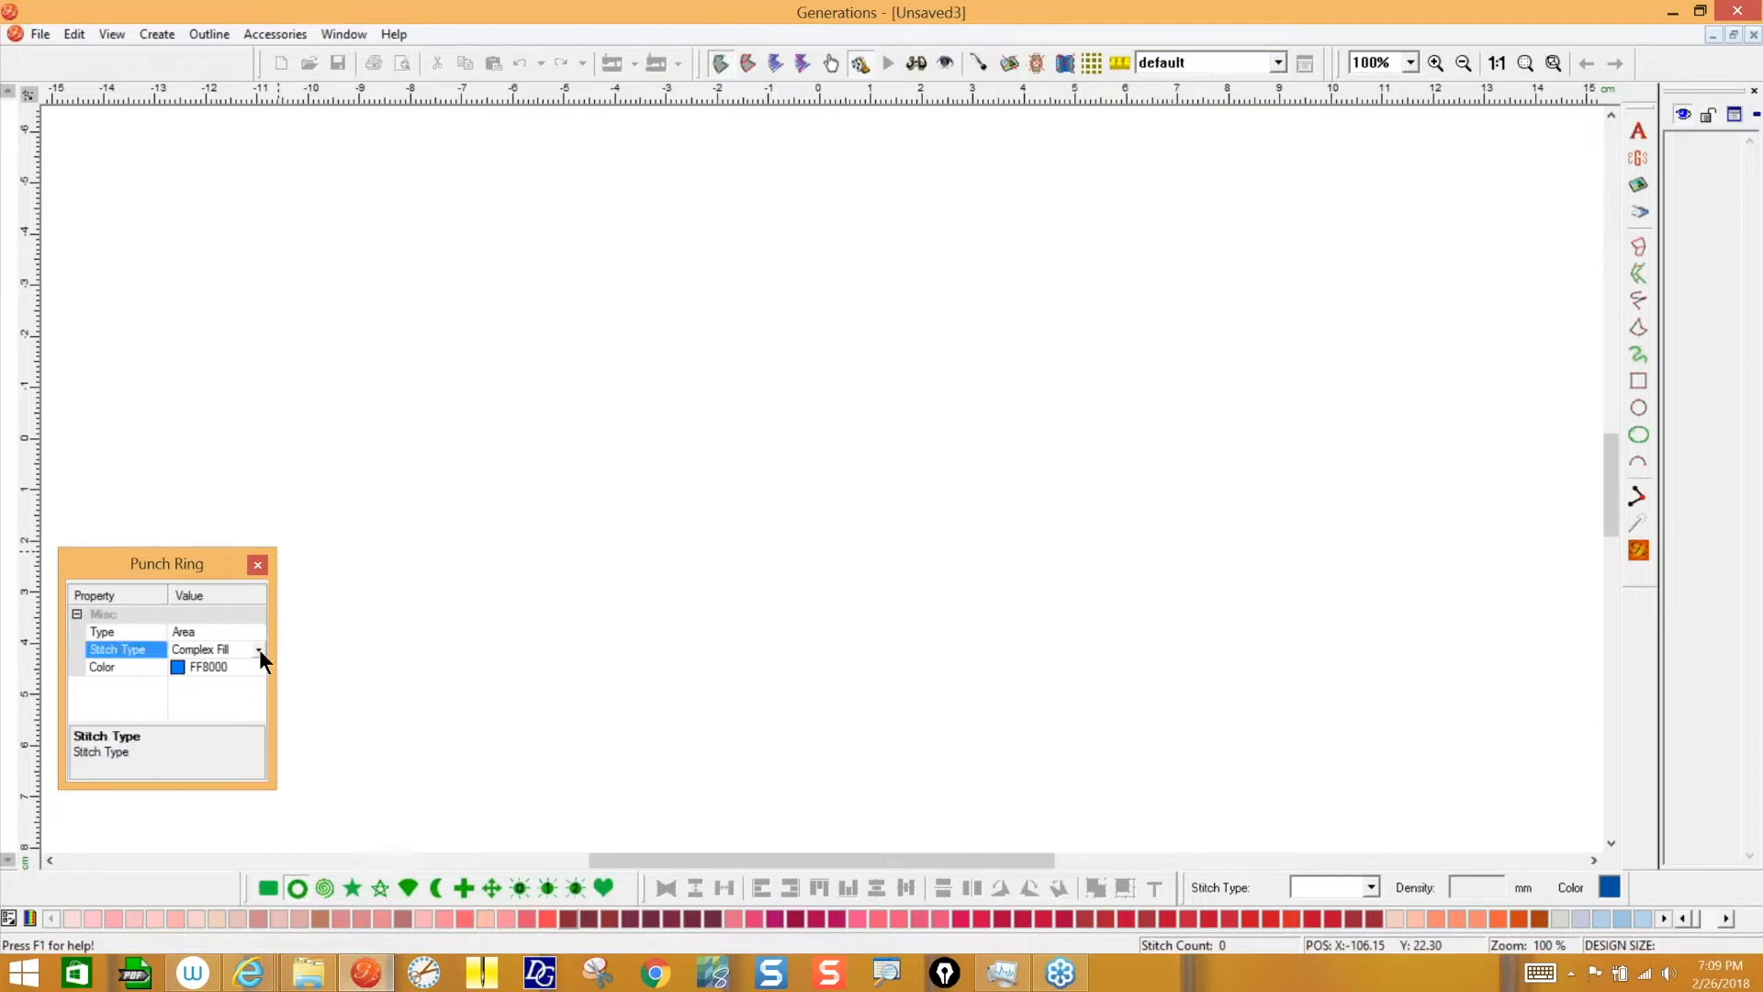
{"action": "left_click", "coordinate": [258, 649]}
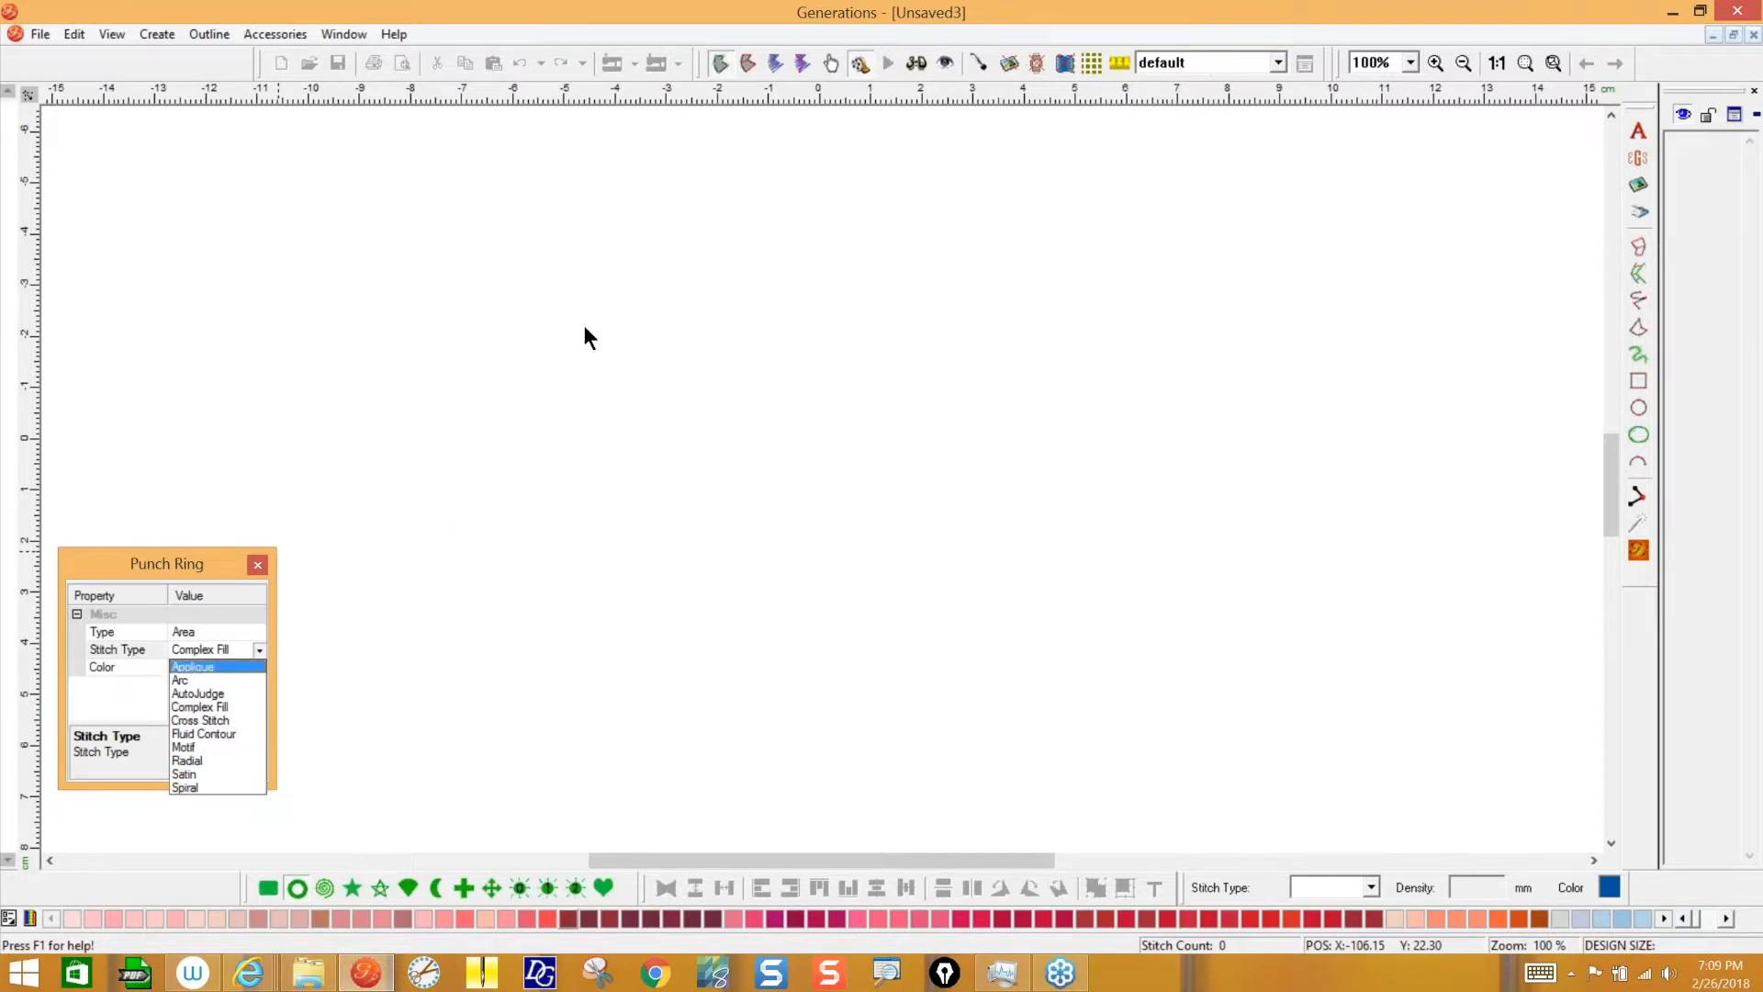
{"action": "left_click", "coordinate": [573, 293]}
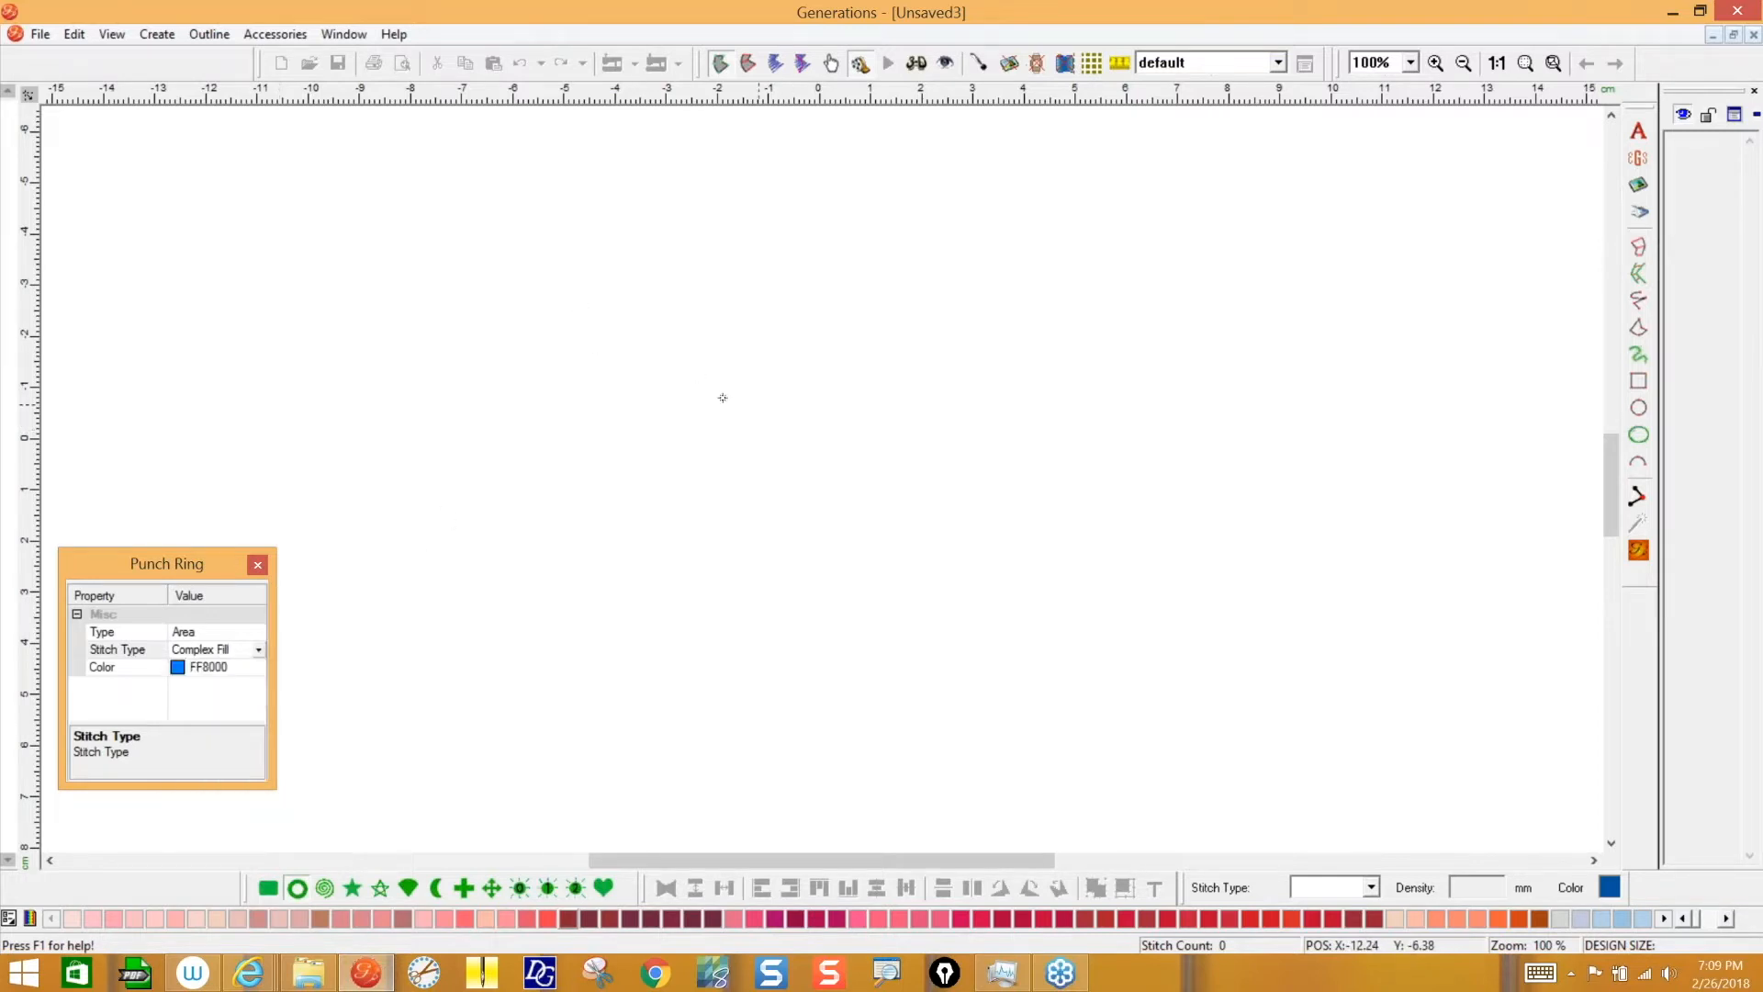
- Draw a Complex Fill ring about 69 by 69 mm with square outer and inner corners, and show its generated stitches in realistic view
{"action": "left_click_drag", "start_coordinate": [556, 289], "coordinate": [952, 637]}
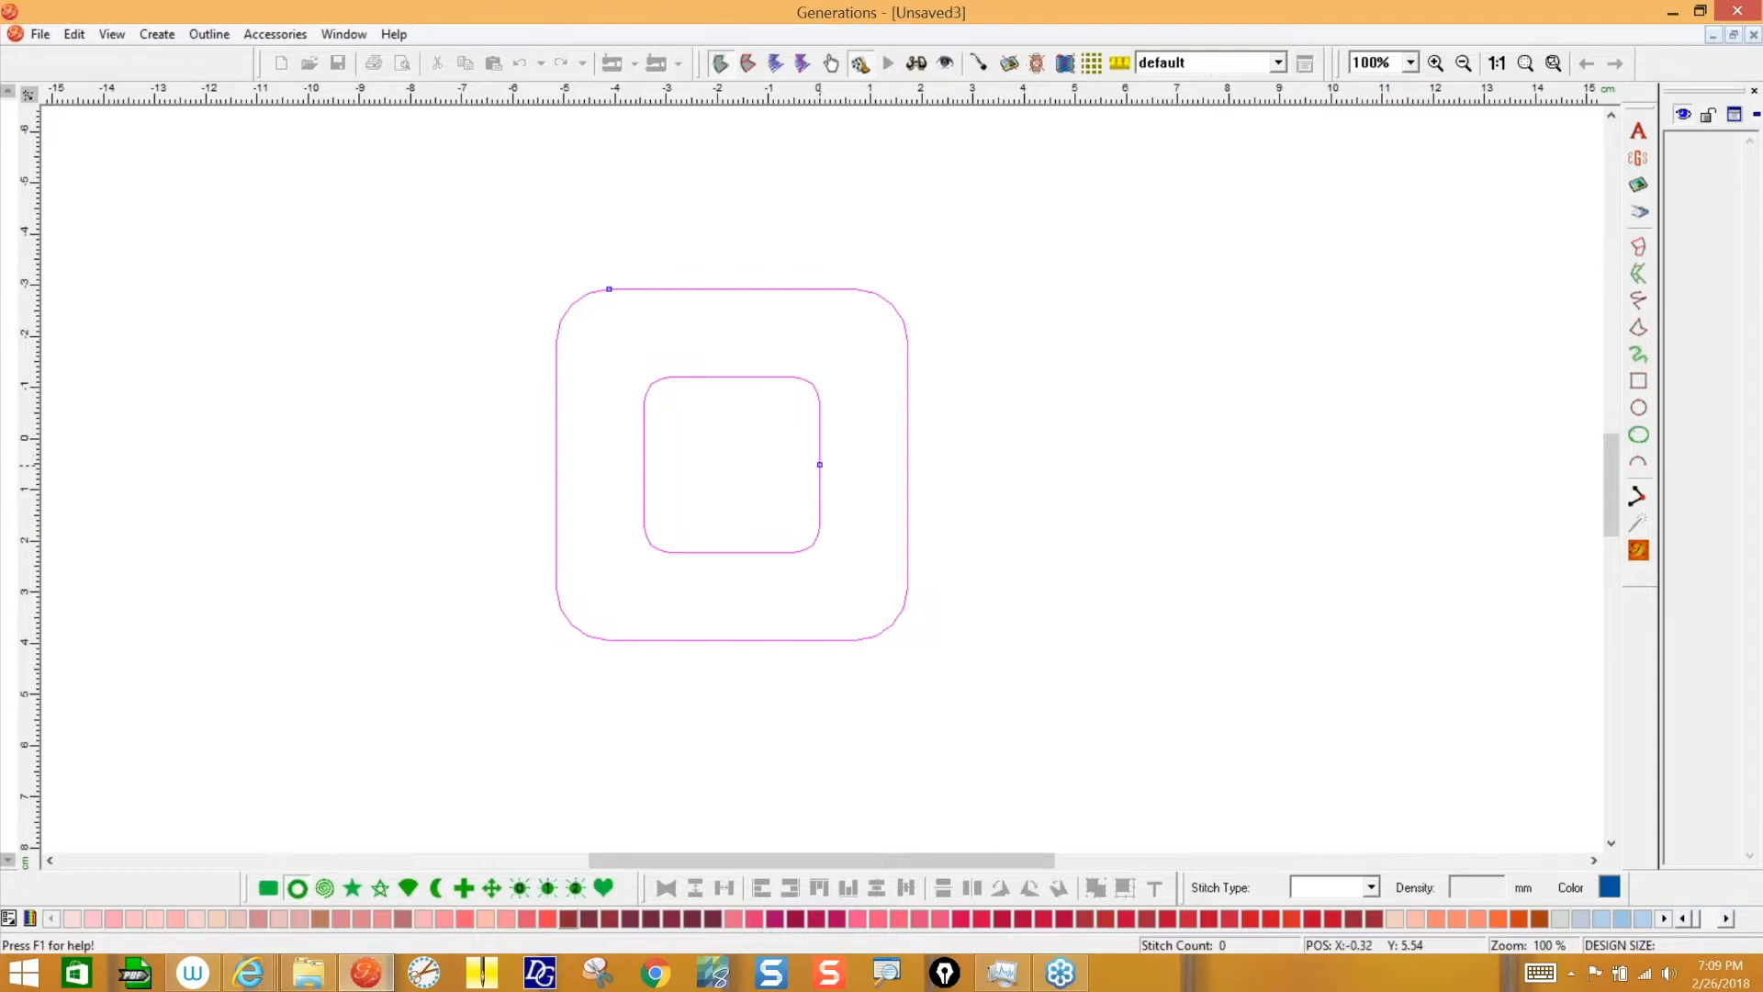
{"action": "mouse_move", "coordinate": [819, 464]}
{"action": "left_mouse_down"}
{"action": "mouse_move", "coordinate": [763, 460]}
{"action": "mouse_move", "coordinate": [861, 464]}
{"action": "mouse_move", "coordinate": [815, 463]}
{"action": "left_mouse_up"}
{"action": "left_click_drag", "start_coordinate": [609, 289], "coordinate": [539, 303]}
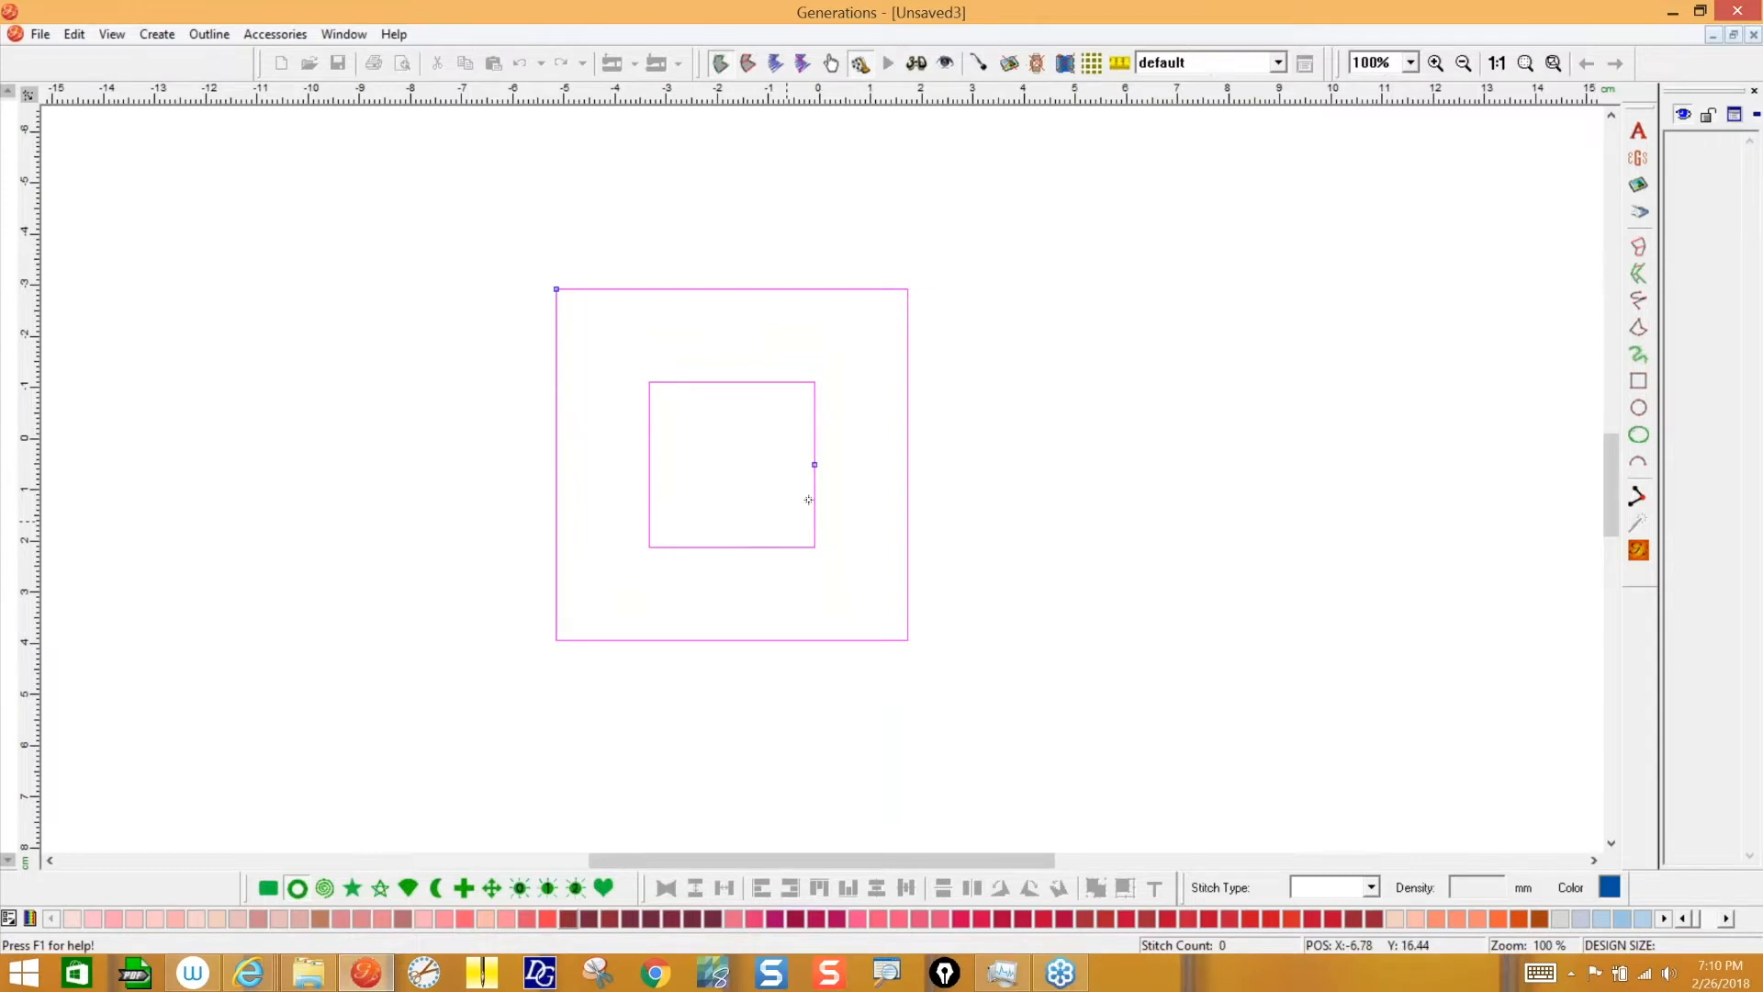
{"action": "key", "text": "Return"}
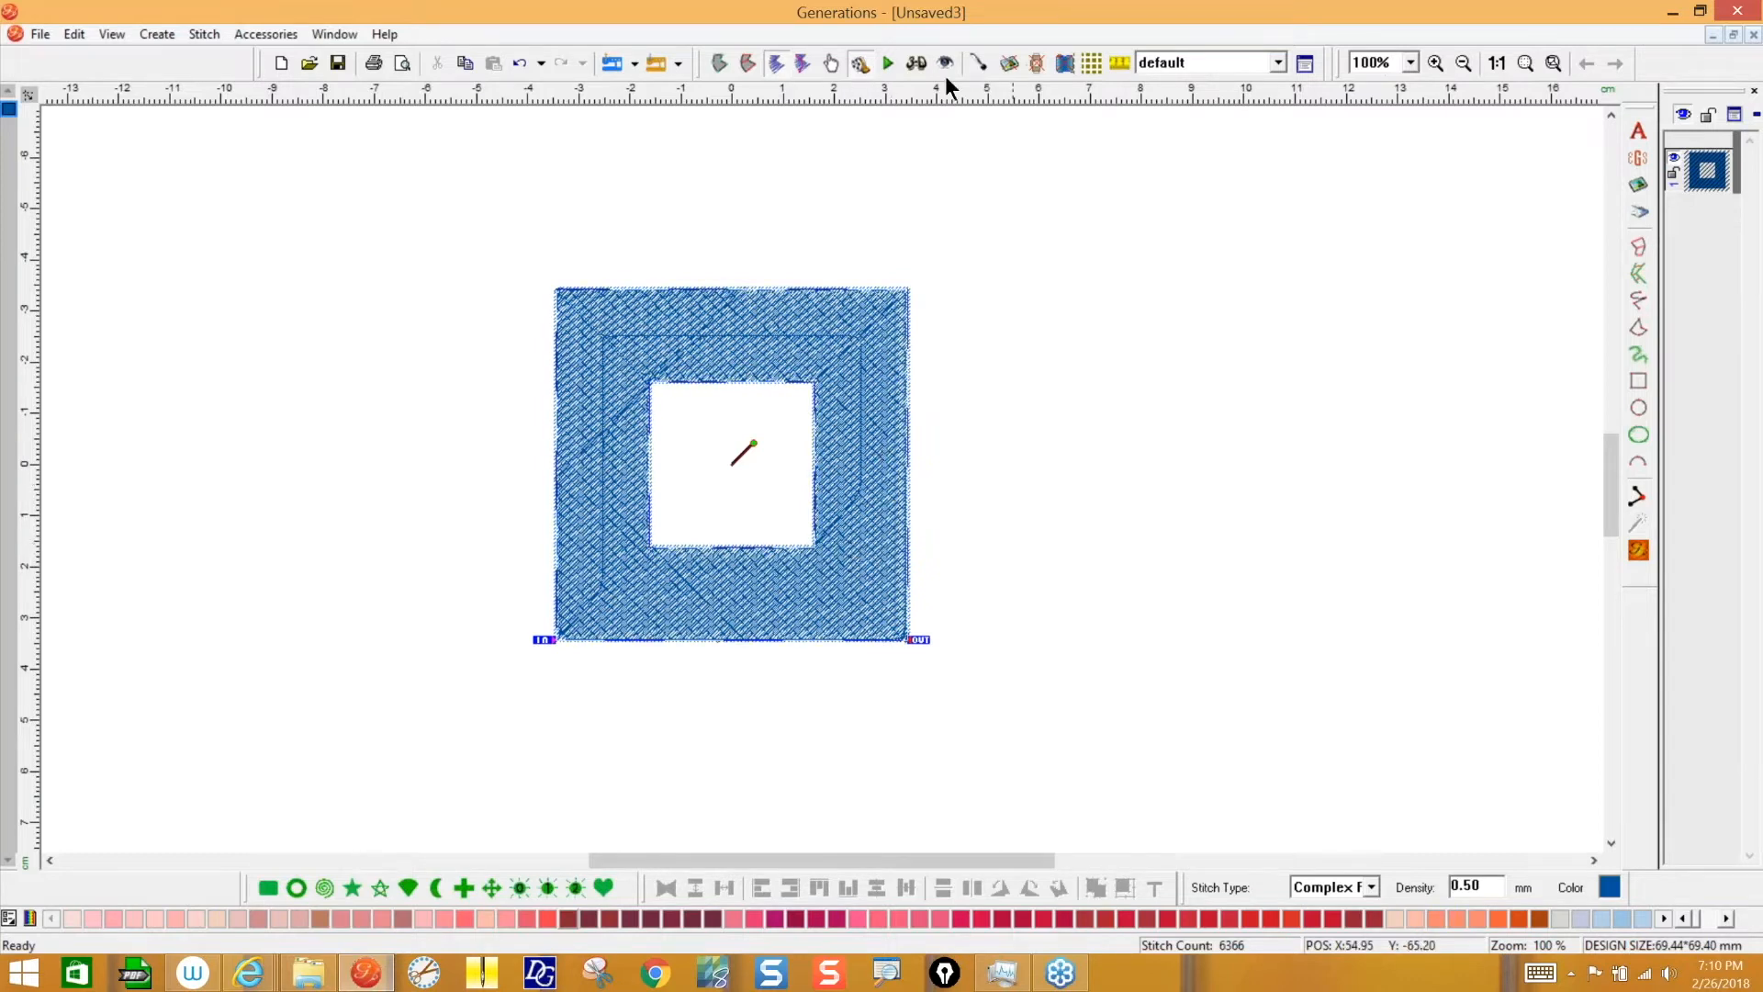
{"action": "left_click", "coordinate": [918, 61]}
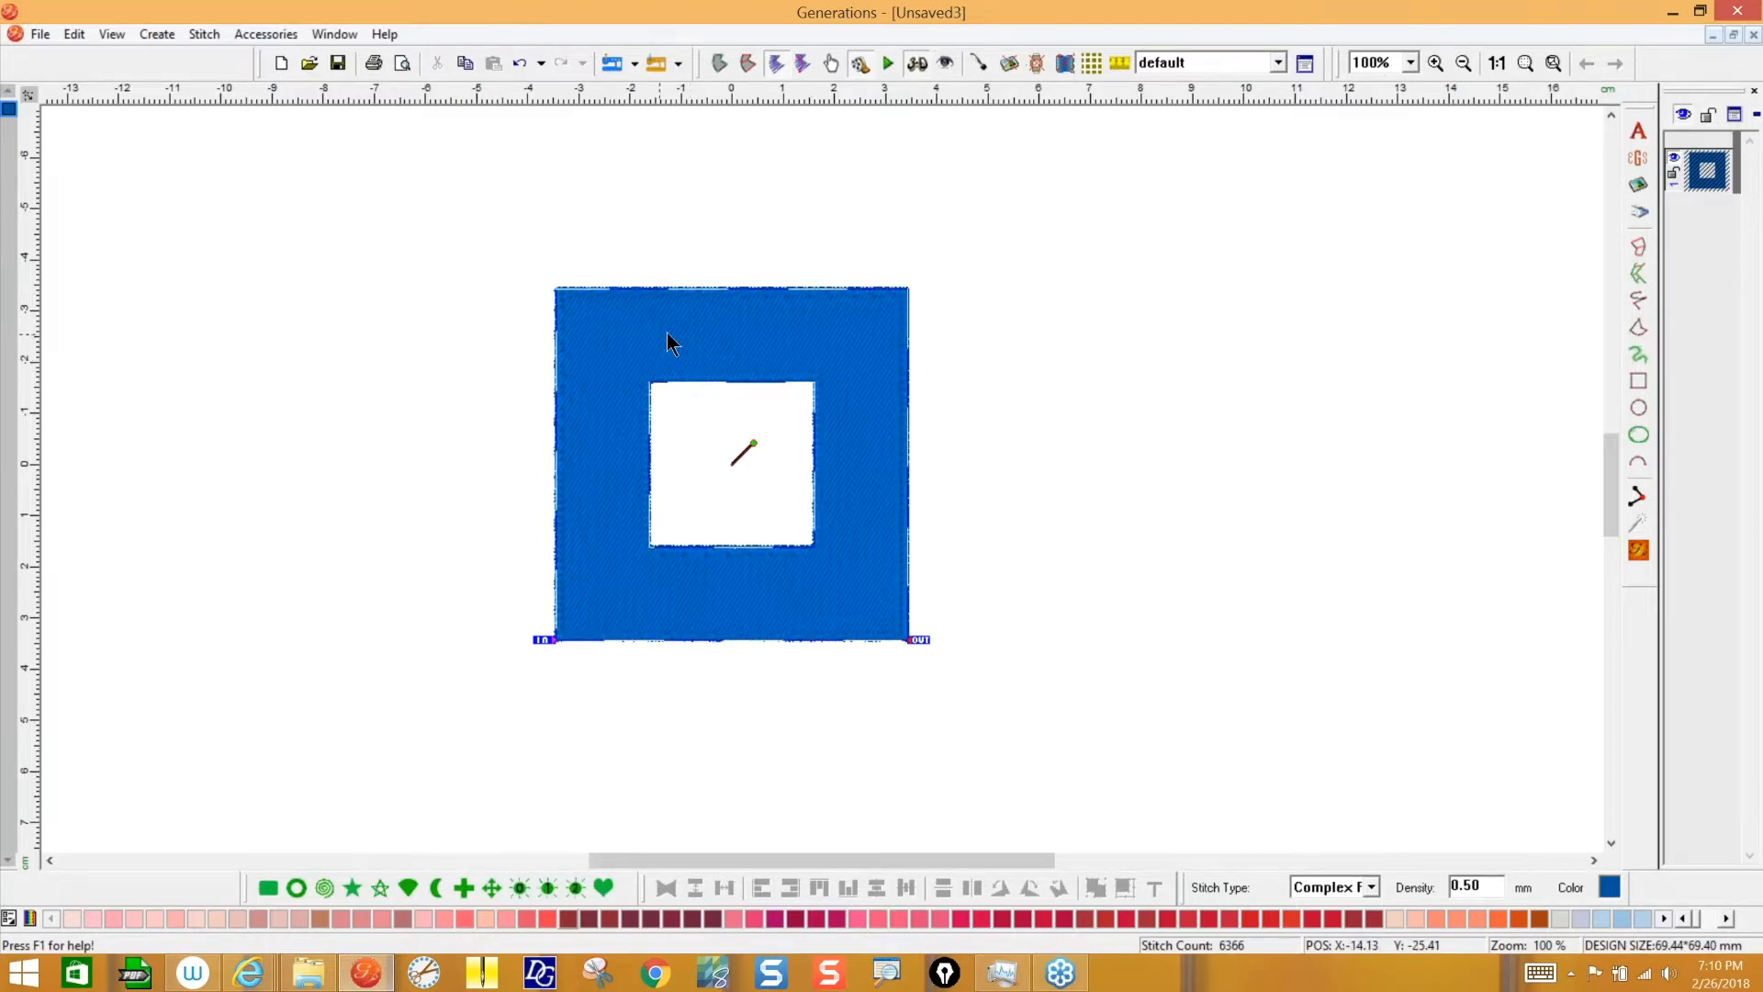
- Select the filled square ring and delete it from the design
{"action": "left_click", "coordinate": [715, 287]}
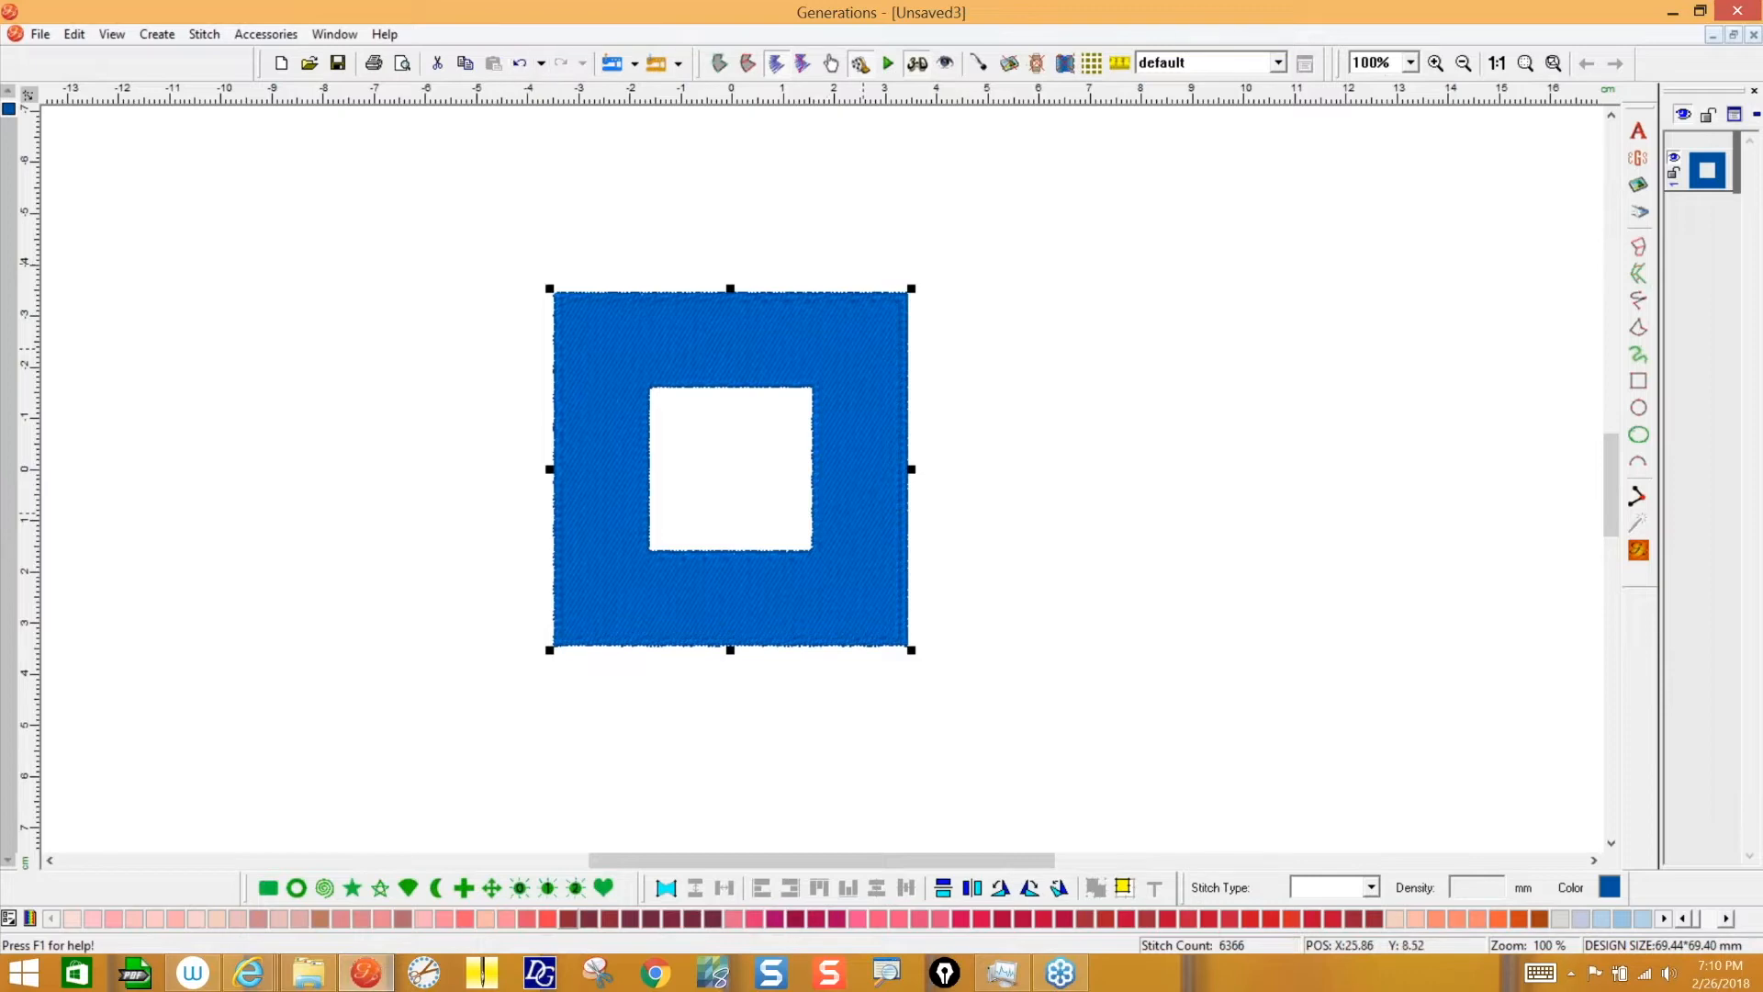
{"action": "left_click", "coordinate": [865, 515]}
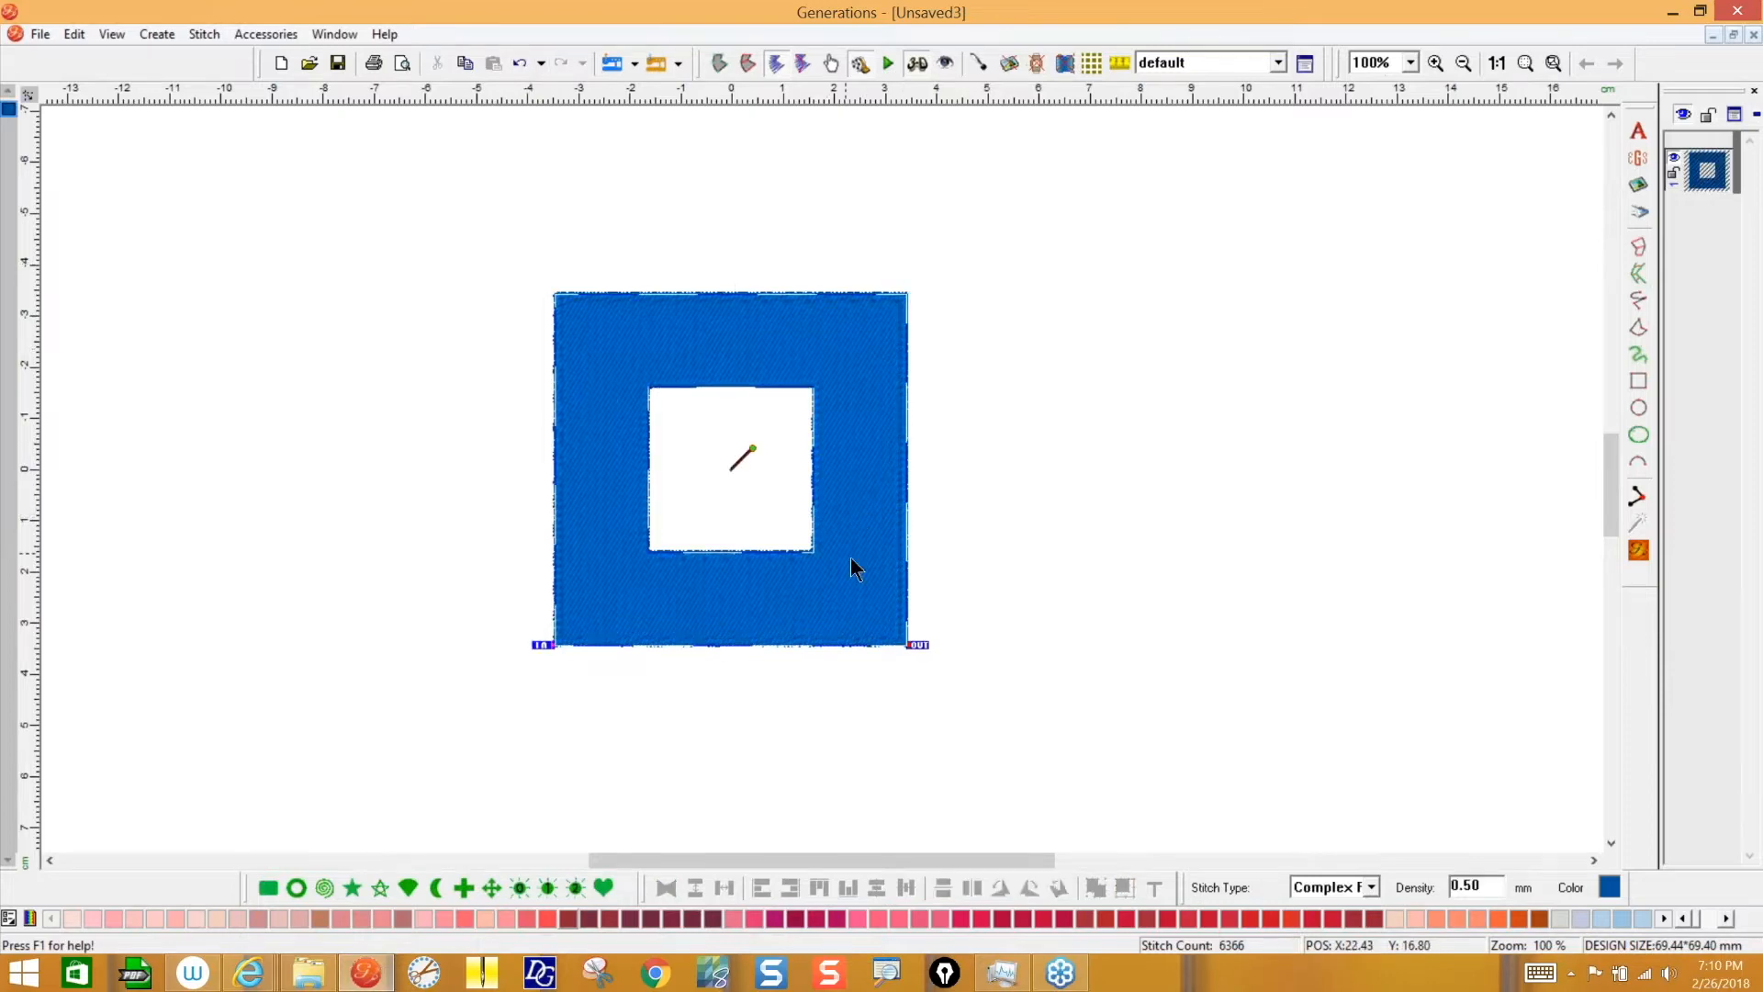
{"action": "left_click", "coordinate": [850, 557]}
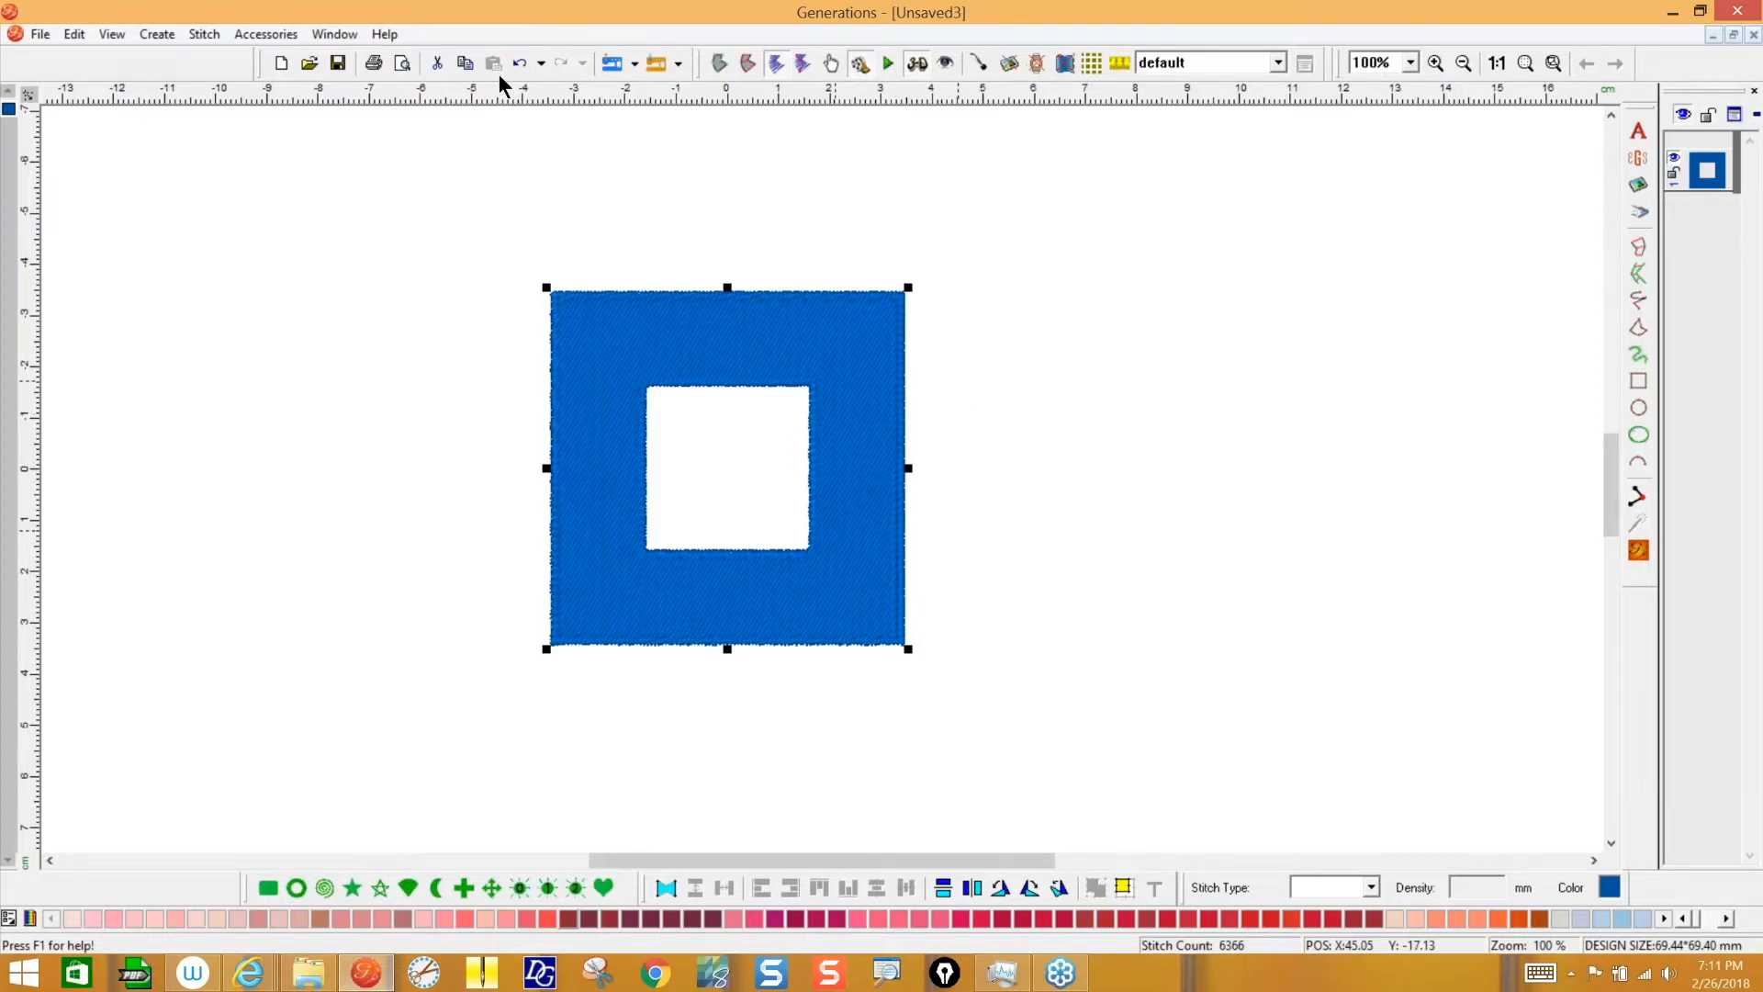
{"action": "key", "text": "Delete"}
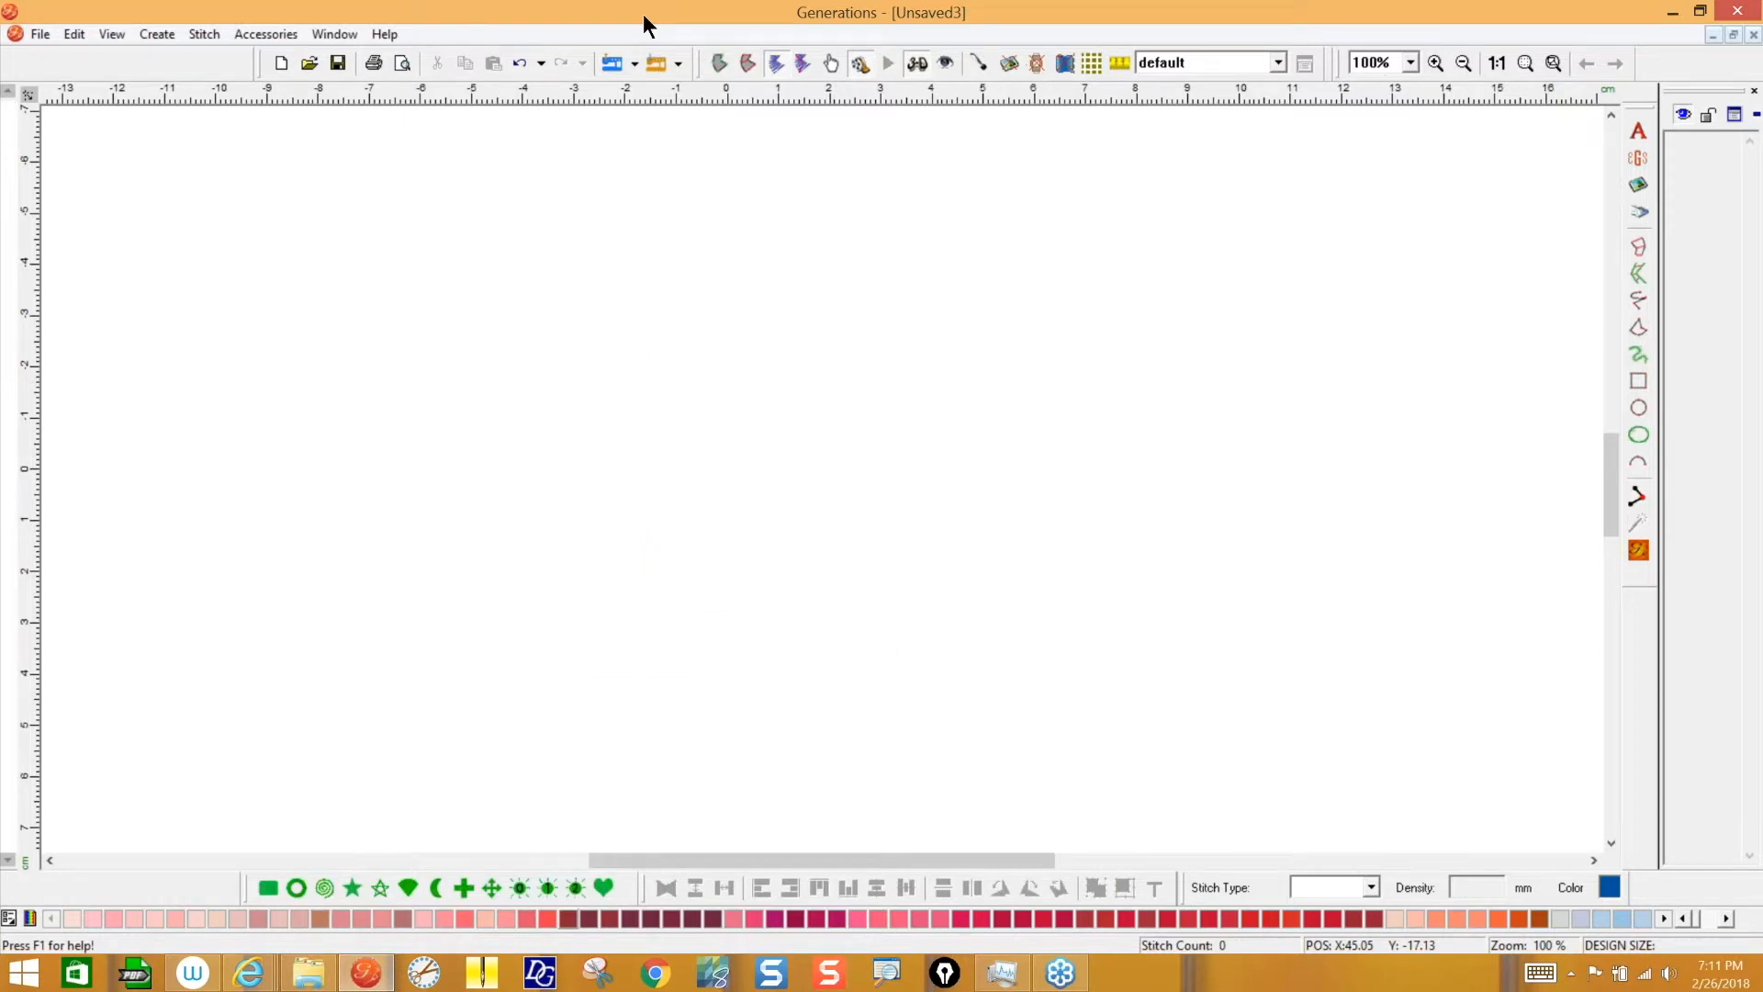
- Draw an Area-type cross about 84 by 83 mm with Spiral stitches, widening its arms before generating the stitches
{"action": "left_click", "coordinate": [463, 891]}
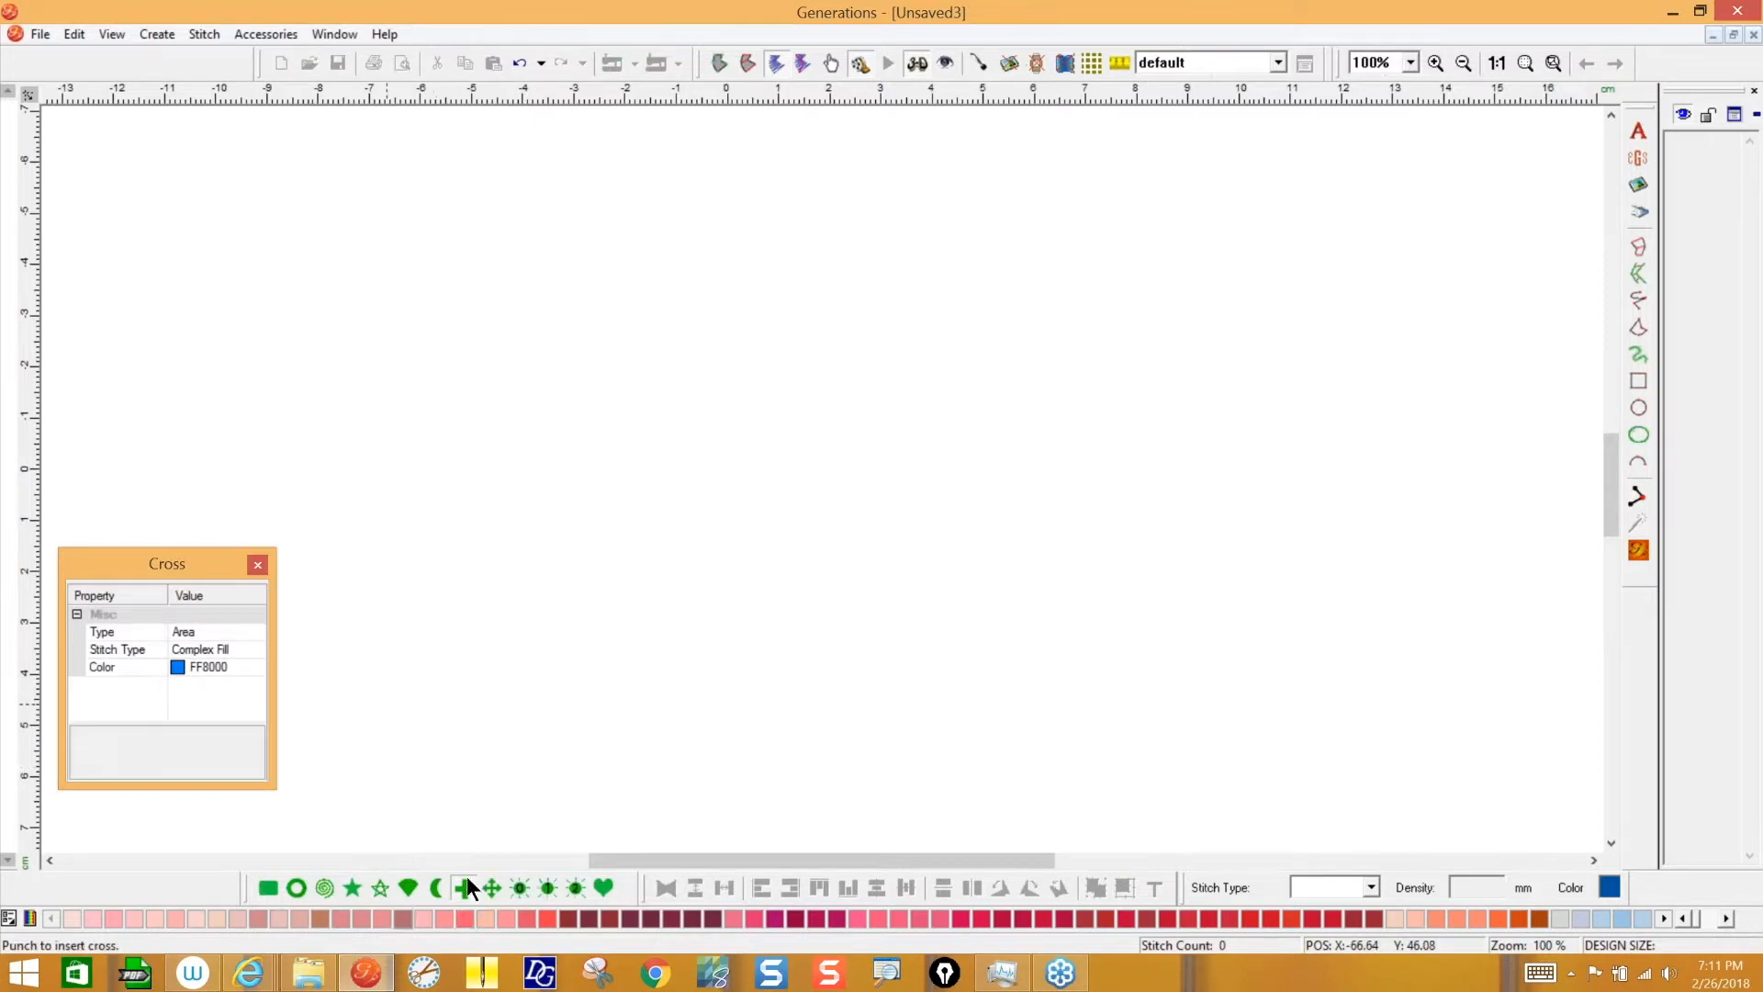
{"action": "left_click", "coordinate": [218, 631]}
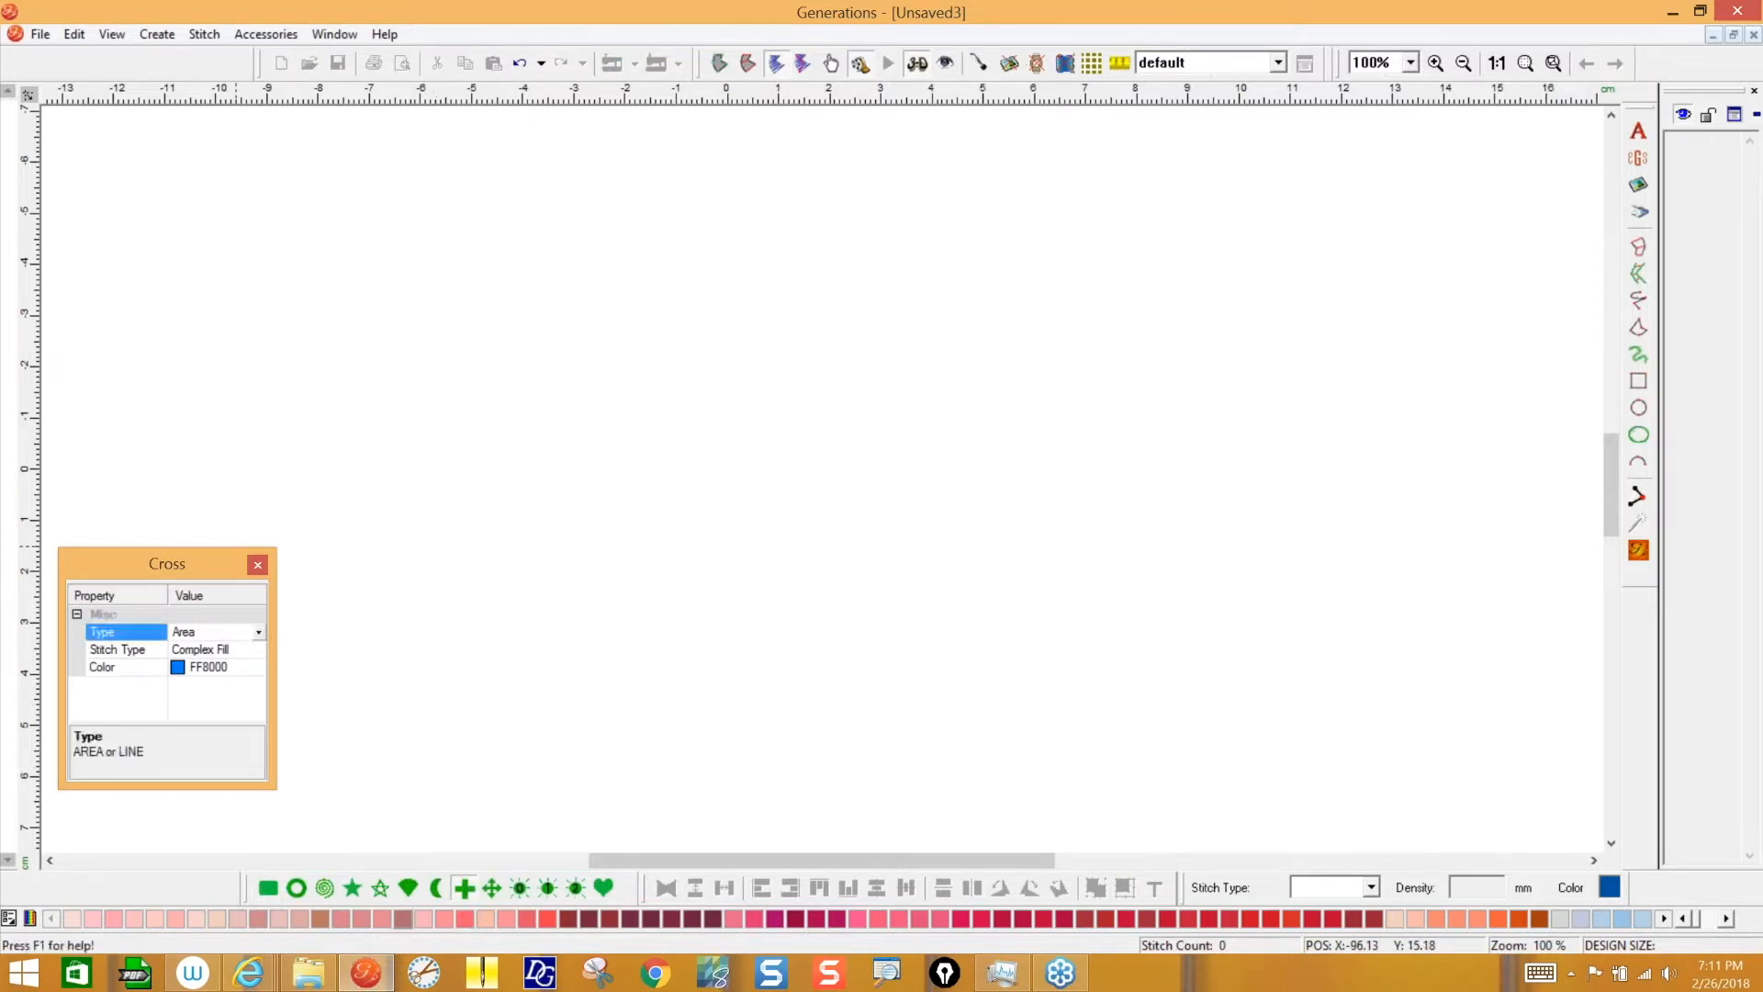
{"action": "left_click", "coordinate": [259, 631]}
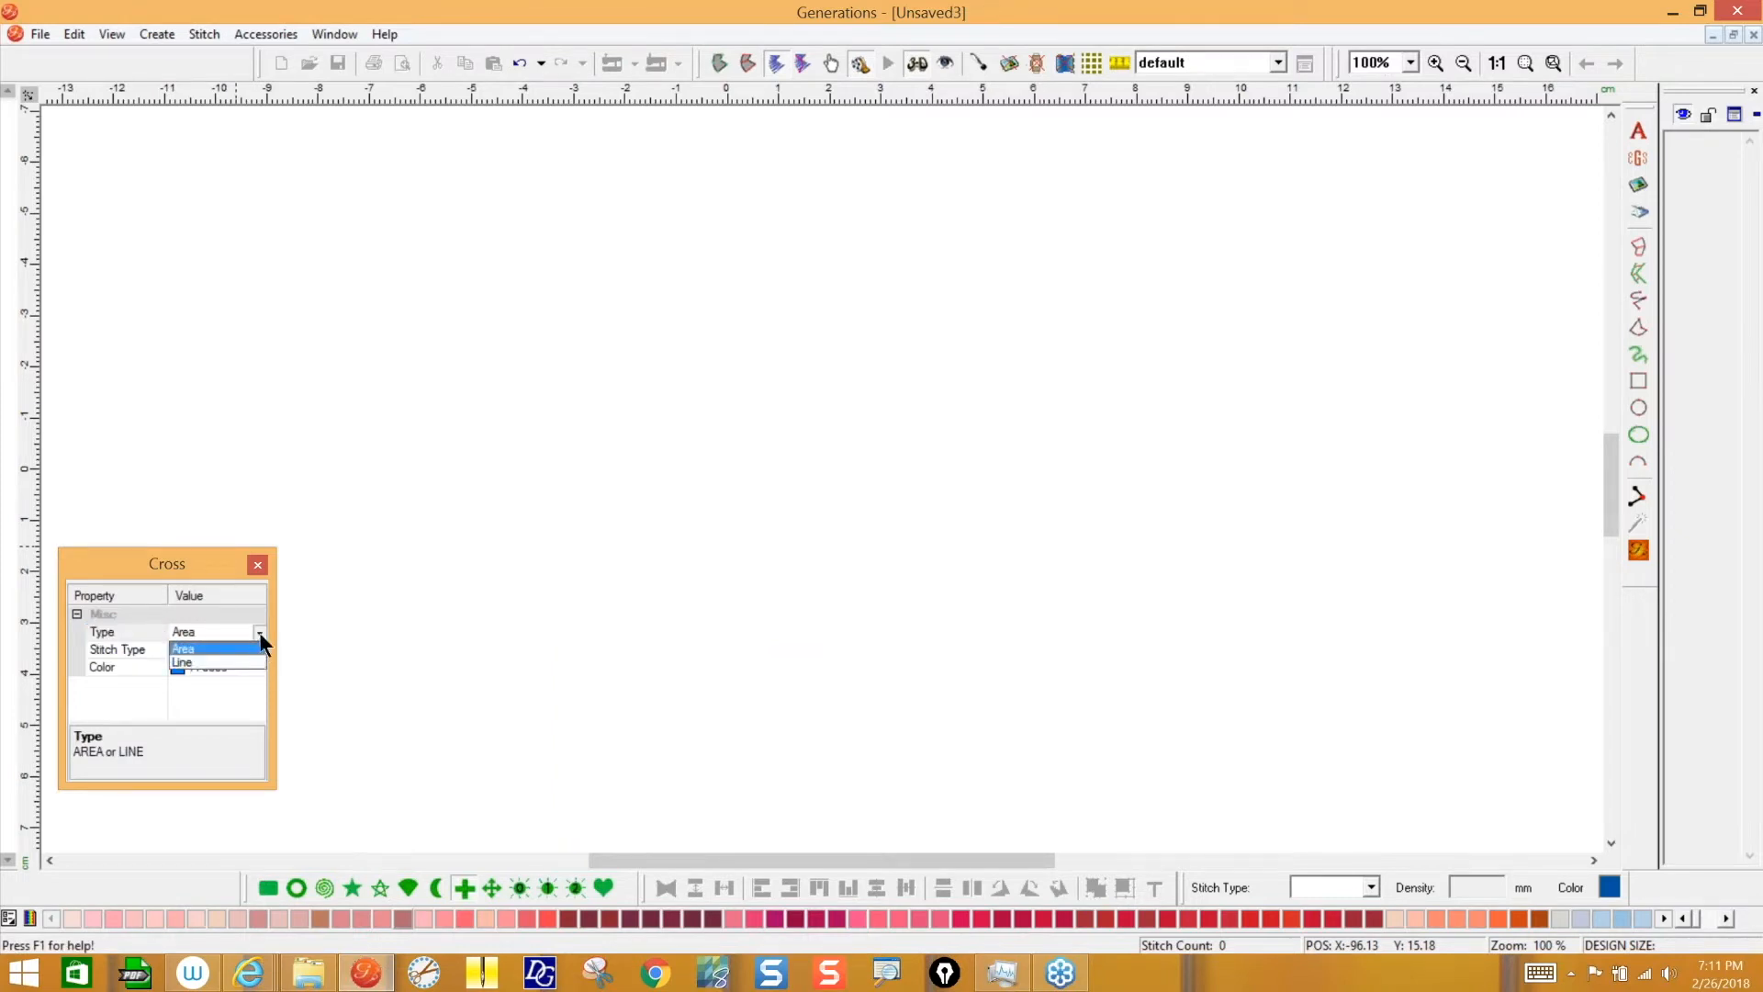
{"action": "left_click", "coordinate": [259, 635]}
{"action": "left_click", "coordinate": [255, 650]}
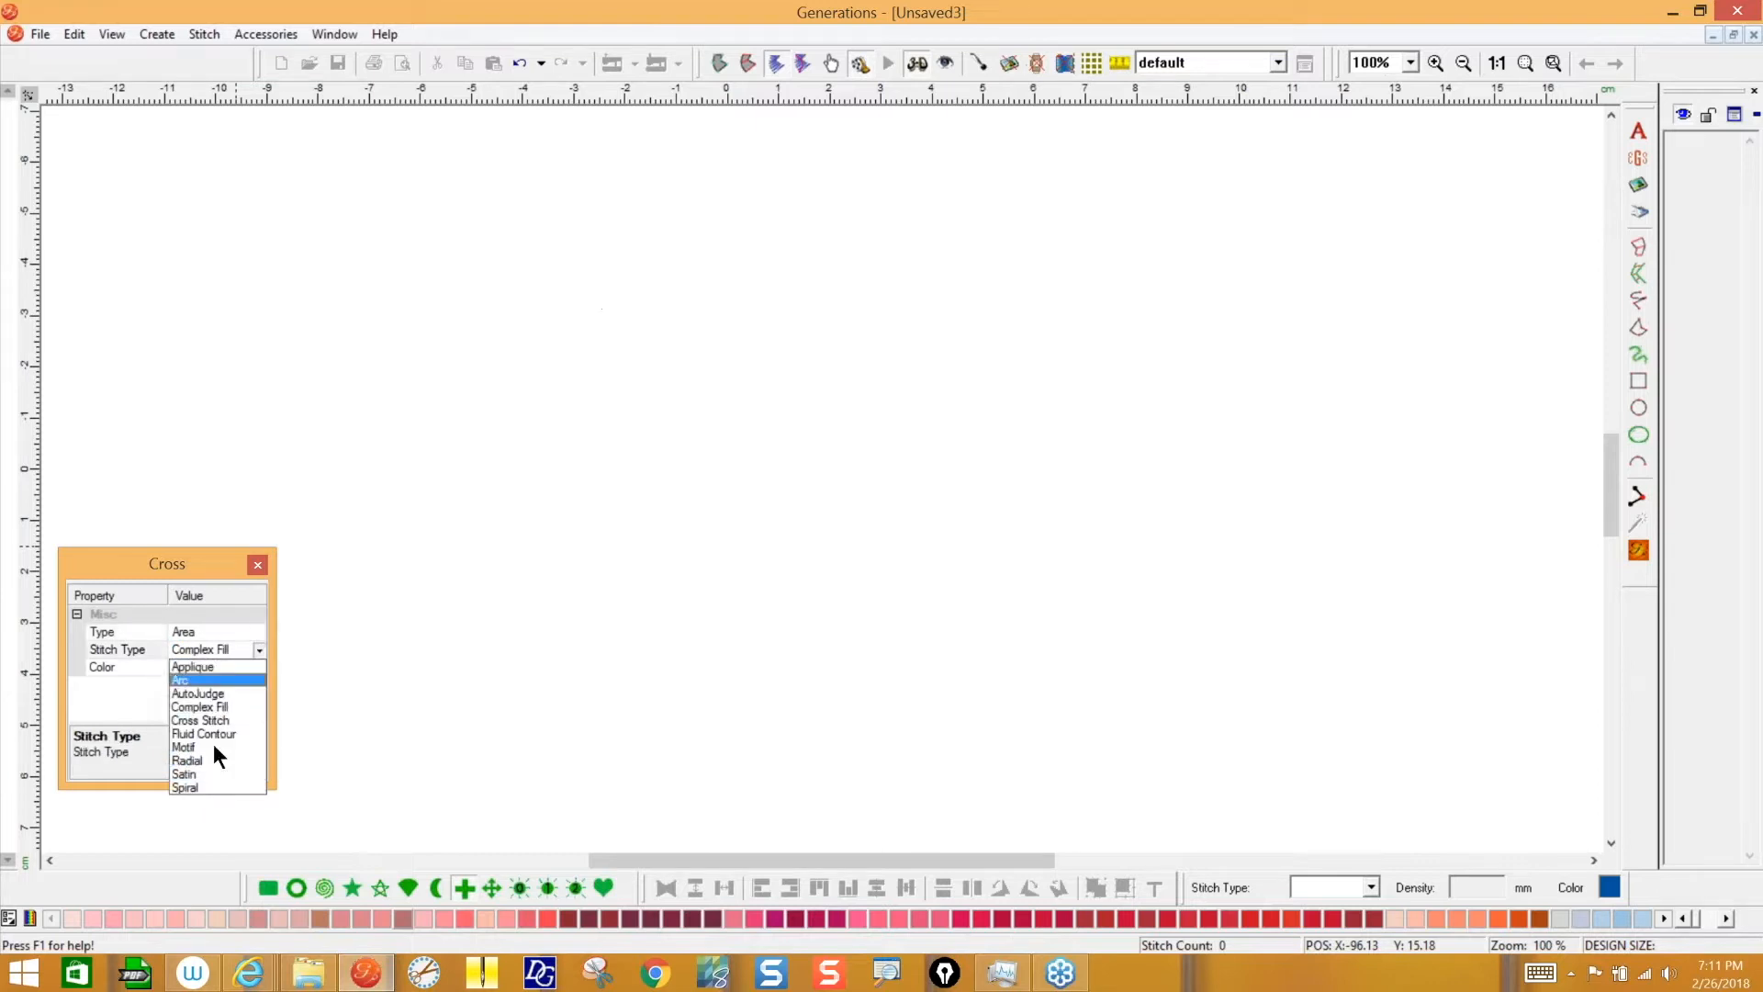
{"action": "left_click", "coordinate": [190, 786]}
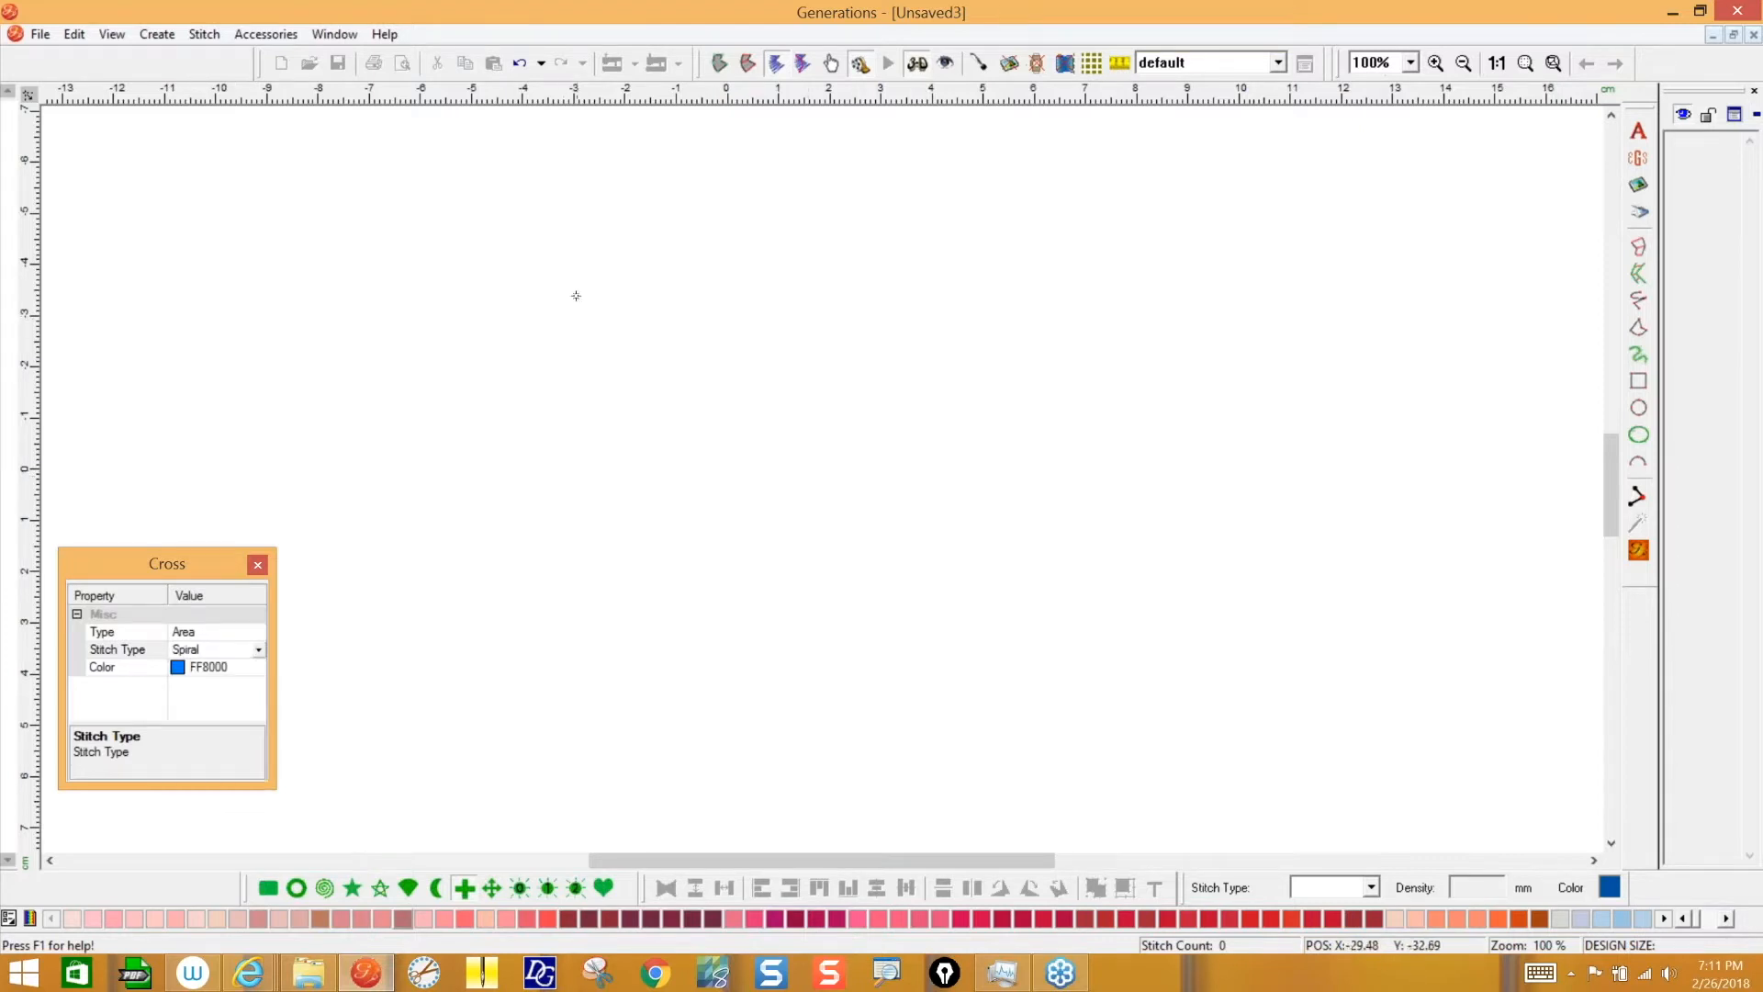
{"action": "mouse_move", "coordinate": [574, 289]}
{"action": "left_mouse_down"}
{"action": "mouse_move", "coordinate": [685, 410]}
{"action": "mouse_move", "coordinate": [1076, 720]}
{"action": "left_mouse_up"}
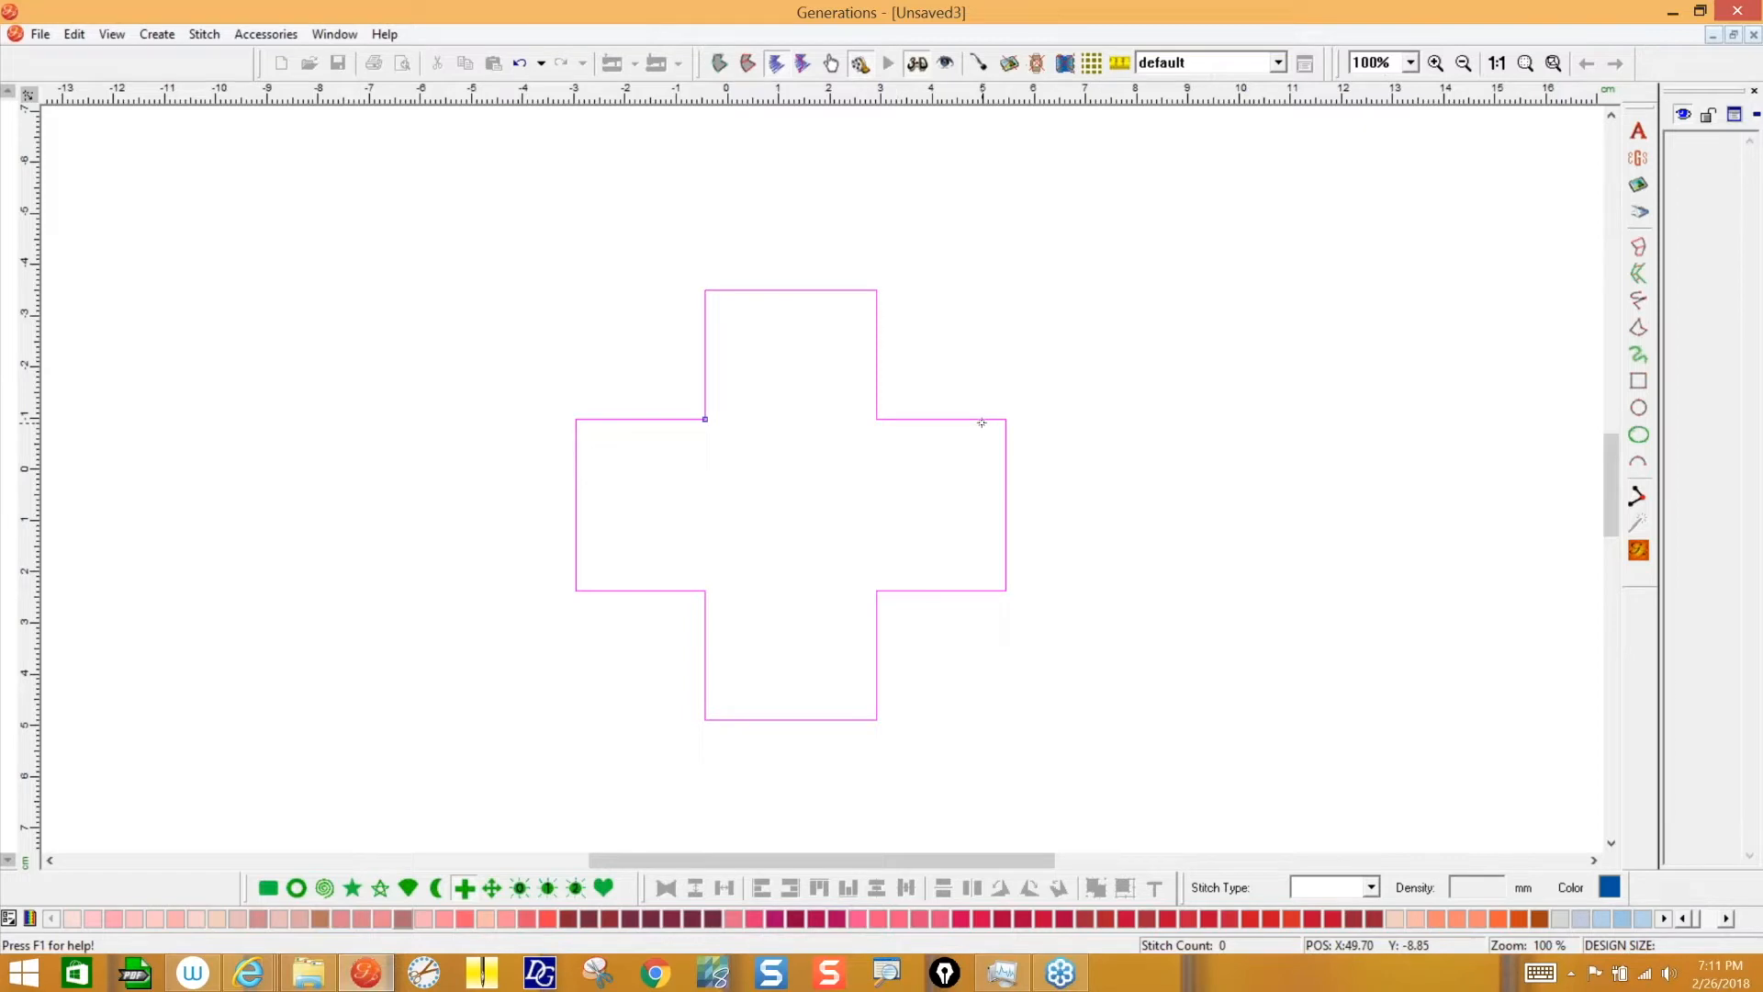
{"action": "left_click_drag", "start_coordinate": [705, 419], "coordinate": [665, 375]}
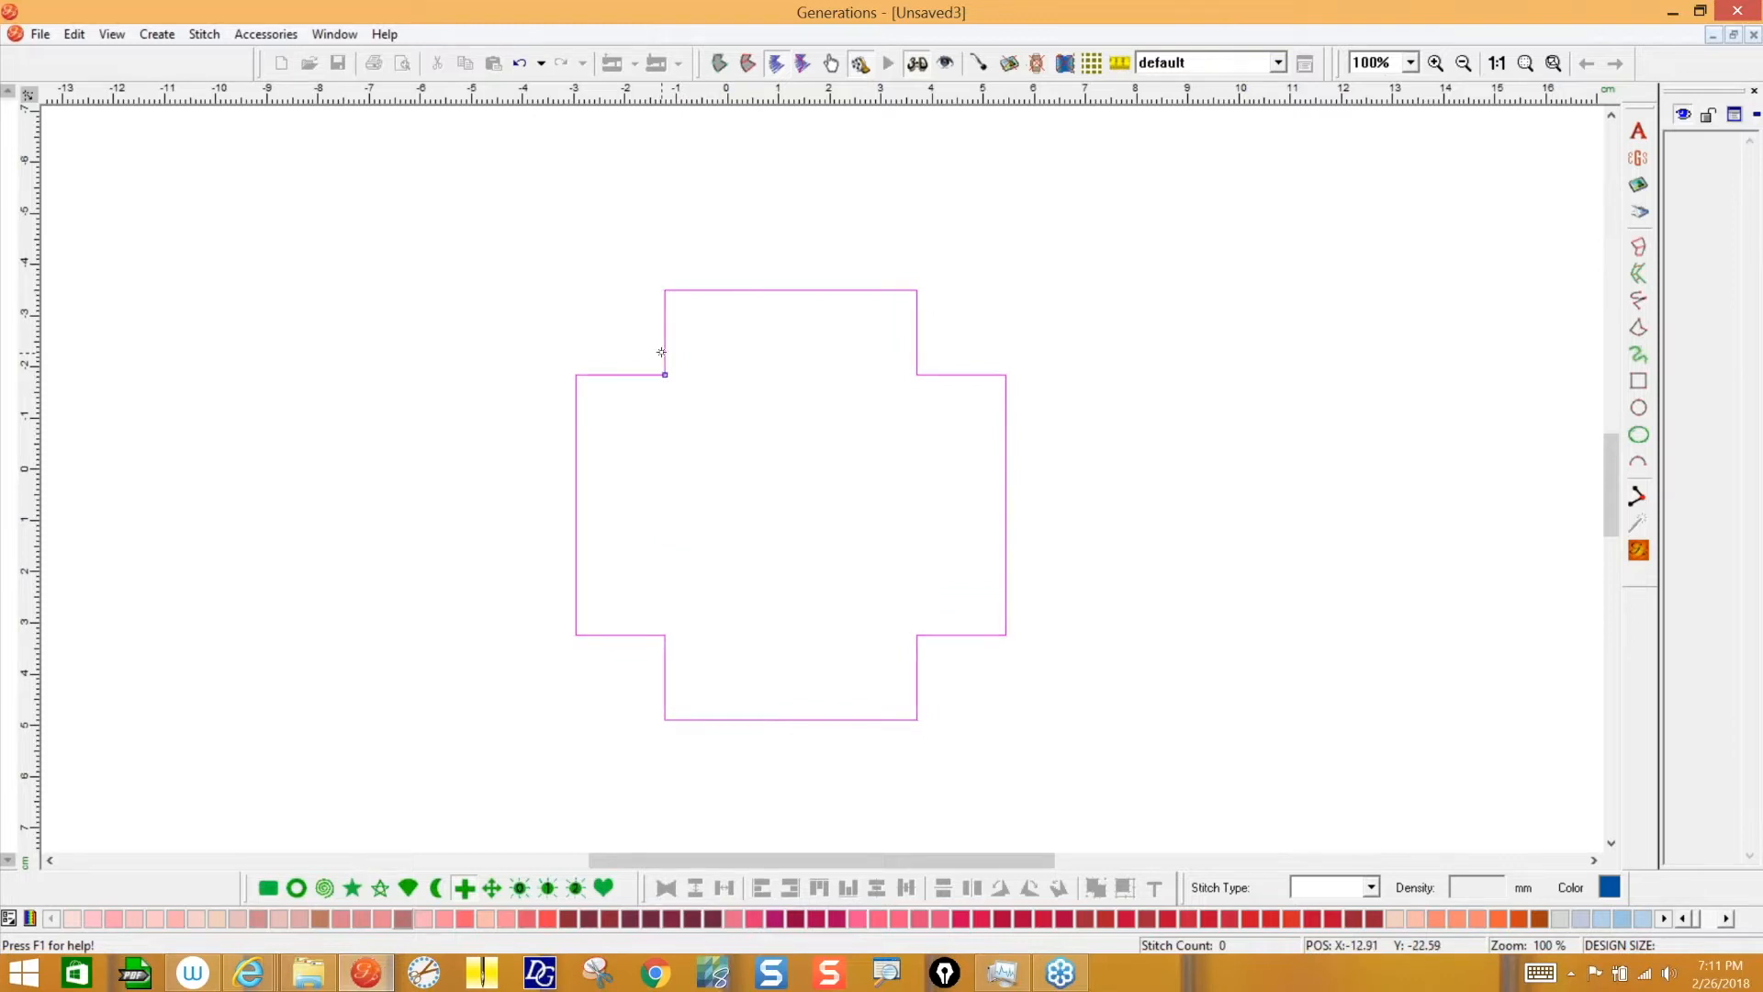
{"action": "key", "text": "Return"}
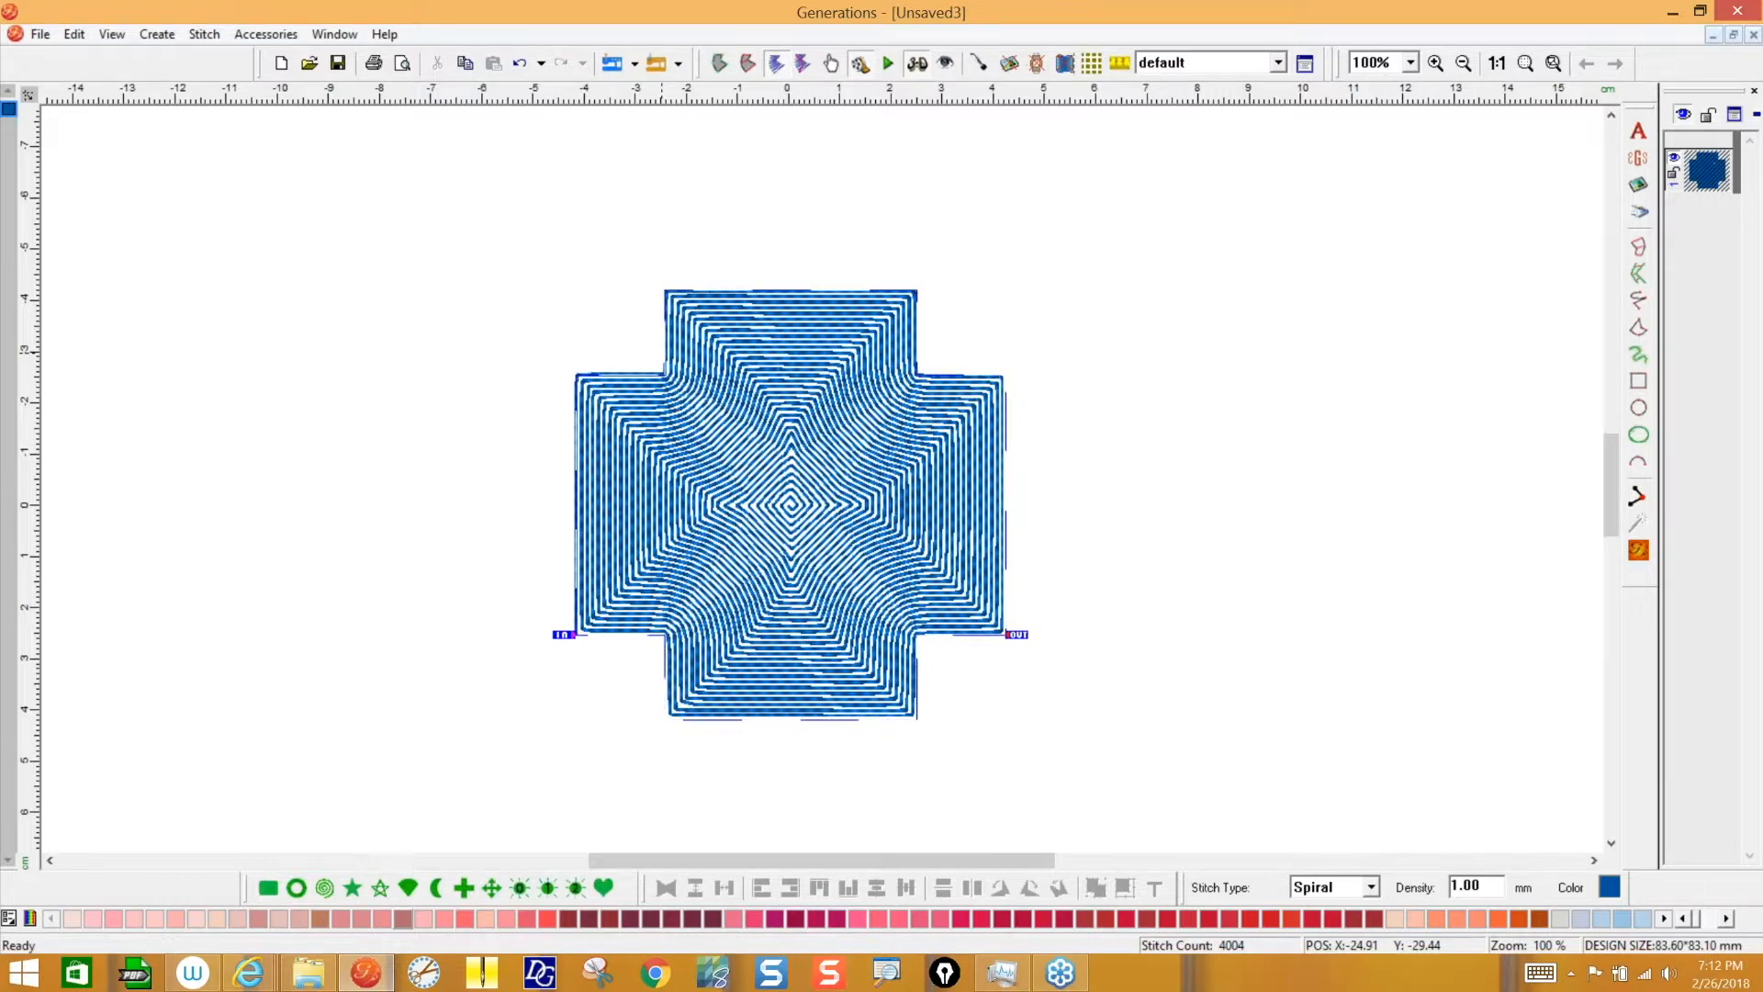
- Delete the spiral-stitched cross to clear the canvas
{"action": "left_click", "coordinate": [1741, 372]}
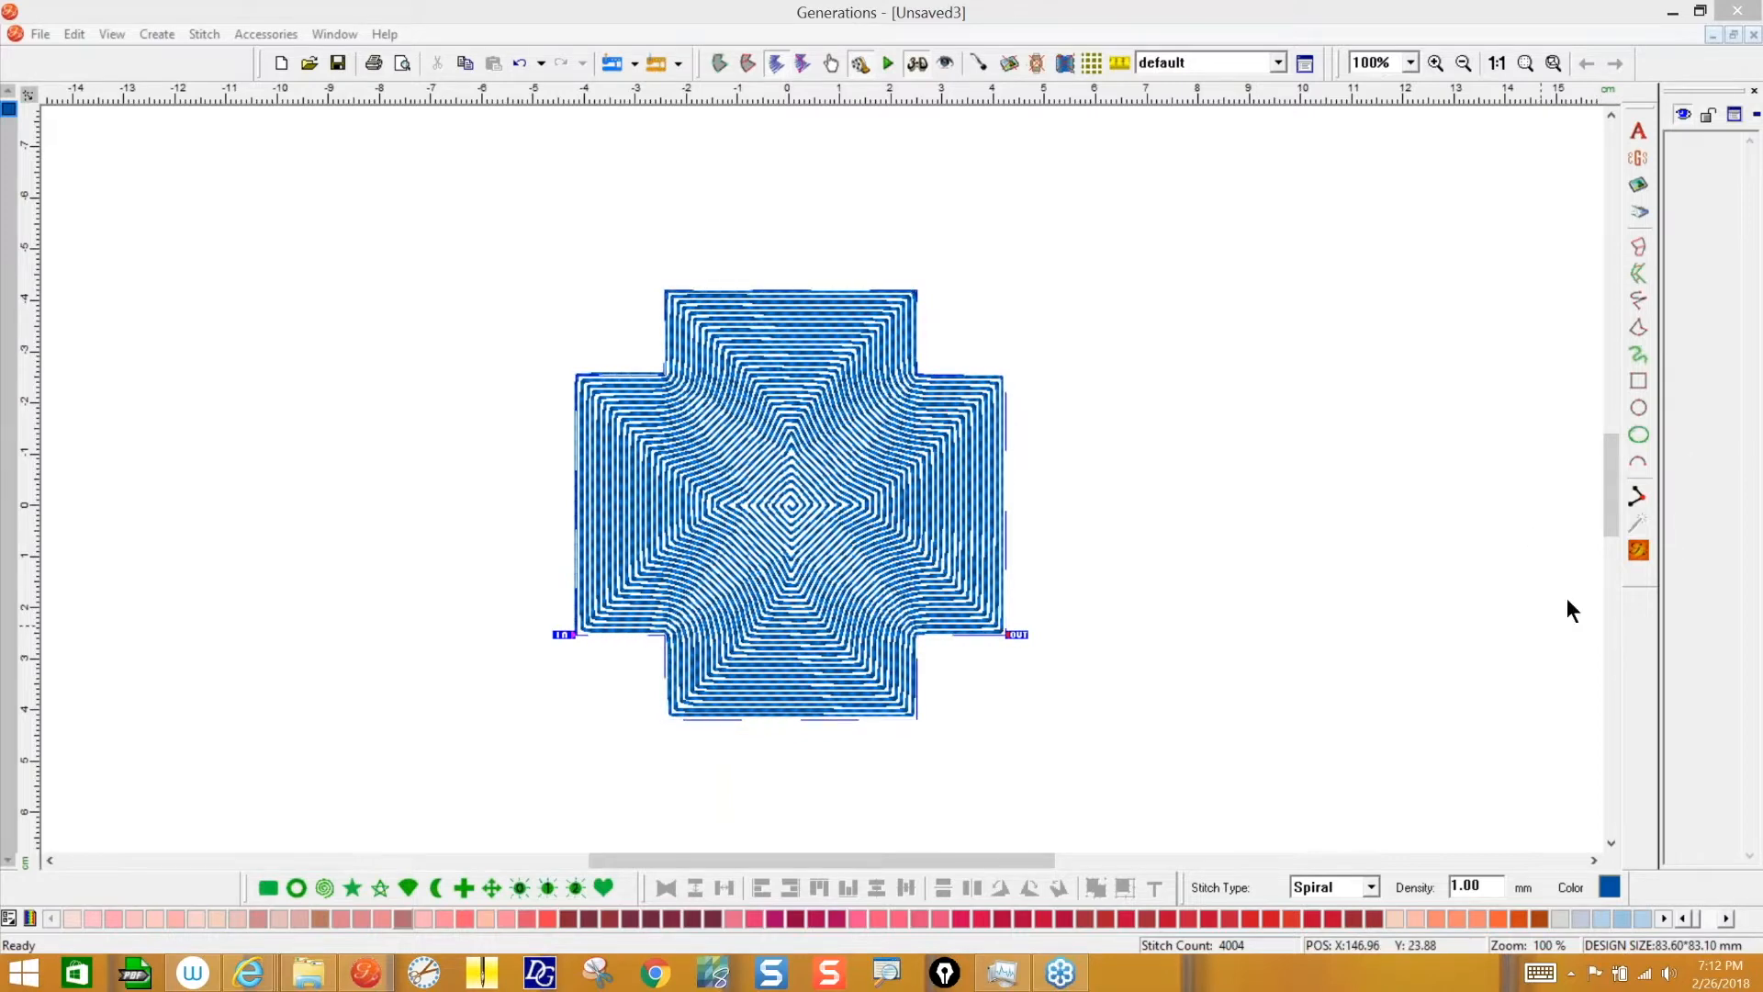
{"action": "left_click", "coordinate": [1641, 549]}
{"action": "key", "text": "Delete"}
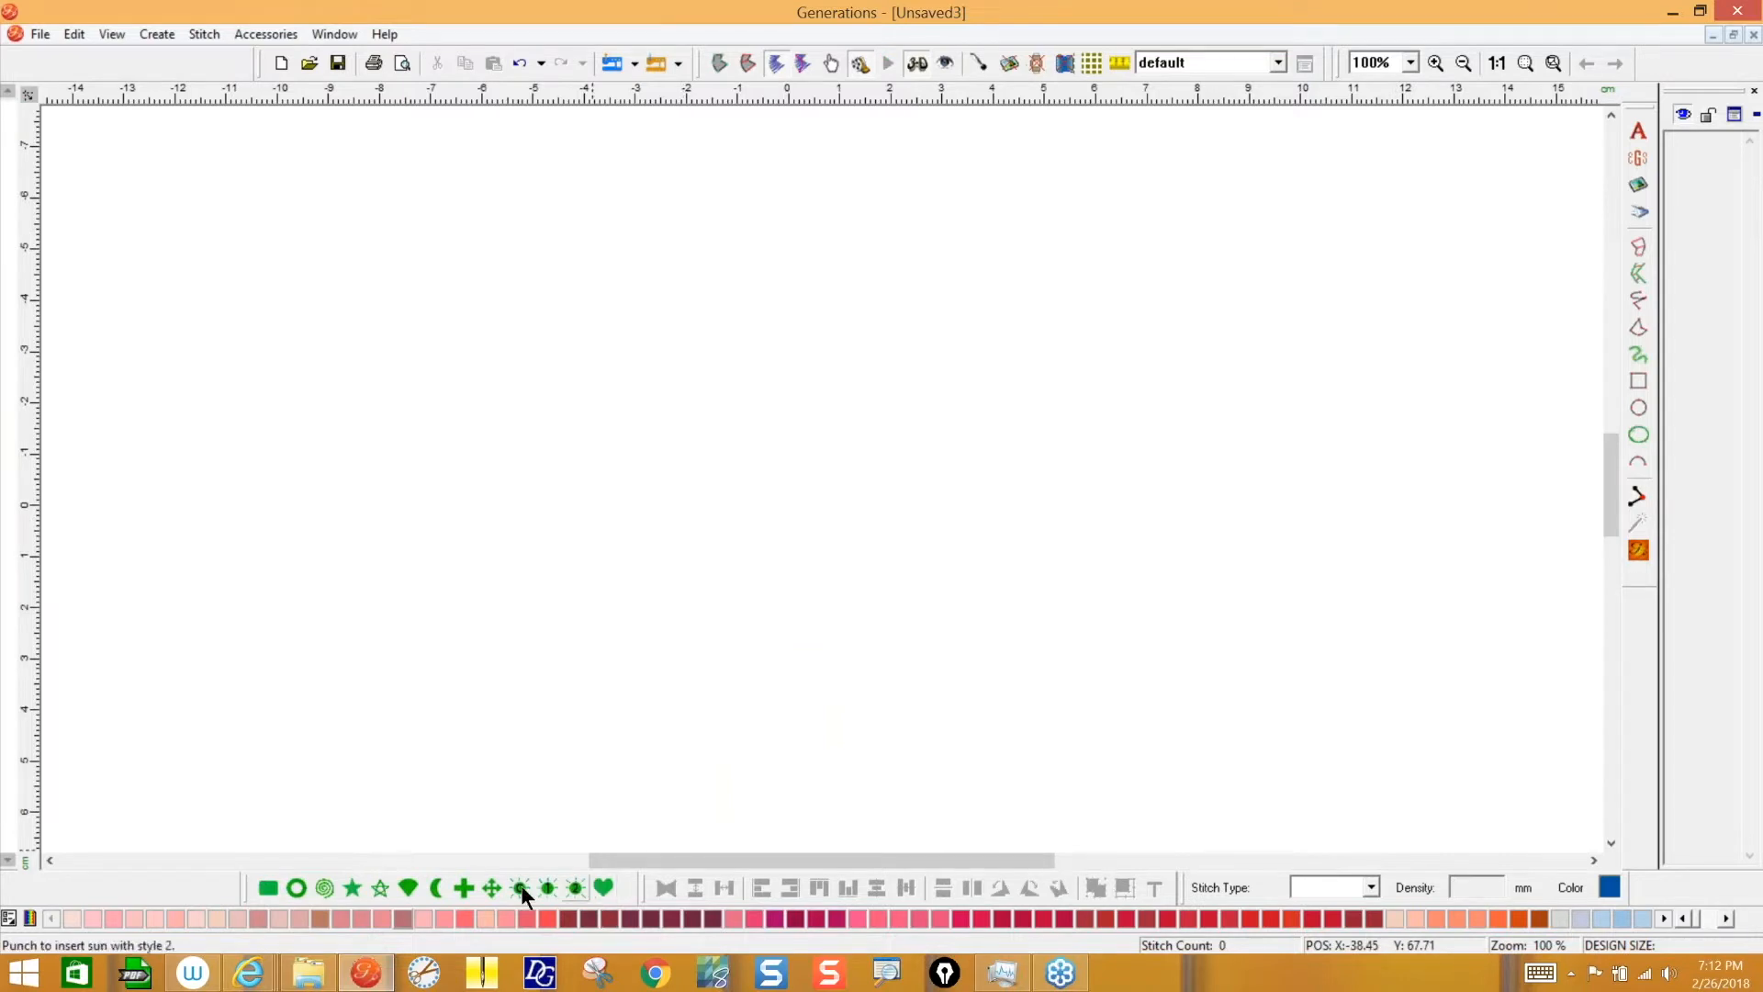
- Start a Sector/Arch shape and examine its type, stitch type and shape options, keeping Area, Complex Fill and Sector
{"action": "left_click", "coordinate": [406, 887]}
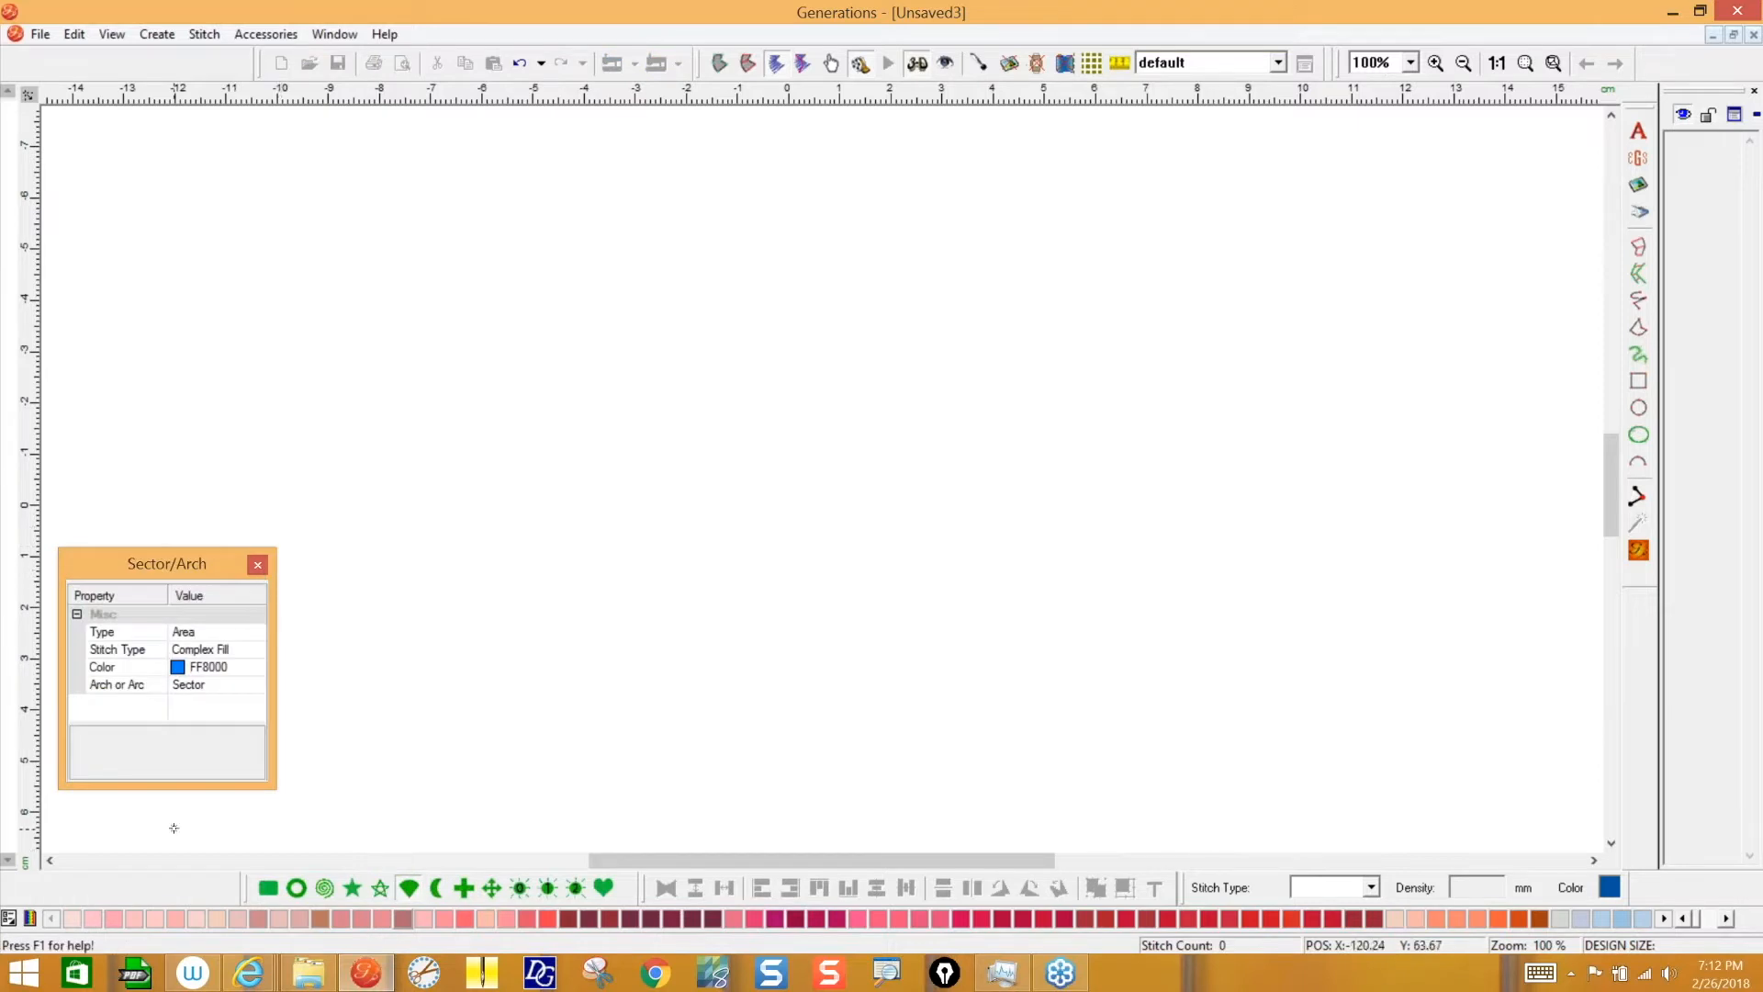
{"action": "left_click", "coordinate": [244, 631]}
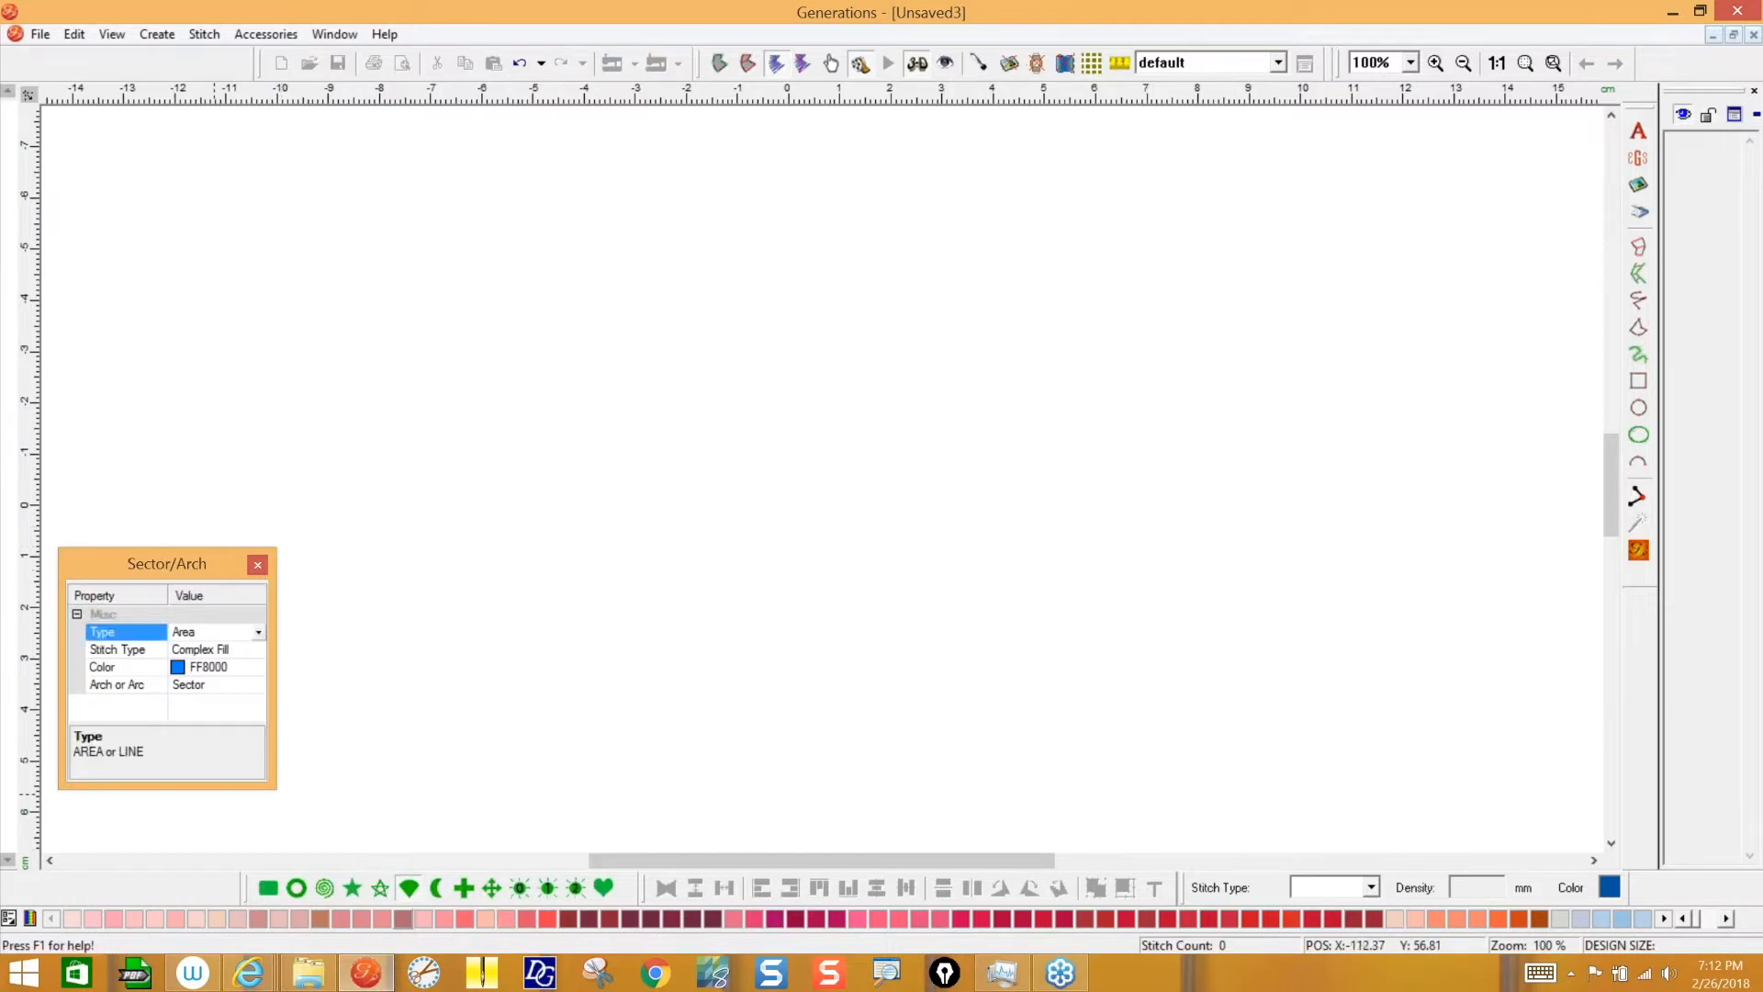
{"action": "left_click", "coordinate": [259, 632]}
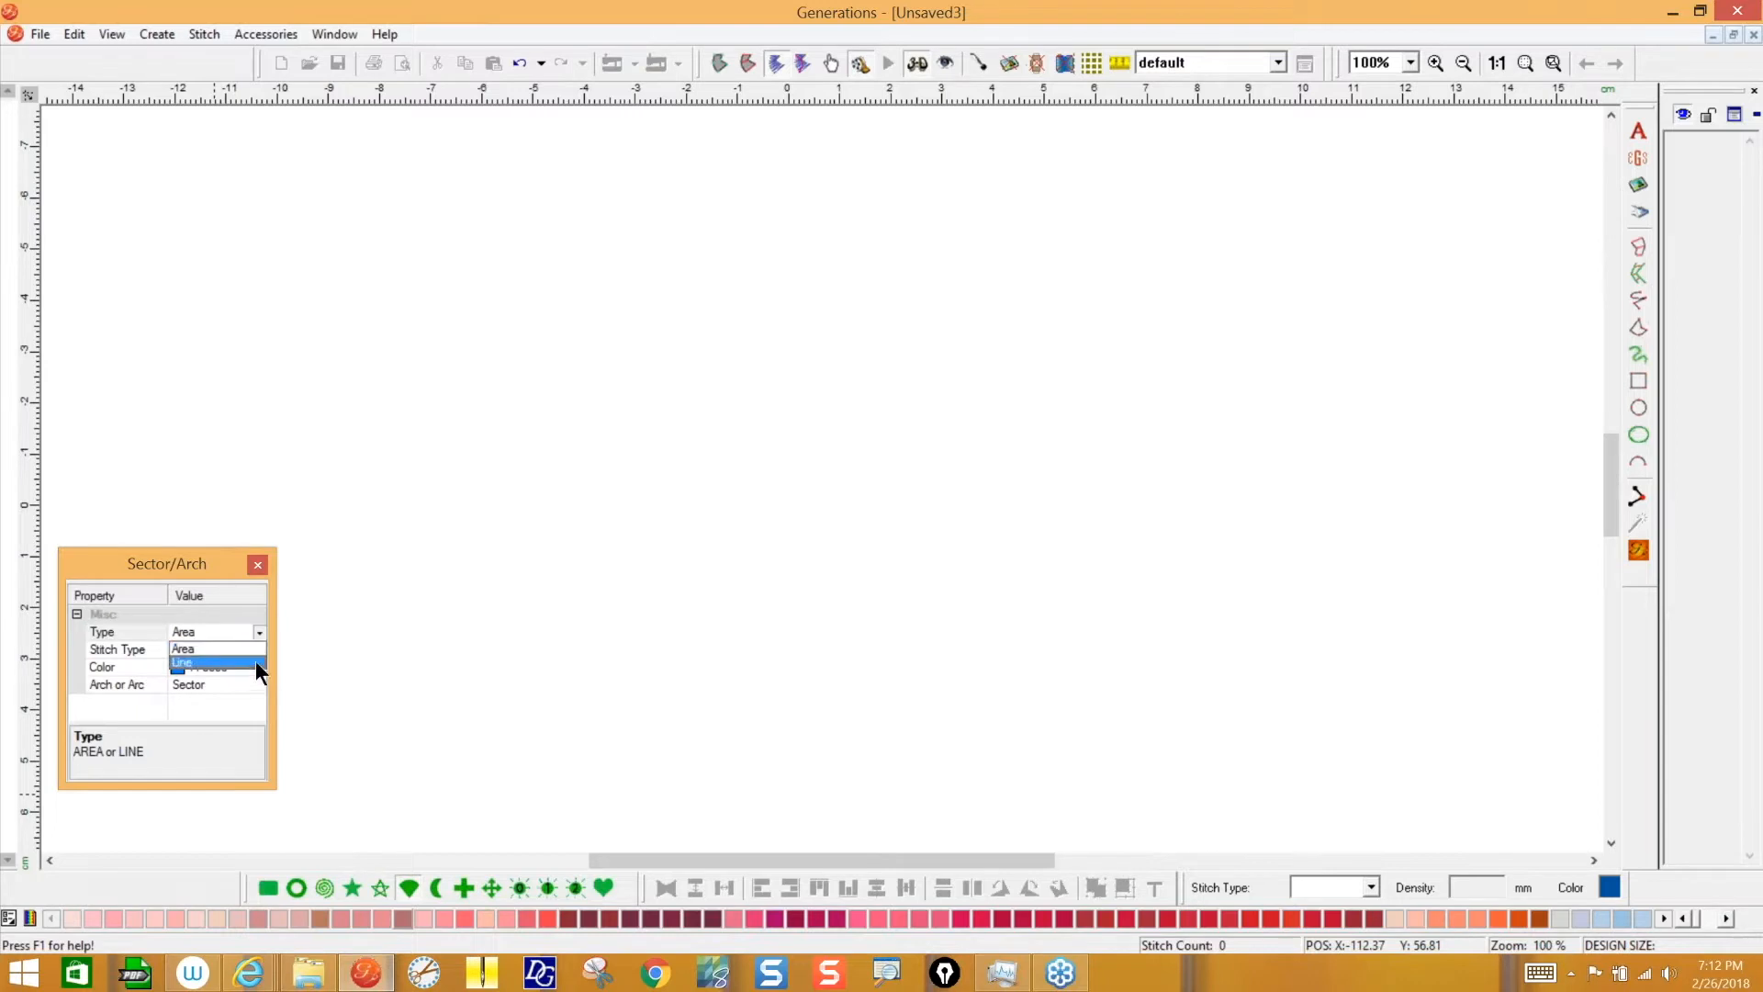
{"action": "left_click", "coordinate": [258, 634]}
{"action": "left_click", "coordinate": [252, 648]}
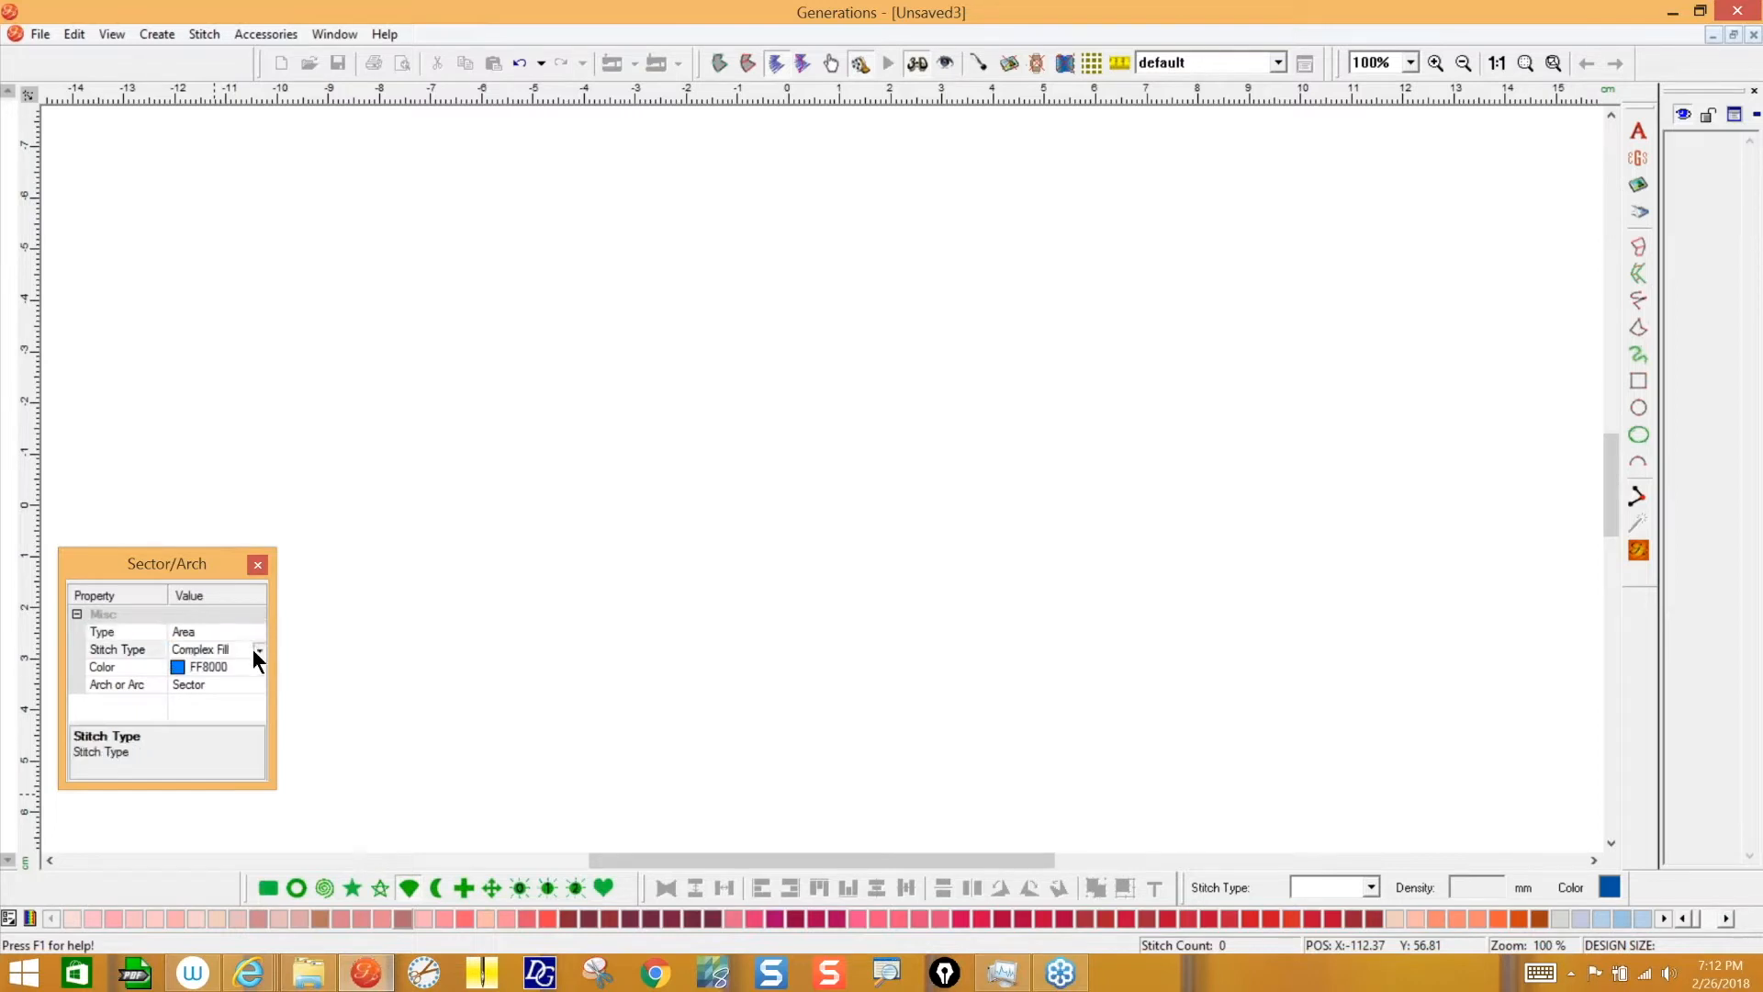
{"action": "left_click", "coordinate": [258, 649]}
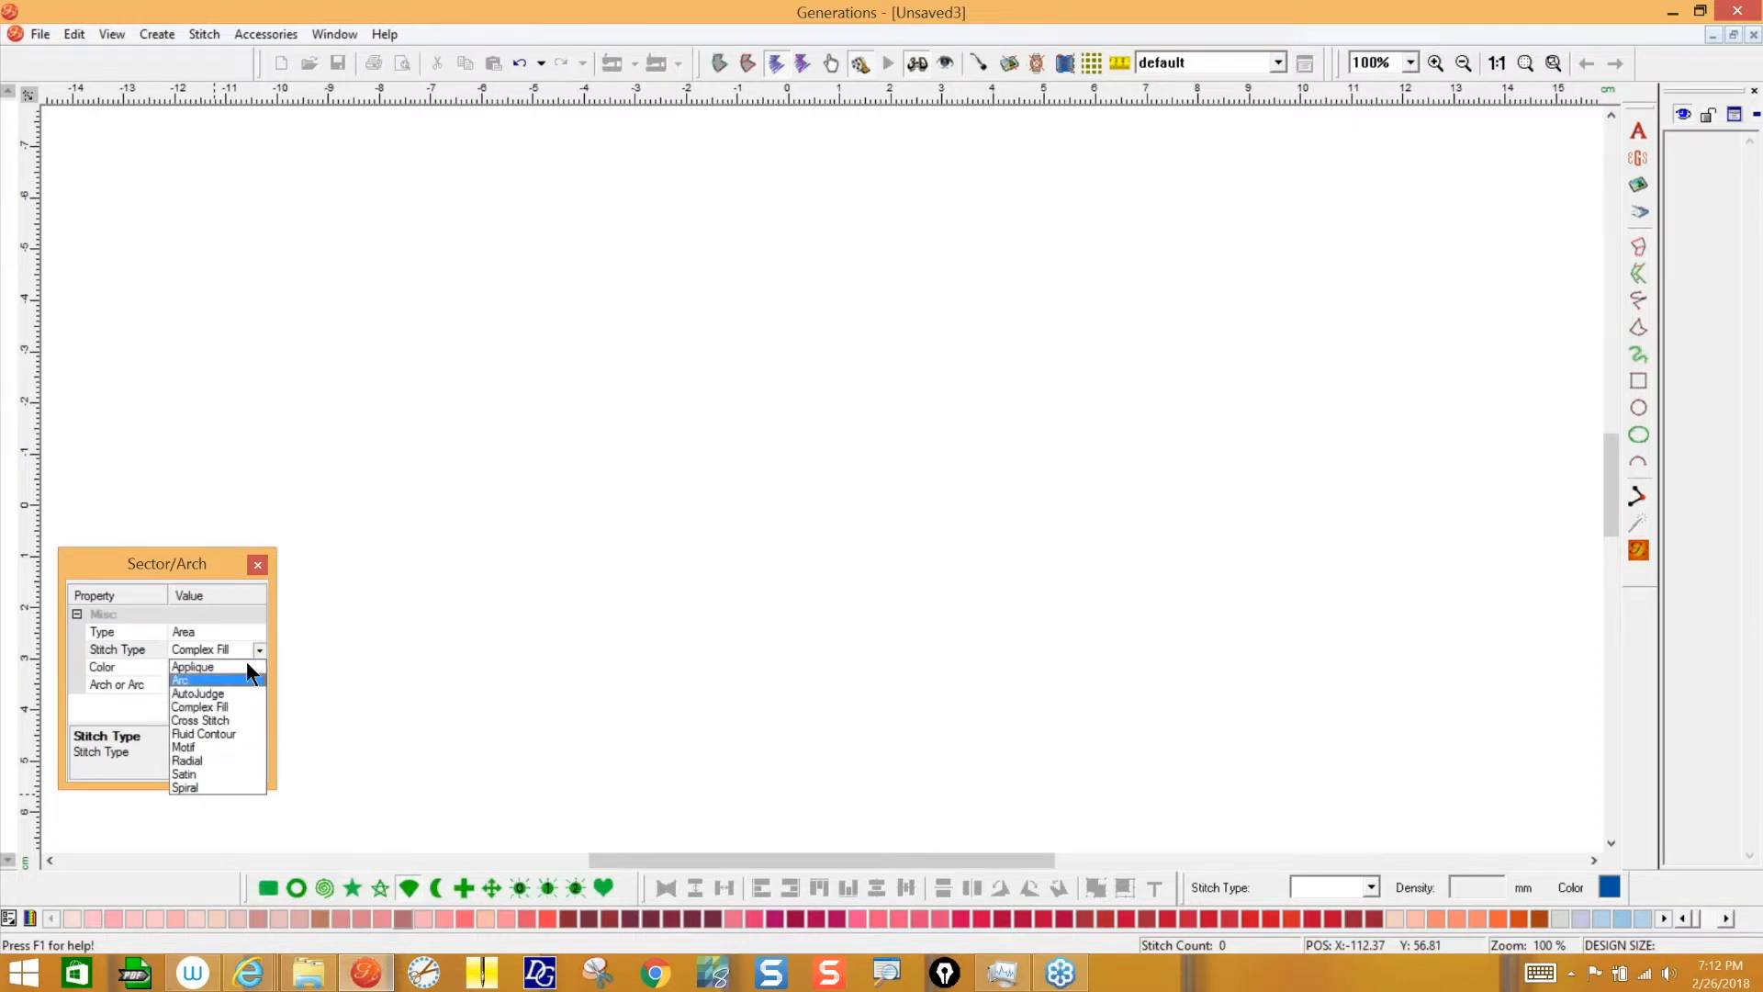
{"action": "left_click", "coordinate": [301, 686]}
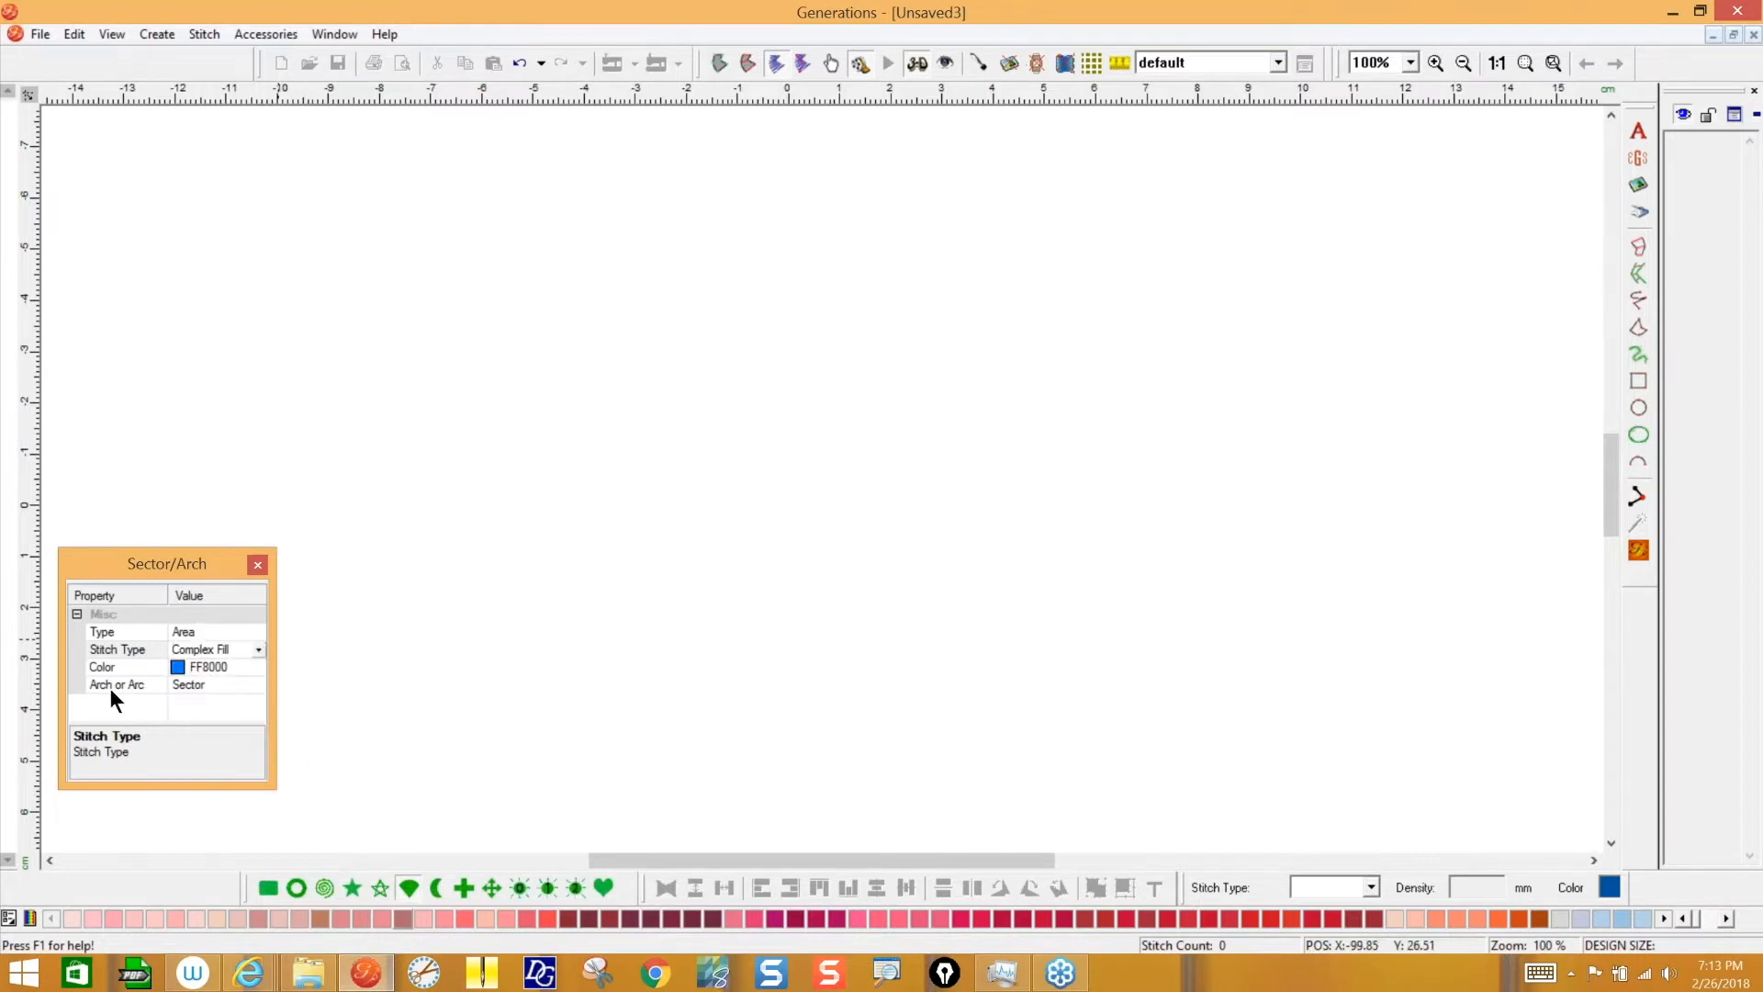
{"action": "left_click", "coordinate": [223, 685]}
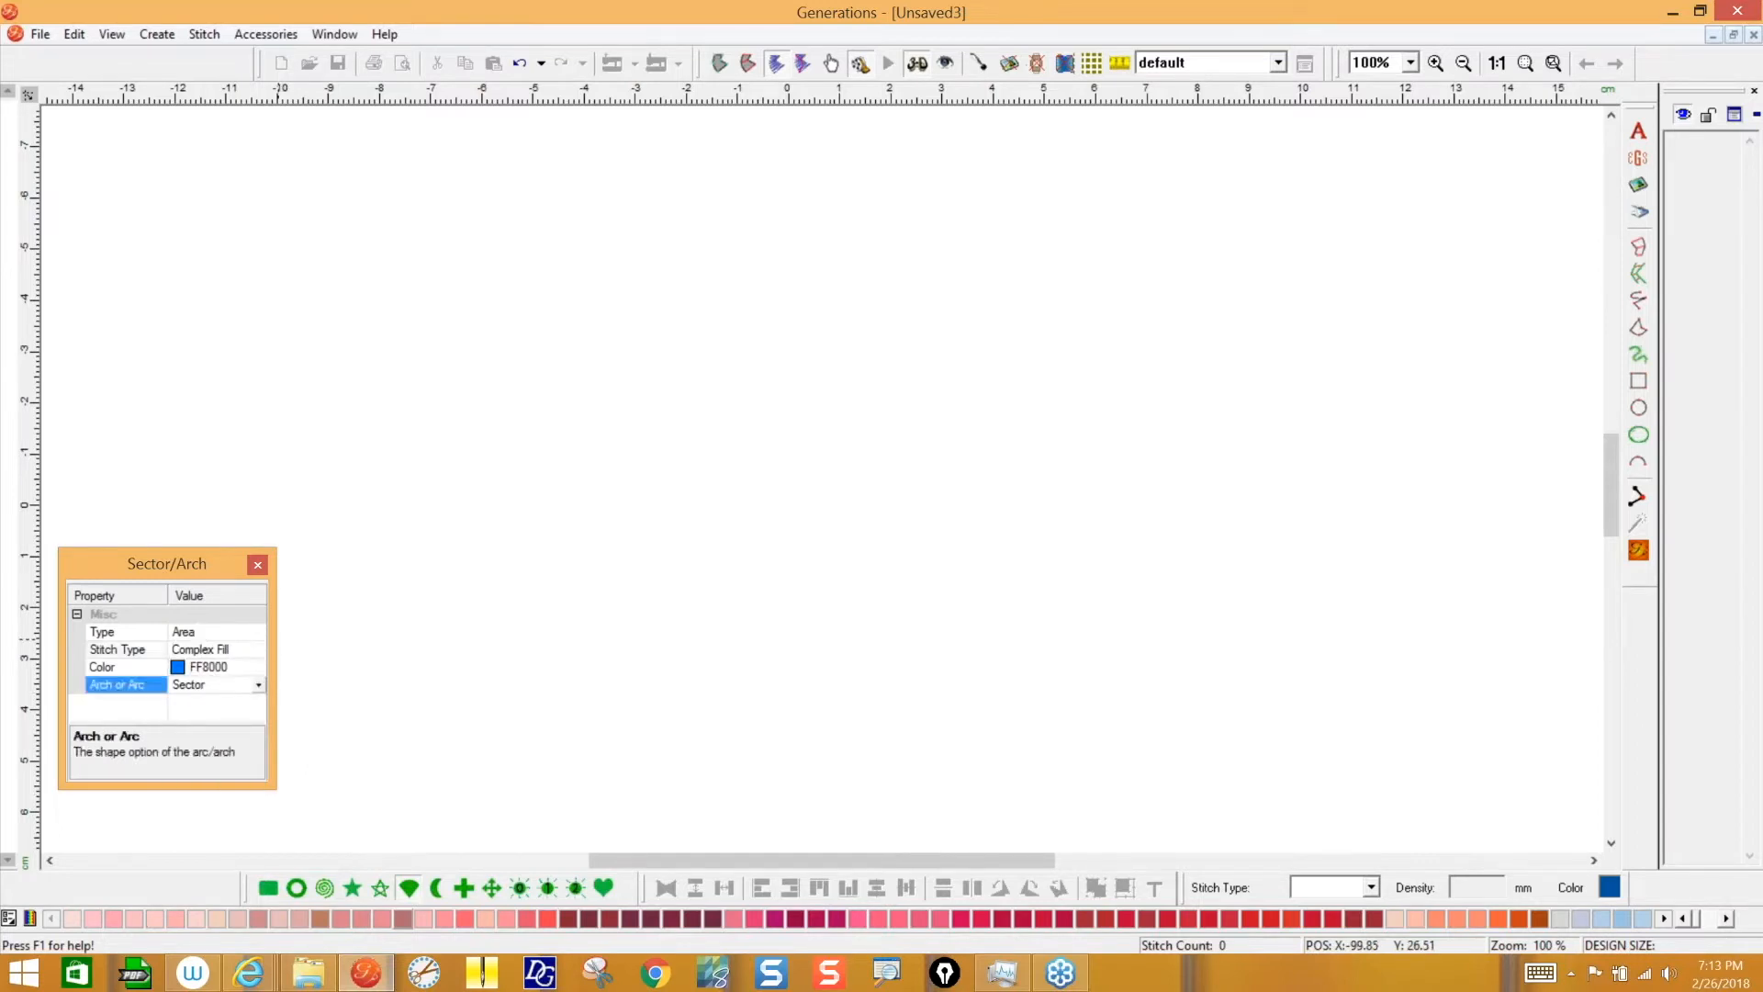
{"action": "left_click", "coordinate": [258, 685]}
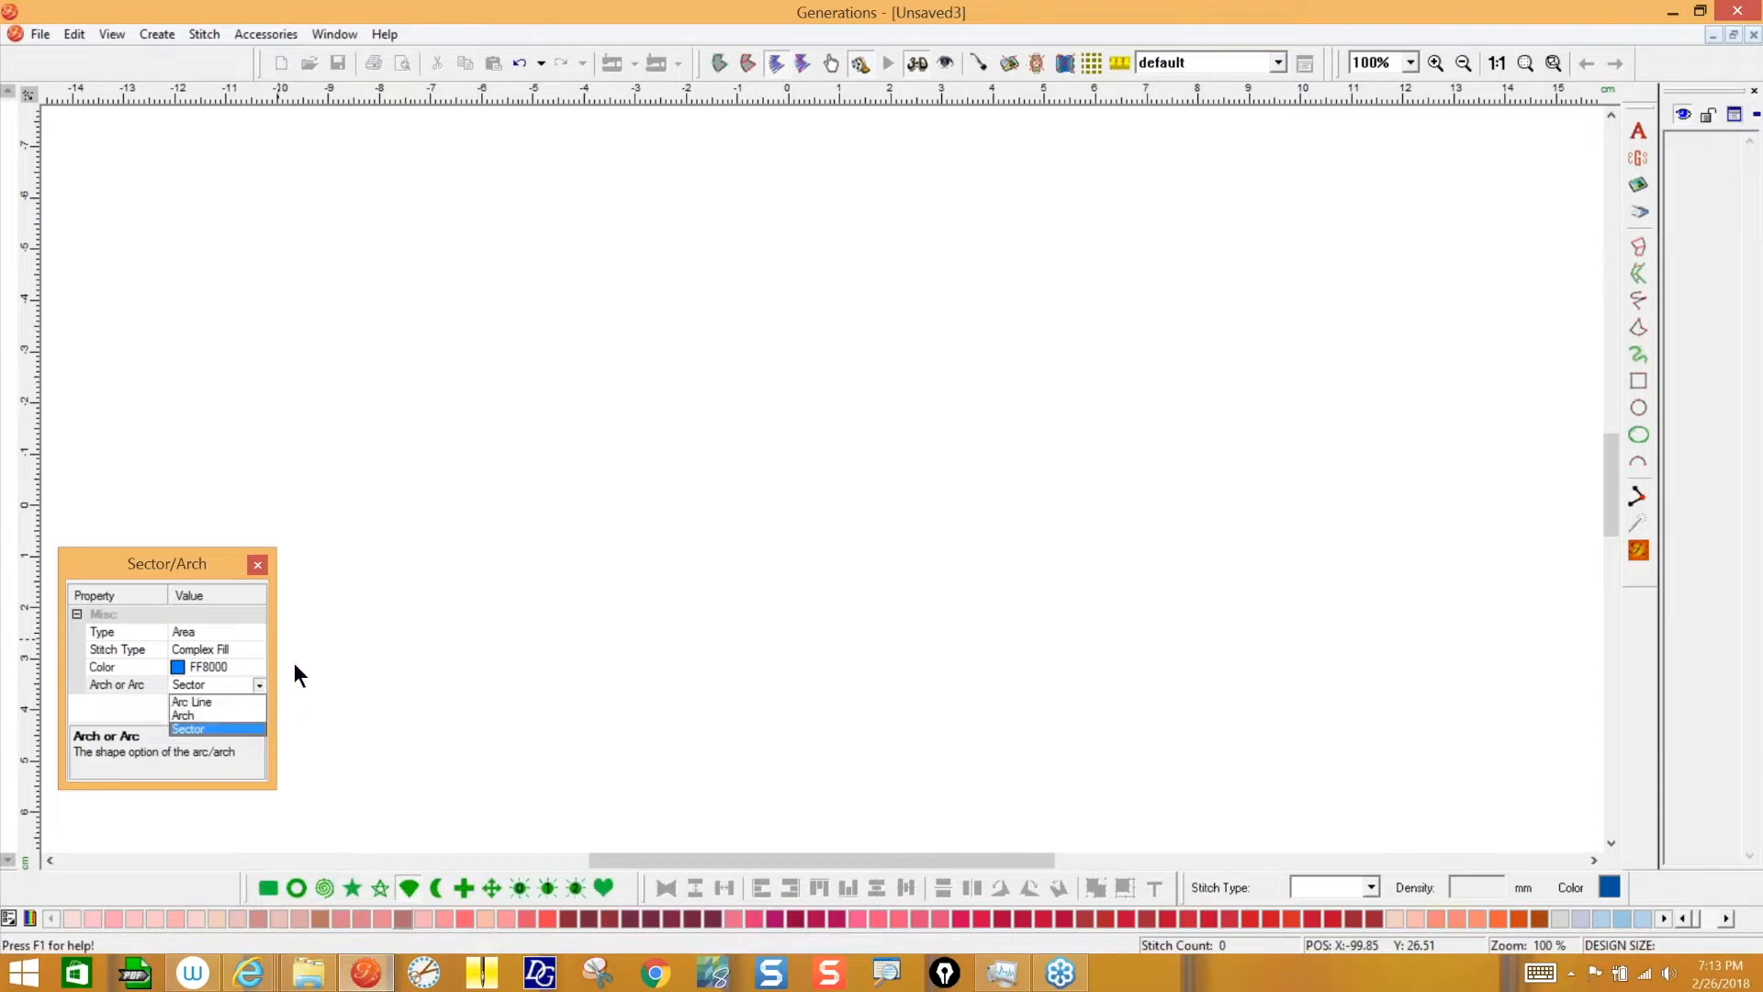
{"action": "left_click", "coordinate": [548, 309]}
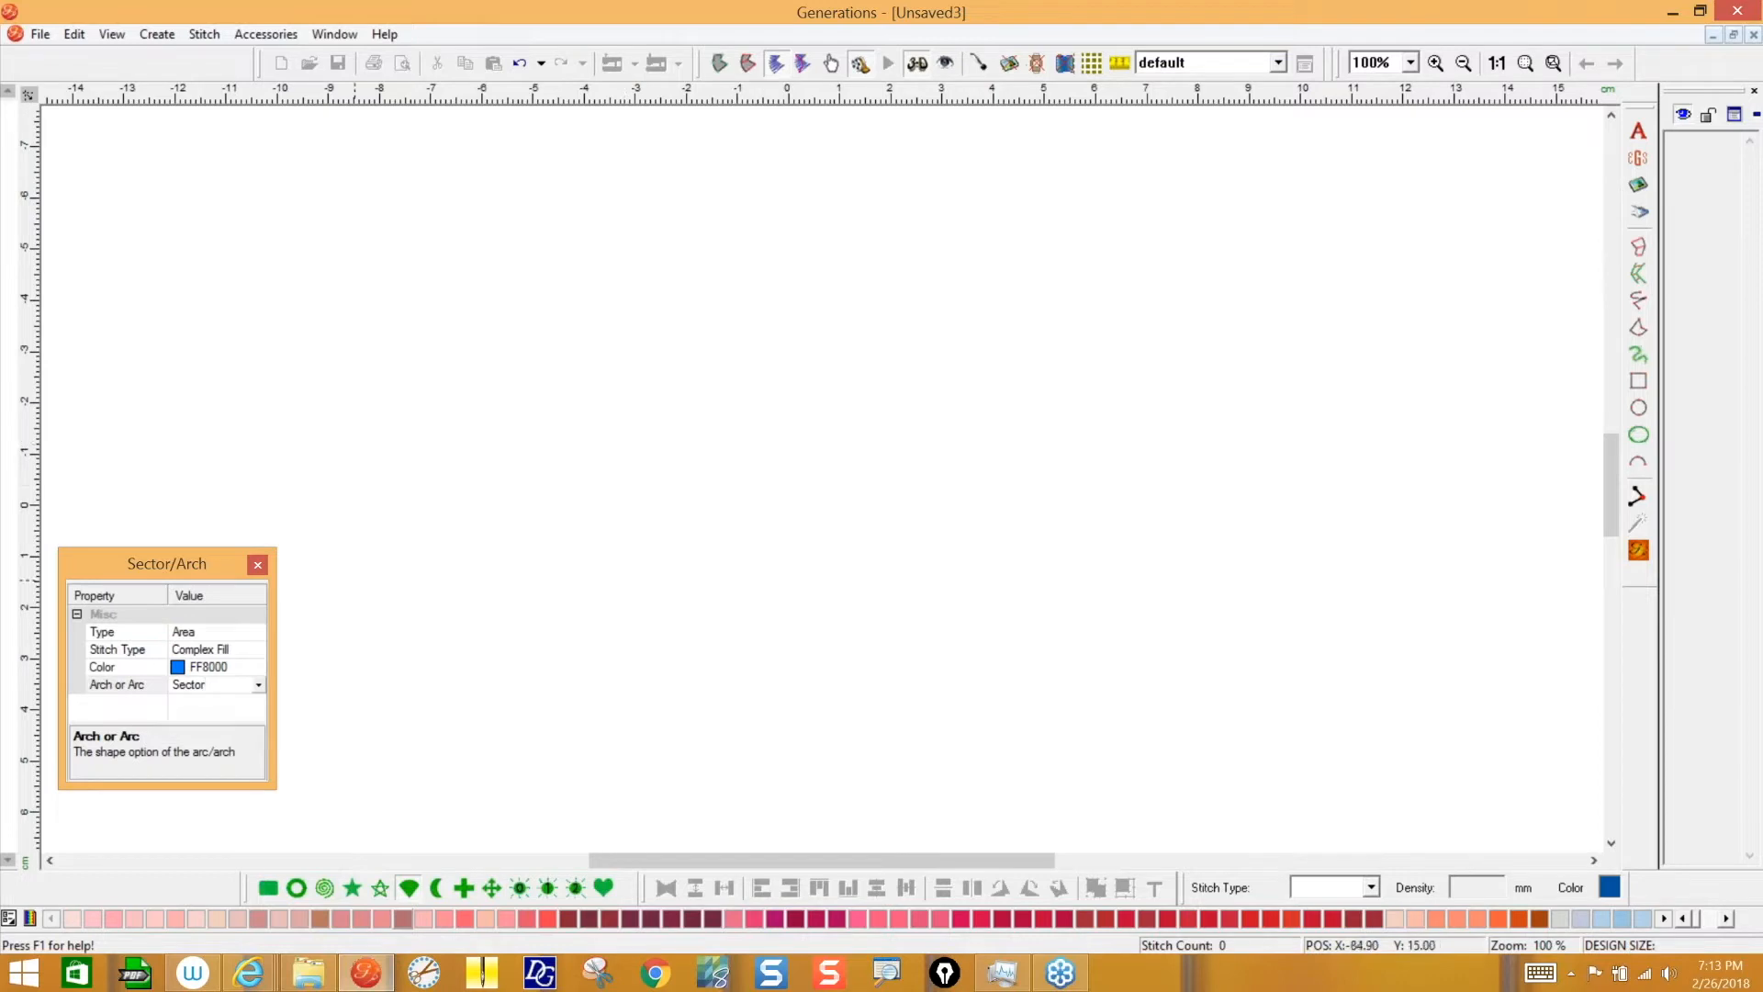
{"action": "left_click", "coordinate": [256, 683]}
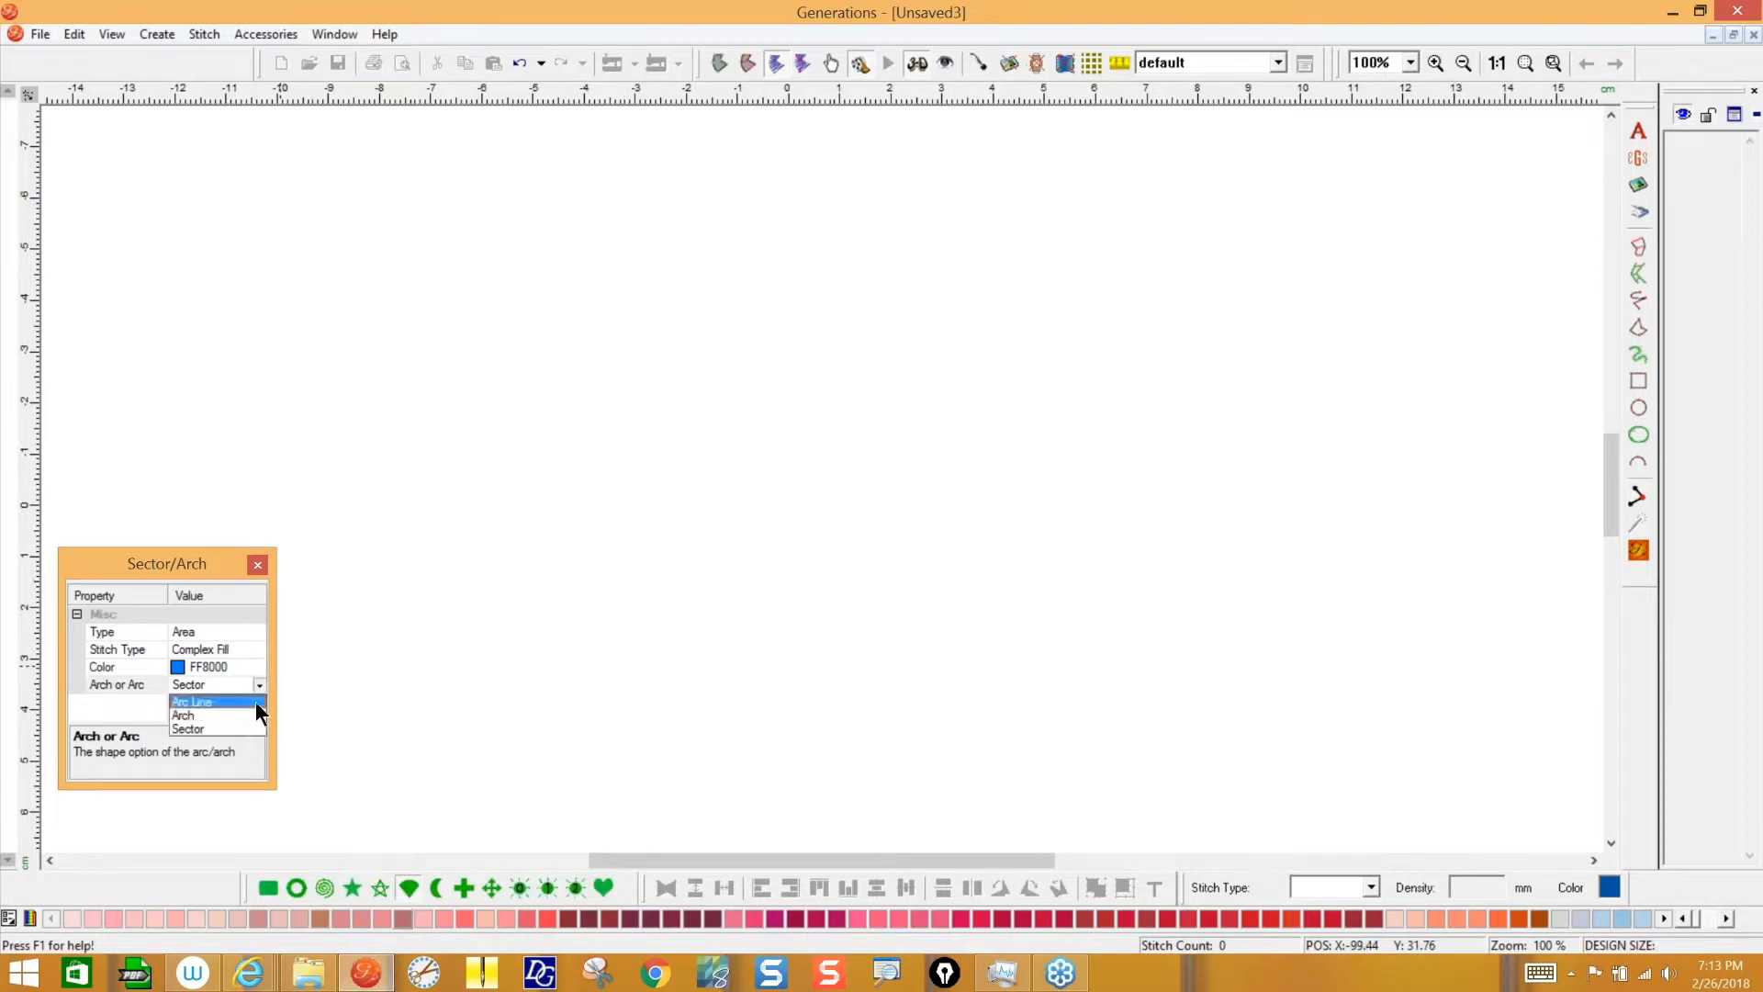
{"action": "left_click", "coordinate": [243, 727]}
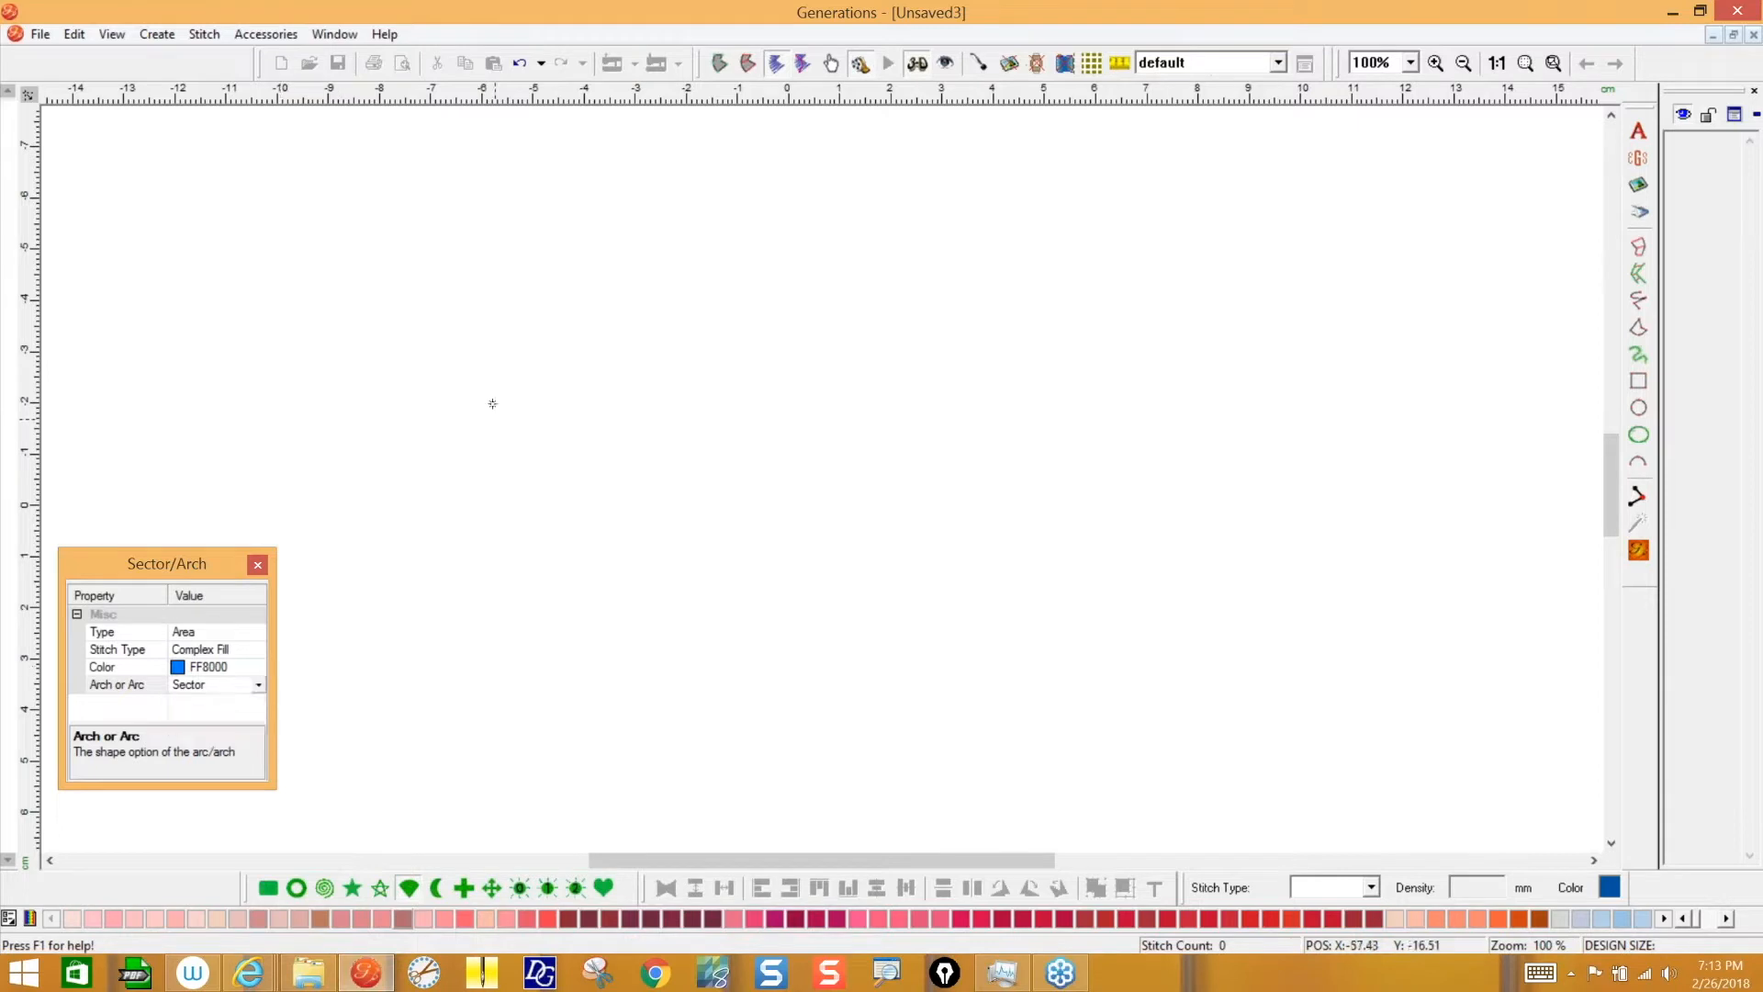
- Draw a Complex Fill sector about 49 mm across with a narrowed wedge opening and move the stitched shape to the canvas's upper right
{"action": "left_click_drag", "start_coordinate": [492, 403], "coordinate": [732, 605]}
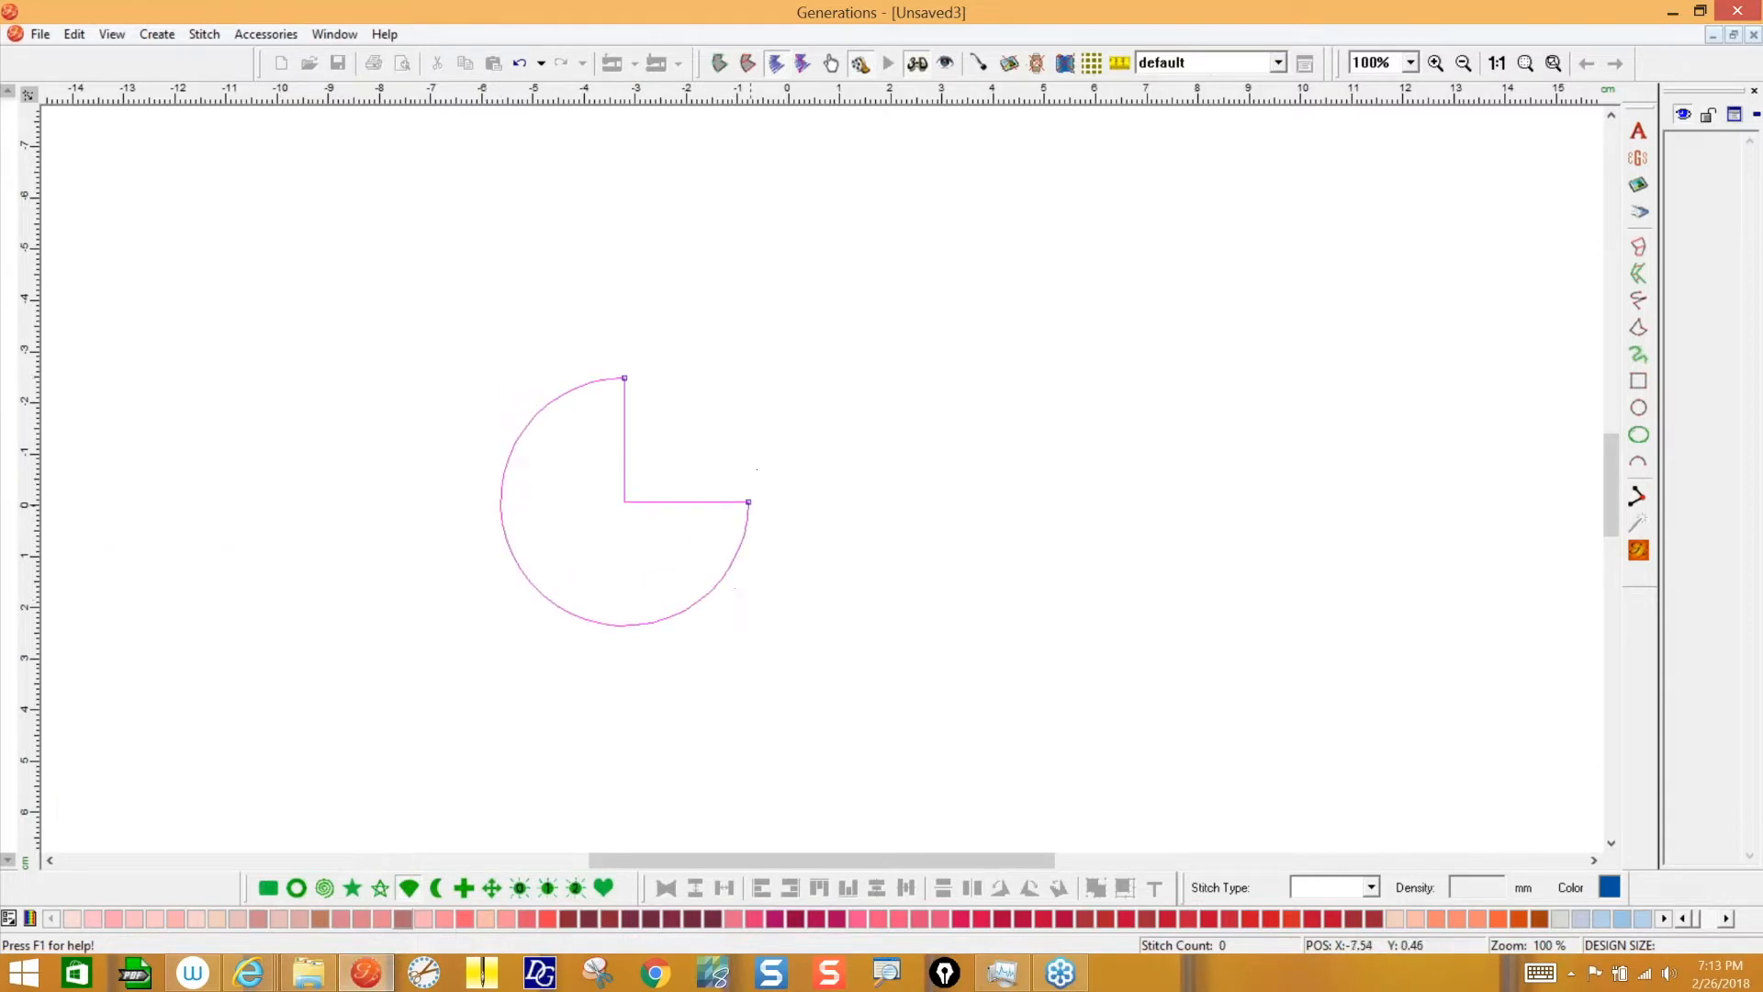
{"action": "left_click_drag", "start_coordinate": [749, 501], "coordinate": [739, 455]}
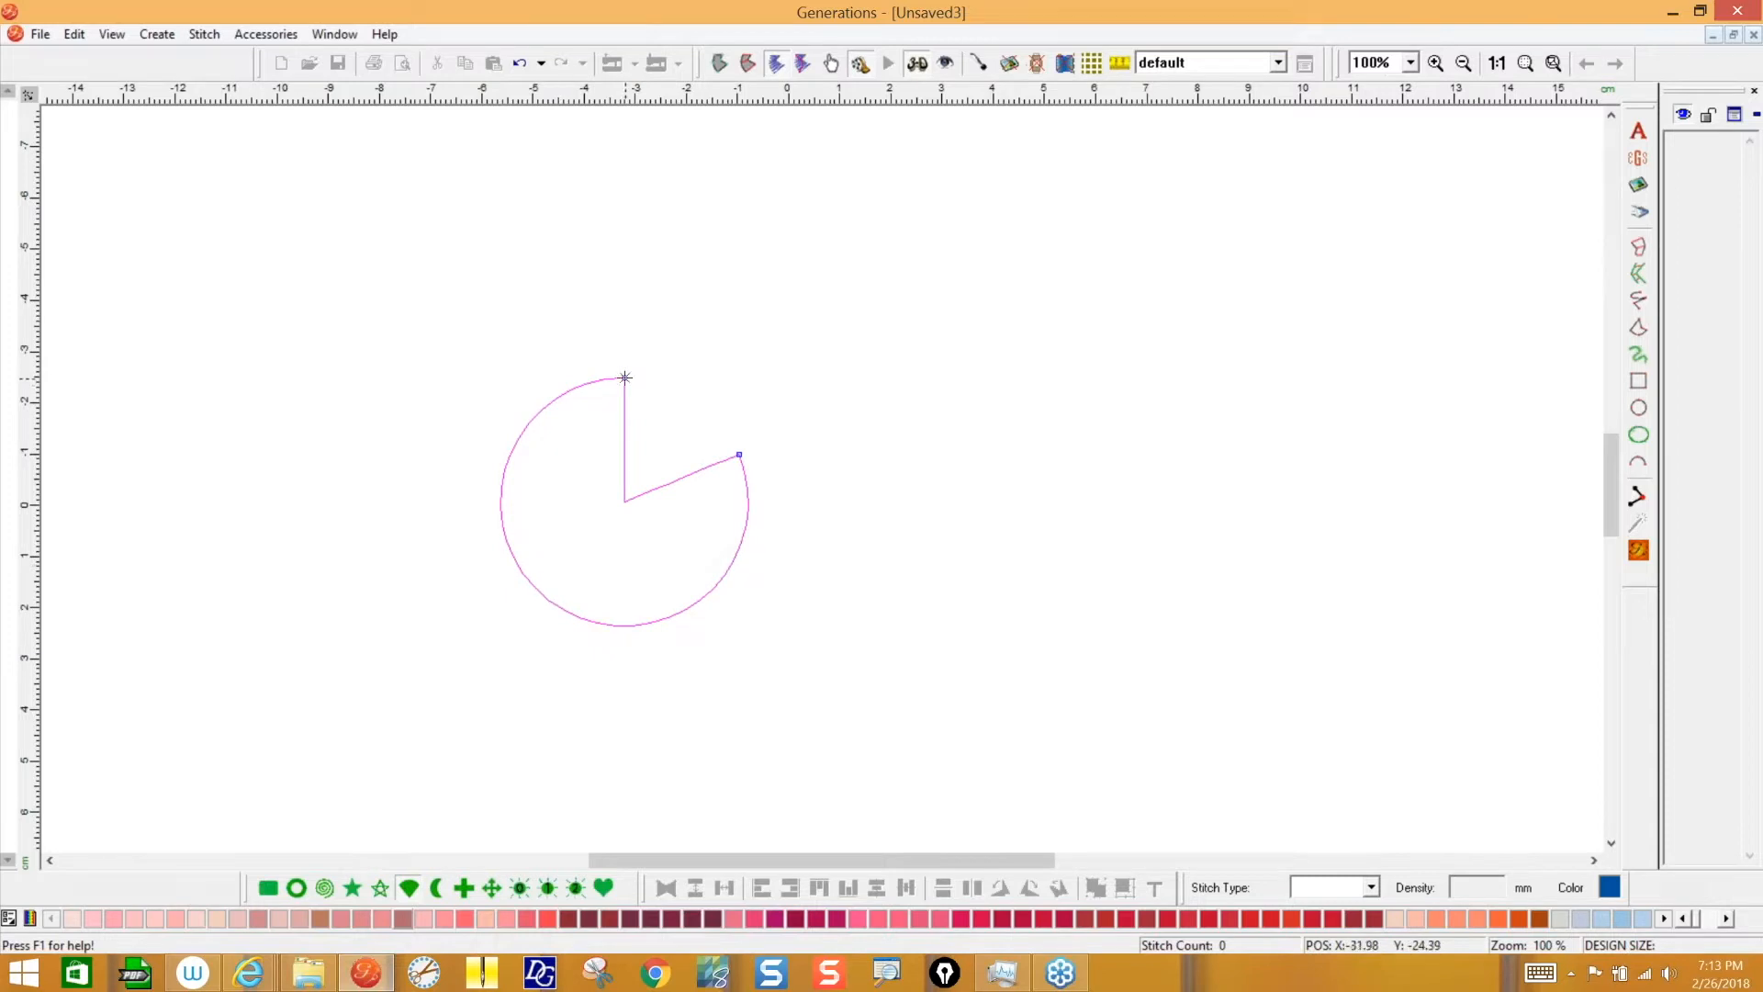
{"action": "left_click_drag", "start_coordinate": [625, 378], "coordinate": [720, 460]}
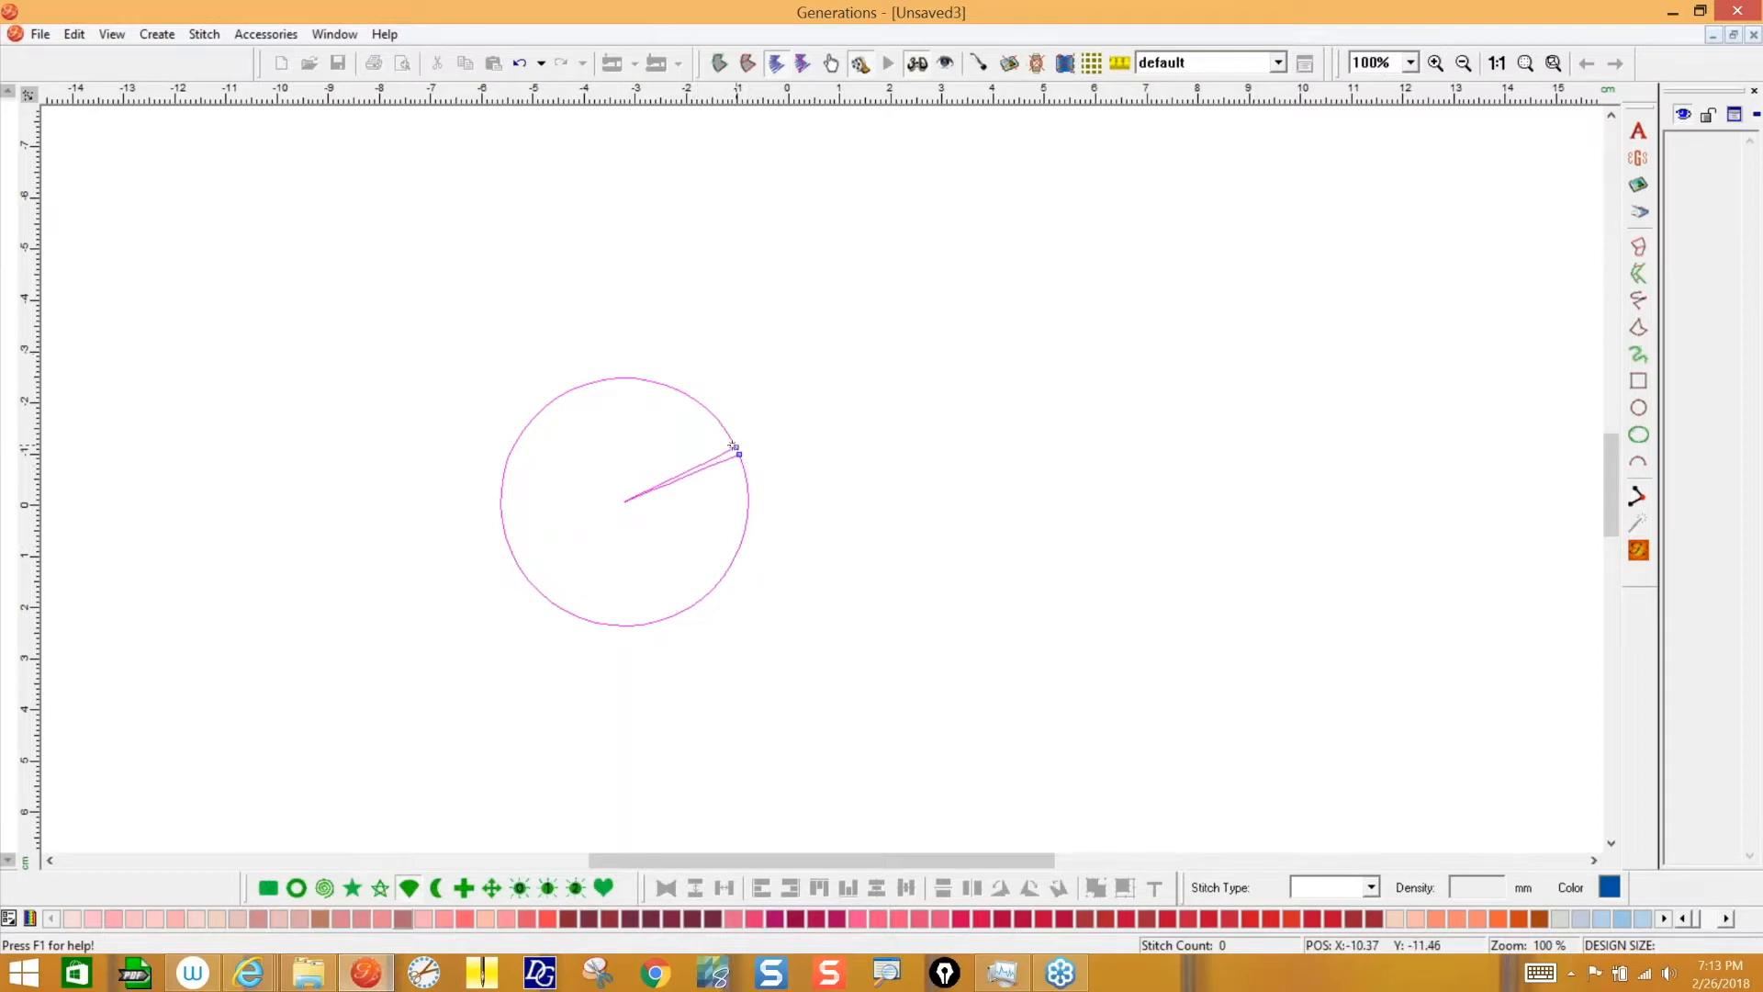
{"action": "left_click_drag", "start_coordinate": [737, 447], "coordinate": [652, 380]}
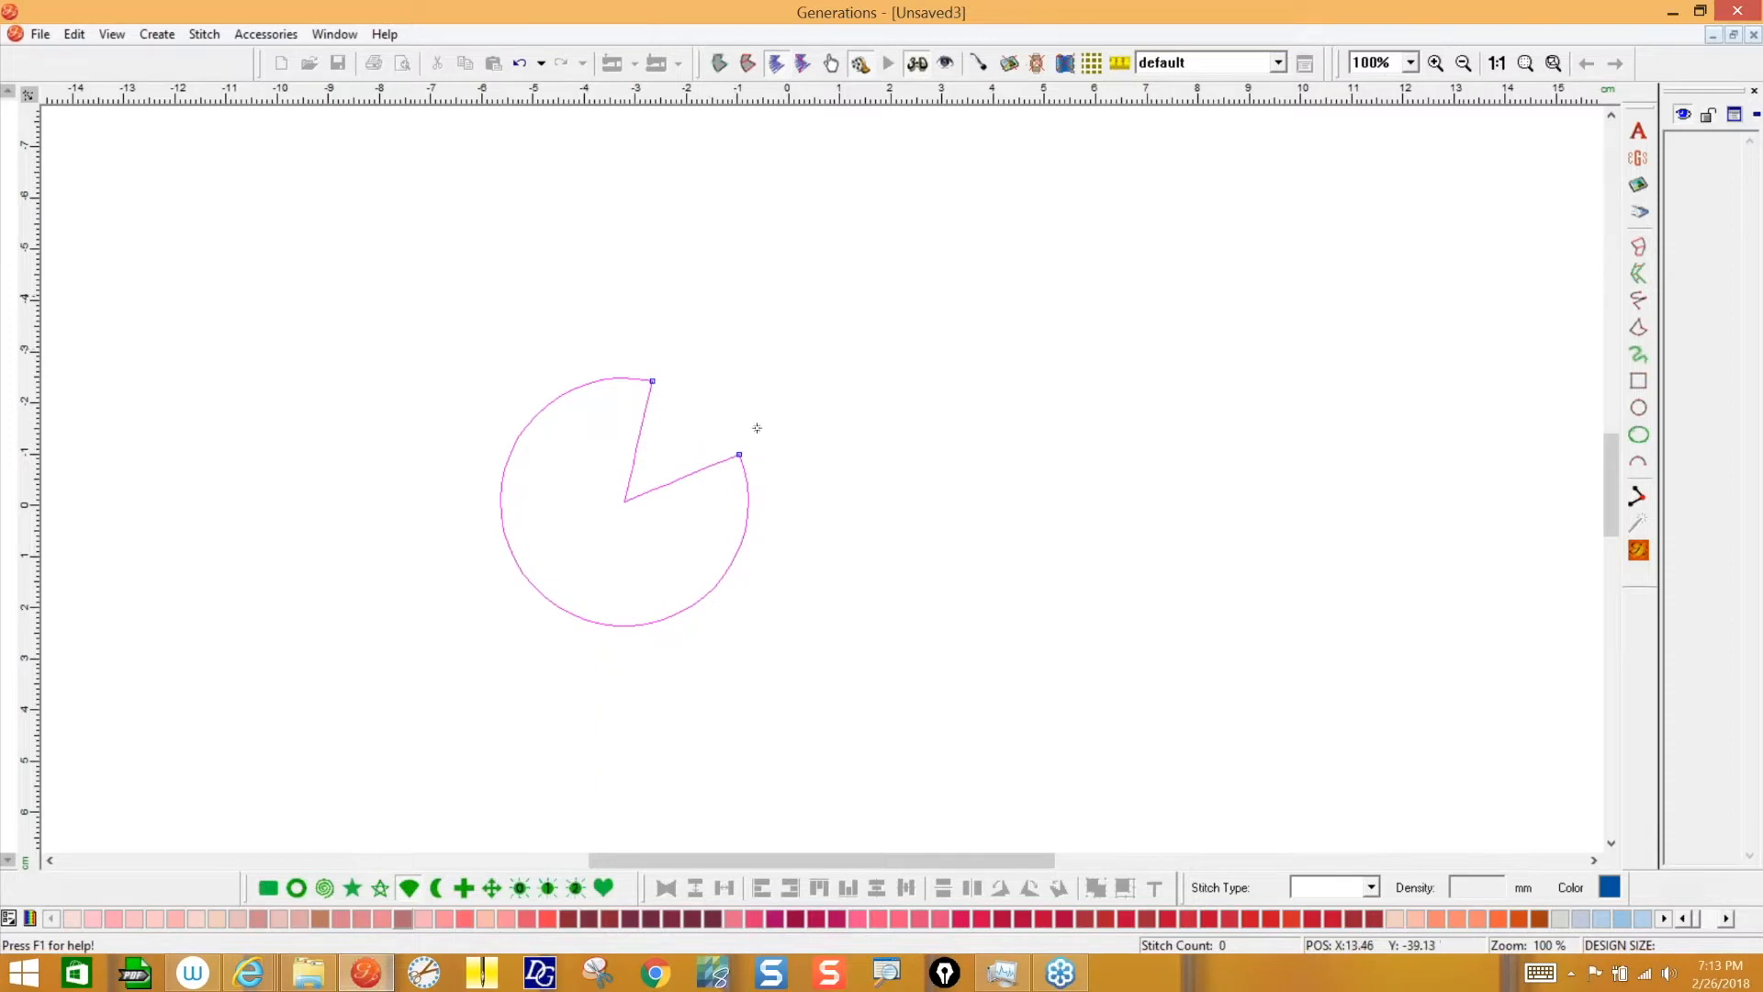
{"action": "right_click", "coordinate": [811, 479]}
{"action": "right_click", "coordinate": [811, 479]}
{"action": "left_click", "coordinate": [671, 588]}
{"action": "left_click_drag", "start_coordinate": [726, 591], "coordinate": [1498, 364]}
- Draw an Area-type Arch about 54 mm across with Complex Fill stitches and a short straight edge, and move it beside the sector
{"action": "left_click", "coordinate": [405, 885]}
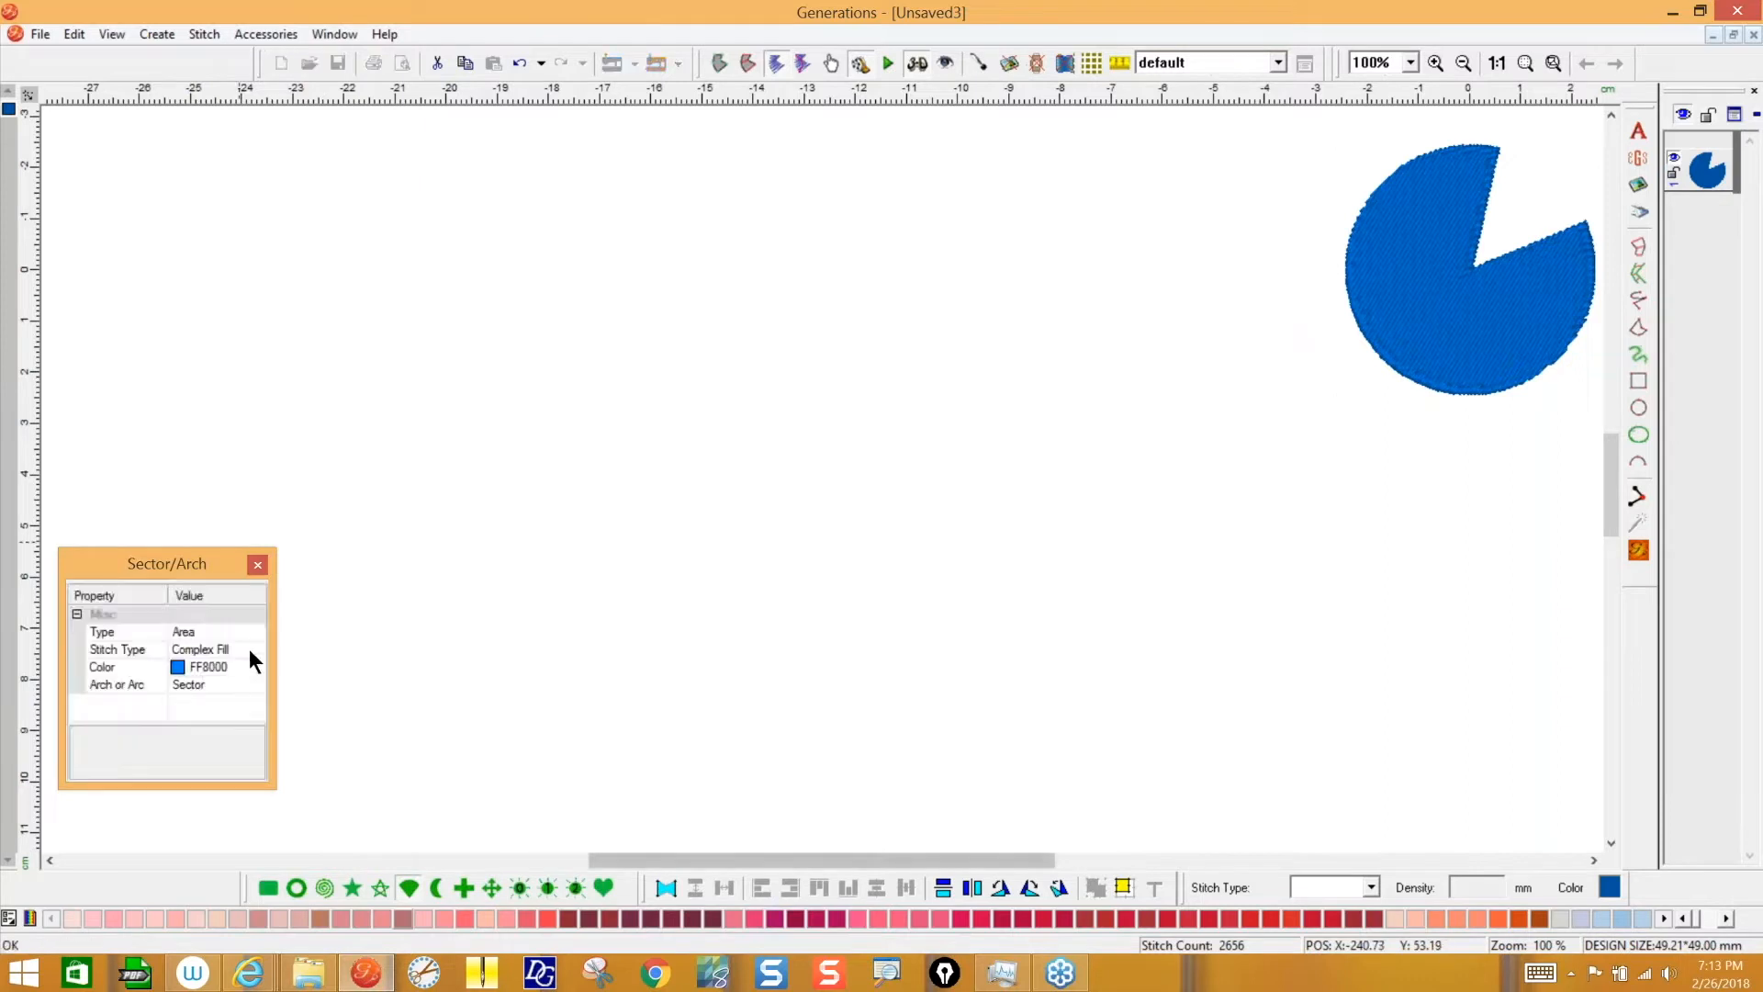
{"action": "left_click", "coordinate": [241, 685]}
{"action": "left_click", "coordinate": [257, 687]}
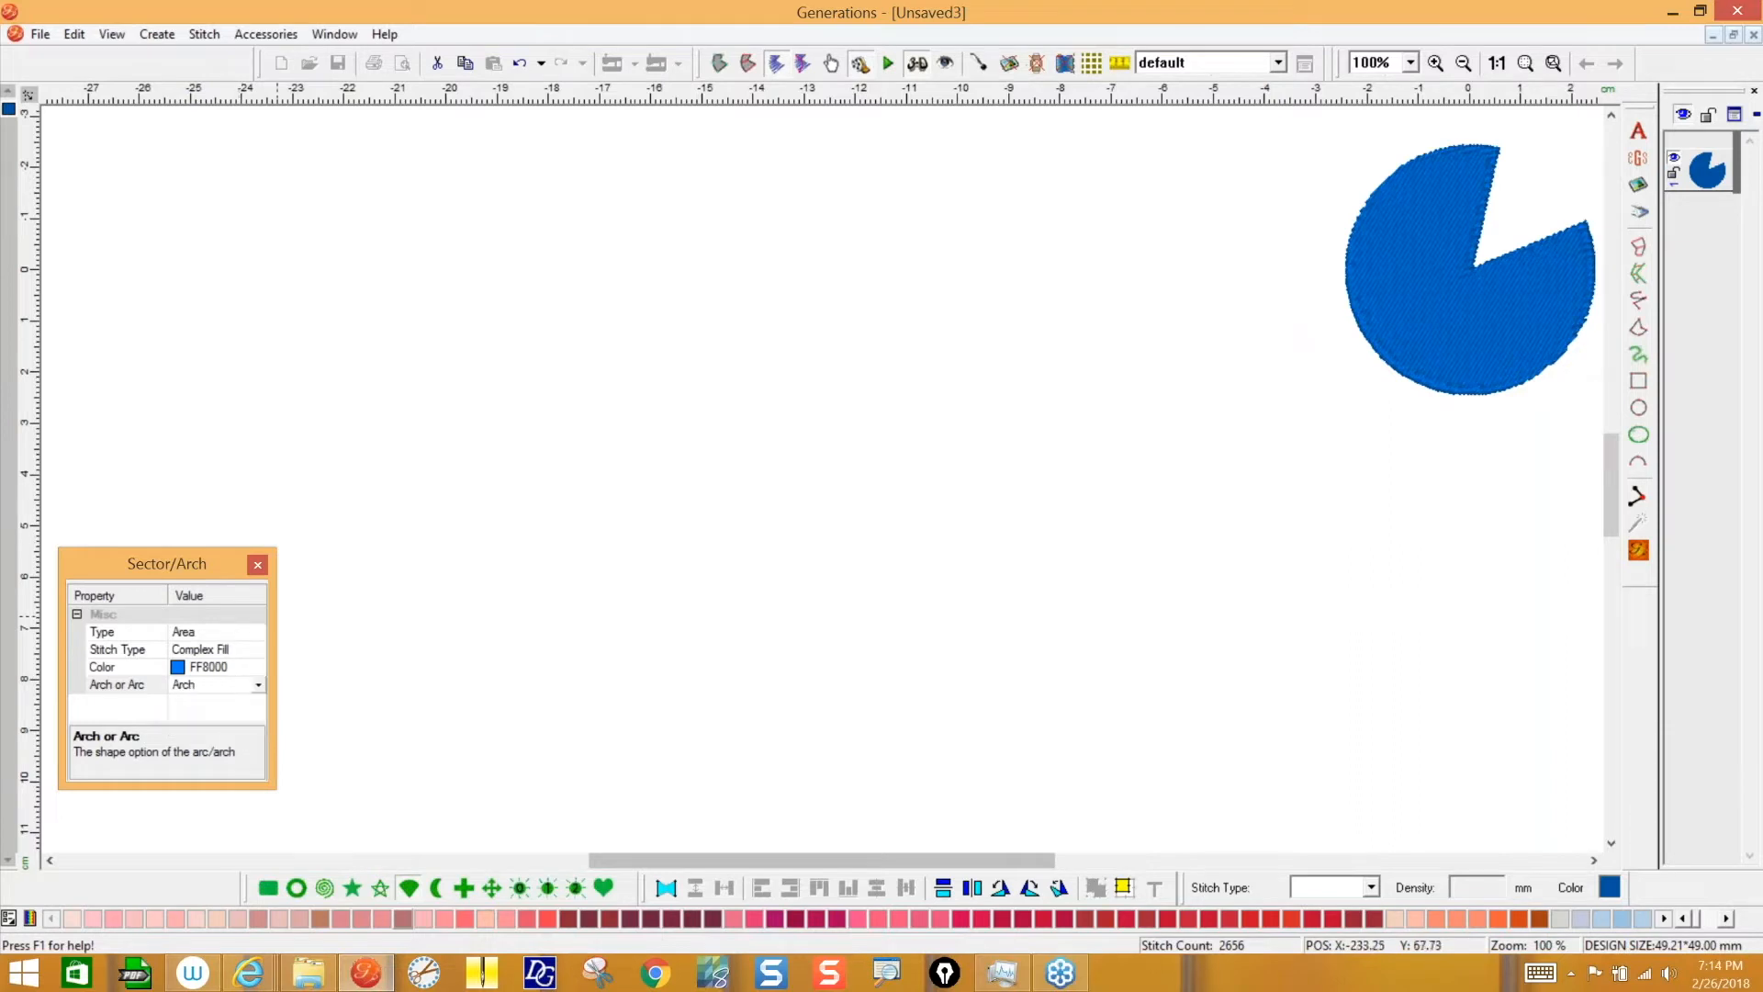
{"action": "left_click_drag", "start_coordinate": [542, 281], "coordinate": [860, 532]}
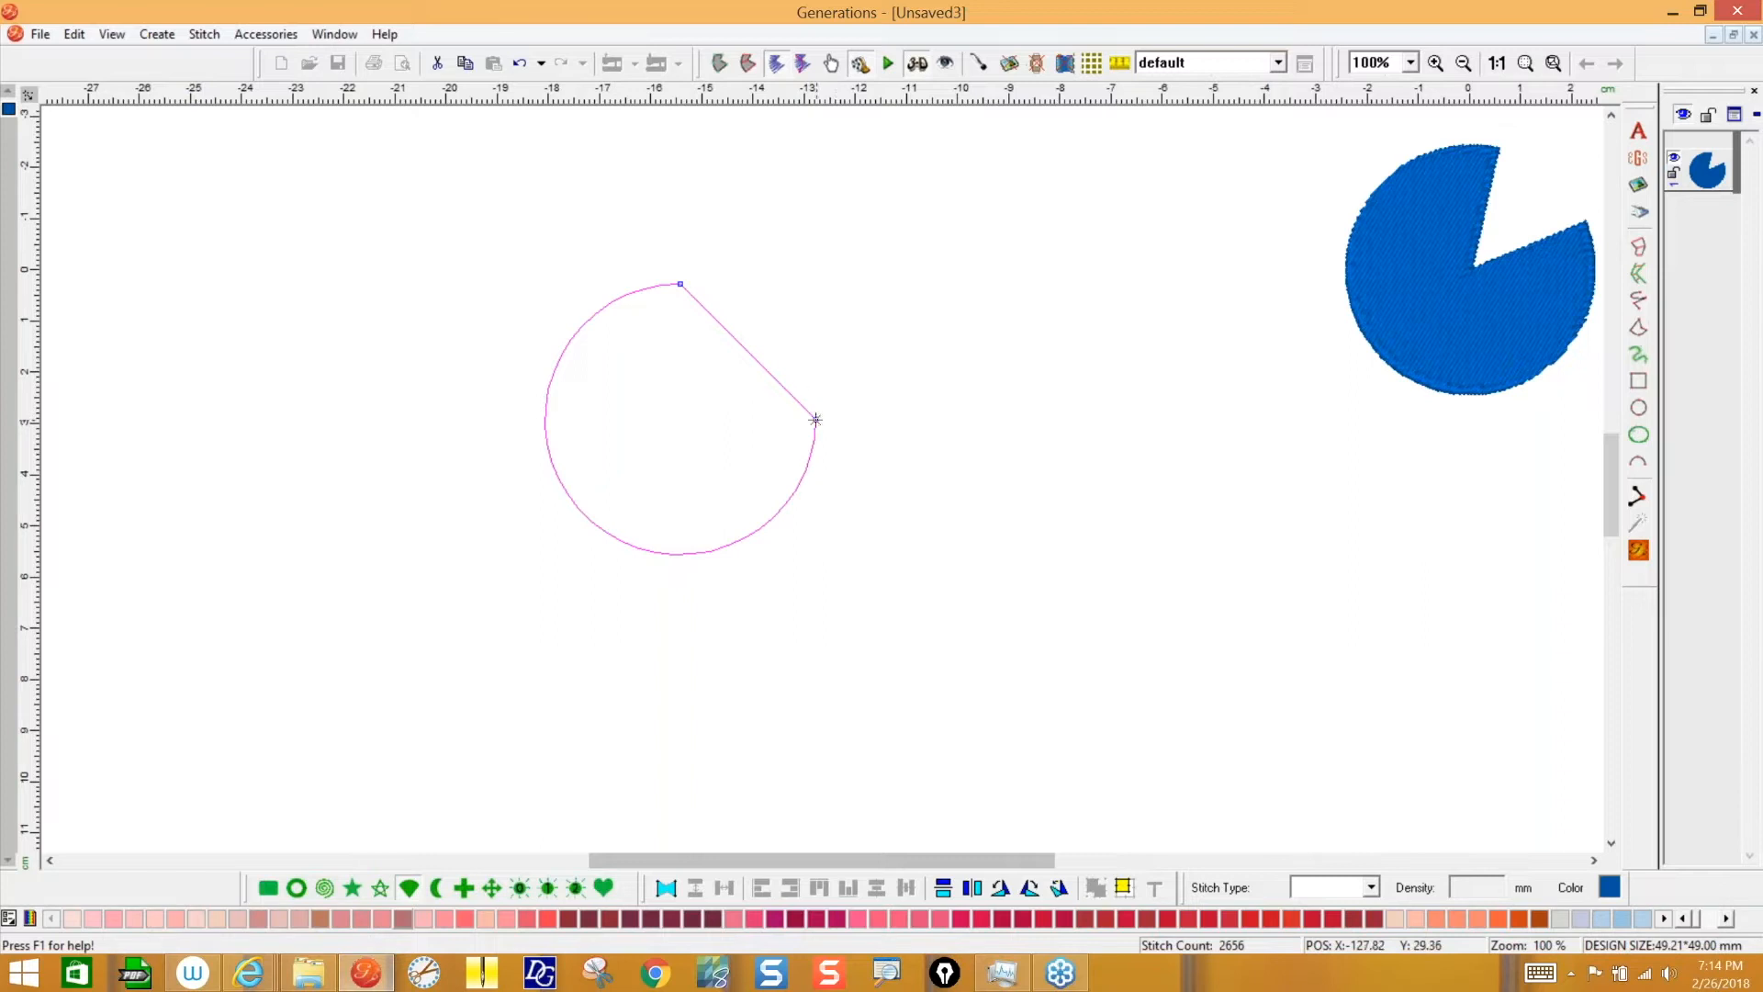
{"action": "mouse_move", "coordinate": [816, 418]}
{"action": "left_mouse_down"}
{"action": "mouse_move", "coordinate": [771, 512]}
{"action": "mouse_move", "coordinate": [637, 539]}
{"action": "mouse_move", "coordinate": [547, 433]}
{"action": "mouse_move", "coordinate": [554, 373]}
{"action": "mouse_move", "coordinate": [701, 523]}
{"action": "mouse_move", "coordinate": [813, 389]}
{"action": "left_mouse_up"}
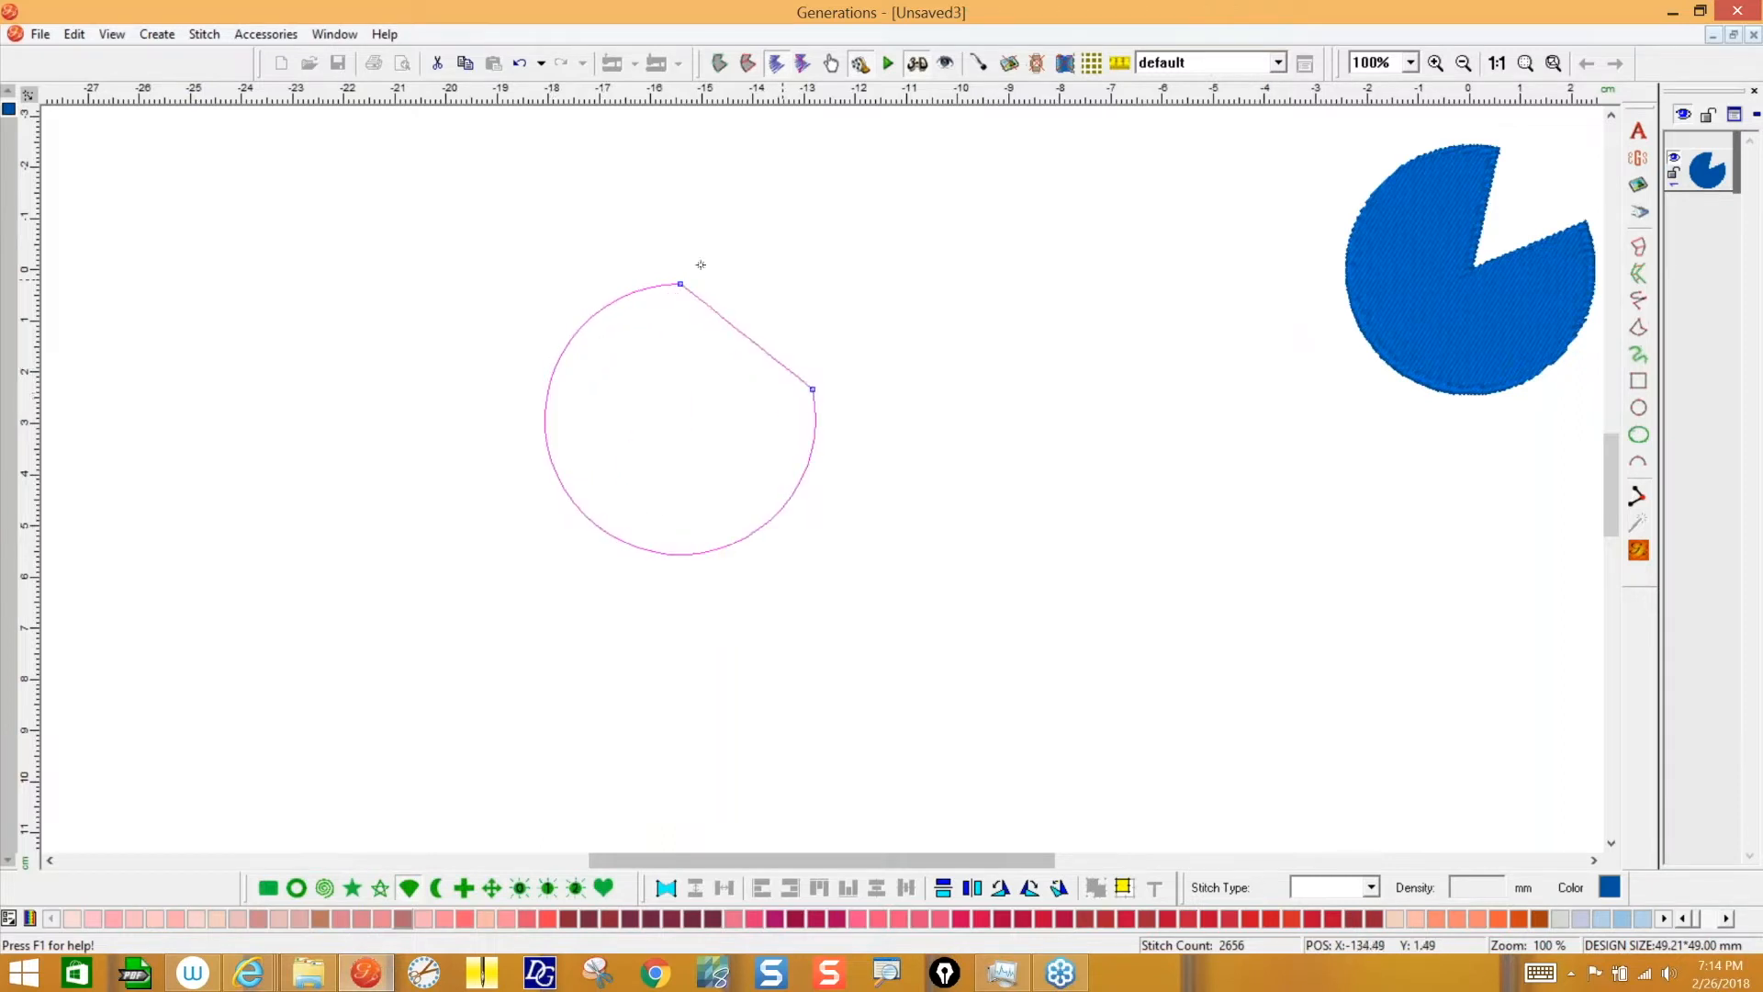
{"action": "left_click_drag", "start_coordinate": [680, 284], "coordinate": [812, 383]}
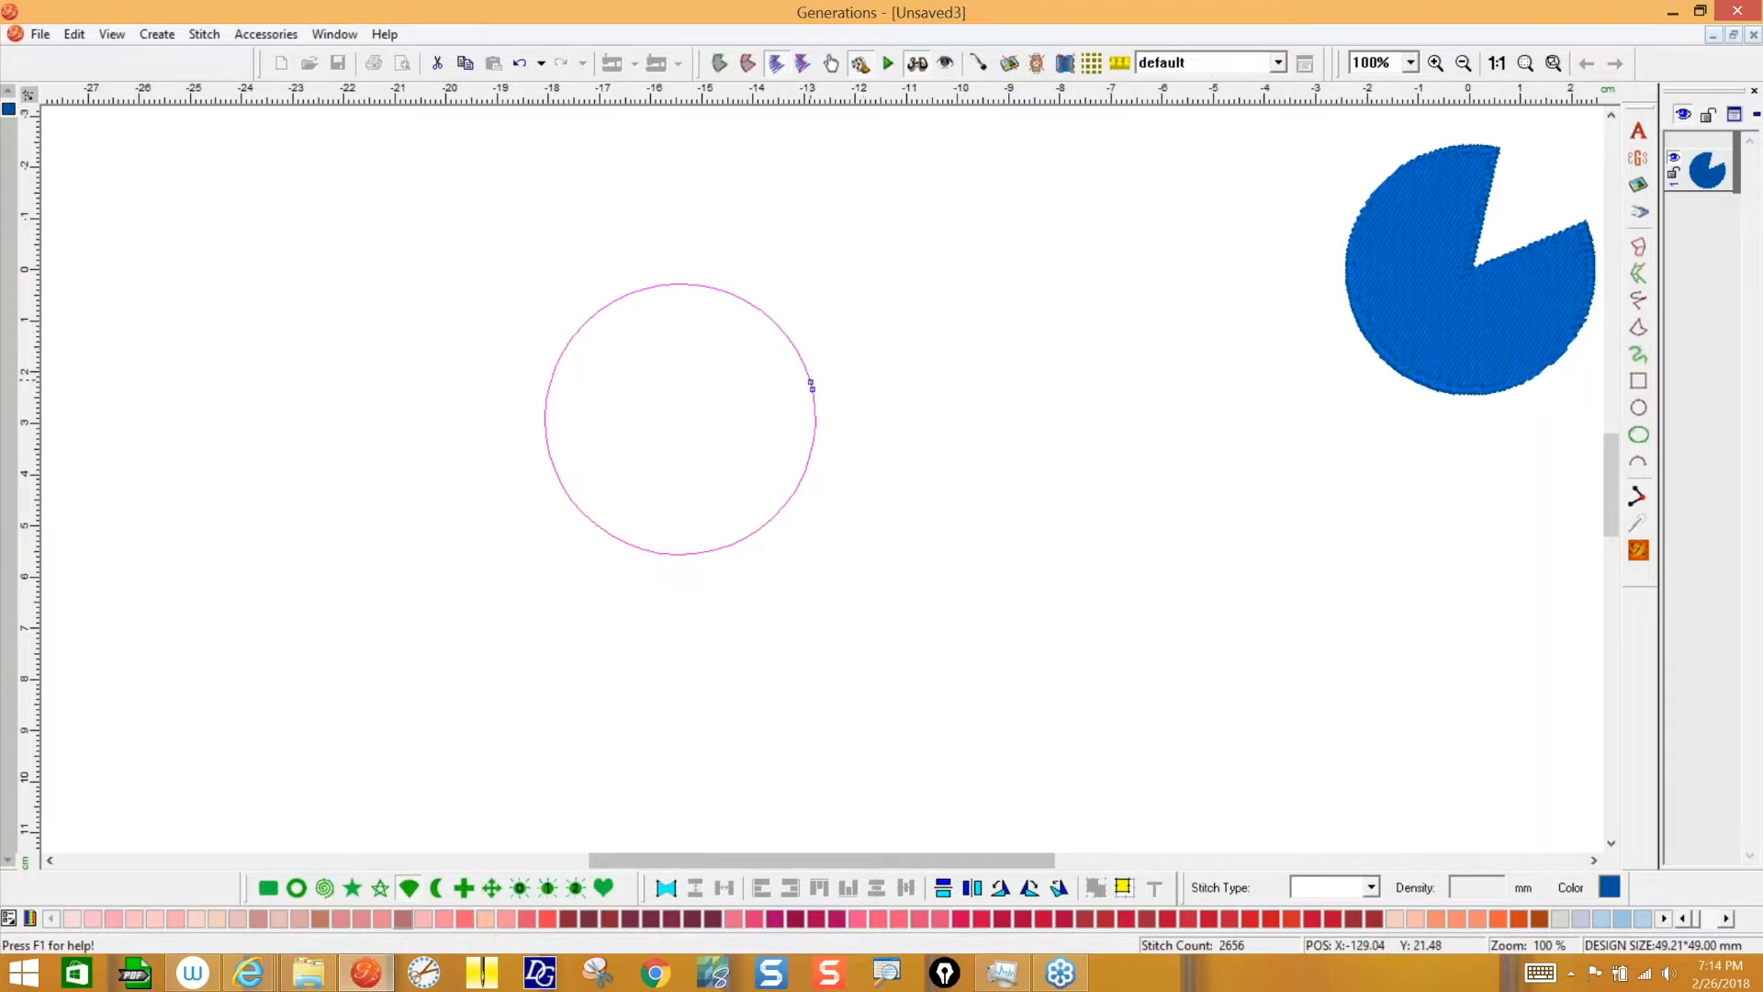
{"action": "left_click_drag", "start_coordinate": [813, 380], "coordinate": [740, 299]}
{"action": "key", "text": "Return"}
{"action": "left_click_drag", "start_coordinate": [703, 498], "coordinate": [1198, 354]}
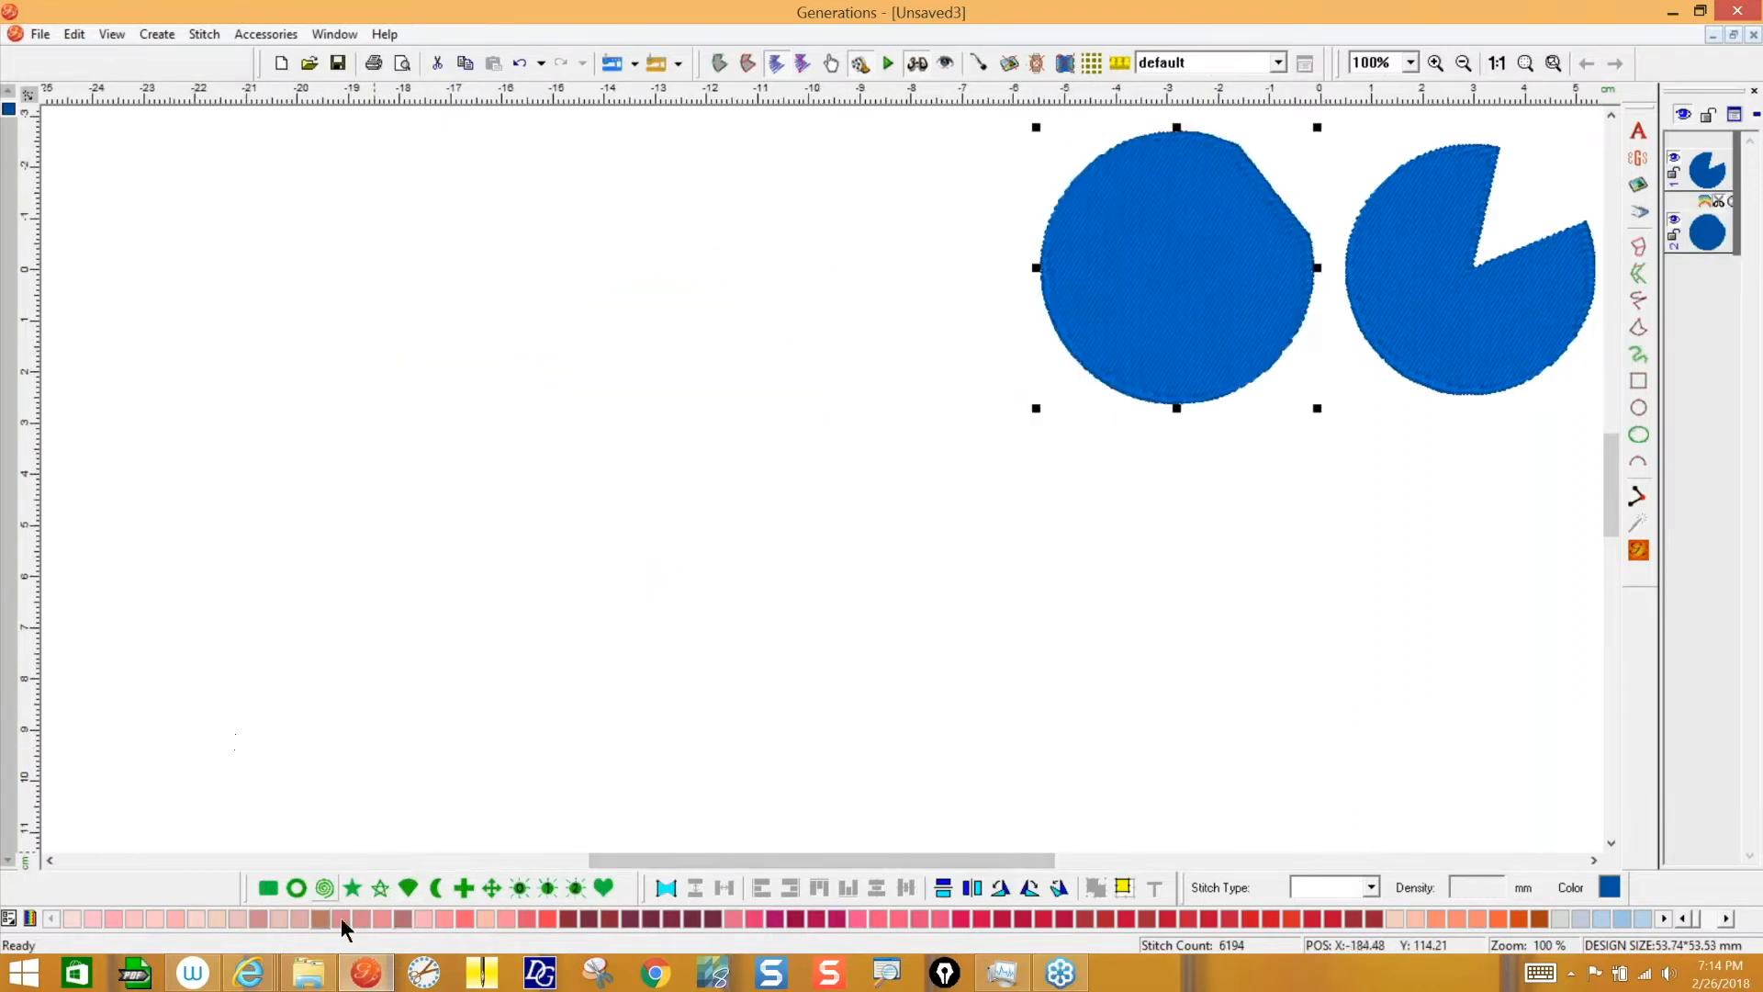
- Draw a Line-type Arc Line about 43 by 31 mm with Triple Run stitches, moving both ends so it opens downward
{"action": "left_click", "coordinate": [408, 887]}
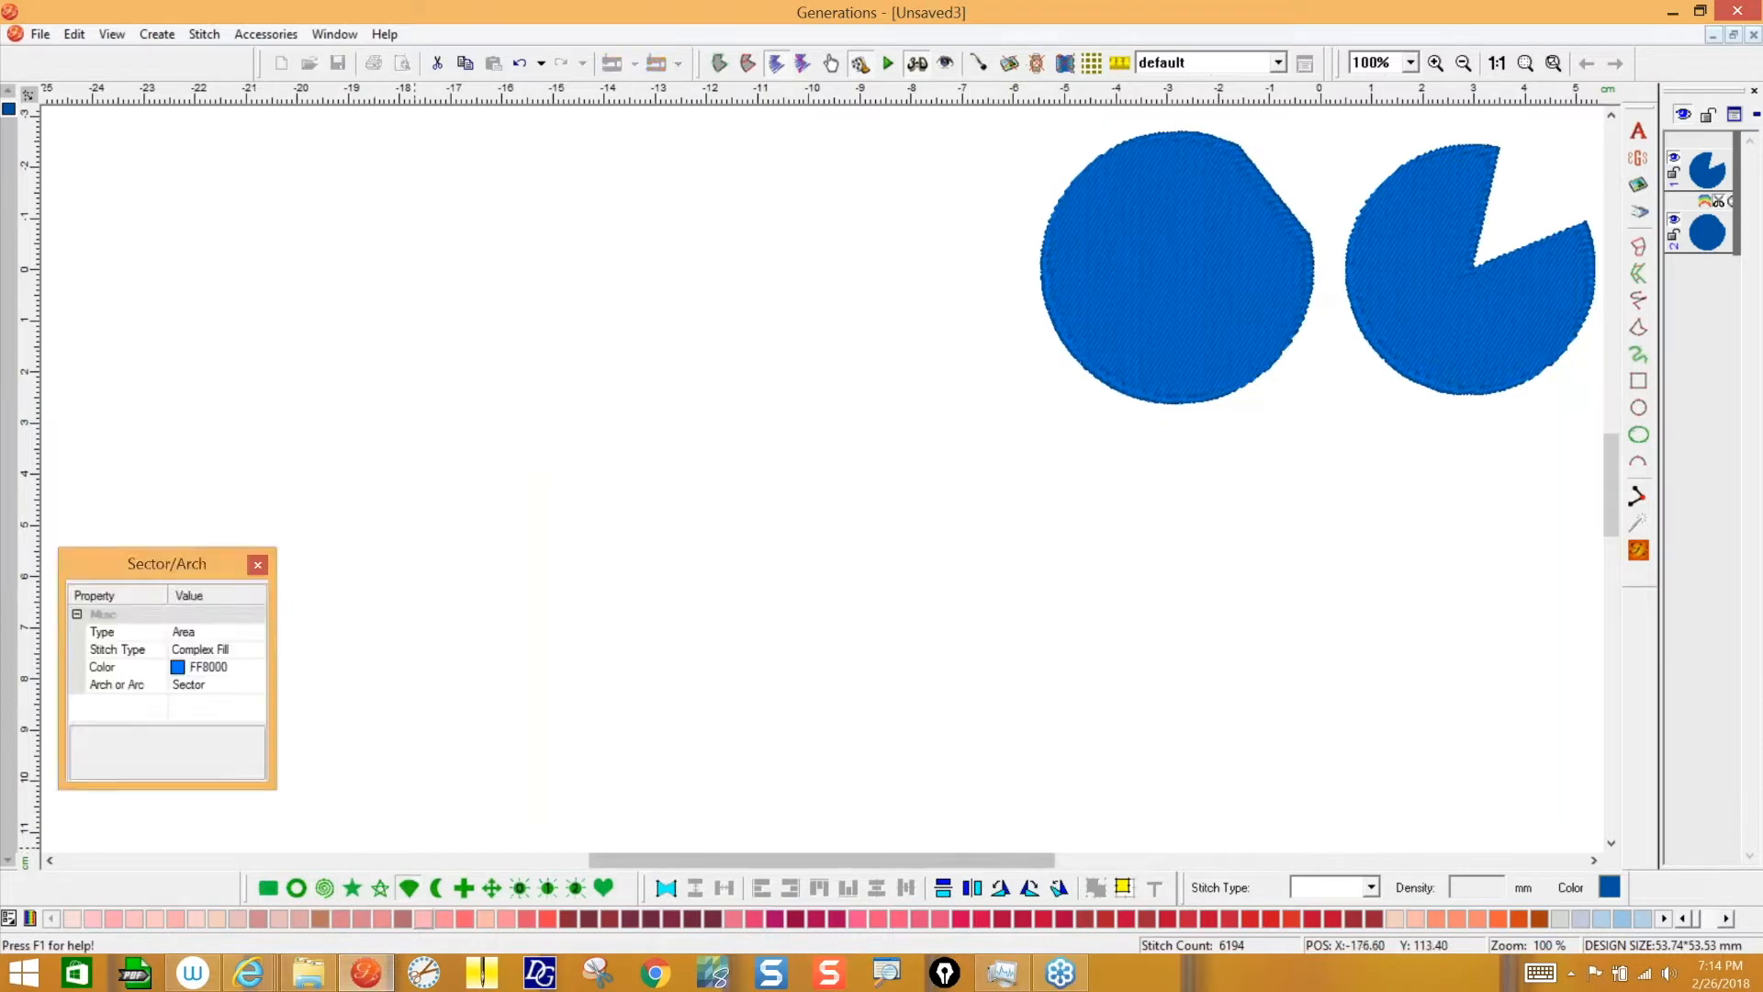
{"action": "left_click", "coordinate": [213, 694]}
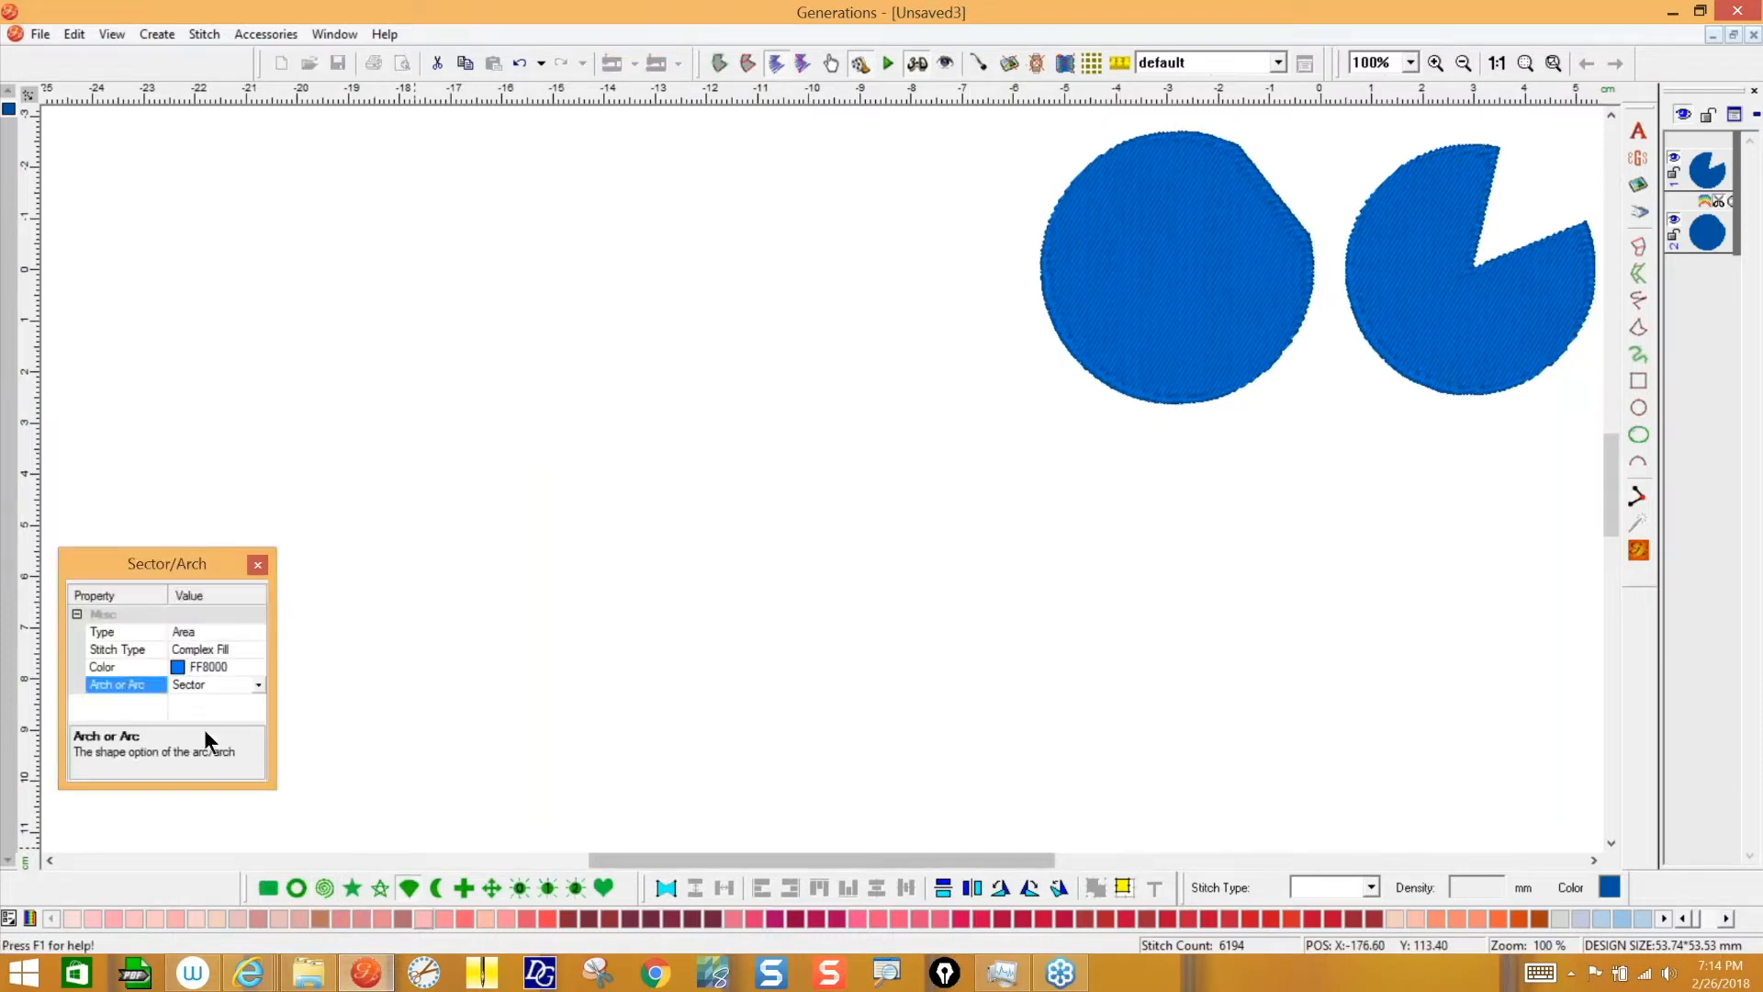
{"action": "left_click", "coordinate": [258, 685]}
{"action": "left_click", "coordinate": [230, 702]}
{"action": "left_click", "coordinate": [256, 630]}
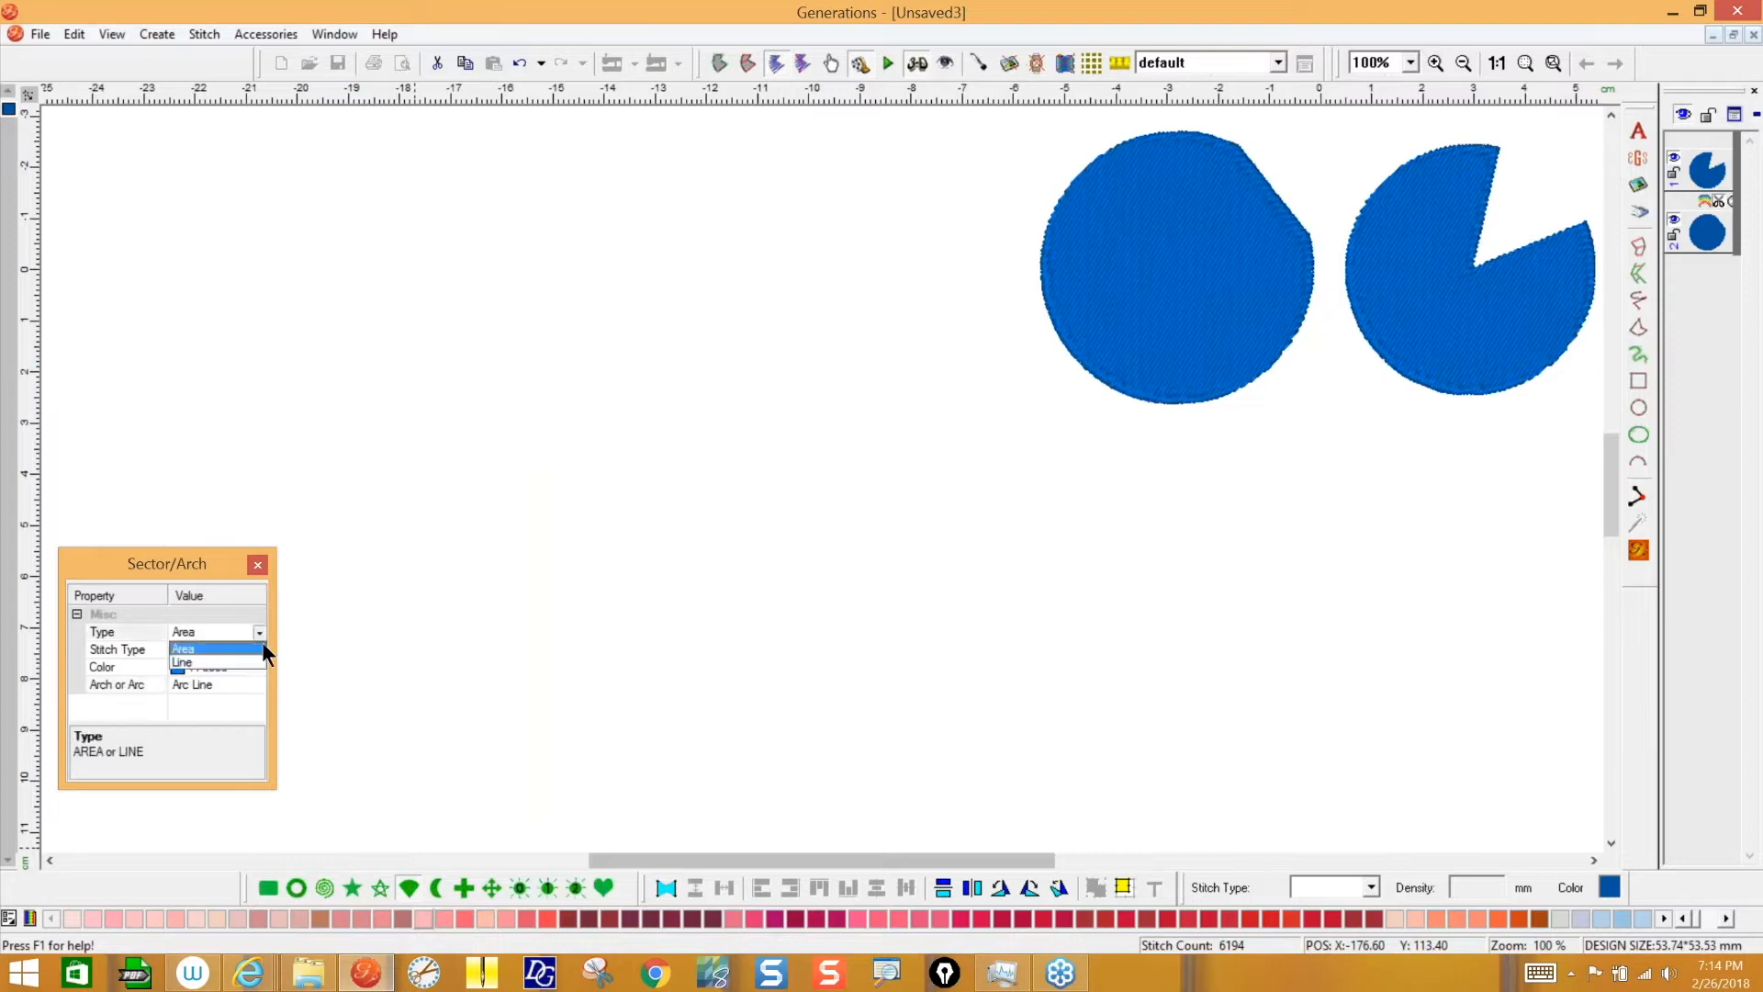
{"action": "left_click", "coordinate": [255, 659]}
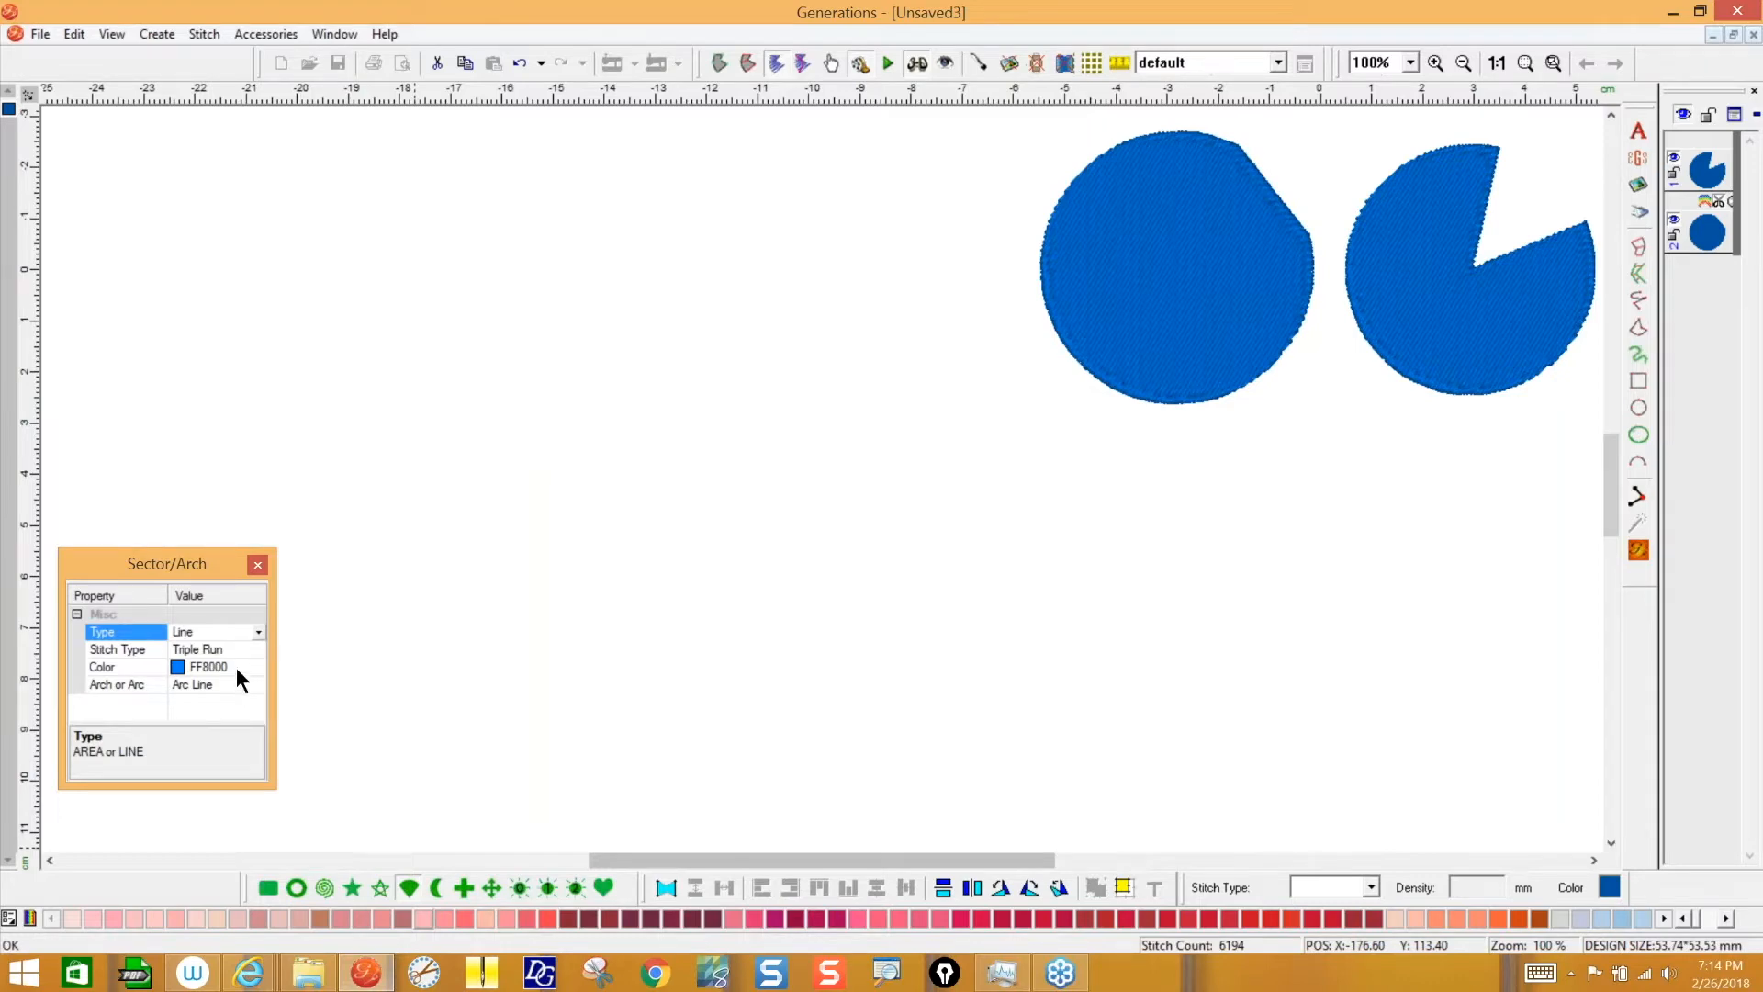
{"action": "left_click", "coordinate": [551, 326]}
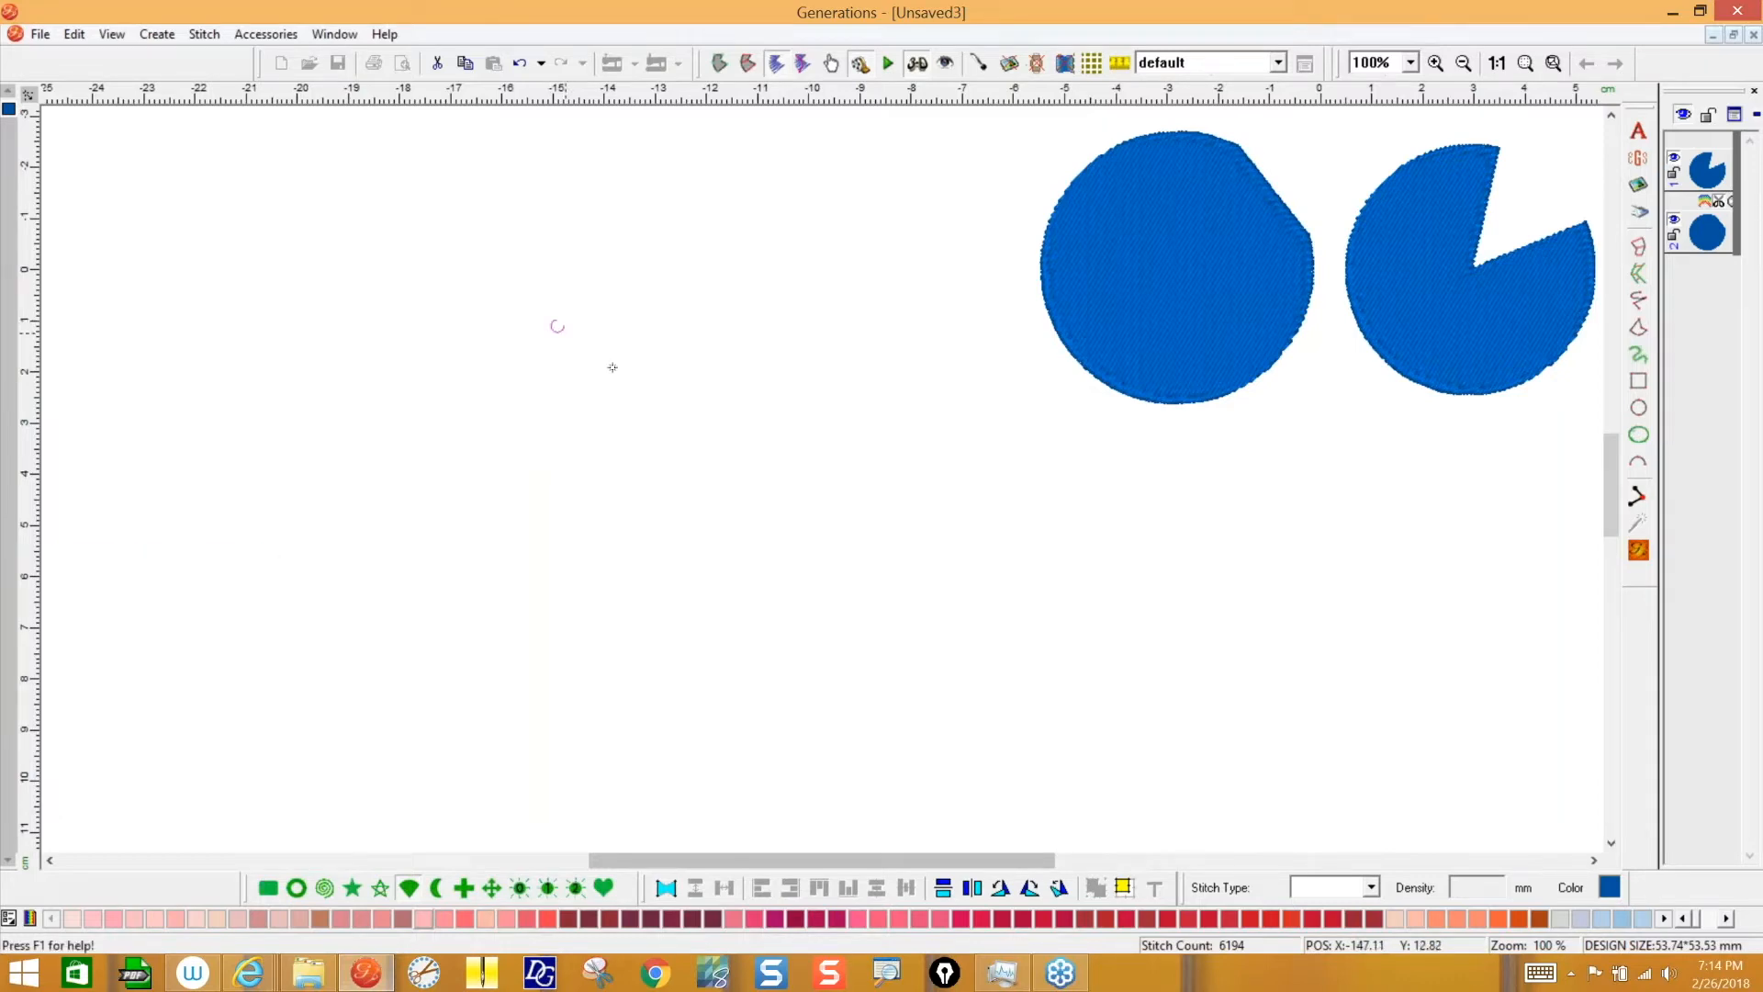
{"action": "left_click_drag", "start_coordinate": [813, 537], "coordinate": [818, 542]}
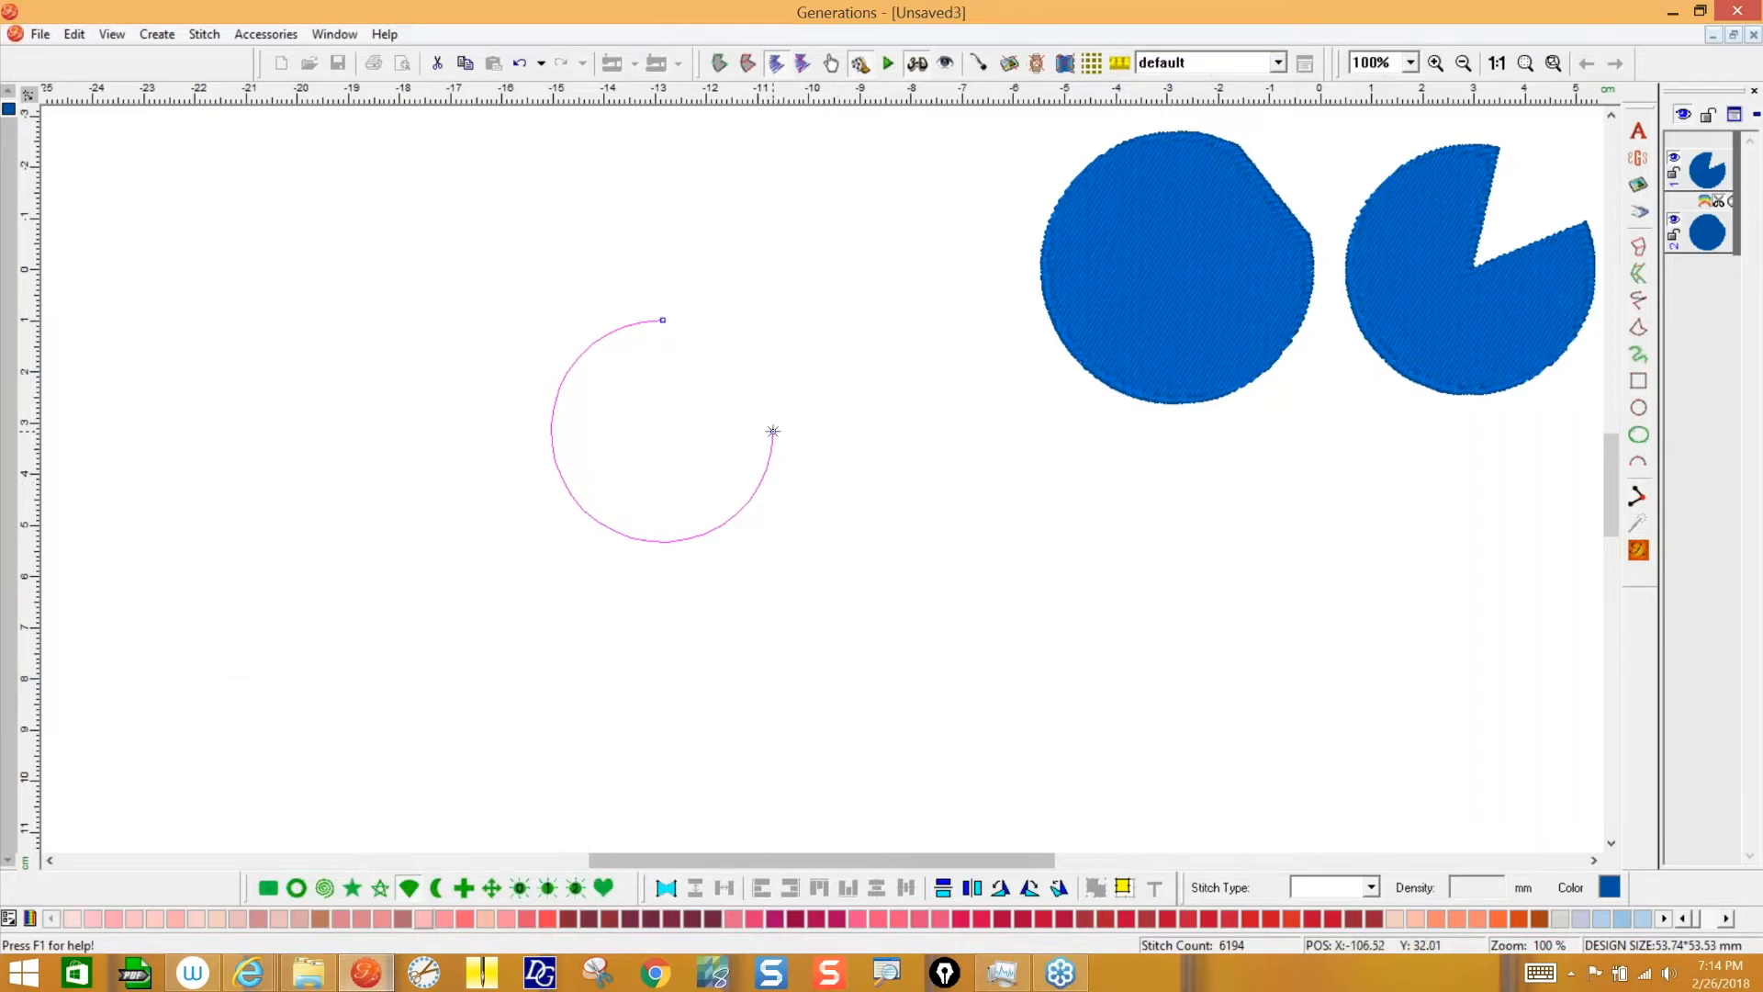
{"action": "left_click_drag", "start_coordinate": [772, 444], "coordinate": [561, 478]}
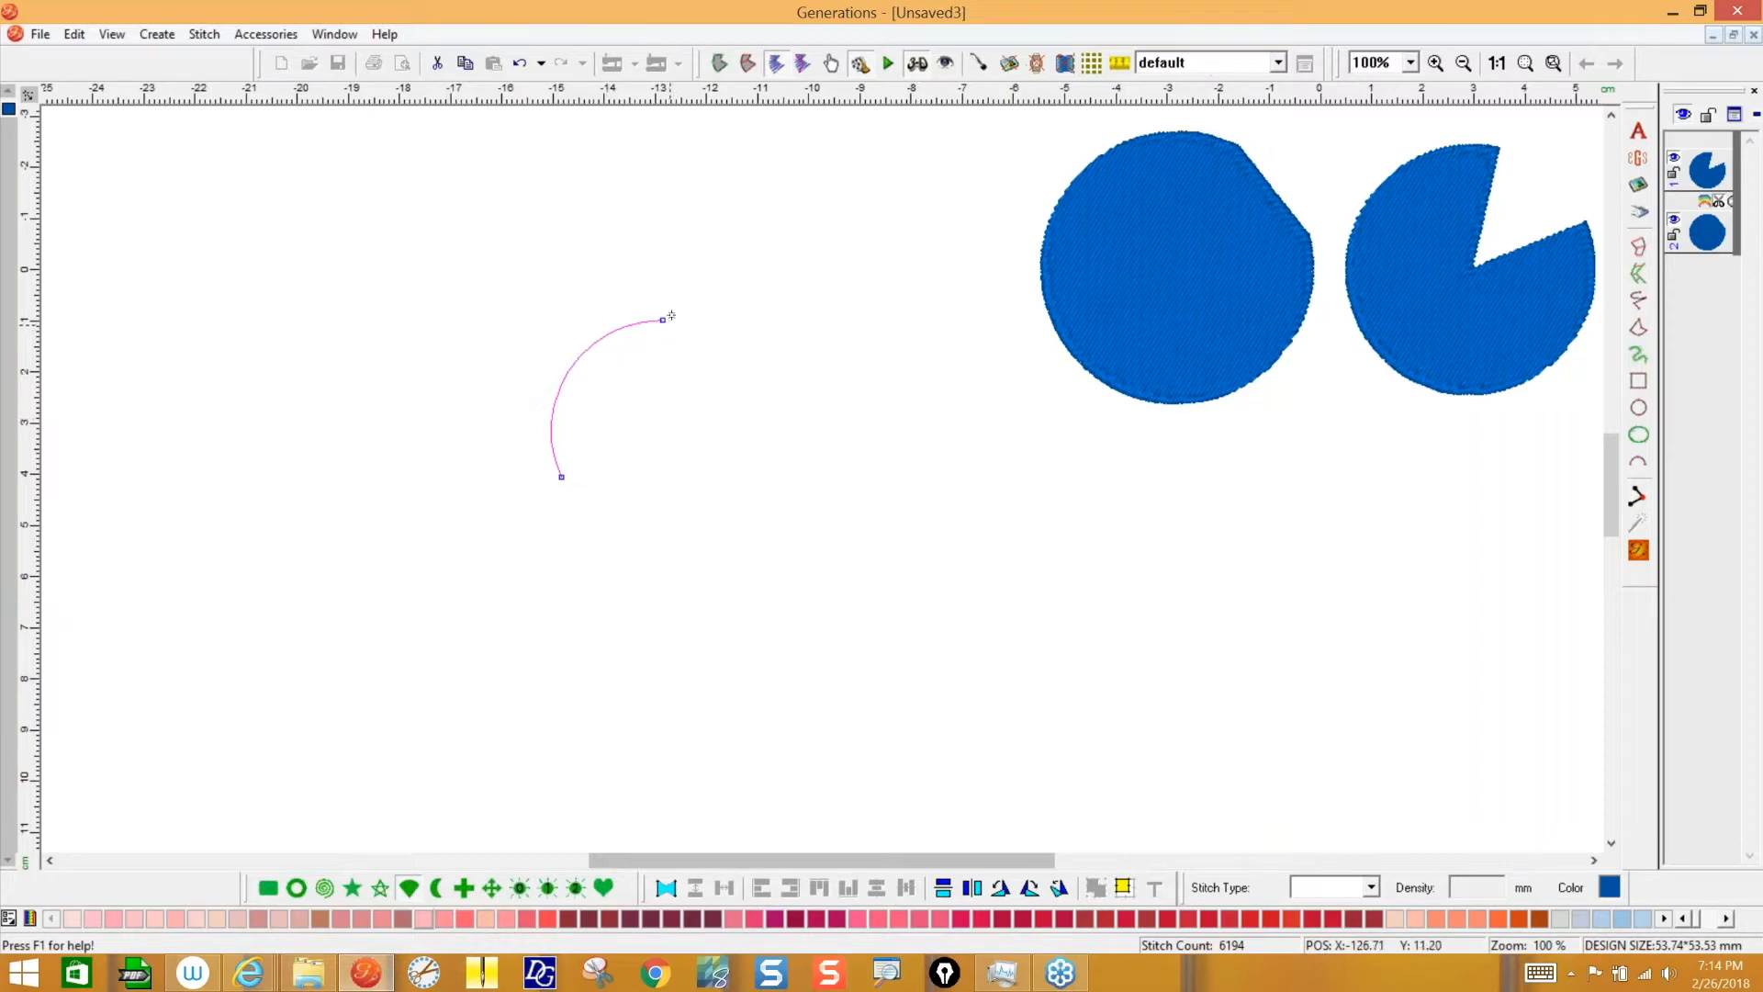
{"action": "left_click_drag", "start_coordinate": [665, 321], "coordinate": [772, 437]}
{"action": "key", "text": "Return"}
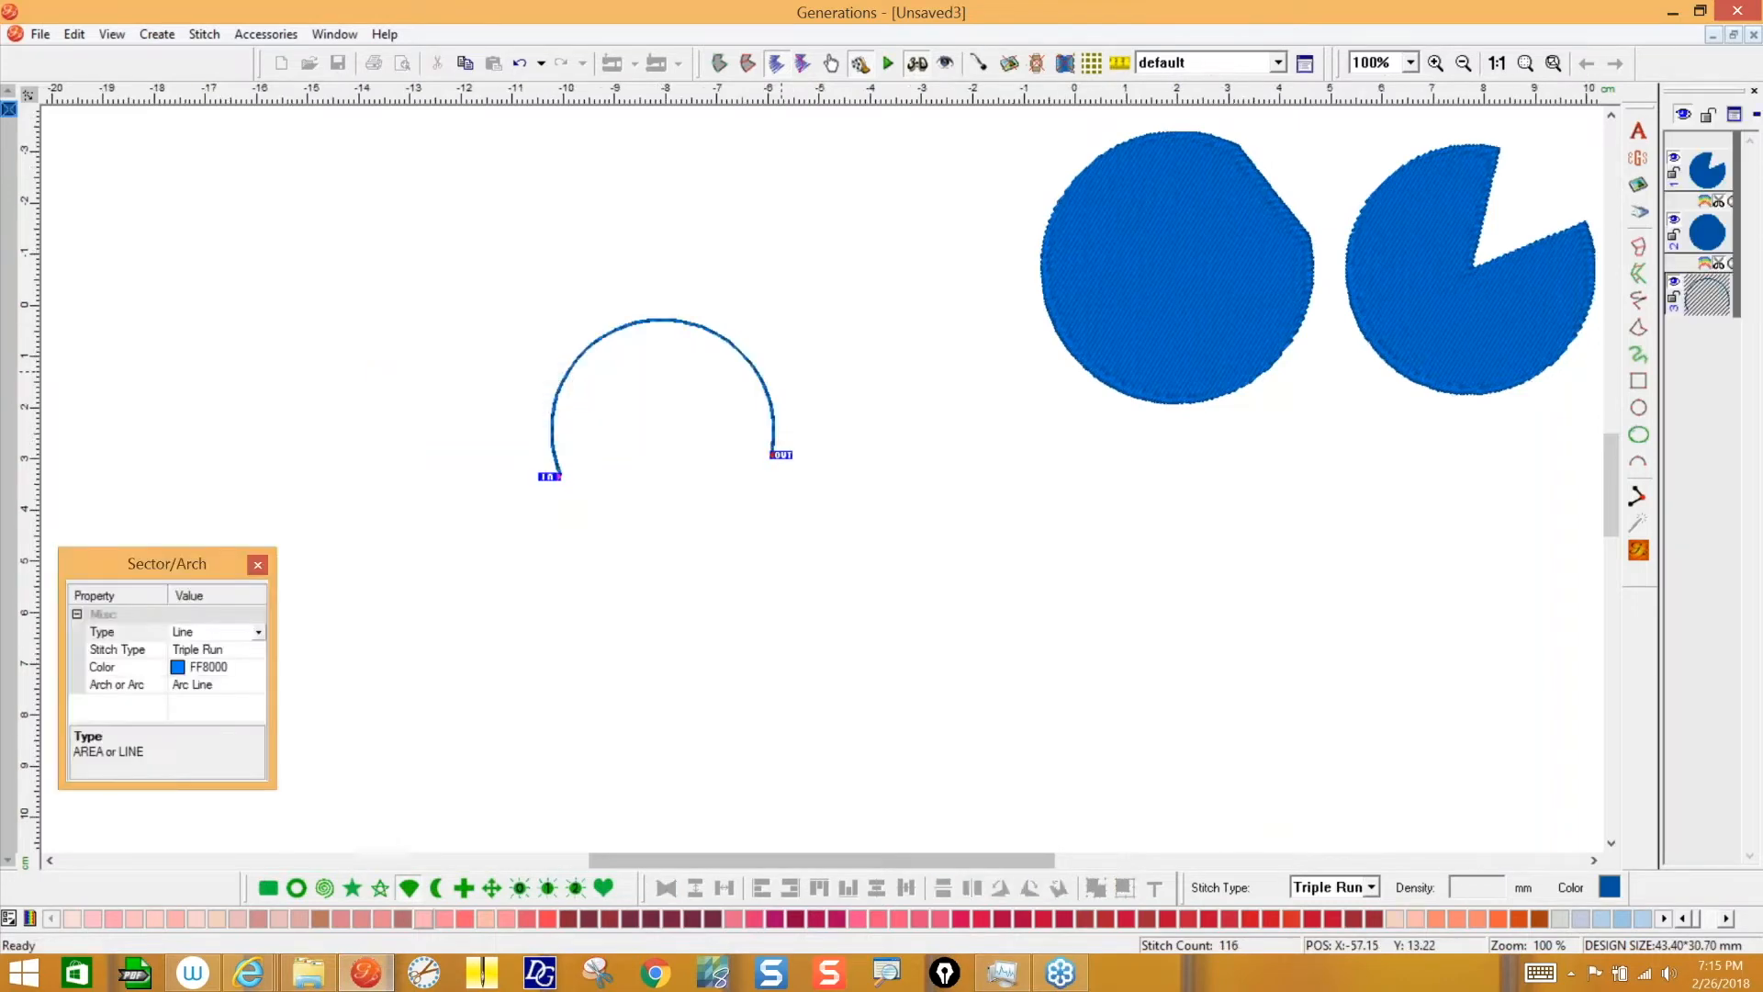
- Move the stitched arch and the sector down and closer to the arc line
{"action": "left_click", "coordinate": [661, 319]}
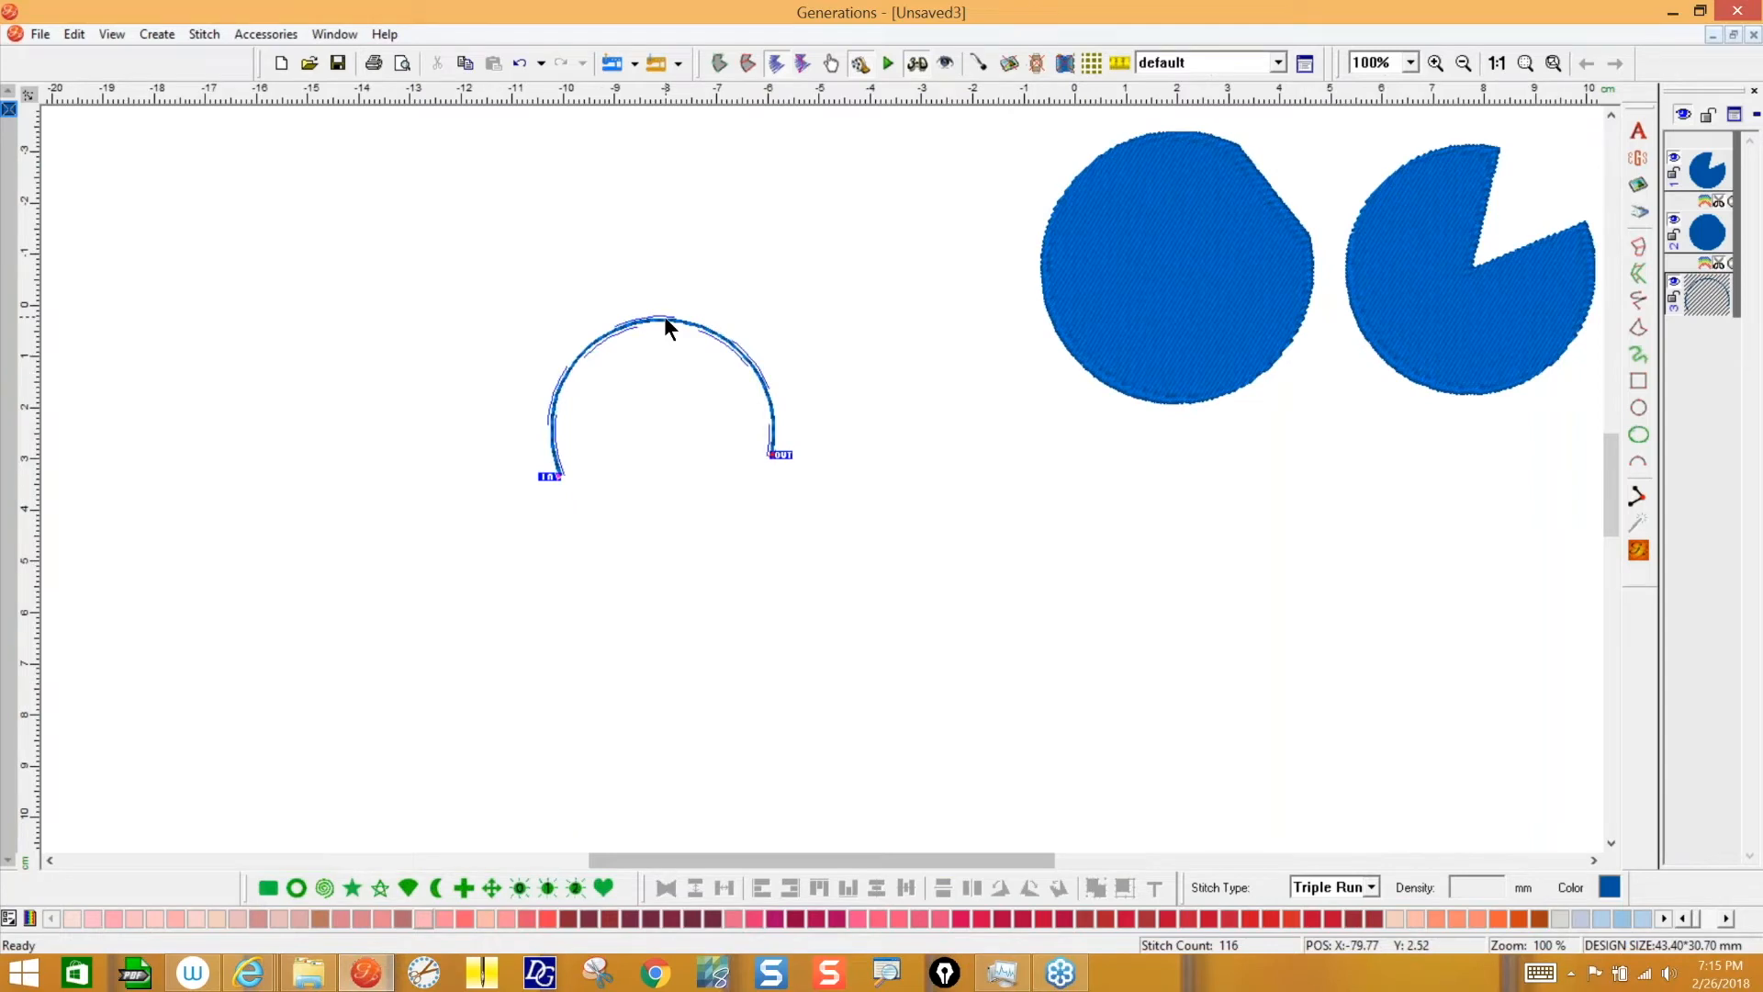
{"action": "left_click_drag", "start_coordinate": [1180, 352], "coordinate": [1034, 522]}
{"action": "left_click_drag", "start_coordinate": [1491, 354], "coordinate": [1352, 438]}
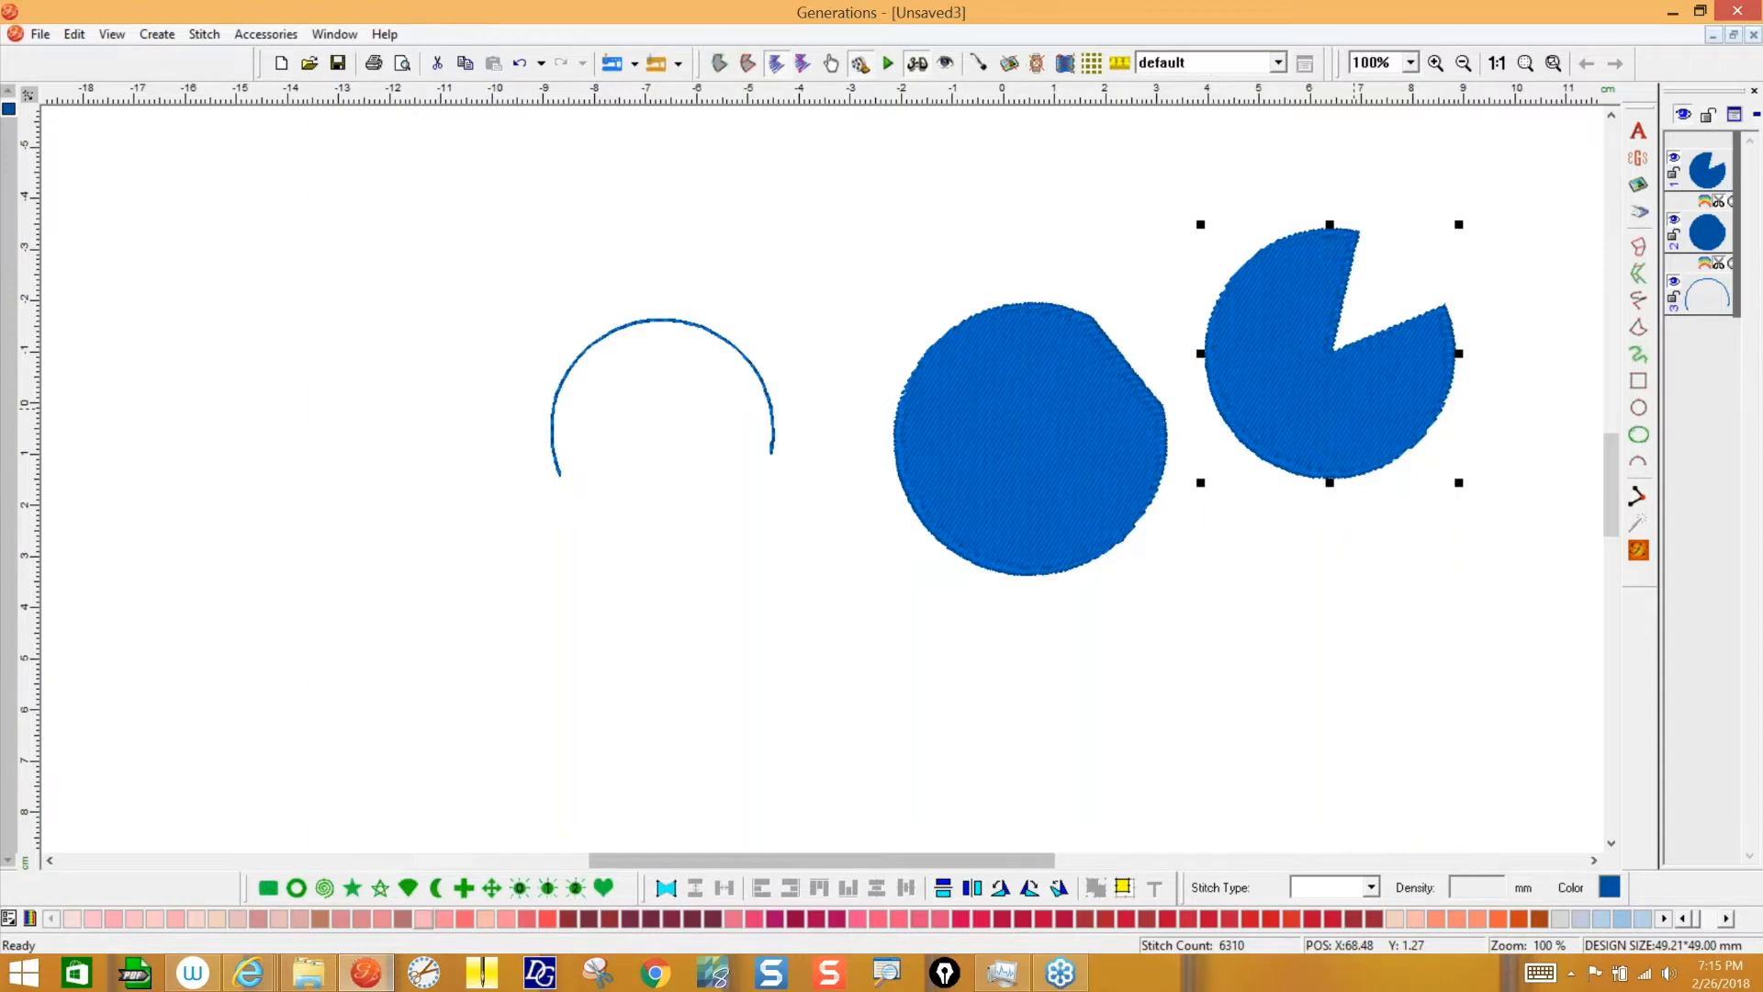
- Close the design without saving and create a new blank design
{"action": "left_click", "coordinate": [1754, 34]}
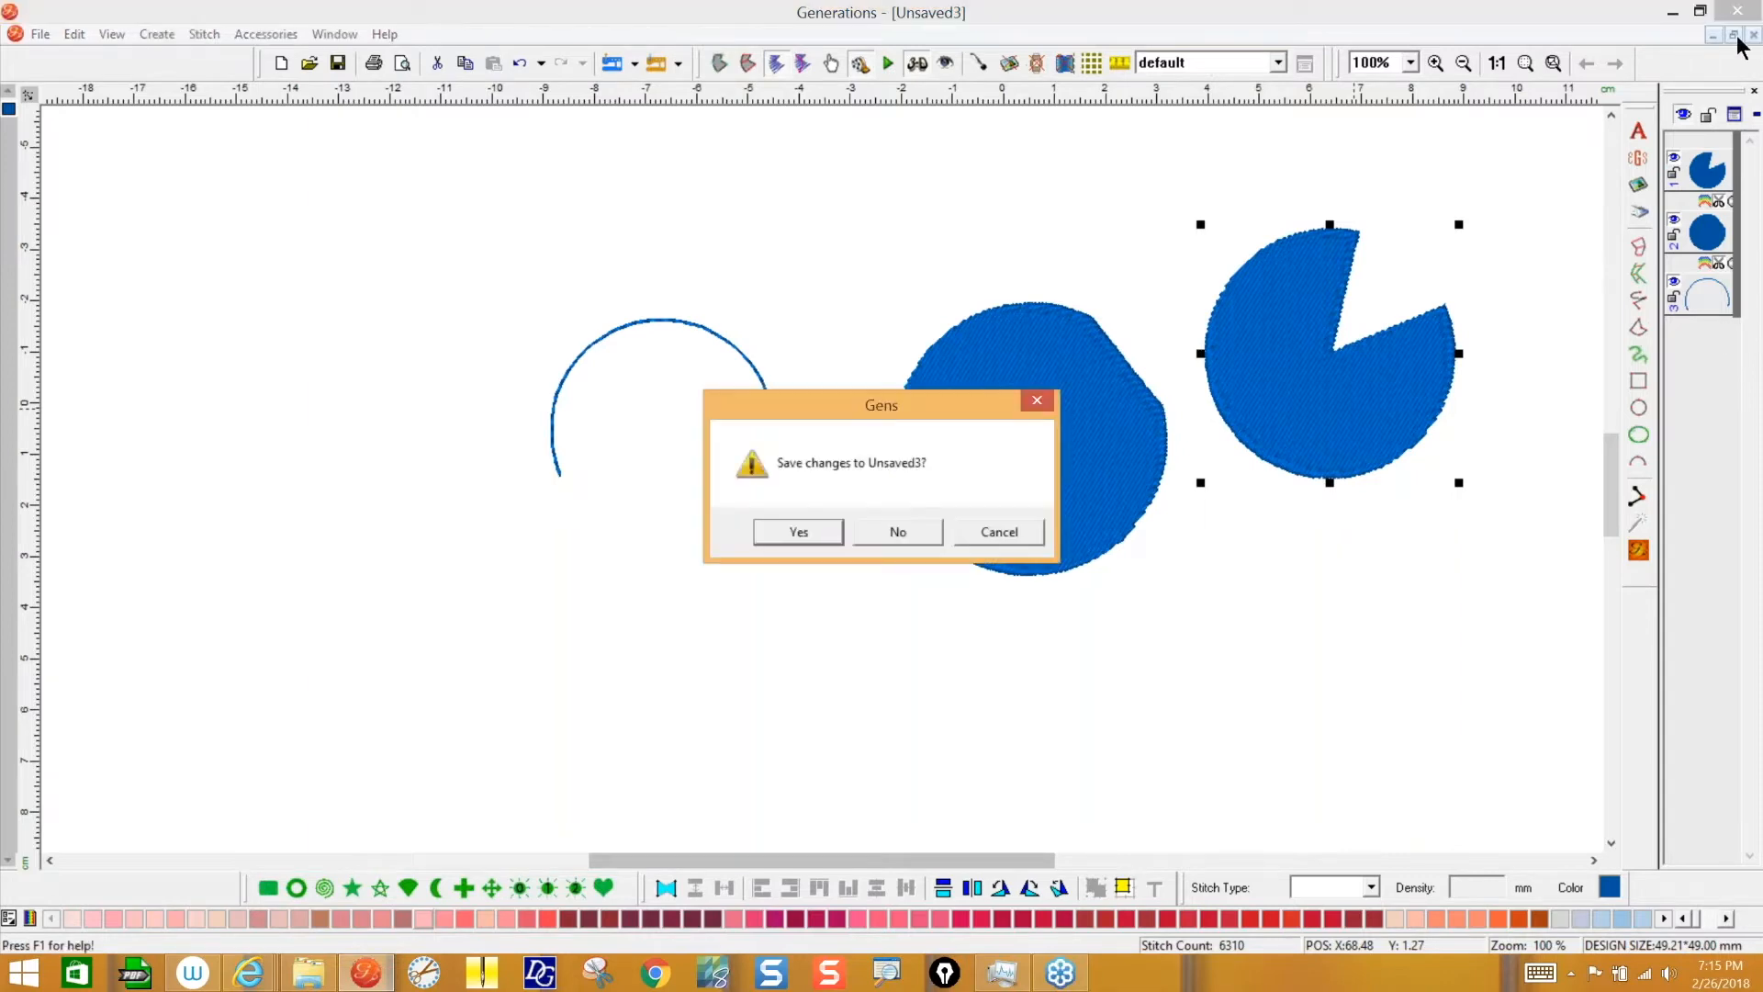
{"action": "left_click", "coordinate": [893, 529]}
{"action": "left_click", "coordinate": [306, 65]}
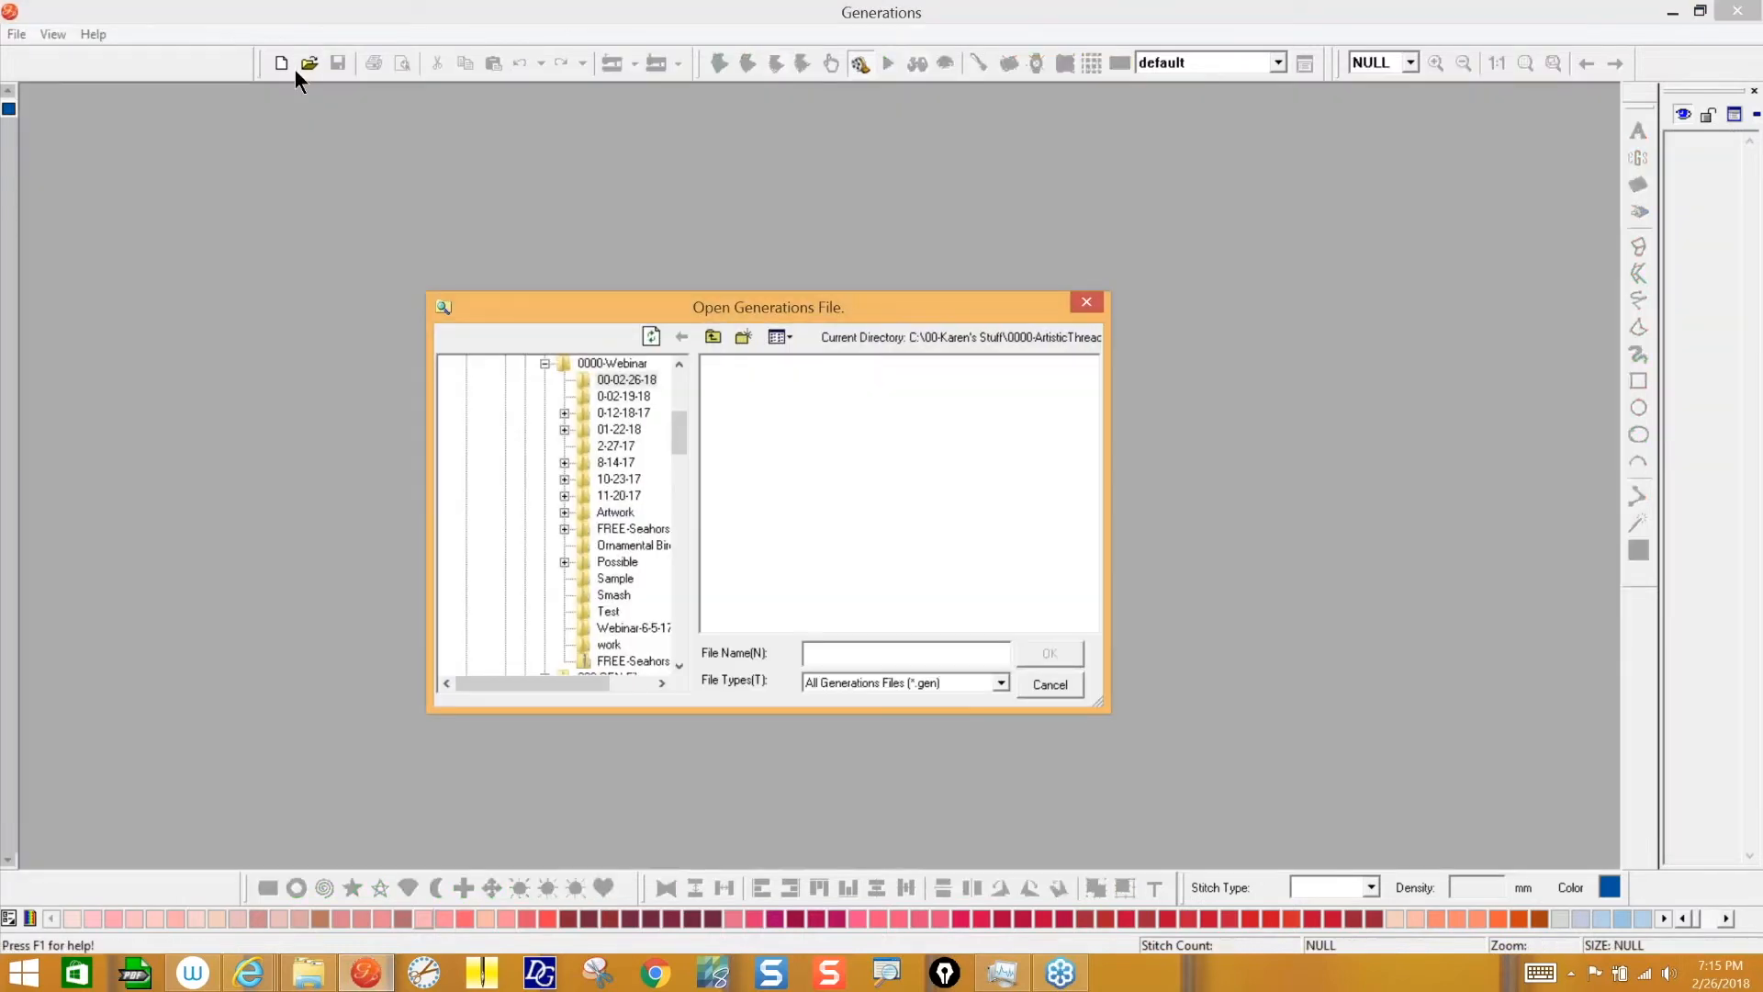
{"action": "left_click", "coordinate": [1051, 687]}
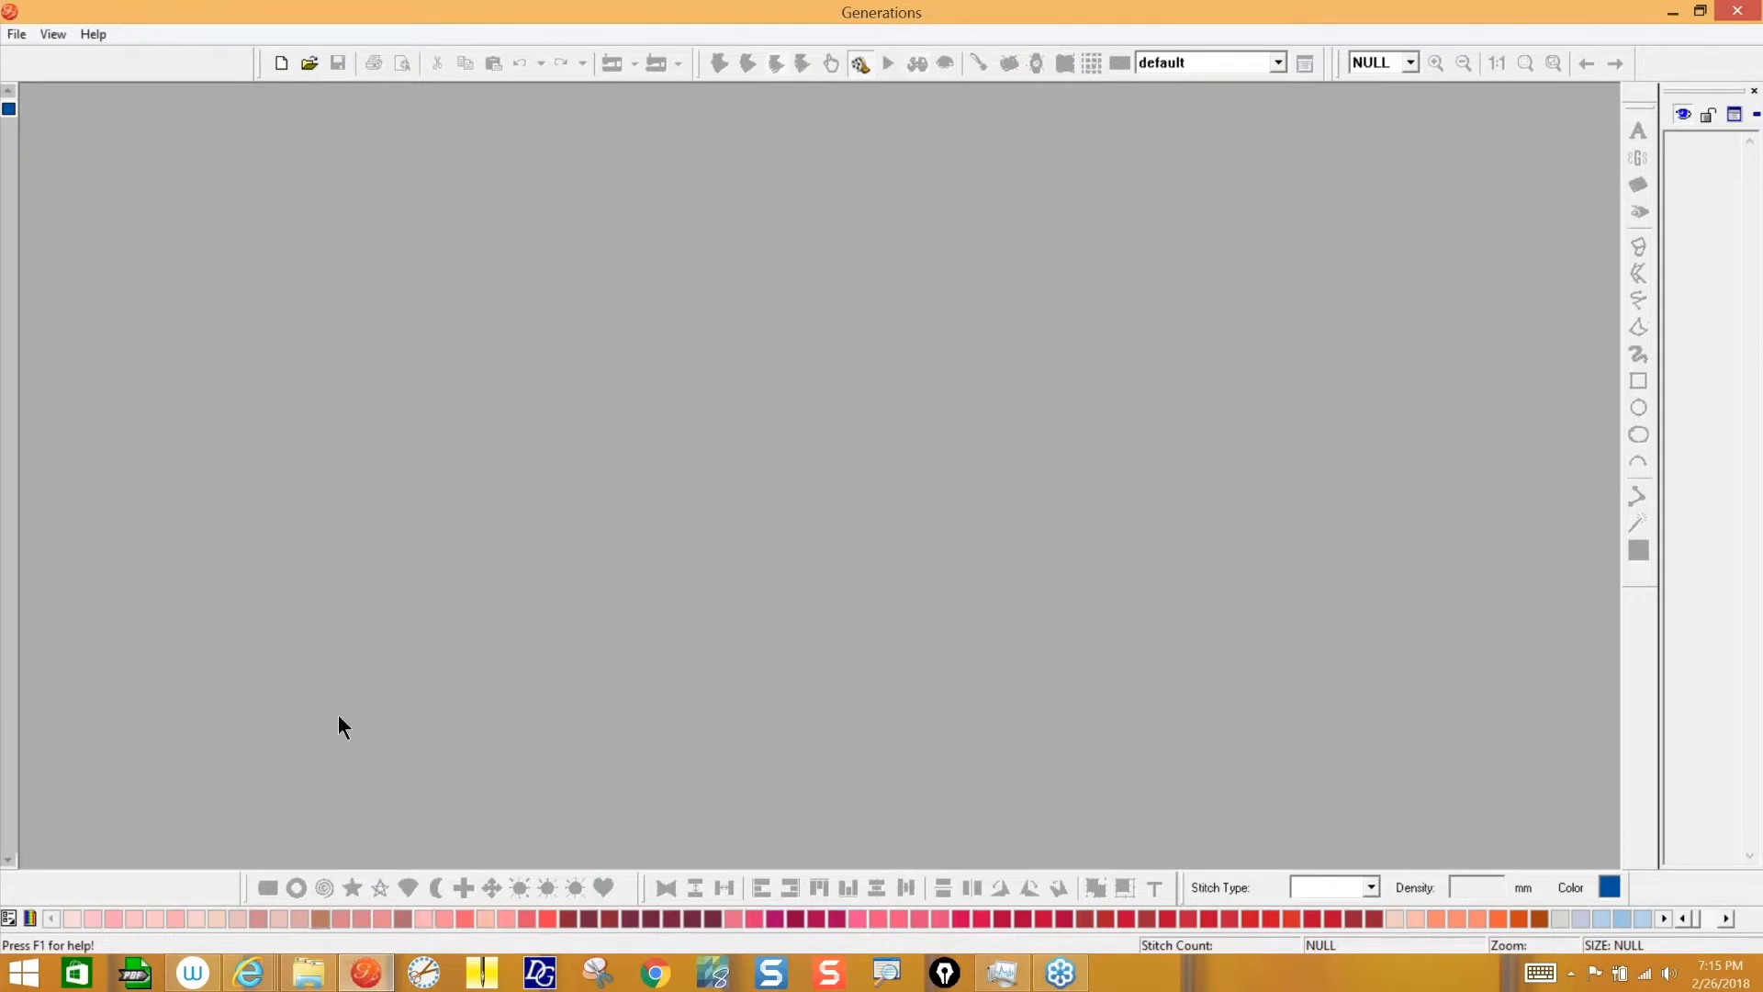
{"action": "left_click", "coordinate": [281, 65]}
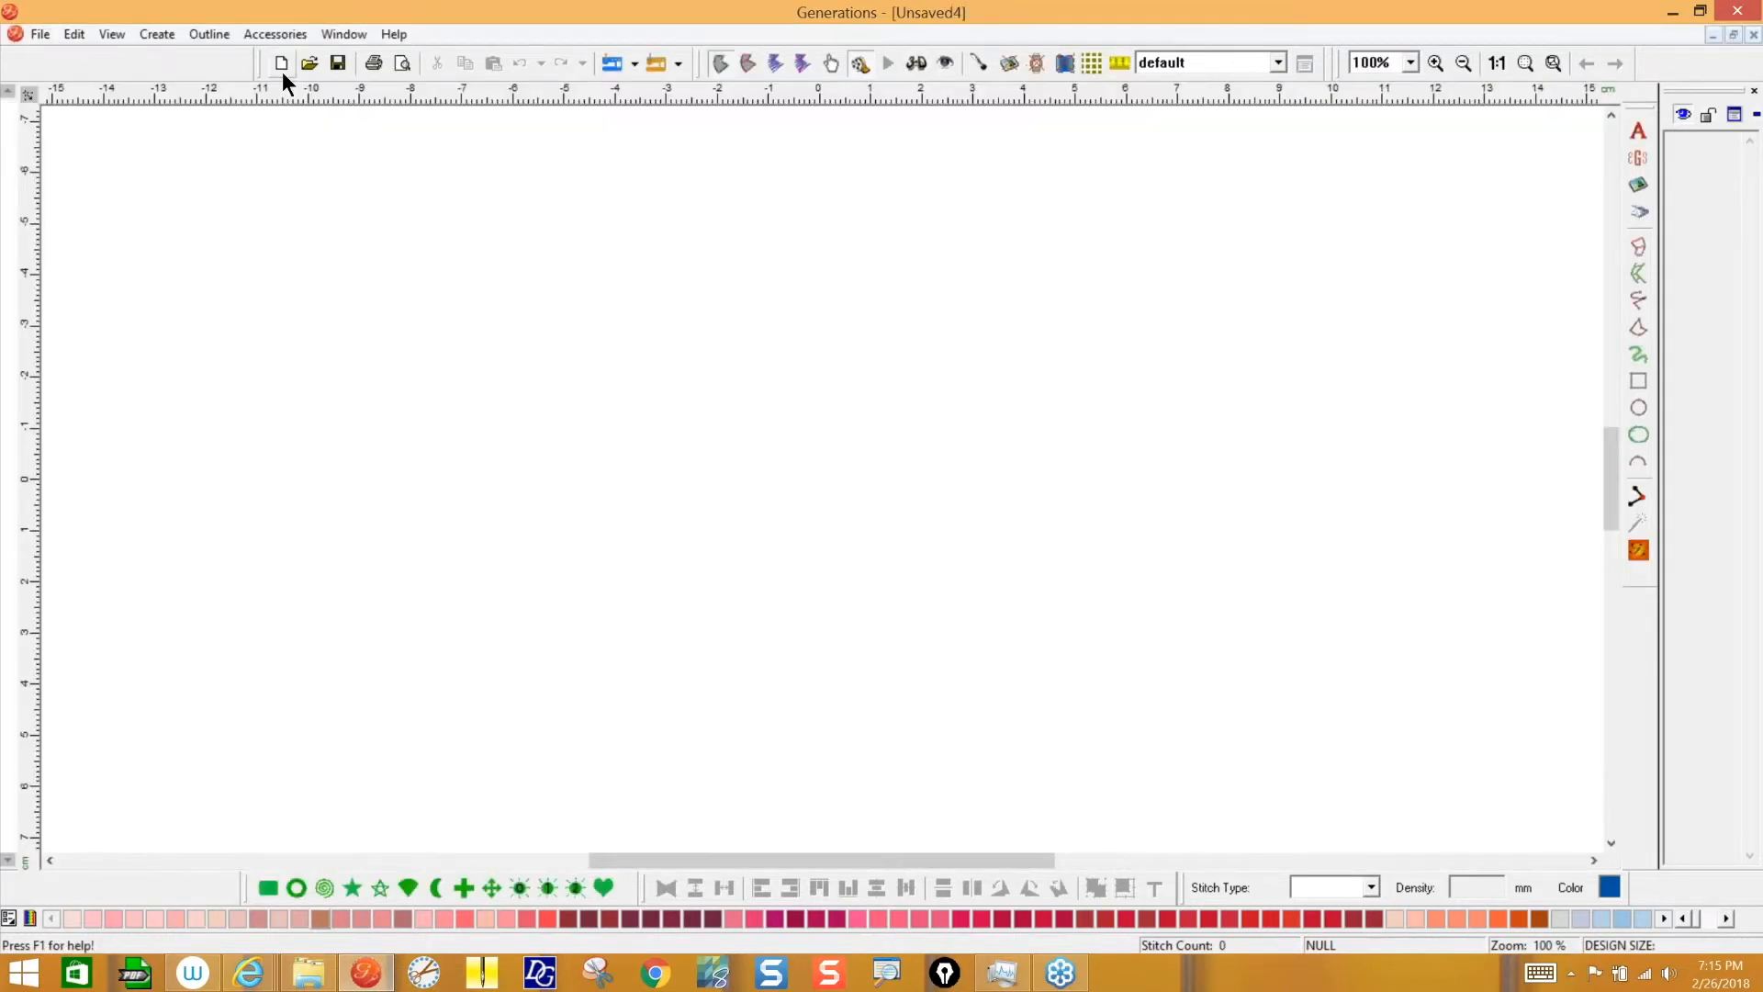
- Start a Punch Spiral shape and examine its type, stitch type, expand, start and end settings, keeping Line and Triple Run
{"action": "left_click", "coordinate": [323, 887]}
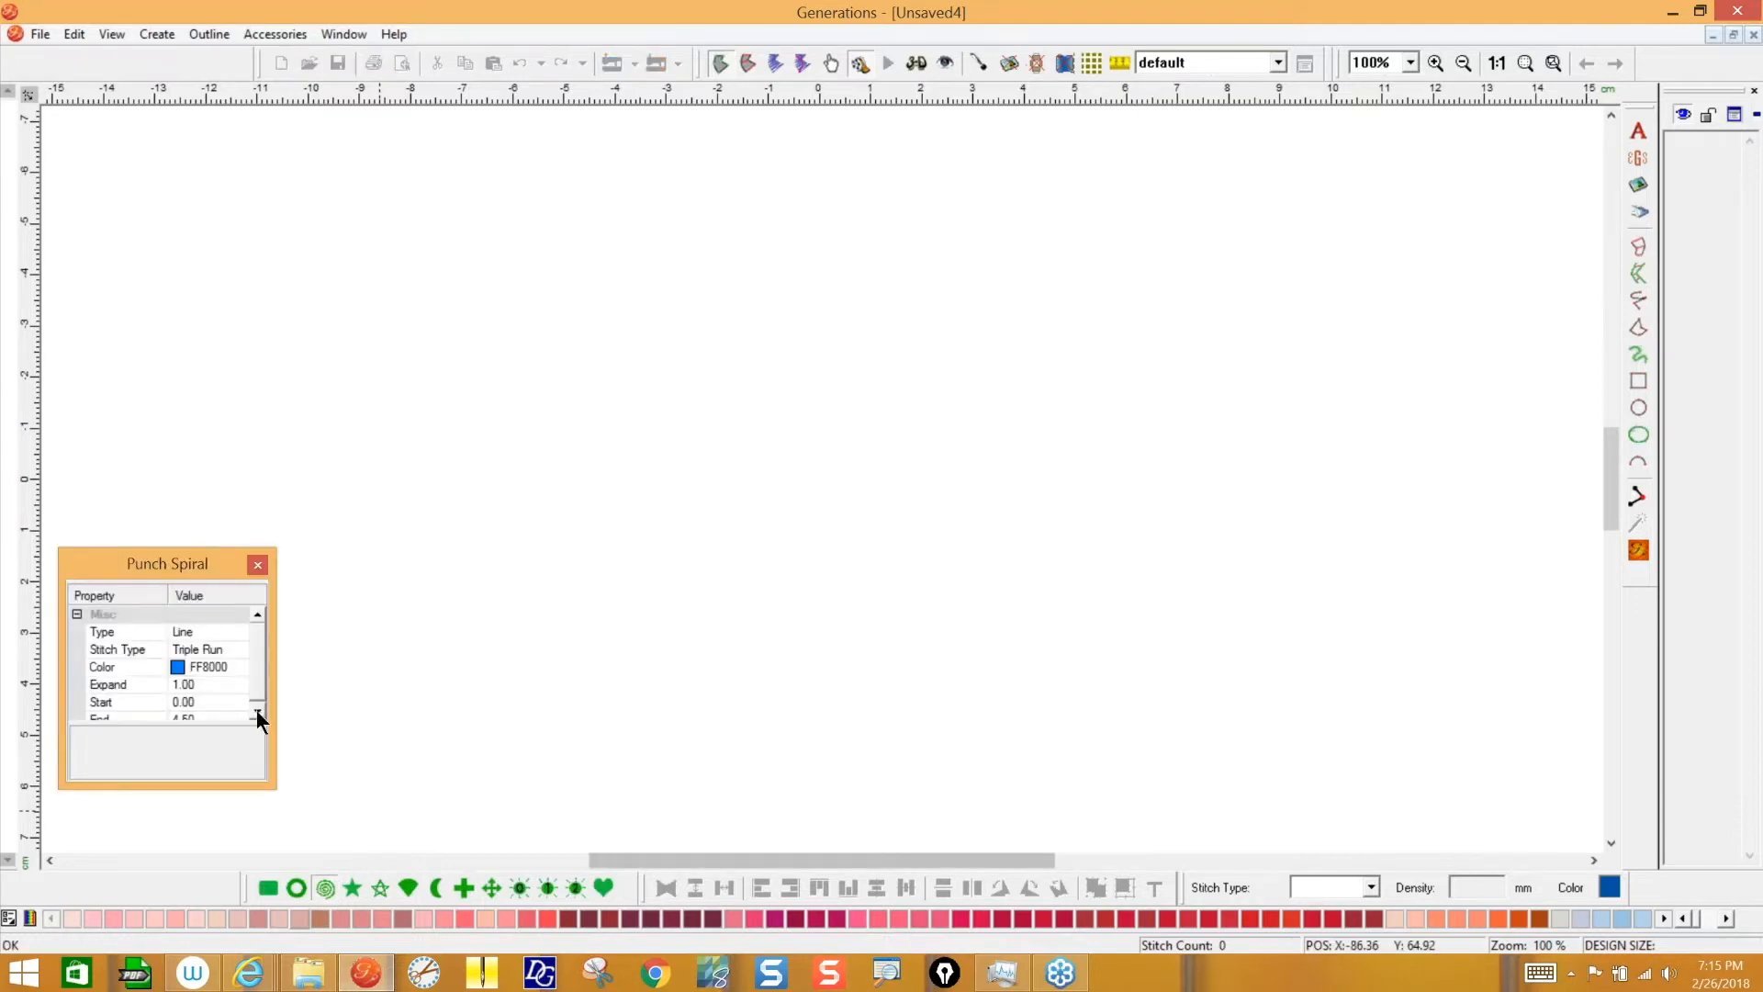
{"action": "left_click", "coordinate": [239, 632]}
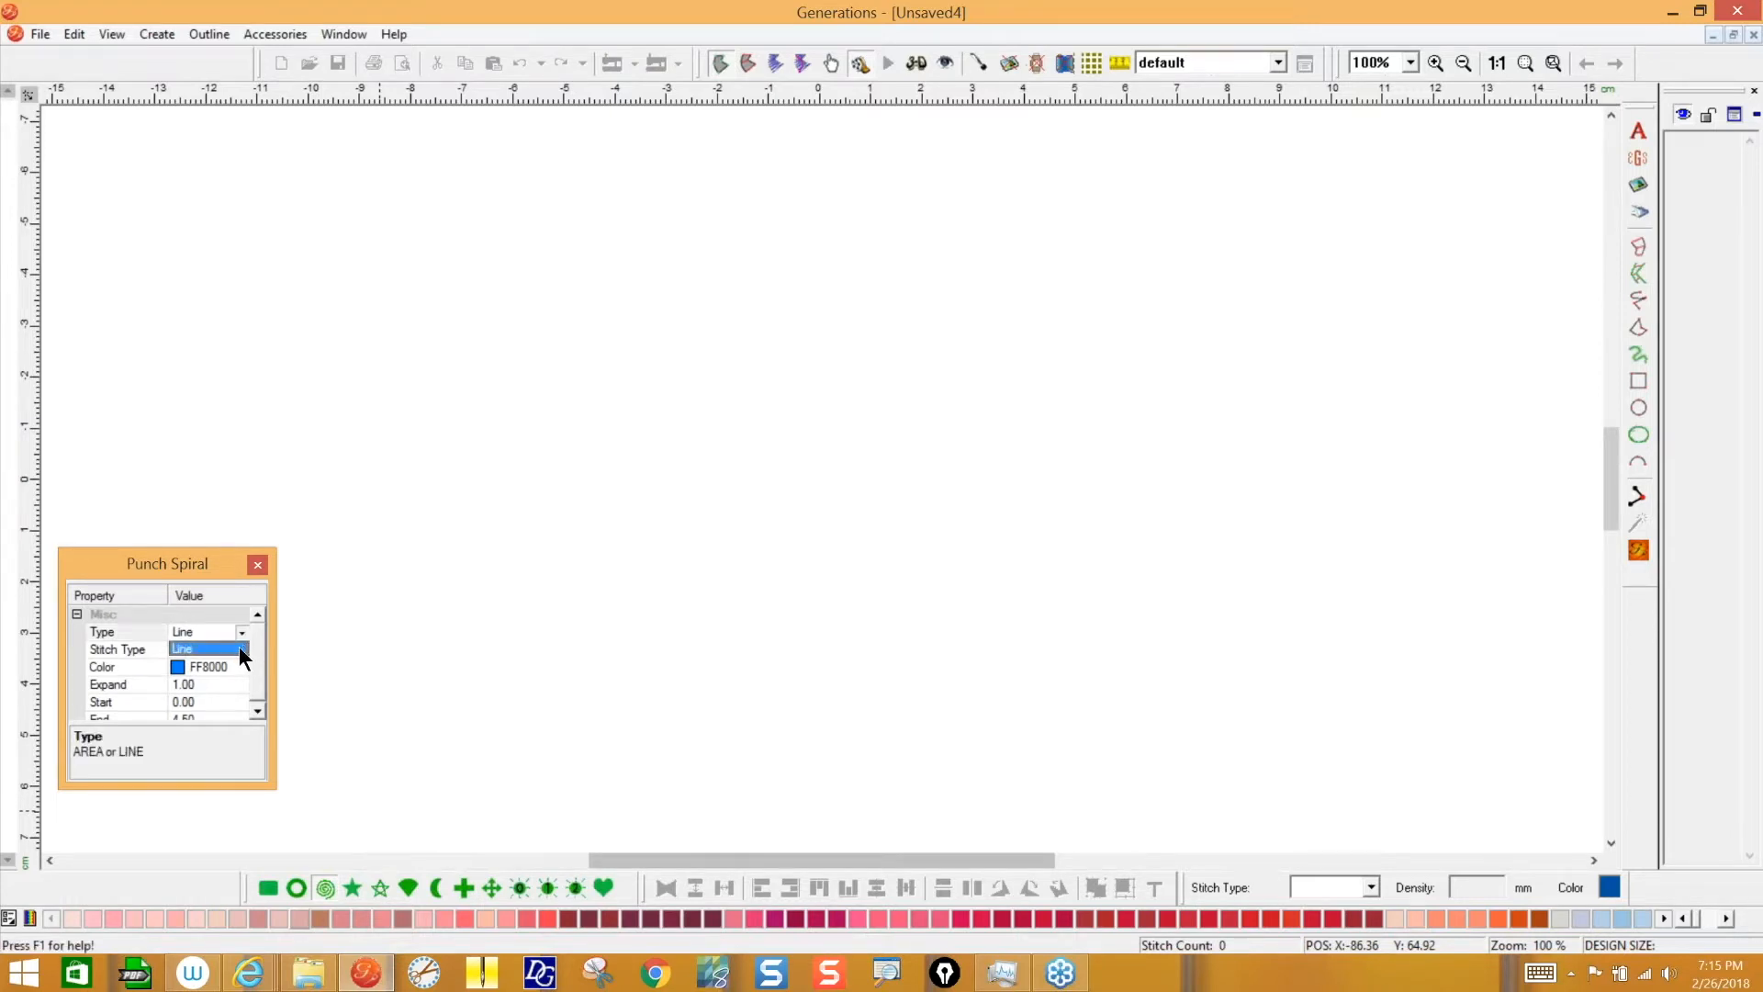
{"action": "left_click", "coordinate": [242, 648]}
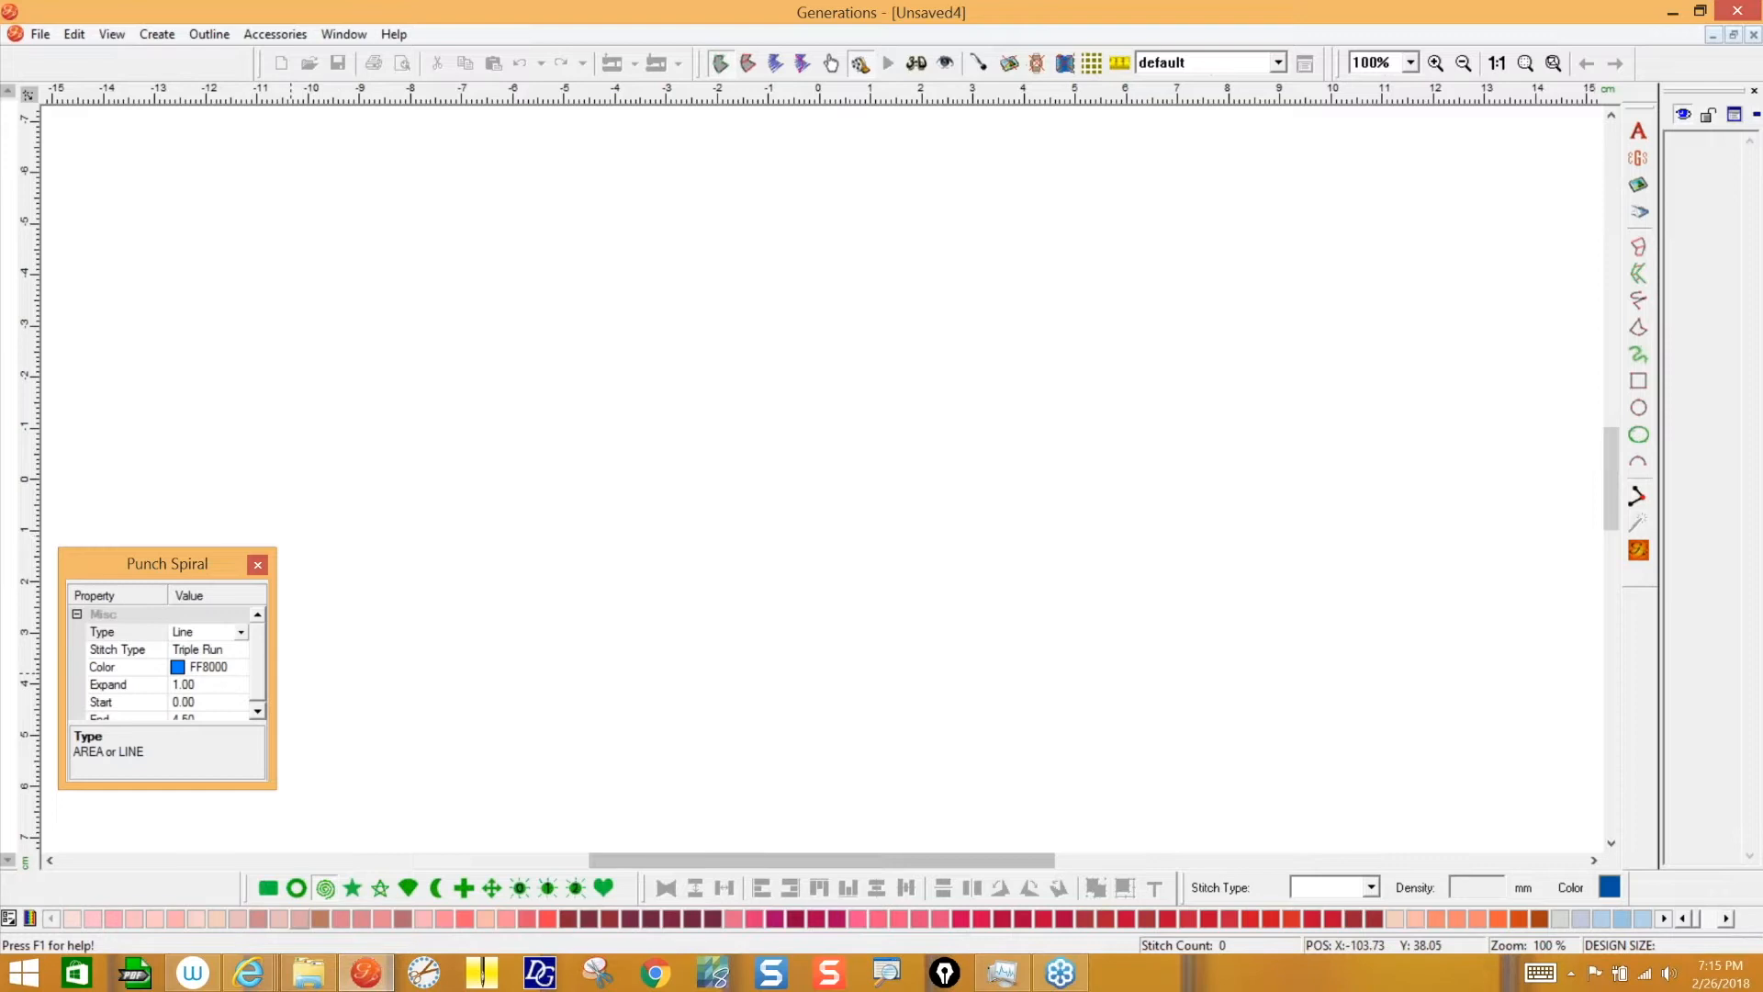
{"action": "left_click", "coordinate": [242, 650]}
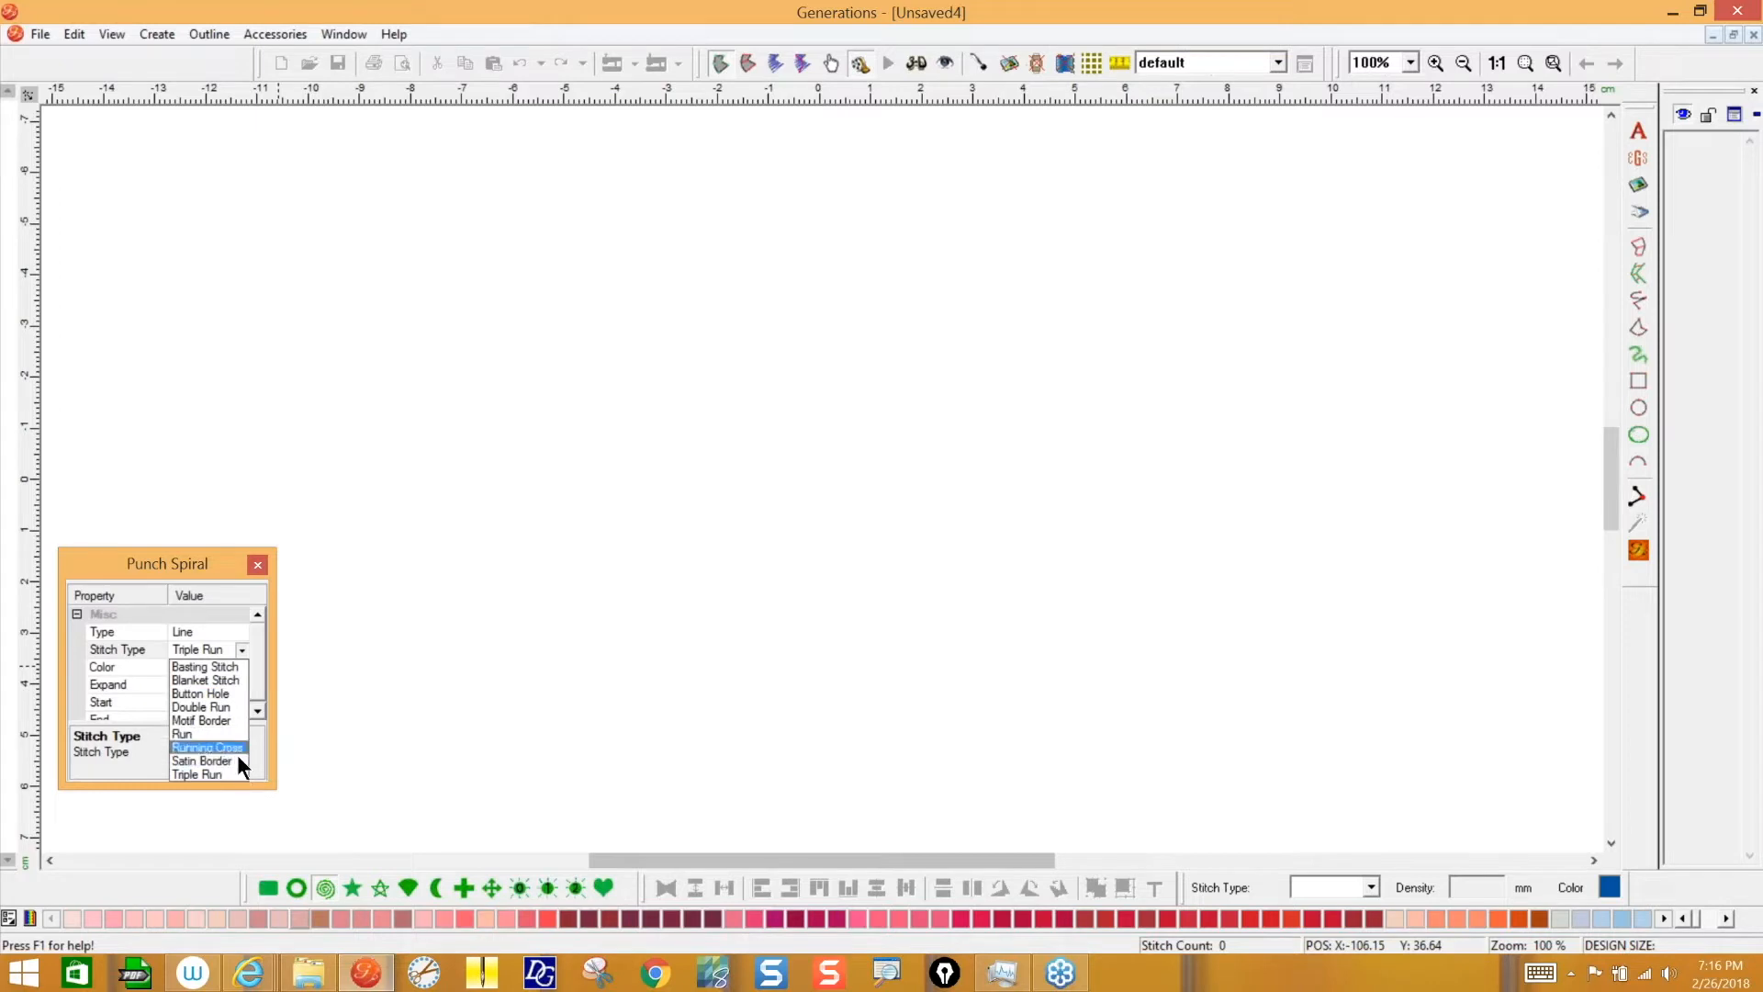
{"action": "left_click", "coordinate": [333, 692]}
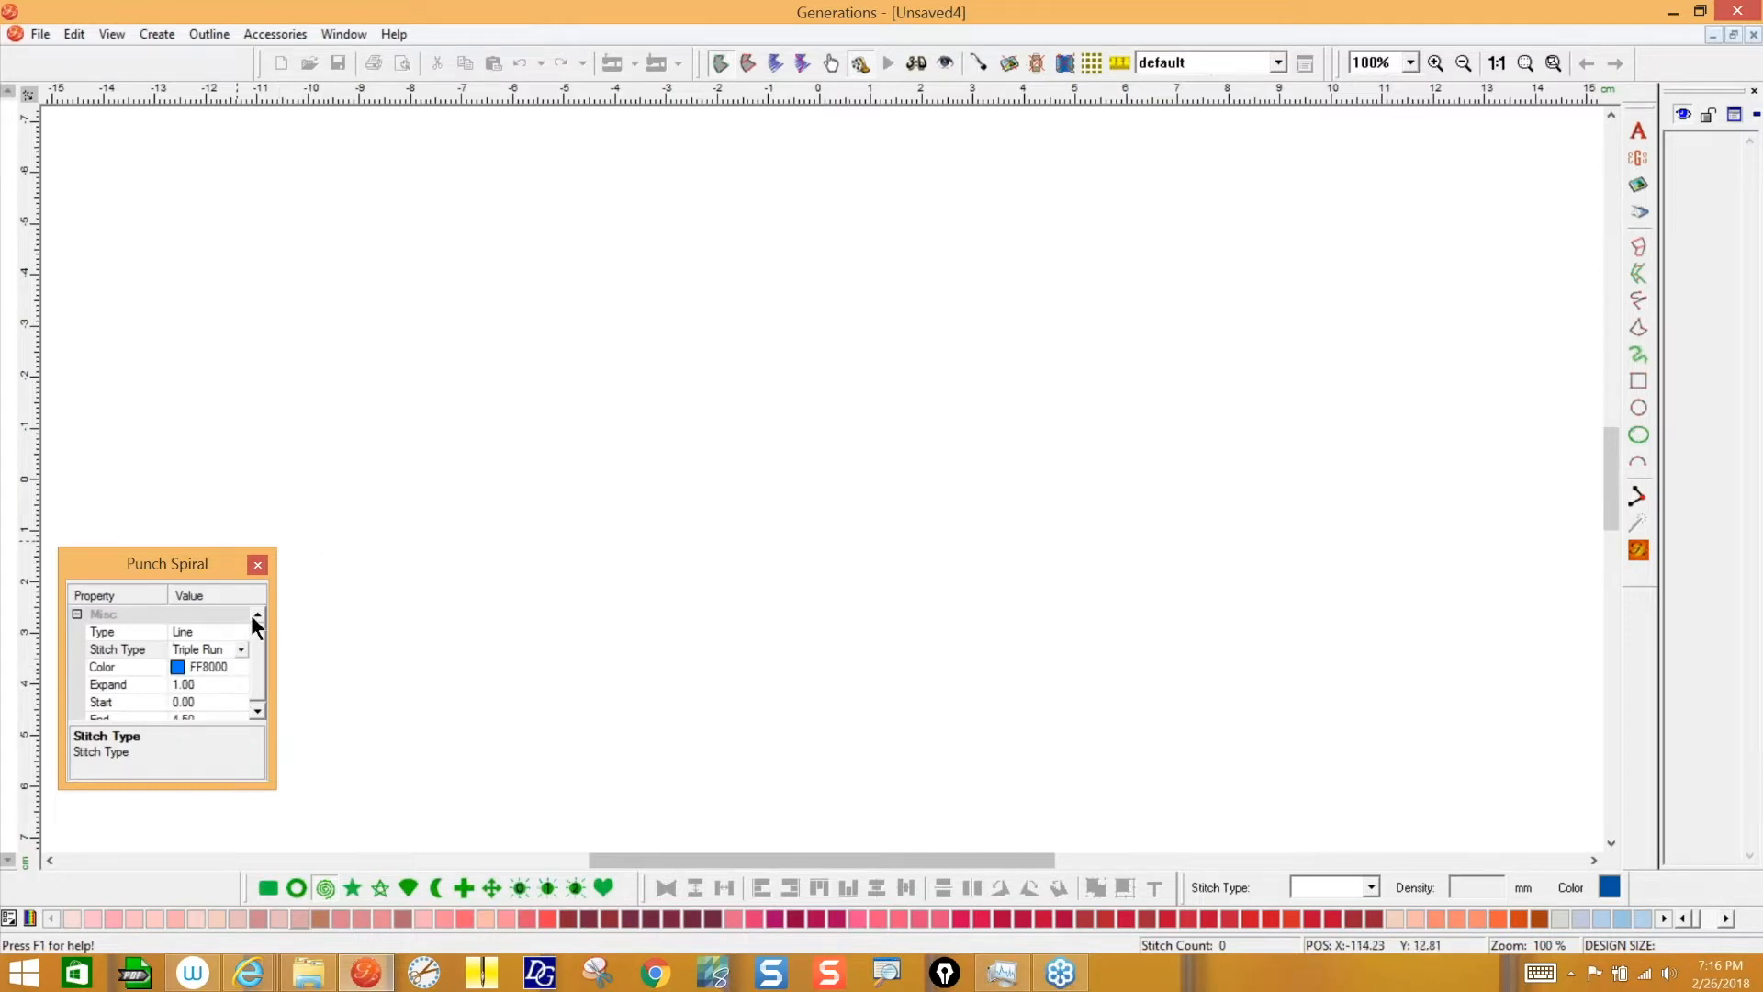
{"action": "left_click", "coordinate": [256, 712]}
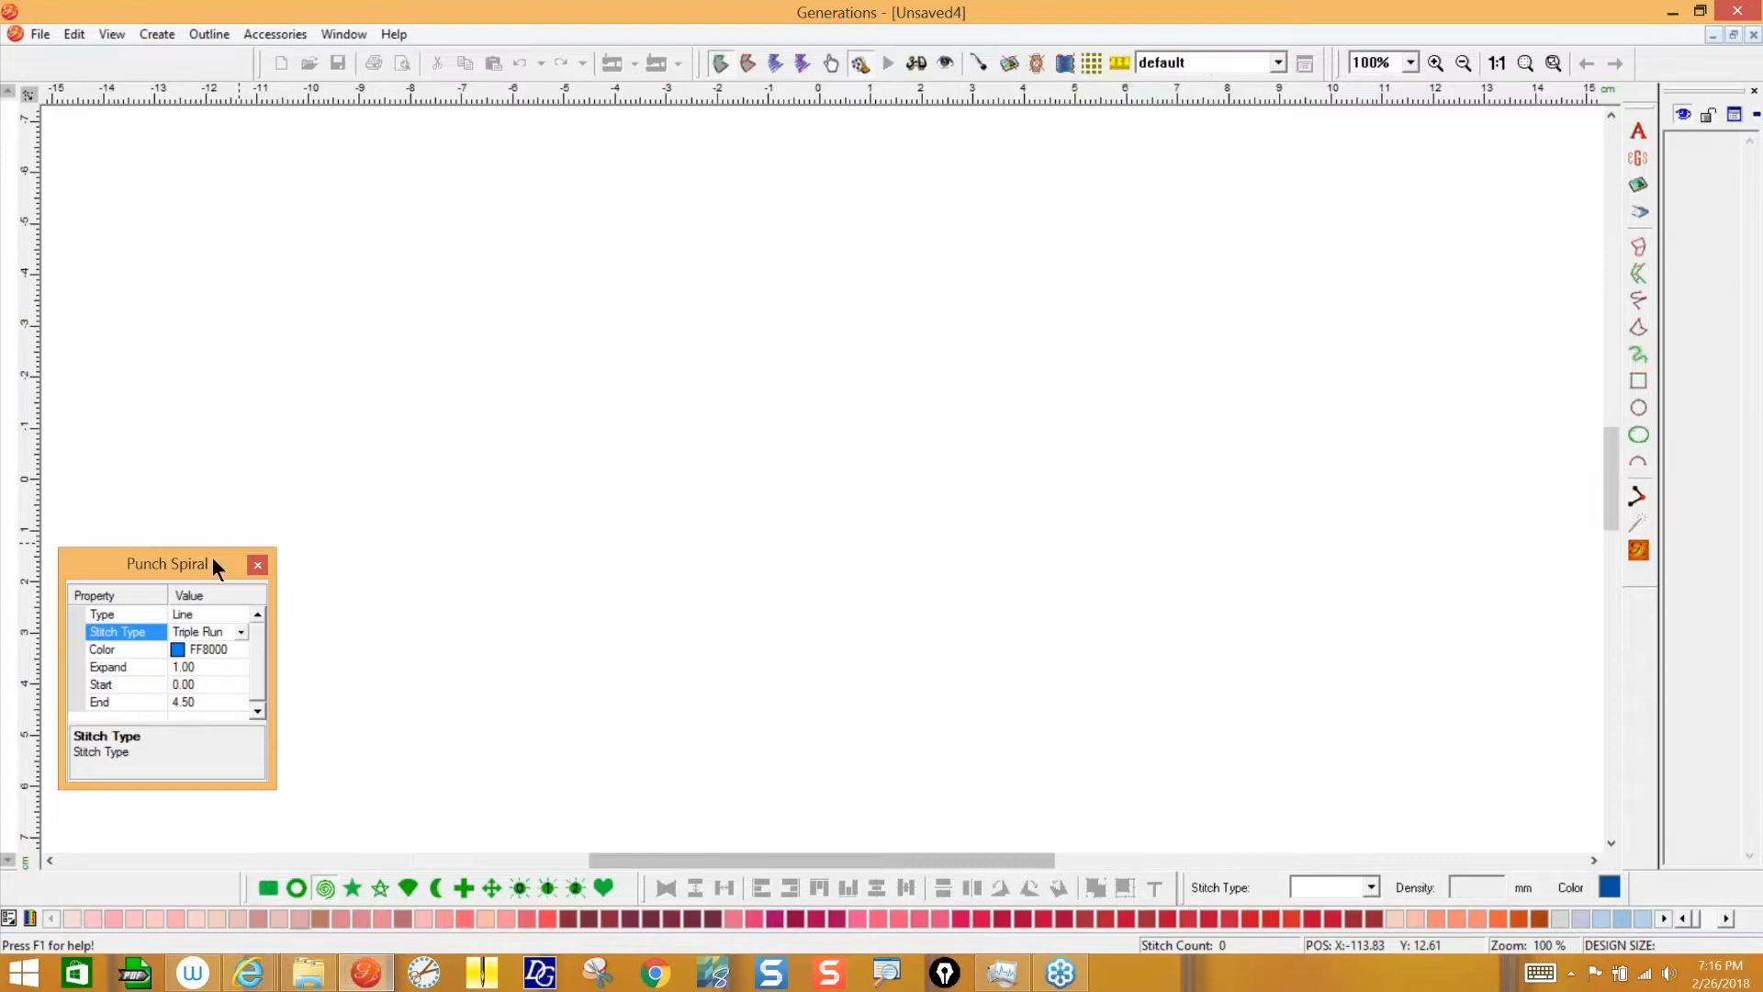
{"action": "left_click", "coordinate": [240, 632]}
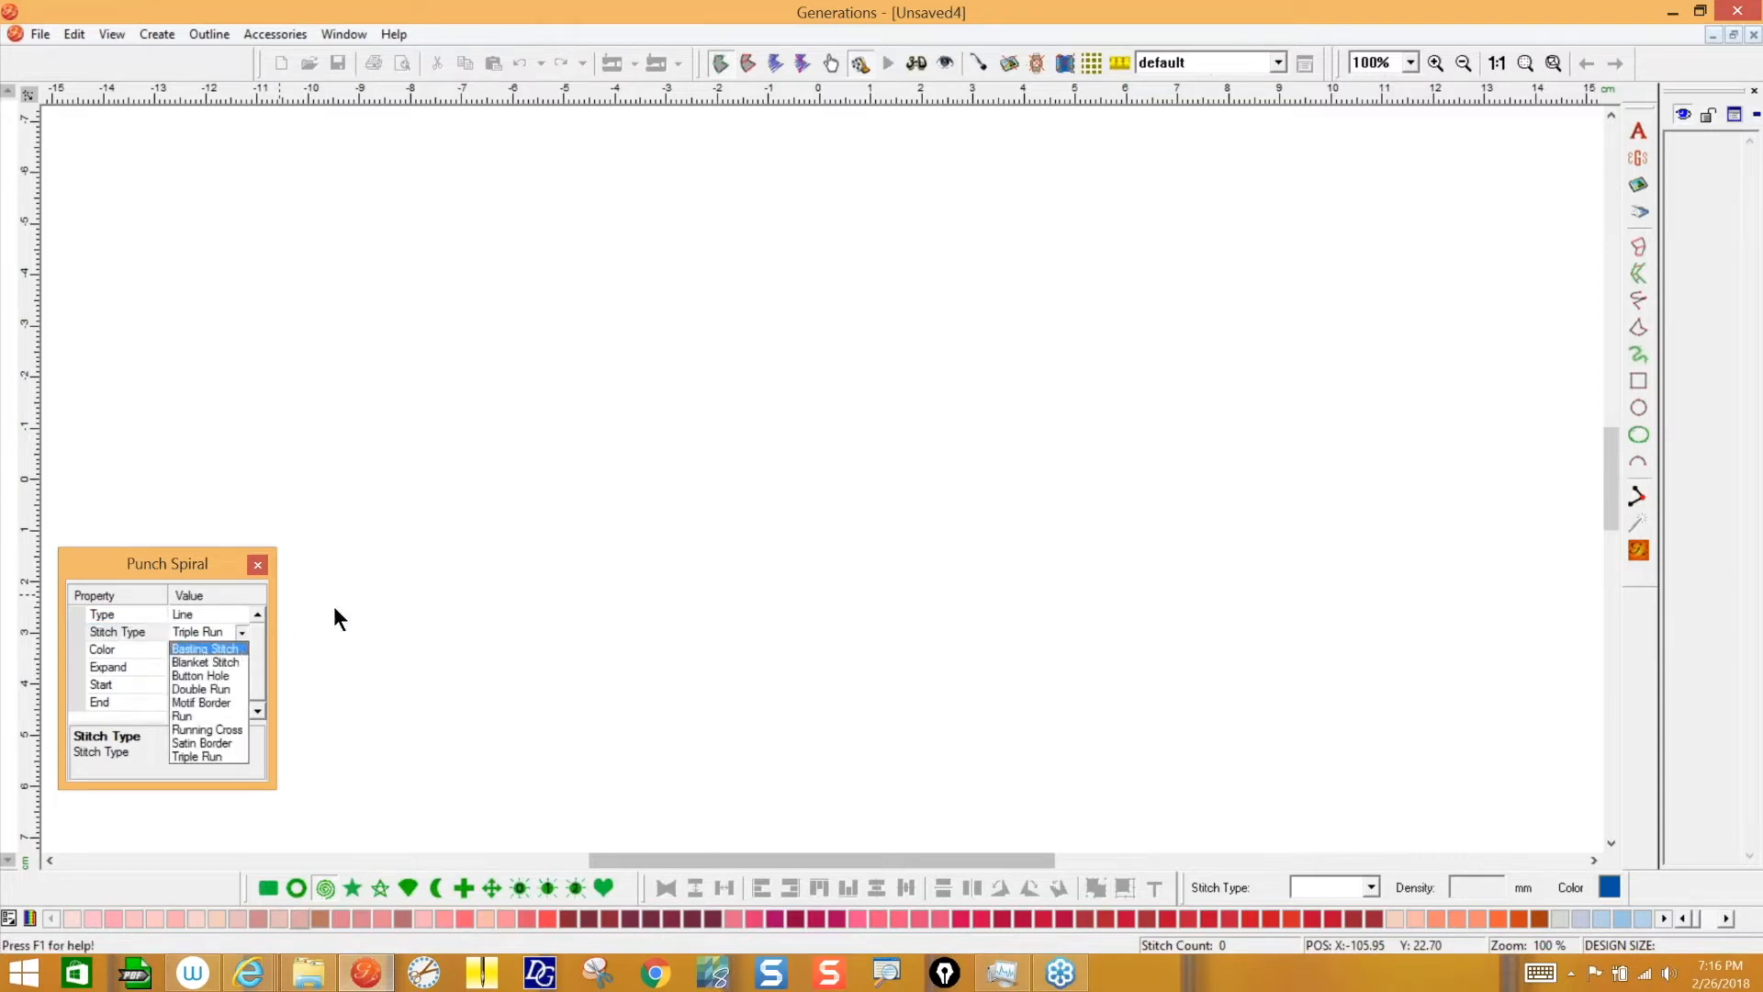
- Draw a Triple Run spiral about 304 by 303 mm, extending its outer end and widening the ring spacing before generating the stitches
{"action": "left_click", "coordinate": [420, 330]}
{"action": "mouse_move", "coordinate": [421, 331]}
{"action": "left_mouse_down"}
{"action": "mouse_move", "coordinate": [757, 579]}
{"action": "mouse_move", "coordinate": [949, 659]}
{"action": "left_mouse_up"}
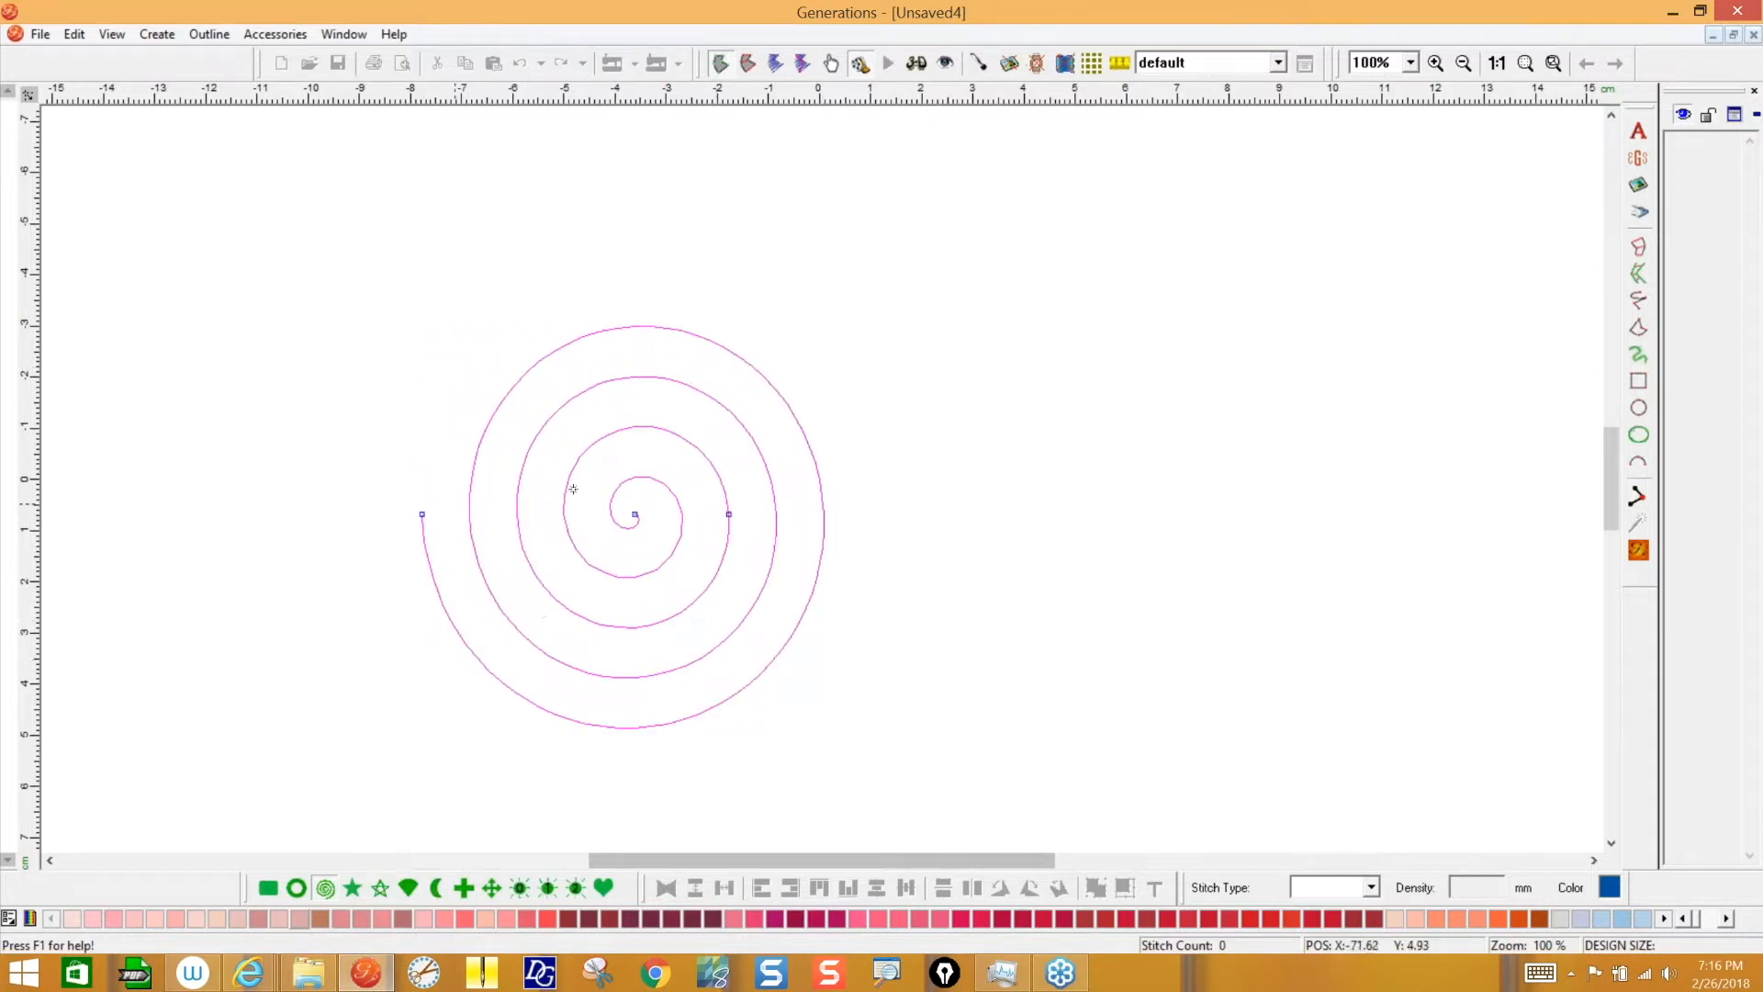
{"action": "mouse_move", "coordinate": [633, 514]}
{"action": "left_mouse_down"}
{"action": "mouse_move", "coordinate": [624, 526]}
{"action": "mouse_move", "coordinate": [621, 491]}
{"action": "mouse_move", "coordinate": [779, 494]}
{"action": "mouse_move", "coordinate": [604, 524]}
{"action": "mouse_move", "coordinate": [638, 521]}
{"action": "left_mouse_up"}
{"action": "left_click_drag", "start_coordinate": [423, 516], "coordinate": [917, 497]}
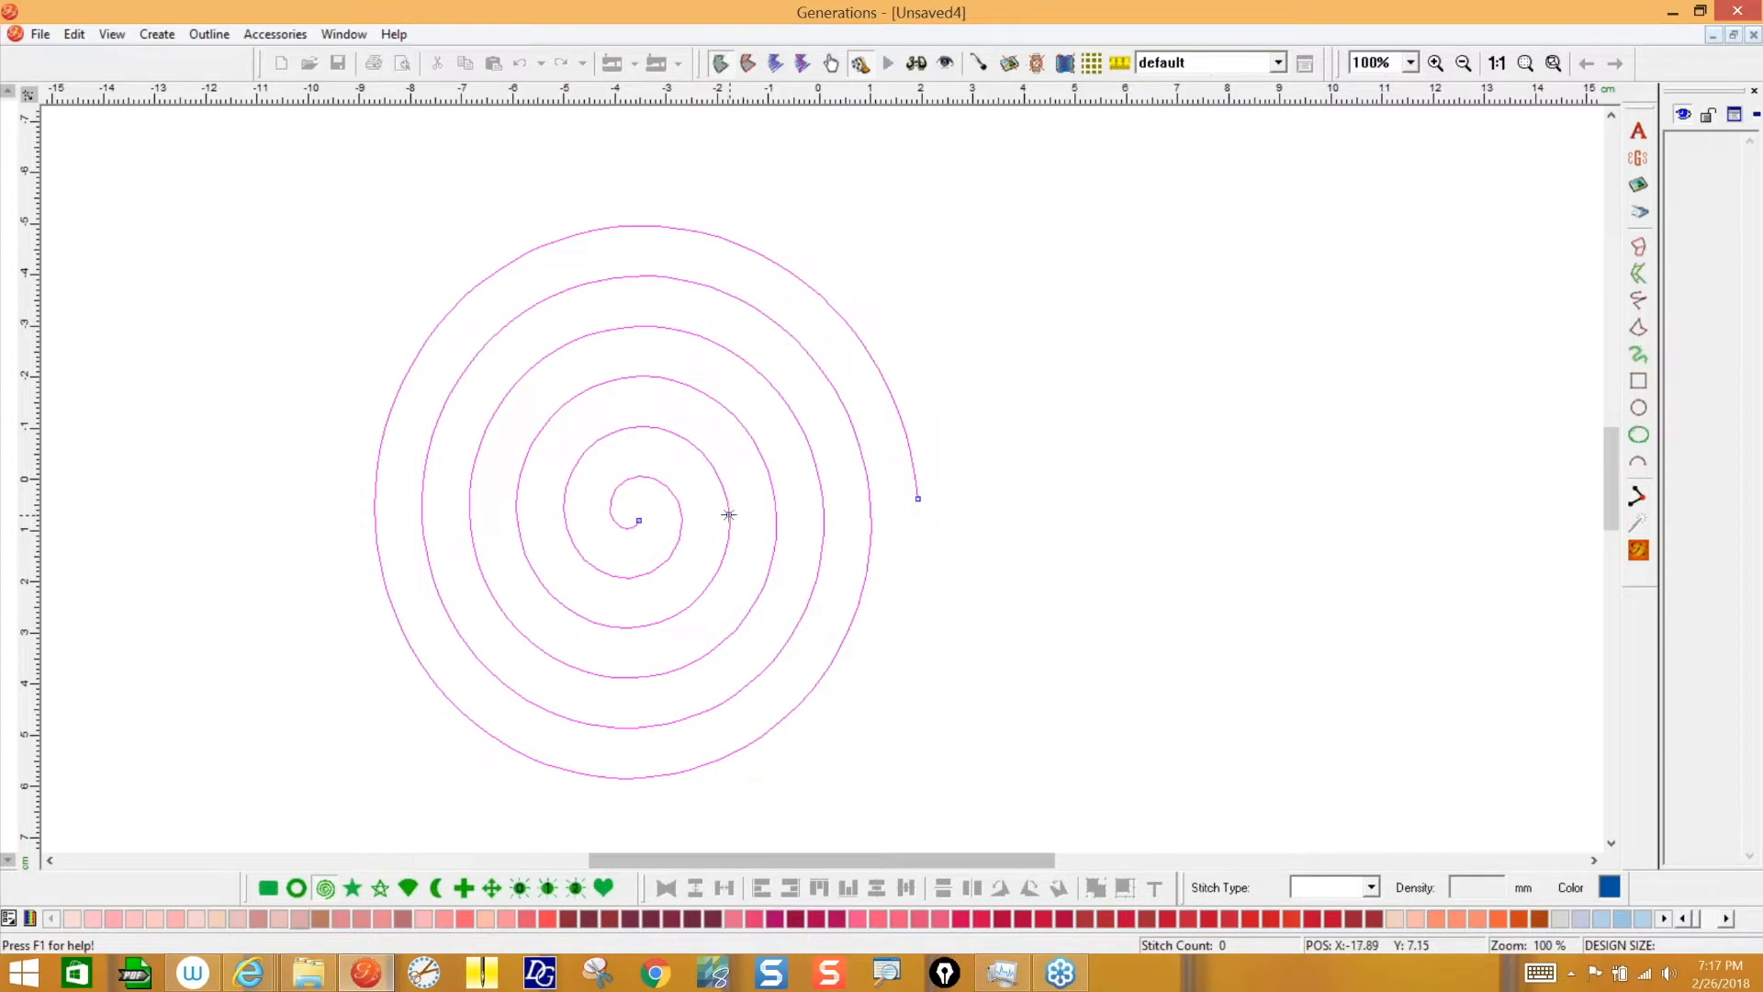
{"action": "left_click_drag", "start_coordinate": [729, 514], "coordinate": [808, 514]}
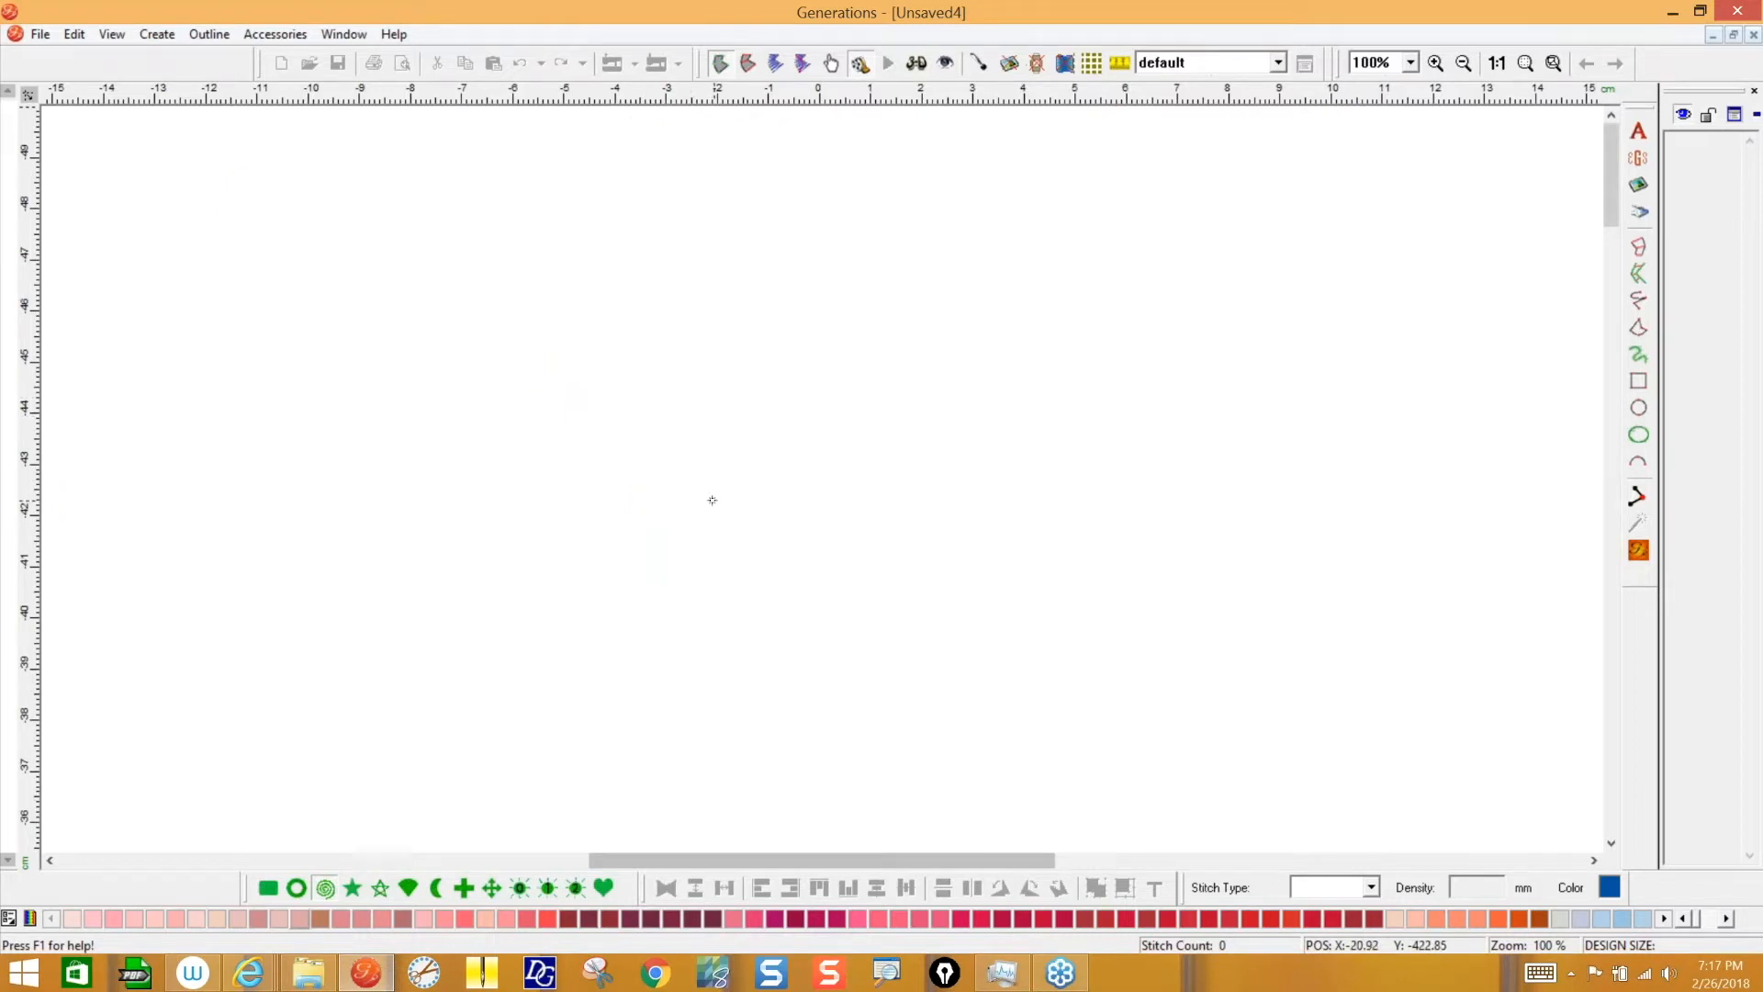
{"action": "right_click", "coordinate": [712, 499]}
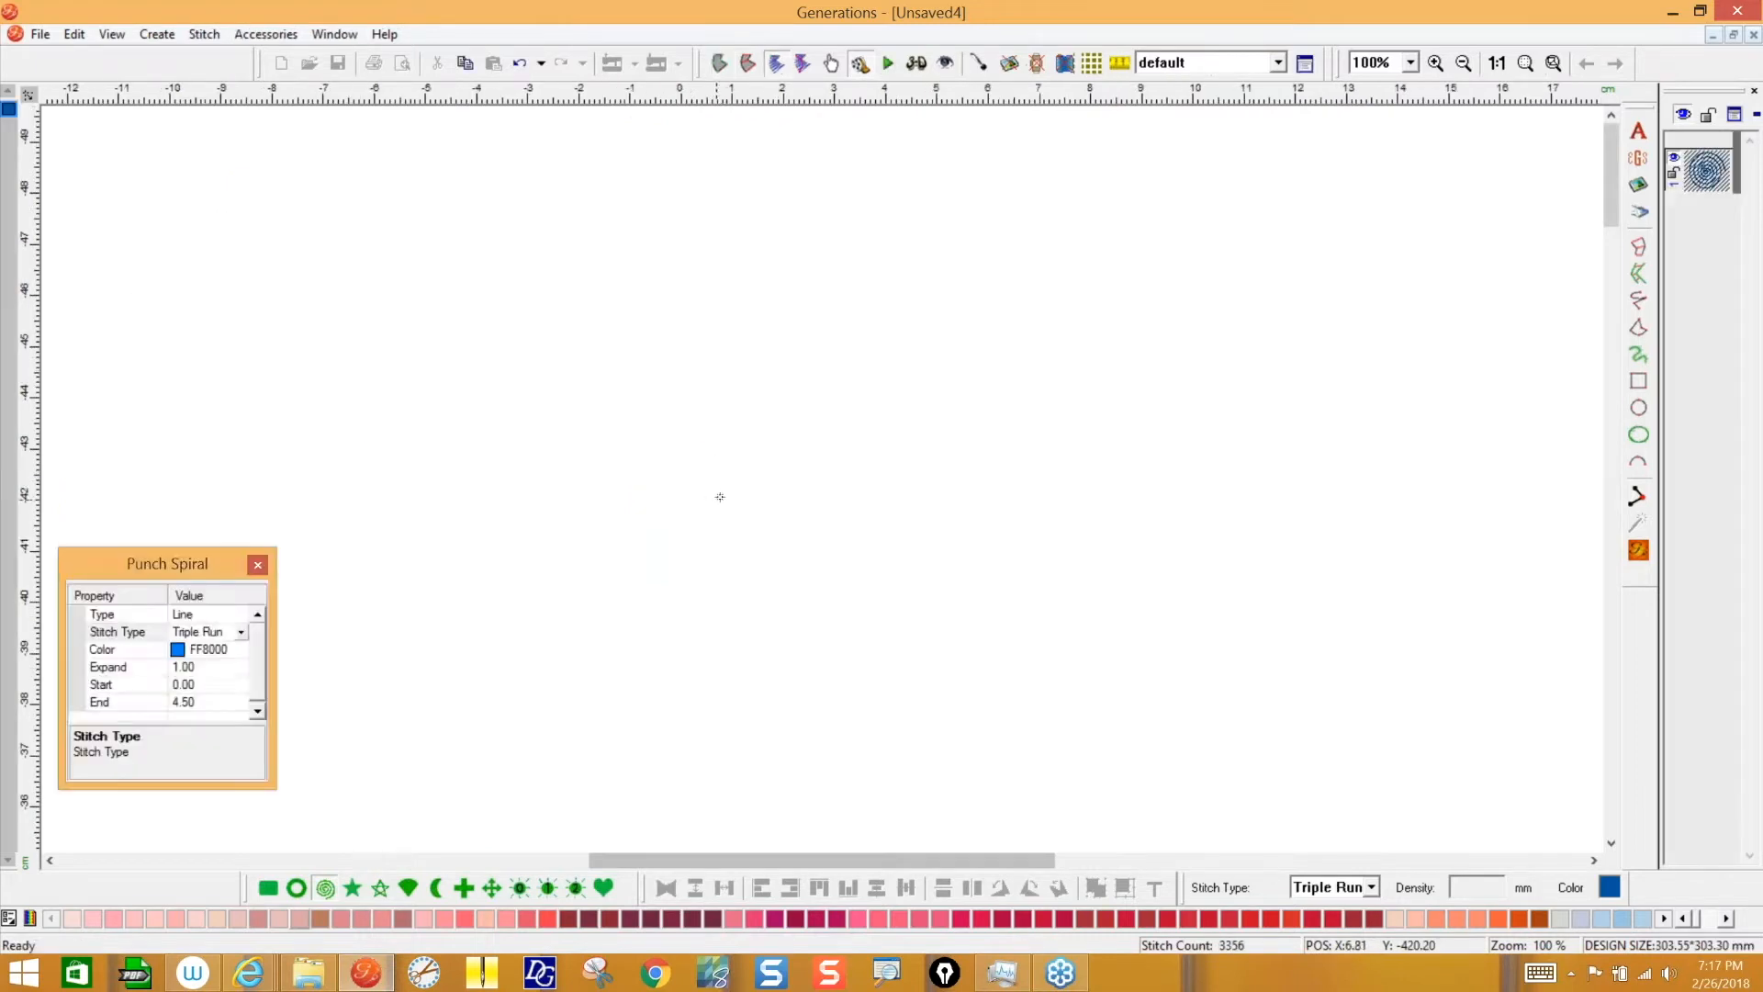
- Fit the whole spiral in view, deselect it and change how its stitches are rendered
{"action": "left_click", "coordinate": [1527, 57]}
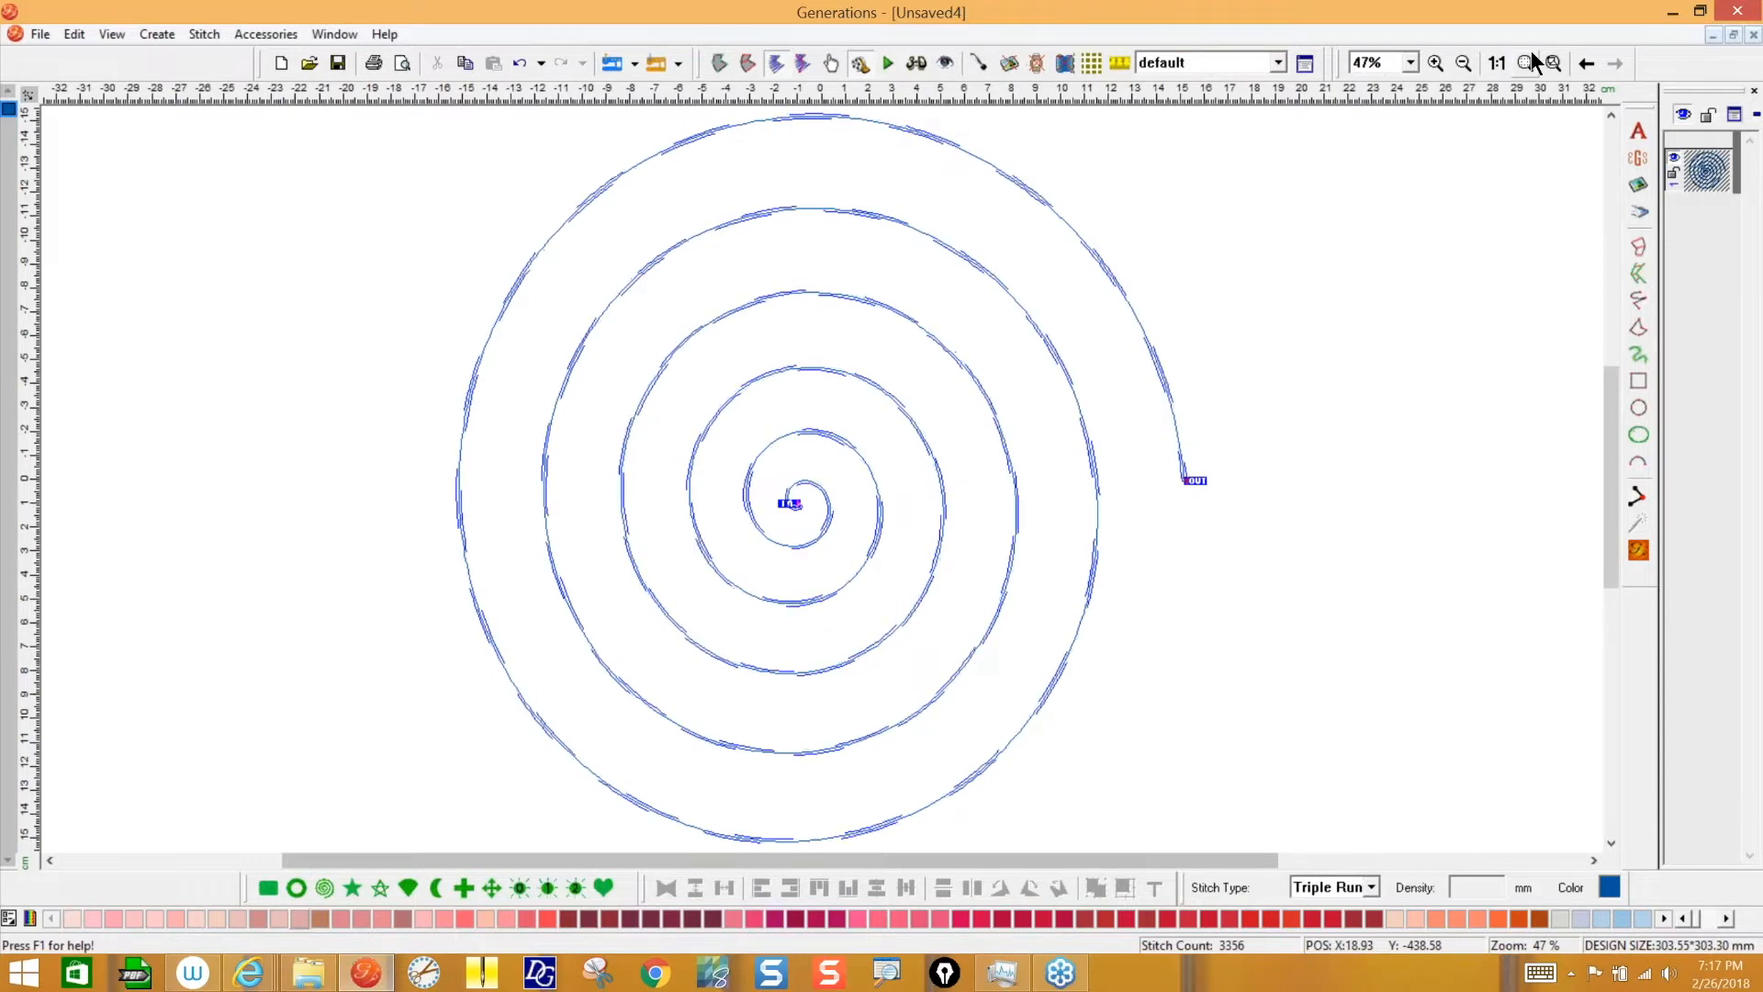
{"action": "left_click", "coordinate": [1373, 300]}
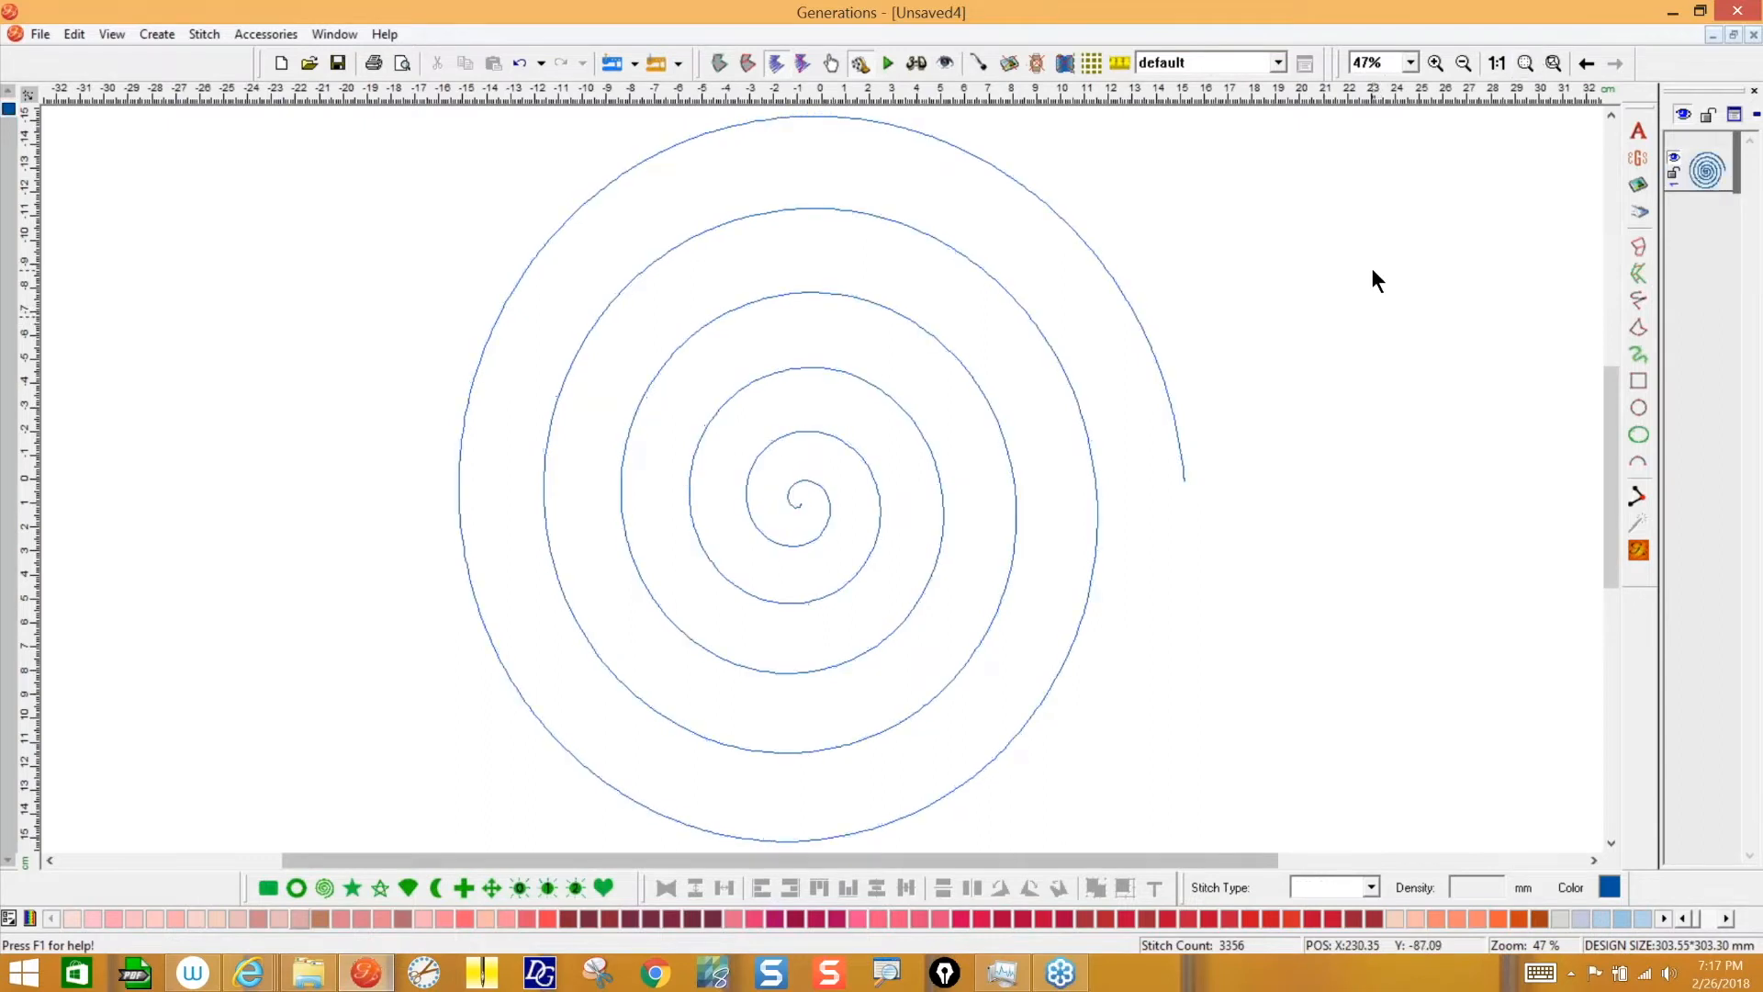
{"action": "left_click", "coordinate": [922, 60]}
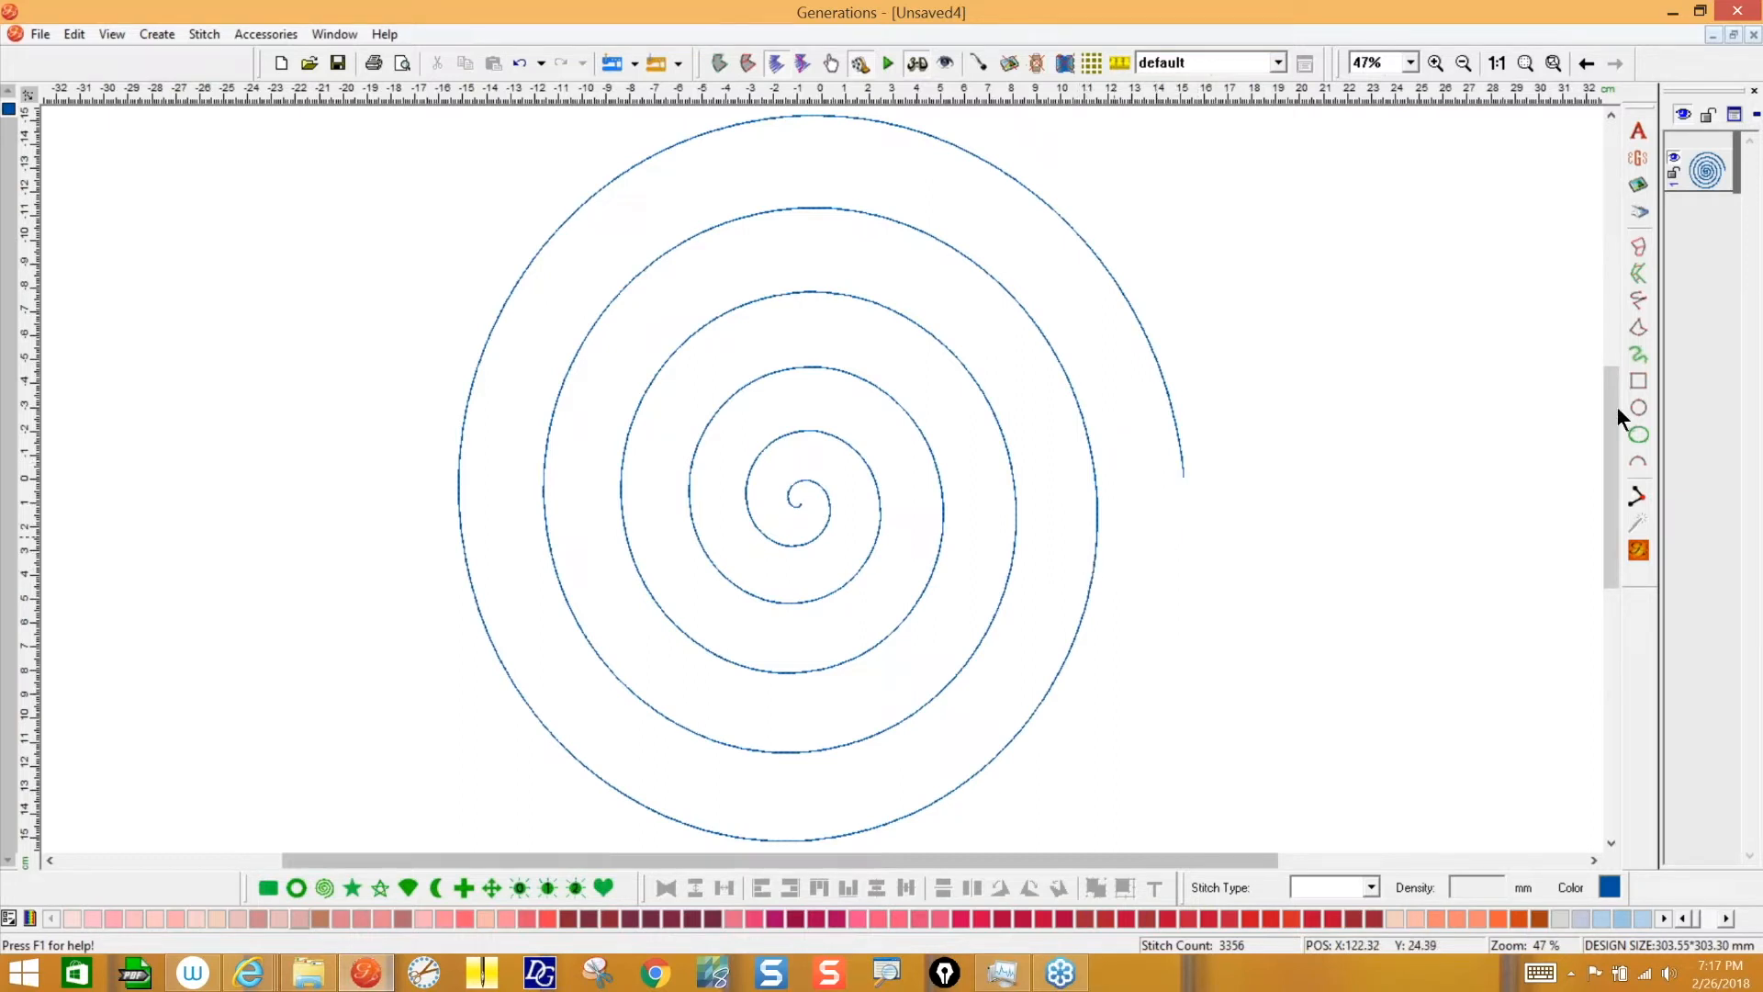
- Draw a Complex Fill circle about 70 by 69 mm to the right of the spiral
{"action": "left_click", "coordinate": [1637, 383]}
{"action": "left_click", "coordinate": [1639, 409]}
{"action": "left_click_drag", "start_coordinate": [1357, 378], "coordinate": [1520, 633]}
{"action": "left_click_drag", "start_coordinate": [1521, 542], "coordinate": [1521, 542]}
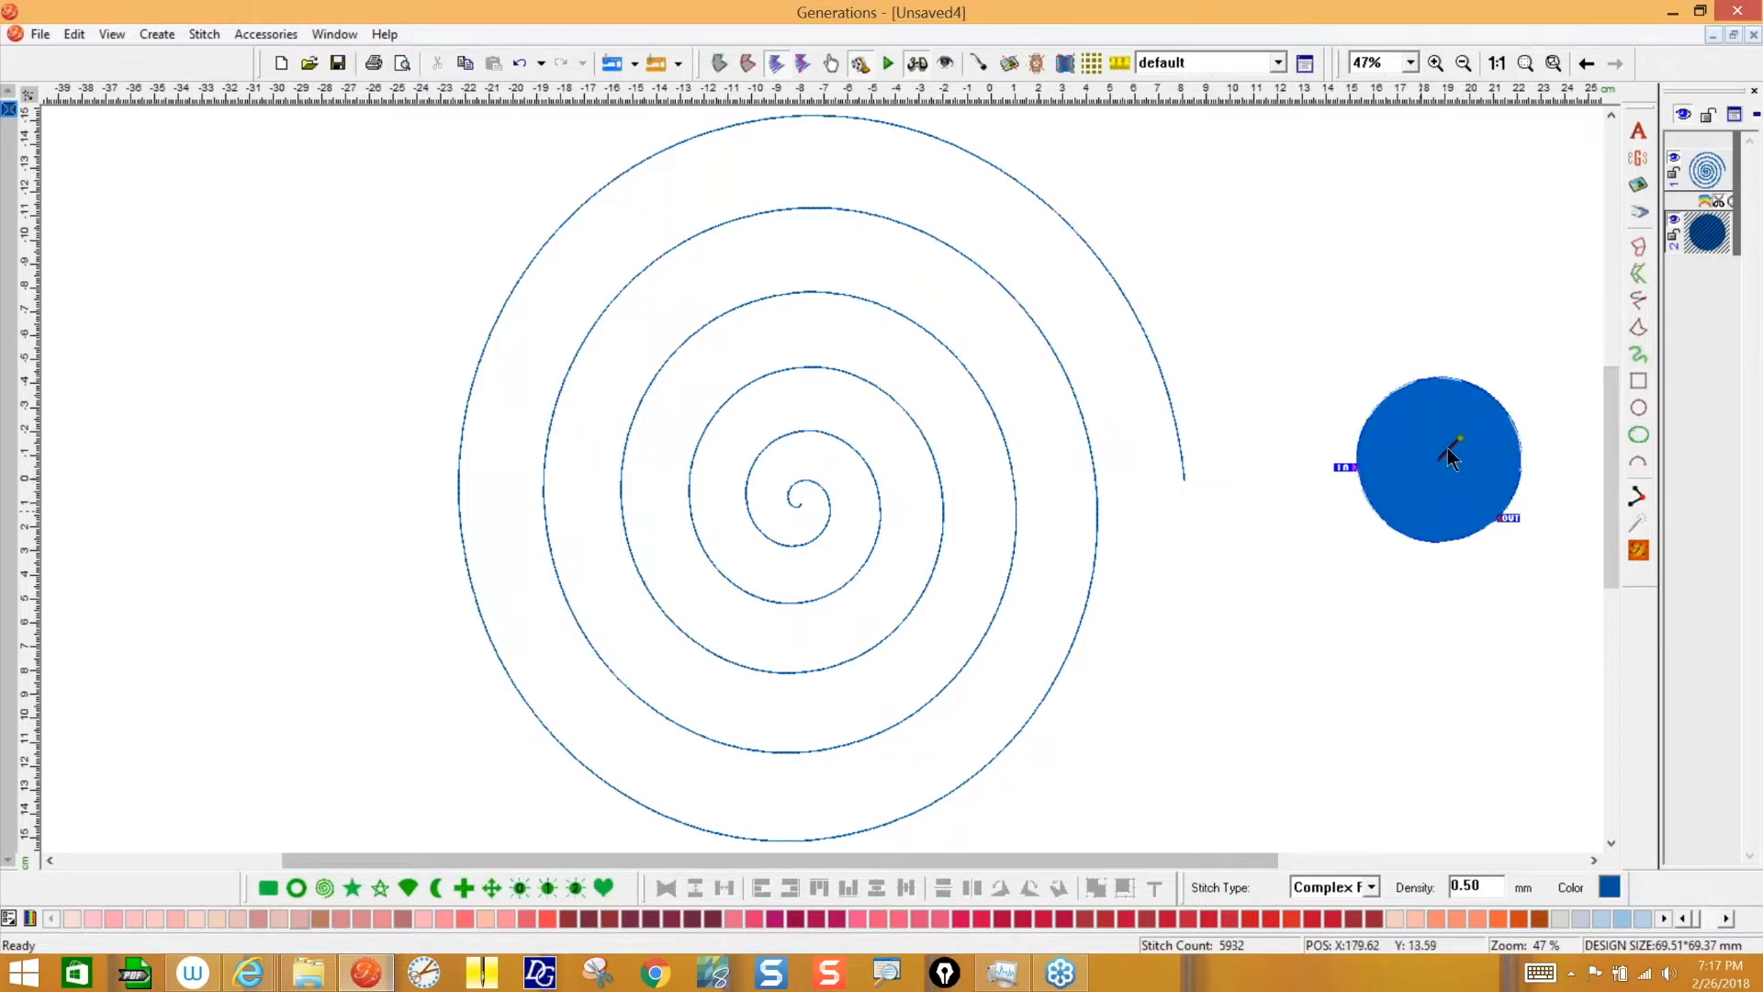
- Change the circle's stitch type to Spiral and open up its density, trying 3 mm and finally 6 mm
{"action": "left_click", "coordinate": [1369, 884]}
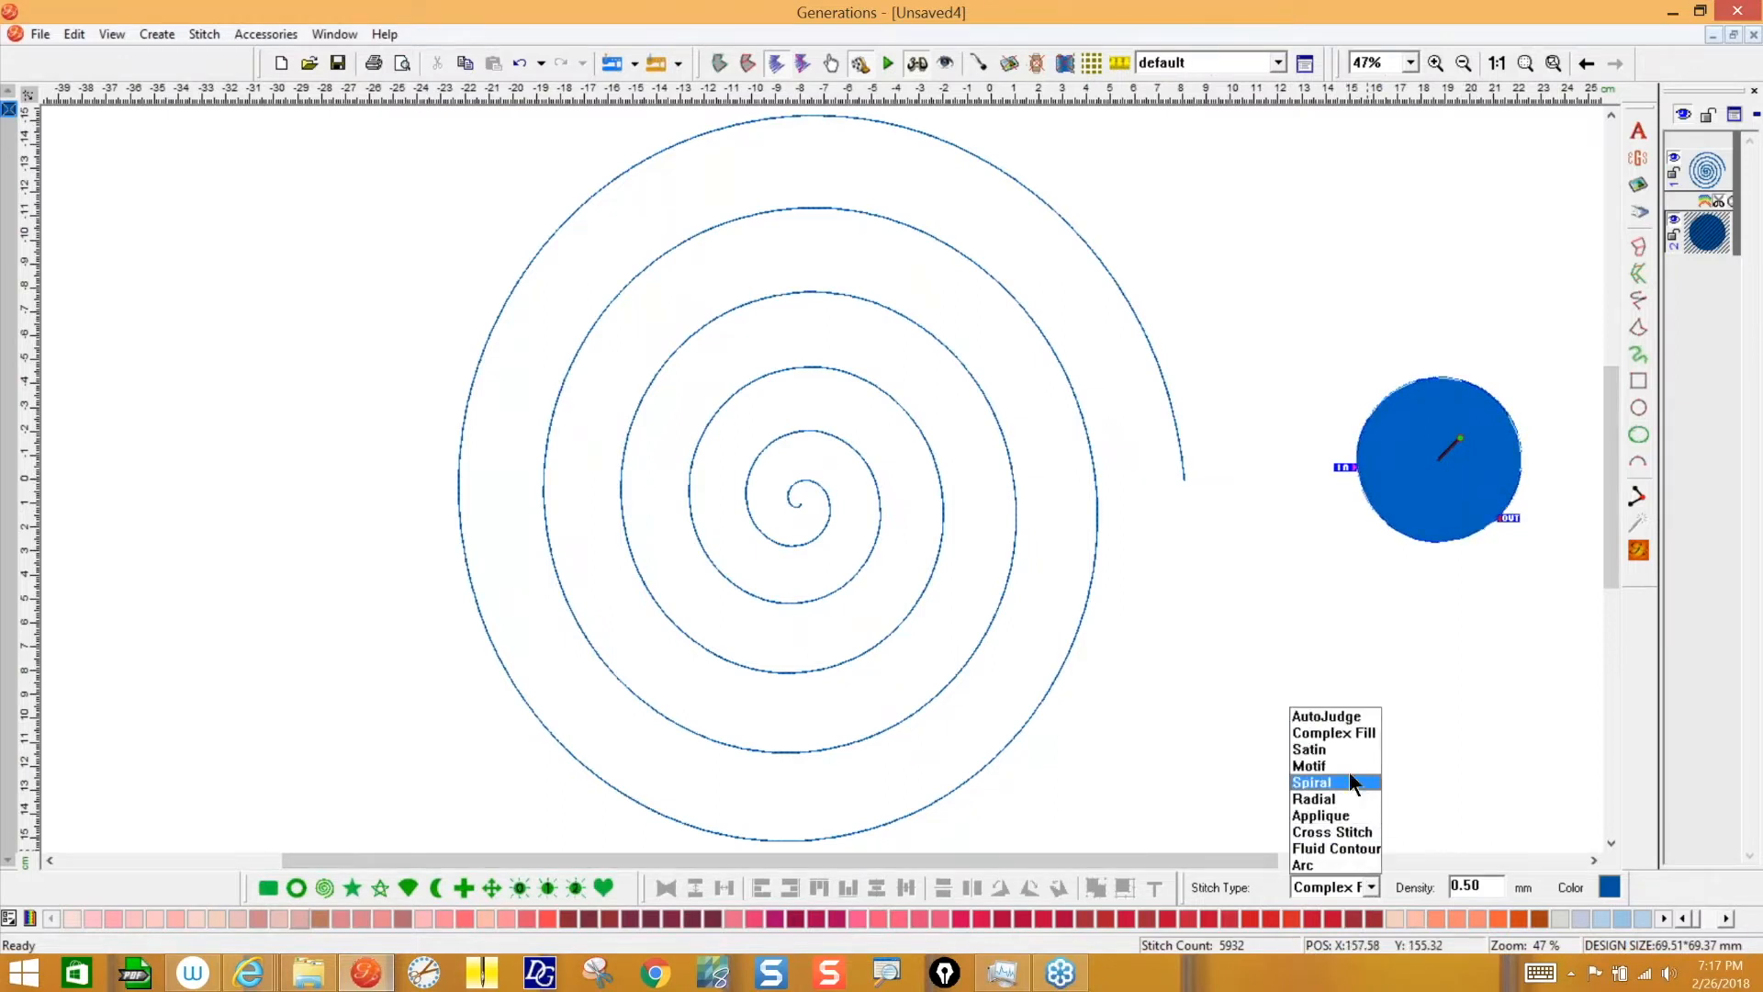
{"action": "left_click", "coordinate": [1348, 771]}
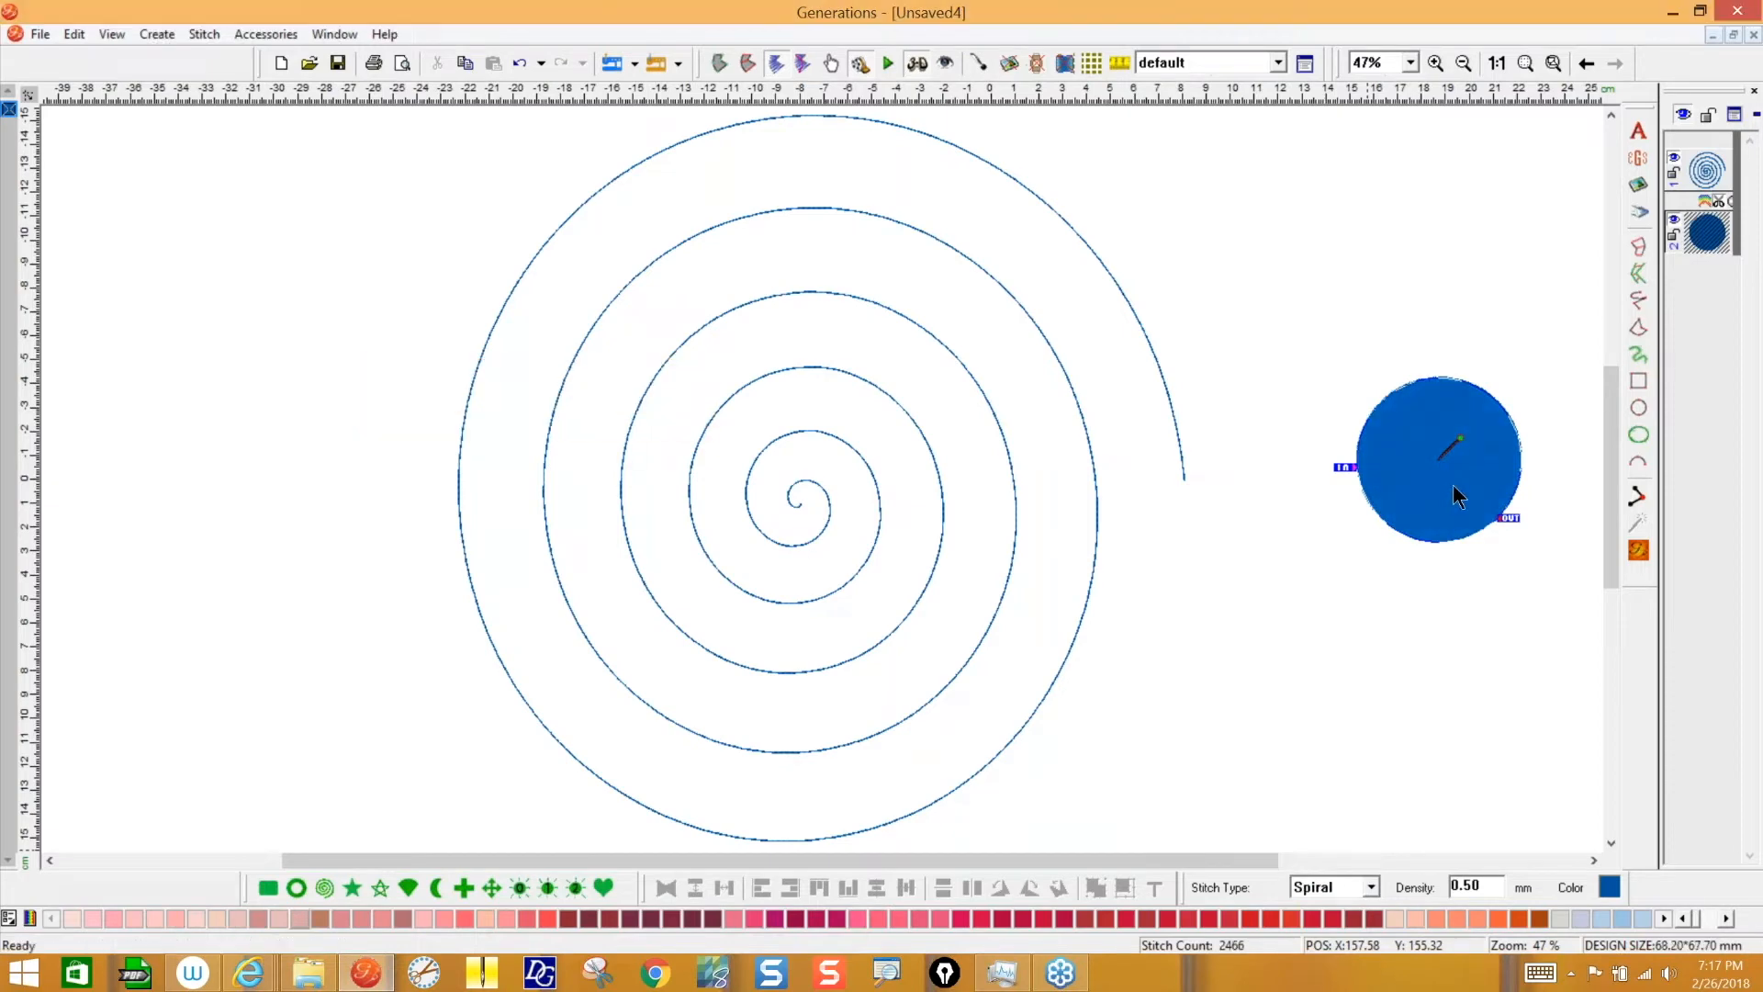
{"action": "left_click_drag", "start_coordinate": [1484, 886], "coordinate": [1436, 869]}
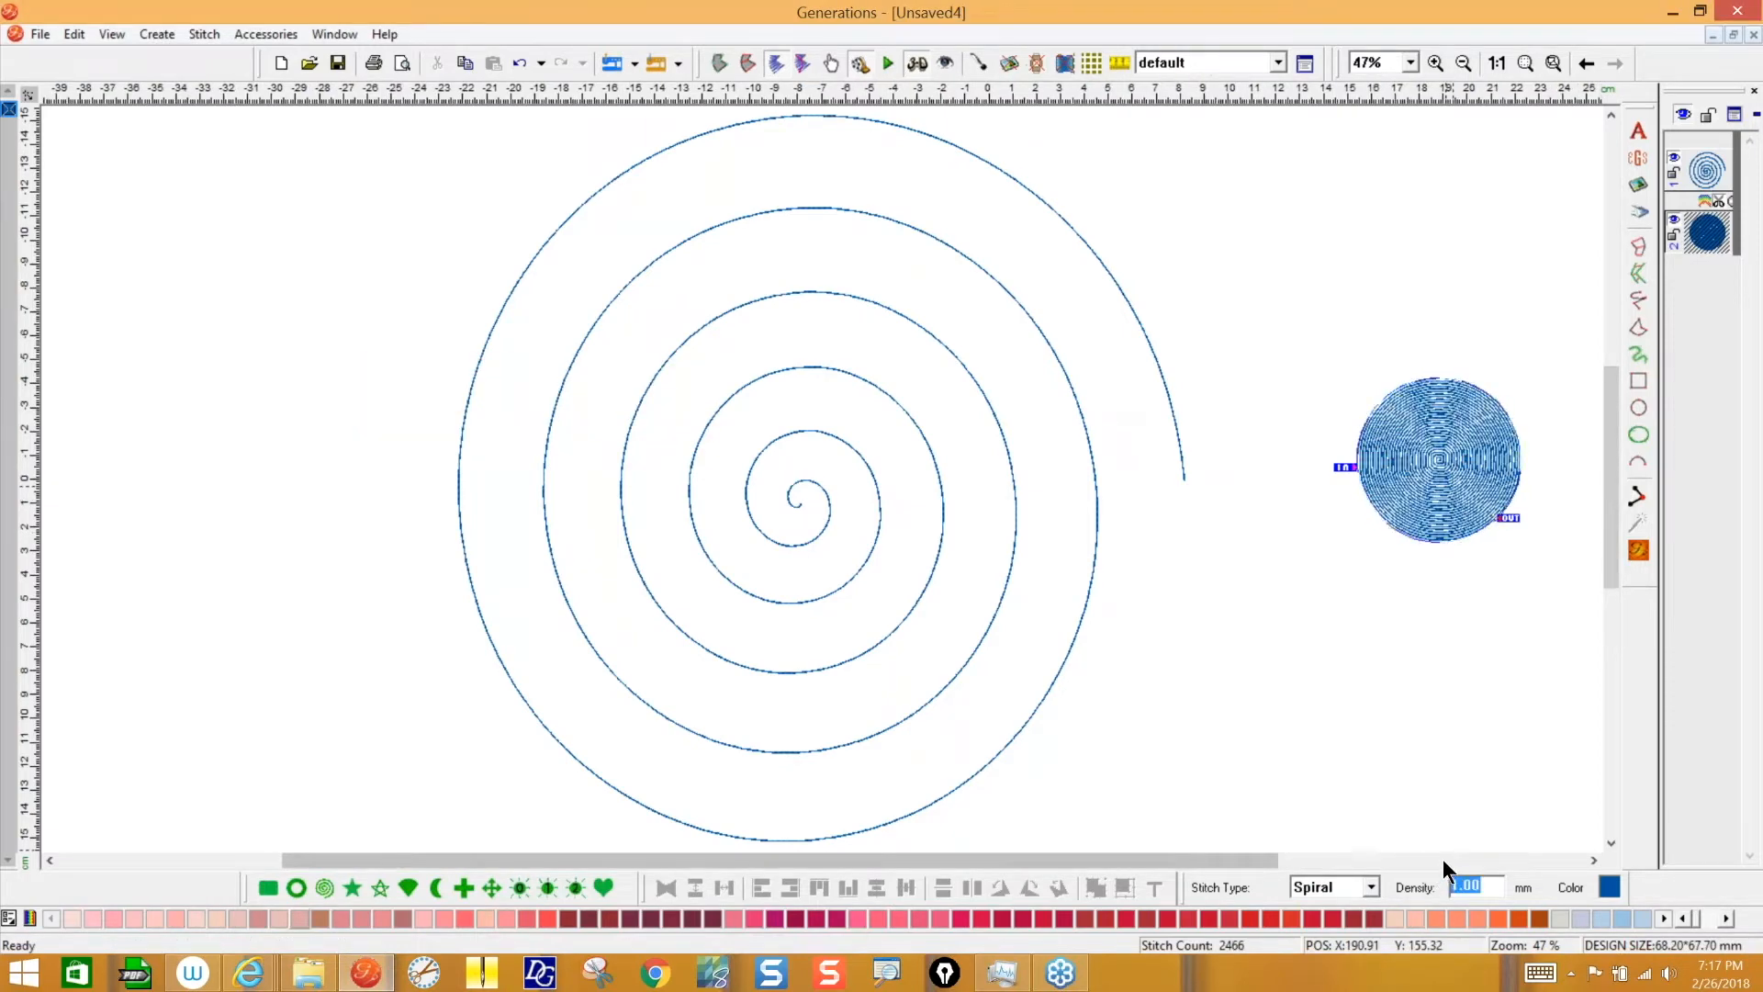
{"action": "type", "text": "3"}
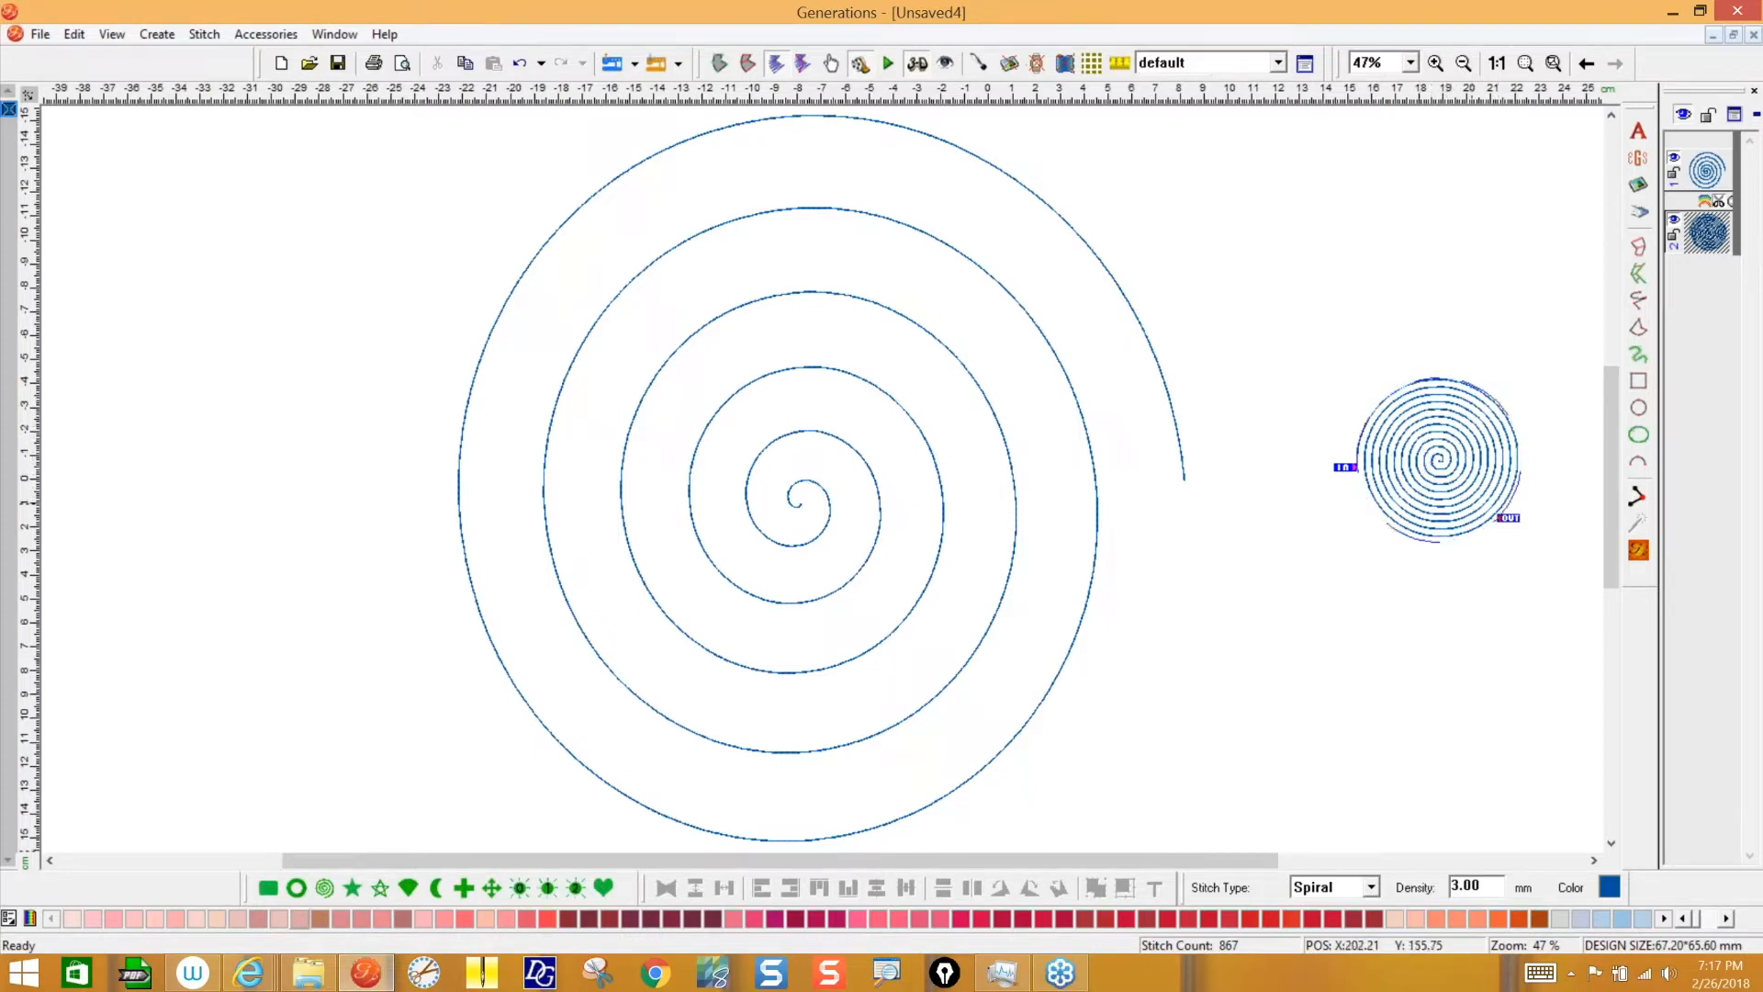
{"action": "left_click_drag", "start_coordinate": [1483, 886], "coordinate": [1426, 885]}
{"action": "type", "text": "6"}
{"action": "key", "text": "Return"}
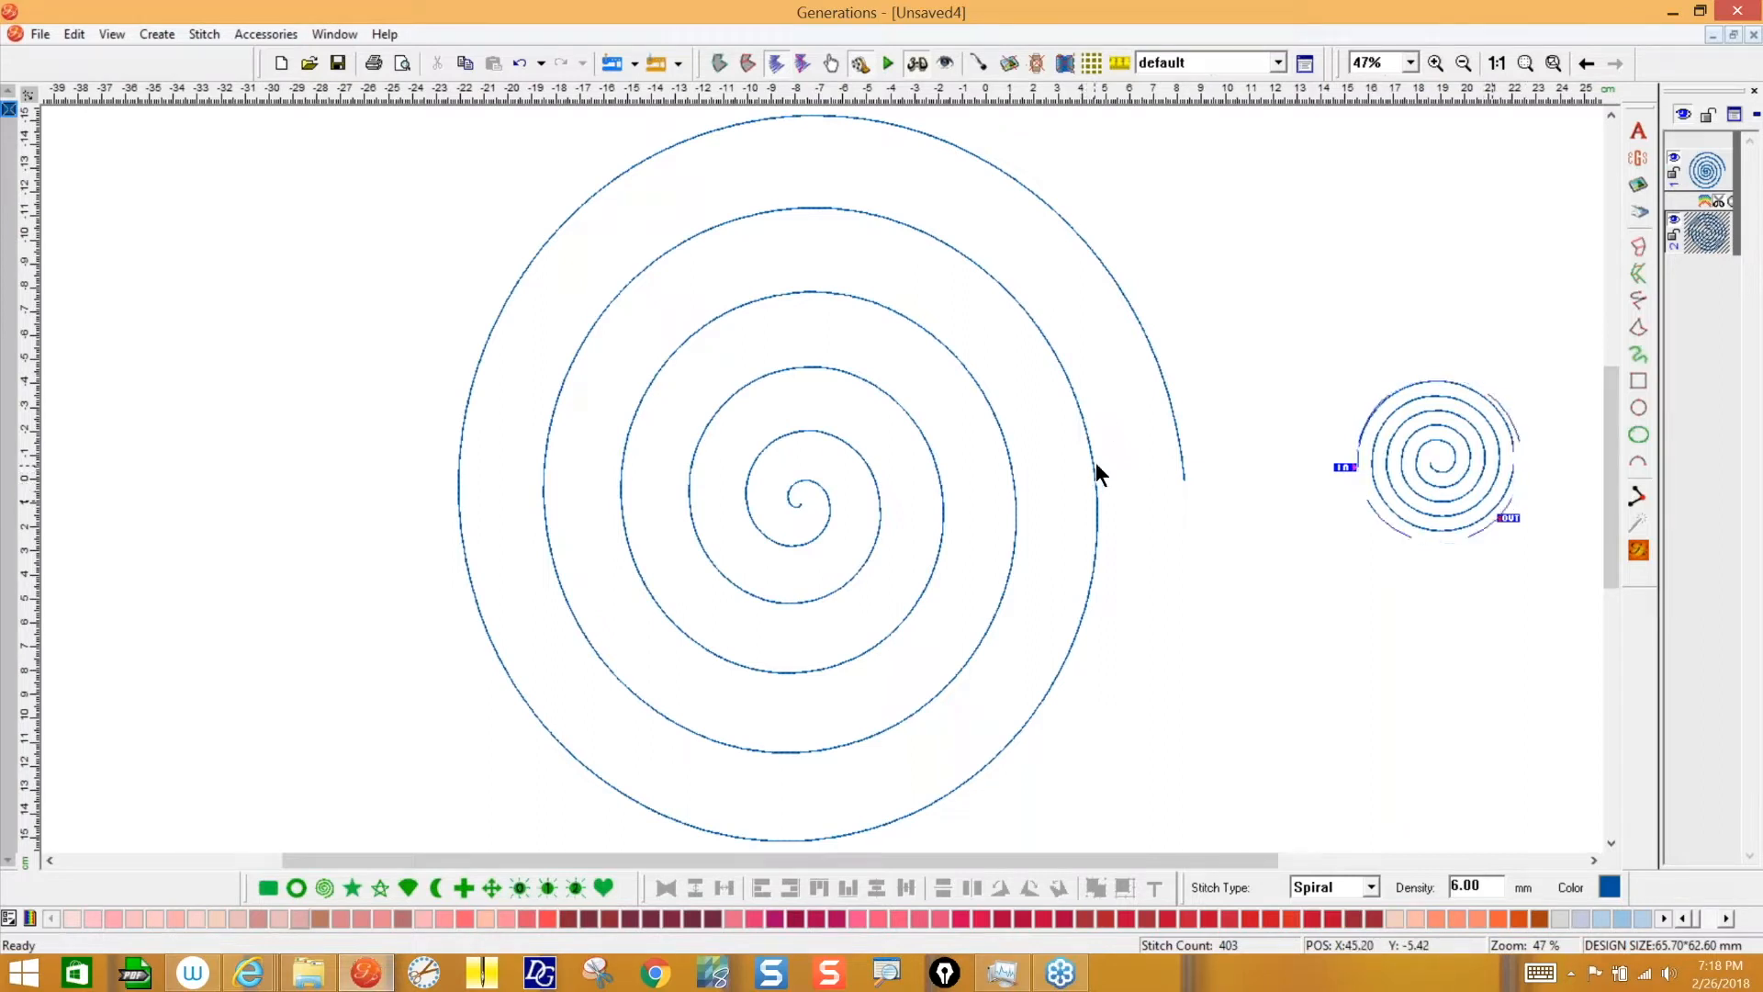
- Delete the spiral-filled circle and the large Triple Run spiral to clear the design
{"action": "left_click", "coordinate": [1463, 492]}
{"action": "key", "text": "Delete"}
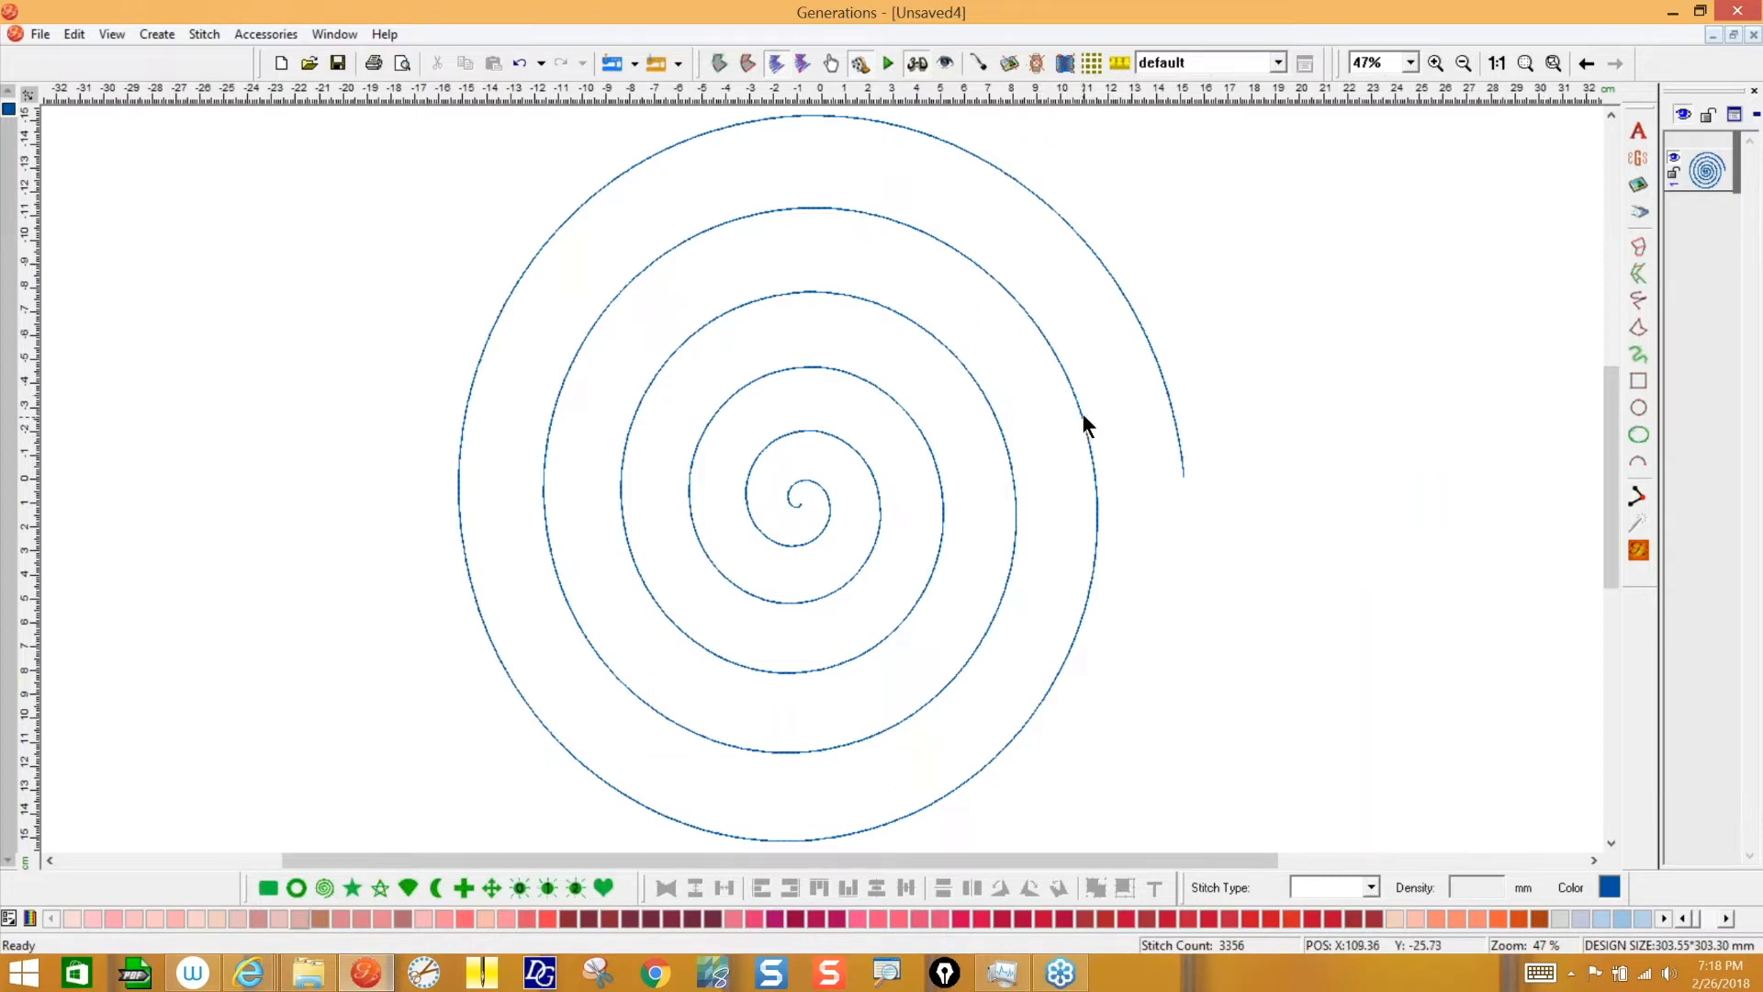
{"action": "left_click", "coordinate": [1097, 500]}
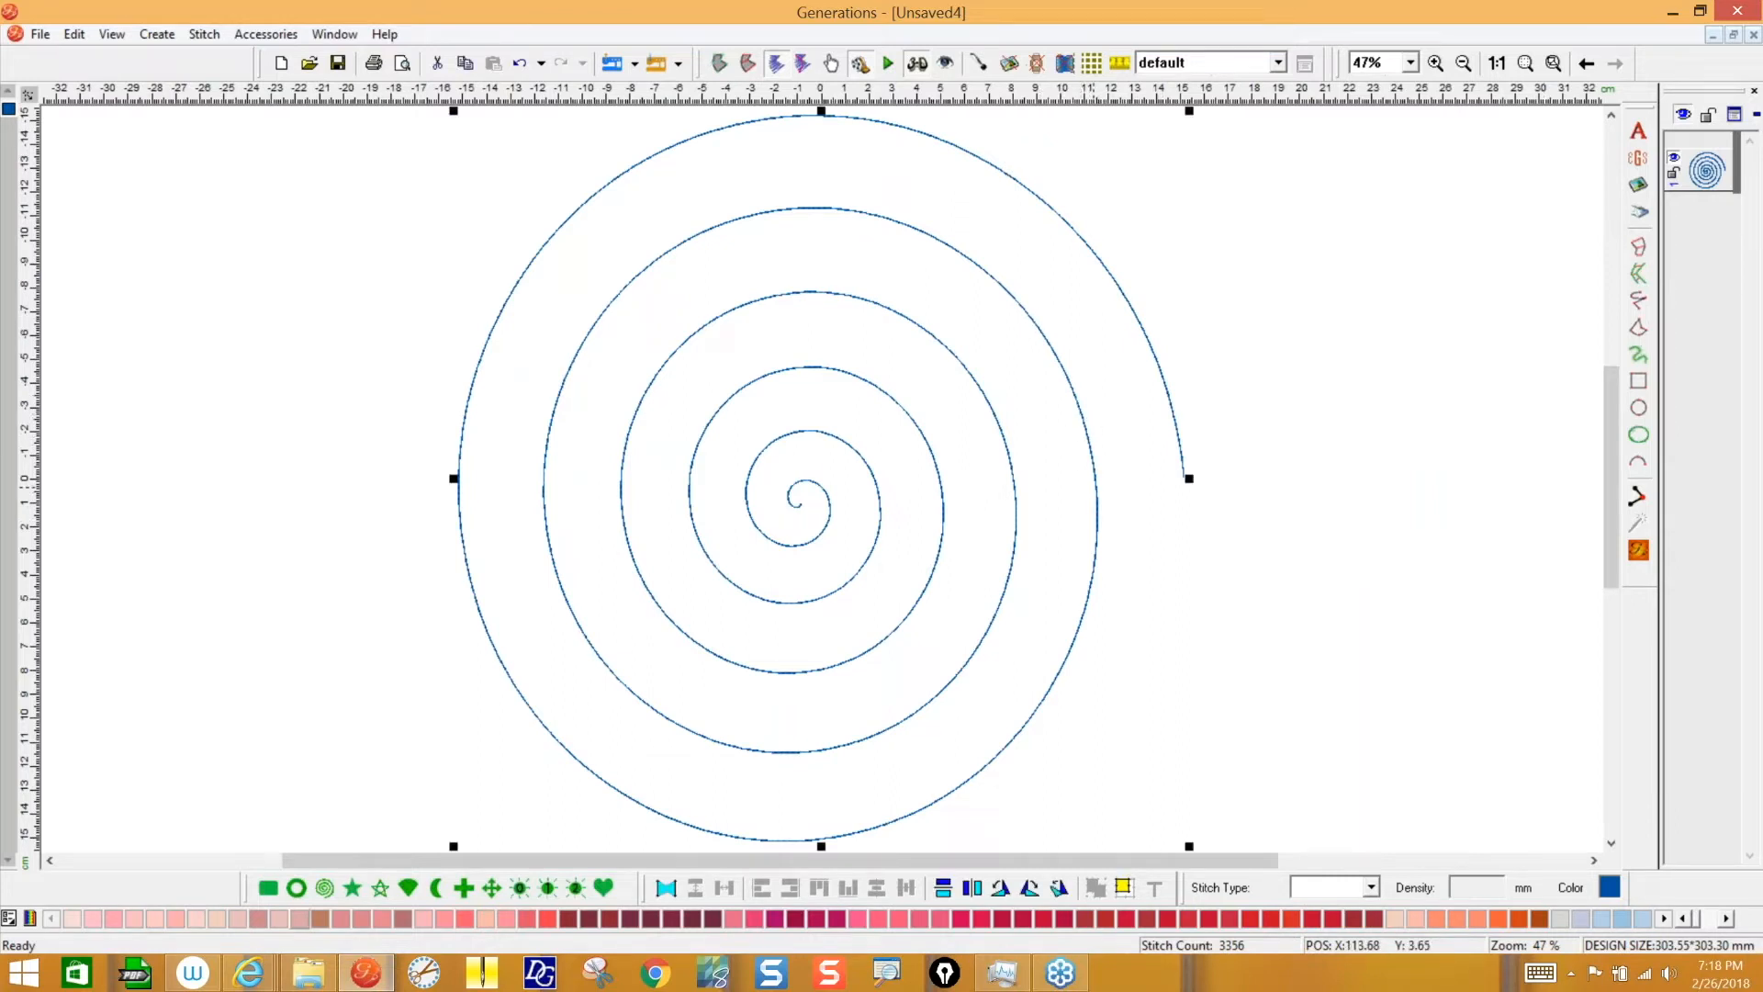
{"action": "key", "text": "Delete"}
- Draw a Button Hole line spiral about 277 by 271 mm, widening its ring spacing before generating the stitches, and deselect it
{"action": "left_click", "coordinate": [324, 887]}
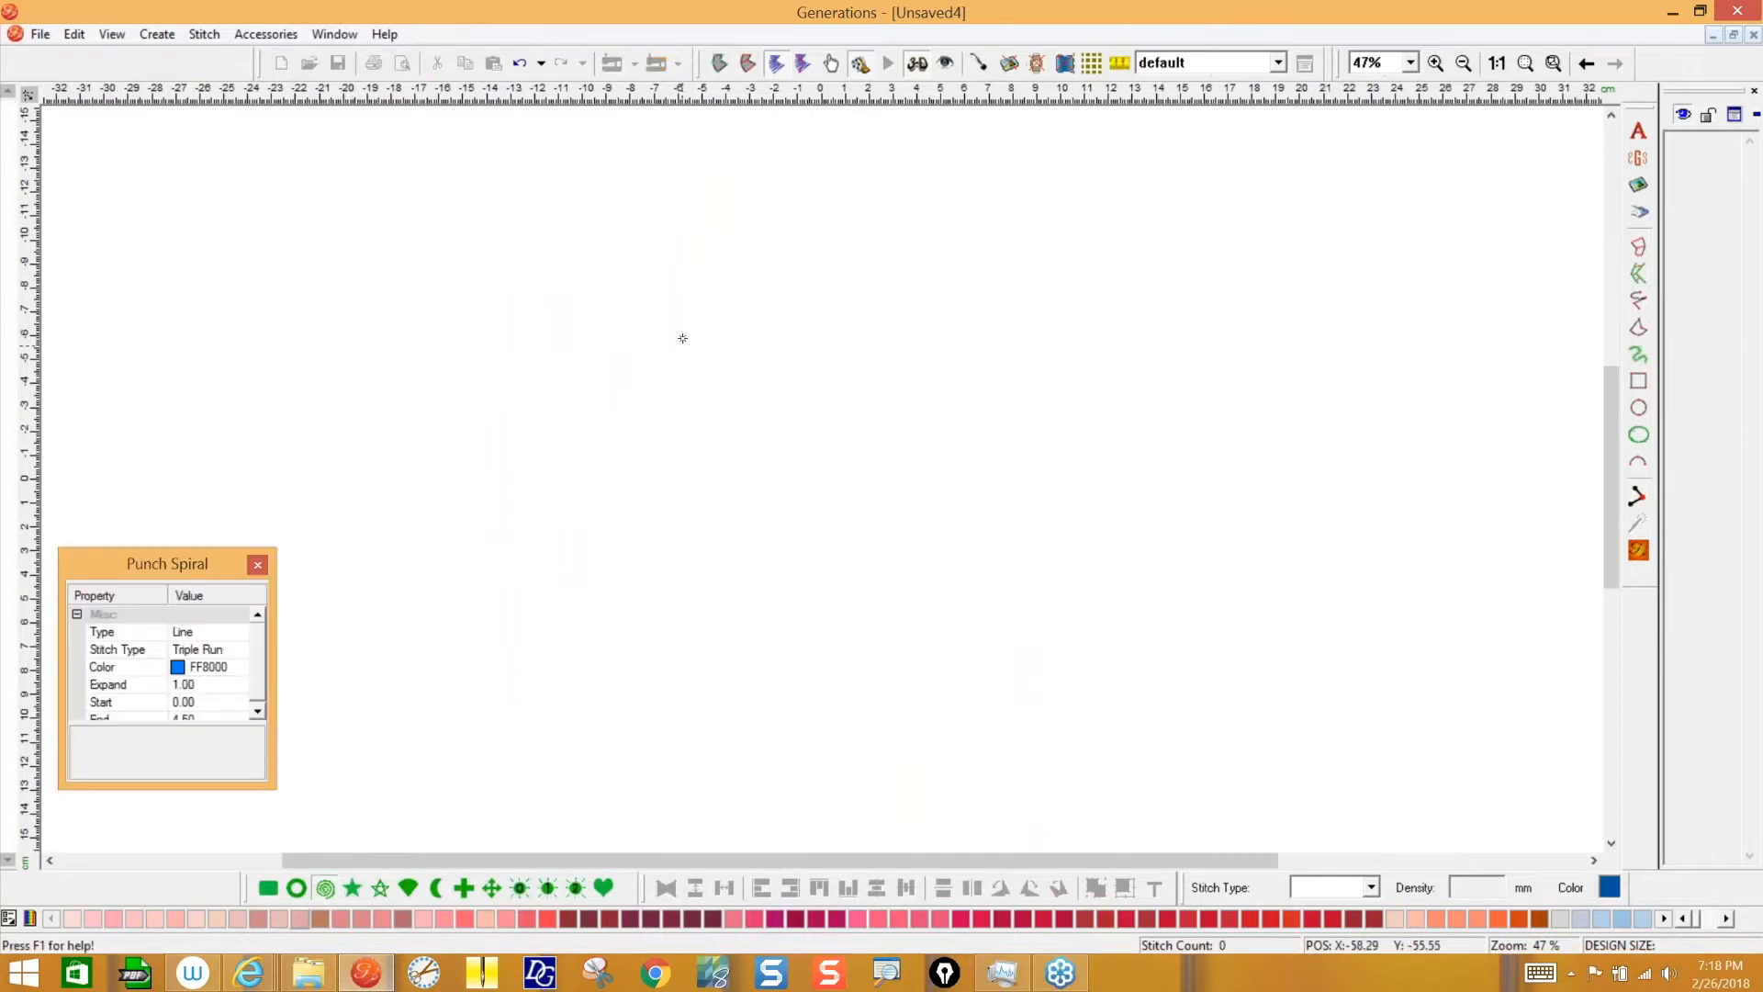
{"action": "left_click", "coordinate": [235, 648]}
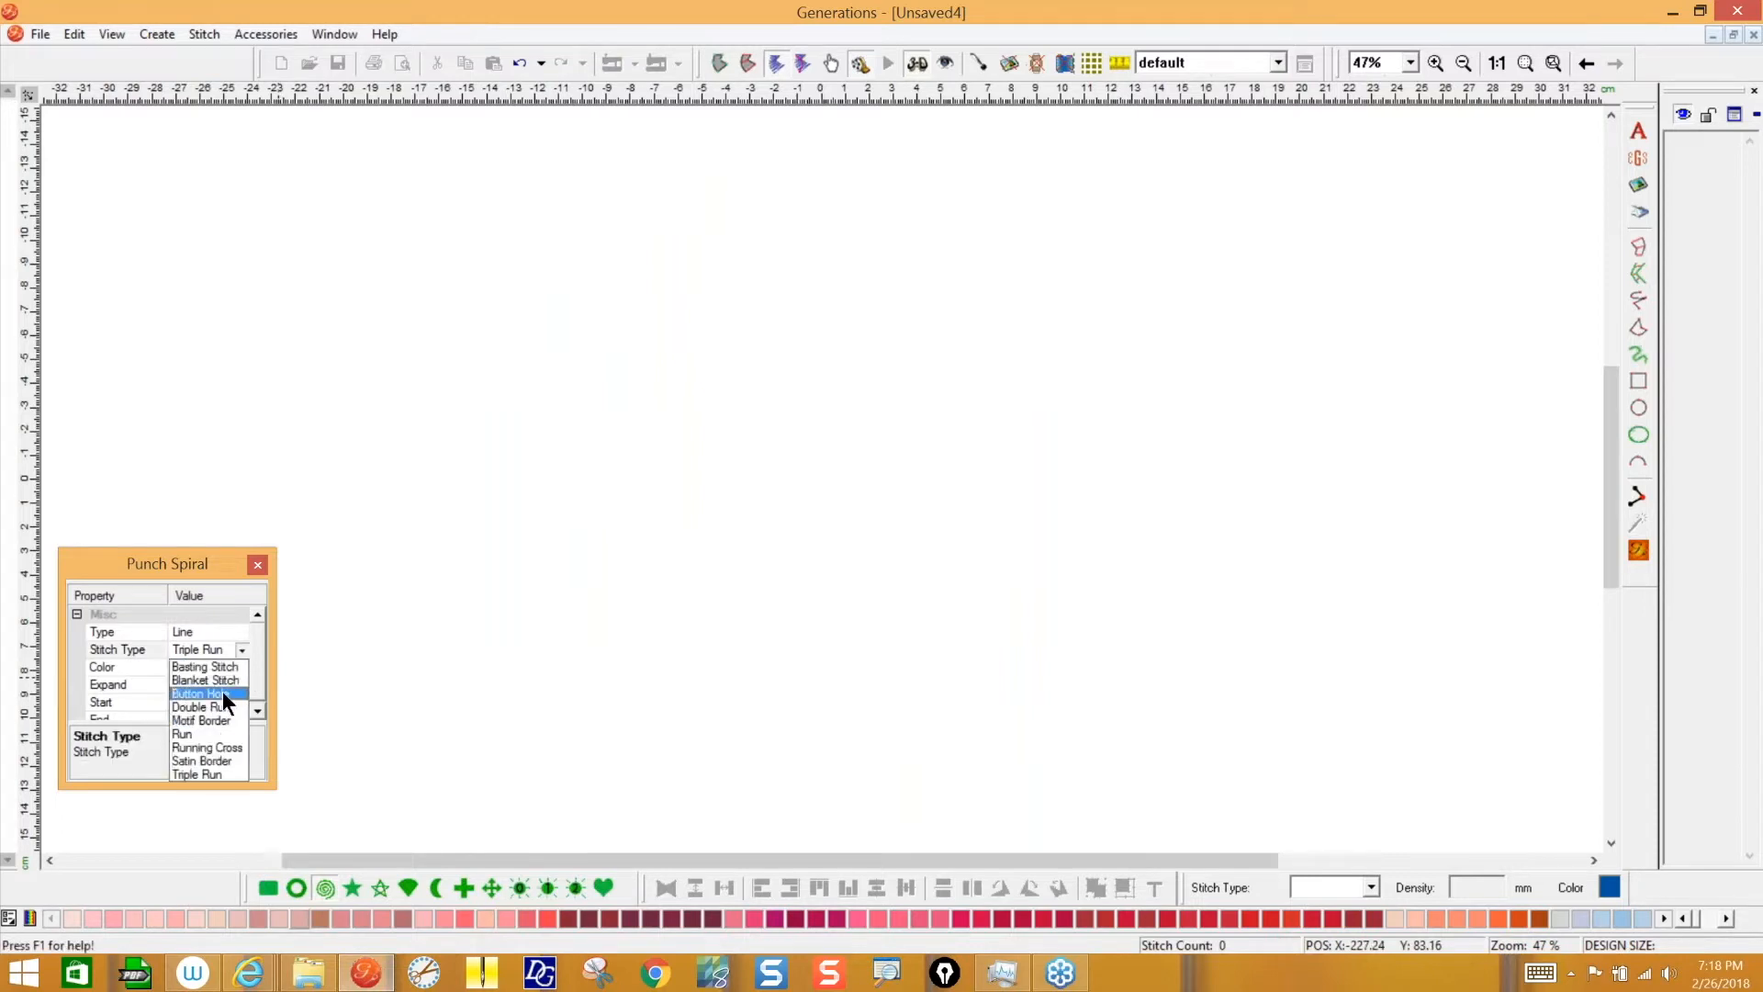
{"action": "left_click", "coordinate": [222, 691]}
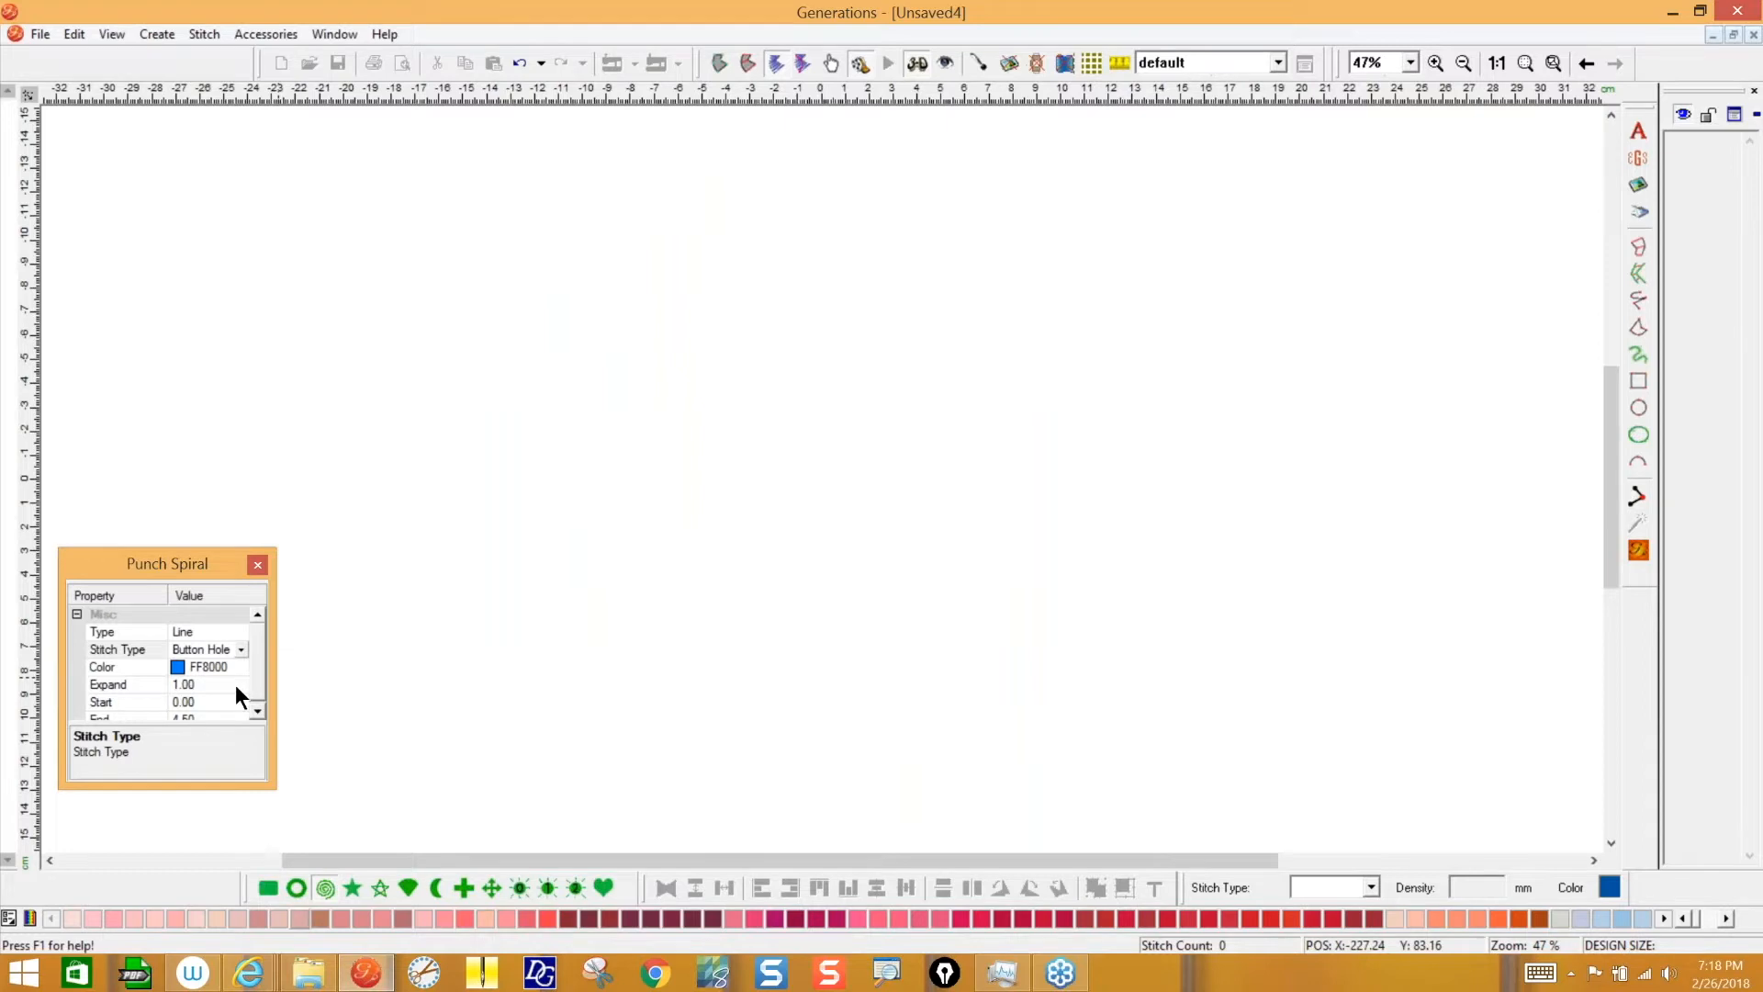
{"action": "left_click_drag", "start_coordinate": [625, 299], "coordinate": [995, 527]}
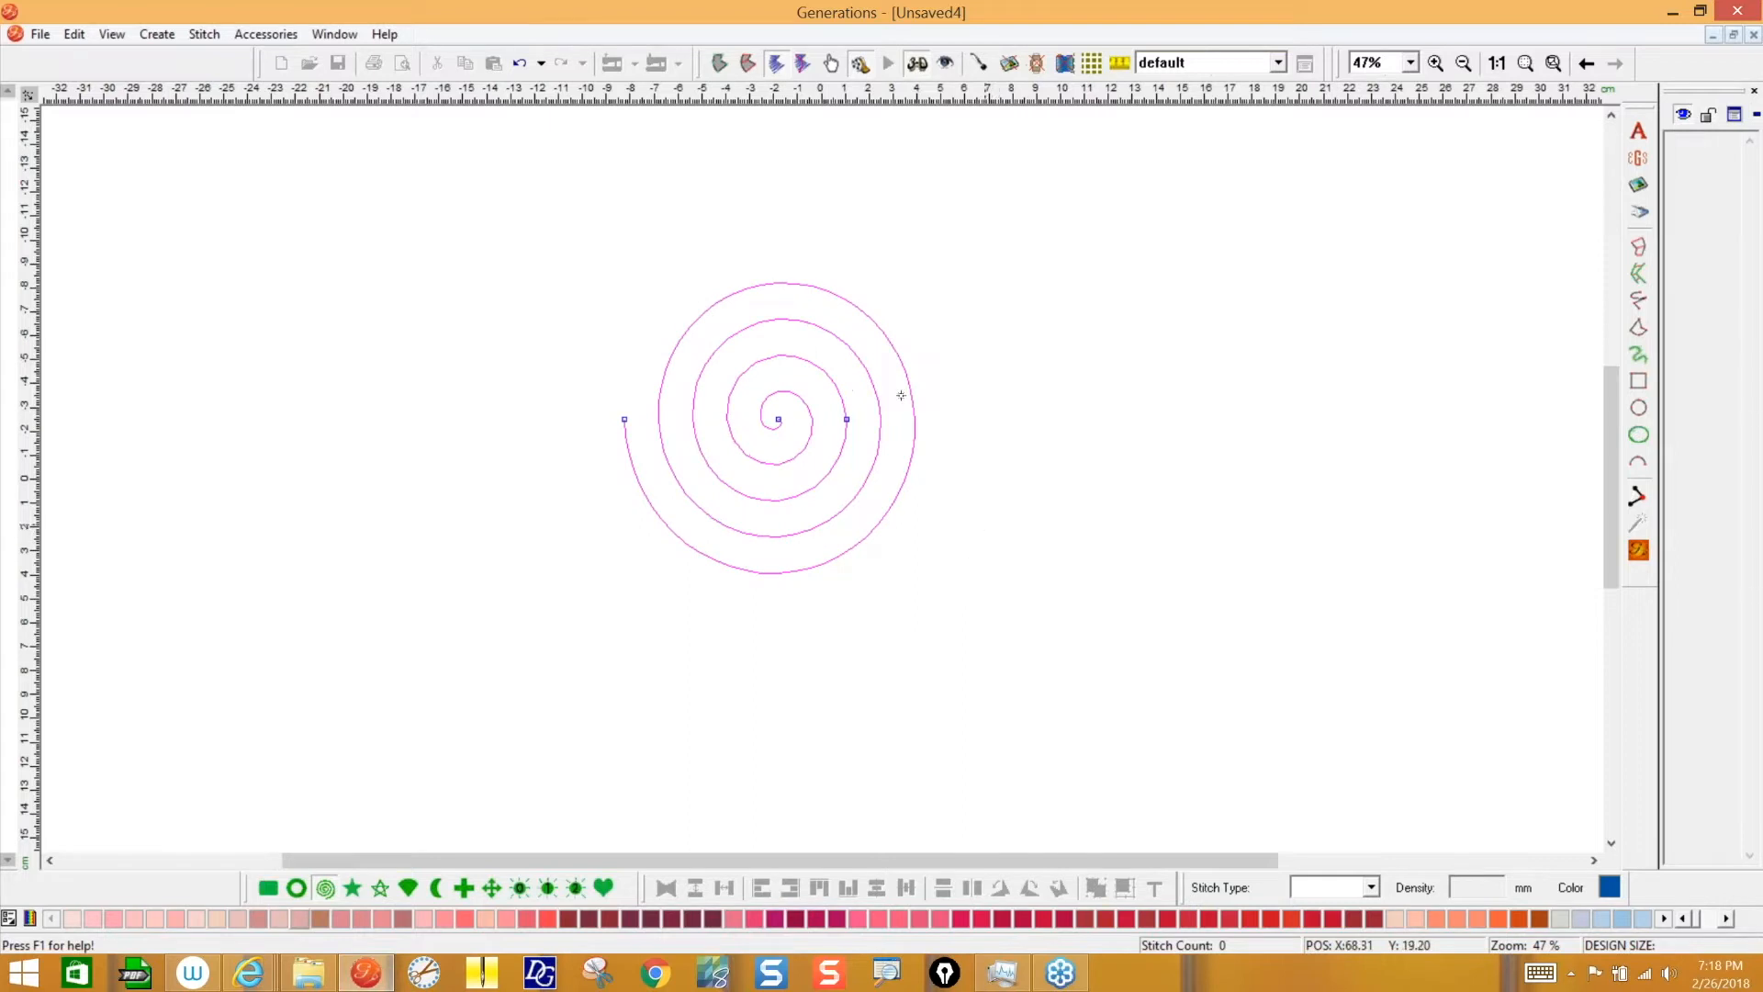
{"action": "left_click_drag", "start_coordinate": [846, 419], "coordinate": [893, 419]}
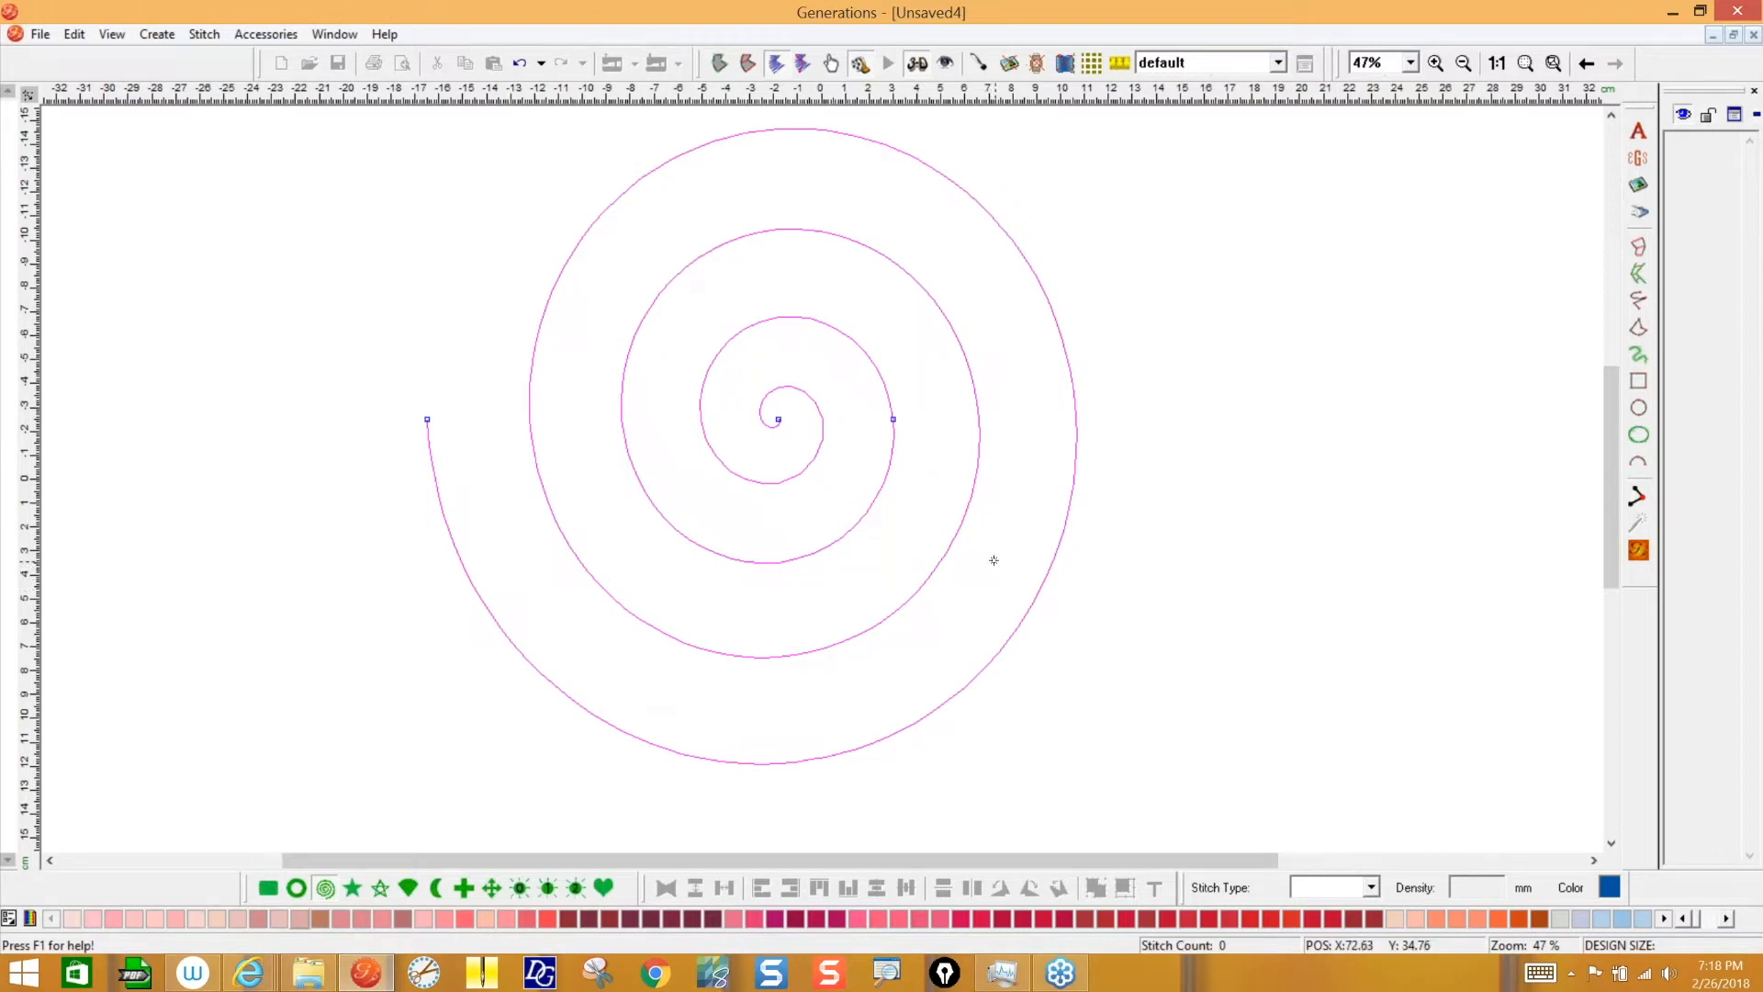
{"action": "key", "text": "Return"}
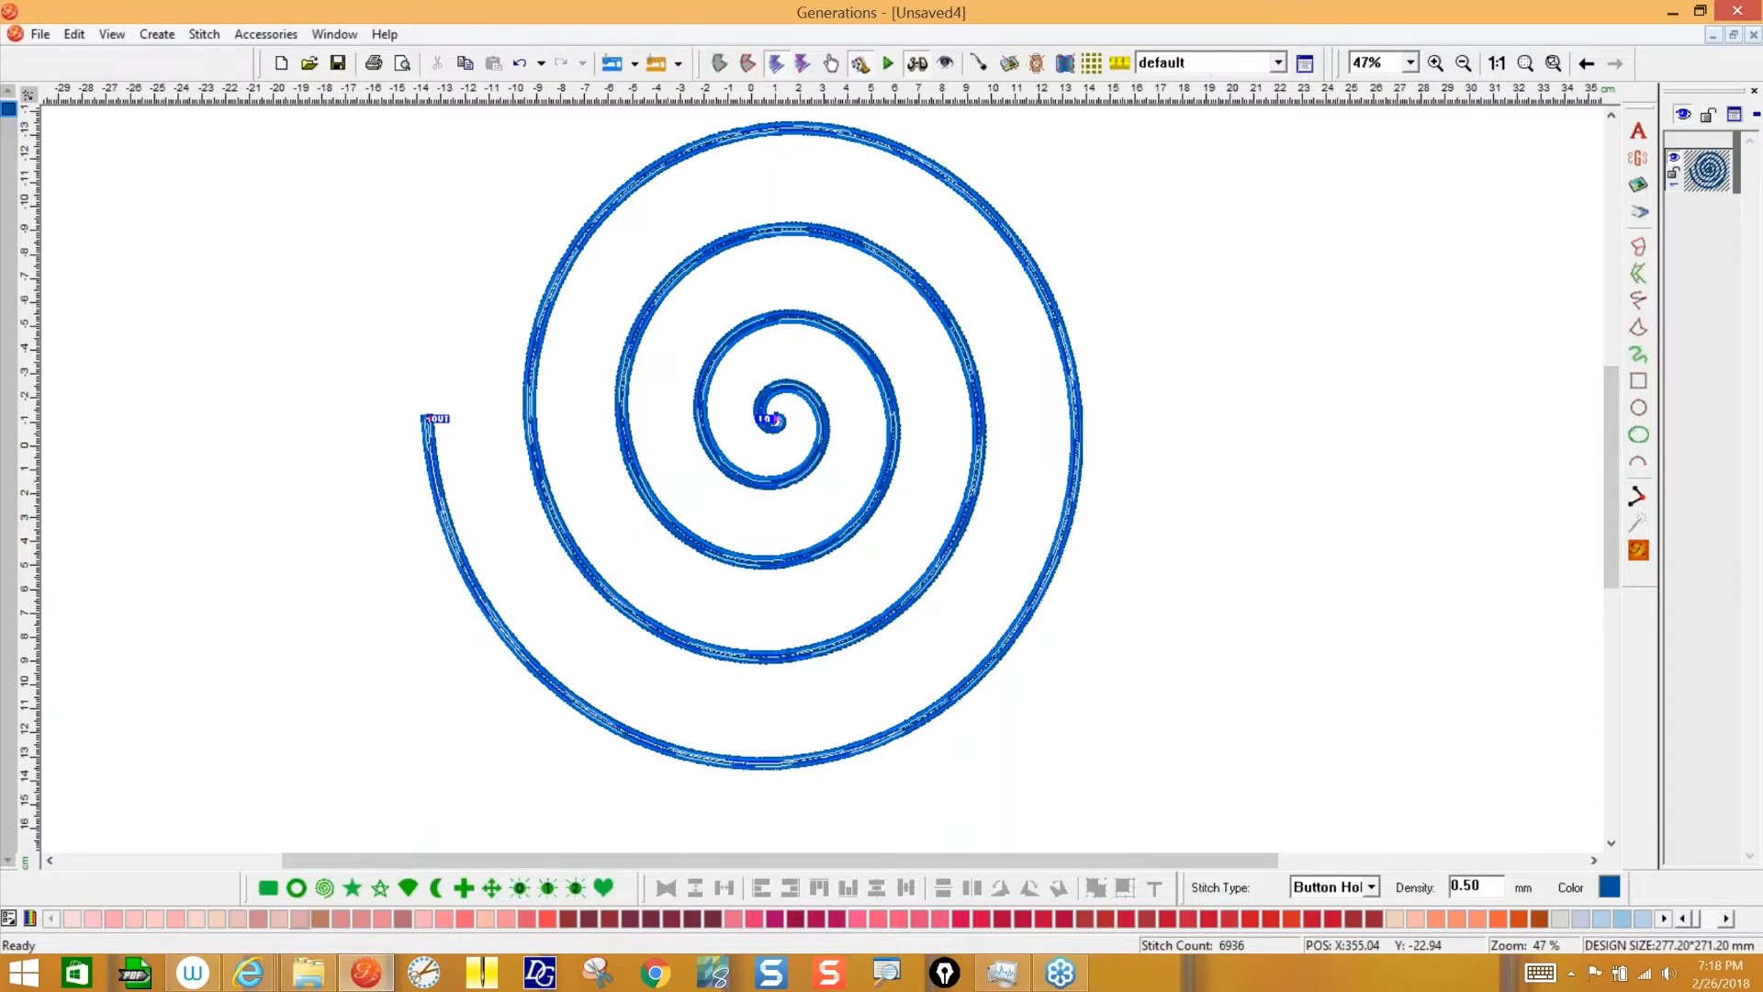
{"action": "left_click", "coordinate": [1203, 419]}
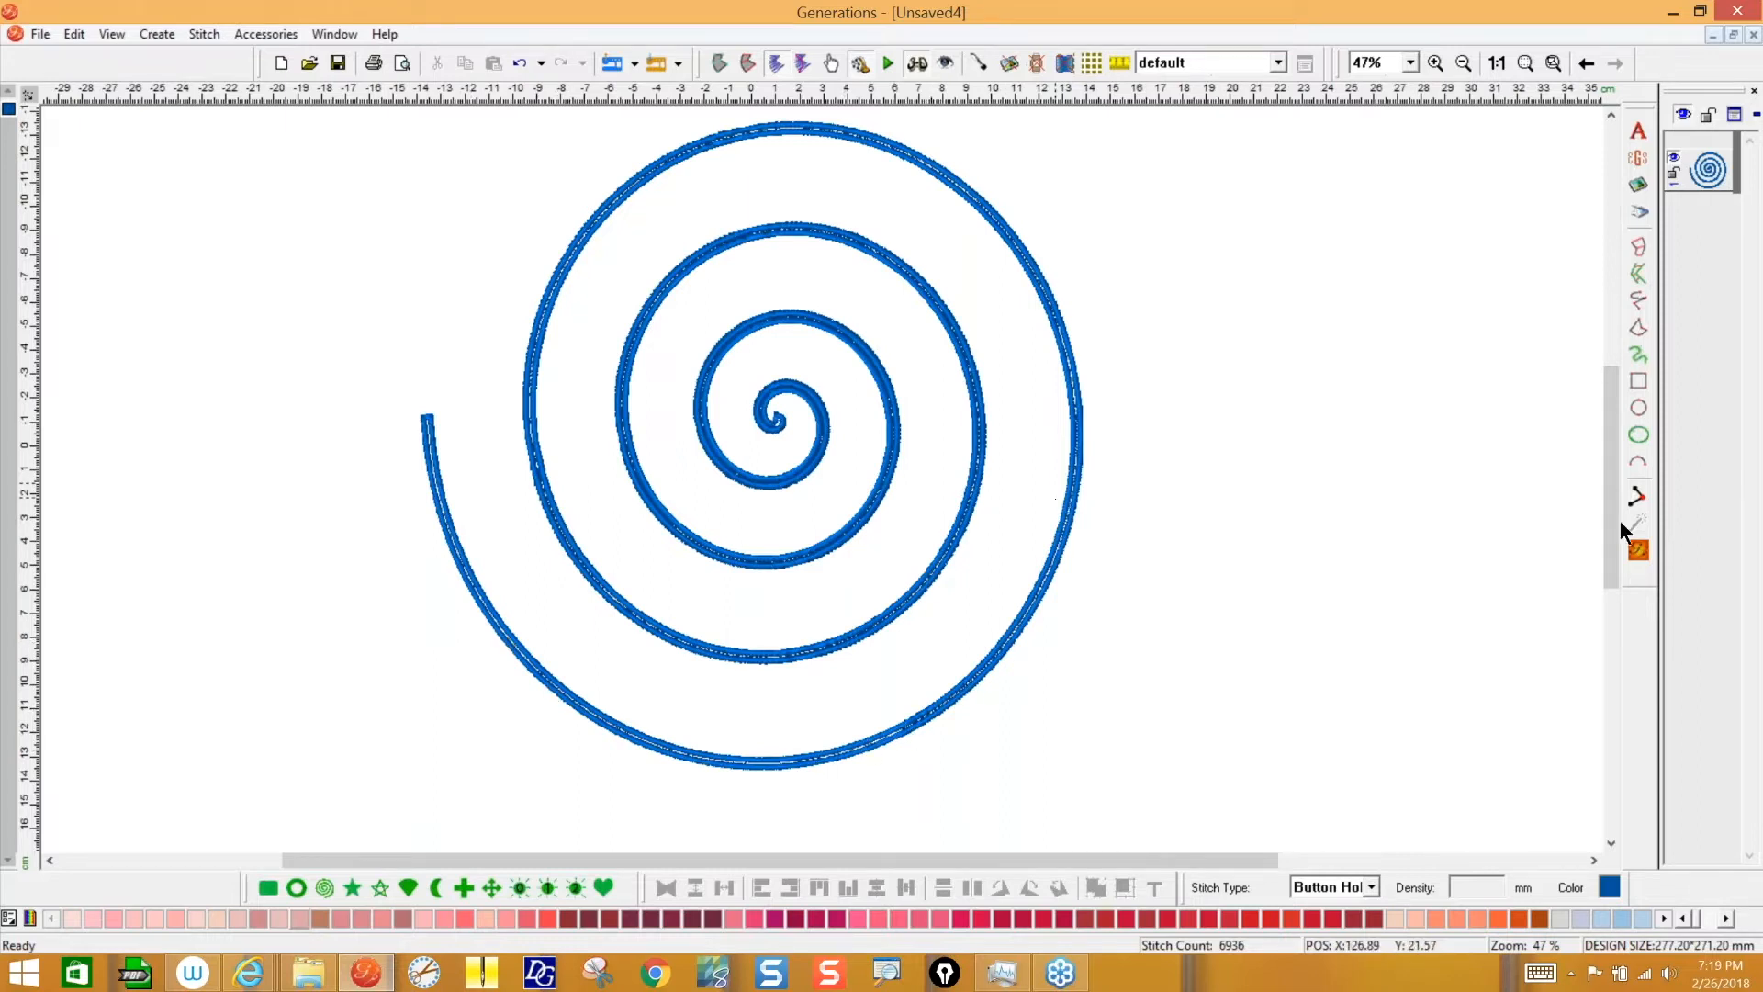
- Set the button hole gap of the spiral to 1 mm in its stitch properties and apply it
{"action": "left_click", "coordinate": [1708, 170]}
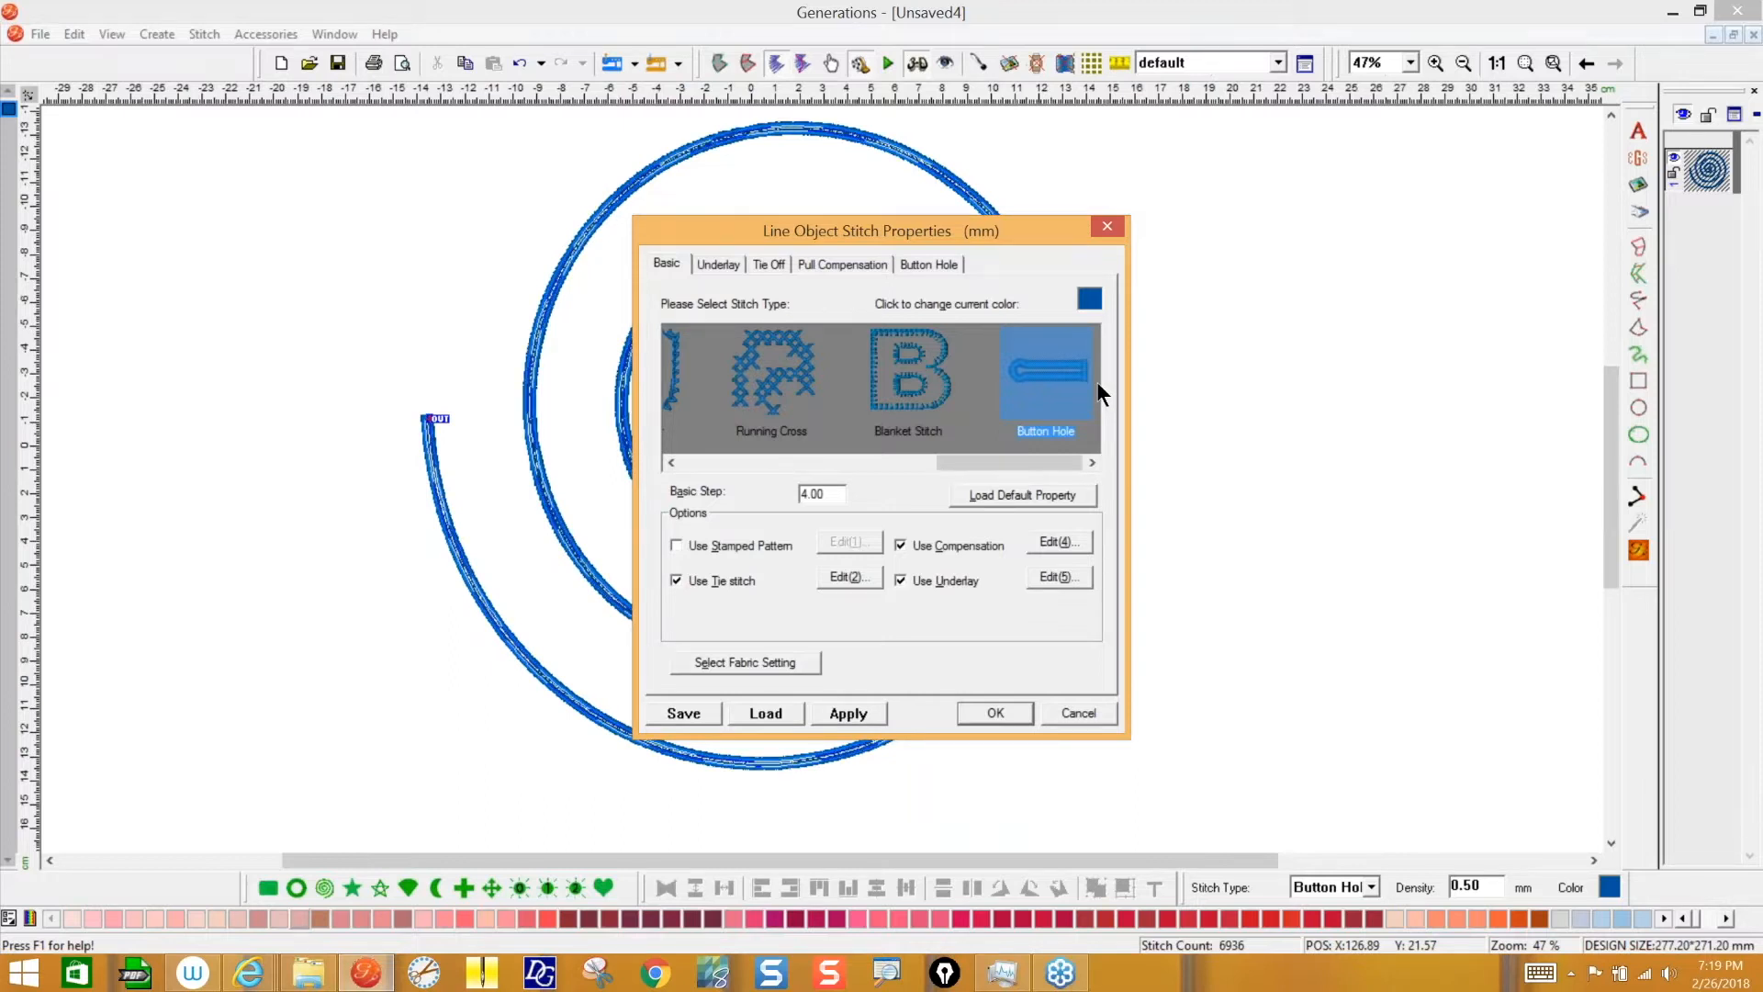
{"action": "left_click_drag", "start_coordinate": [1030, 226], "coordinate": [1504, 191]}
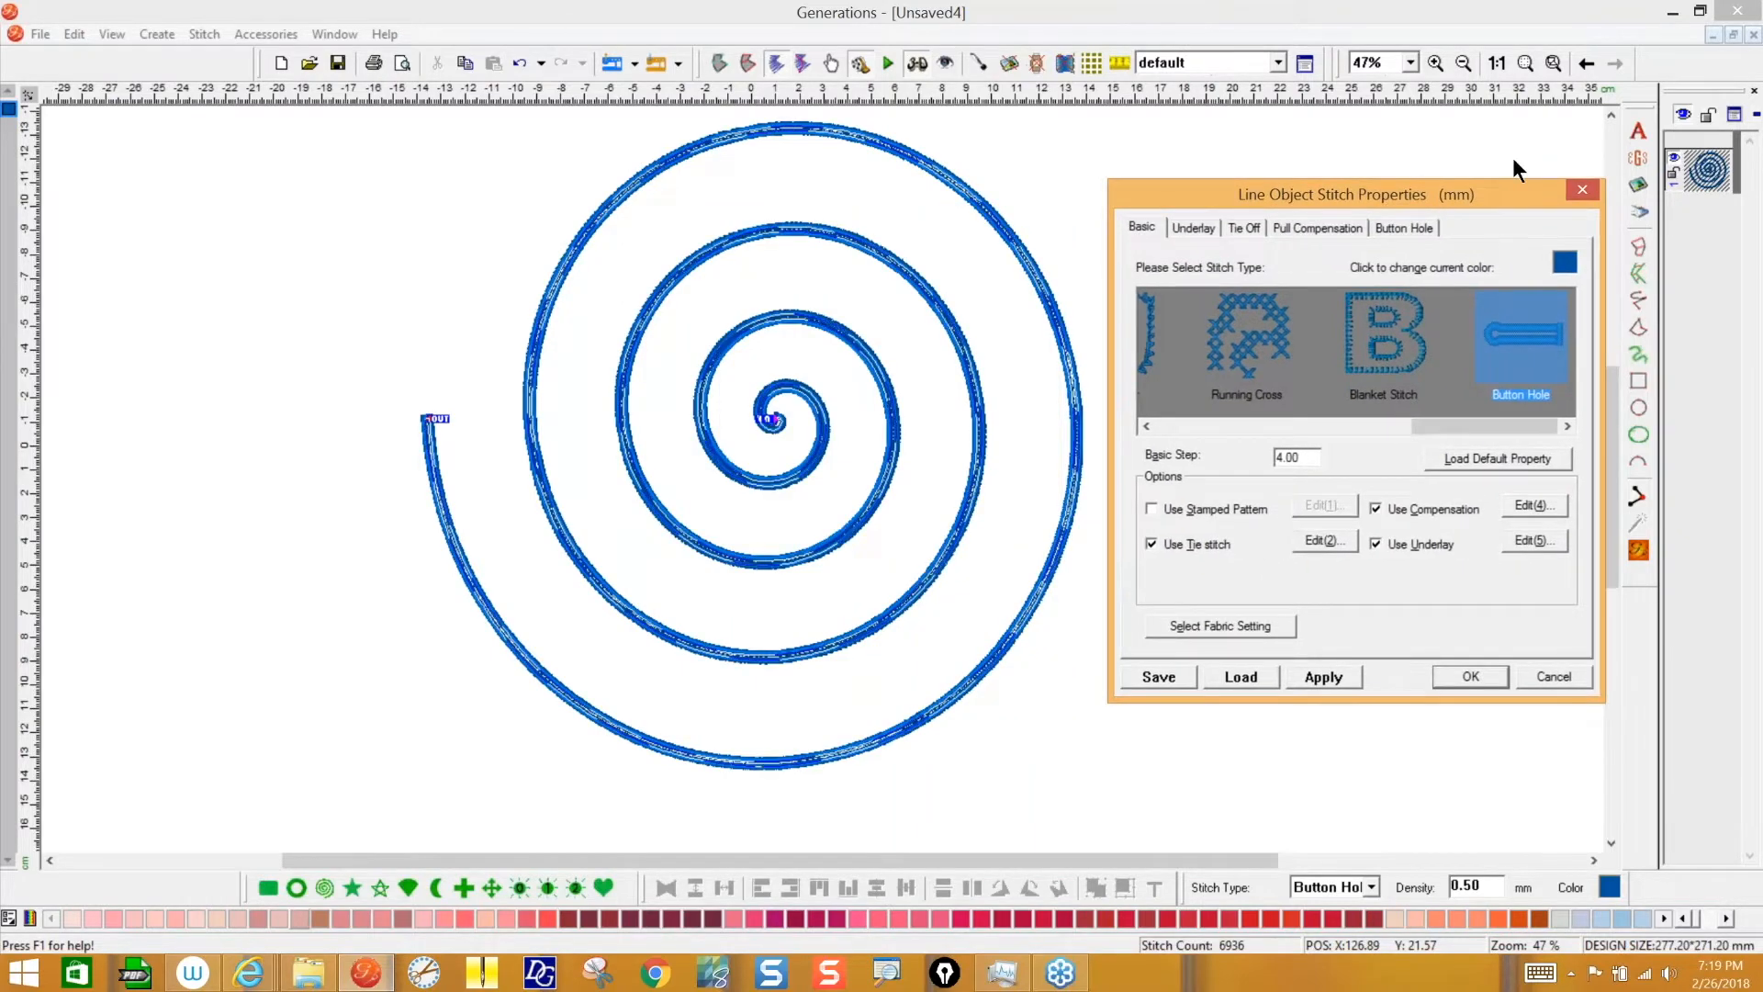
{"action": "left_click", "coordinate": [1403, 228]}
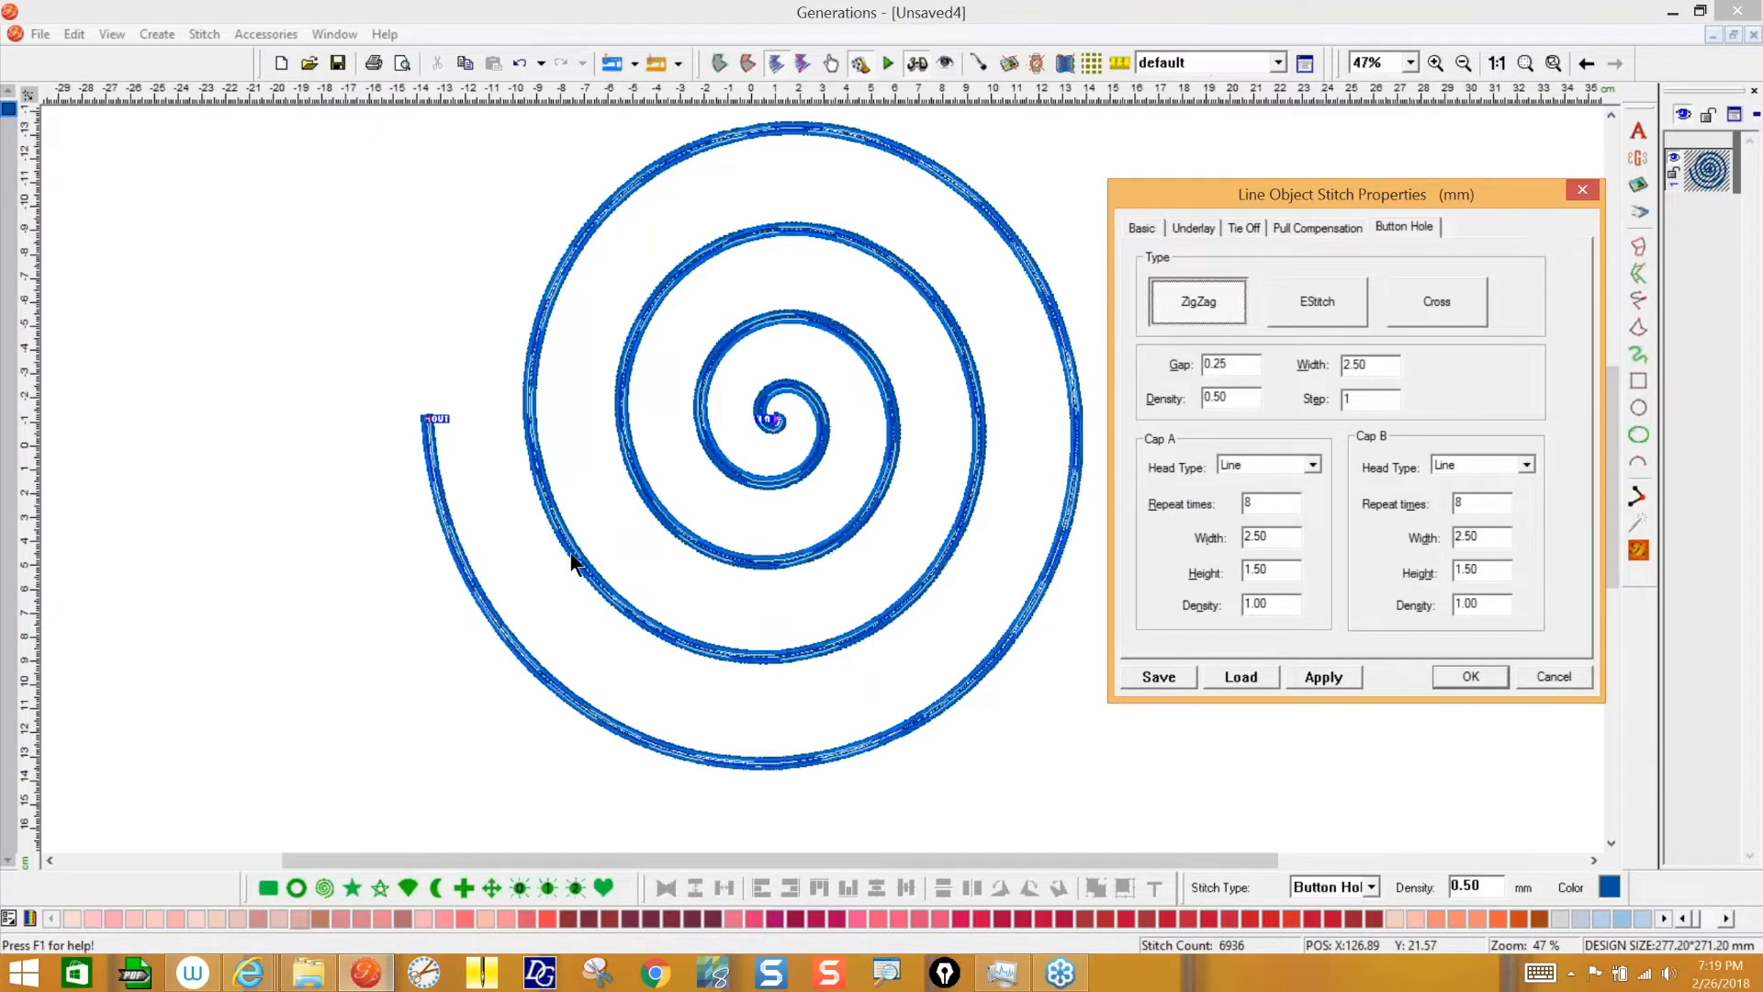
{"action": "double_click", "coordinate": [1221, 362]}
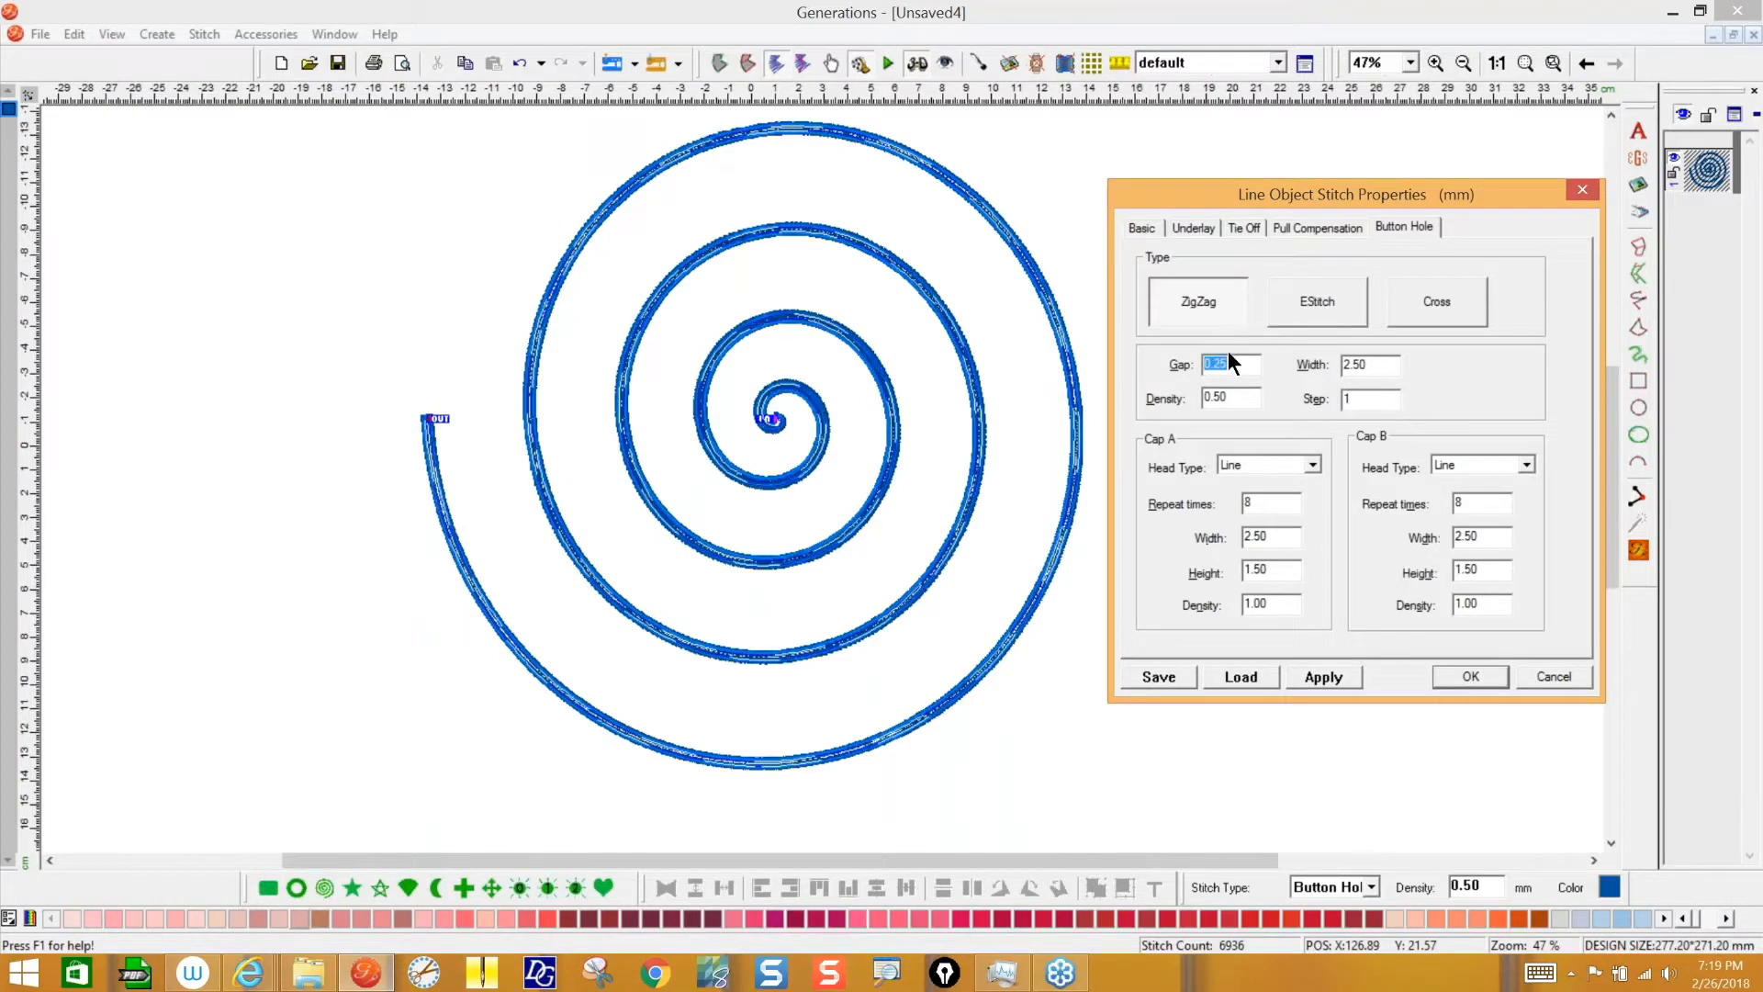
{"action": "type", "text": "1"}
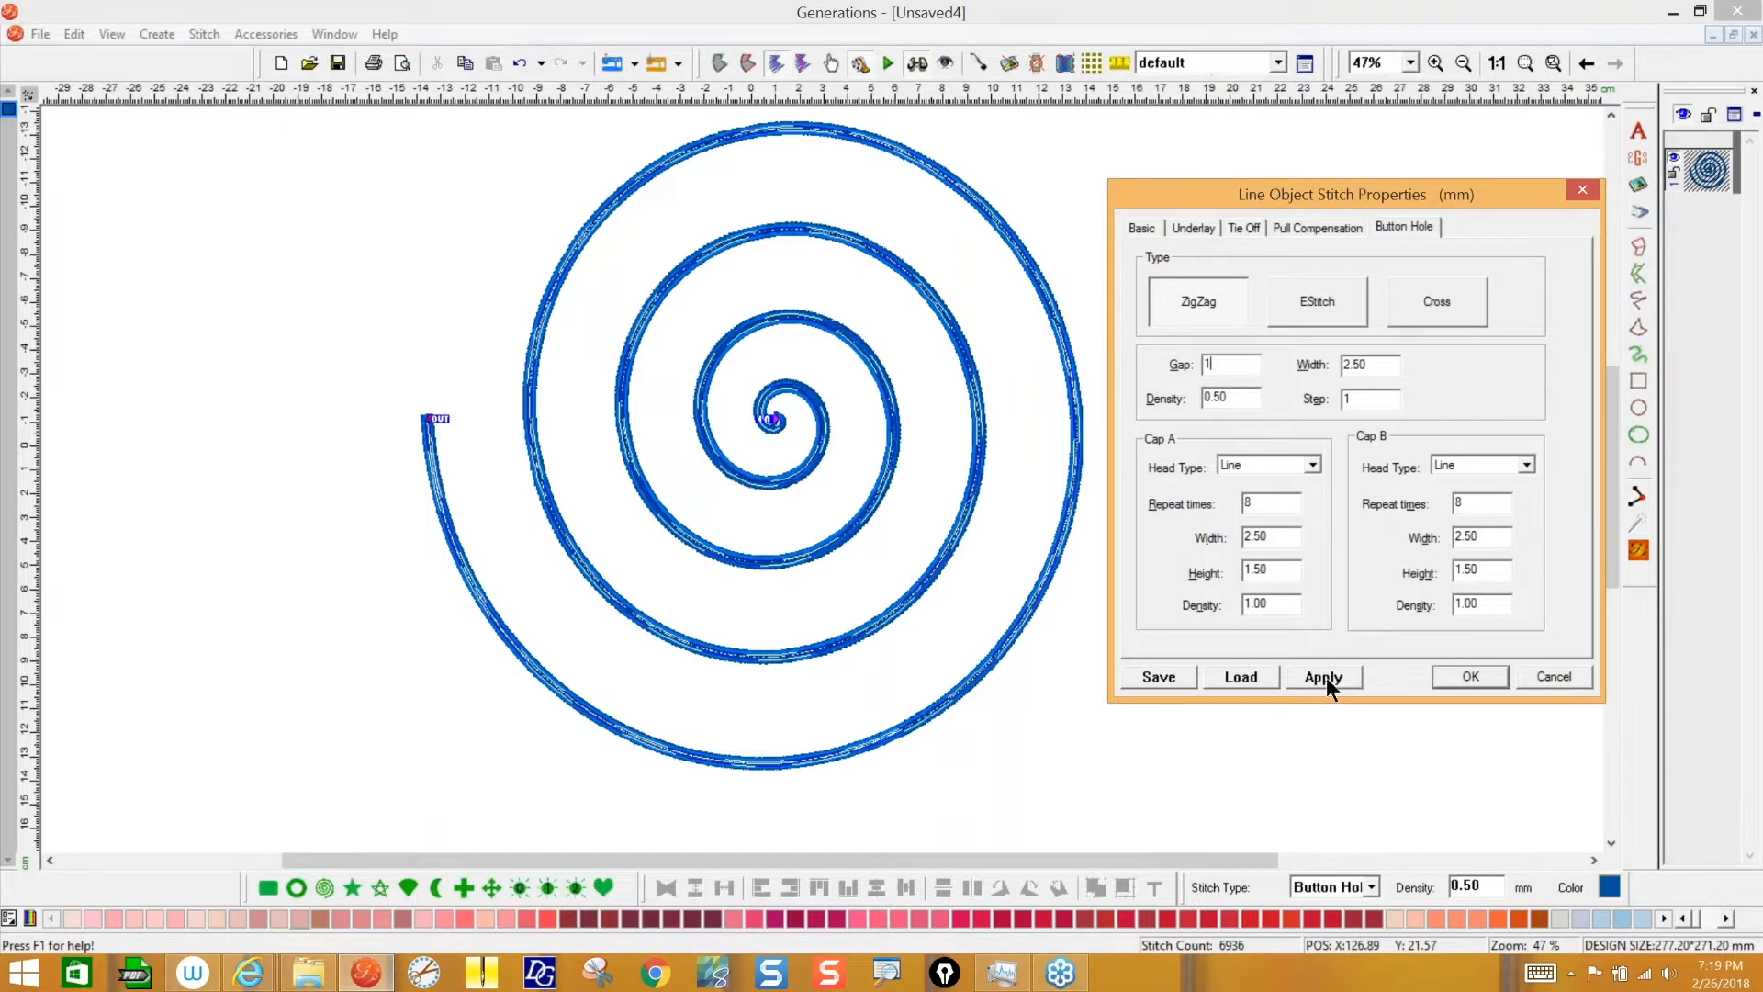
{"action": "left_click", "coordinate": [1327, 675]}
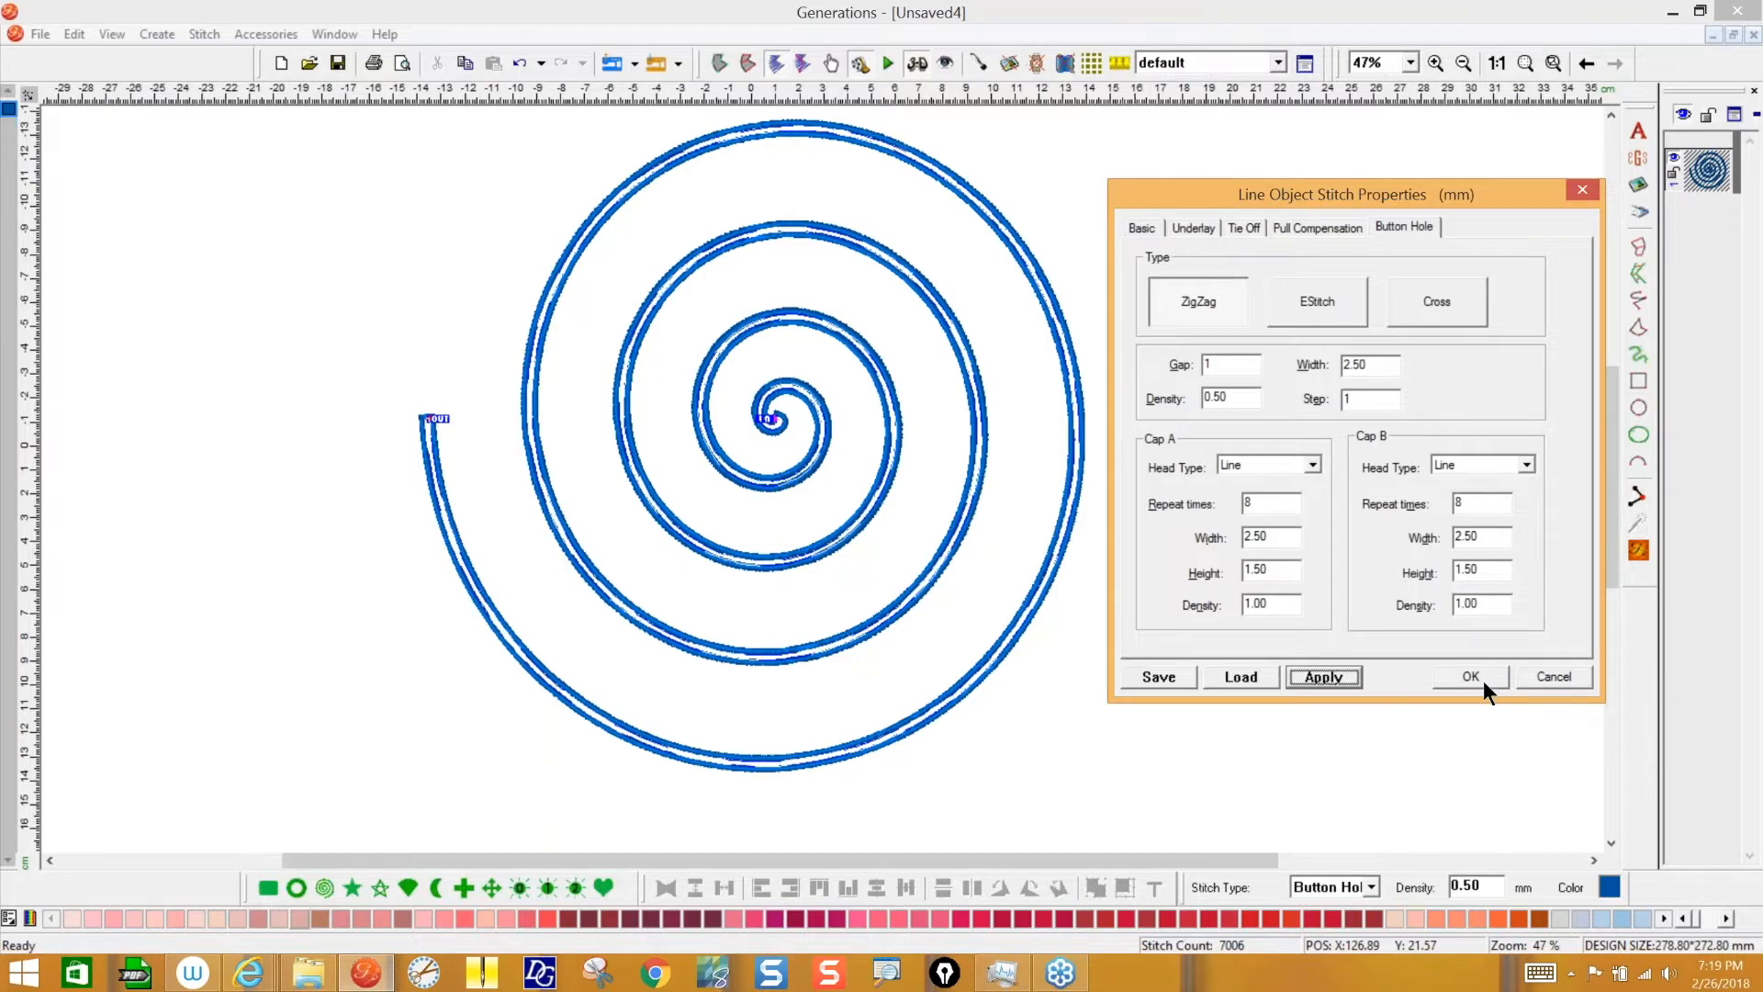
- Set the spiral's button hole density to 1.5 mm, accept the stitch properties and deselect the spiral
{"action": "double_click", "coordinate": [1237, 397]}
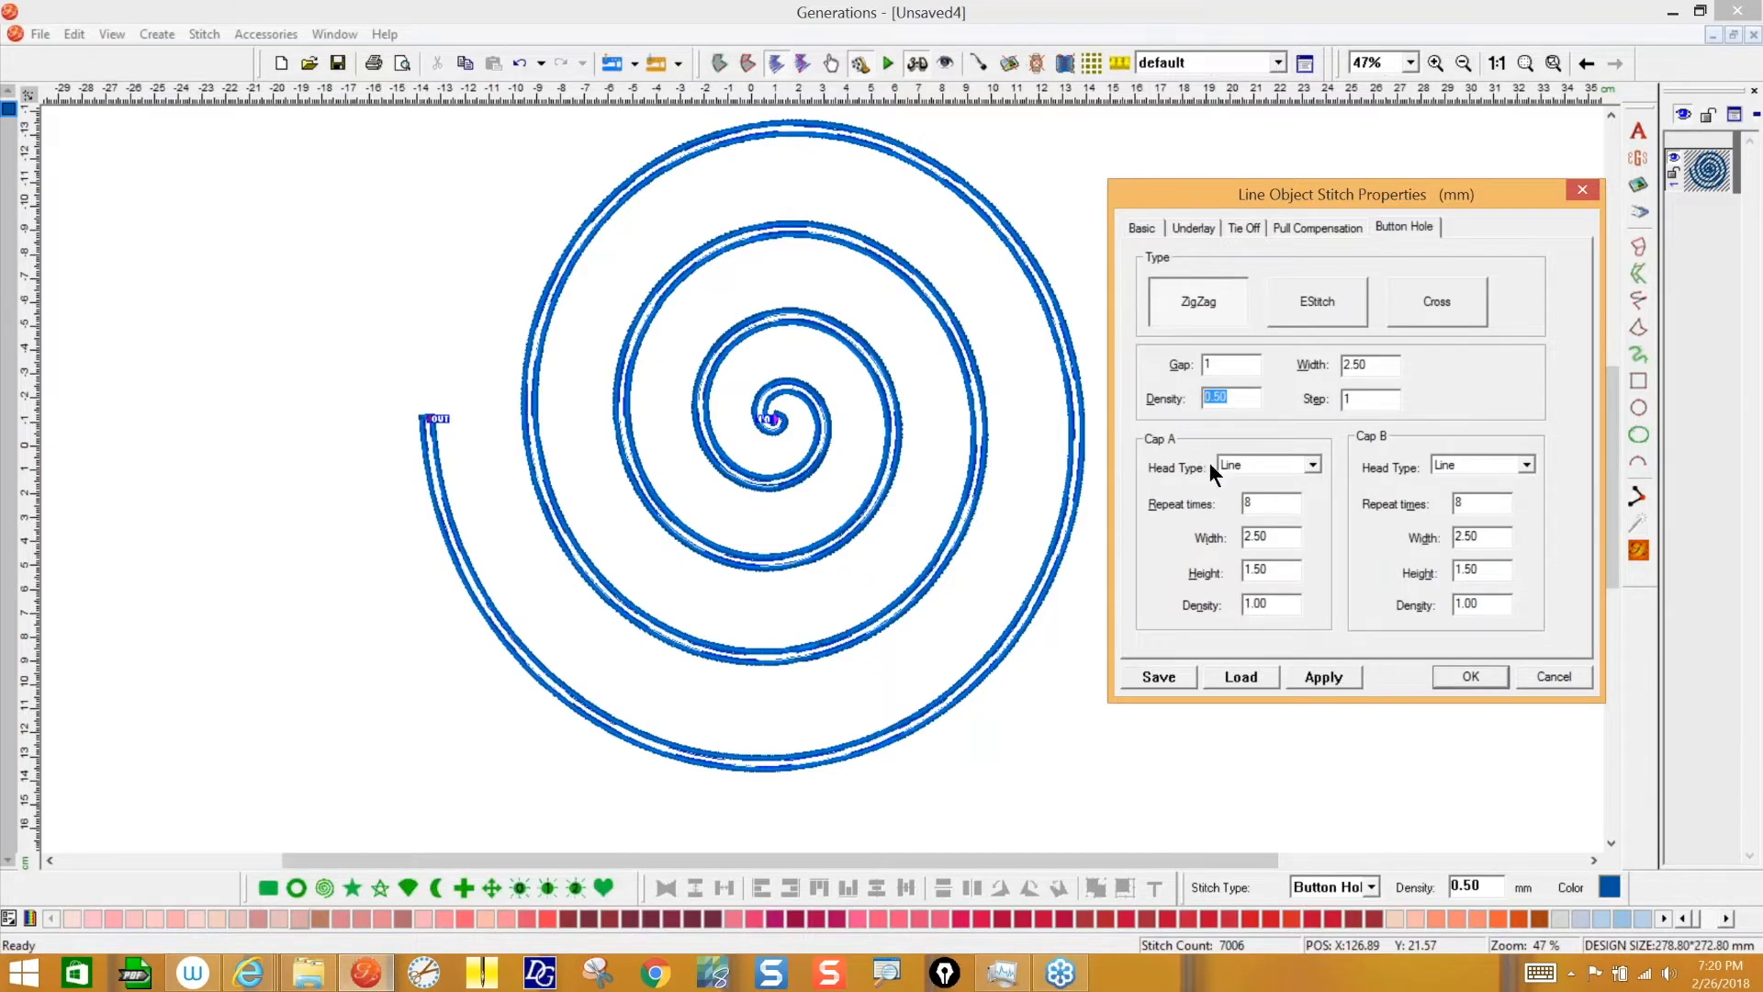
{"action": "type", "text": "1.5"}
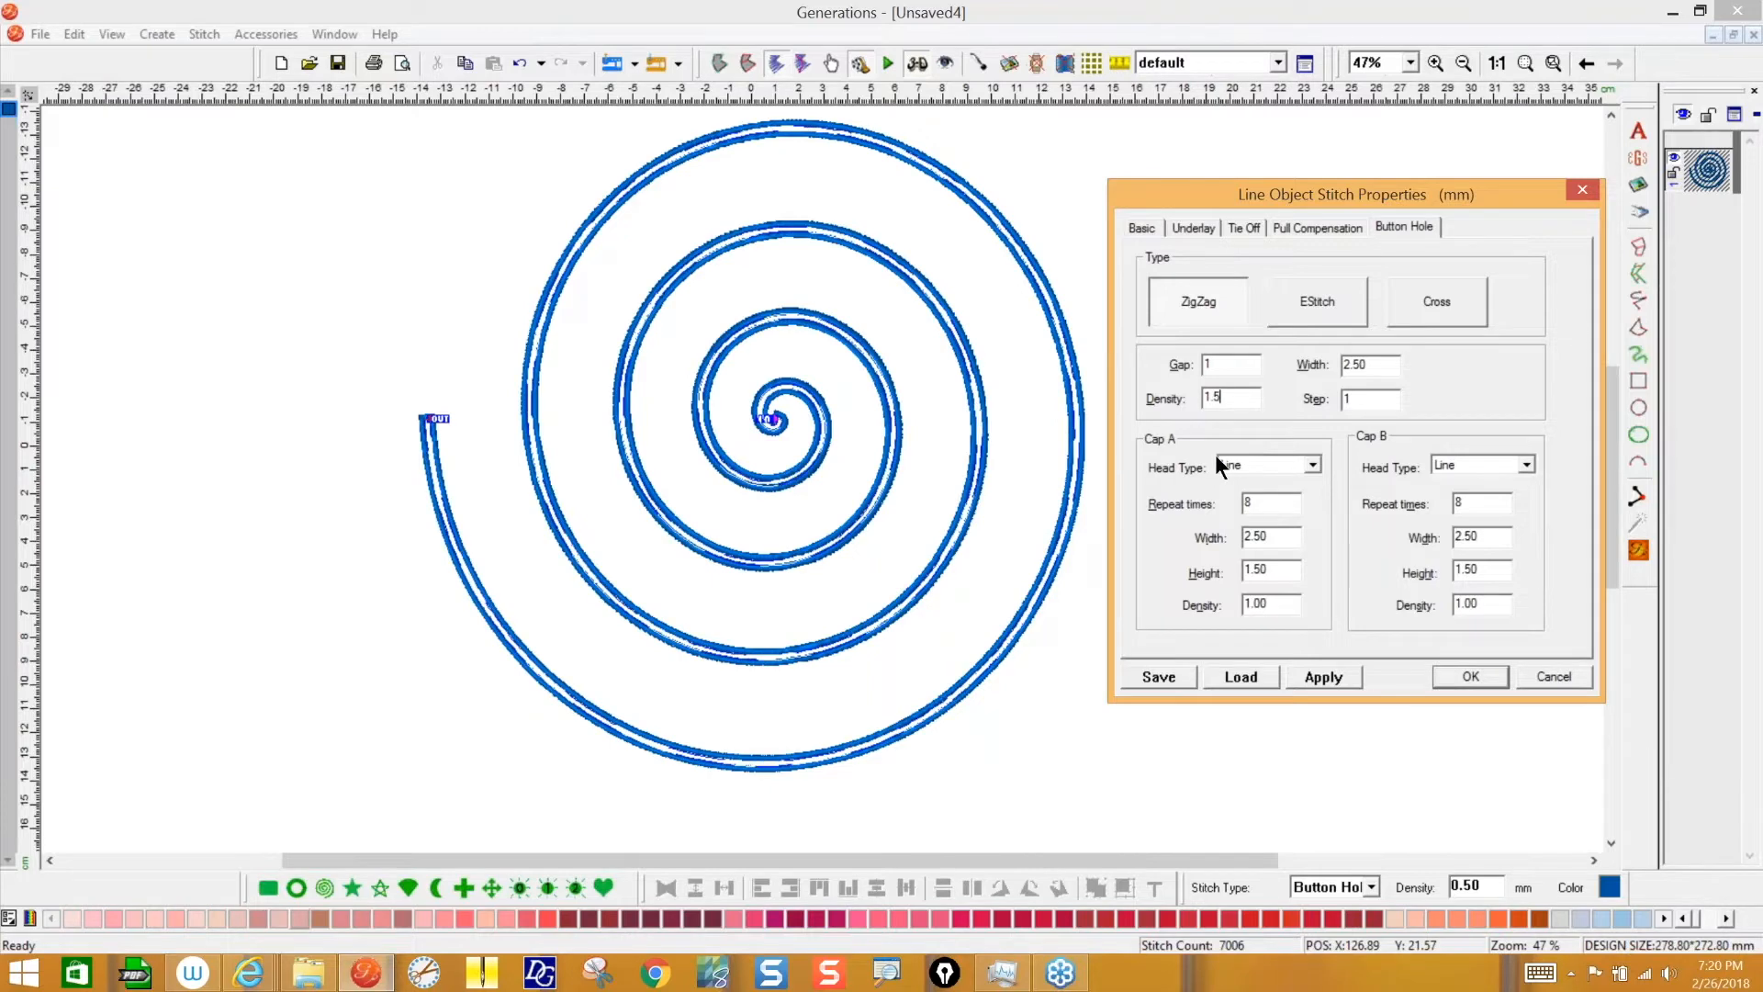
{"action": "key", "text": "Return"}
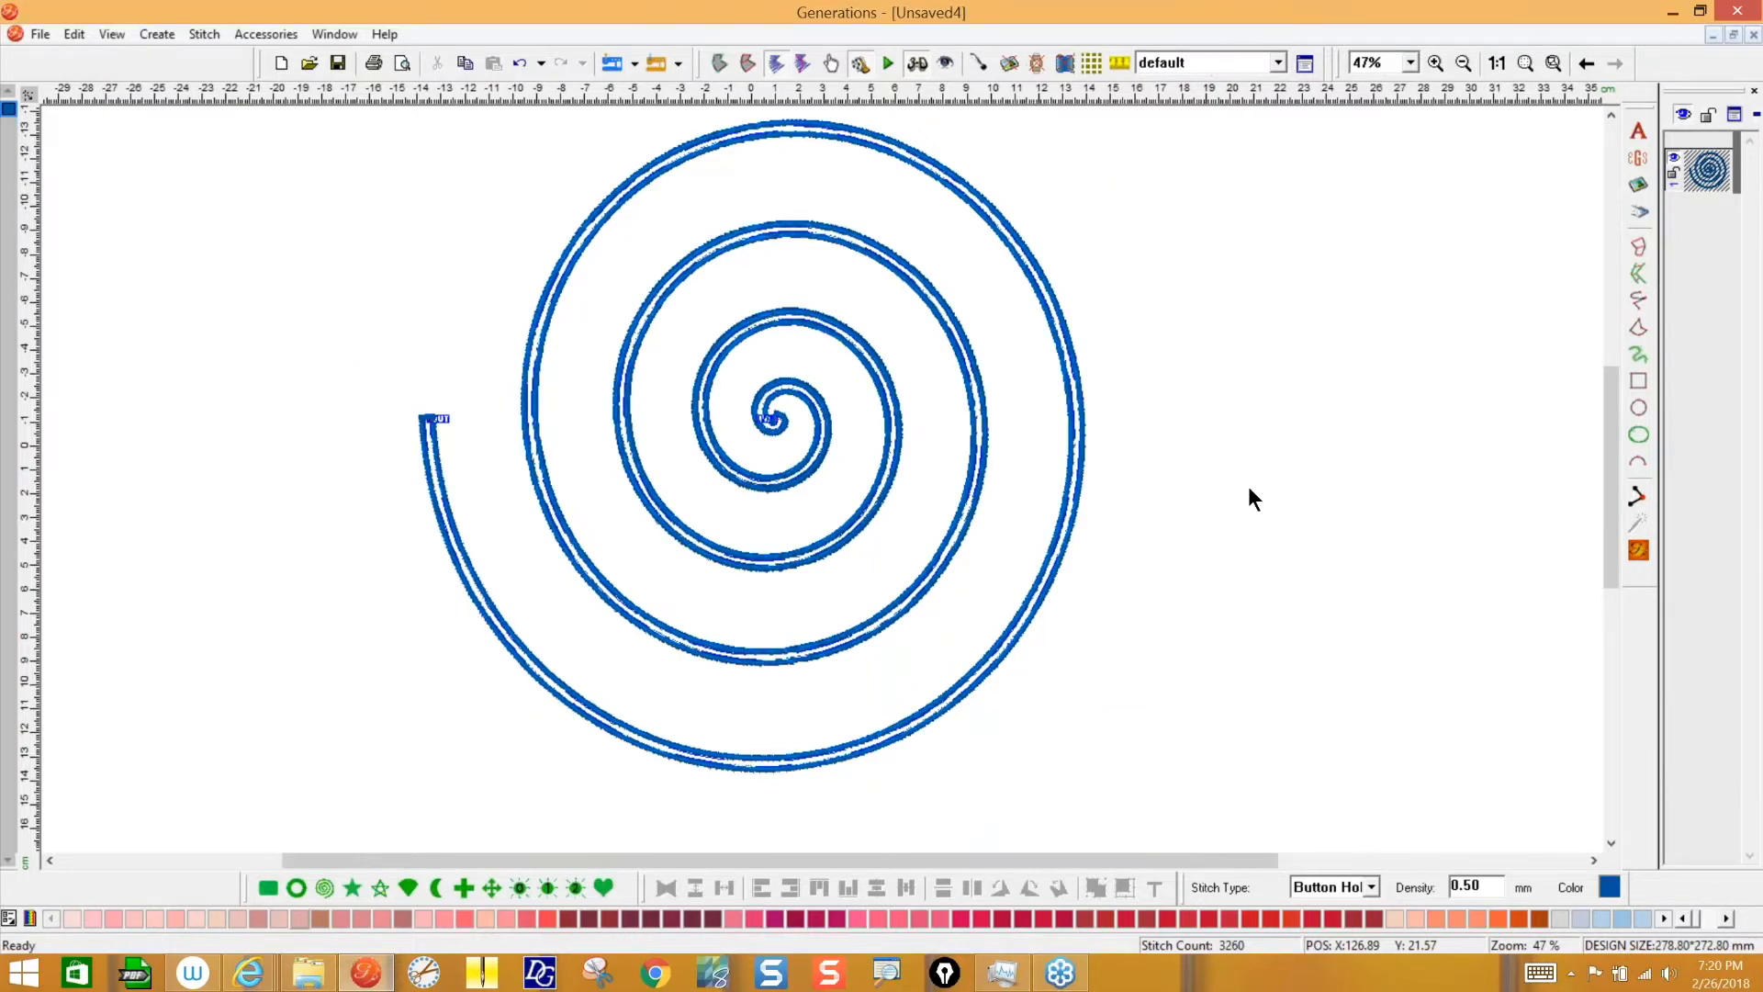
{"action": "left_click", "coordinate": [1197, 520]}
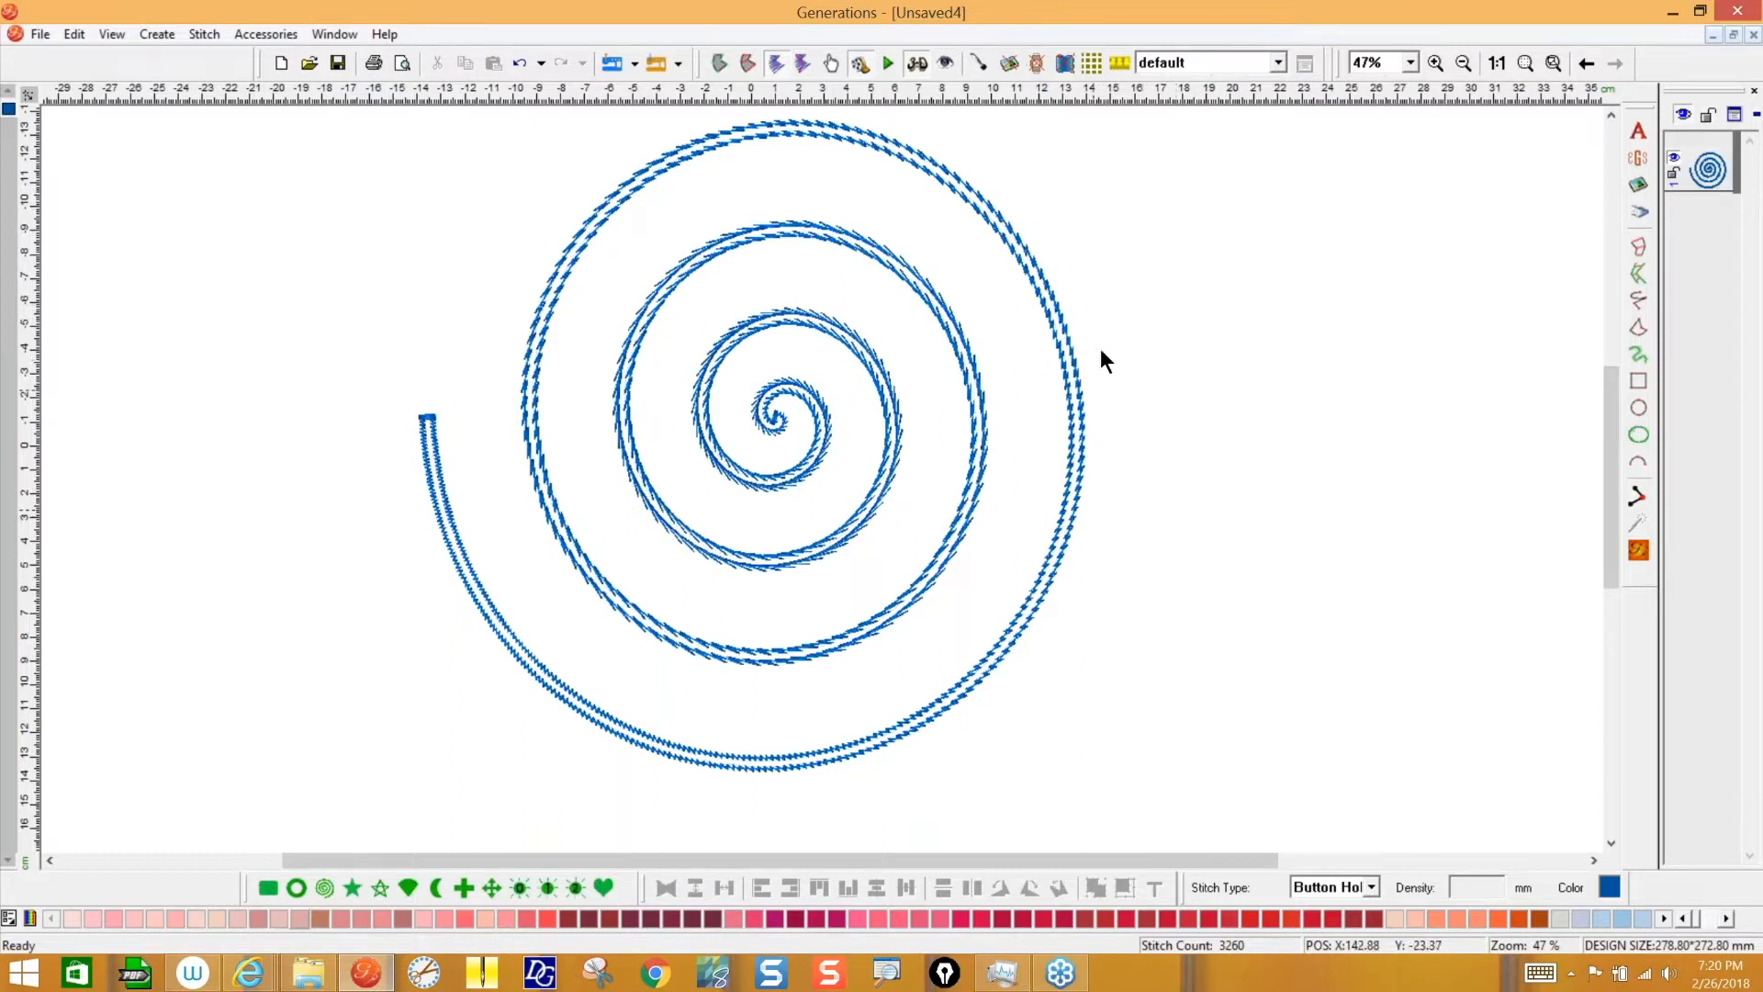
- Scale the Button Hole spiral down to about 205 by 201 mm and fit it in view
{"action": "left_click", "coordinate": [1076, 442]}
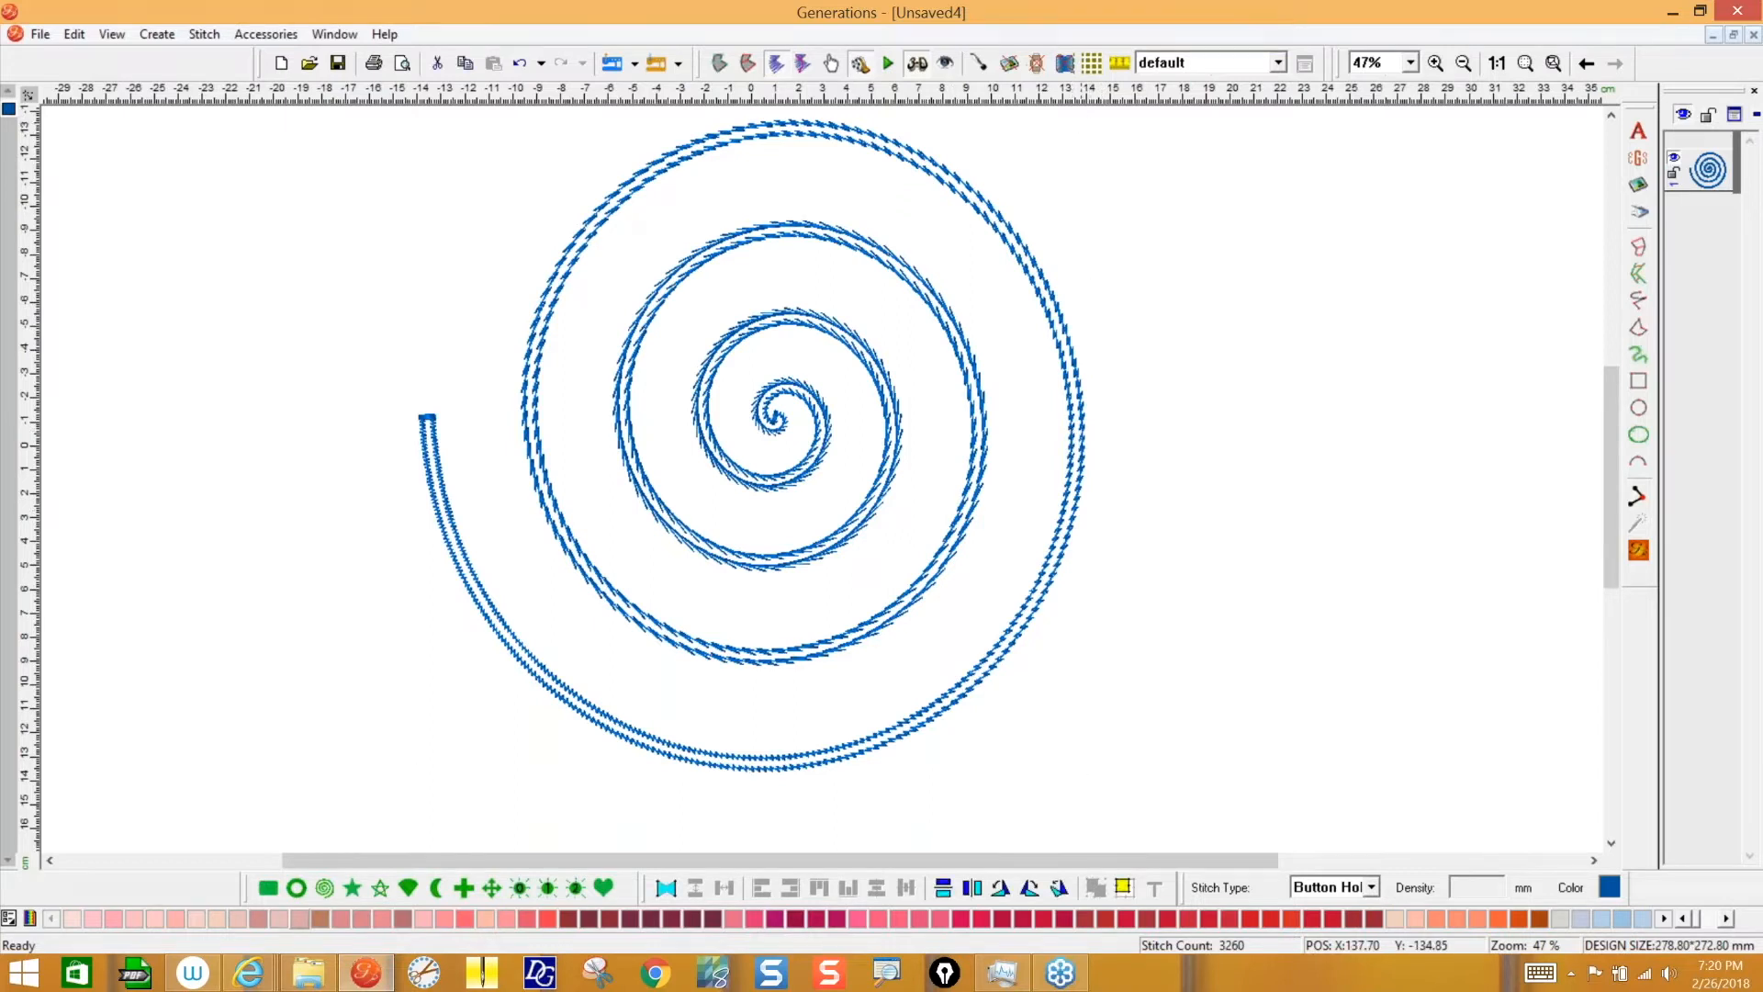
{"action": "left_click_drag", "start_coordinate": [1082, 121], "coordinate": [1047, 290]}
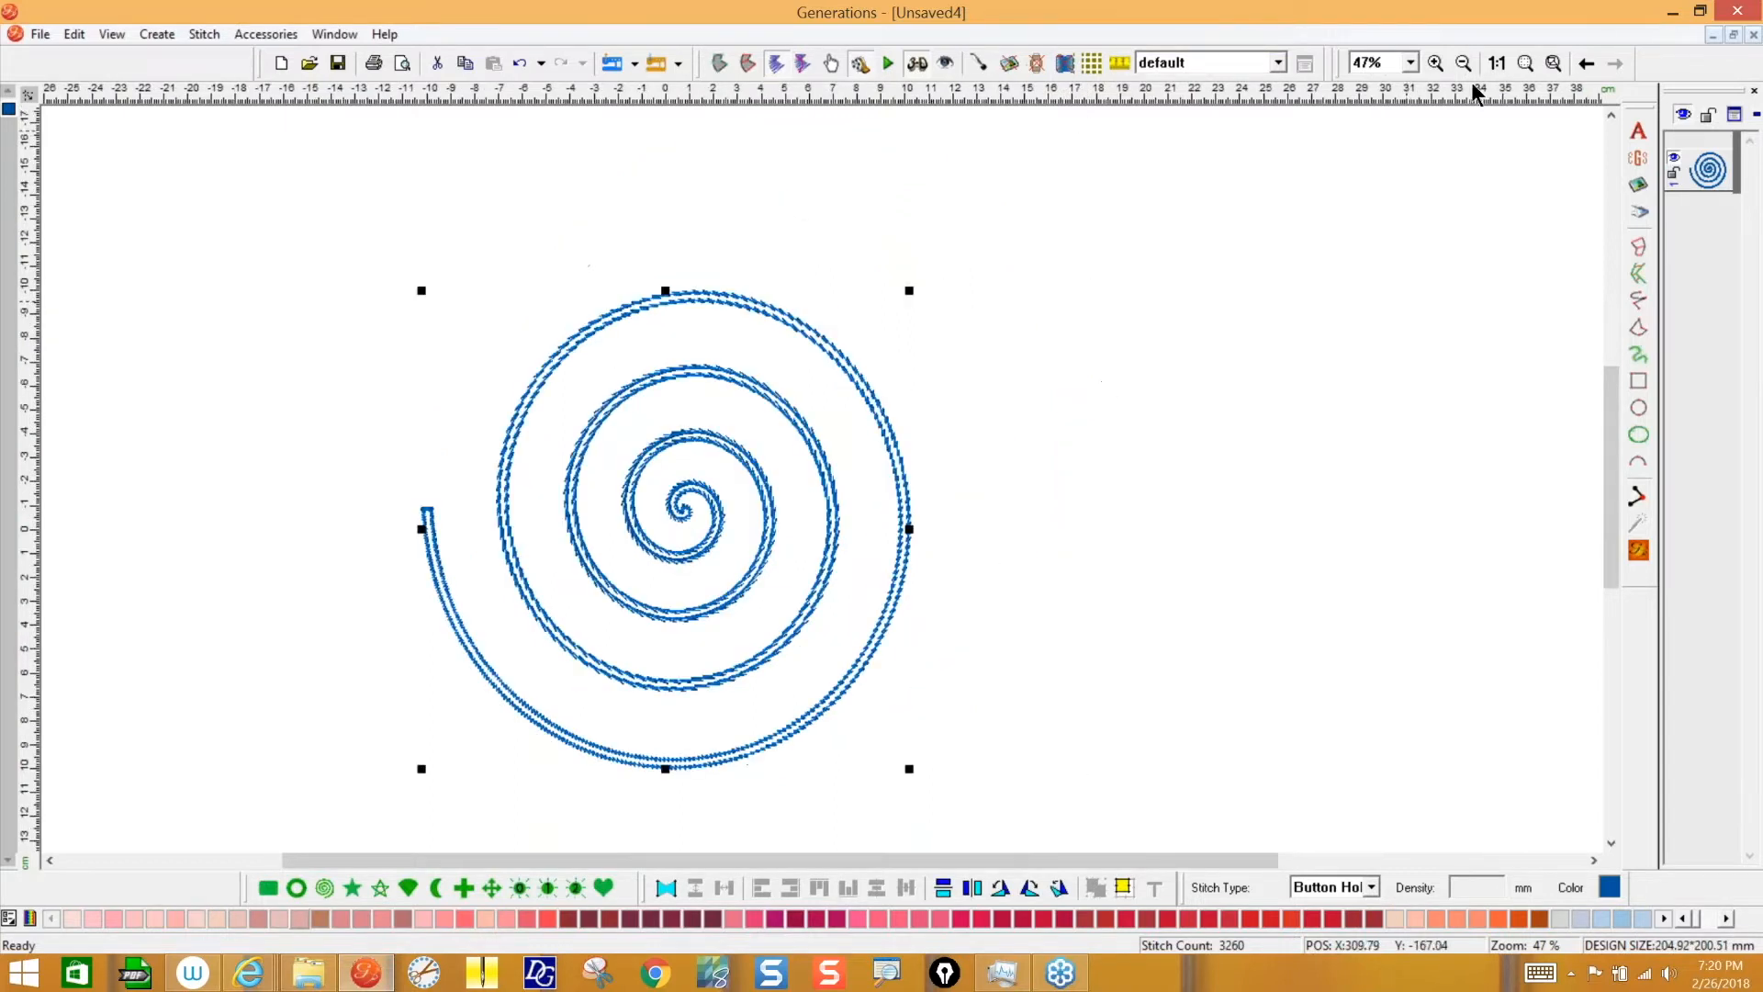
{"action": "left_click", "coordinate": [1525, 63]}
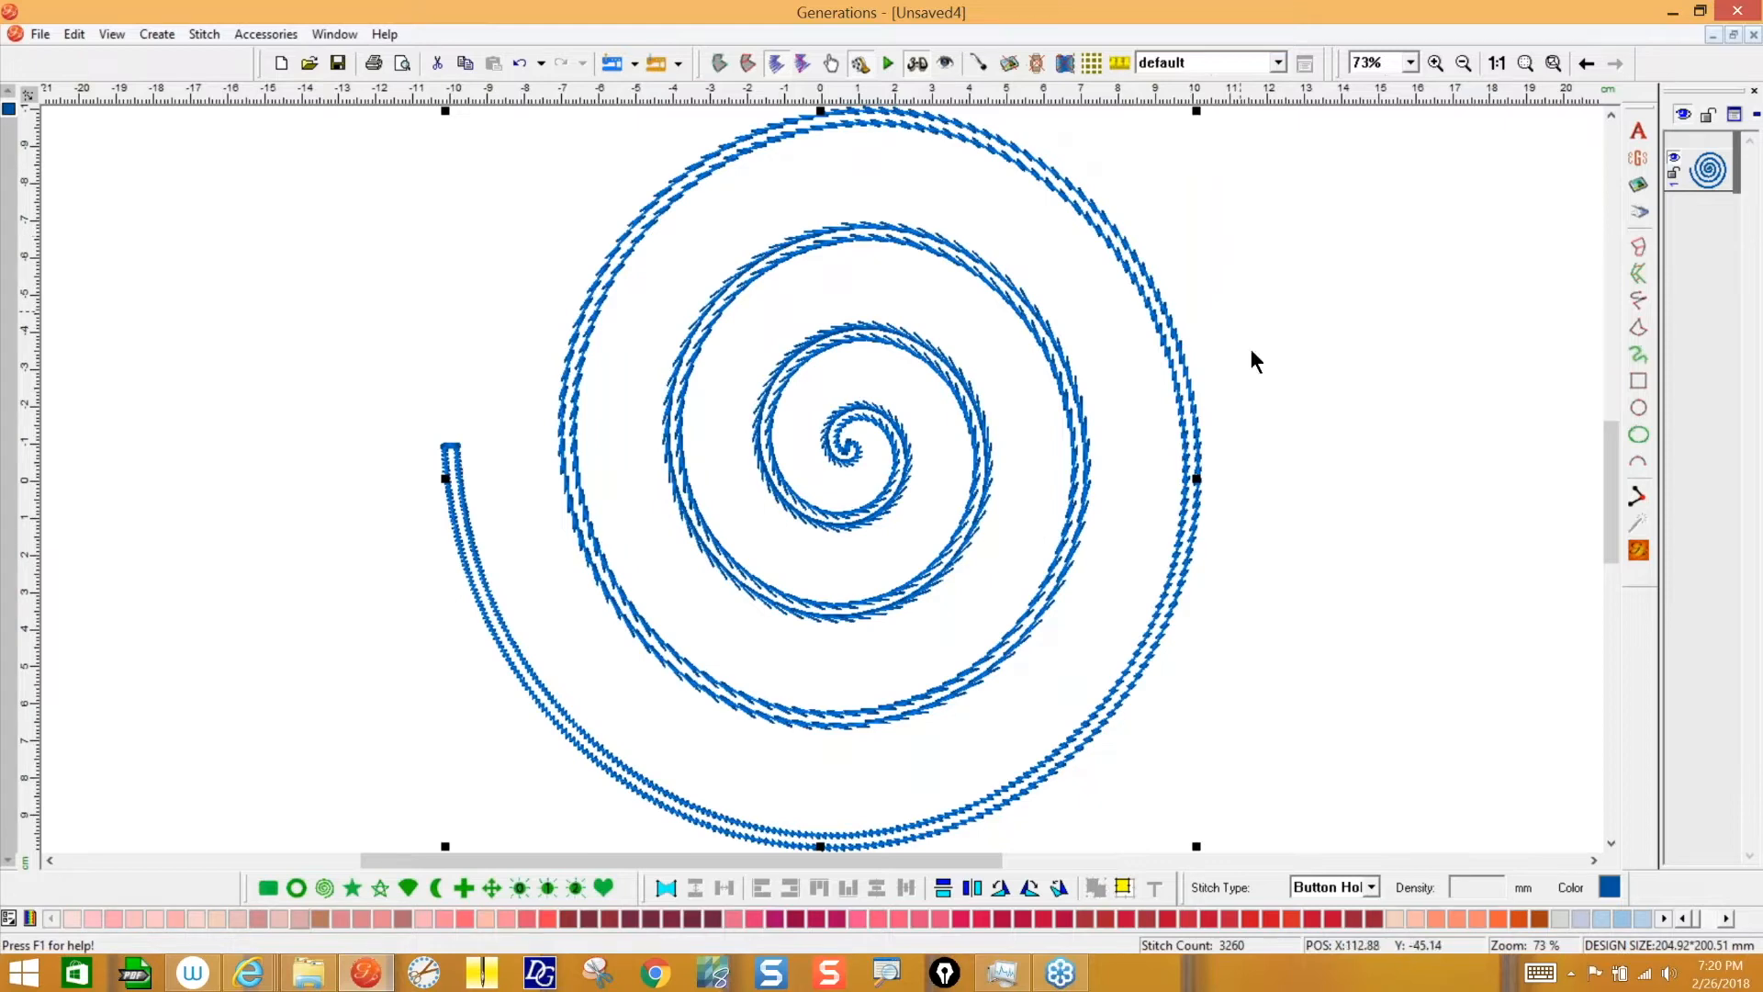
- Examine the spiral's button hole type, gap, width, density and end cap settings, closing the properties without changes
{"action": "double_click", "coordinate": [1705, 179]}
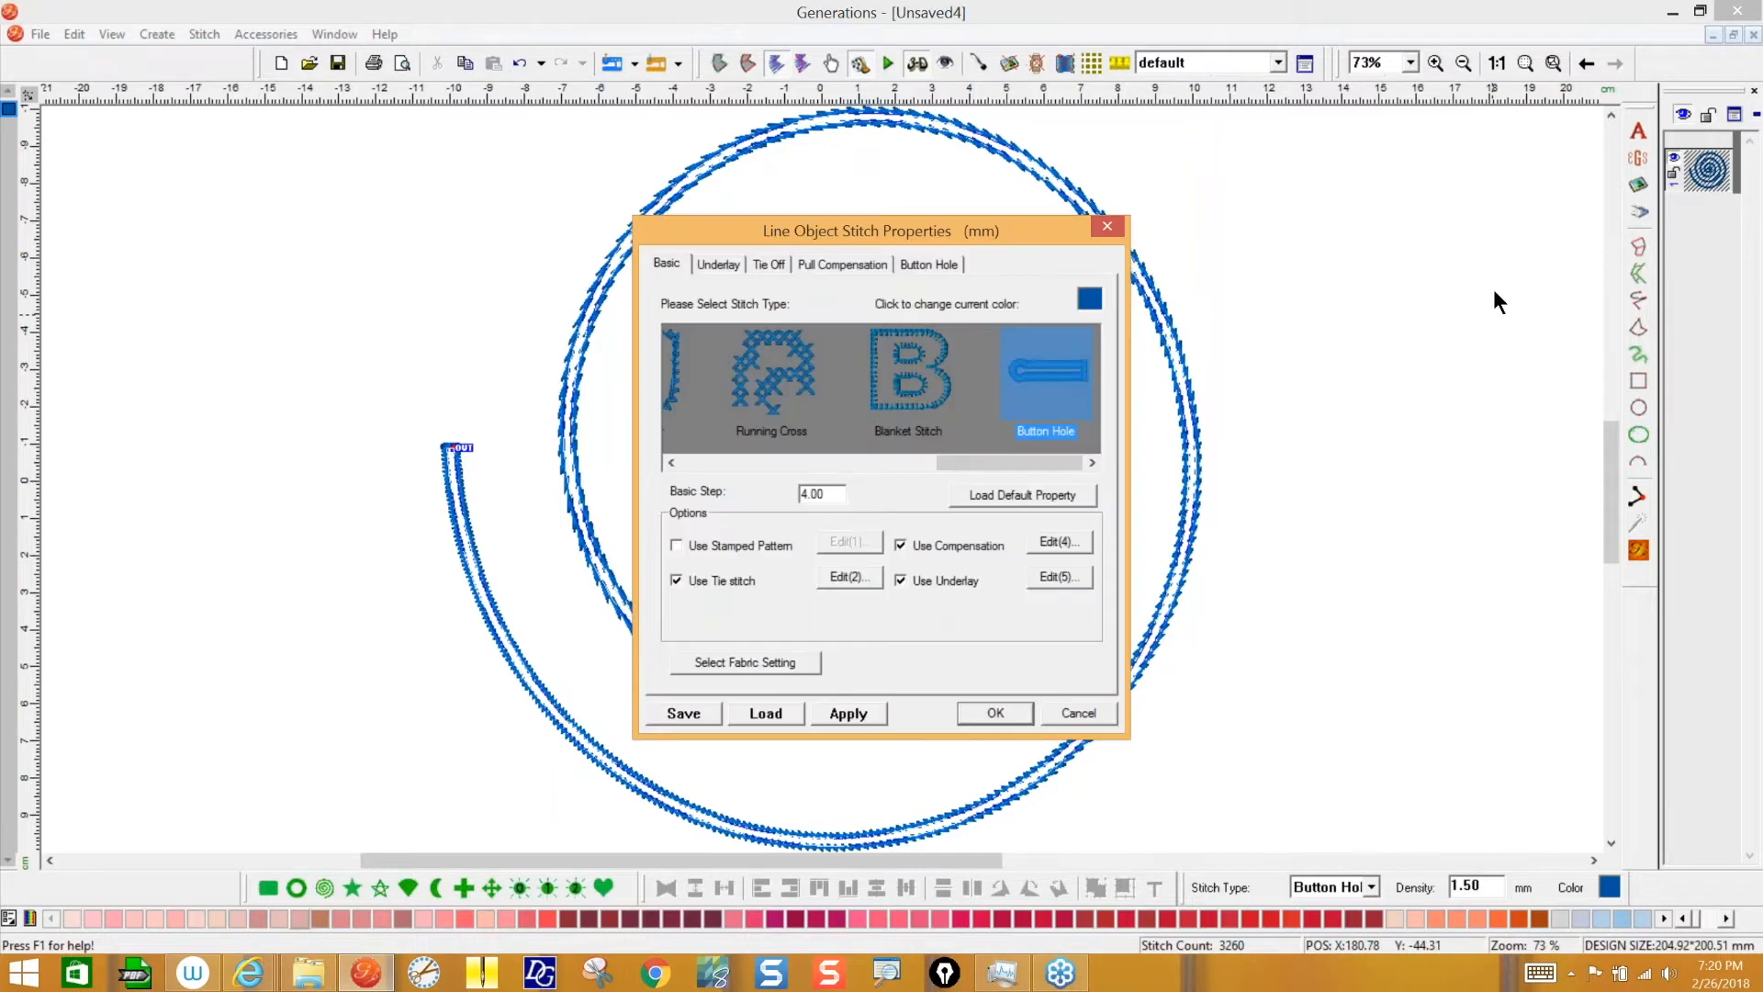
{"action": "left_click", "coordinate": [930, 264]}
{"action": "left_click_drag", "start_coordinate": [1022, 234], "coordinate": [1441, 179]}
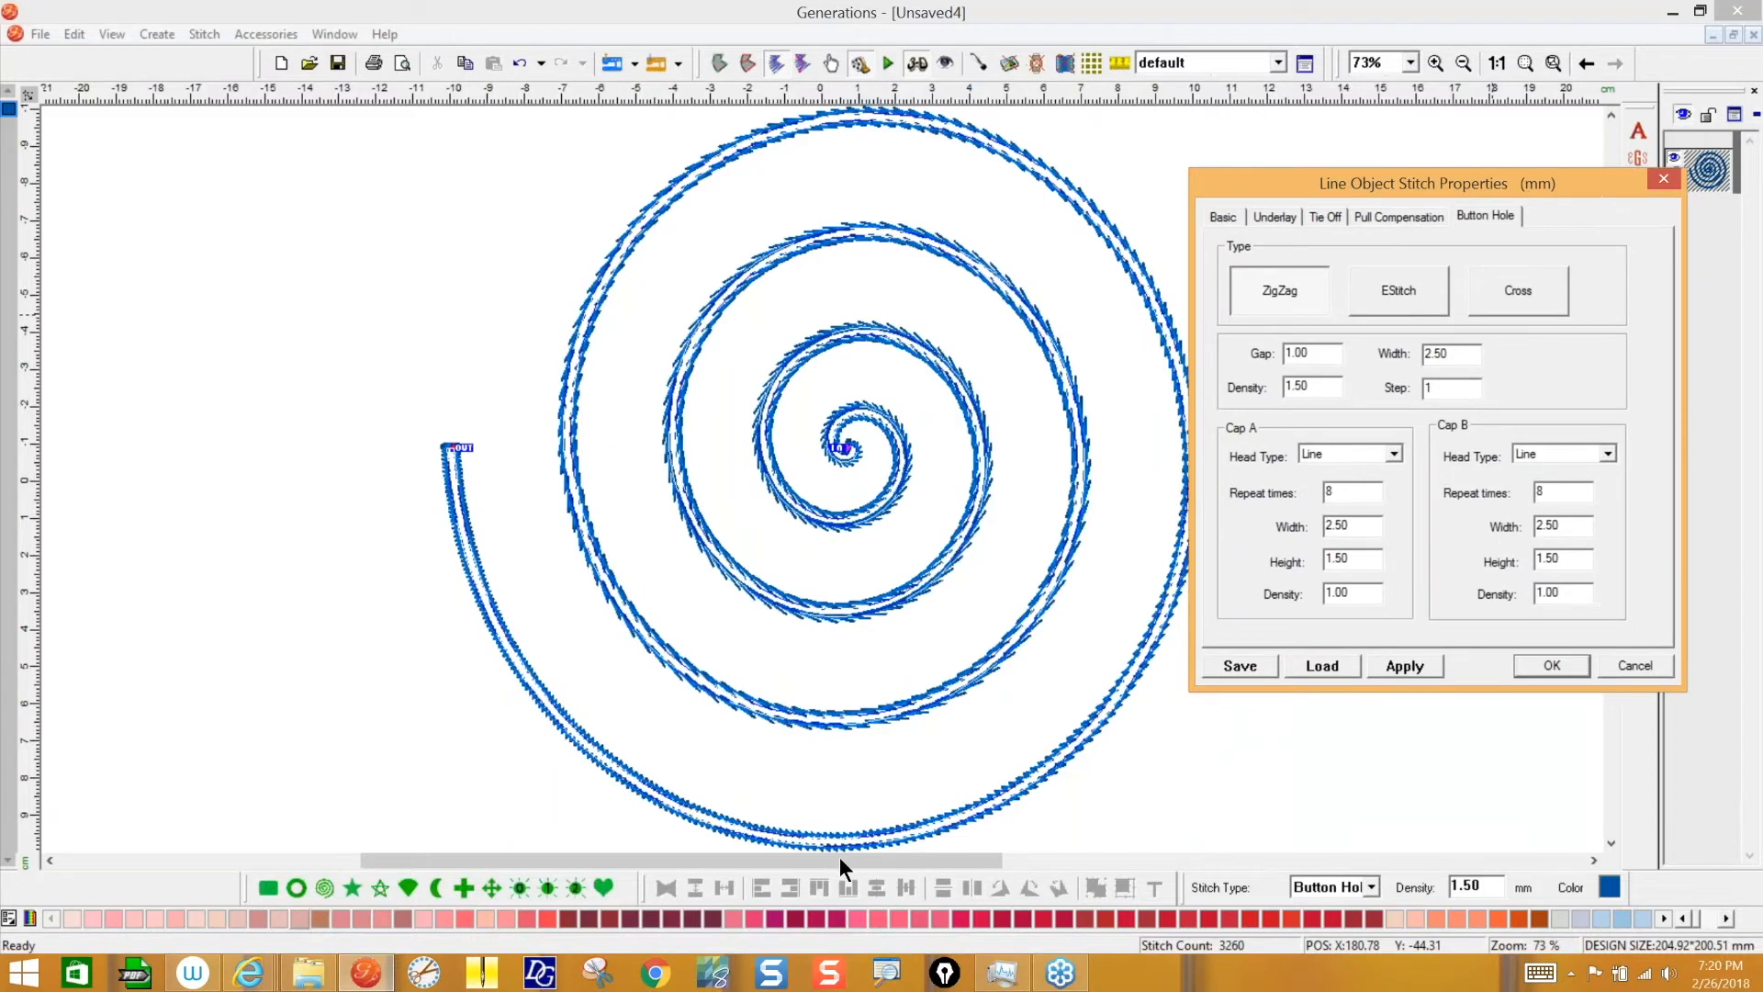
{"action": "left_click", "coordinate": [1581, 664]}
{"action": "left_click_drag", "start_coordinate": [926, 852], "coordinate": [799, 850]}
{"action": "right_click", "coordinate": [641, 718]}
{"action": "left_click_drag", "start_coordinate": [1033, 233], "coordinate": [456, 171]}
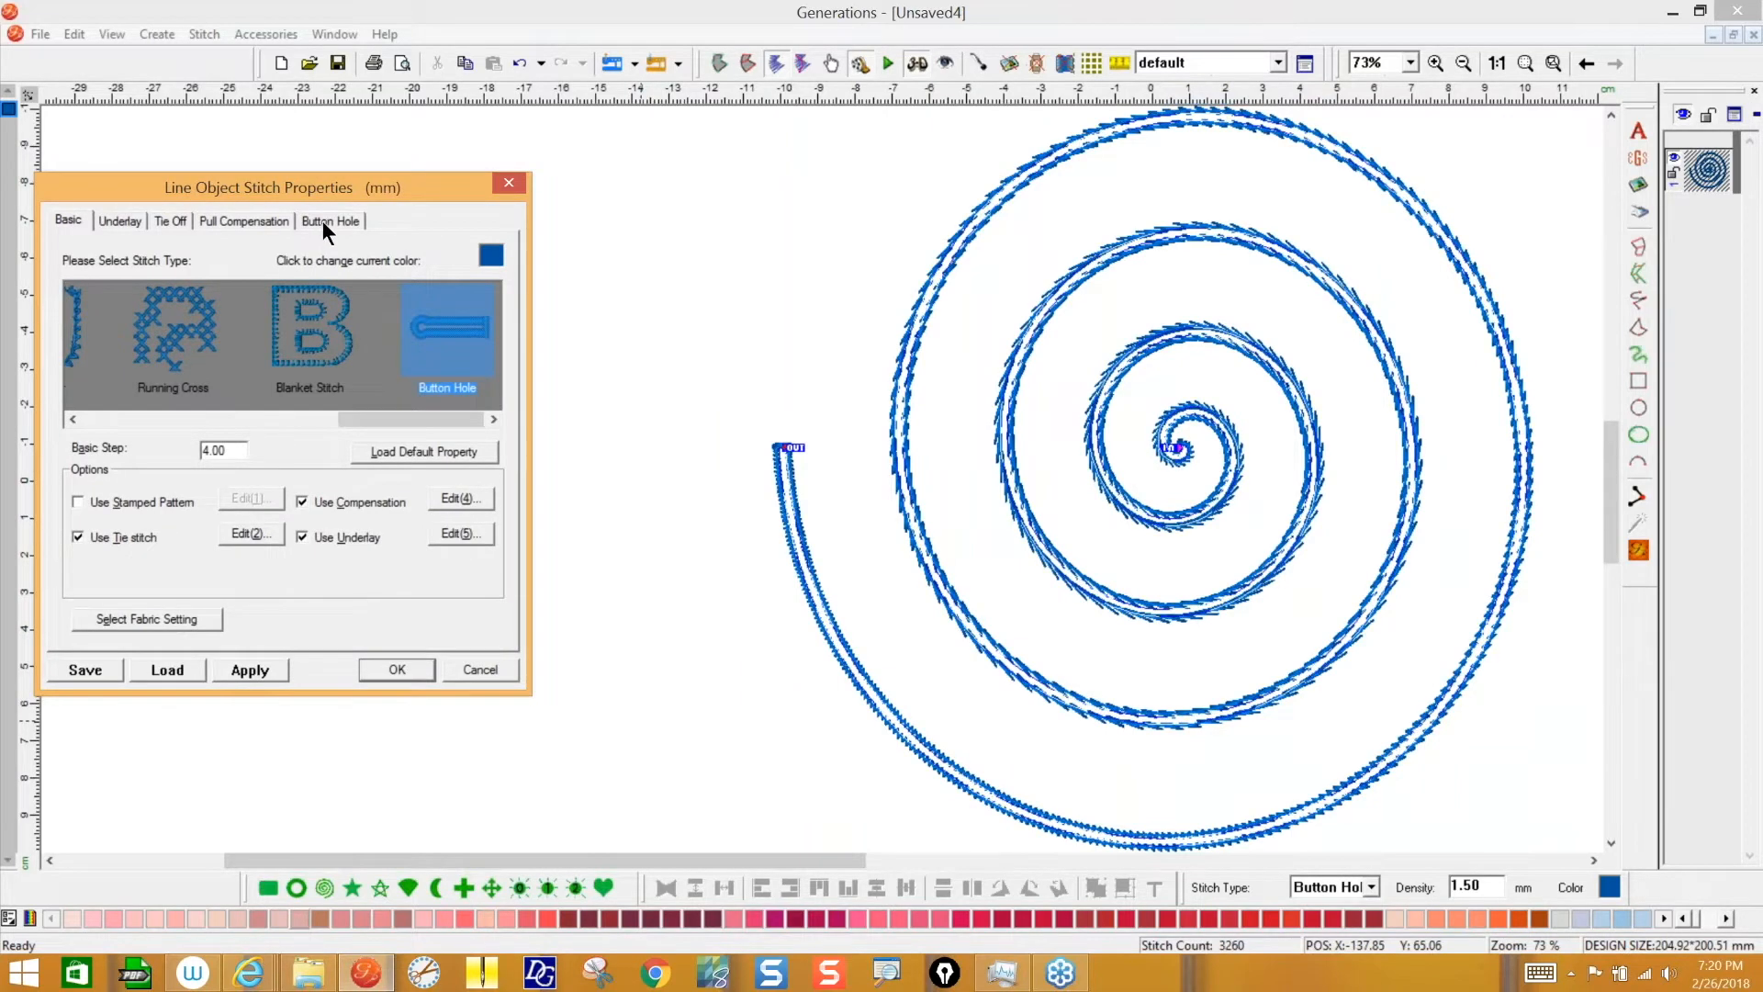
{"action": "left_click", "coordinate": [476, 662]}
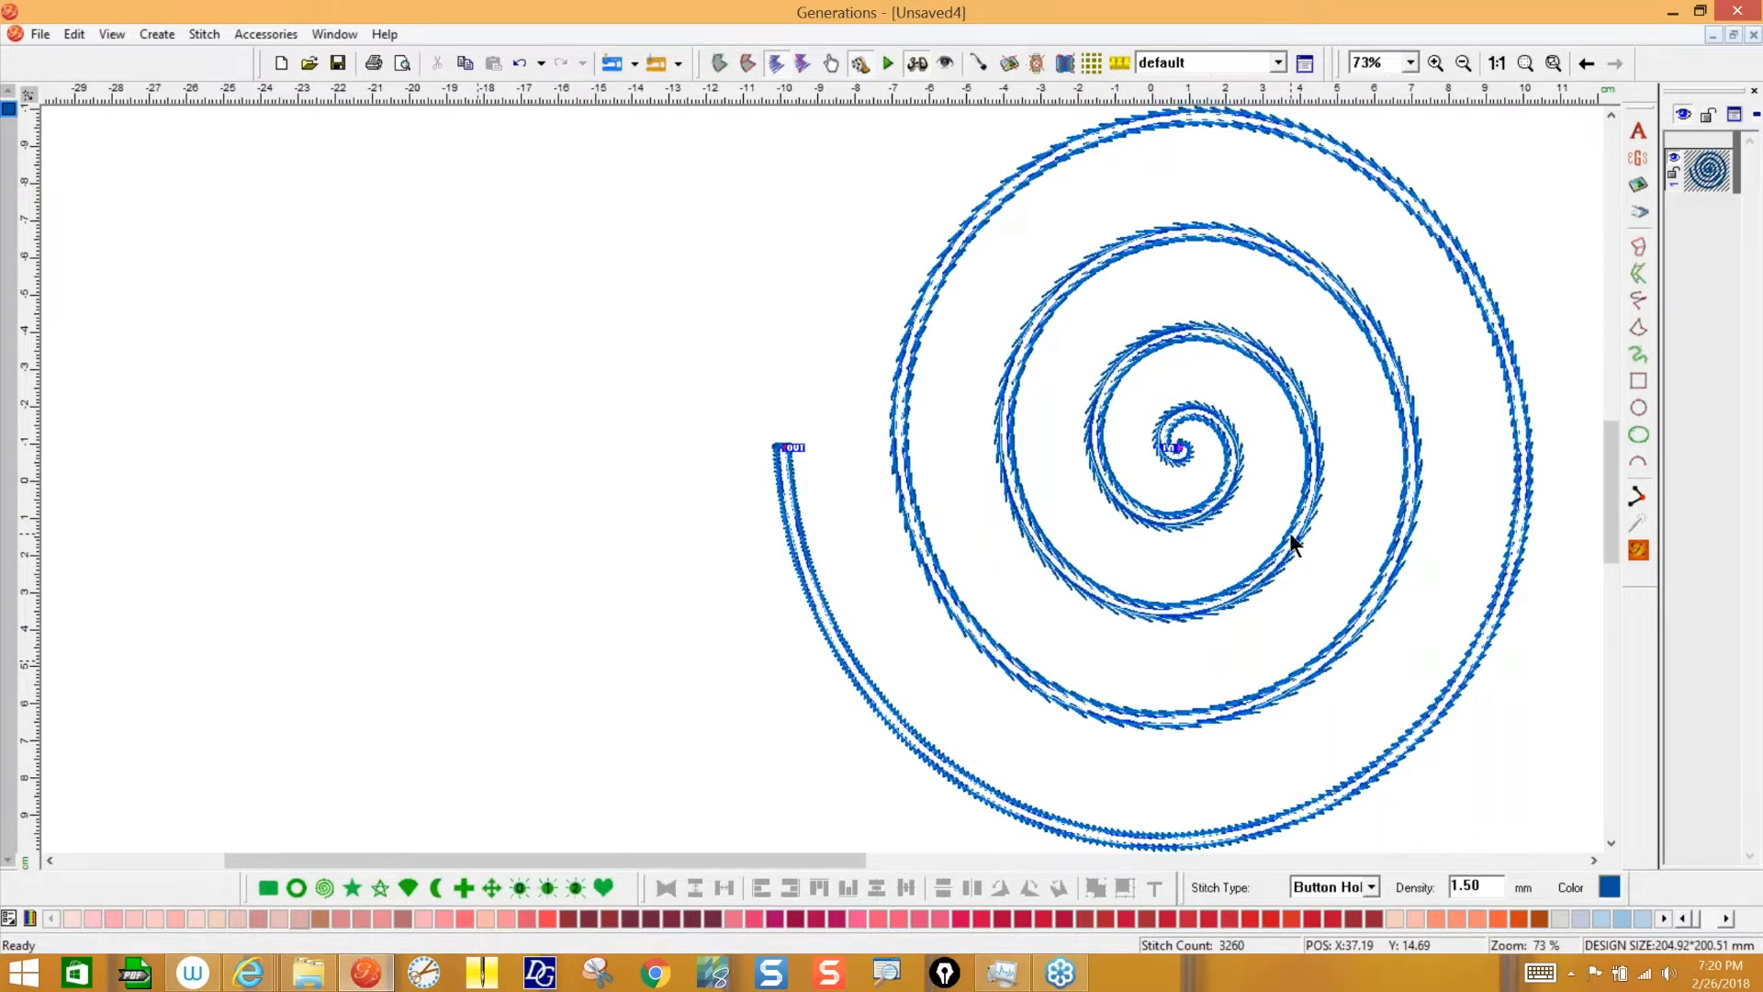
- Draw a near-vertical freehand Triple Run line about 71 mm long beside the spiral's outer end
{"action": "left_click", "coordinate": [1638, 299]}
{"action": "left_click", "coordinate": [594, 281]}
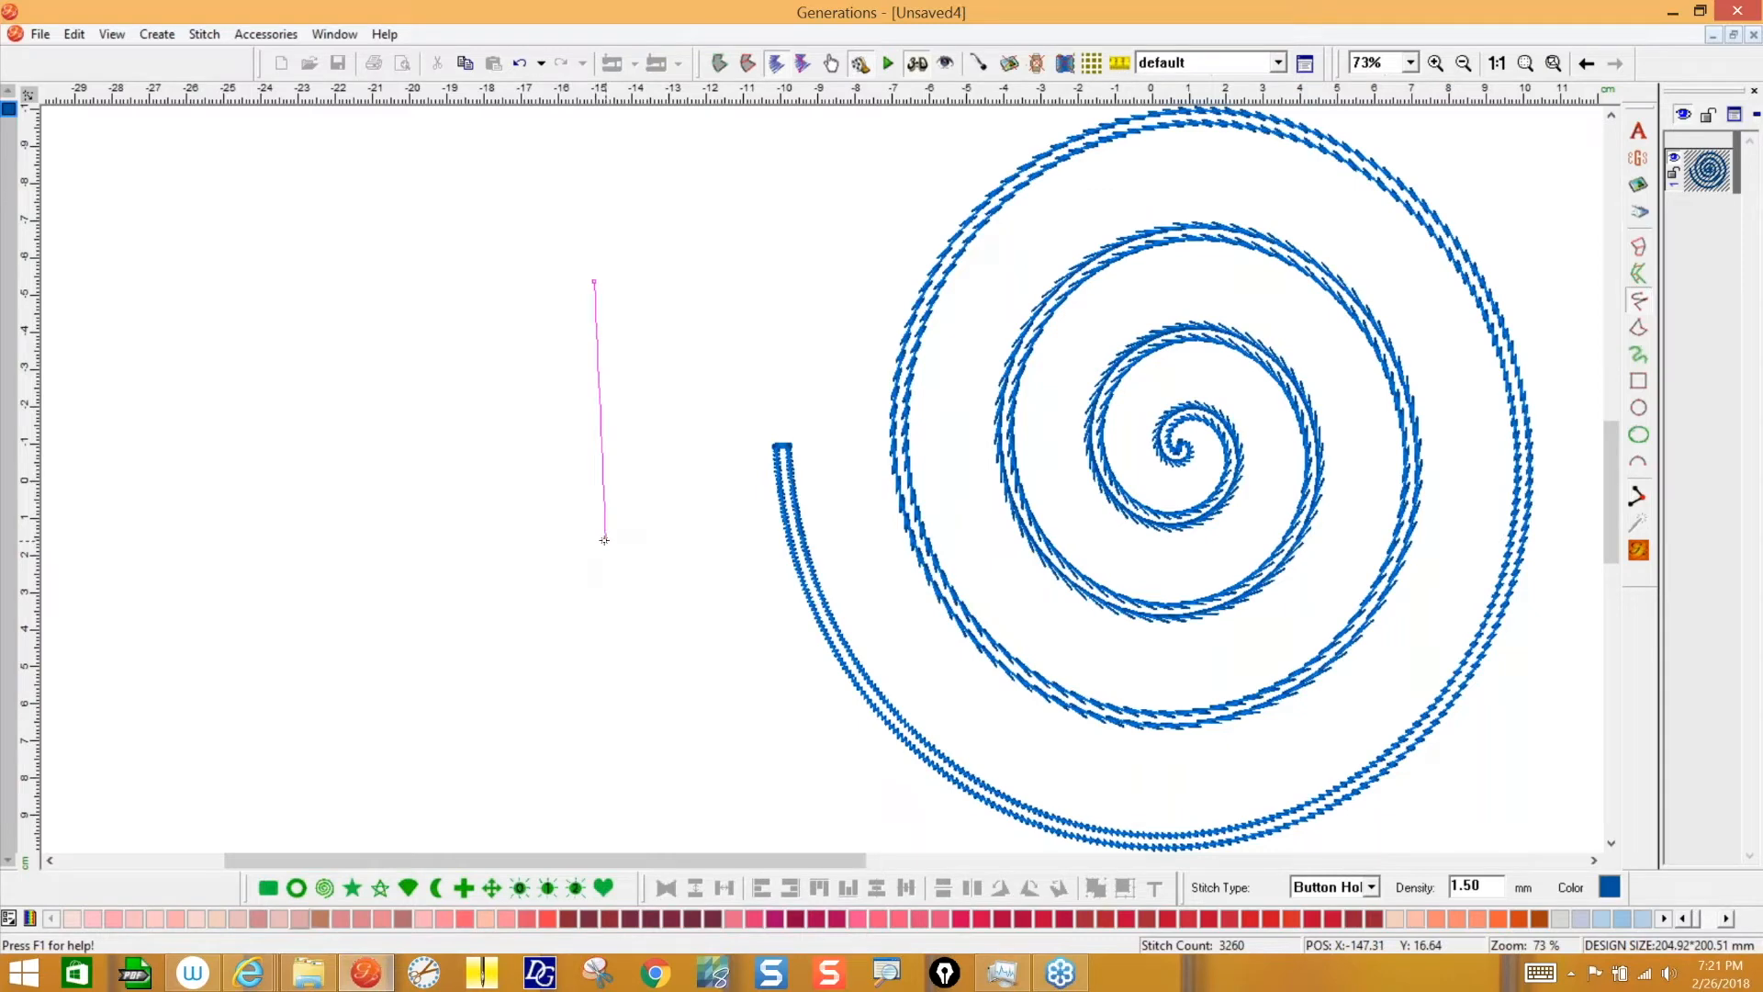
{"action": "left_click", "coordinate": [598, 546]}
{"action": "right_click", "coordinate": [580, 548]}
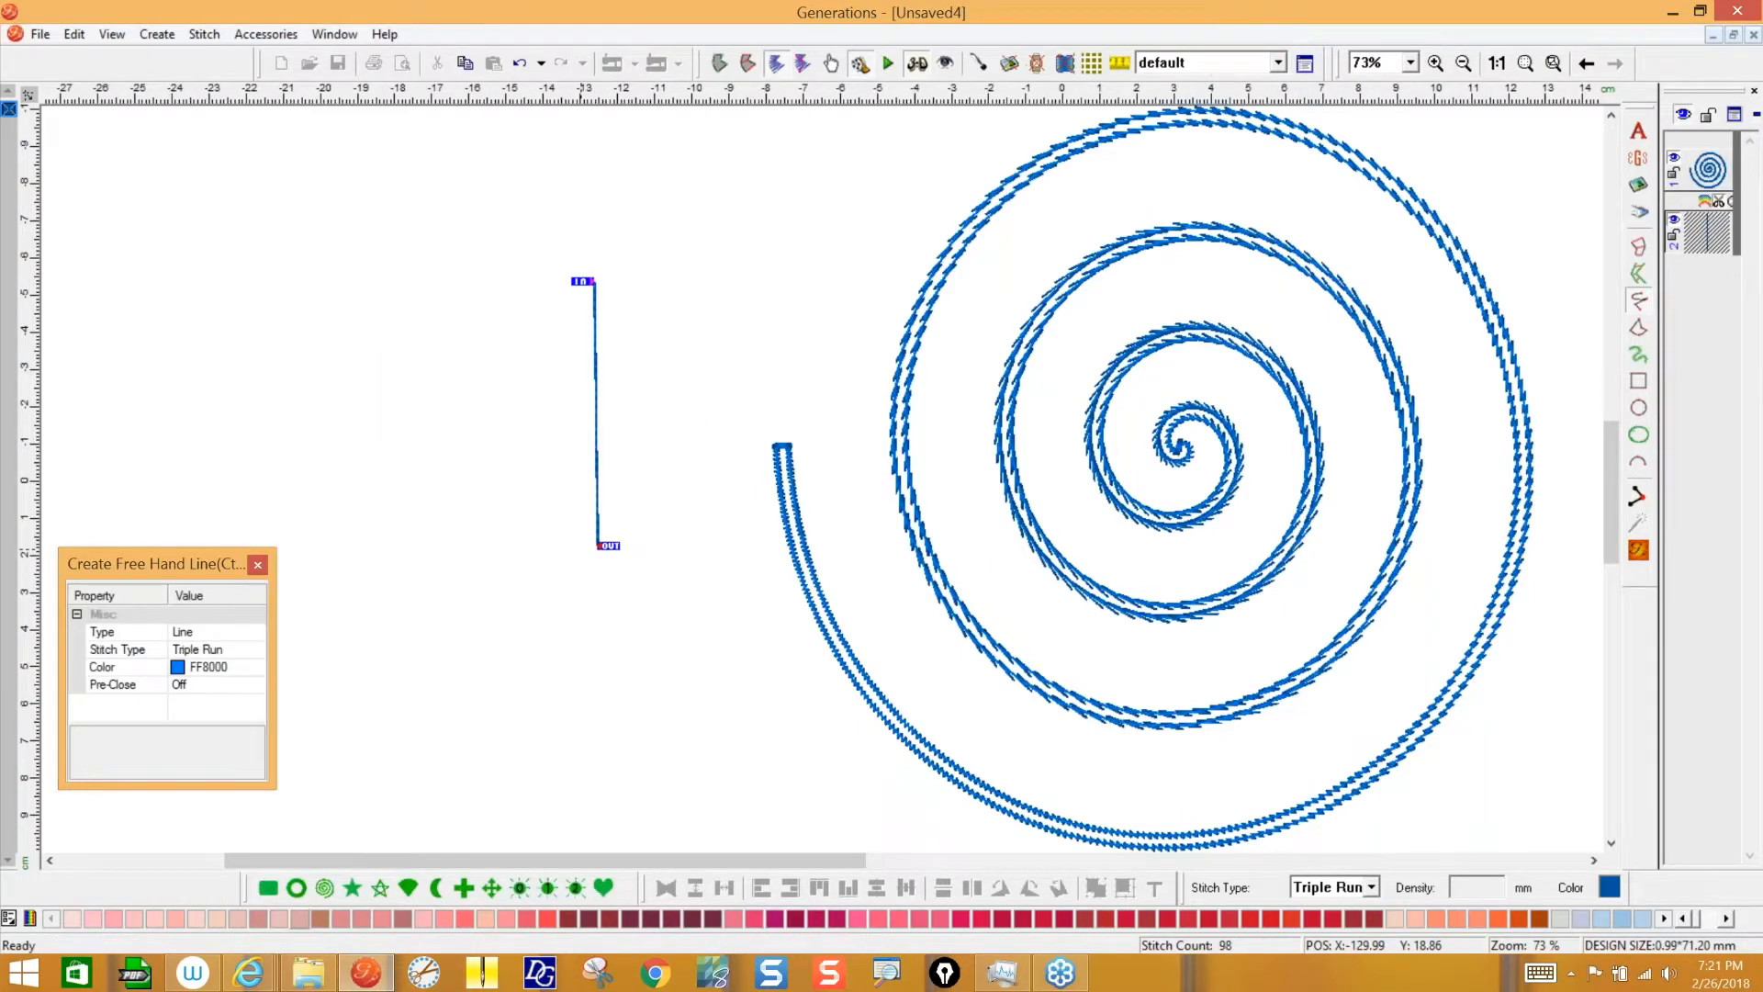
{"action": "key", "text": "Escape"}
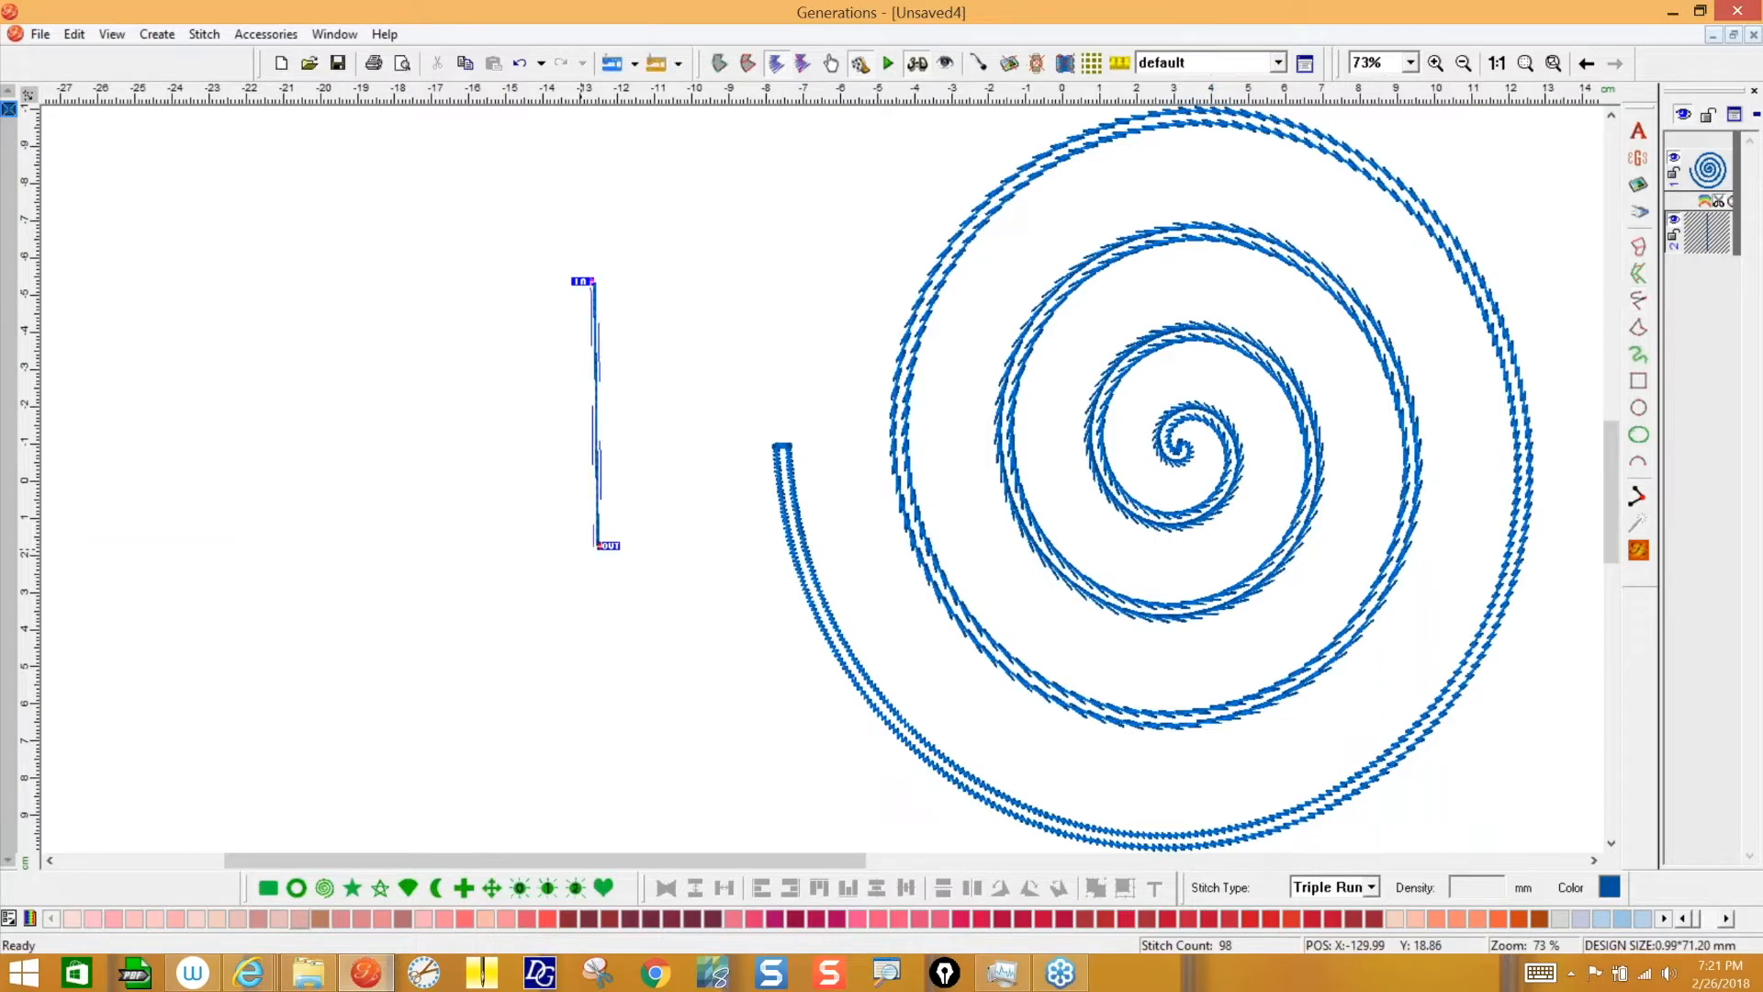
- Change the freehand line's stitch type to Button Hole and deselect it
{"action": "right_click", "coordinate": [1346, 848]}
{"action": "left_click_drag", "start_coordinate": [808, 461], "coordinate": [1074, 461]}
{"action": "left_click", "coordinate": [1061, 386]}
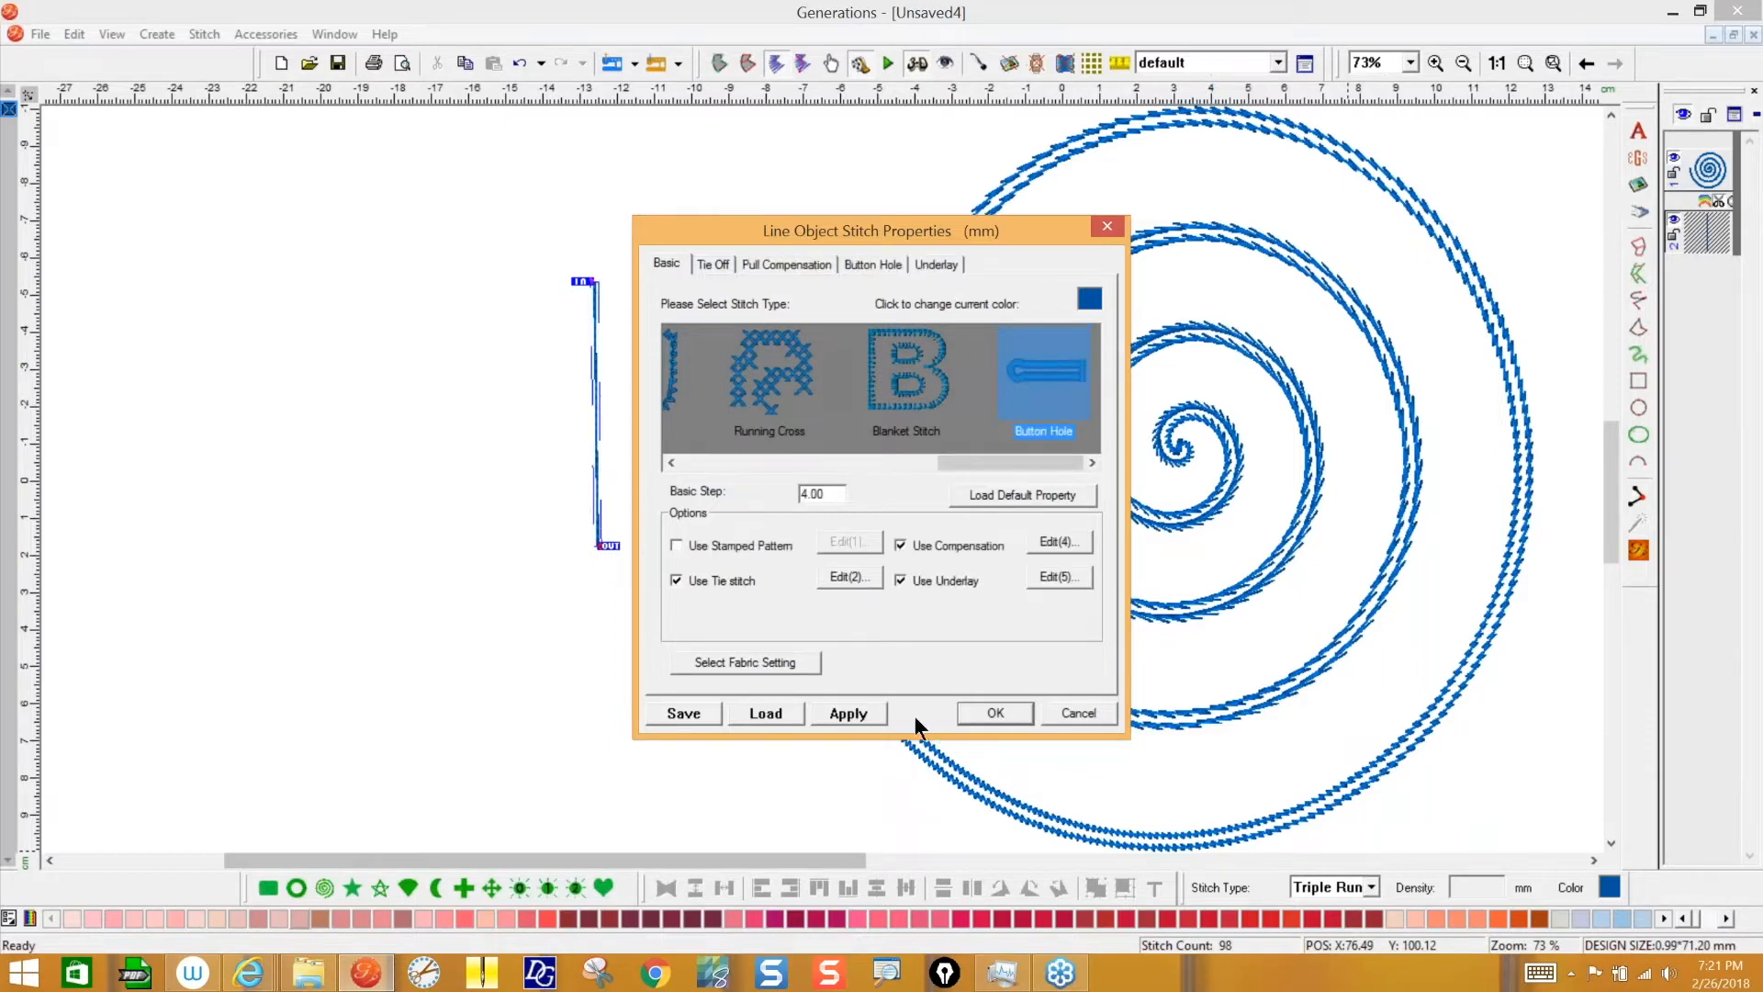
{"action": "left_click", "coordinate": [848, 712]}
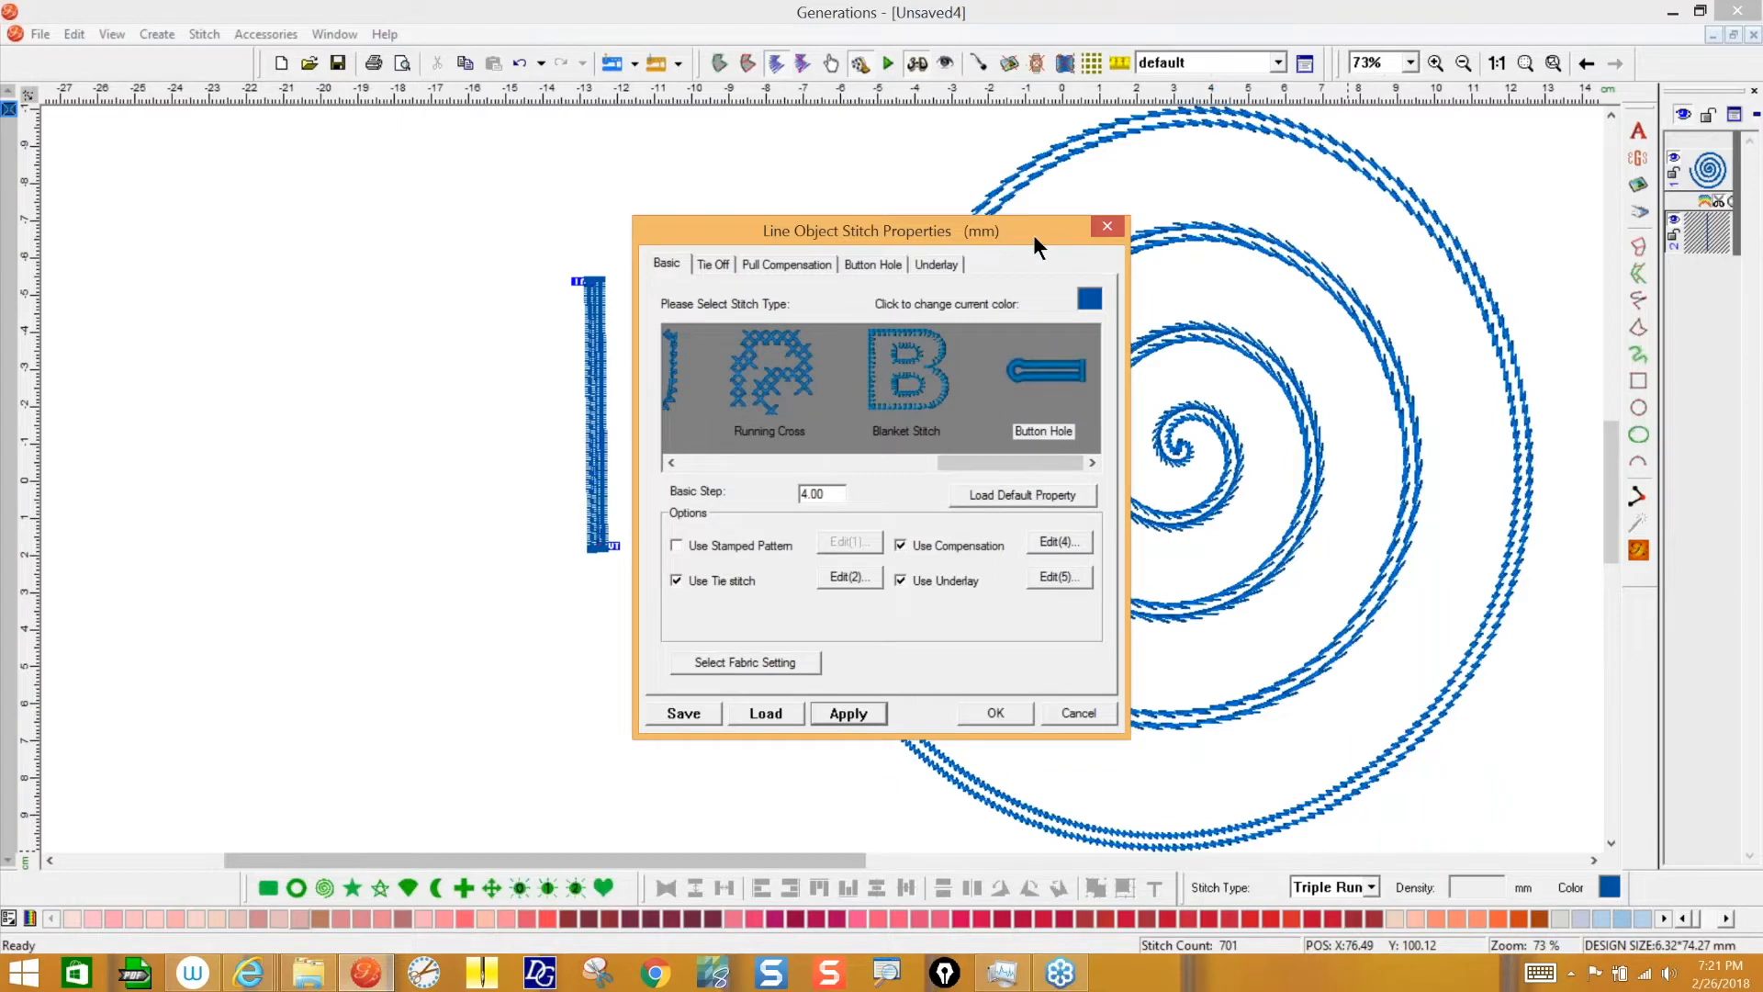
{"action": "left_click_drag", "start_coordinate": [1033, 235], "coordinate": [1203, 234]}
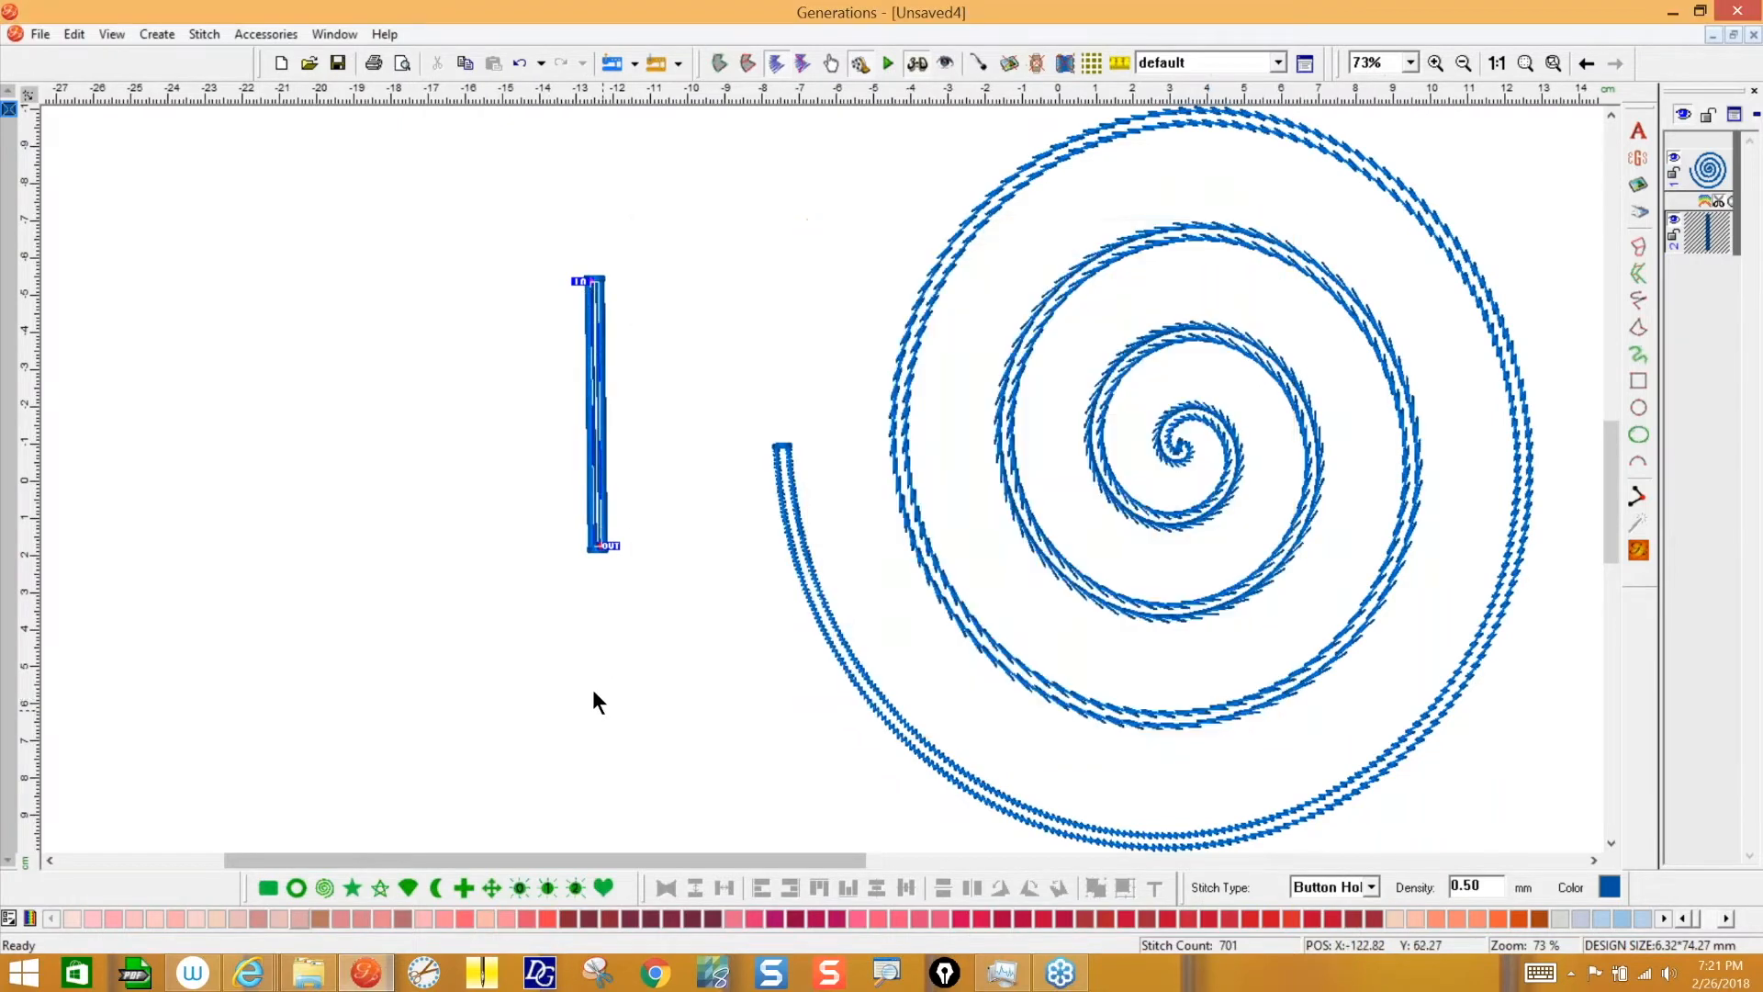
{"action": "left_click", "coordinate": [592, 689]}
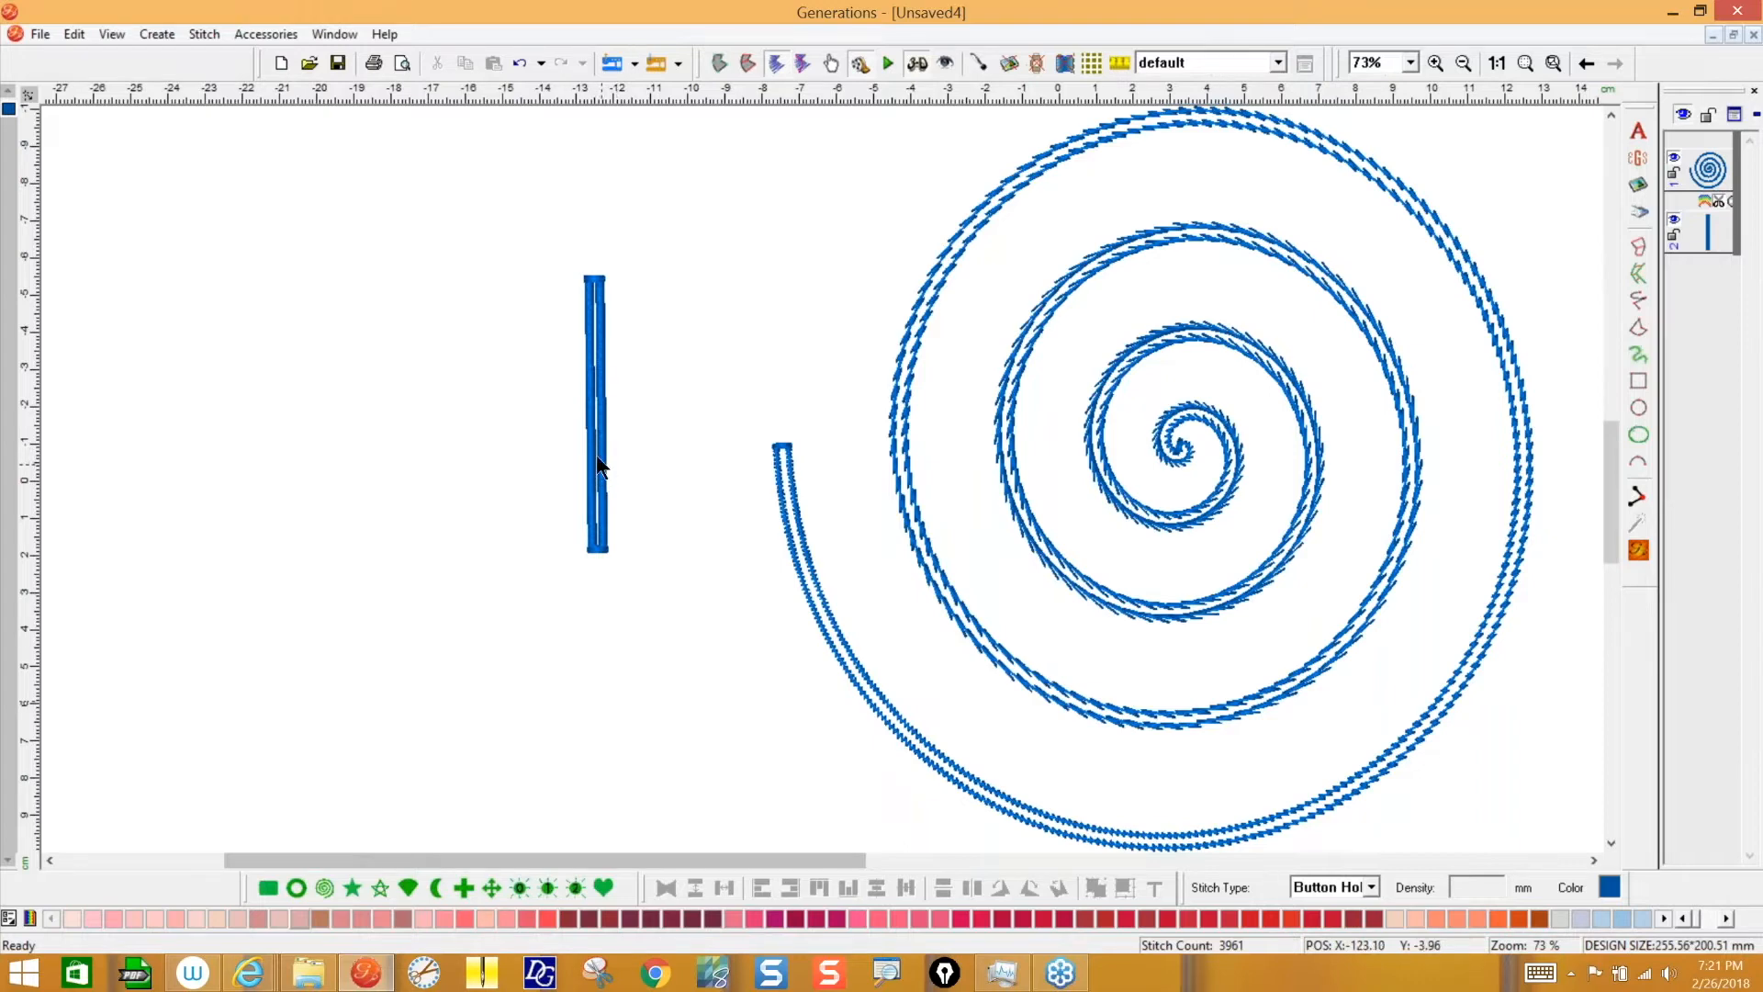
- Set the line's button hole gap to 0.75 mm and accept the stitch properties
{"action": "double_click", "coordinate": [1704, 233]}
{"action": "left_click_drag", "start_coordinate": [1014, 229], "coordinate": [1151, 206]}
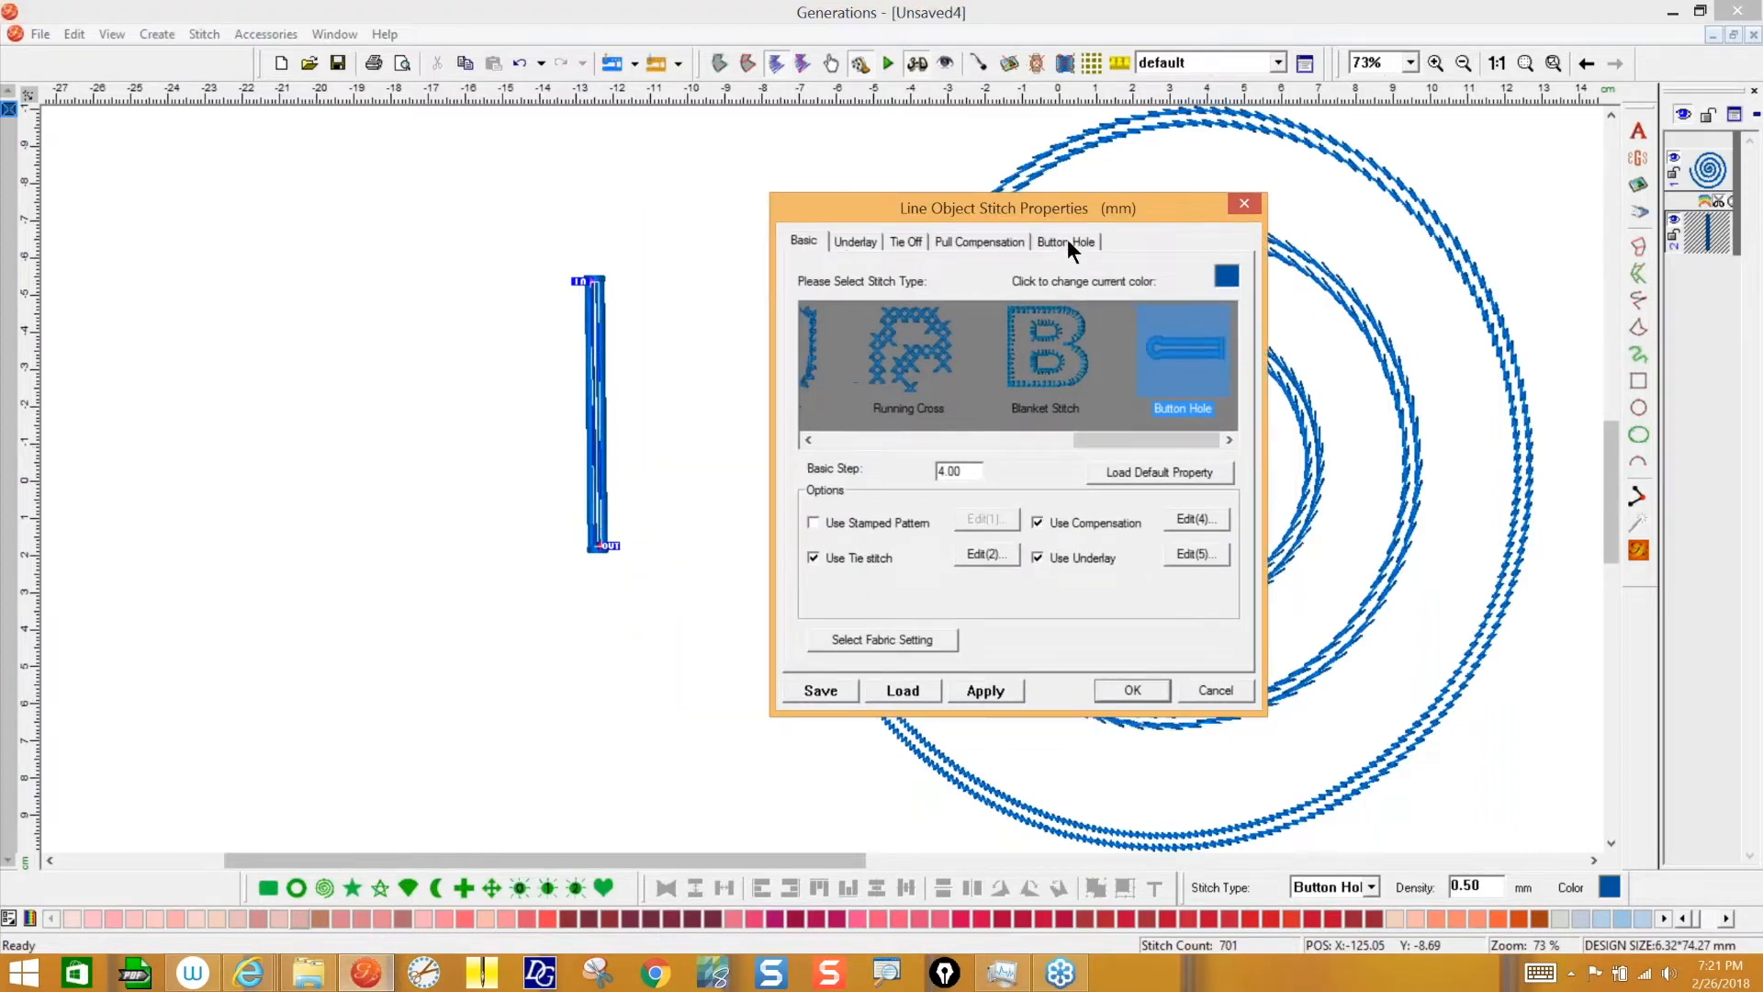
{"action": "left_click", "coordinate": [1067, 240]}
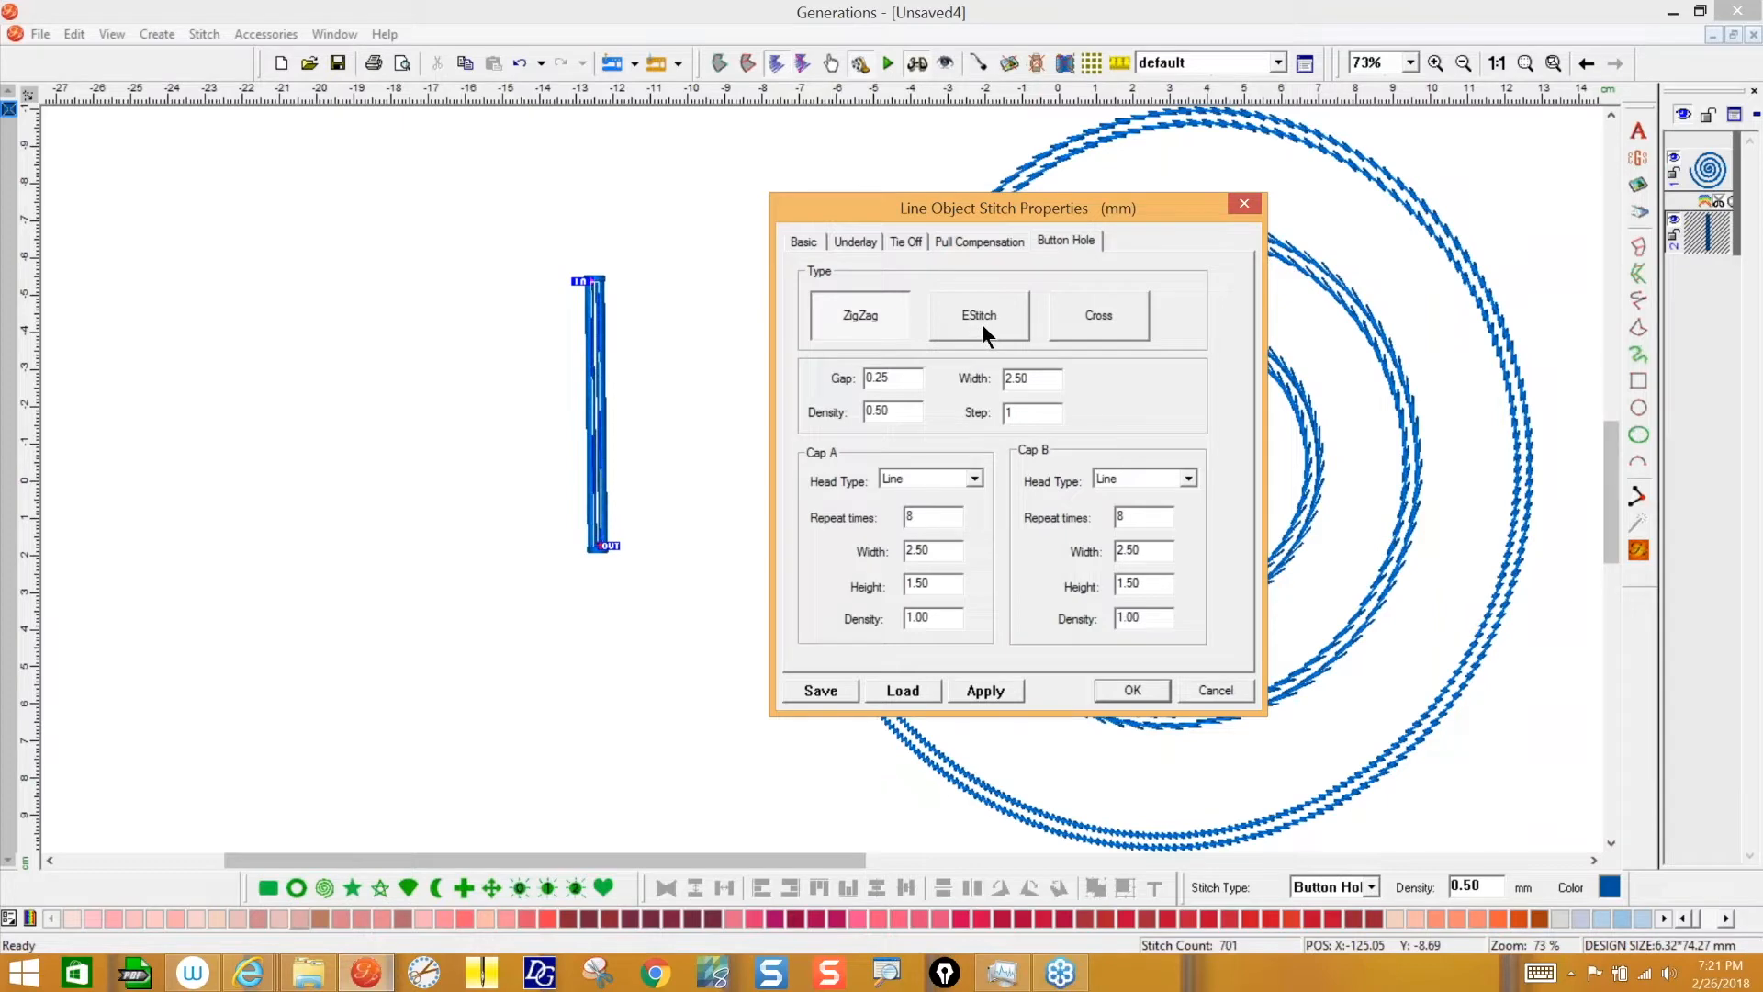
{"action": "left_click_drag", "start_coordinate": [893, 377], "coordinate": [863, 381]}
{"action": "type", "text": ".75"}
{"action": "key", "text": "Return"}
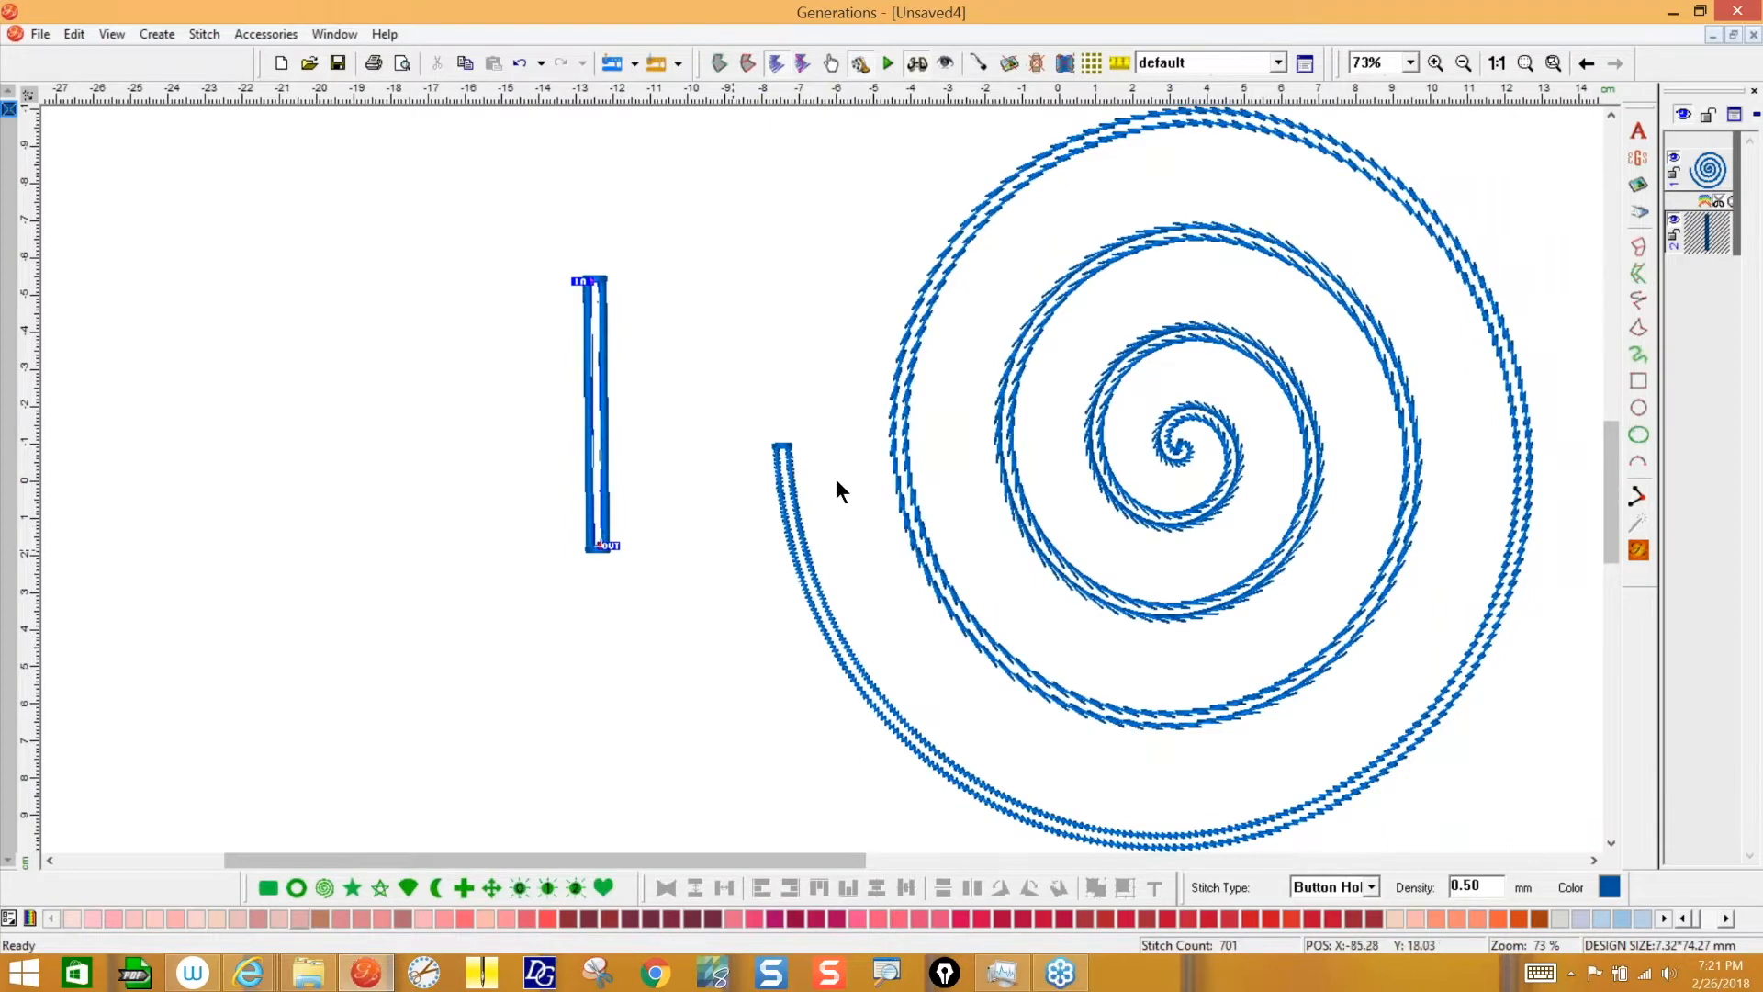
- Switch the line's button hole type to EStitch and set its density to 1.5 mm
{"action": "right_click", "coordinate": [648, 453]}
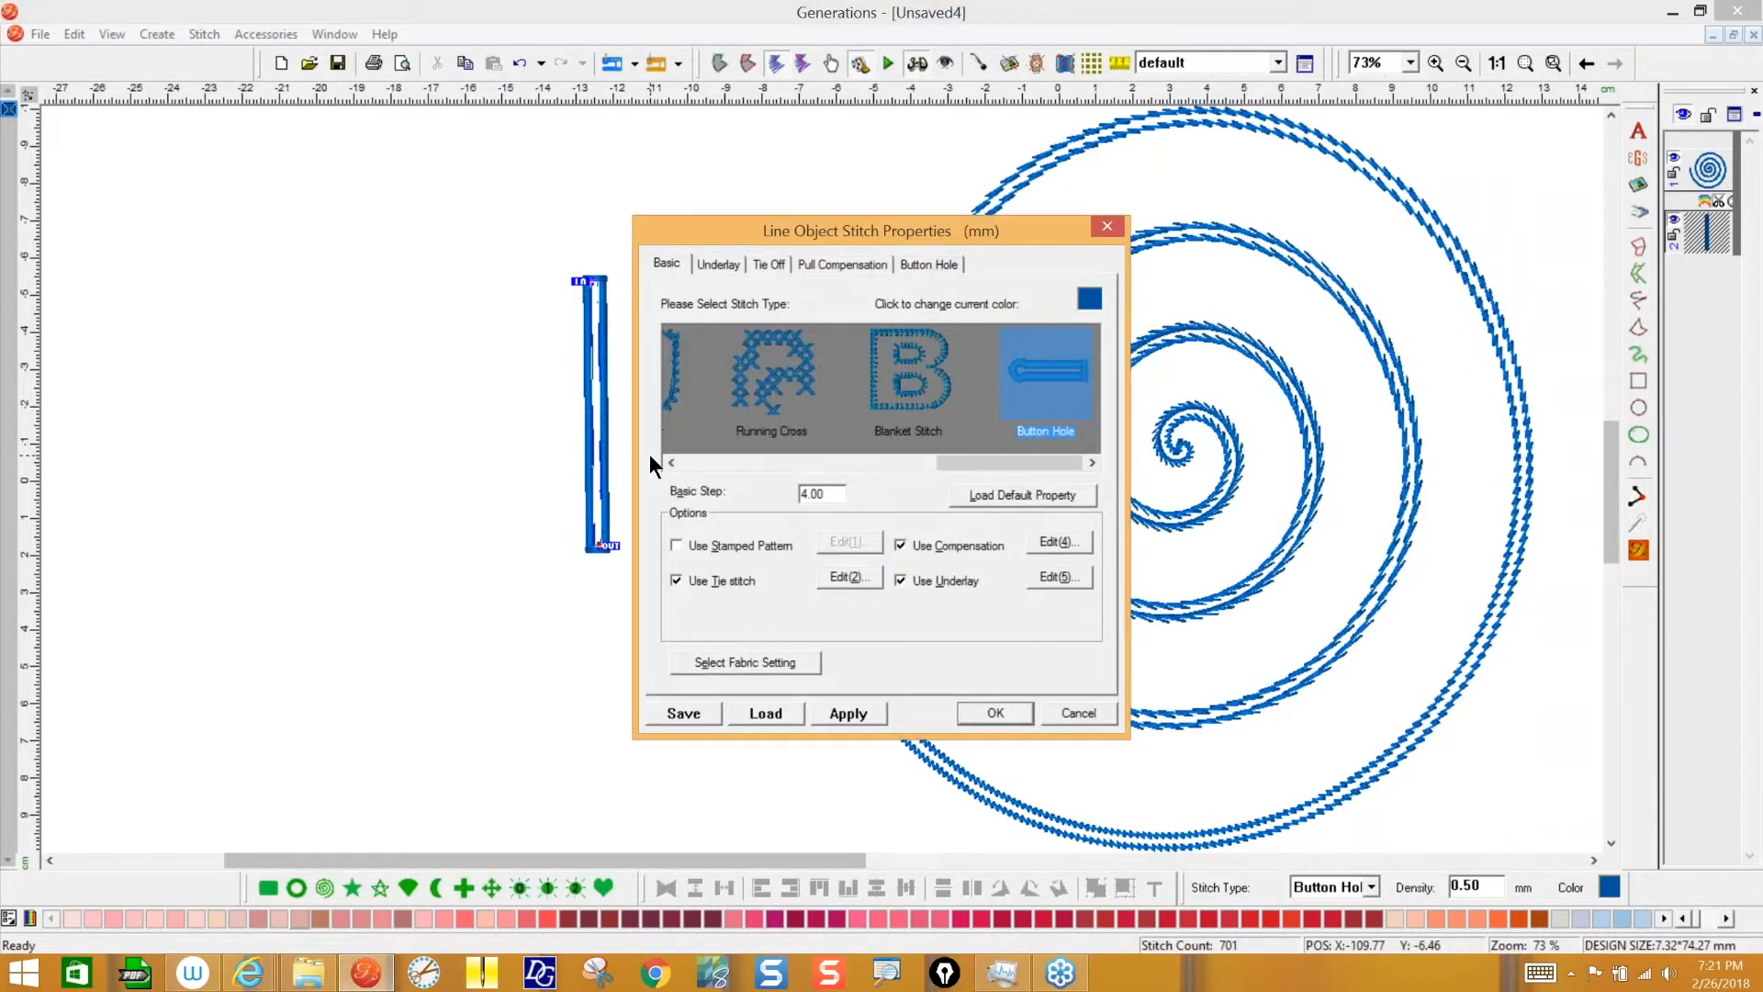
{"action": "left_click_drag", "start_coordinate": [1057, 221], "coordinate": [1189, 192]}
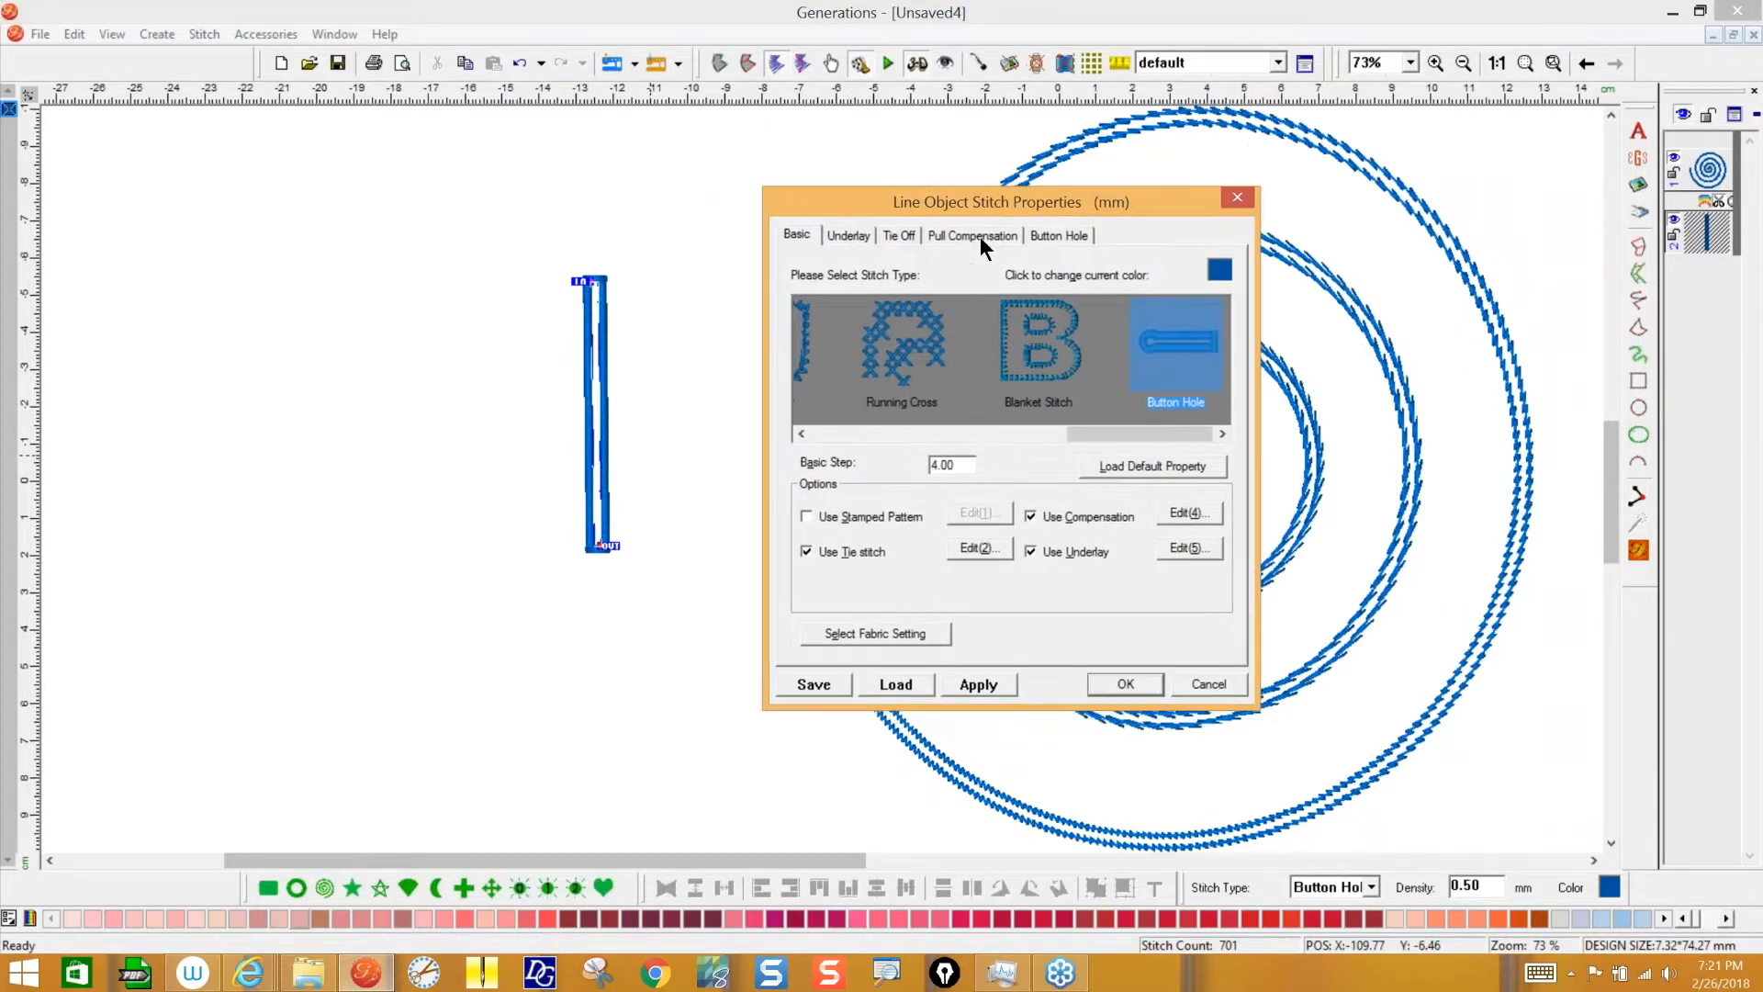
{"action": "left_click", "coordinate": [1054, 231]}
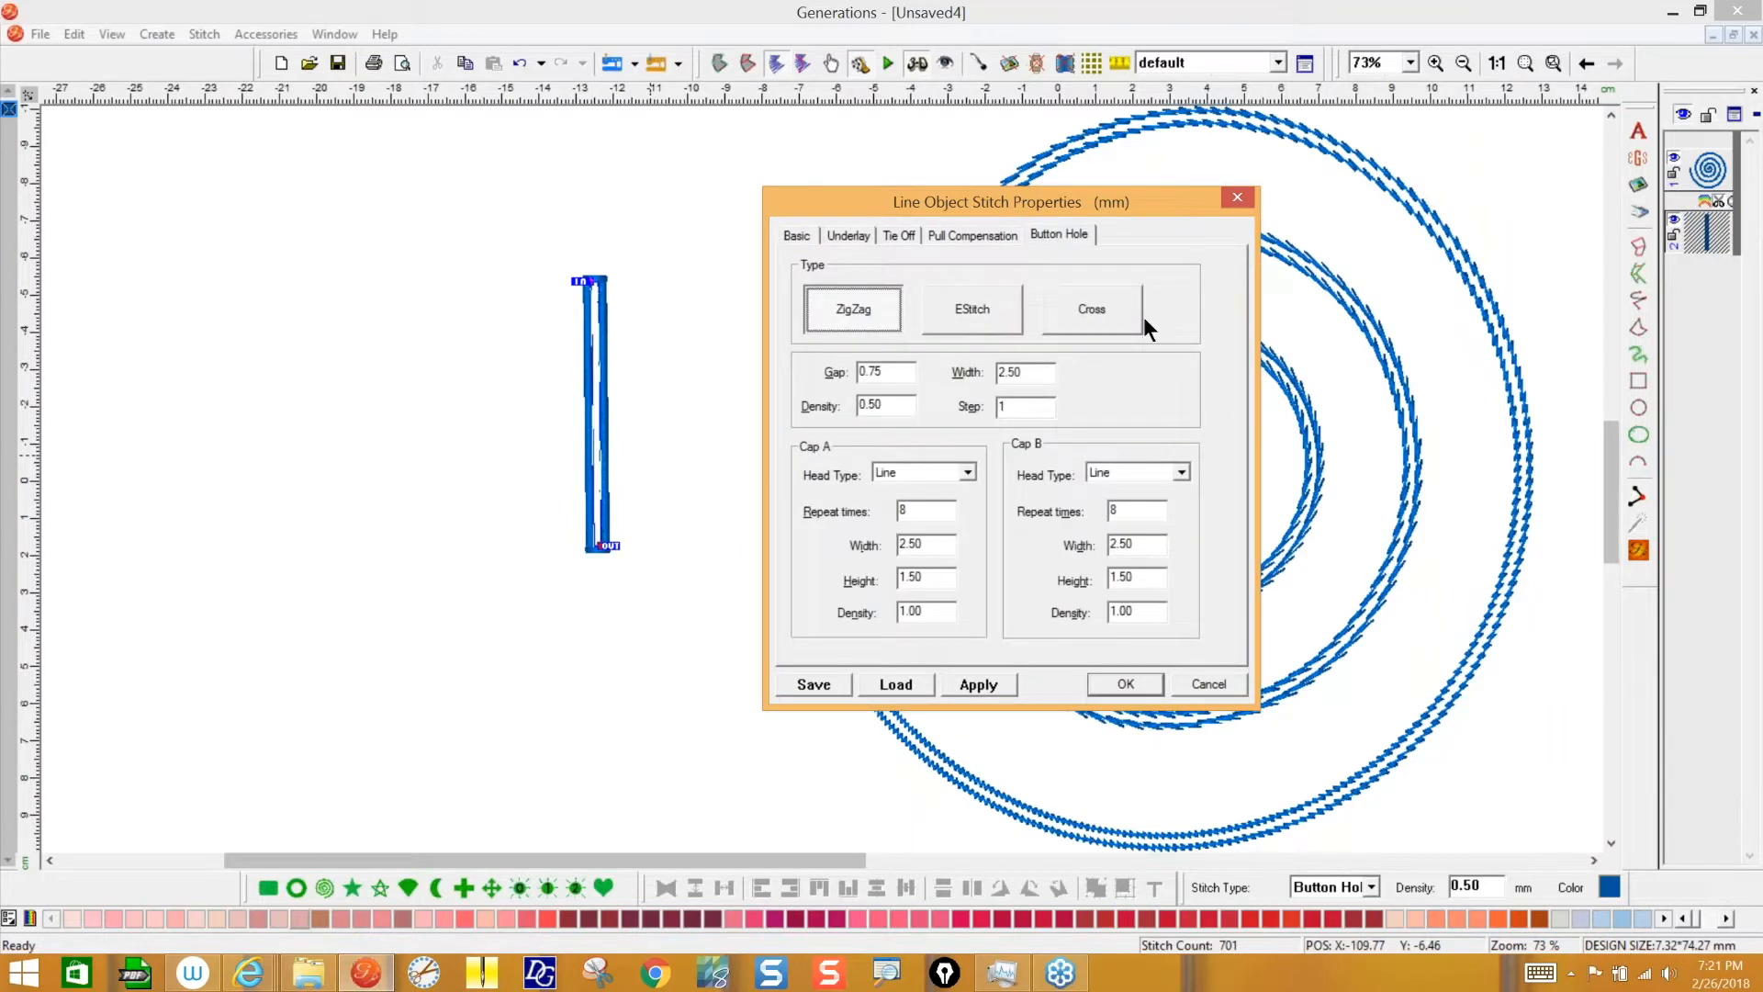
{"action": "left_click", "coordinate": [987, 308]}
{"action": "left_click", "coordinate": [979, 684]}
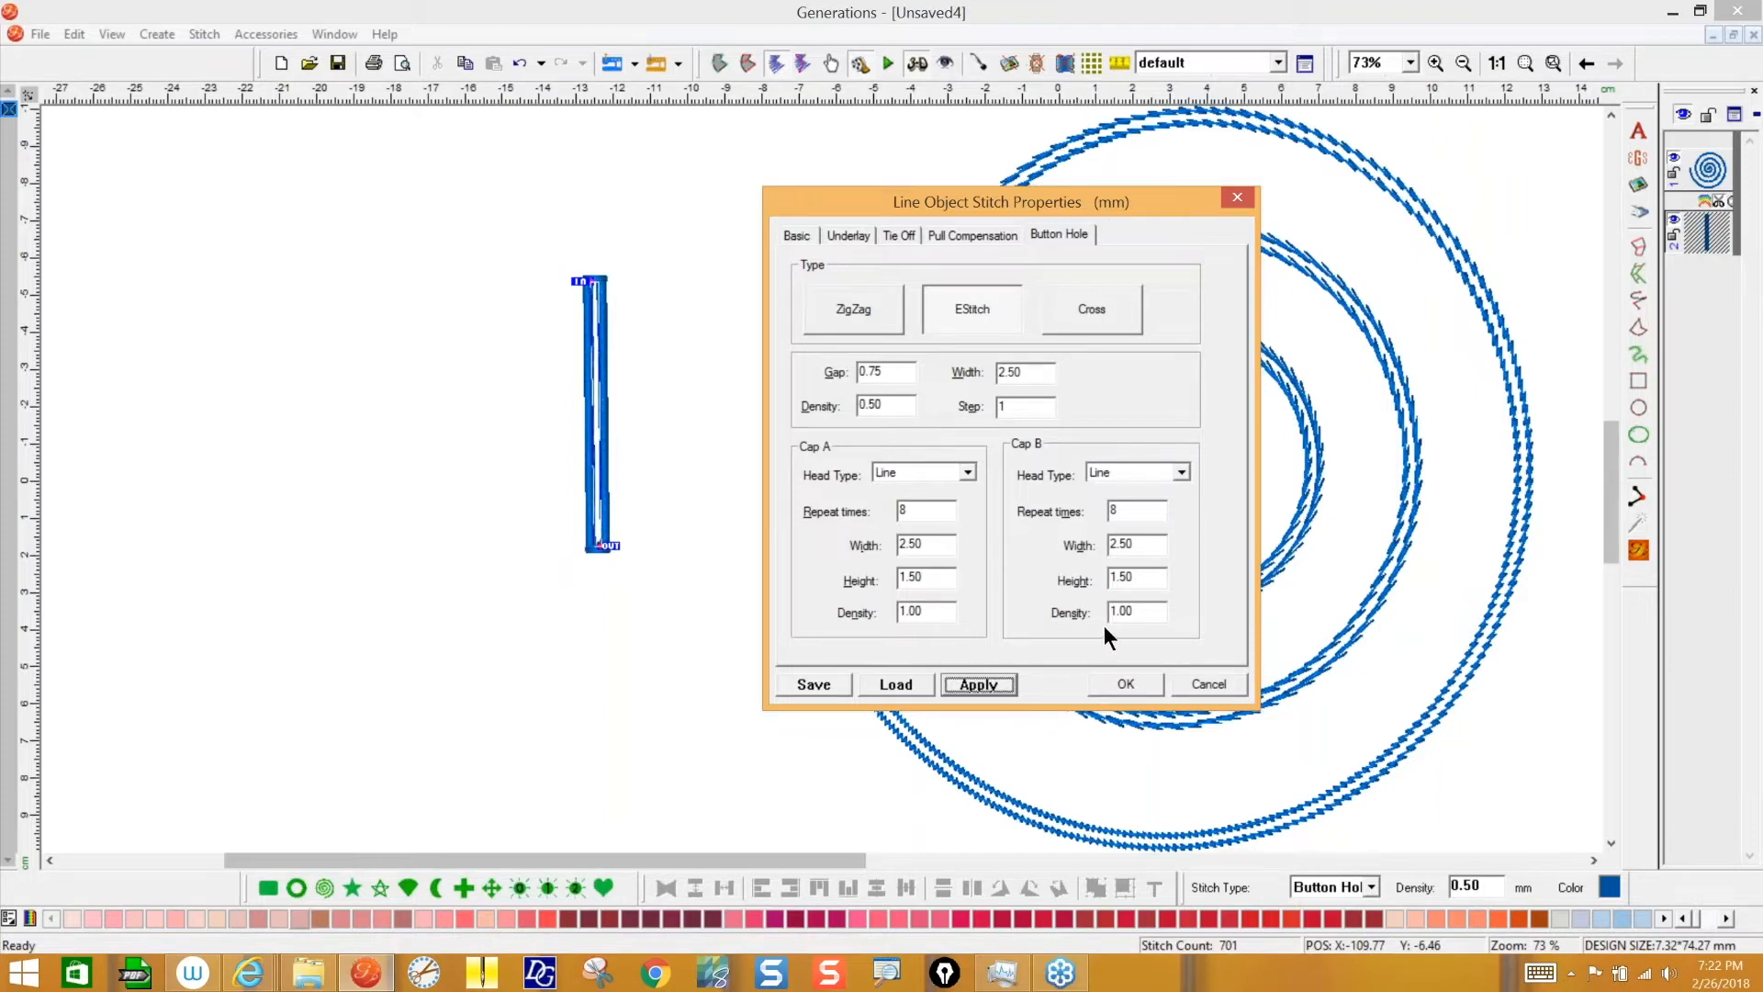
{"action": "double_click", "coordinate": [887, 404]}
{"action": "type", "text": "1"}
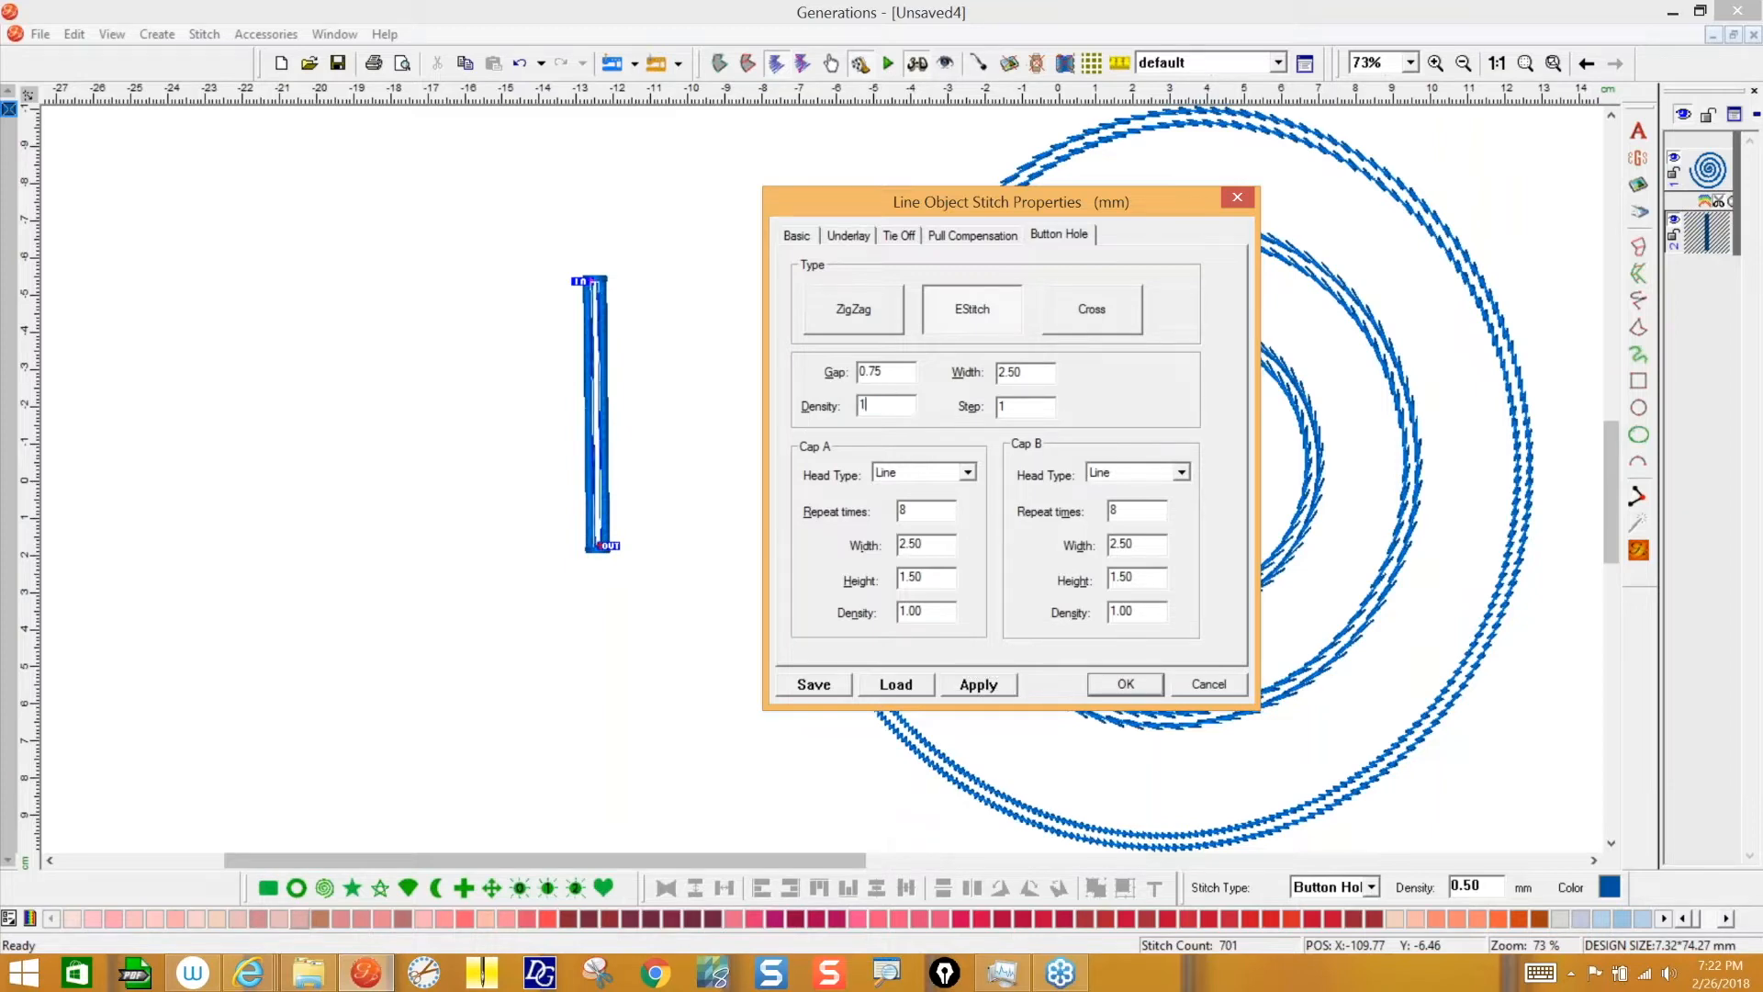
{"action": "type", "text": ".5"}
{"action": "key", "text": "Return"}
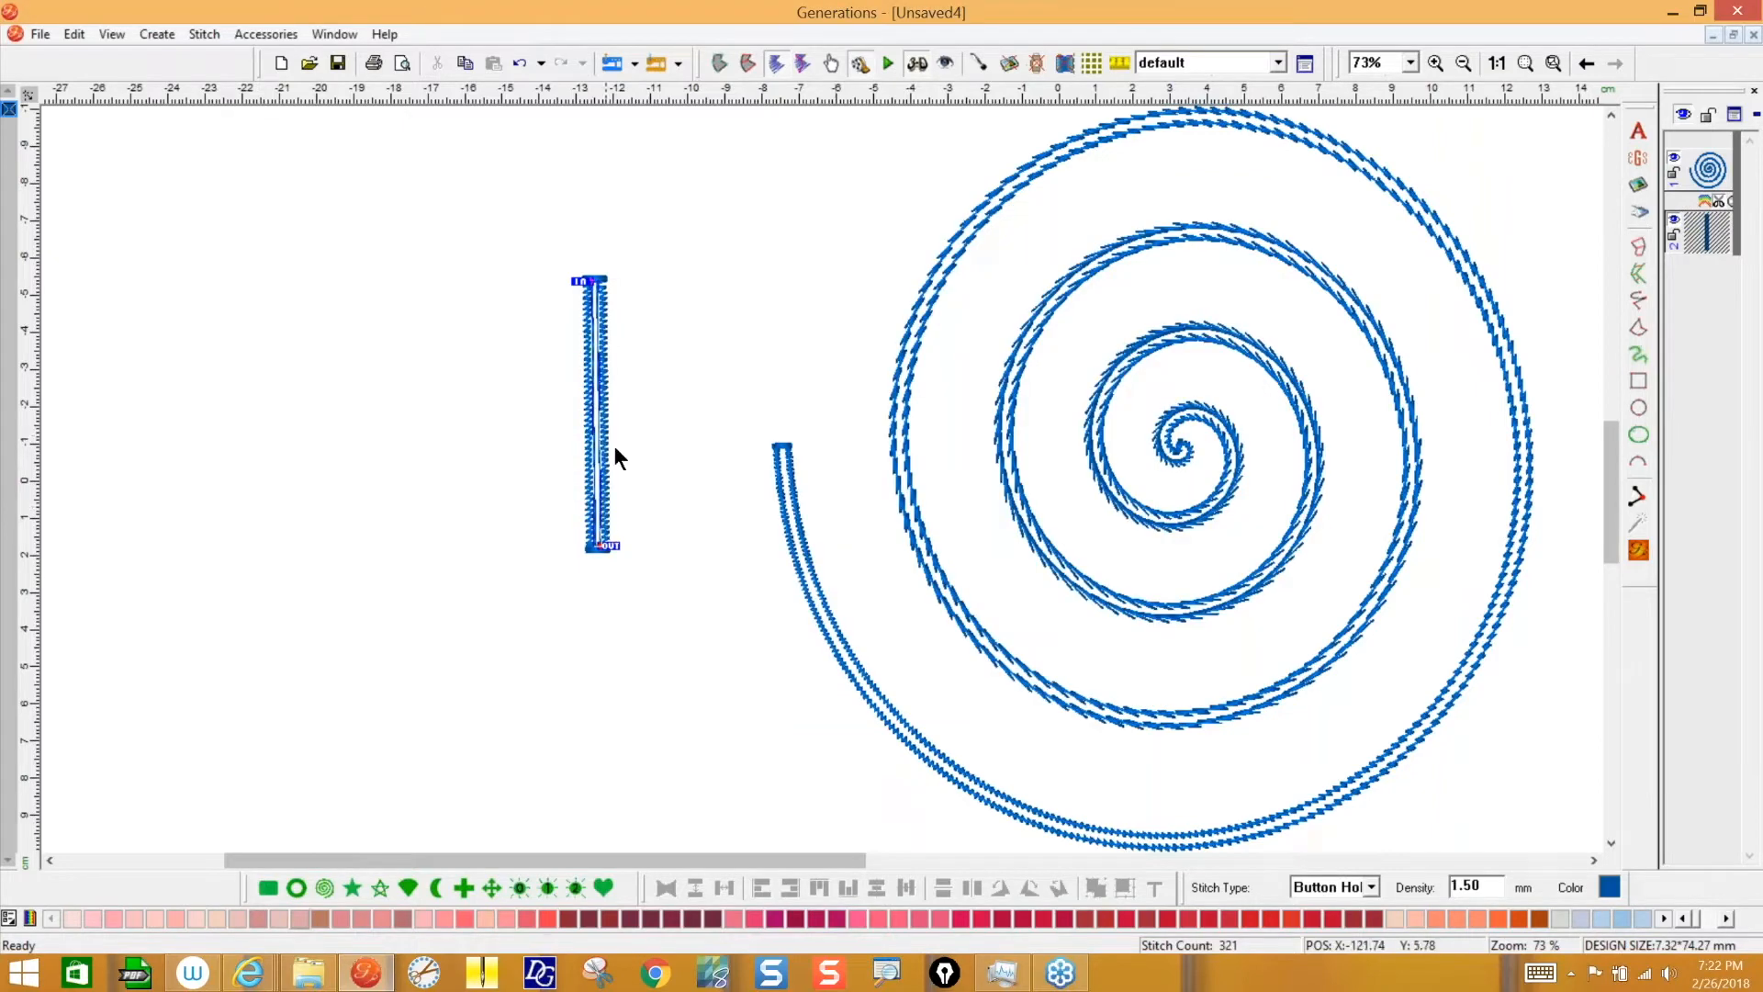
- Delete the spiral and fit the remaining Button Hole line in view
{"action": "left_click", "coordinate": [1524, 62]}
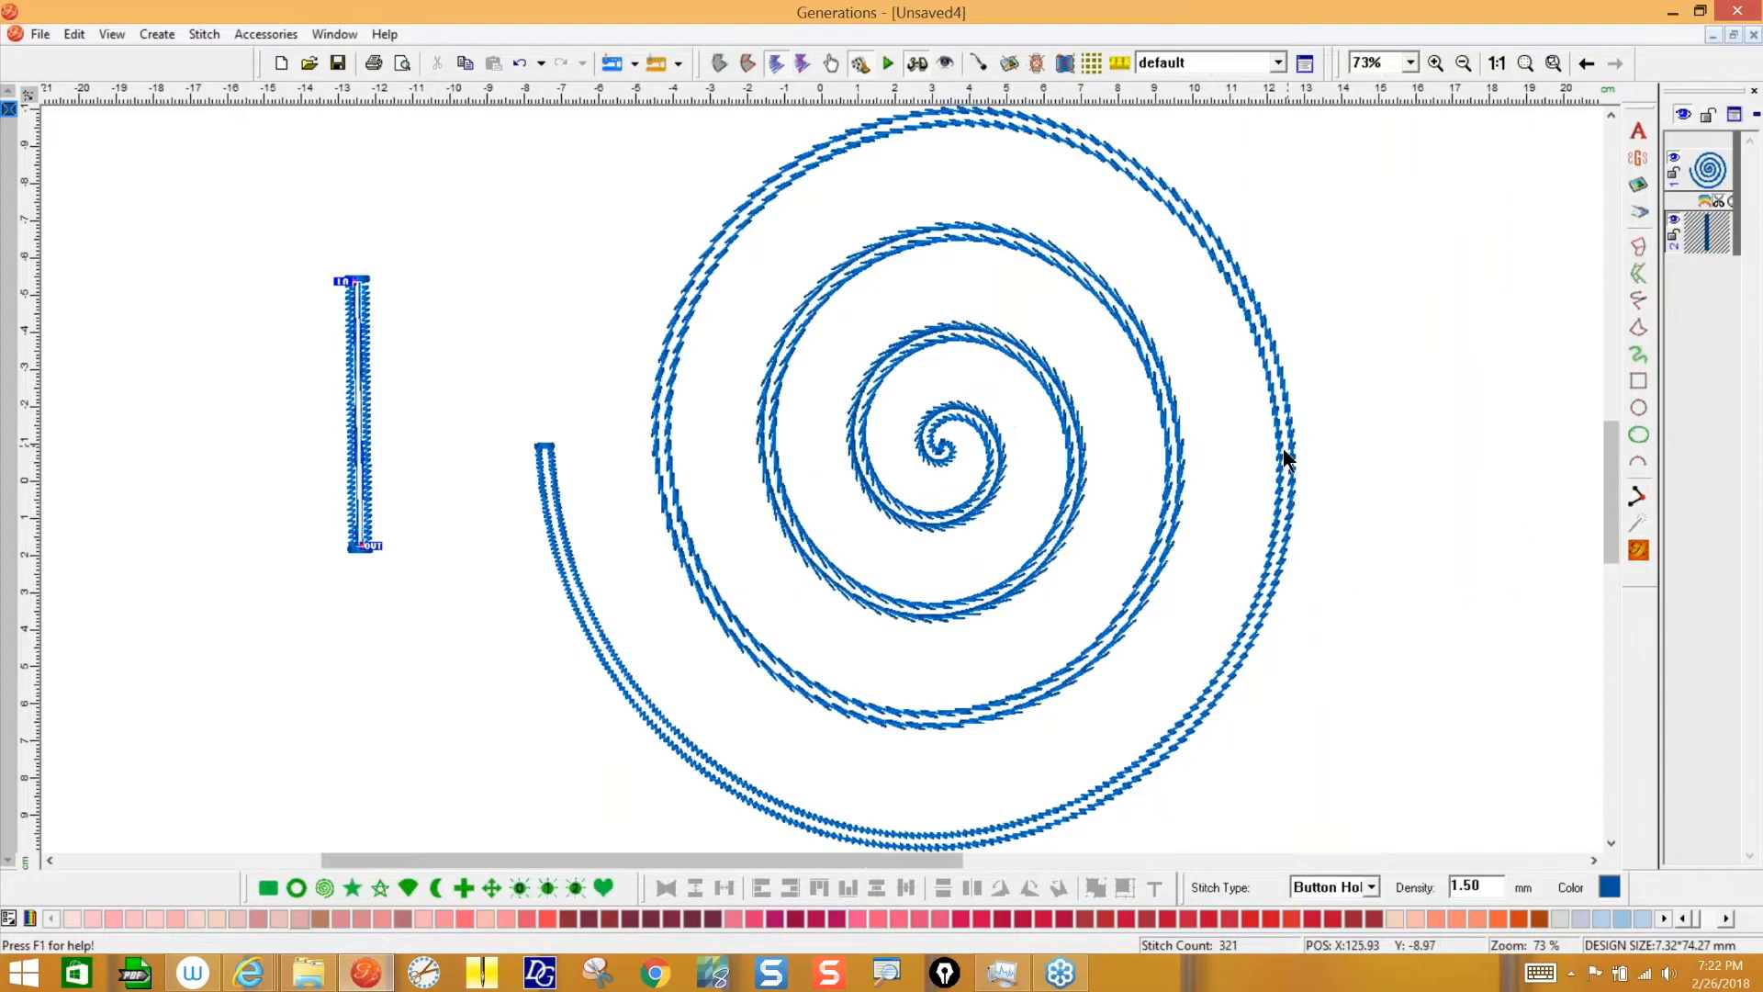
{"action": "left_click", "coordinate": [1706, 172]}
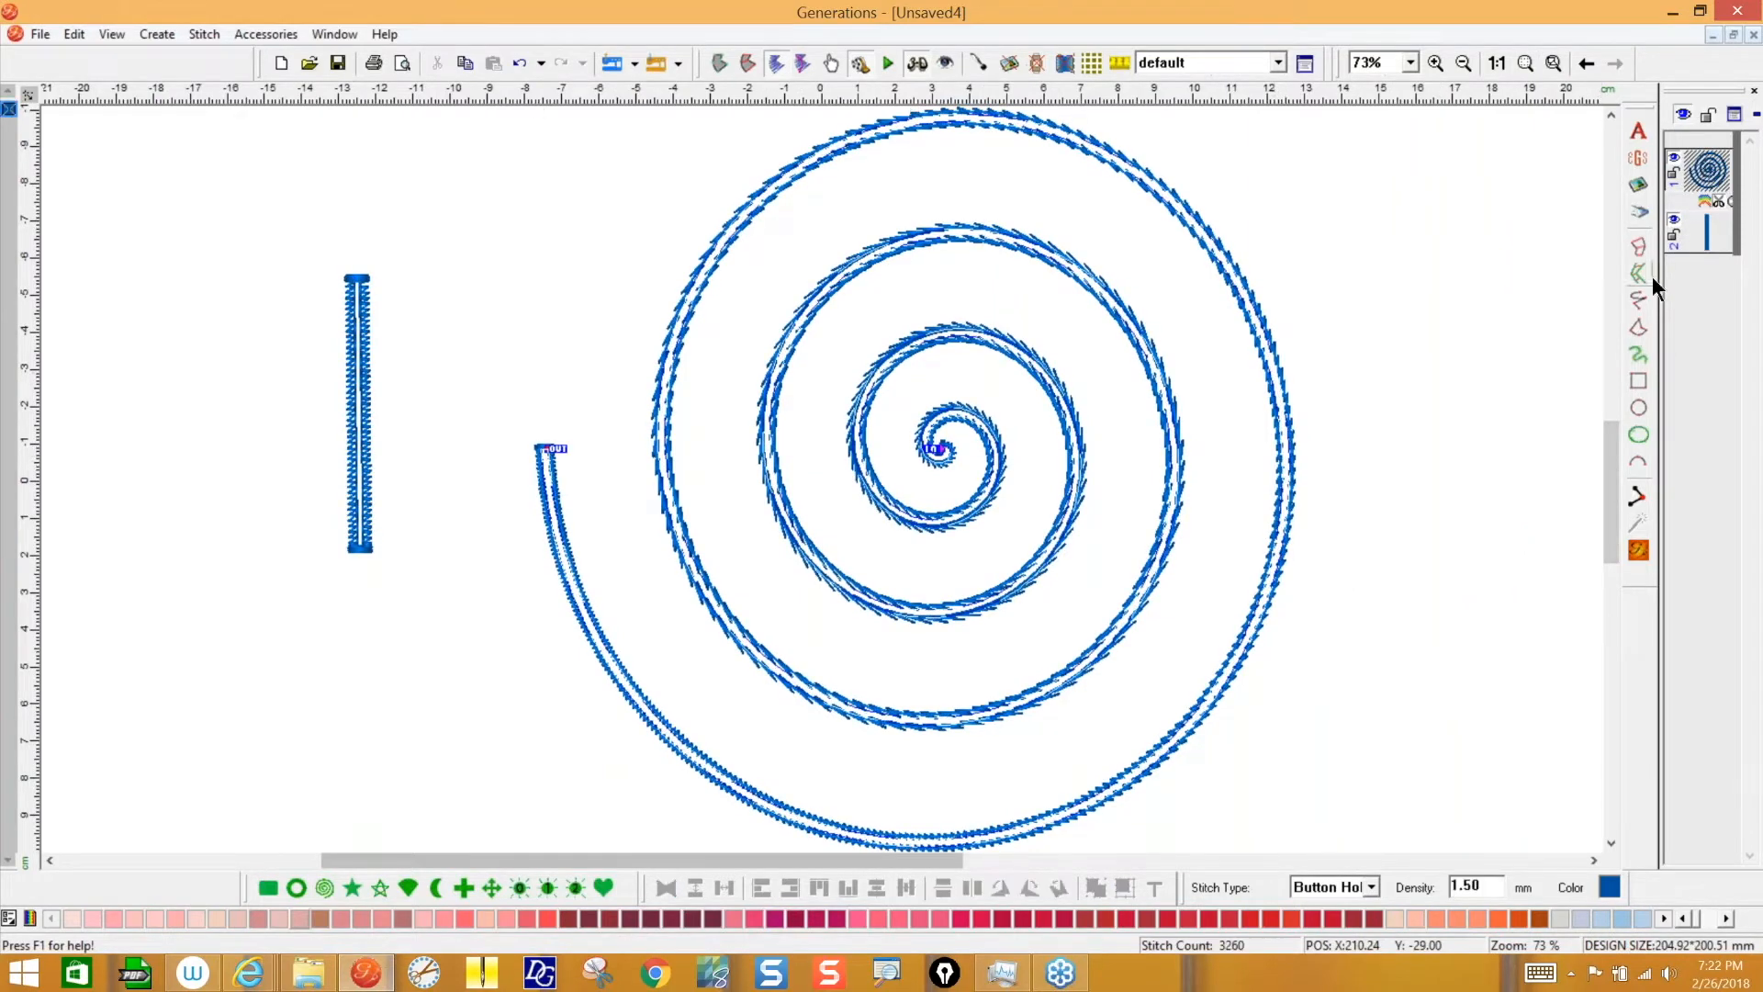
{"action": "key", "text": "Delete"}
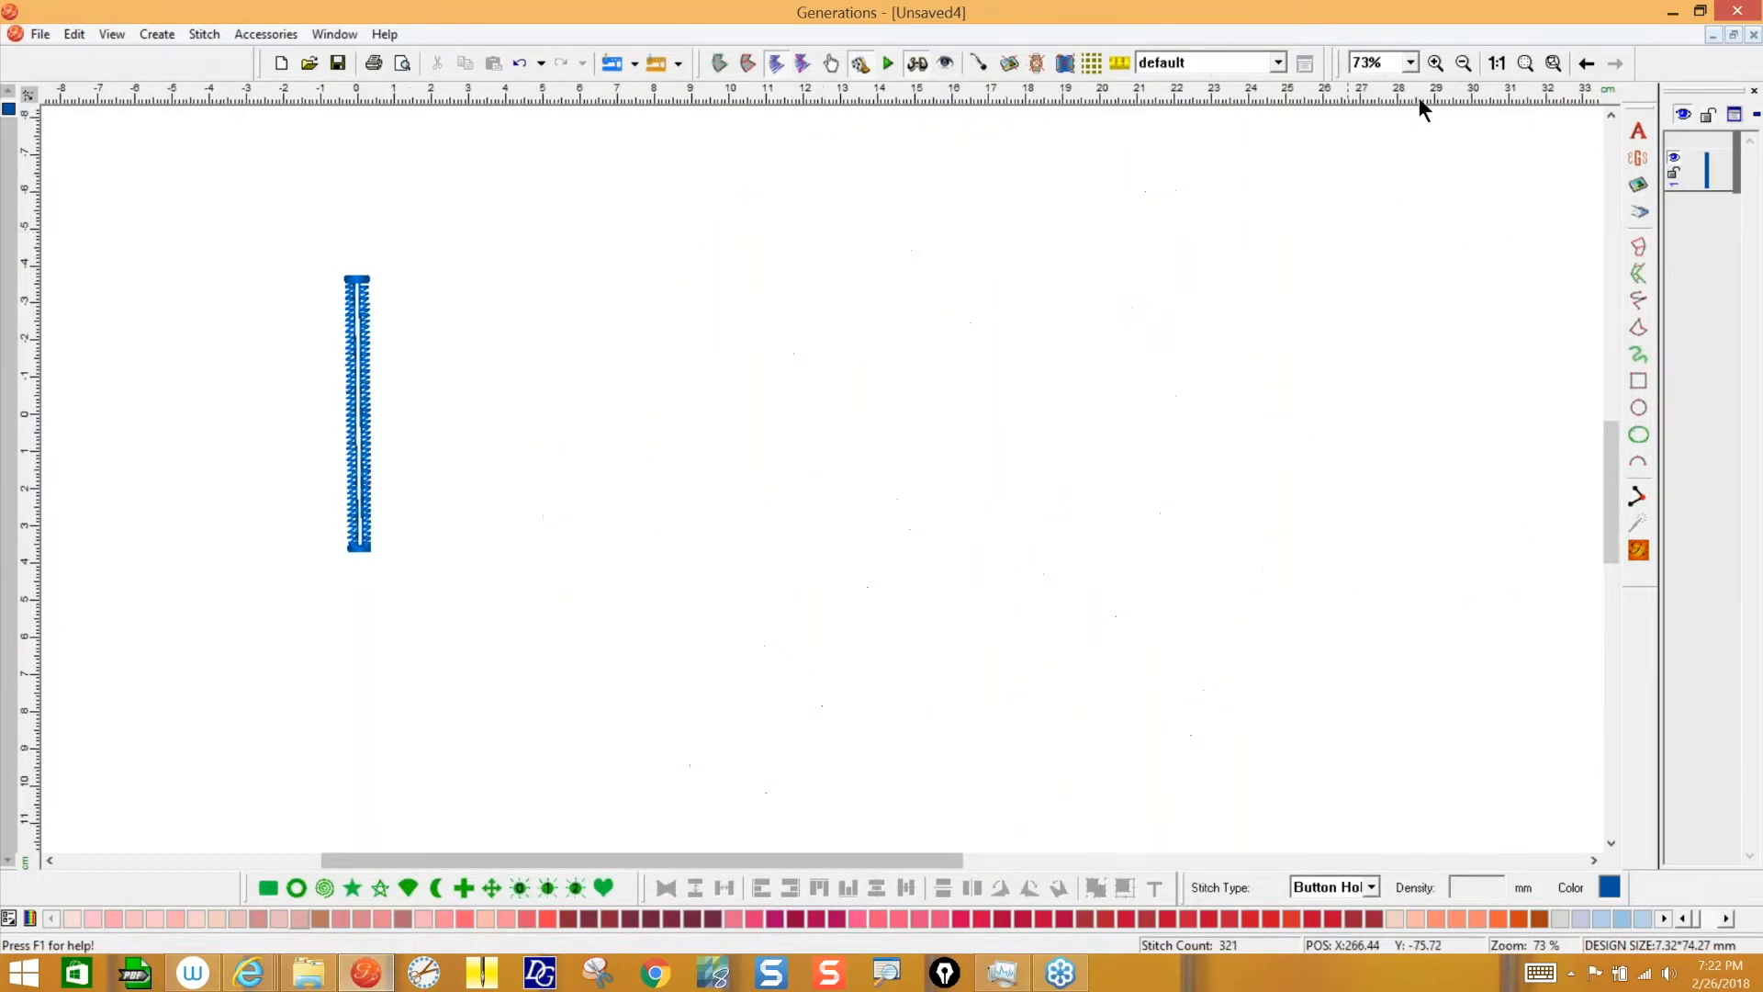
{"action": "left_click", "coordinate": [1524, 63]}
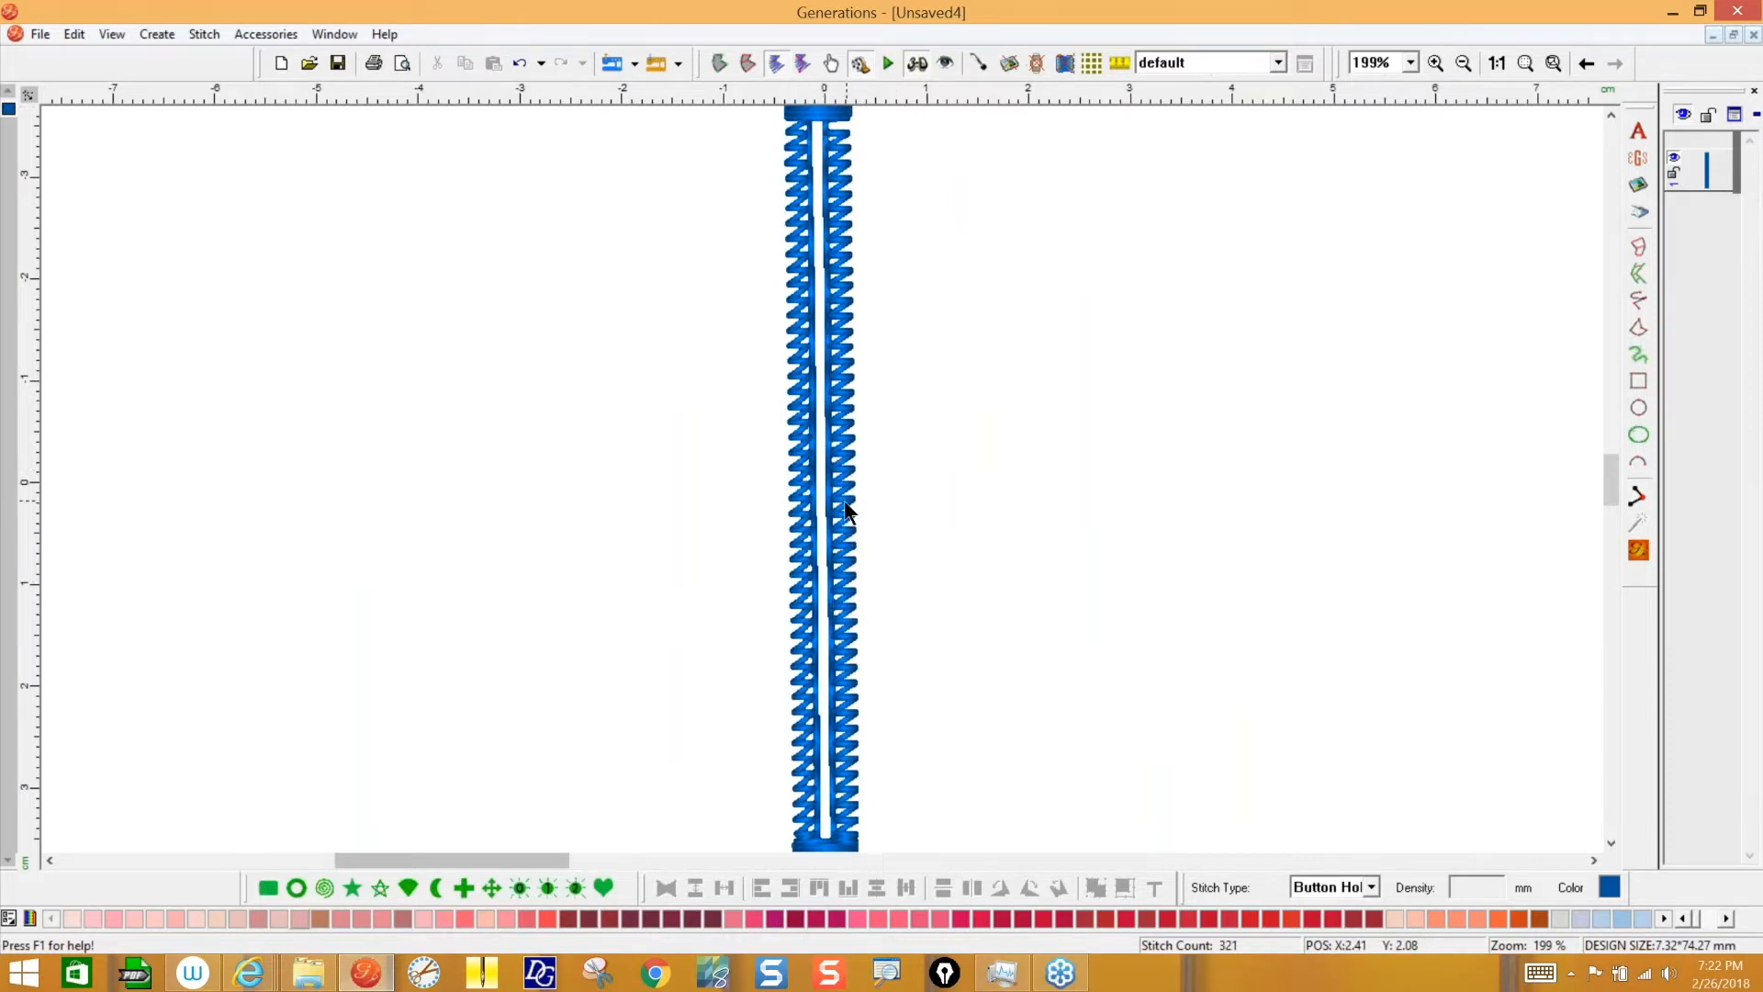
- Apply the ZigZag button hole type to the line, keeping its stitch properties open beside it
{"action": "left_click", "coordinate": [1708, 174]}
{"action": "right_click", "coordinate": [1493, 340]}
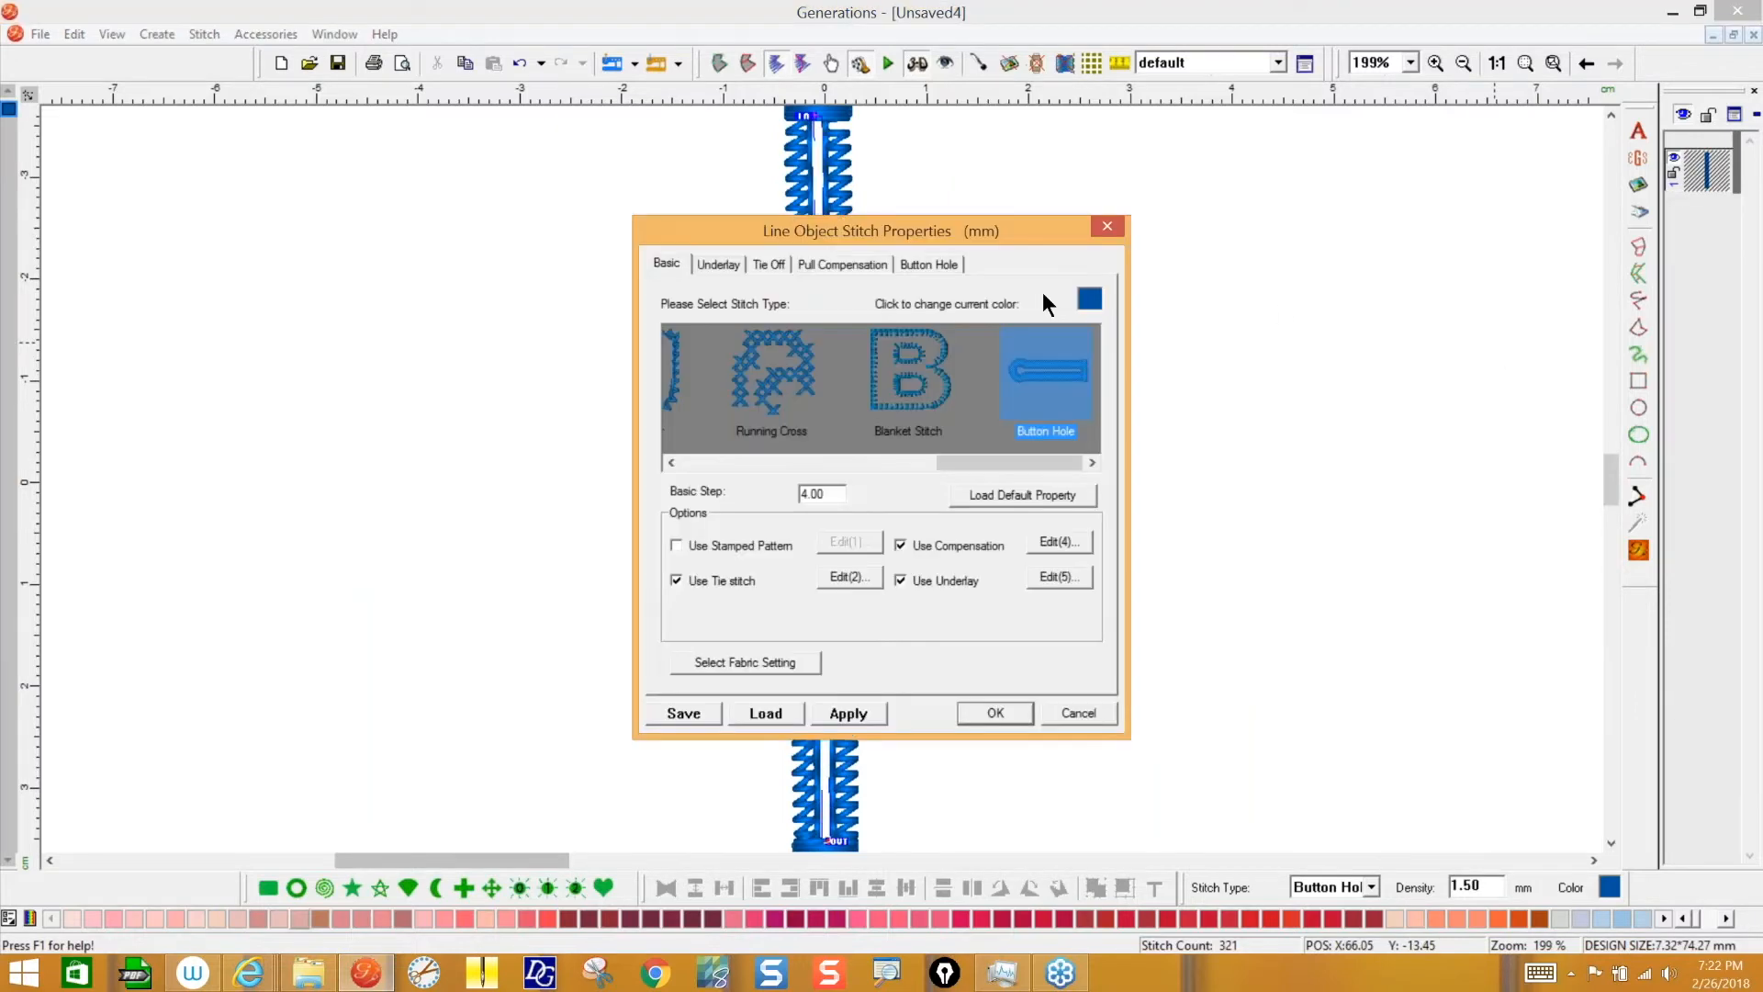
{"action": "left_click_drag", "start_coordinate": [1026, 222], "coordinate": [442, 196]}
{"action": "left_click", "coordinate": [323, 233]}
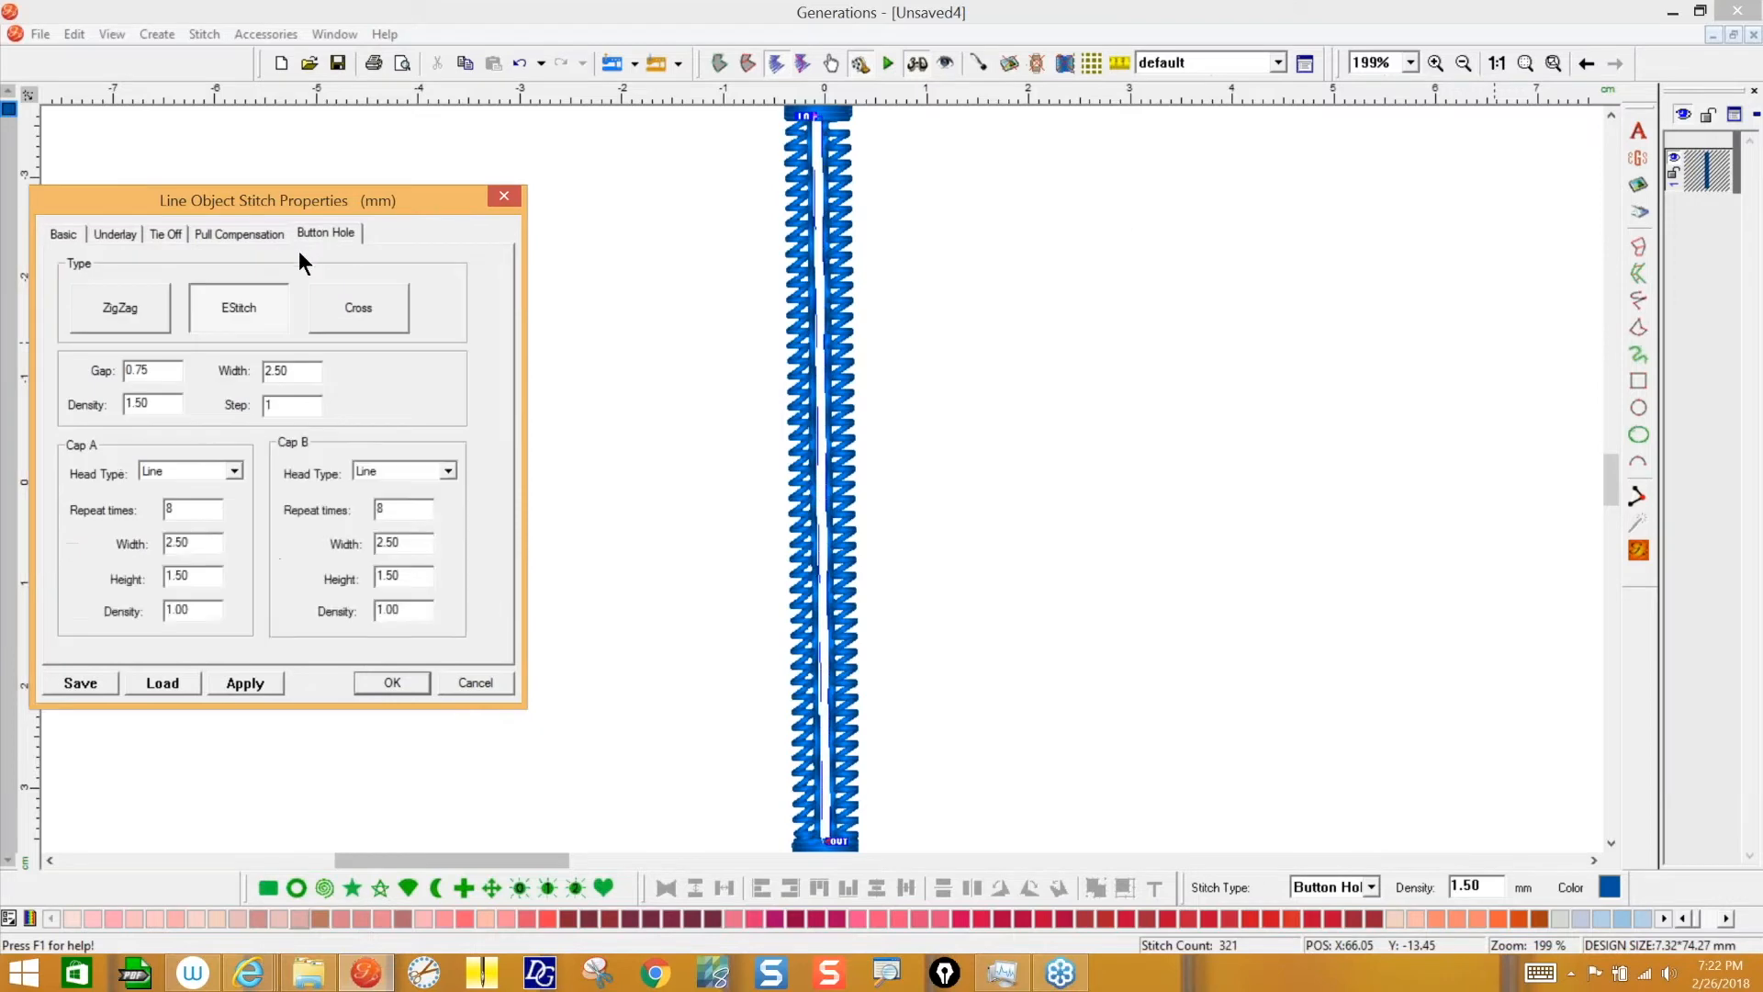
{"action": "left_click", "coordinate": [116, 310]}
{"action": "left_click", "coordinate": [239, 679]}
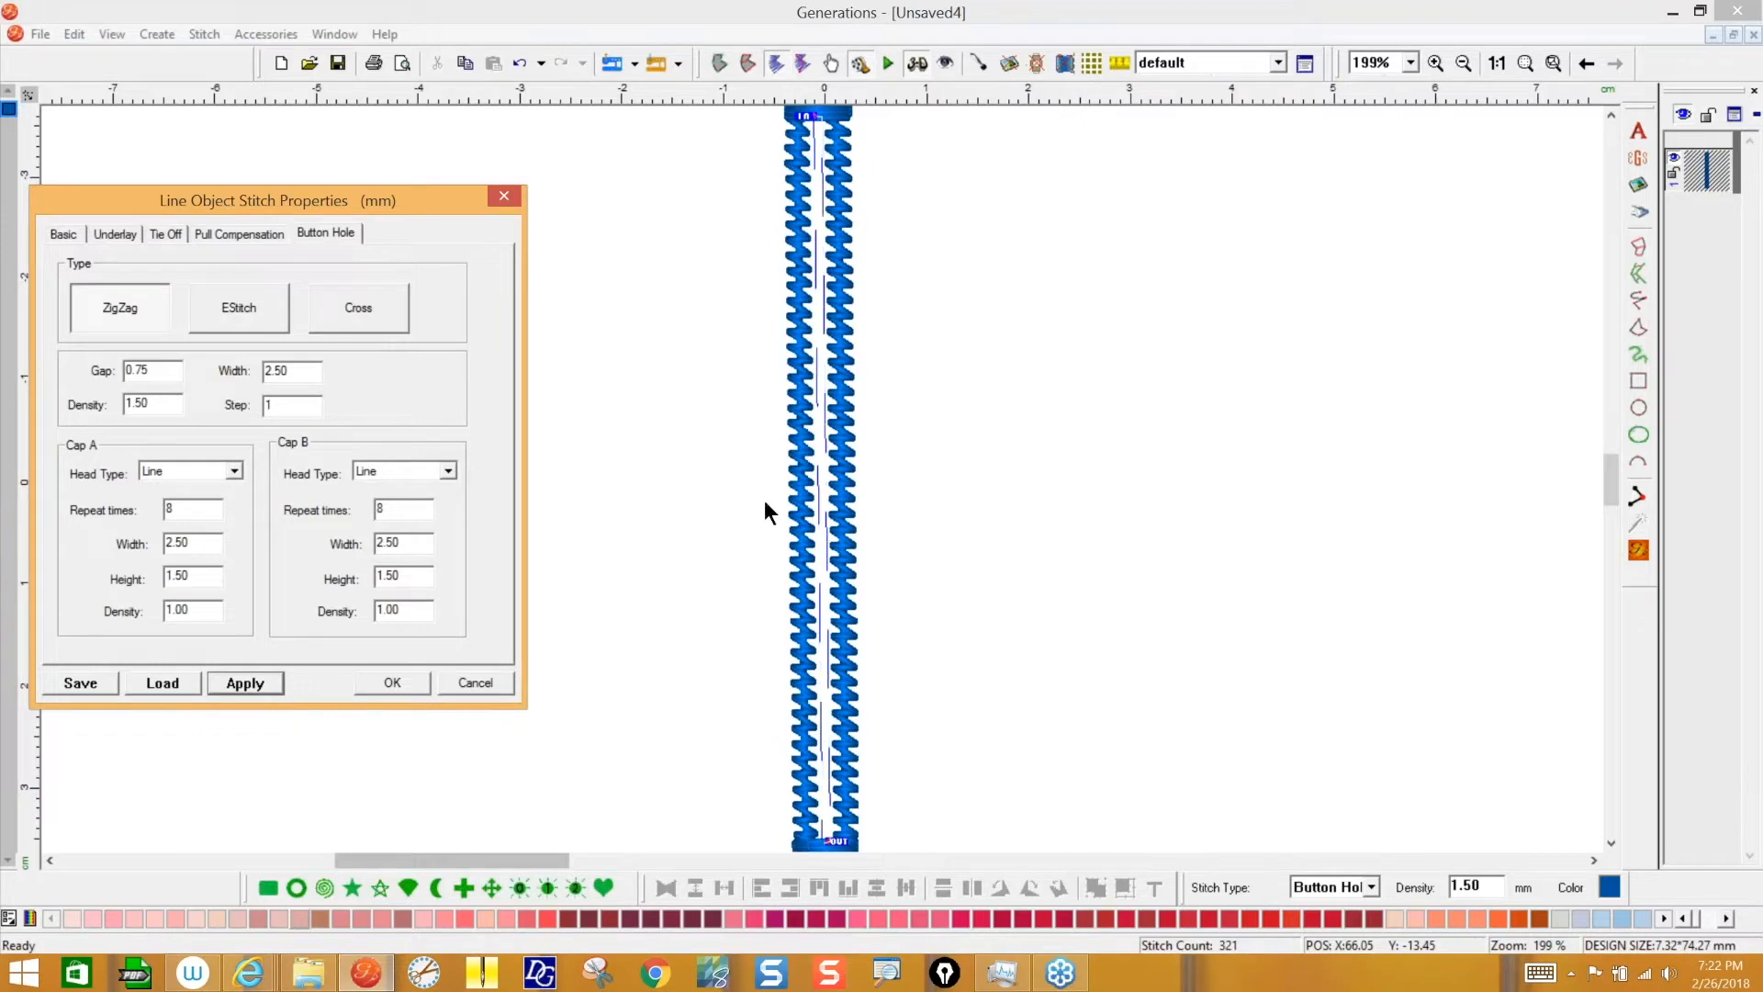
- Apply the EStitch and Cross button hole types to the line in turn to compare them
{"action": "left_click", "coordinate": [232, 308]}
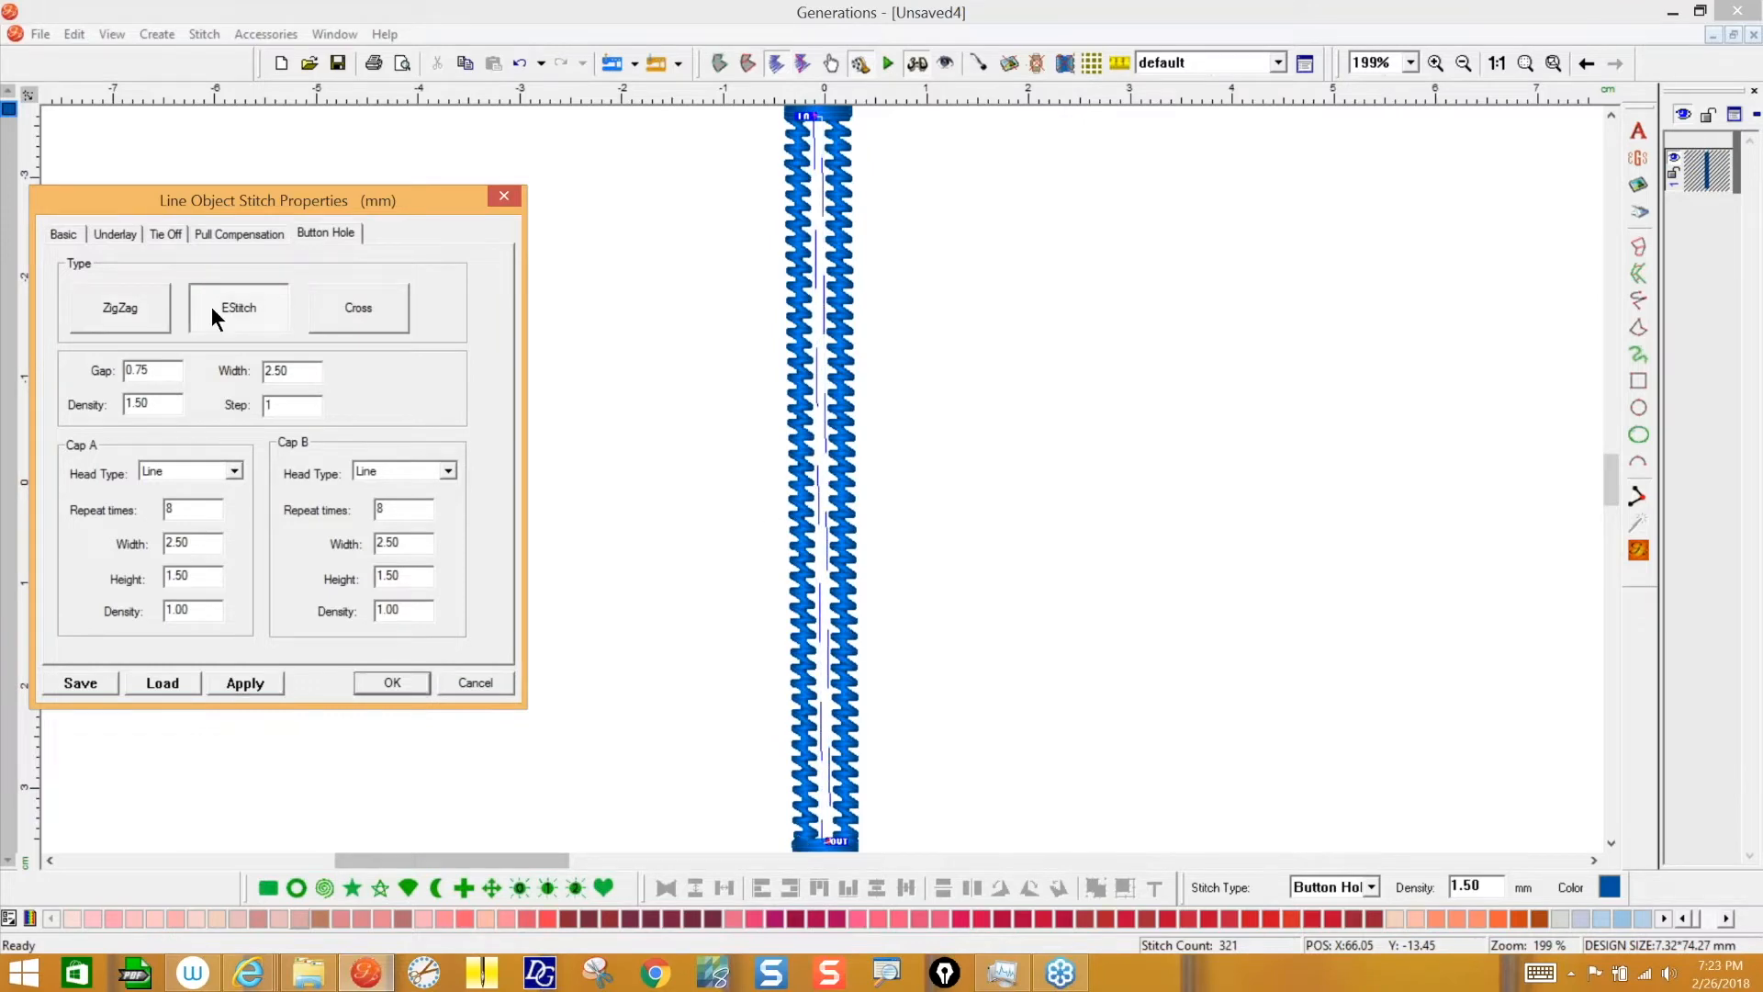
{"action": "left_click", "coordinate": [250, 681]}
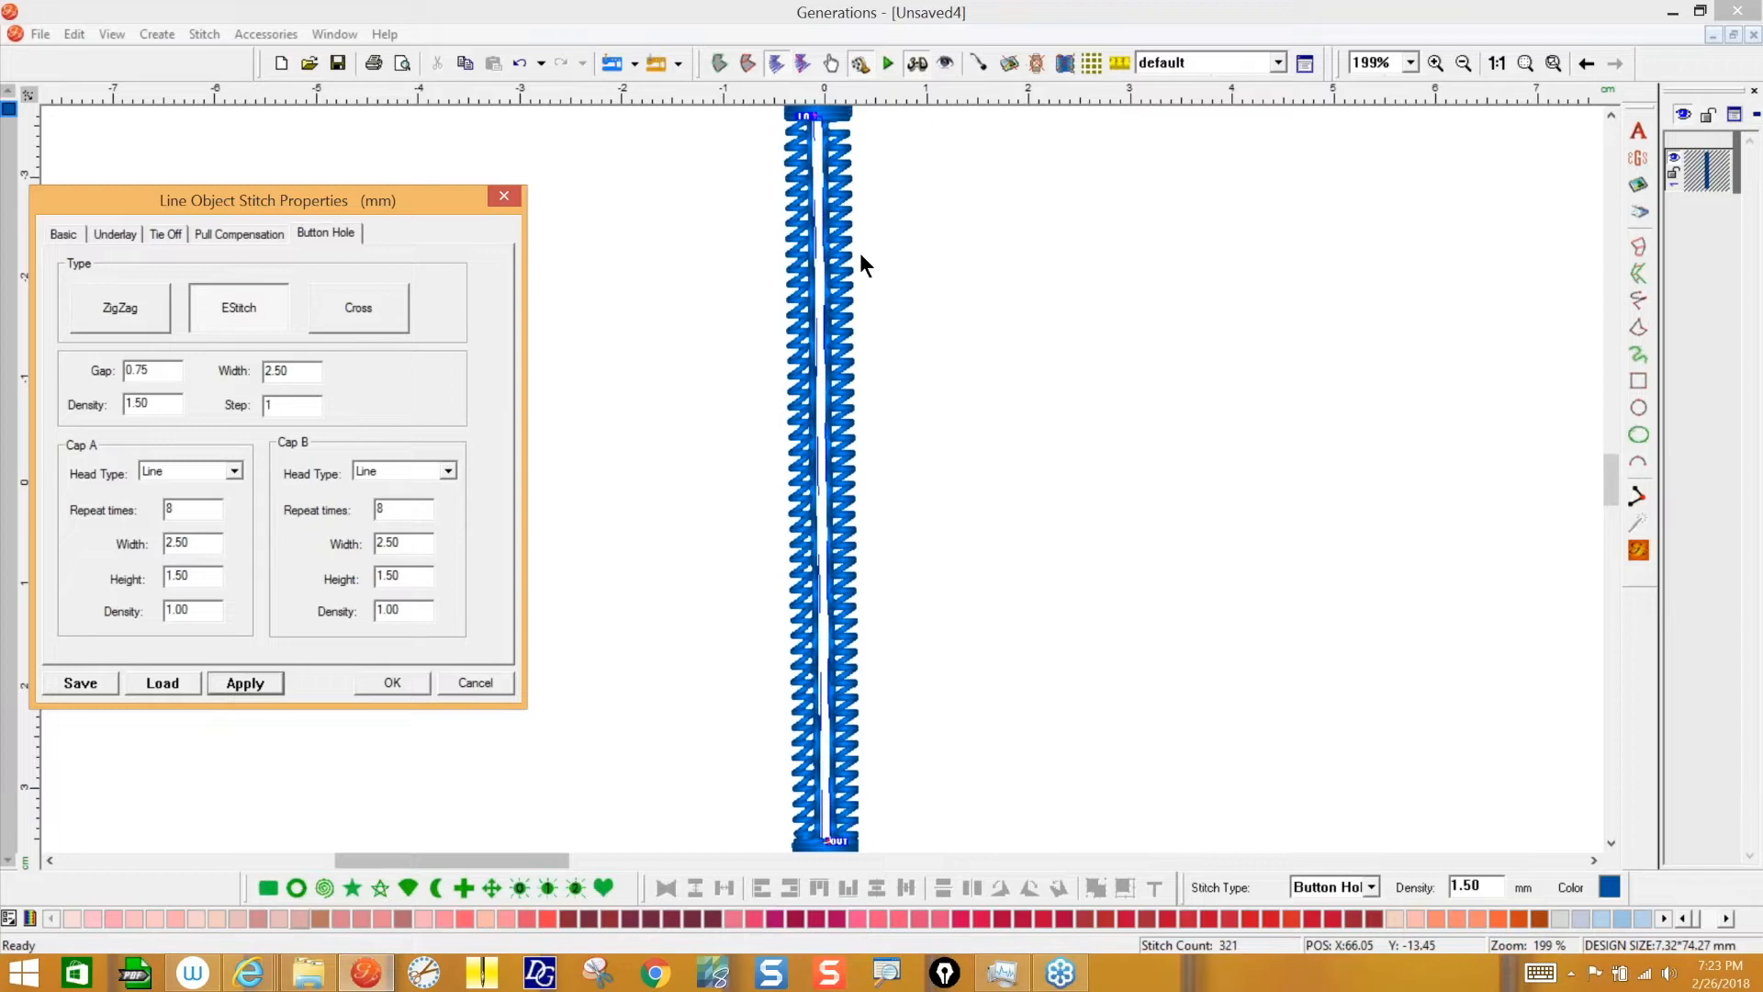
{"action": "left_click", "coordinate": [355, 310]}
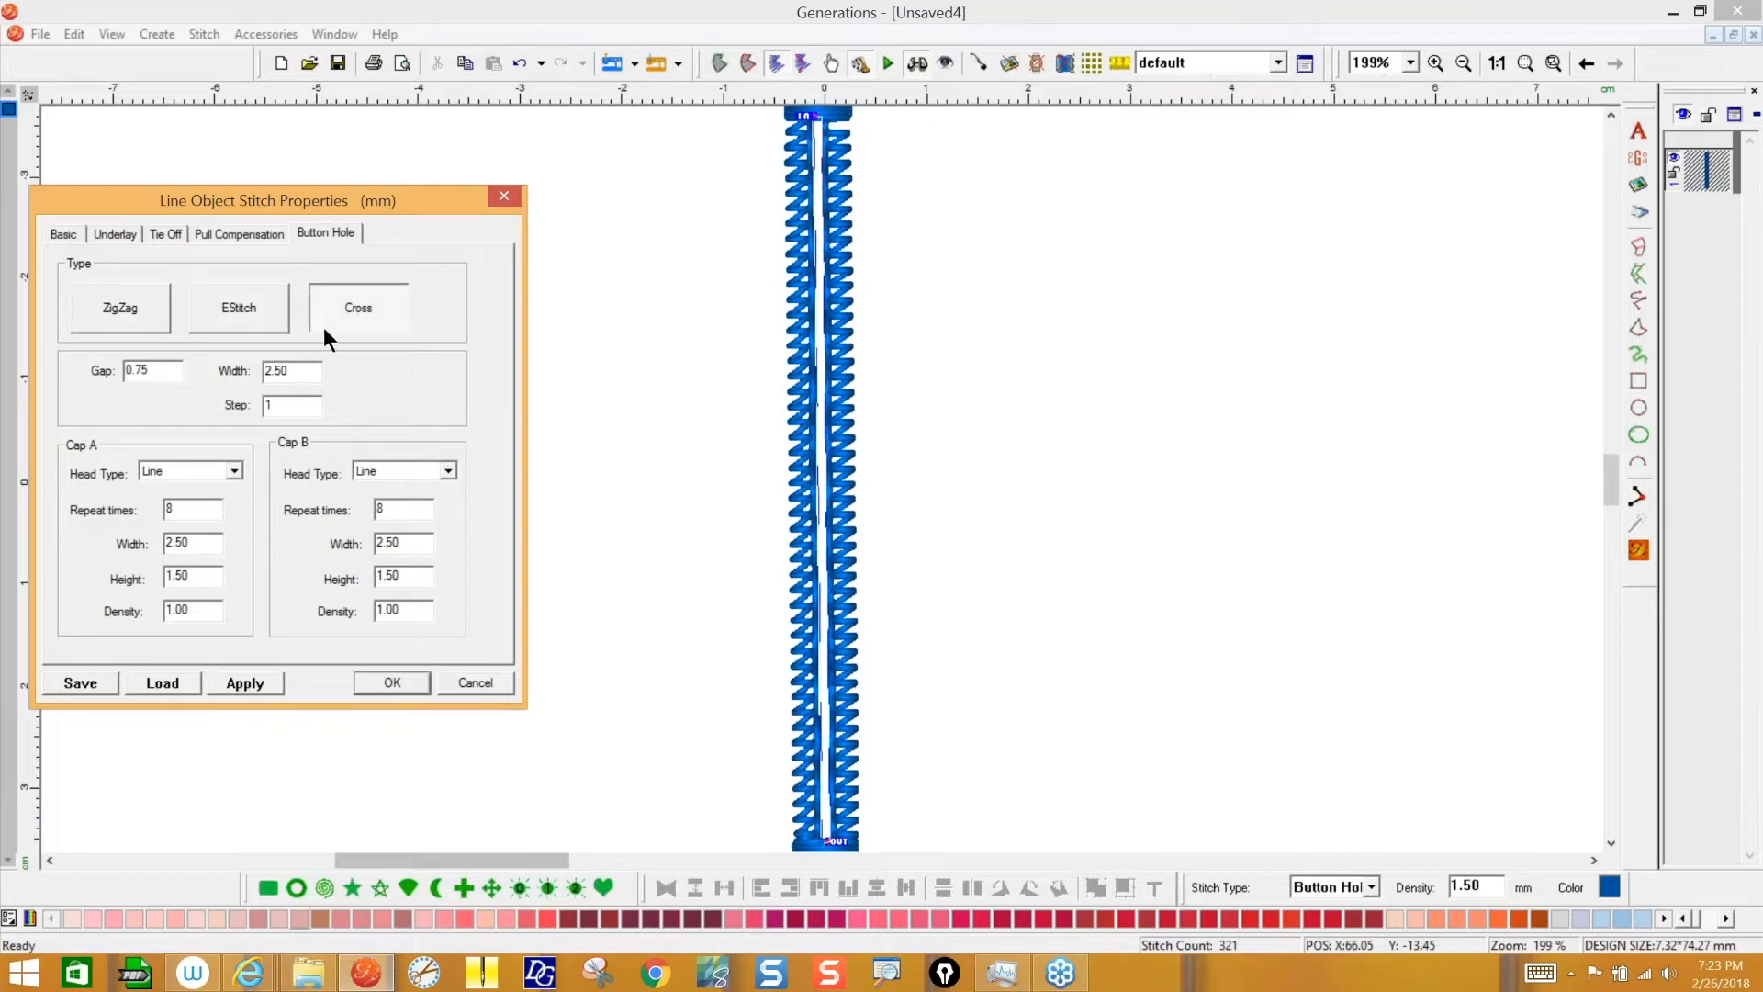
{"action": "left_click", "coordinate": [240, 681]}
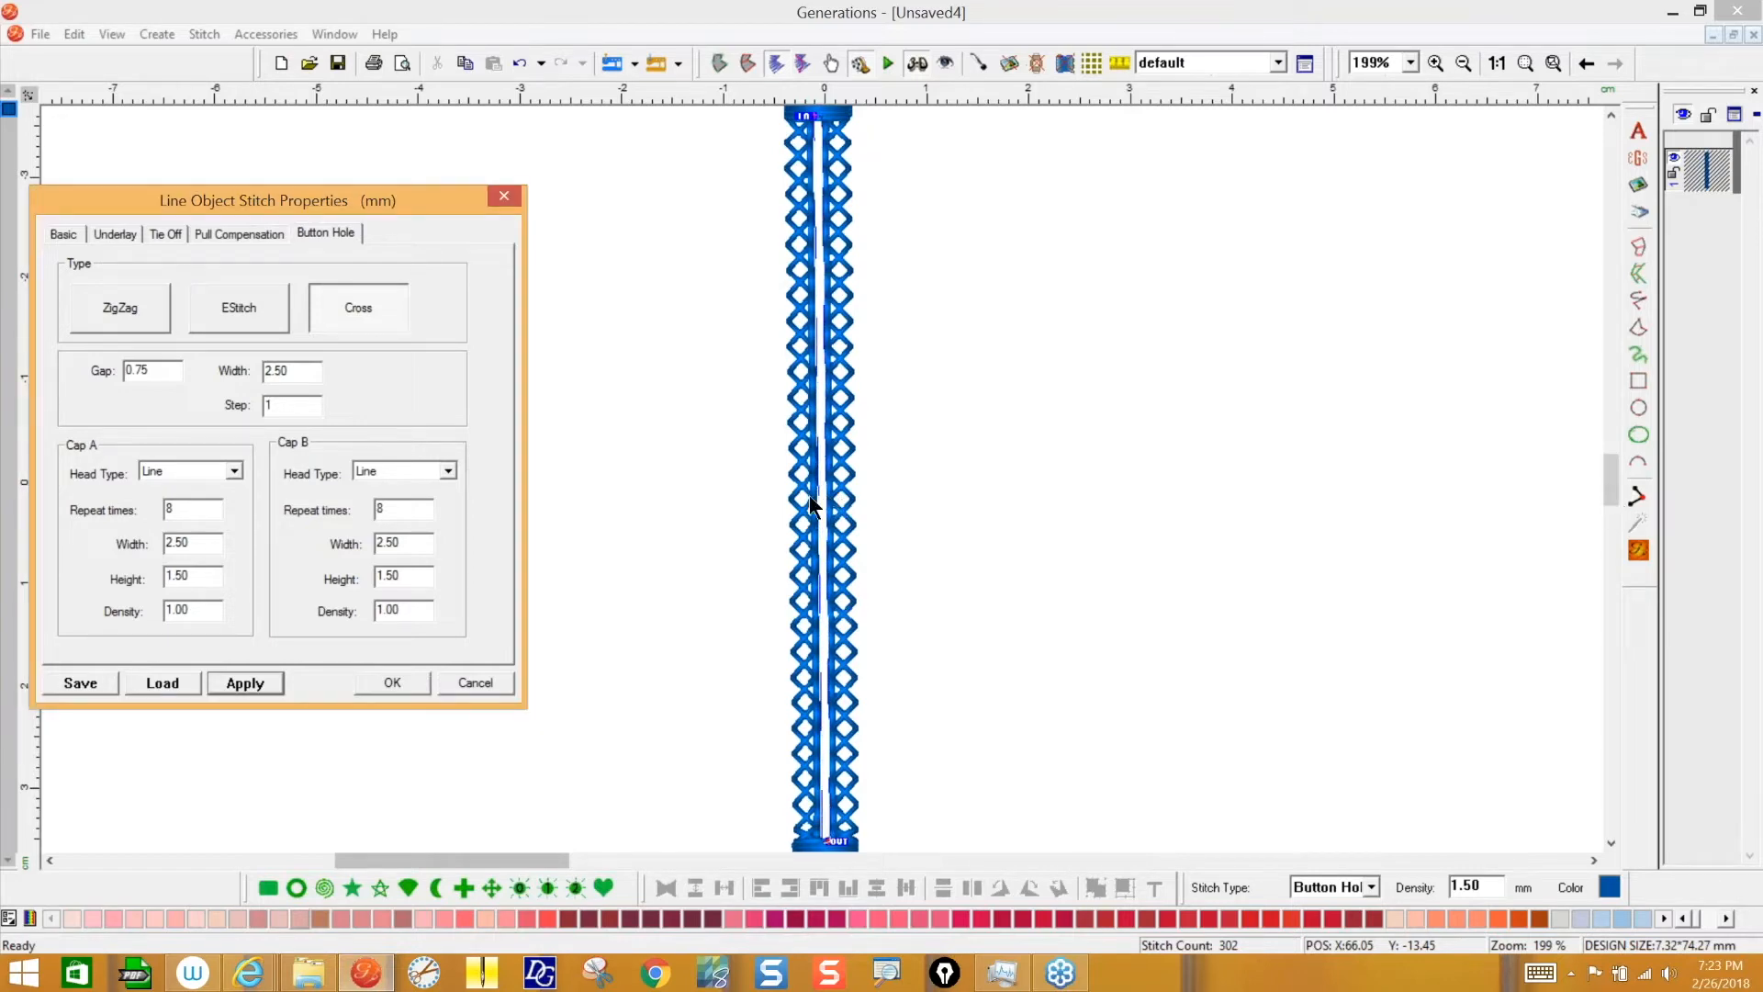
- Set the button hole width and the widths of Cap A and Cap B to 4 mm, and apply them
{"action": "double_click", "coordinate": [294, 371]}
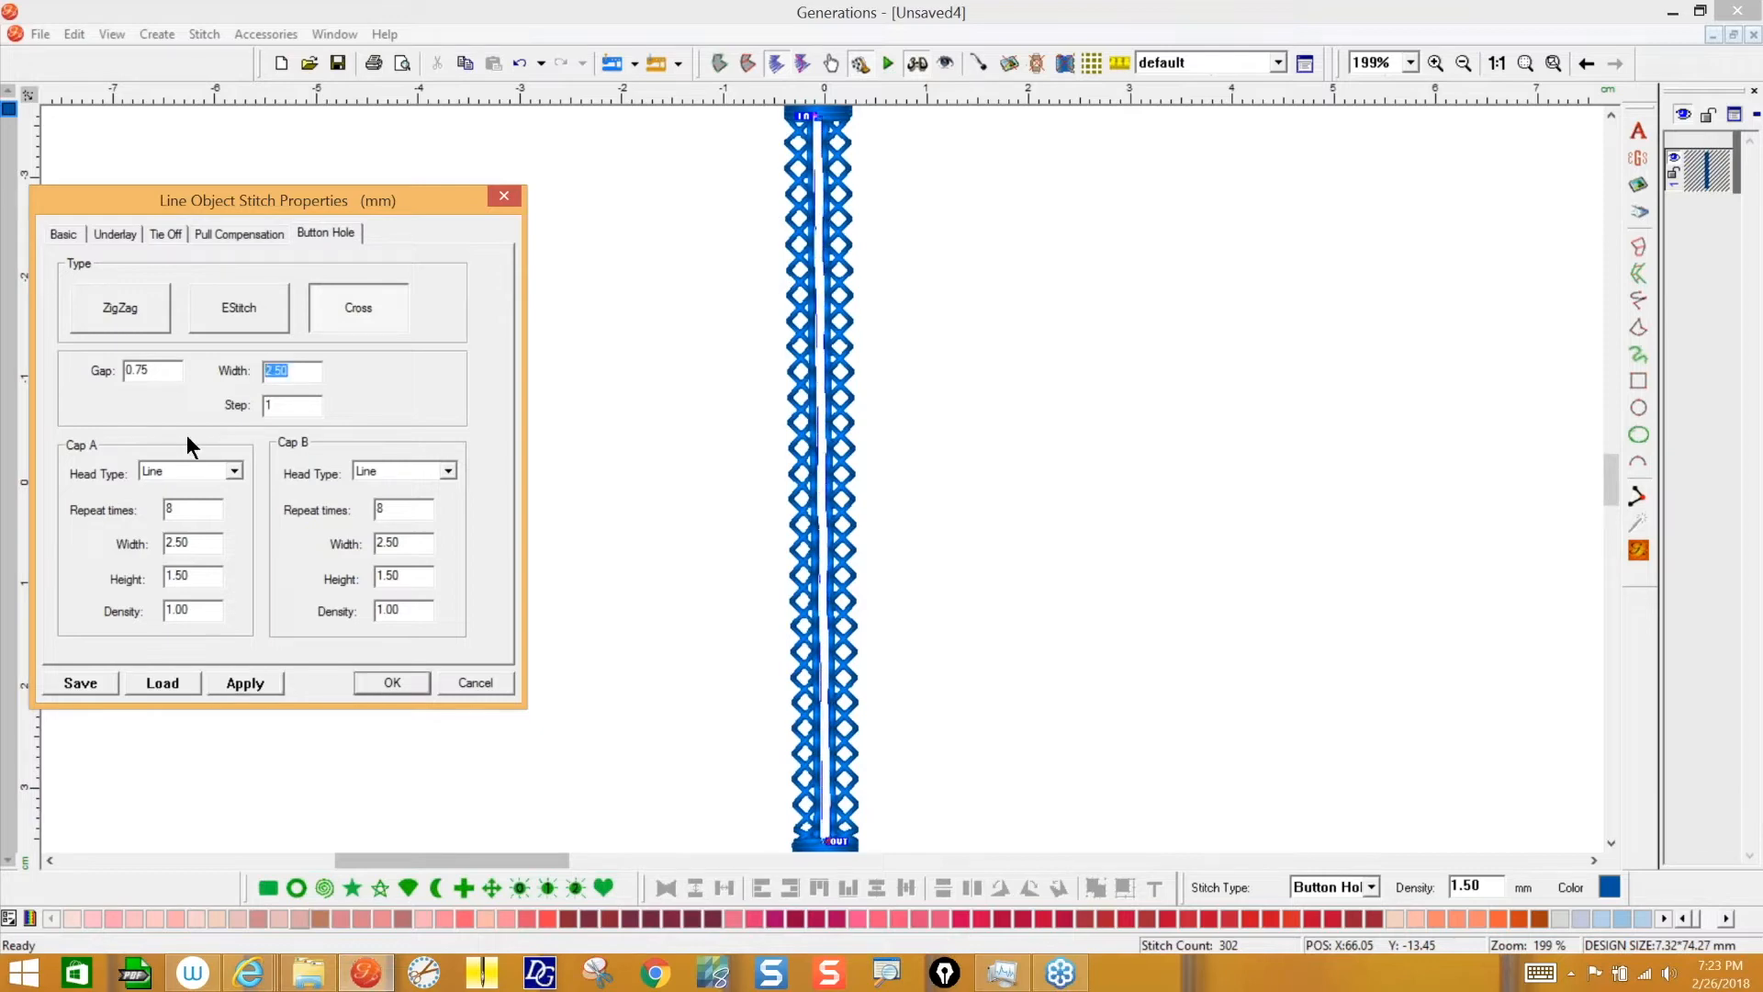
{"action": "type", "text": "4"}
{"action": "left_click", "coordinate": [248, 683]}
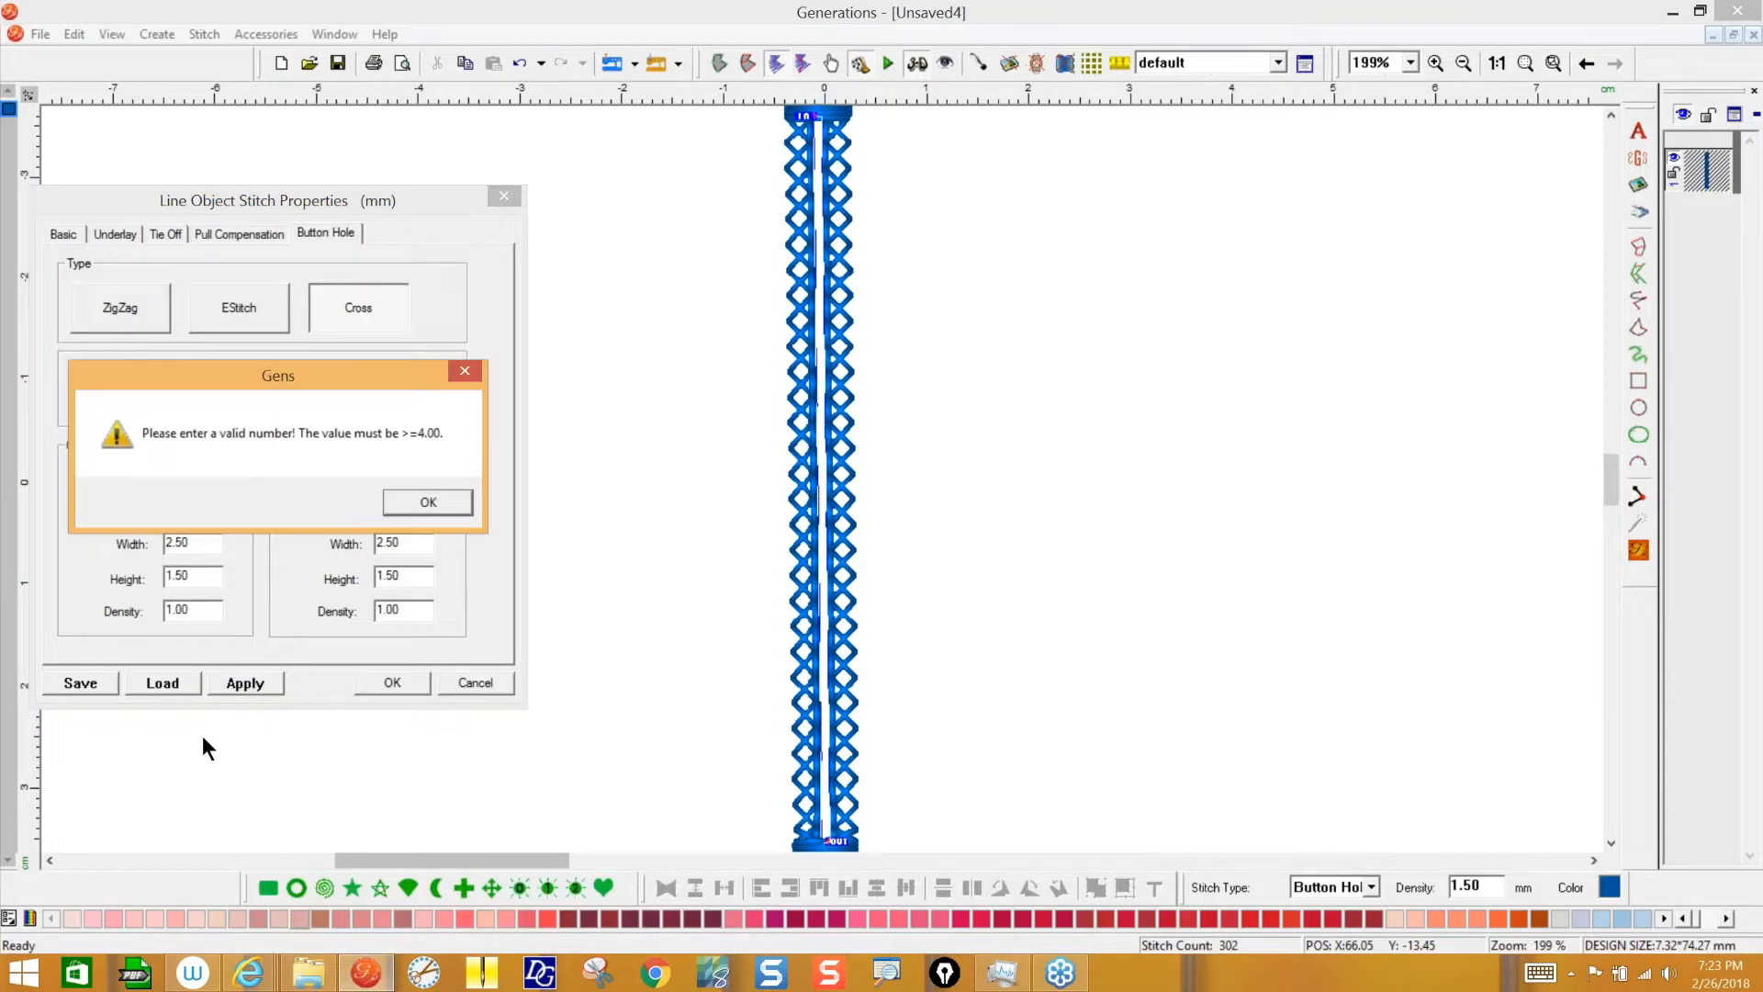
{"action": "left_click", "coordinate": [426, 504]}
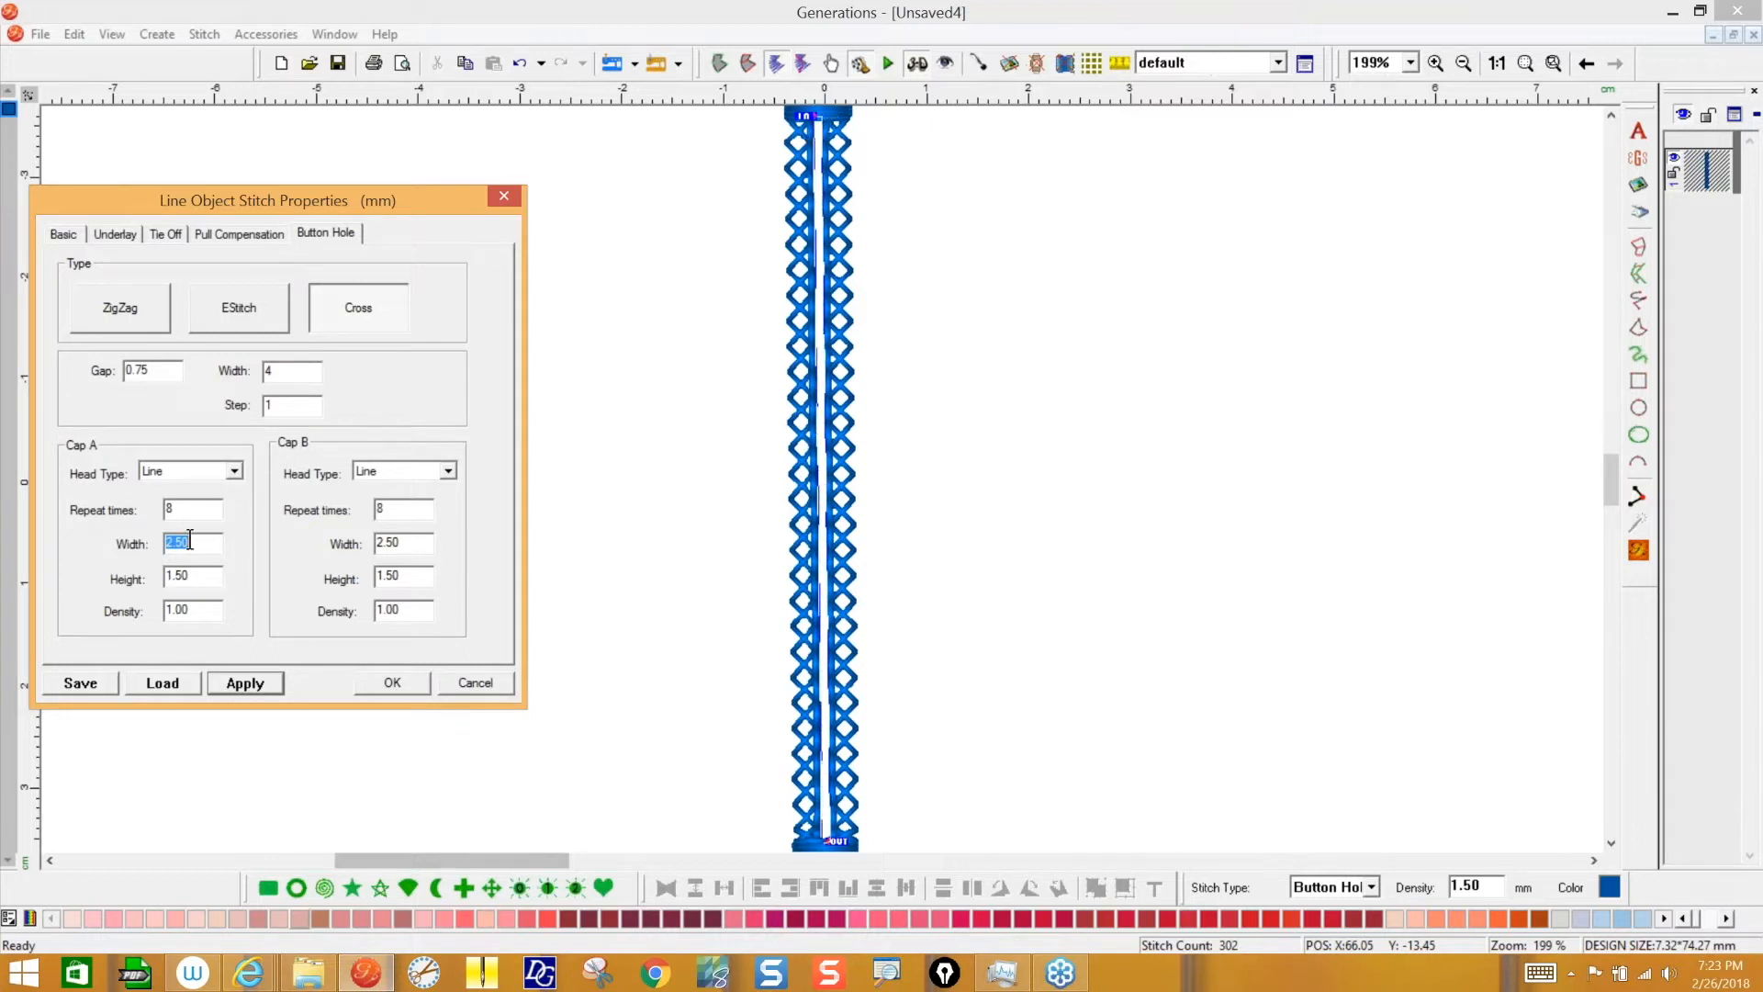
{"action": "type", "text": "4"}
{"action": "key", "text": "Tab"}
{"action": "type", "text": "4"}
{"action": "left_click", "coordinate": [252, 685]}
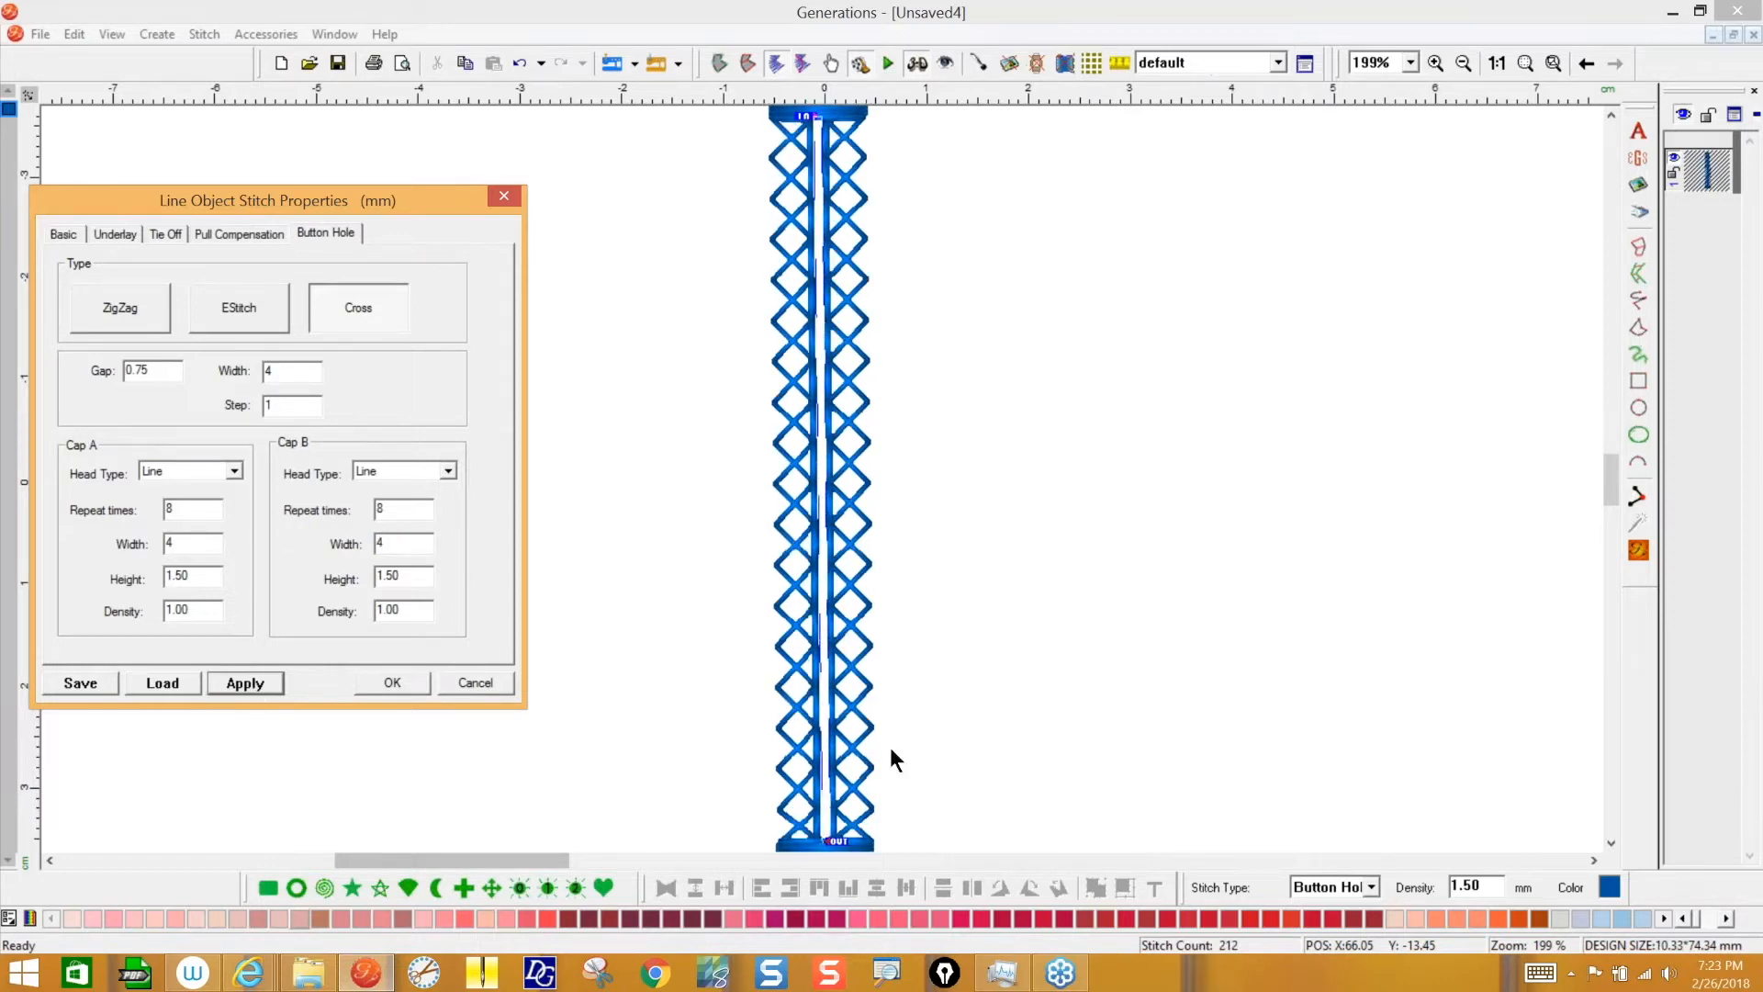
- Change the widened line's button hole type from Cross to ZigZag and apply it
{"action": "left_click", "coordinate": [110, 323]}
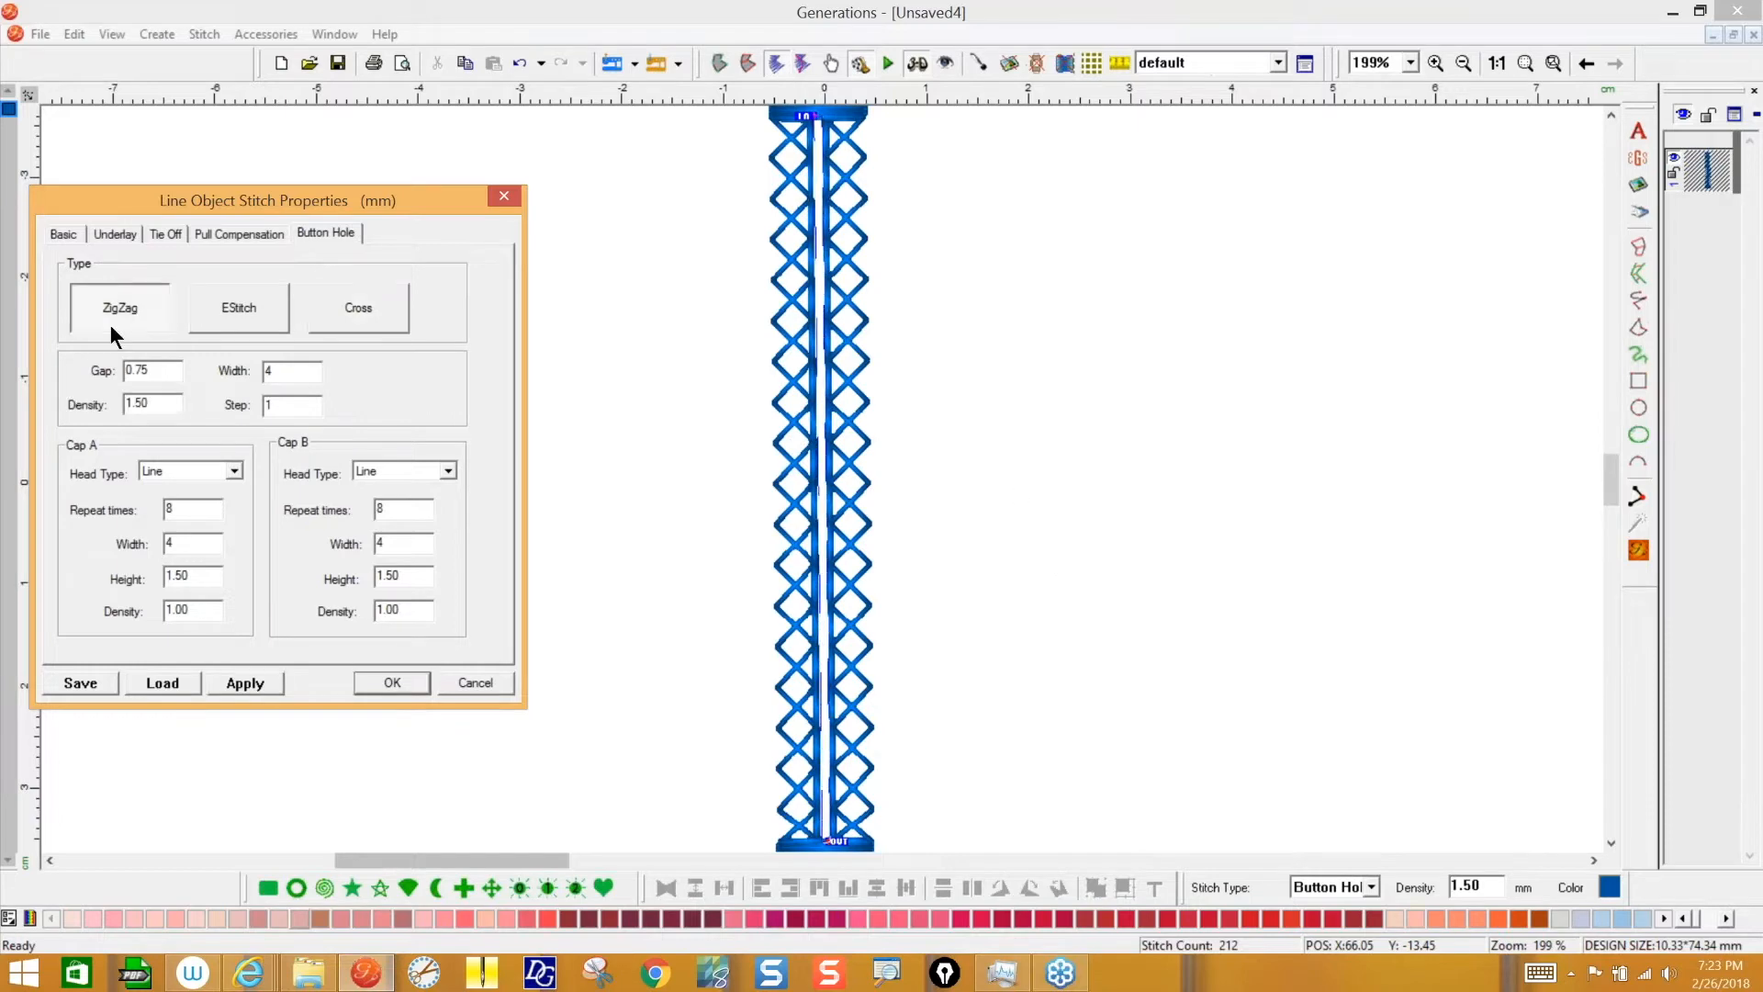
{"action": "left_click", "coordinate": [241, 679]}
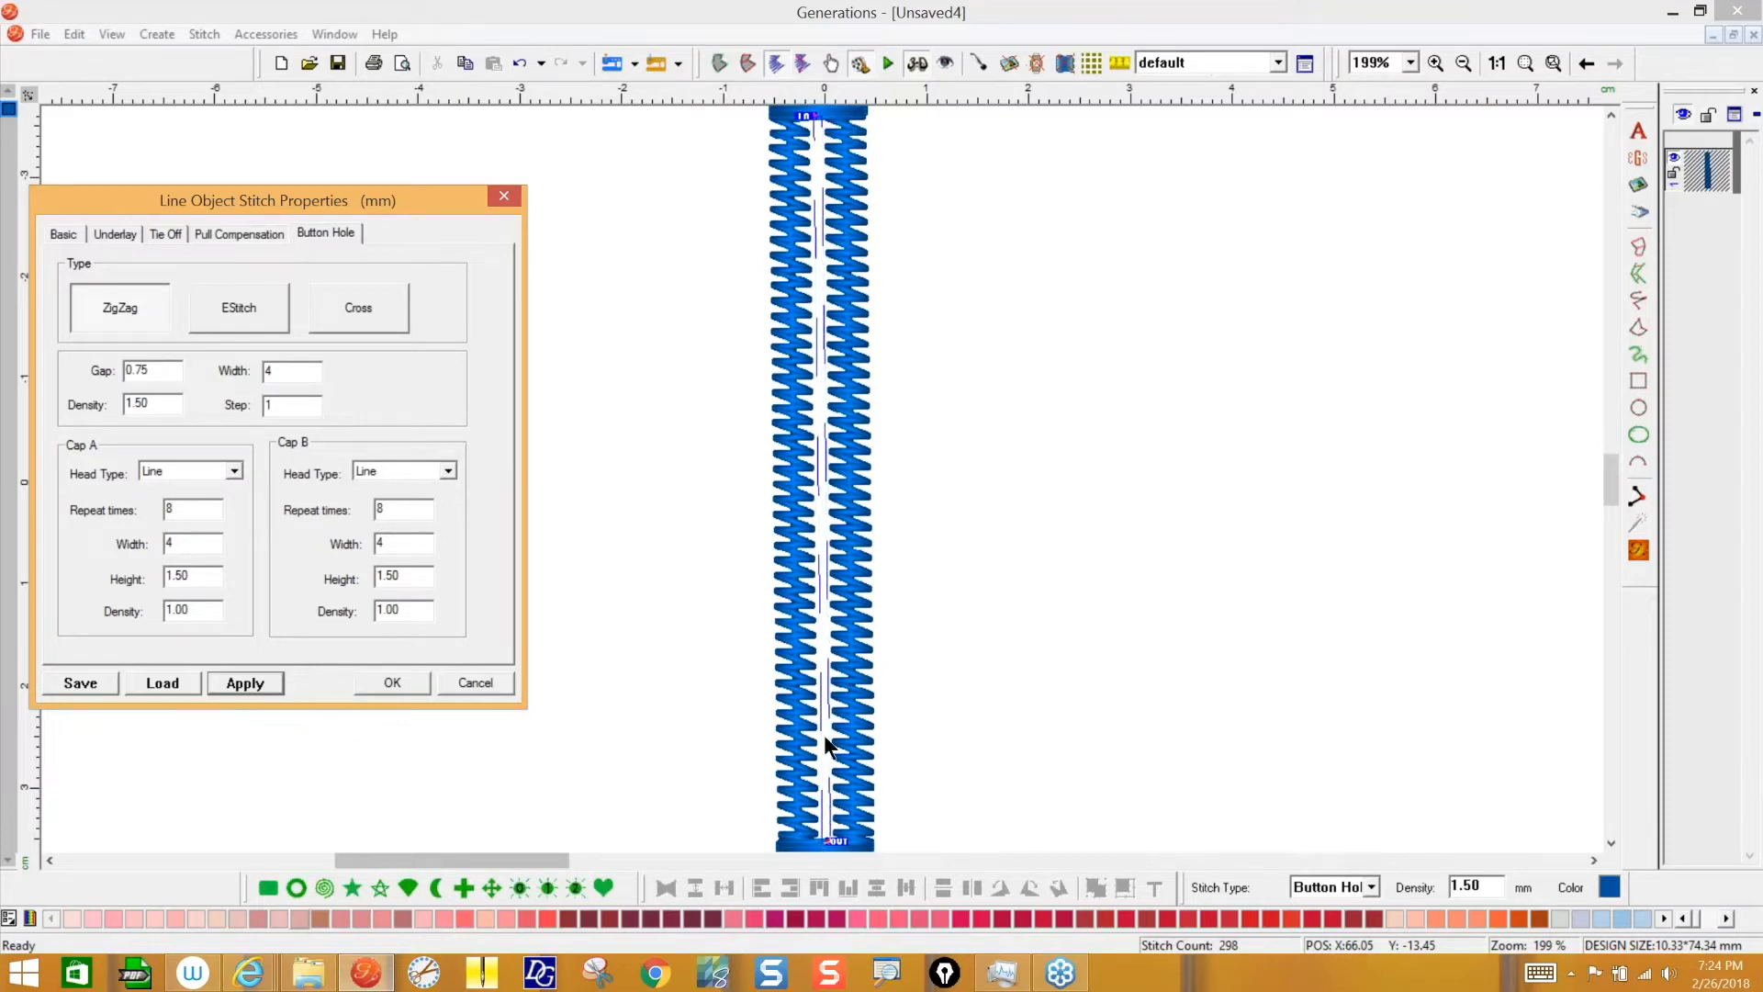
{"action": "left_click", "coordinate": [1458, 76]}
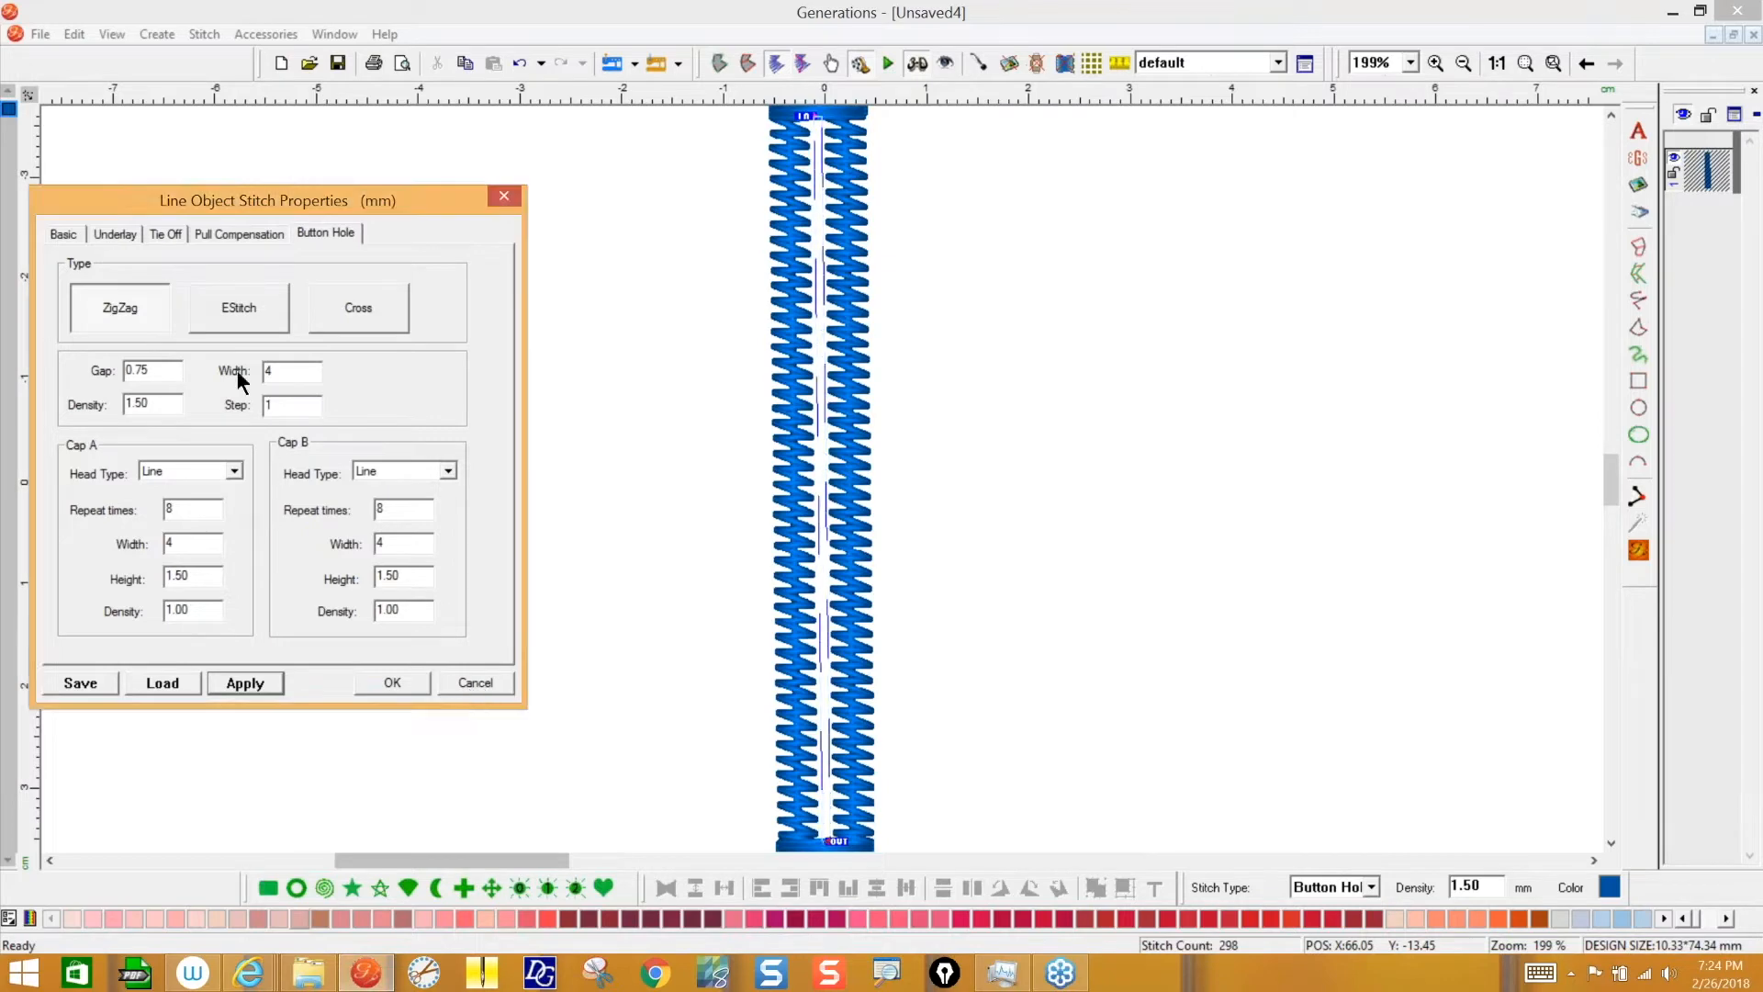
- Set the Cap A head type to Zigzag and apply it to the line
{"action": "left_click", "coordinate": [234, 470]}
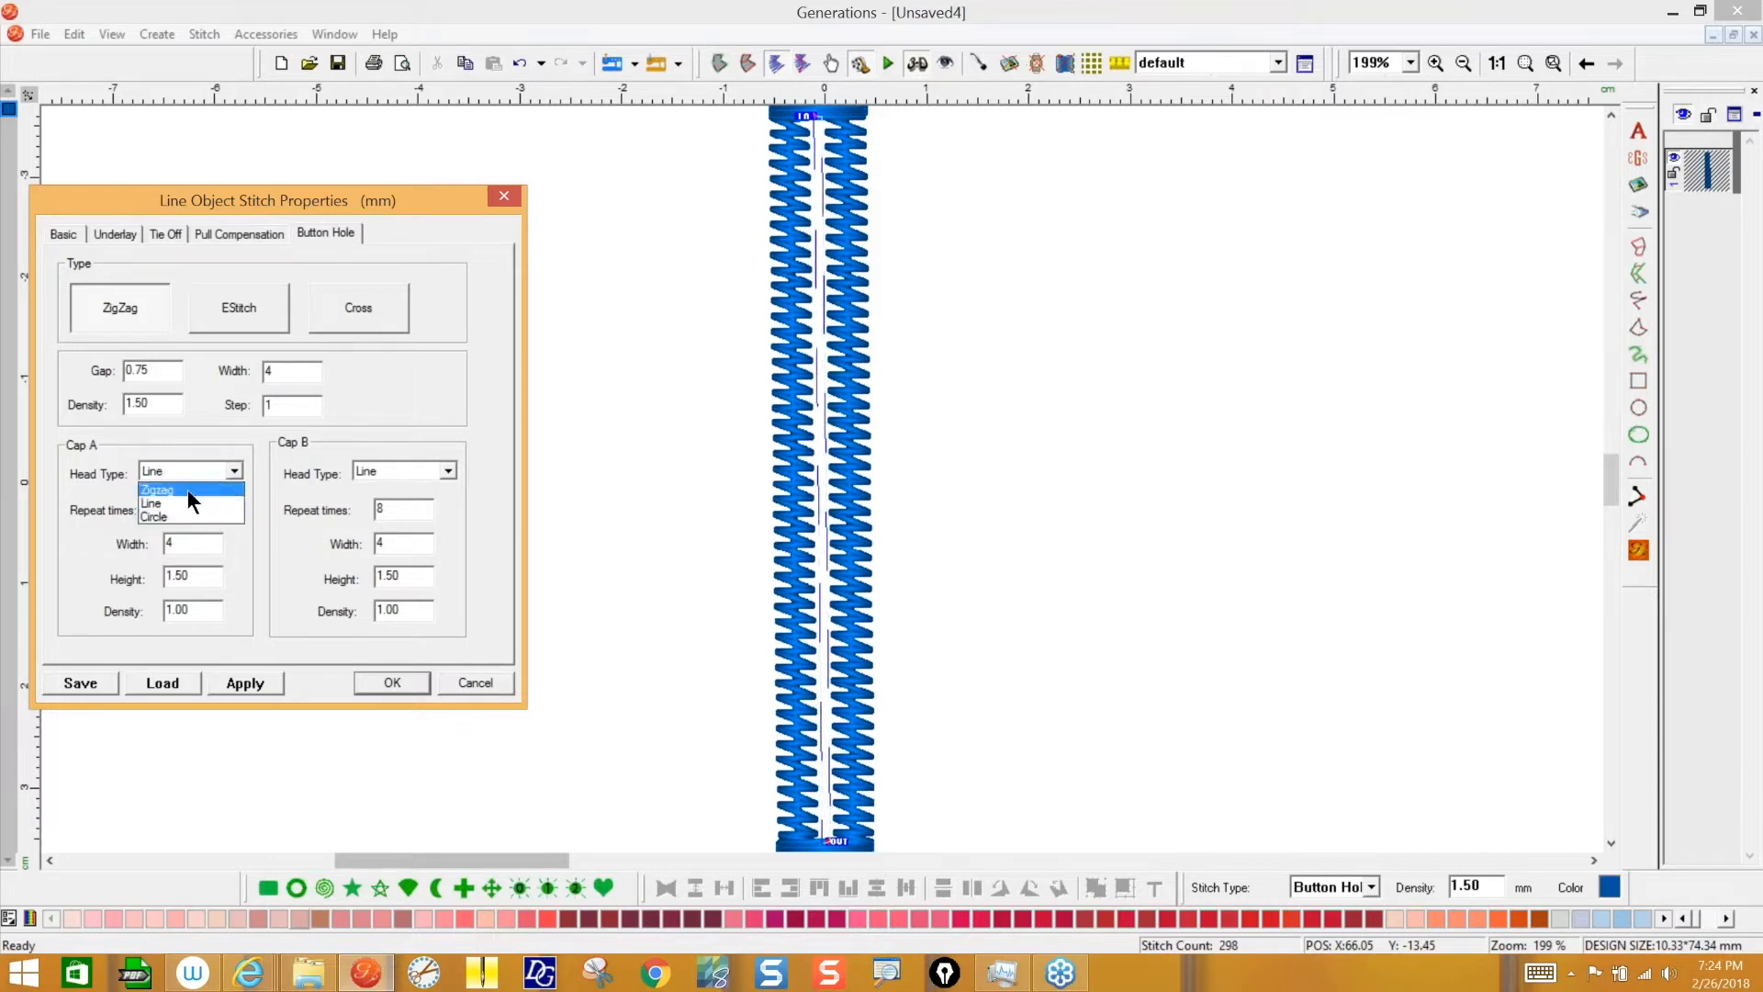
{"action": "left_click", "coordinate": [188, 489]}
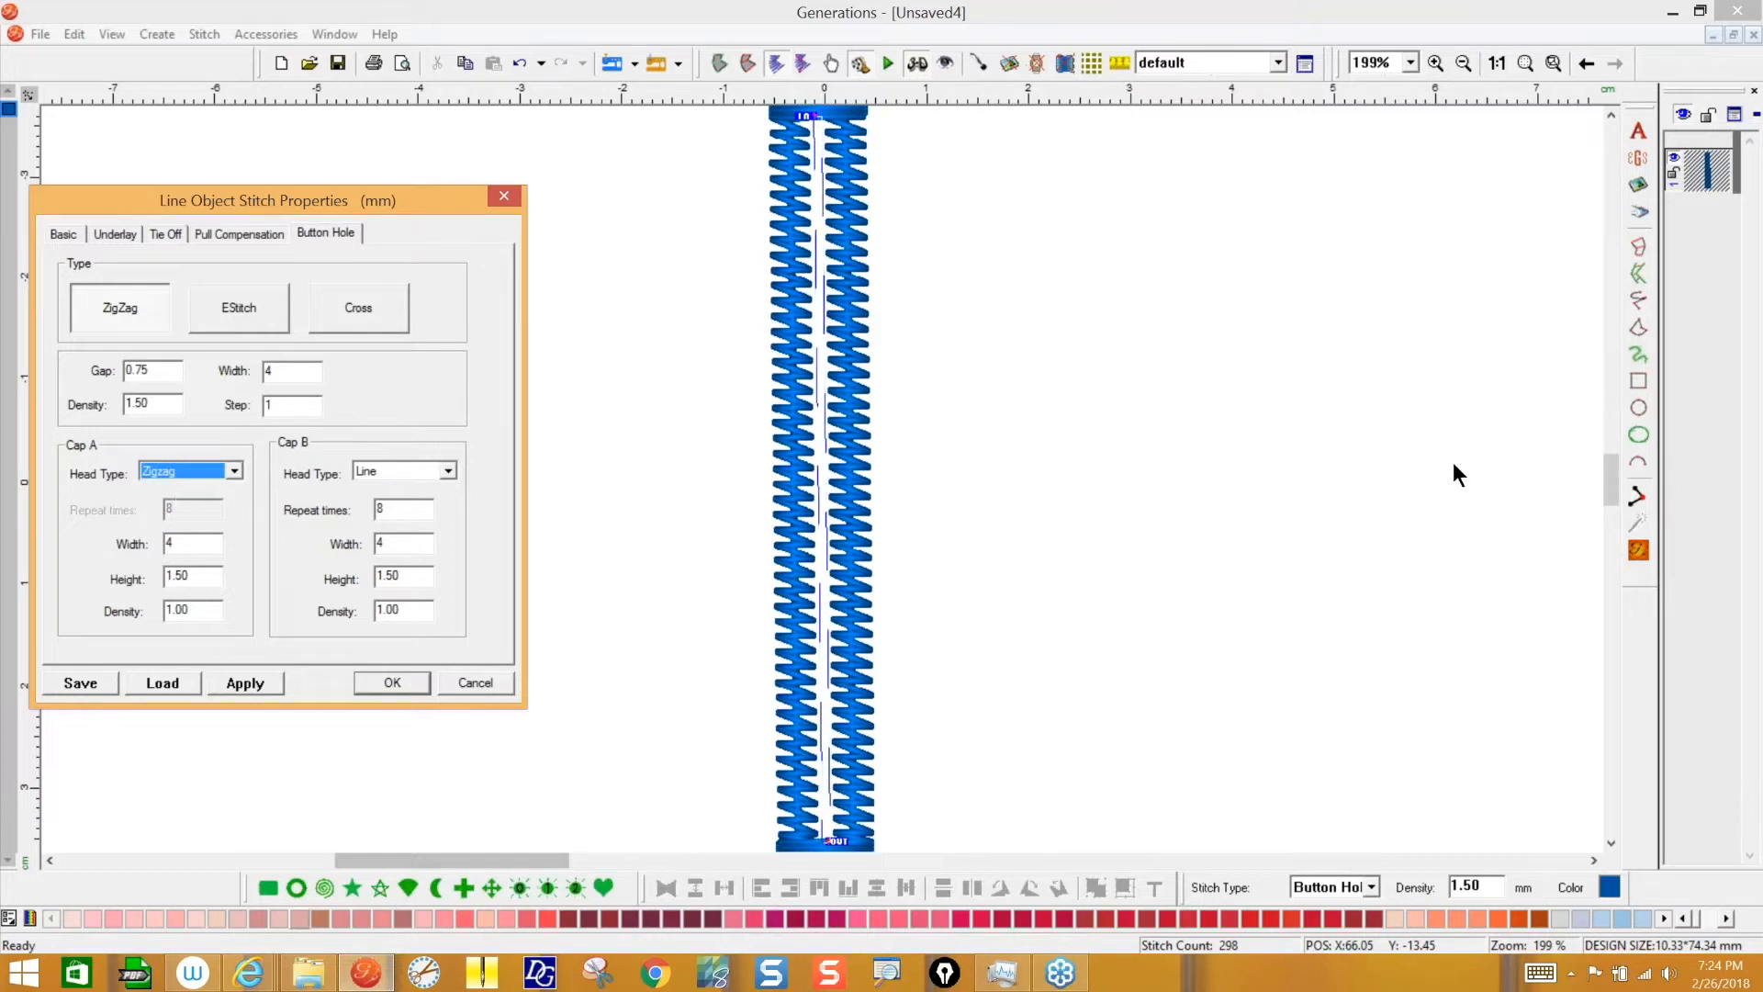
{"action": "left_click", "coordinate": [246, 683]}
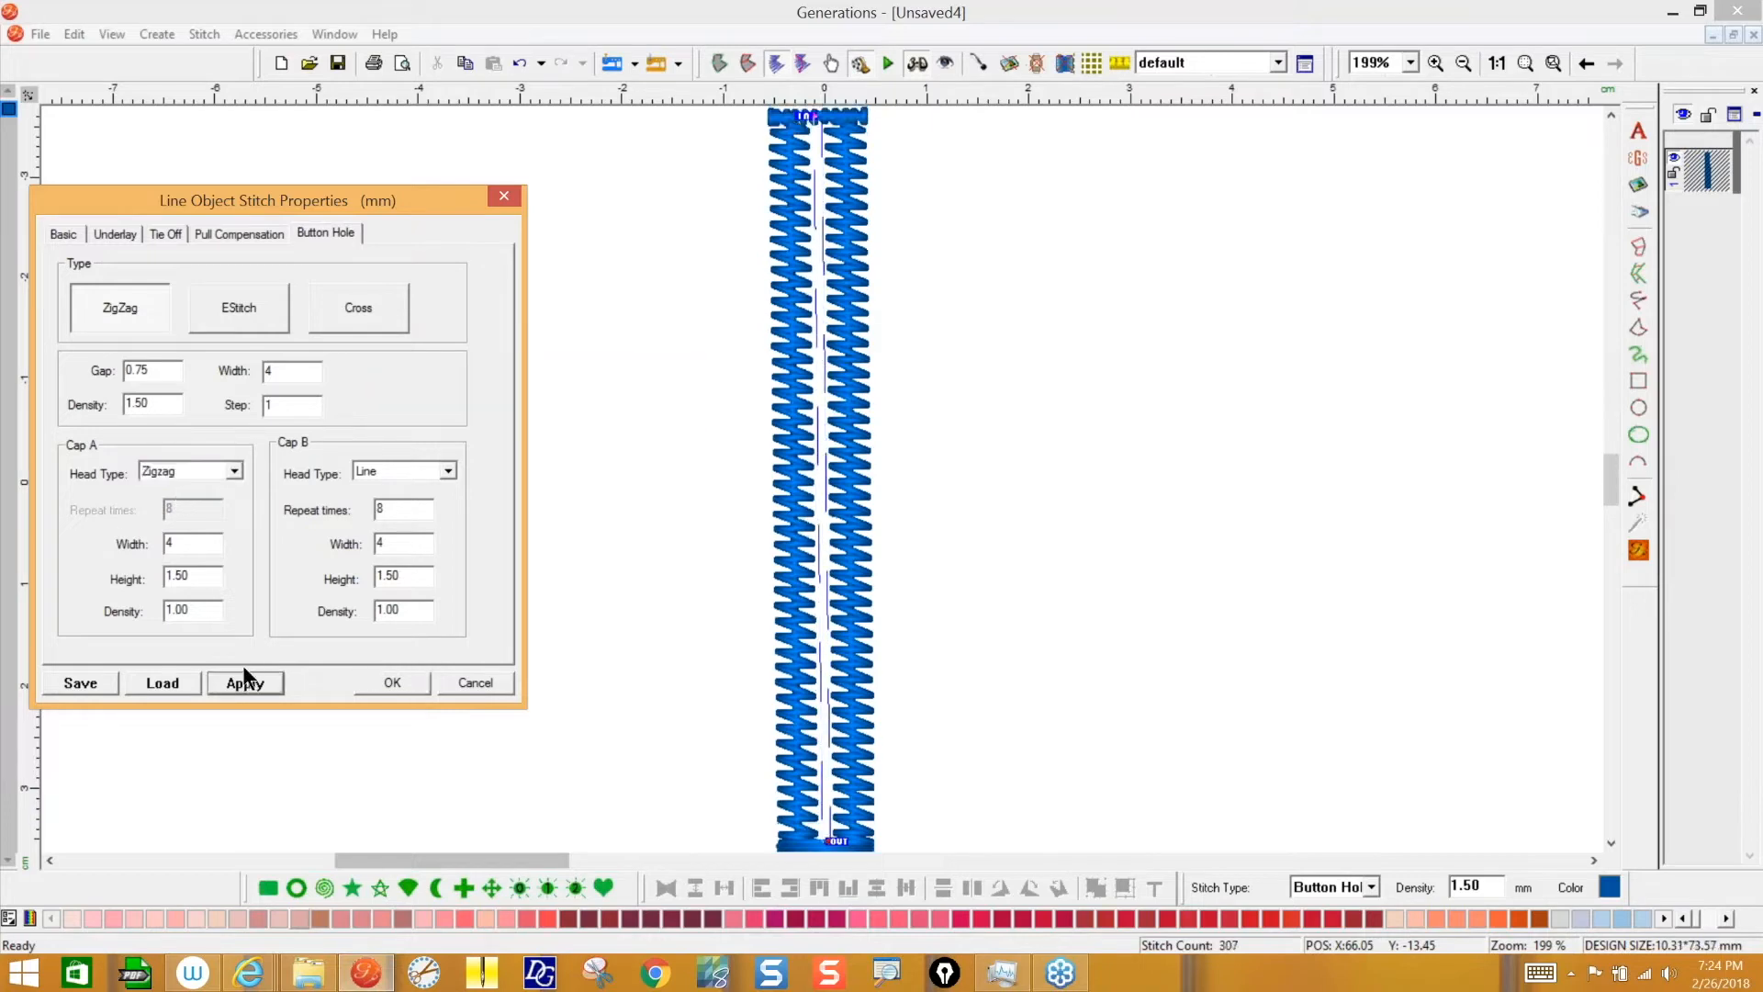
{"action": "left_click", "coordinate": [1614, 475]}
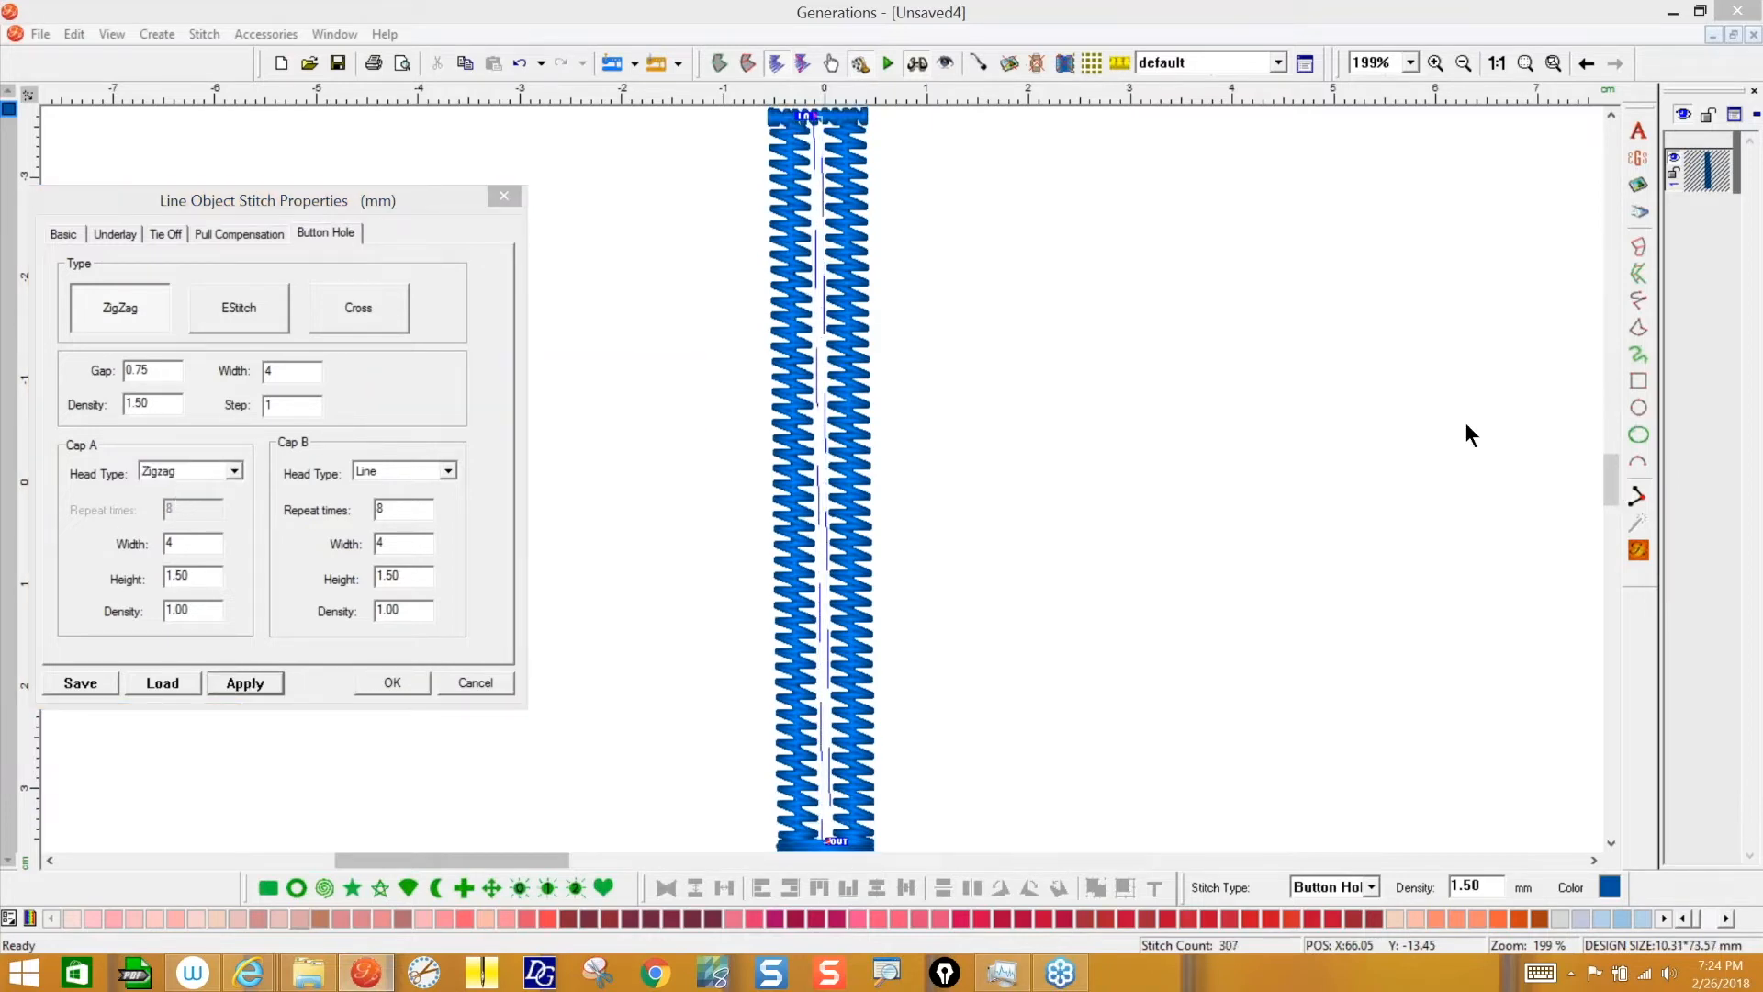
- Accept the line's button hole settings with the Zigzag Cap A, close the properties and deselect the line
{"action": "left_click", "coordinate": [392, 682]}
{"action": "left_click_drag", "start_coordinate": [1613, 485], "coordinate": [1612, 469]}
{"action": "left_click", "coordinate": [1252, 466]}
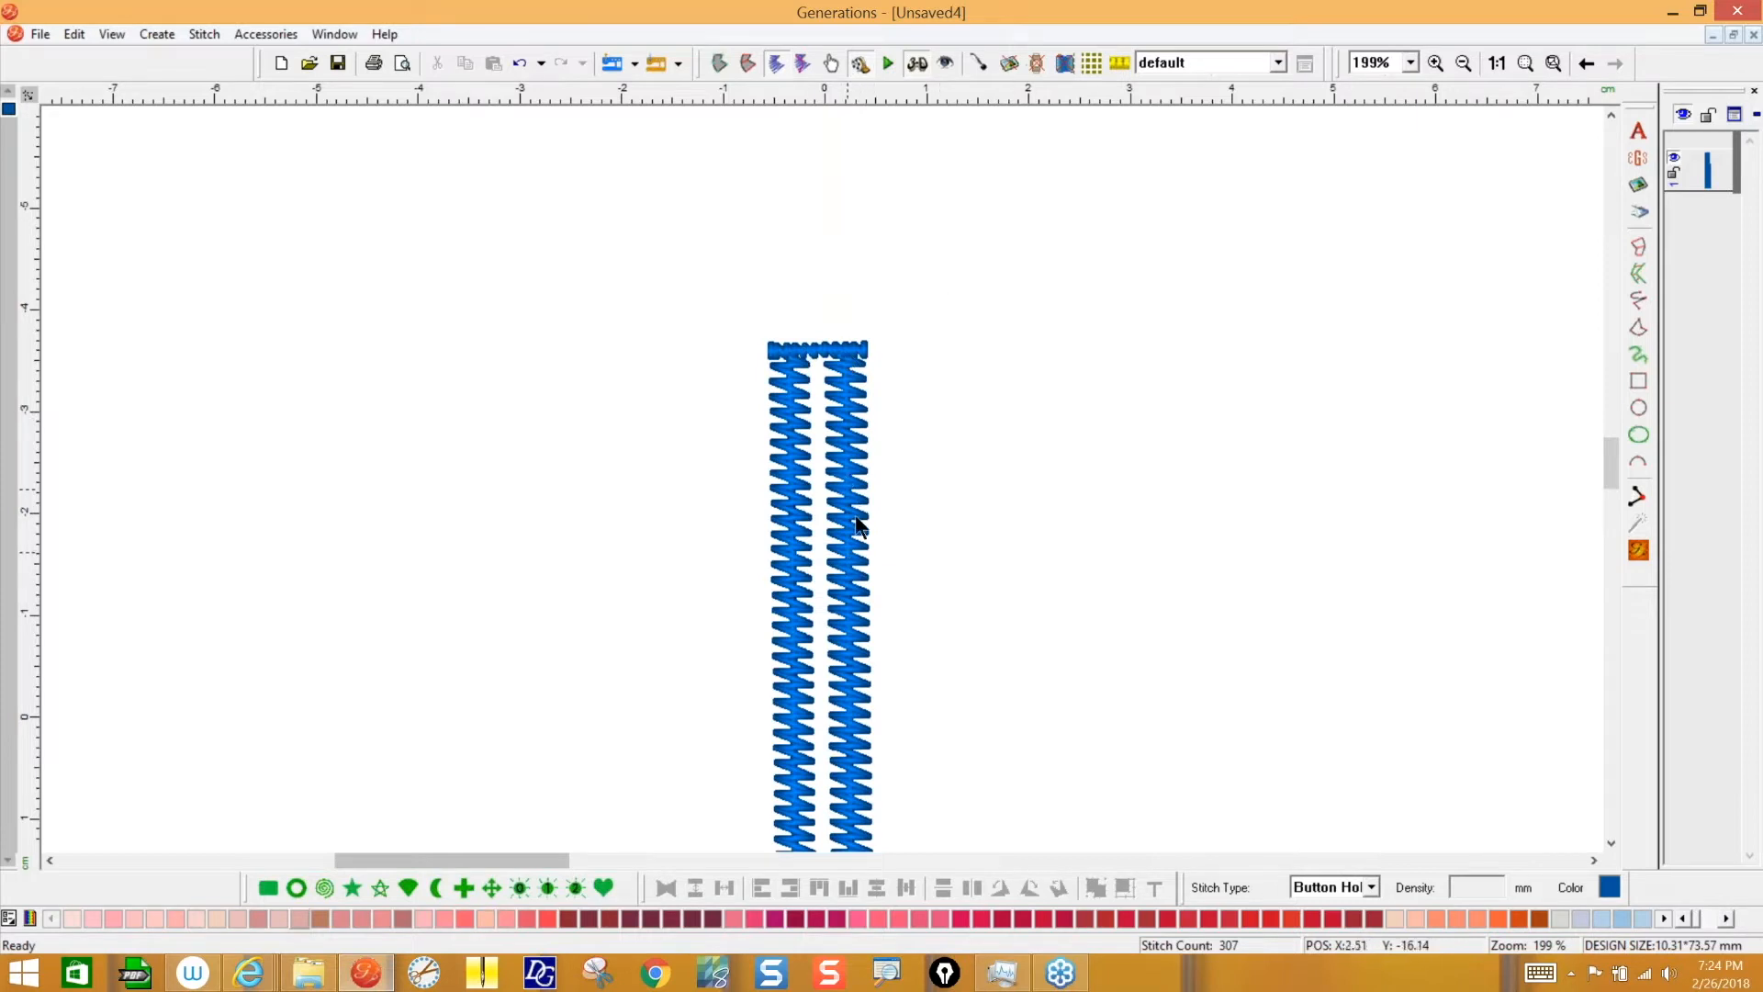
- Reopen the line's button hole properties, set the Cap A head type to Circle and apply it
{"action": "left_click", "coordinate": [1706, 174]}
{"action": "right_click", "coordinate": [904, 584]}
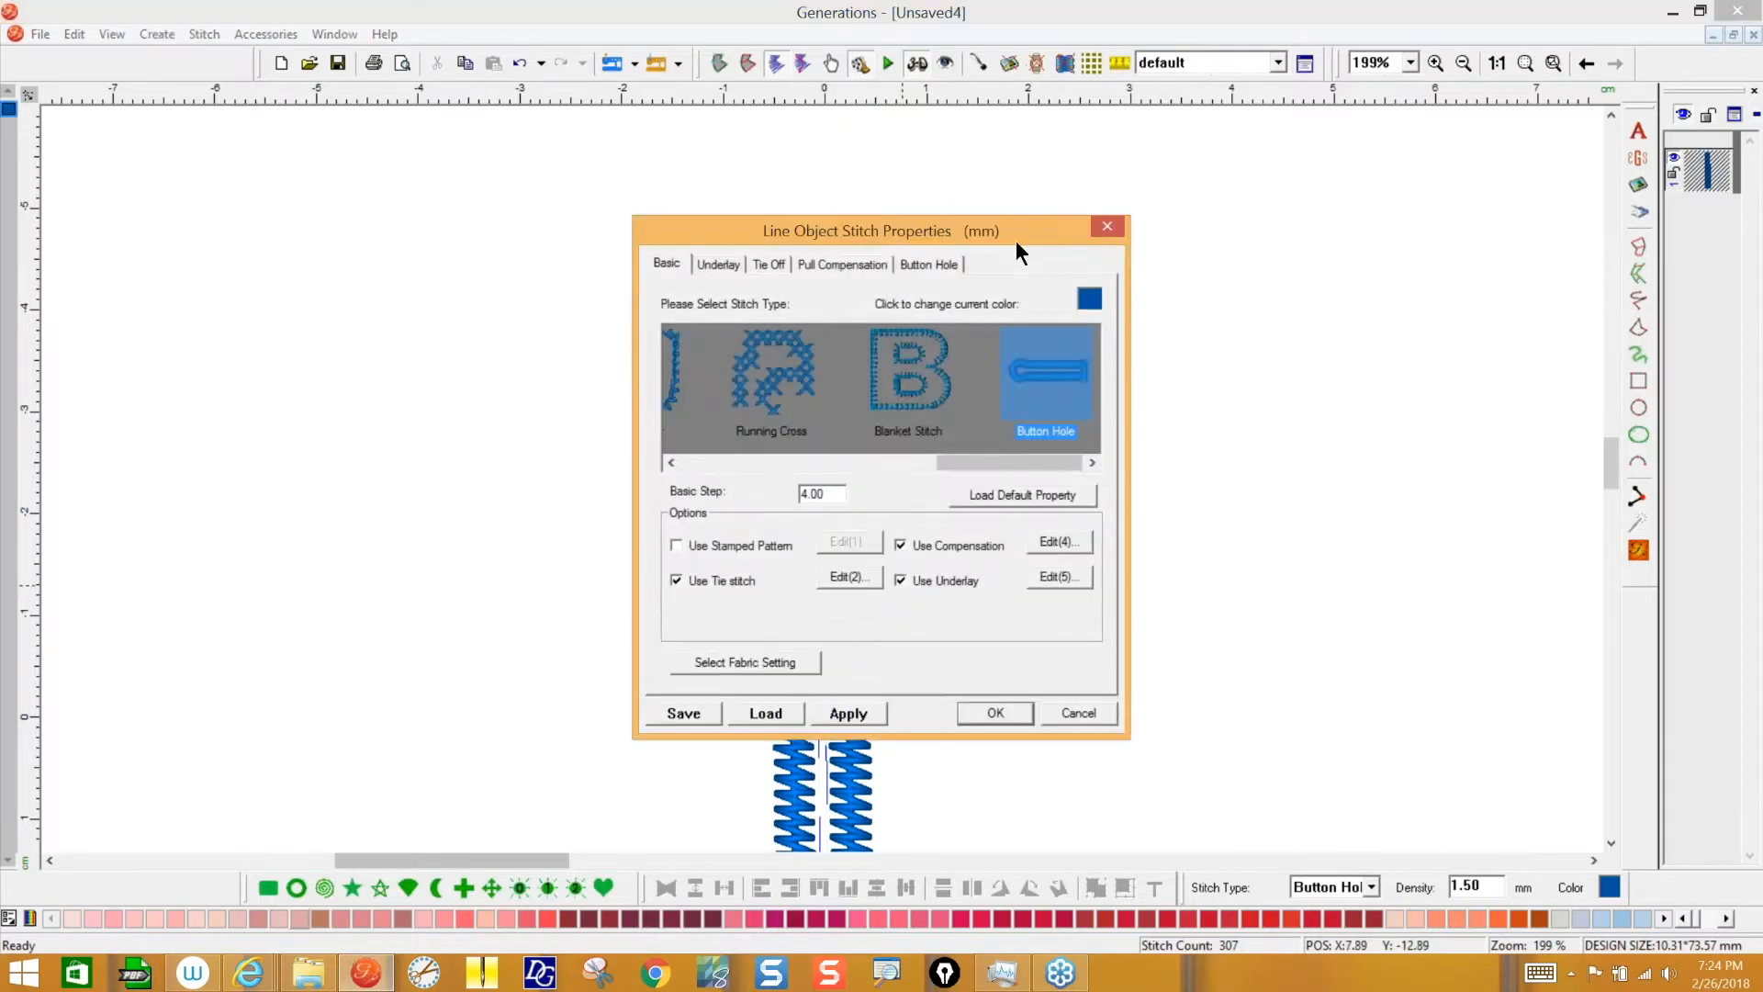
{"action": "left_click_drag", "start_coordinate": [1041, 231], "coordinate": [353, 196]}
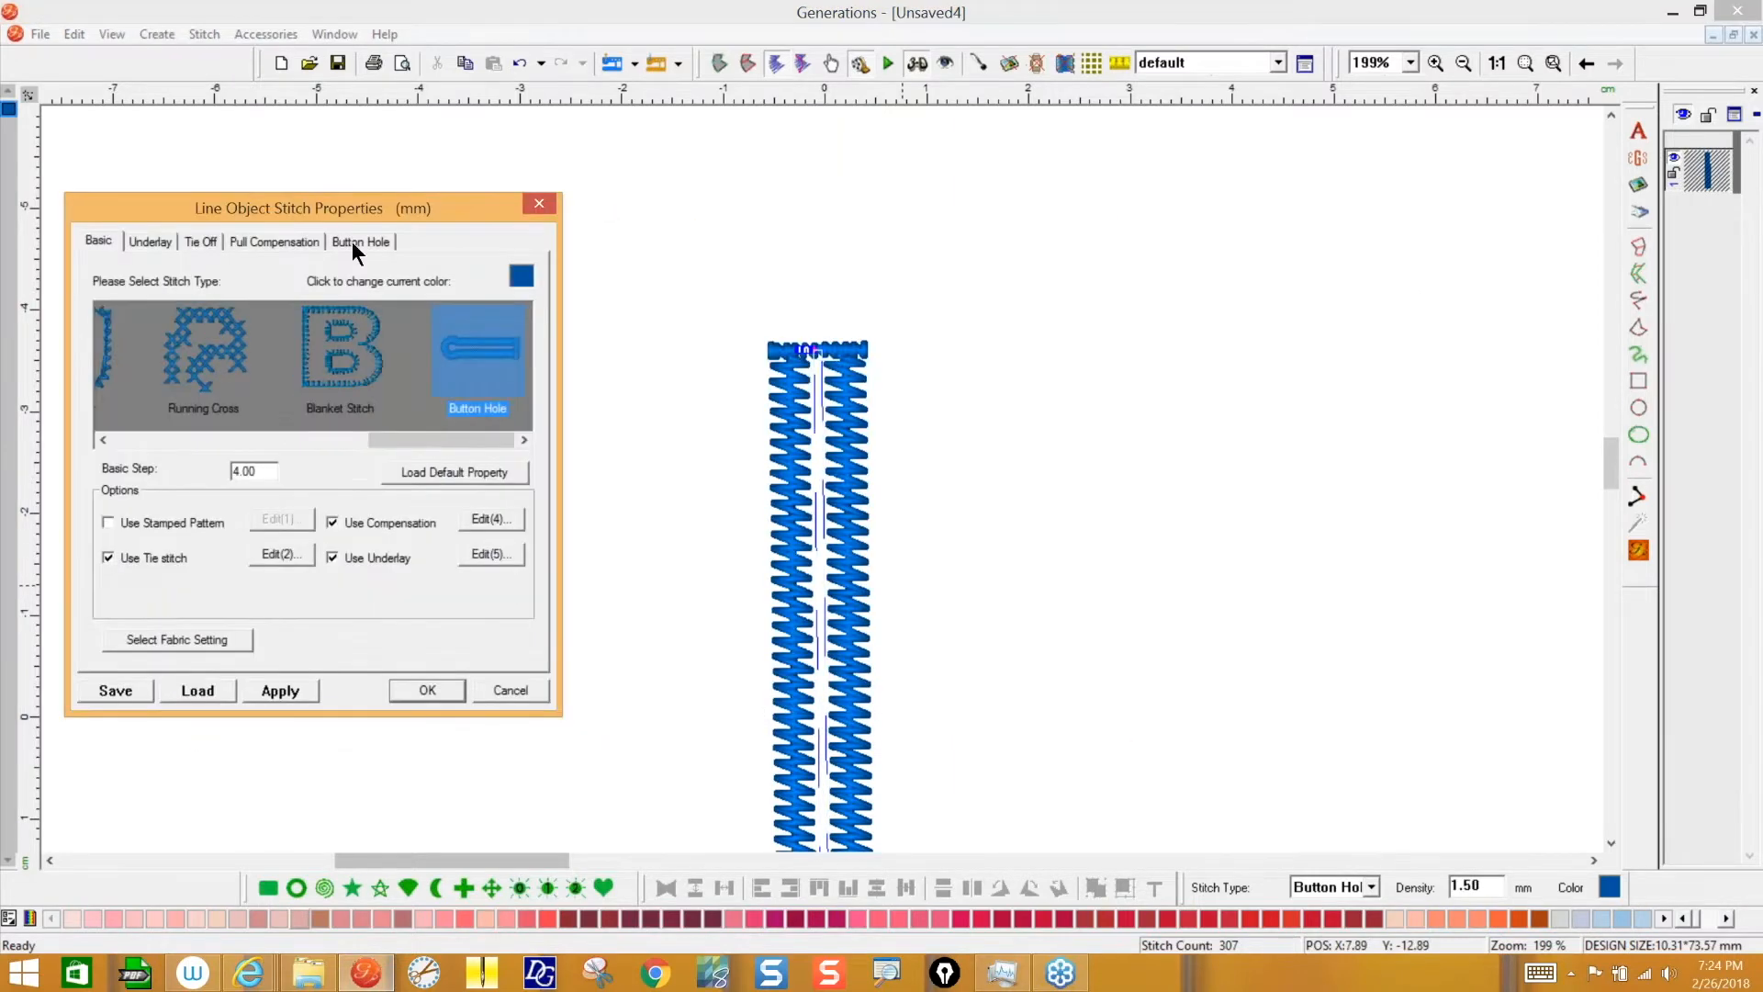
{"action": "left_click", "coordinate": [340, 244]}
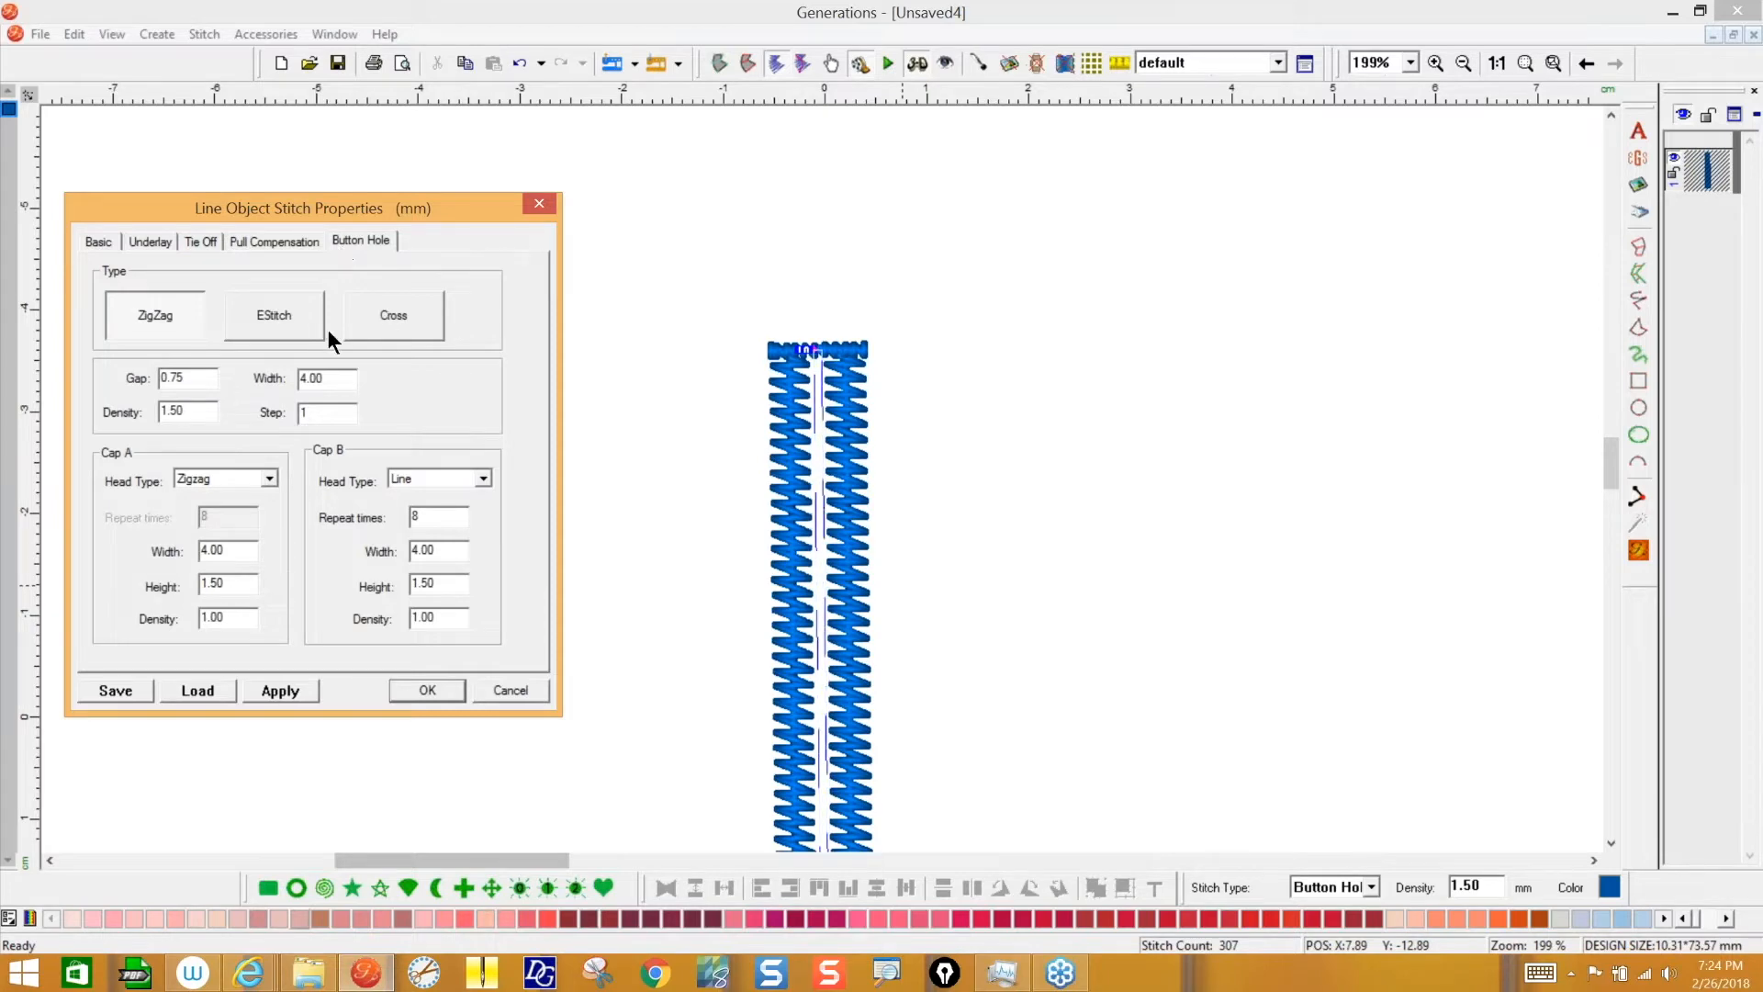
{"action": "left_click", "coordinate": [269, 477]}
{"action": "left_click", "coordinate": [261, 523]}
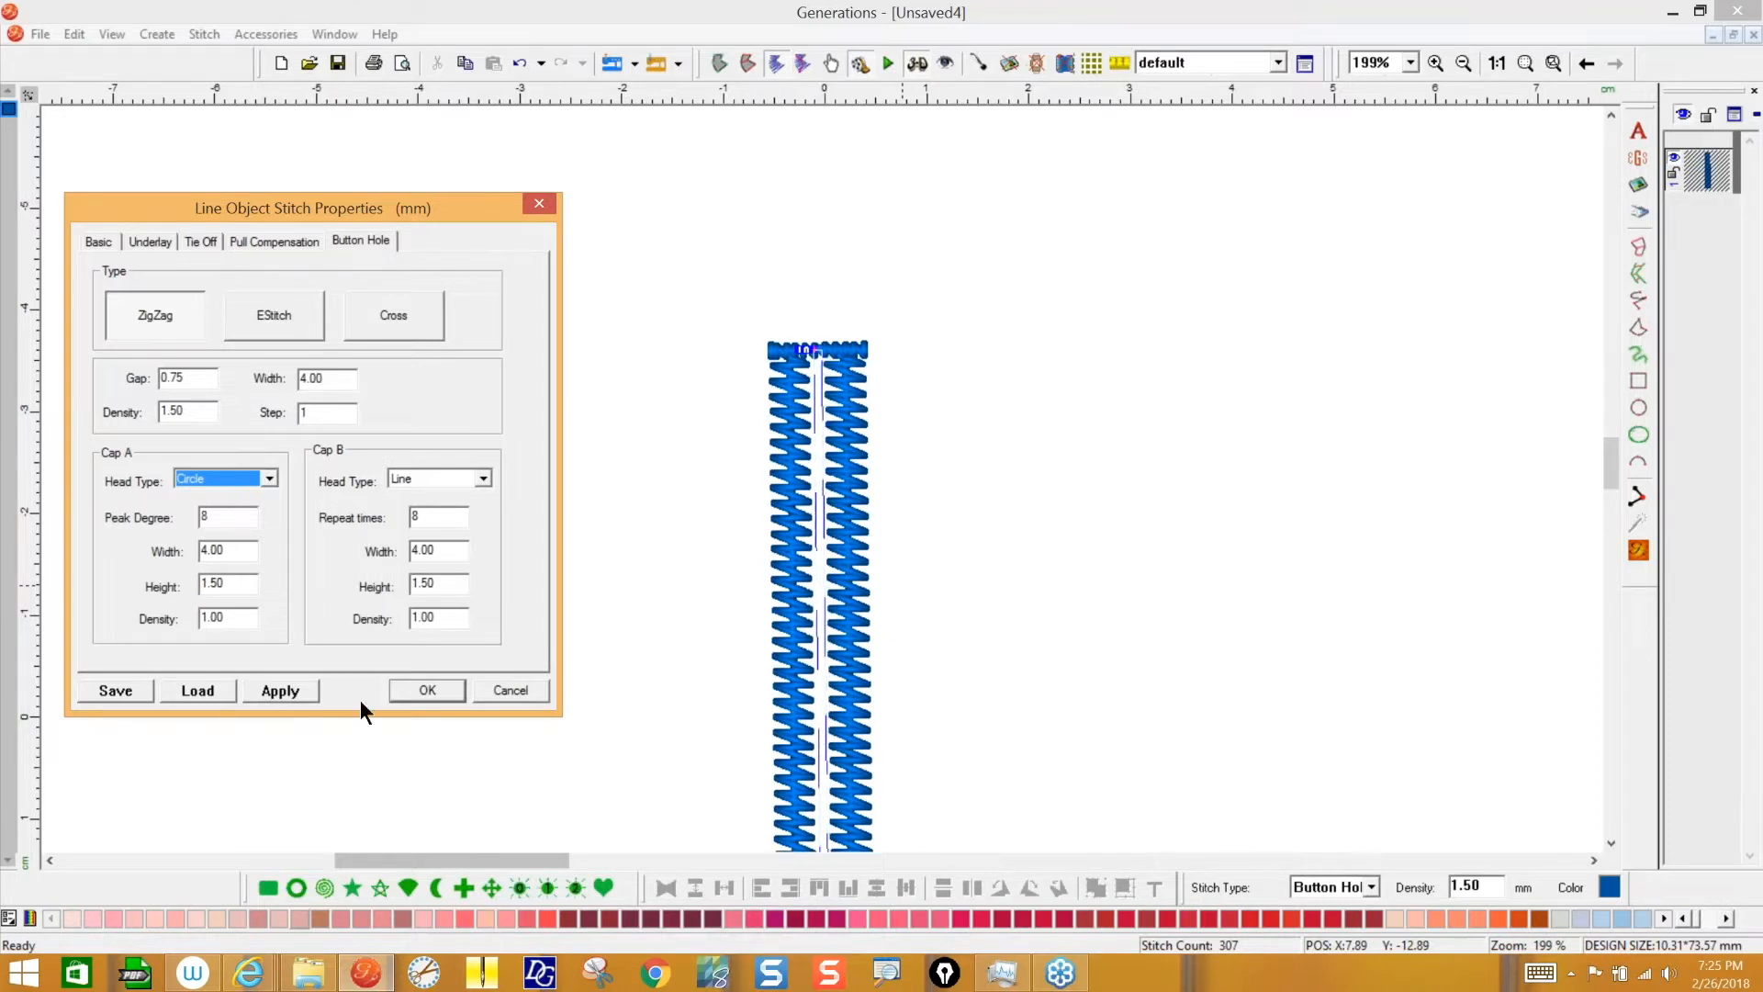
{"action": "left_click", "coordinate": [280, 690]}
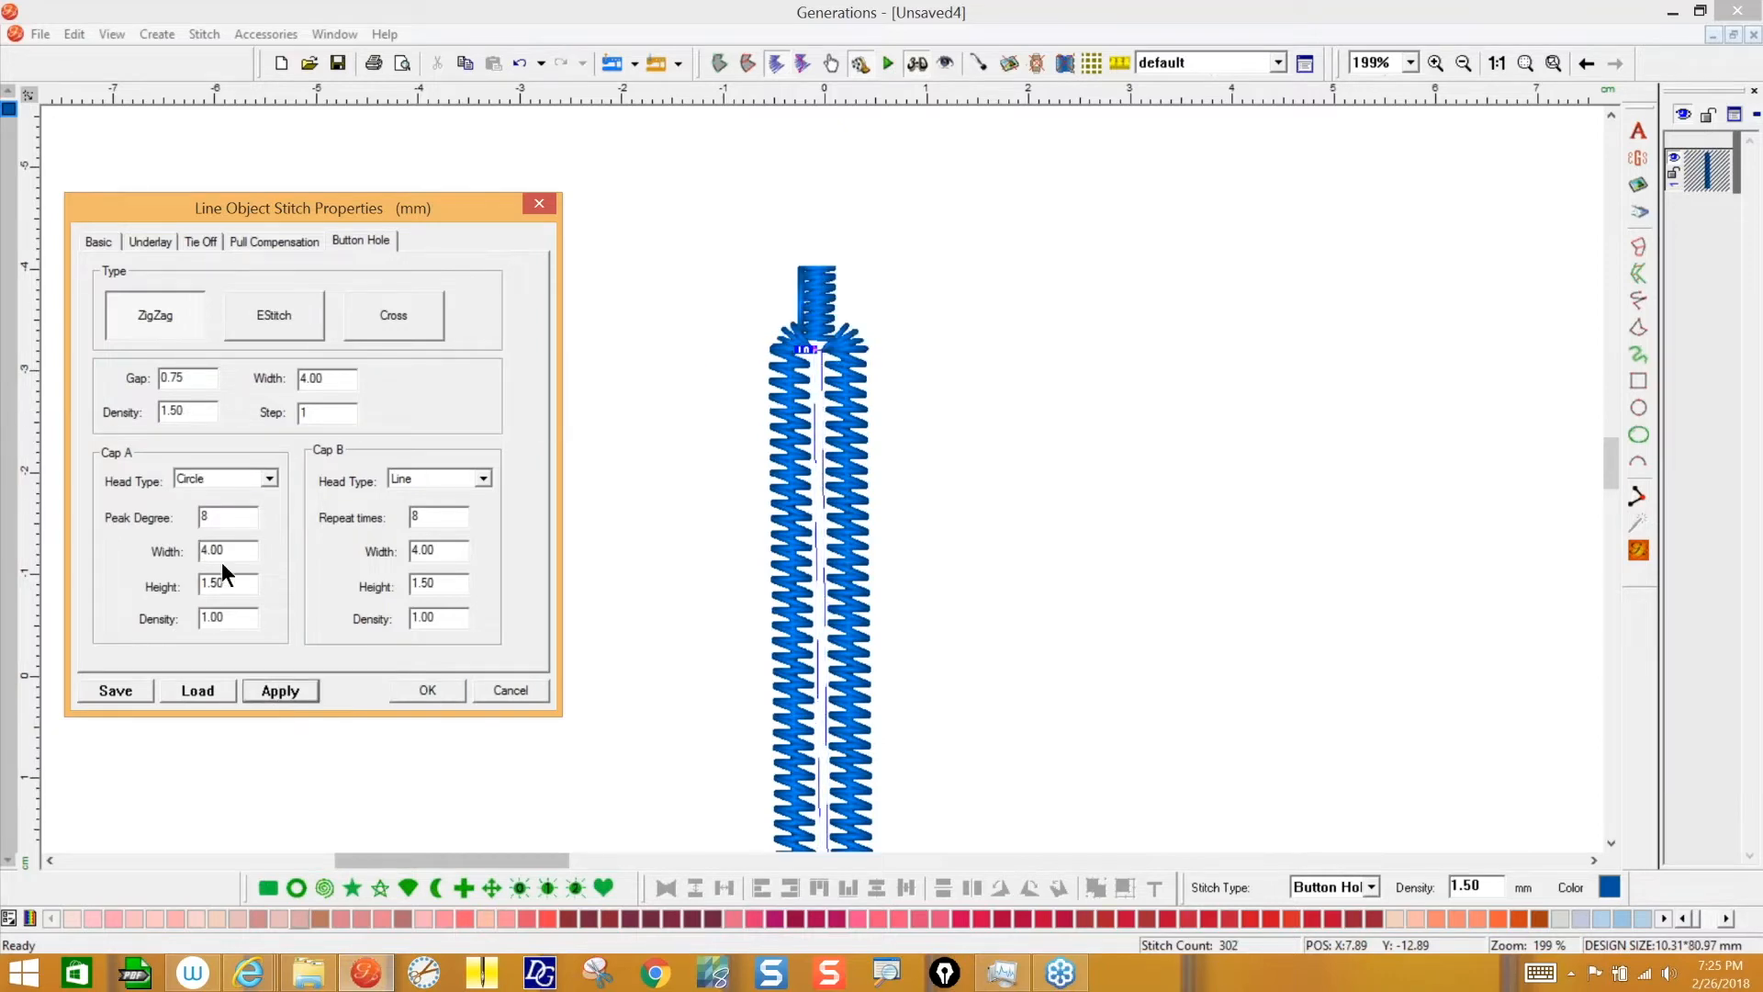
- Set the height of the circular Cap A to 4 mm and apply it to the line
{"action": "double_click", "coordinate": [237, 587]}
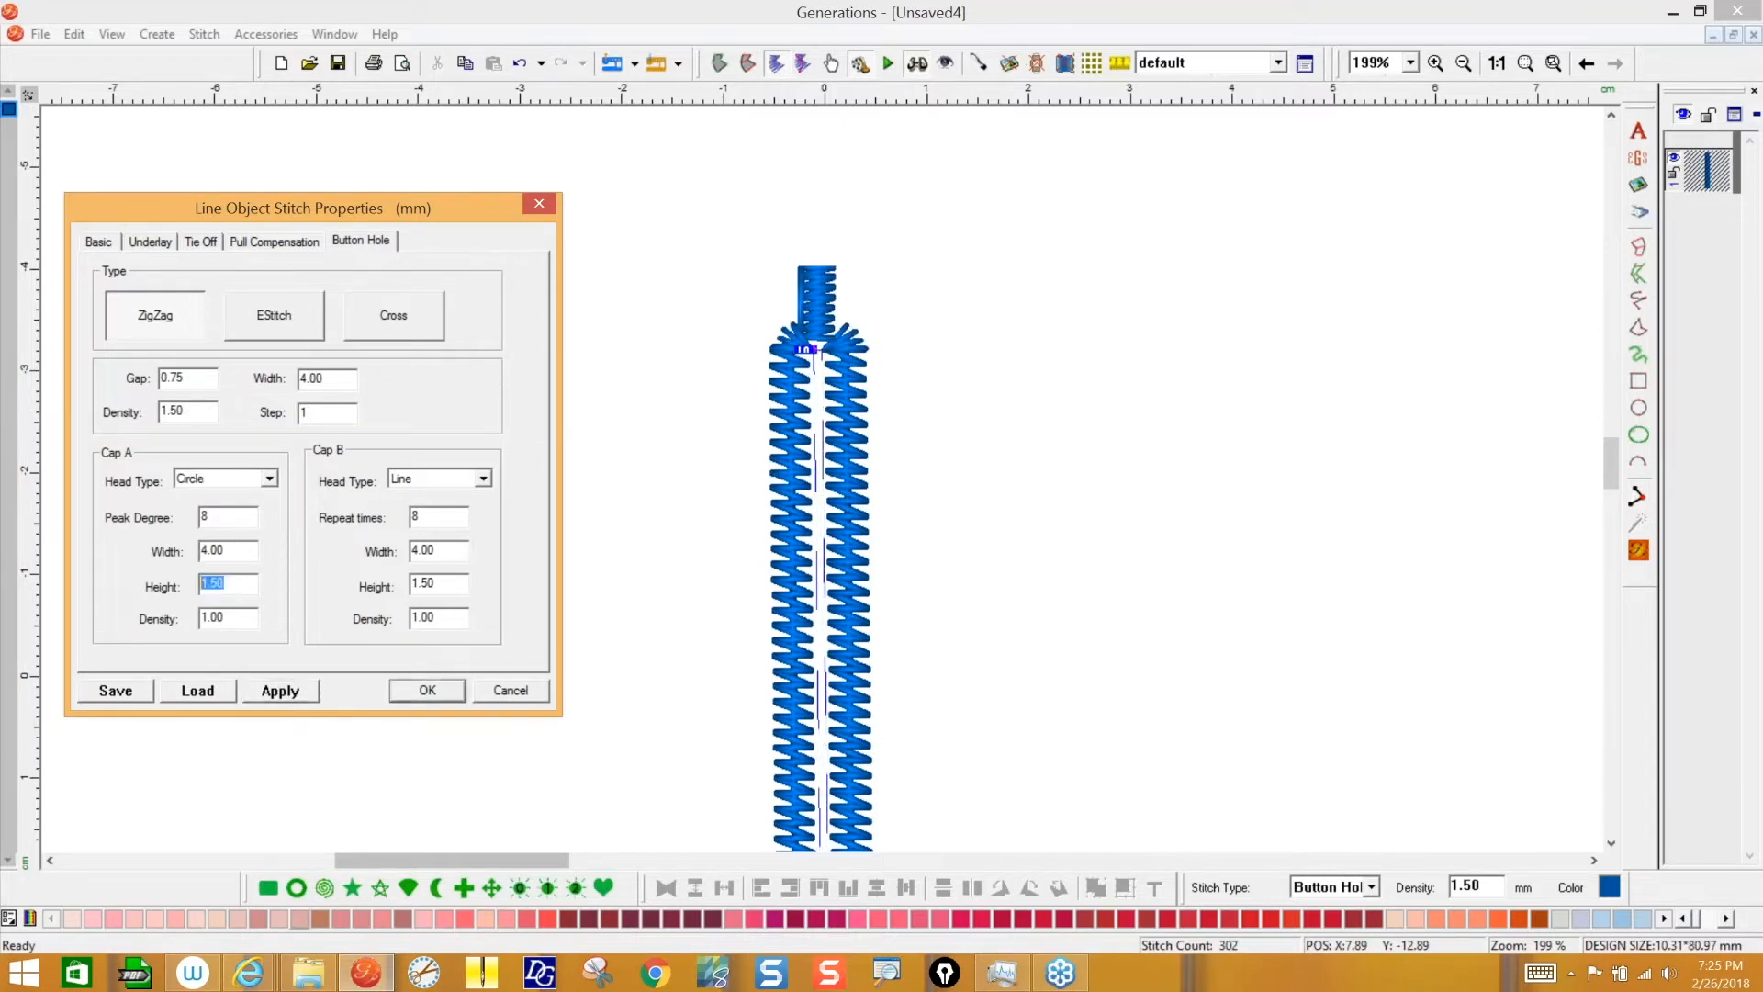
{"action": "type", "text": "4"}
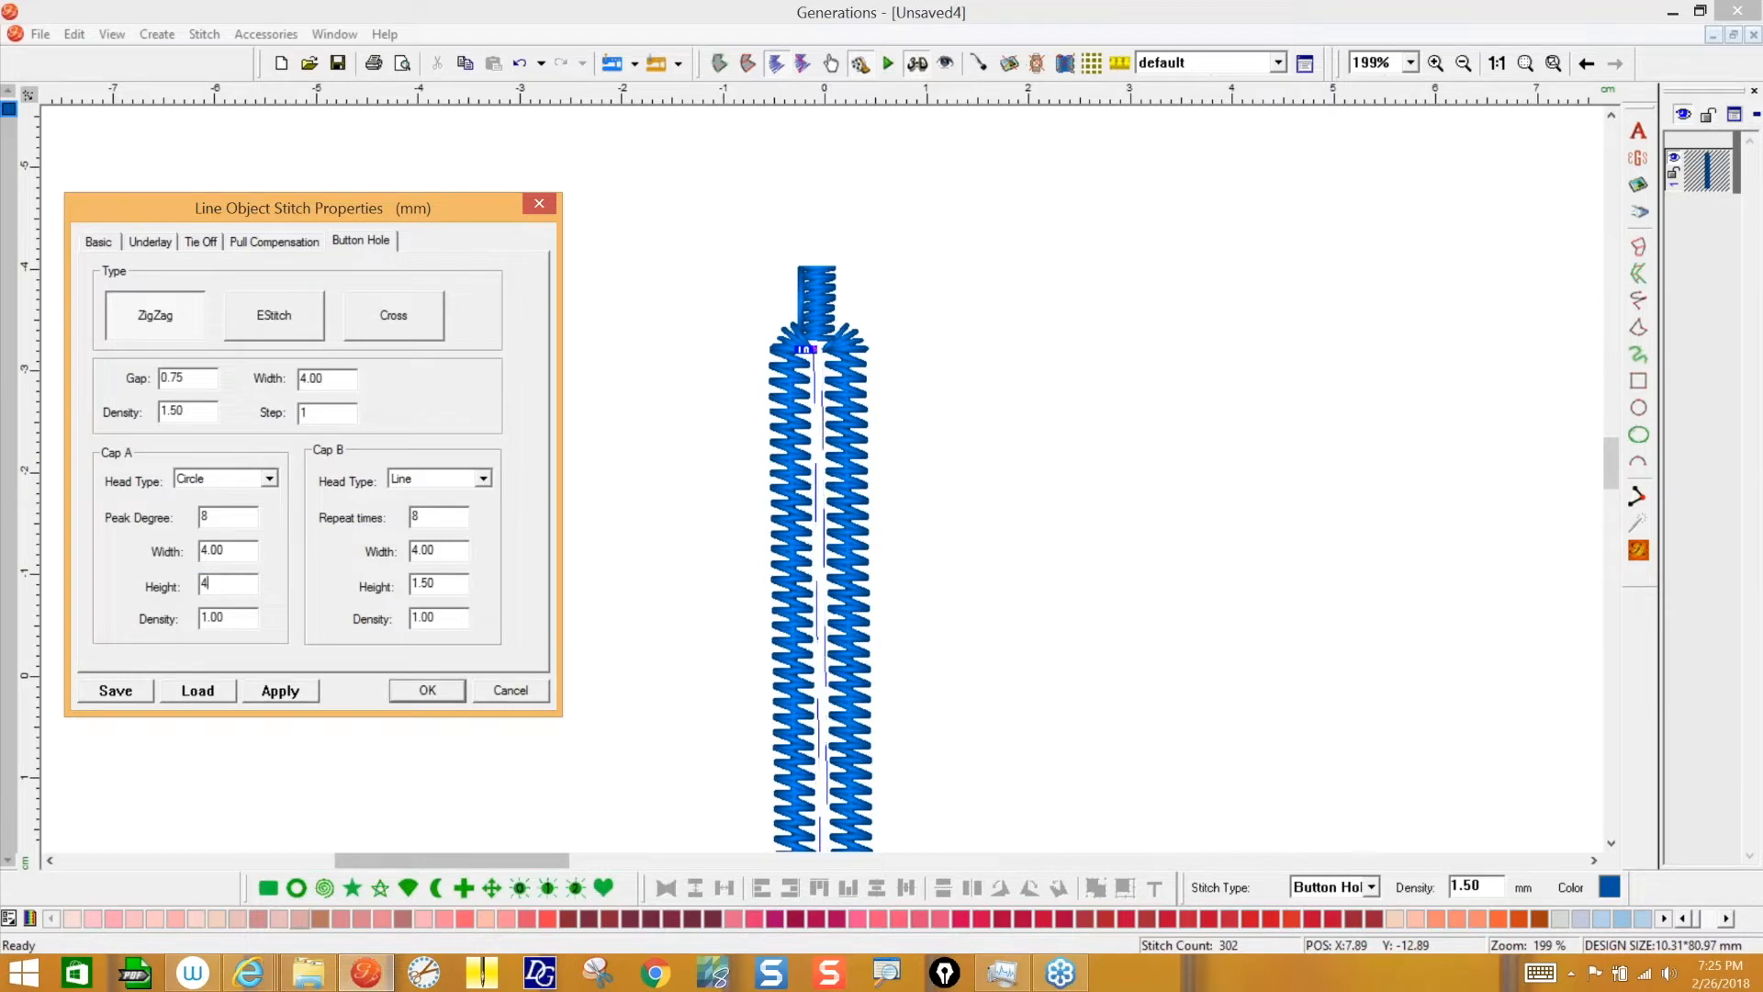
{"action": "left_click", "coordinate": [276, 690]}
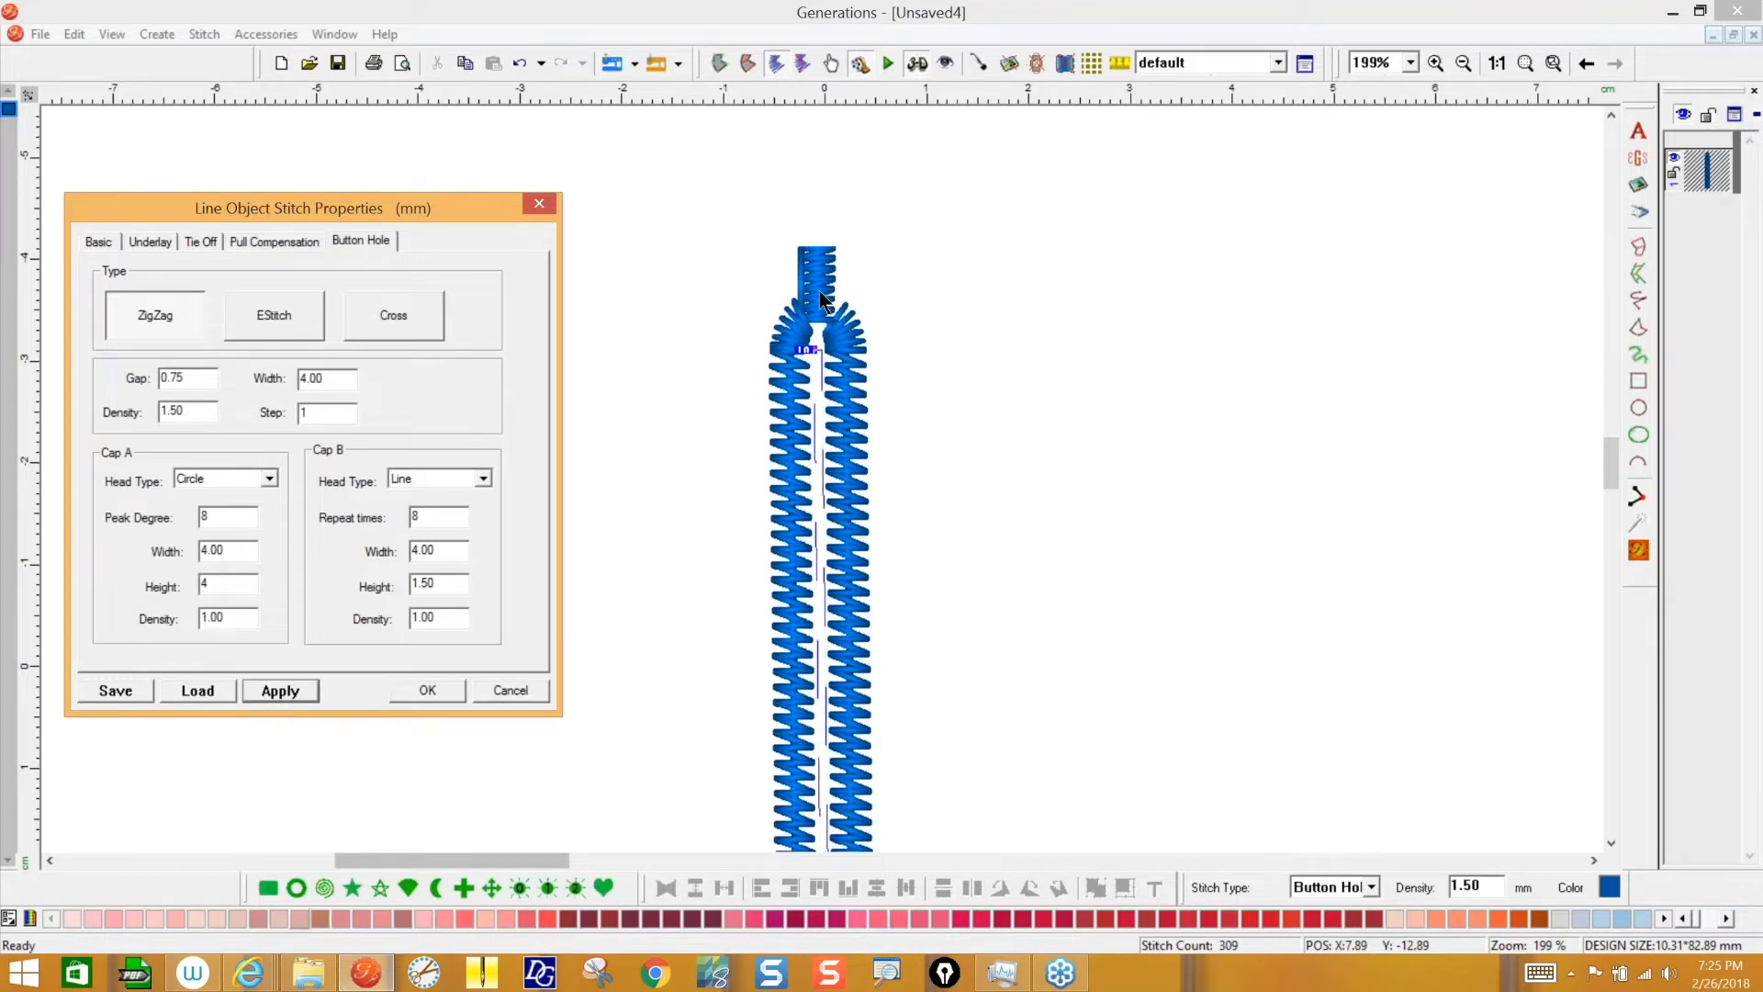
- Set the Cap B head type to Circle and apply it to the line
{"action": "left_click", "coordinate": [483, 477]}
{"action": "left_click", "coordinate": [450, 510]}
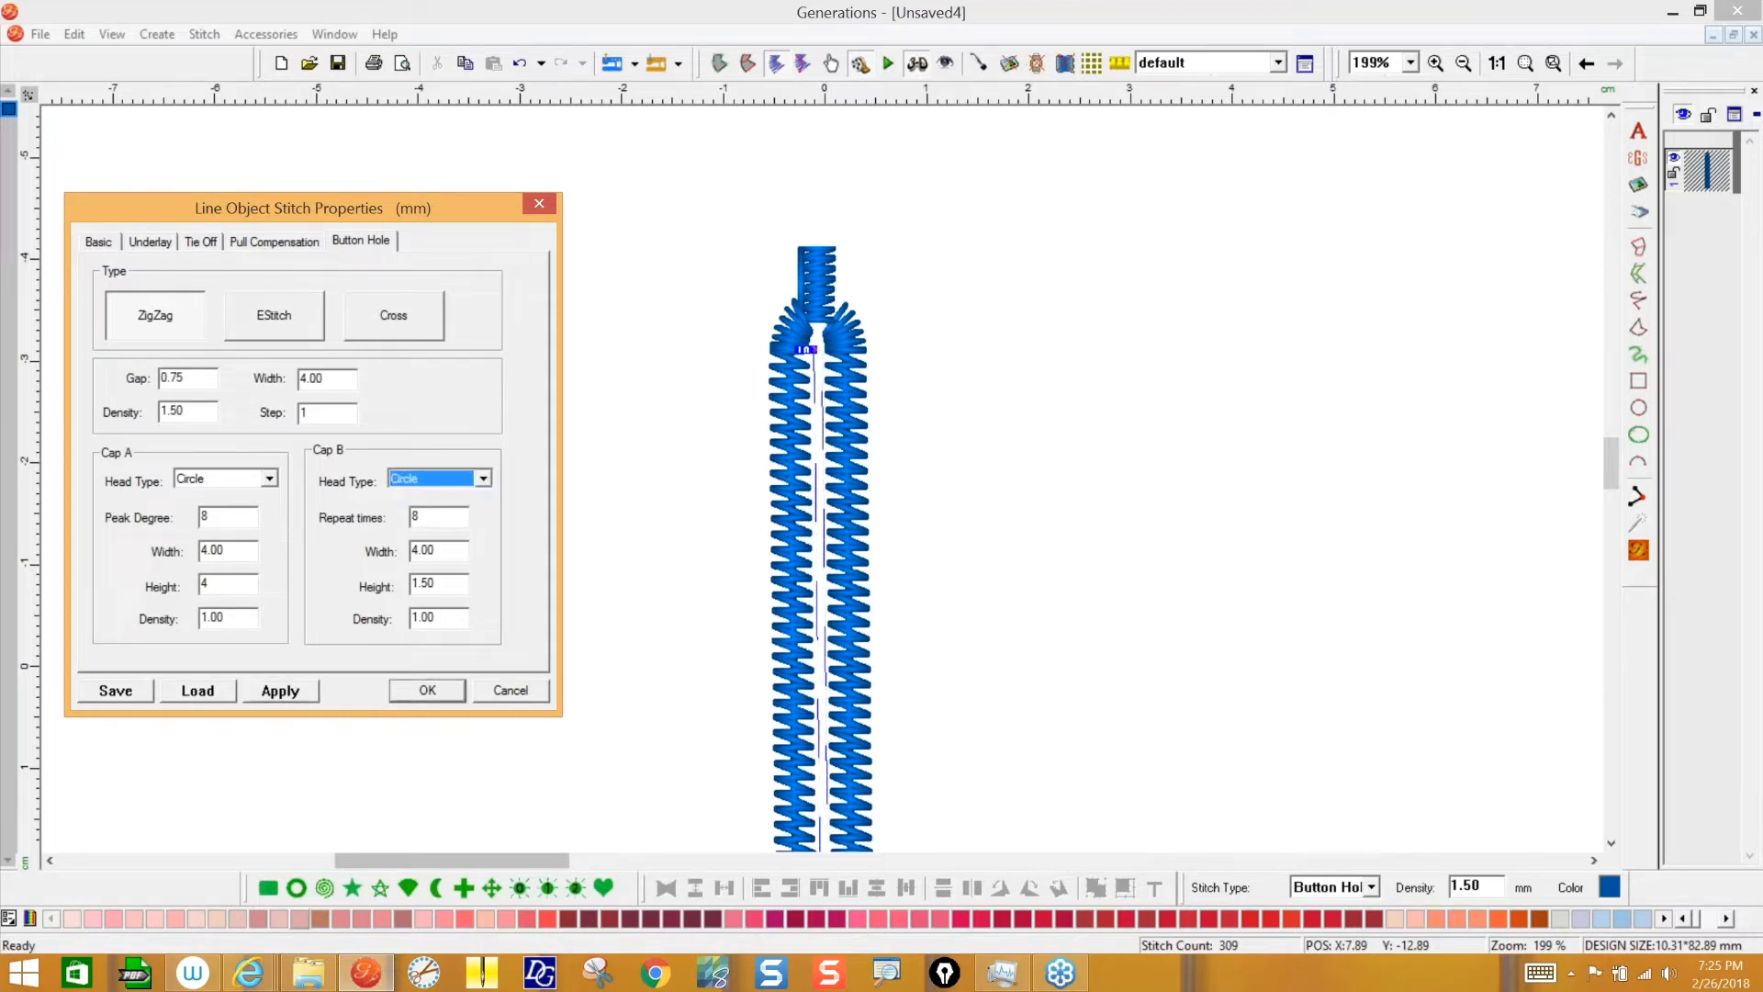
{"action": "left_click", "coordinate": [294, 693]}
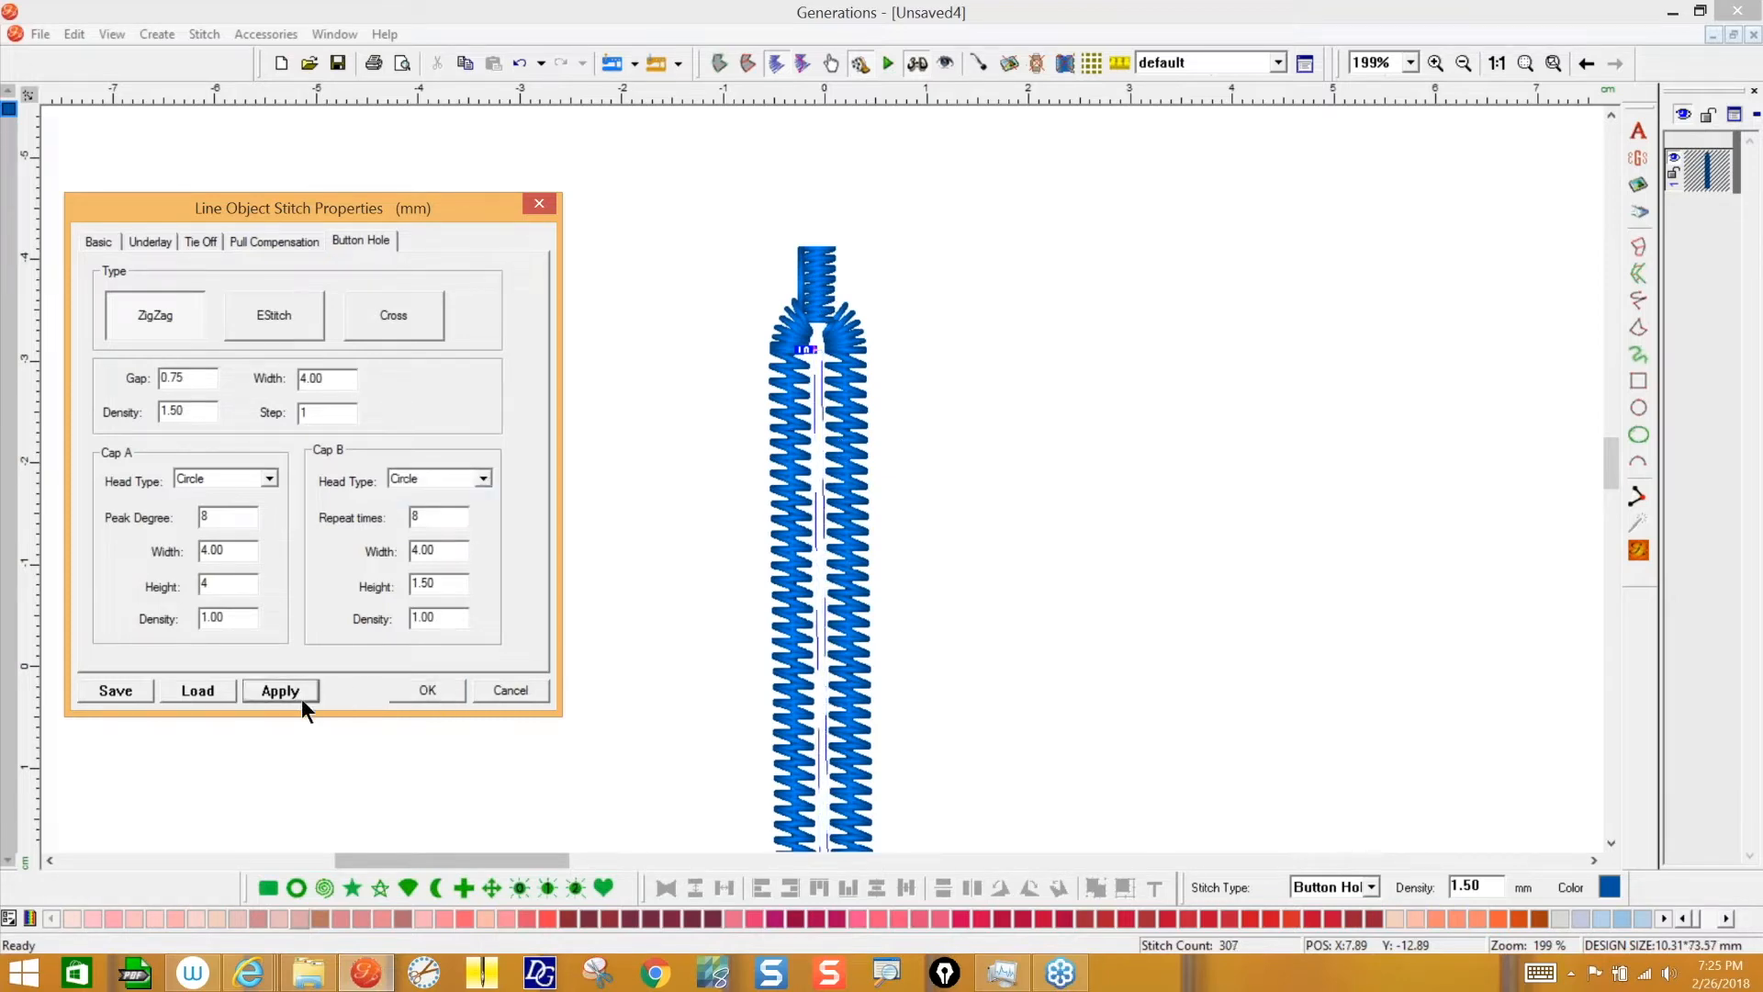
- Reduce the Cap A height to 2 mm and apply it to the line
{"action": "double_click", "coordinate": [222, 585]}
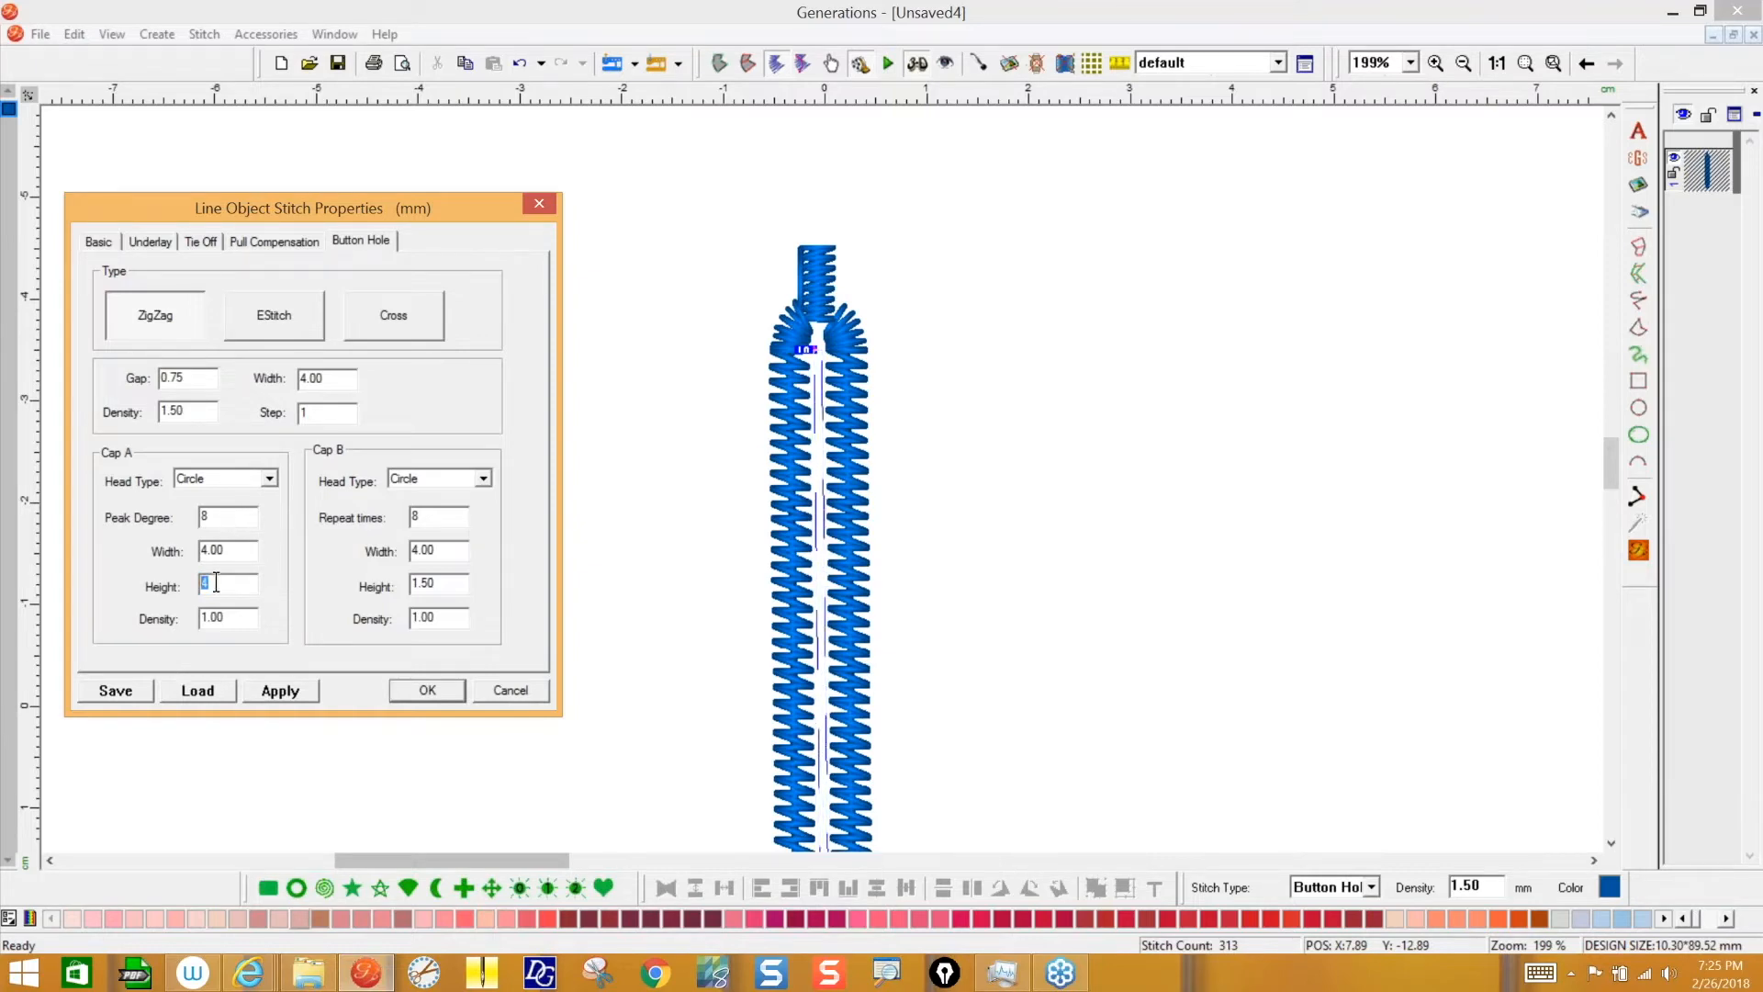
{"action": "type", "text": "2"}
{"action": "left_click", "coordinate": [284, 688]}
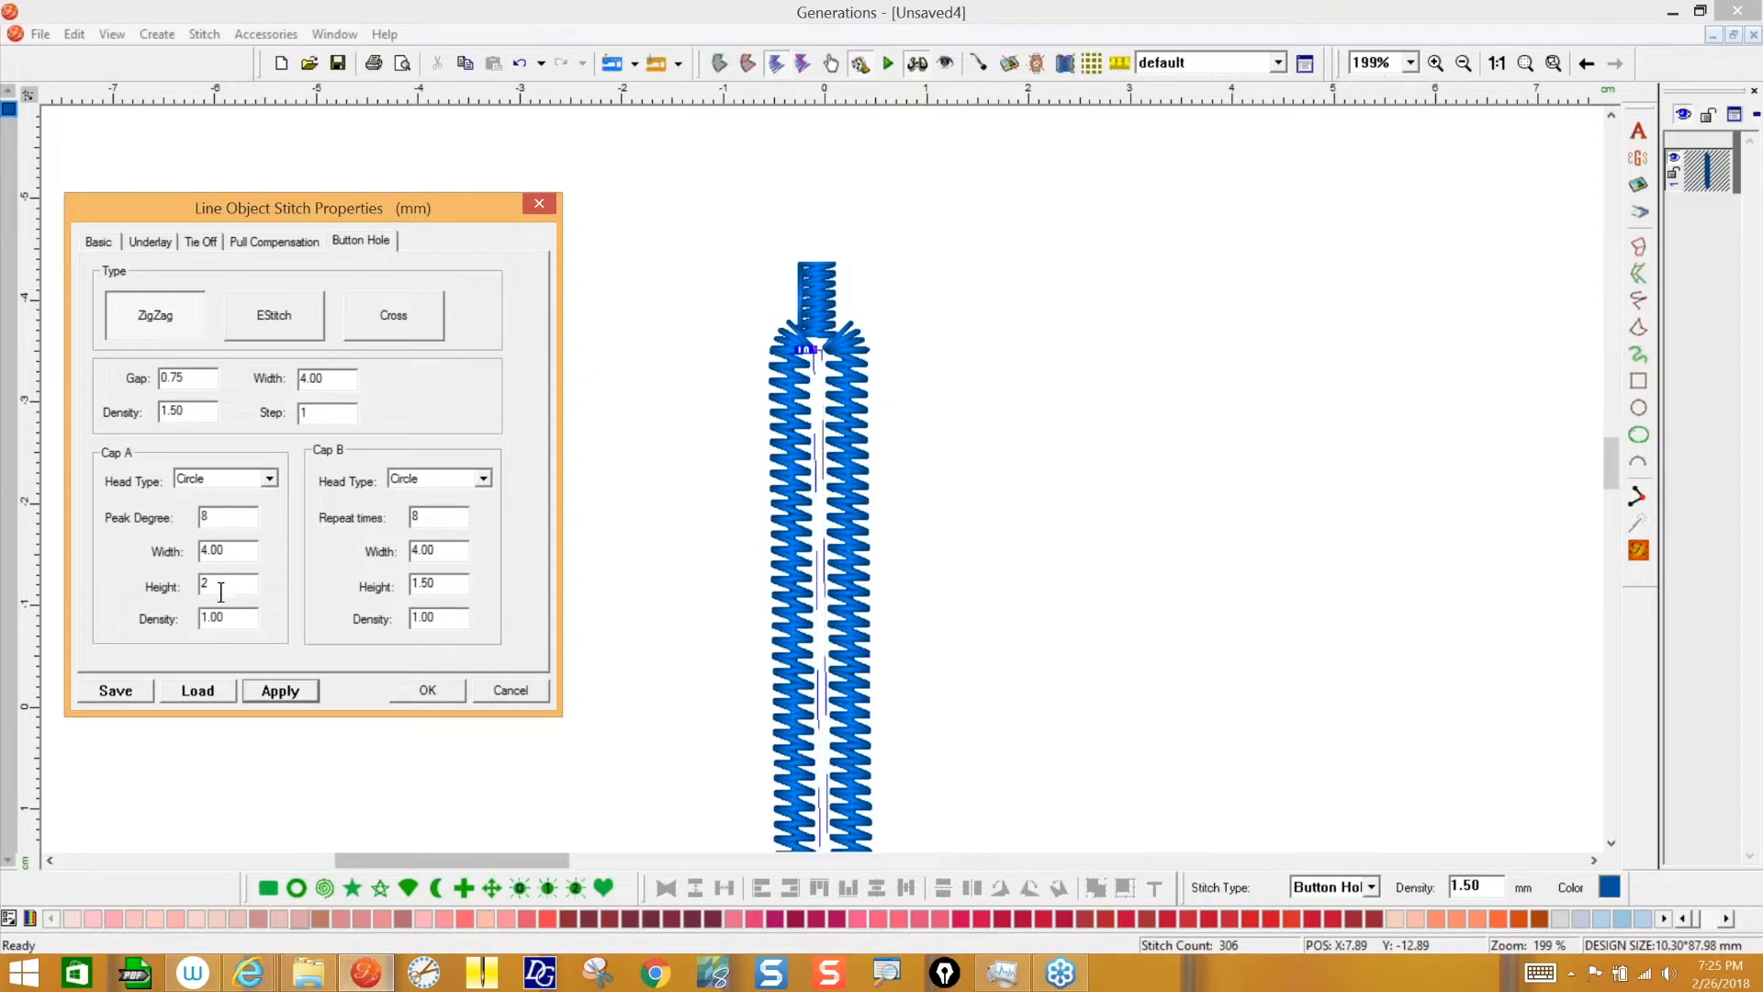
- Set the Cap A peak degree to 2 and apply it to the line
{"action": "double_click", "coordinate": [218, 513]}
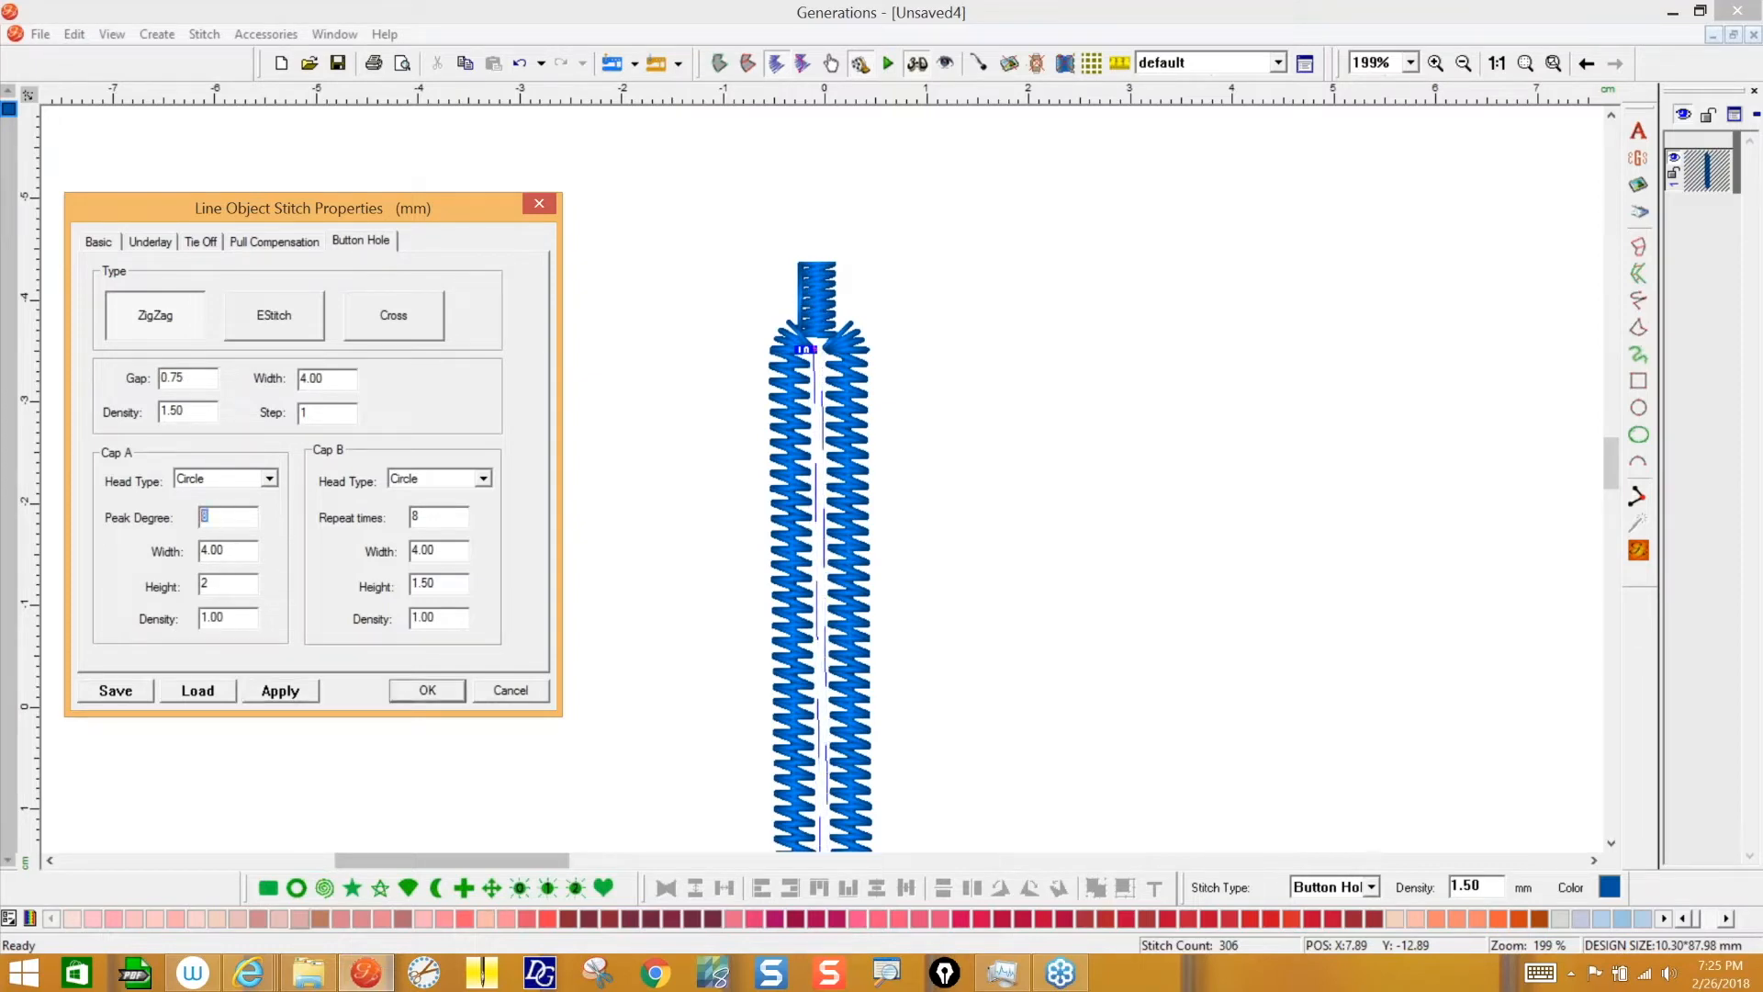
{"action": "type", "text": "2"}
{"action": "left_click", "coordinate": [277, 691]}
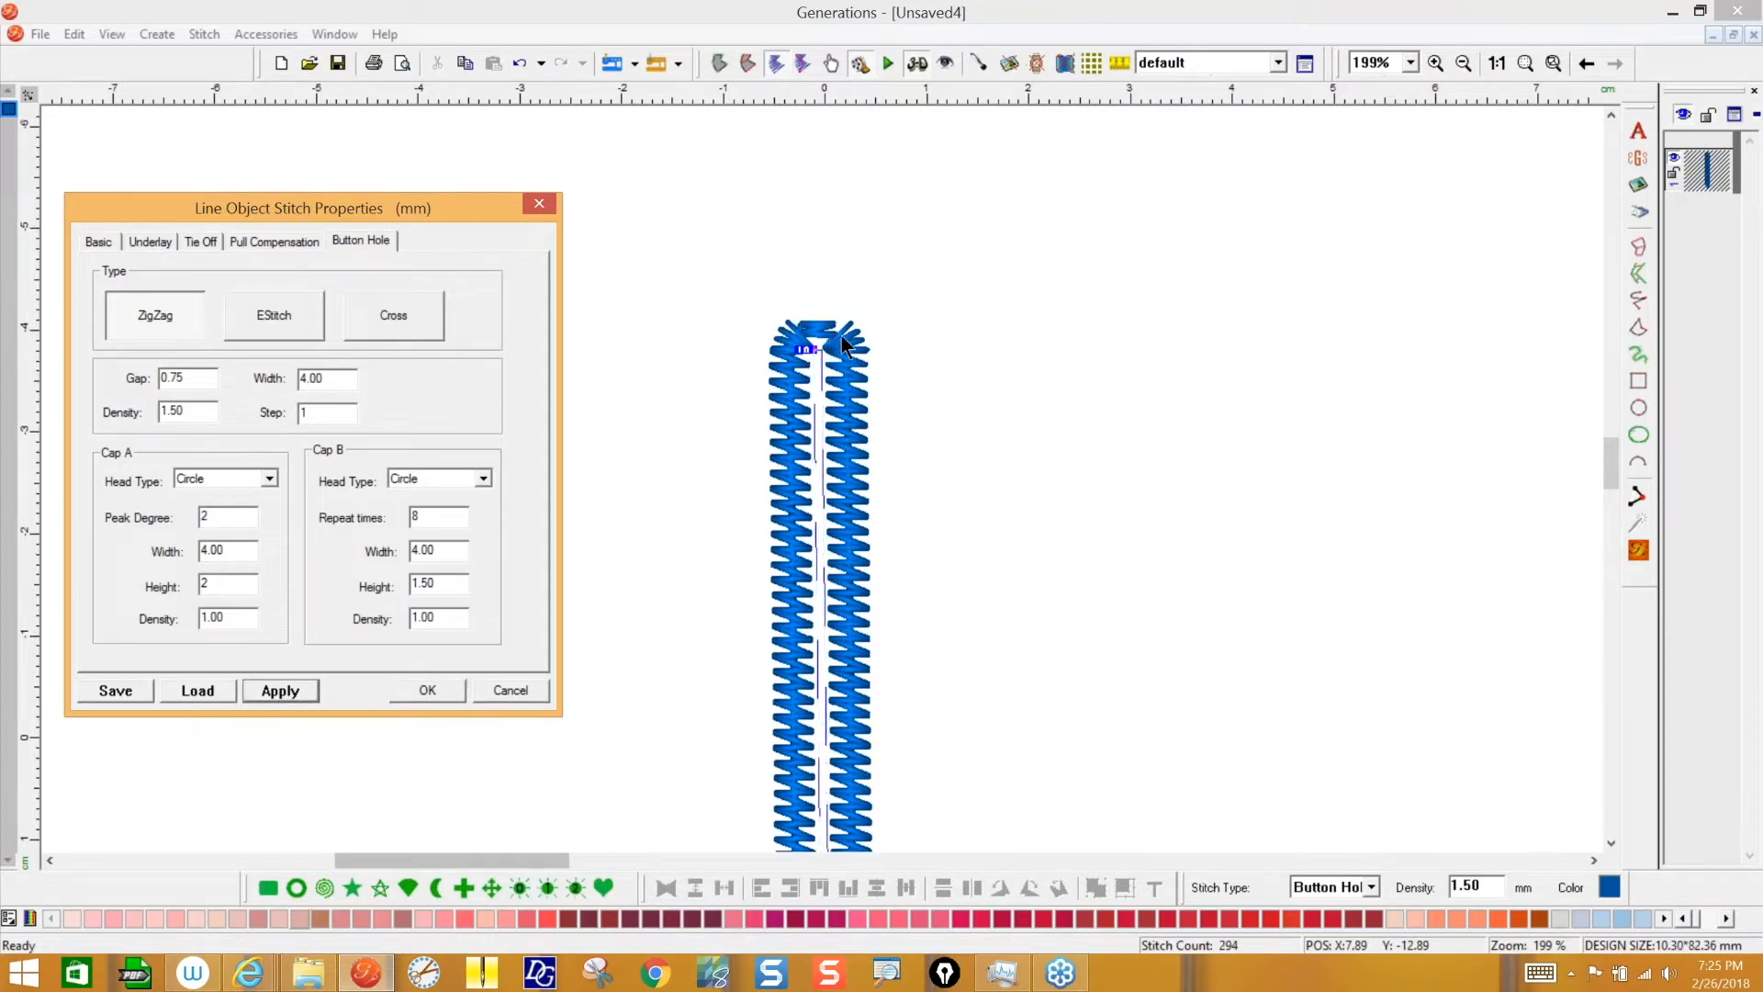
- Set the Cap A height to 6 mm, apply it and accept the button hole properties
{"action": "double_click", "coordinate": [216, 584]}
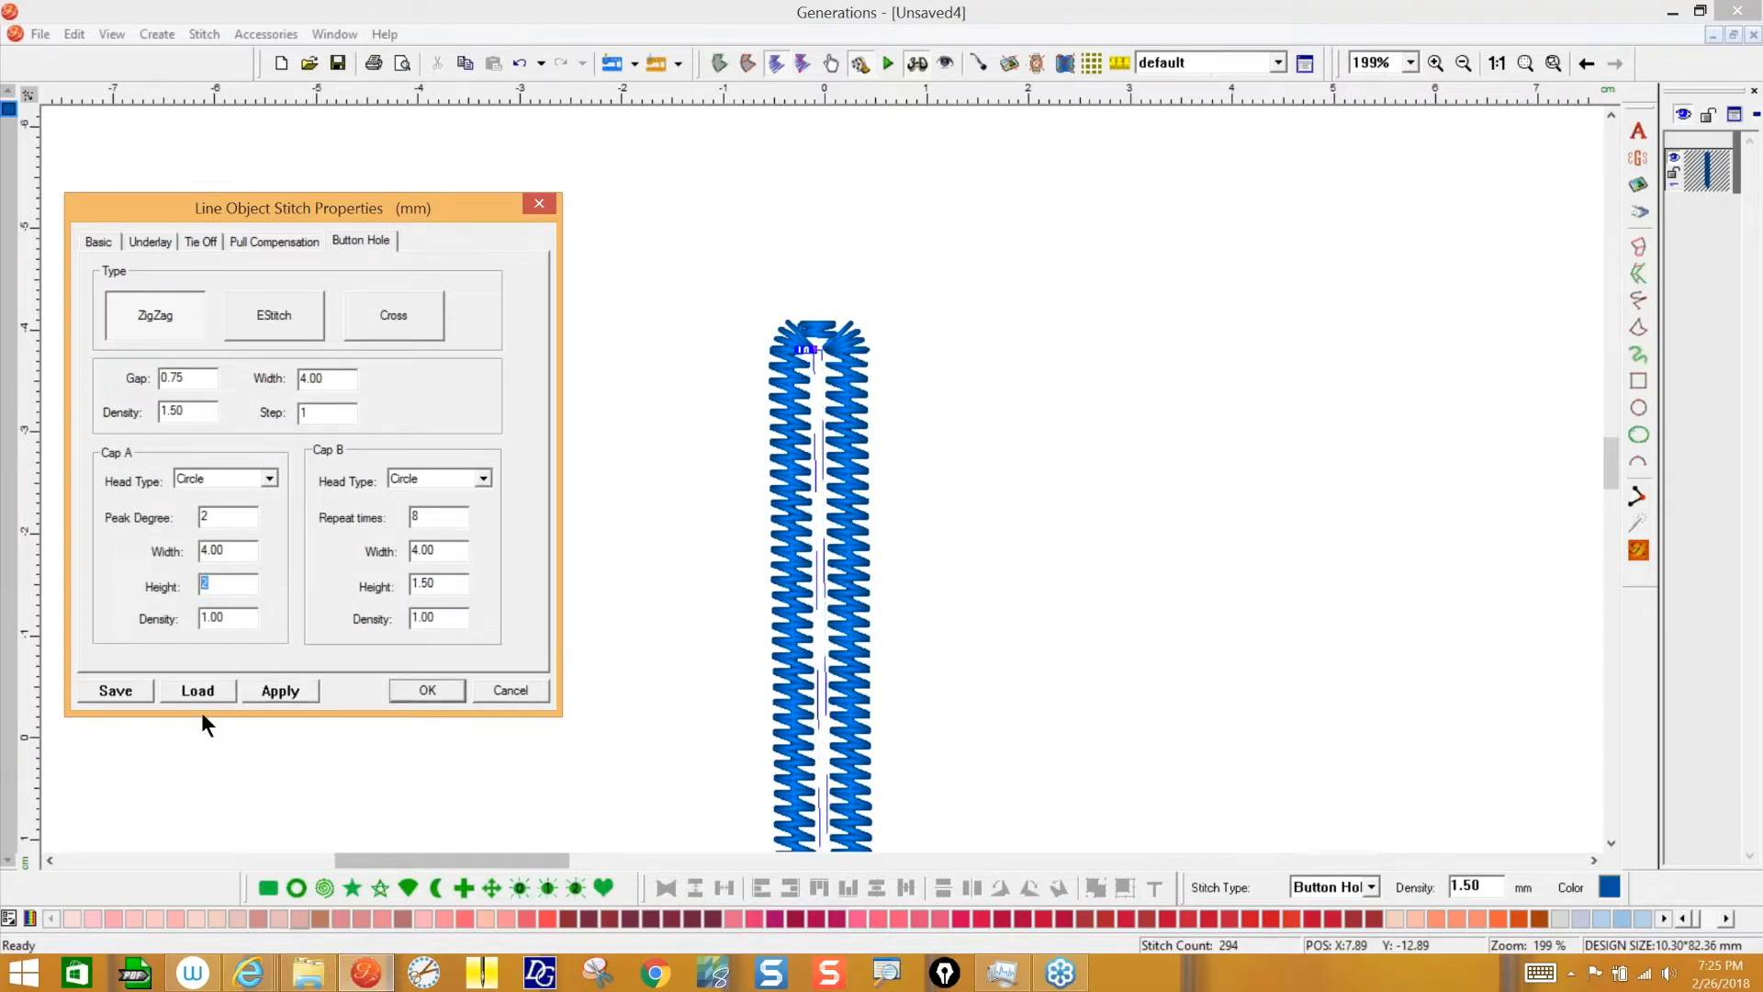
{"action": "type", "text": "6"}
{"action": "left_click", "coordinate": [280, 690]}
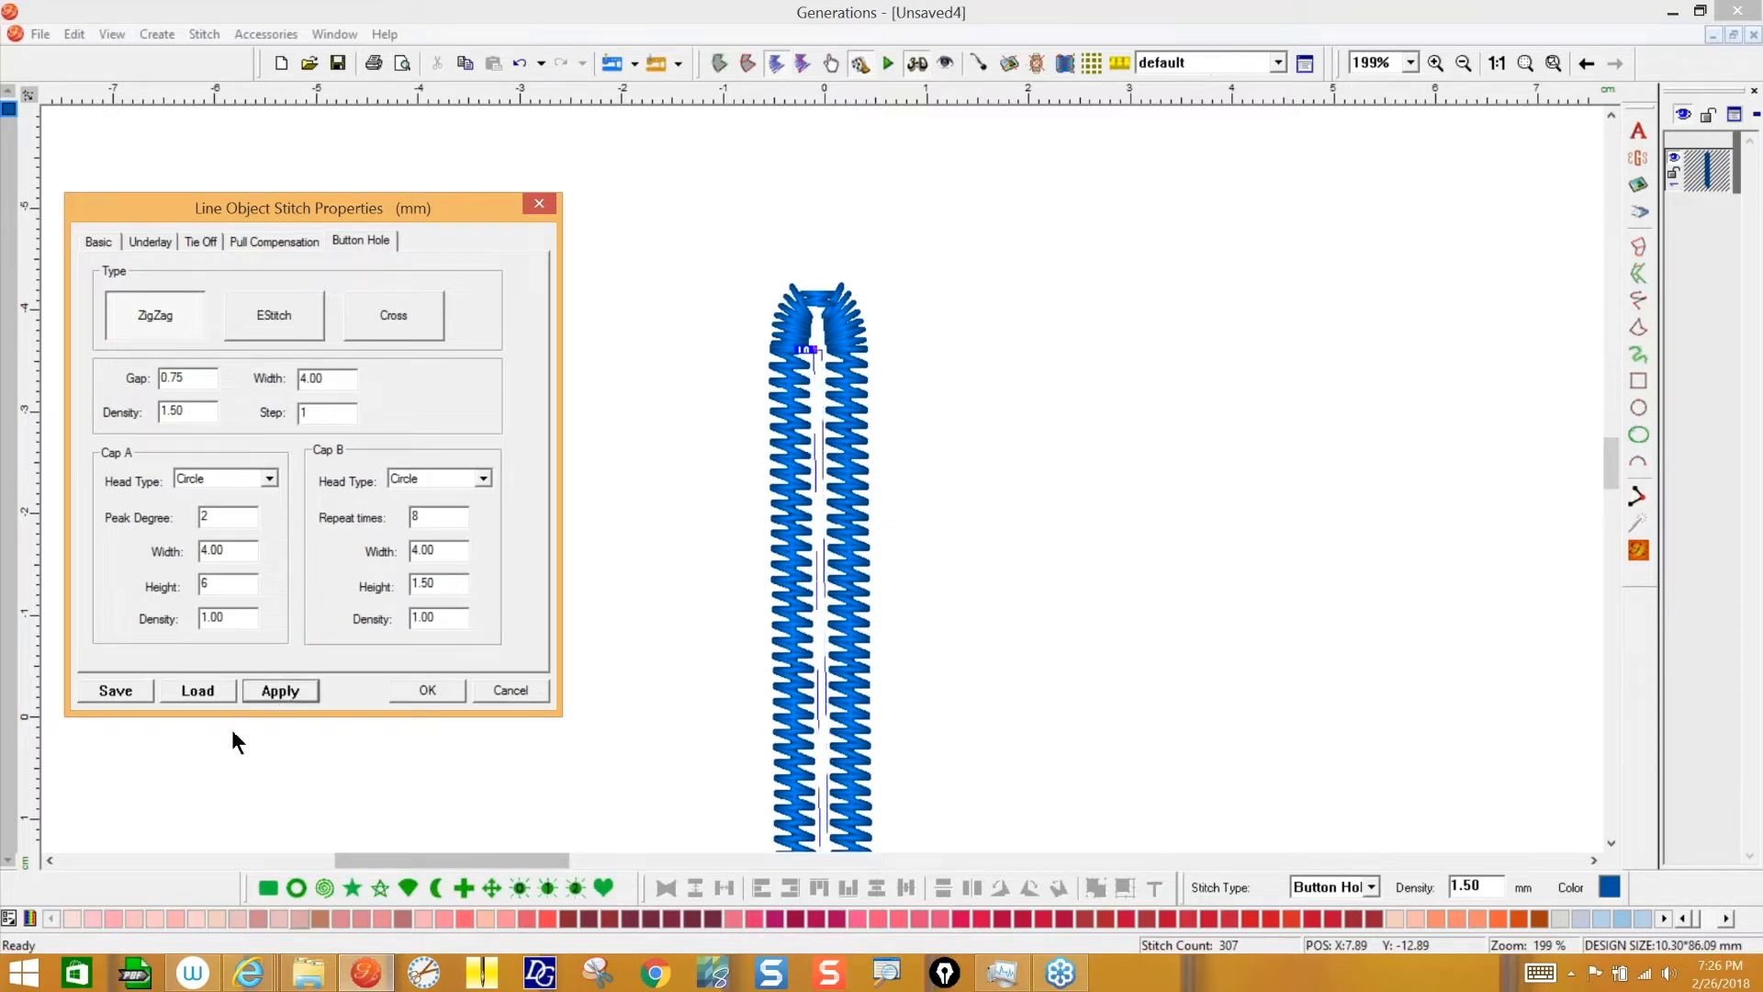
{"action": "left_click", "coordinate": [423, 684]}
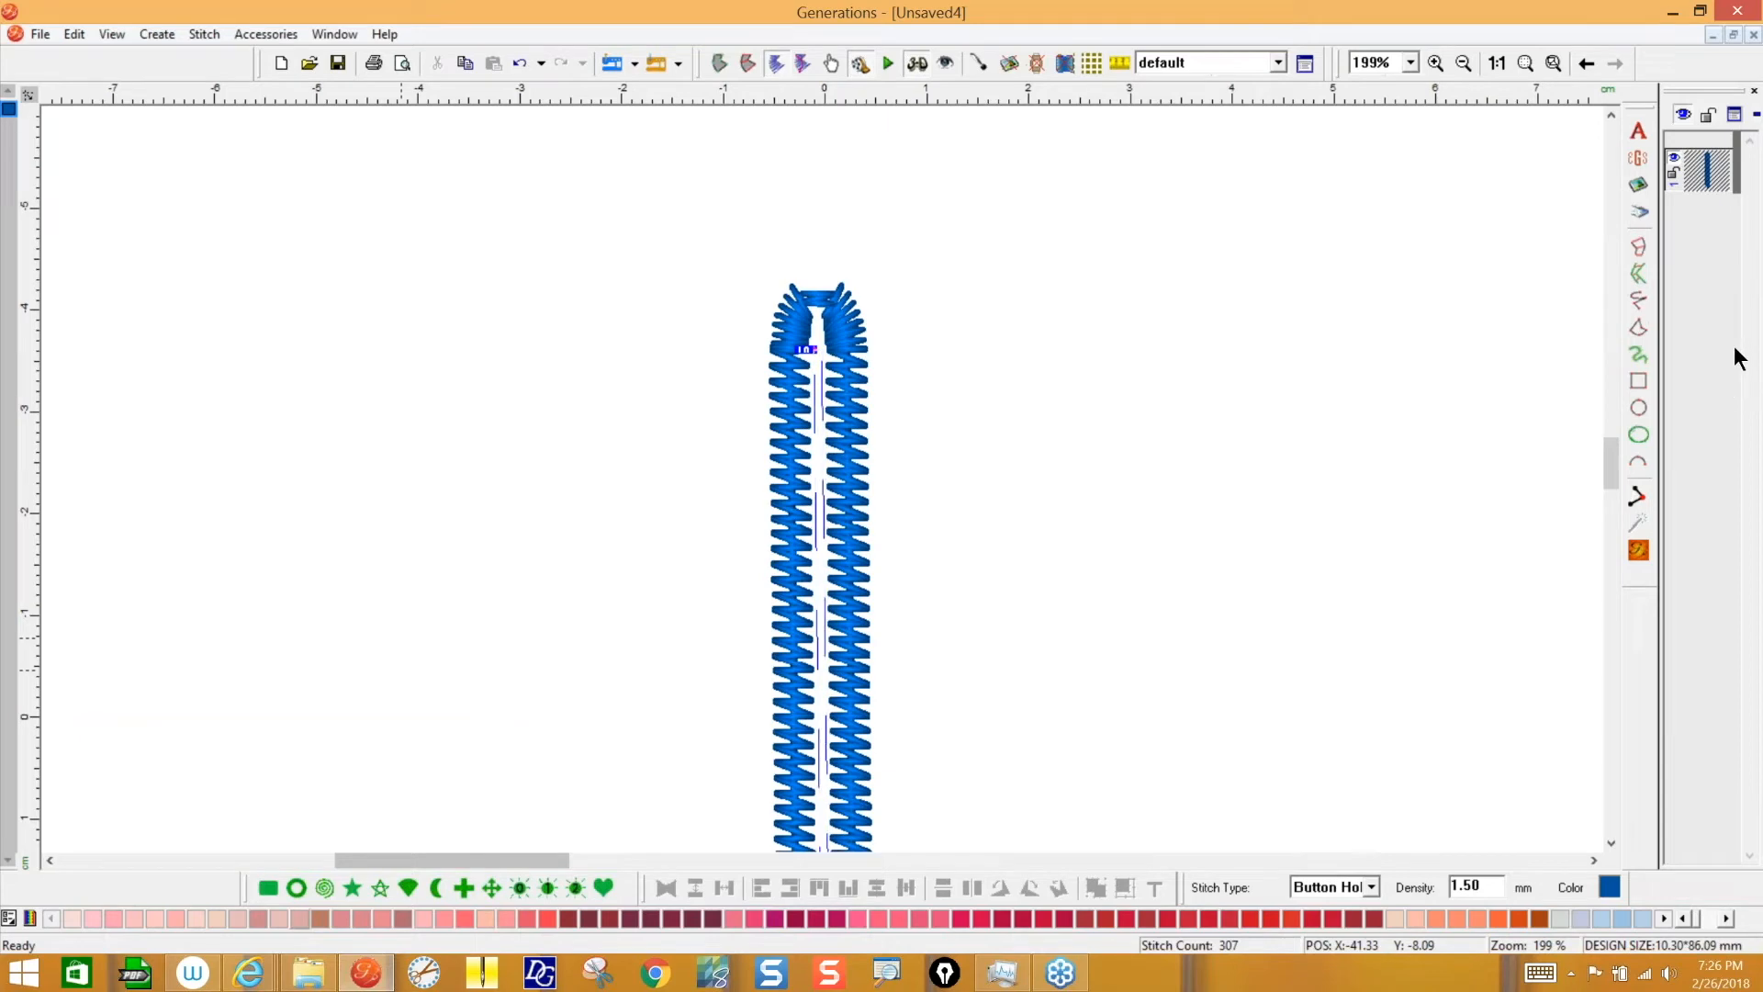
- Review the line's button hole and underlay properties, and close them without making changes
{"action": "left_click", "coordinate": [1744, 399]}
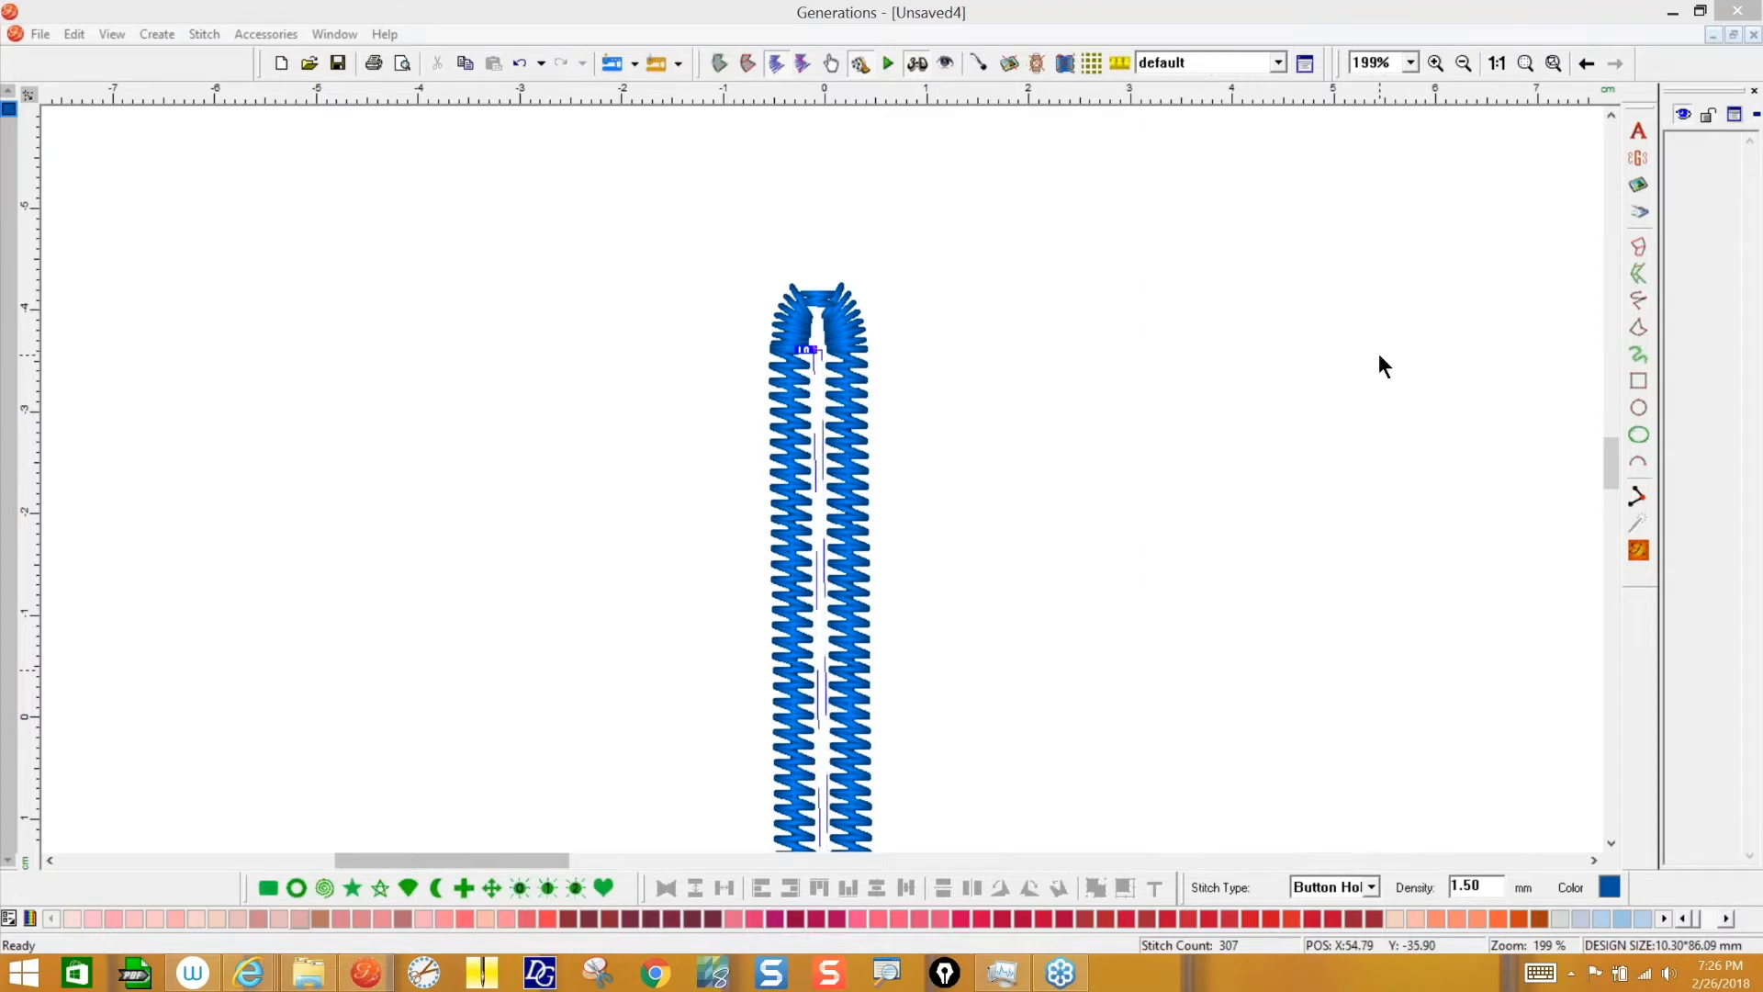
{"action": "left_click", "coordinate": [1392, 376]}
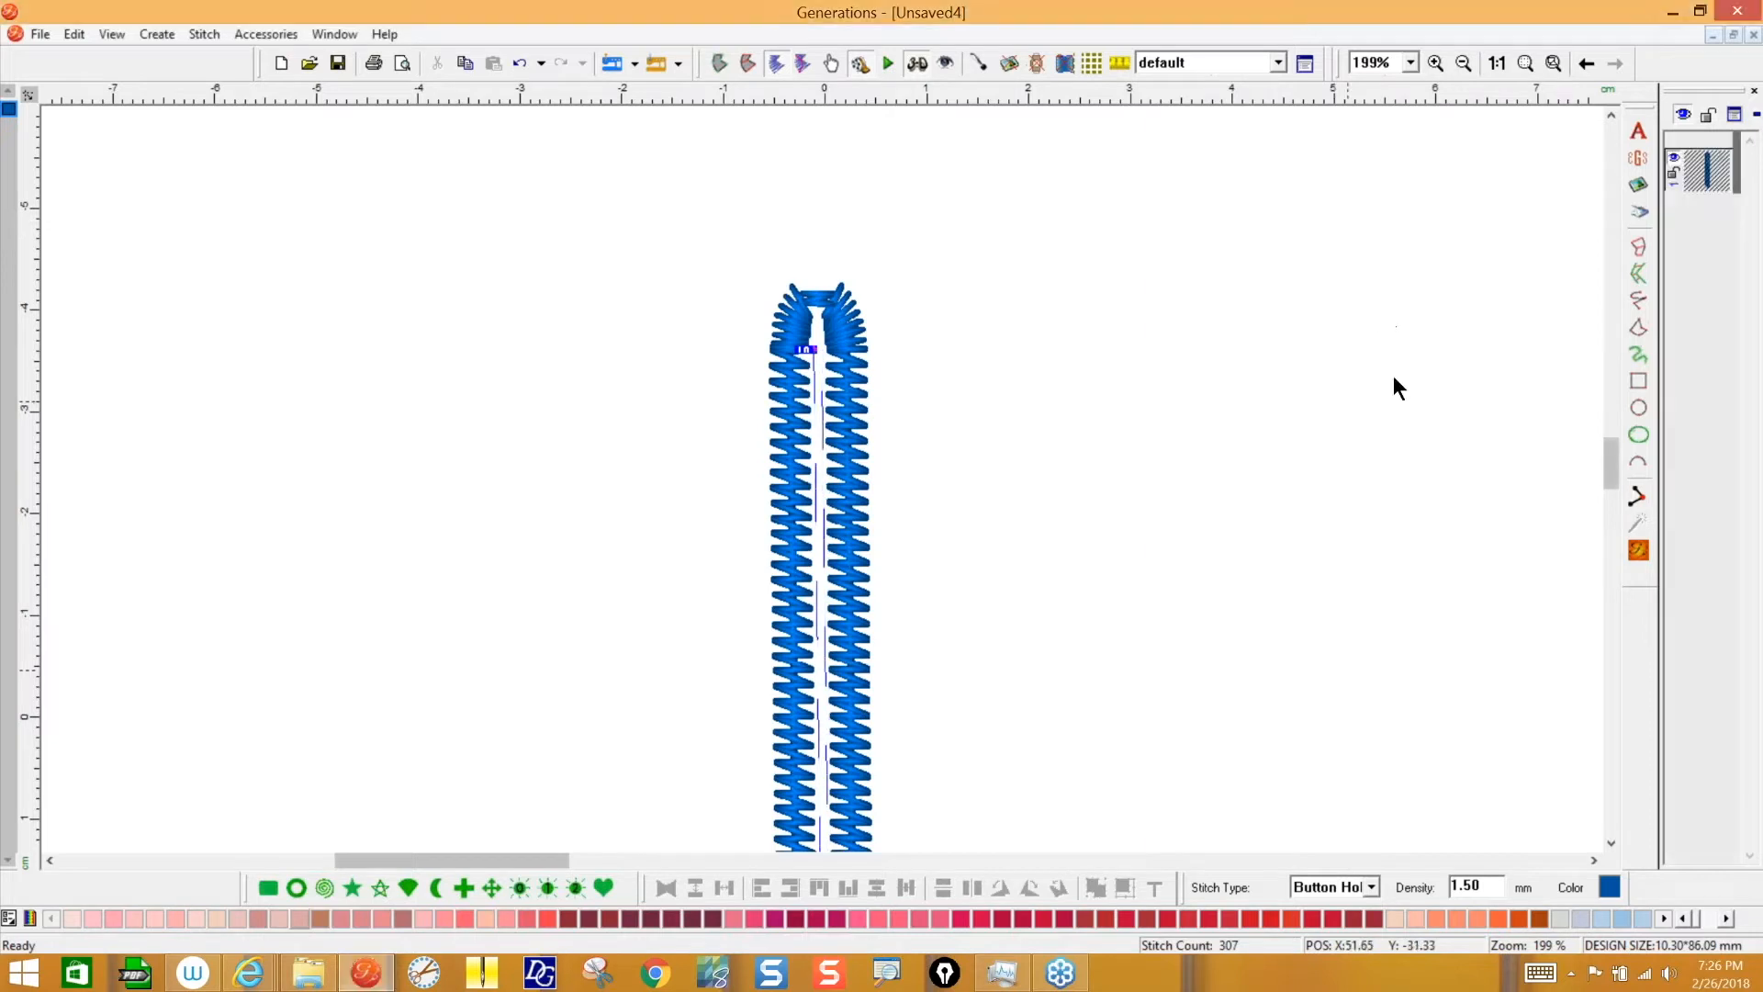
{"action": "left_click", "coordinate": [1734, 115]}
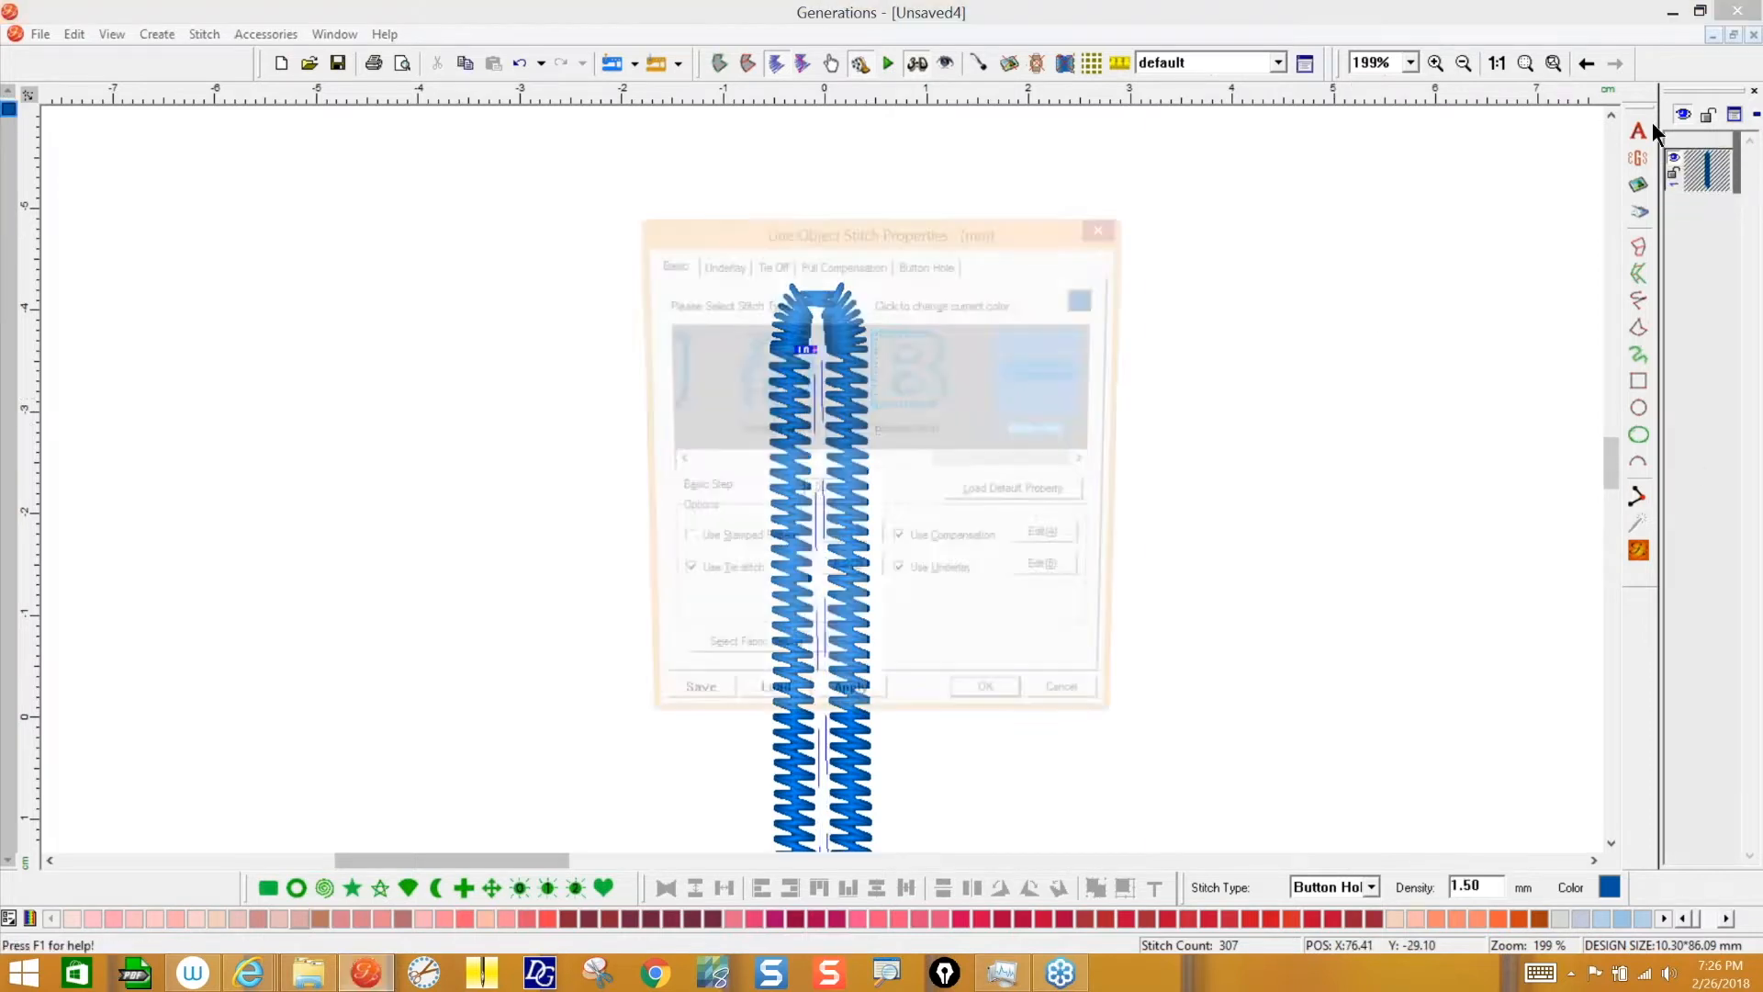
{"action": "left_click", "coordinate": [929, 263]}
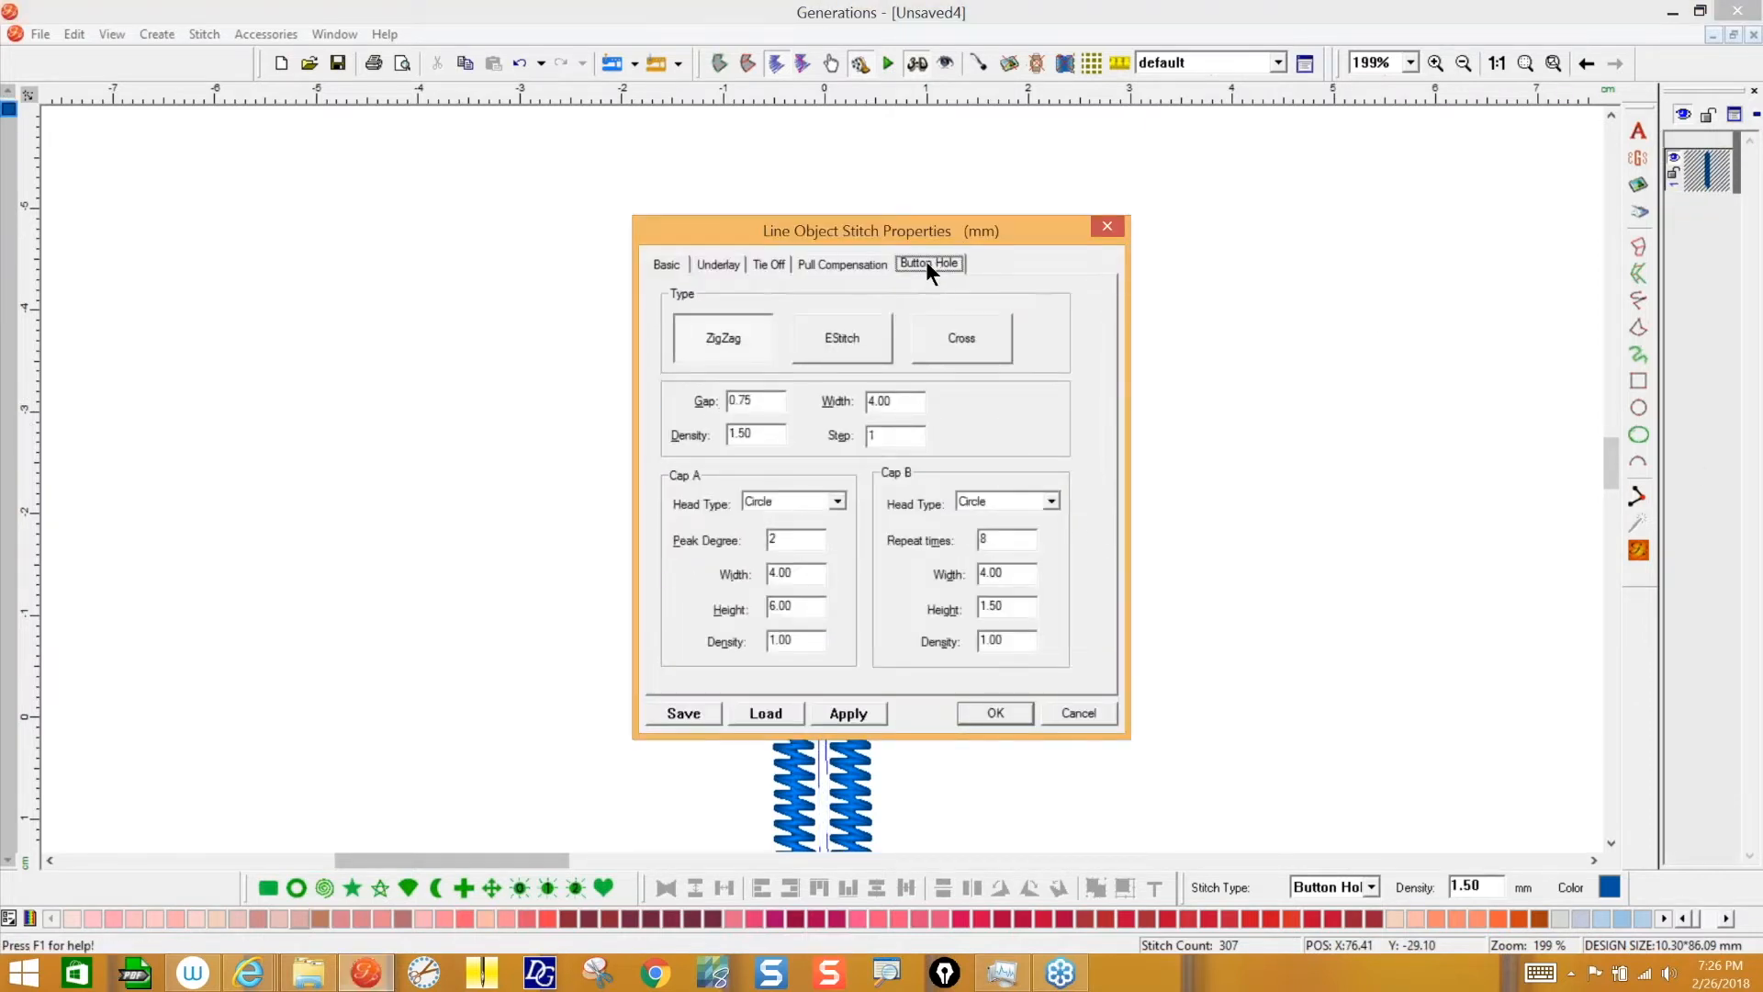
{"action": "left_click", "coordinate": [713, 261]}
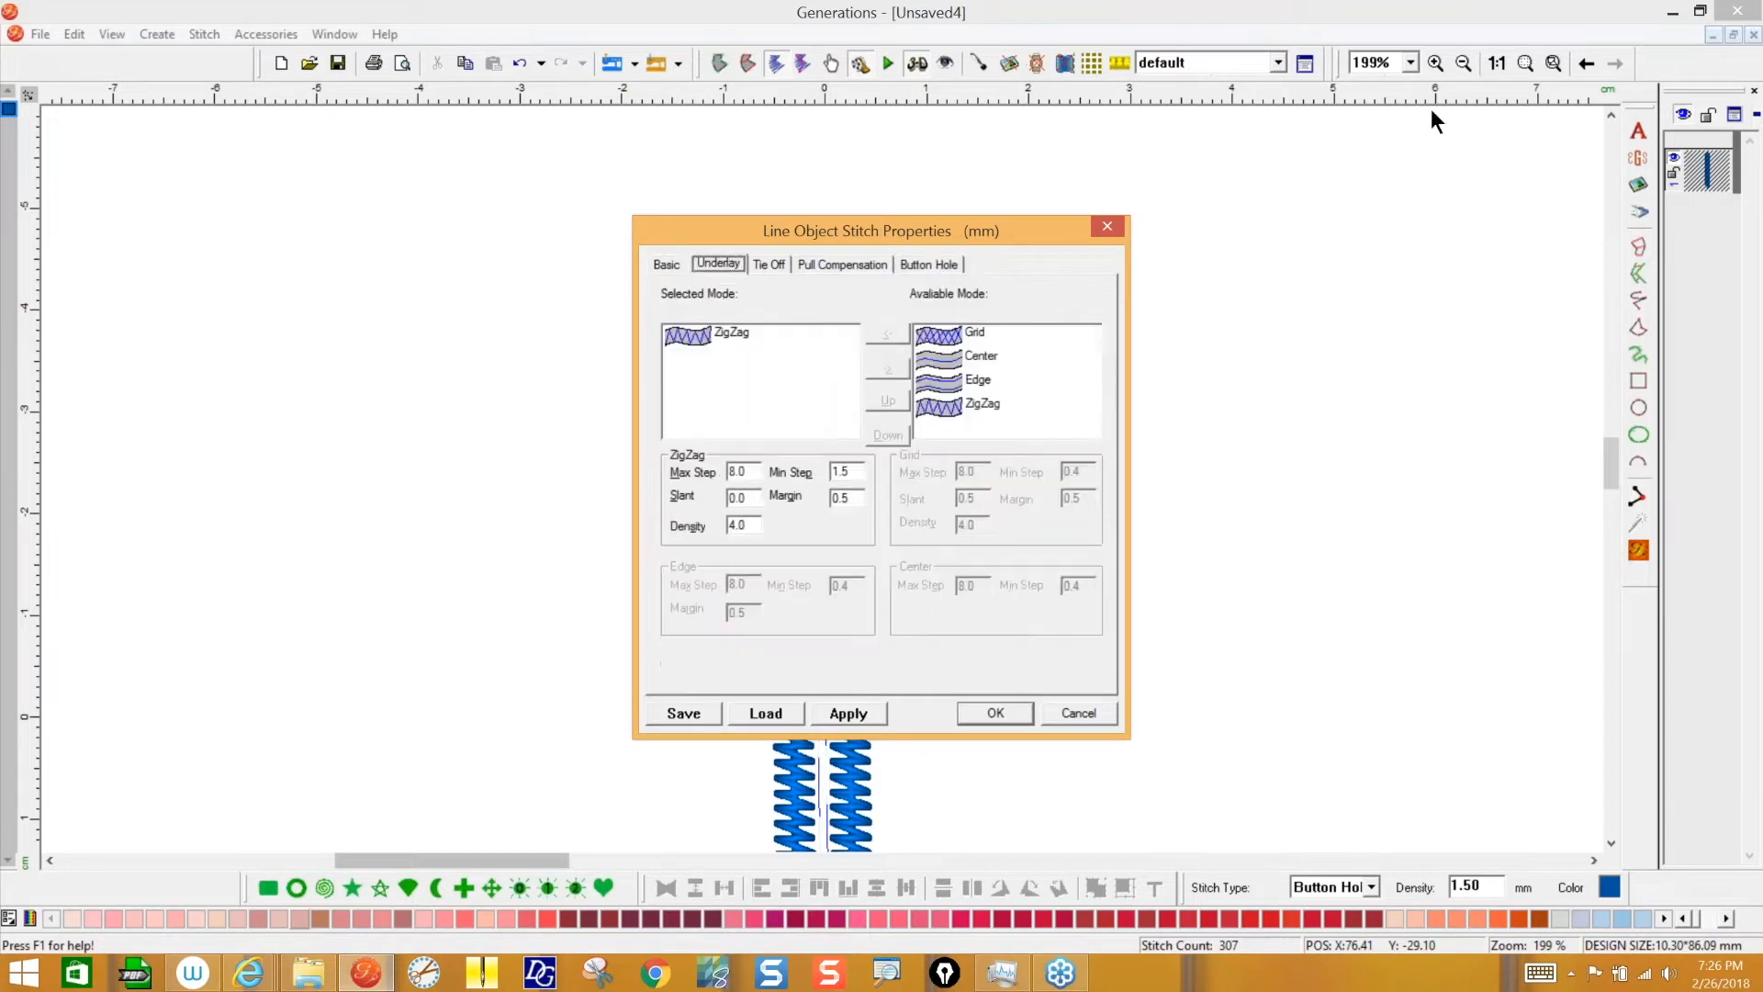
{"action": "left_click_drag", "start_coordinate": [1028, 222], "coordinate": [433, 98]}
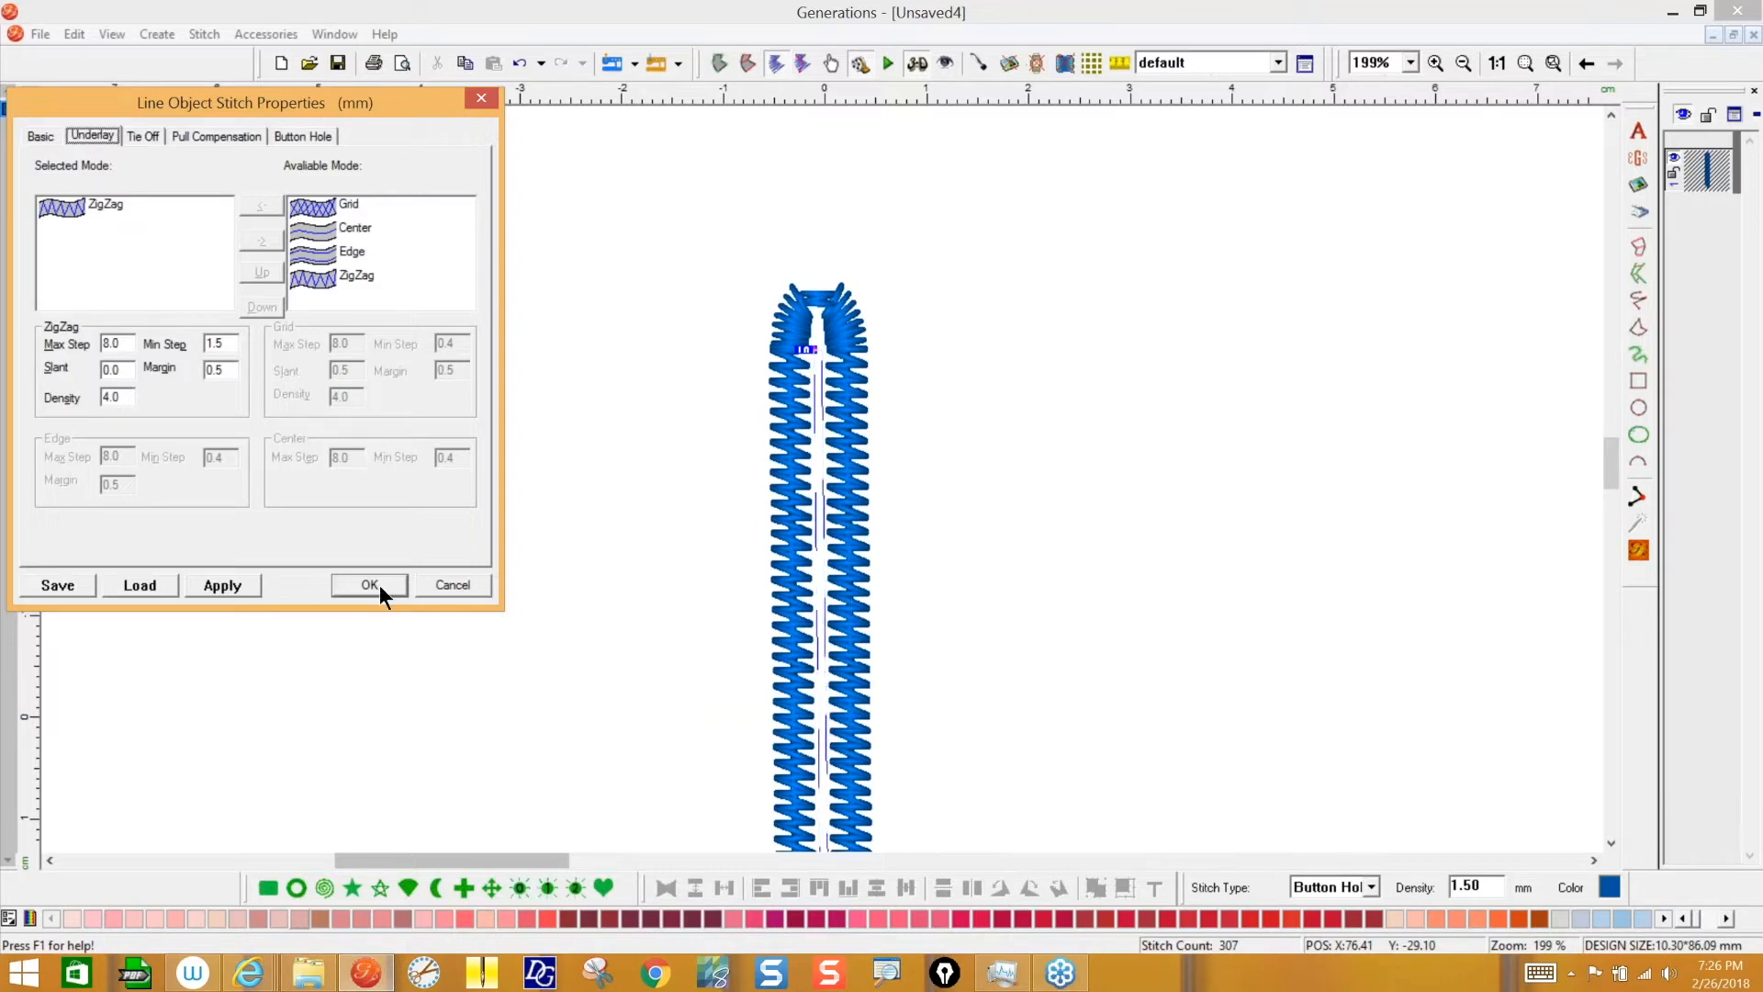
{"action": "left_click", "coordinate": [450, 584]}
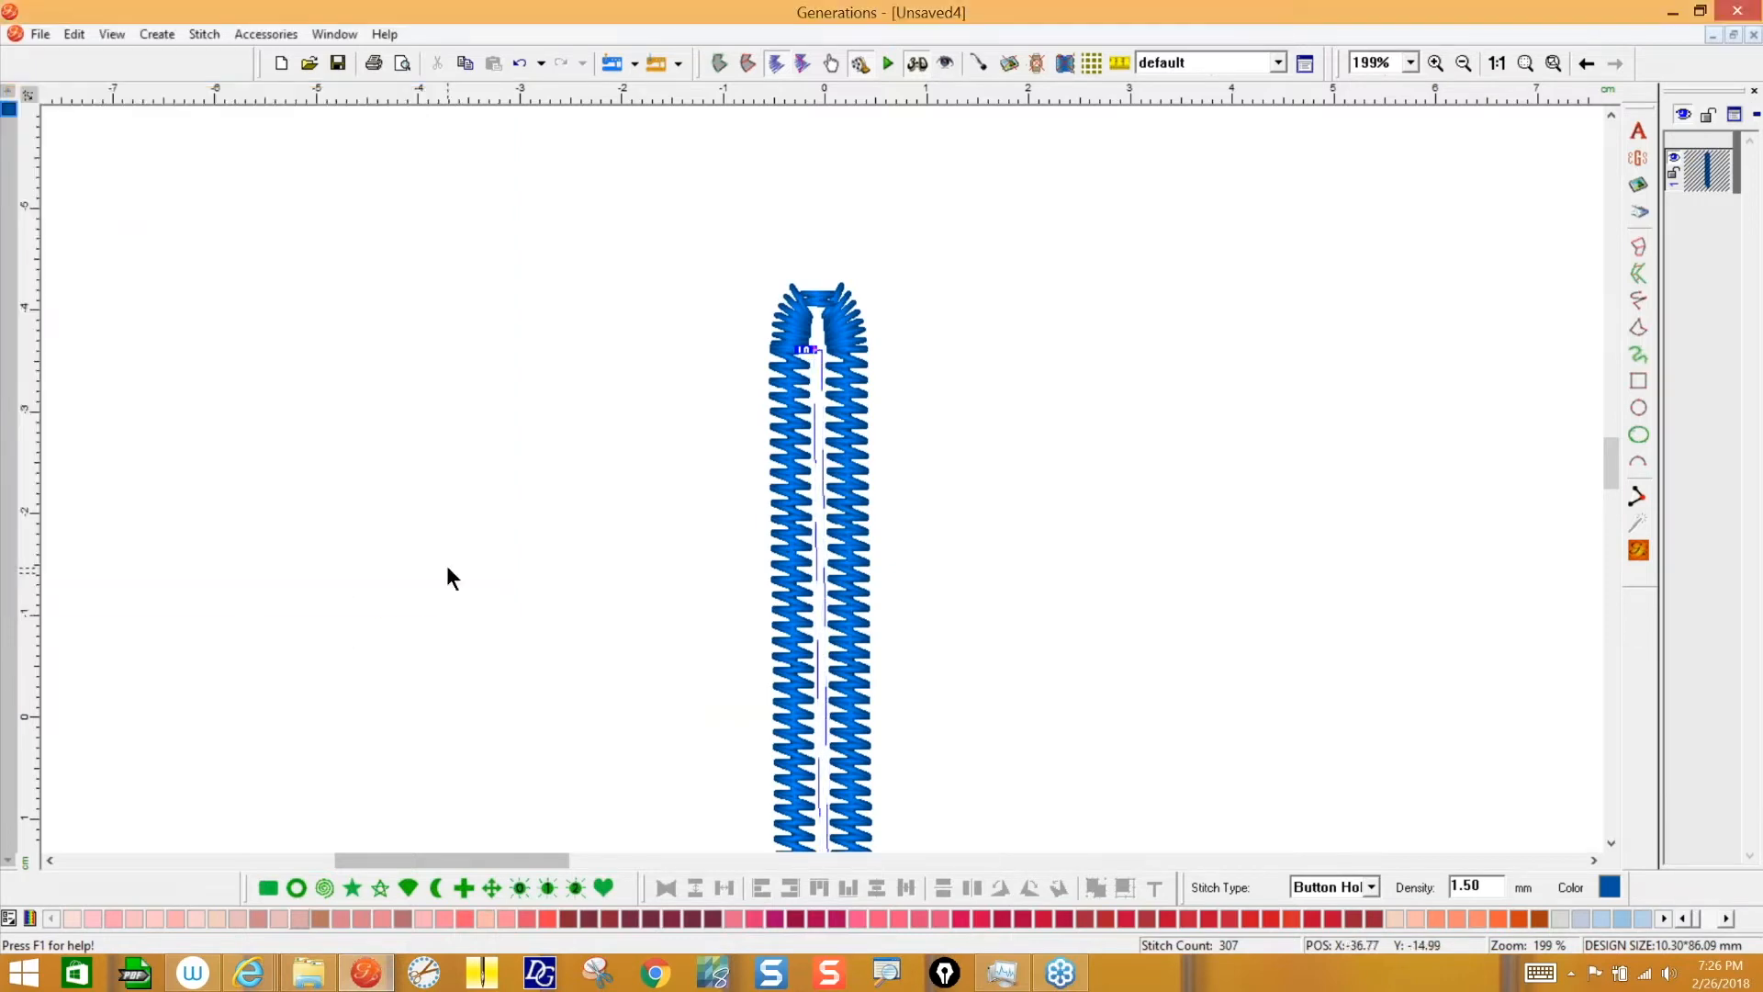
- View the whole button hole at 100% zoom and play its stitch-out from start to end with slow redraw
{"action": "left_click", "coordinate": [1522, 63]}
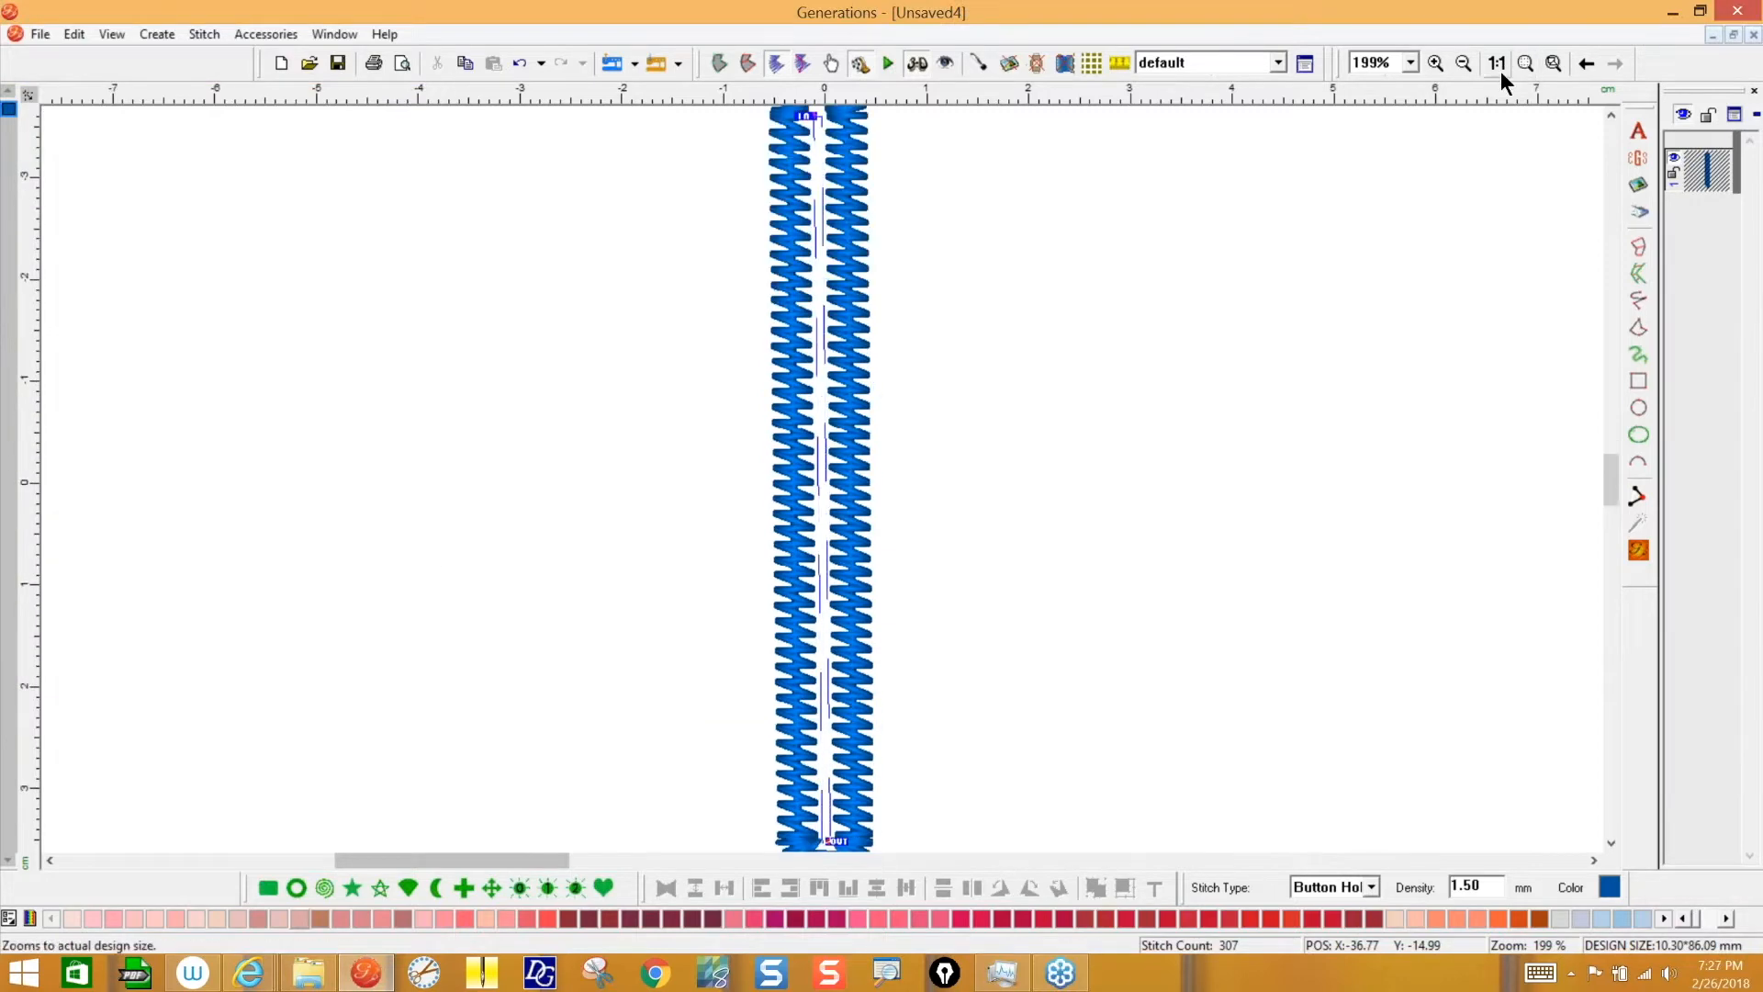
{"action": "left_click", "coordinate": [1409, 62]}
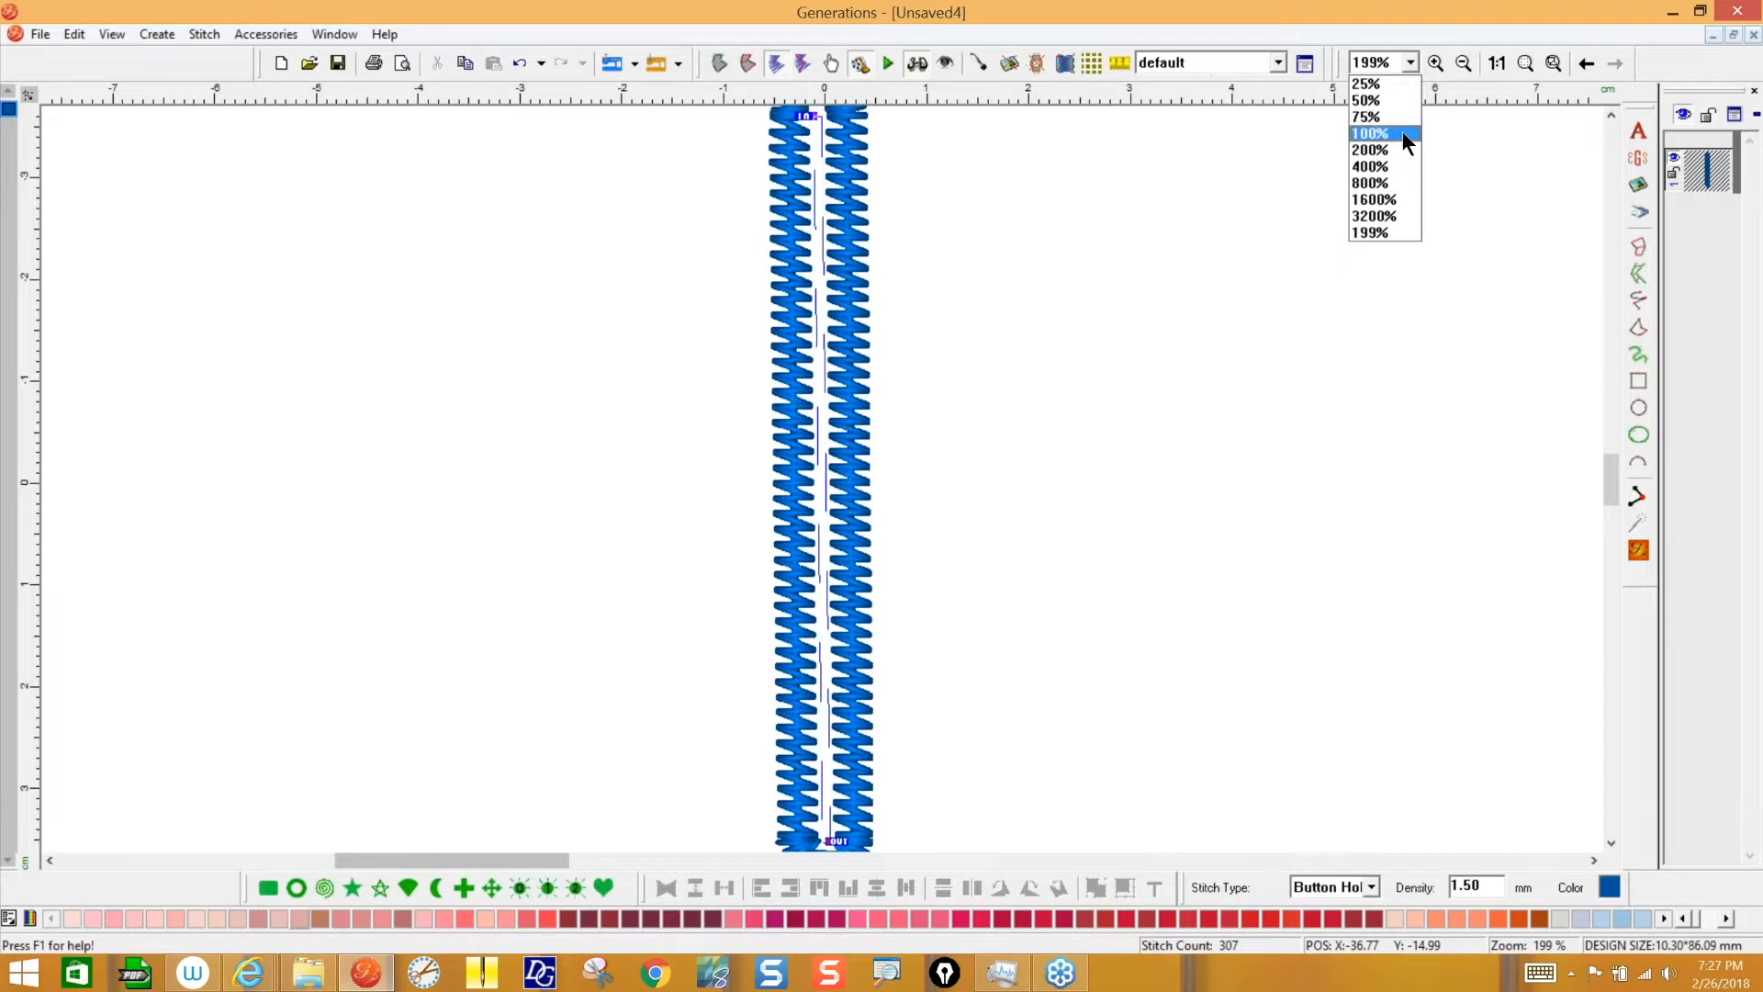
{"action": "left_click", "coordinate": [1402, 133]}
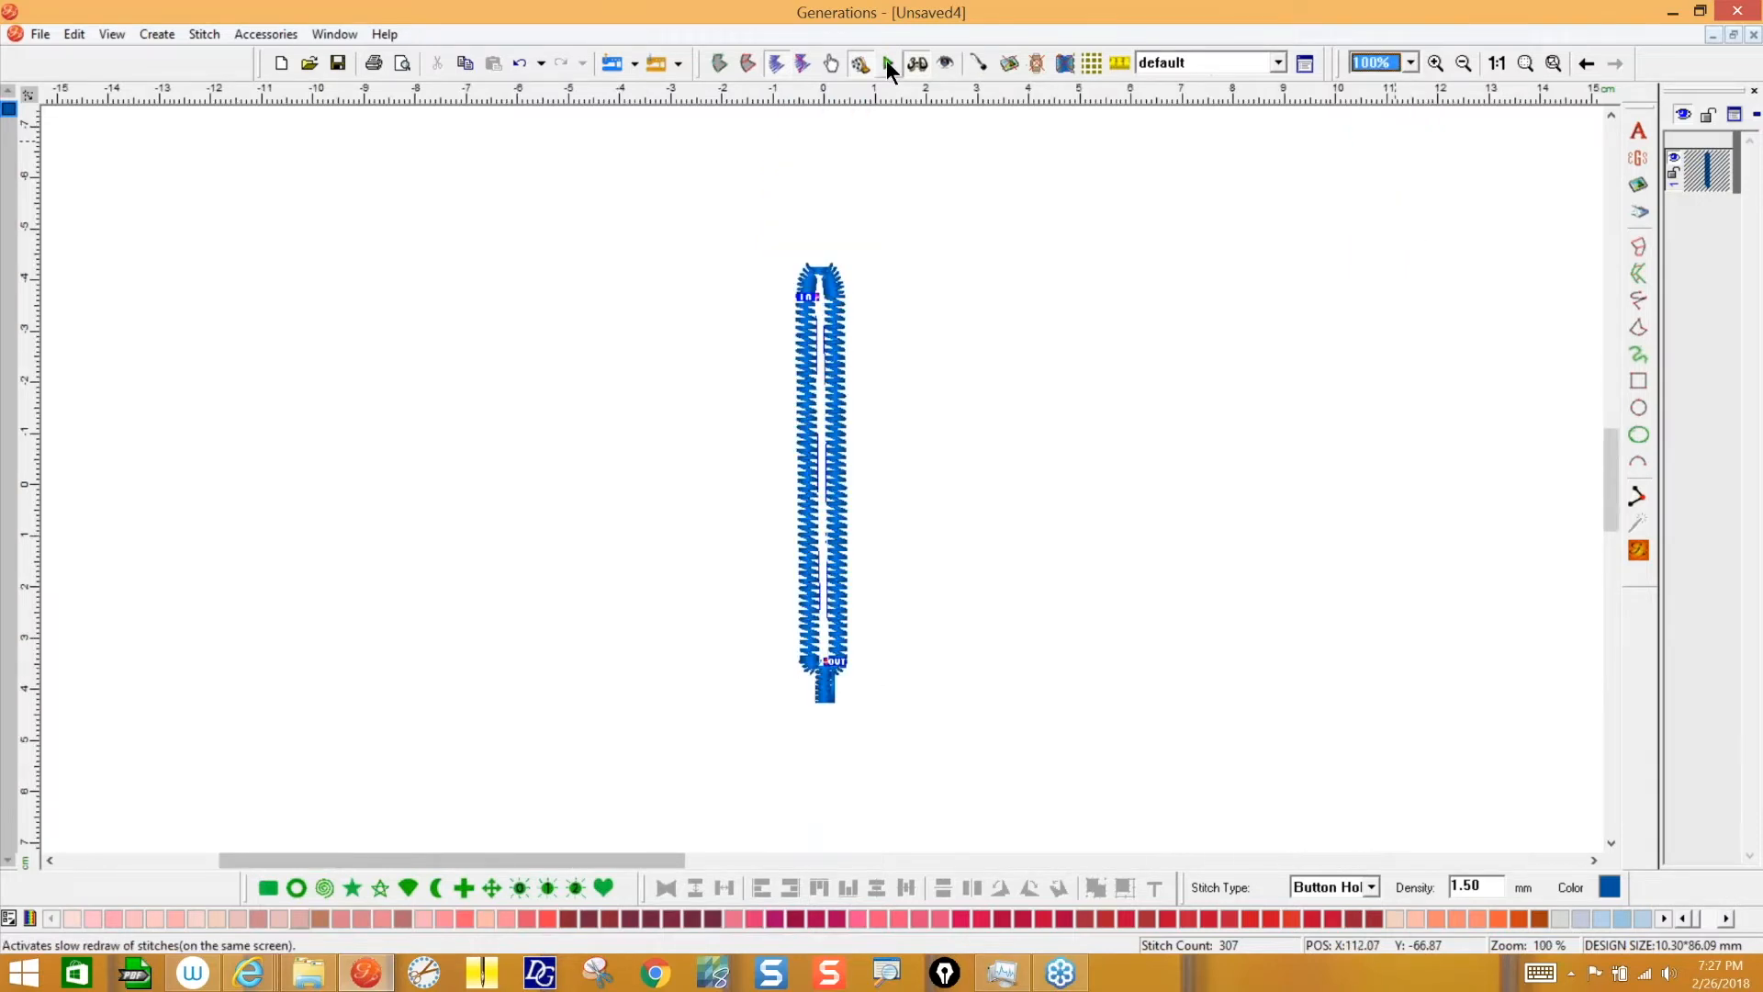
{"action": "left_click", "coordinate": [887, 66]}
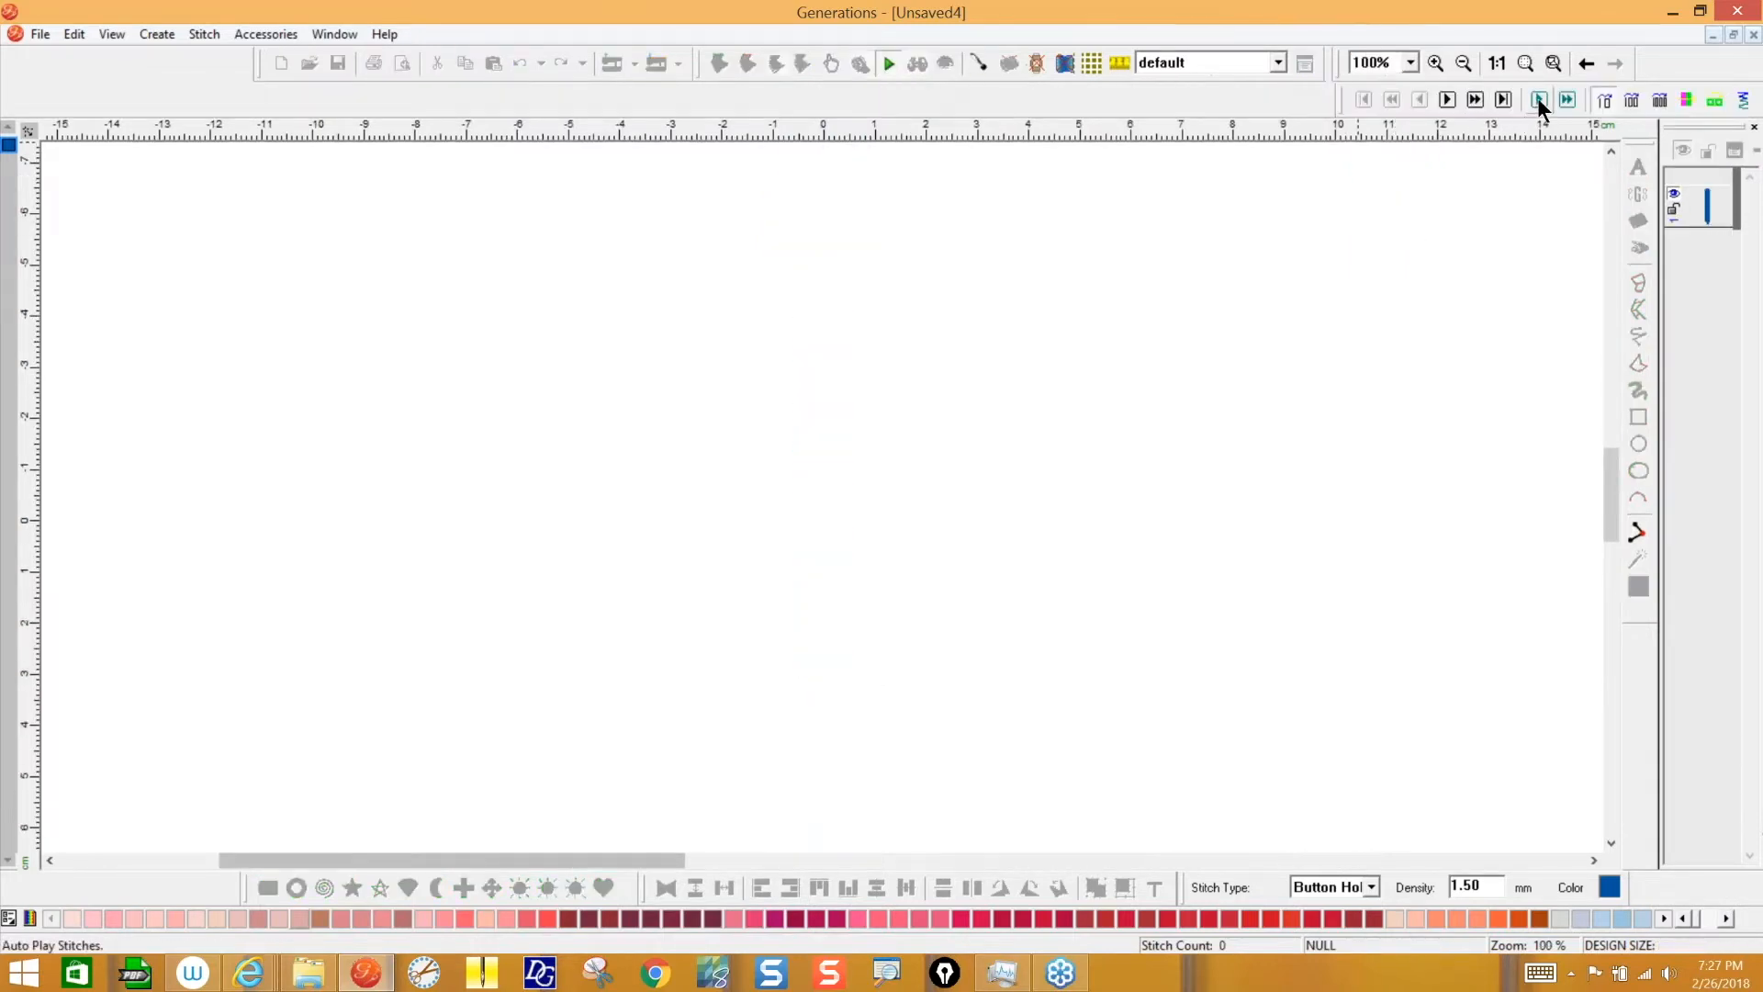
{"action": "left_click", "coordinate": [1536, 98]}
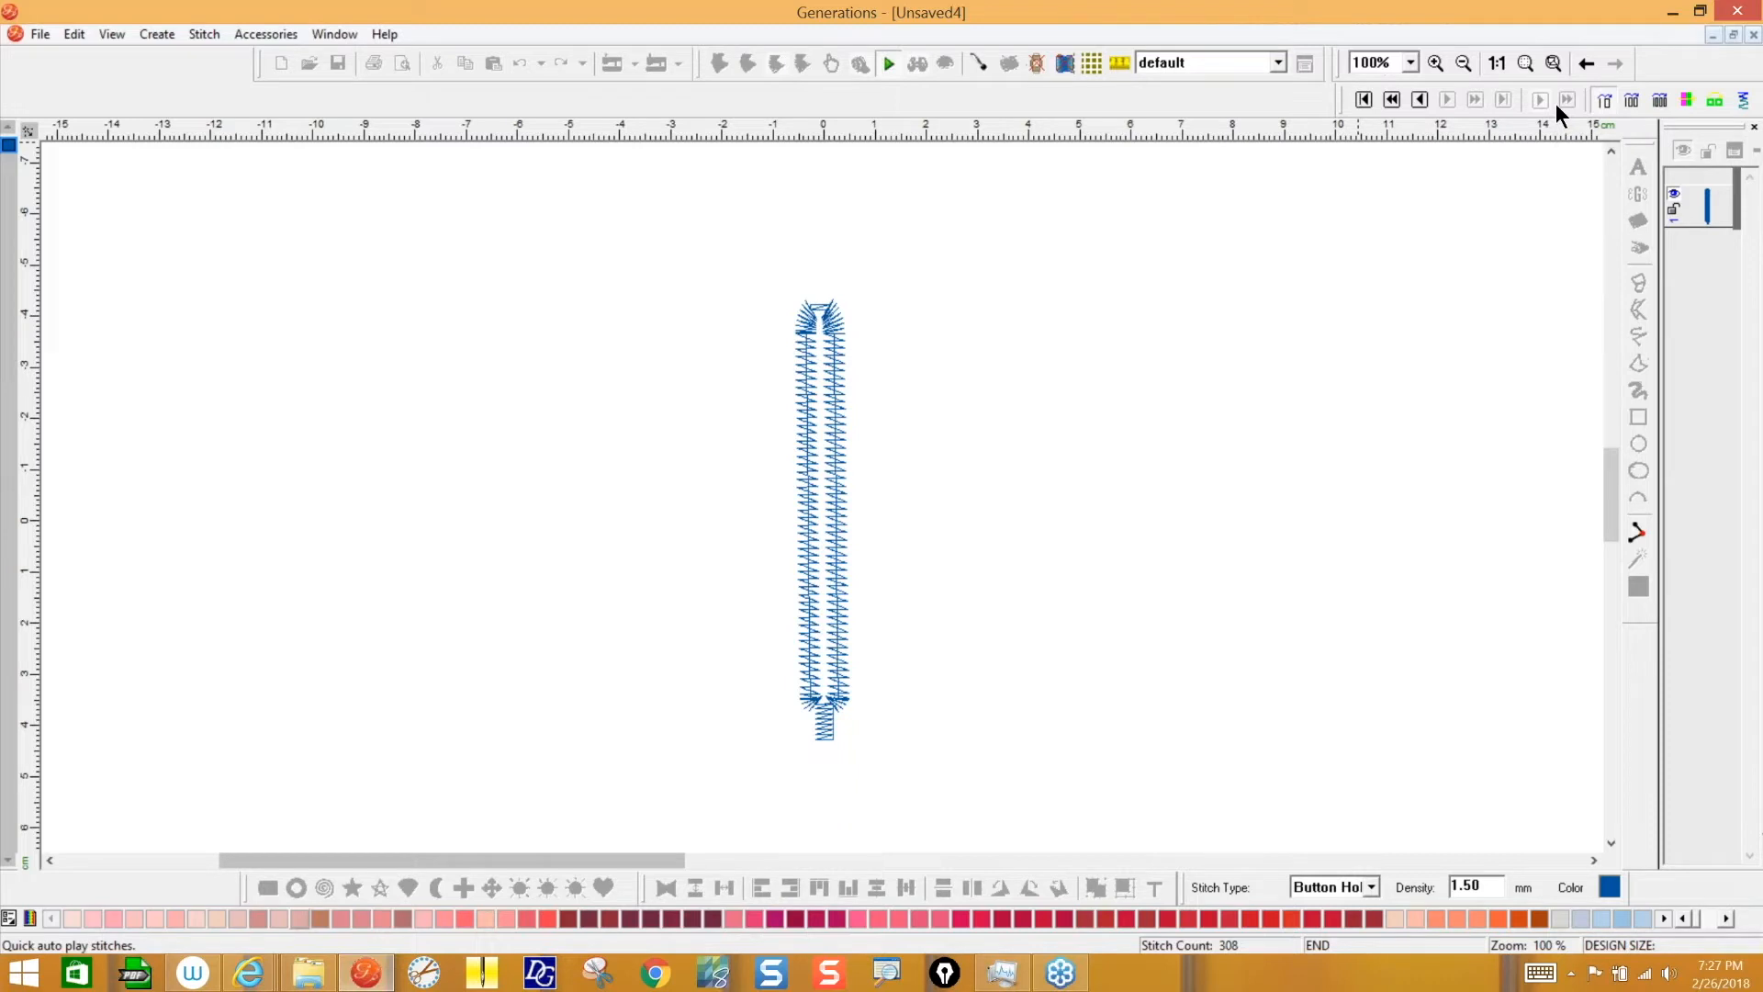
{"action": "left_click", "coordinate": [887, 63]}
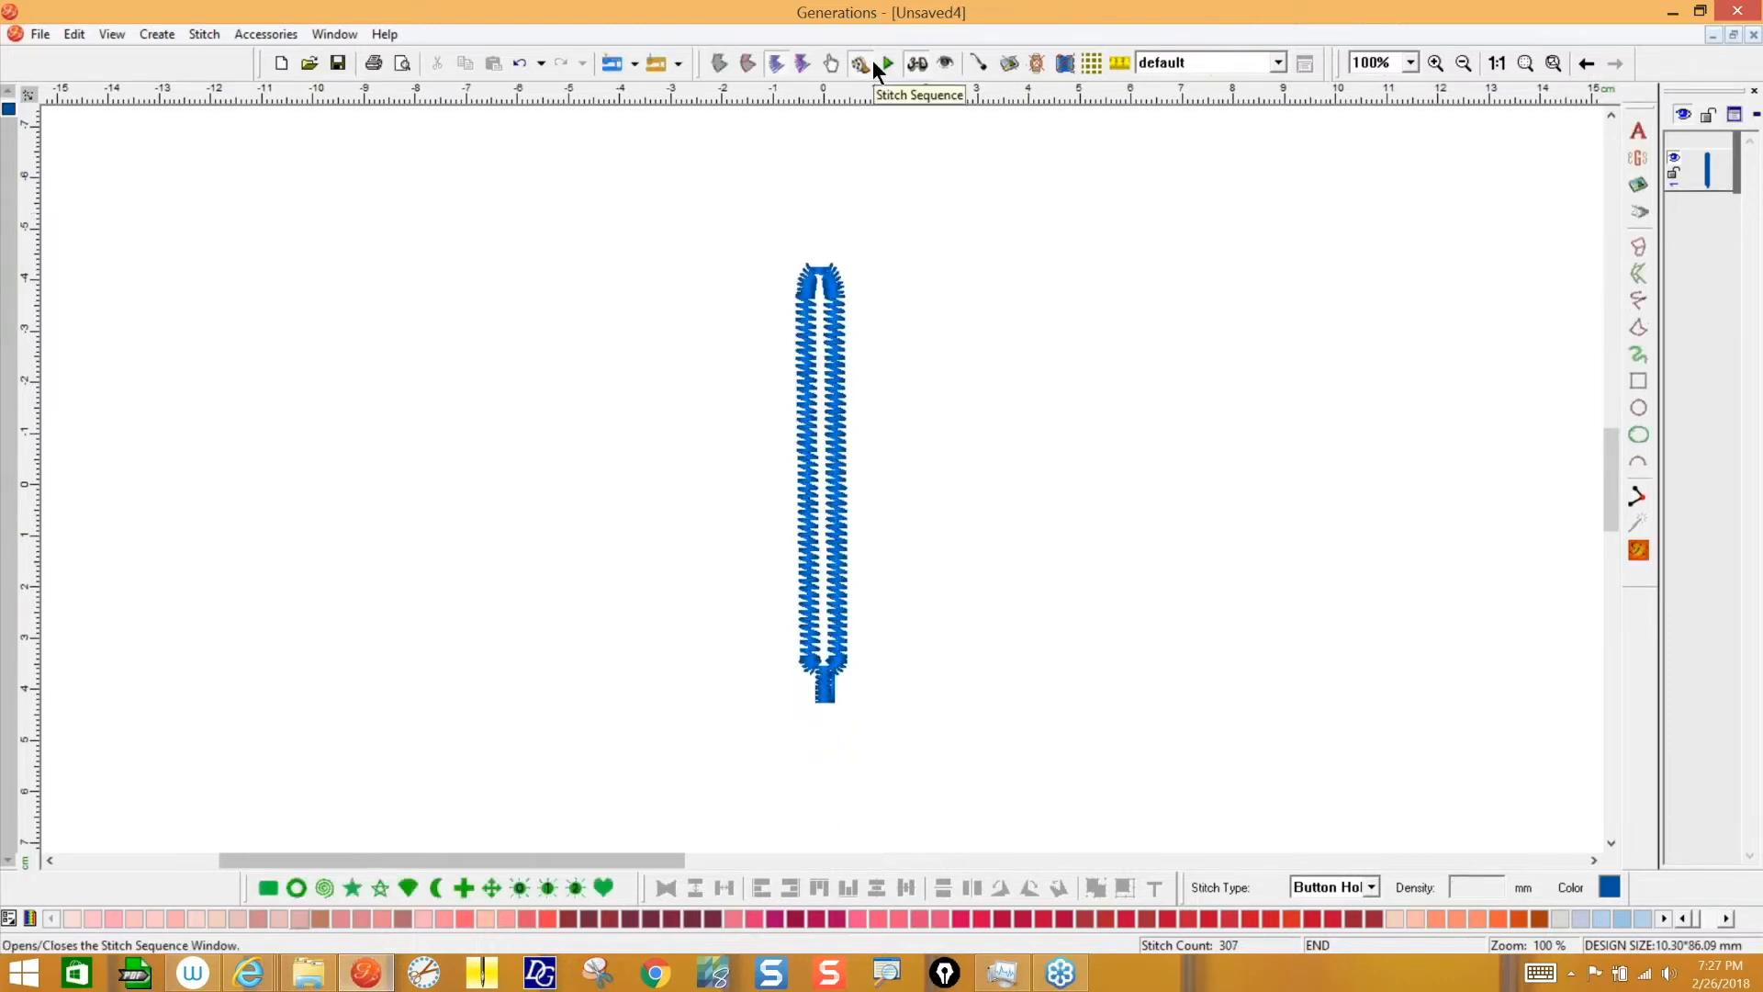
- Add a Grid underlay to the button hole line alongside its ZigZag underlay and accept the properties
{"action": "left_click", "coordinate": [1678, 186]}
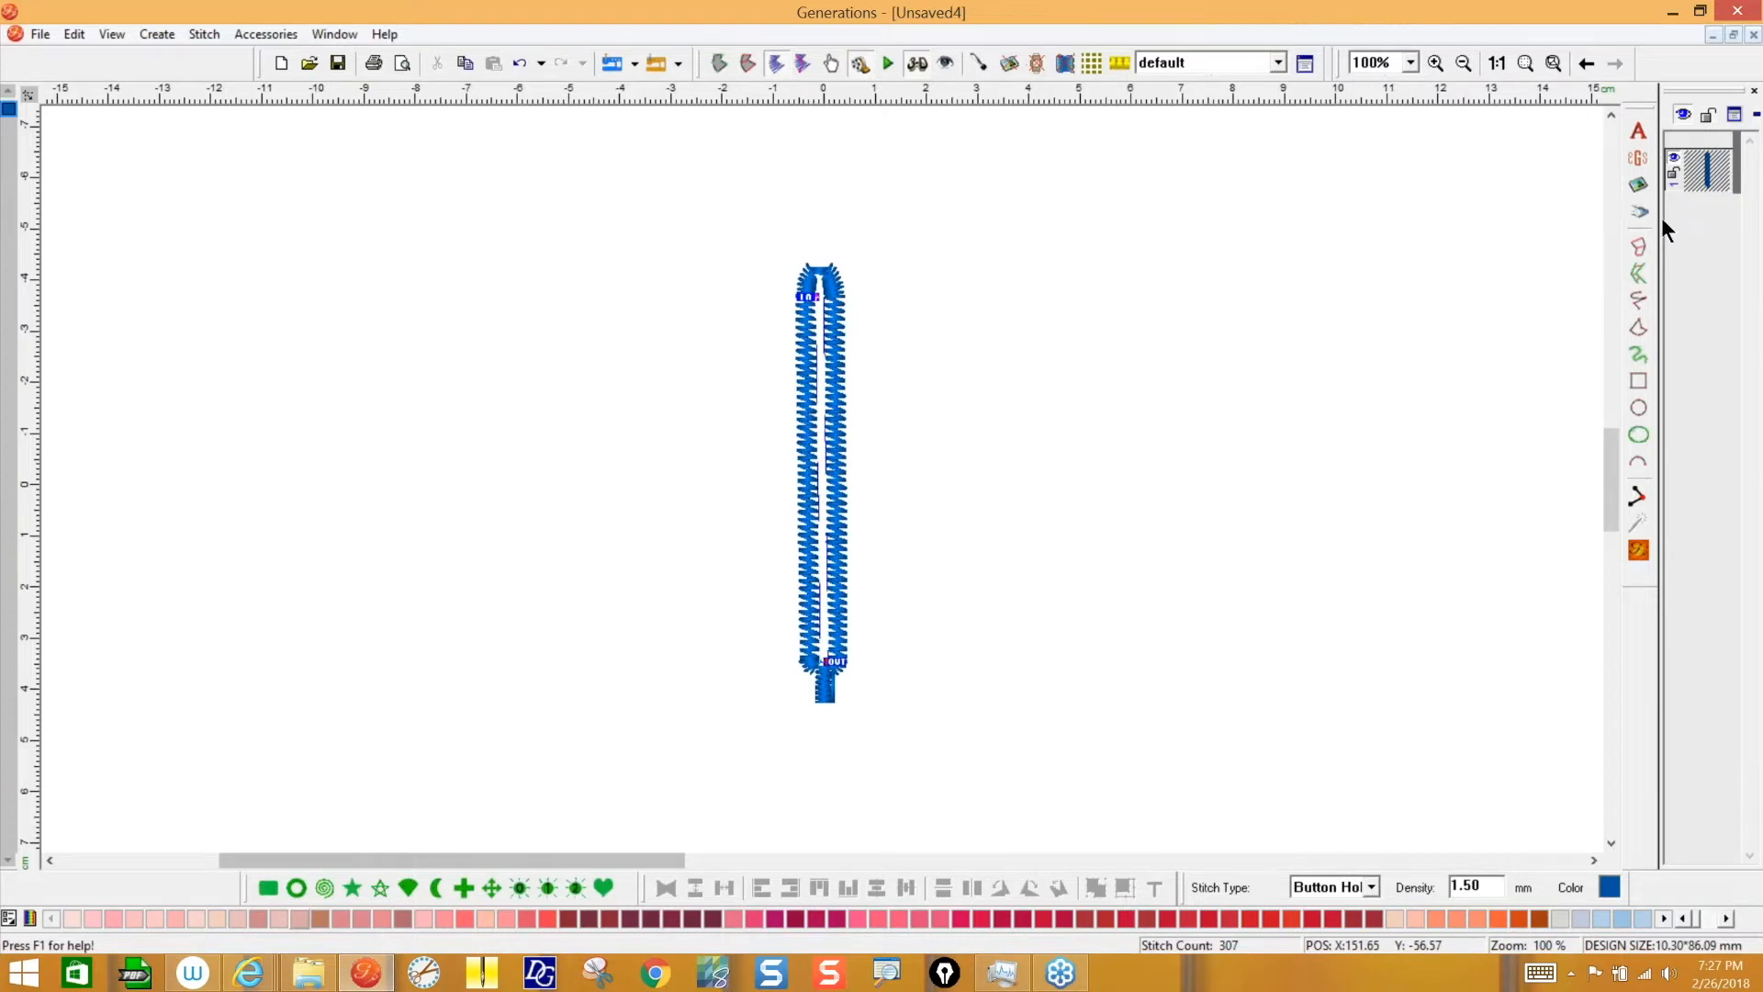
{"action": "left_click", "coordinate": [1734, 114]}
{"action": "left_click", "coordinate": [728, 264]}
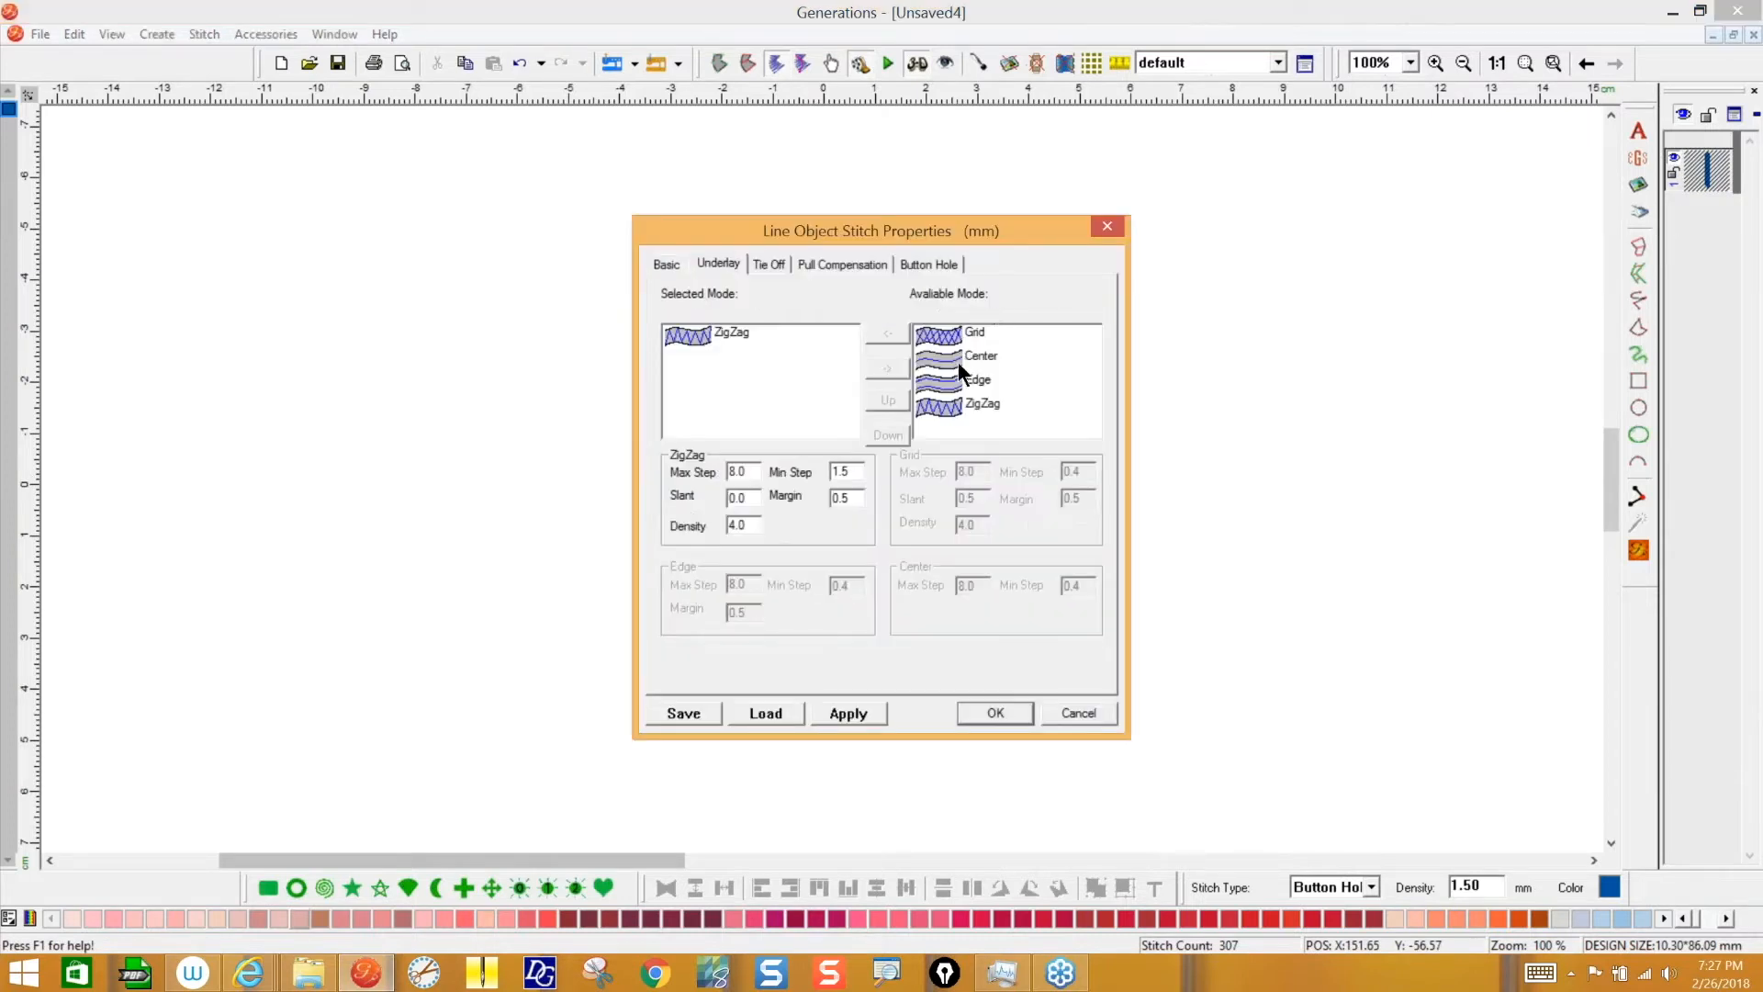
{"action": "left_click", "coordinate": [946, 336]}
{"action": "left_click", "coordinate": [887, 334]}
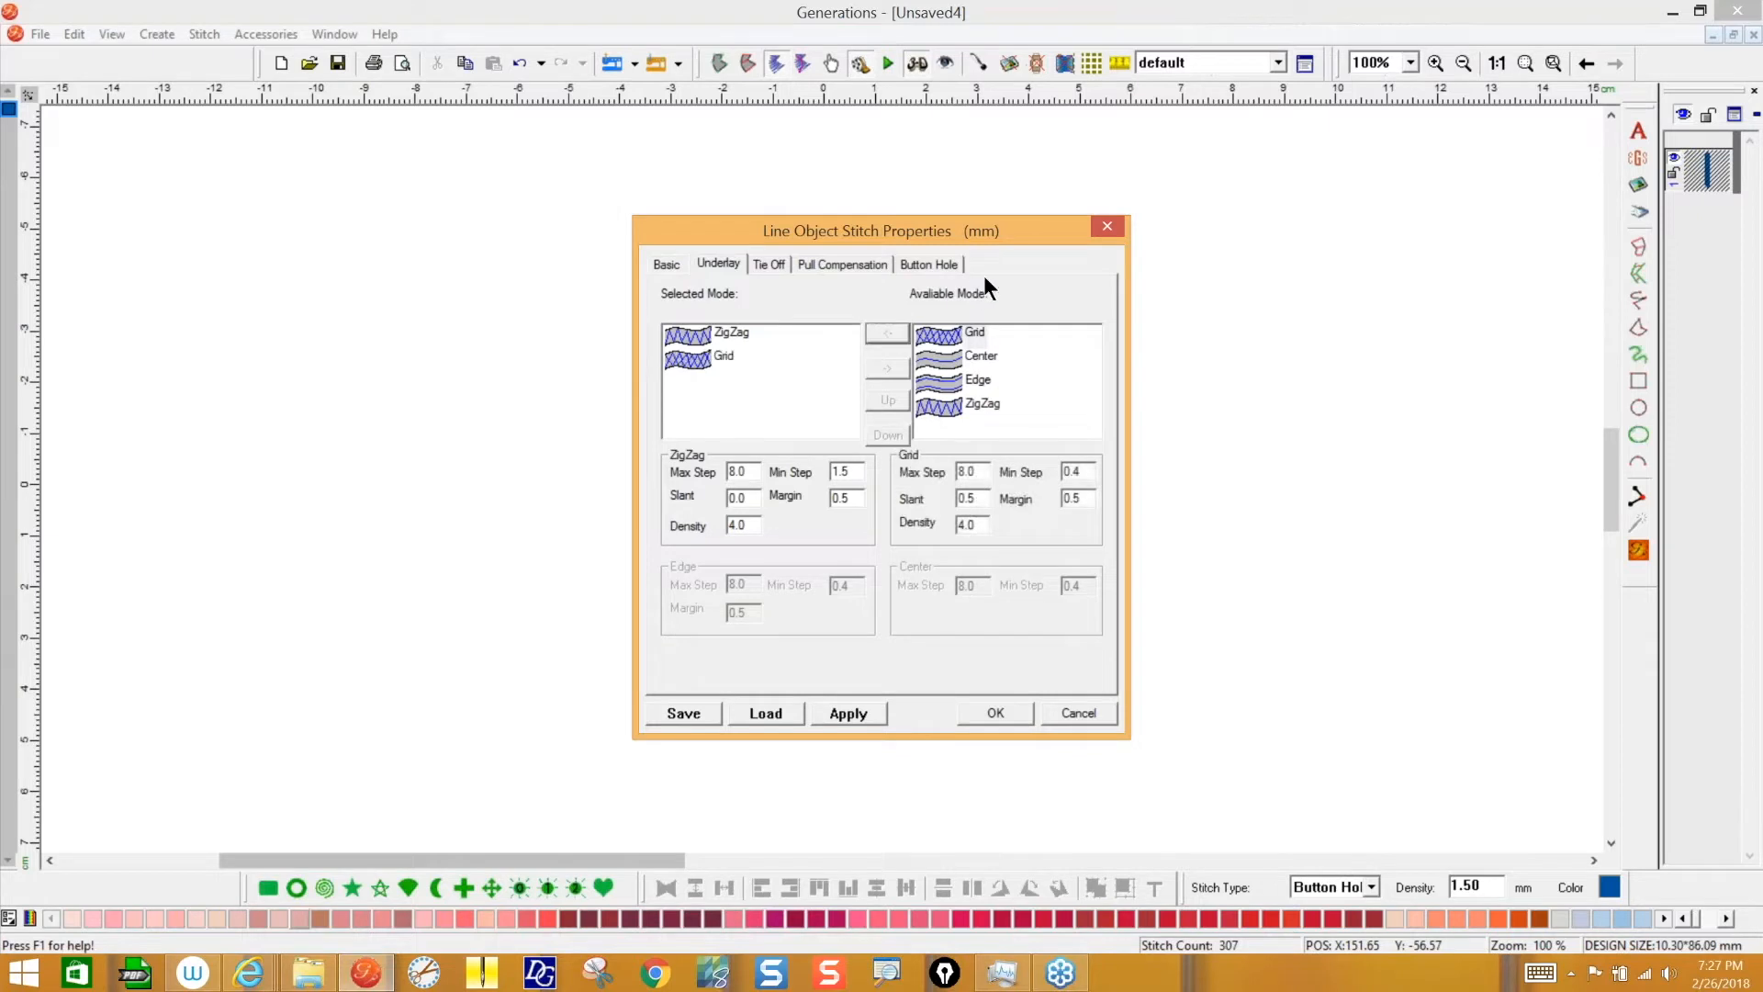
{"action": "left_click", "coordinate": [998, 711]}
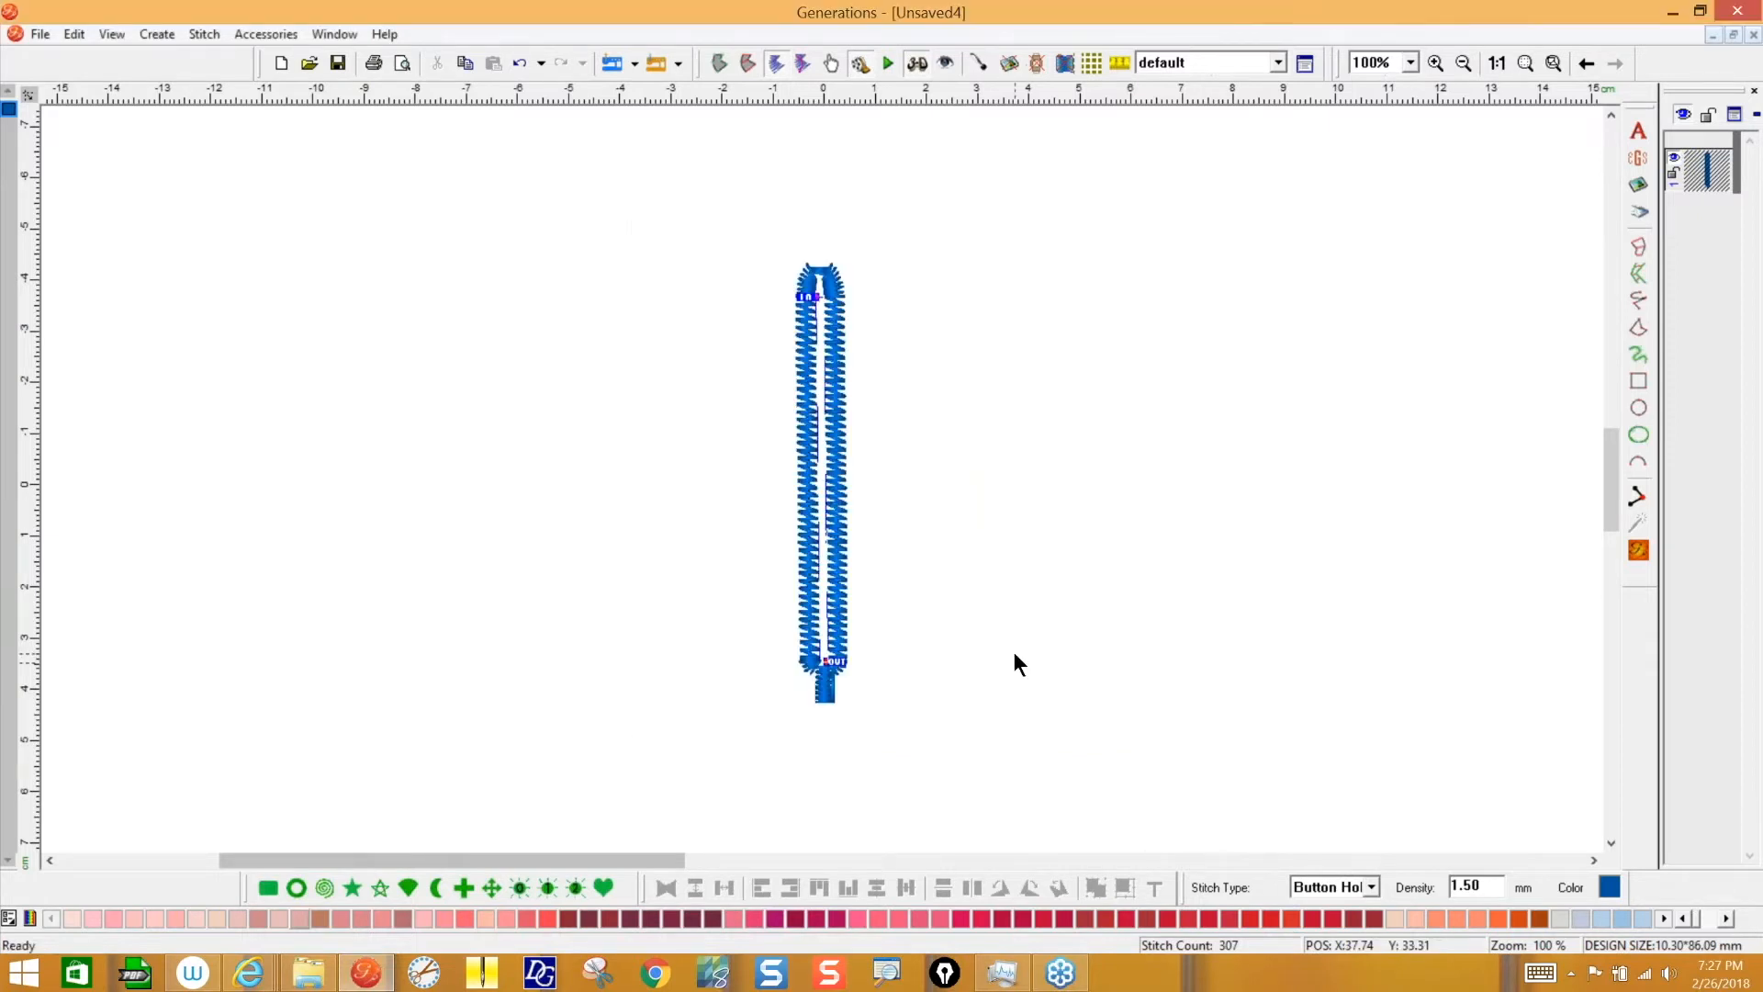
- Play the button hole's stitch-out with slow redraw, return to the normal view and deselect the line
{"action": "left_click", "coordinate": [887, 62]}
{"action": "left_click", "coordinate": [1539, 98]}
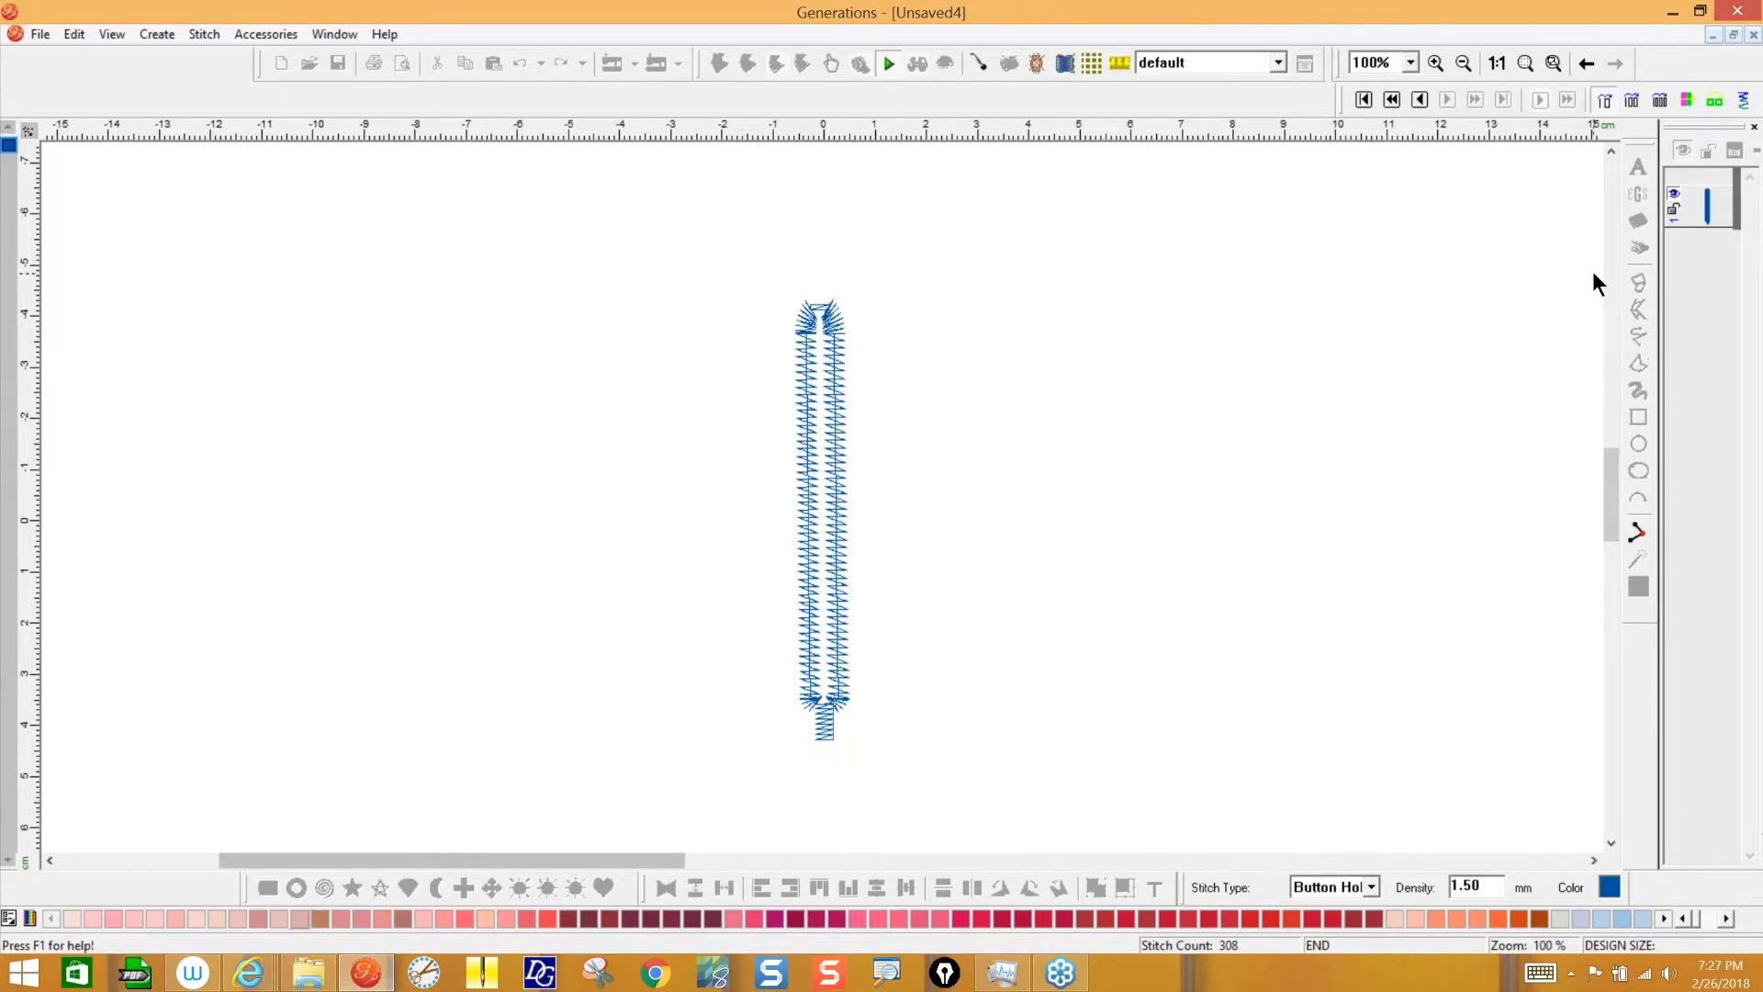
{"action": "left_click", "coordinate": [887, 63]}
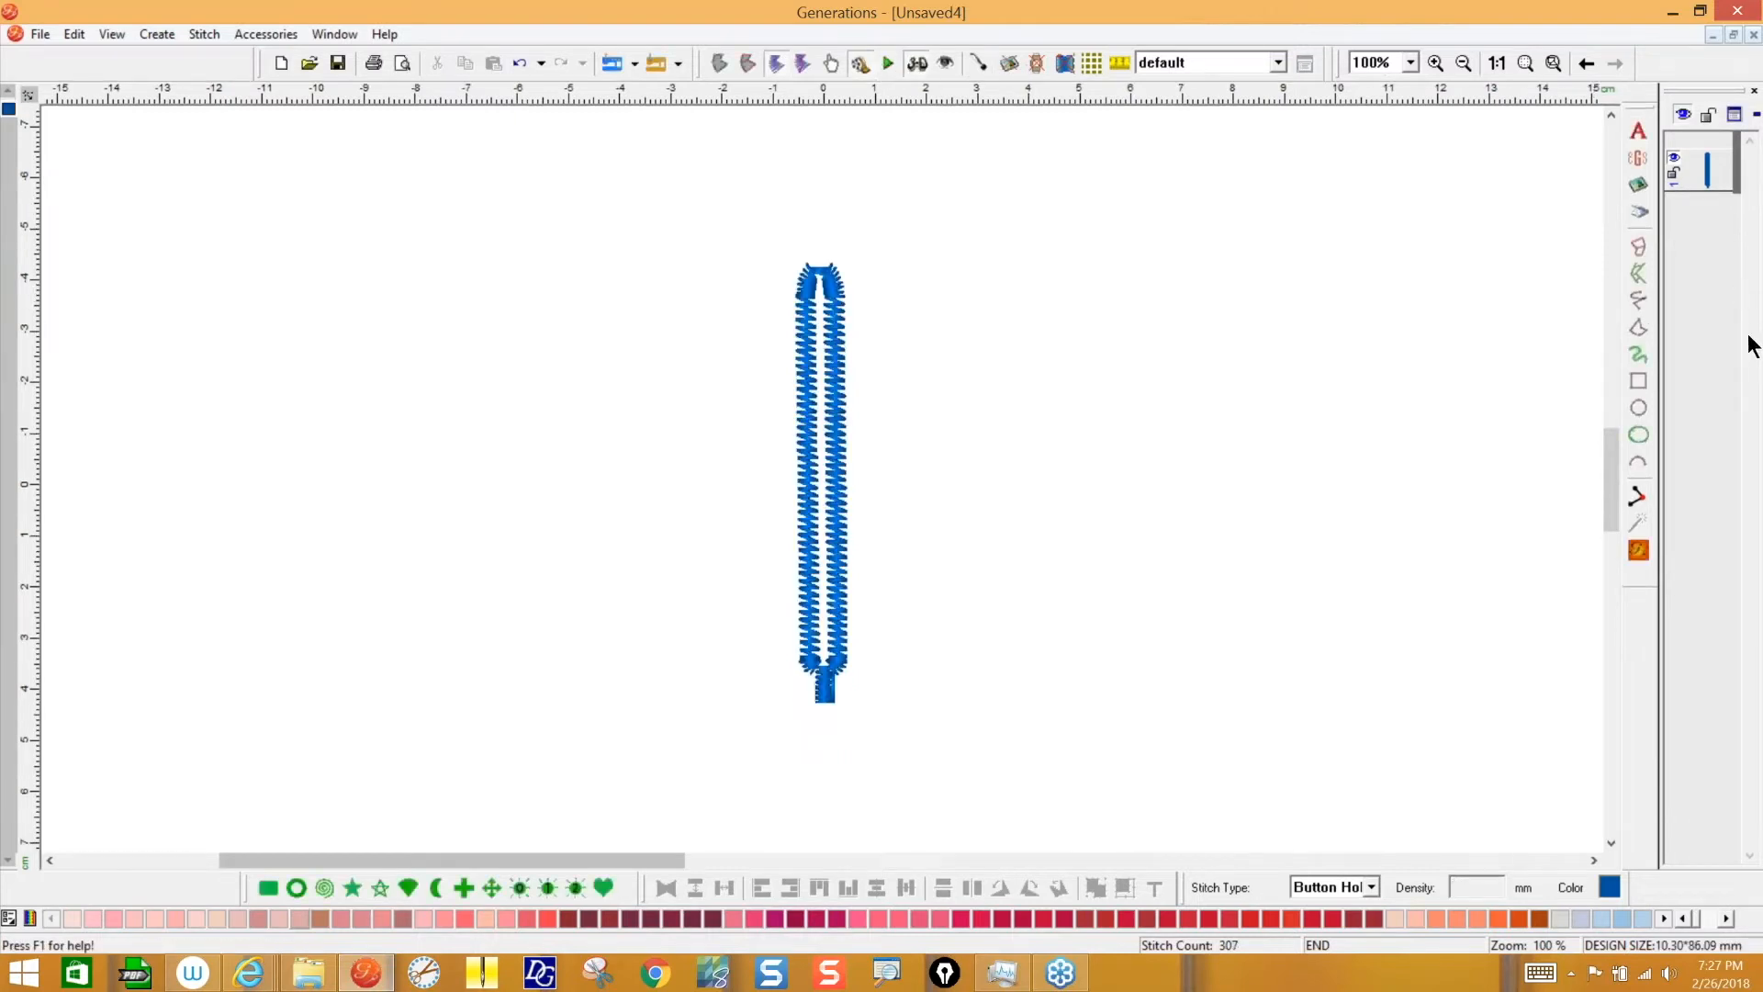
{"action": "left_click", "coordinate": [1747, 138]}
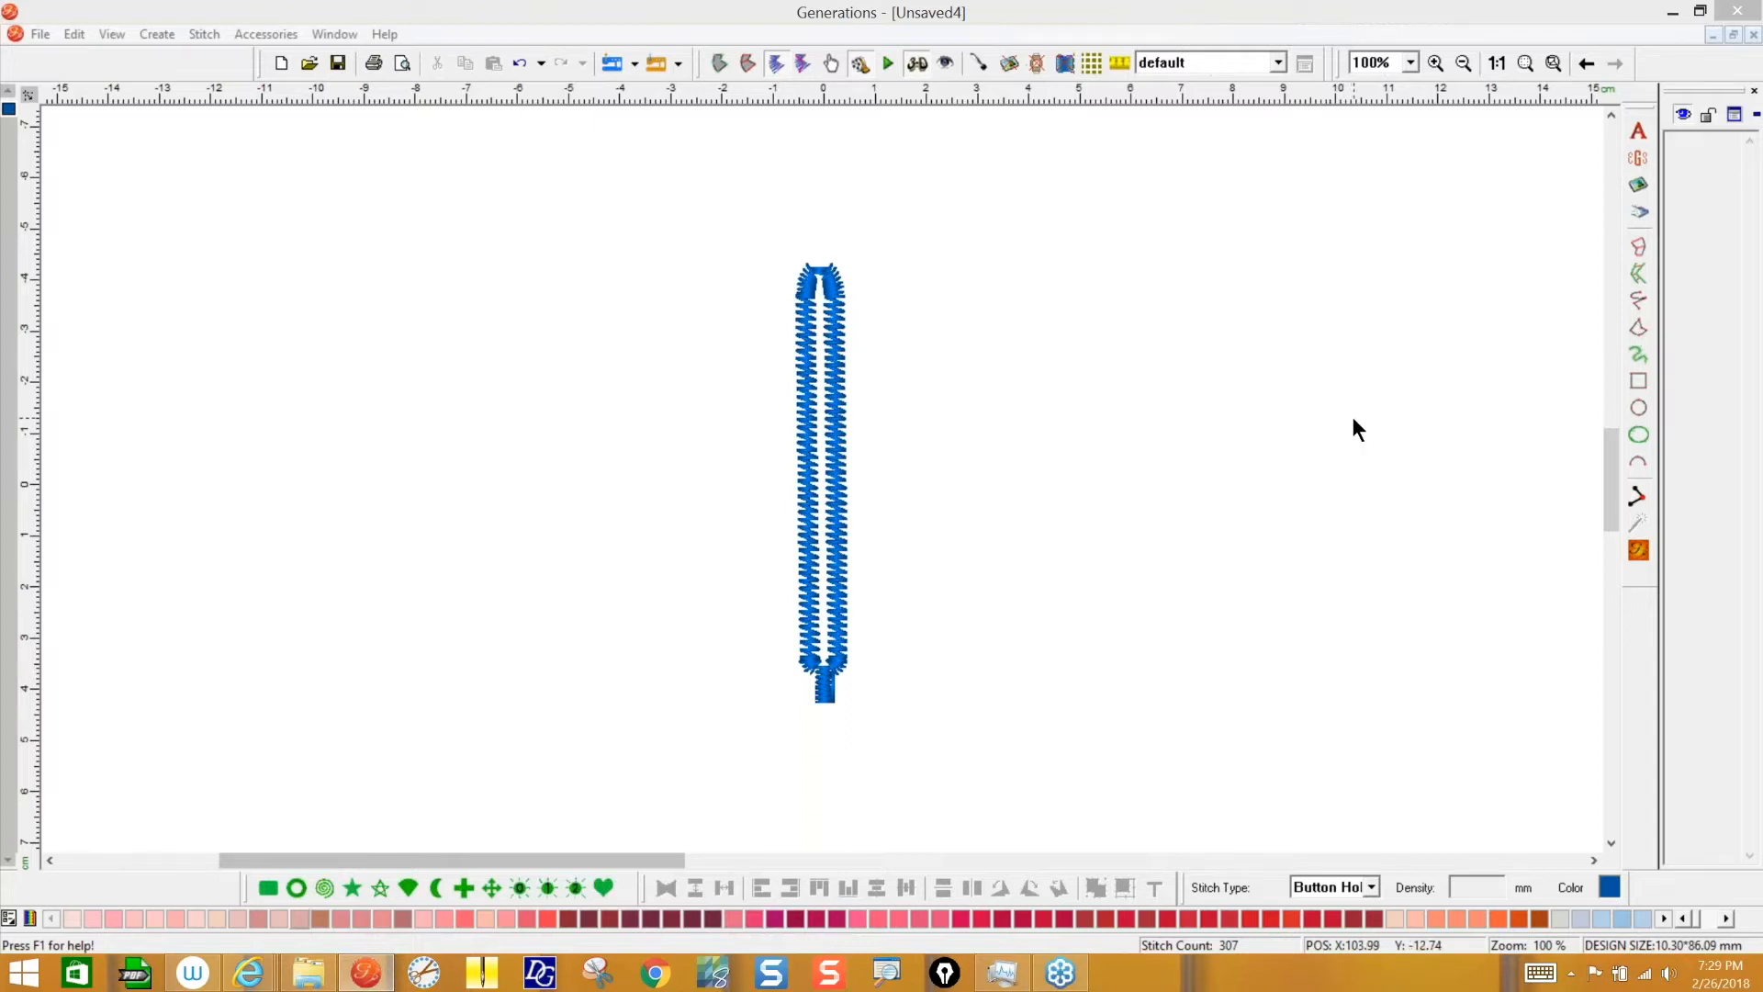
- In the line's button hole properties, set the head type of both Cap A and Cap B to Line
{"action": "left_click", "coordinate": [836, 507]}
{"action": "left_click", "coordinate": [1700, 172]}
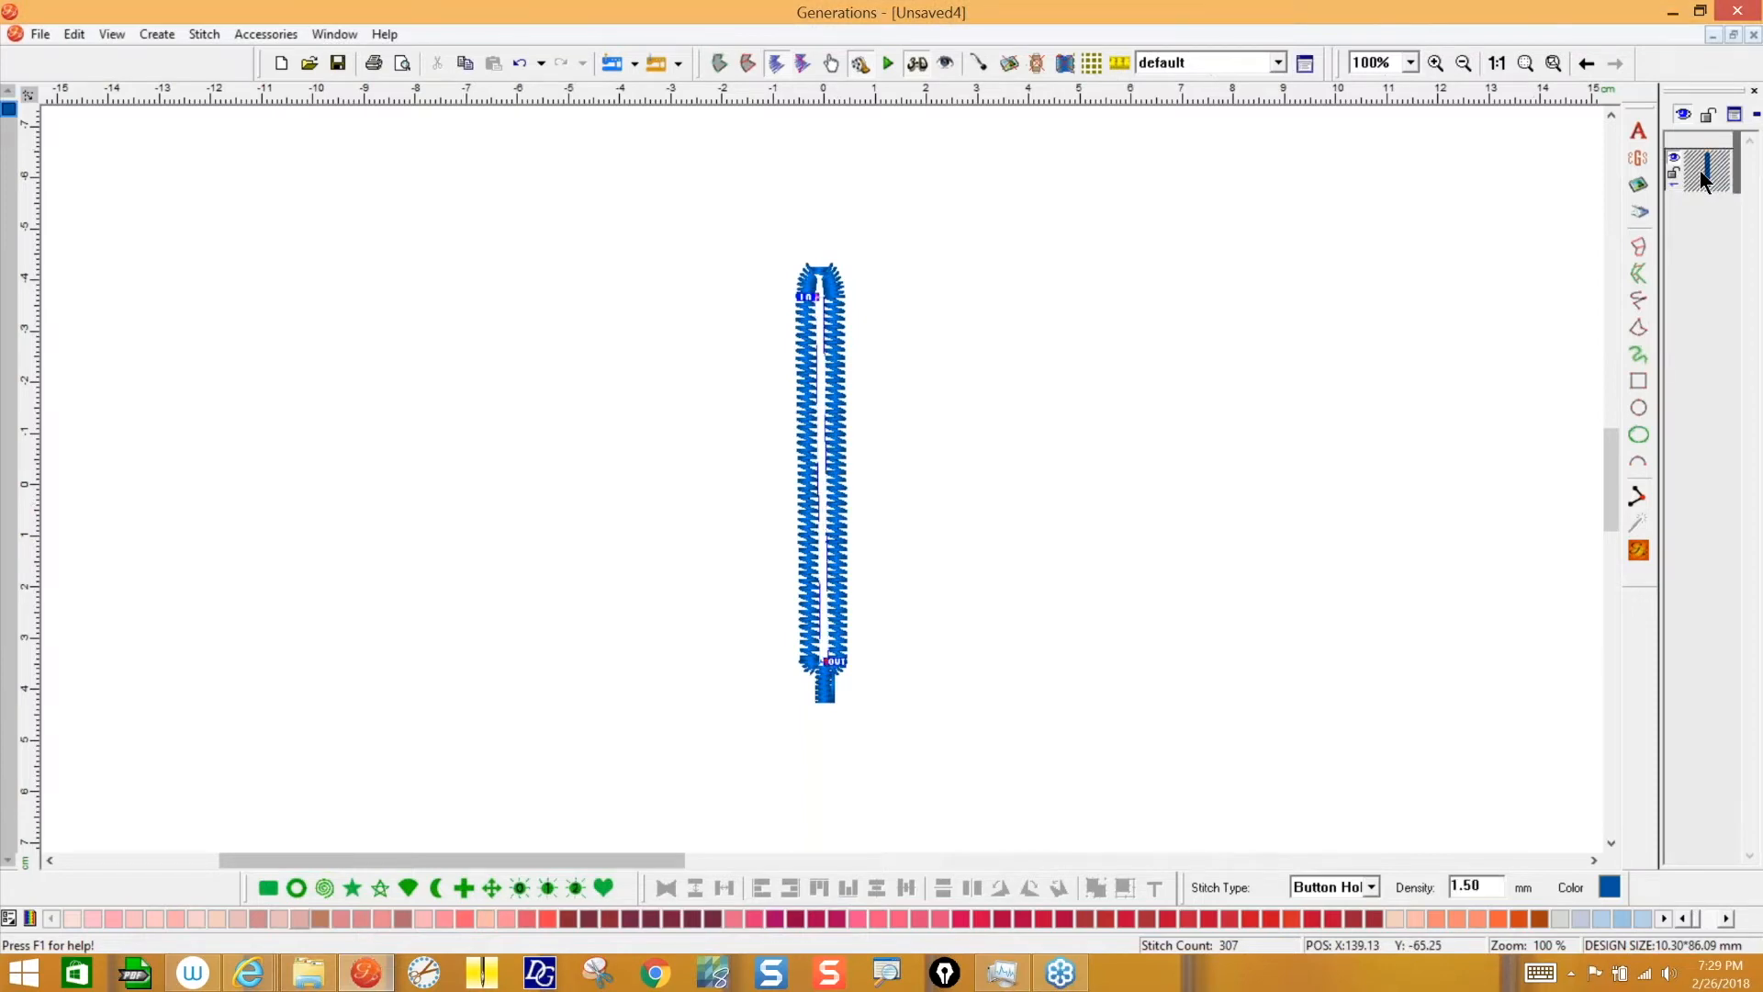
{"action": "double_click", "coordinate": [1699, 169]}
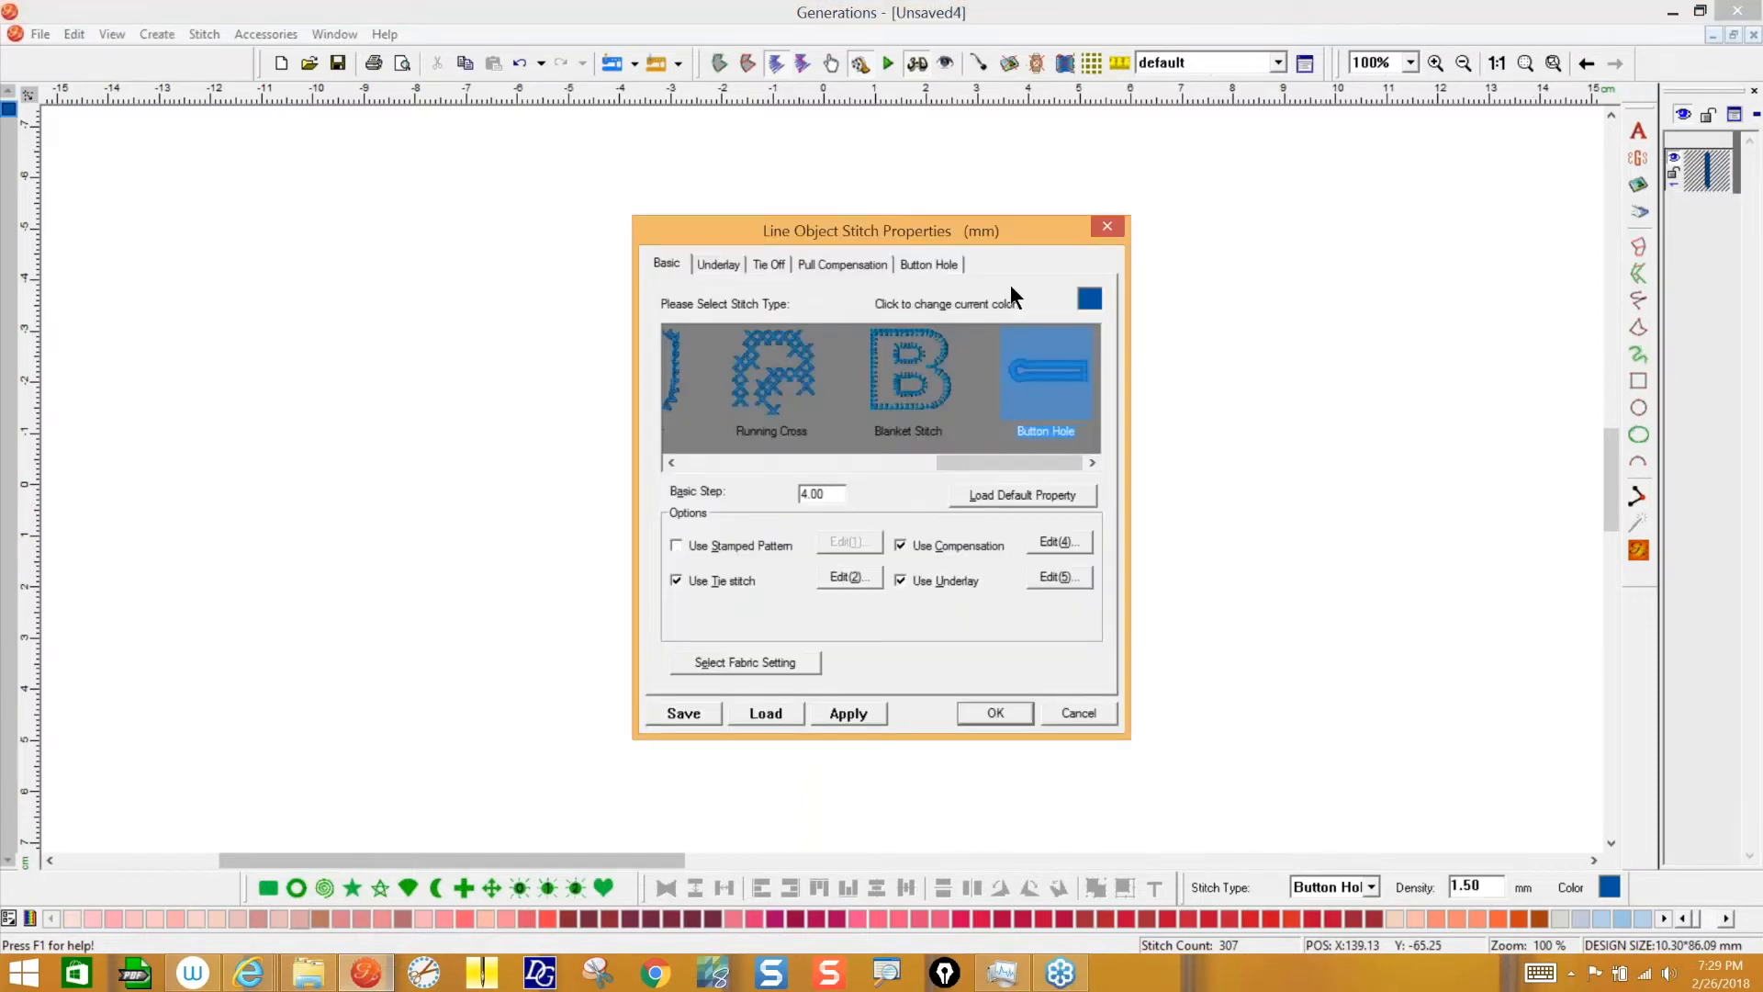
{"action": "left_click", "coordinate": [945, 264]}
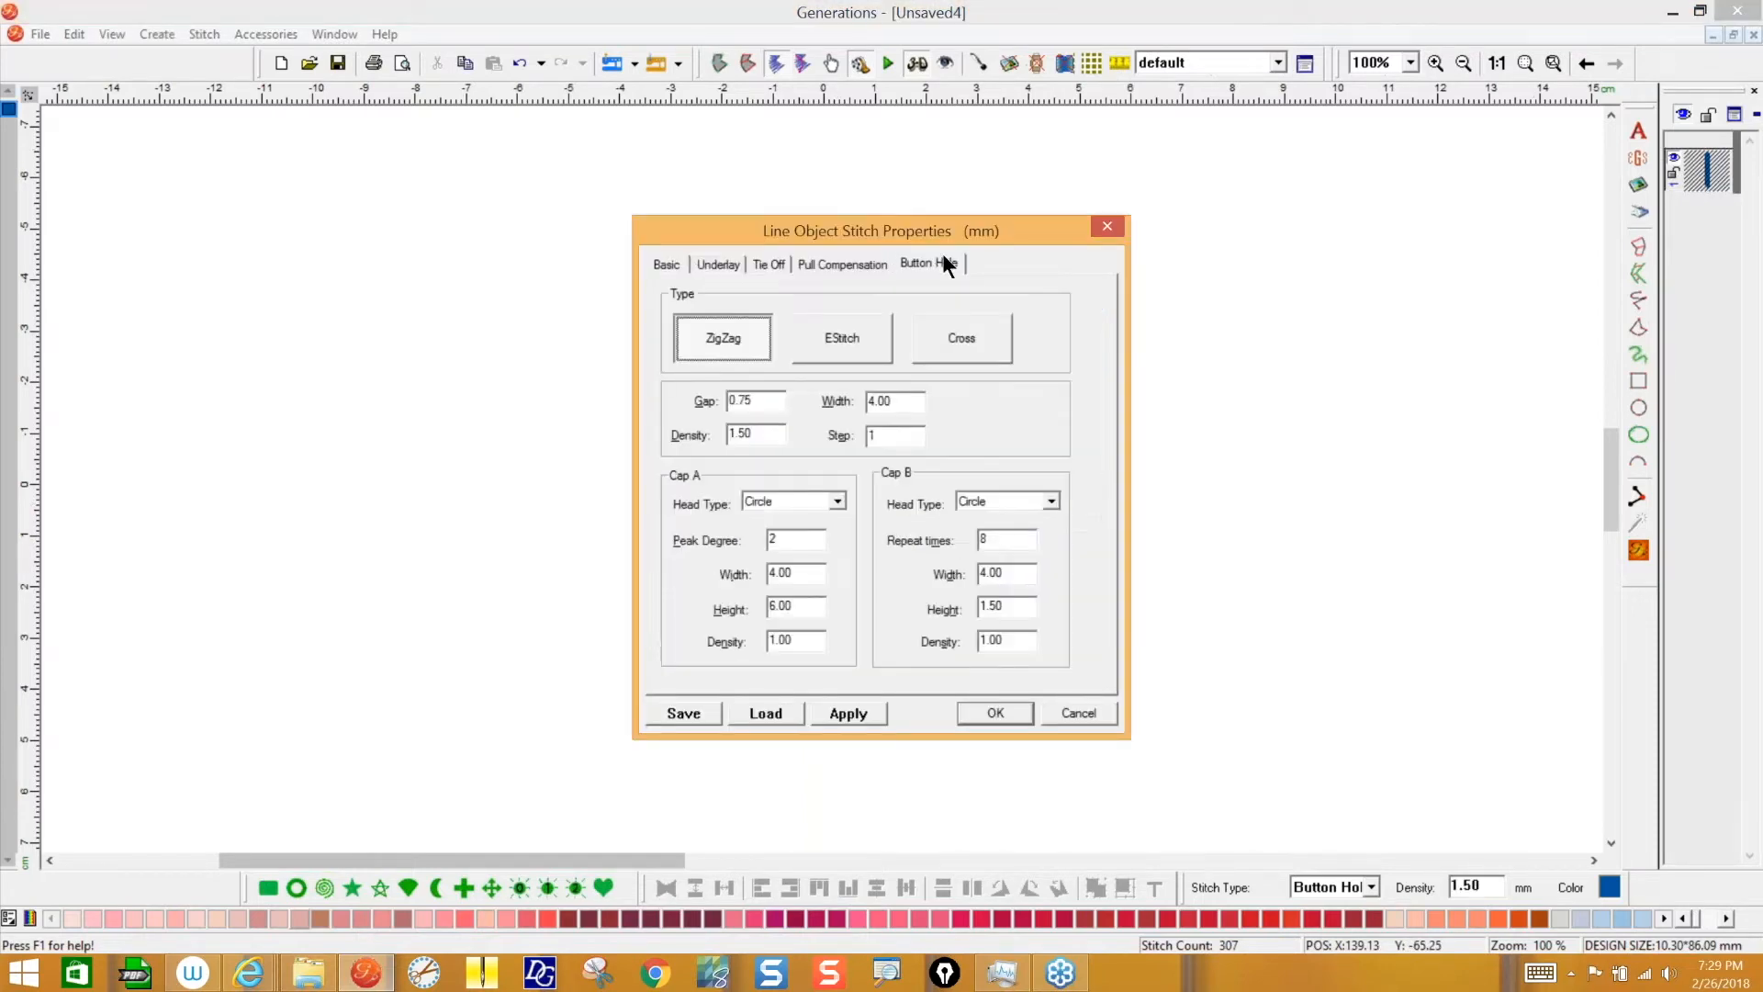
{"action": "left_click", "coordinate": [837, 499]}
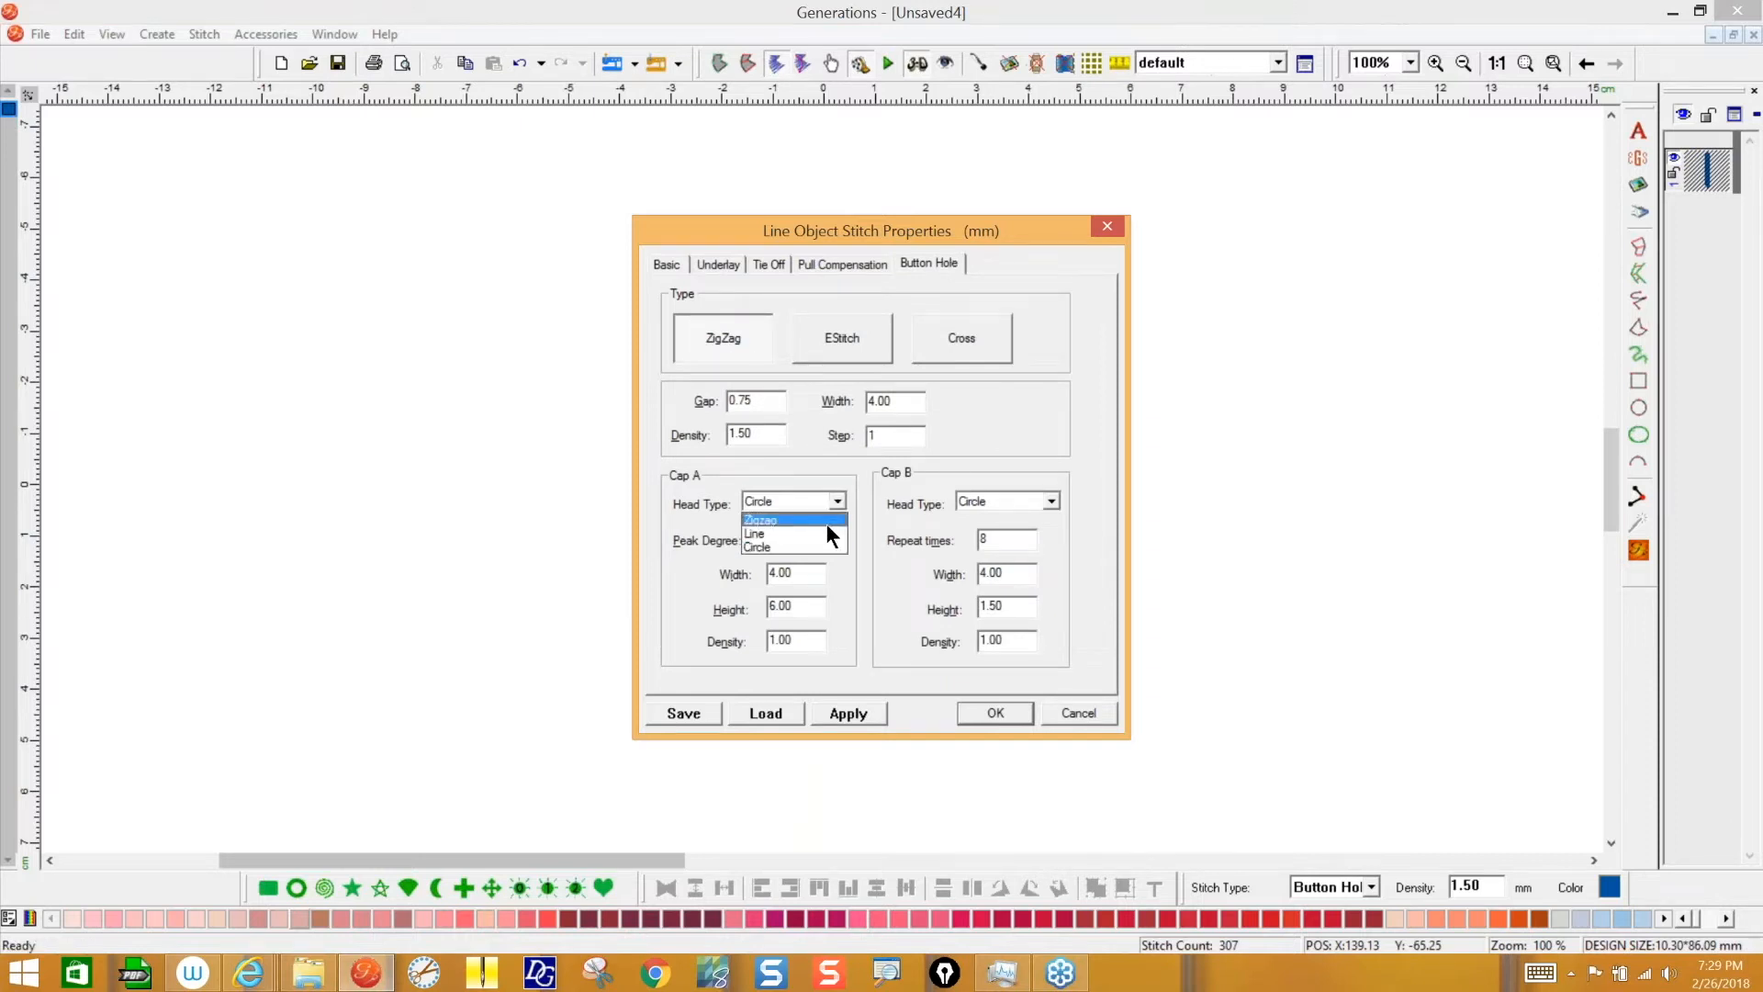
{"action": "left_click", "coordinate": [829, 533]}
{"action": "left_click", "coordinate": [1050, 500]}
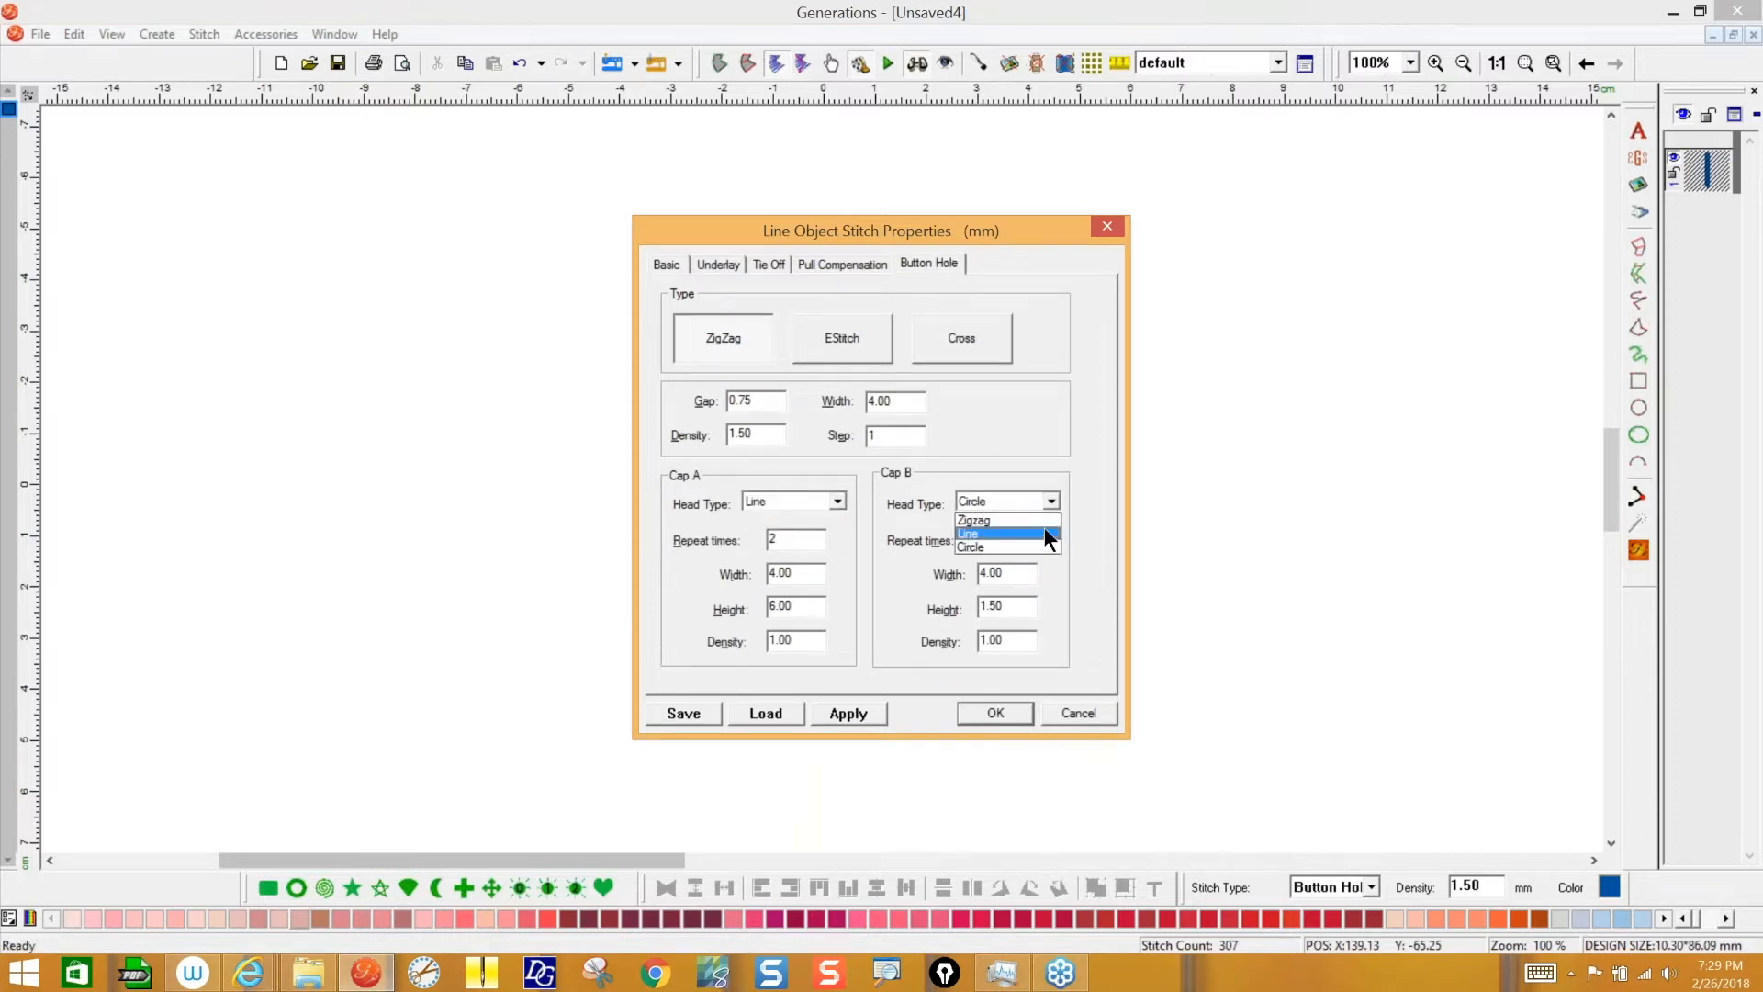
{"action": "left_click", "coordinate": [1044, 534]}
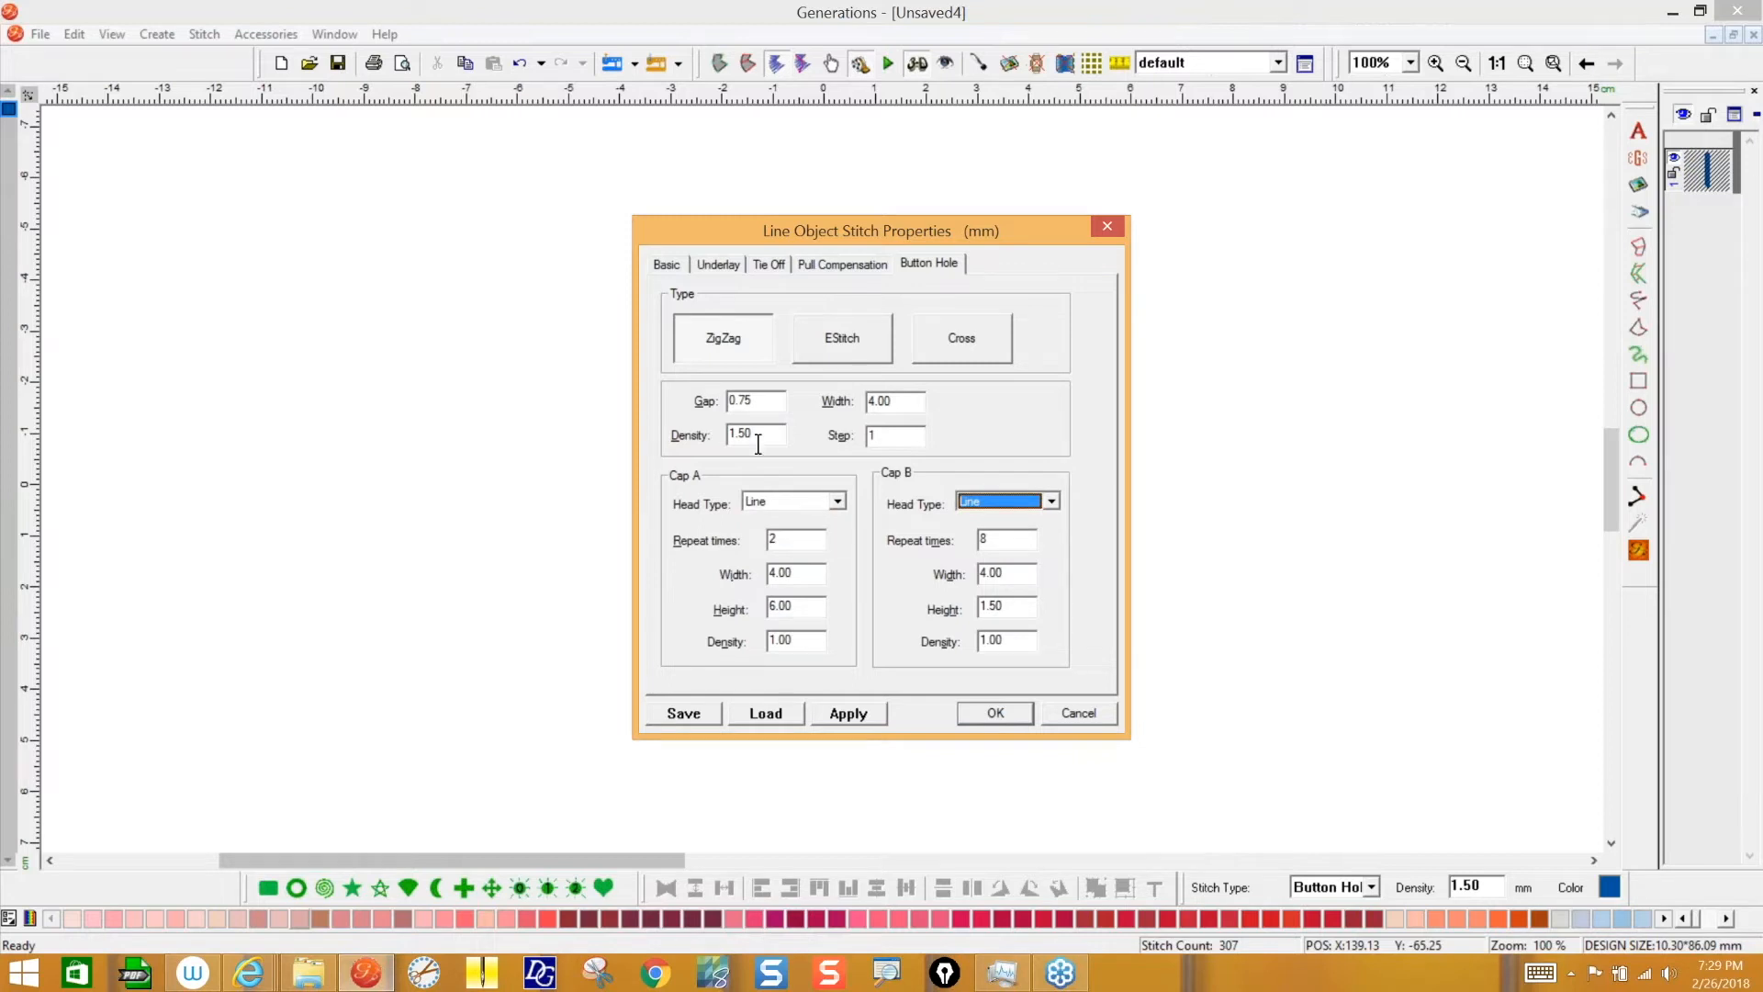
- Set the button hole width and both cap widths to 8 mm, apply them and move the dialog clear of the design
{"action": "double_click", "coordinate": [902, 402]}
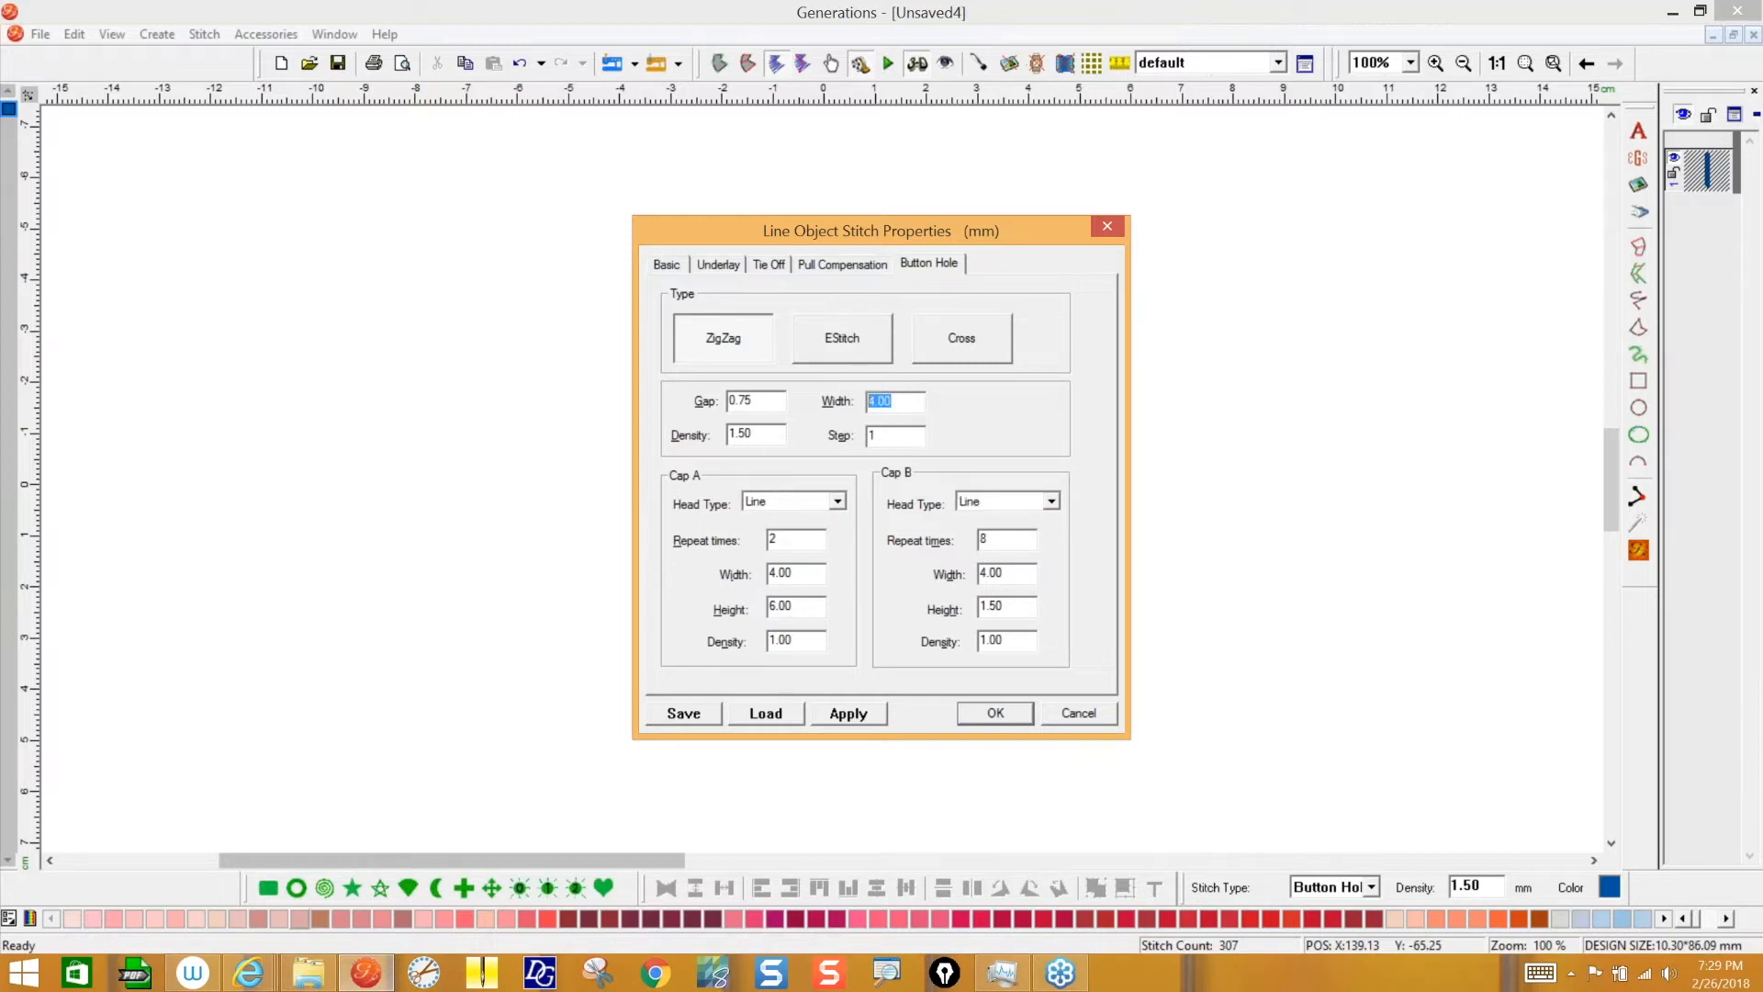
{"action": "type", "text": "8"}
{"action": "double_click", "coordinate": [780, 572]}
{"action": "type", "text": "8"}
{"action": "left_click", "coordinate": [844, 712]}
{"action": "left_click_drag", "start_coordinate": [1037, 227], "coordinate": [955, 236]}
{"action": "left_click_drag", "start_coordinate": [789, 248], "coordinate": [249, 257]}
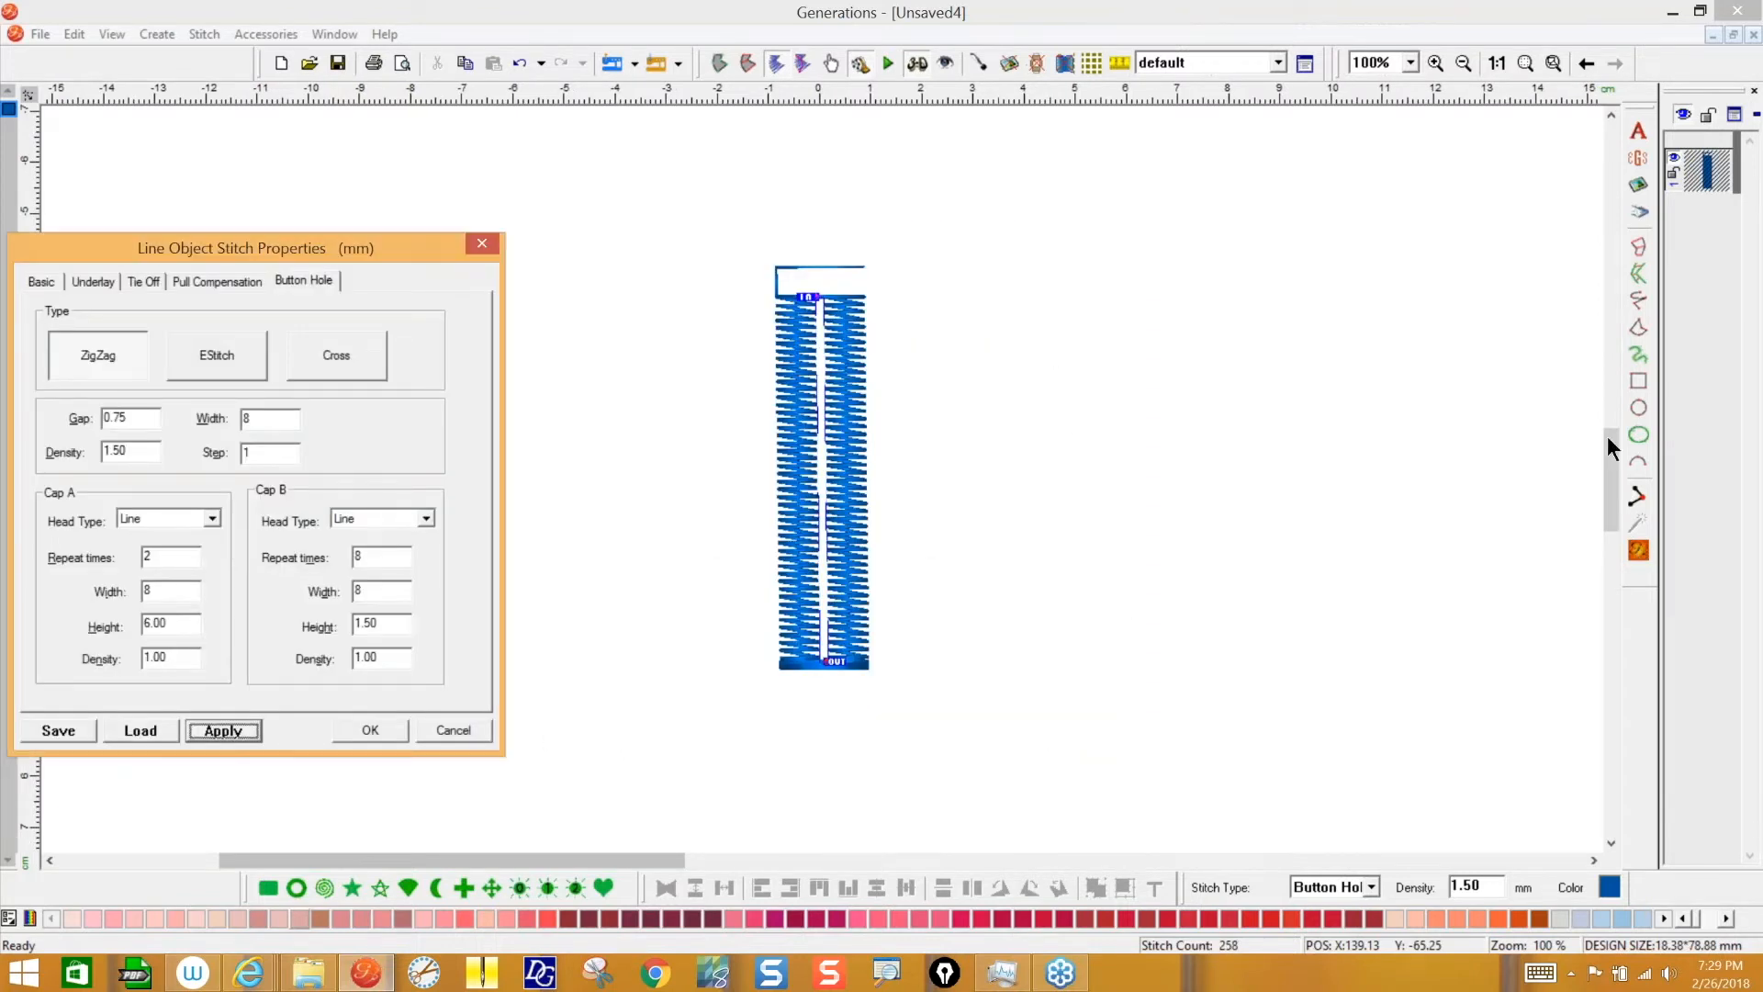
- Try Circle for Cap A, return its head type to Line, and apply it with the repeat times set to 0
{"action": "left_click", "coordinate": [204, 522]}
{"action": "left_click", "coordinate": [209, 566]}
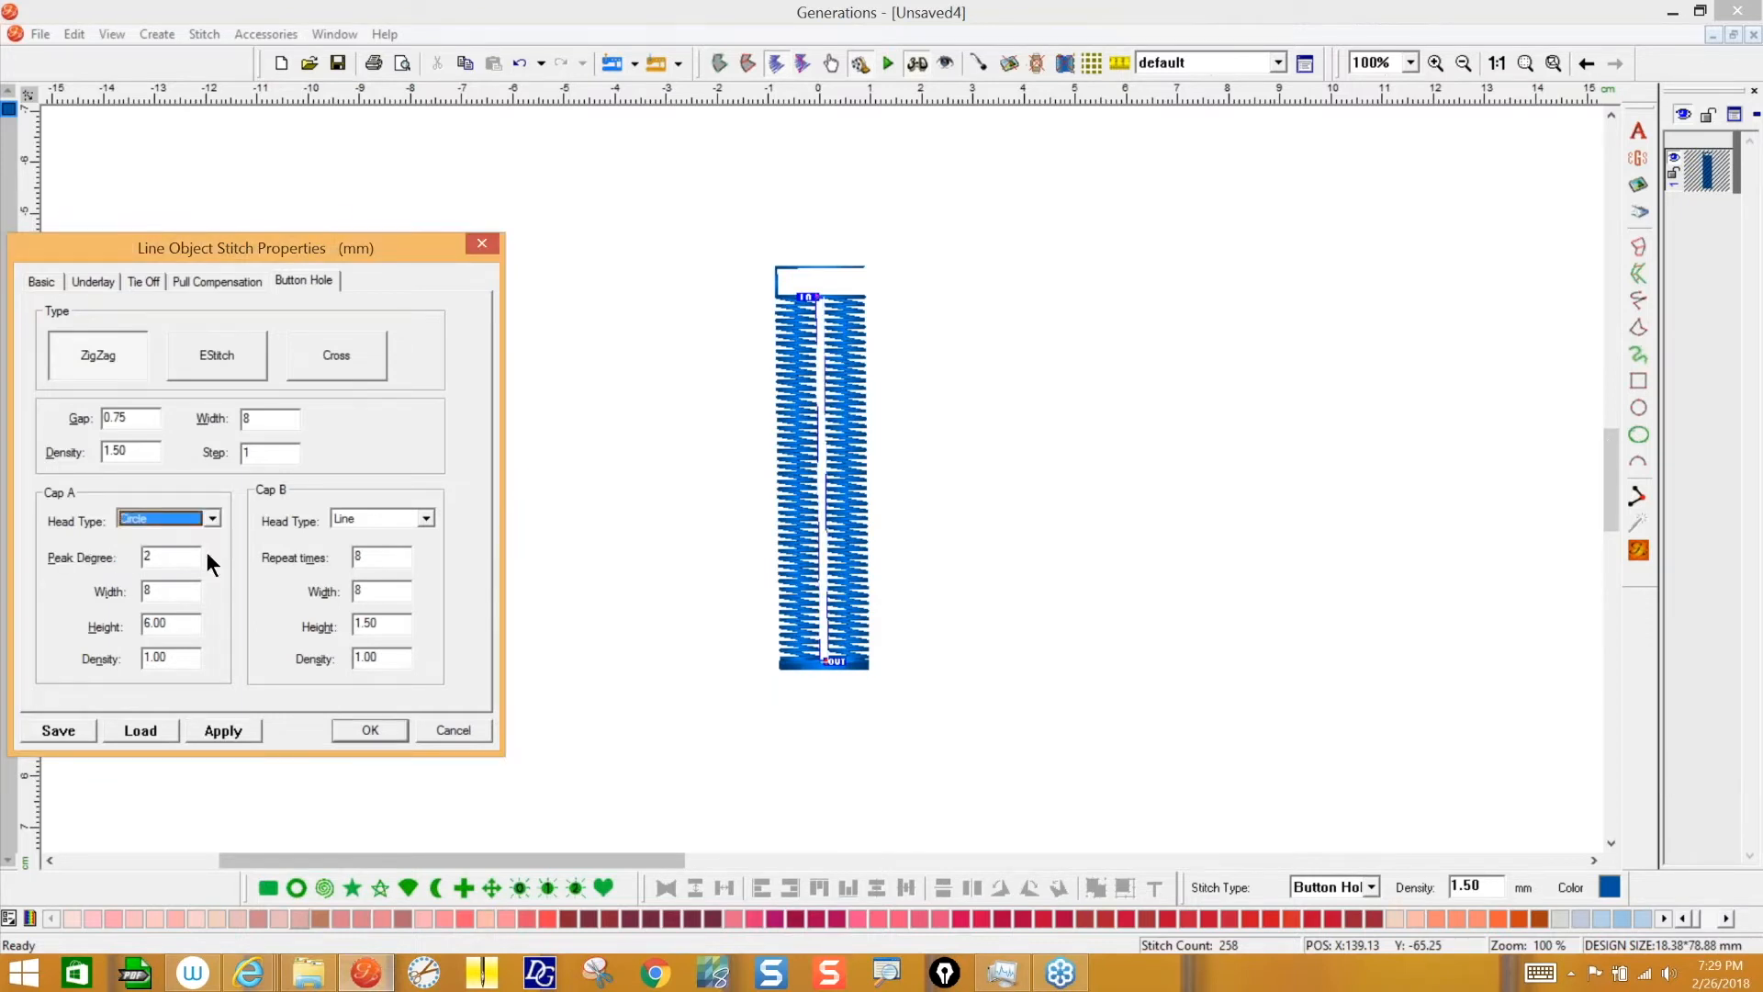
{"action": "left_click_drag", "start_coordinate": [161, 558], "coordinate": [147, 556]}
{"action": "type", "text": "0"}
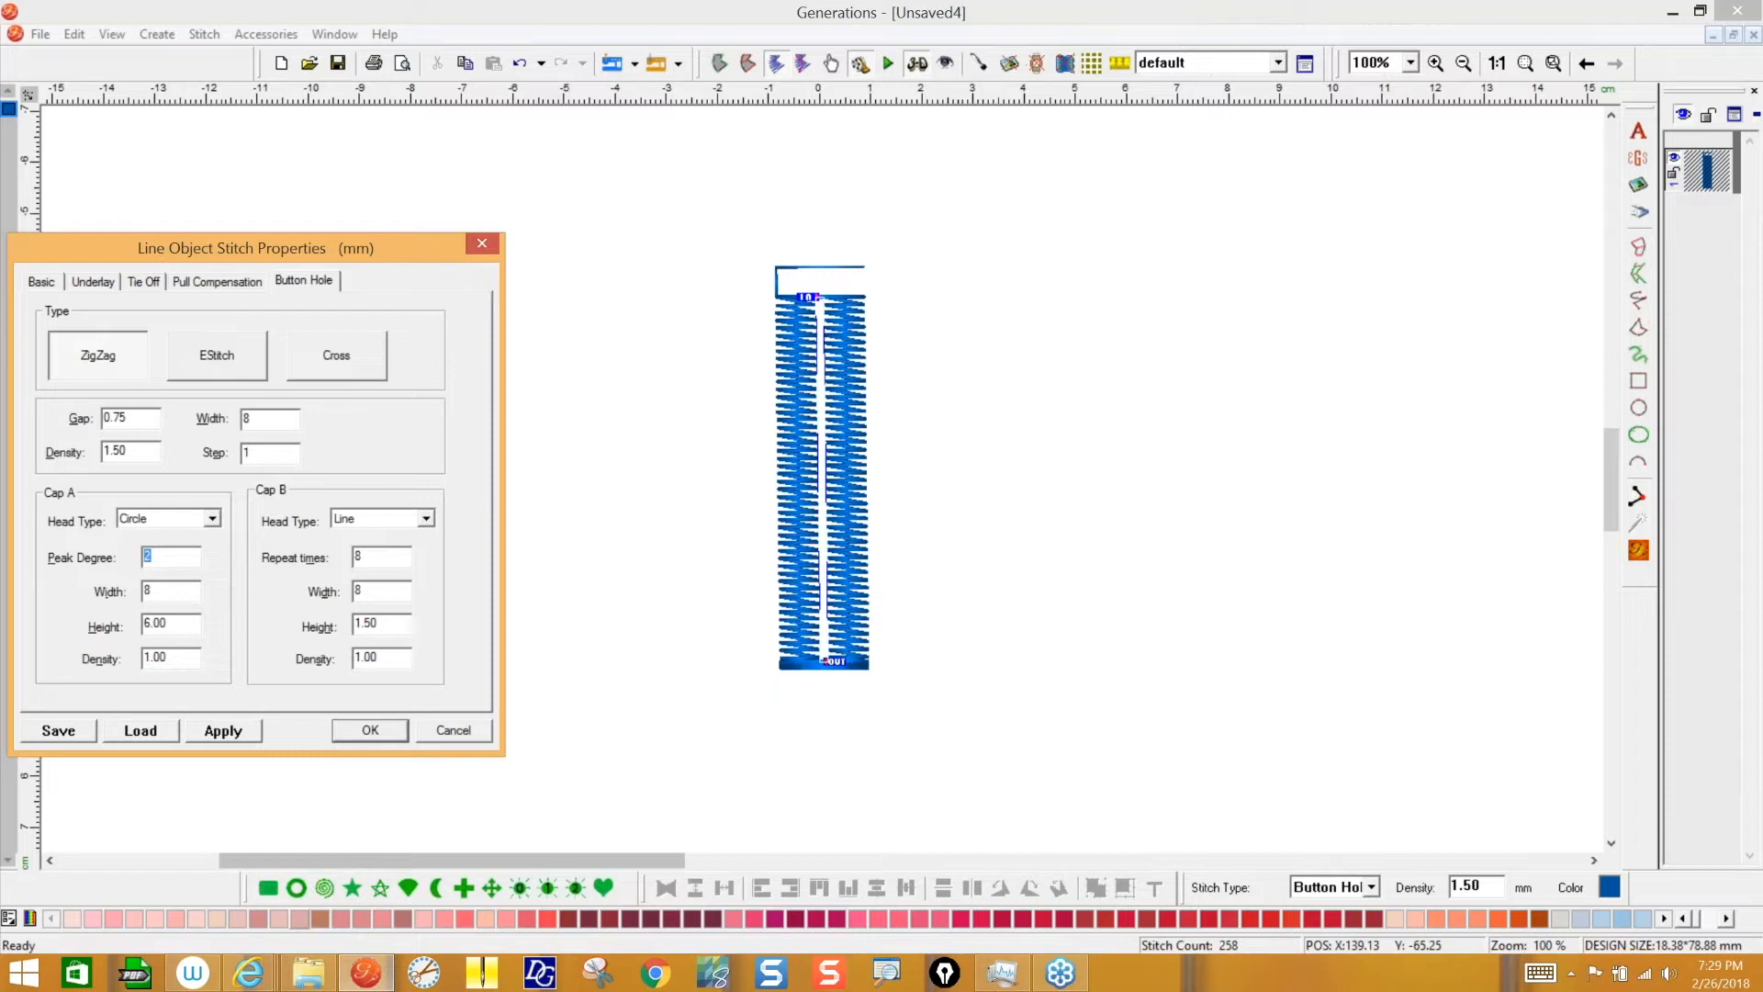
{"action": "left_click", "coordinate": [211, 519]}
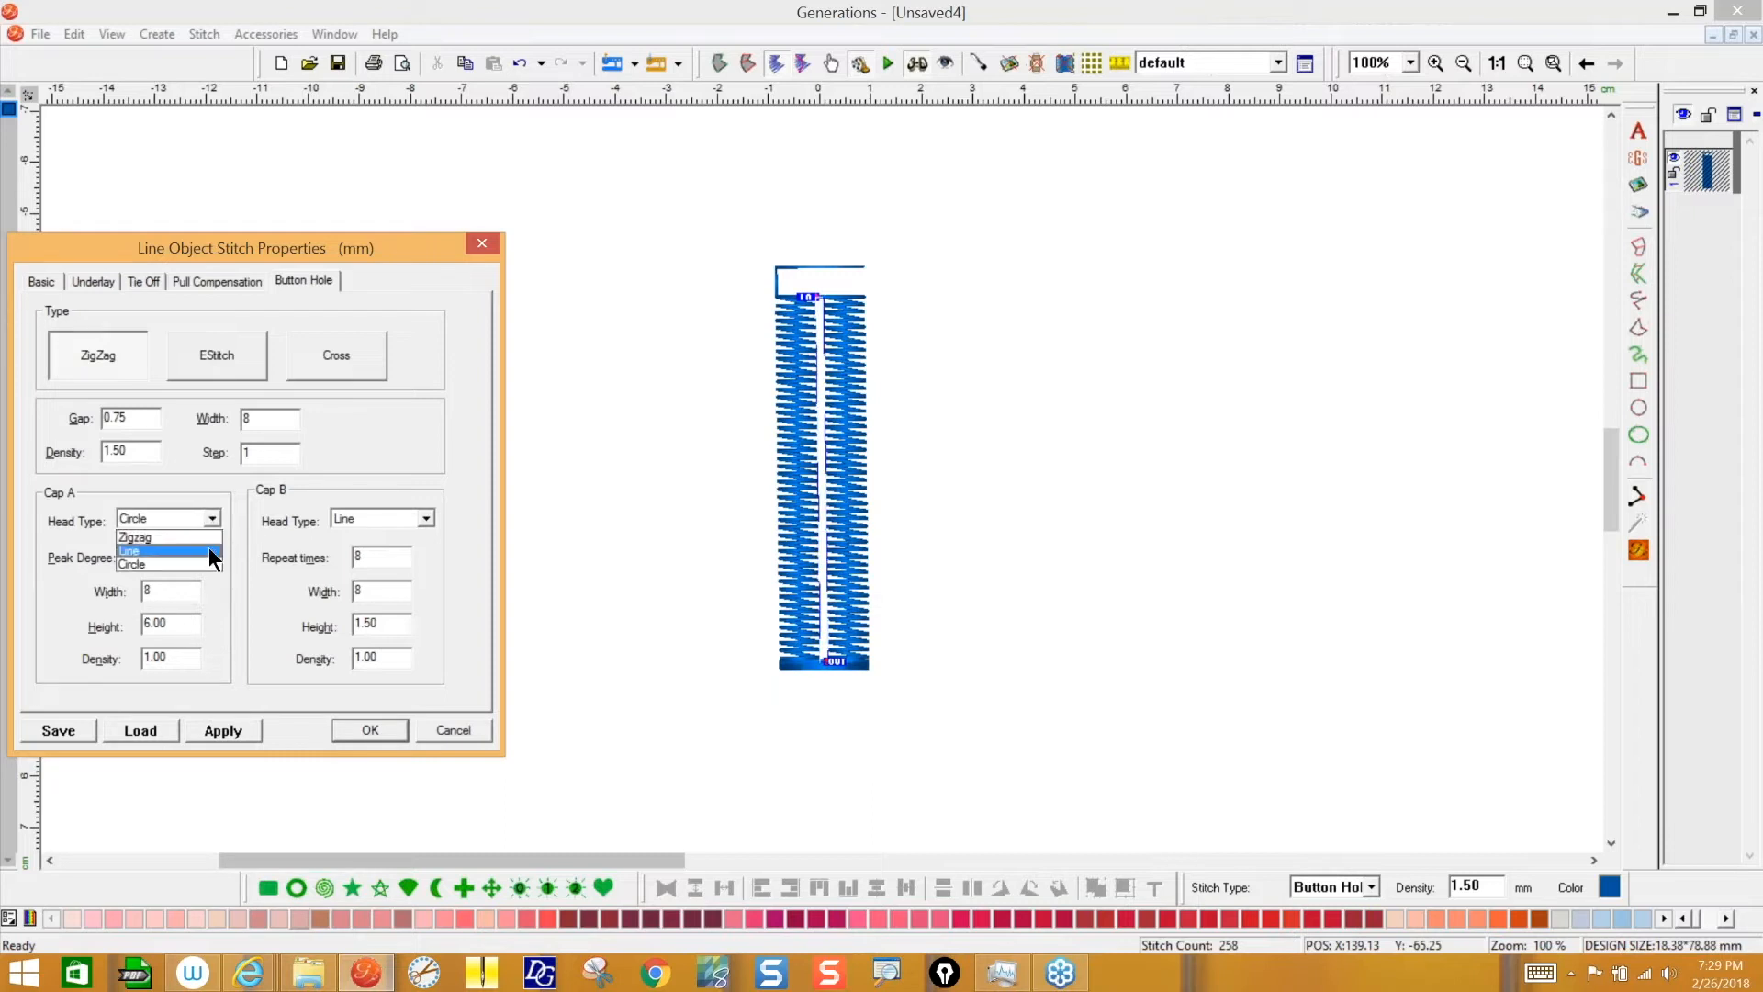
{"action": "left_click", "coordinate": [209, 548]}
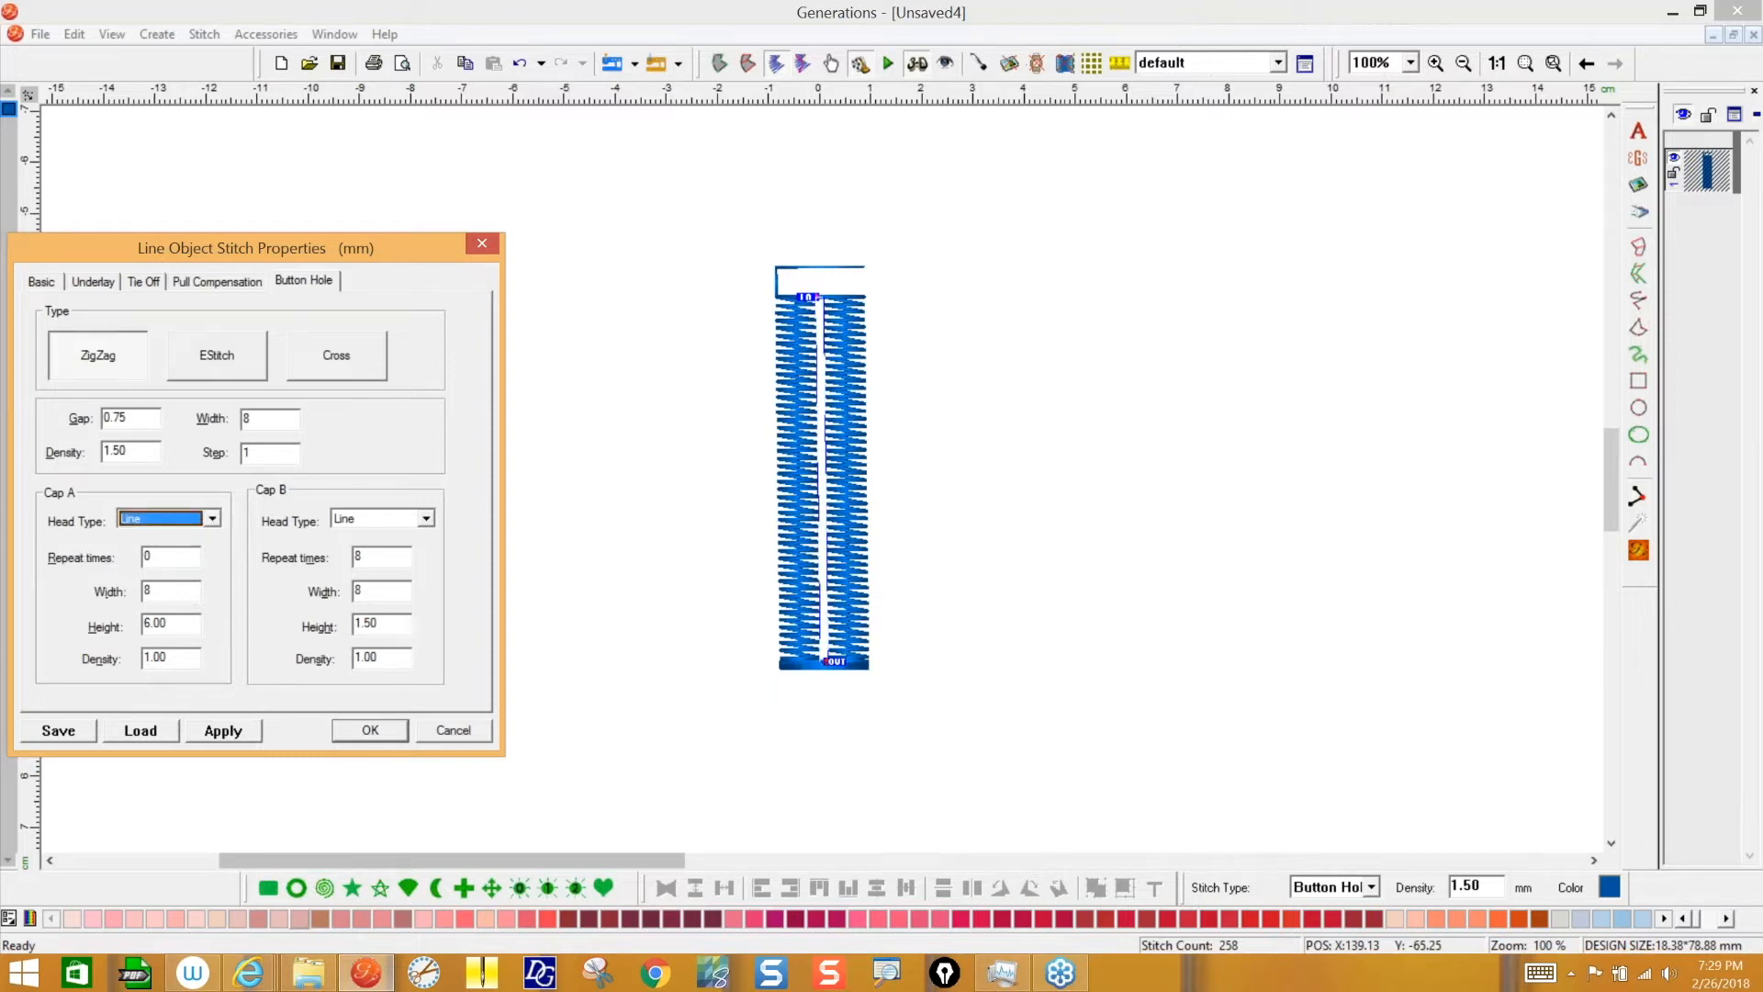
{"action": "left_click", "coordinate": [228, 729]}
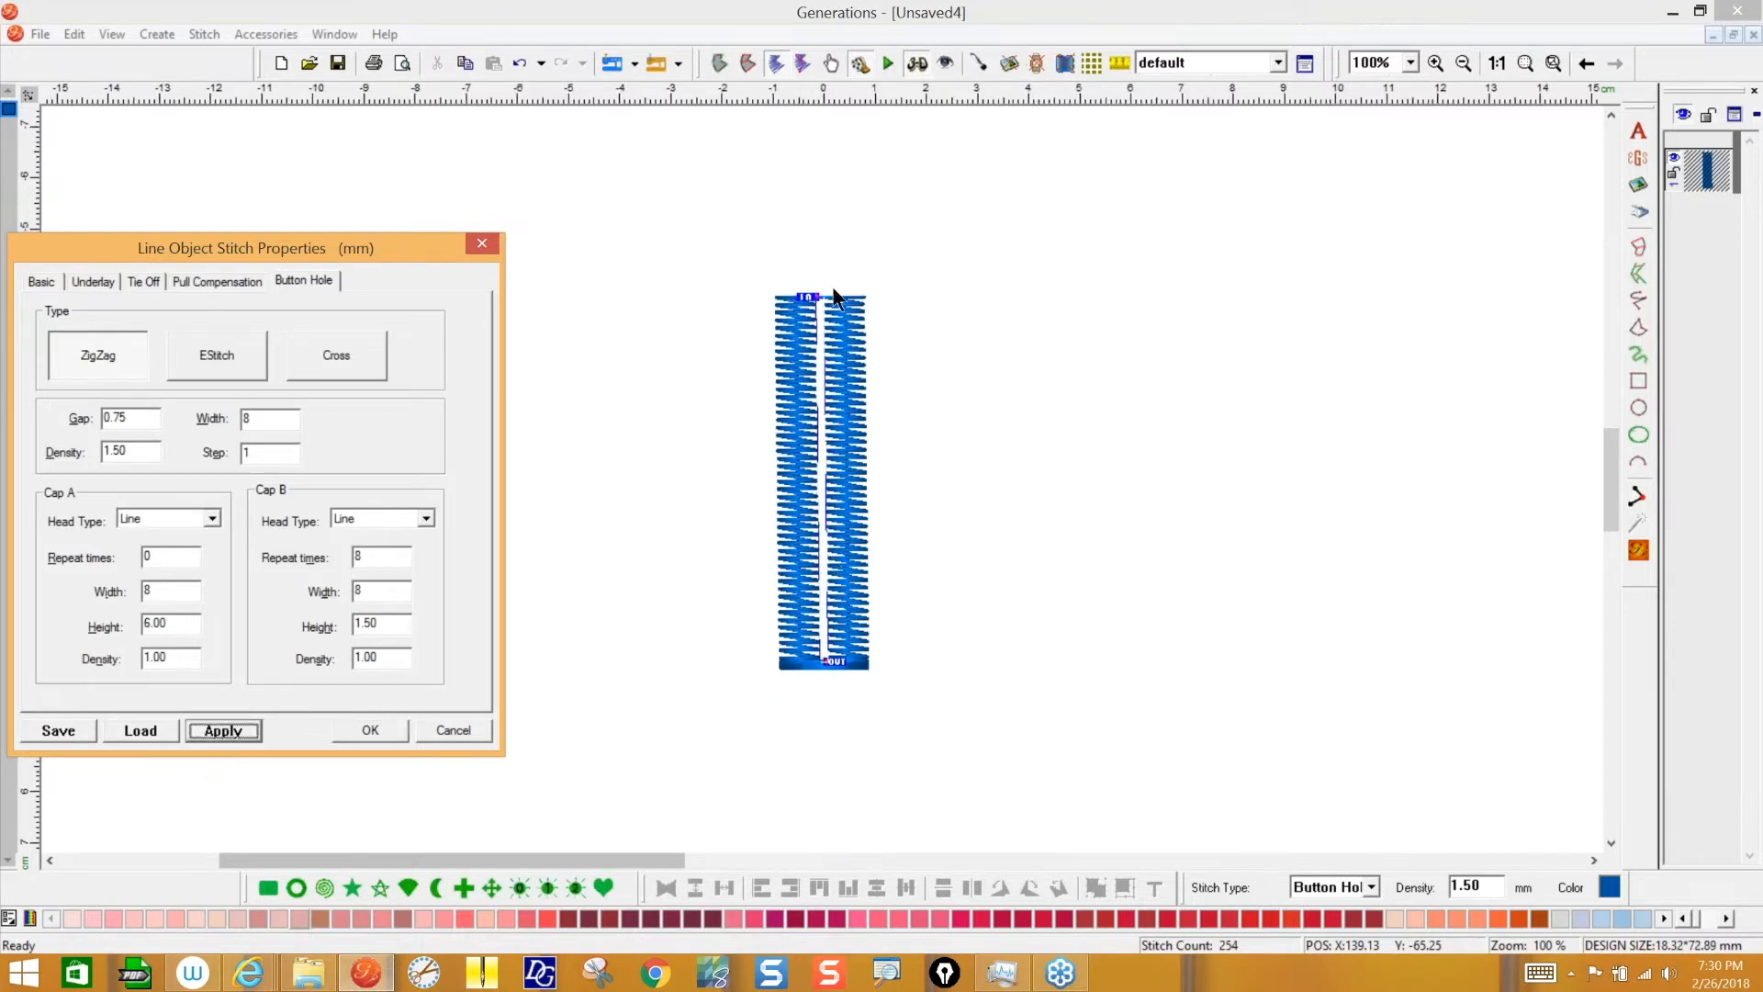
- Set Cap A's repeat times to 2 and apply the change
{"action": "double_click", "coordinate": [174, 559]}
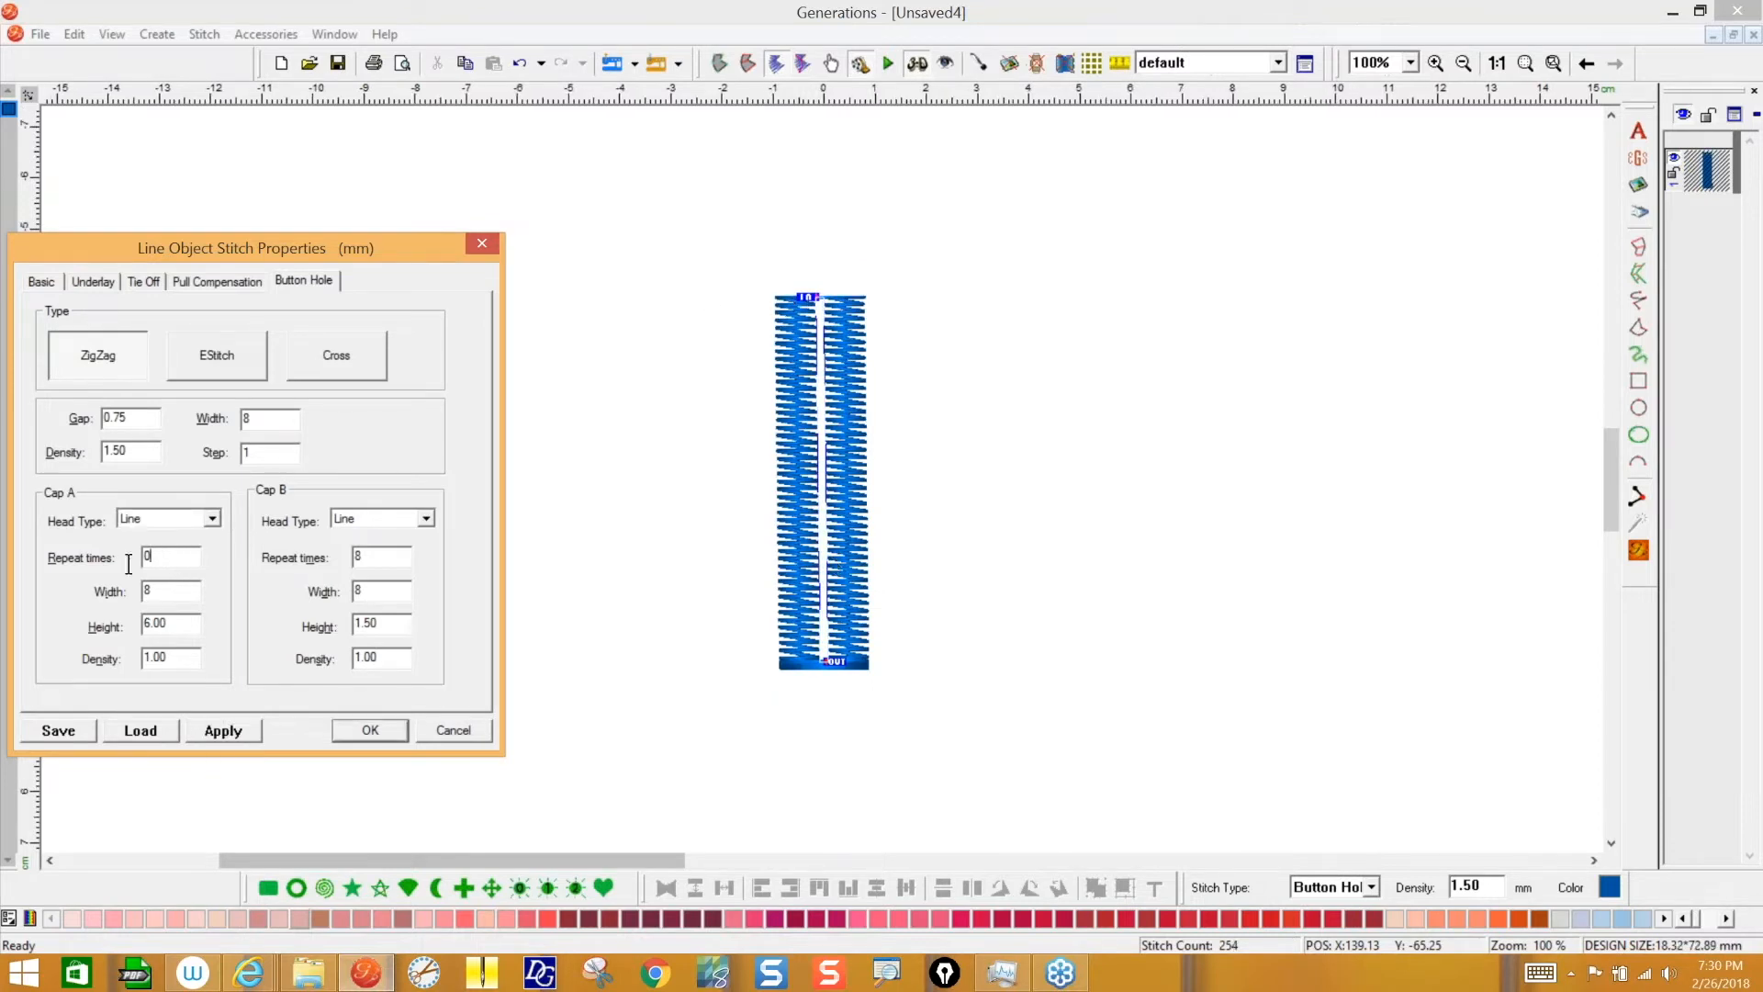
{"action": "type", "text": "2"}
{"action": "left_click", "coordinate": [240, 730]}
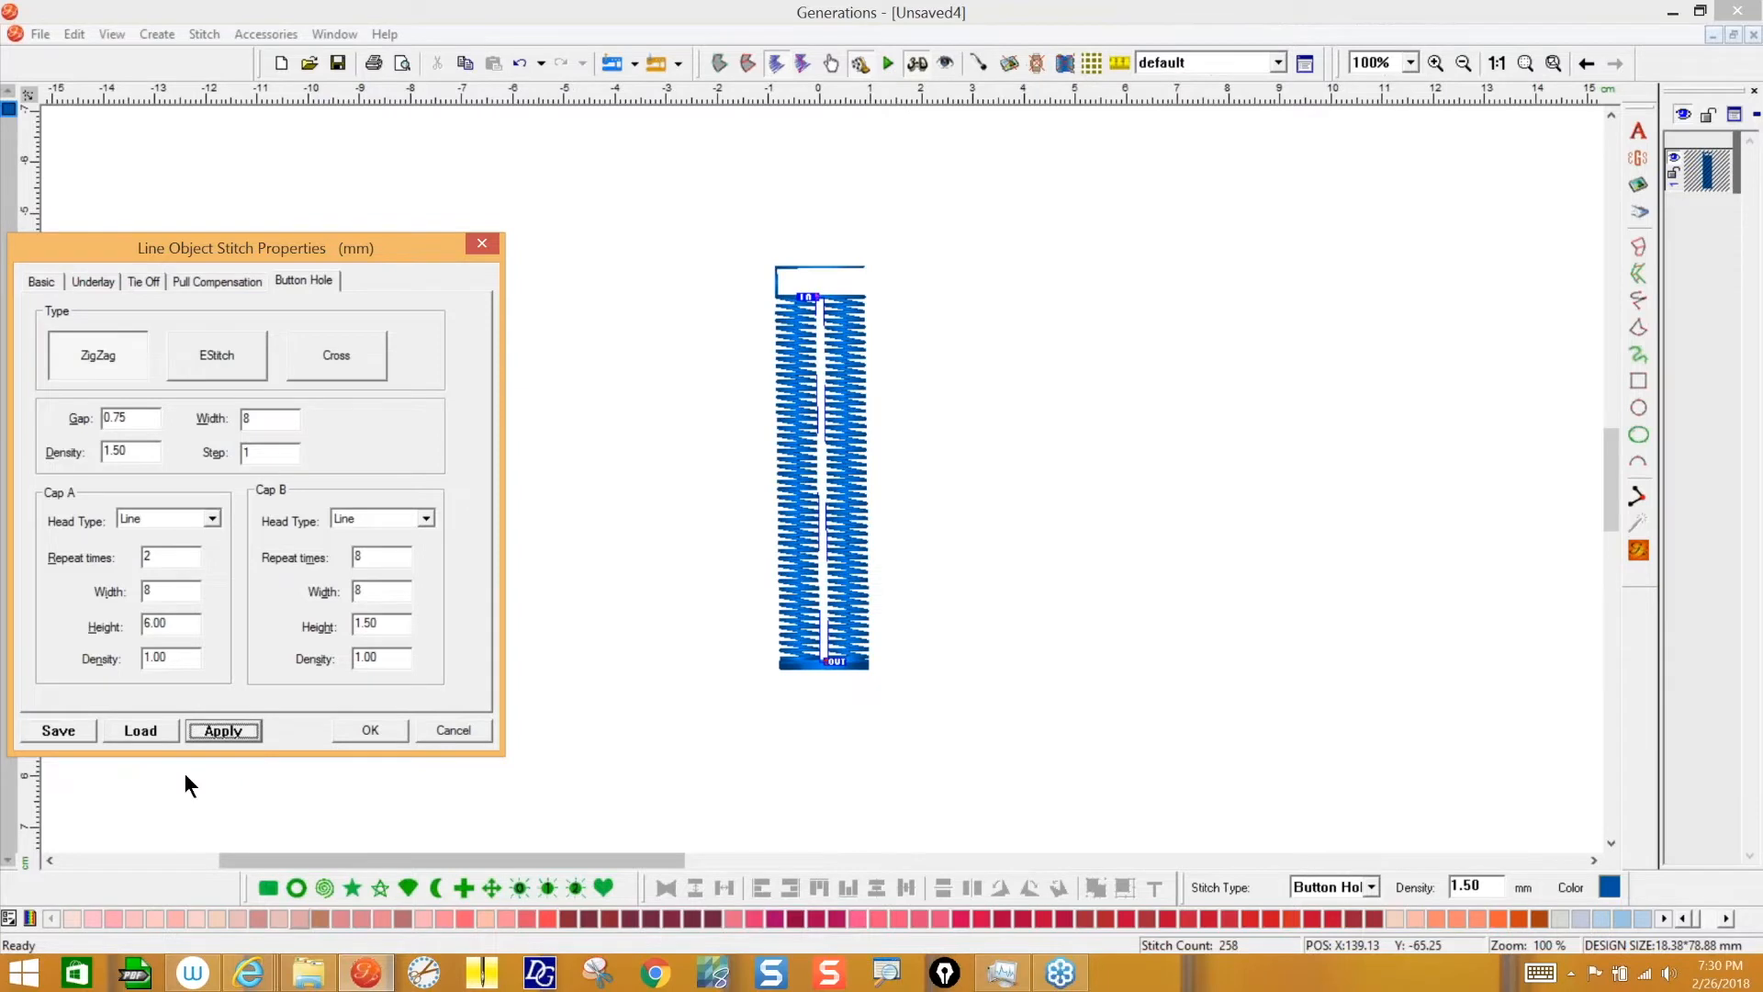
- Set Cap A's repeat times to 8 and apply the change
{"action": "double_click", "coordinate": [151, 556]}
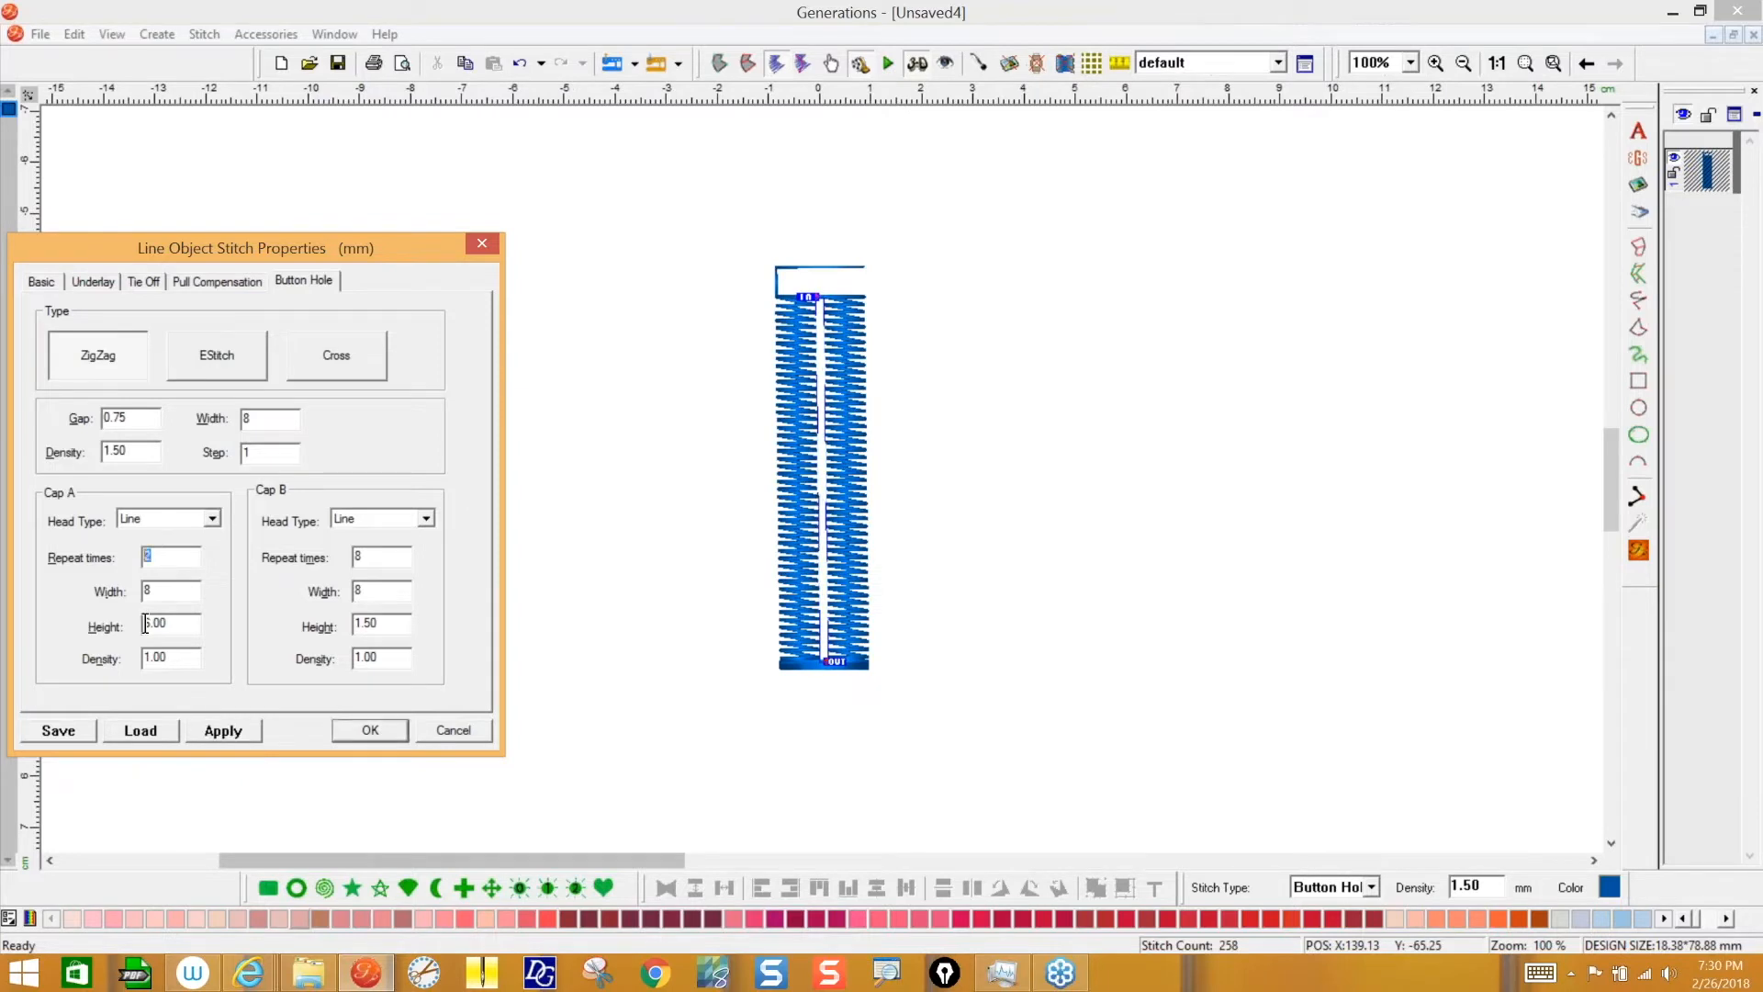
{"action": "type", "text": "8"}
{"action": "left_click", "coordinate": [235, 729]}
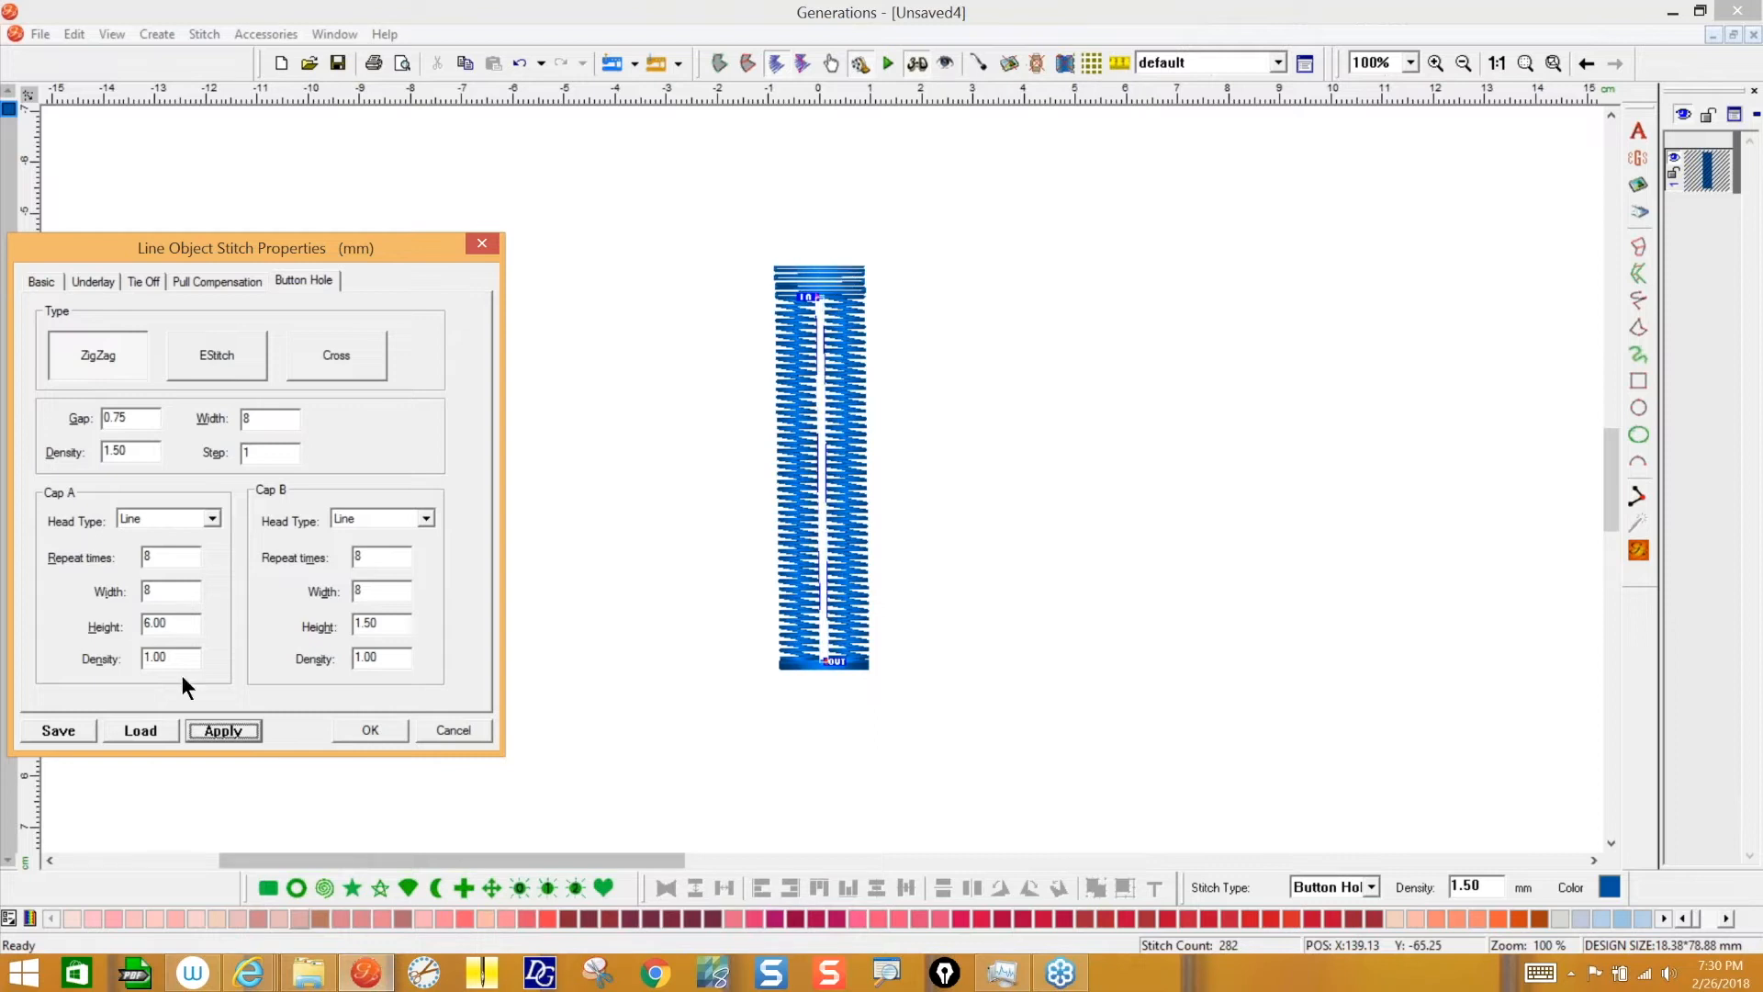
- Set Cap A's height to 1.5 mm and accept the button hole properties
{"action": "double_click", "coordinate": [157, 623]}
{"action": "left_click", "coordinate": [824, 431]}
{"action": "left_click", "coordinate": [811, 660]}
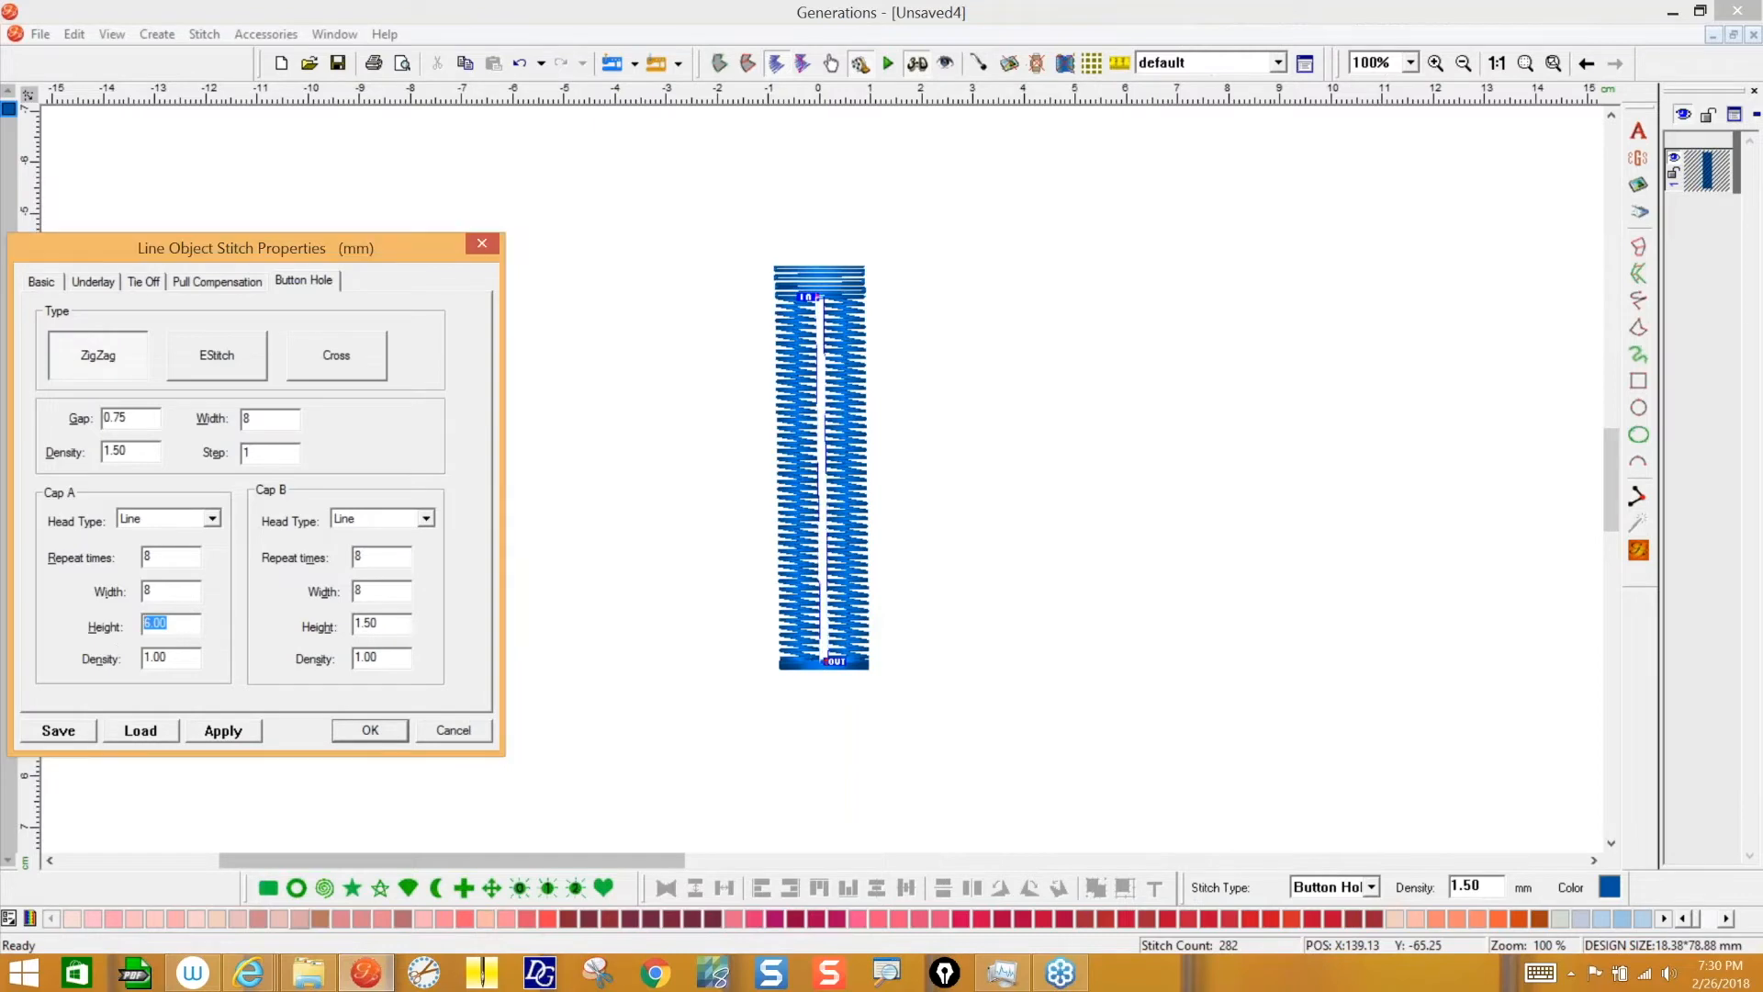
{"action": "type", "text": "1.5"}
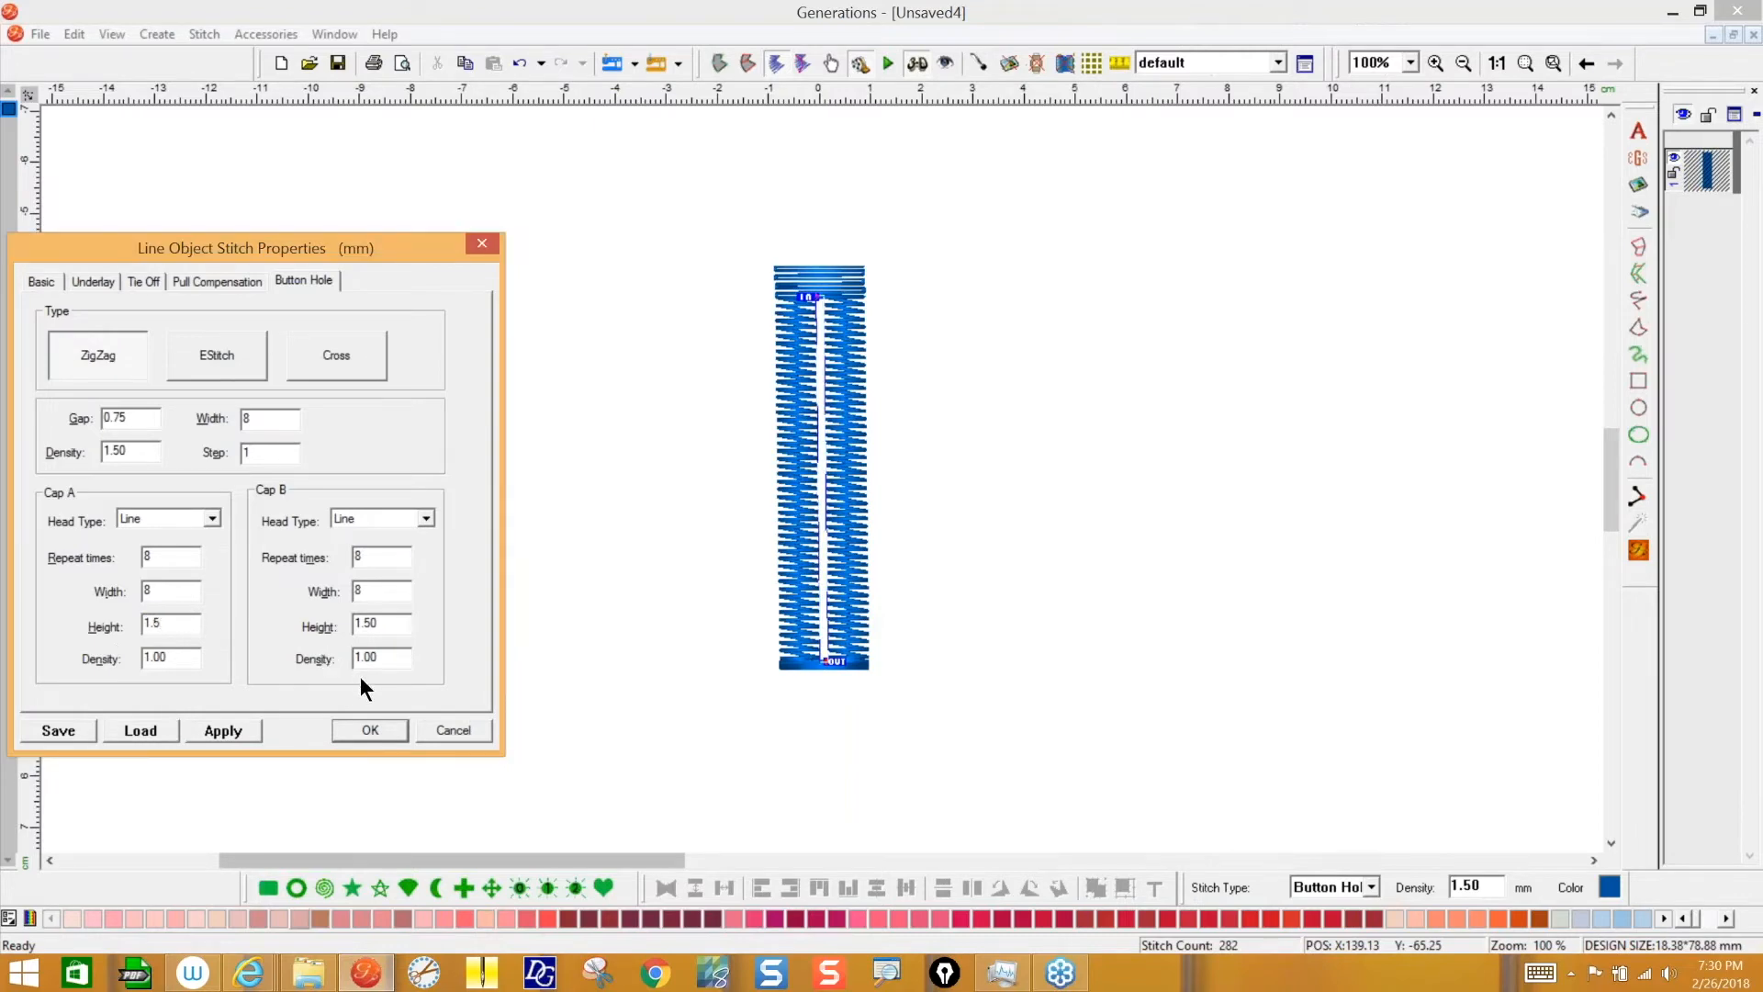
{"action": "key", "text": "Return"}
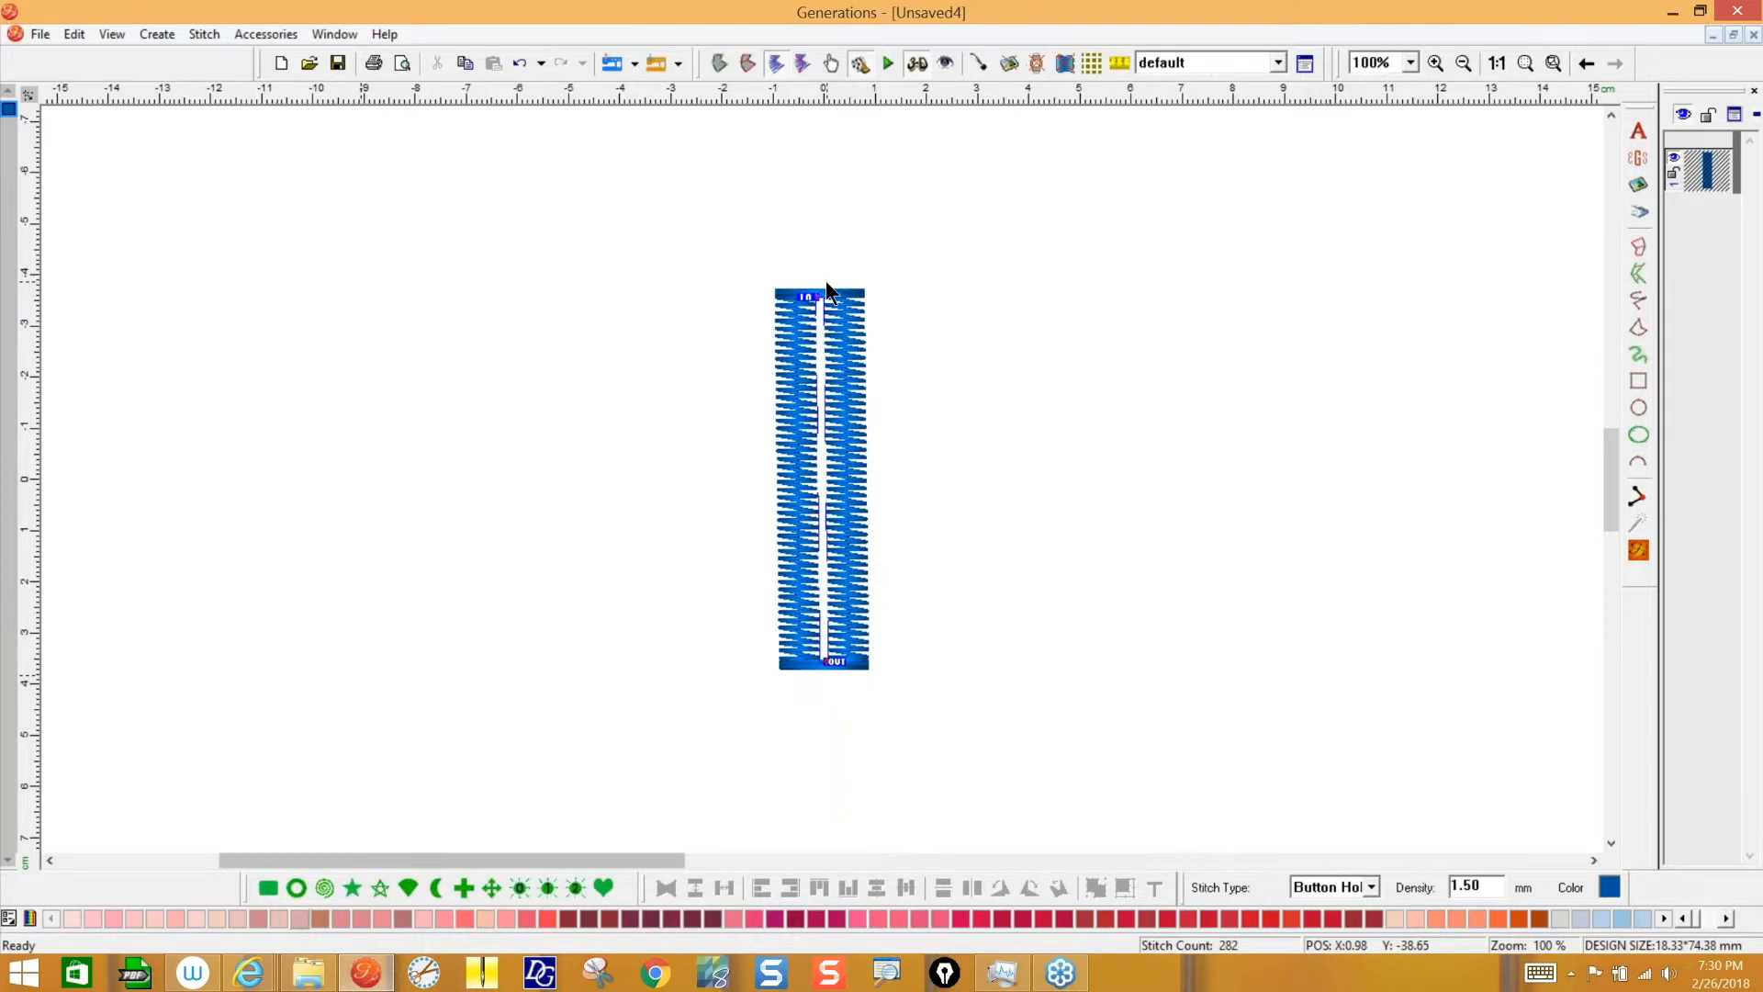
- Review the button hole line's underlay modes beside the design and close the properties without making changes
{"action": "left_click", "coordinate": [1746, 405]}
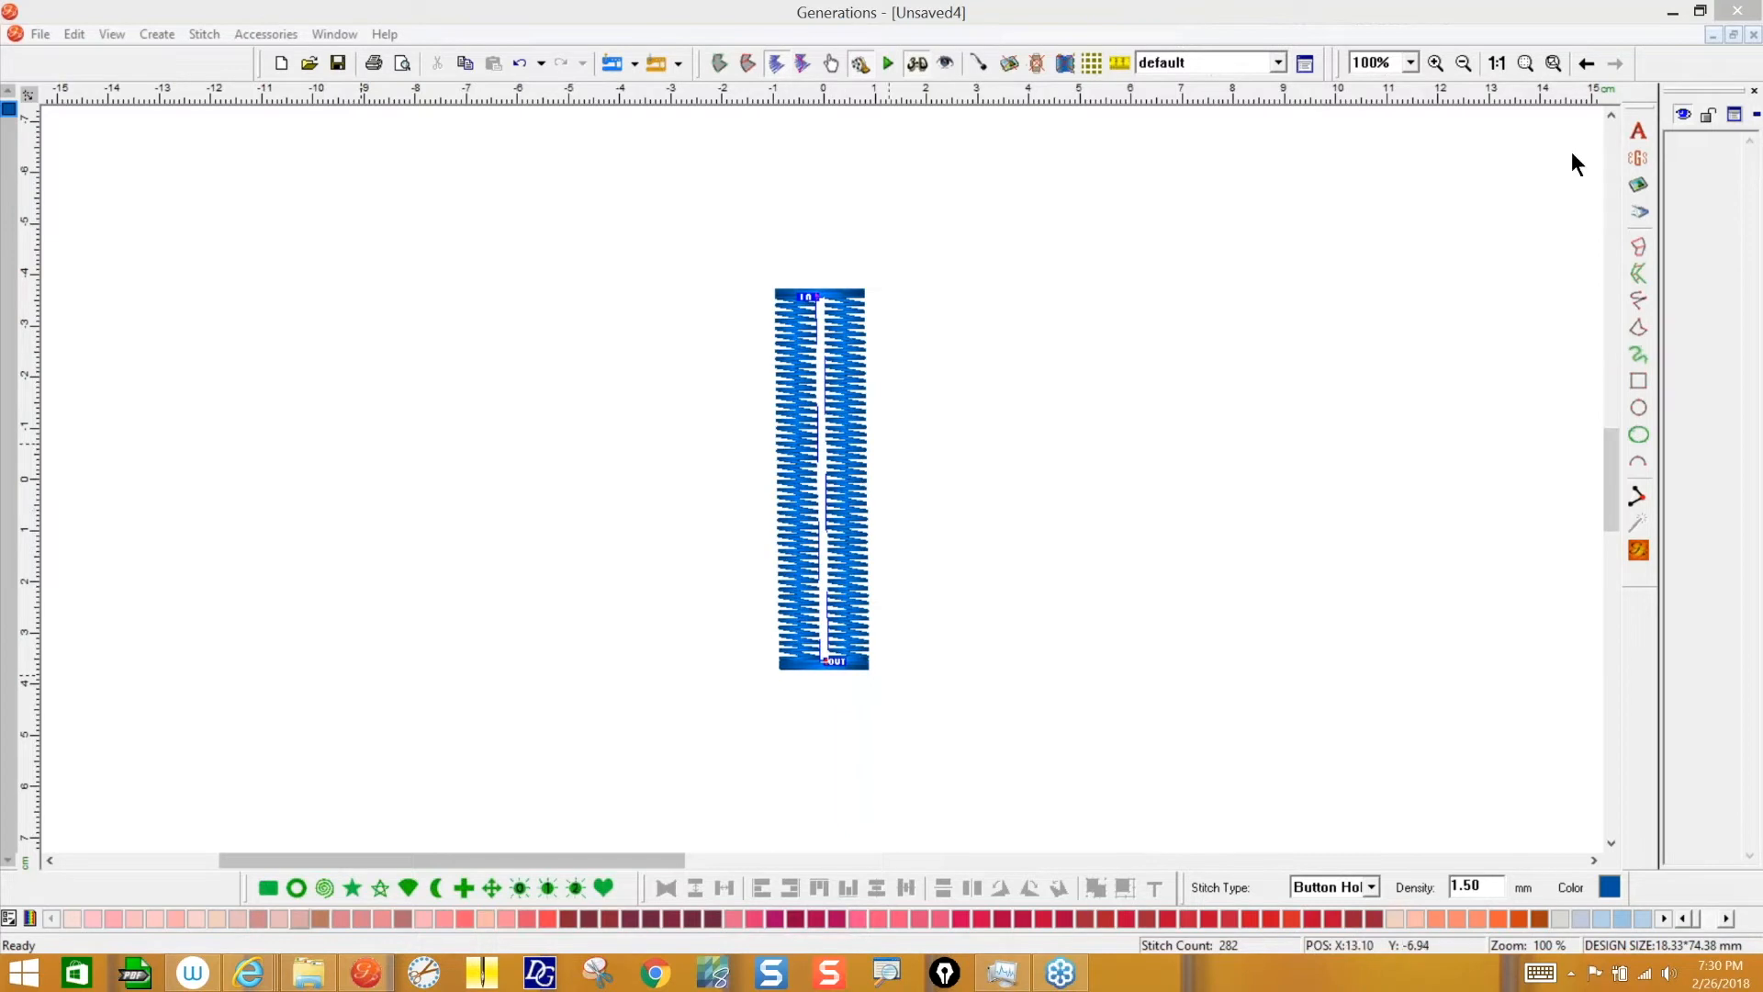
{"action": "left_click", "coordinate": [1637, 553]}
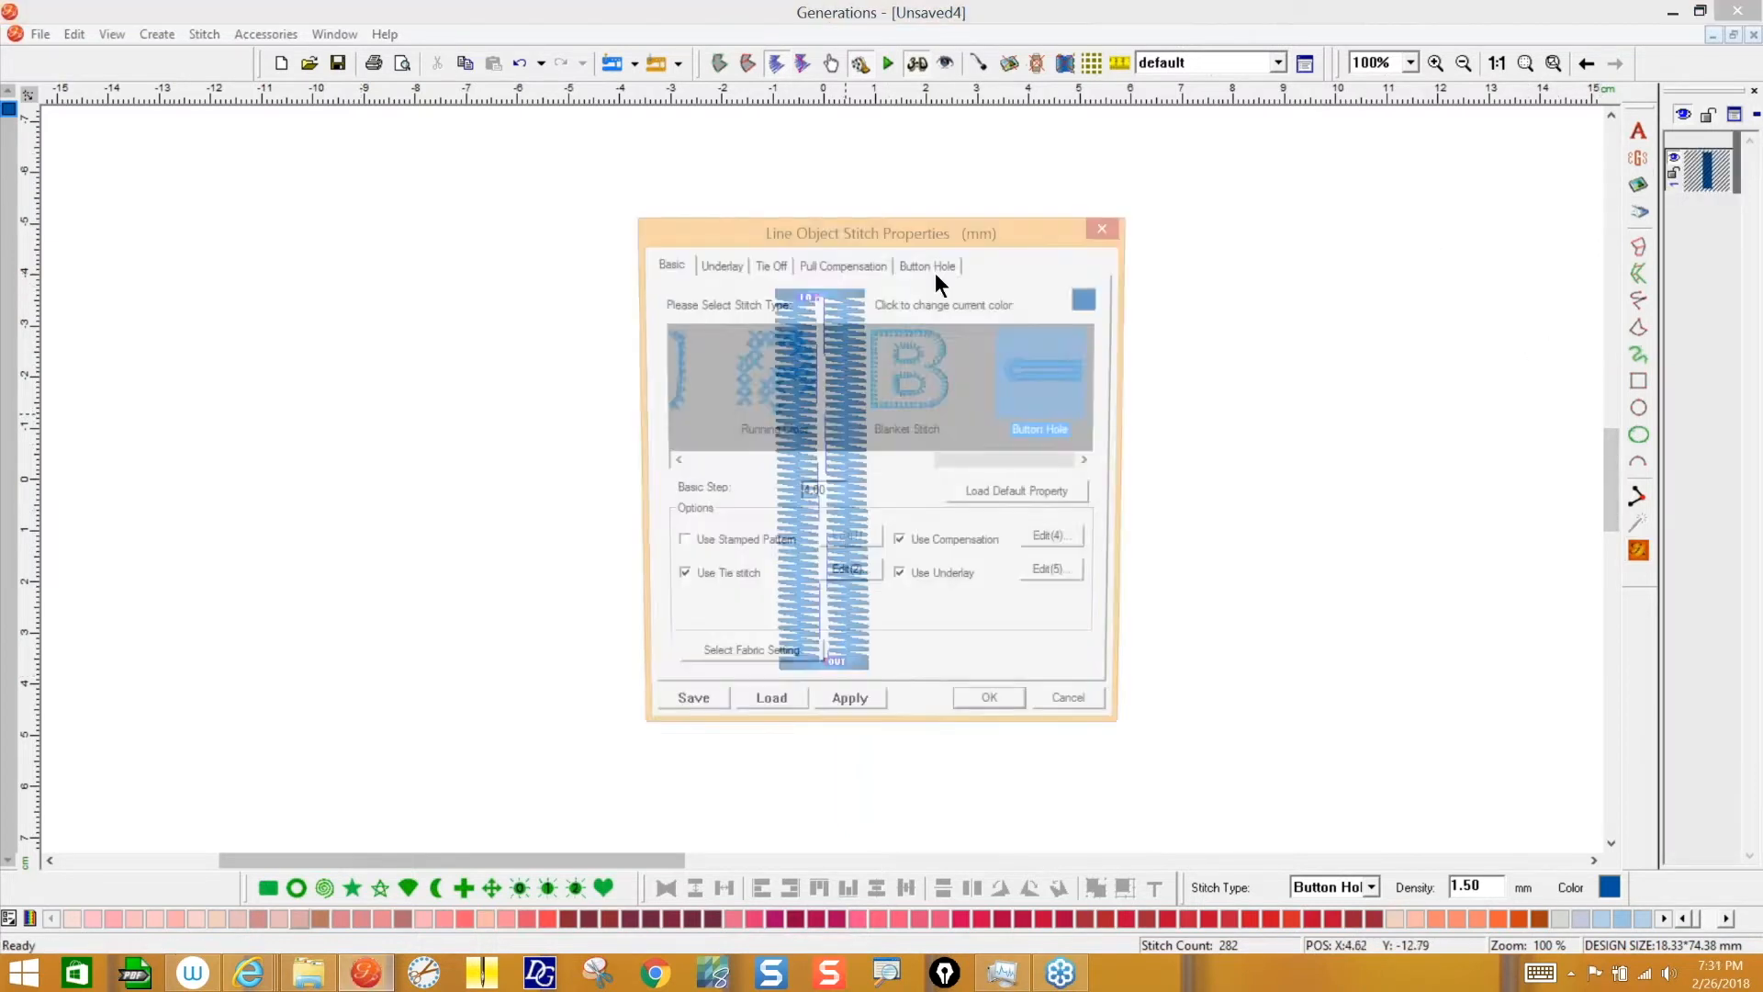
{"action": "left_click_drag", "start_coordinate": [894, 228], "coordinate": [373, 186]}
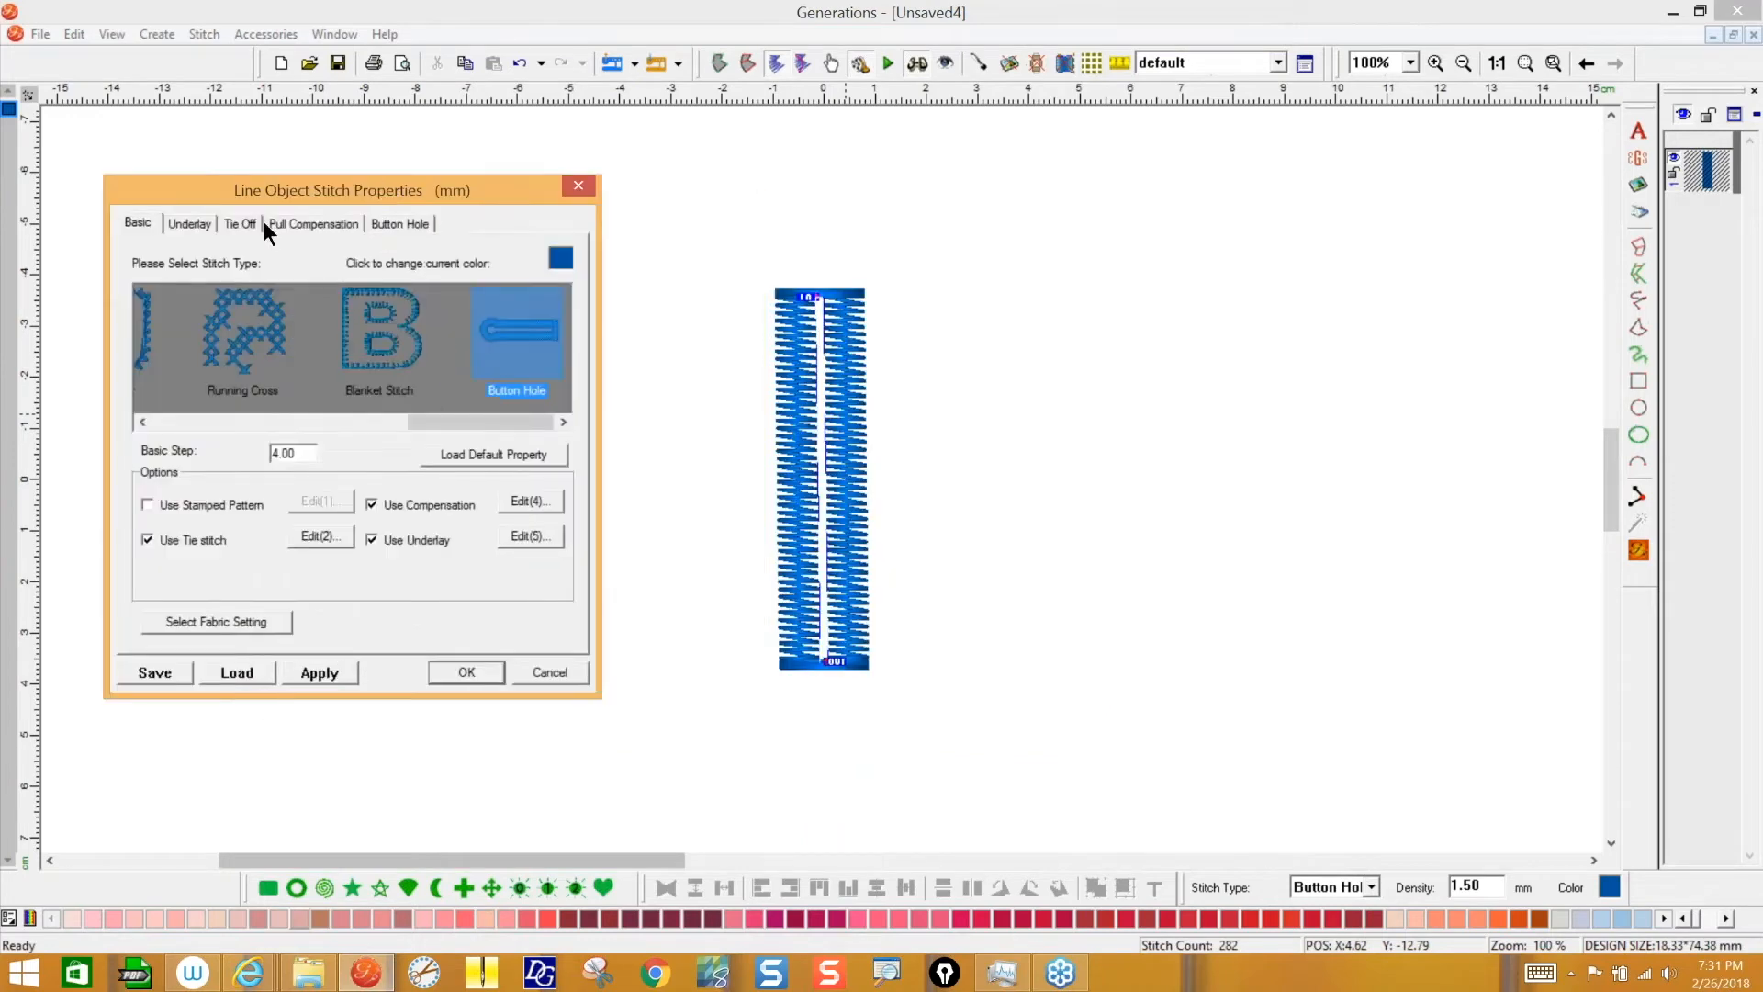
{"action": "left_click", "coordinate": [192, 224]}
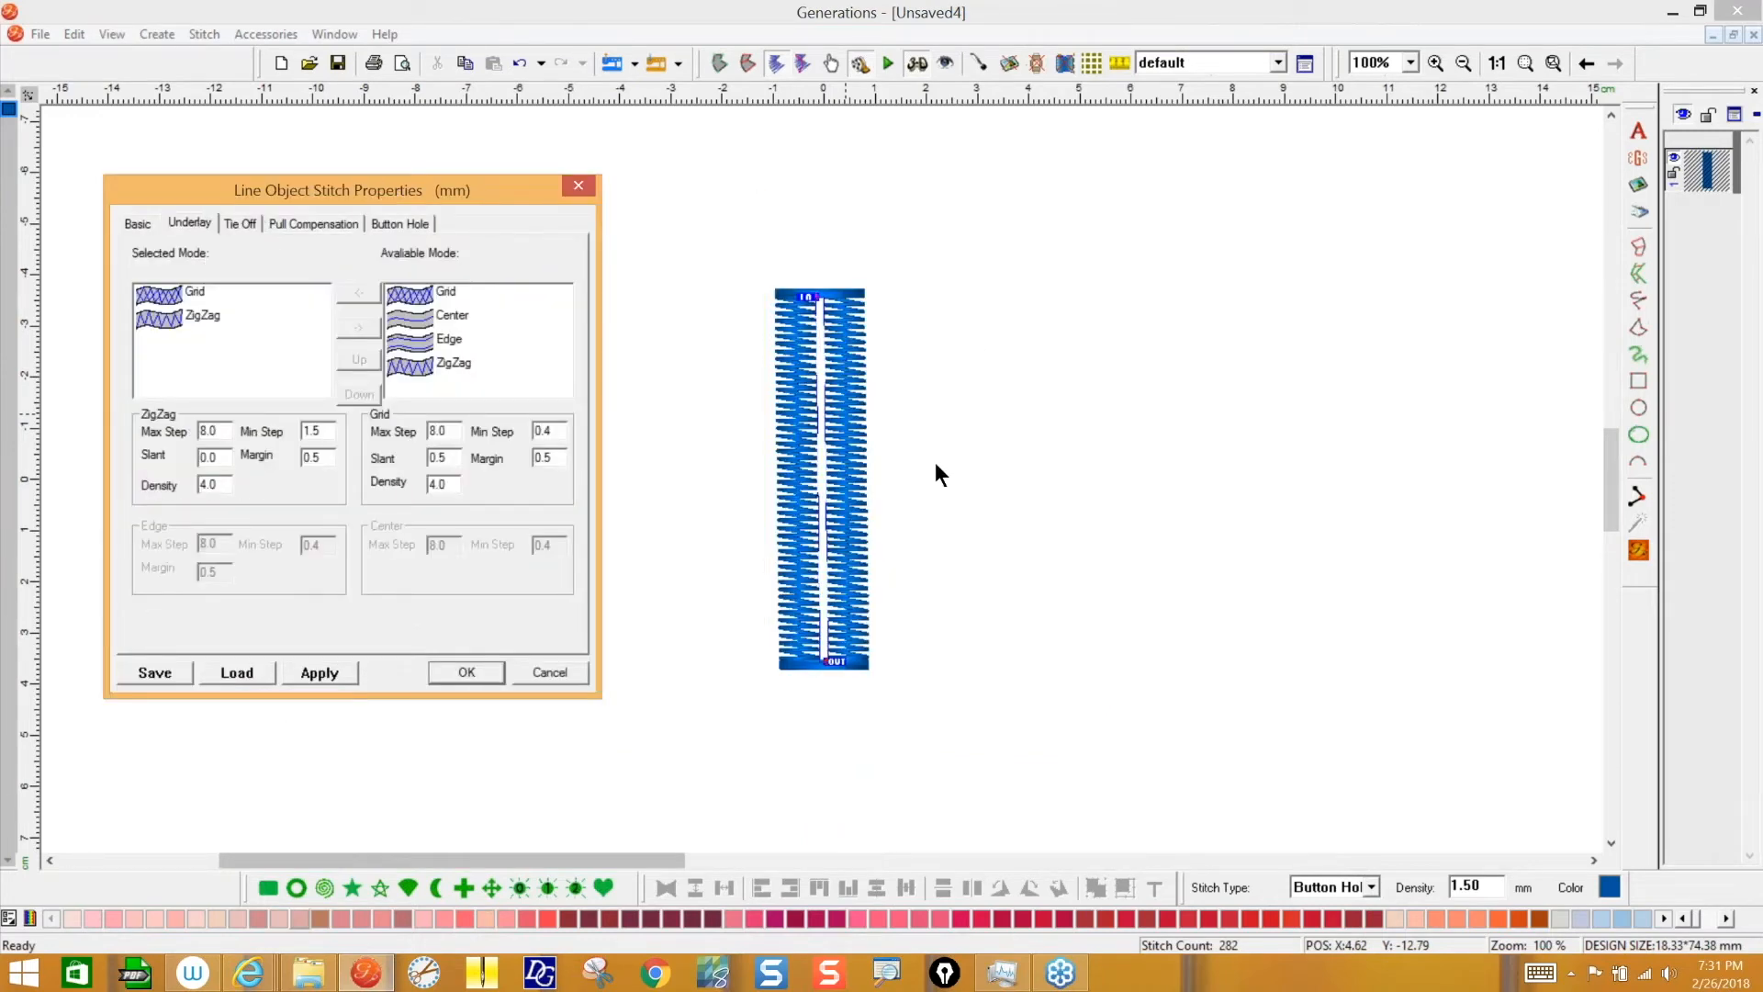
{"action": "left_click", "coordinate": [467, 671]}
- Play the stitch-out of the button hole with Line caps in slow redraw, and return to the normal view
{"action": "left_click", "coordinate": [887, 61]}
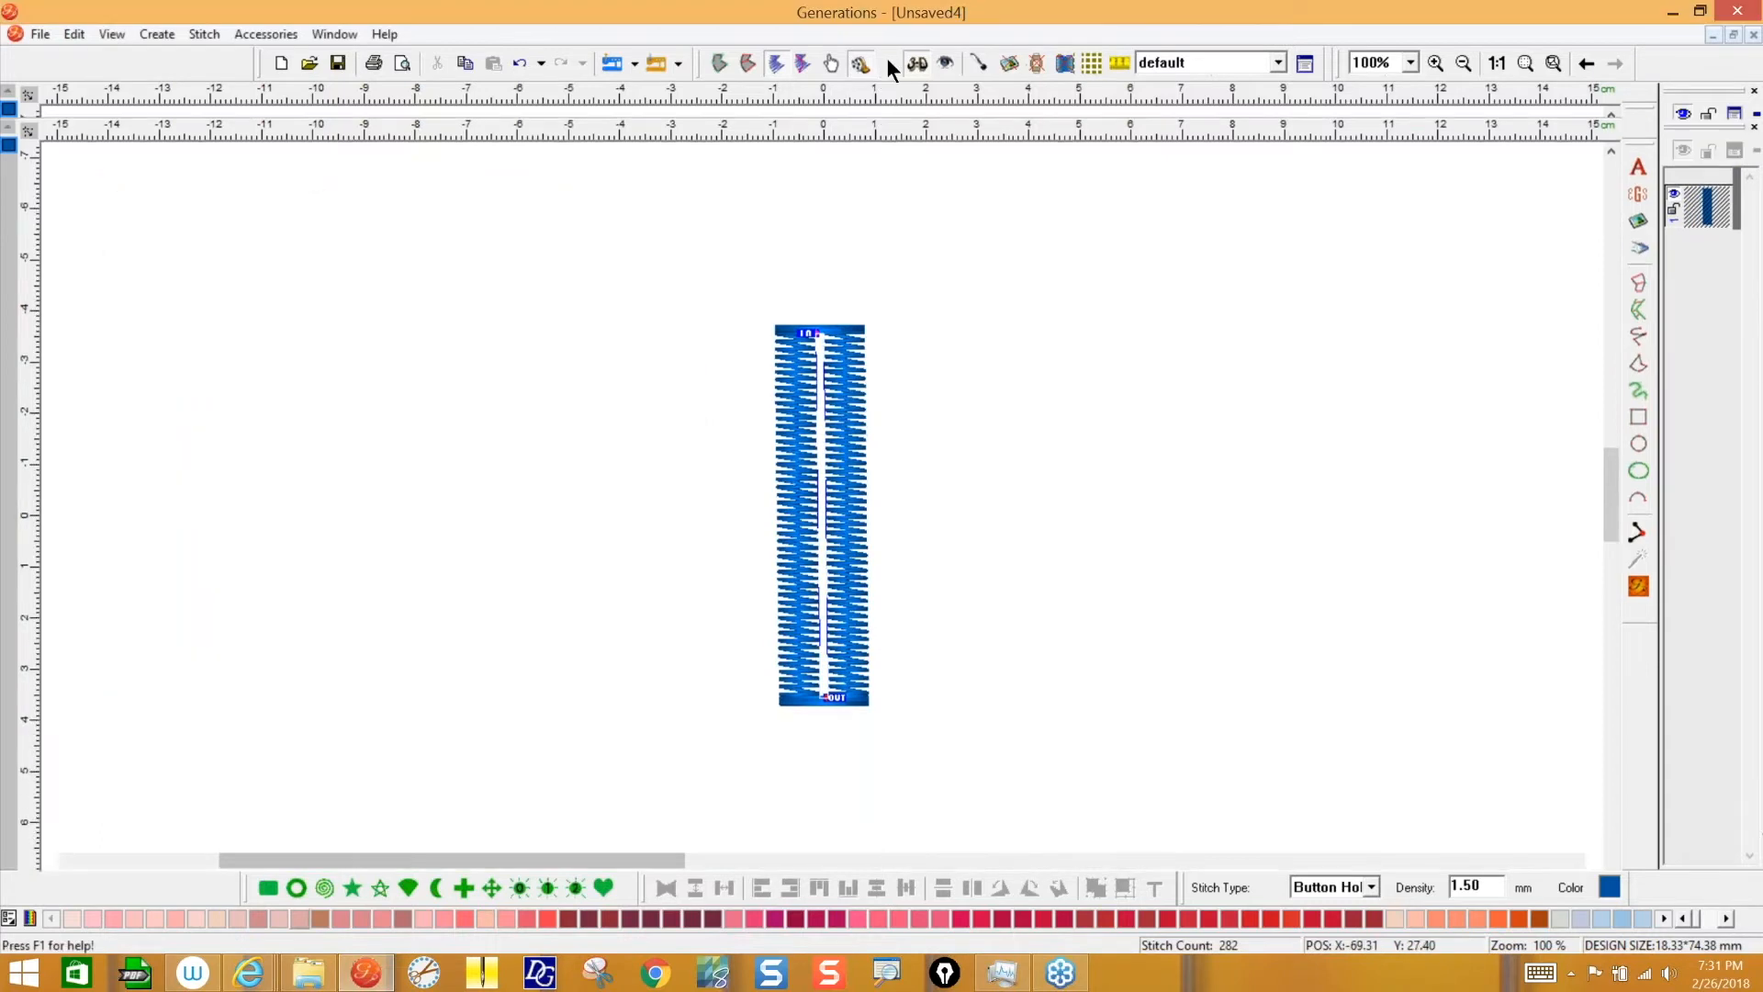
{"action": "left_click", "coordinate": [1557, 108]}
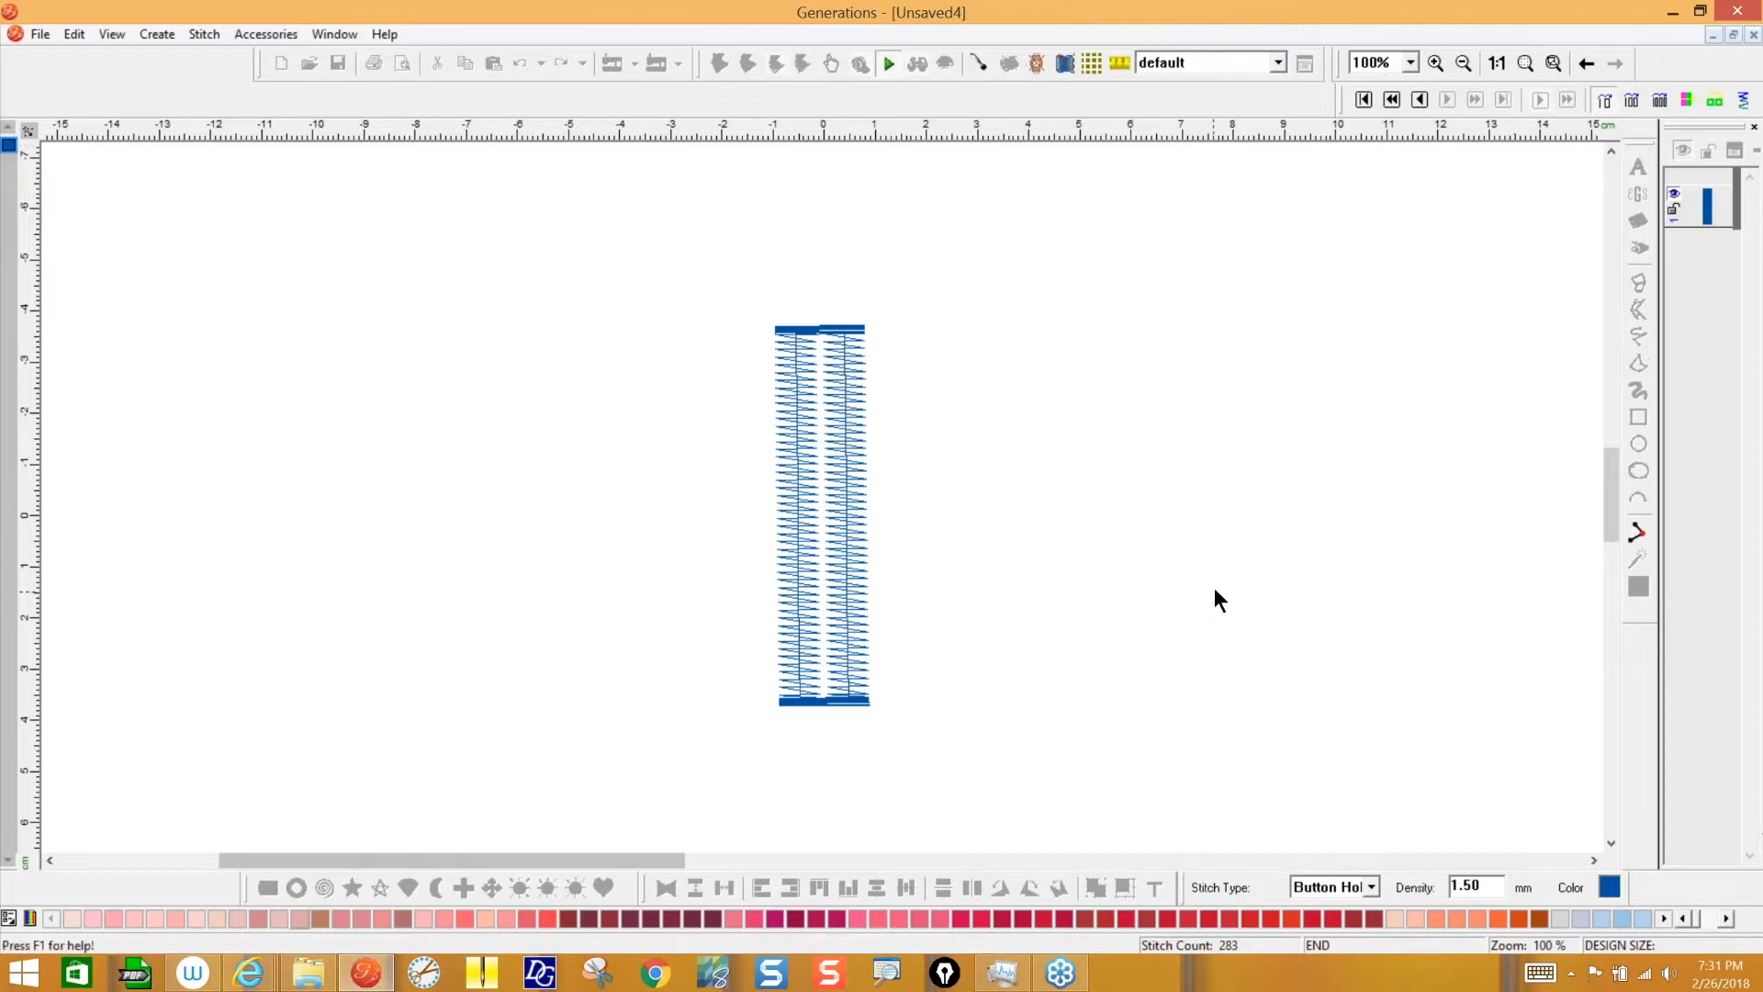
{"action": "left_click", "coordinate": [1726, 397]}
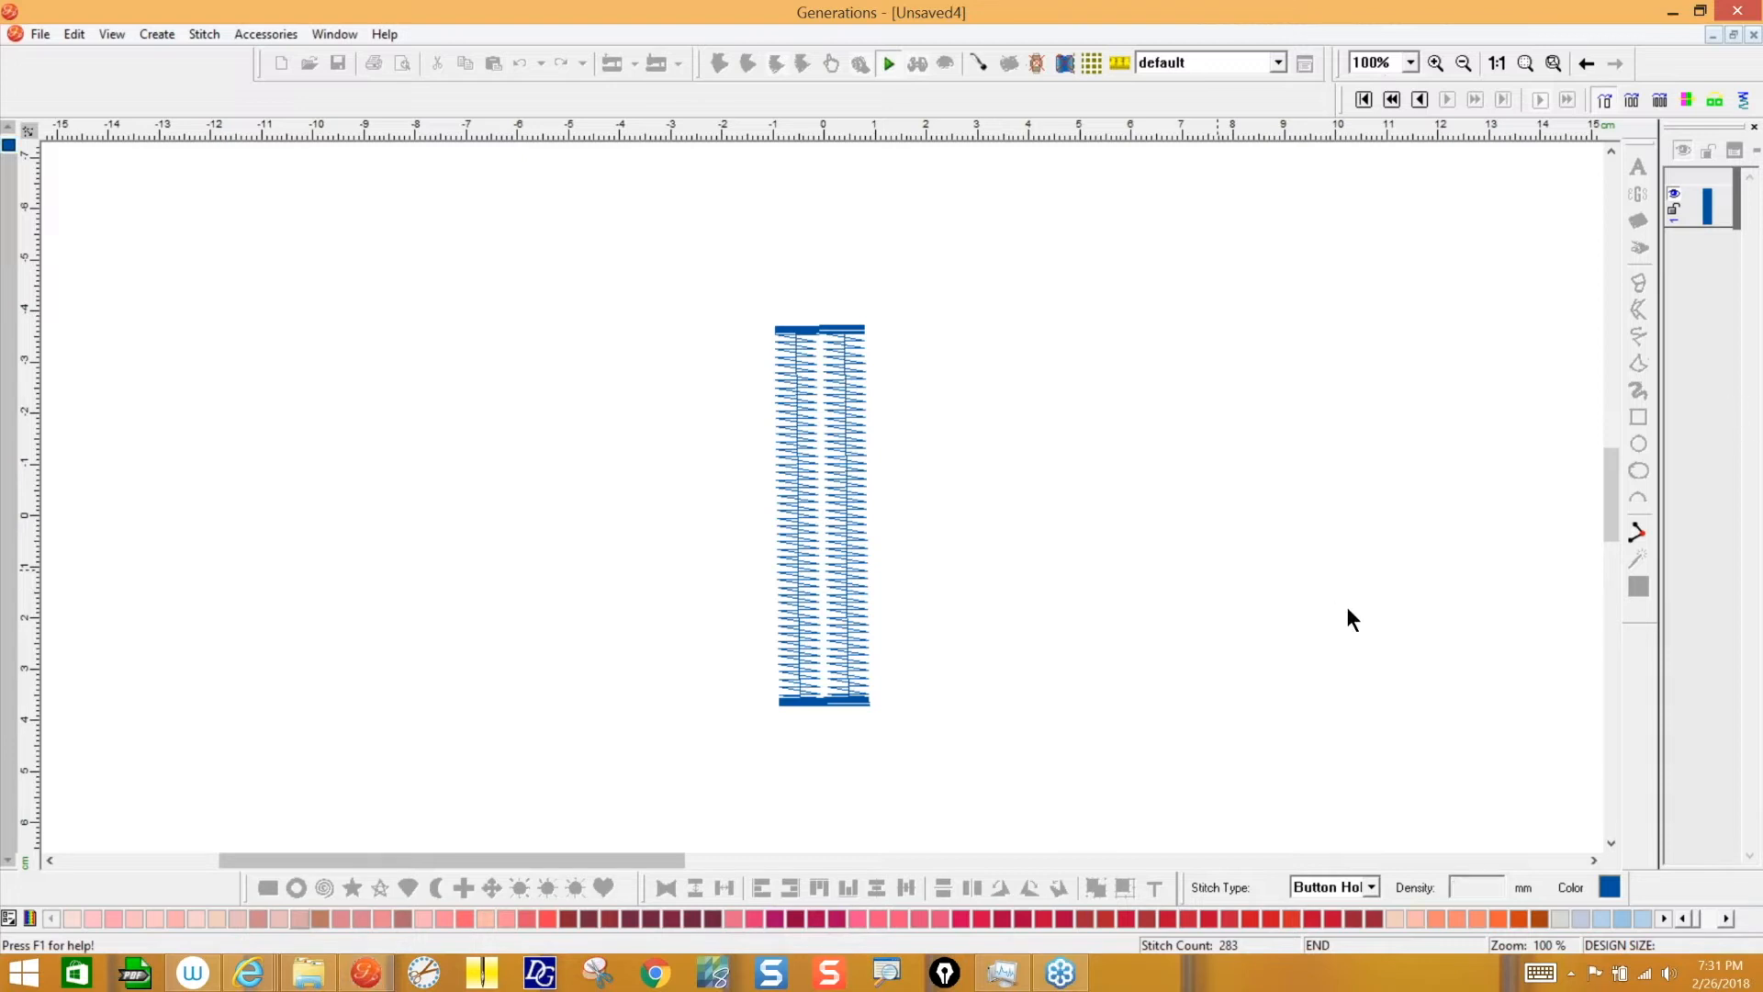
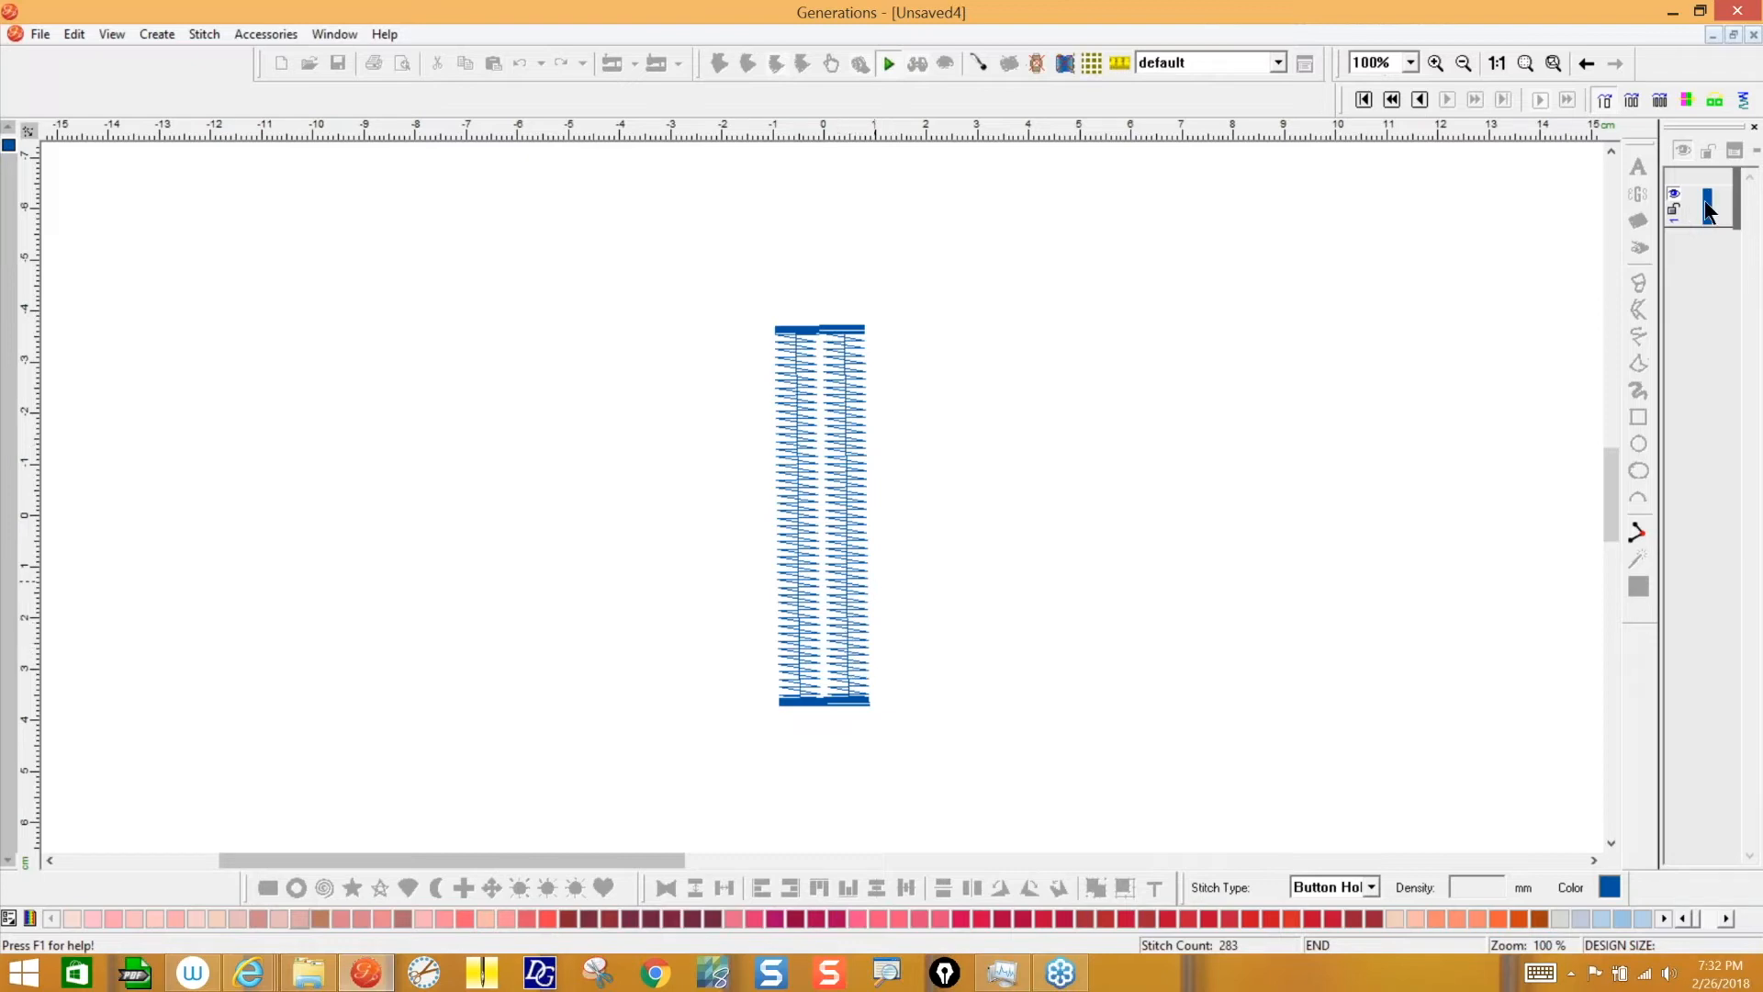
{"action": "left_click", "coordinate": [887, 64]}
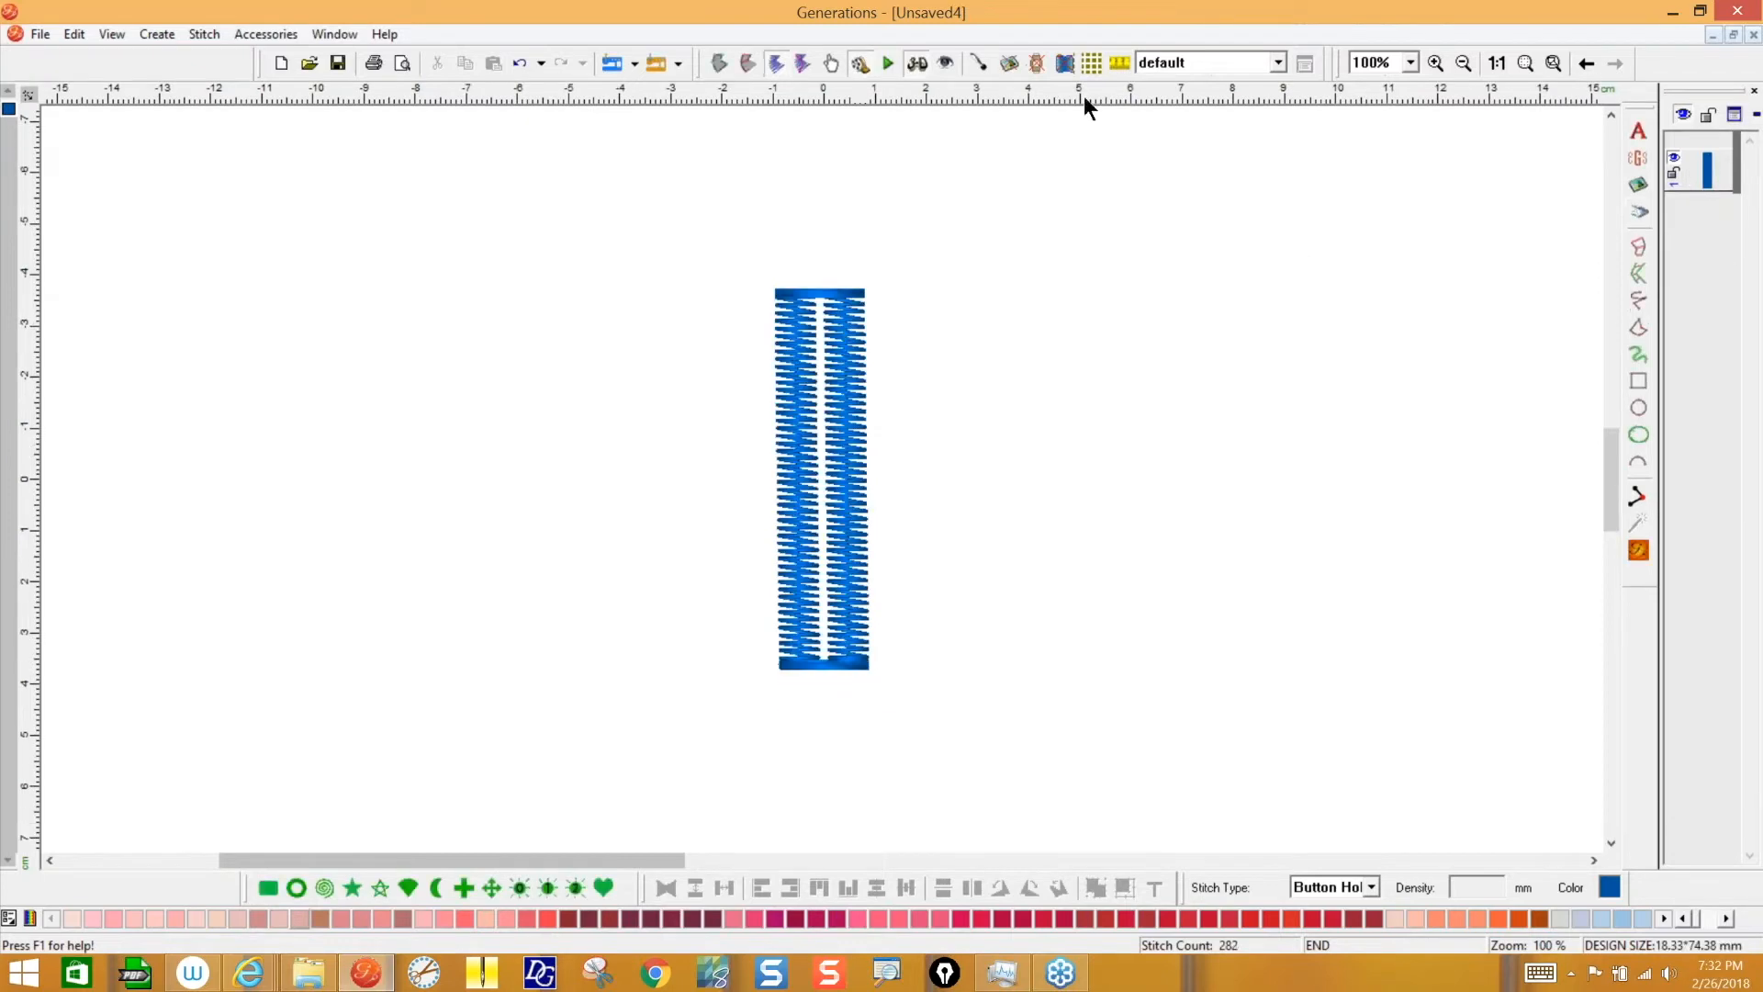
- Close the button hole design without saving it and create a new blank design
{"action": "left_click", "coordinate": [1708, 169]}
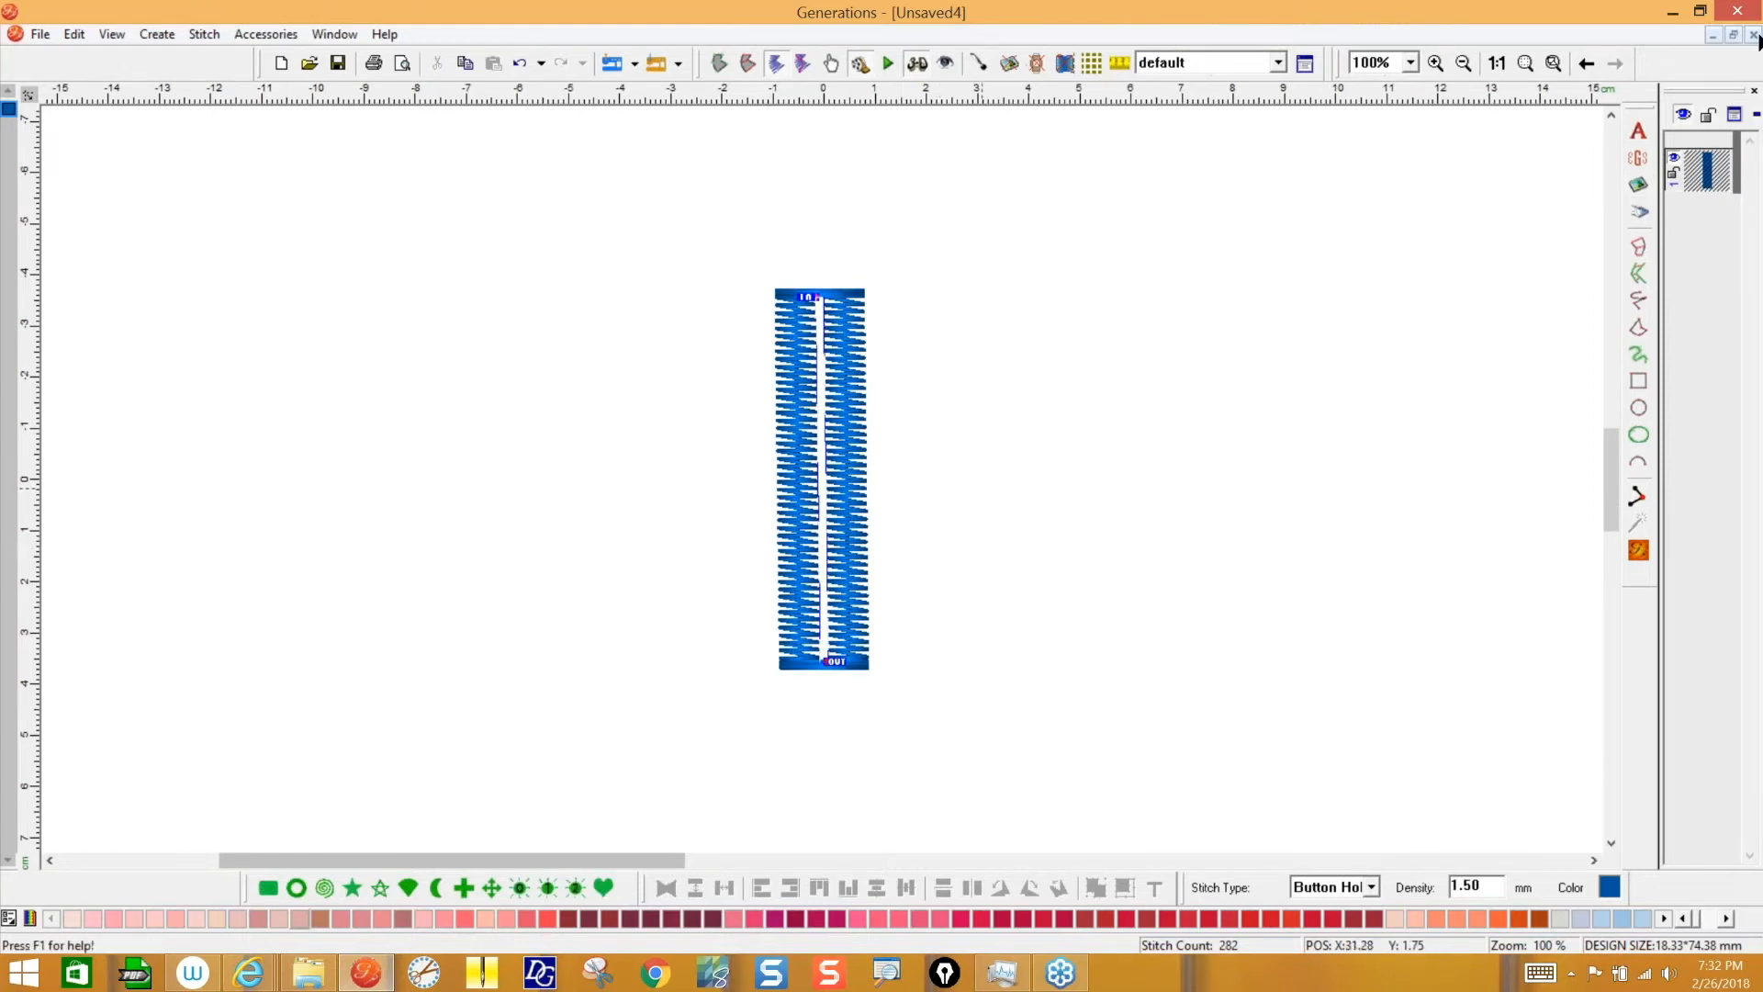
{"action": "left_click", "coordinate": [1754, 34]}
{"action": "left_click", "coordinate": [898, 532]}
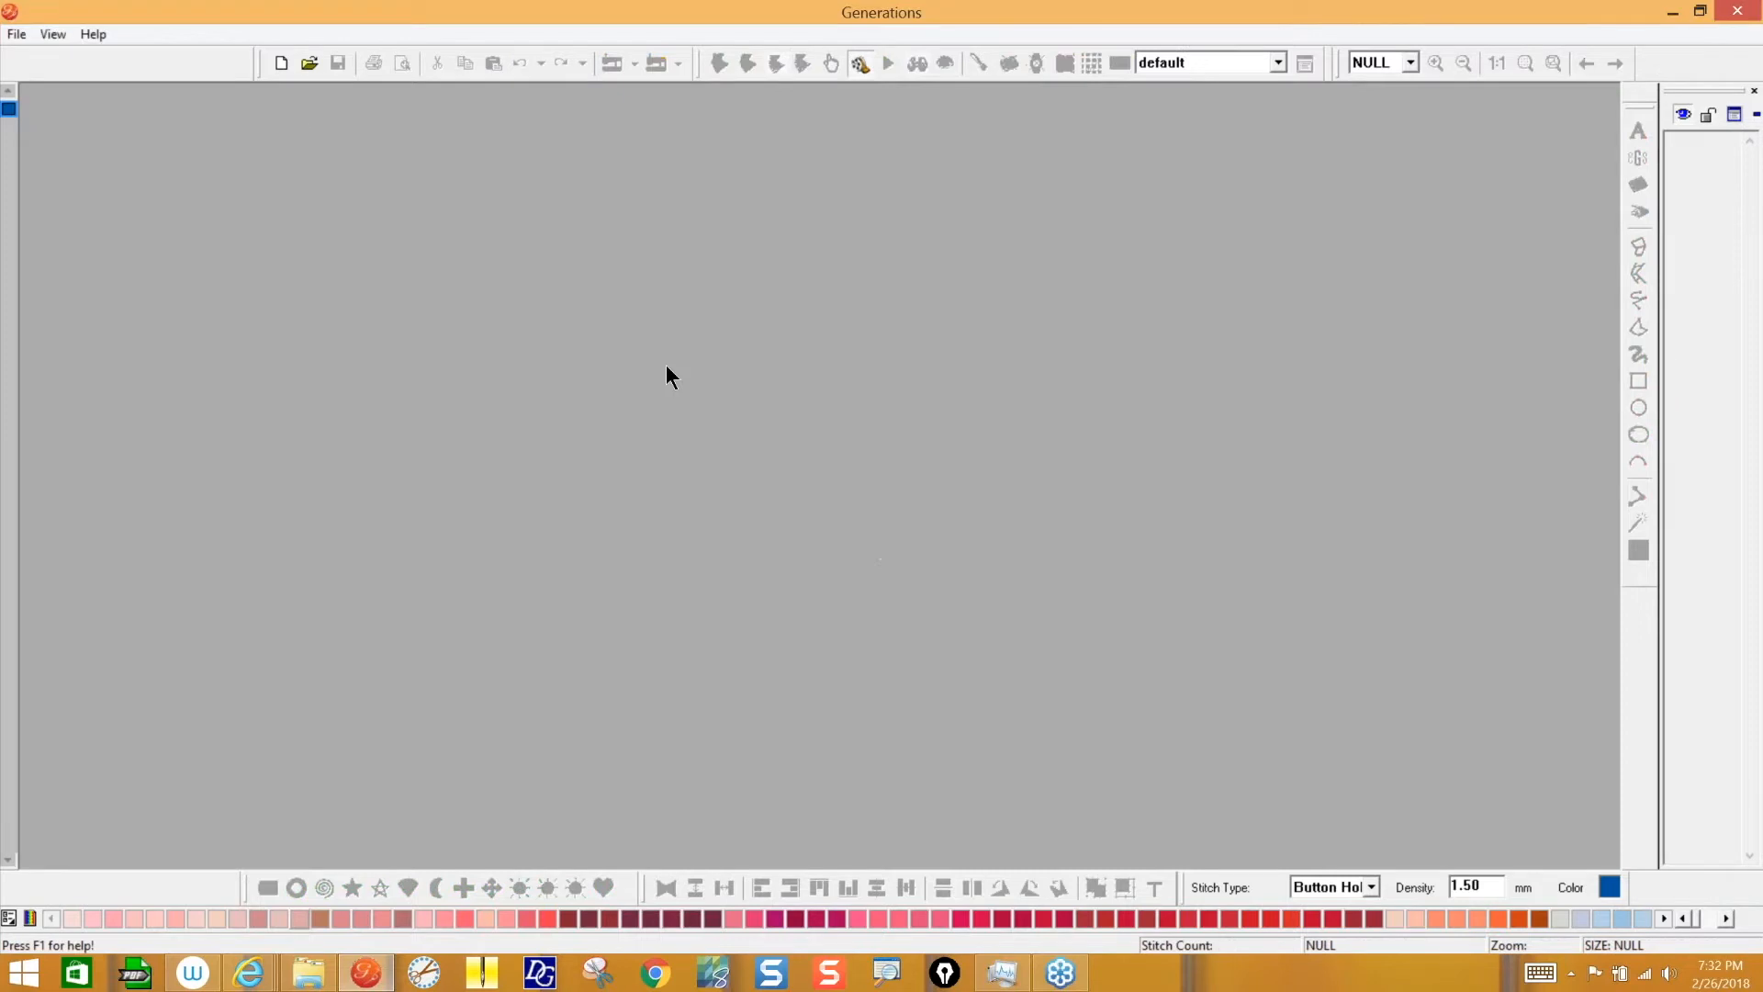
{"action": "left_click", "coordinate": [280, 63]}
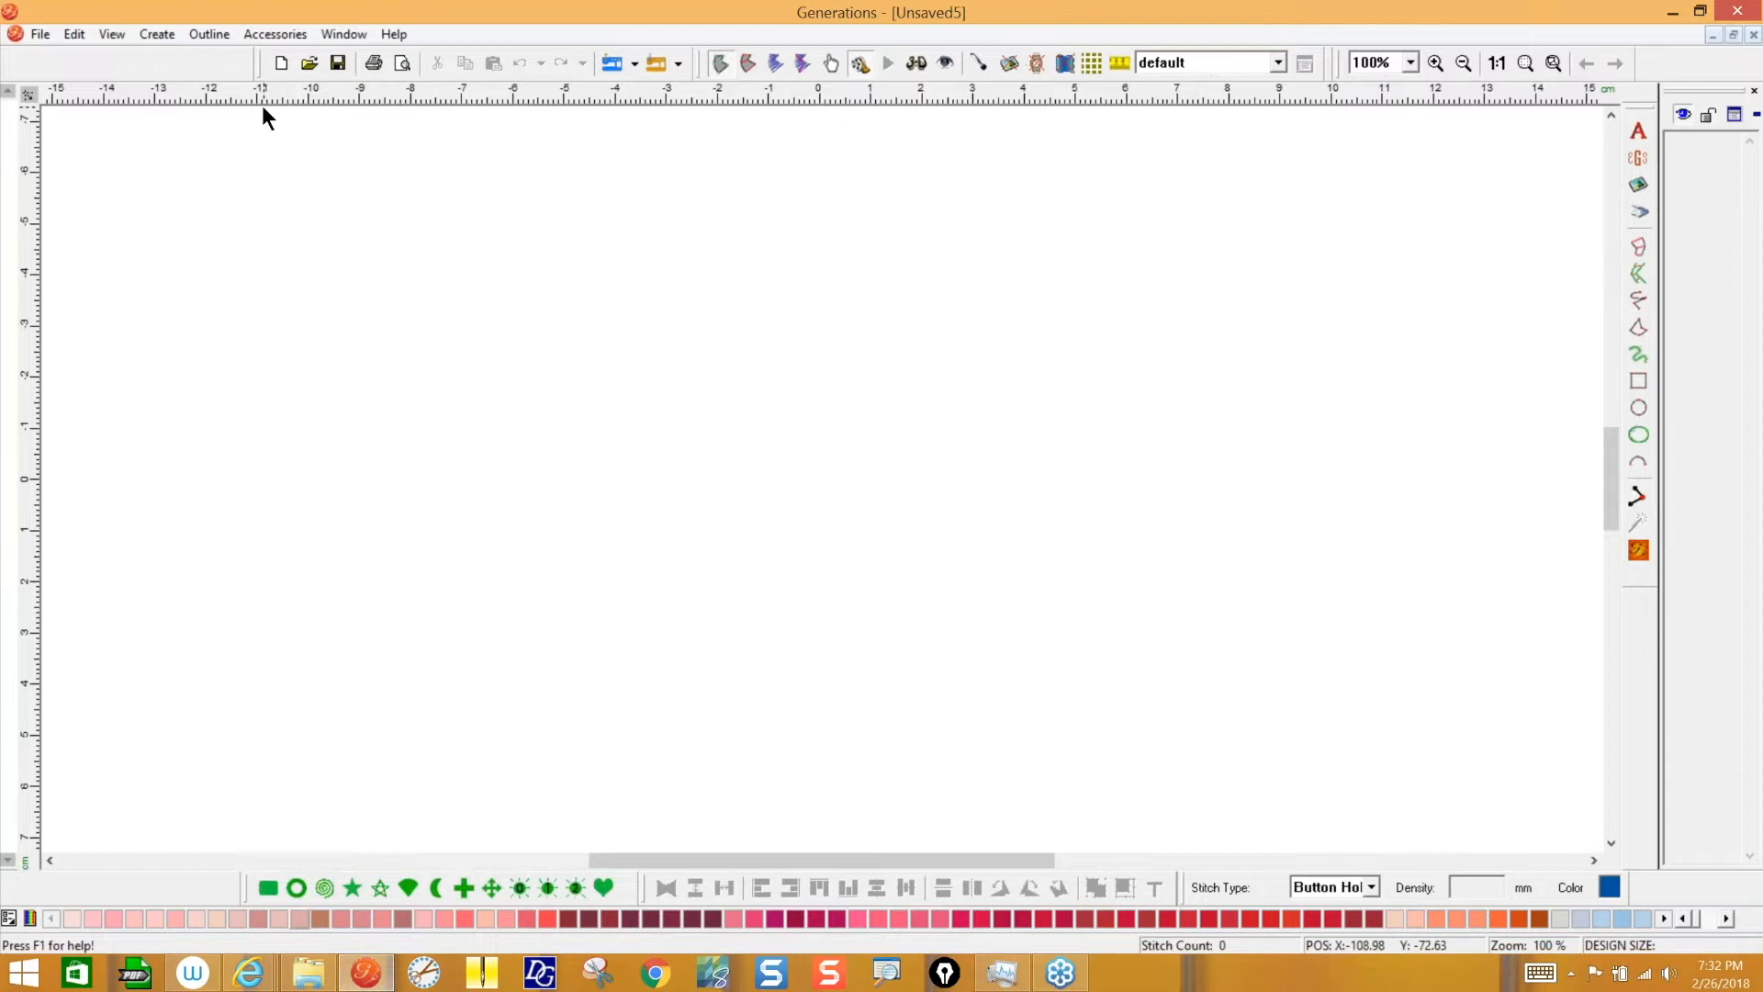
- Draw a preset heart near the canvas centre as an area with the Fluid Contour stitch type, about 55 by 46 mm
{"action": "left_click", "coordinate": [604, 887]}
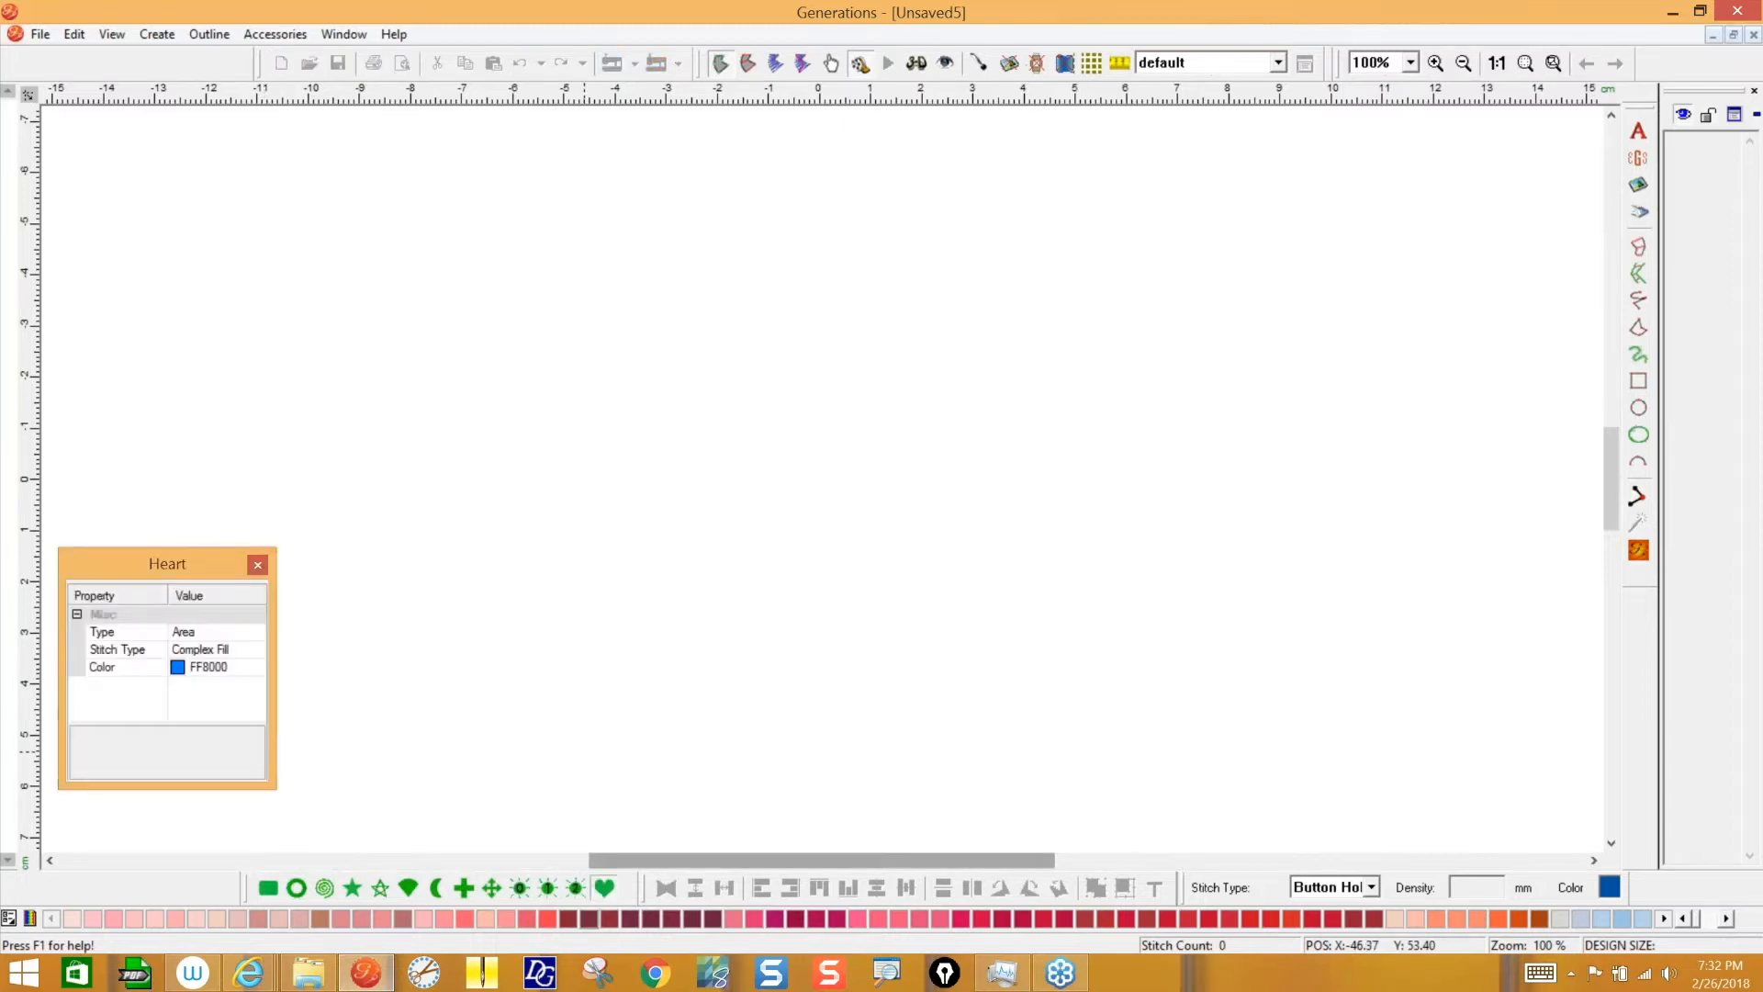
{"action": "left_click", "coordinate": [216, 632]}
{"action": "left_click", "coordinate": [260, 632]}
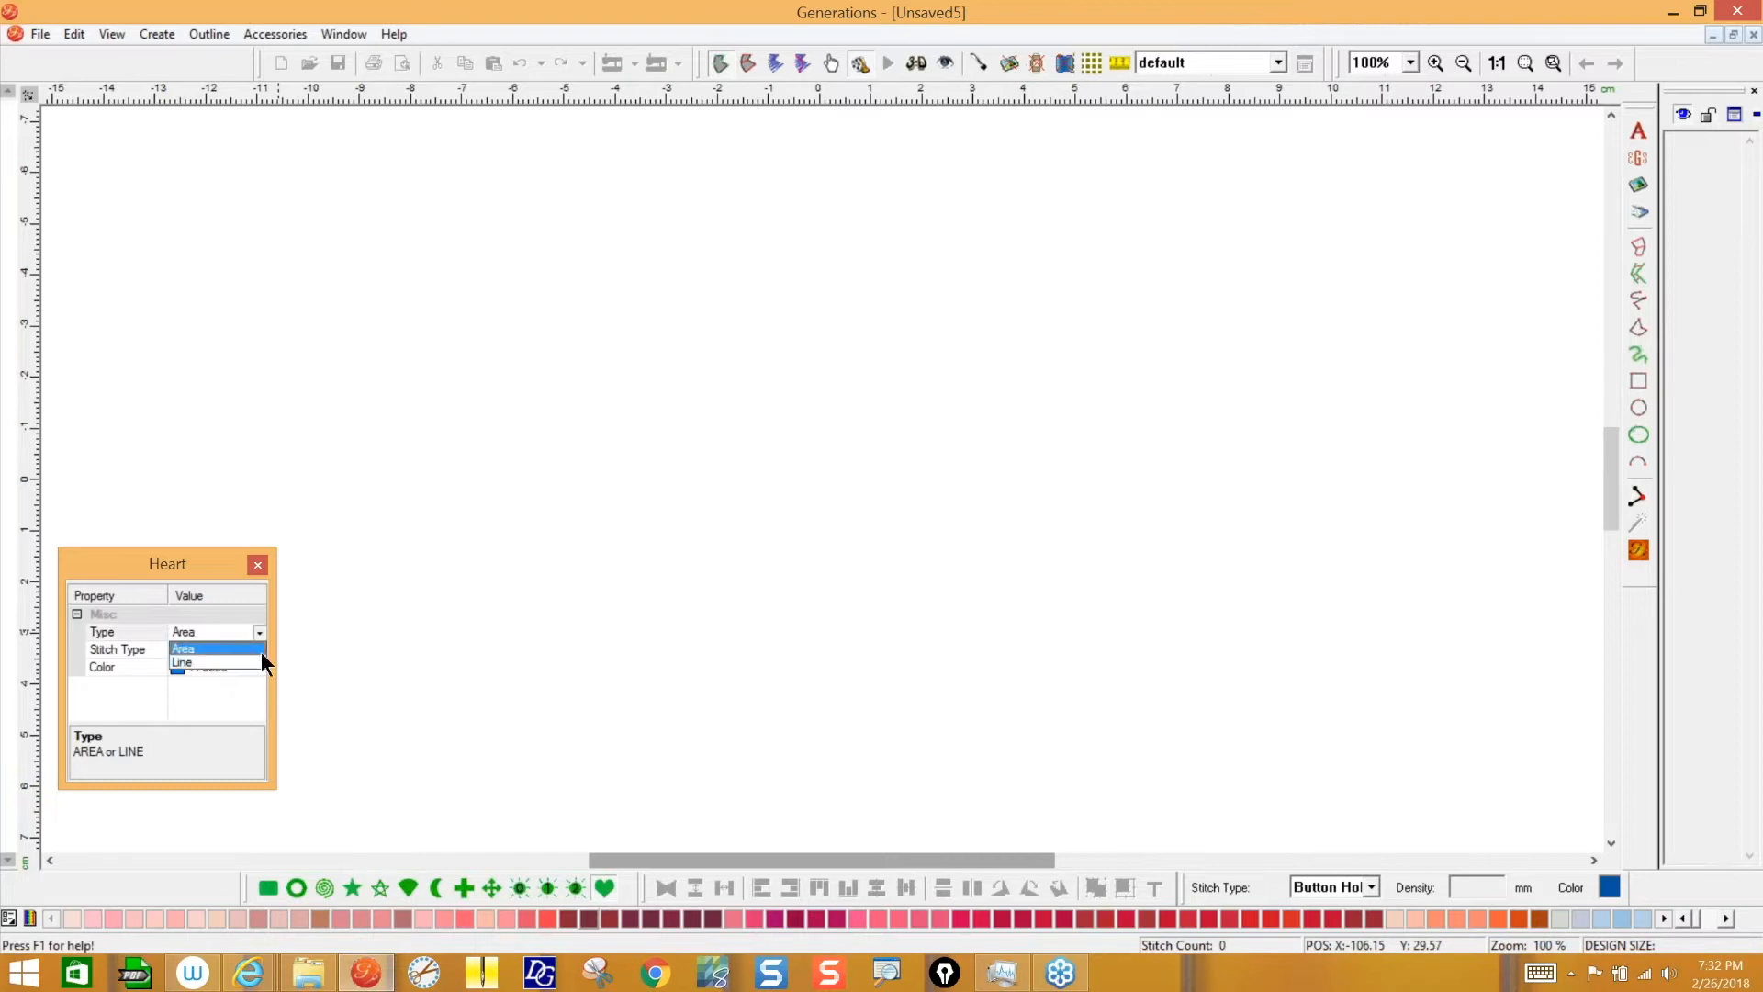
{"action": "left_click", "coordinate": [285, 649]}
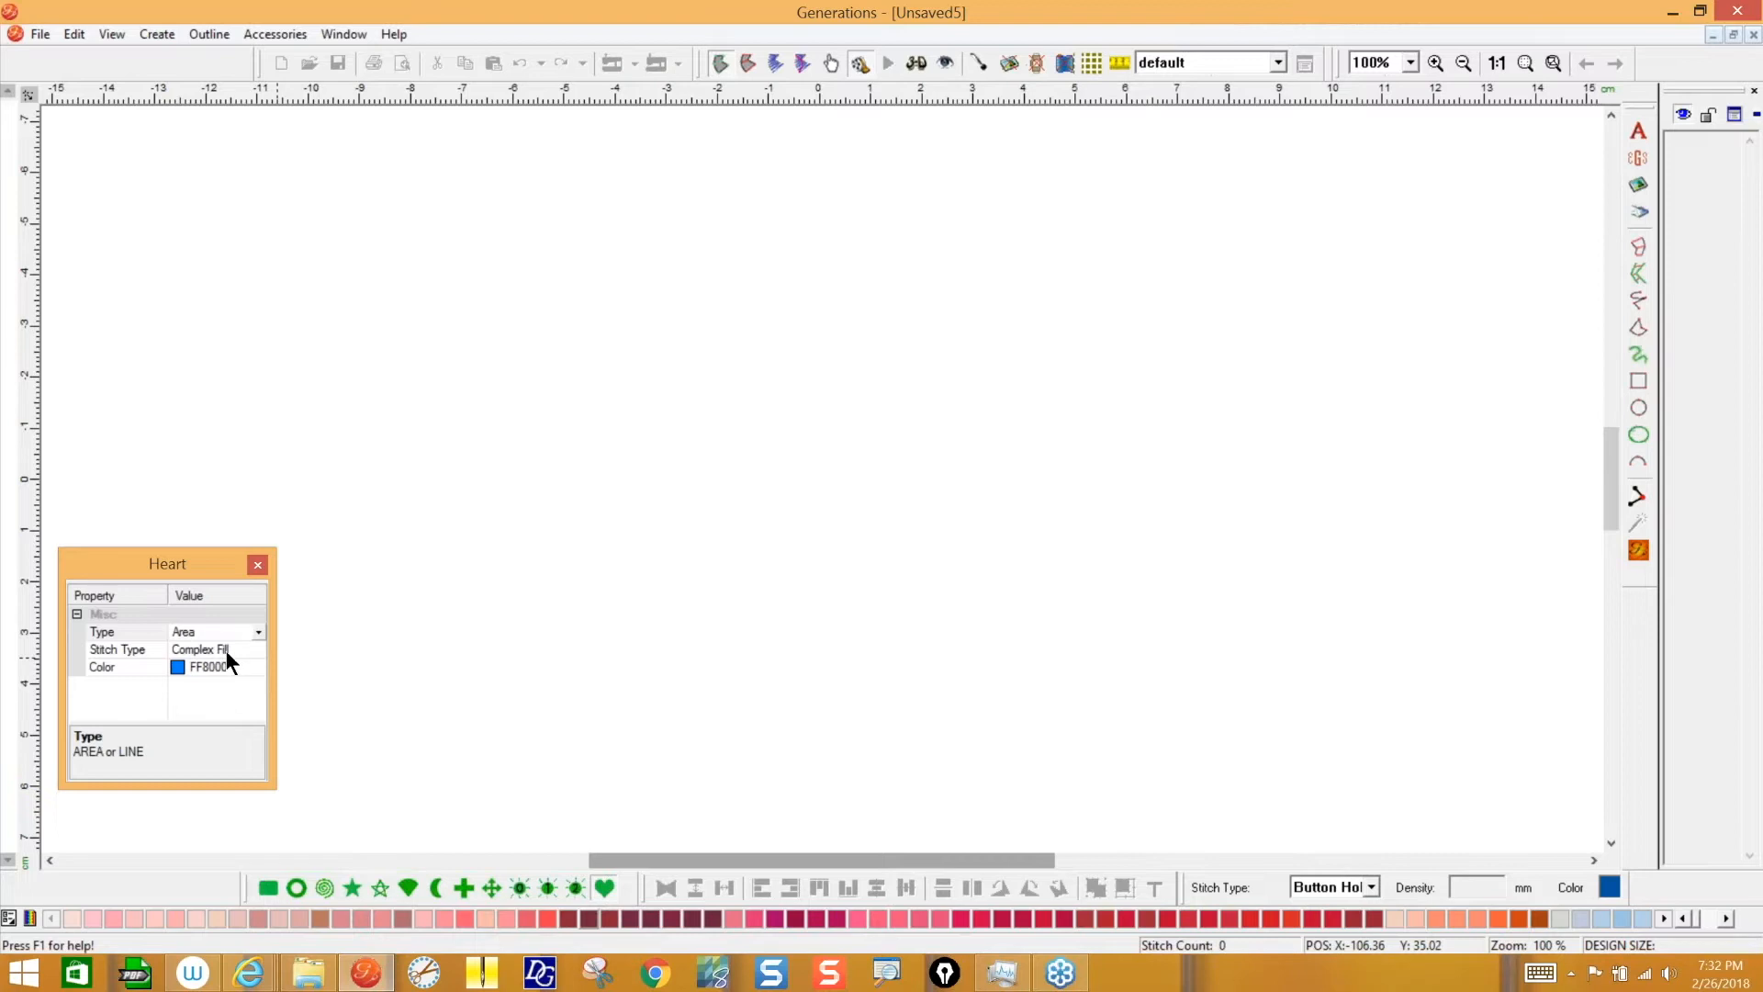
{"action": "left_click", "coordinate": [228, 649]}
{"action": "left_click", "coordinate": [259, 649]}
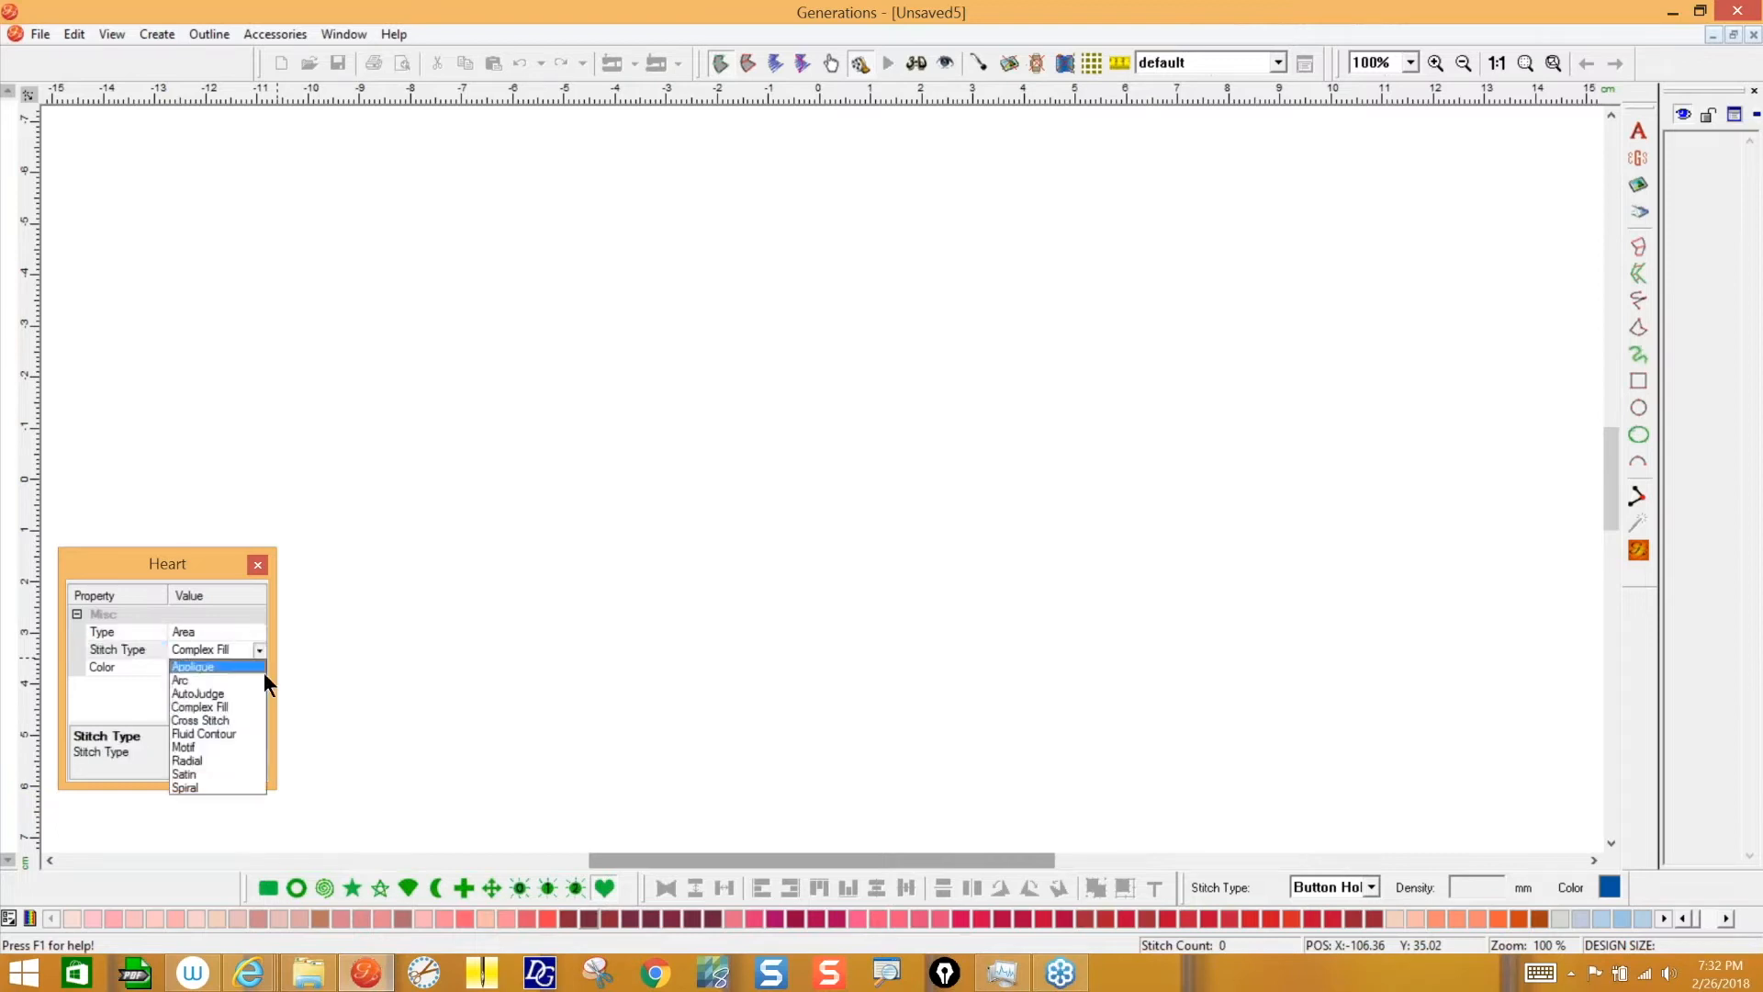
{"action": "left_click", "coordinate": [228, 733]}
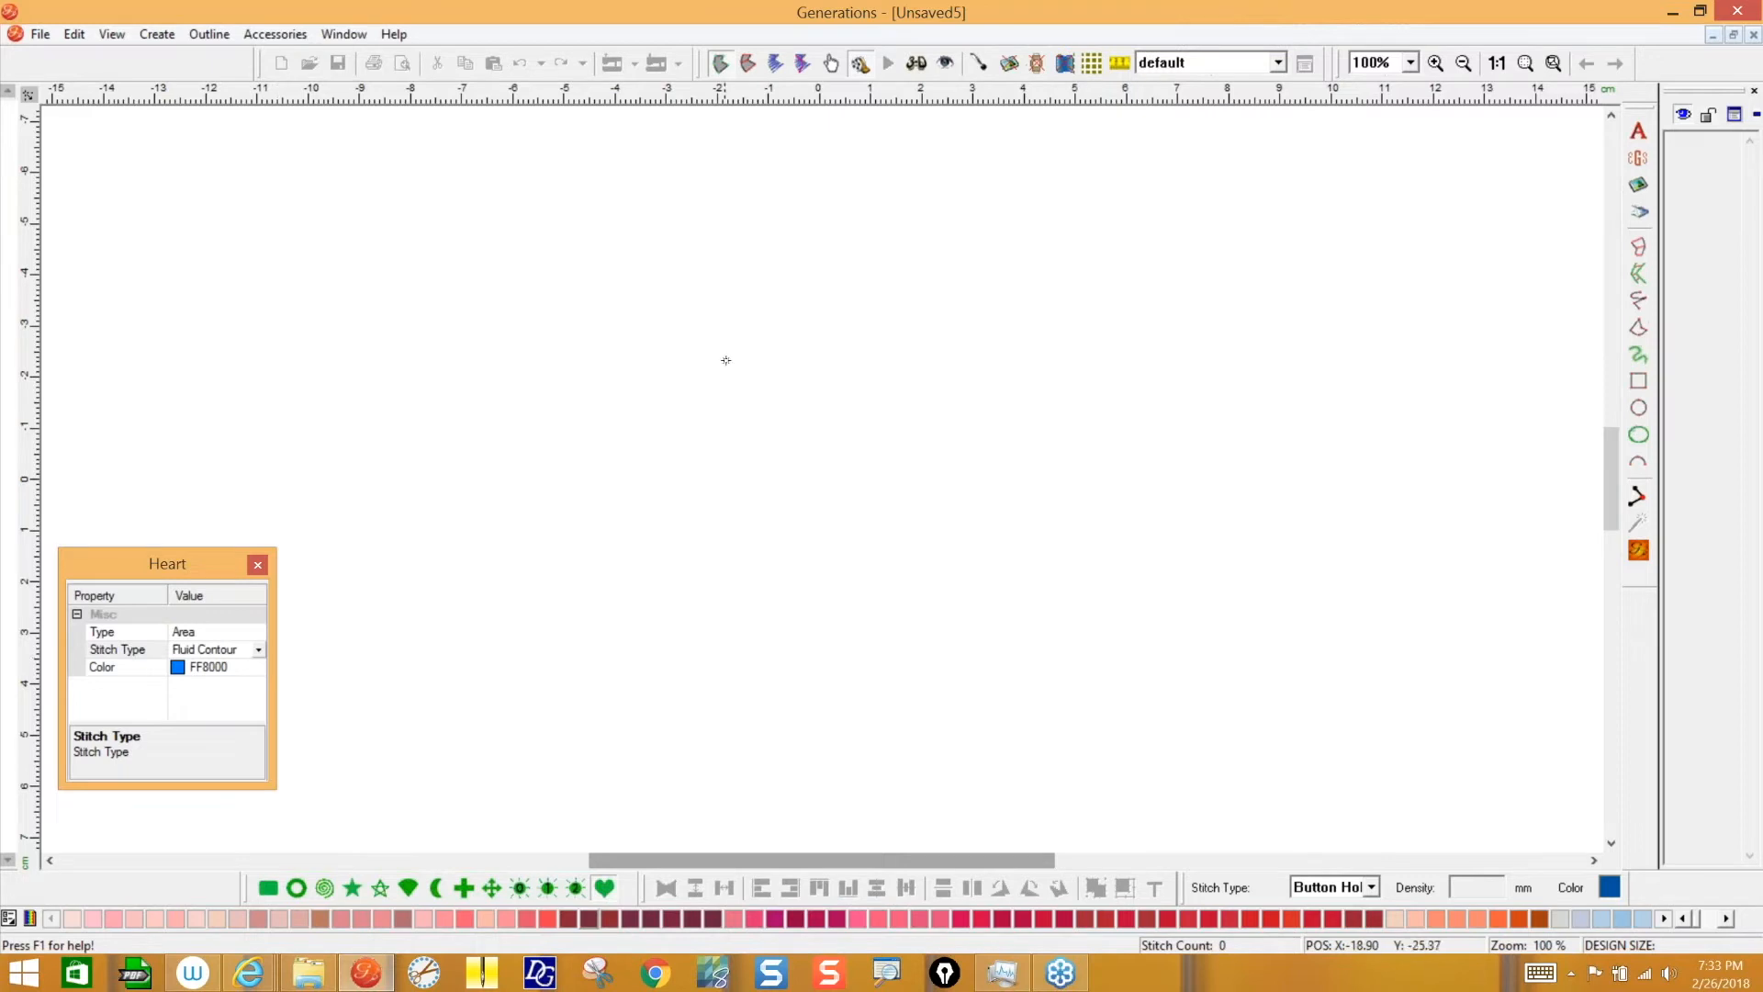
{"action": "left_click_drag", "start_coordinate": [659, 312], "coordinate": [1010, 562]}
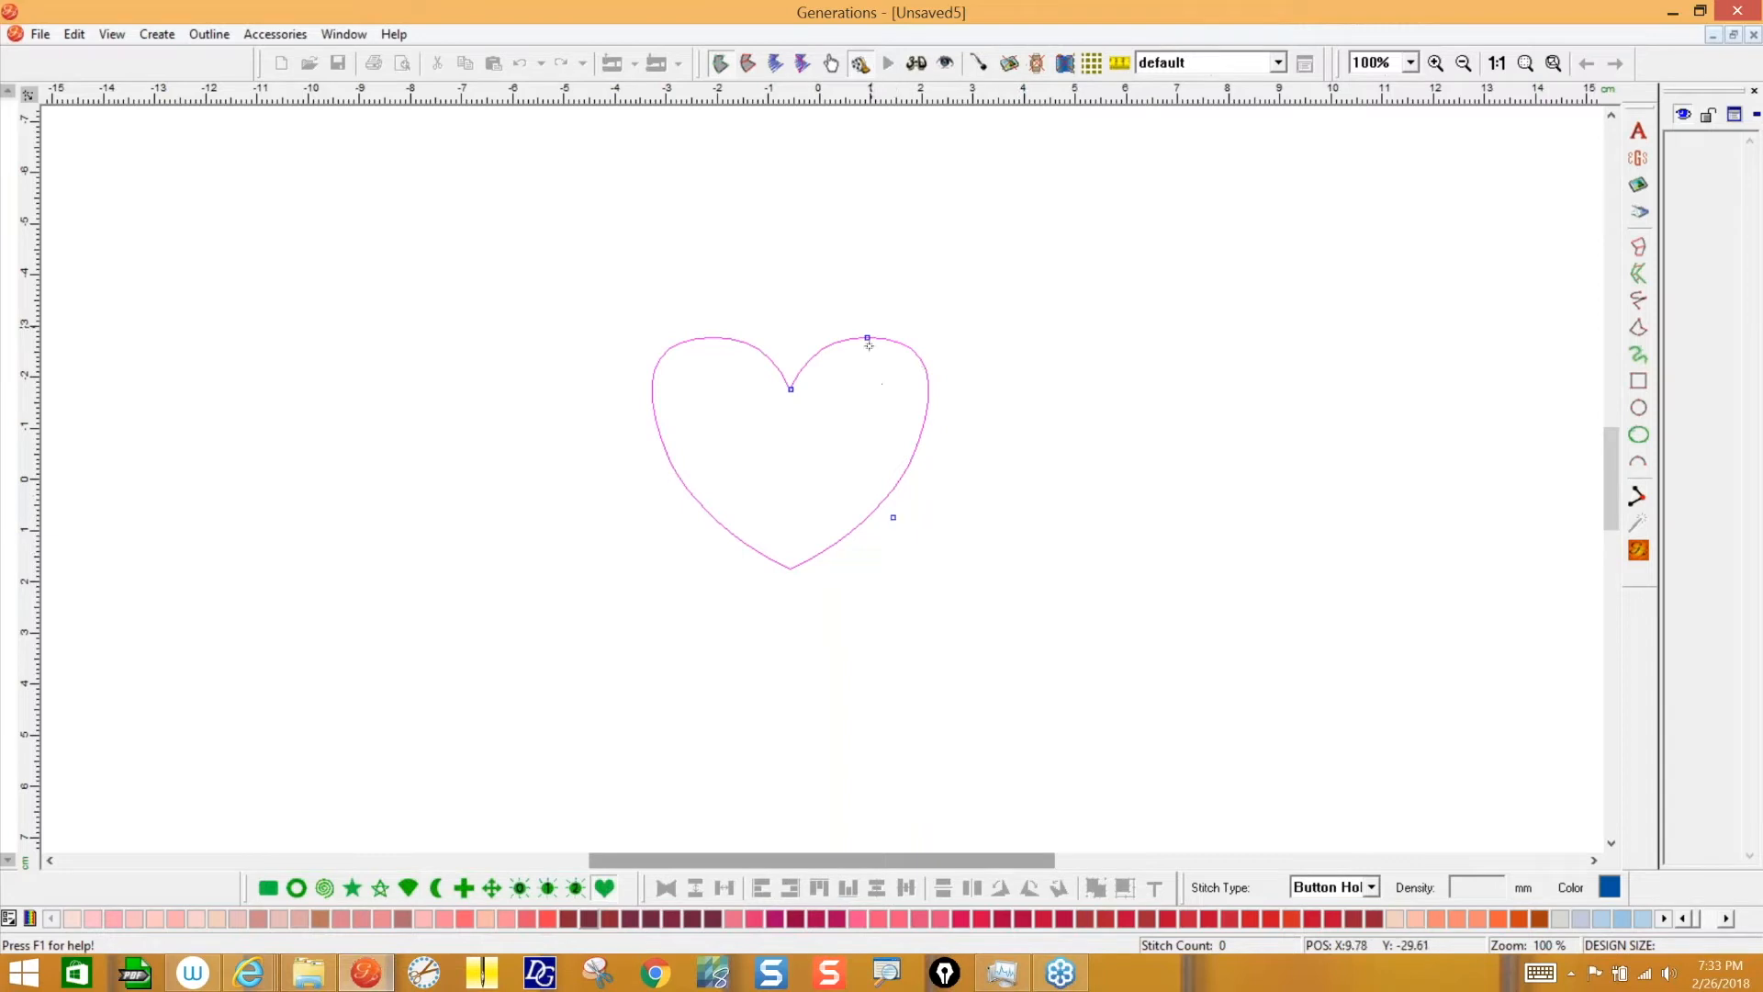
- Try reshaping the heart outline with its control points, restore its regular form, and generate the stitches
{"action": "left_click_drag", "start_coordinate": [868, 336], "coordinate": [920, 296]}
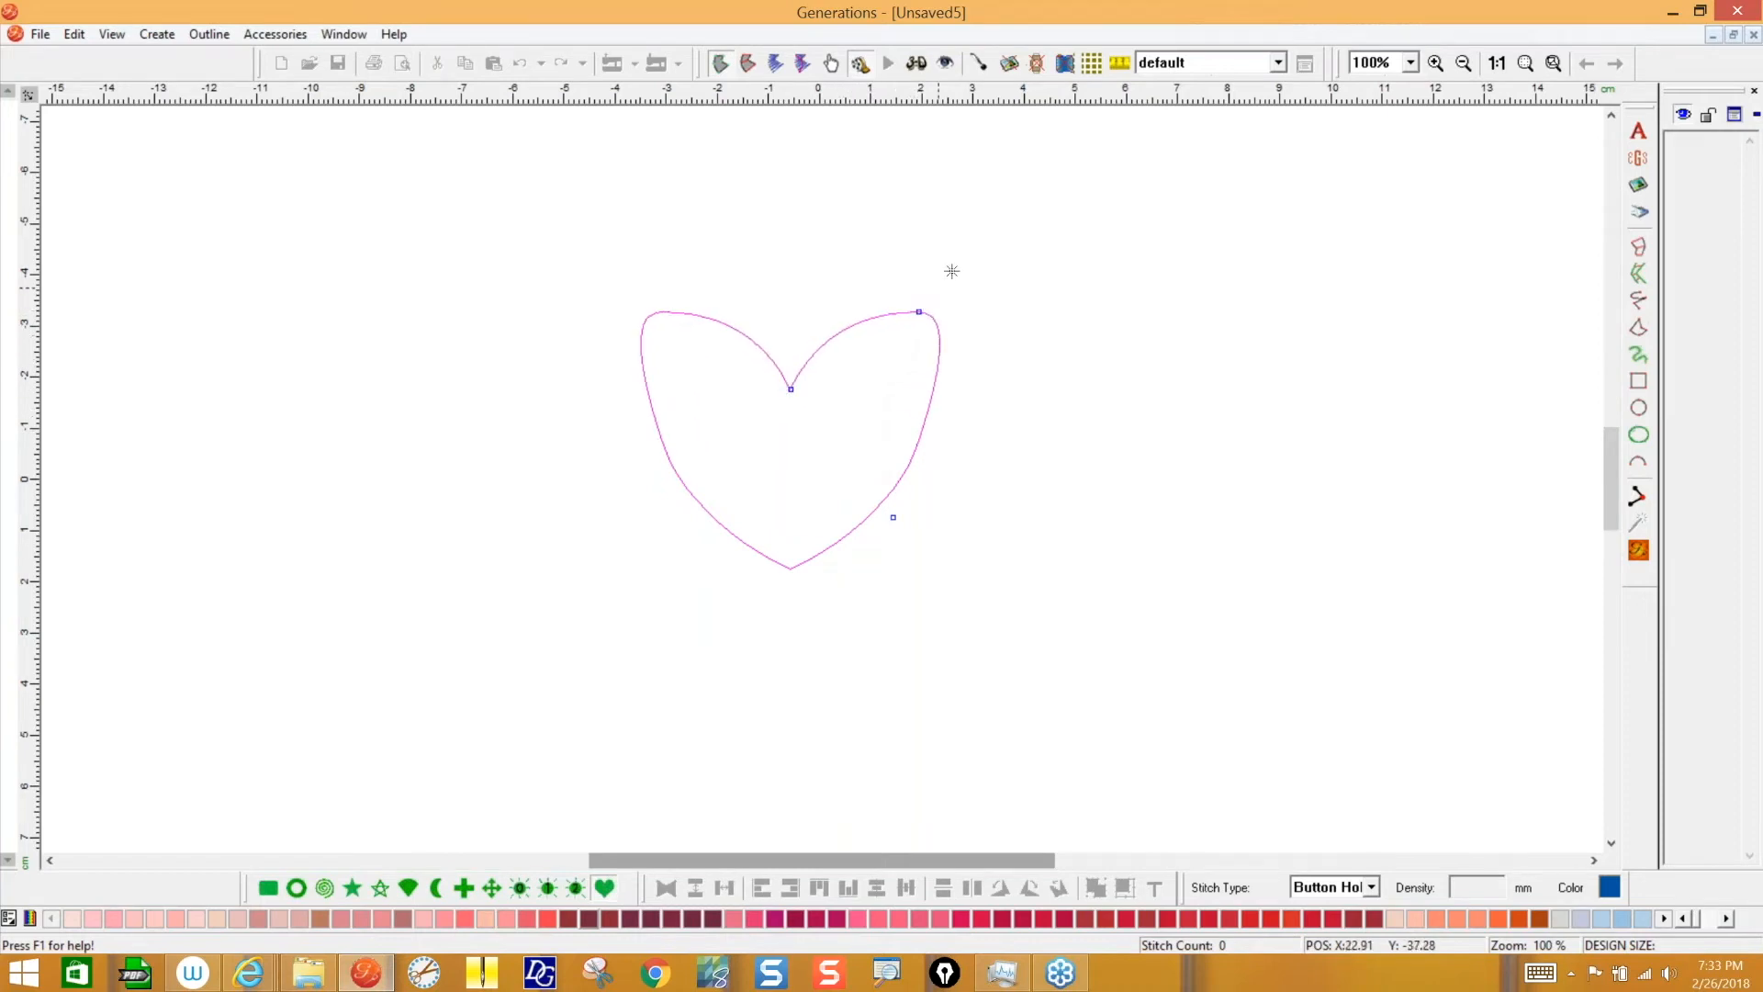
{"action": "left_click_drag", "start_coordinate": [919, 311], "coordinate": [863, 335]}
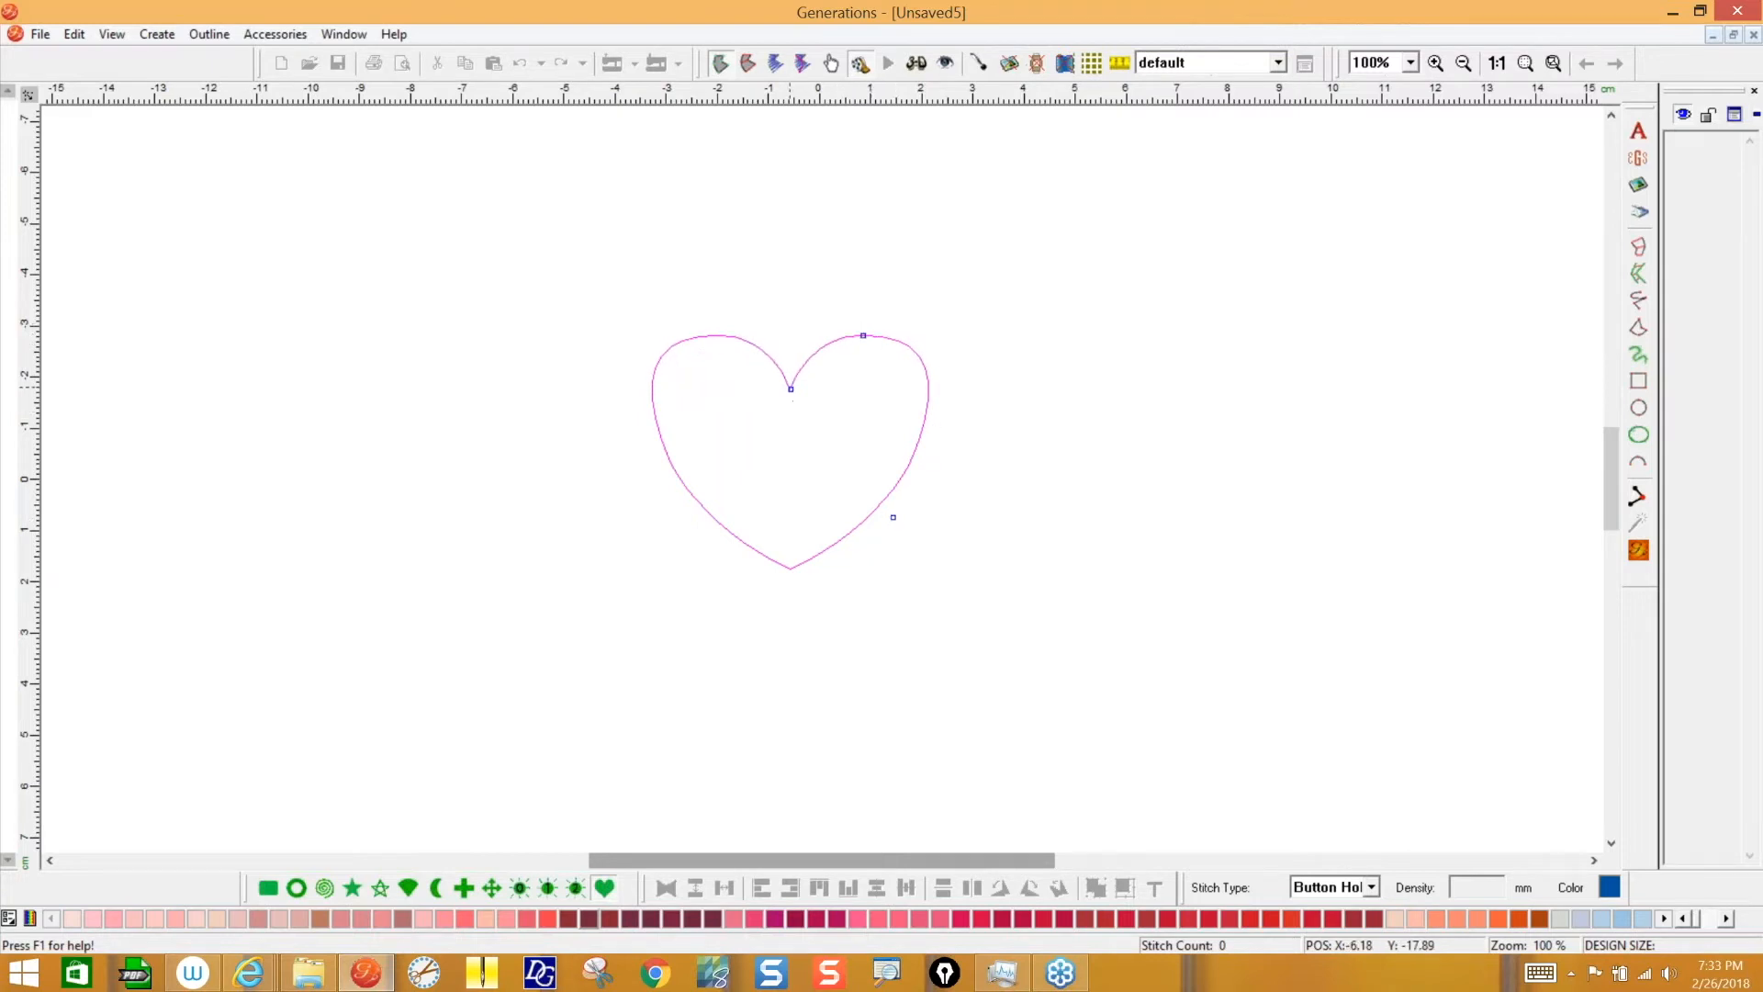
{"action": "left_click_drag", "start_coordinate": [791, 390], "coordinate": [775, 276]}
{"action": "left_click_drag", "start_coordinate": [790, 310], "coordinate": [790, 394]}
{"action": "left_click_drag", "start_coordinate": [890, 512], "coordinate": [951, 588]}
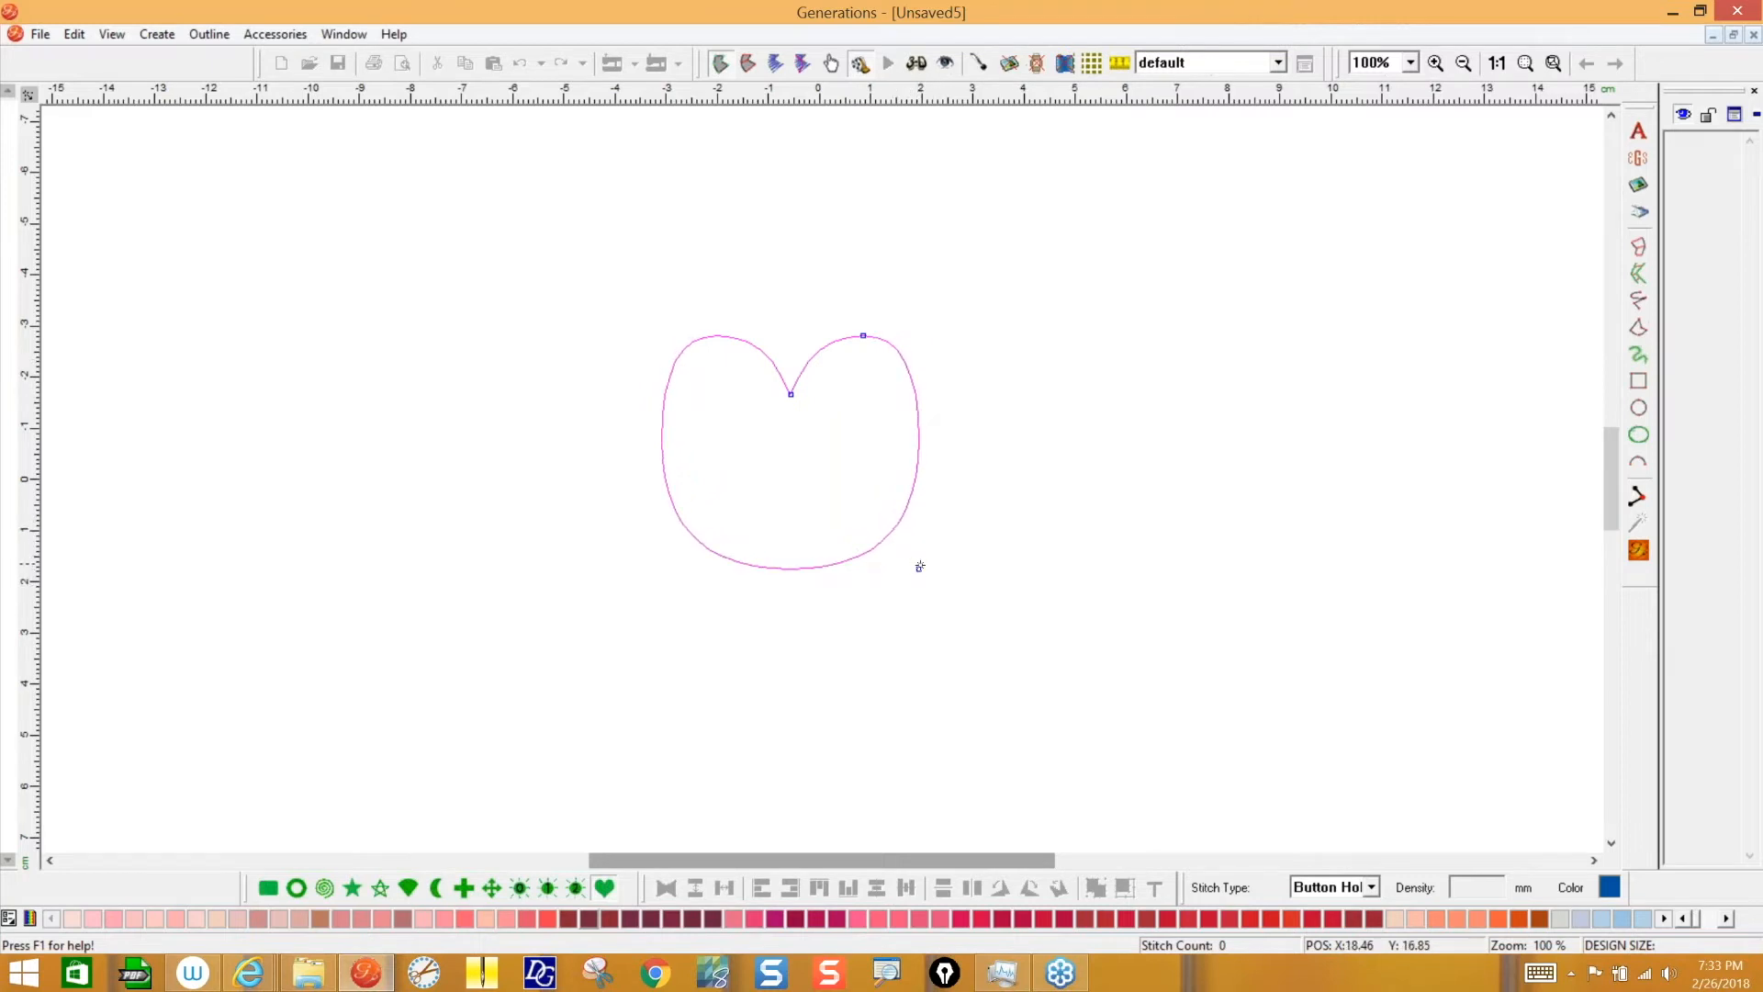
{"action": "left_click_drag", "start_coordinate": [919, 566], "coordinate": [889, 522]}
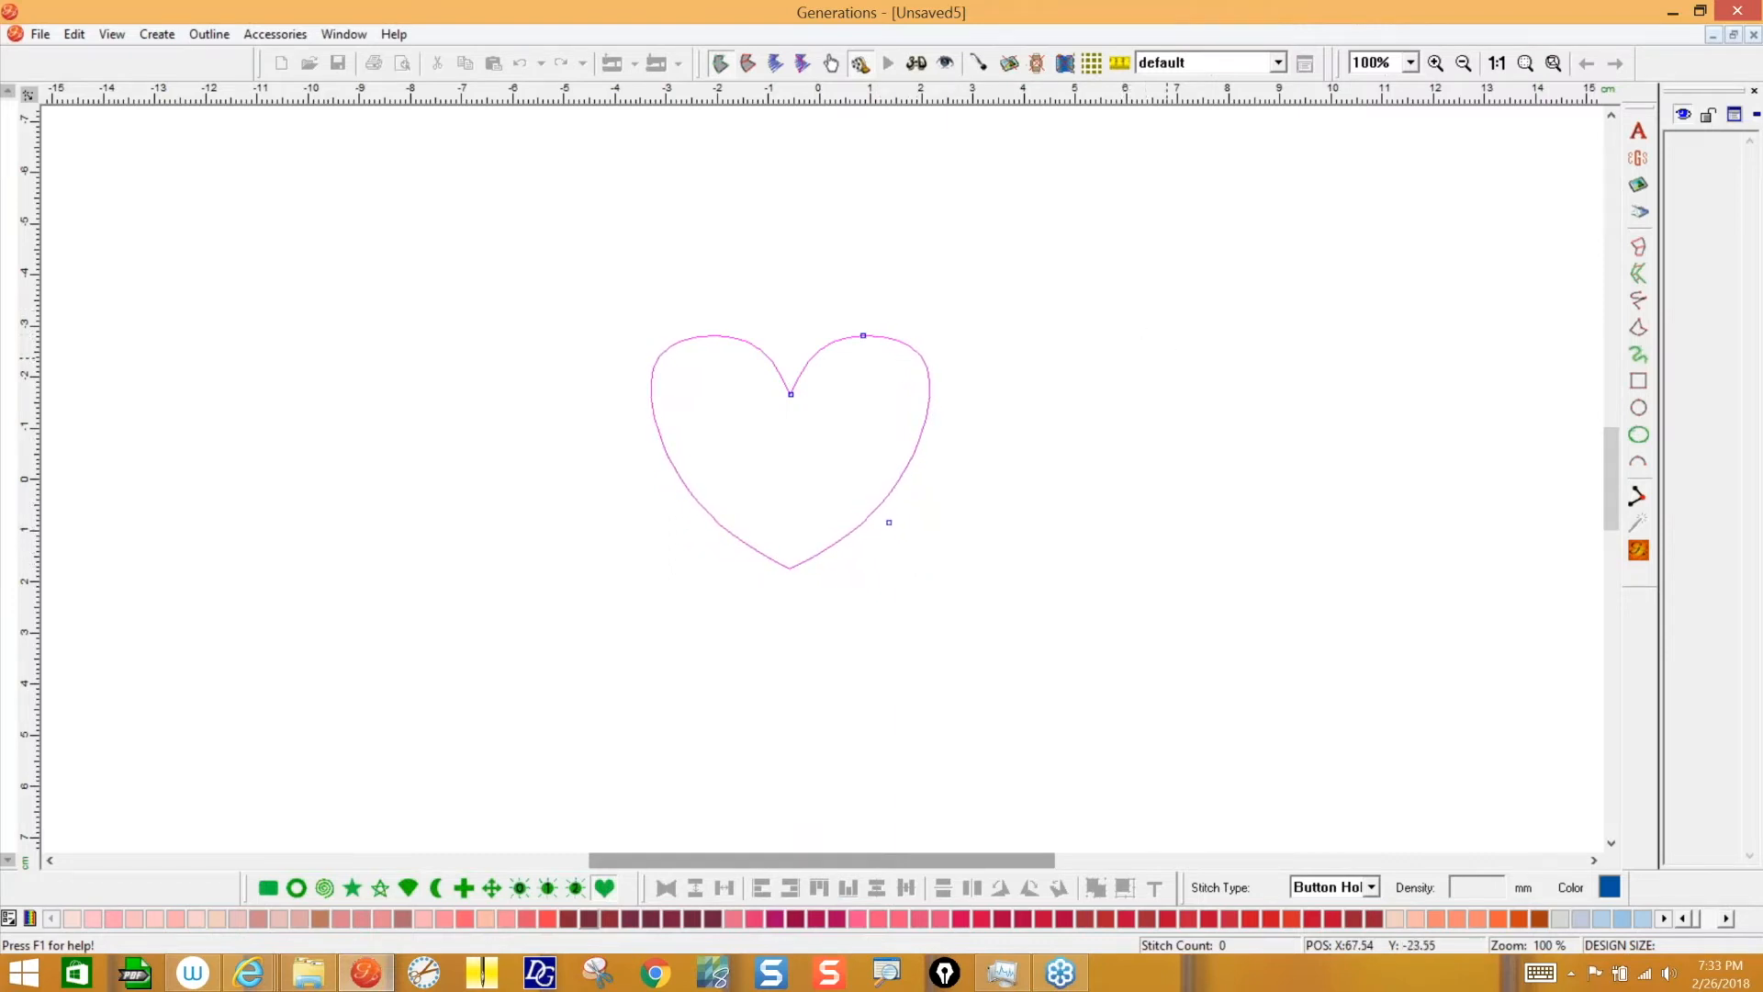
{"action": "key", "text": "Return"}
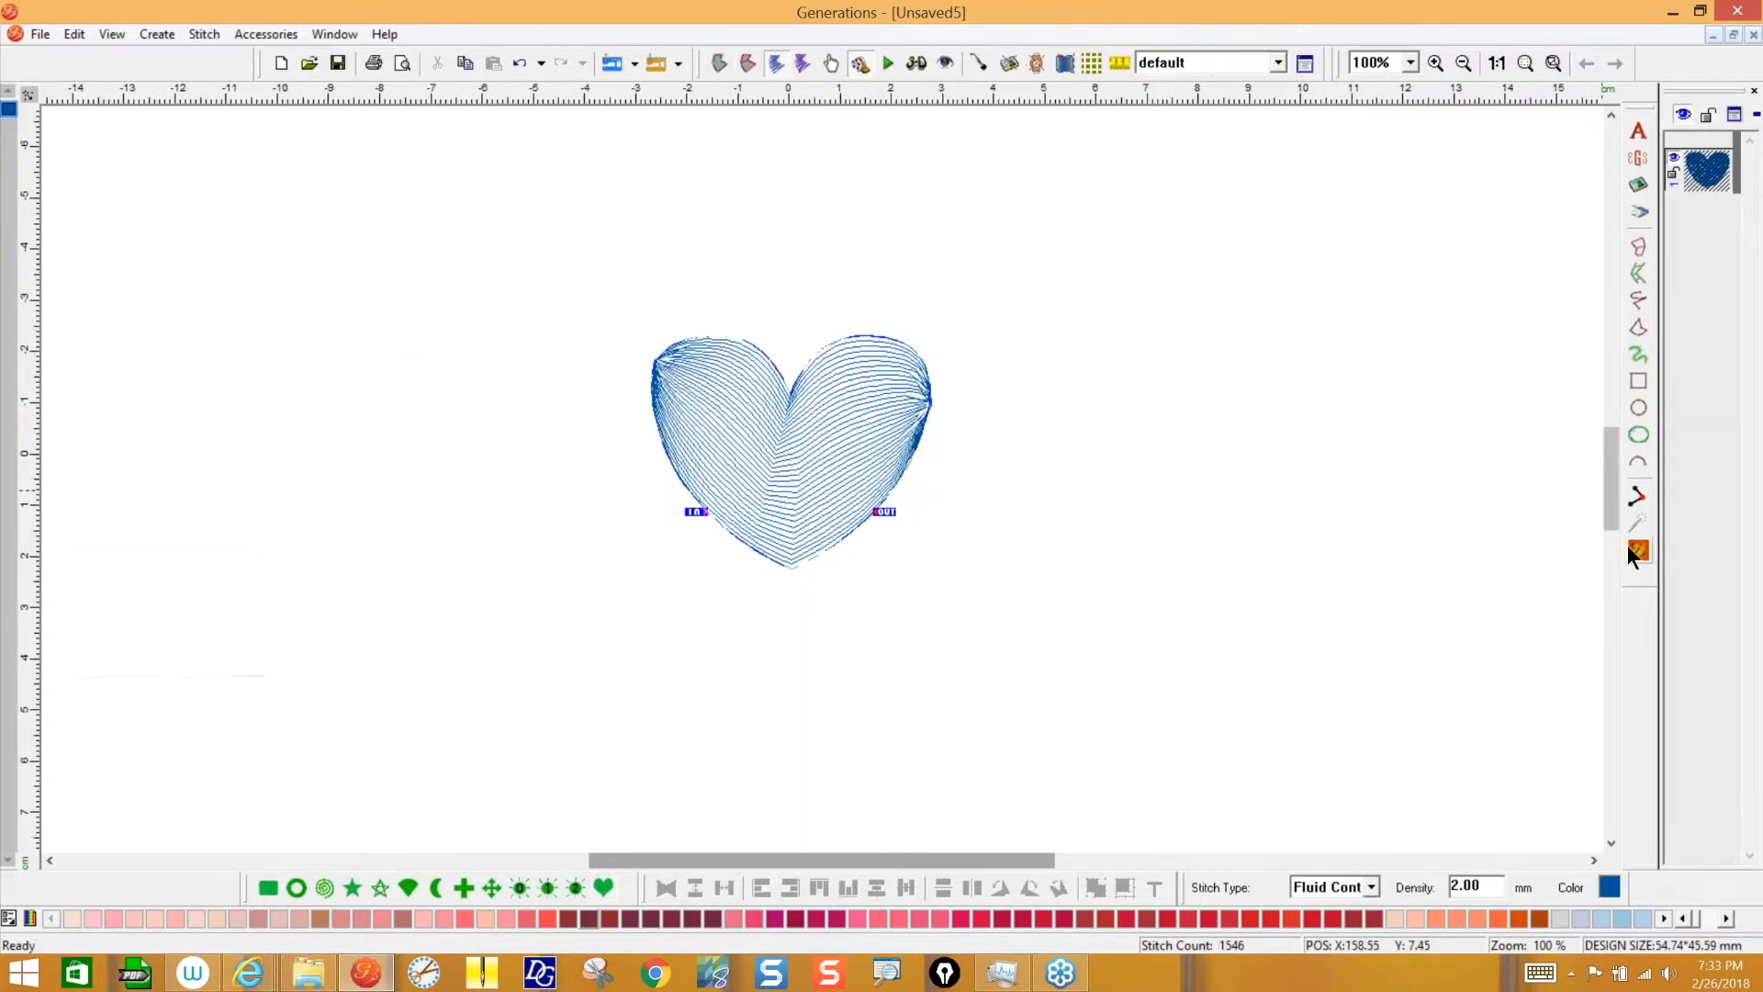
- Display the heart with realistic stitches and apply its Fluid Contour properties with Use Auto Shorten turned off
{"action": "left_click", "coordinate": [916, 63]}
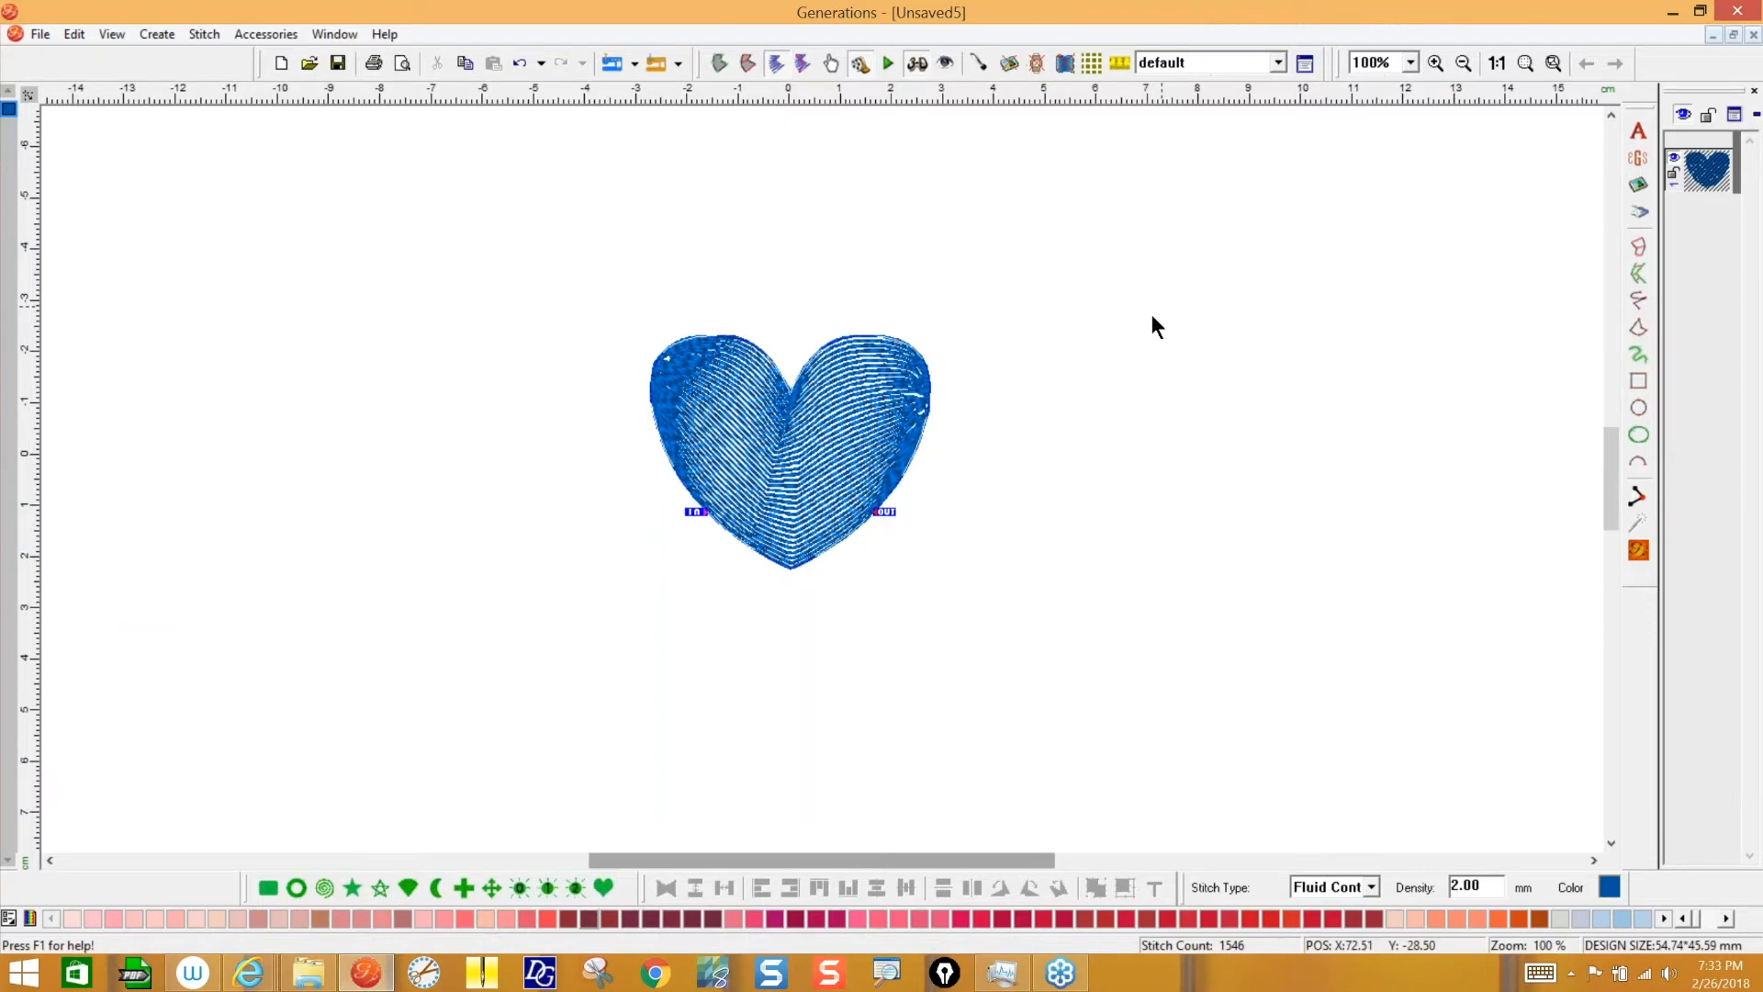
{"action": "right_click", "coordinate": [1003, 367]}
{"action": "left_click_drag", "start_coordinate": [1038, 228], "coordinate": [1414, 185]}
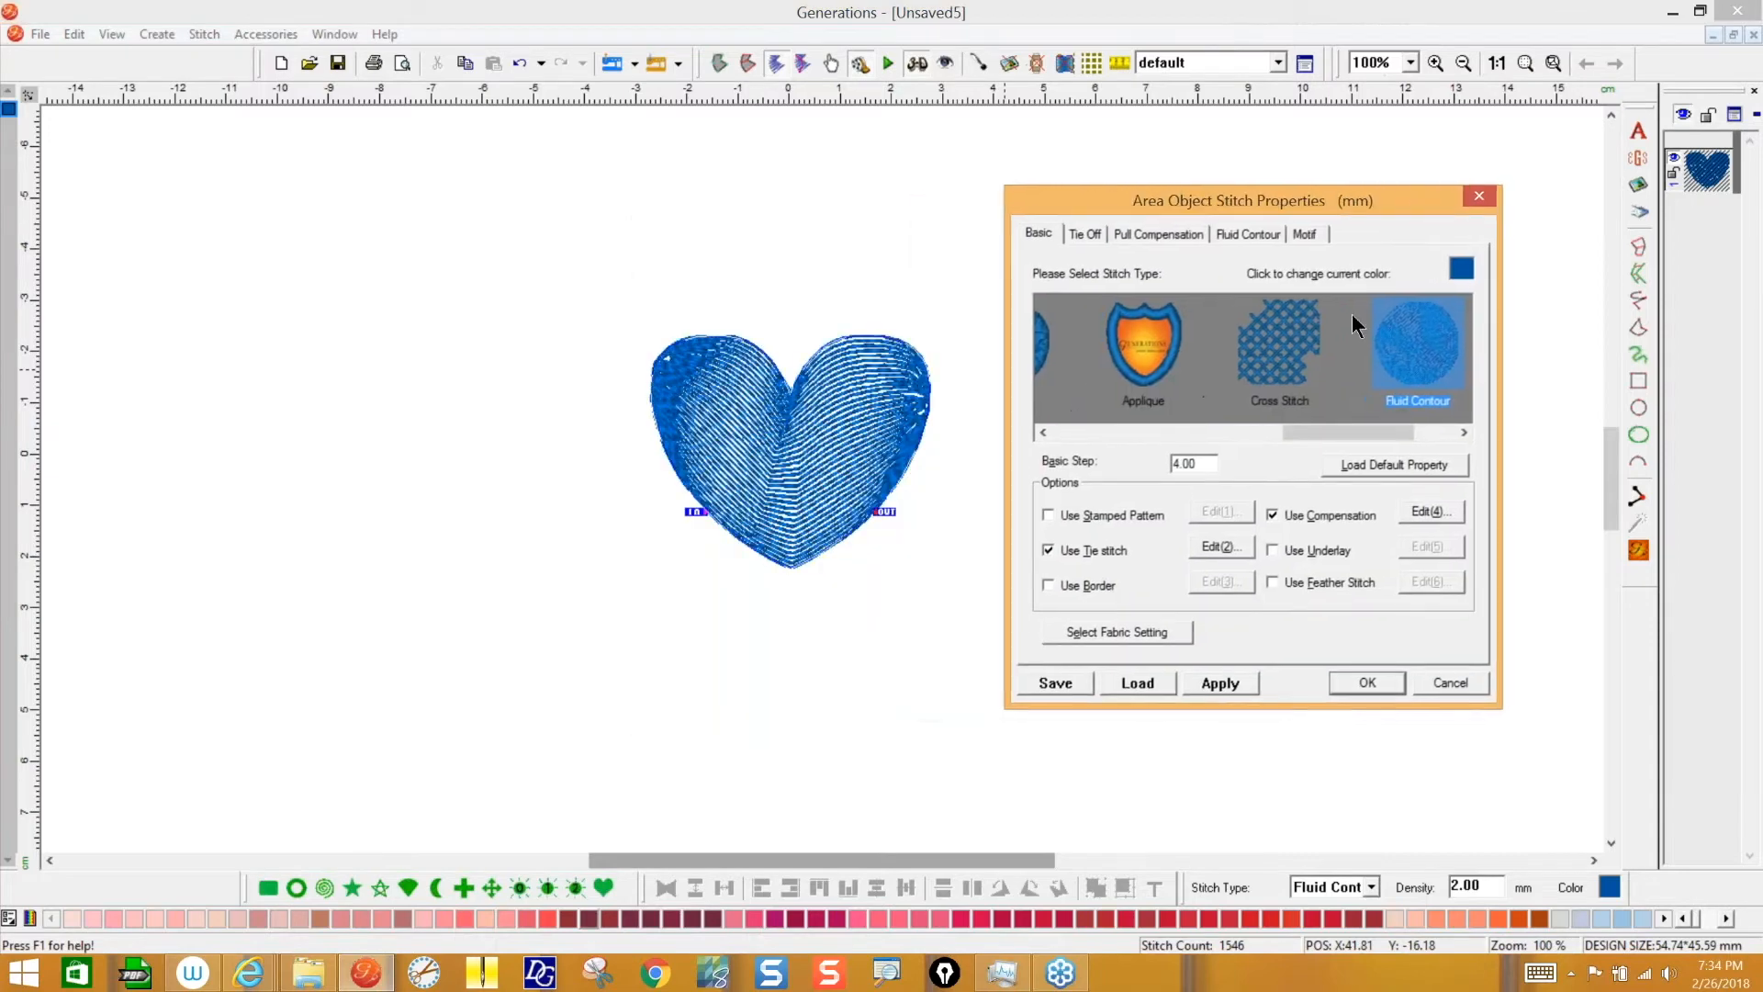
{"action": "left_click", "coordinate": [1251, 232]}
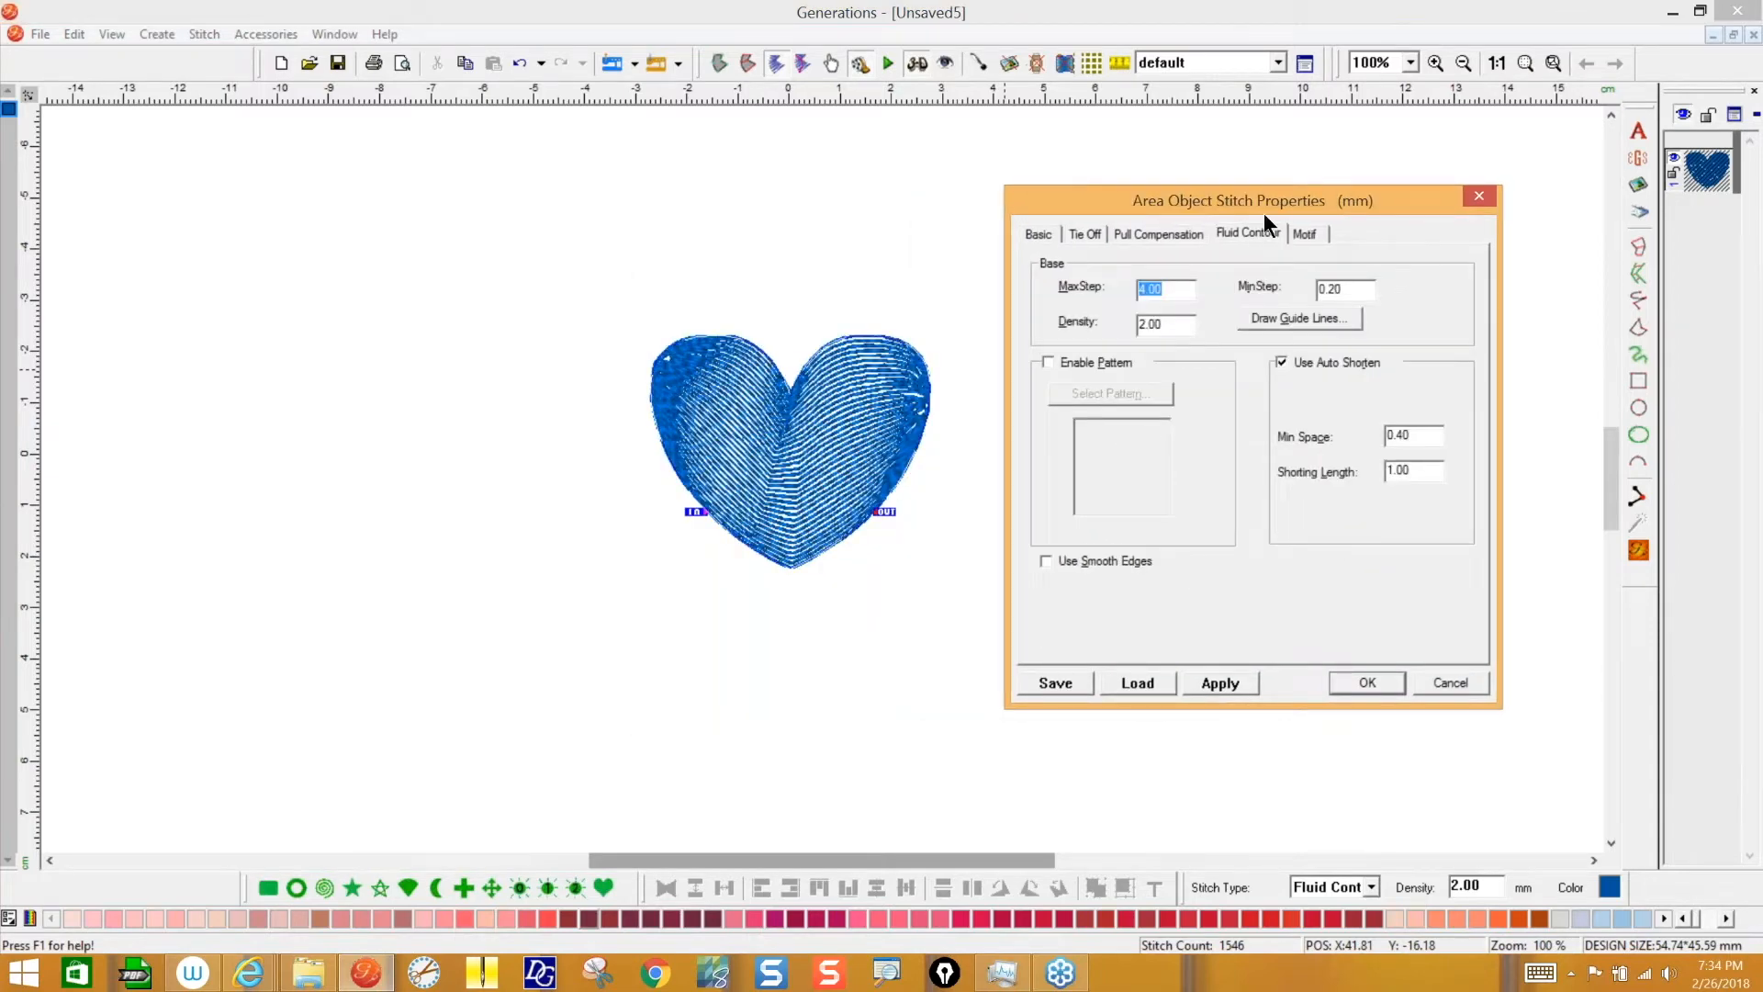
{"action": "left_click", "coordinate": [1282, 362]}
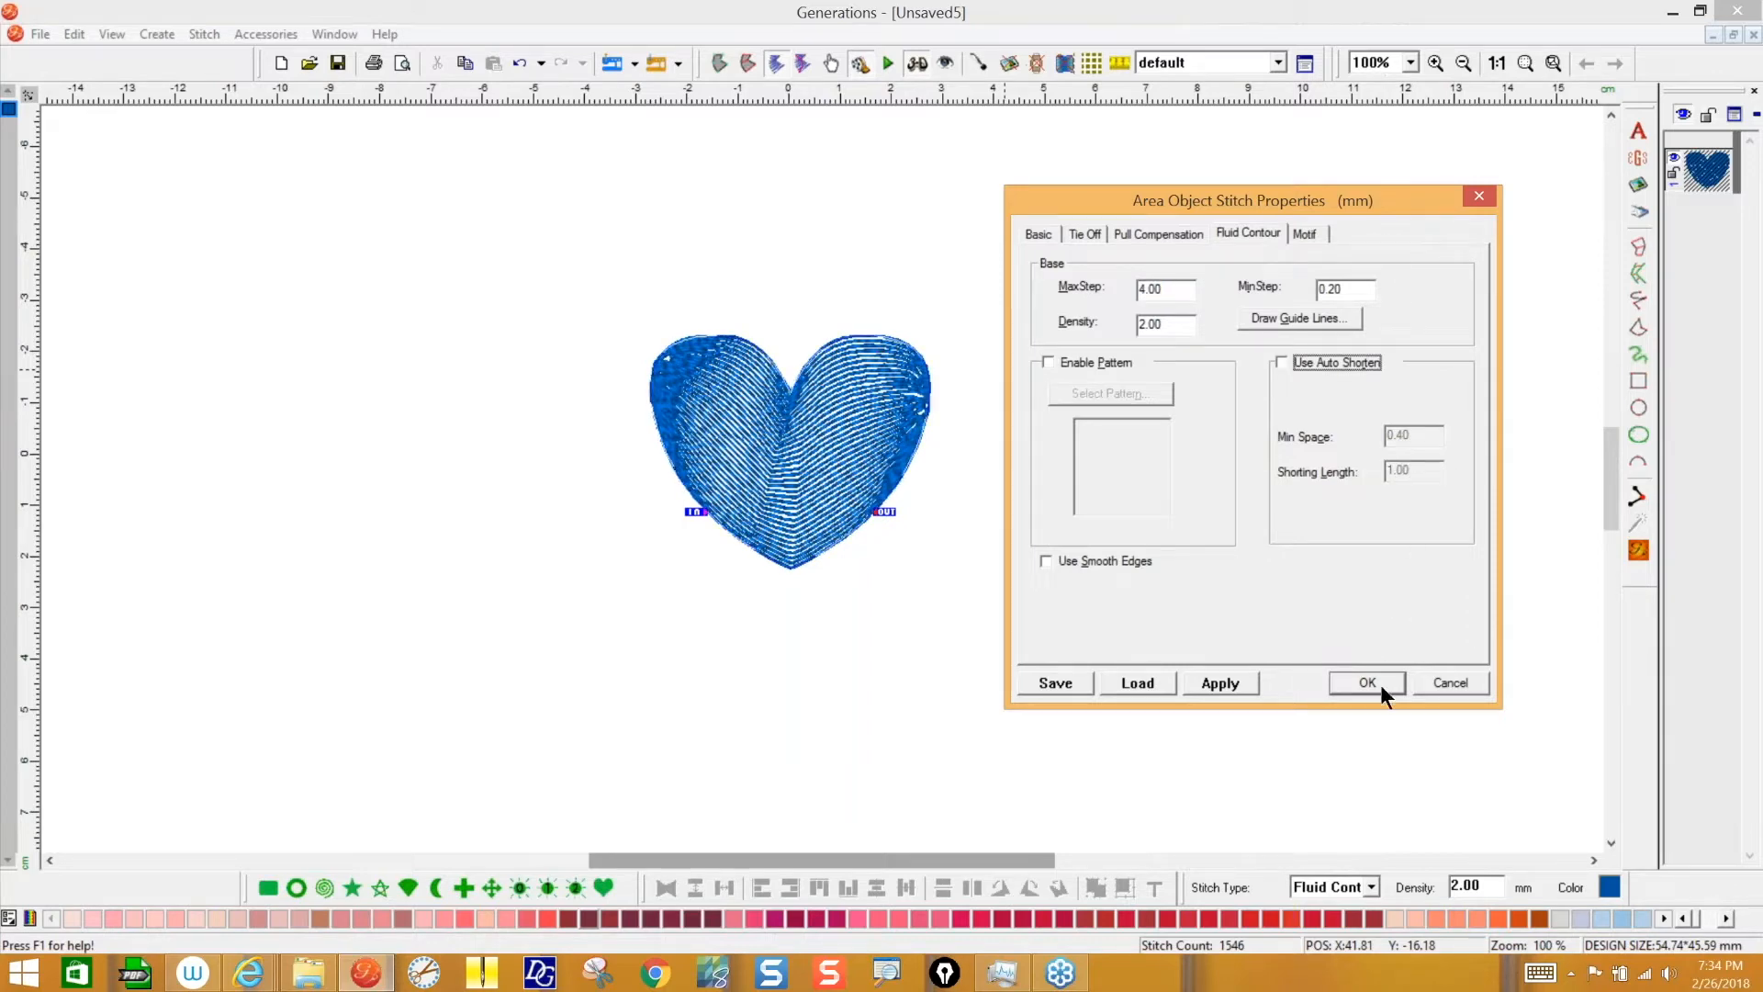
{"action": "left_click", "coordinate": [1250, 684]}
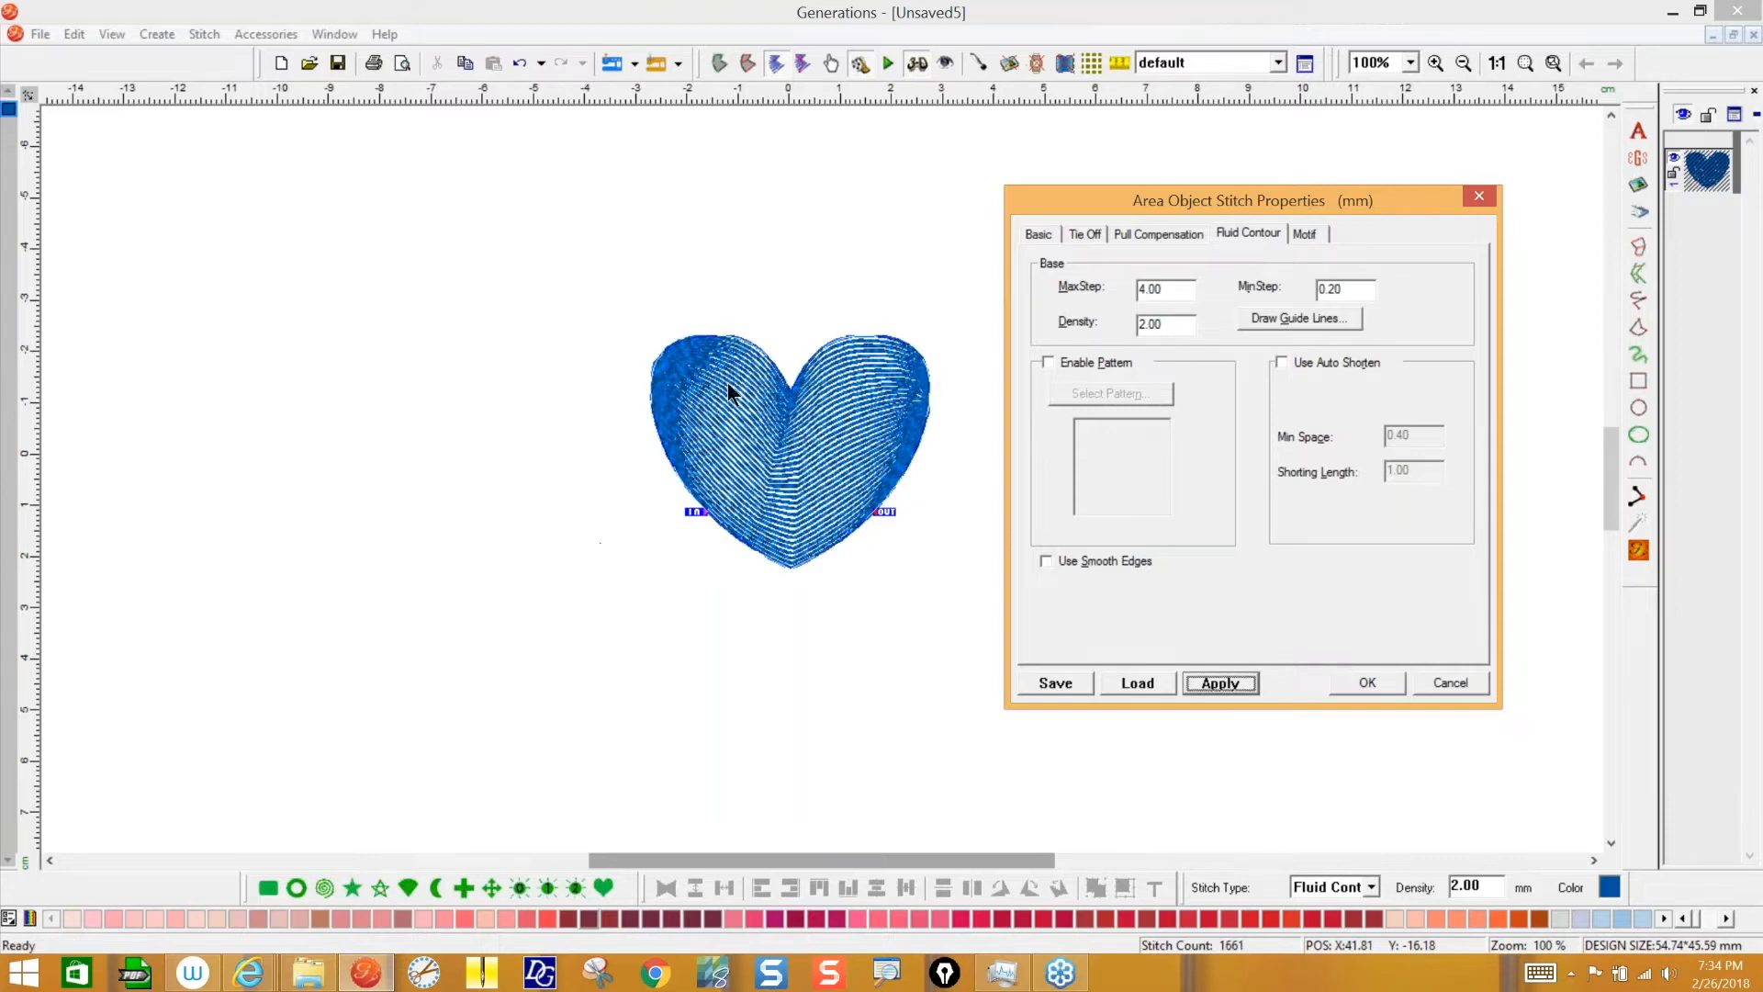
- Draw a curved guide line from the heart's left lobe down and up through the right lobe, apply it and close the properties
{"action": "left_click", "coordinate": [1303, 319]}
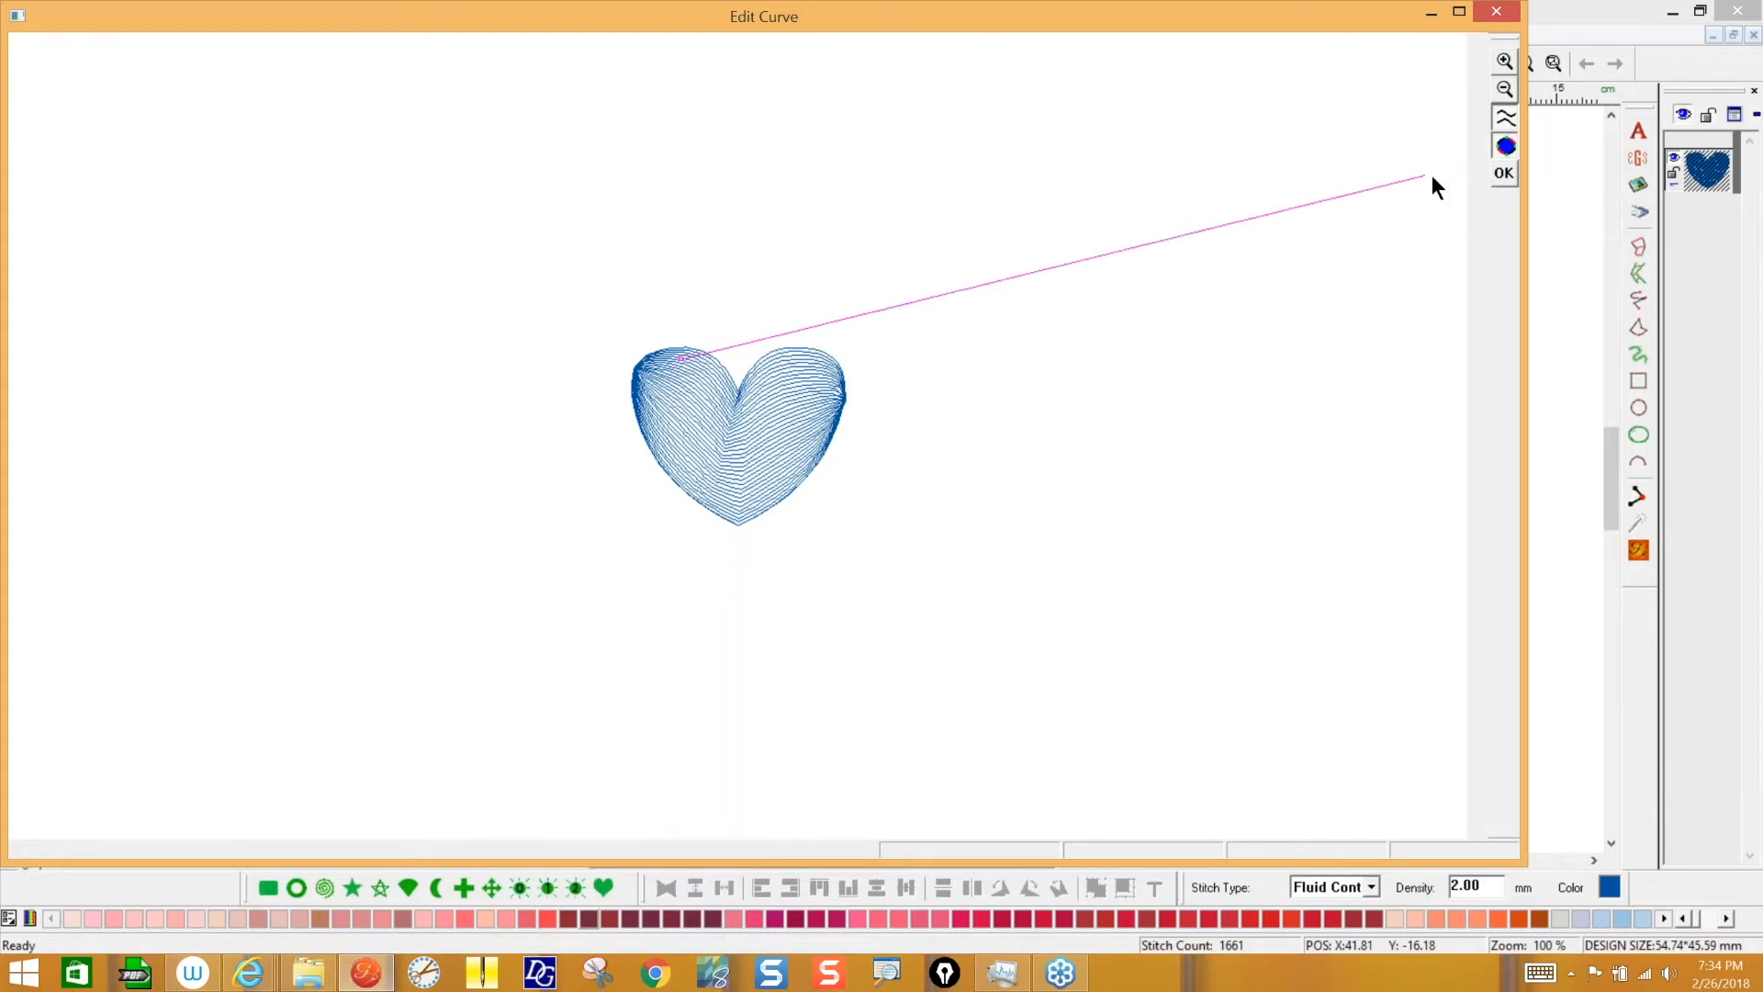
{"action": "left_click", "coordinate": [1503, 172]}
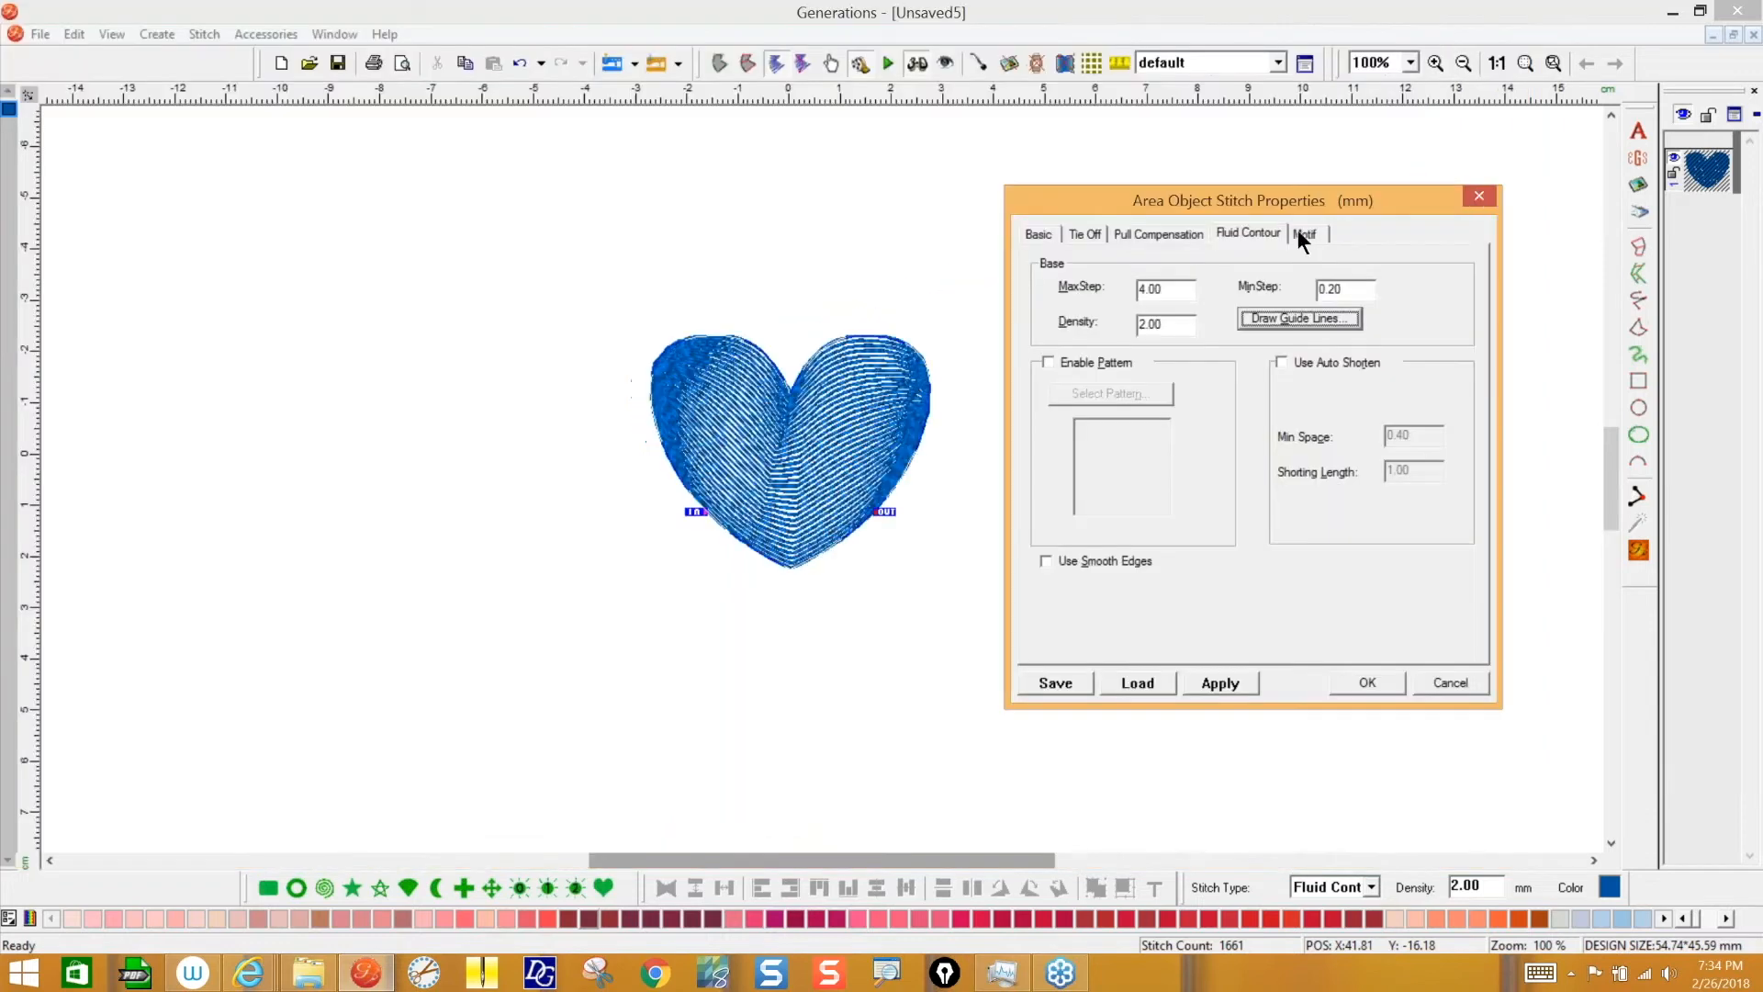
{"action": "left_click", "coordinate": [1308, 312]}
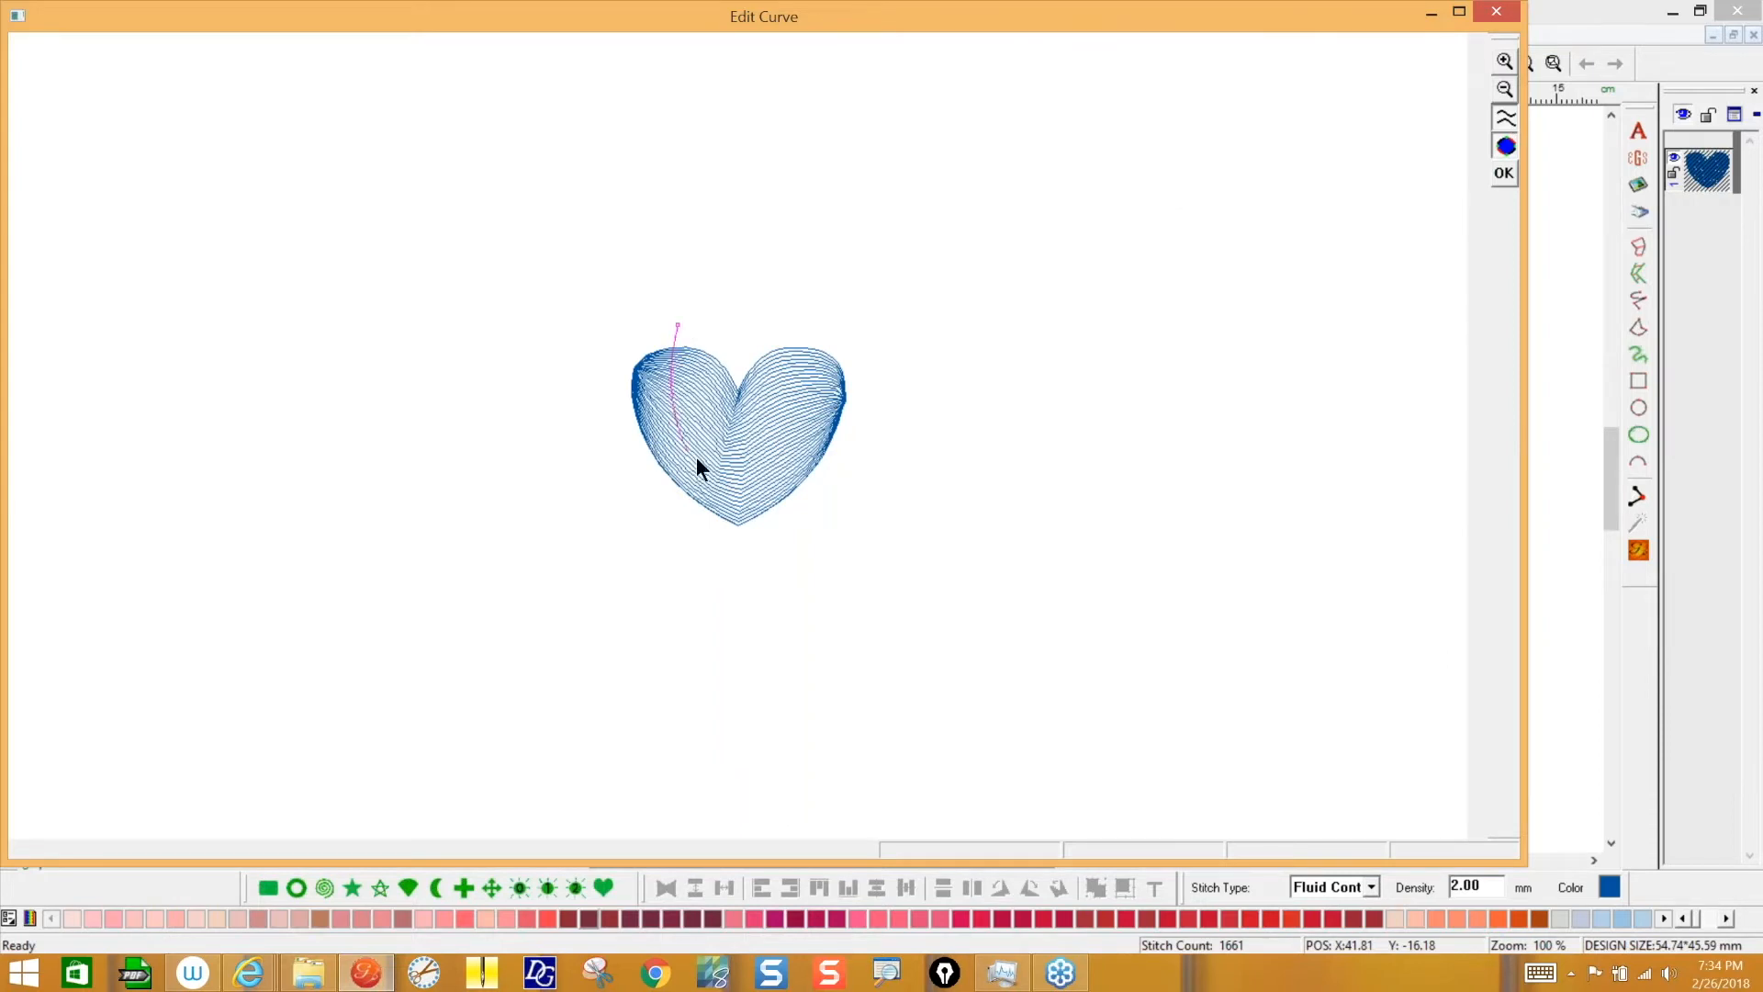
{"action": "mouse_move", "coordinate": [708, 472]}
{"action": "left_mouse_down"}
{"action": "mouse_move", "coordinate": [802, 381]}
{"action": "mouse_move", "coordinate": [774, 305]}
{"action": "left_mouse_up"}
{"action": "left_click", "coordinate": [780, 298]}
{"action": "left_click", "coordinate": [1503, 173]}
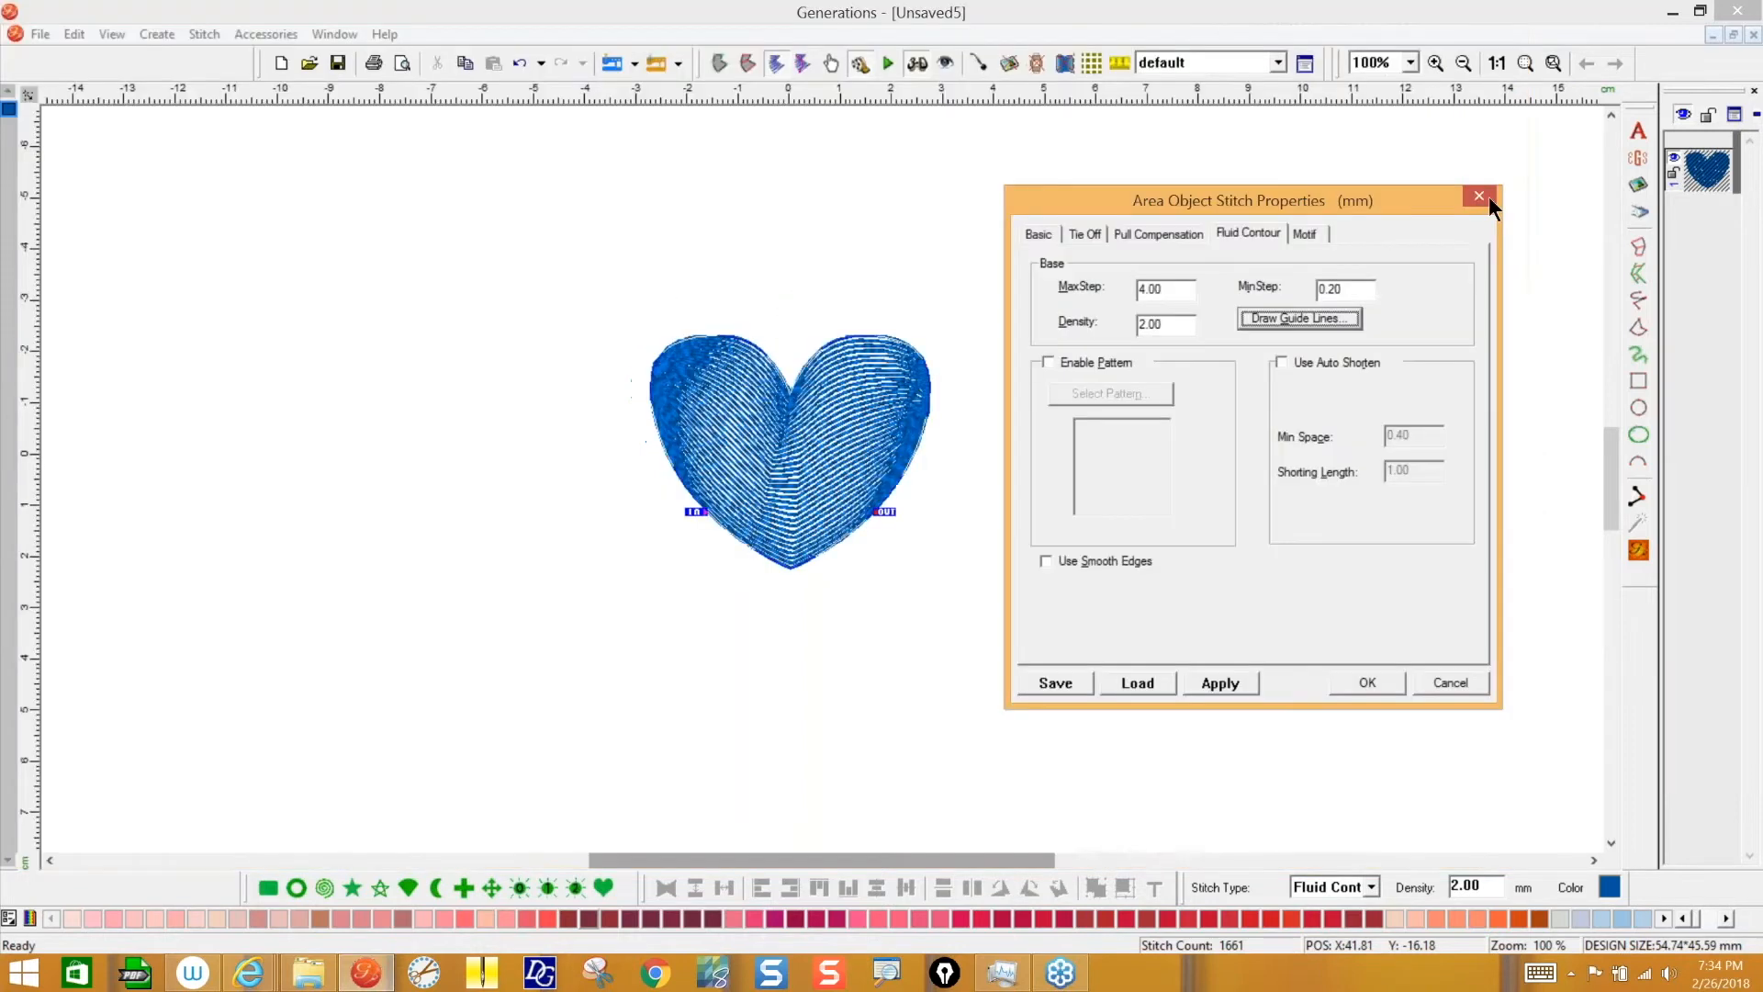
{"action": "left_click", "coordinate": [1231, 679]}
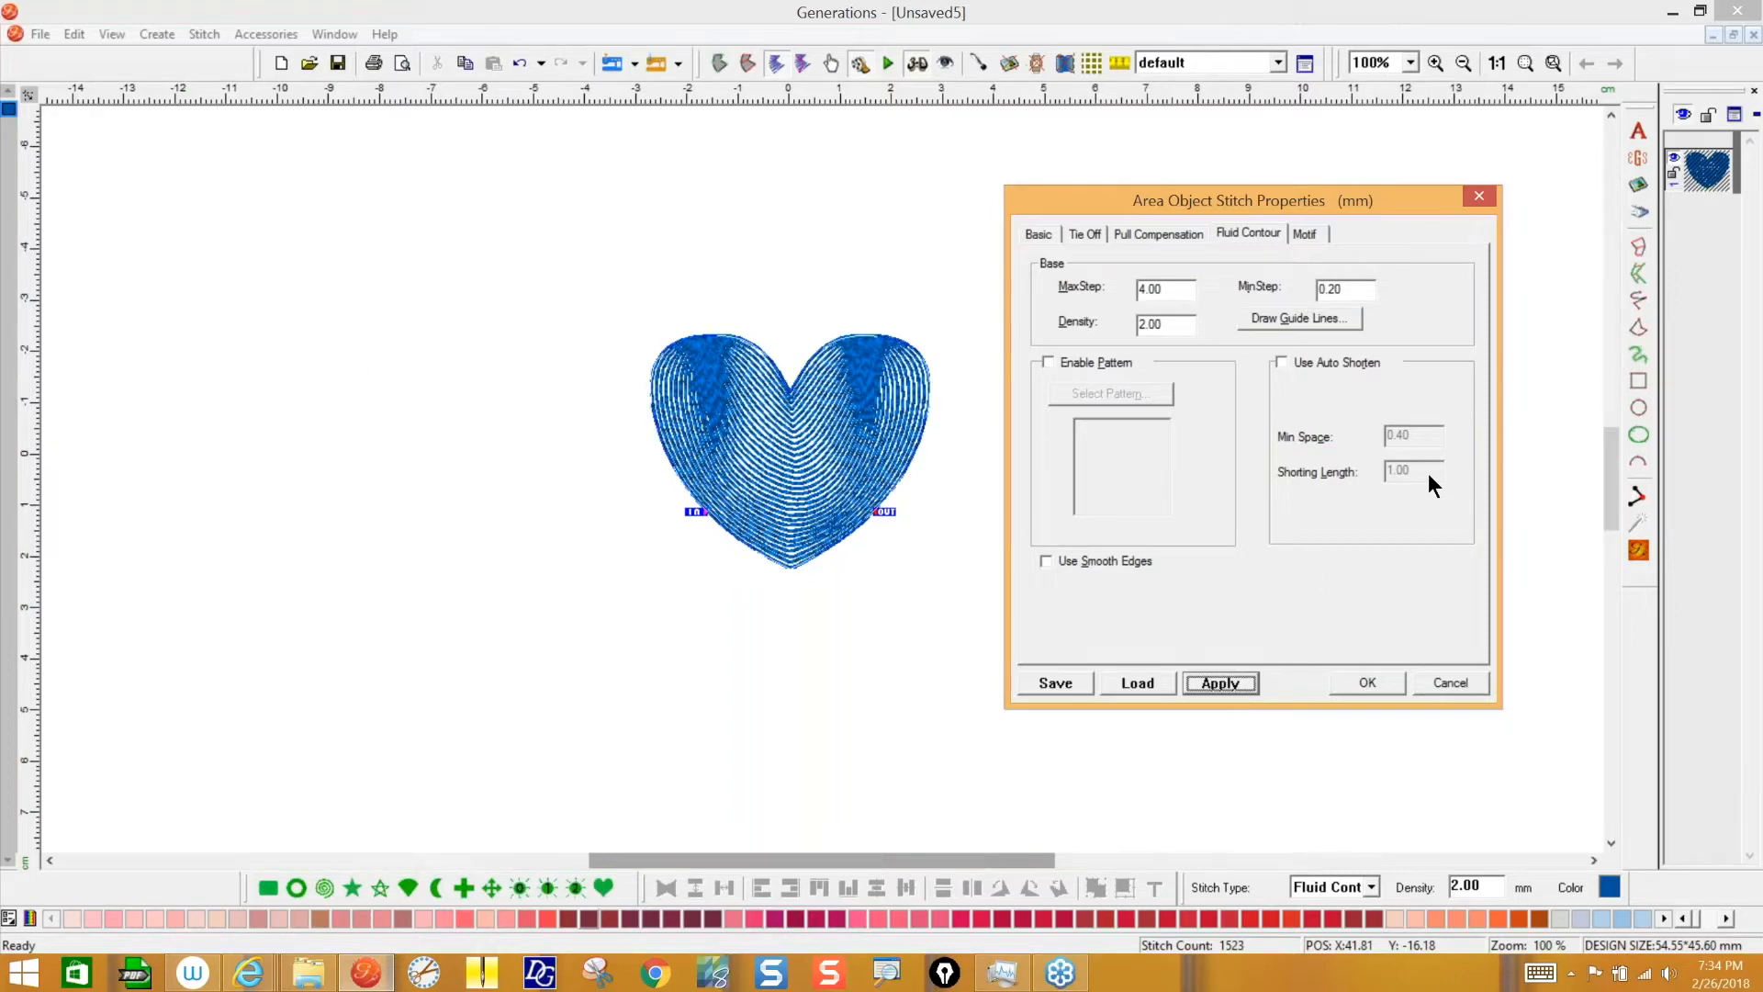
{"action": "left_click", "coordinate": [1422, 684]}
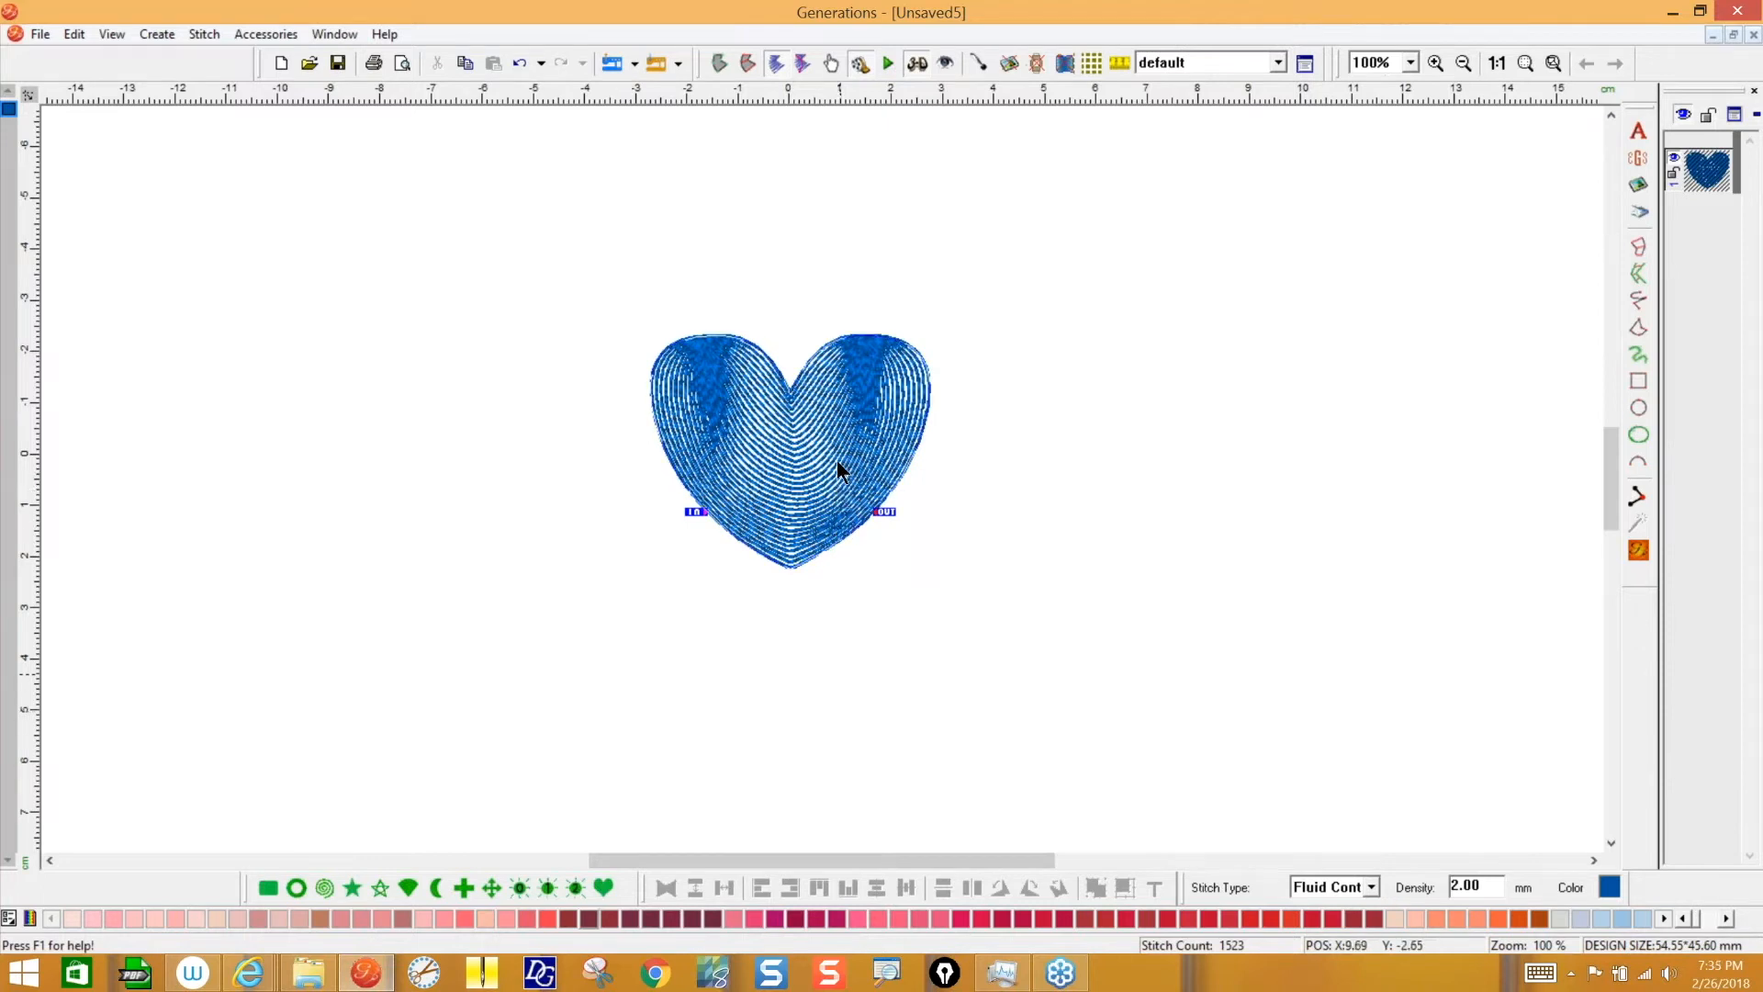
- Change the heart's stitch type to Complex Fill, switch it to Satin, and regenerate the stitches
{"action": "left_click", "coordinate": [1368, 885]}
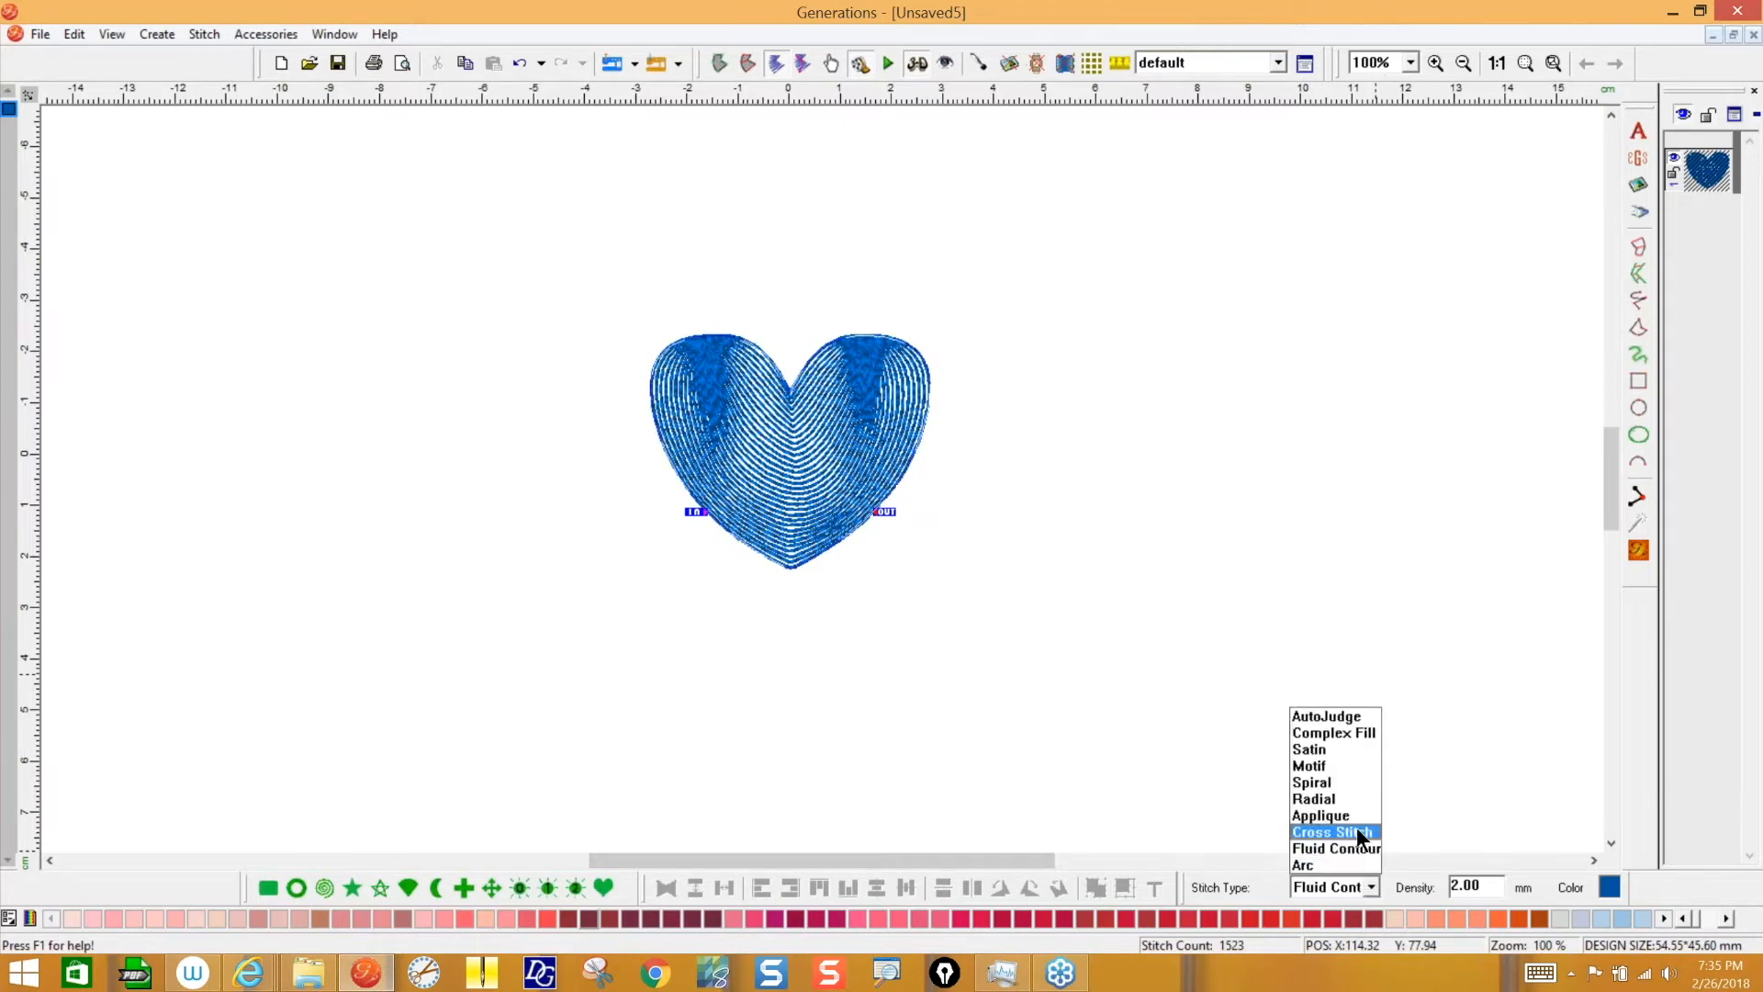
{"action": "left_click", "coordinate": [1357, 731]}
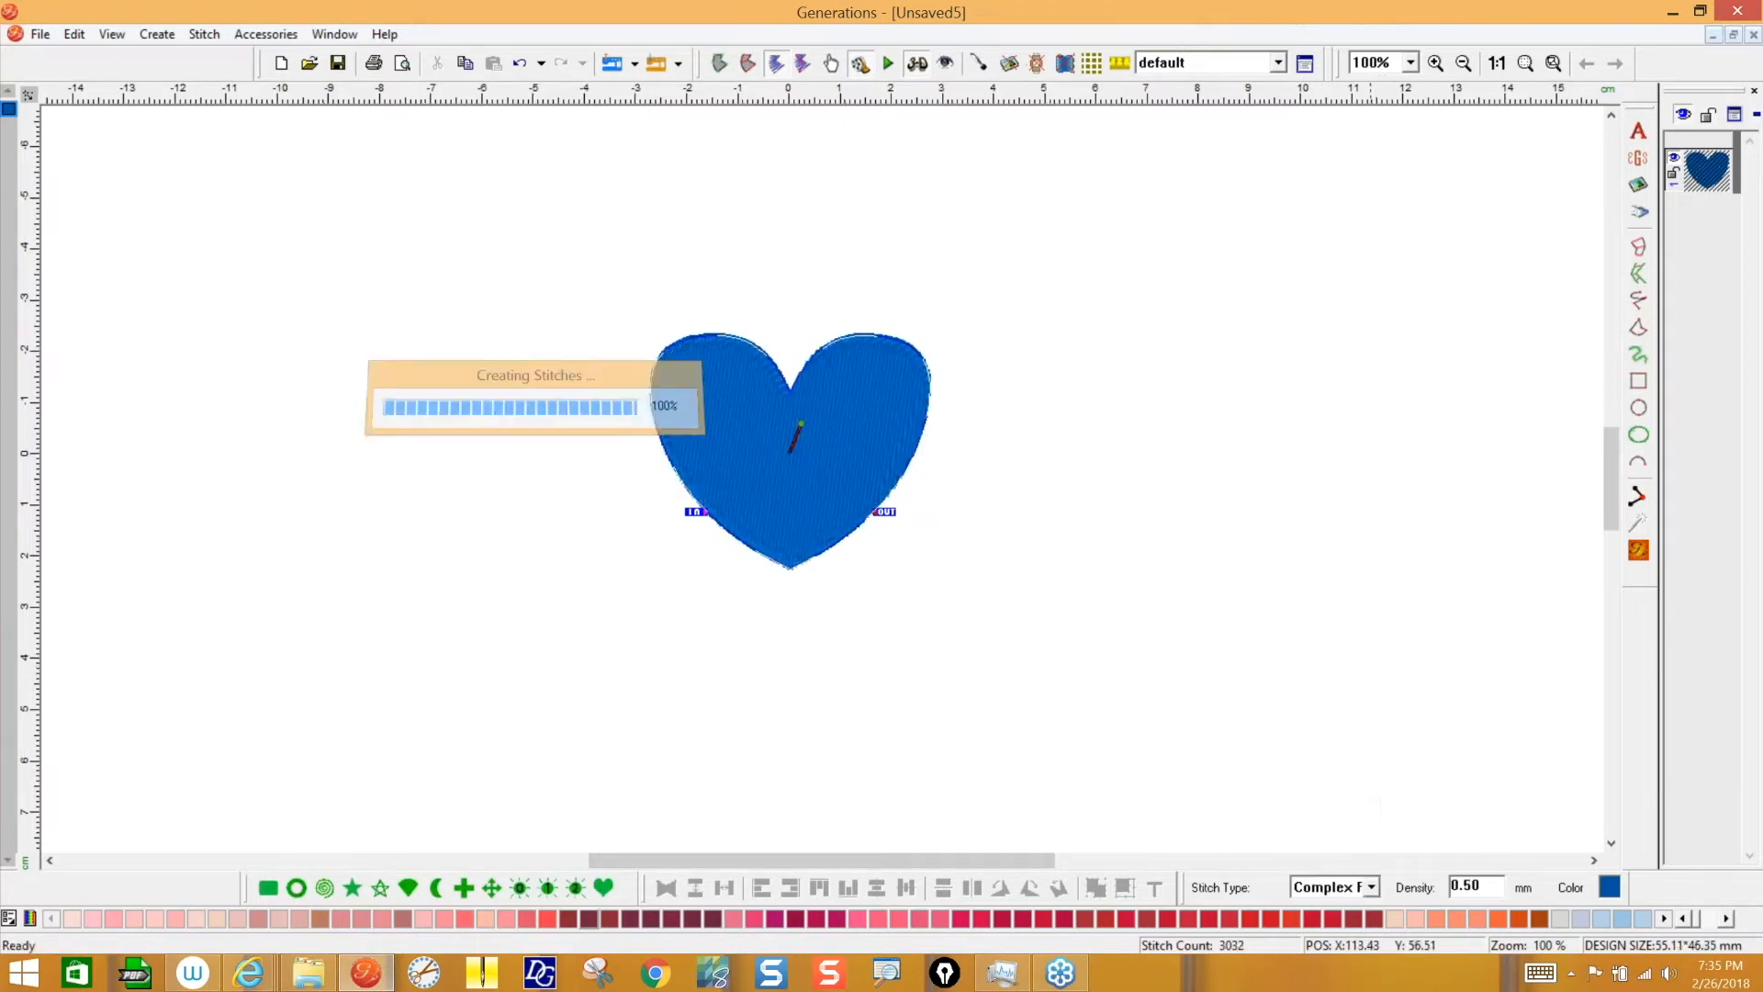
{"action": "left_click", "coordinate": [1357, 884]}
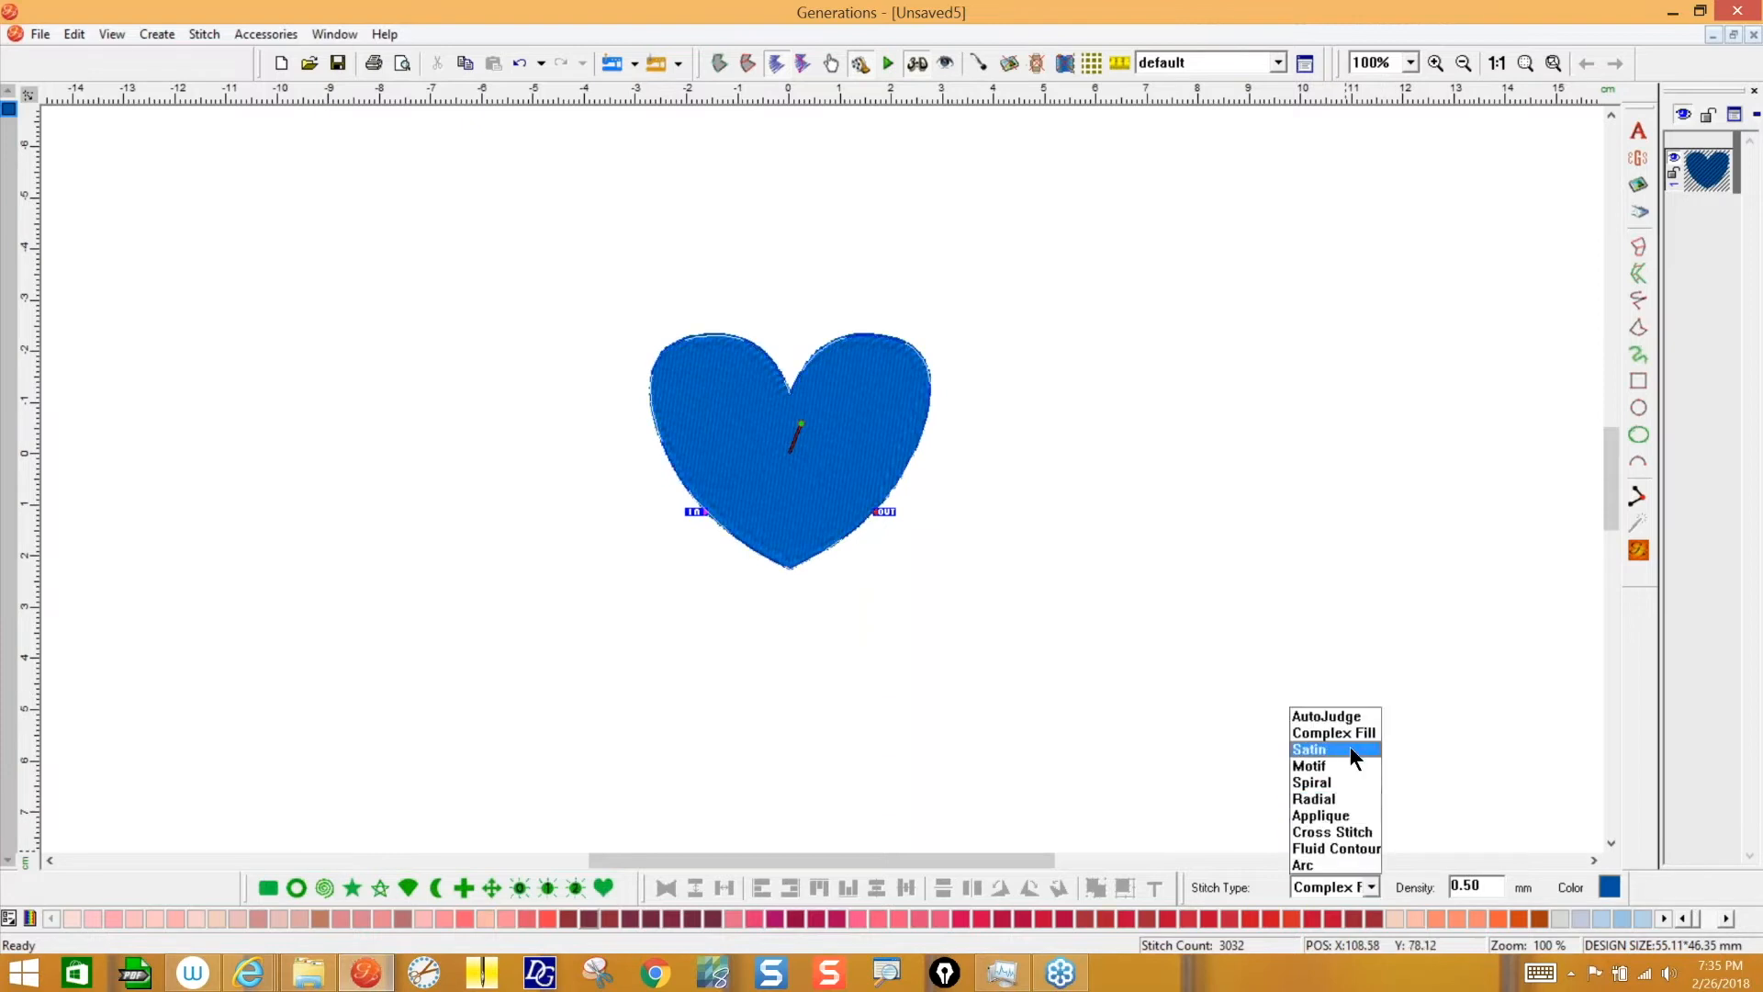
{"action": "left_click", "coordinate": [1350, 747]}
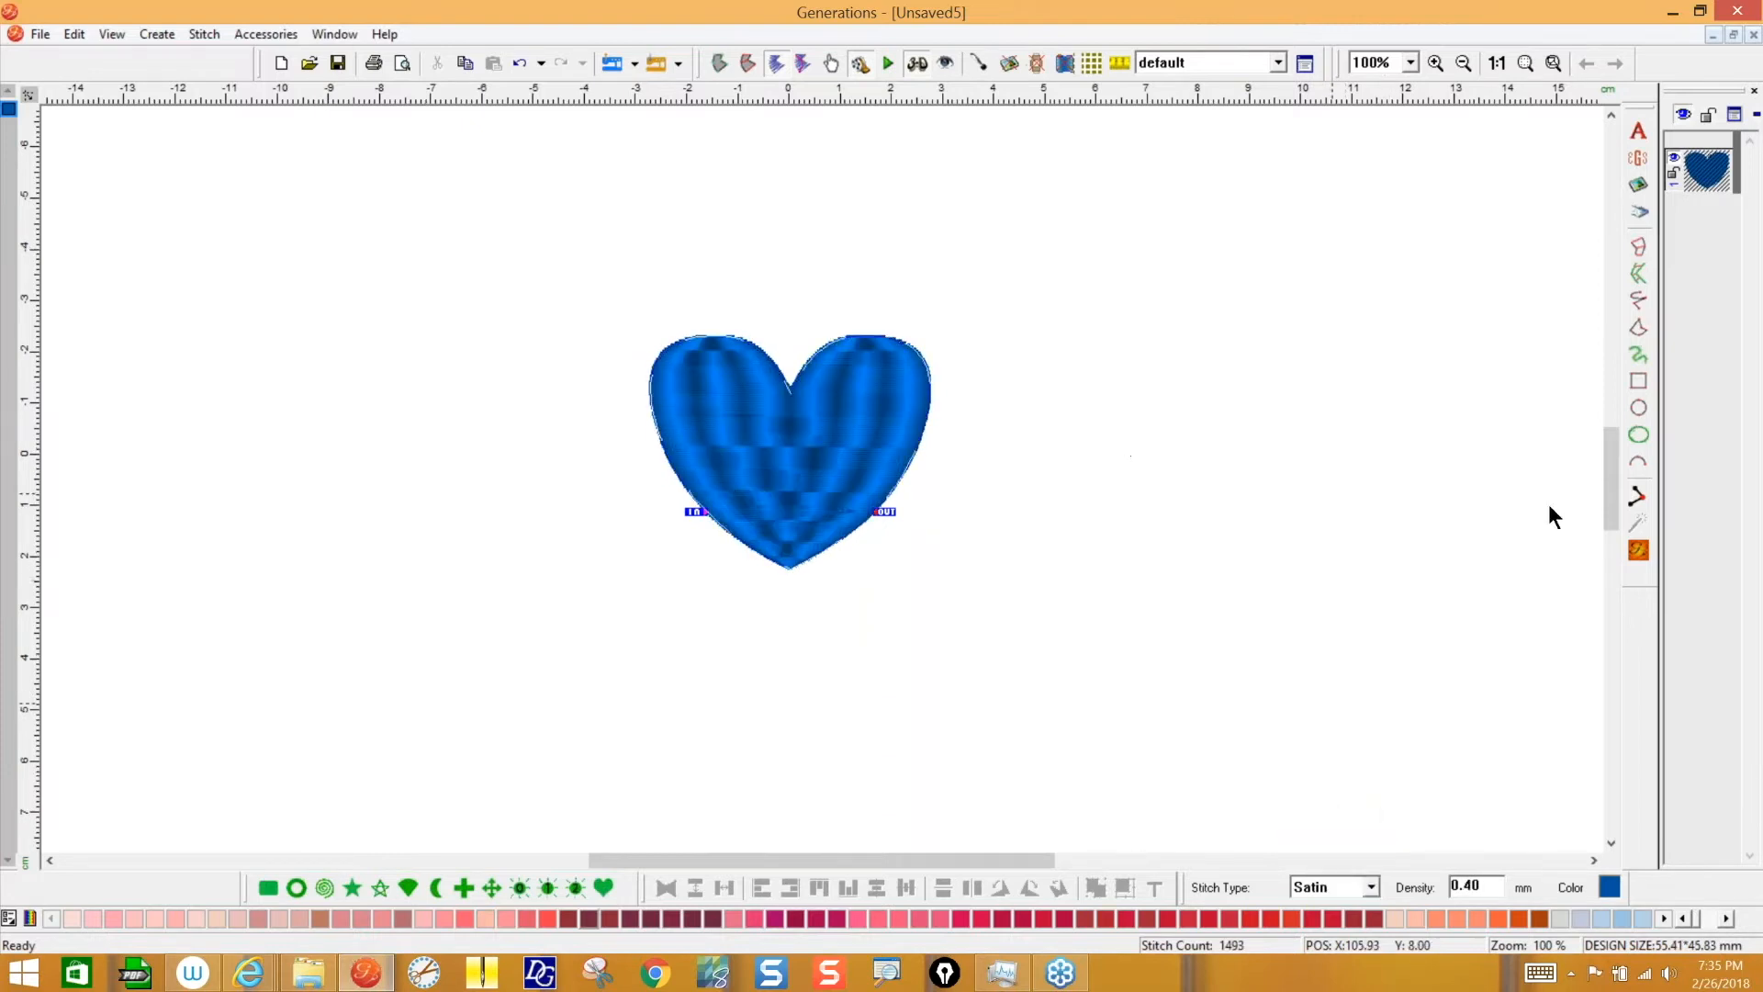
{"action": "left_click", "coordinate": [1639, 551]}
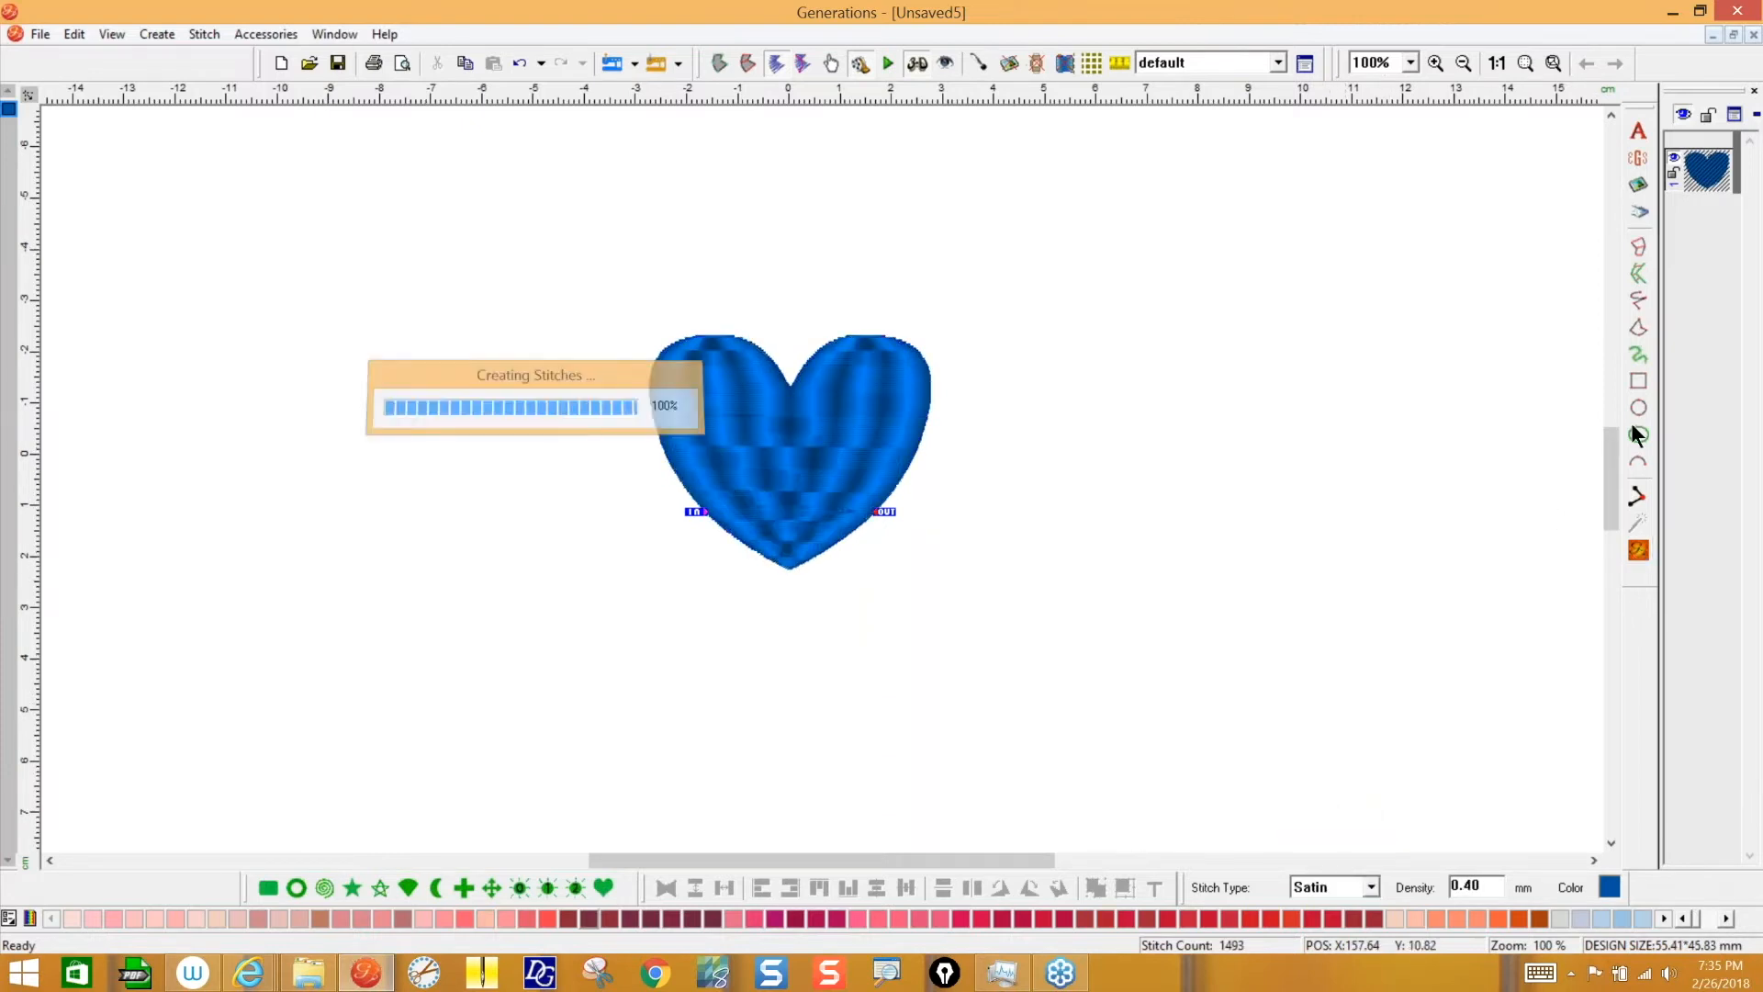
- Scale the satin heart down in stages to about 17 by 14 mm and 11 by 9 mm, regenerating its stitches each time
{"action": "left_click", "coordinate": [901, 394]}
{"action": "left_click", "coordinate": [933, 332]}
{"action": "left_click_drag", "start_coordinate": [933, 332], "coordinate": [740, 493]}
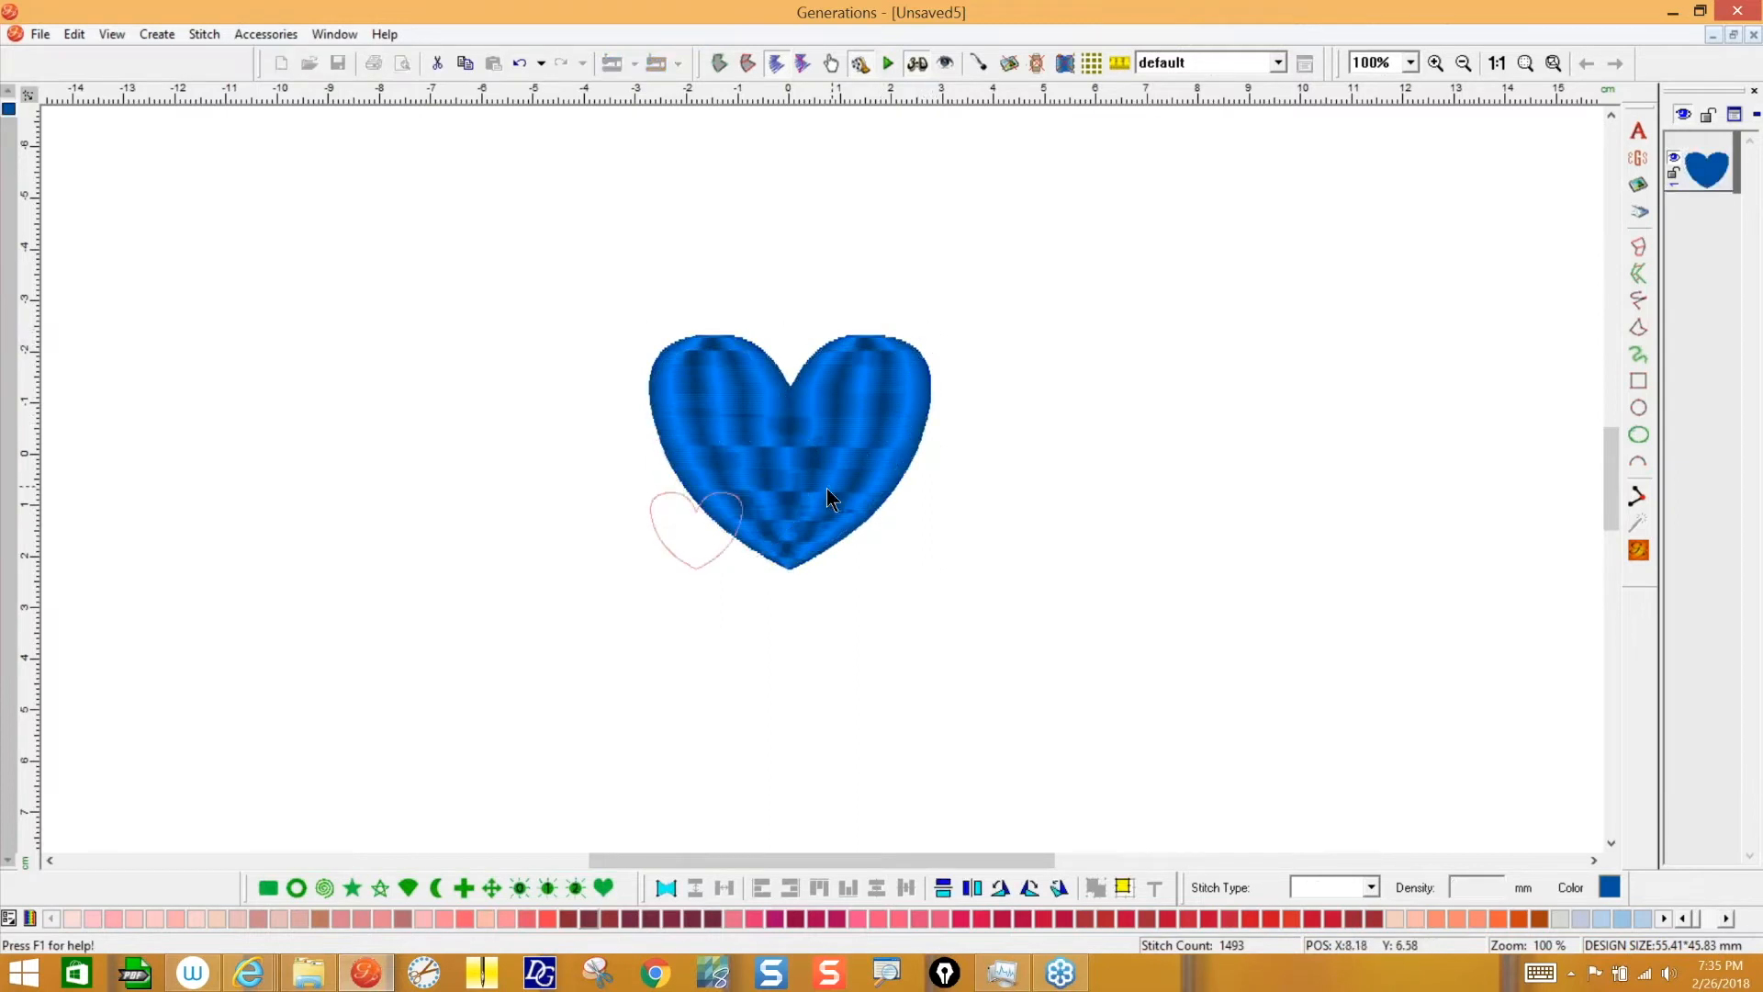
{"action": "left_click", "coordinate": [1639, 551]}
{"action": "left_click", "coordinate": [728, 526]}
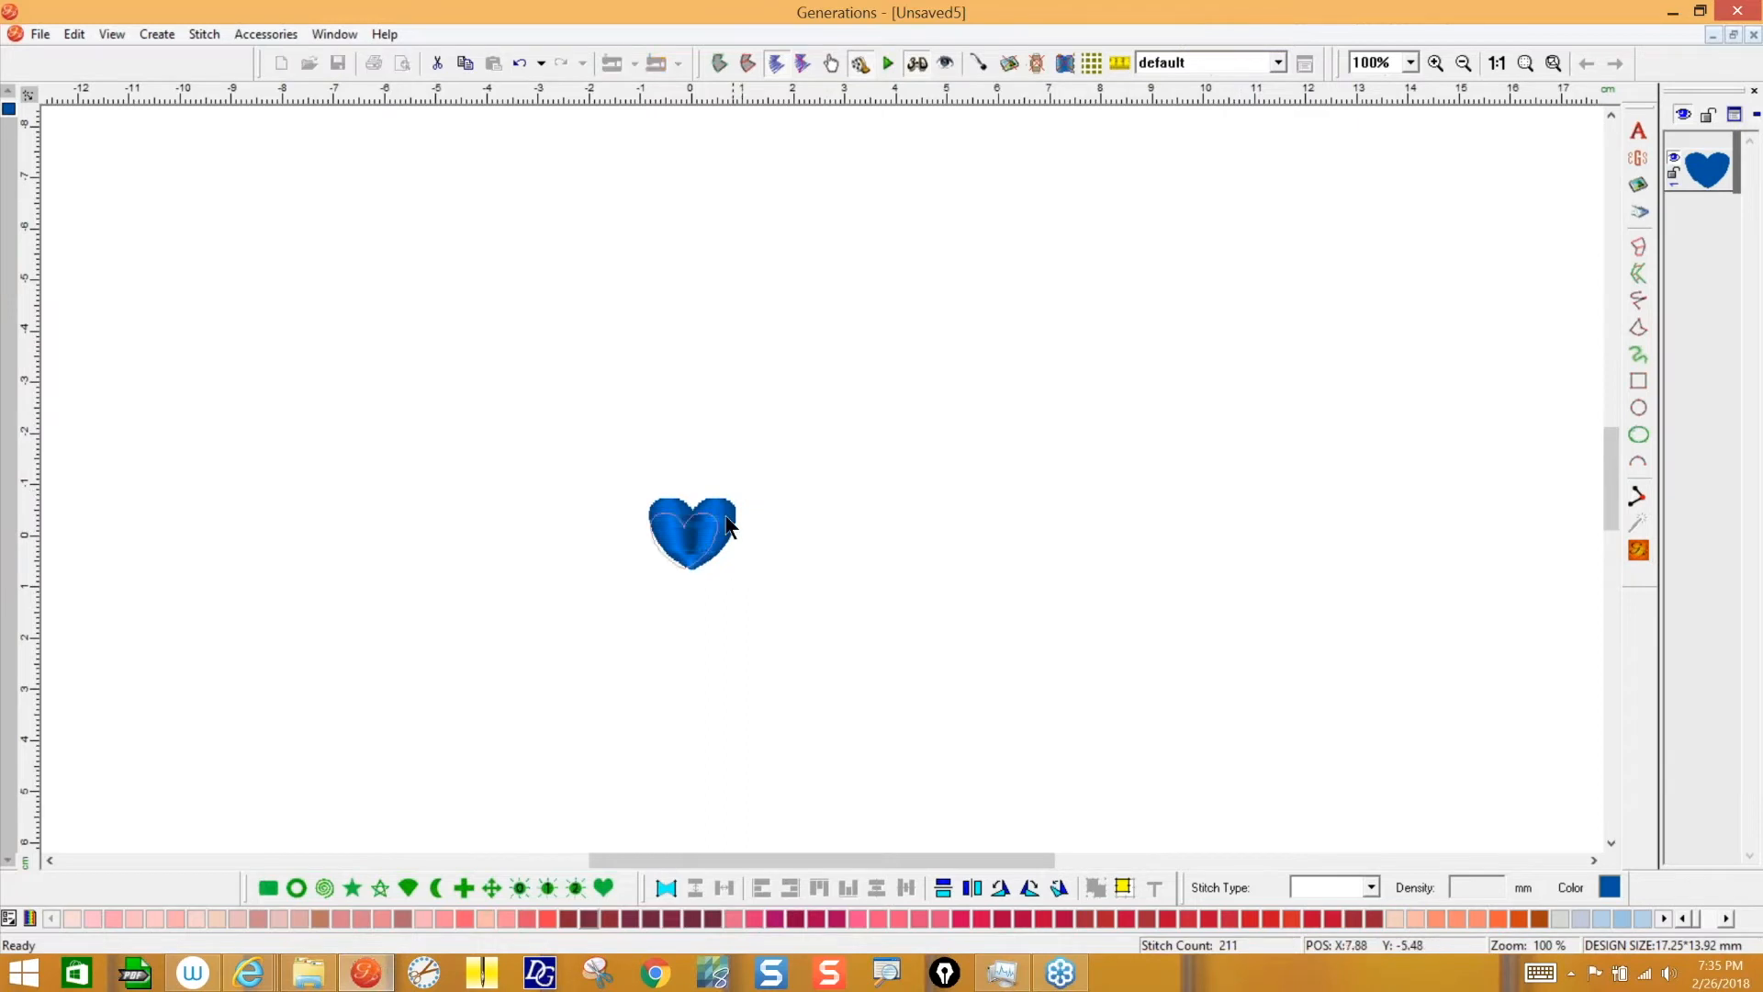
{"action": "left_click", "coordinate": [1639, 551]}
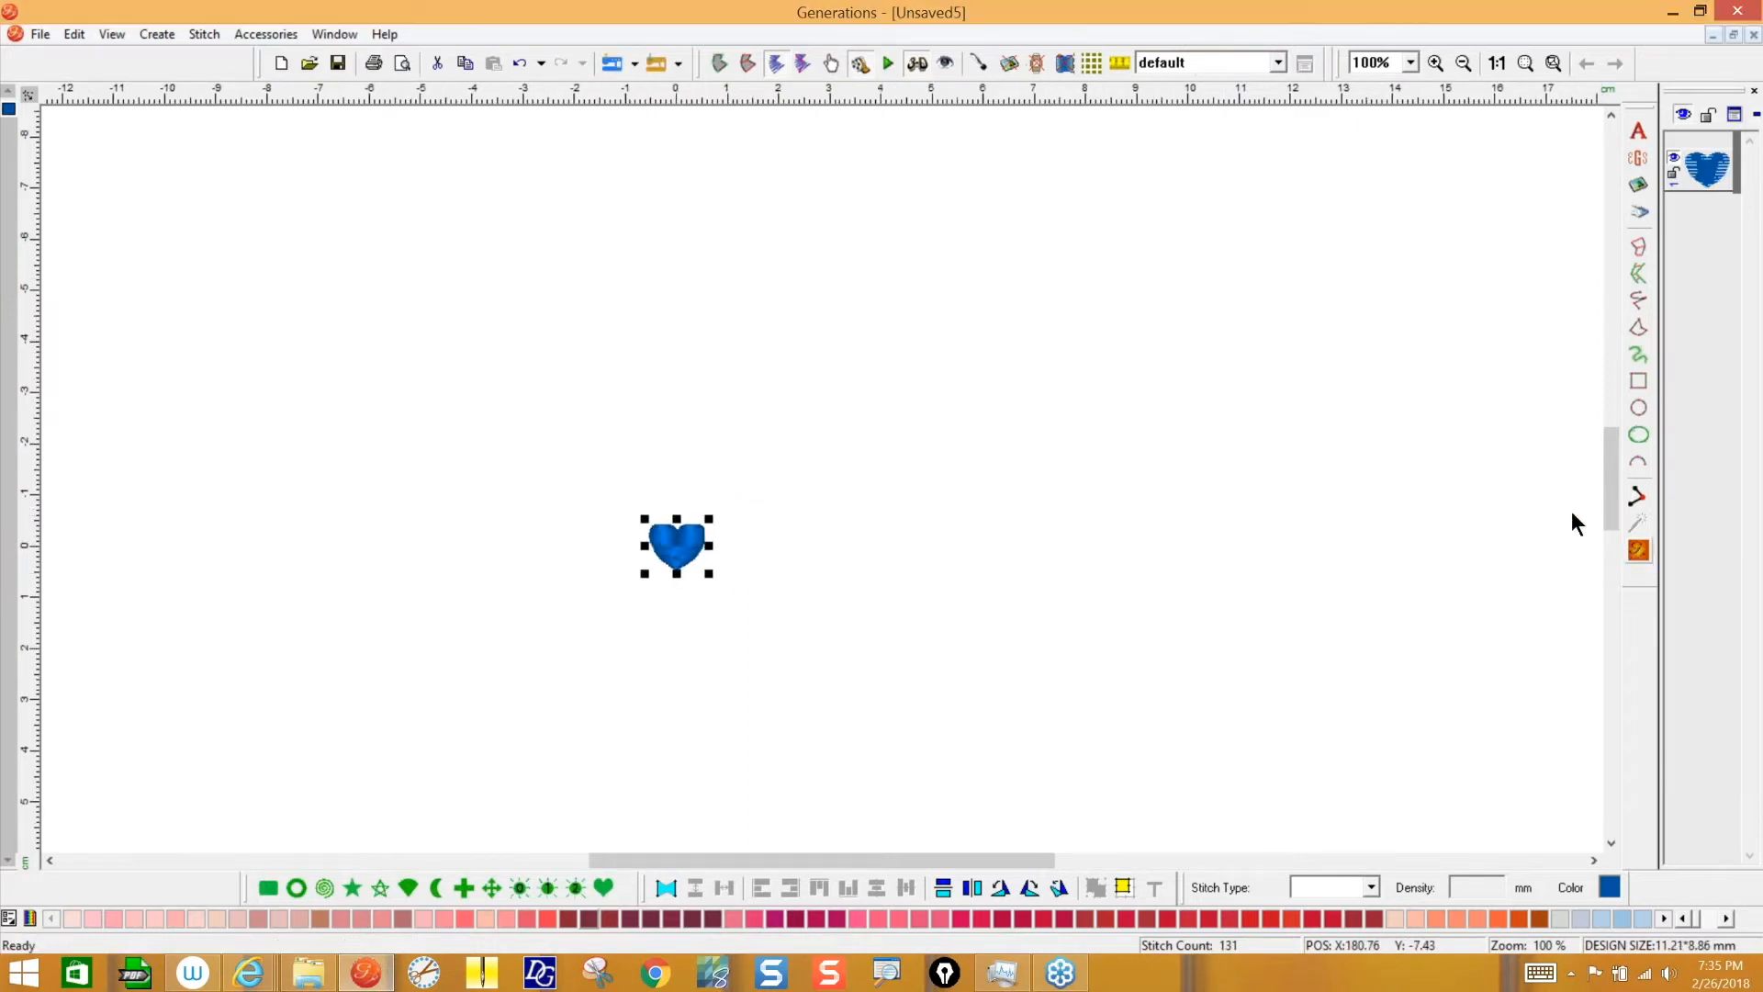
{"action": "left_click", "coordinate": [1639, 553]}
- Resize the small heart to about 11 by 8 mm without regenerating it and inspect its stitches up close
{"action": "left_click_drag", "start_coordinate": [710, 519], "coordinate": [697, 530]}
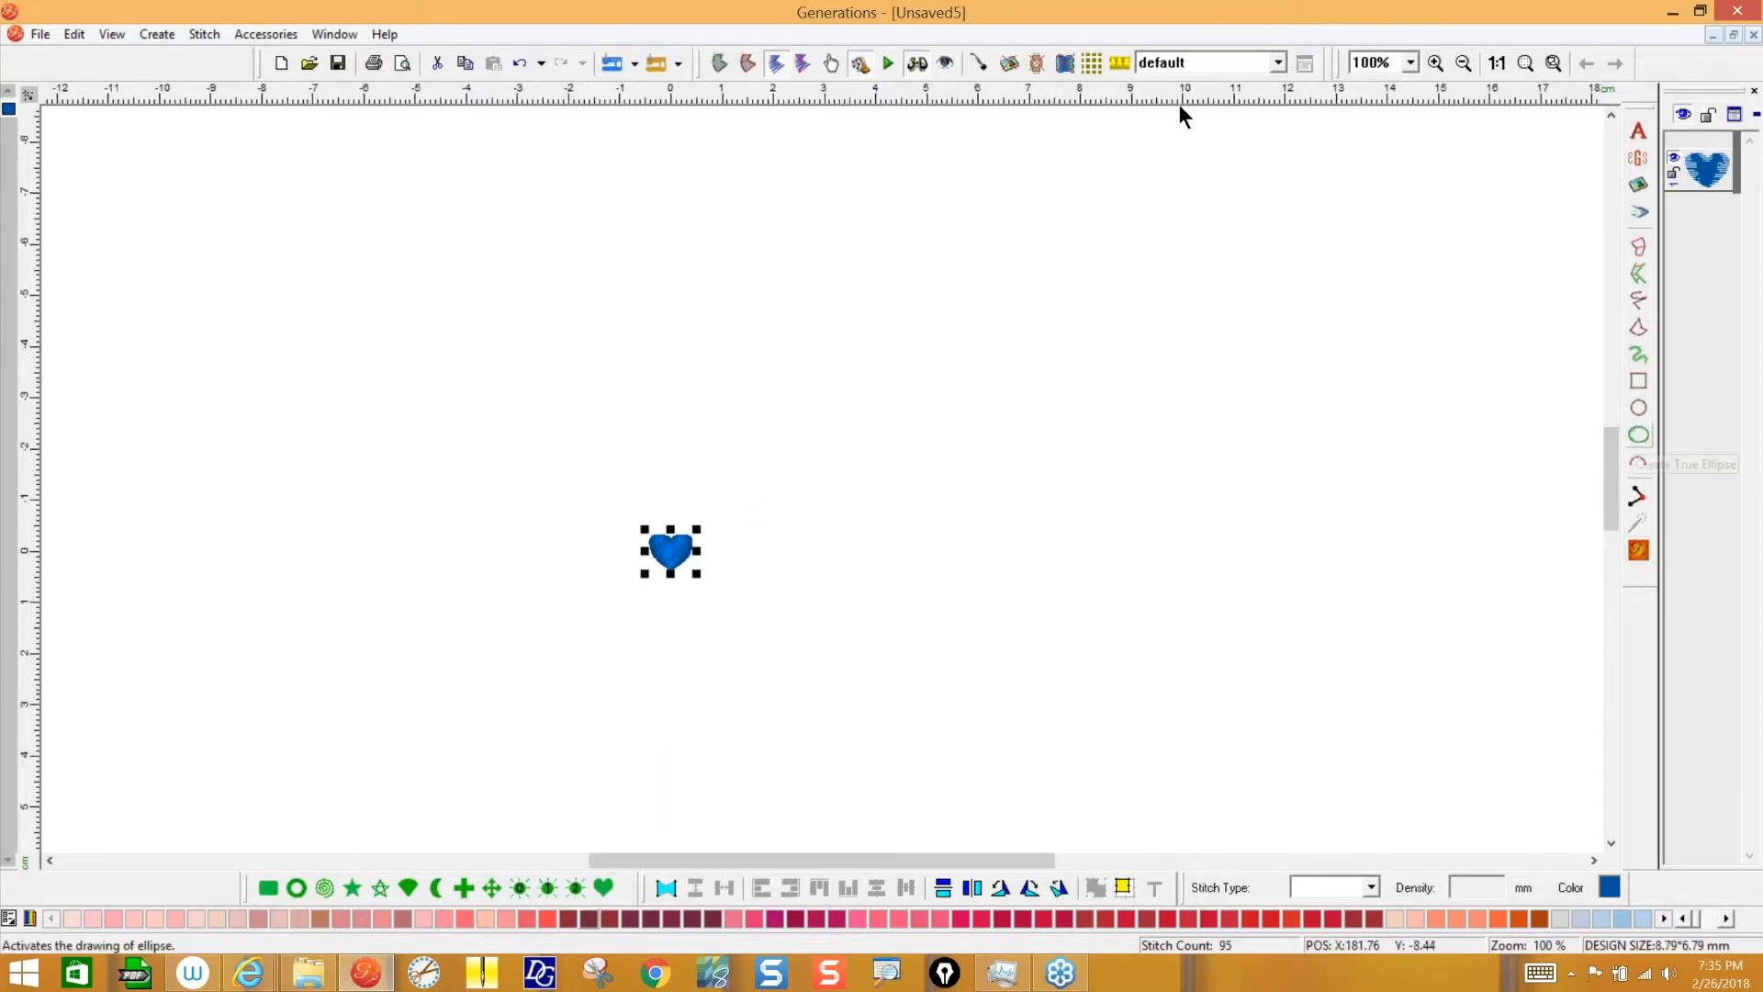
{"action": "left_click_drag", "start_coordinate": [698, 529], "coordinate": [705, 520]}
{"action": "left_click", "coordinate": [1525, 58]}
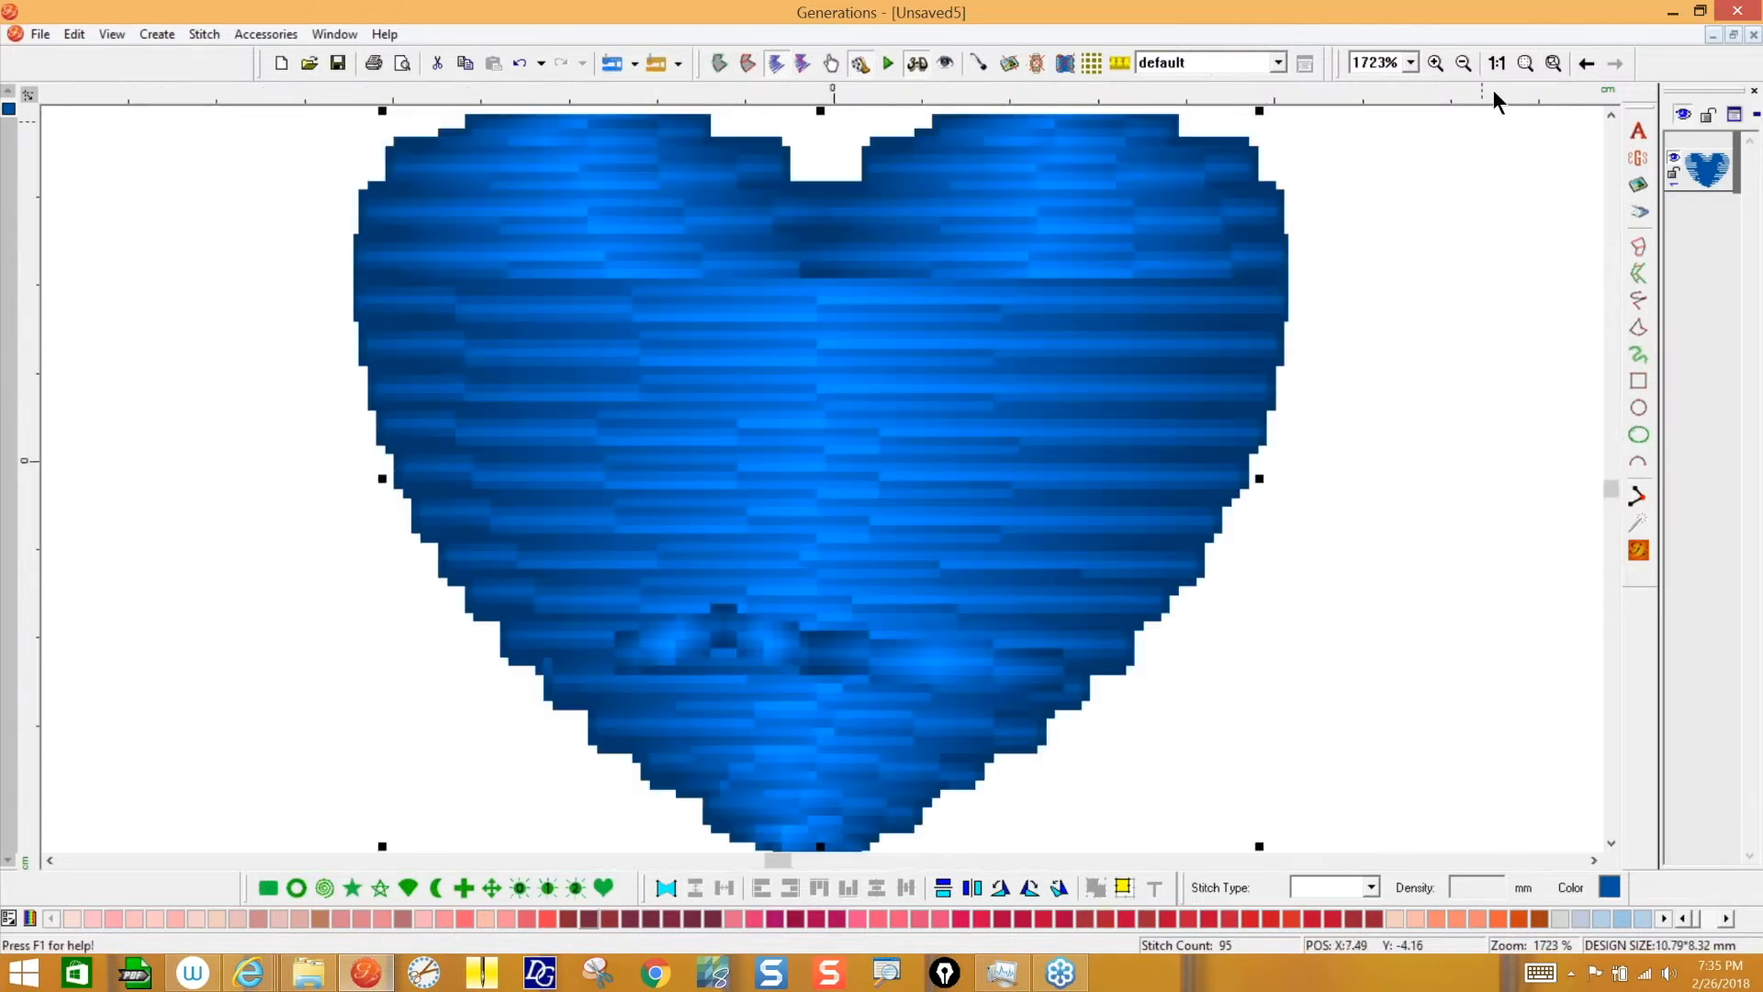
- Enlarge the heart to about 17 by 13 mm and regenerate its stitches at that size
{"action": "left_click", "coordinate": [1497, 64]}
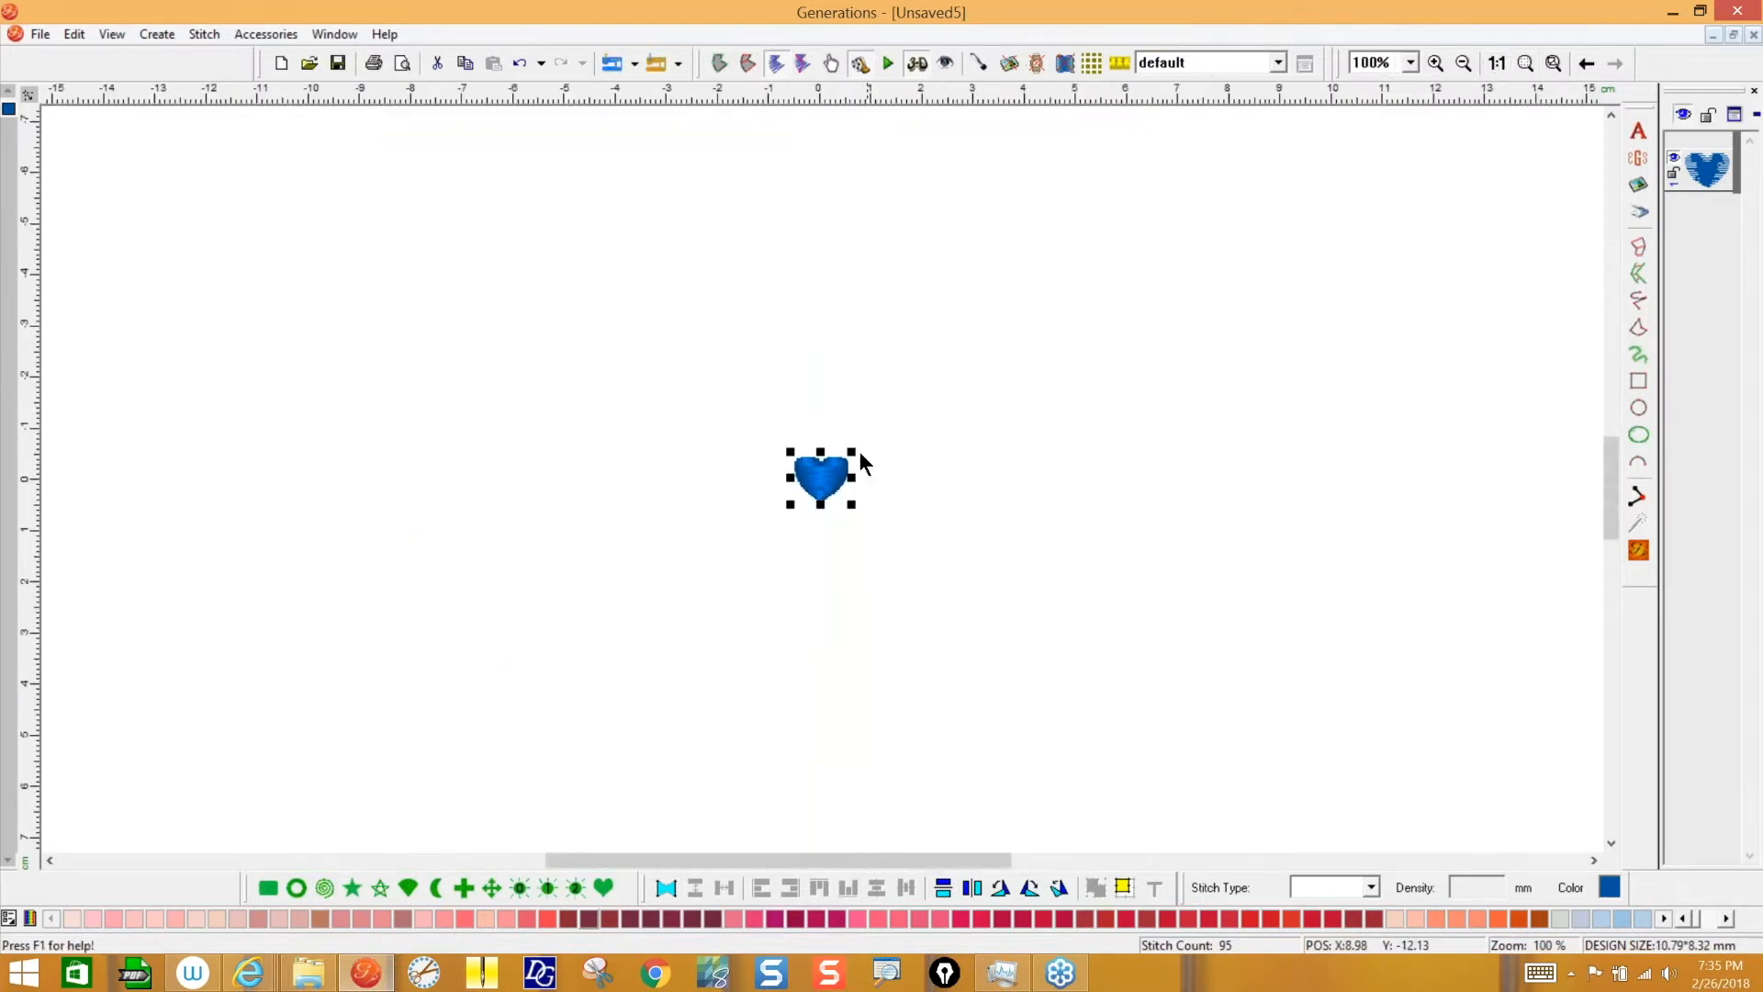
{"action": "left_click_drag", "start_coordinate": [852, 503], "coordinate": [881, 529]}
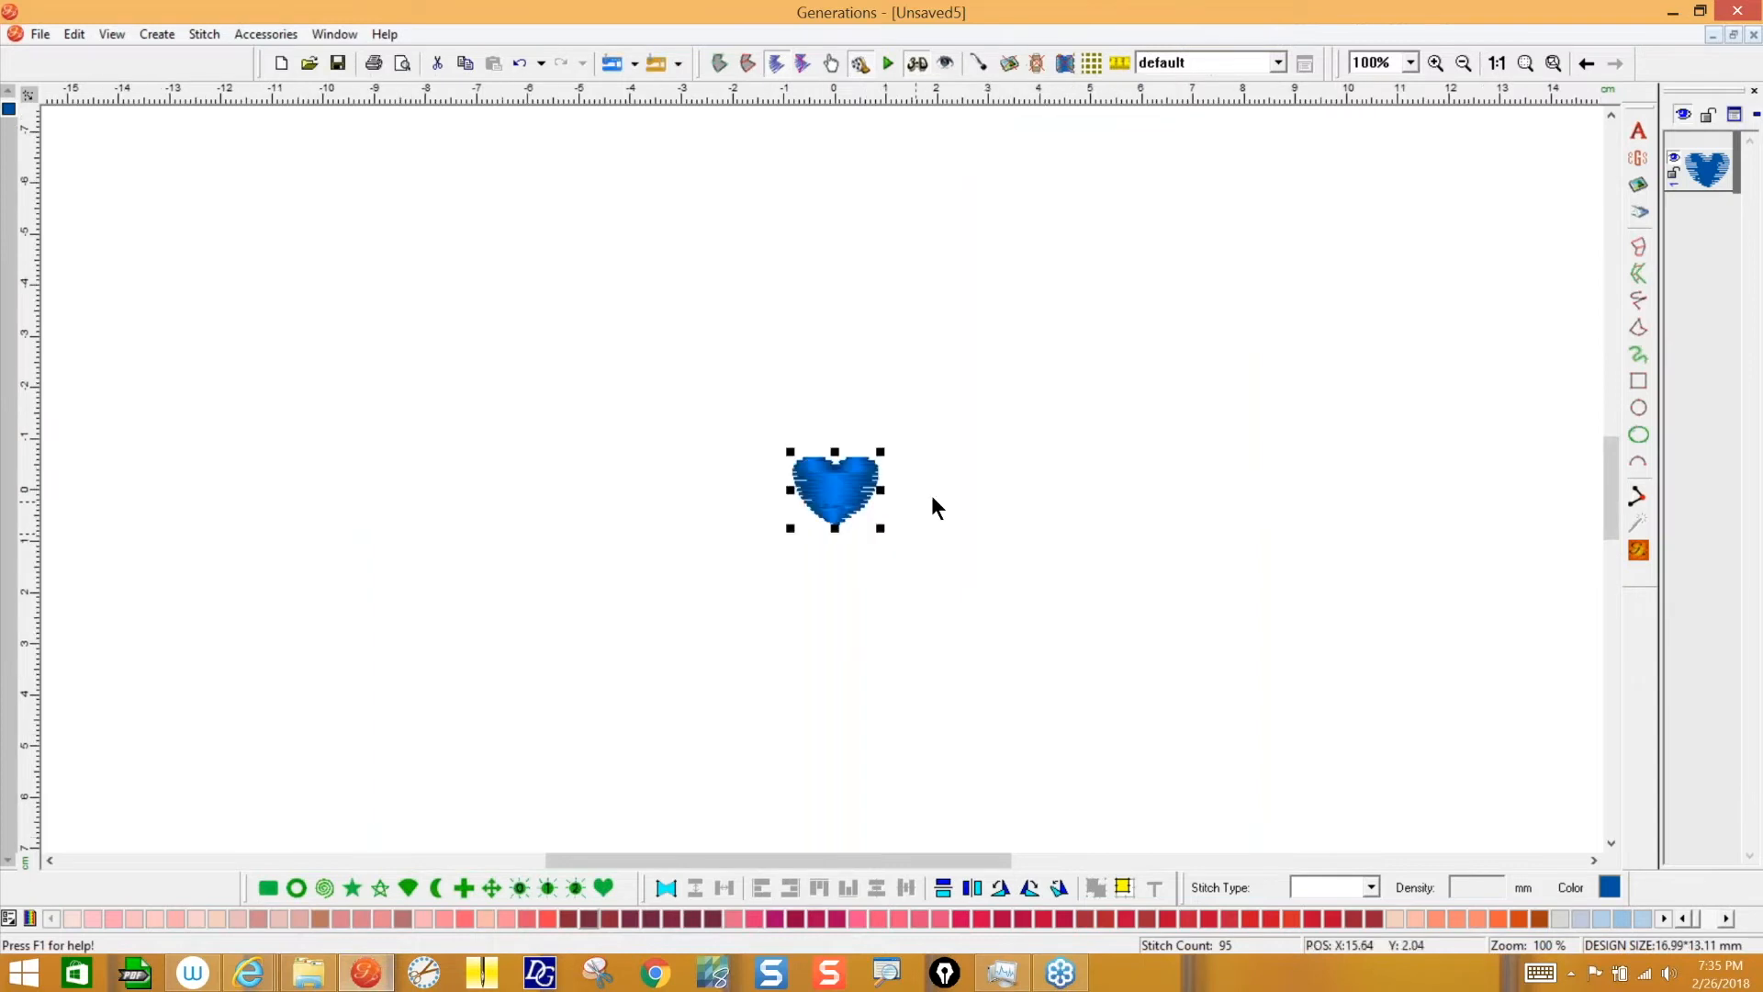
{"action": "left_click", "coordinate": [1639, 549]}
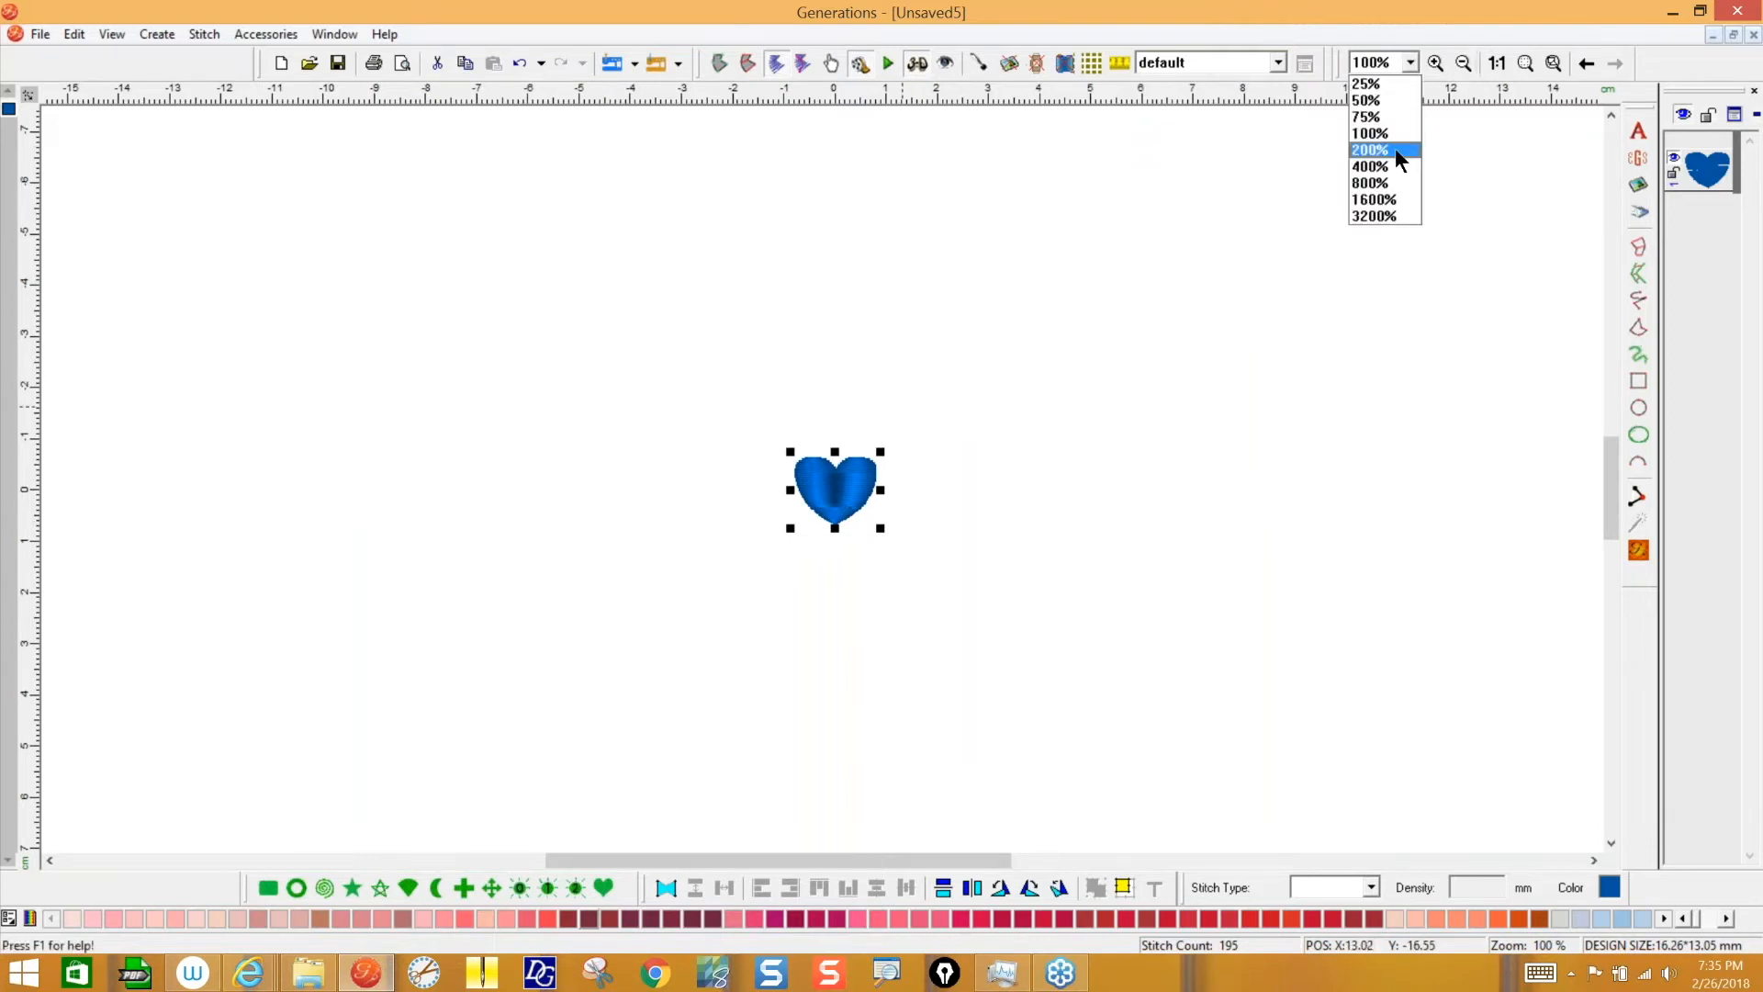
- Trace a second heart over the existing one as a Satin Side to Side area, following its lobes, notch and bottom point
{"action": "left_click", "coordinate": [1395, 147]}
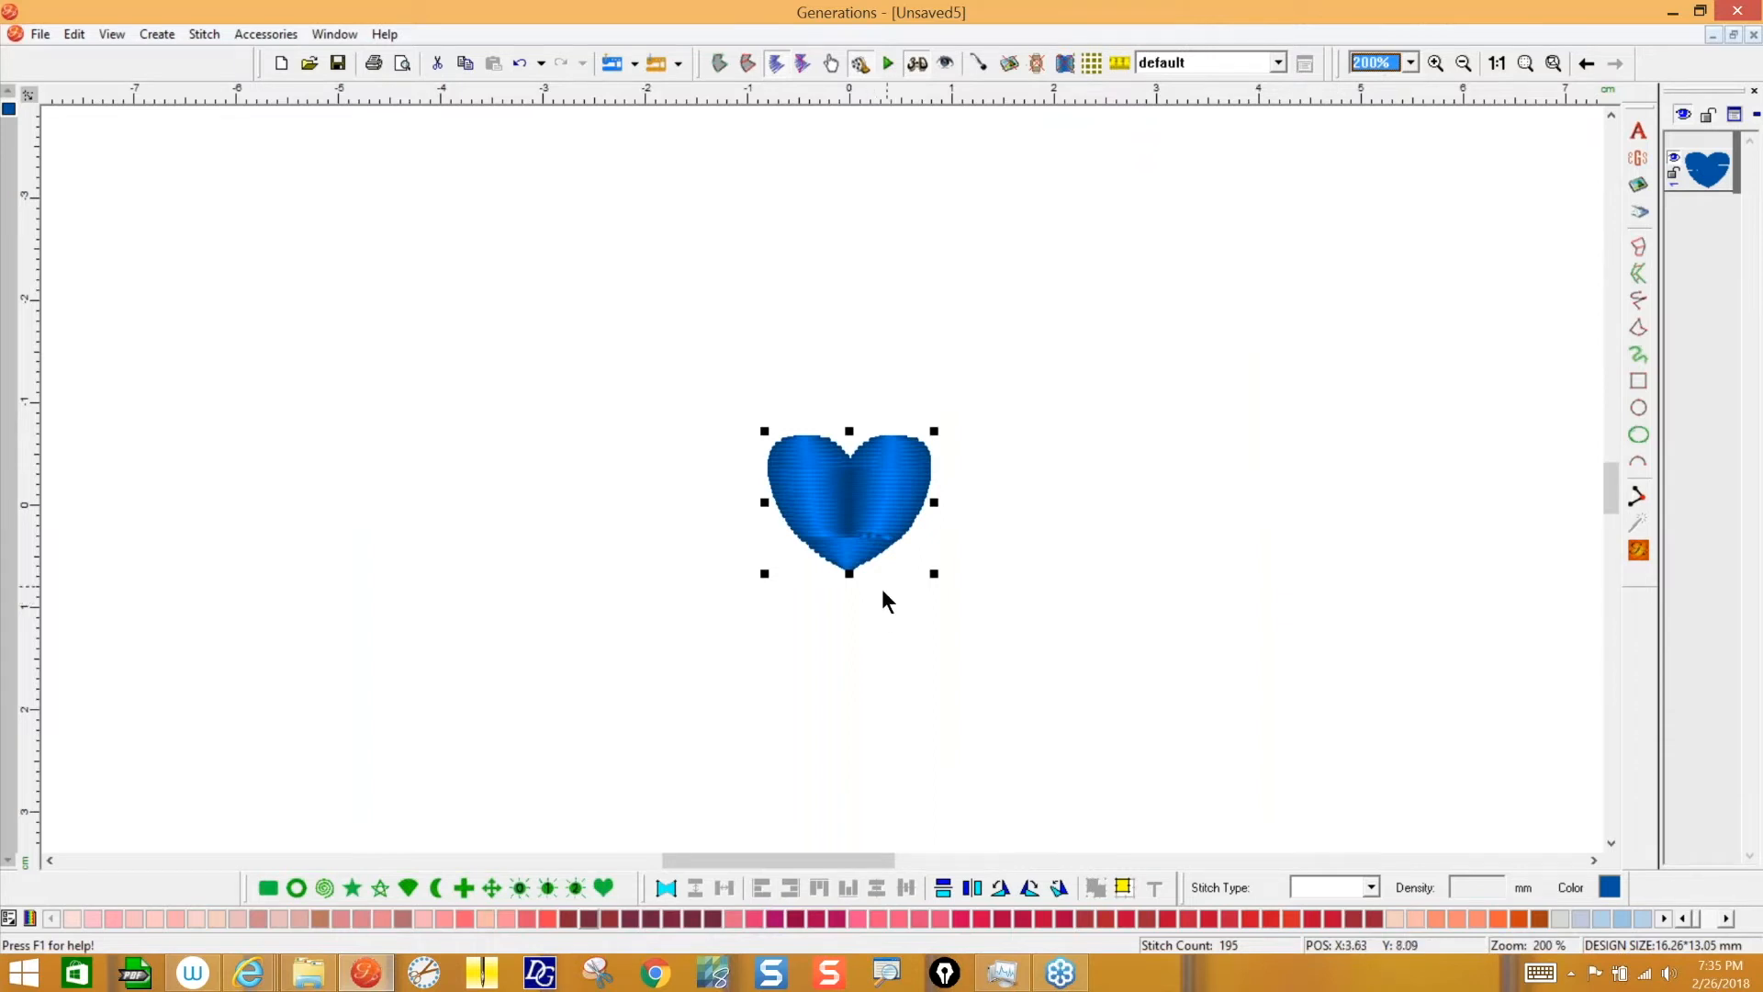
{"action": "left_click", "coordinate": [1639, 246]}
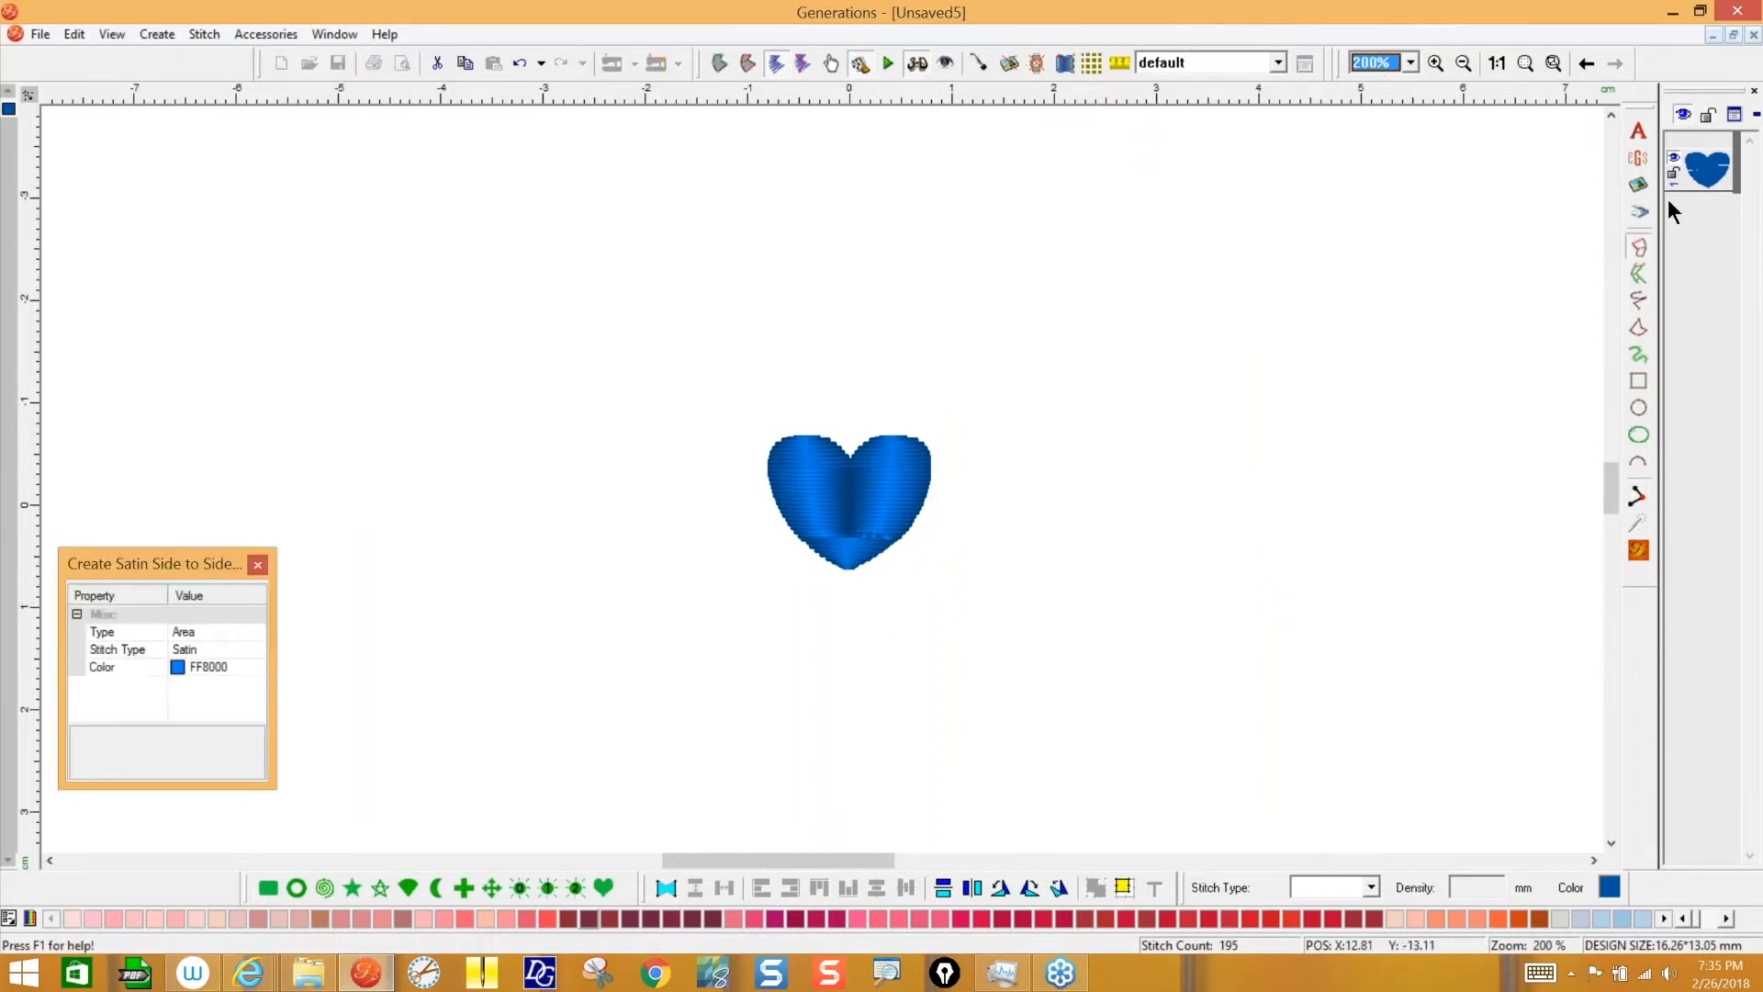
{"action": "left_click", "coordinate": [767, 462]}
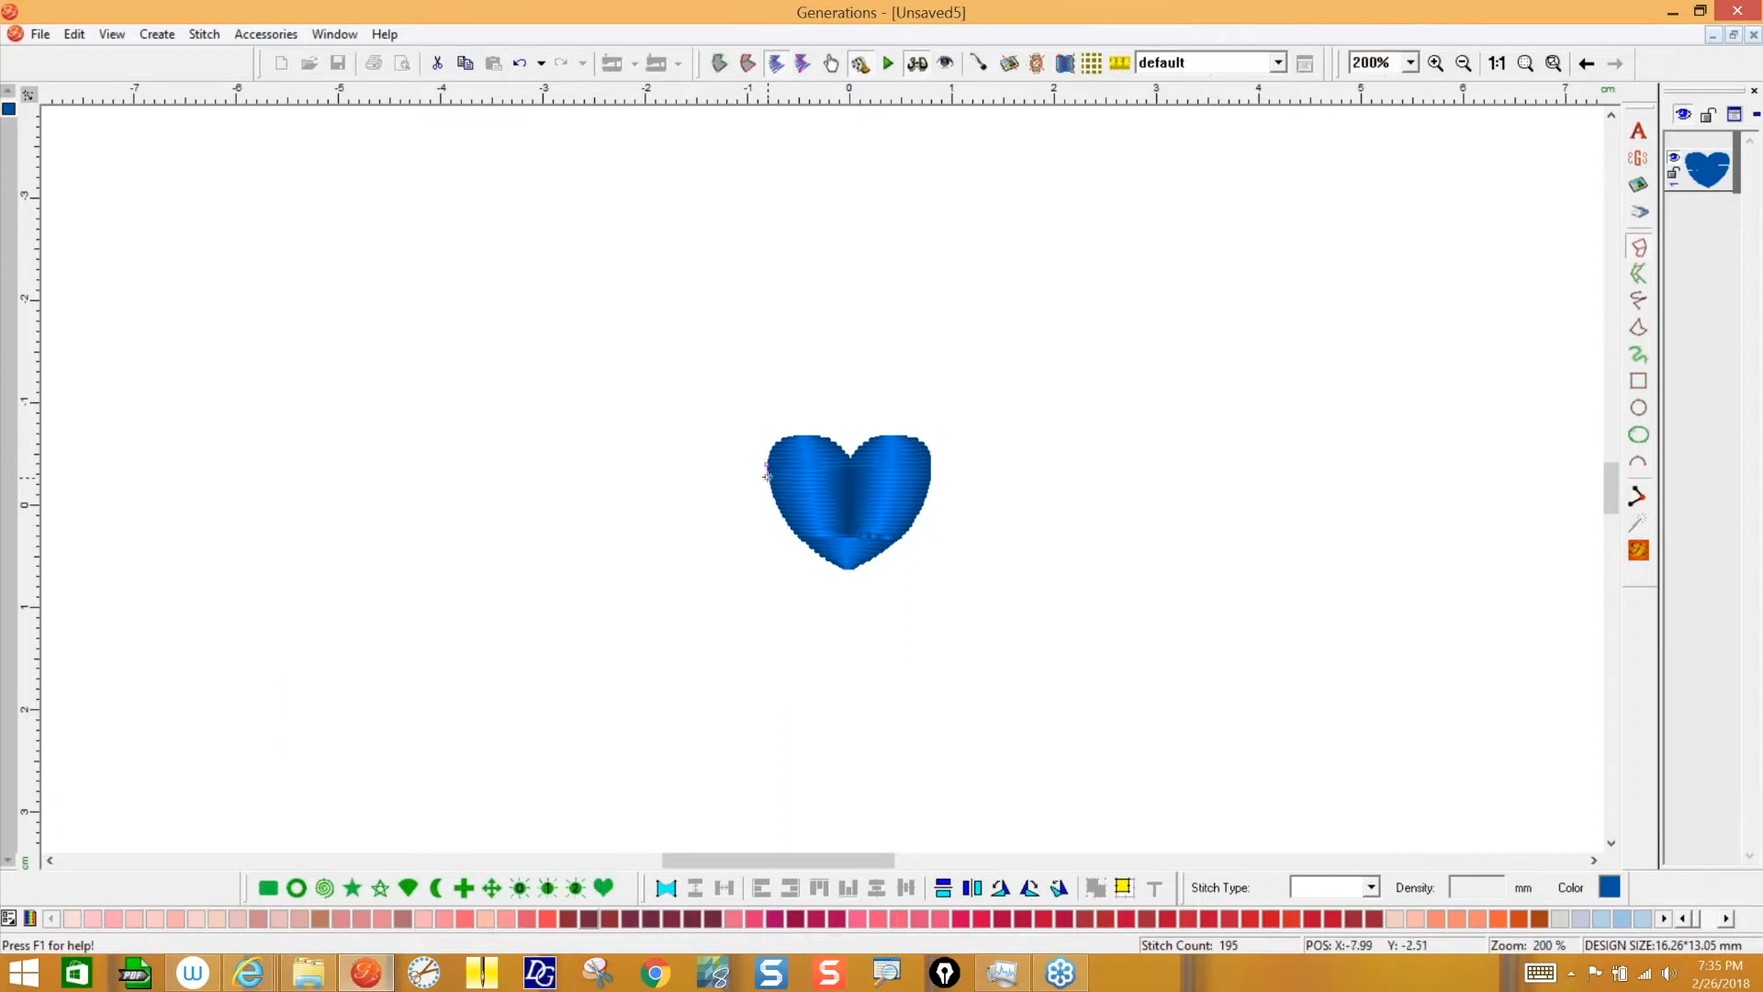
{"action": "right_click", "coordinate": [808, 435]}
{"action": "right_click", "coordinate": [816, 554]}
{"action": "right_click", "coordinate": [851, 461]}
{"action": "left_click", "coordinate": [850, 571]}
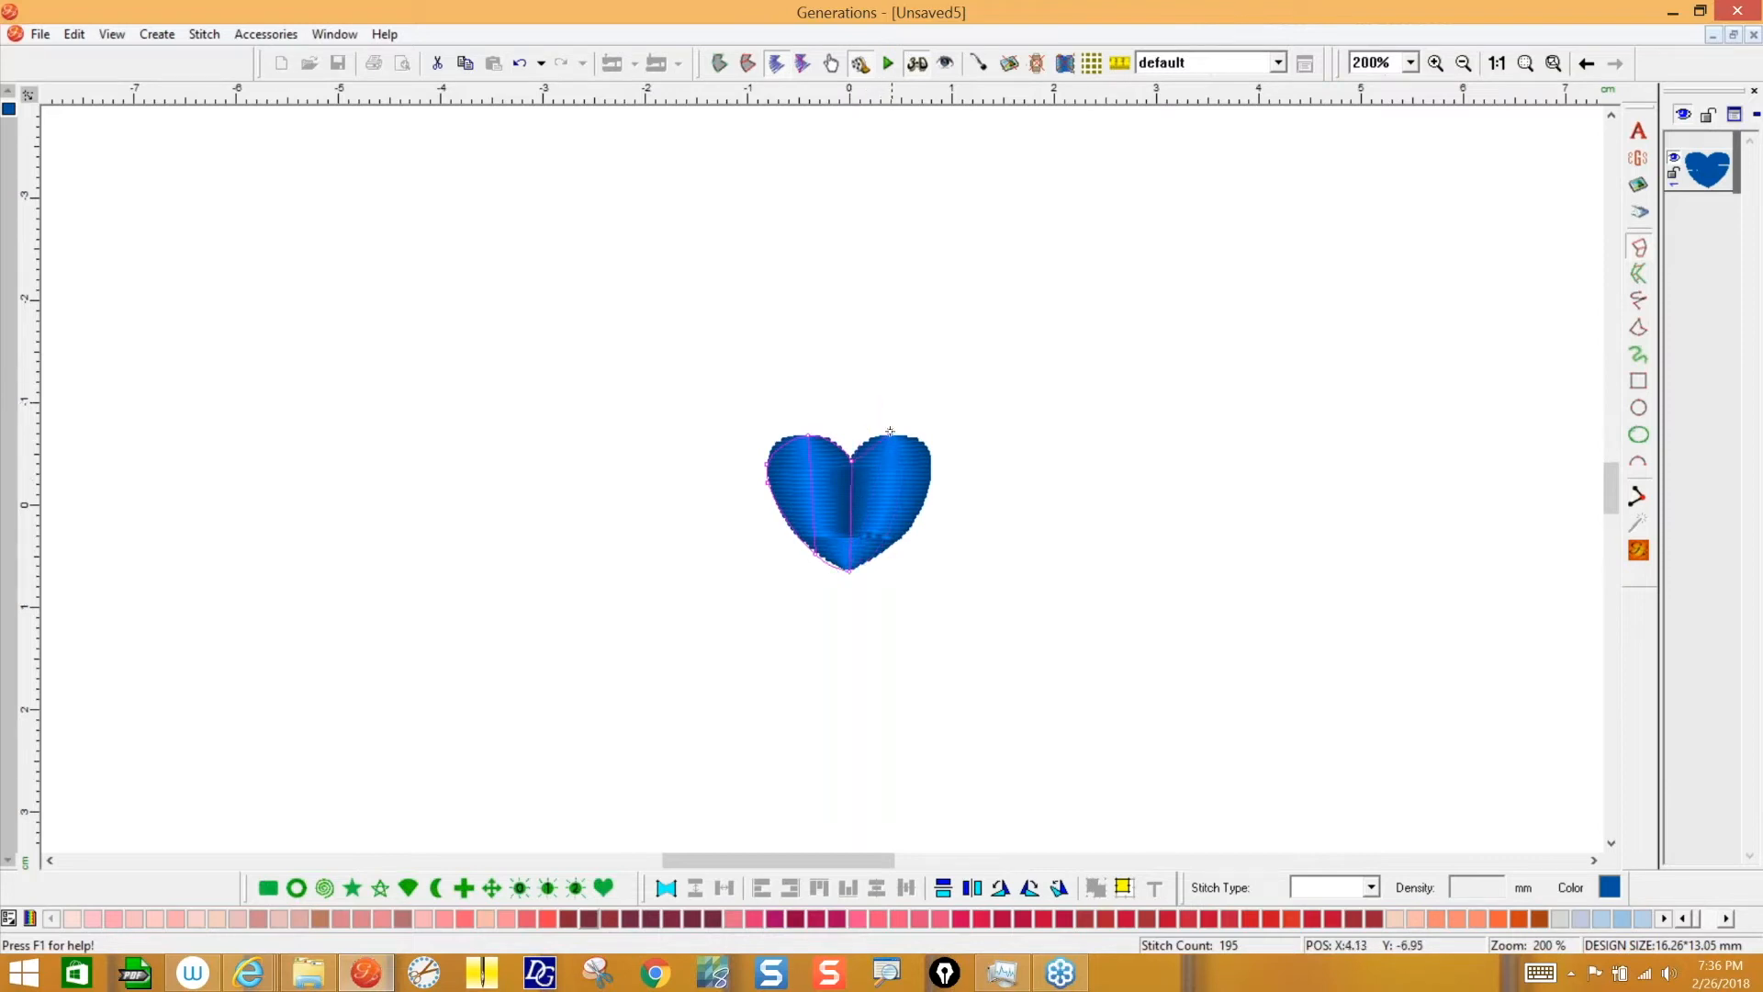
{"action": "right_click", "coordinate": [891, 433]}
{"action": "left_click", "coordinate": [850, 571]}
{"action": "left_click", "coordinate": [893, 436]}
{"action": "key", "text": "Return"}
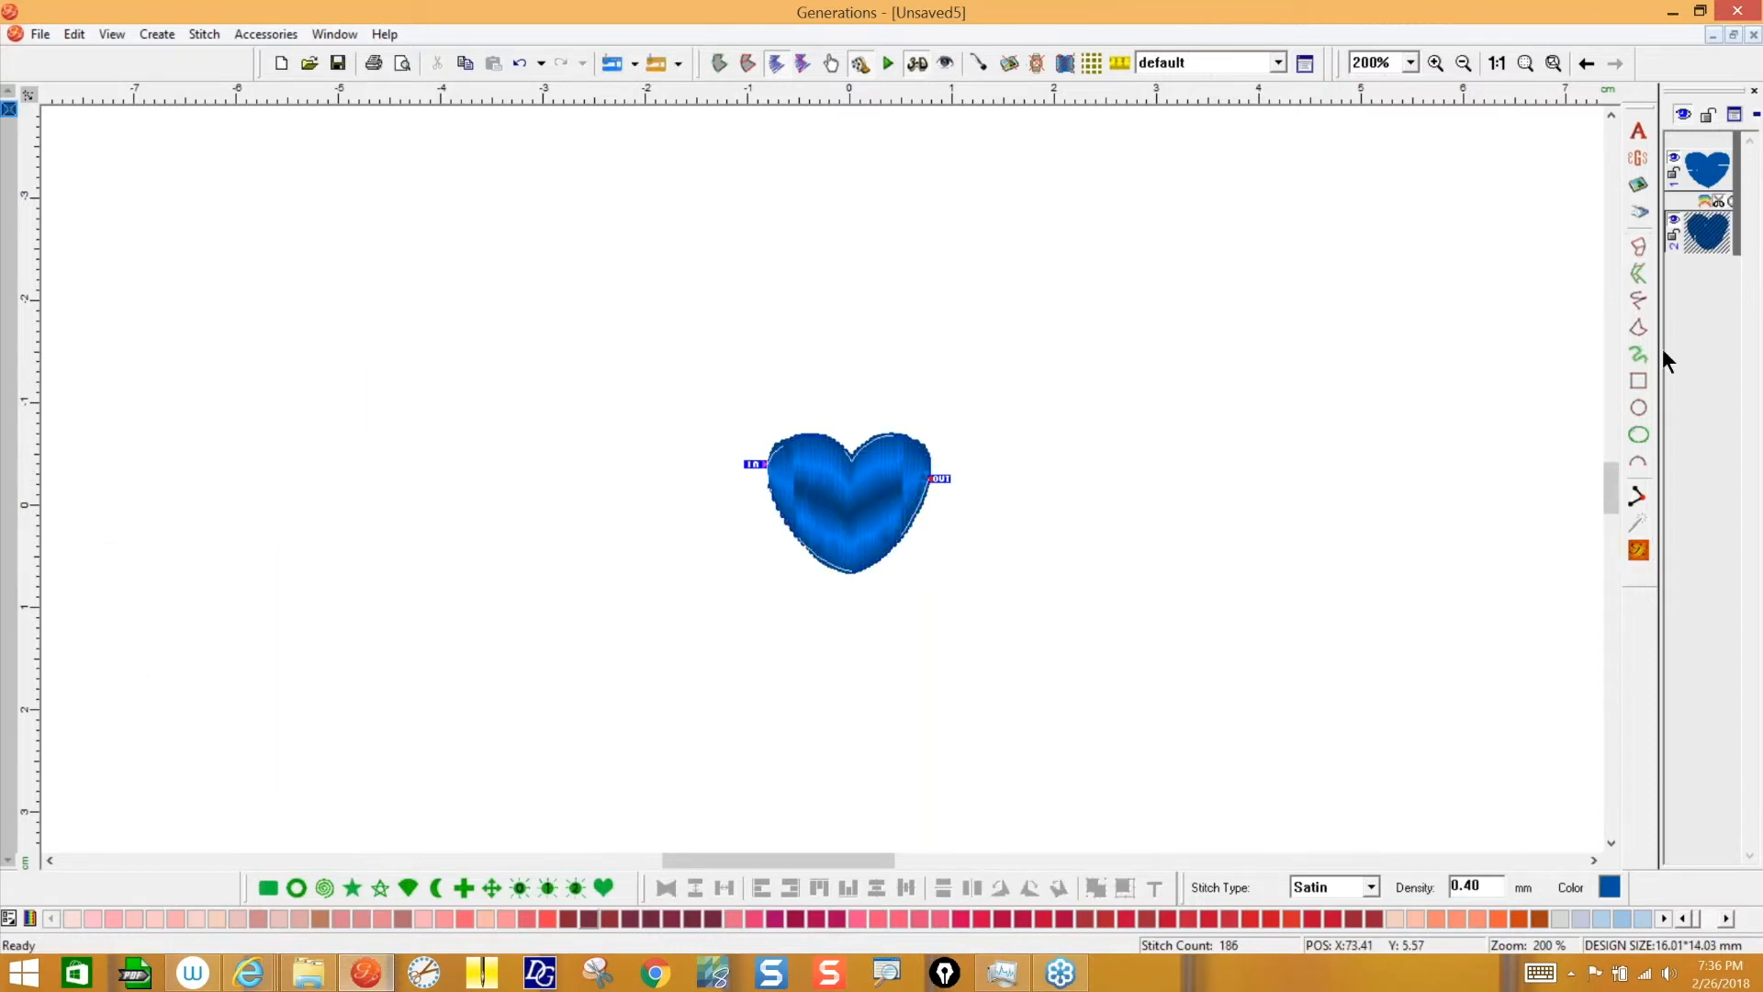
- Scale the traced satin heart down to about 9 by 8 mm and regenerate its stitches
{"action": "left_click", "coordinate": [884, 498]}
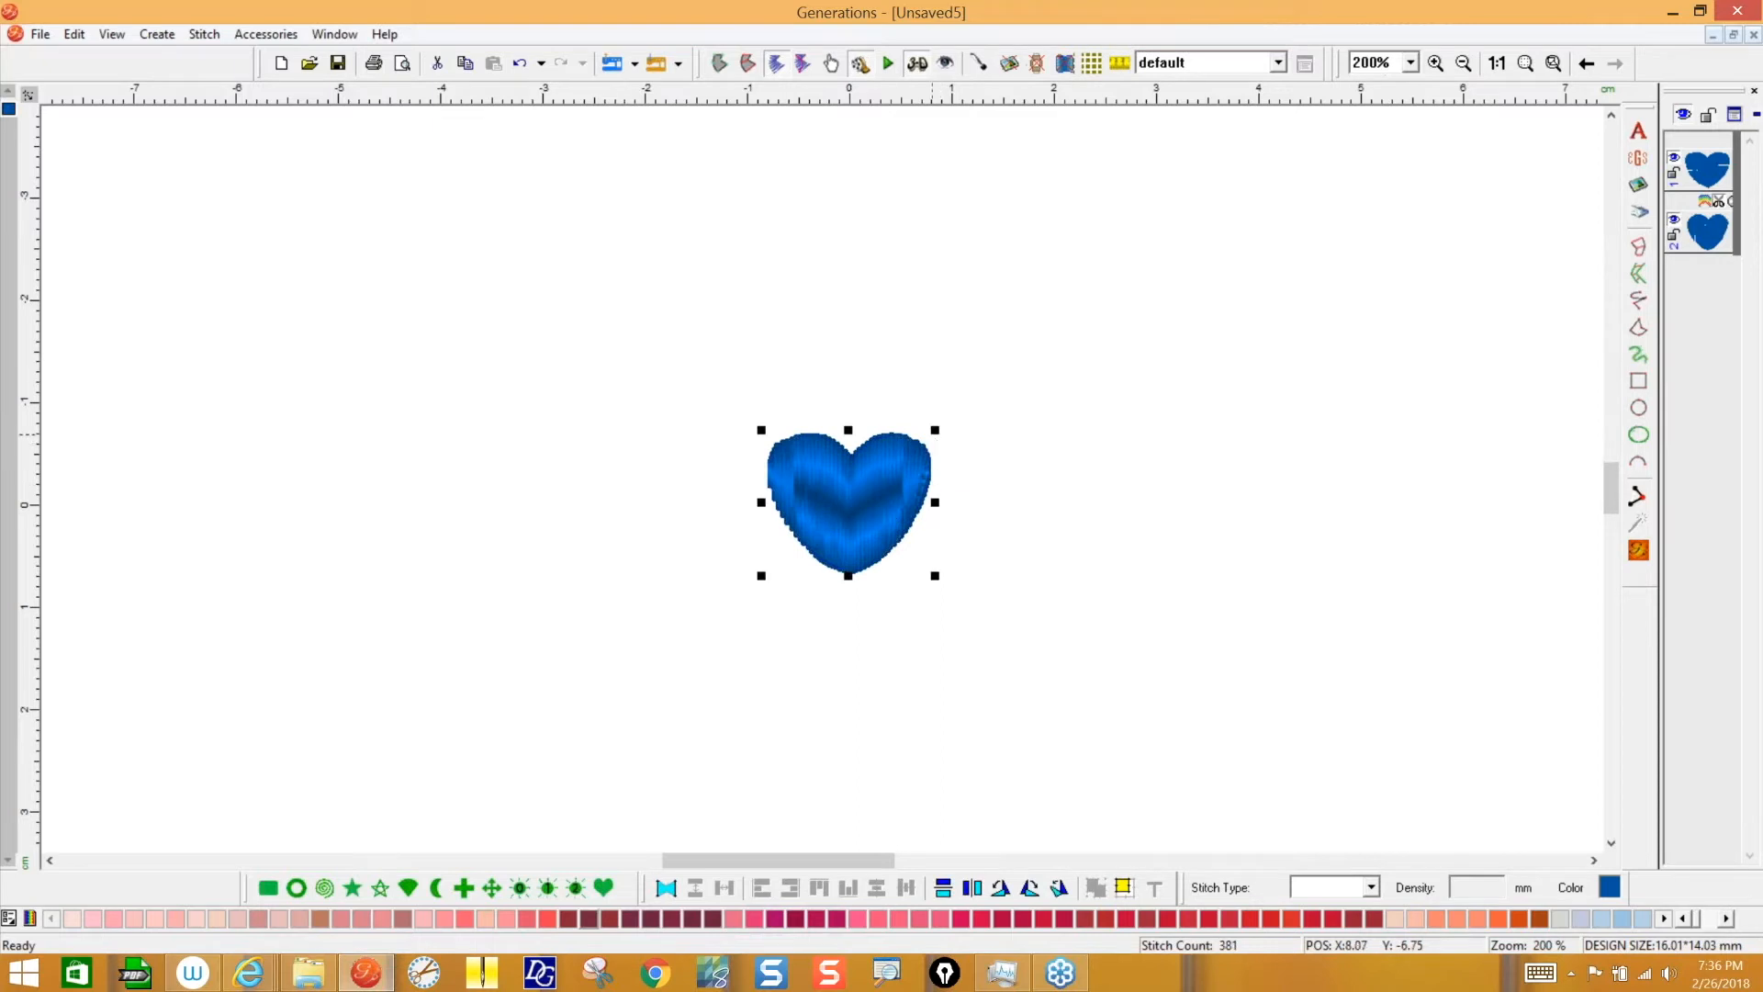
{"action": "left_click_drag", "start_coordinate": [935, 430], "coordinate": [863, 489]}
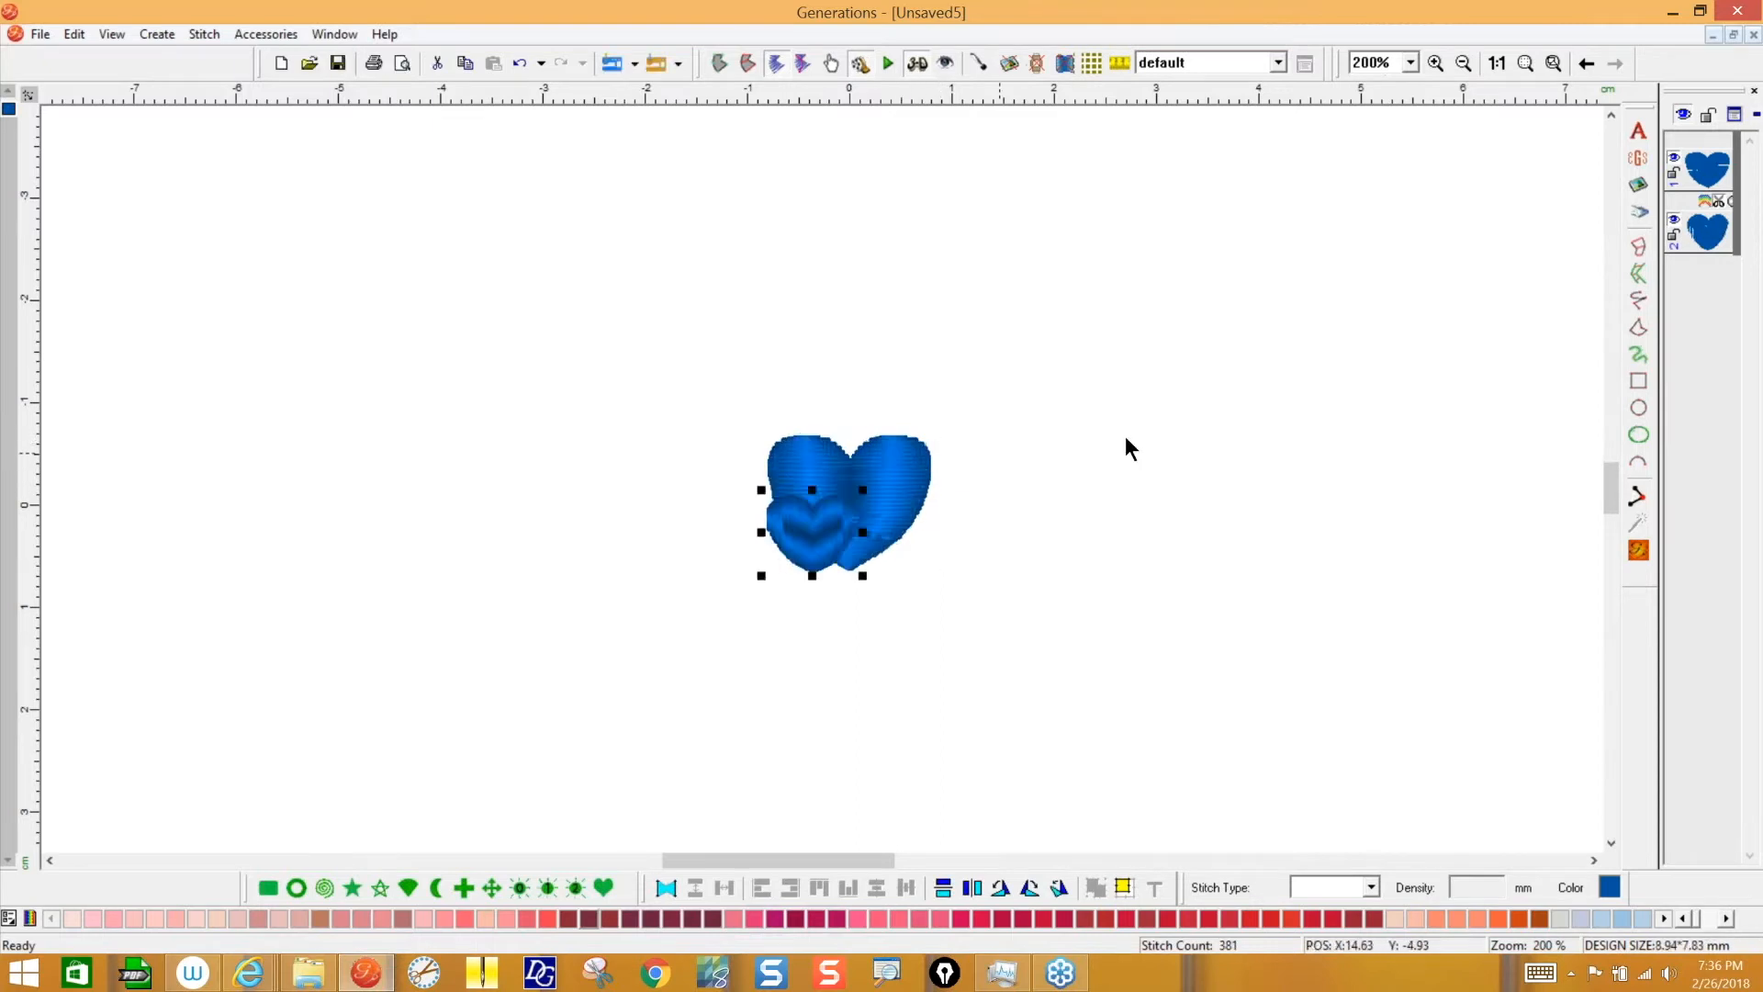
{"action": "left_click", "coordinate": [1639, 552]}
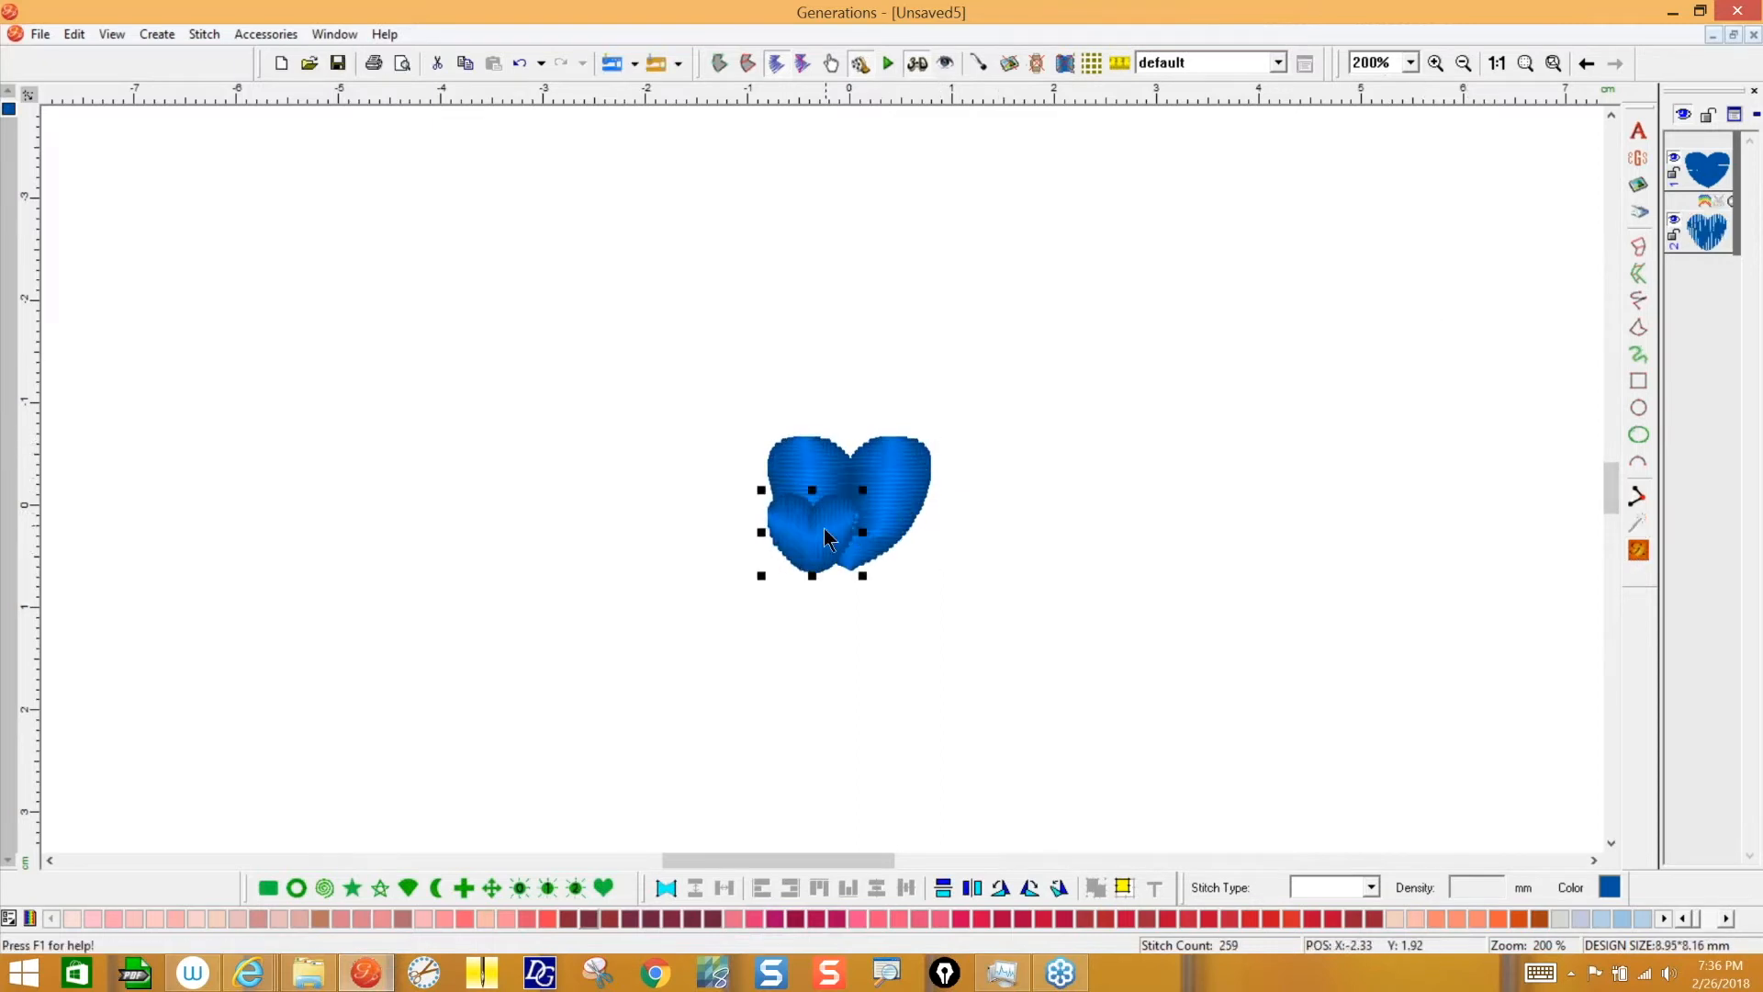
- Delete the larger original satin heart, keeping only the small traced heart
{"action": "left_click_drag", "start_coordinate": [742, 565], "coordinate": [980, 404]}
{"action": "left_click", "coordinate": [892, 510]}
{"action": "key", "text": "Delete"}
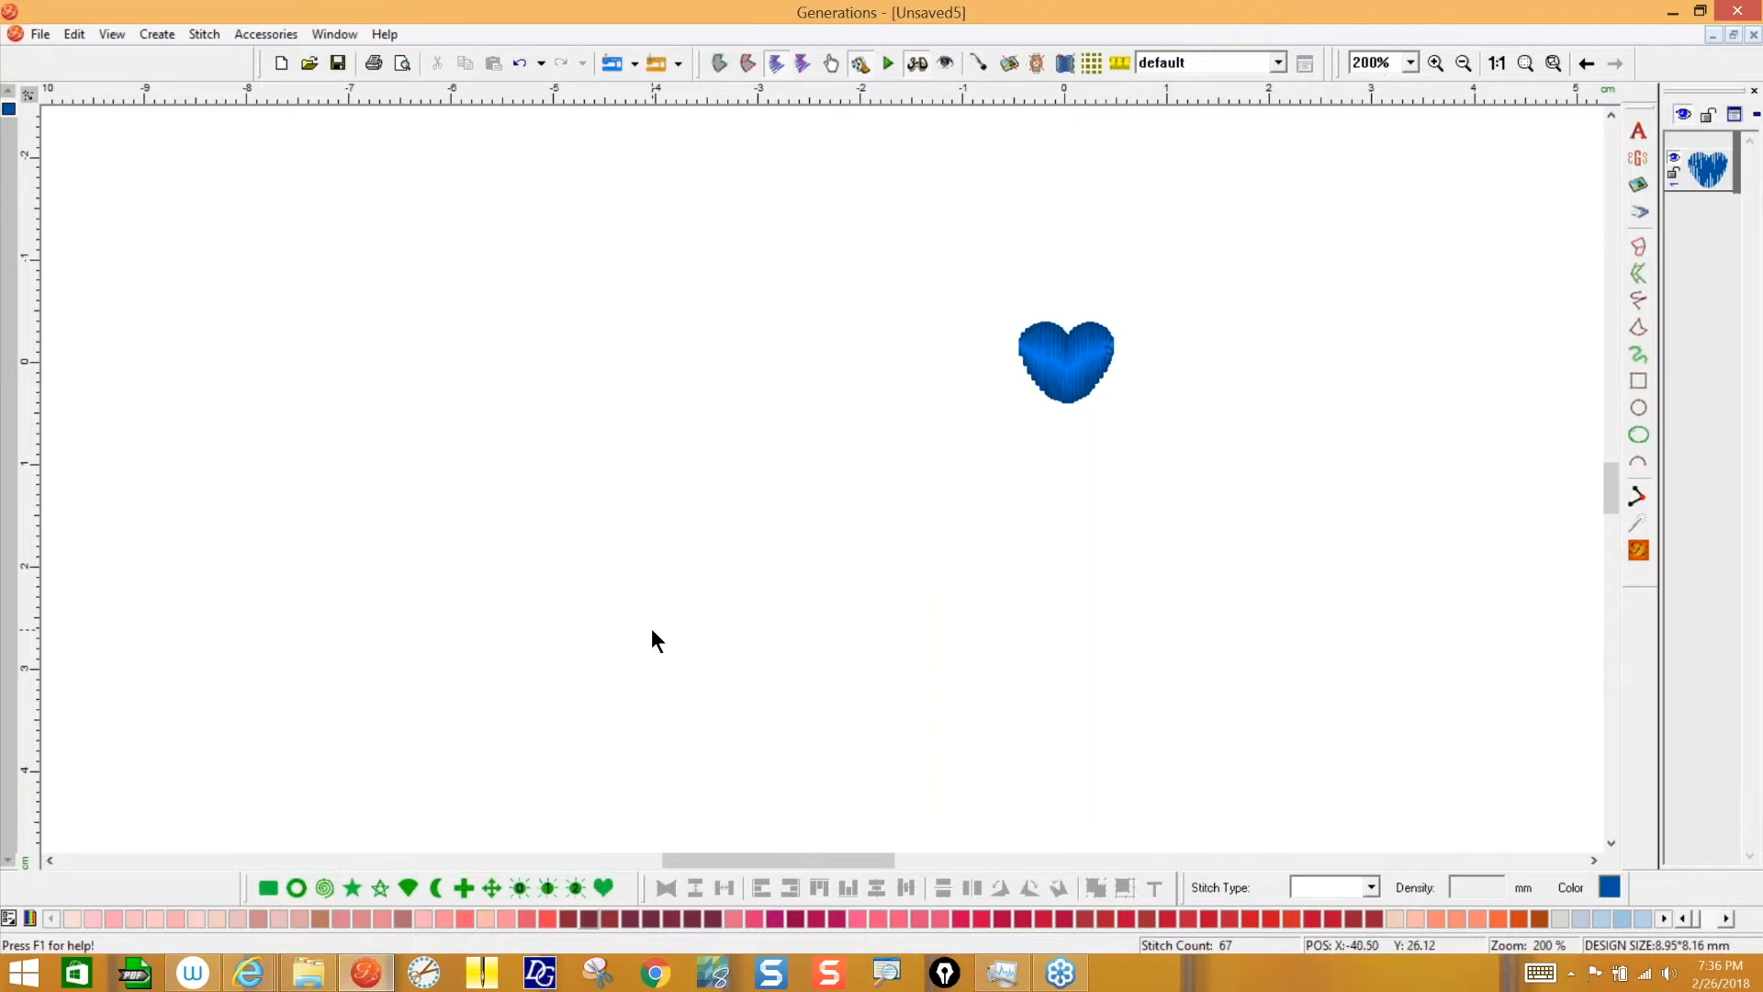
- Draw a preset Complex Fill heart about 20 by 17 mm beside the small satin heart
{"action": "left_click", "coordinate": [603, 886]}
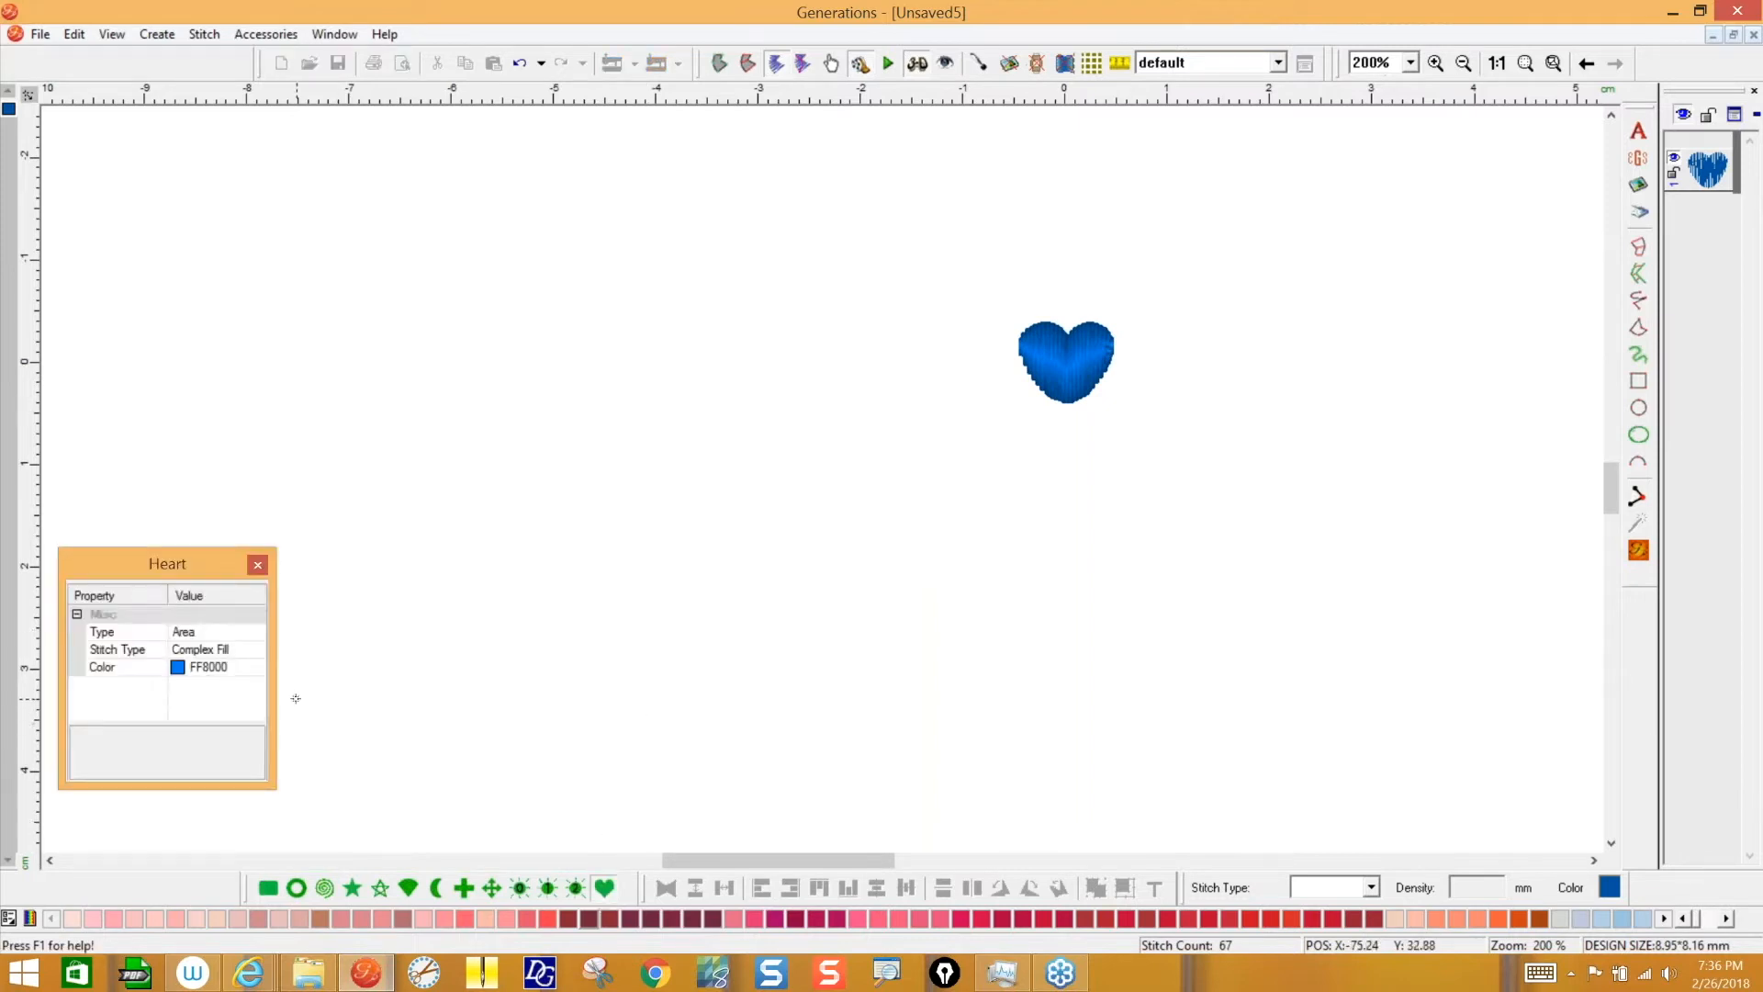
{"action": "left_click_drag", "start_coordinate": [459, 372], "coordinate": [686, 535]}
{"action": "key", "text": "Return"}
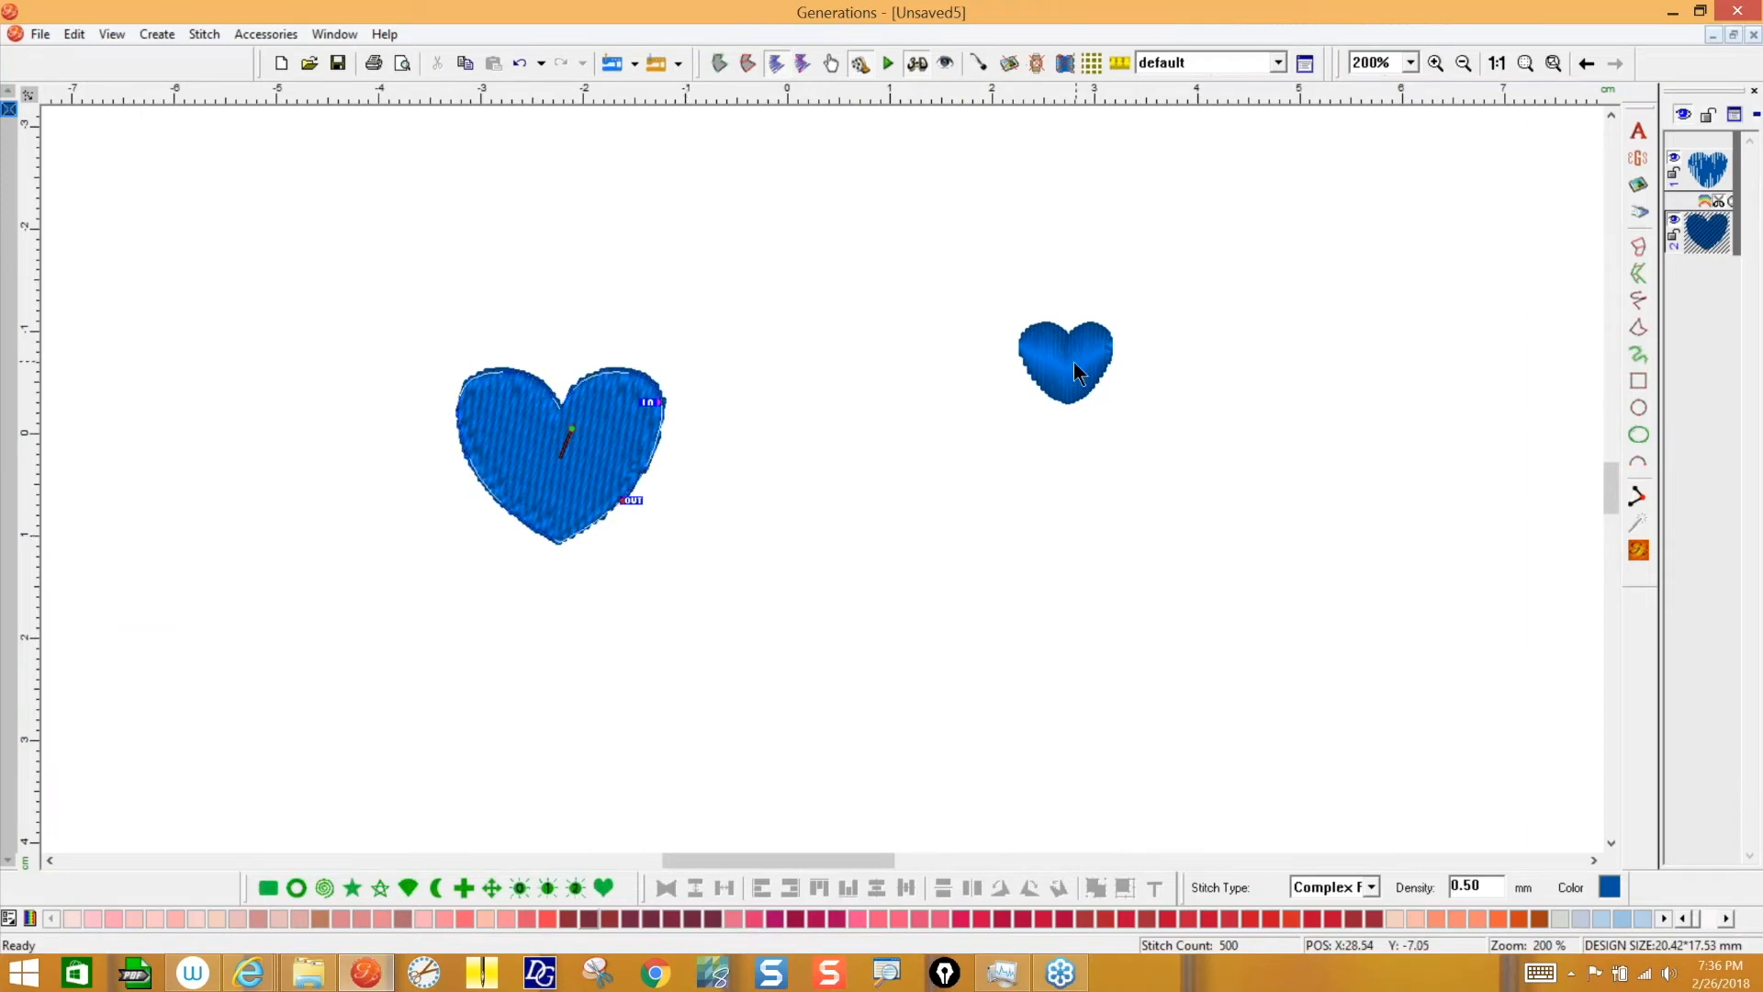
{"action": "right_click", "coordinate": [584, 464]}
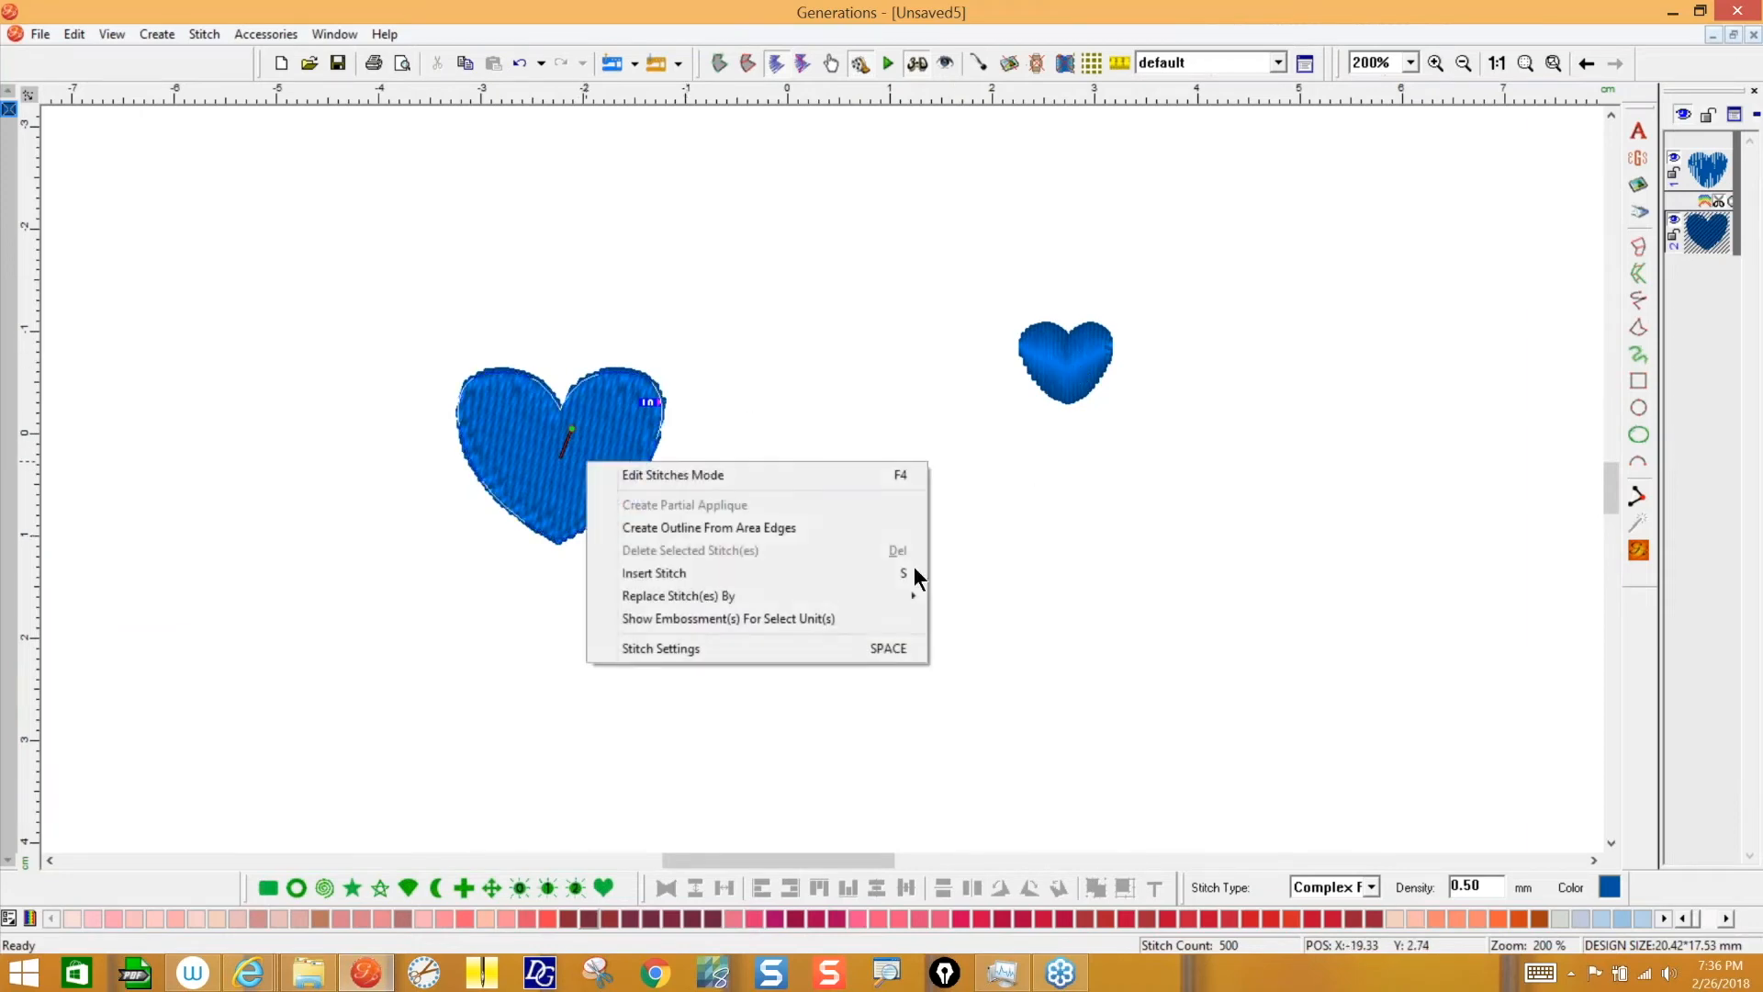
{"action": "left_click", "coordinate": [975, 607]}
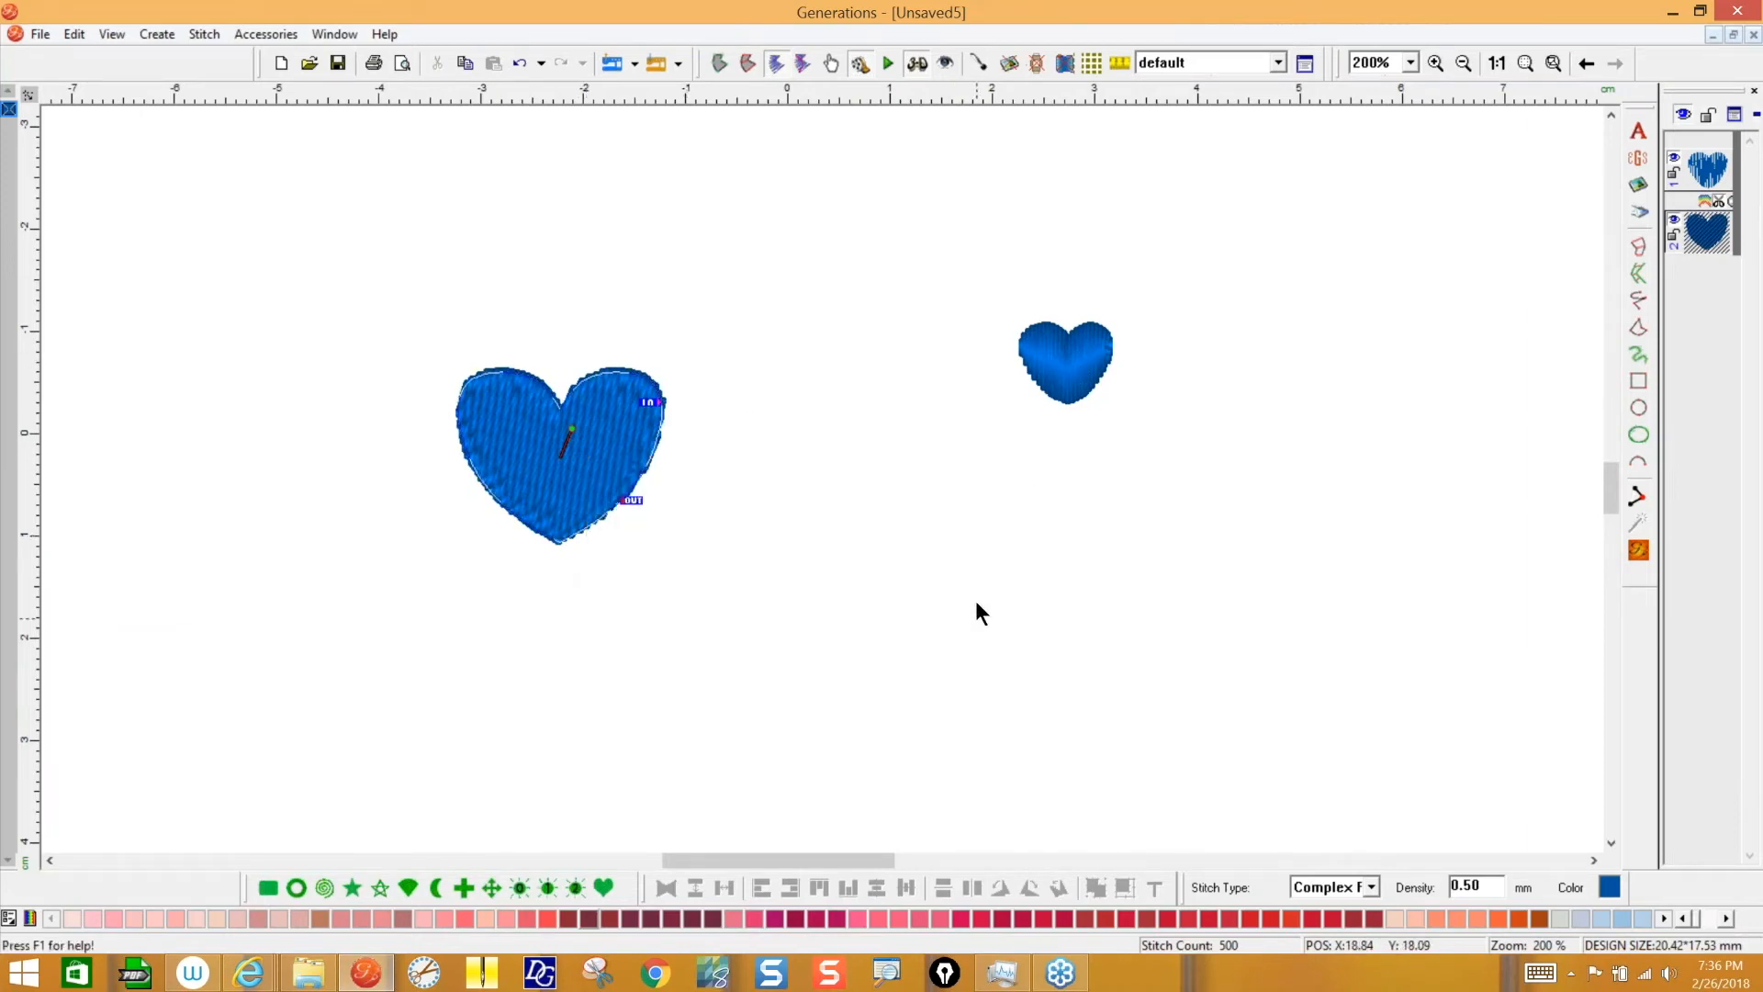
{"action": "right_click", "coordinate": [592, 474]}
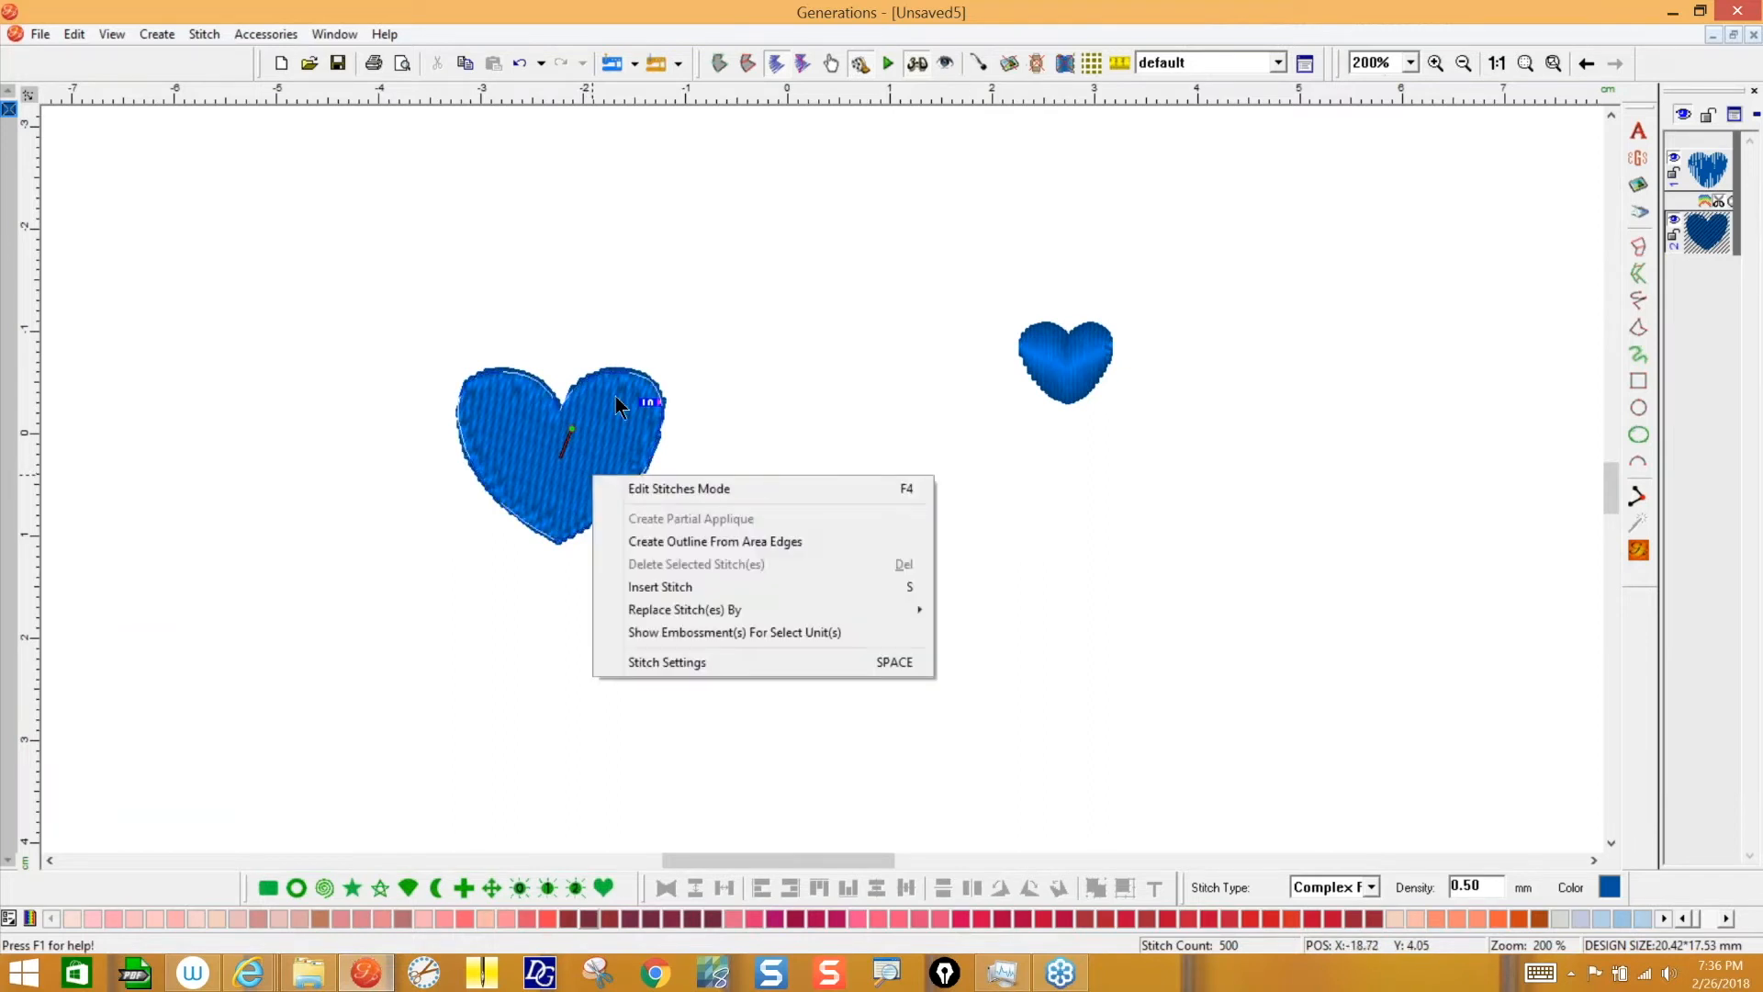
{"action": "left_click", "coordinate": [731, 439]}
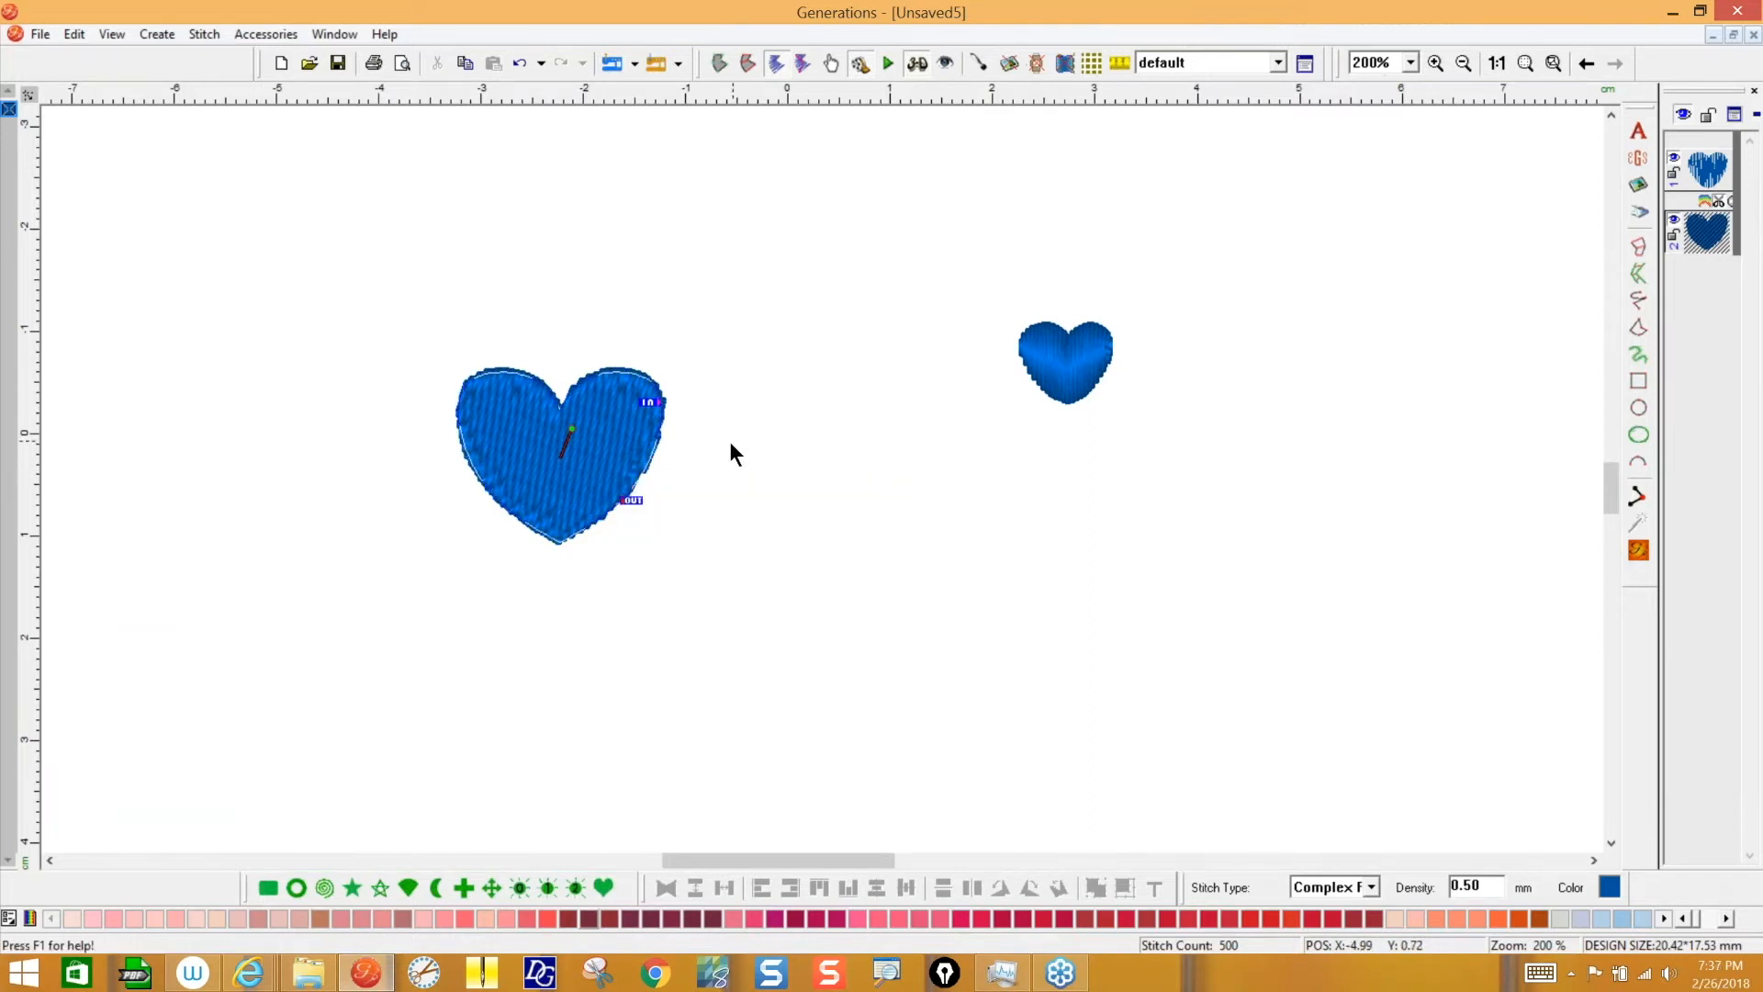
- Change the large heart's stitch type to Spiral and set its density to 0.60 mm
{"action": "left_click", "coordinate": [1370, 885]}
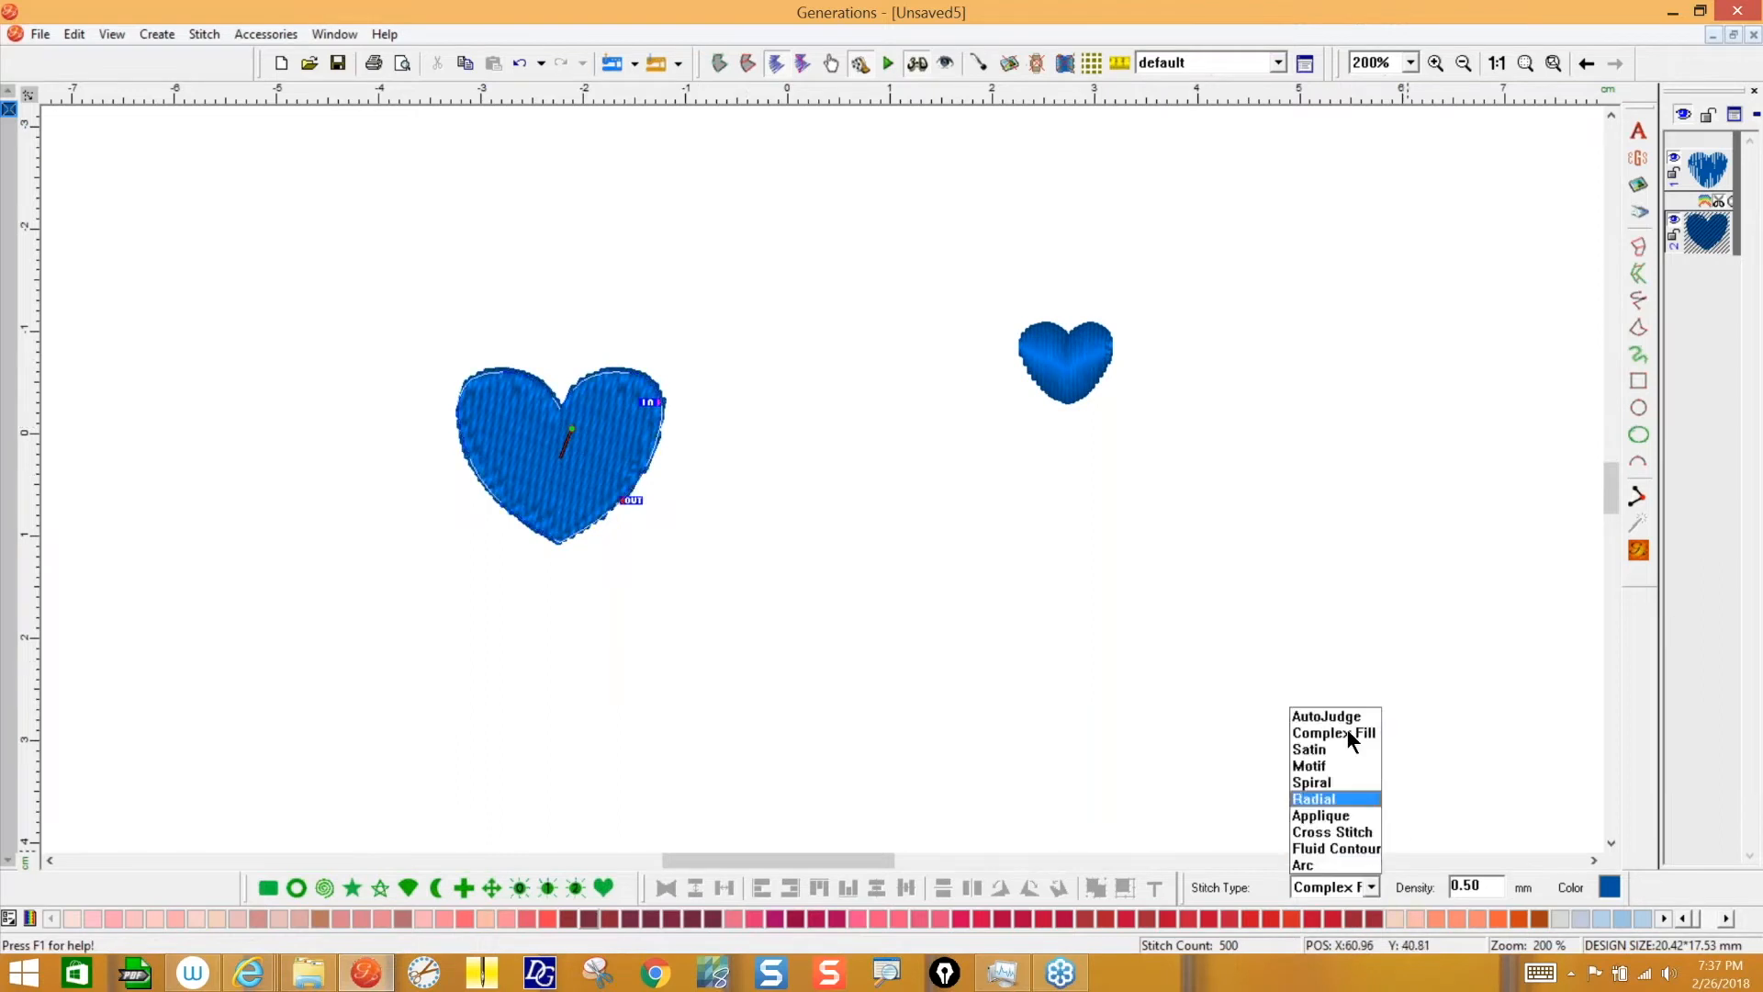
{"action": "left_click", "coordinate": [1336, 782]}
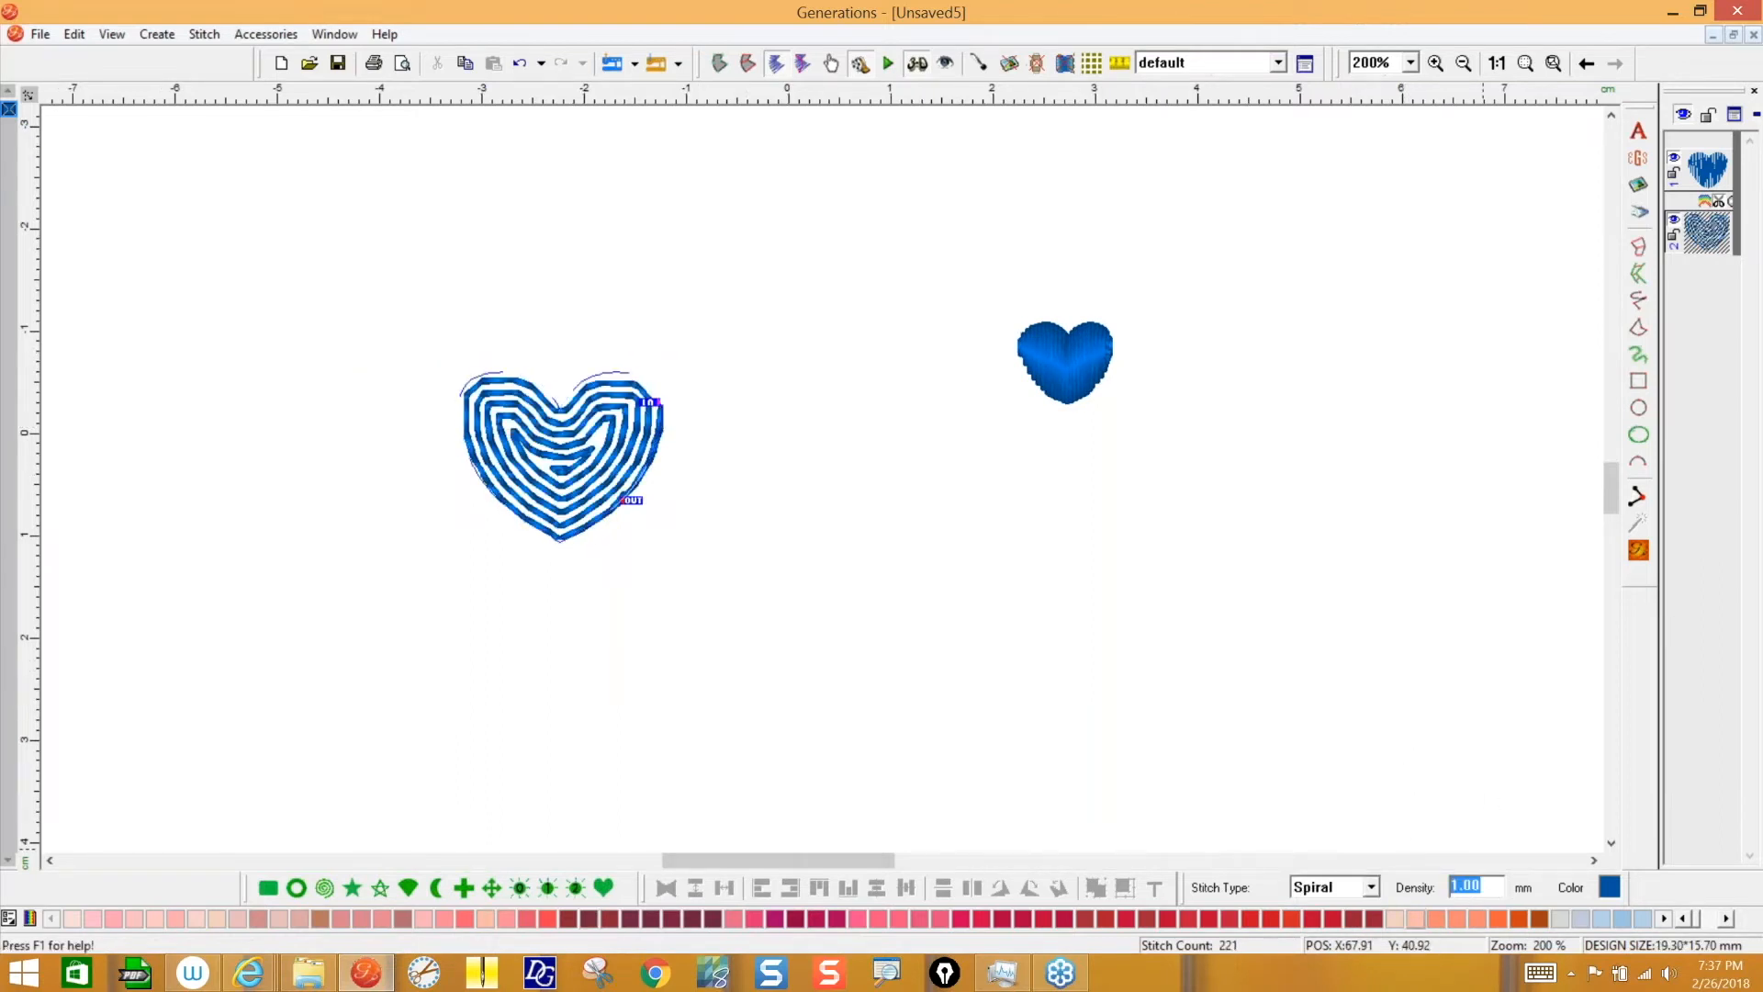
{"action": "key", "text": "BackSpace"}
{"action": "type", "text": ".6"}
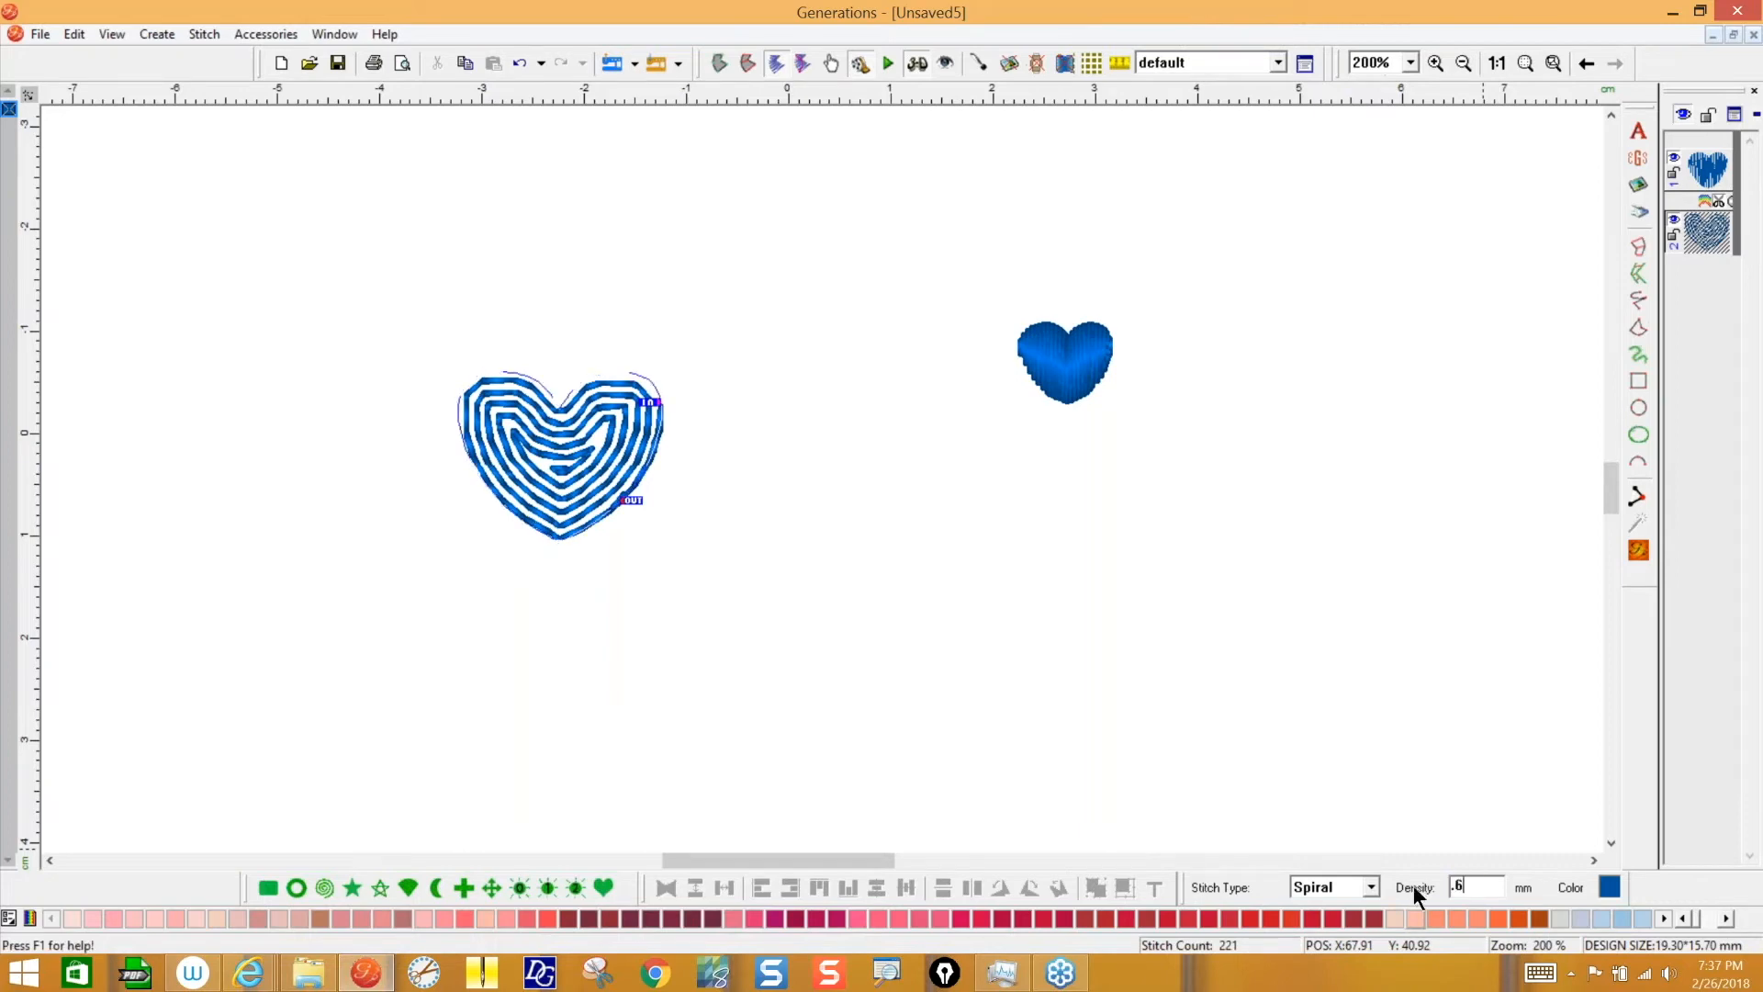
{"action": "key", "text": "Return"}
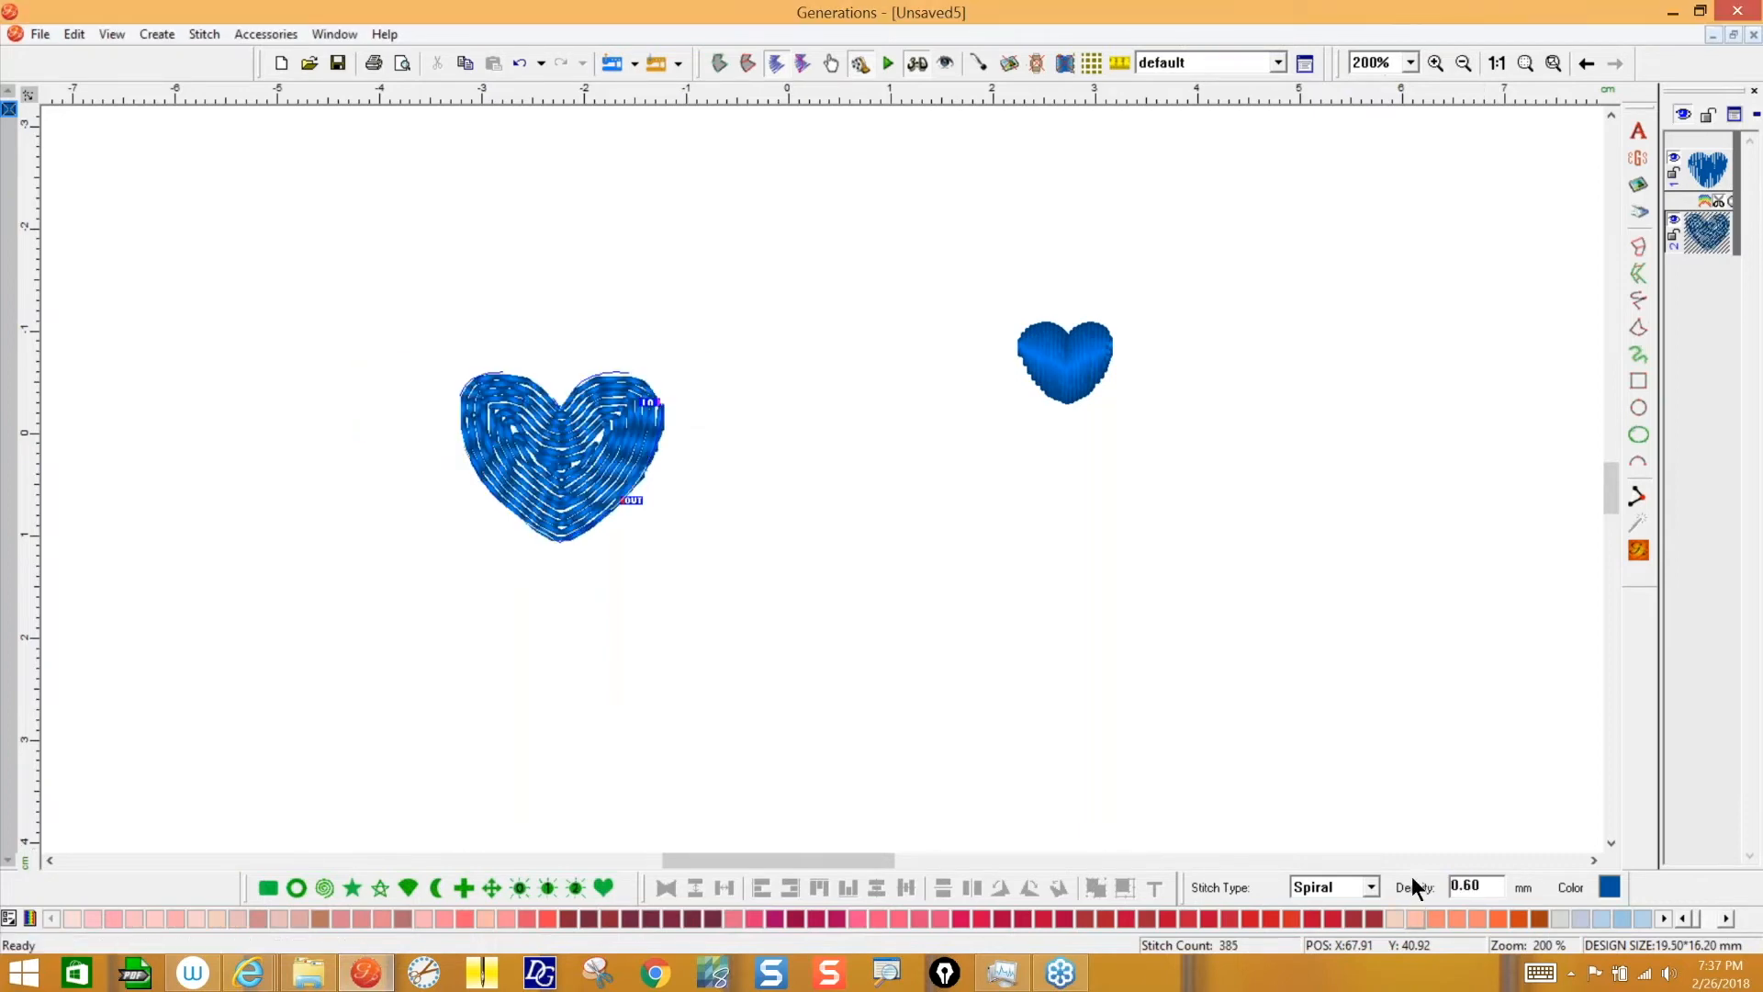
- Switch to outline editing and create a Double Run outline from the large heart's area edges
{"action": "left_click", "coordinate": [717, 60]}
{"action": "right_click", "coordinate": [593, 445]}
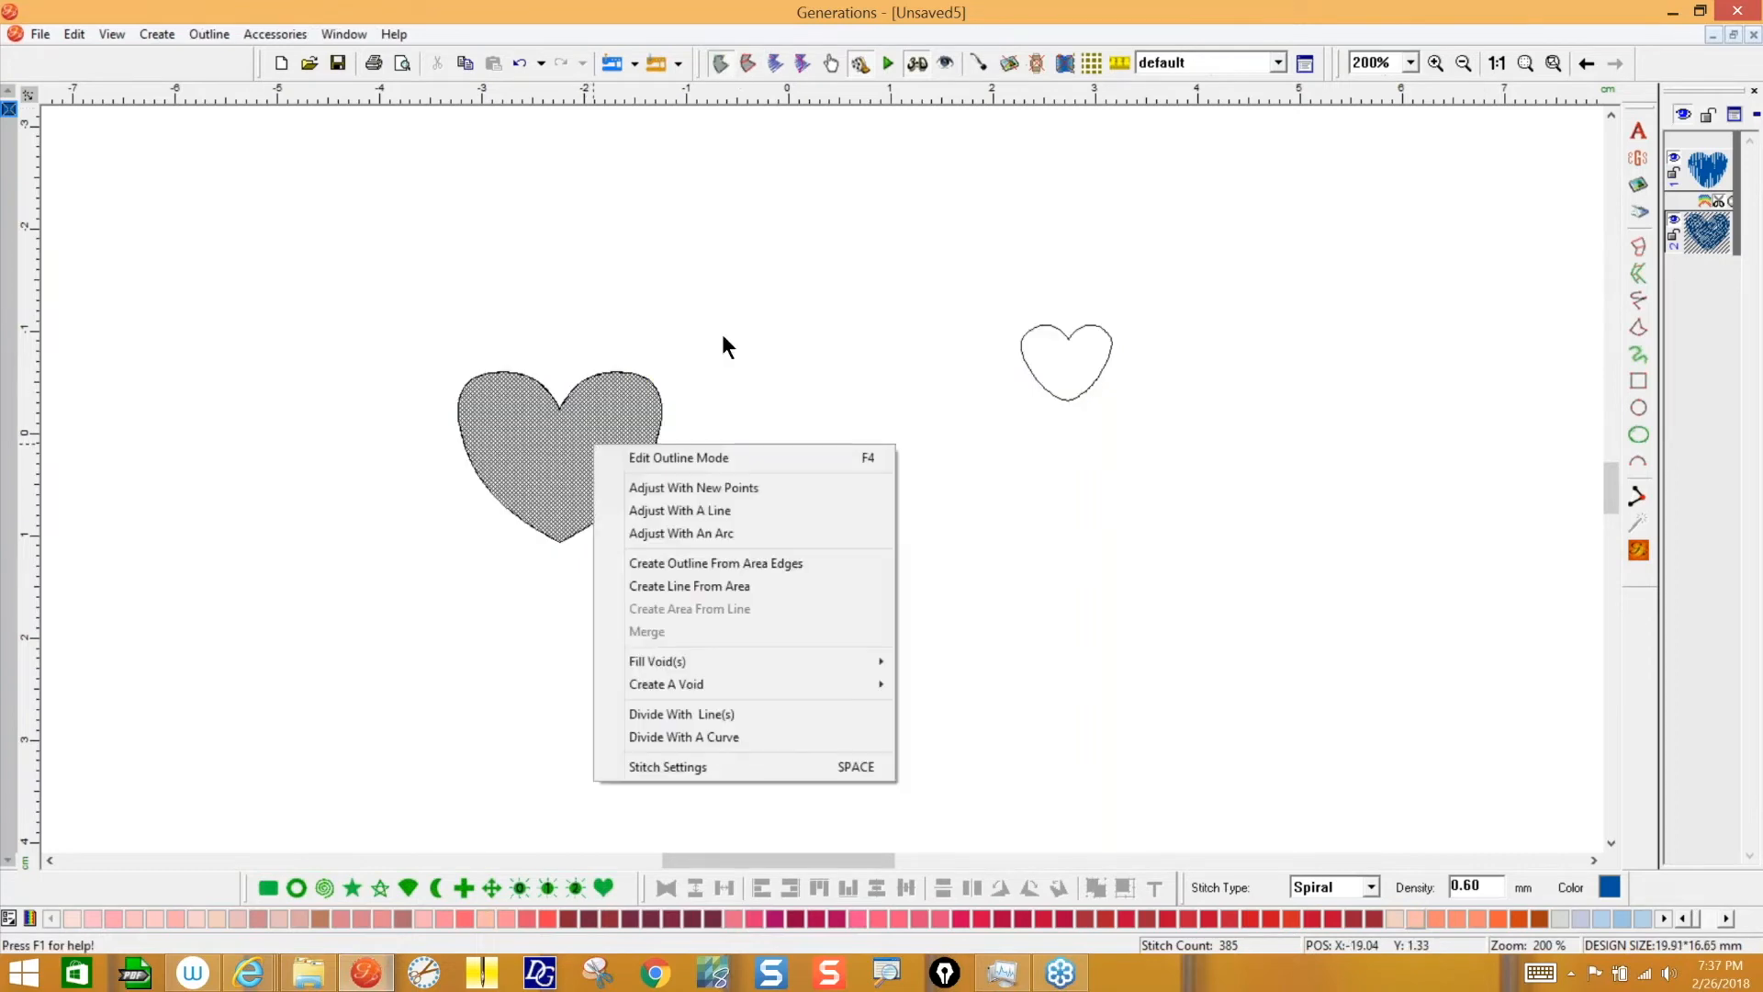
{"action": "left_click", "coordinate": [709, 563]}
{"action": "left_click", "coordinate": [753, 428]}
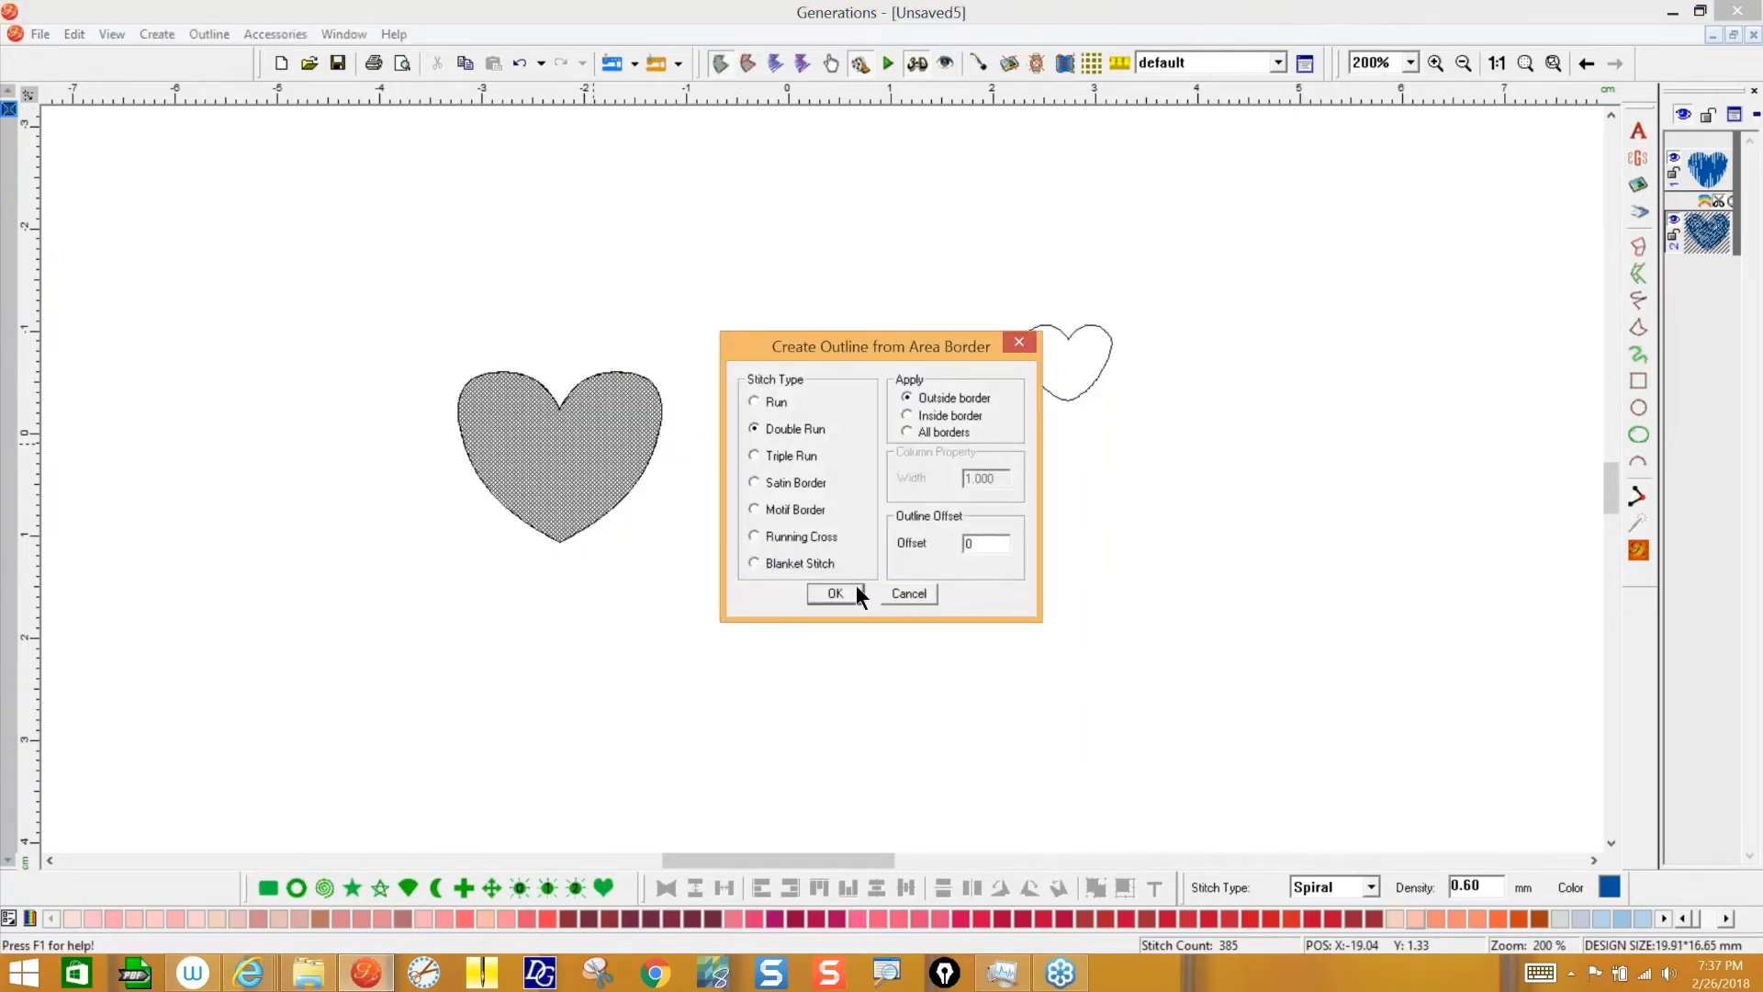
- Create a Double Run outline with offset 0 from the outside border of the spiral-filled heart and generate its stitches
{"action": "key", "text": "Return"}
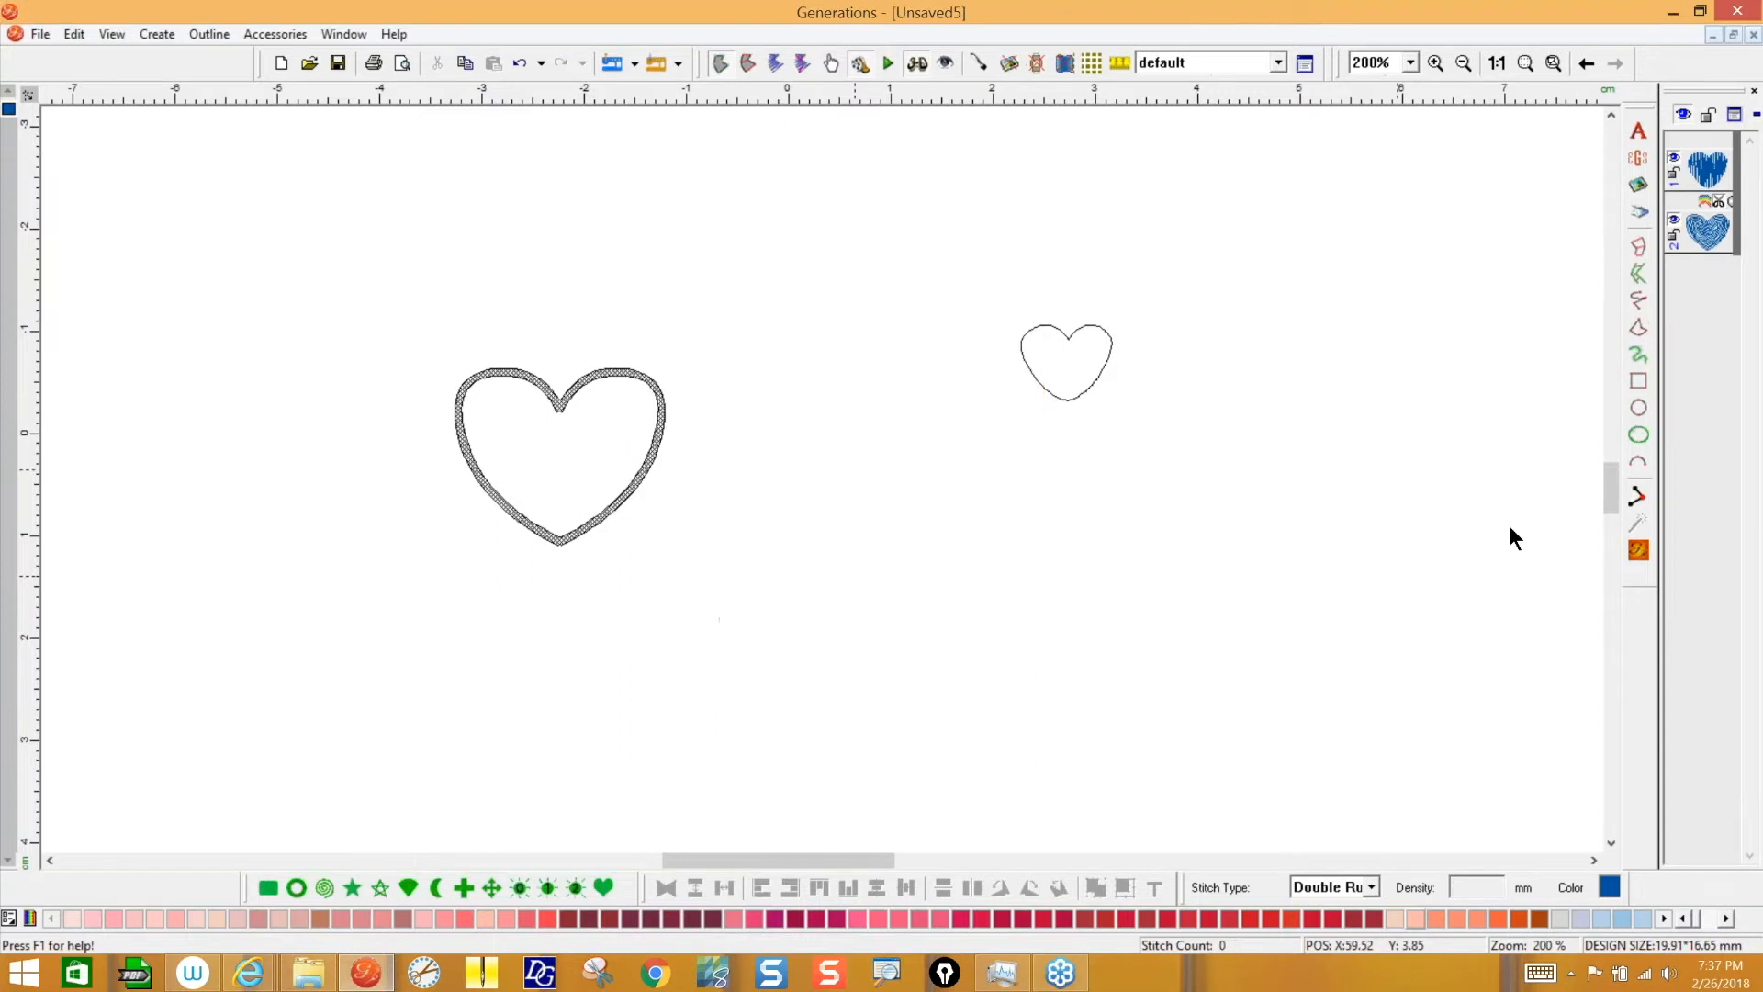
{"action": "left_click", "coordinate": [1639, 549]}
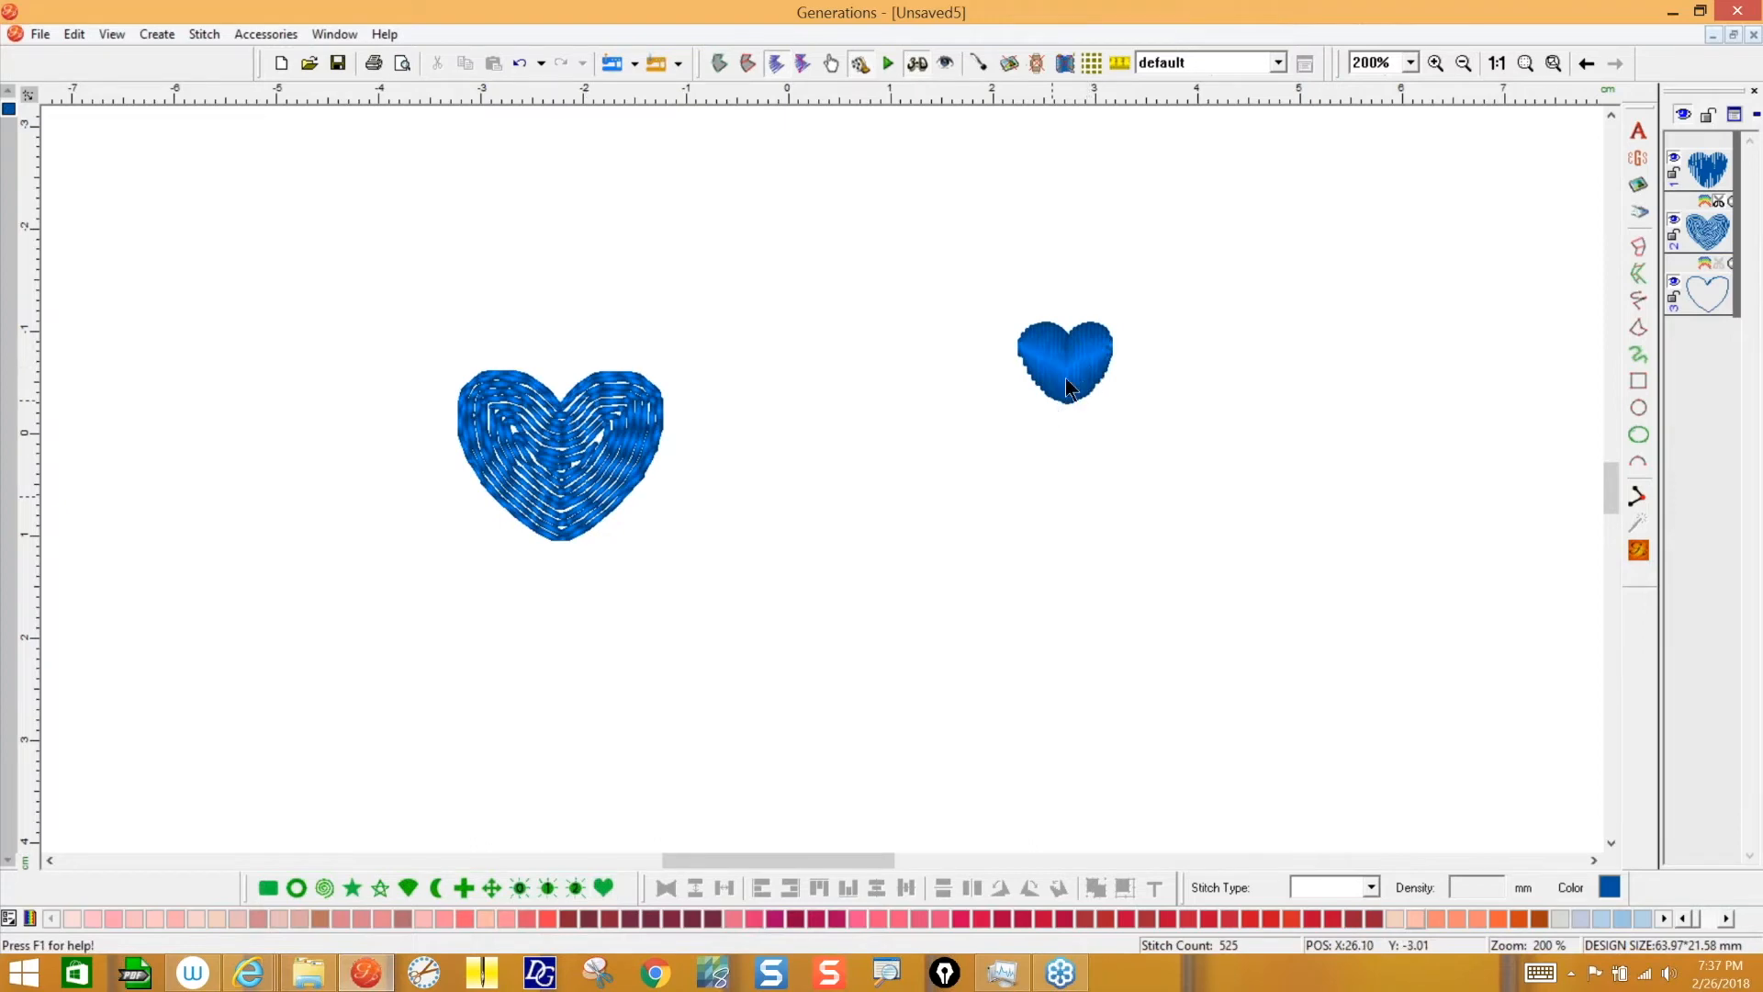
- Close the heart design without saving it and start a new blank design
{"action": "left_click", "coordinate": [1752, 35]}
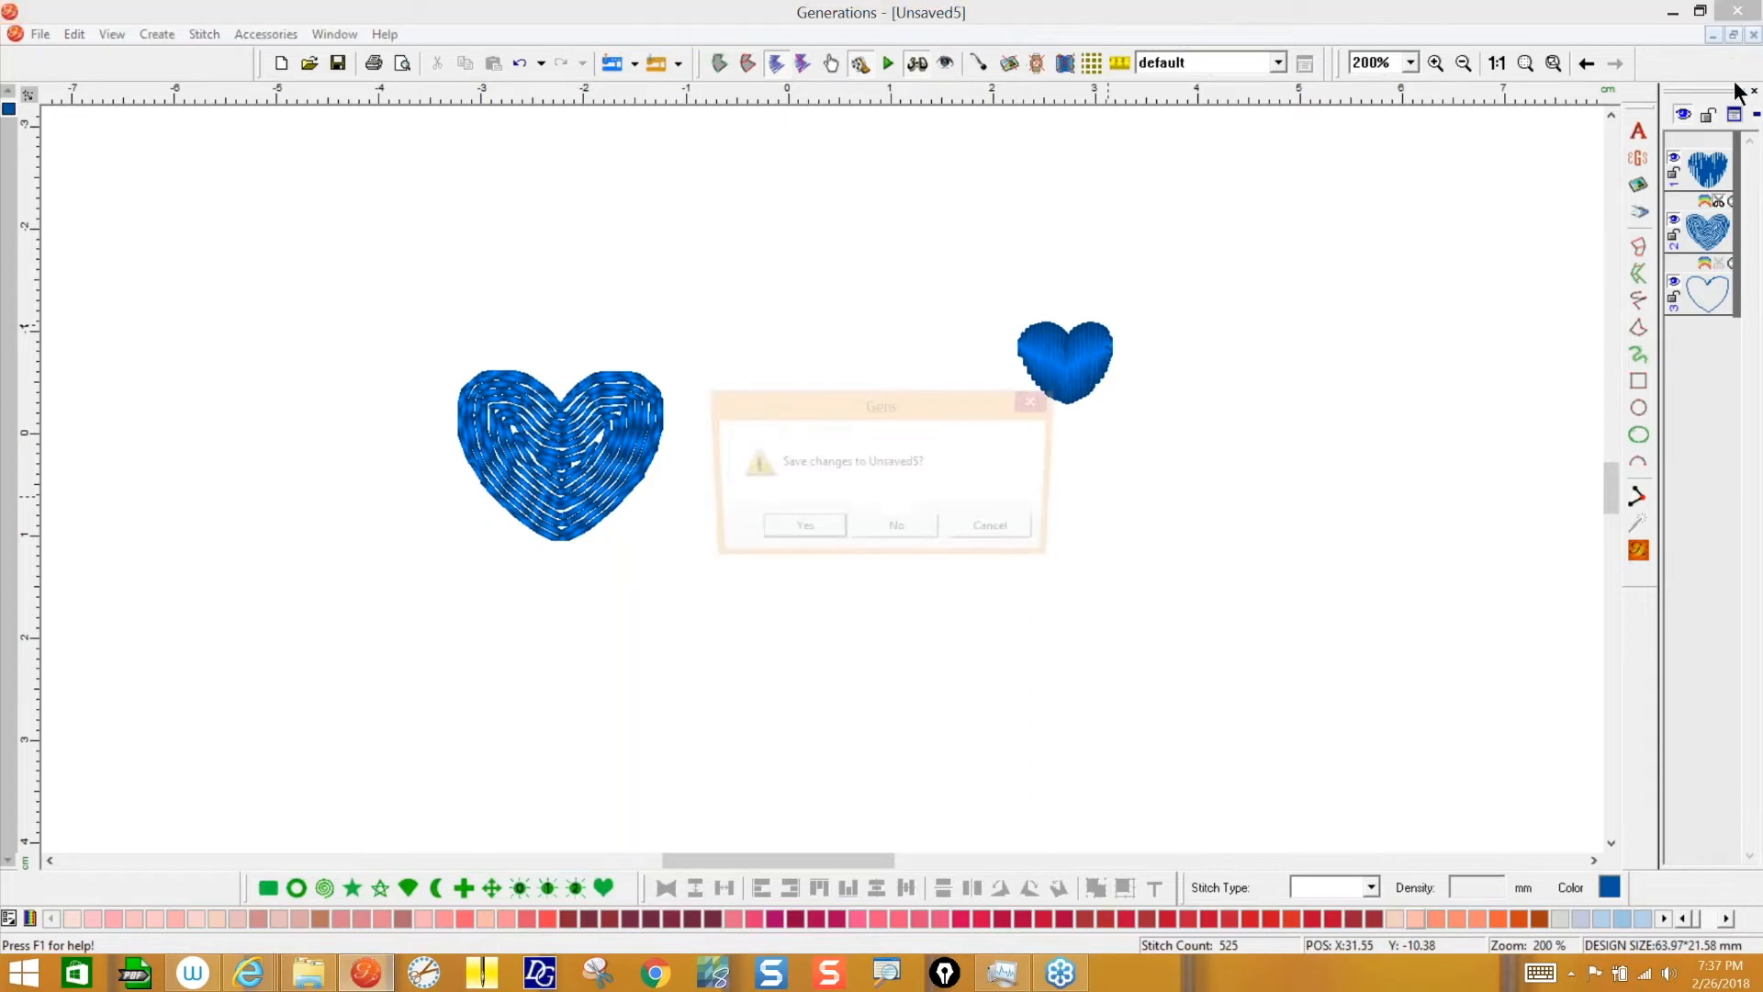
{"action": "left_click", "coordinate": [895, 529]}
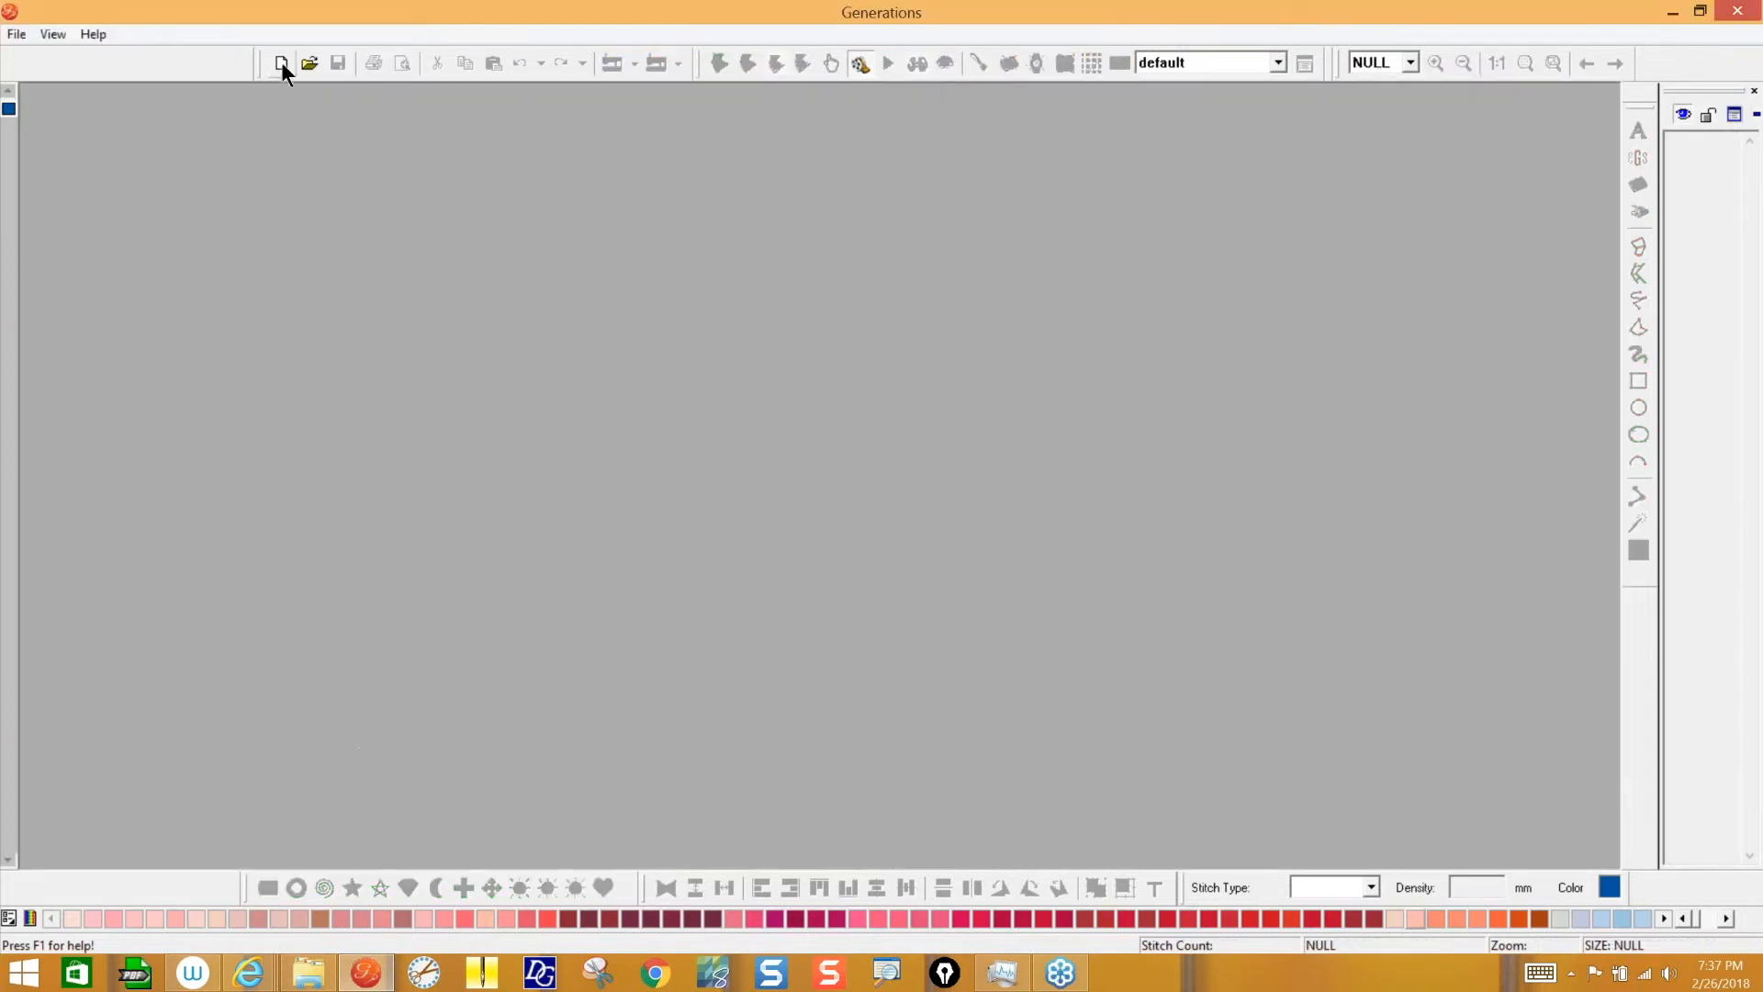
{"action": "left_click", "coordinate": [280, 60]}
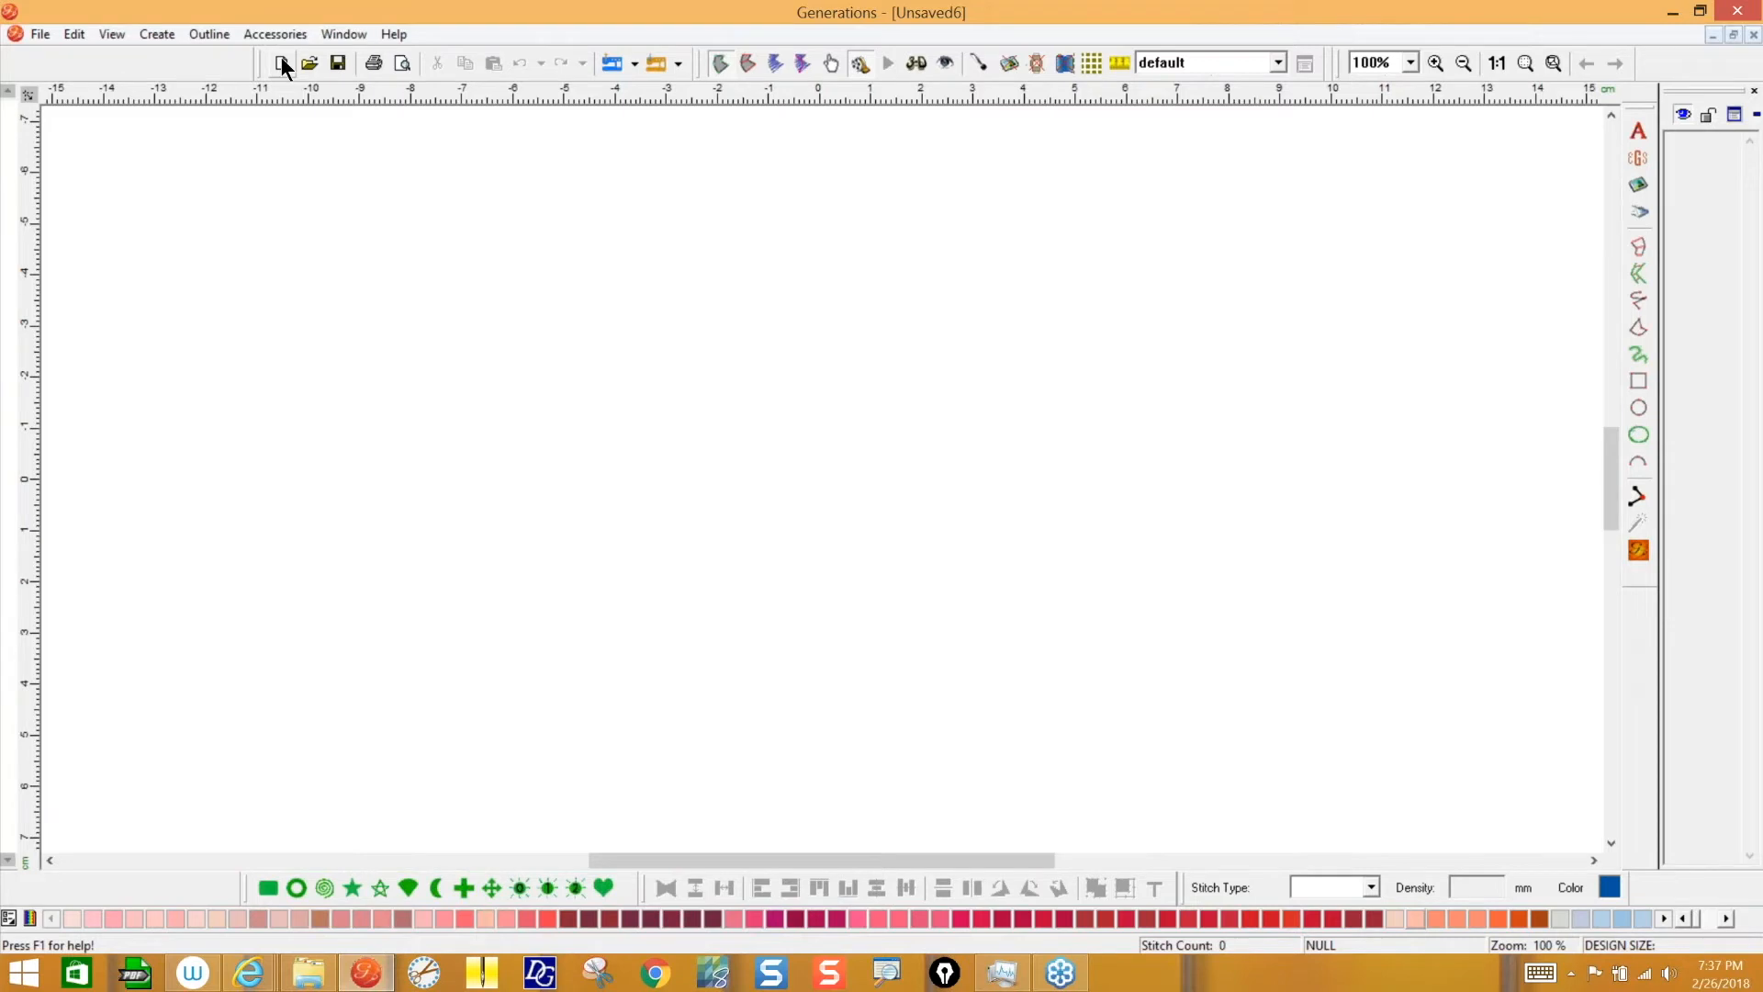
- Draw a five-pointed star about 50 mm wide near the centre of the canvas with the N Polygon/Star shape
{"action": "left_click", "coordinate": [350, 885]}
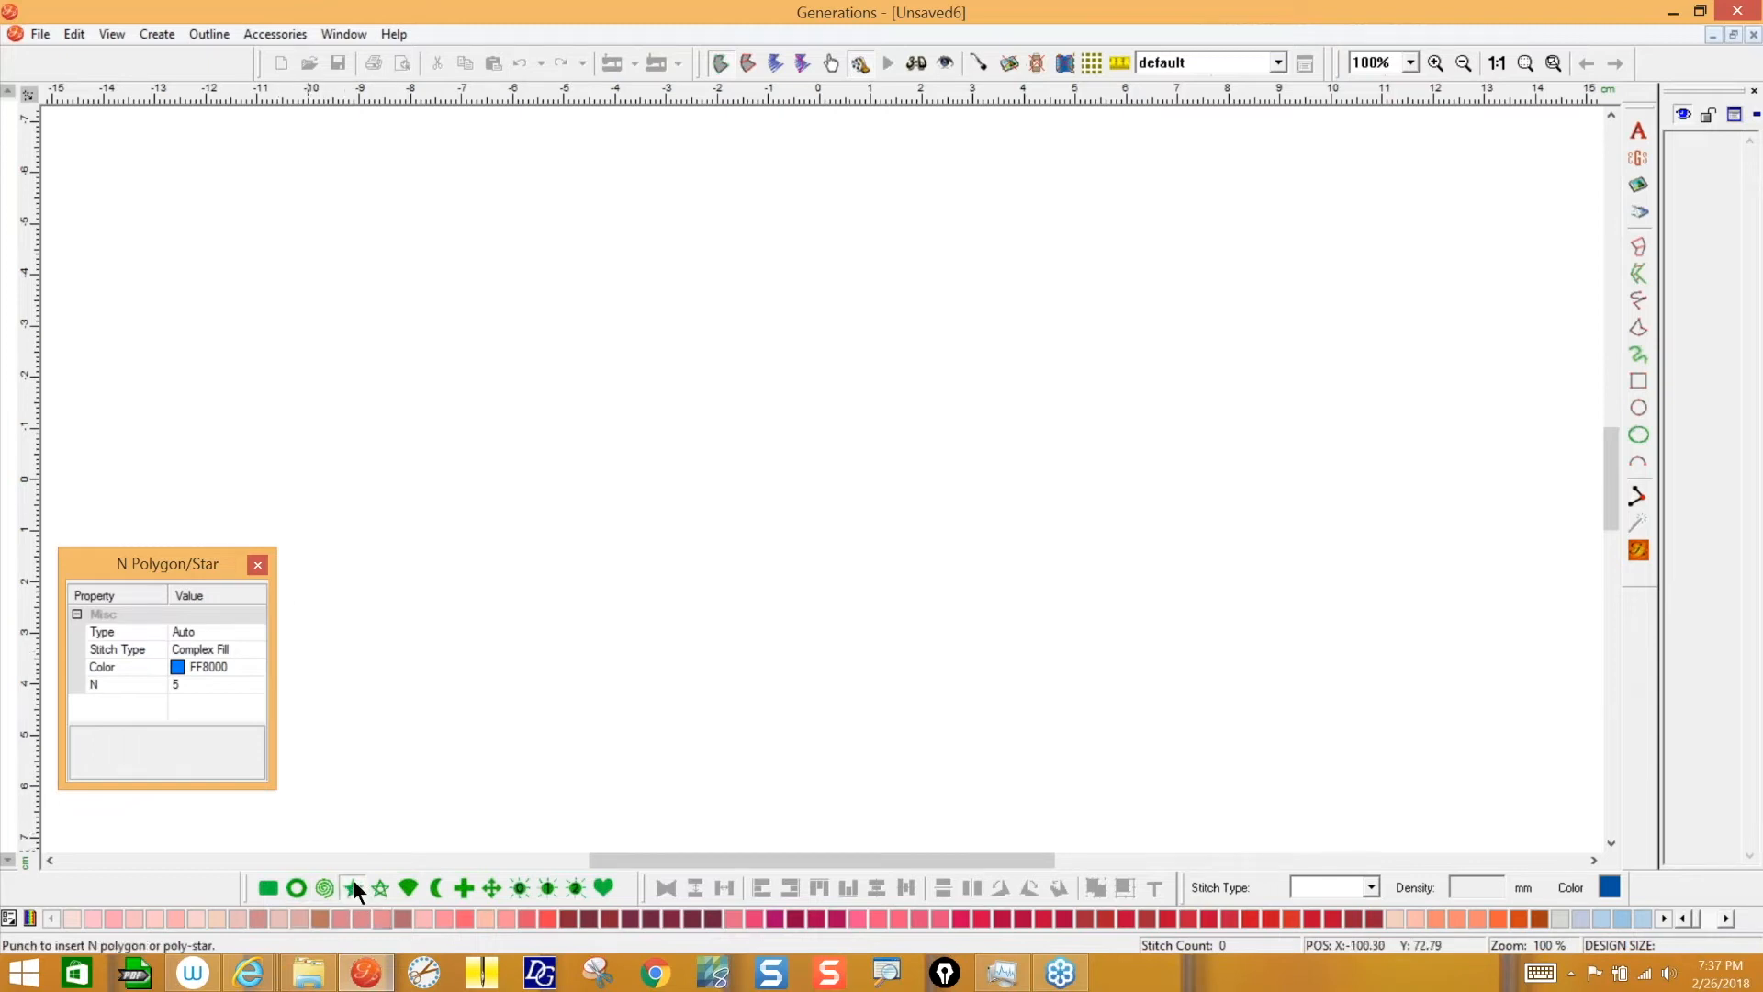
{"action": "scroll", "coordinate": [287, 693], "scroll_direction": "down", "scroll_amount": 1}
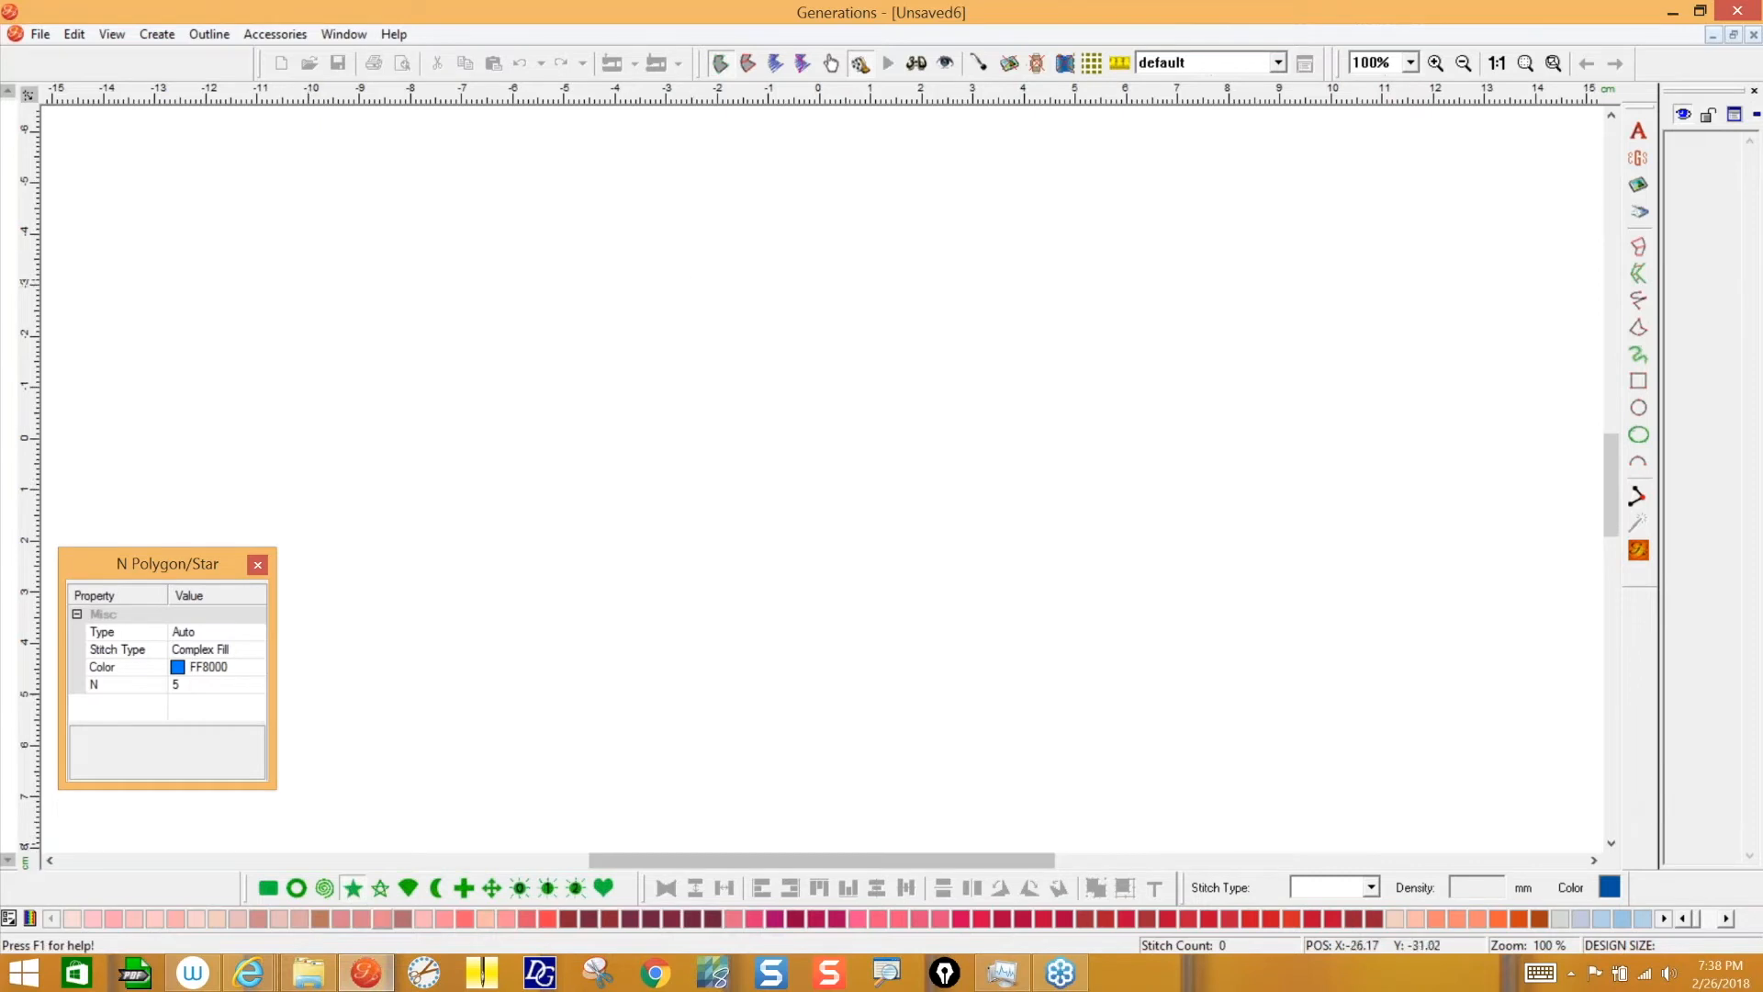
{"action": "left_click_drag", "start_coordinate": [688, 278], "coordinate": [965, 519]}
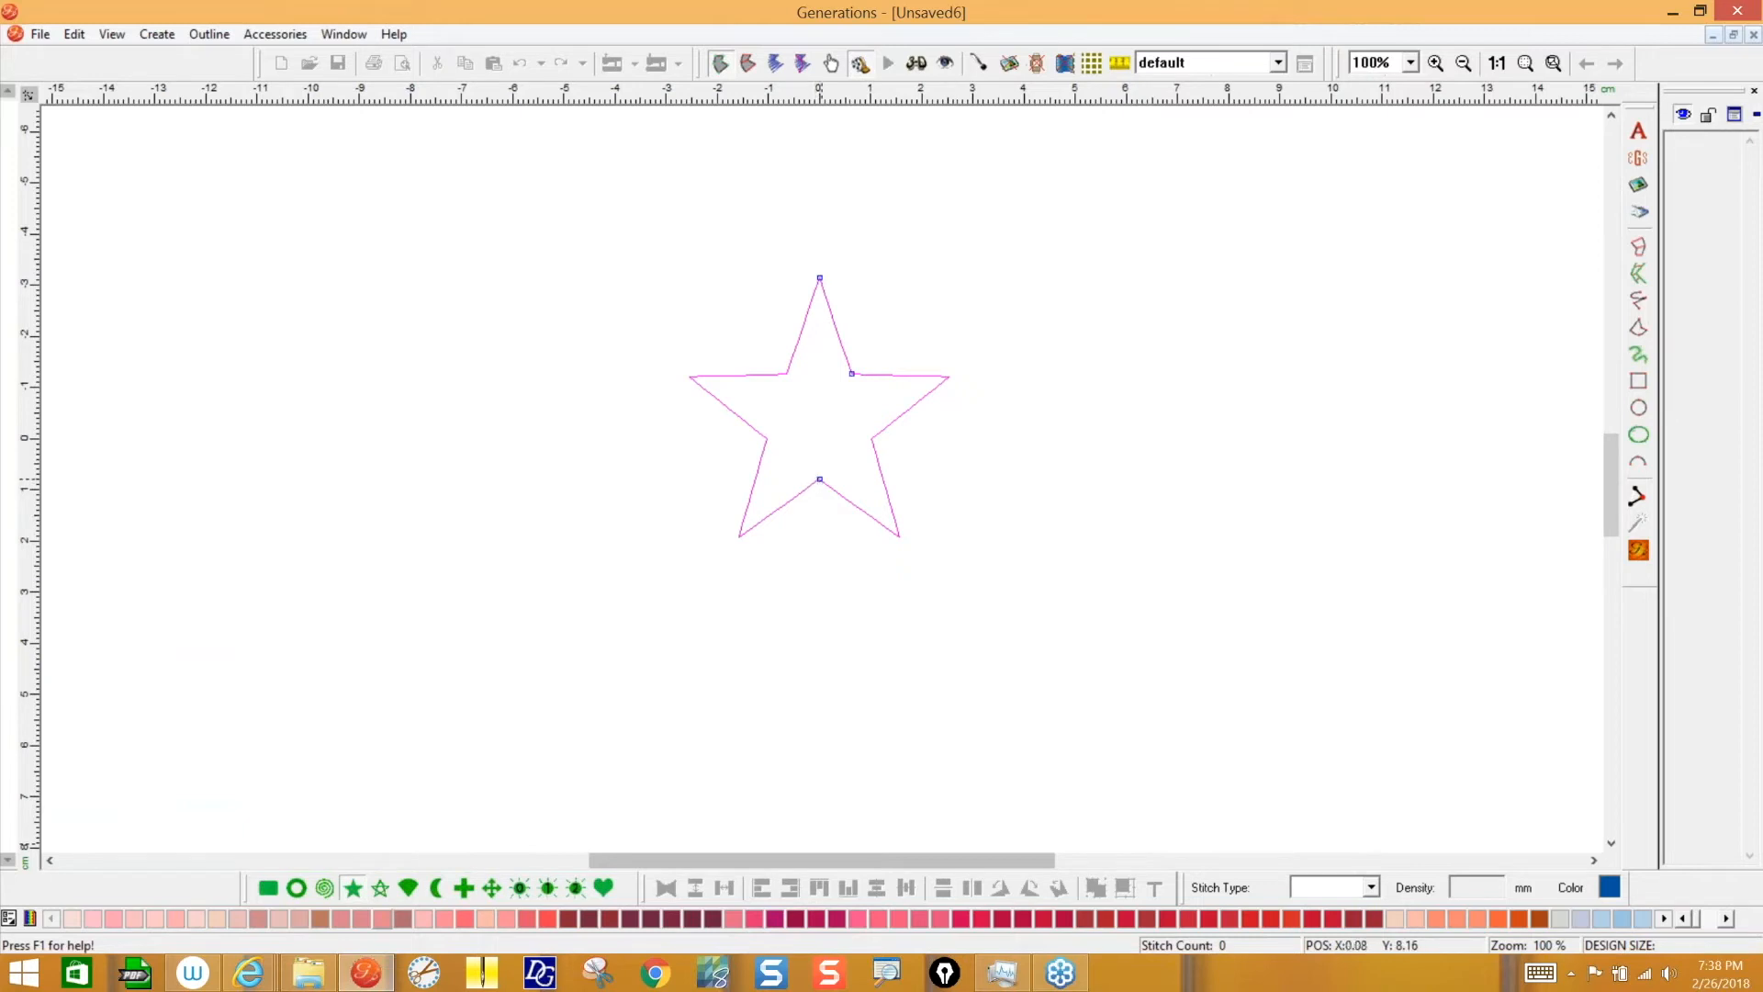
- Reshape the star to rounded tips and softened inner corners, about 37 by 37 mm, and generate its Complex Fill stitches
{"action": "mouse_move", "coordinate": [820, 479]}
{"action": "left_mouse_down"}
{"action": "mouse_move", "coordinate": [820, 539]}
{"action": "mouse_move", "coordinate": [817, 420]}
{"action": "mouse_move", "coordinate": [823, 527]}
{"action": "mouse_move", "coordinate": [820, 475]}
{"action": "left_mouse_up"}
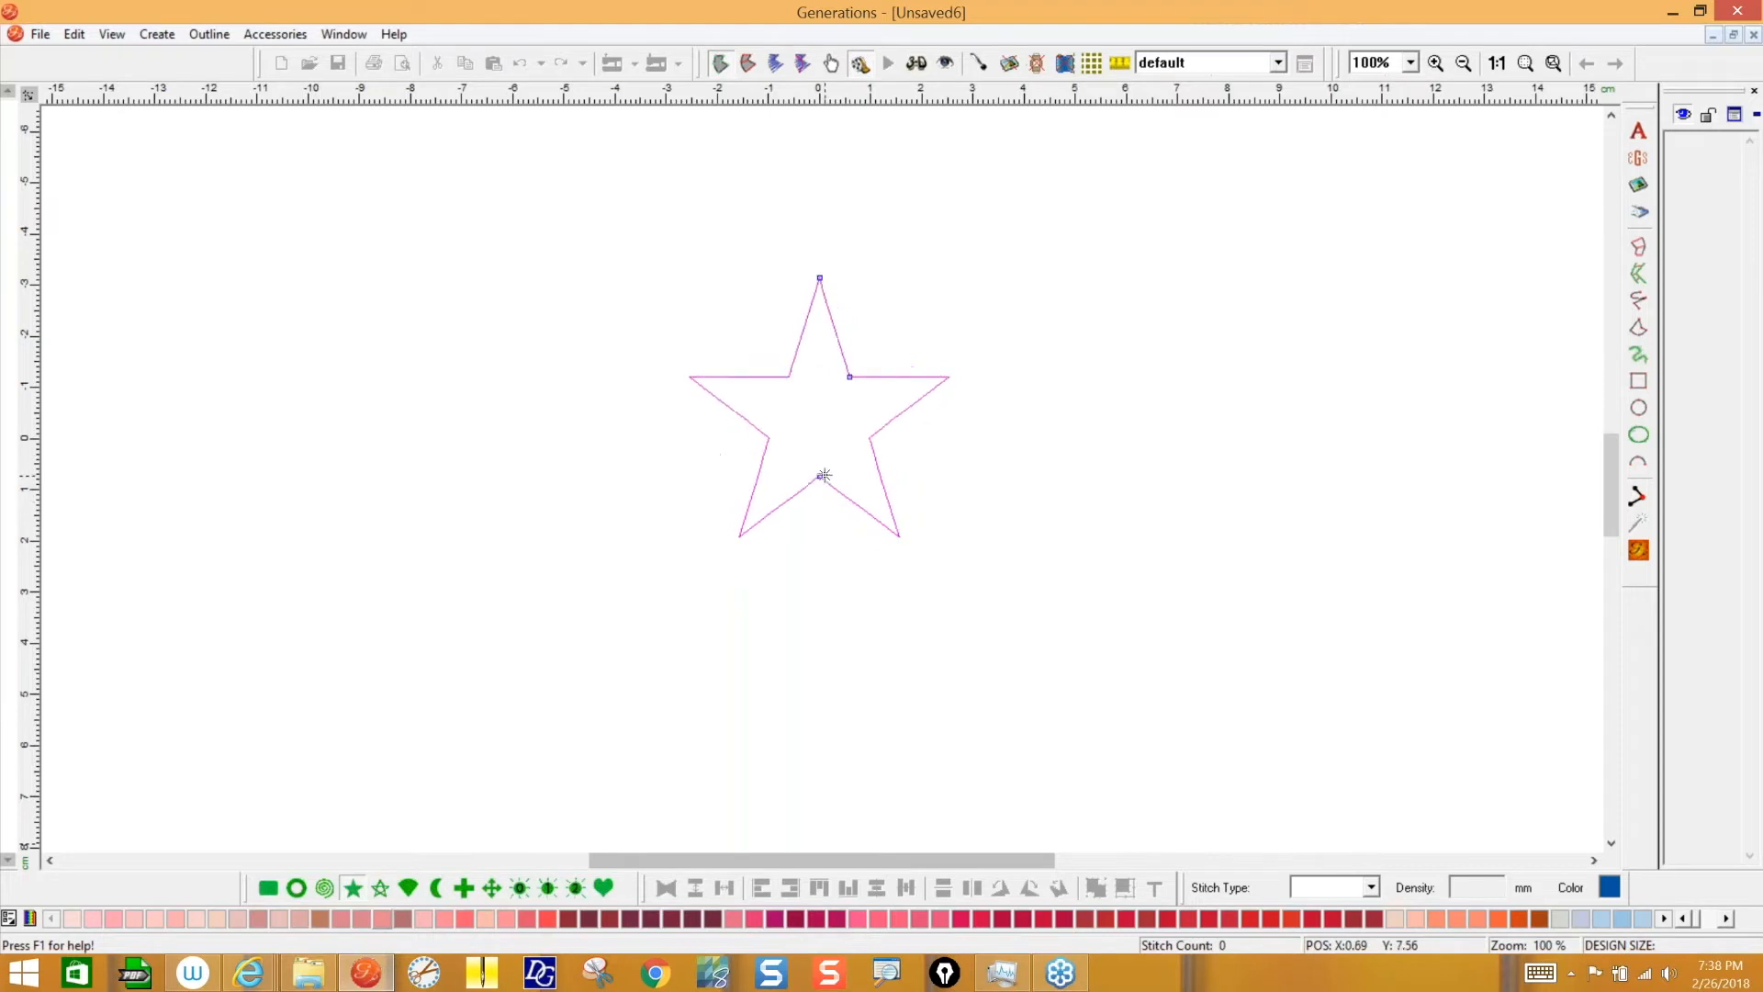
{"action": "left_click_drag", "start_coordinate": [848, 376], "coordinate": [971, 323]}
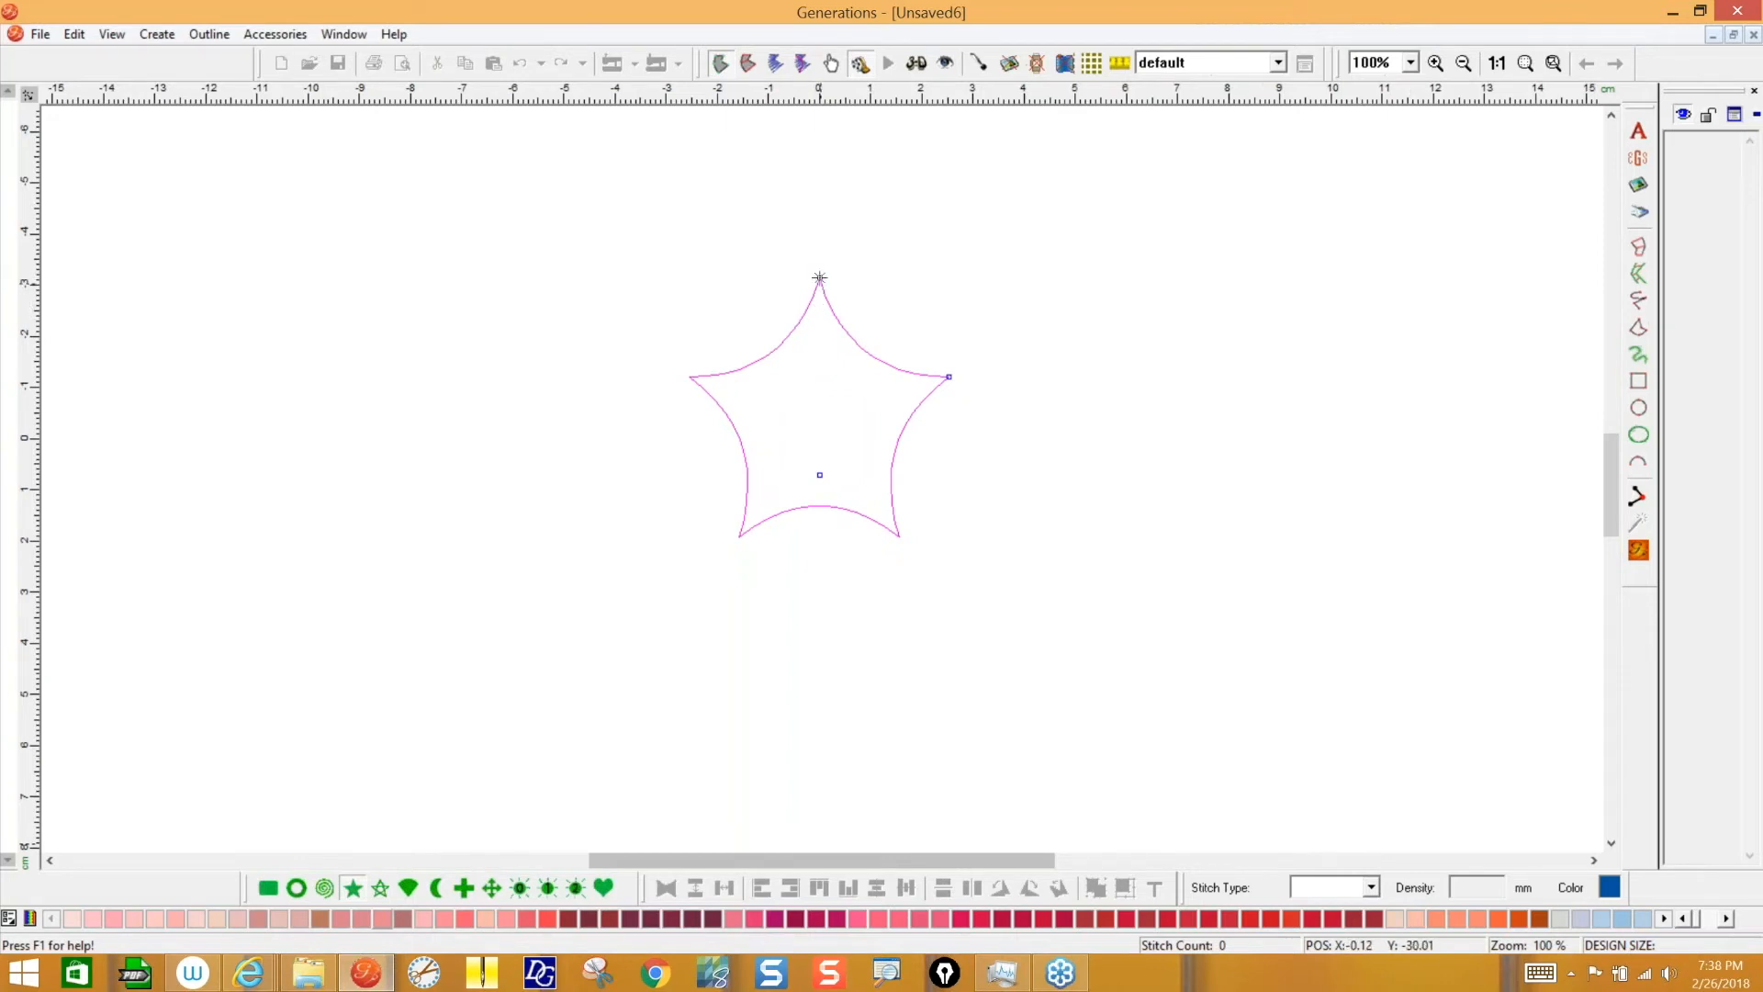
{"action": "left_click_drag", "start_coordinate": [950, 377], "coordinate": [867, 378]}
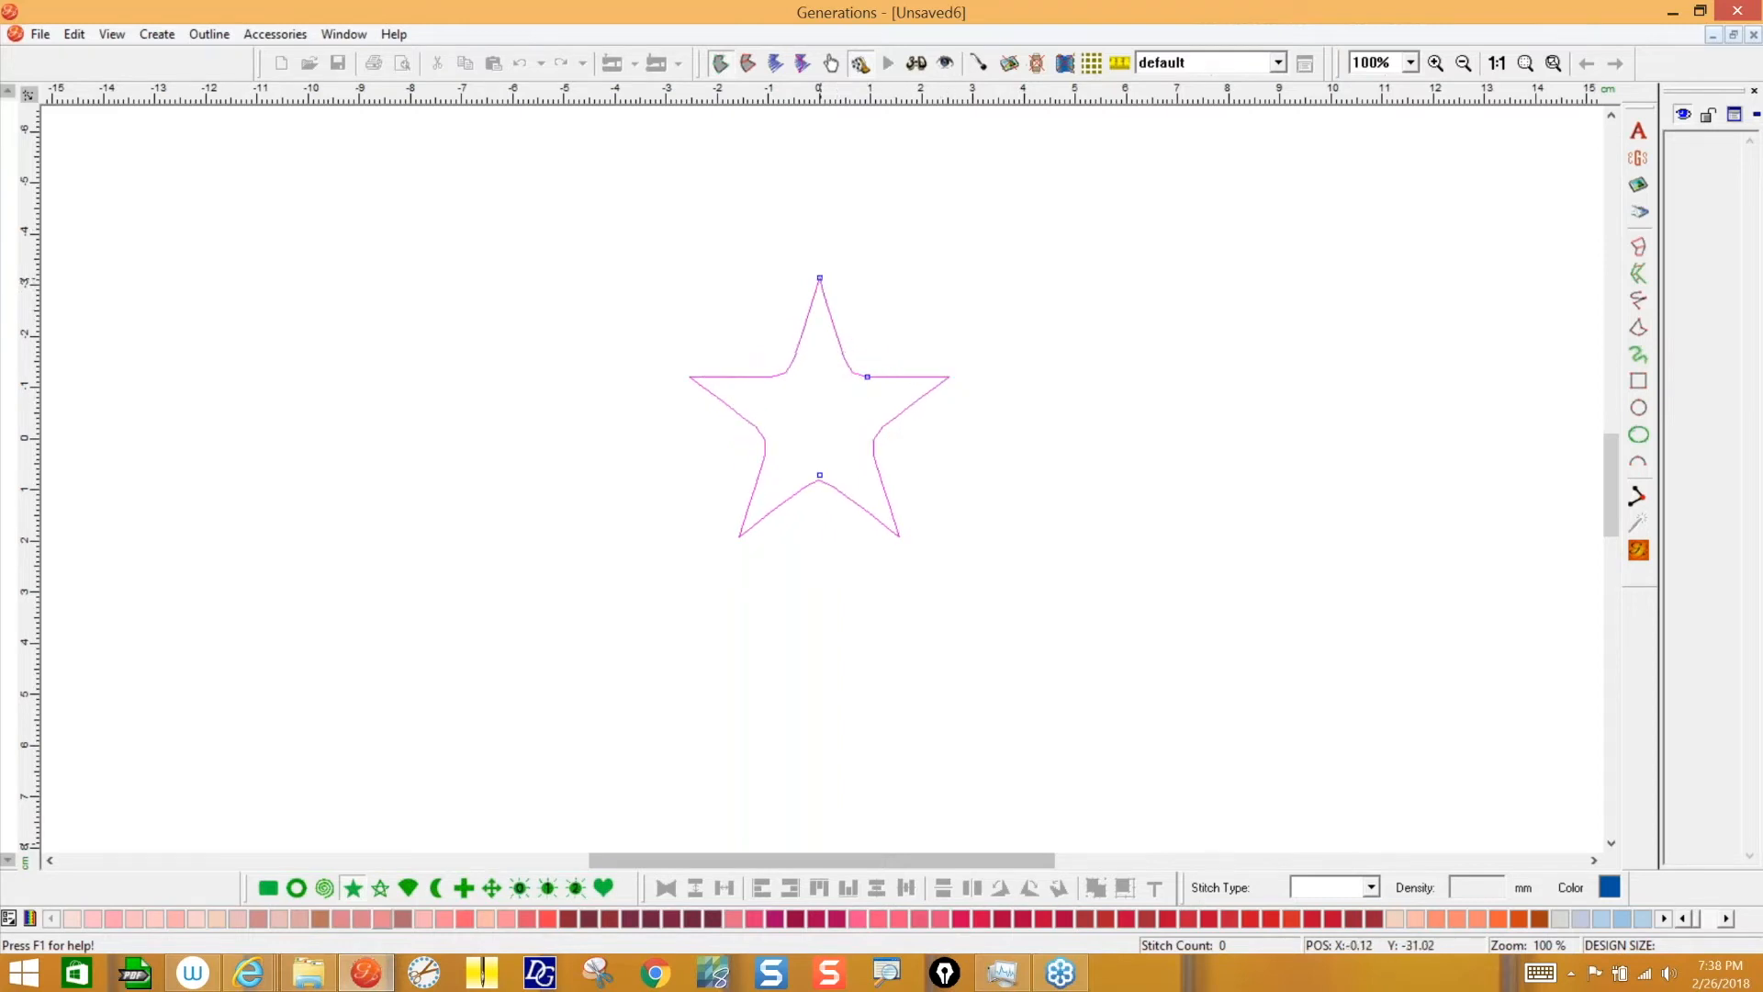
{"action": "left_click_drag", "start_coordinate": [819, 277], "coordinate": [821, 367]}
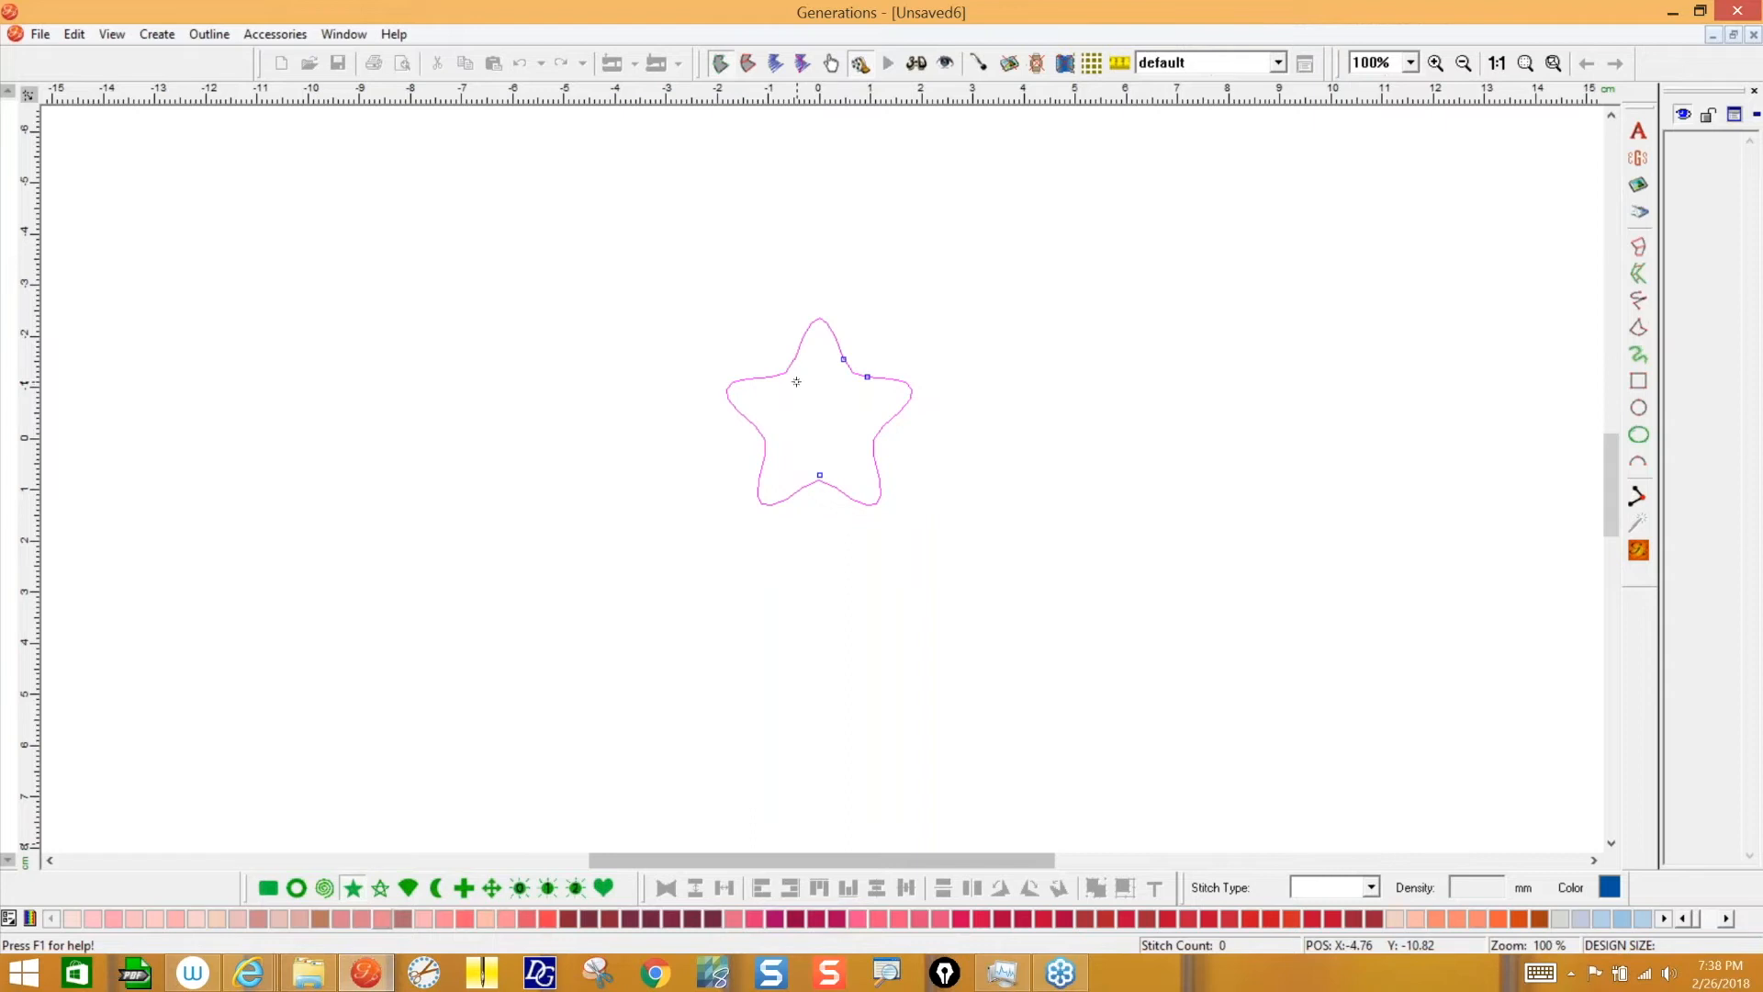
{"action": "key", "text": "Return"}
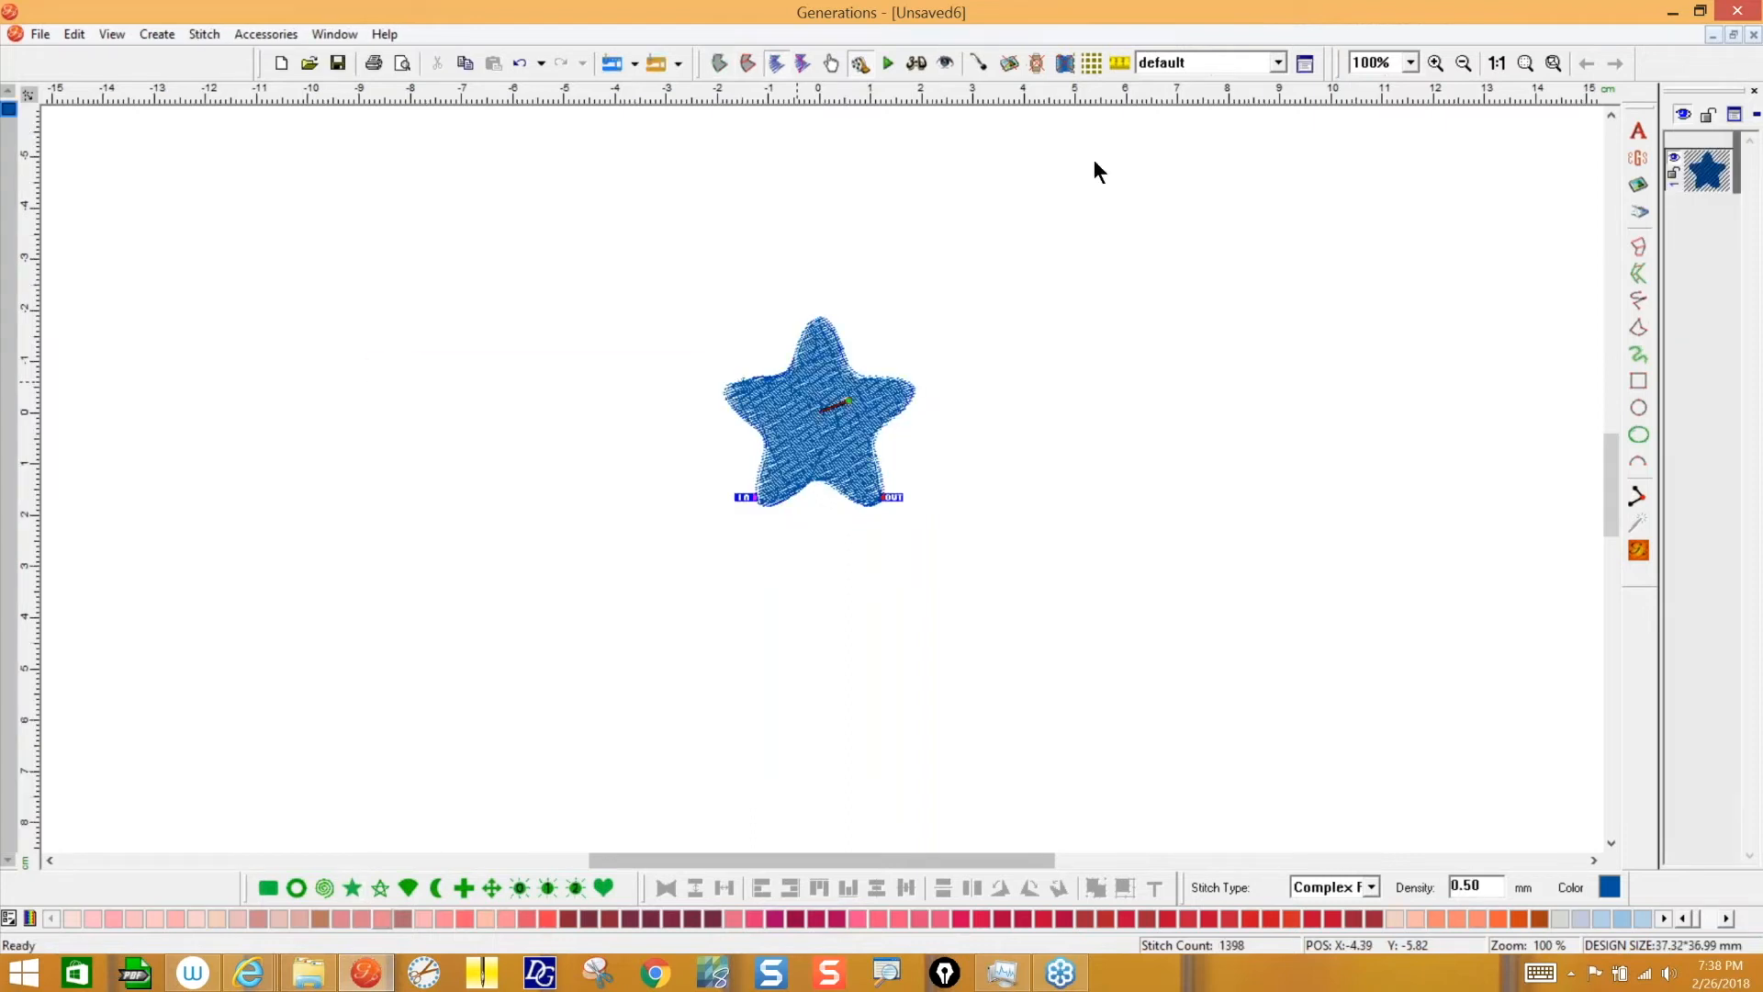
{"action": "left_click", "coordinate": [917, 60]}
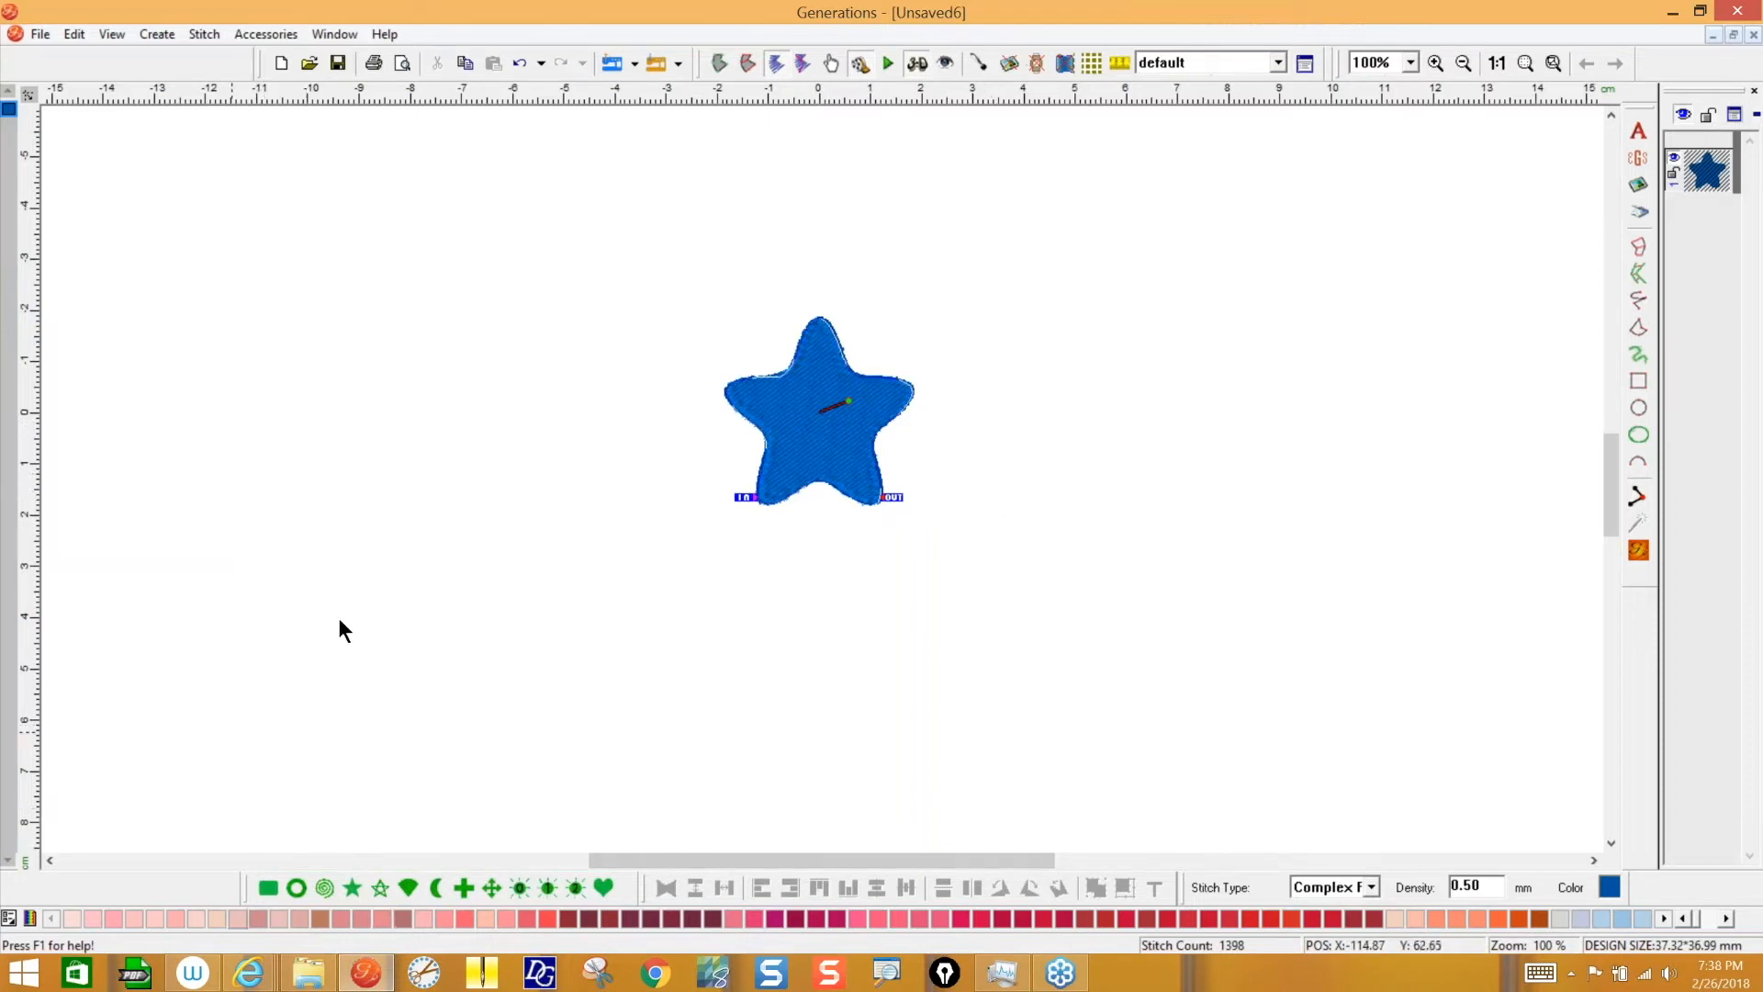
- Draw a second star about 53 mm wide beside the first one, with N set to 10
{"action": "left_click", "coordinate": [352, 886]}
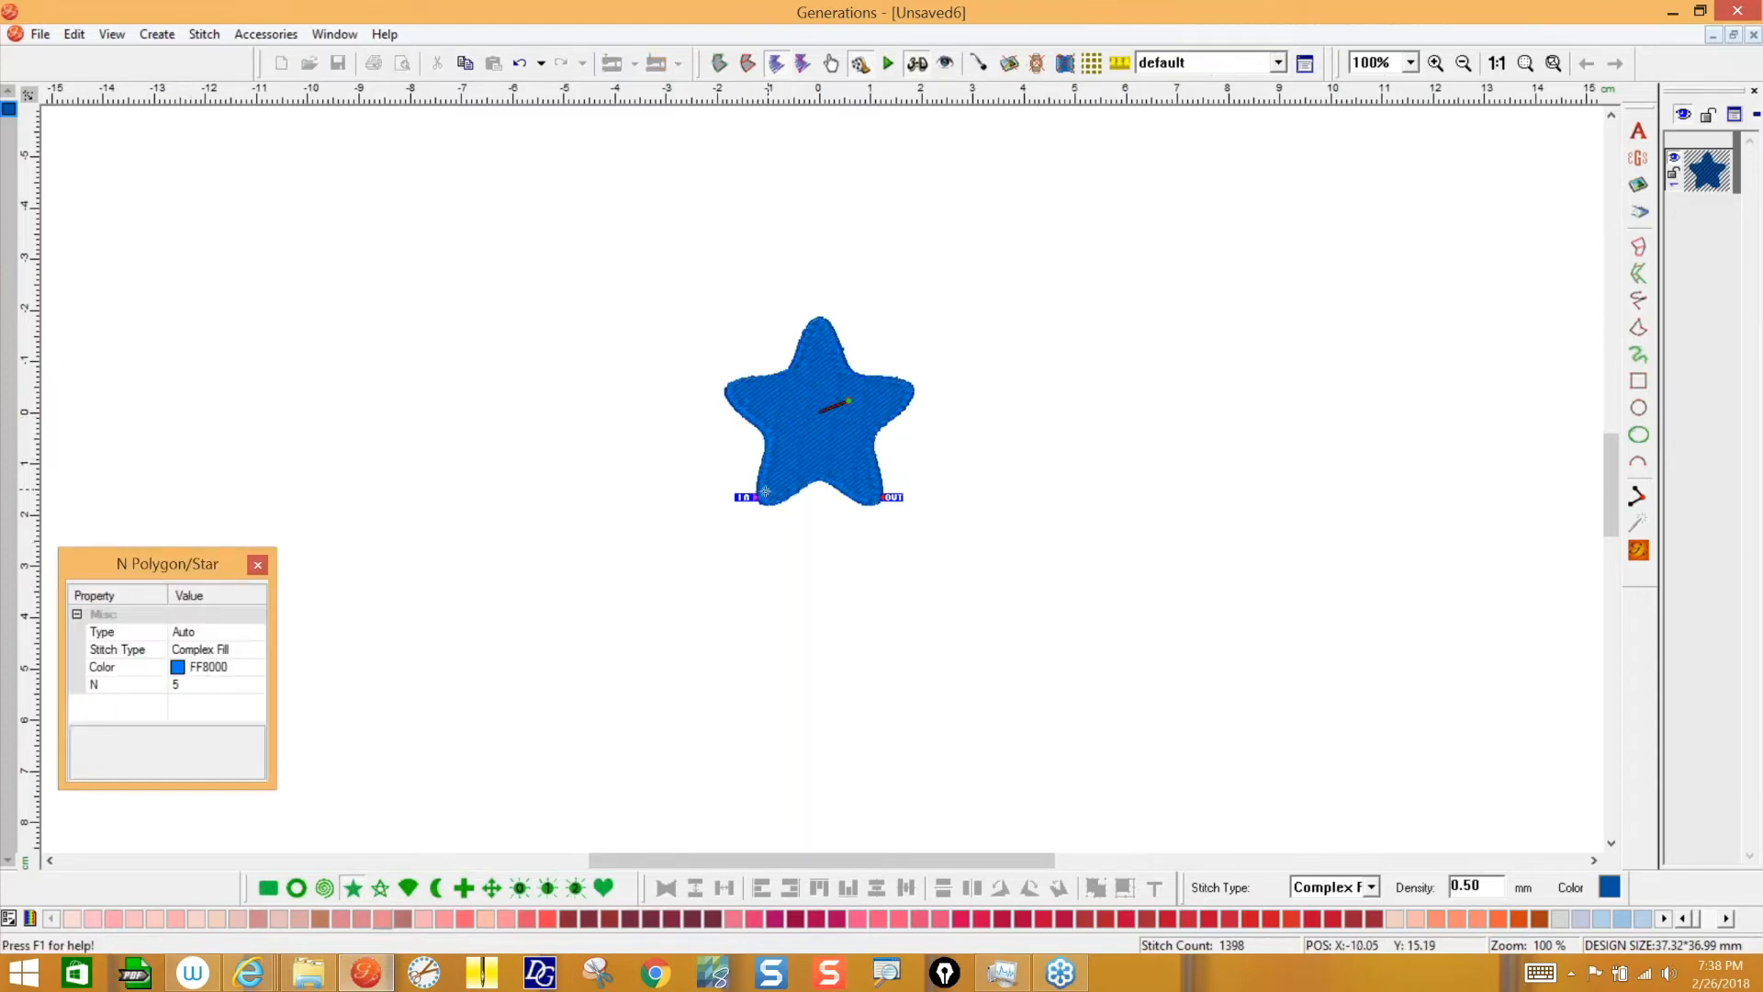
{"action": "left_click", "coordinate": [180, 681]}
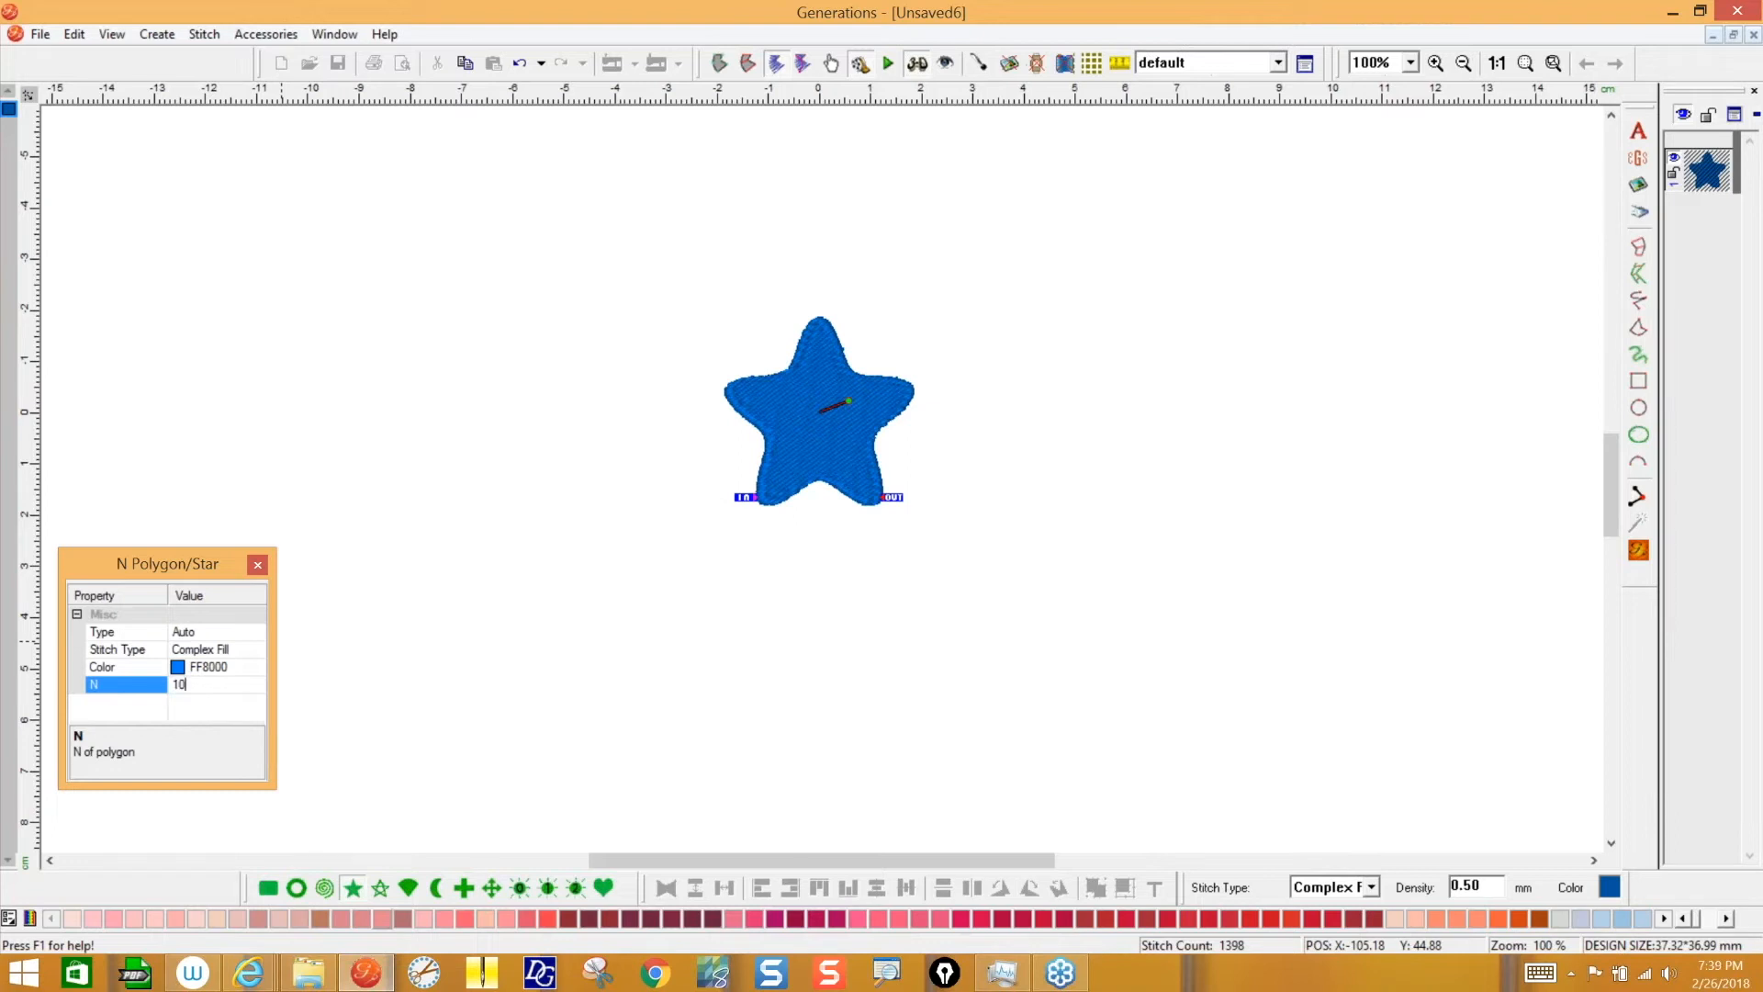
{"action": "left_click_drag", "start_coordinate": [1062, 368], "coordinate": [1310, 658]}
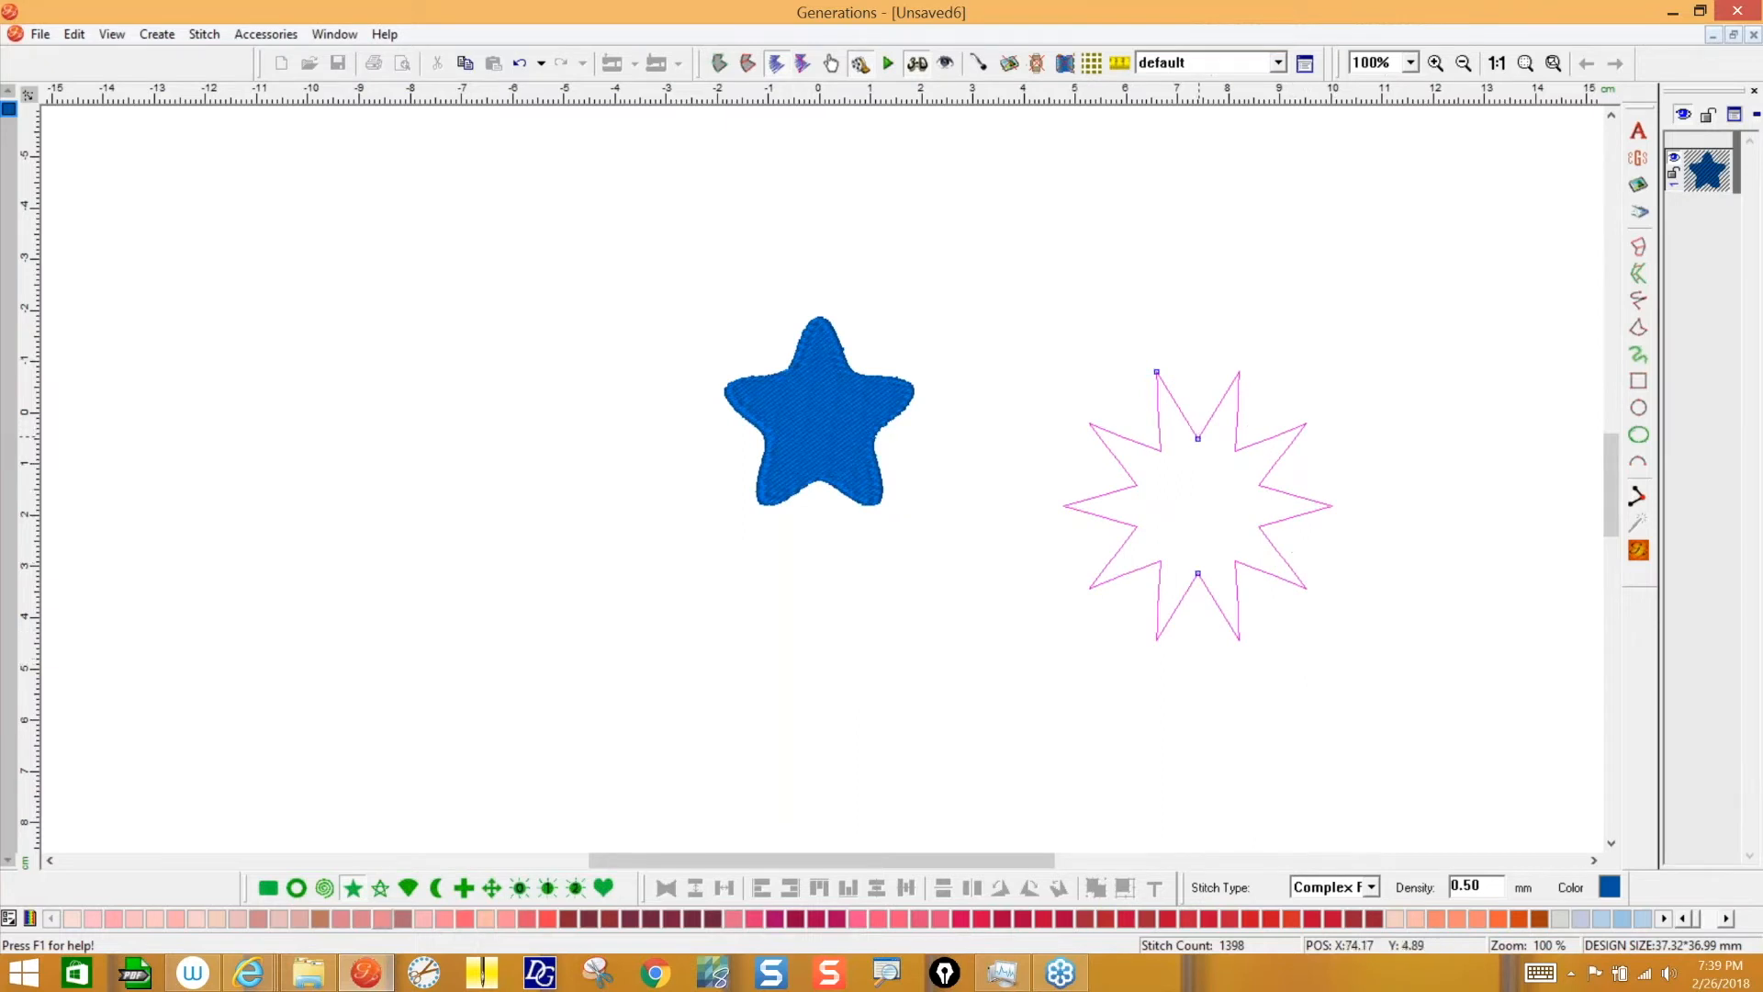
- Reshape the ten-pointed star with curved valleys between its points, about 49 mm across, and generate its Complex Fill stitches
{"action": "left_click_drag", "start_coordinate": [1198, 438], "coordinate": [1168, 390]}
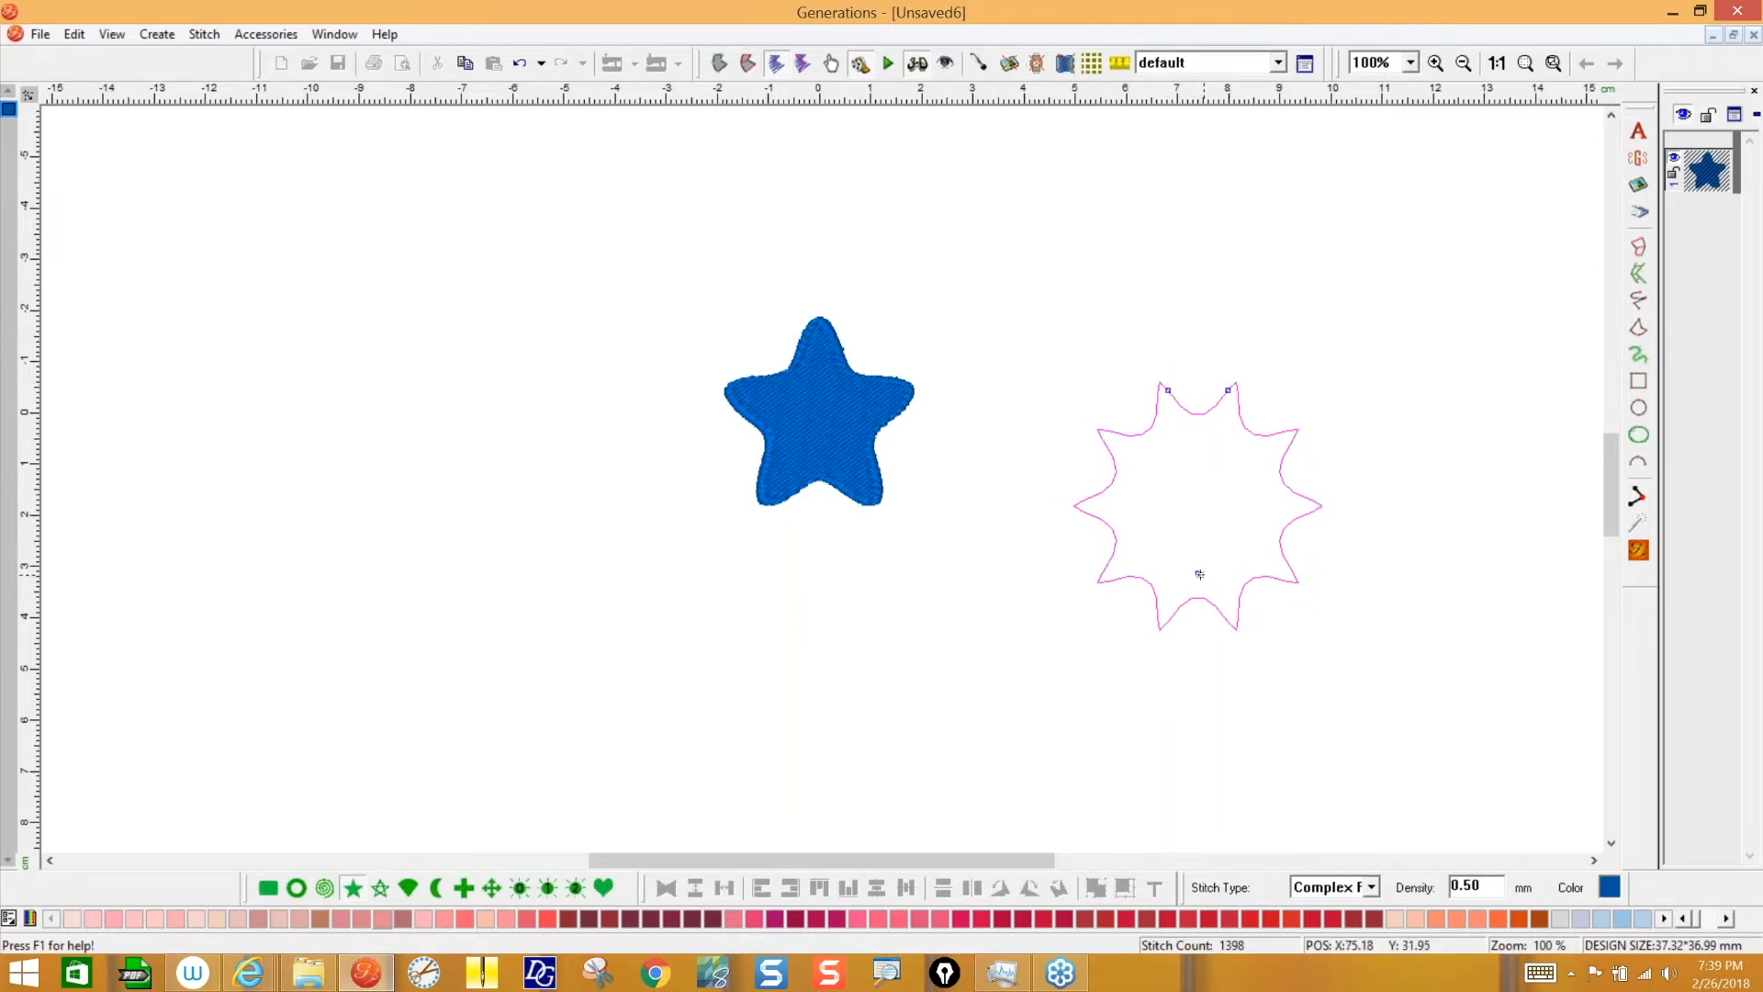
{"action": "left_click_drag", "start_coordinate": [1198, 573], "coordinate": [1207, 491]}
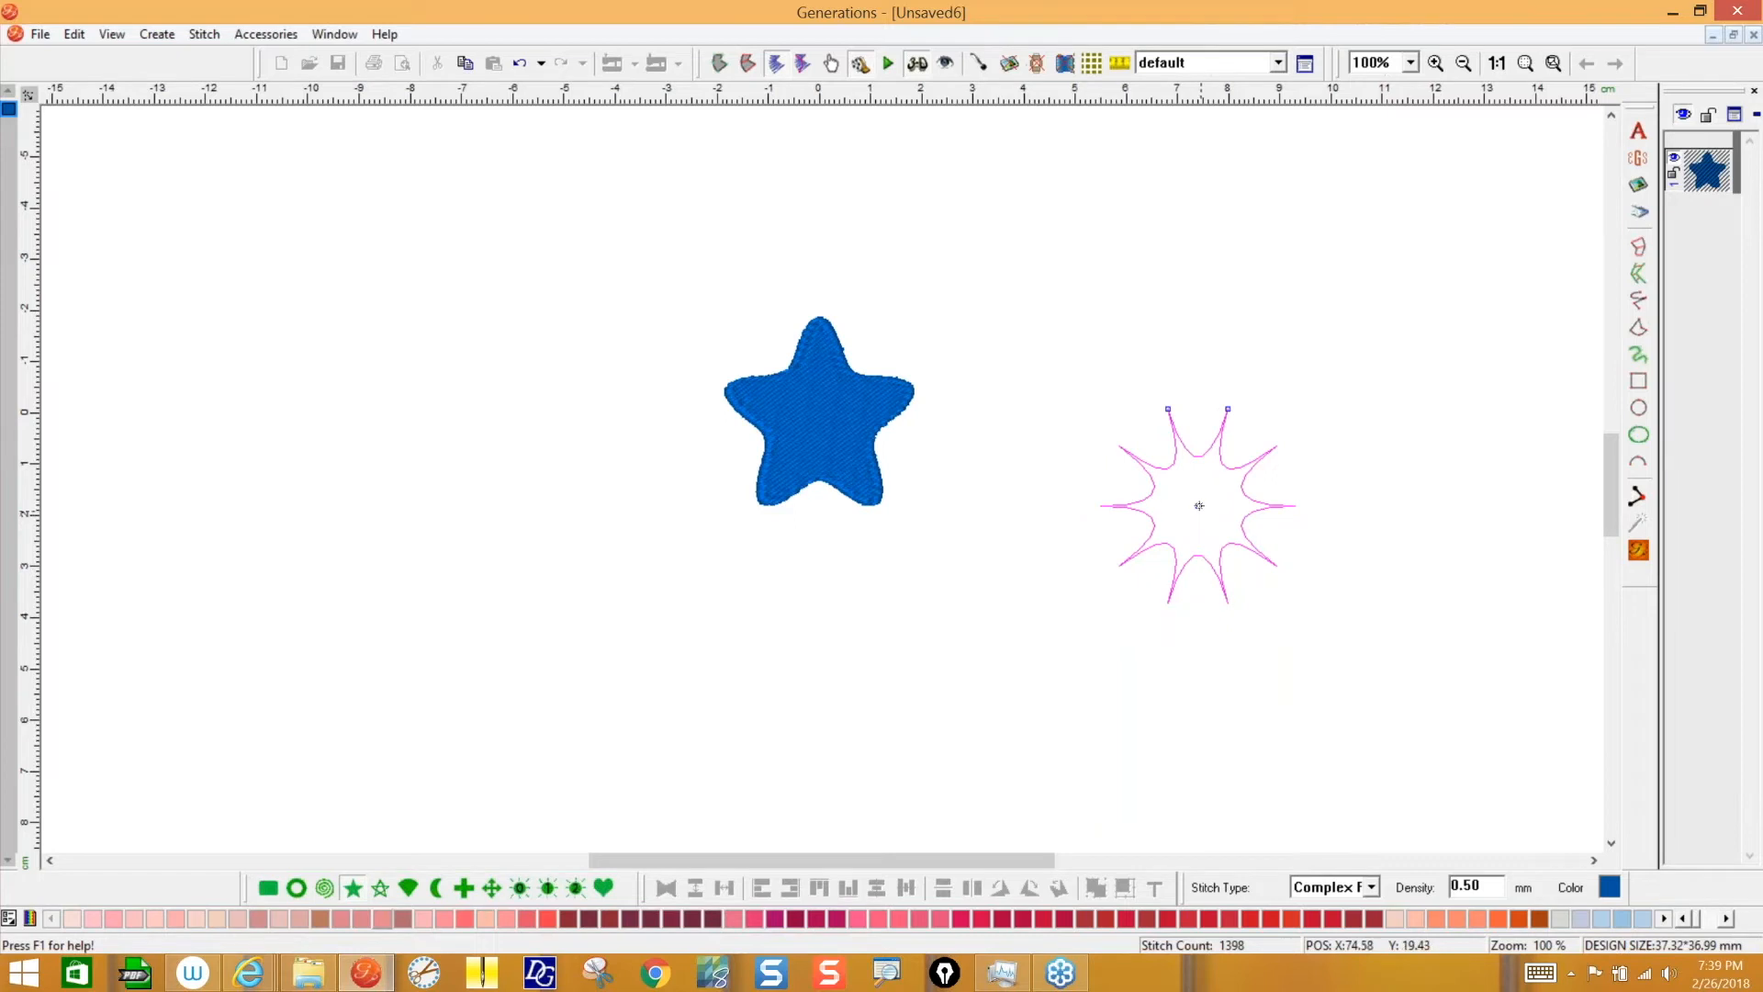
{"action": "left_click_drag", "start_coordinate": [1198, 506], "coordinate": [1197, 568]}
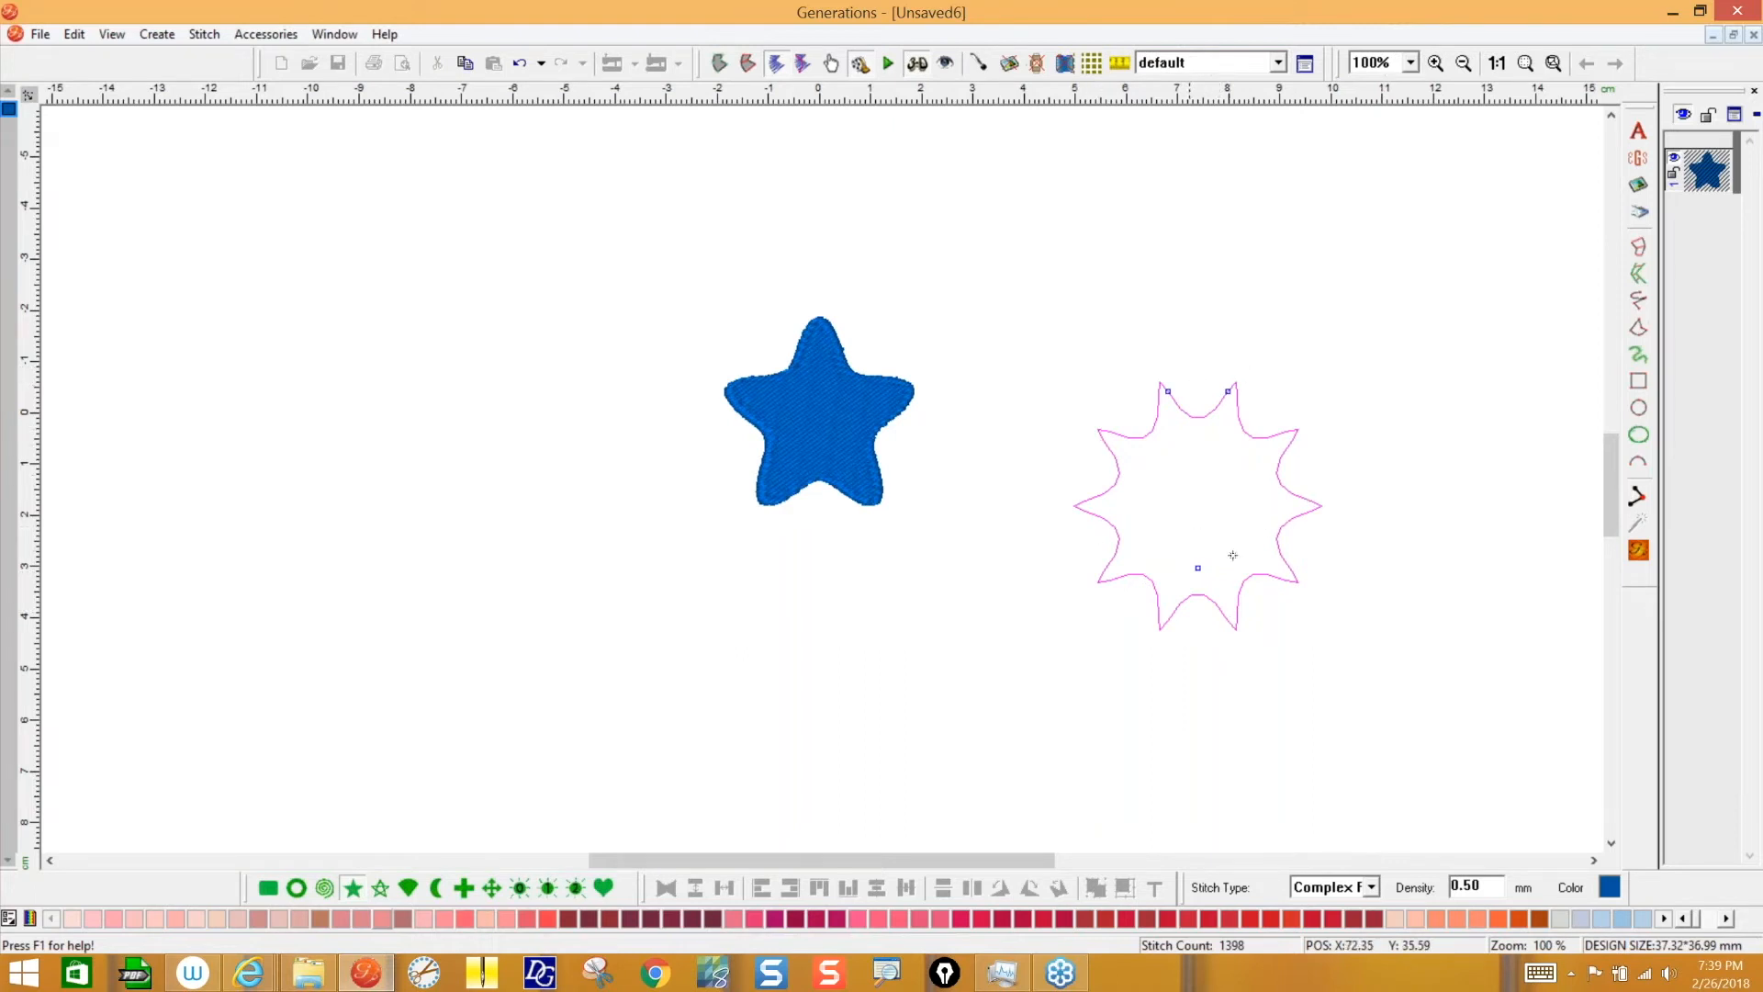
{"action": "right_click", "coordinate": [1430, 408]}
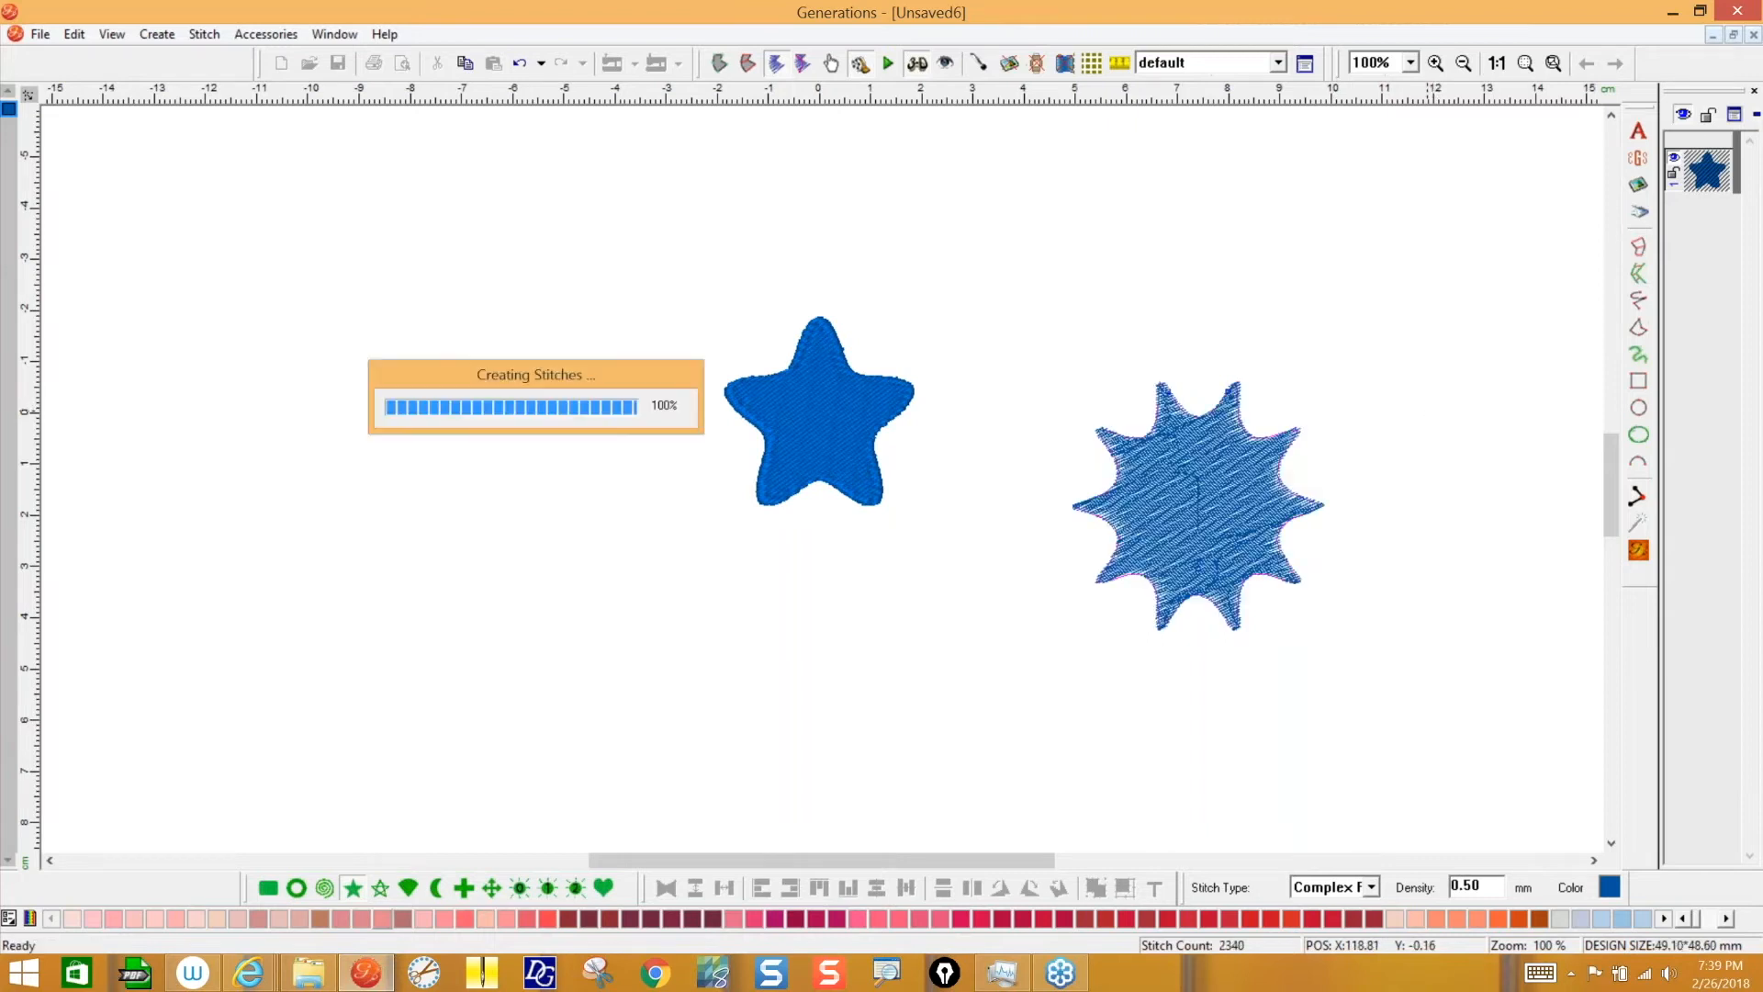
{"action": "right_click", "coordinate": [1432, 407]}
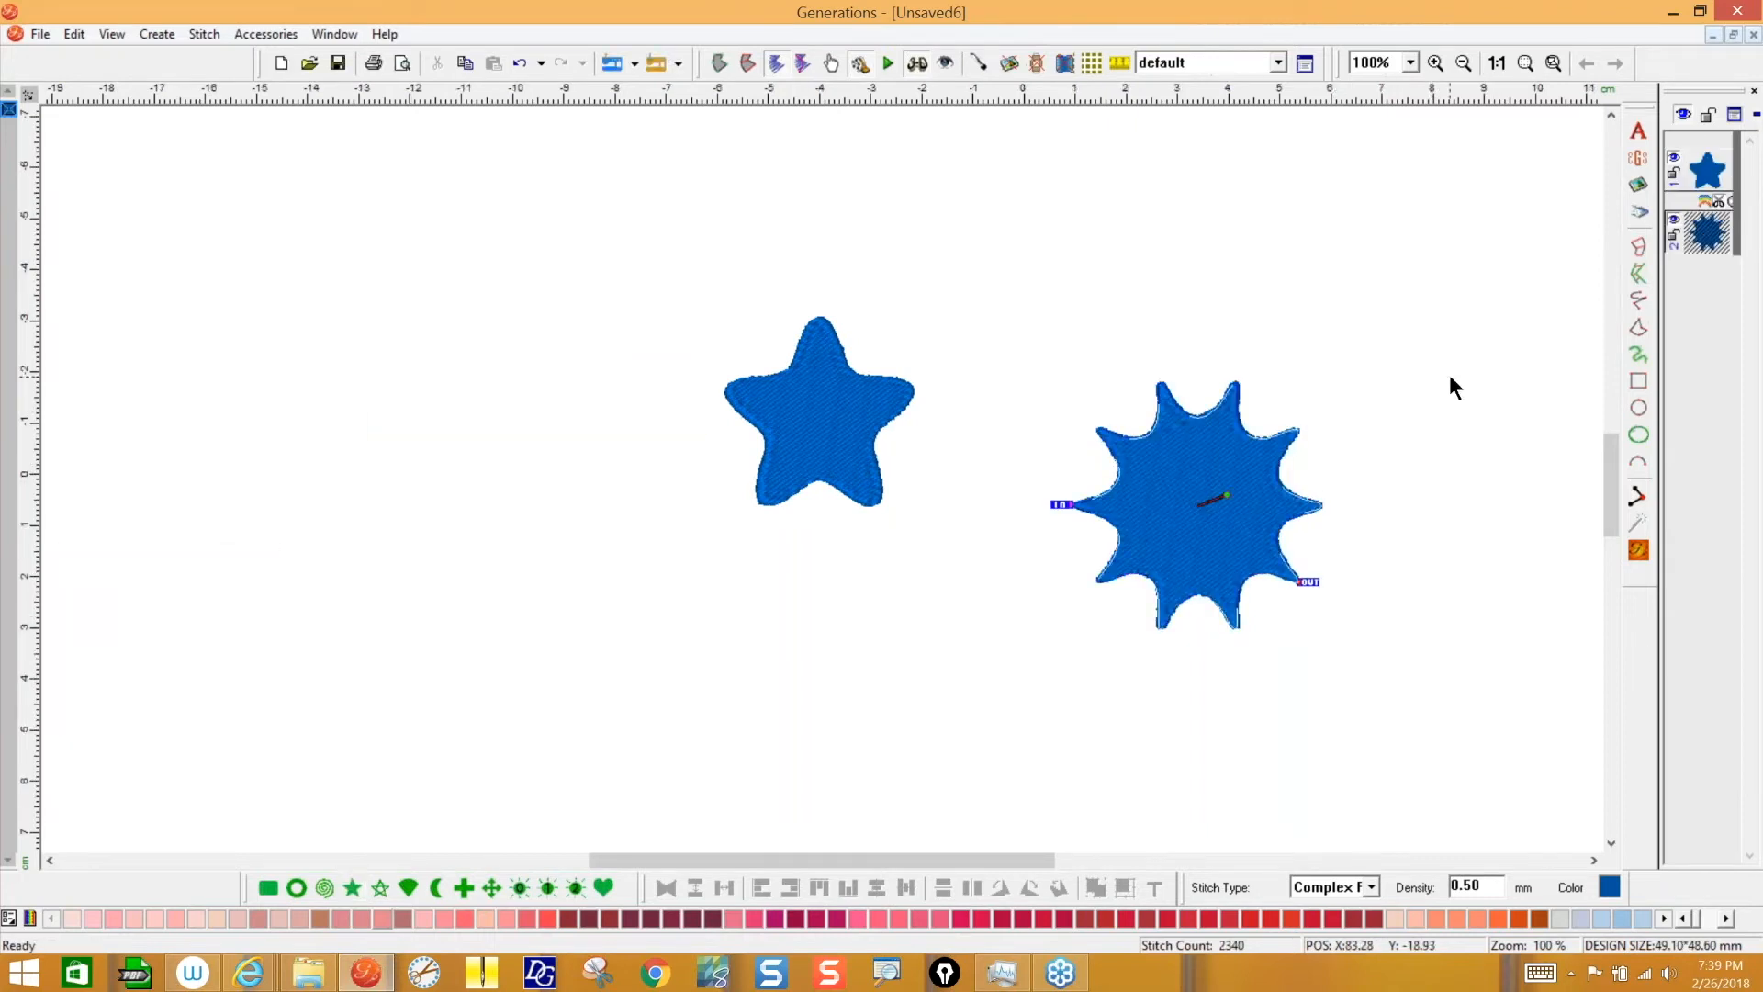
{"action": "left_click", "coordinate": [1639, 550]}
- Delete both the ten-pointed star and the rounded five-pointed star from the design
{"action": "left_click", "coordinate": [1203, 545]}
{"action": "key", "text": "Delete"}
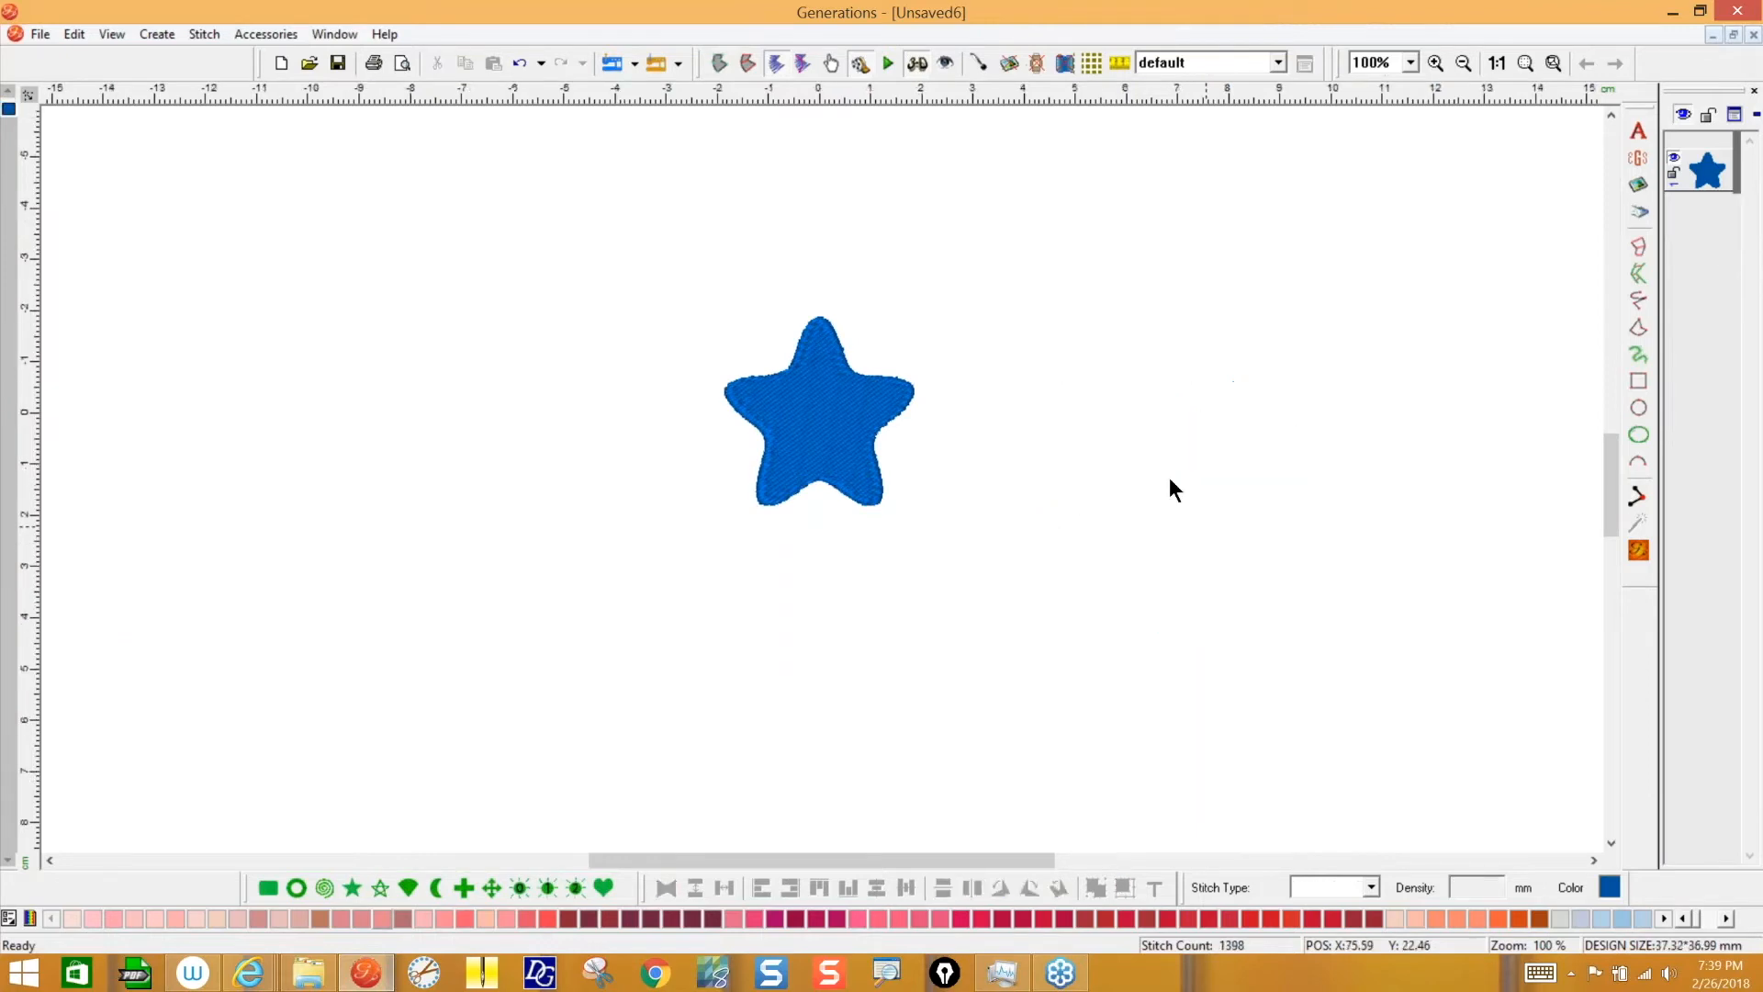
{"action": "left_click", "coordinate": [848, 455]}
{"action": "key", "text": "Delete"}
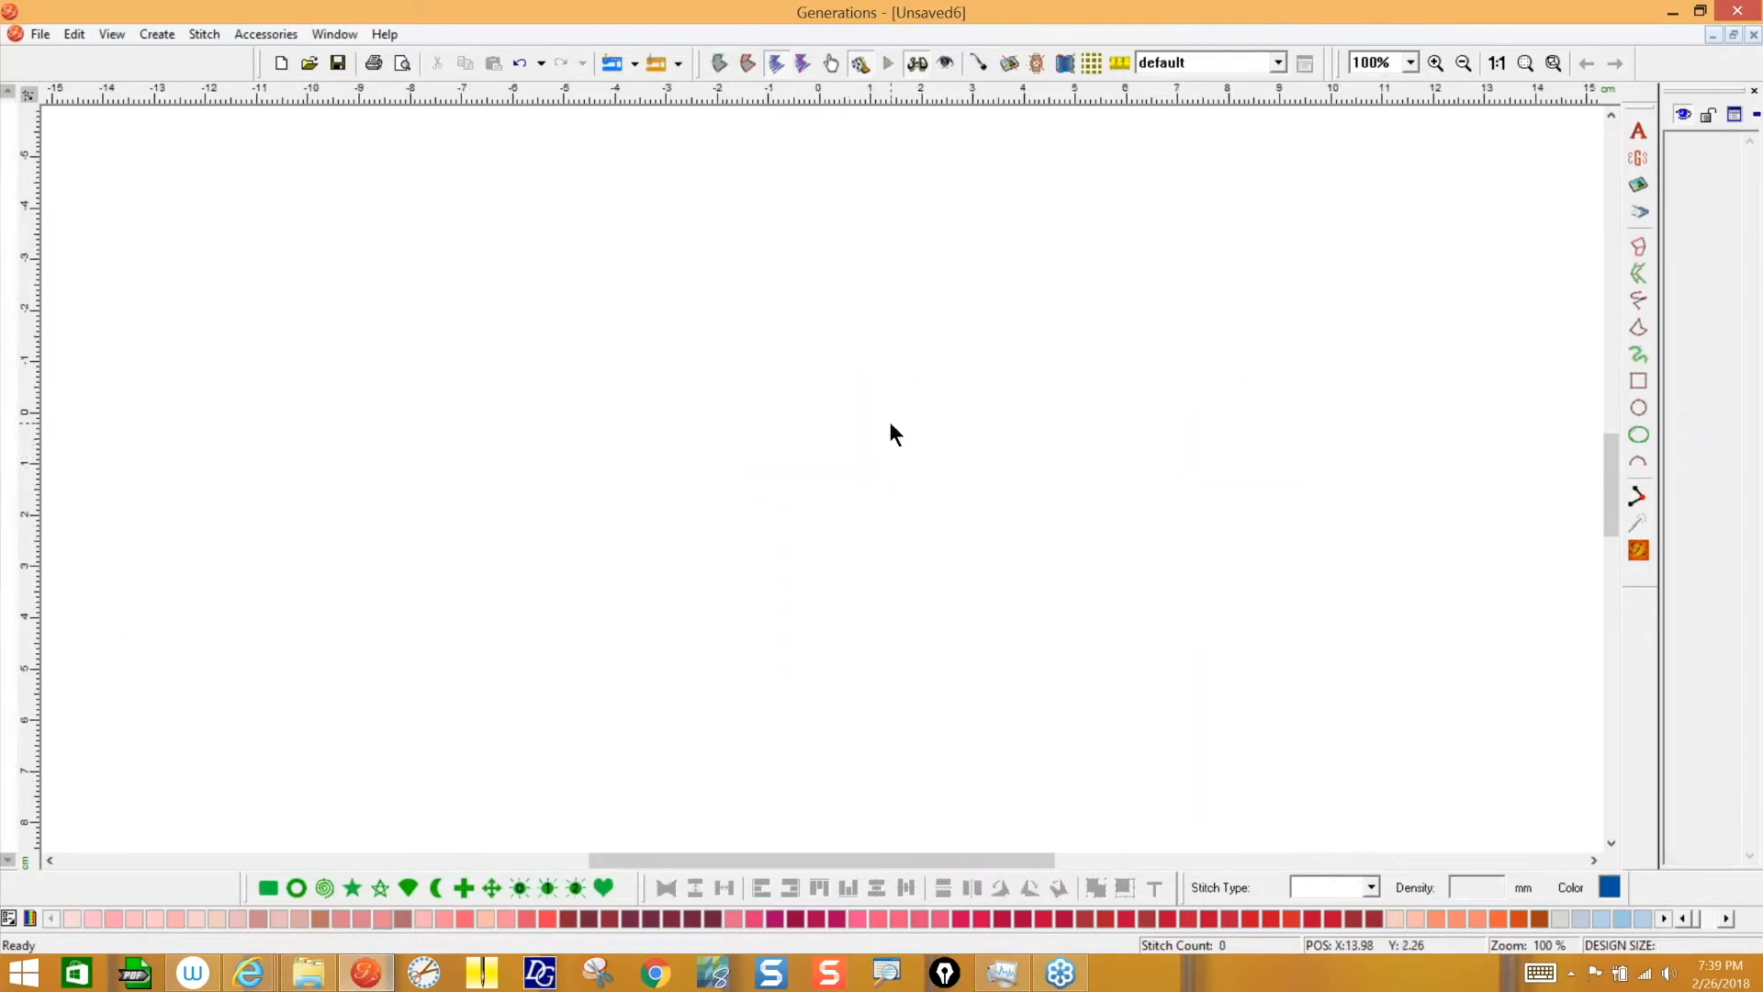
- Draw a Line-type five-pointed star about 60 mm wide with Triple Run stitches, and delete it
{"action": "left_click", "coordinate": [351, 887]}
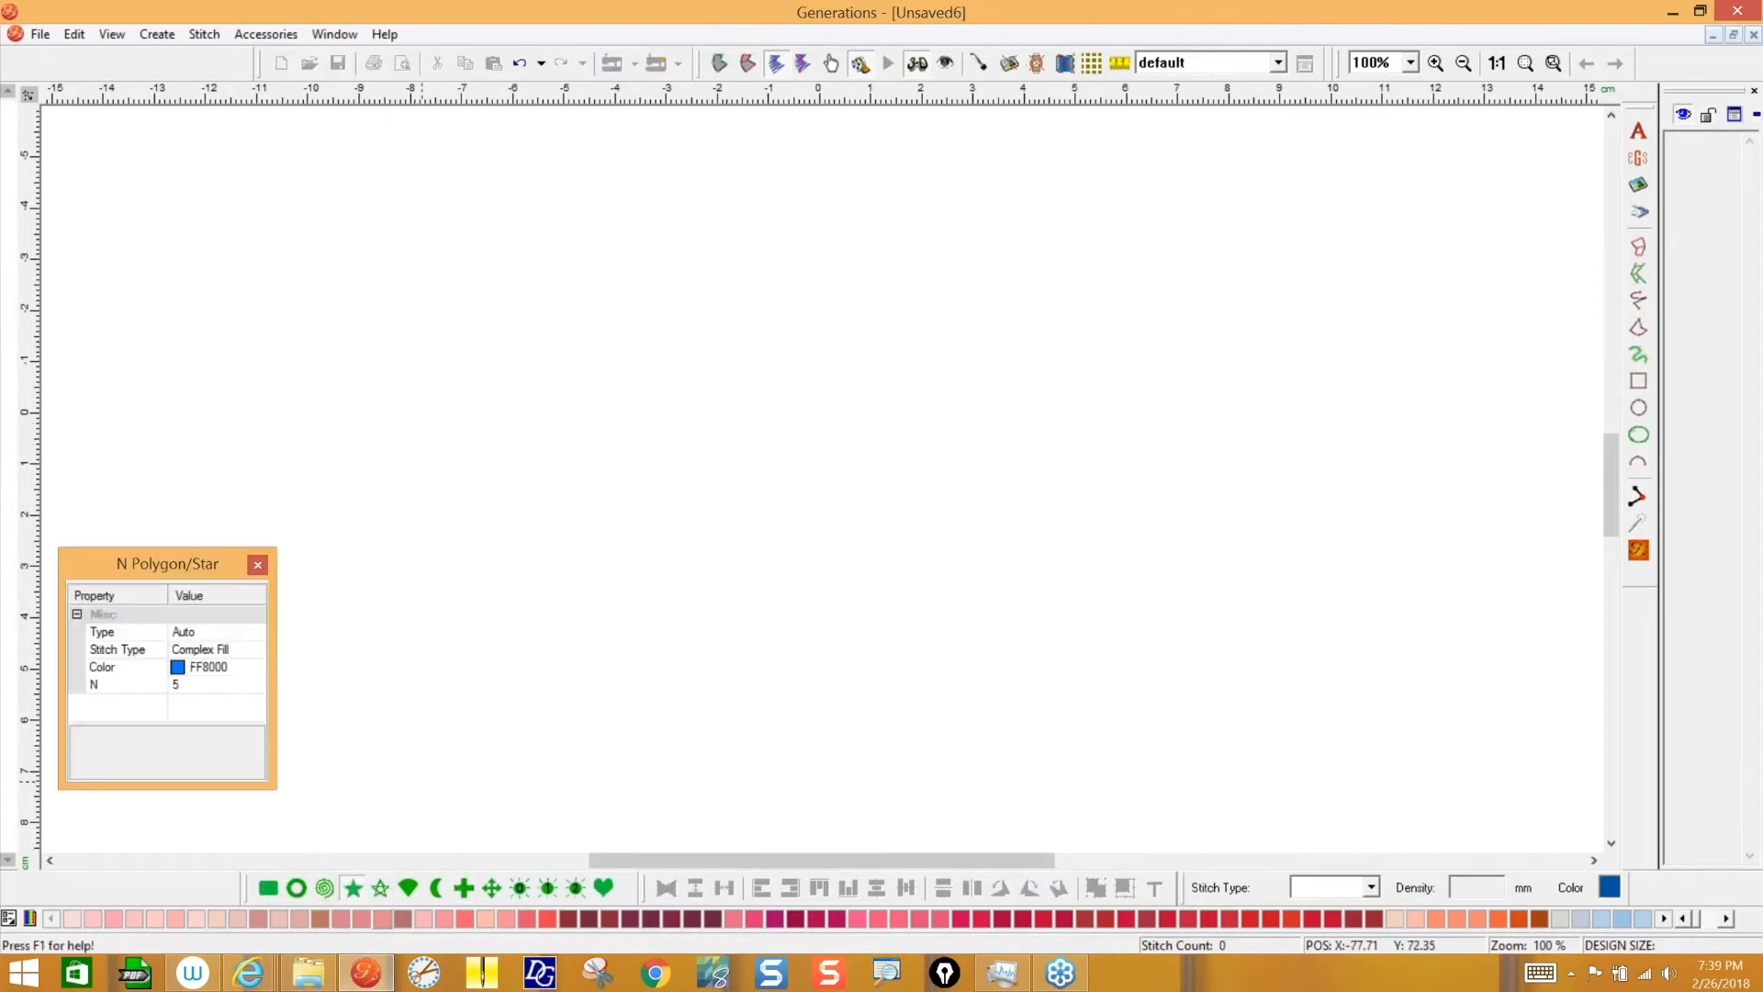
{"action": "left_click", "coordinate": [256, 631]}
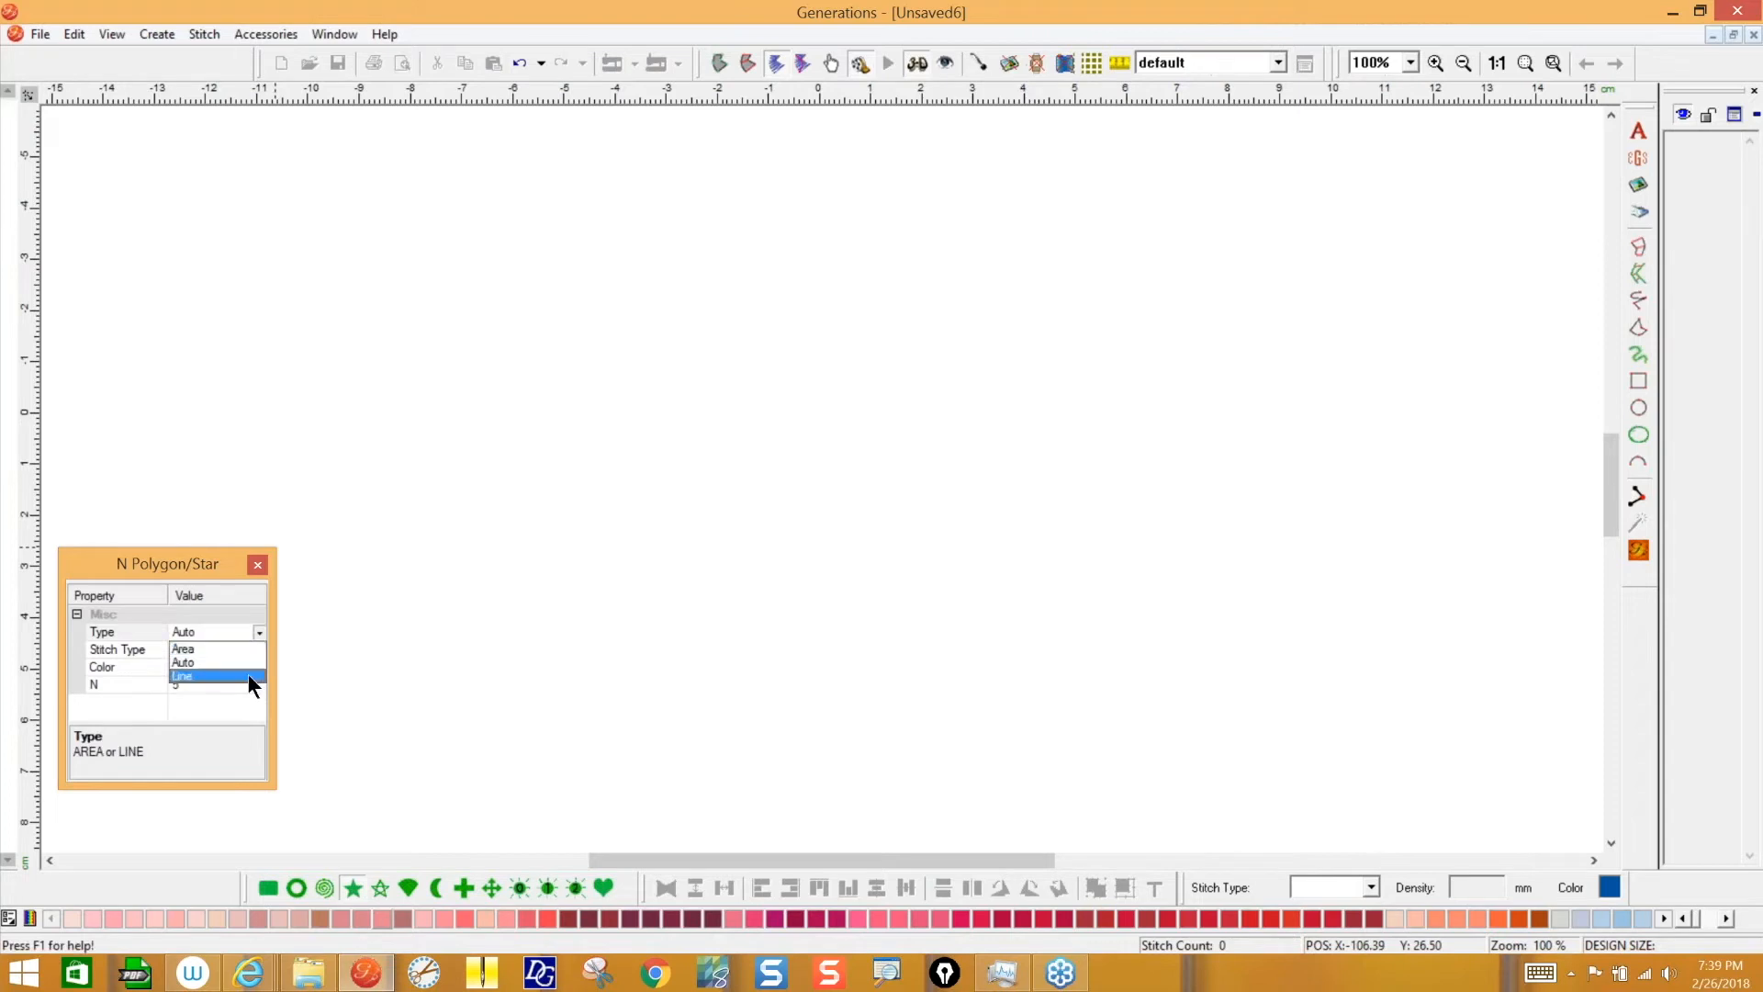
{"action": "left_click", "coordinate": [248, 675]}
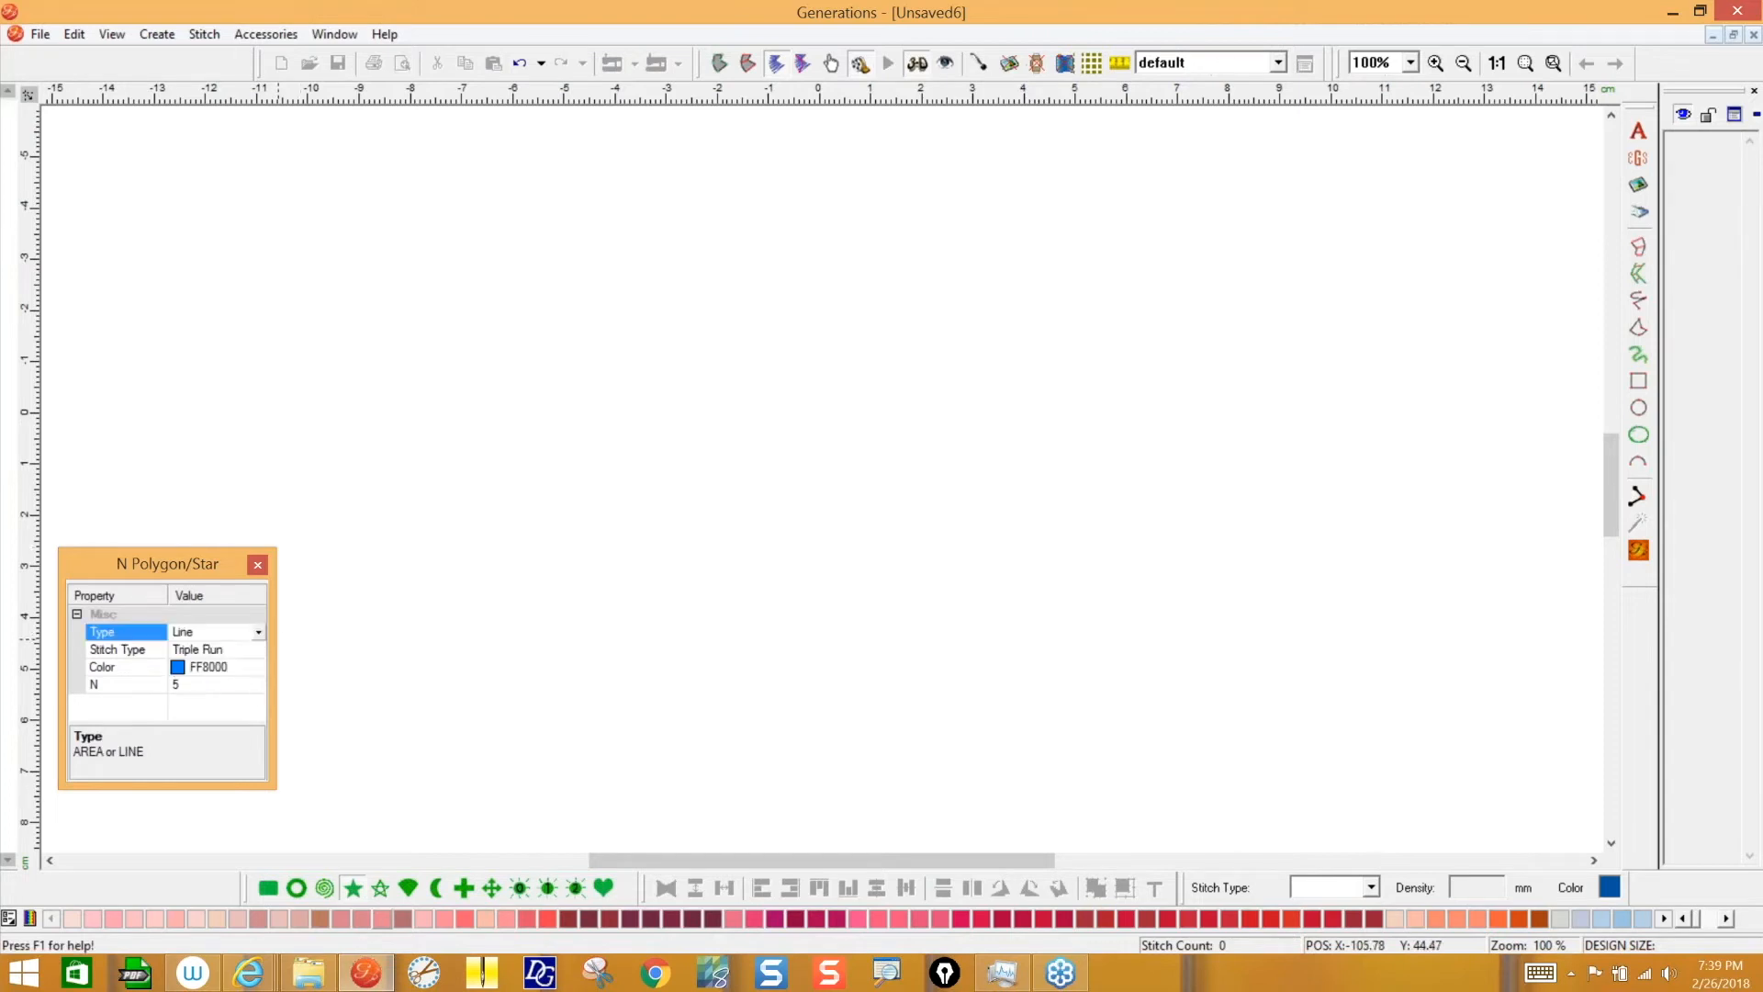
{"action": "left_click_drag", "start_coordinate": [591, 290], "coordinate": [929, 565]}
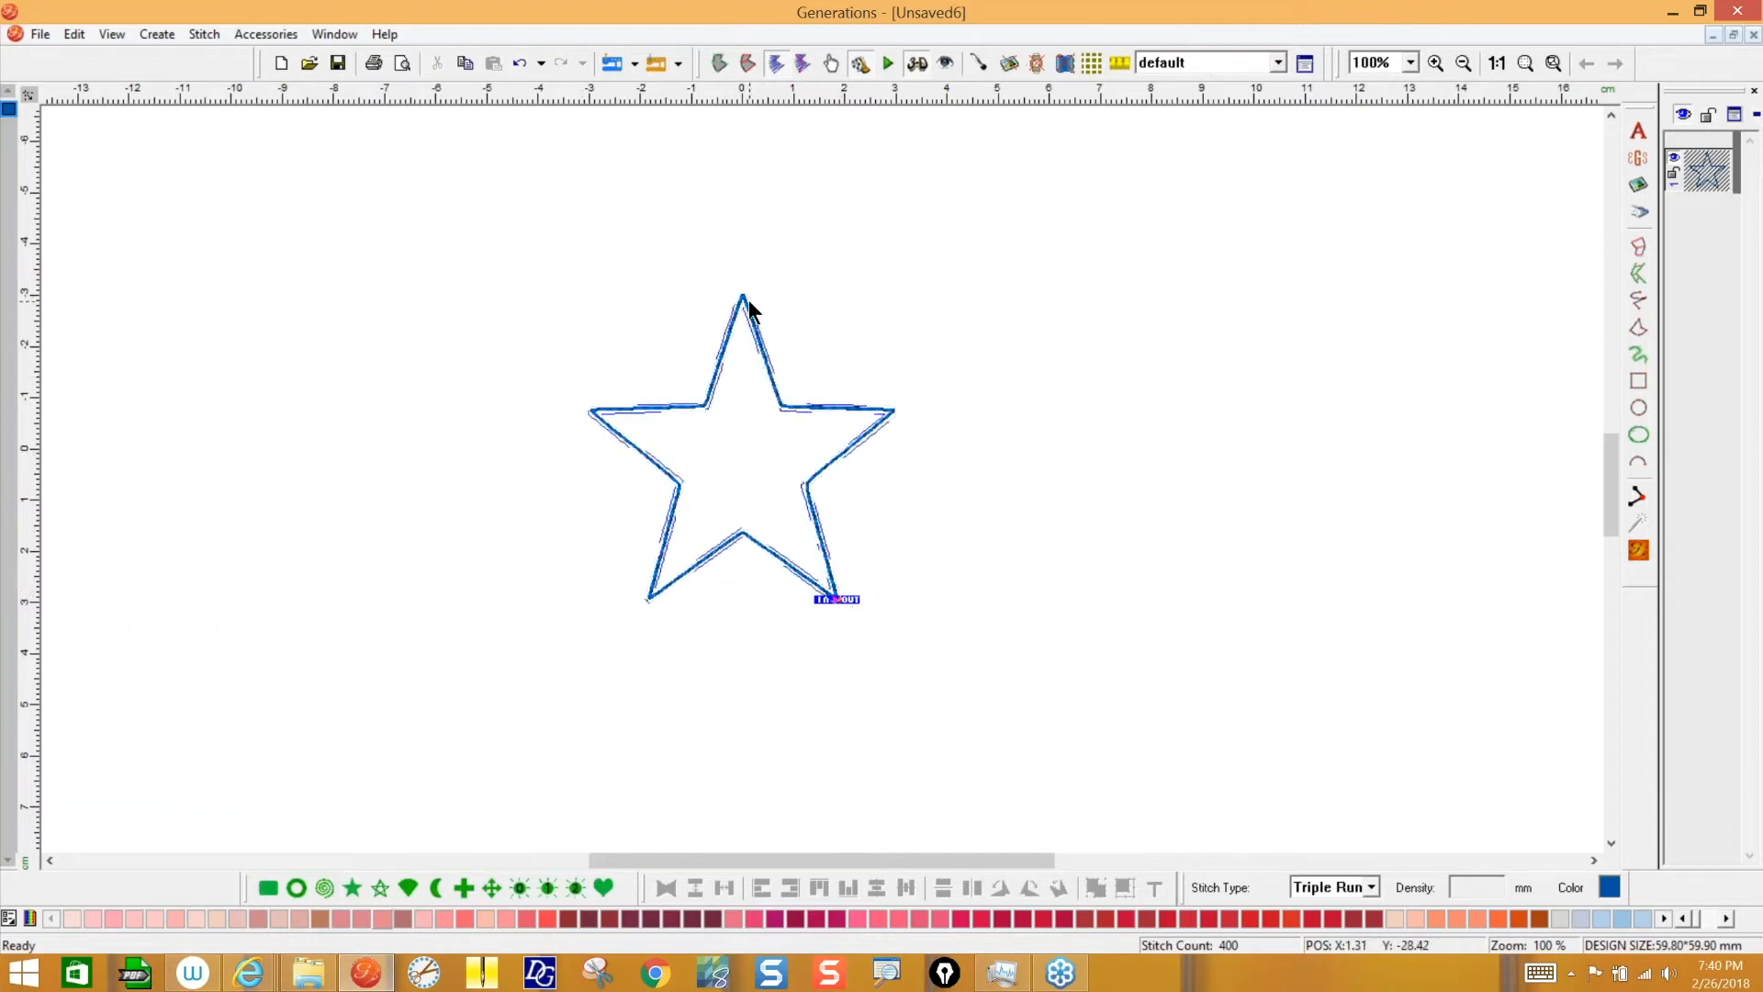
{"action": "key", "text": "Delete"}
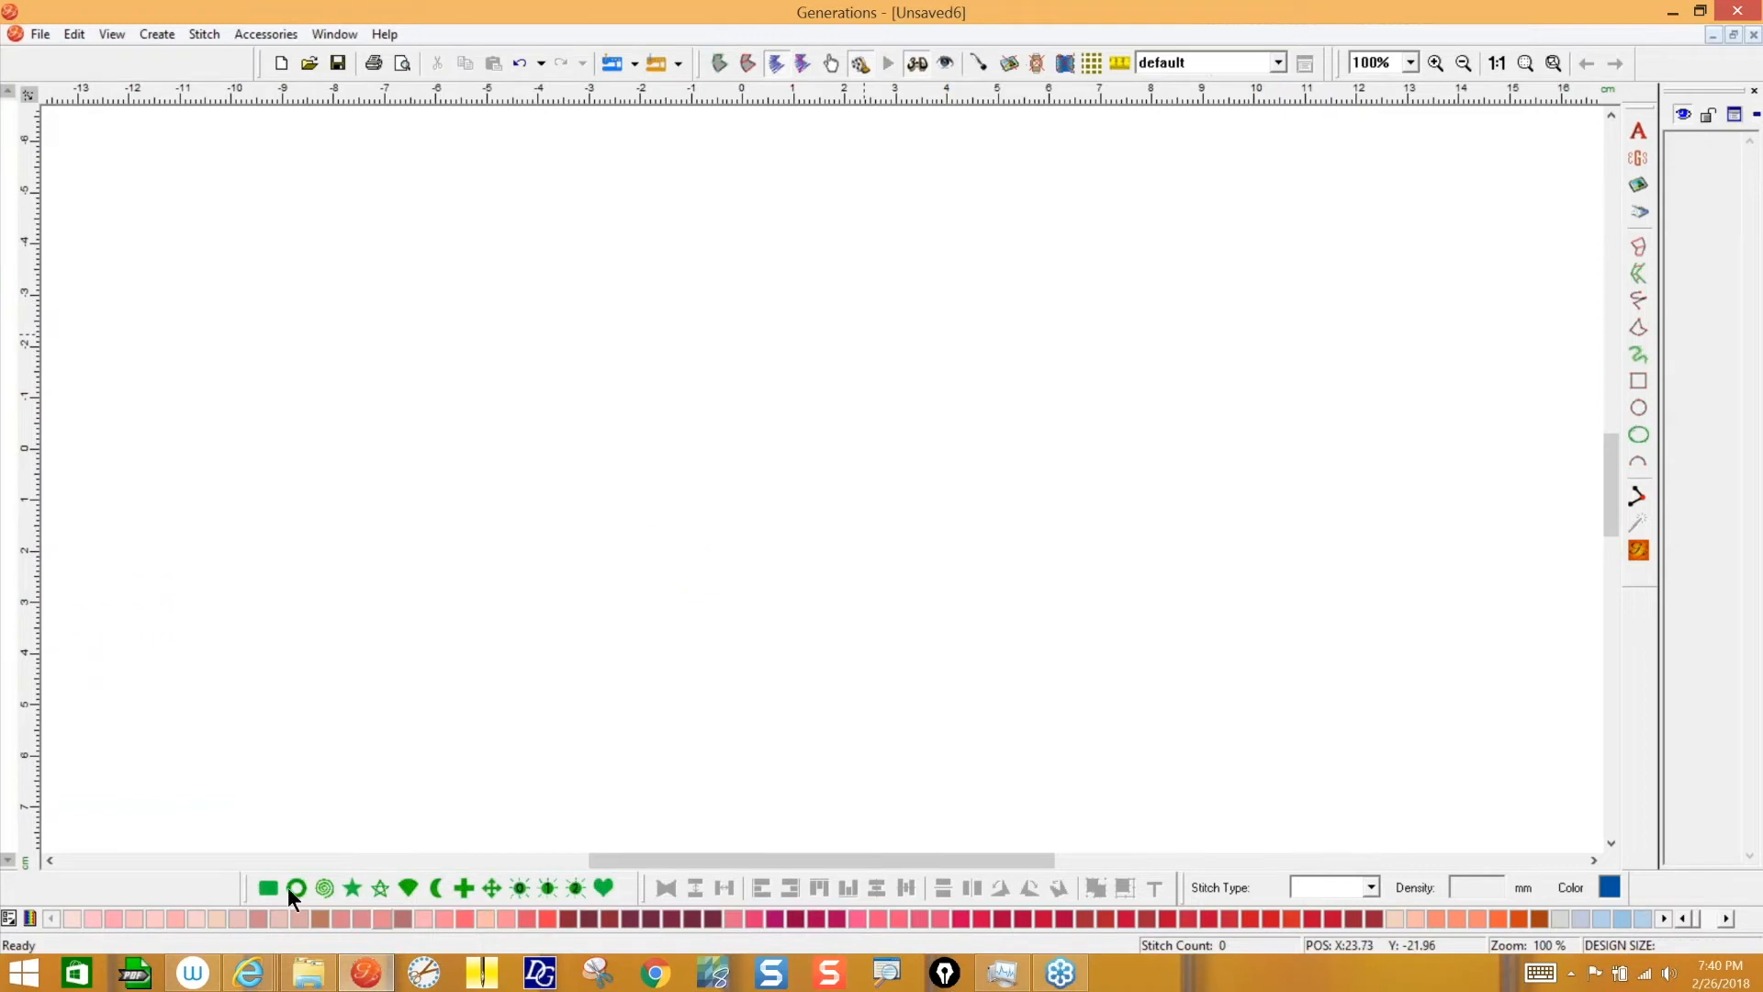
- Draw a sharp five-pointed star about 62 mm wide and generate it with Complex Fill stitches
{"action": "left_click", "coordinate": [353, 887]}
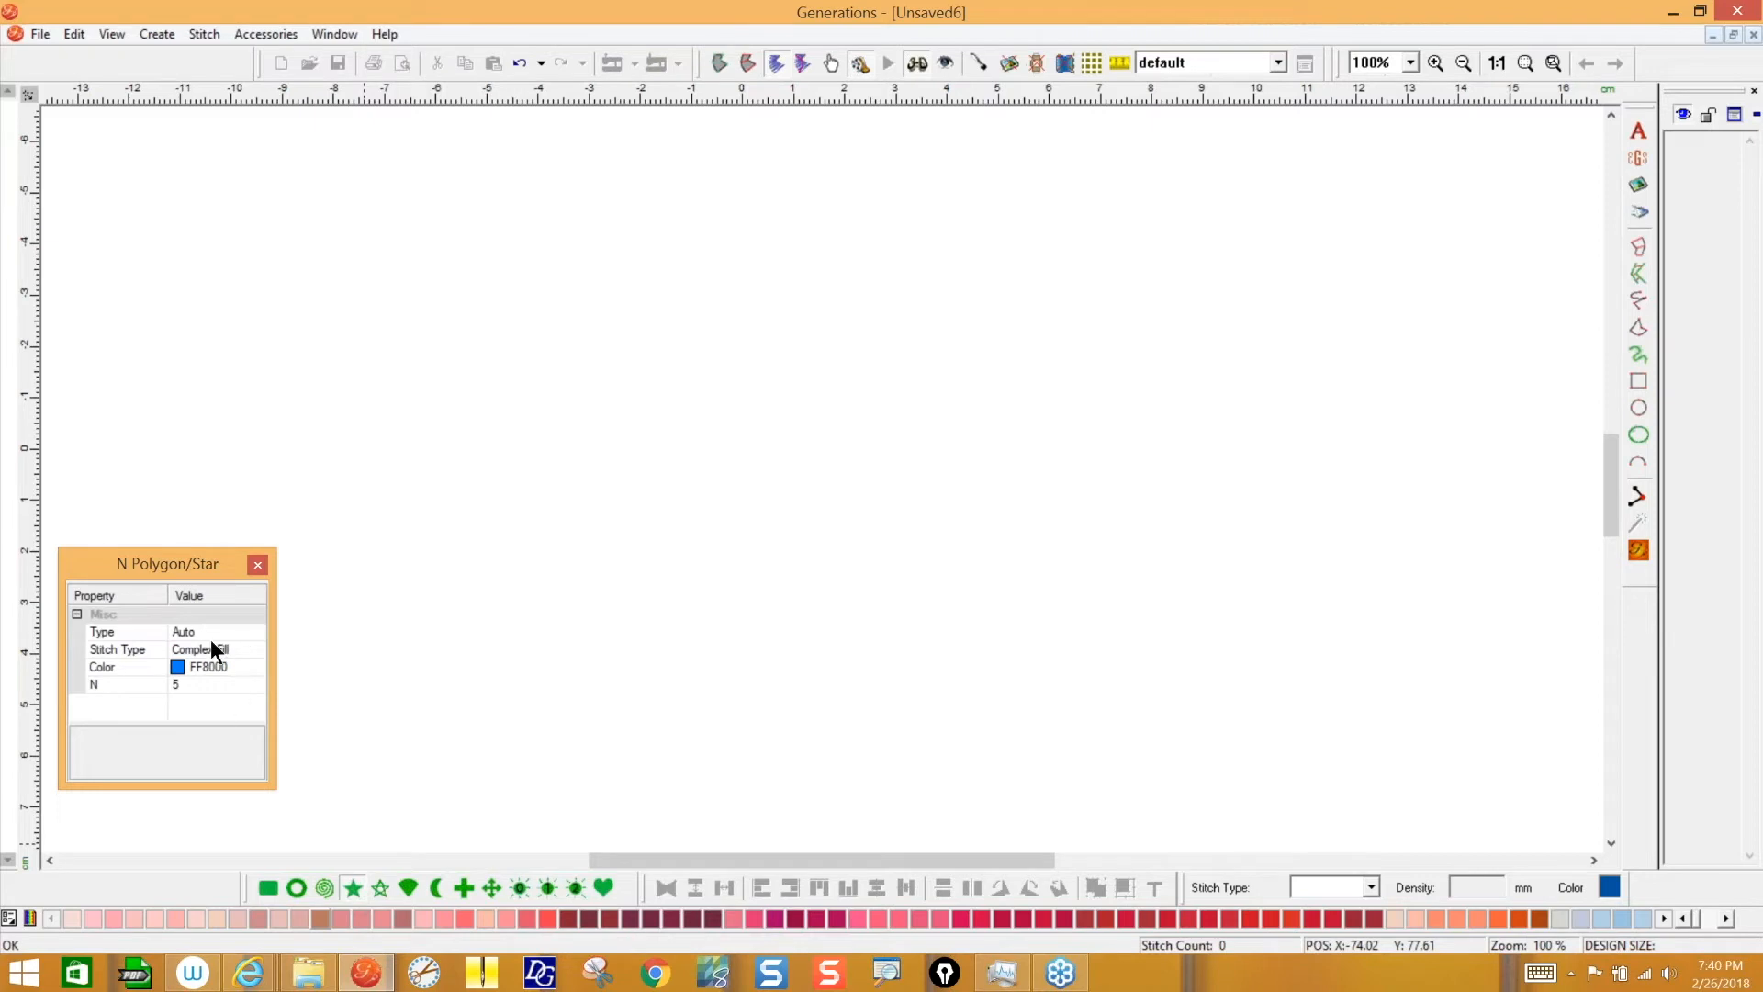
{"action": "left_click_drag", "start_coordinate": [721, 287], "coordinate": [1051, 594]}
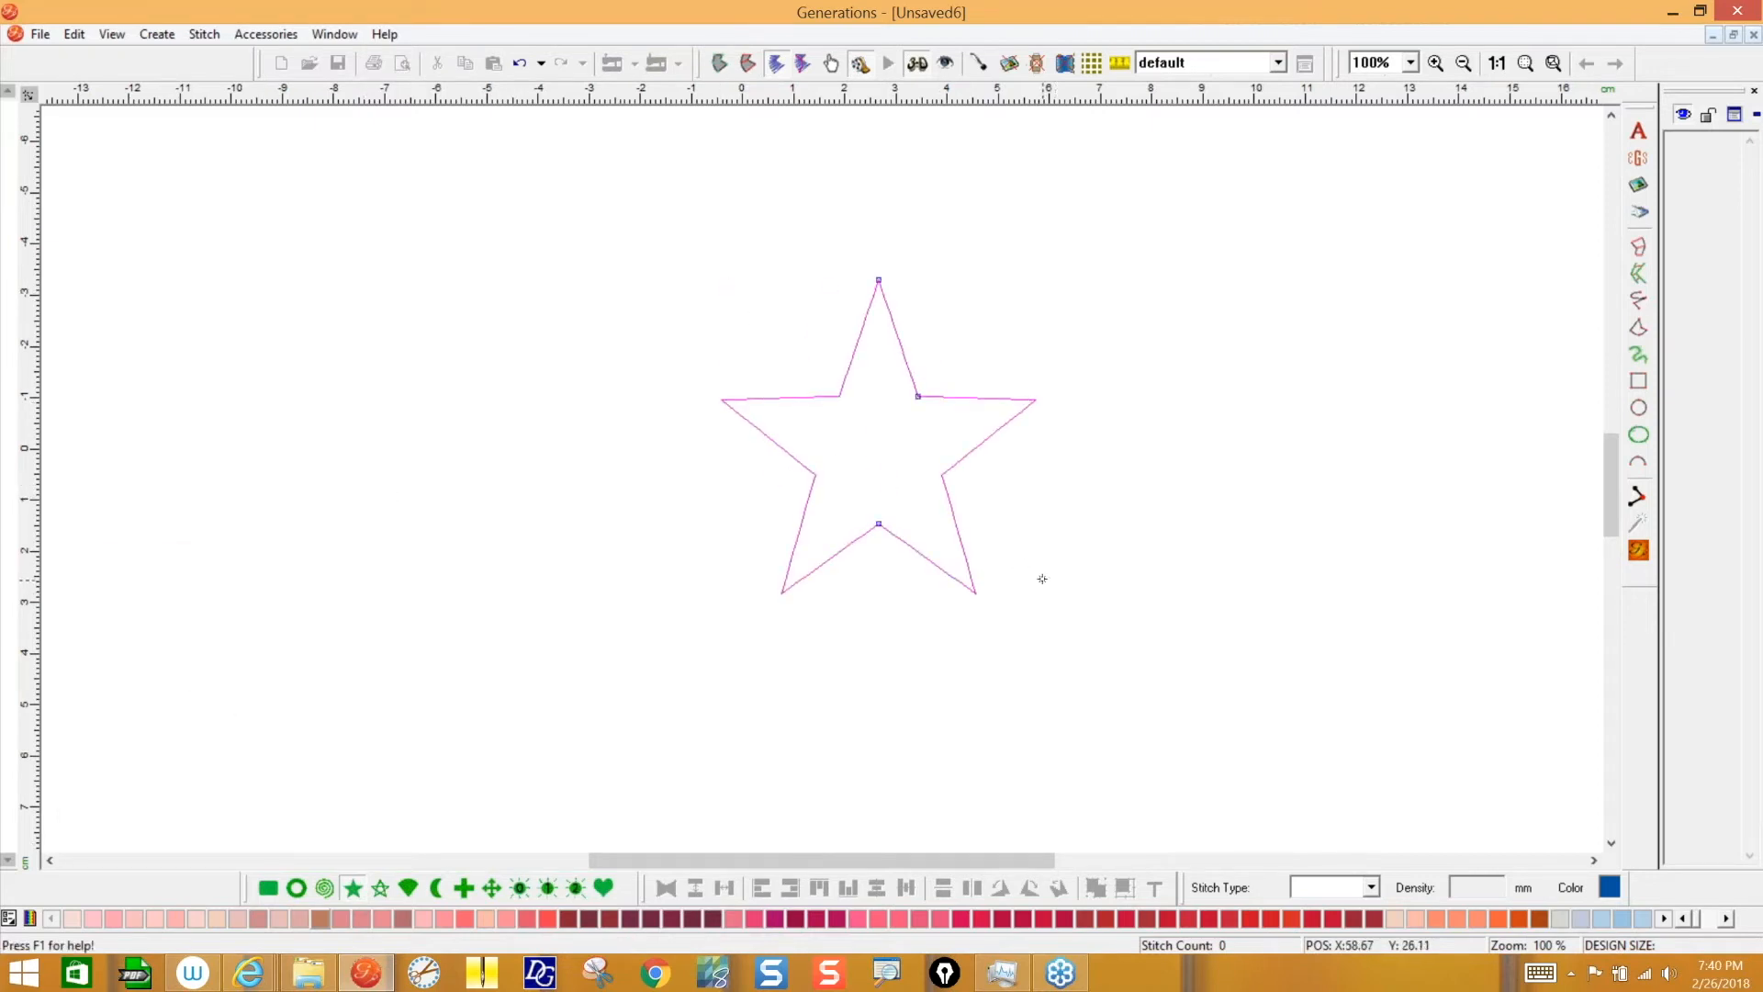
{"action": "right_click", "coordinate": [1042, 578]}
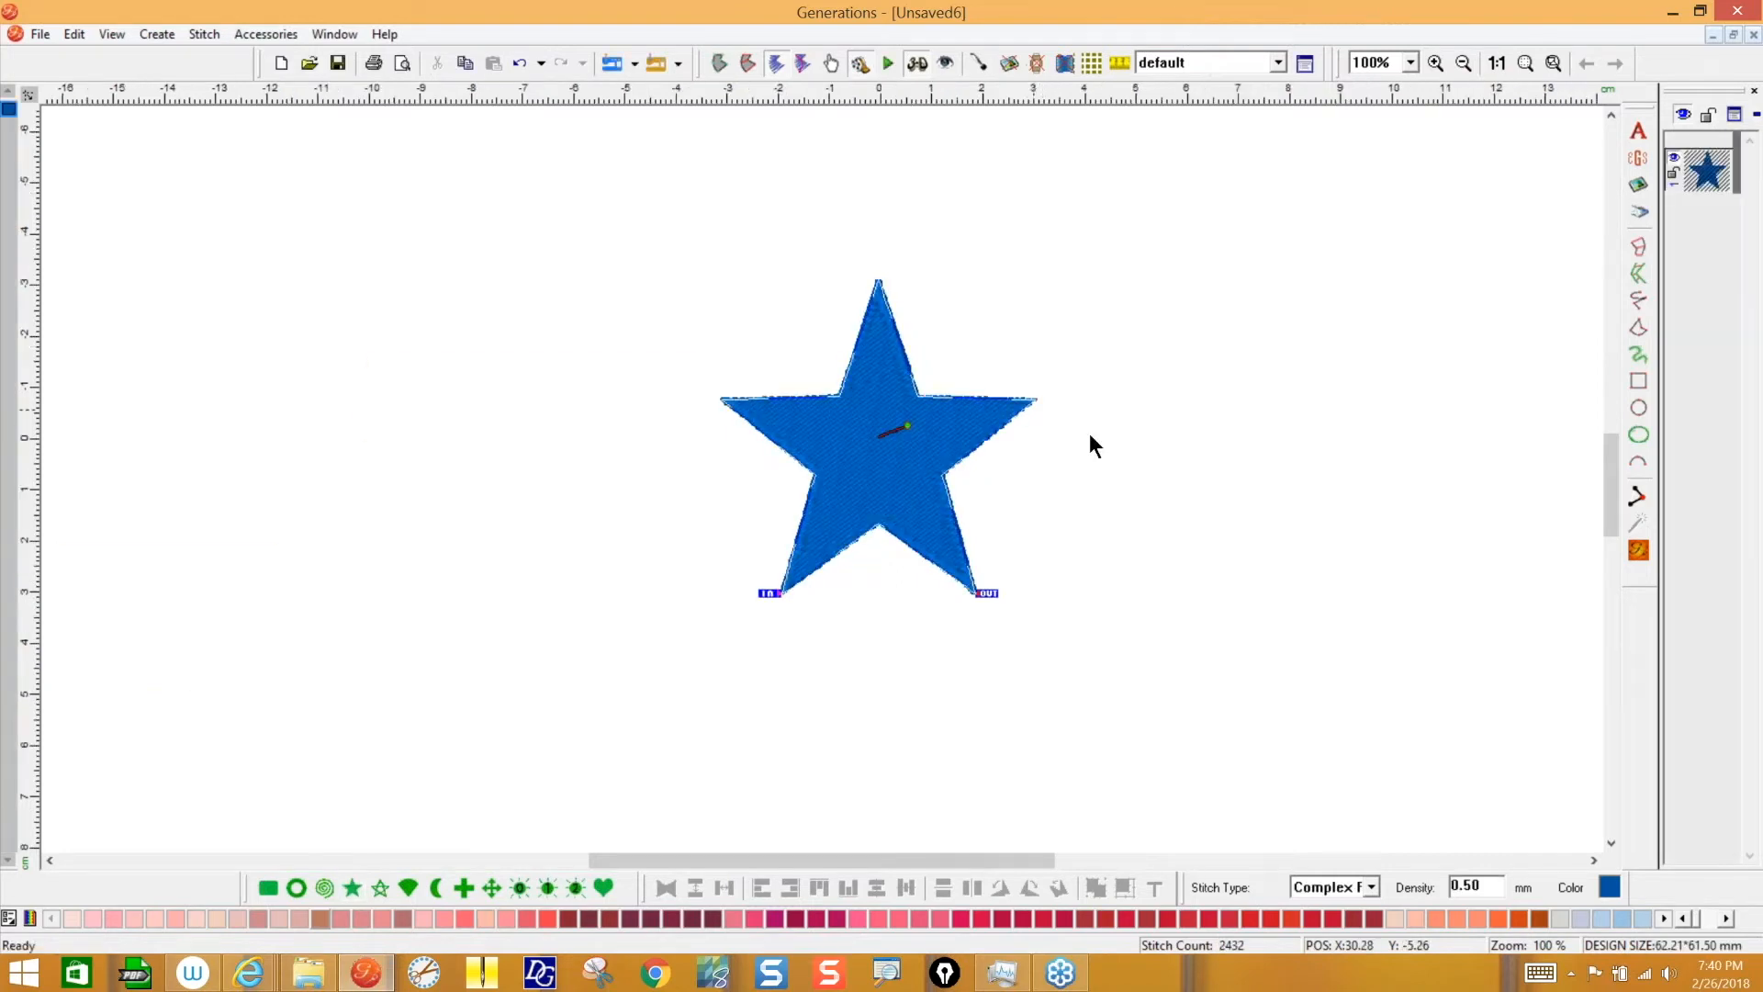
- Try Satin as the star's stitch type and undo the change
{"action": "left_click", "coordinate": [1369, 886]}
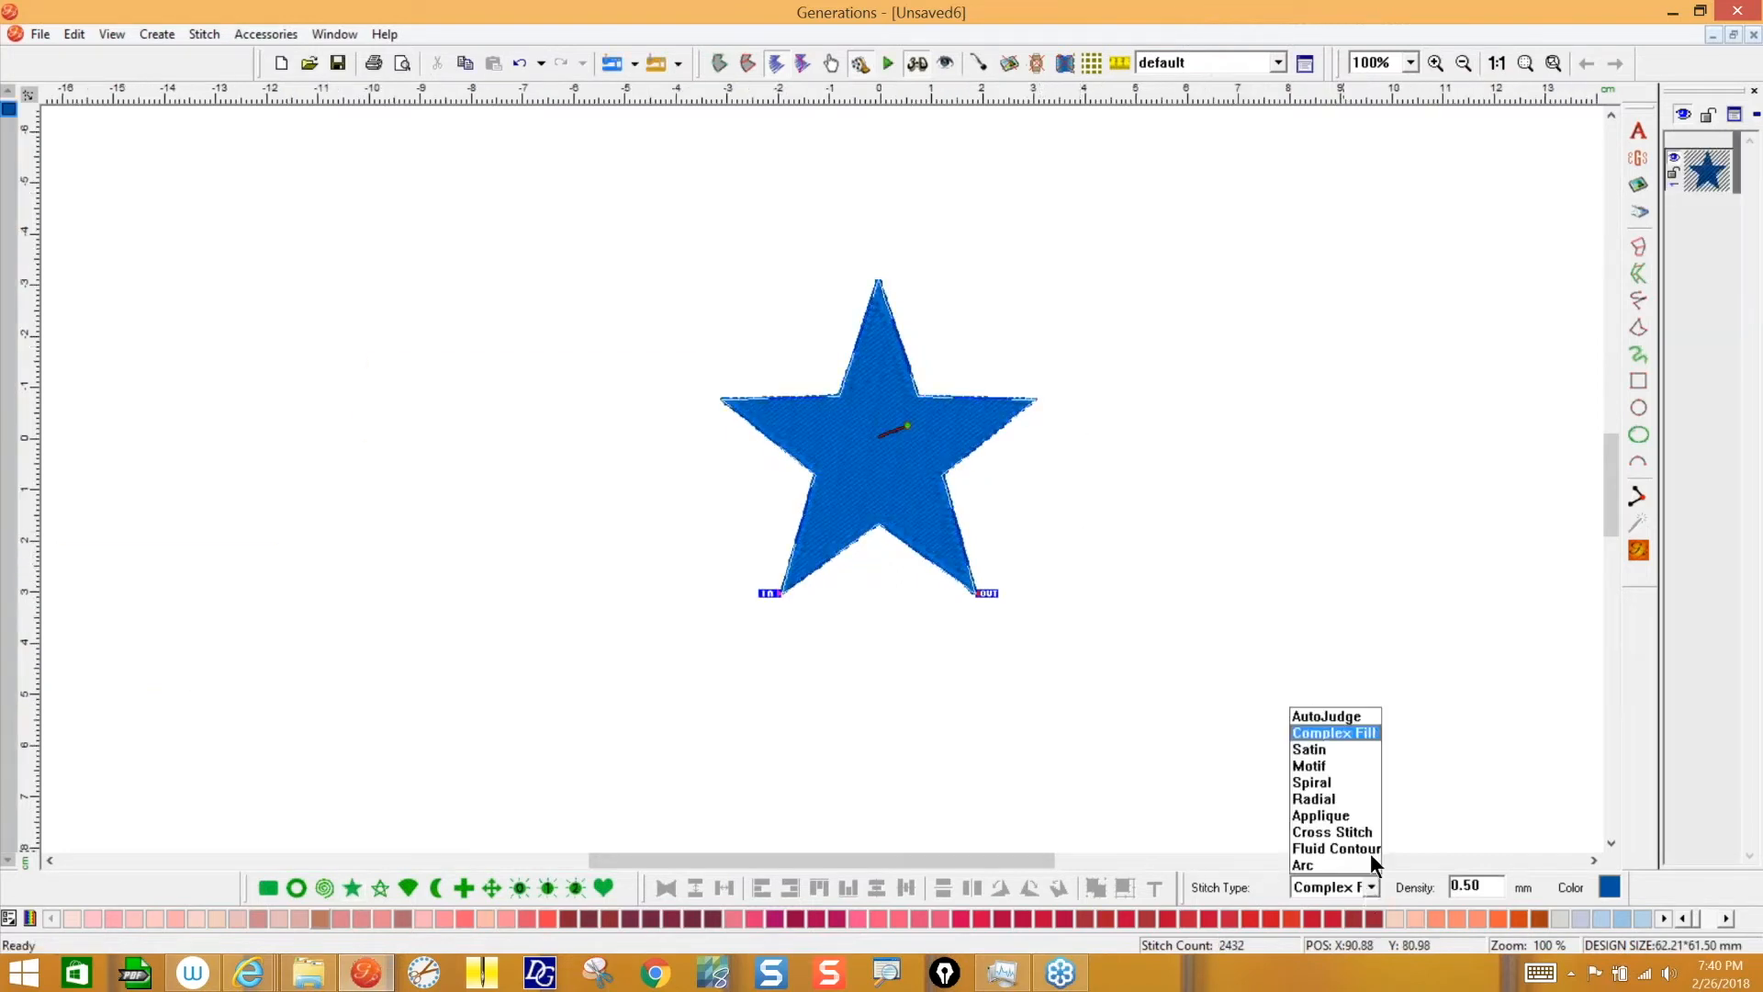
{"action": "left_click", "coordinate": [1350, 749]}
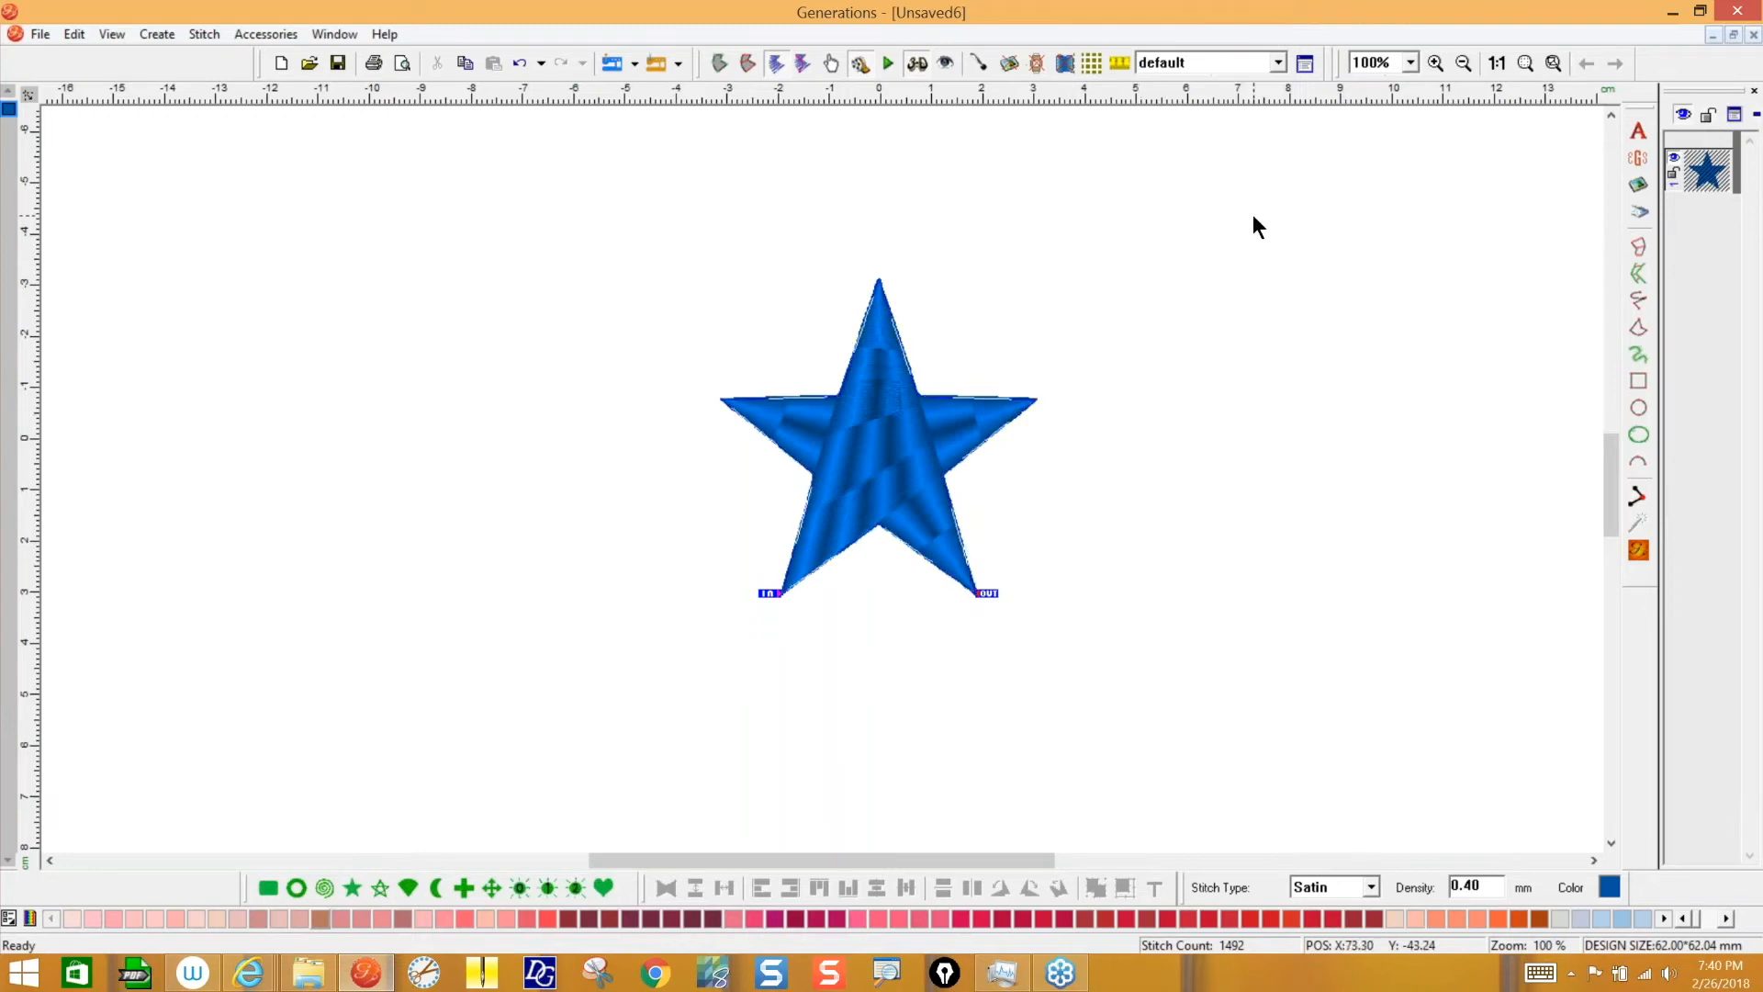
{"action": "left_click", "coordinate": [519, 63]}
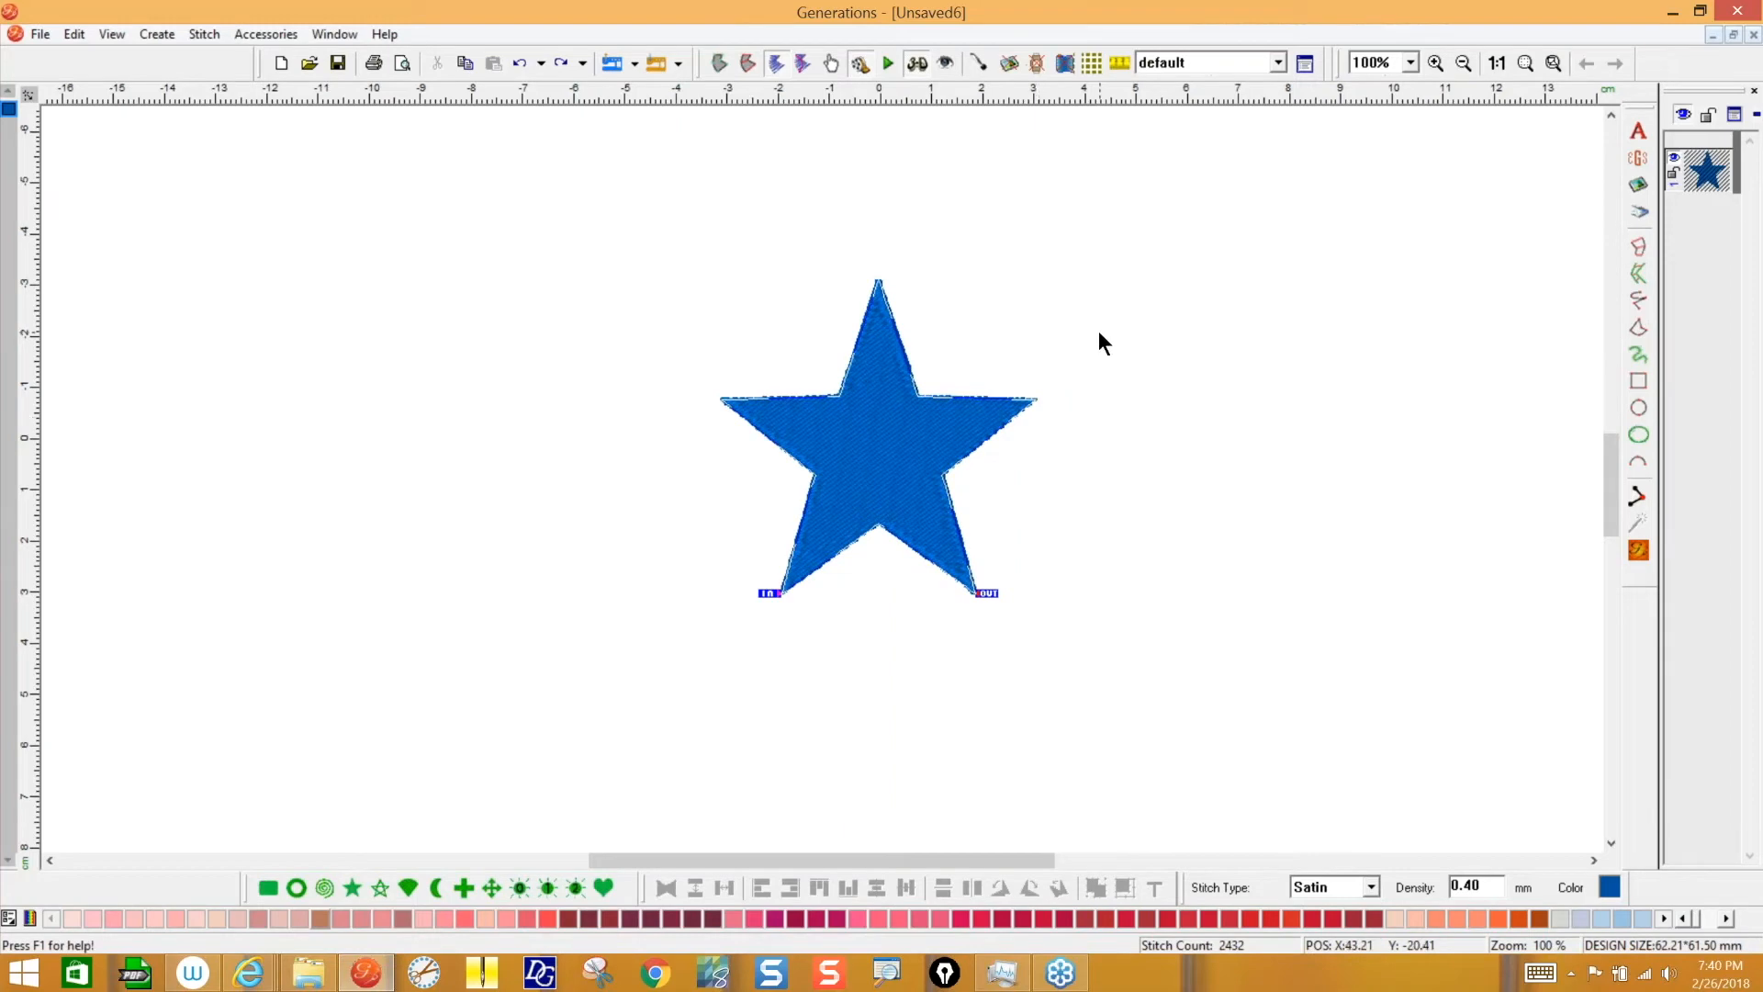
- Recolour the star salmon orange and set its stitch type to Complex Fill, viewing it at 200% zoom
{"action": "left_click", "coordinate": [1410, 62]}
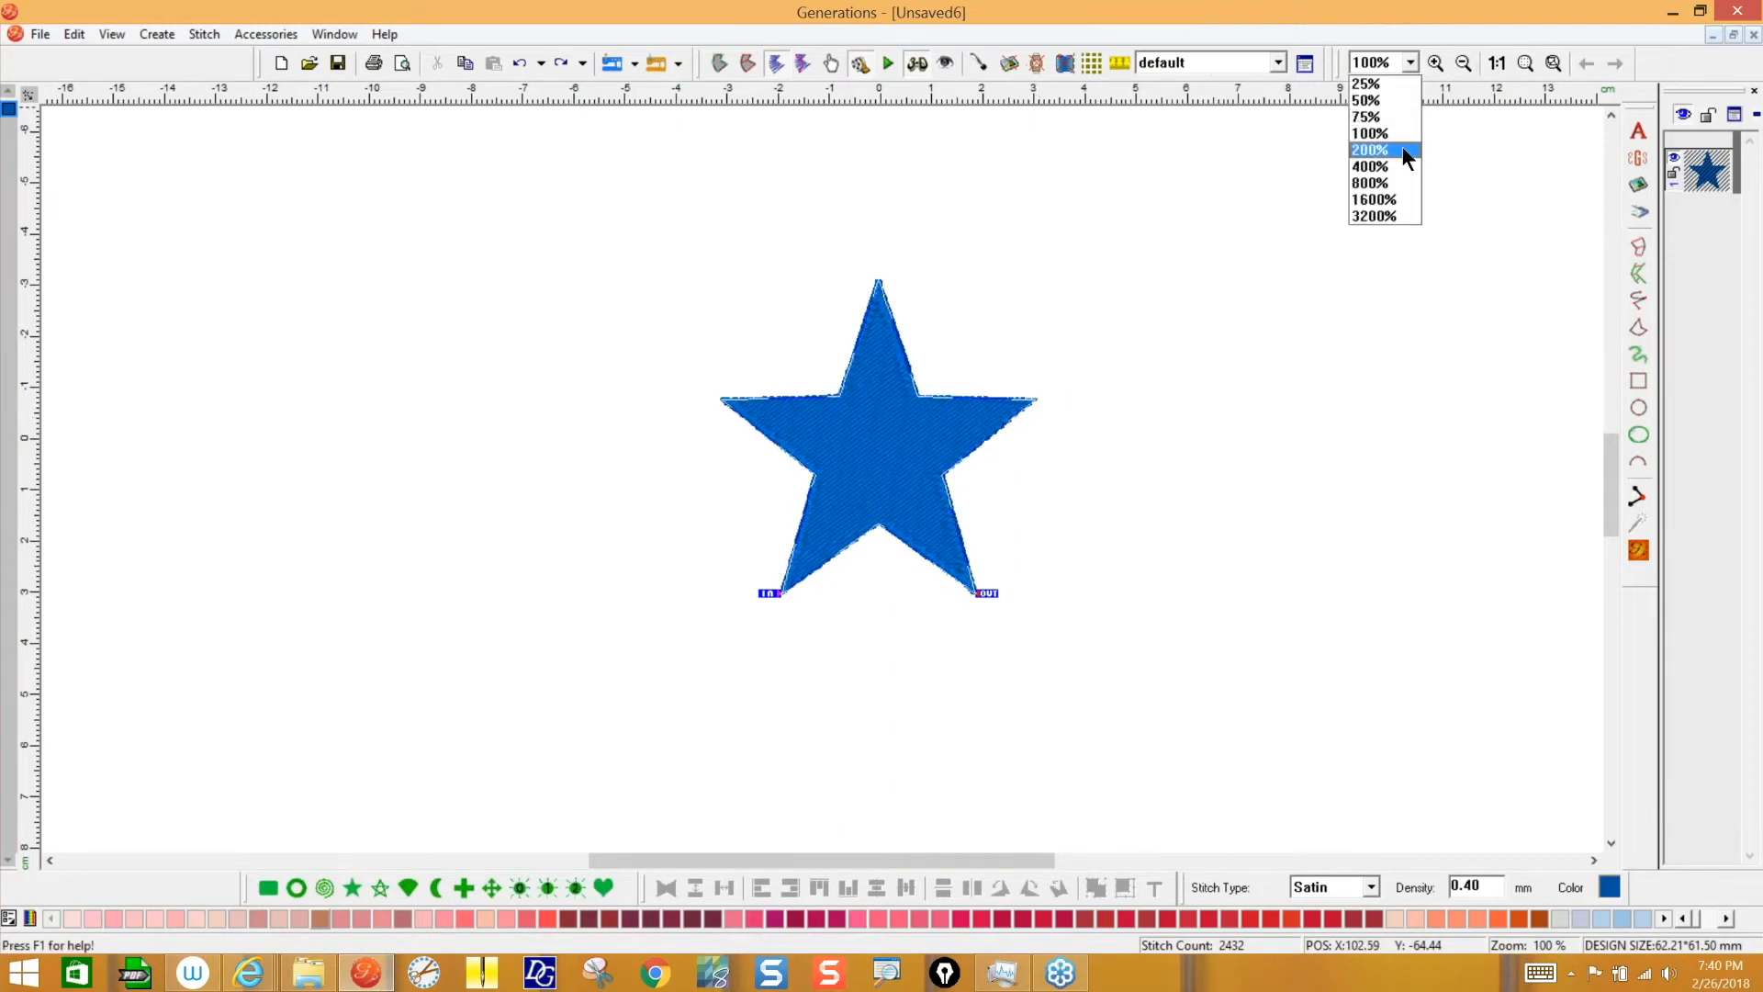
{"action": "left_click", "coordinate": [1401, 145]}
{"action": "left_click_drag", "start_coordinate": [1612, 484], "coordinate": [1610, 488]}
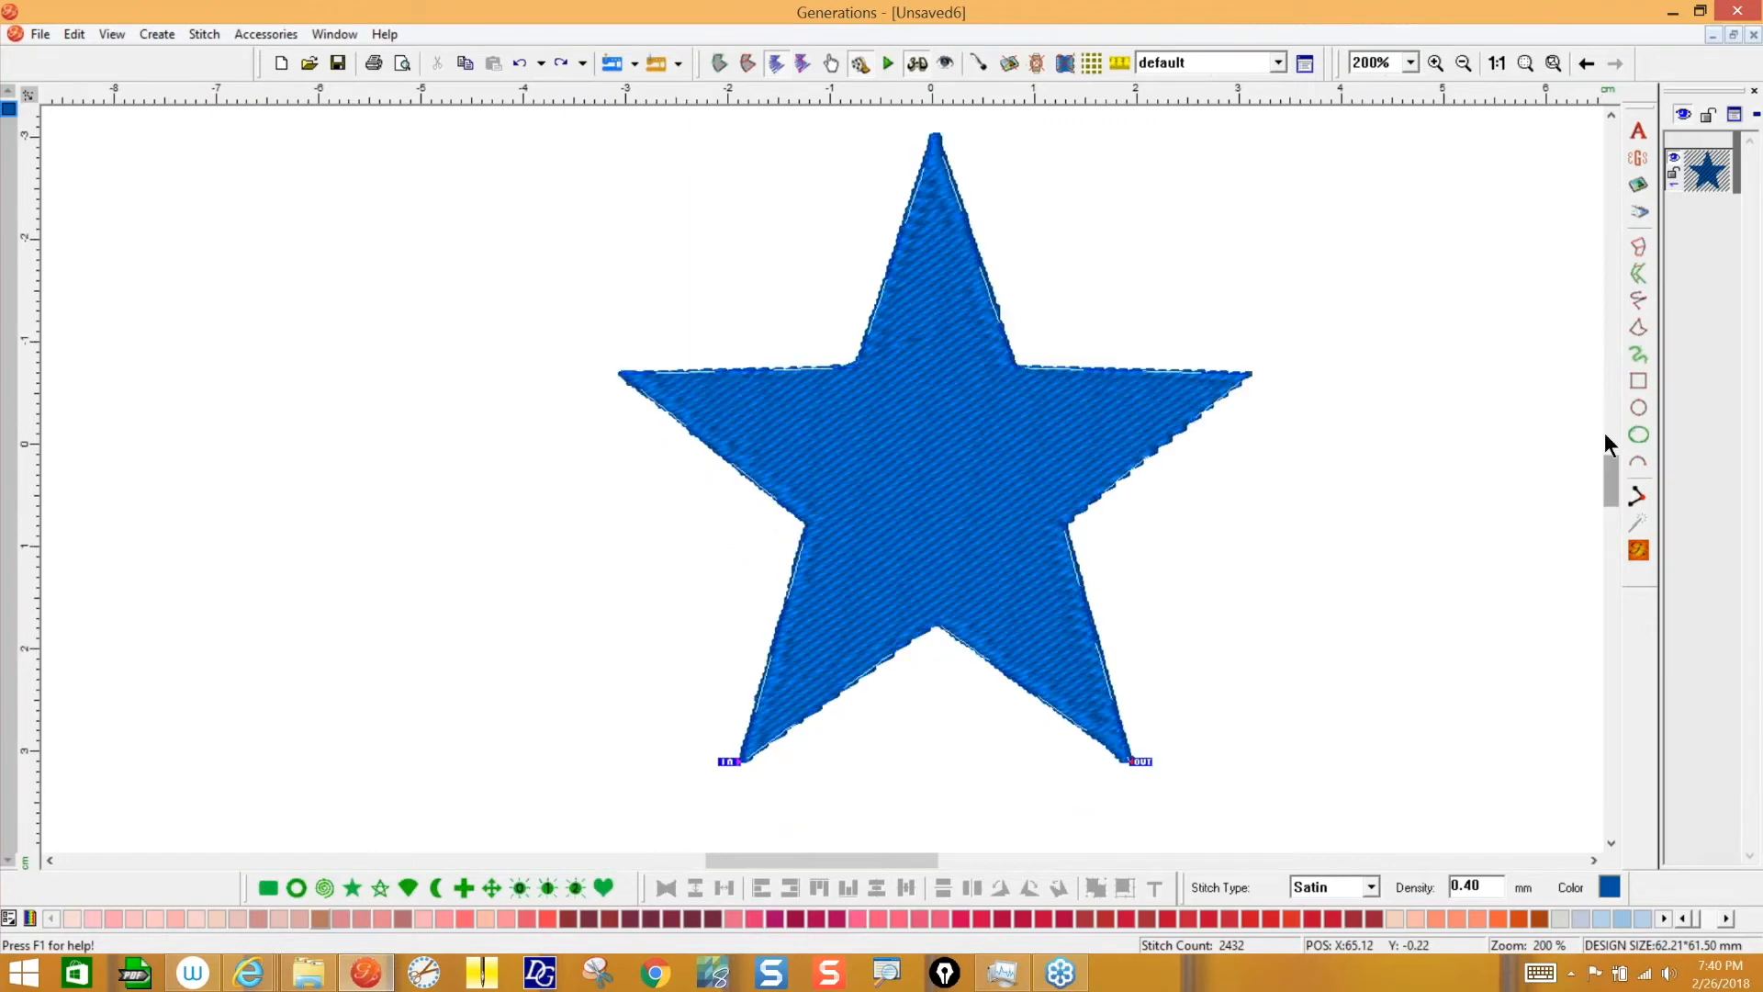
{"action": "left_click", "coordinate": [1457, 917]}
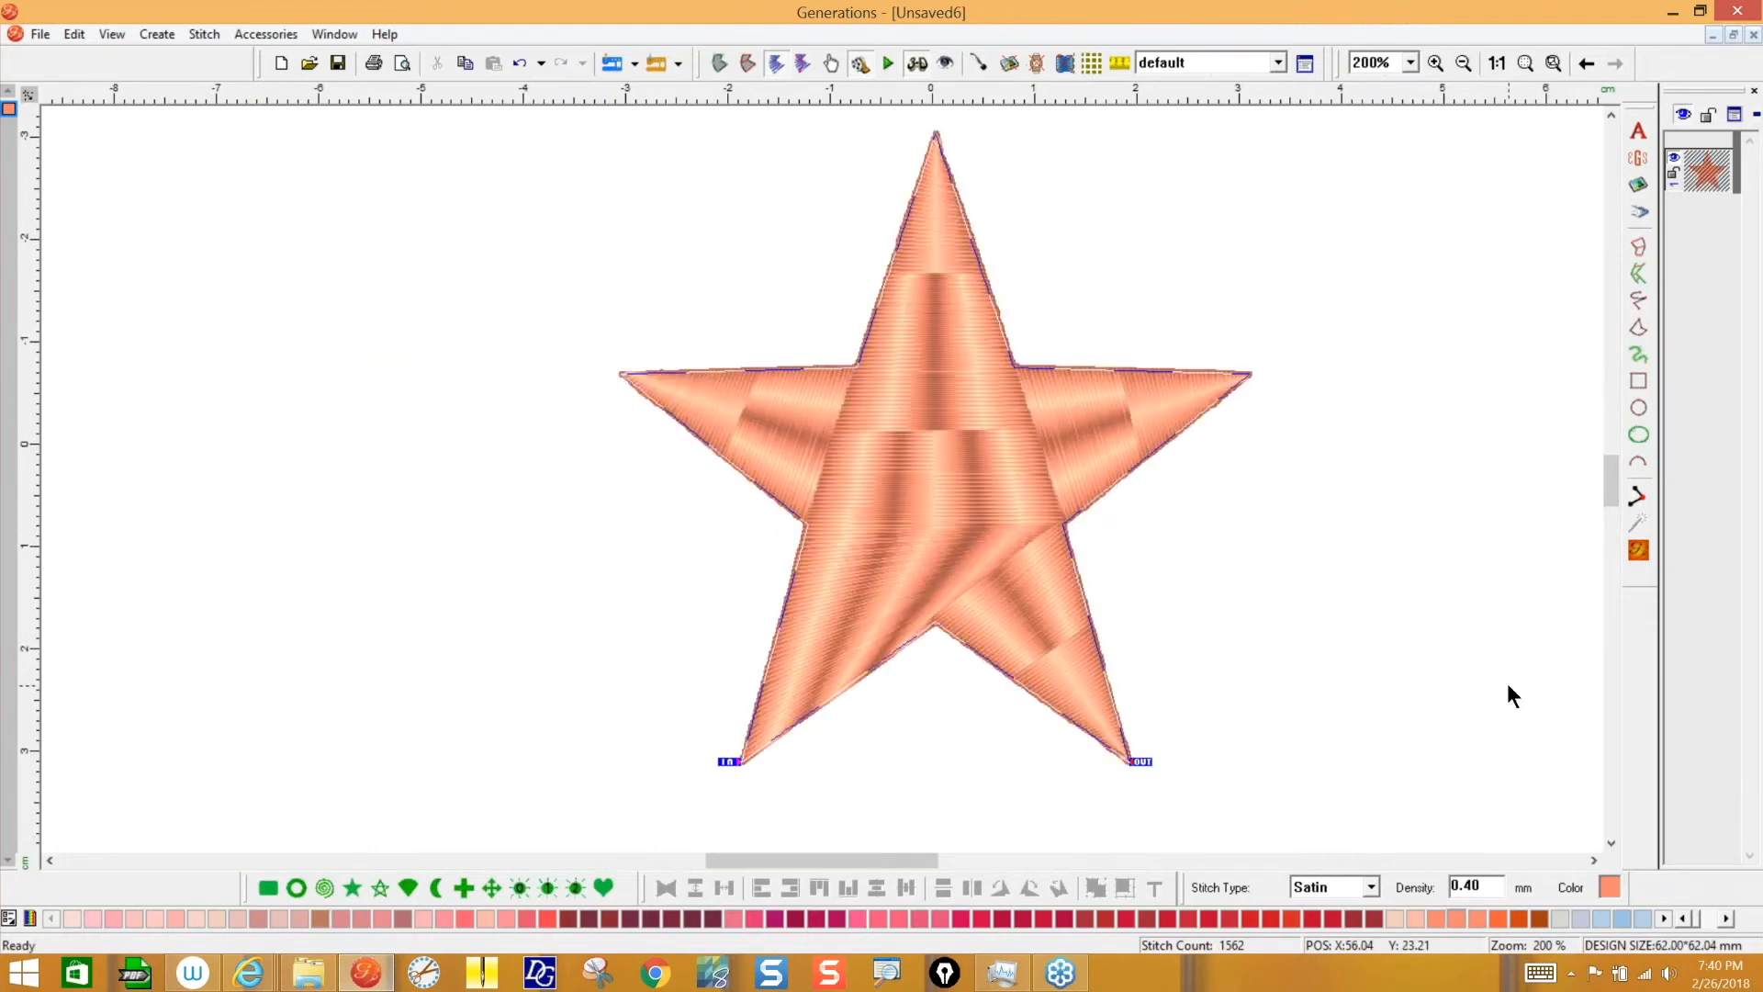
{"action": "left_click", "coordinate": [1369, 887]}
{"action": "left_click", "coordinate": [1366, 733]}
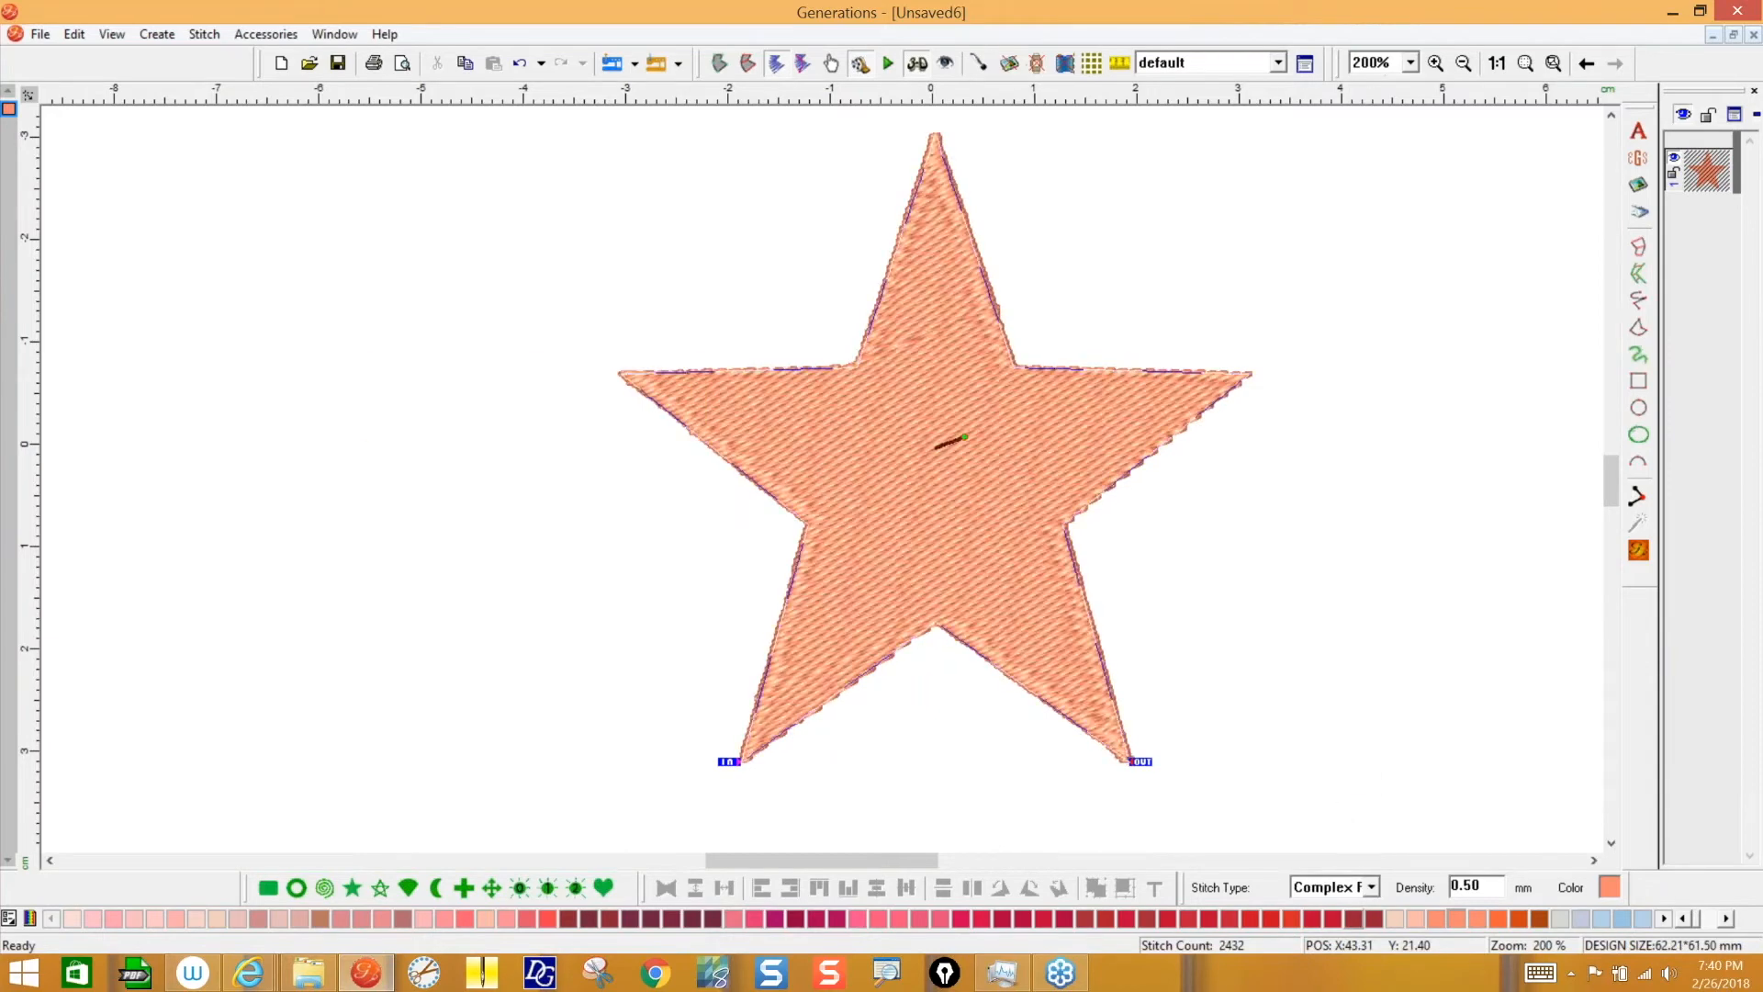
- Draw two crossing Triple Run guide lines, each from an upper inner corner of the star to the diagonally opposite lower tip
{"action": "left_click", "coordinate": [1638, 297]}
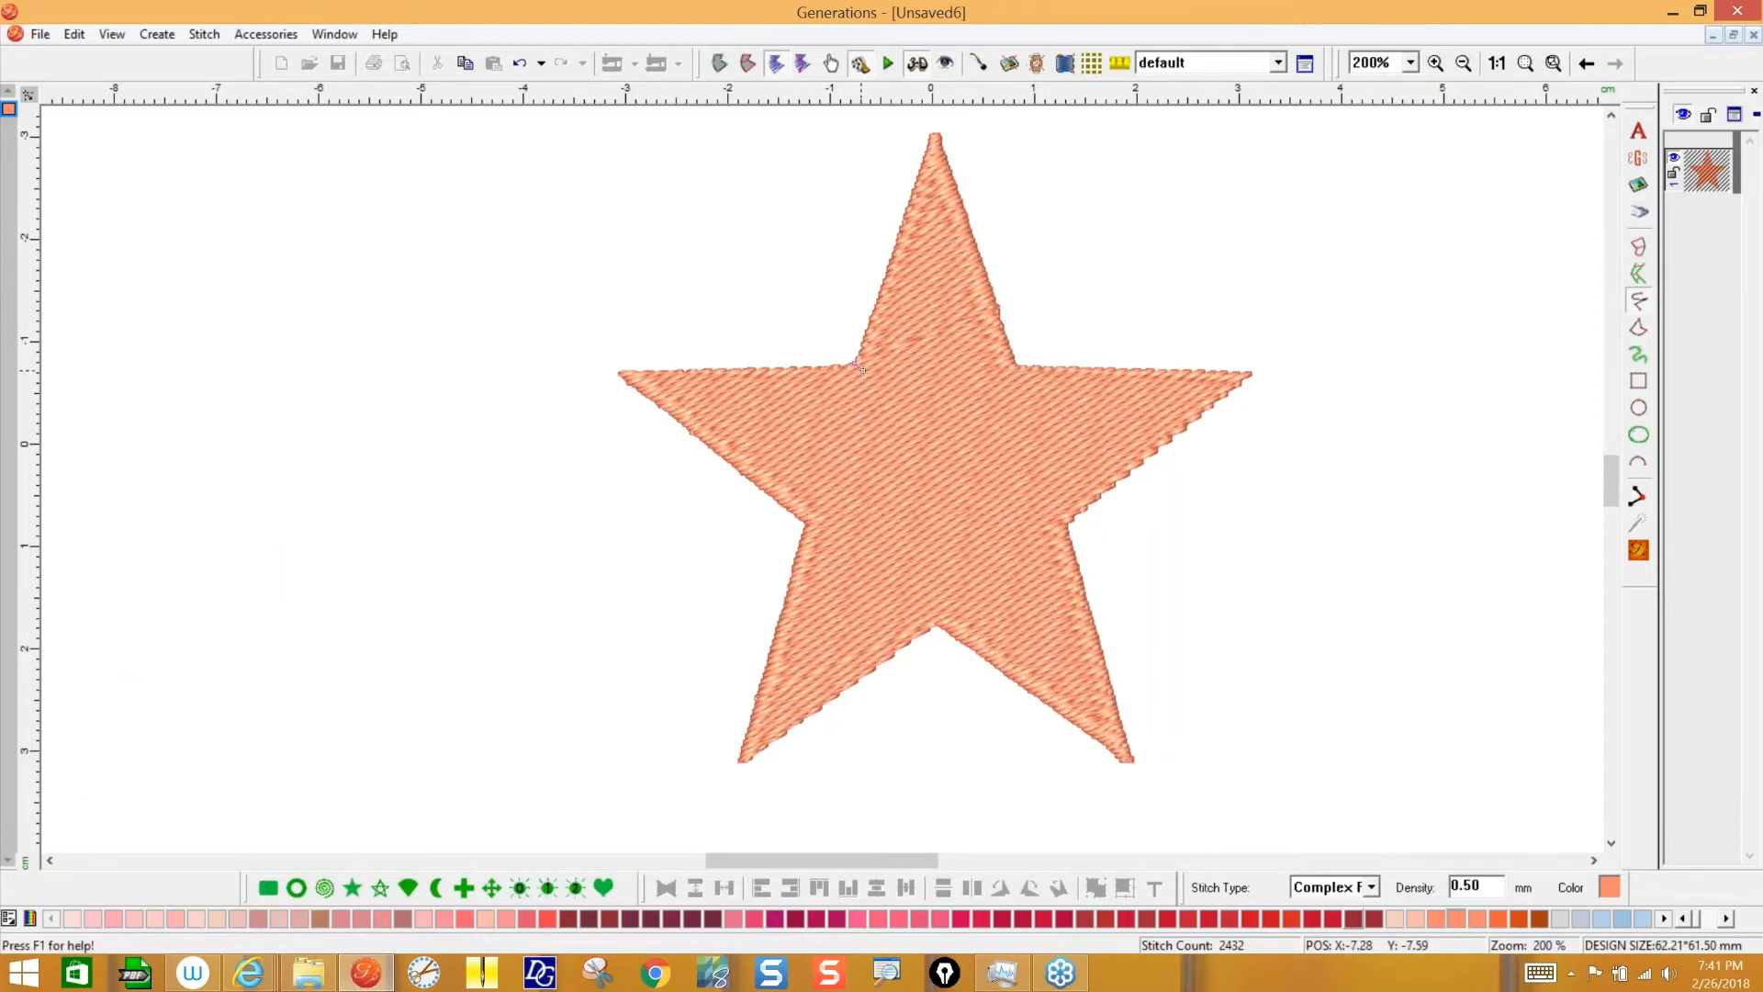
{"action": "left_click_drag", "start_coordinate": [853, 362], "coordinate": [1042, 569]}
{"action": "left_click_drag", "start_coordinate": [1079, 645], "coordinate": [1130, 761]}
{"action": "left_click", "coordinate": [1129, 759]}
{"action": "right_click", "coordinate": [1117, 745]}
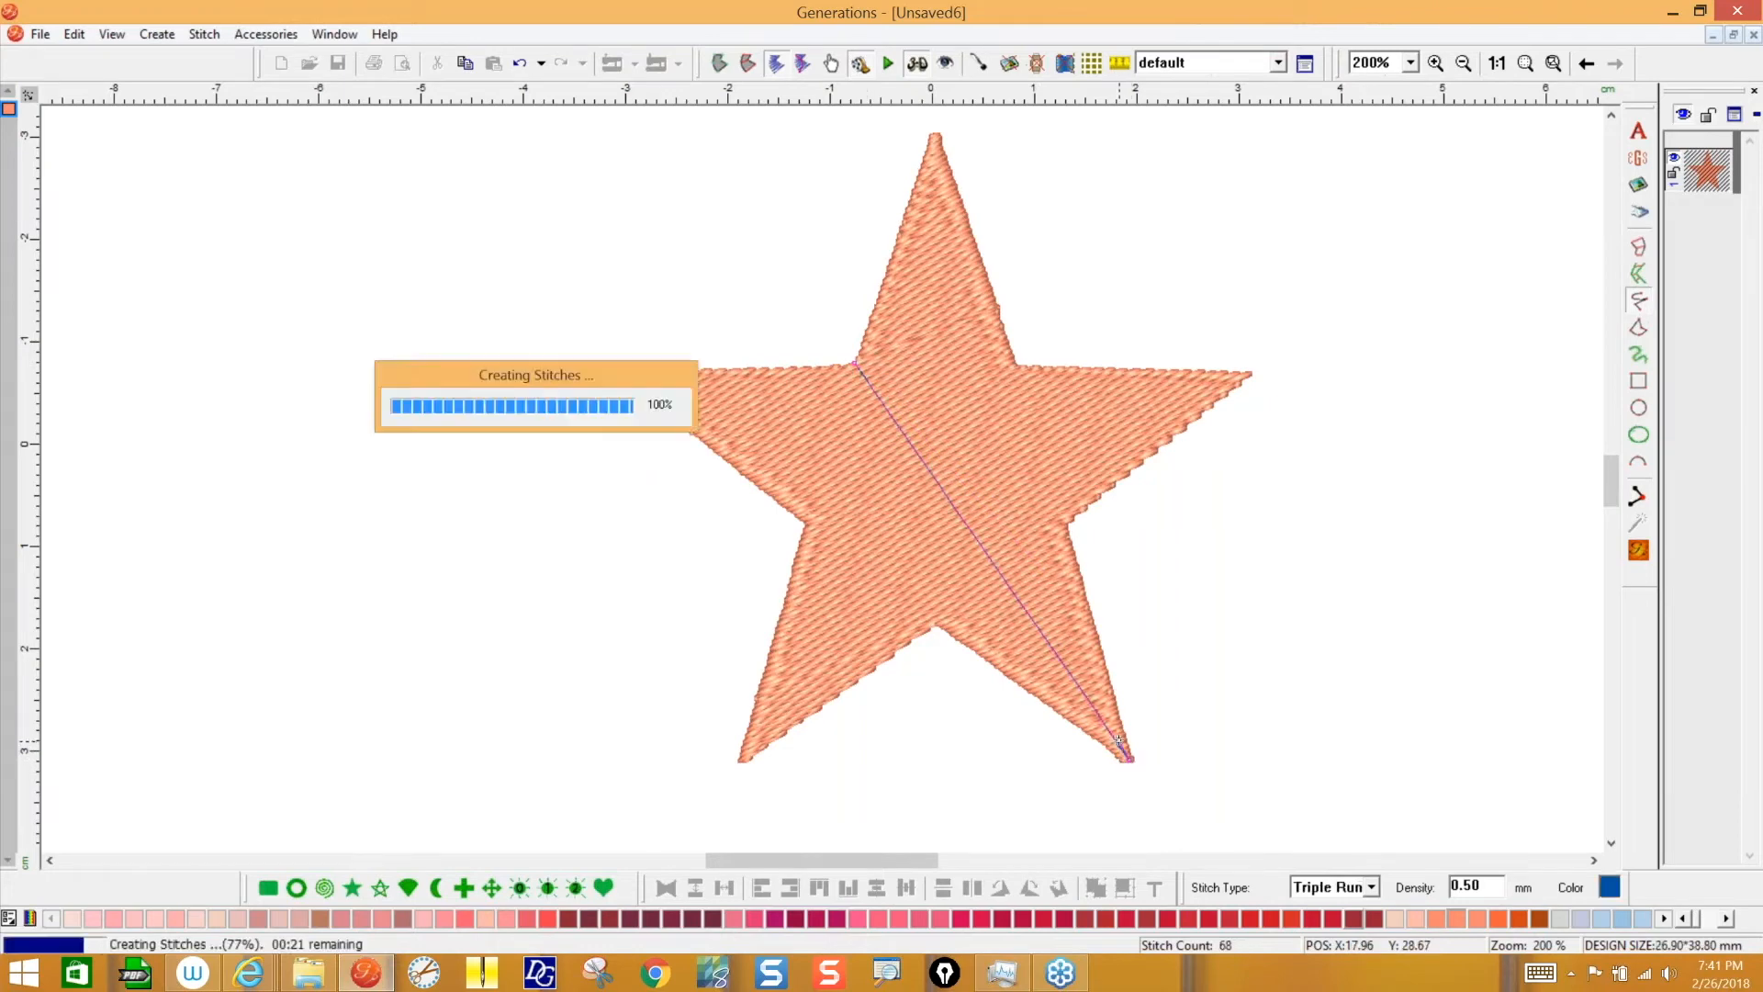
{"action": "left_click", "coordinate": [738, 761]}
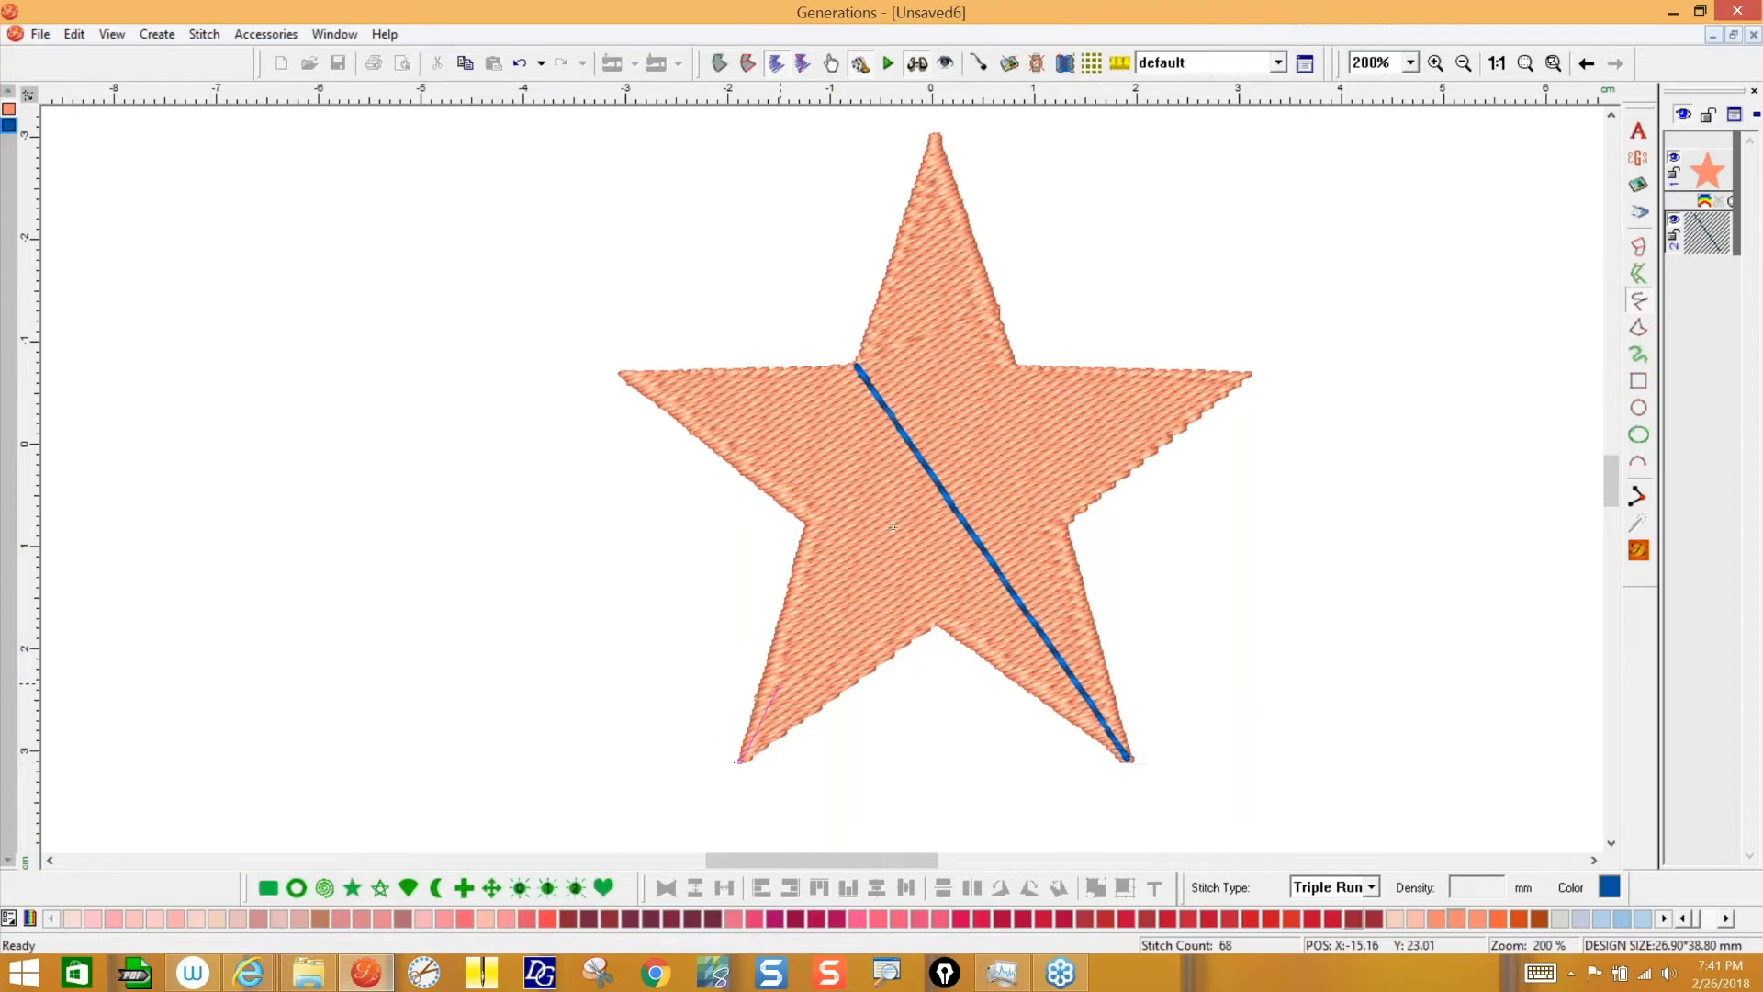
{"action": "left_click", "coordinate": [1016, 365]}
{"action": "right_click", "coordinate": [1016, 365]}
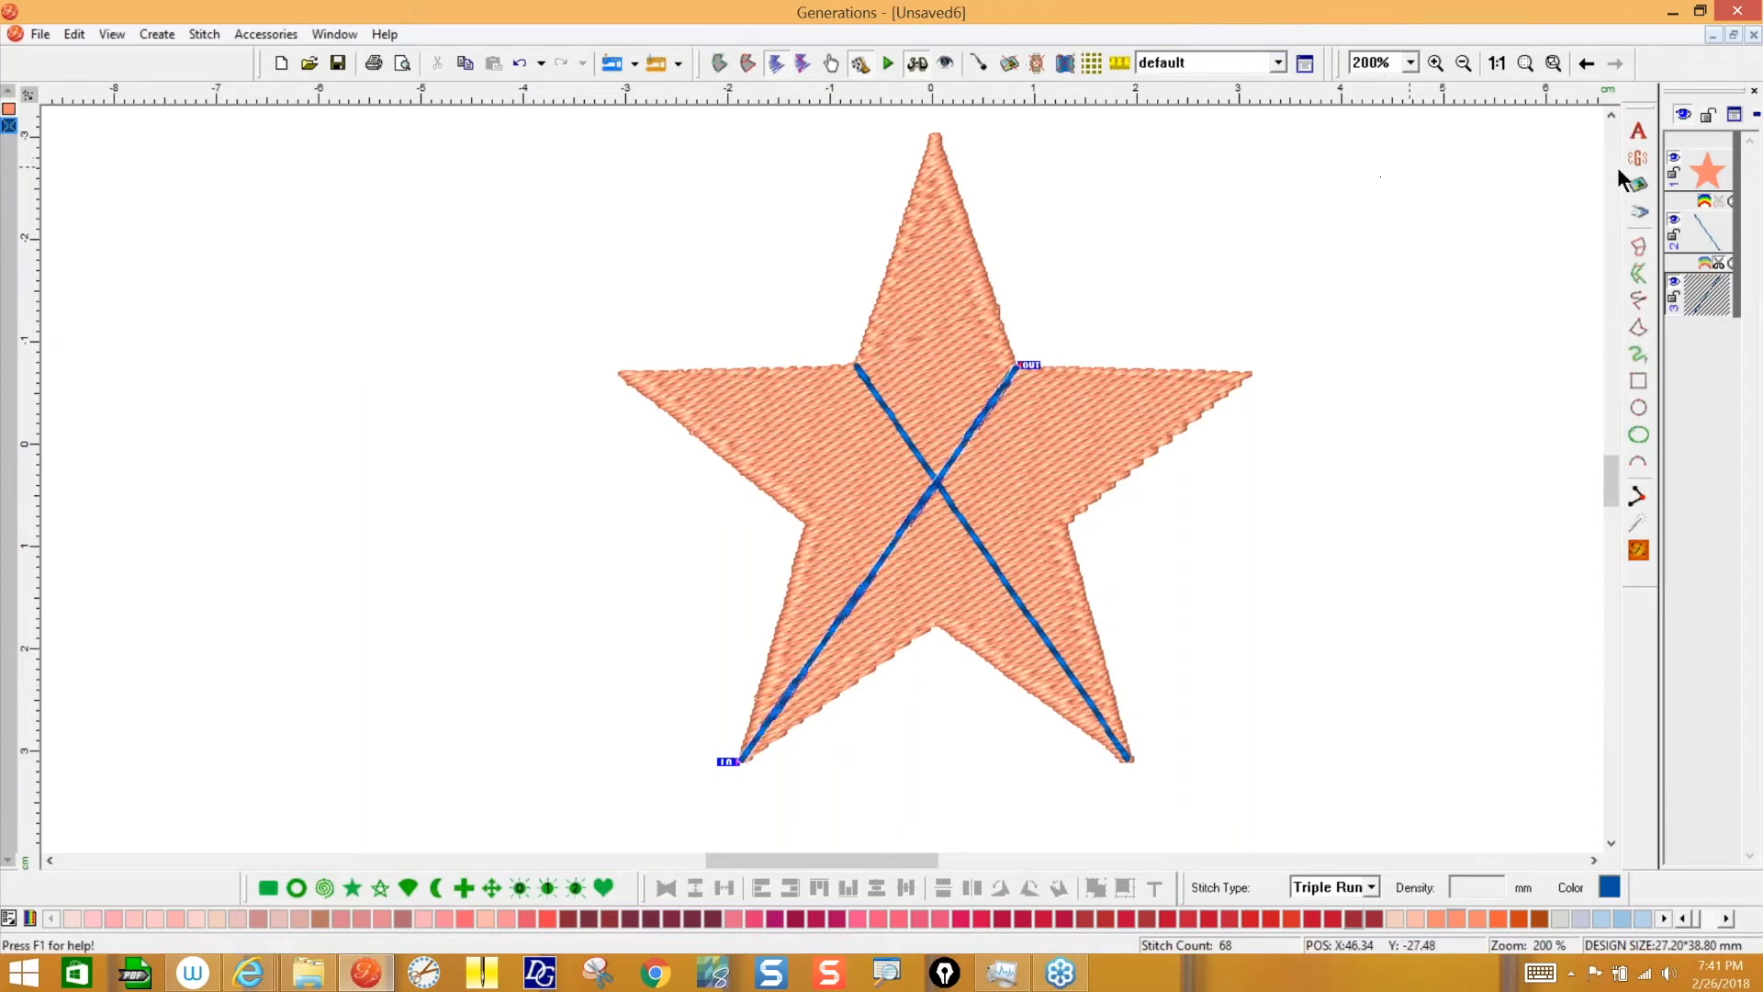
- Divide the star with a curve through both upper inner corners and the guide-line crossing to separate the top point, and generate the stitches
{"action": "left_click", "coordinate": [1703, 172]}
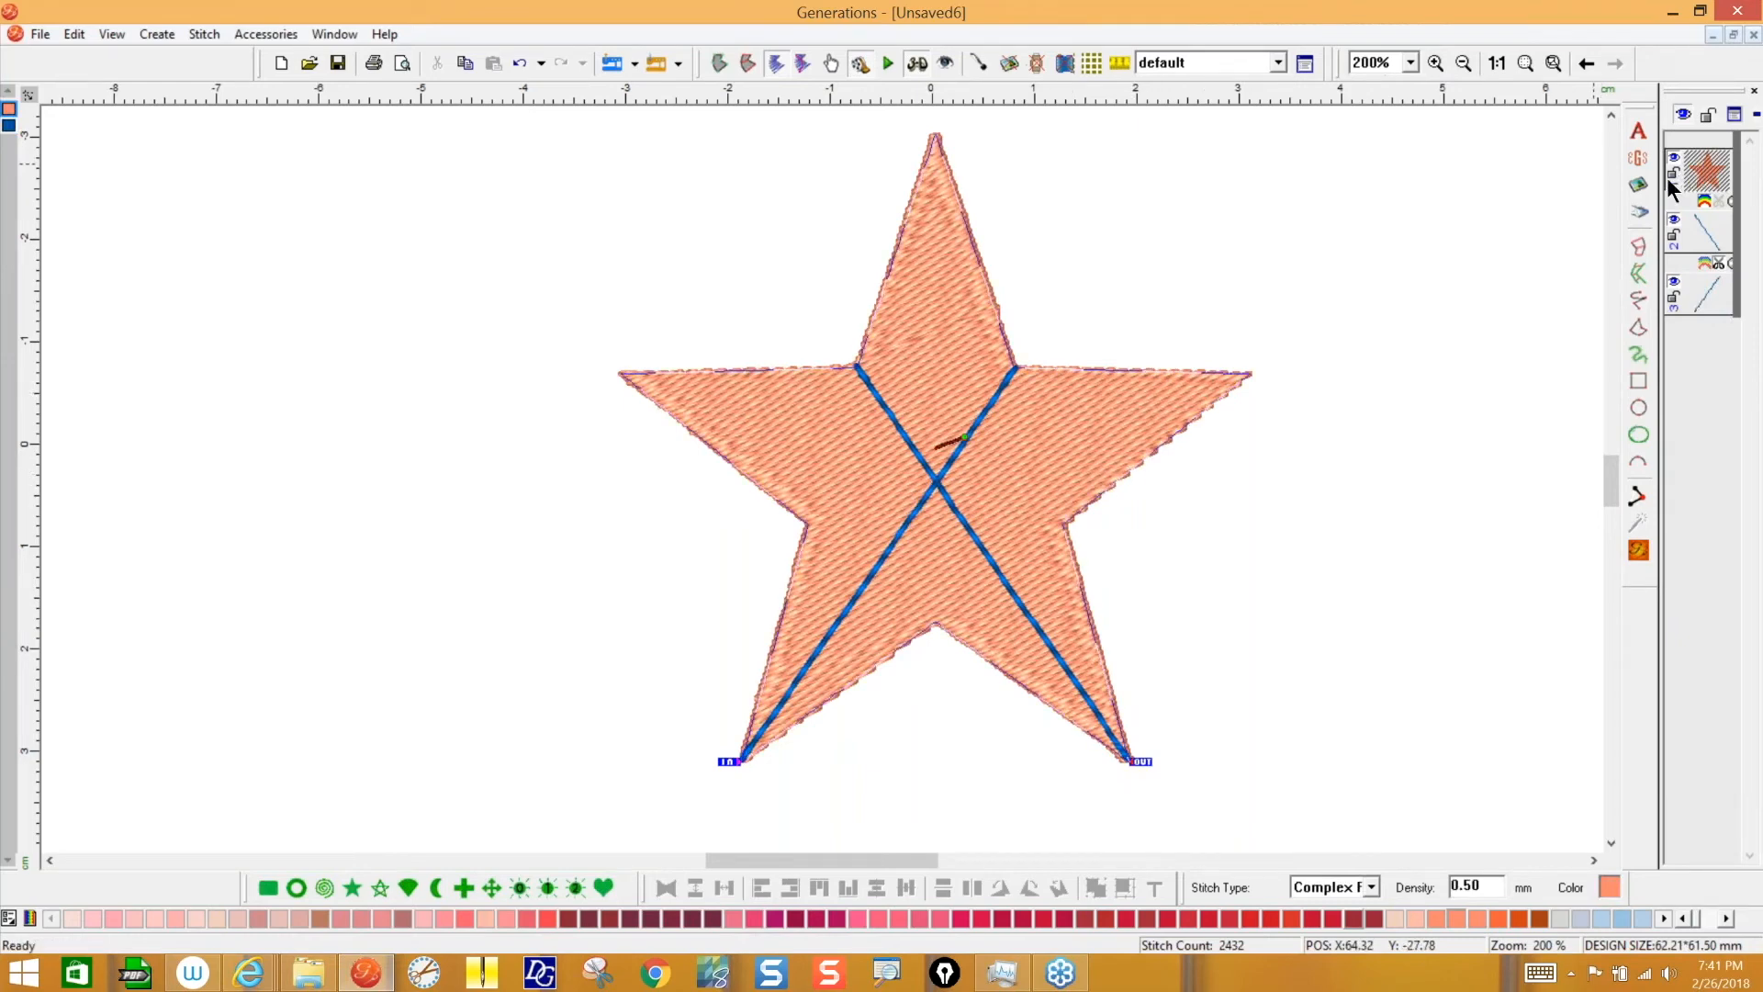
{"action": "left_click", "coordinate": [720, 62]}
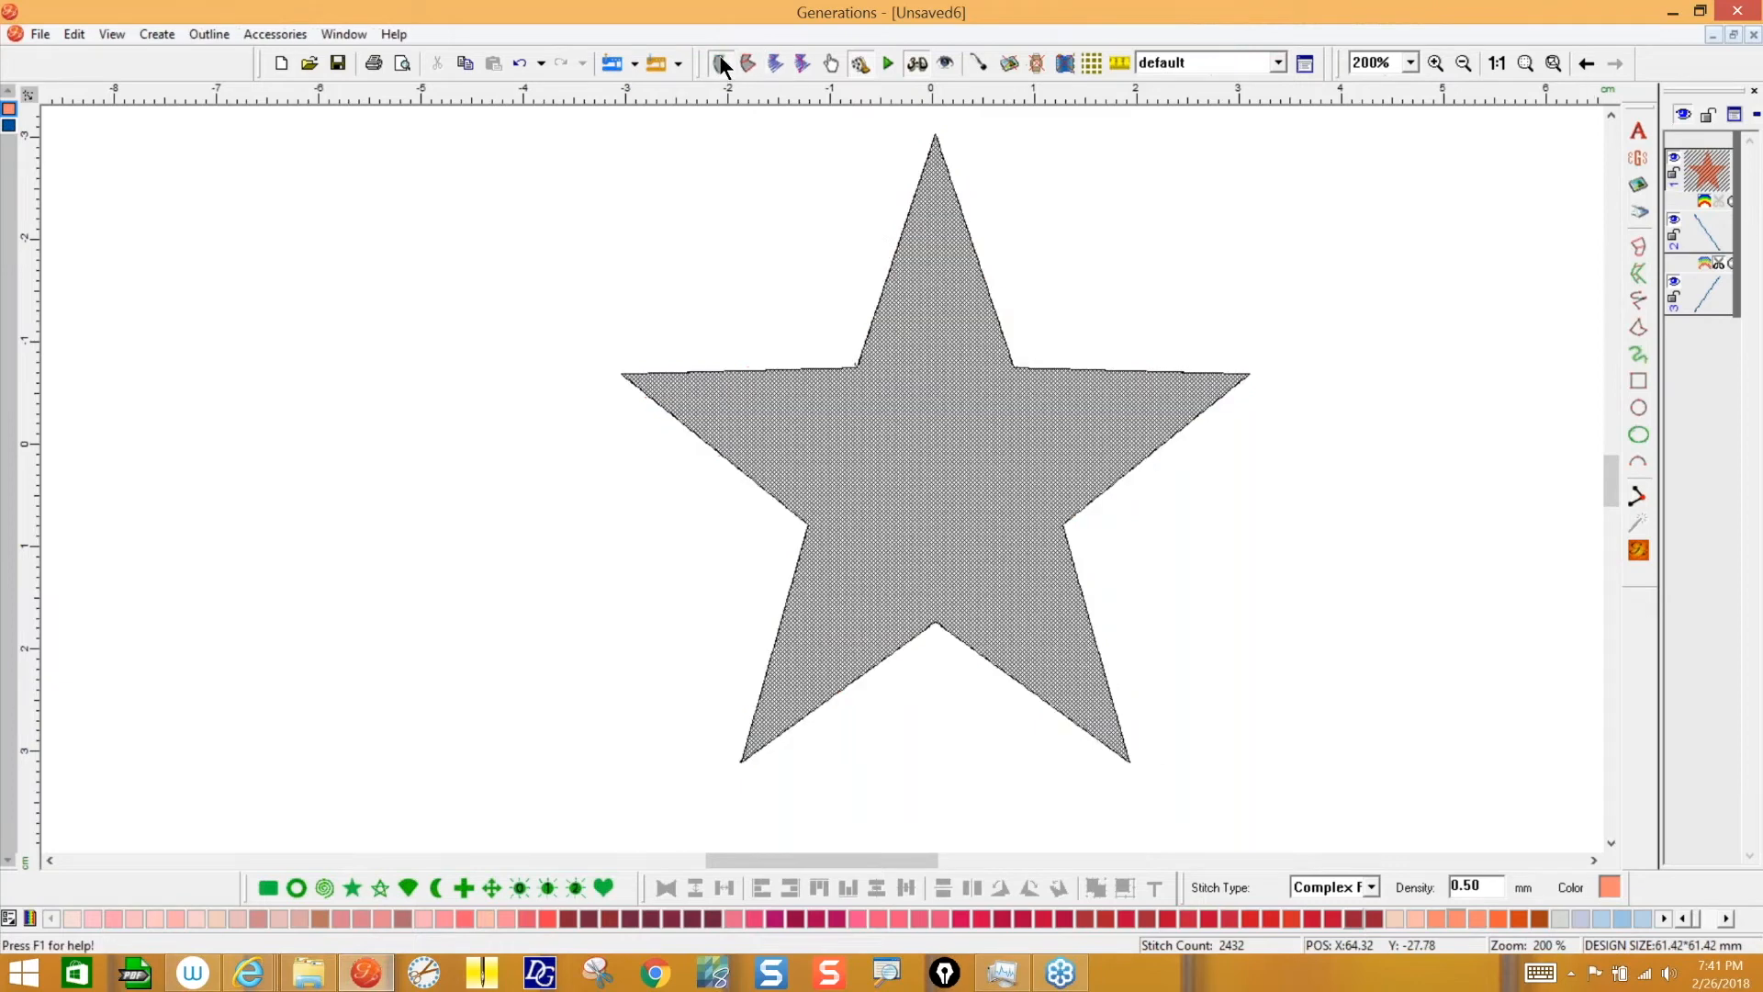
{"action": "right_click", "coordinate": [956, 493]}
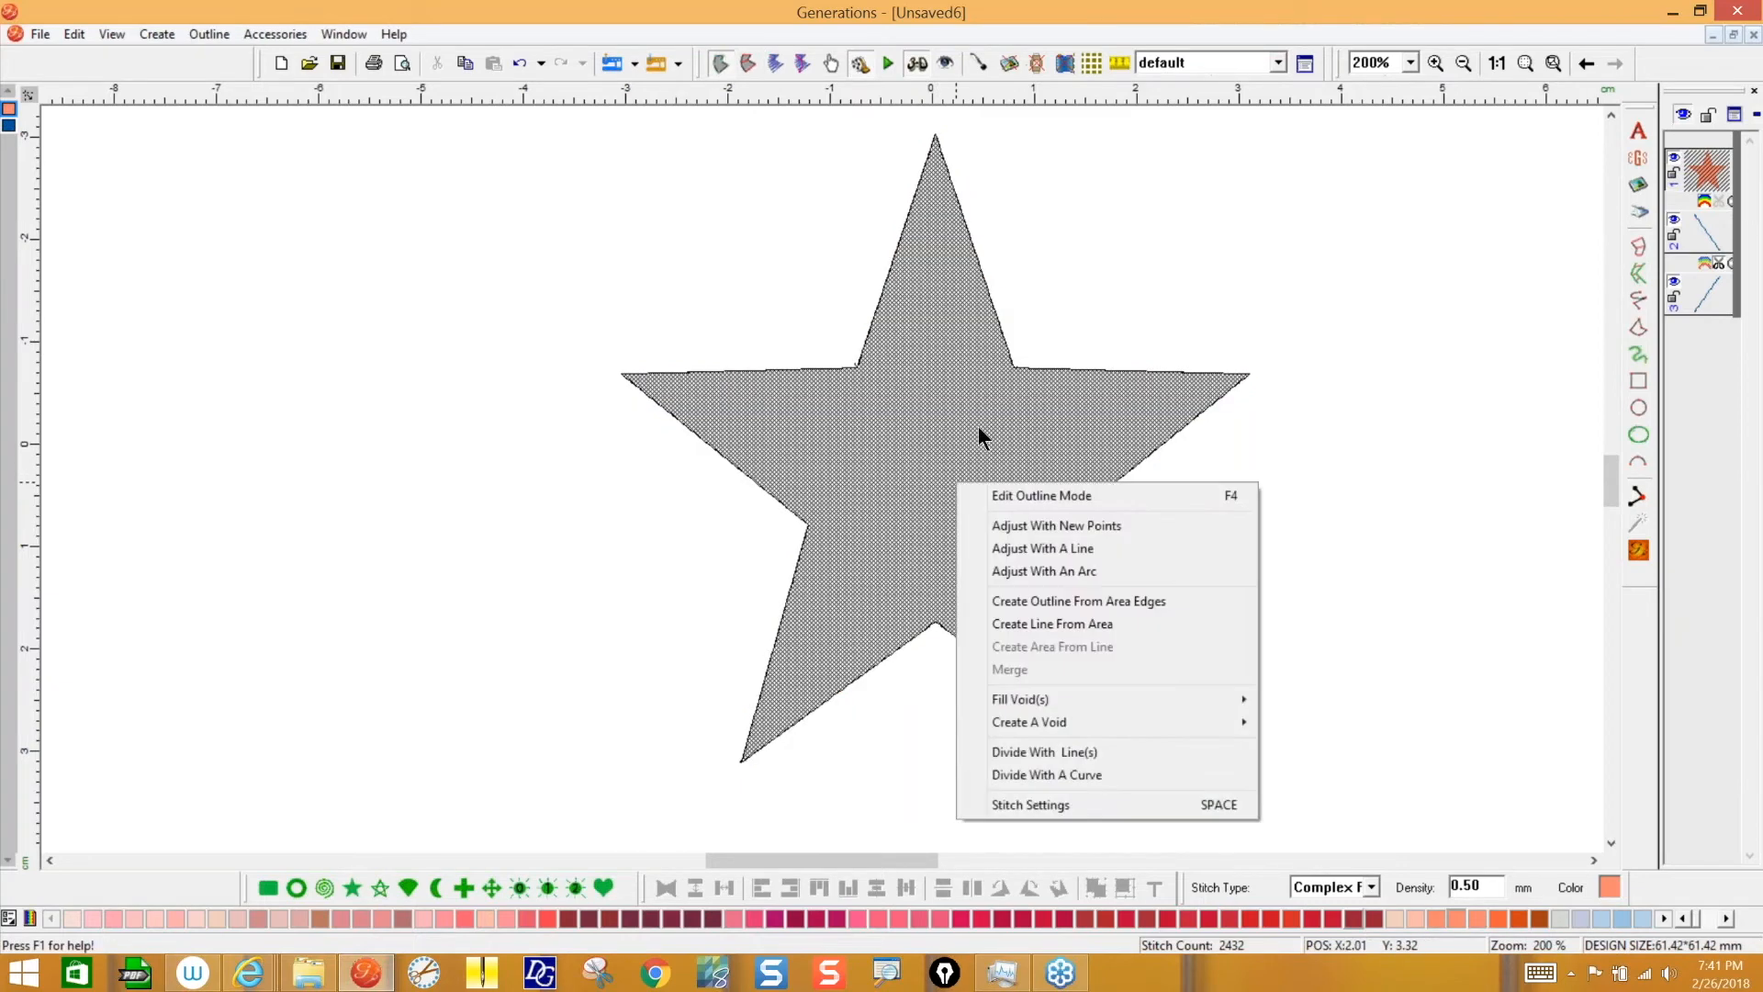
{"action": "left_click", "coordinate": [1061, 774]}
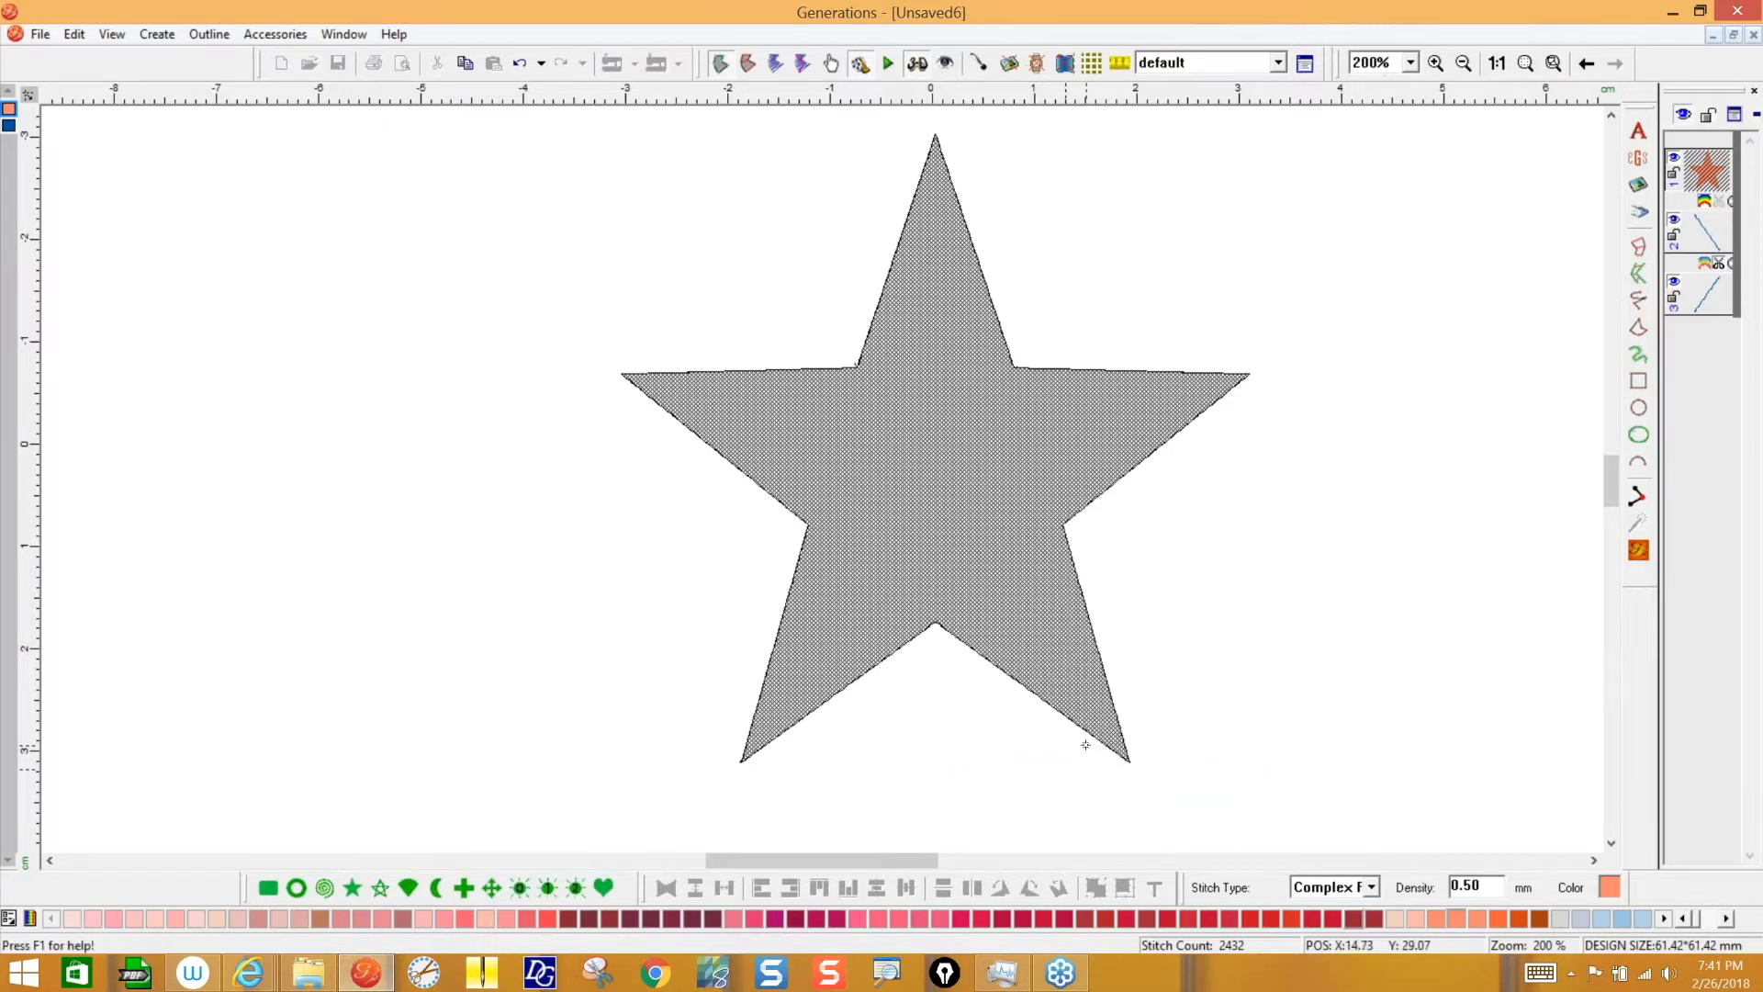
{"action": "left_click", "coordinate": [831, 64]}
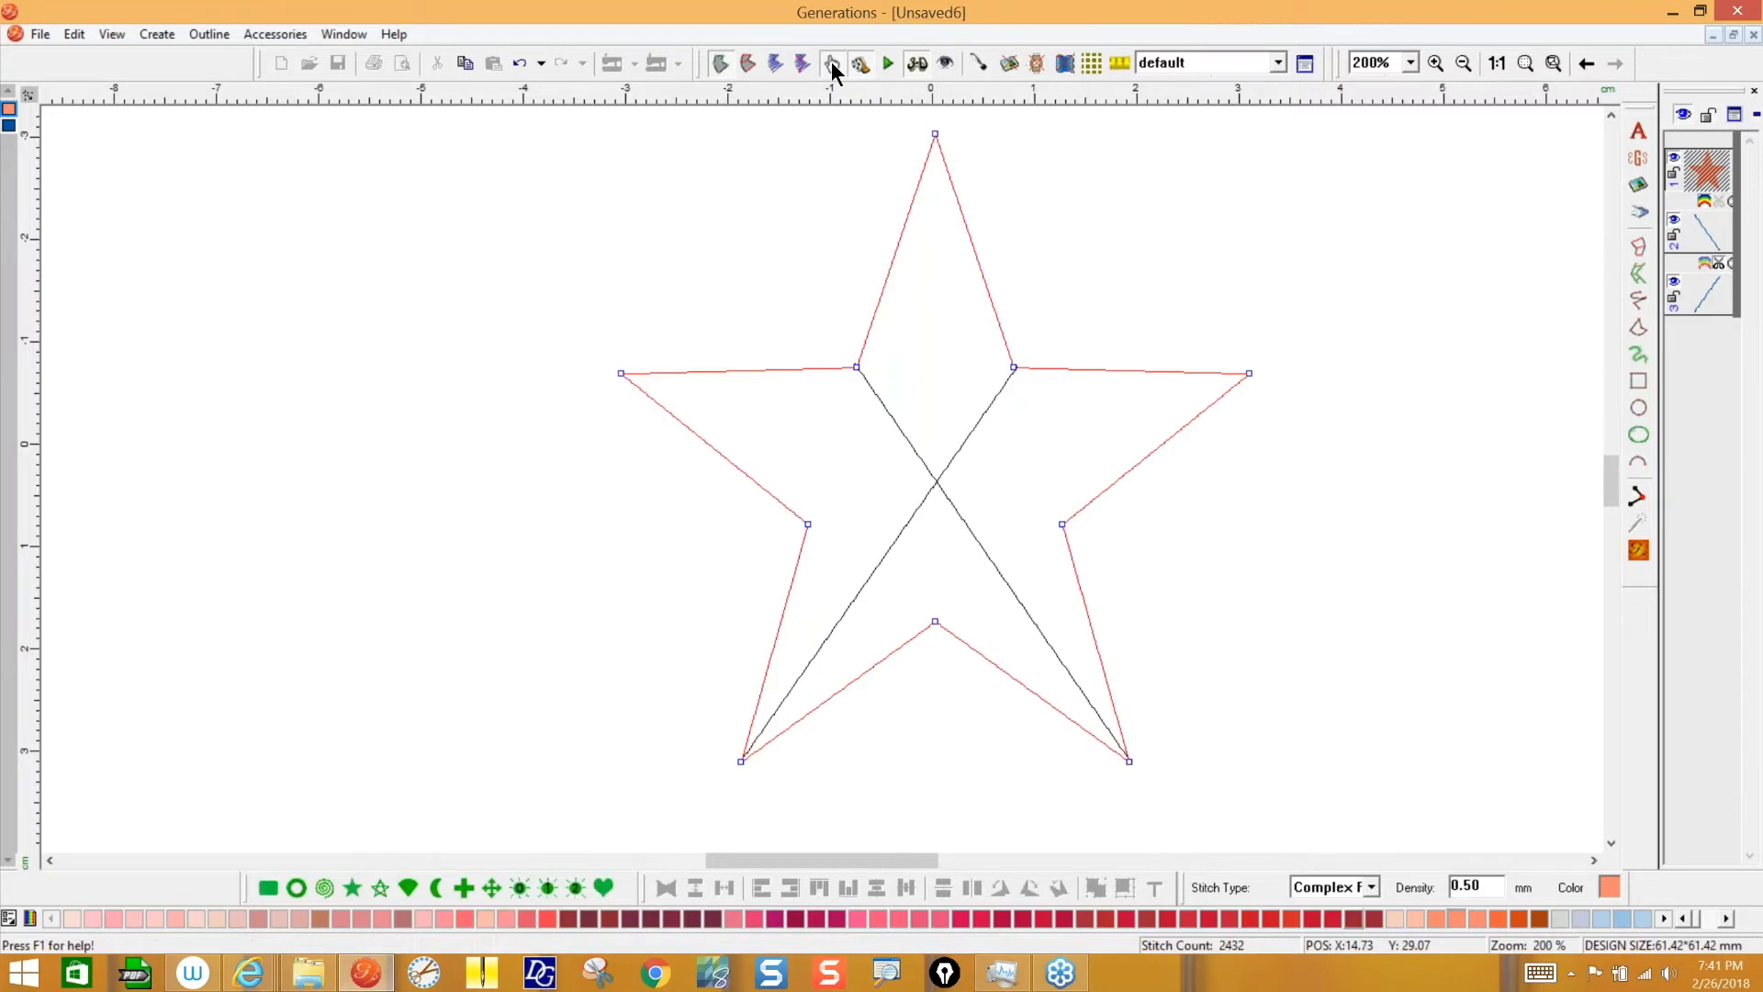
{"action": "left_click_drag", "start_coordinate": [836, 341], "coordinate": [856, 367]}
{"action": "left_click", "coordinate": [856, 367]}
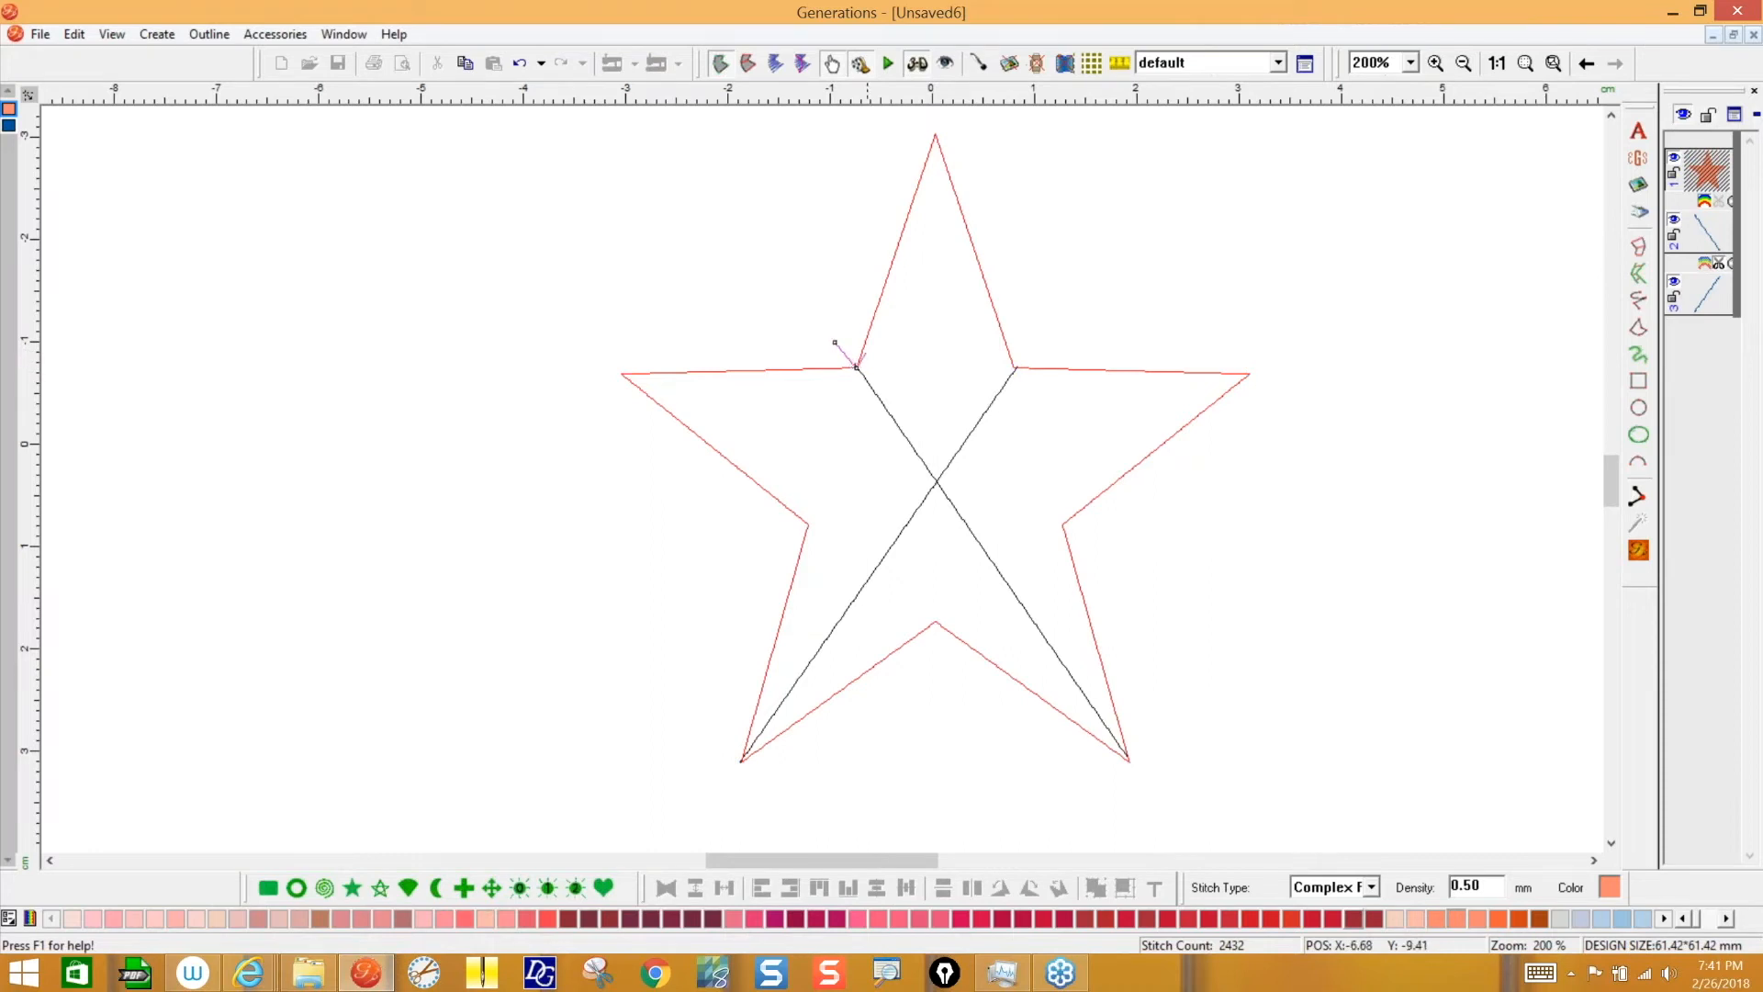
{"action": "left_click", "coordinate": [936, 481]}
{"action": "left_click", "coordinate": [1014, 366]}
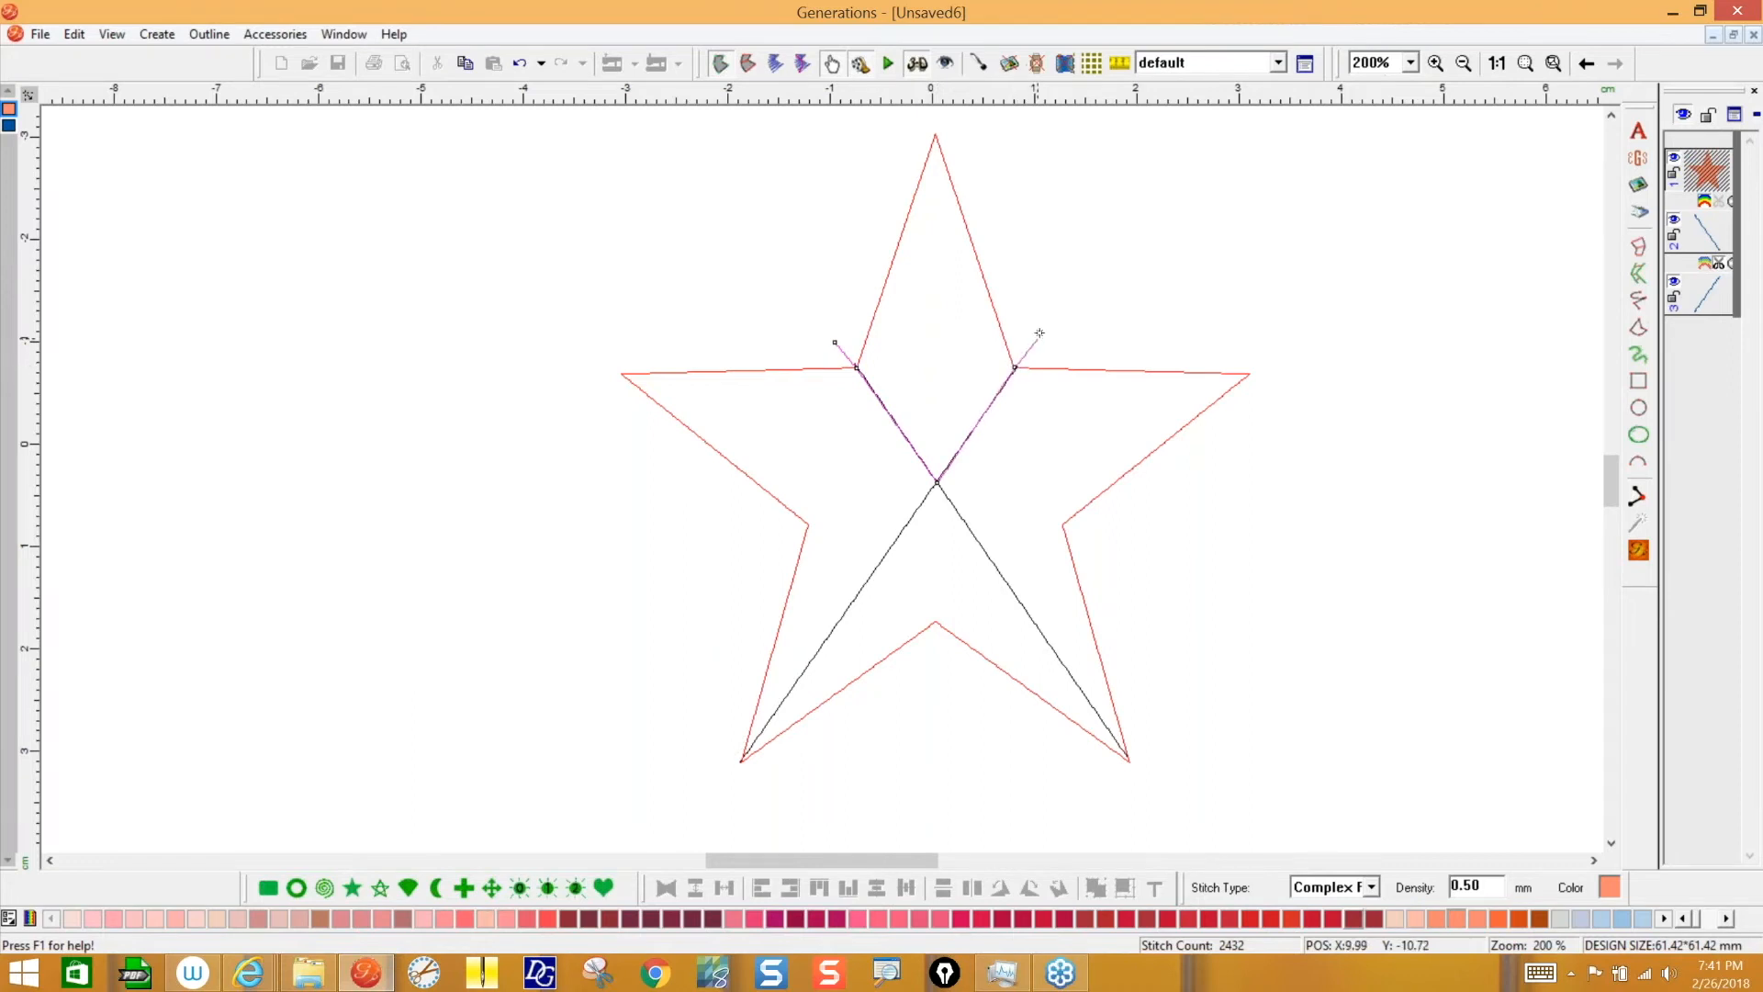
{"action": "right_click", "coordinate": [1135, 284]}
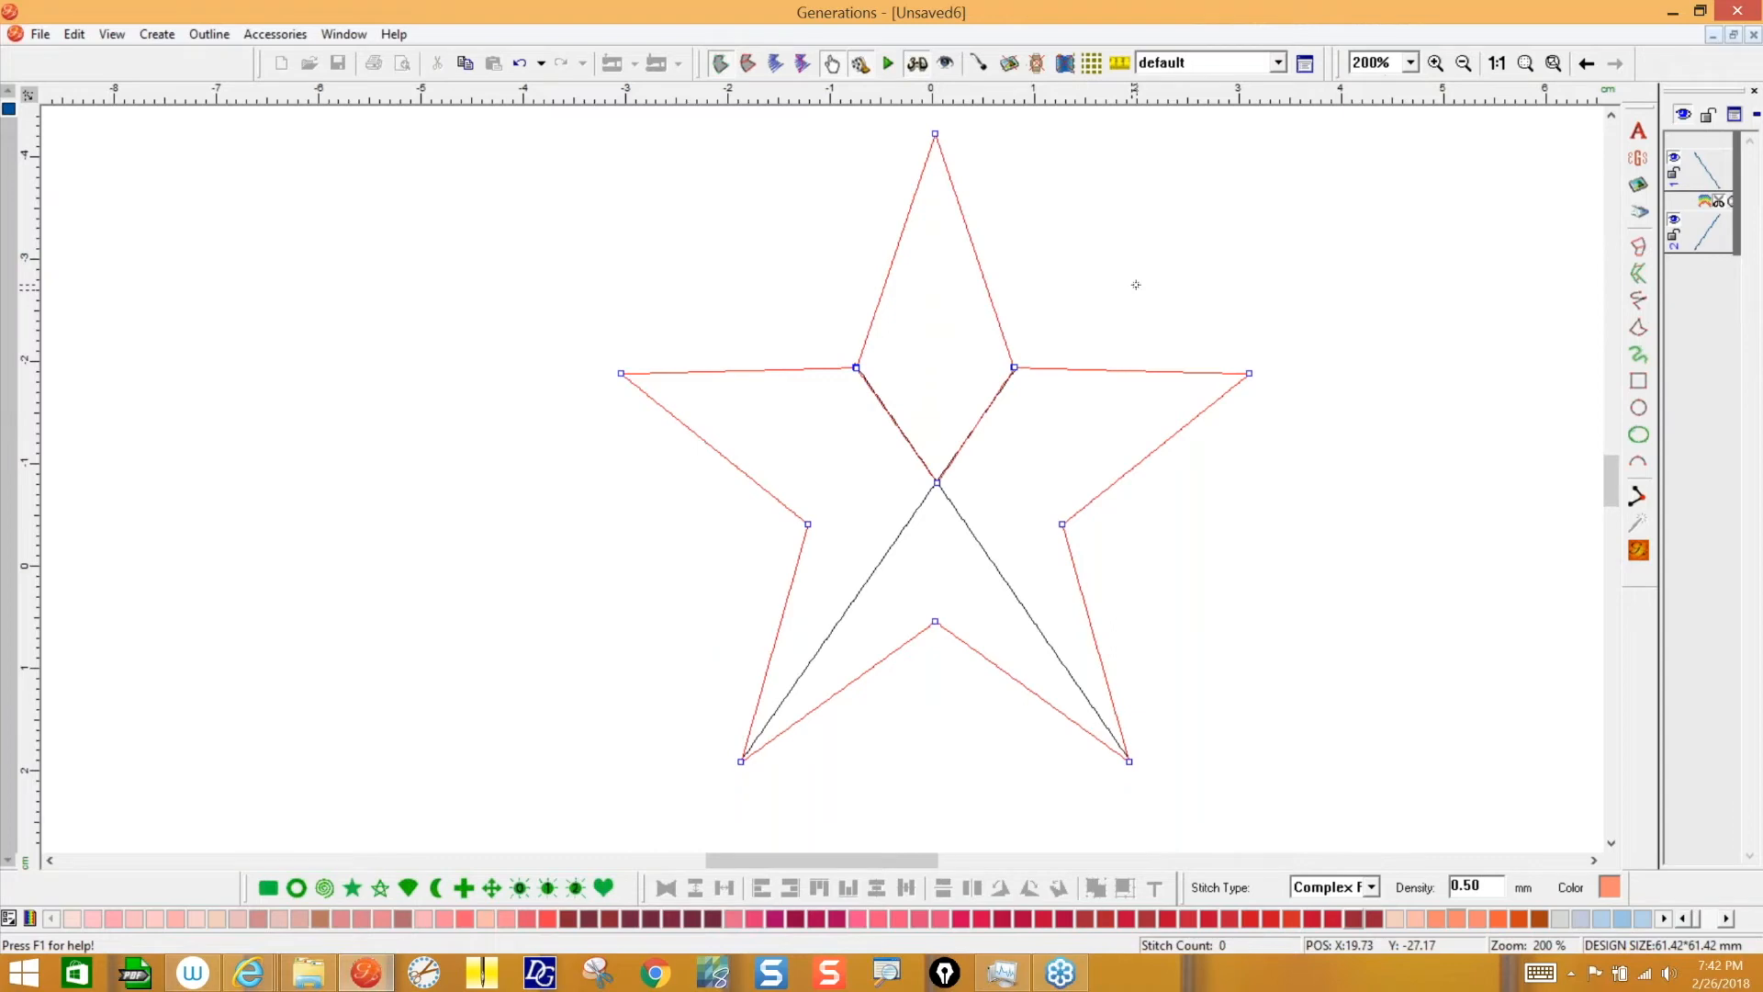
{"action": "left_click", "coordinate": [1638, 548]}
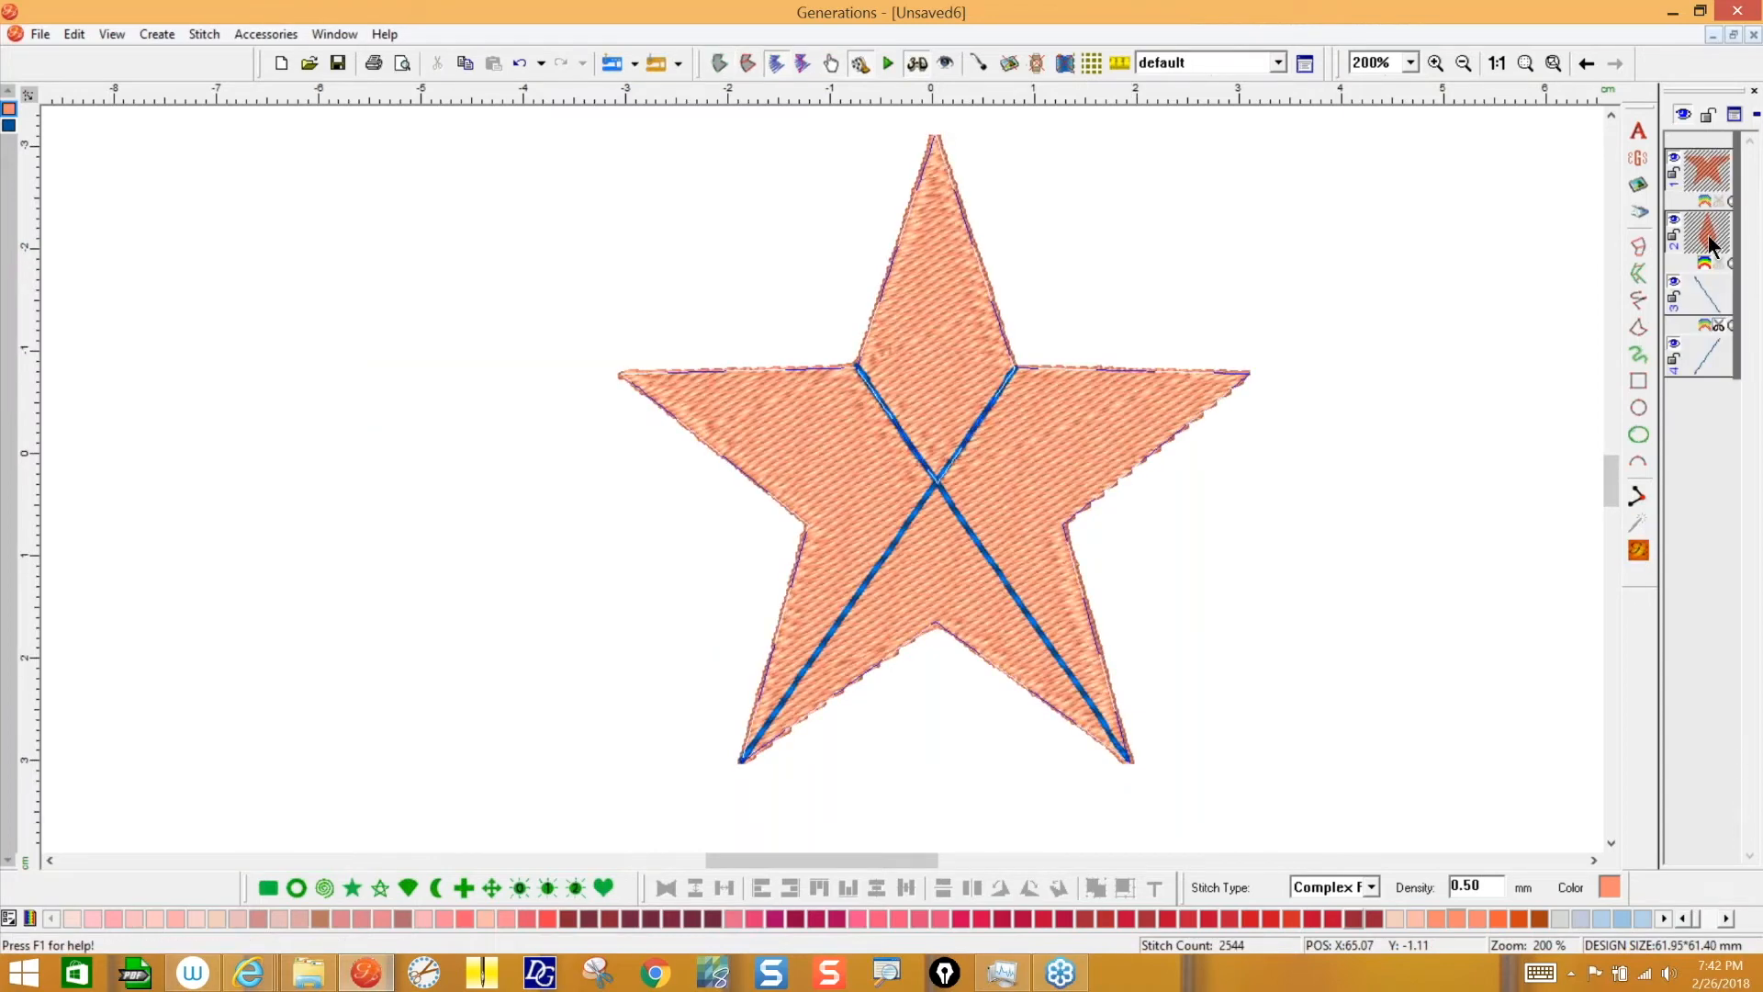
- Divide the remaining star area with a curve from its left inner corner through the centre to separate the left point, and generate the stitches
{"action": "left_click", "coordinate": [1710, 179]}
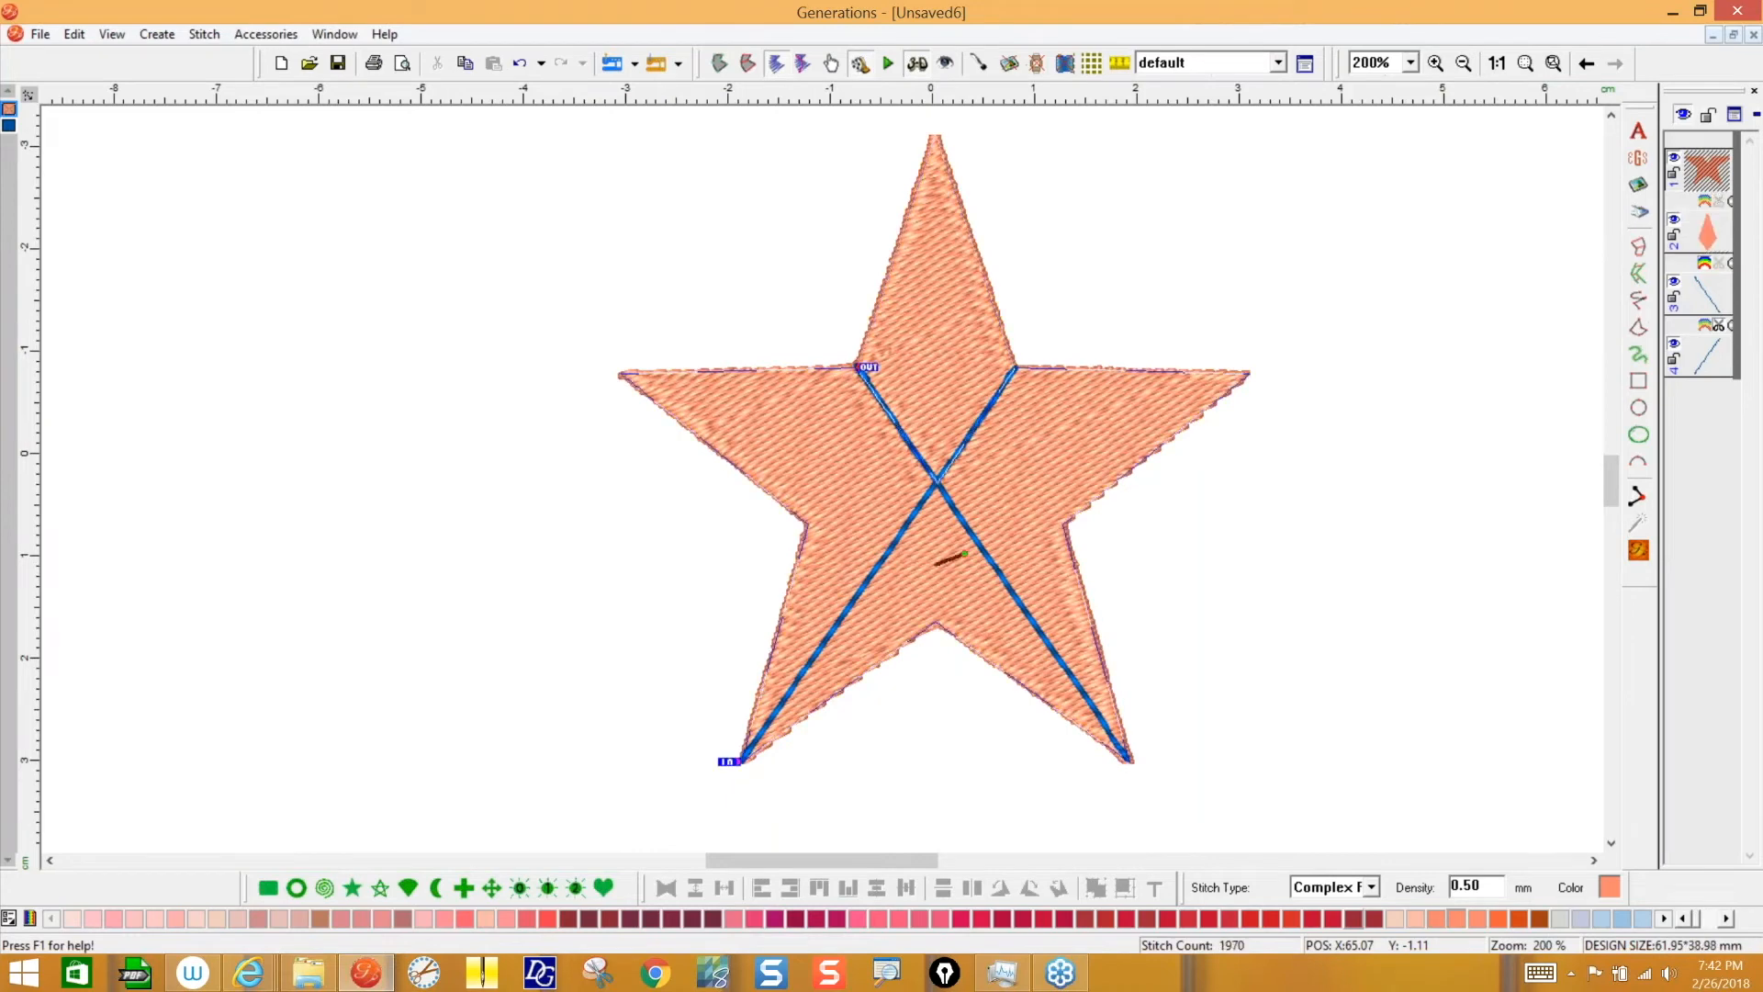
{"action": "left_click", "coordinate": [720, 60]}
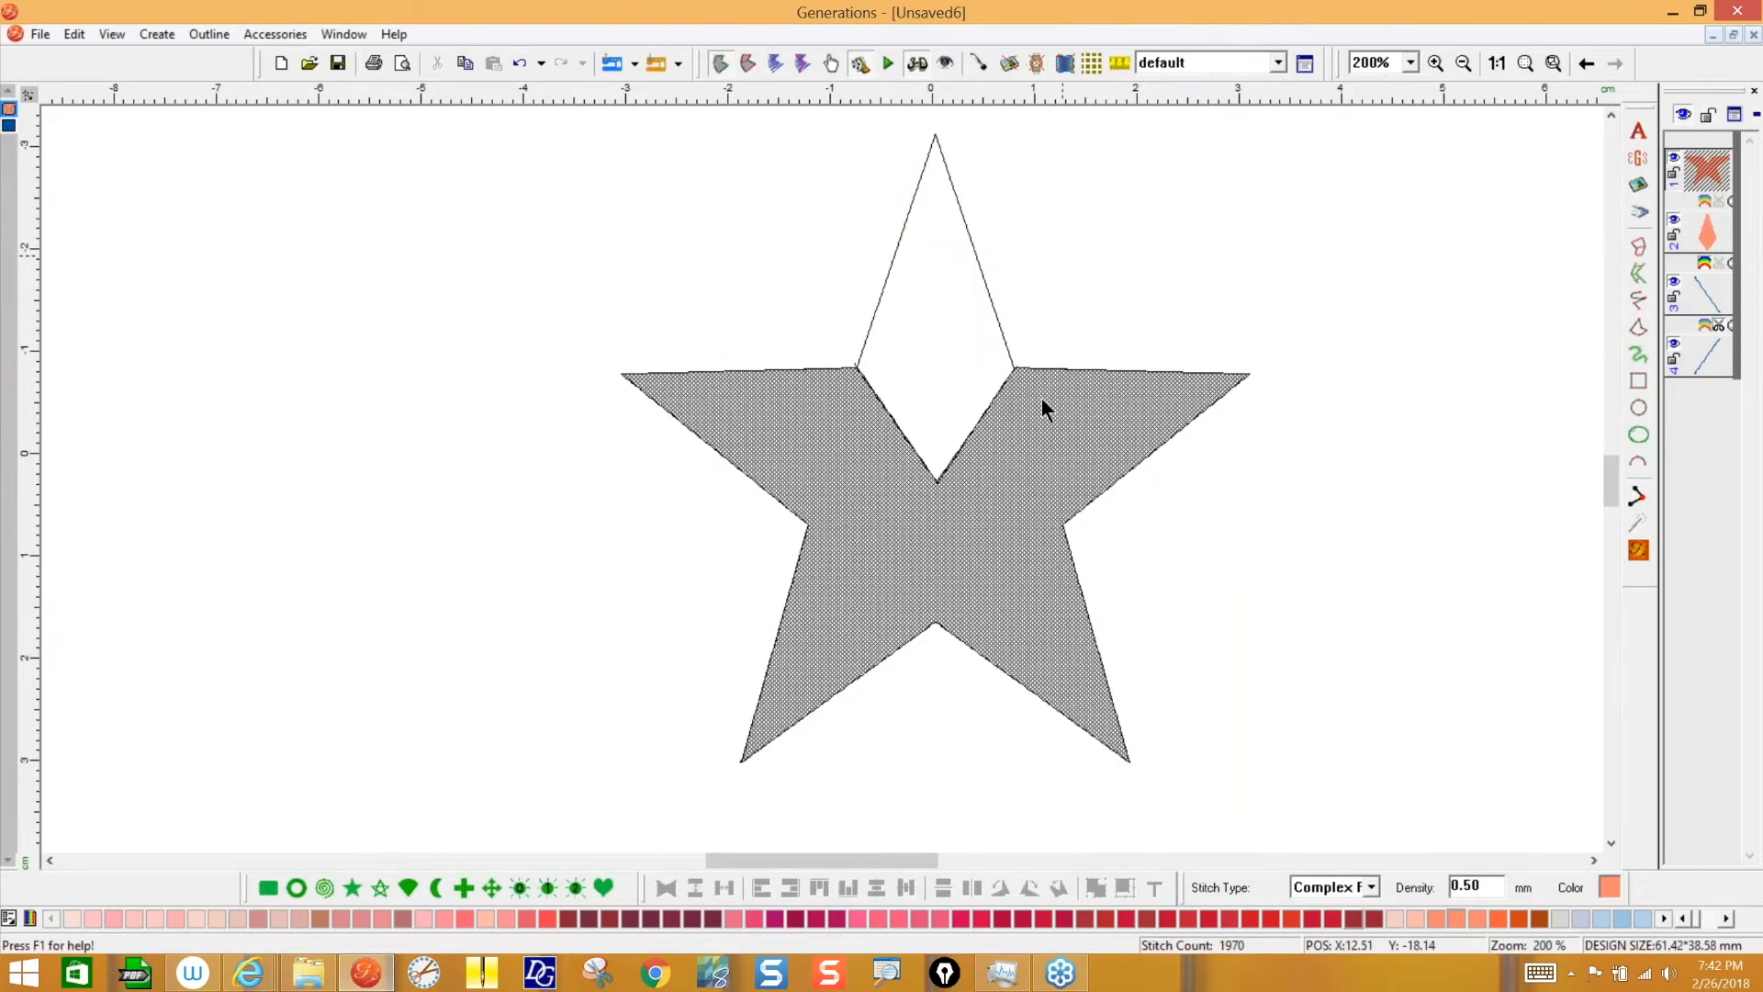
{"action": "right_click", "coordinate": [1019, 480]}
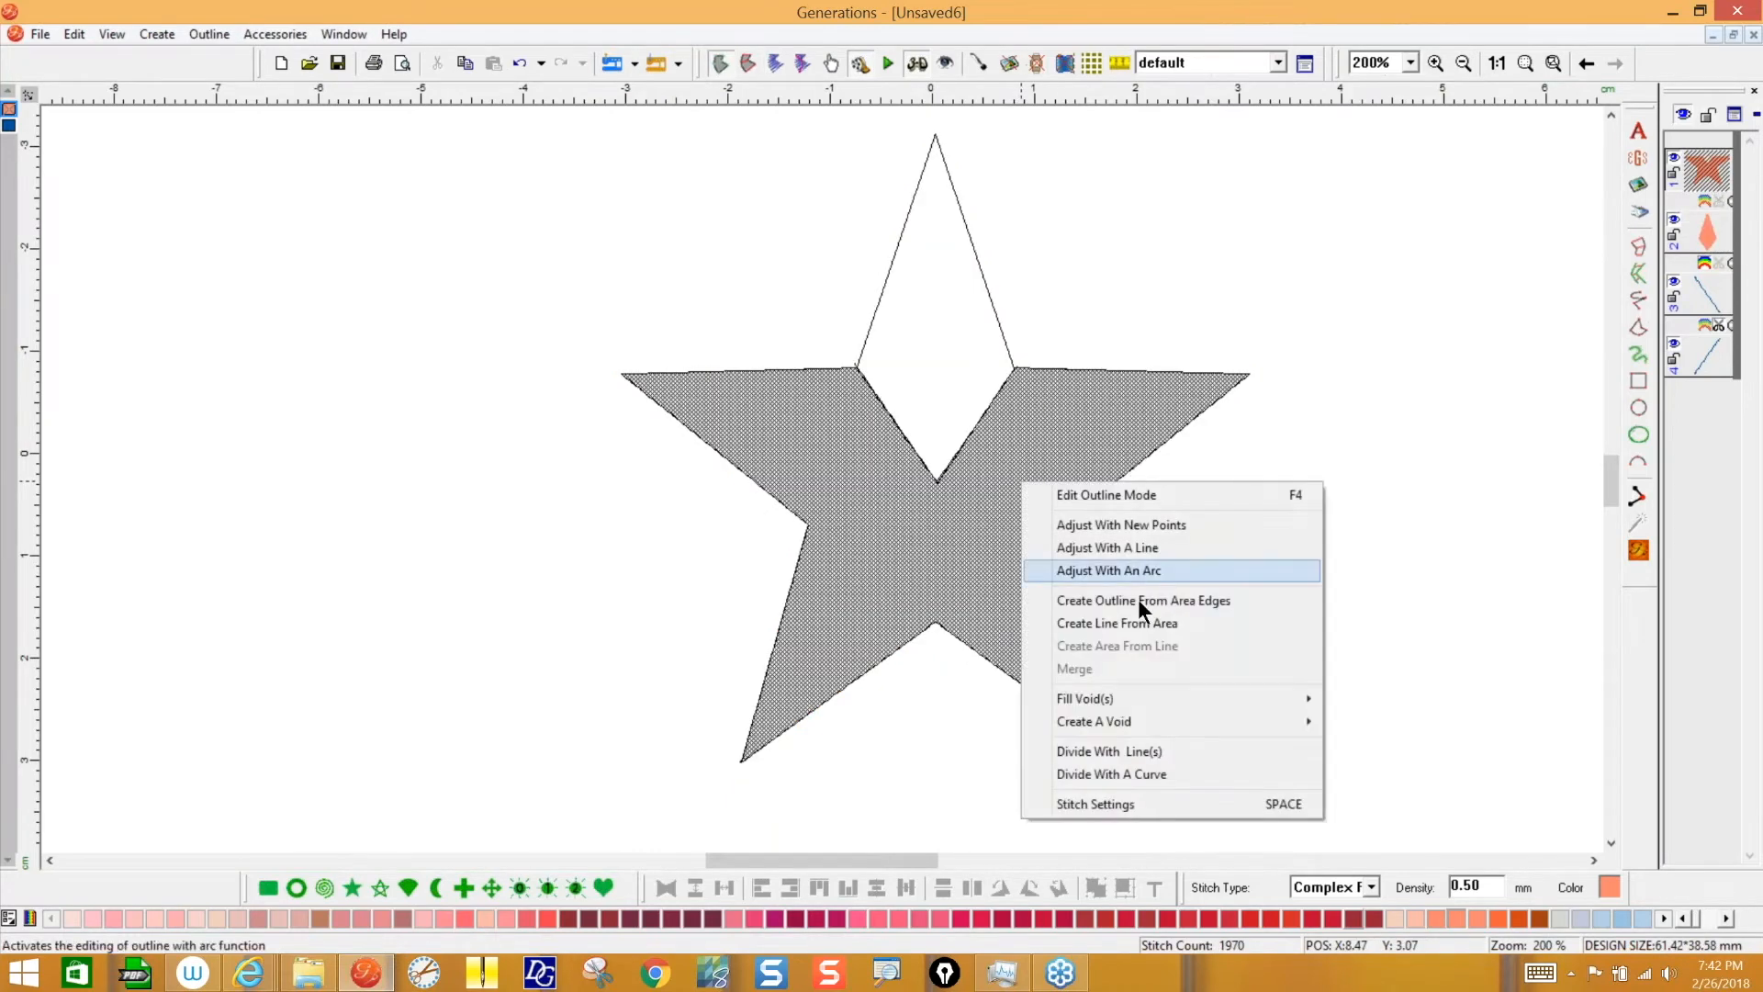
{"action": "left_click", "coordinate": [1121, 774]}
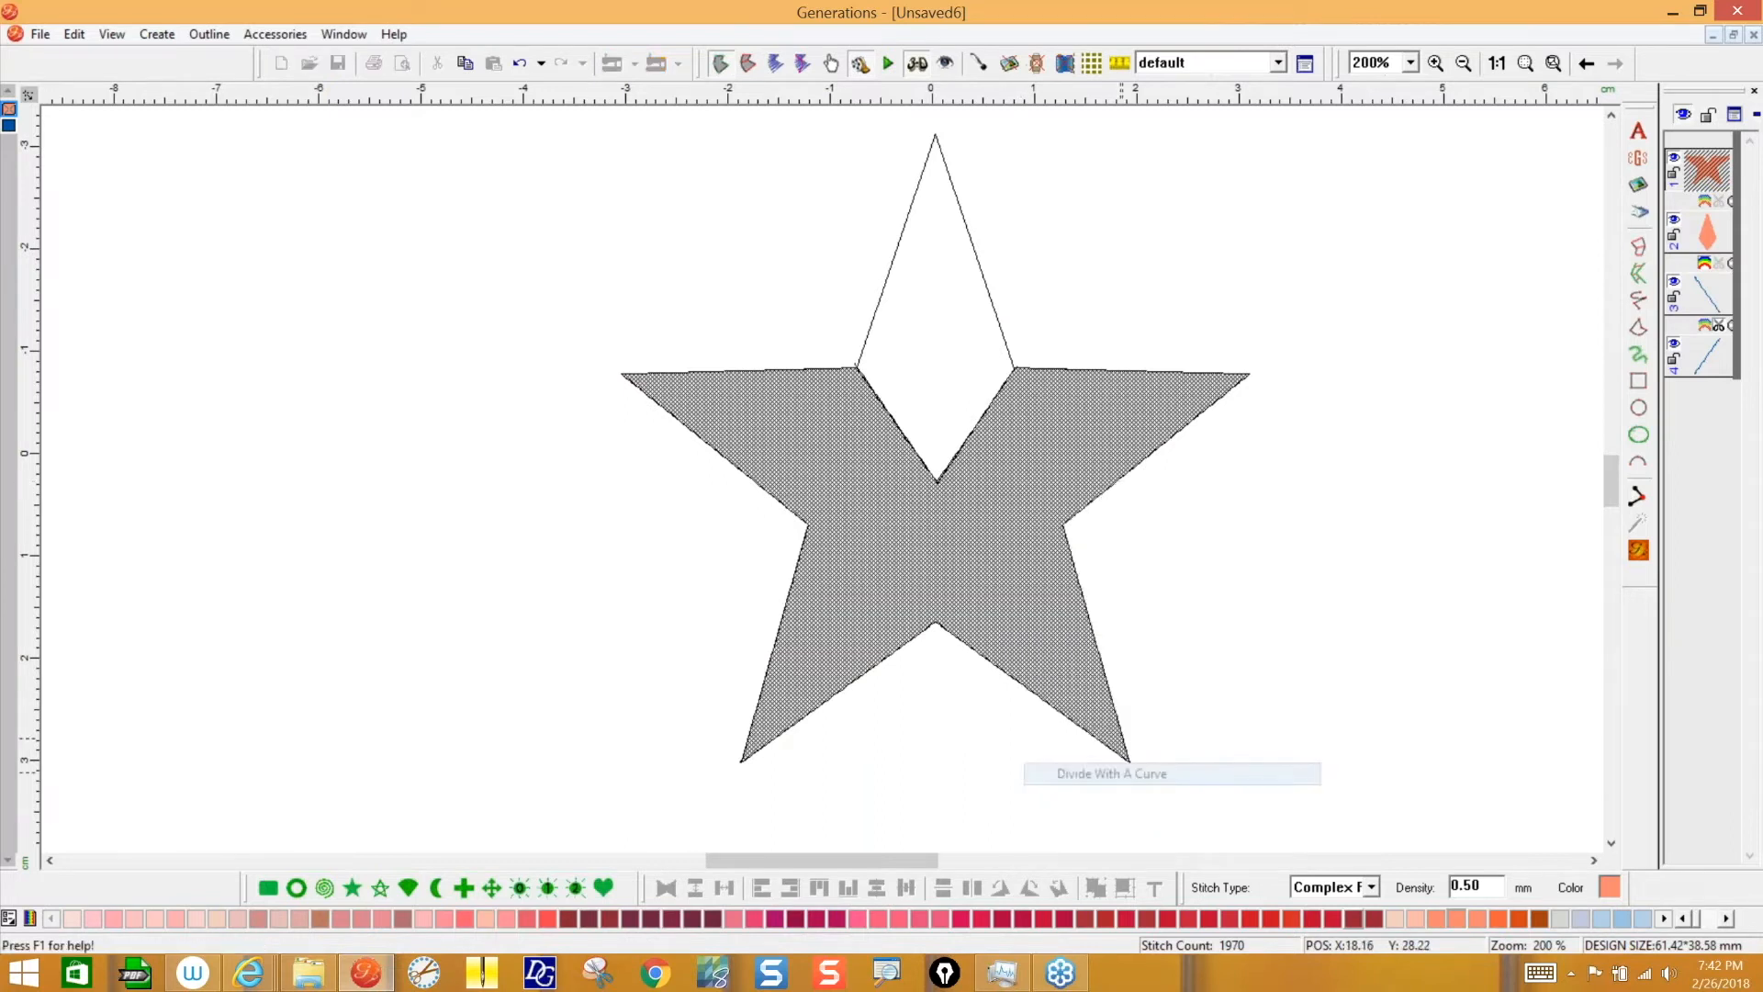
{"action": "left_click", "coordinate": [834, 64]}
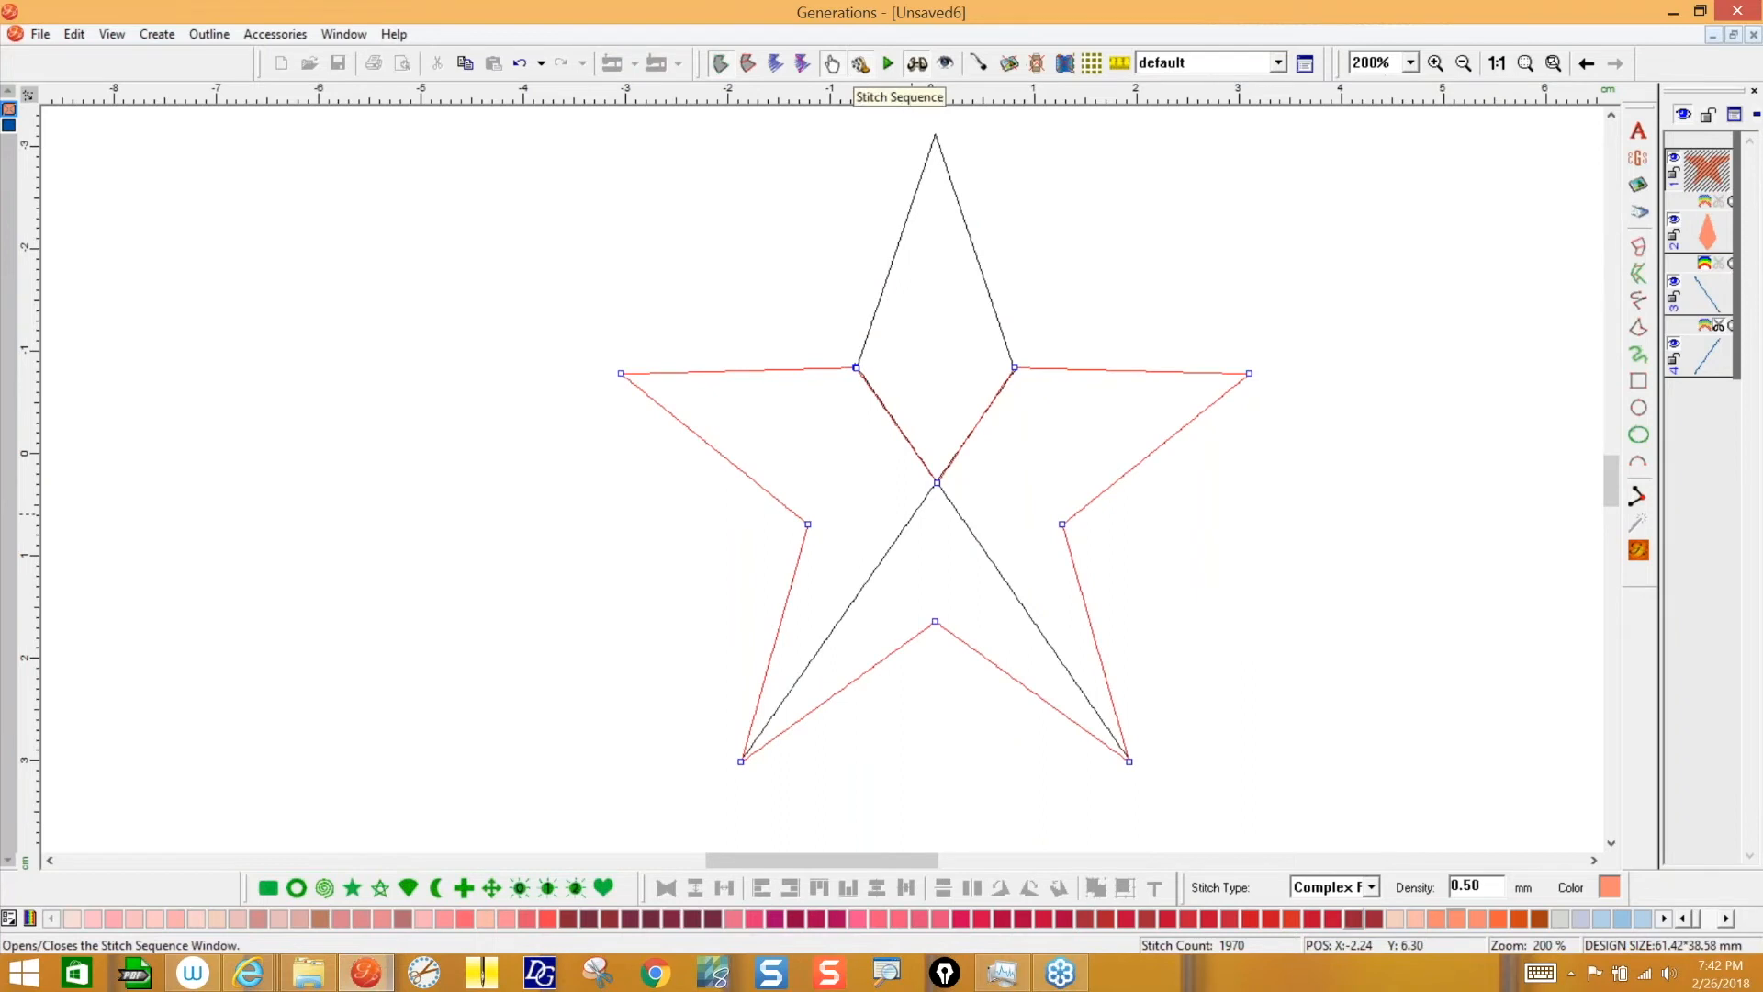
{"action": "left_click", "coordinate": [777, 530]}
{"action": "left_click", "coordinate": [807, 525]}
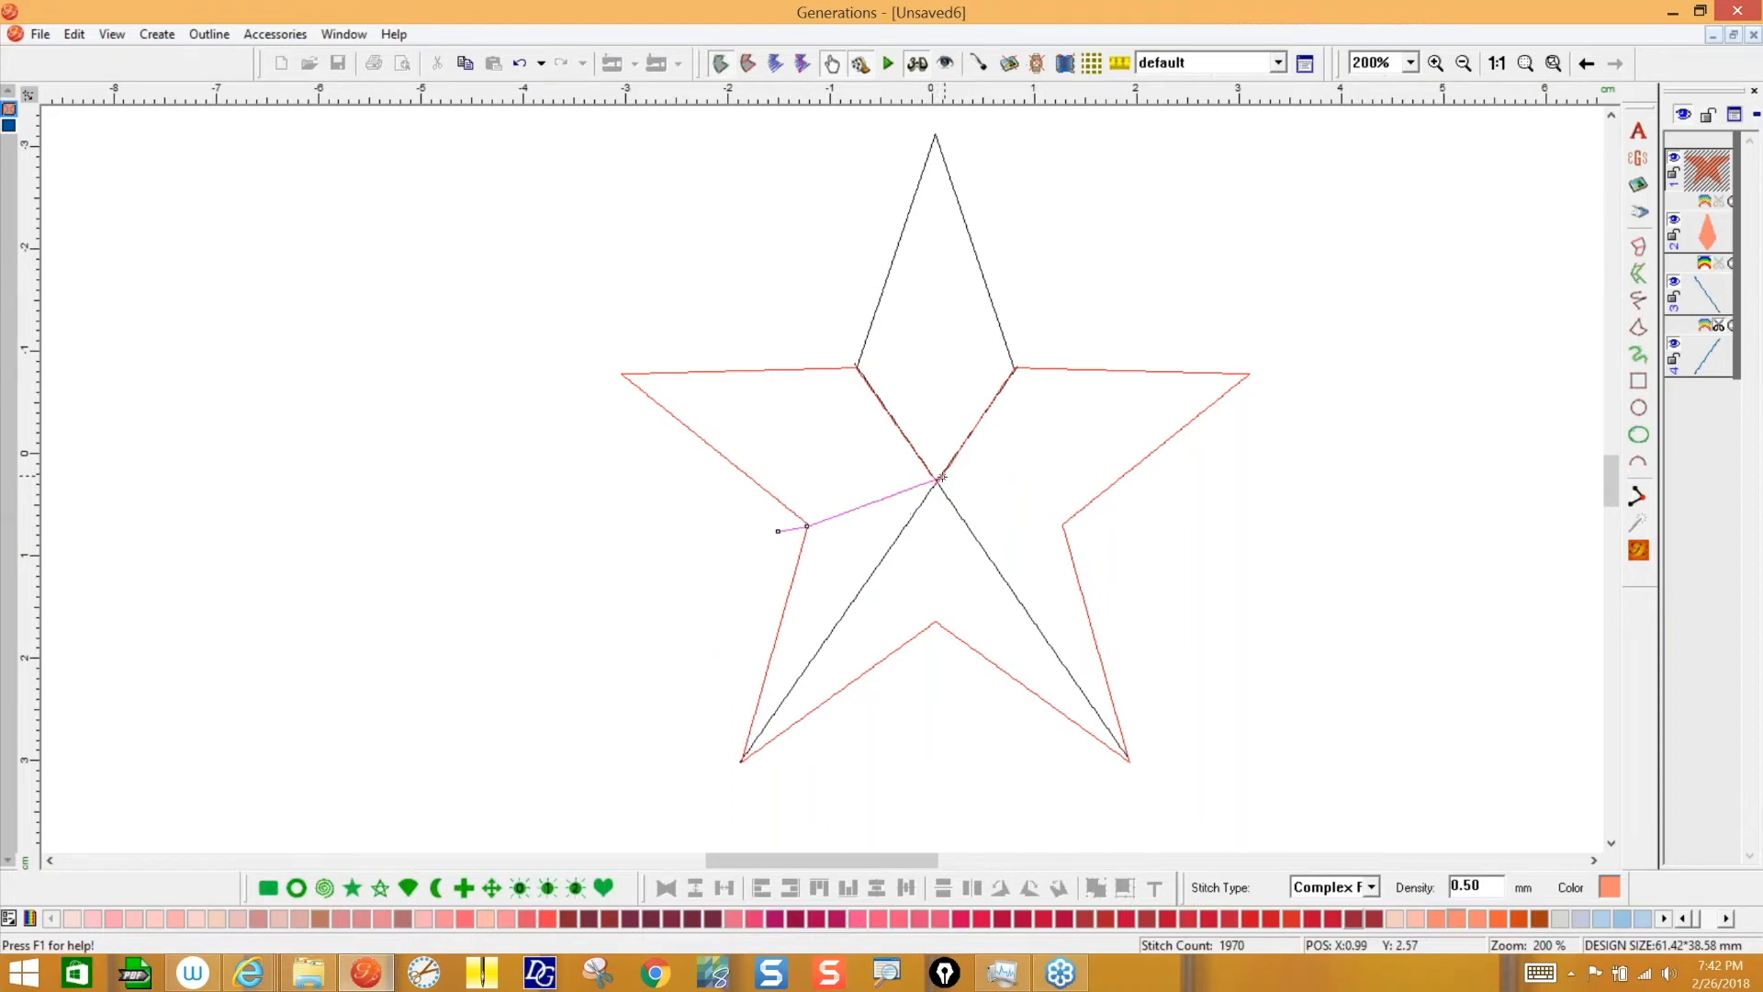
{"action": "left_click", "coordinate": [936, 481]}
{"action": "left_click", "coordinate": [937, 422]}
{"action": "right_click", "coordinate": [952, 398]}
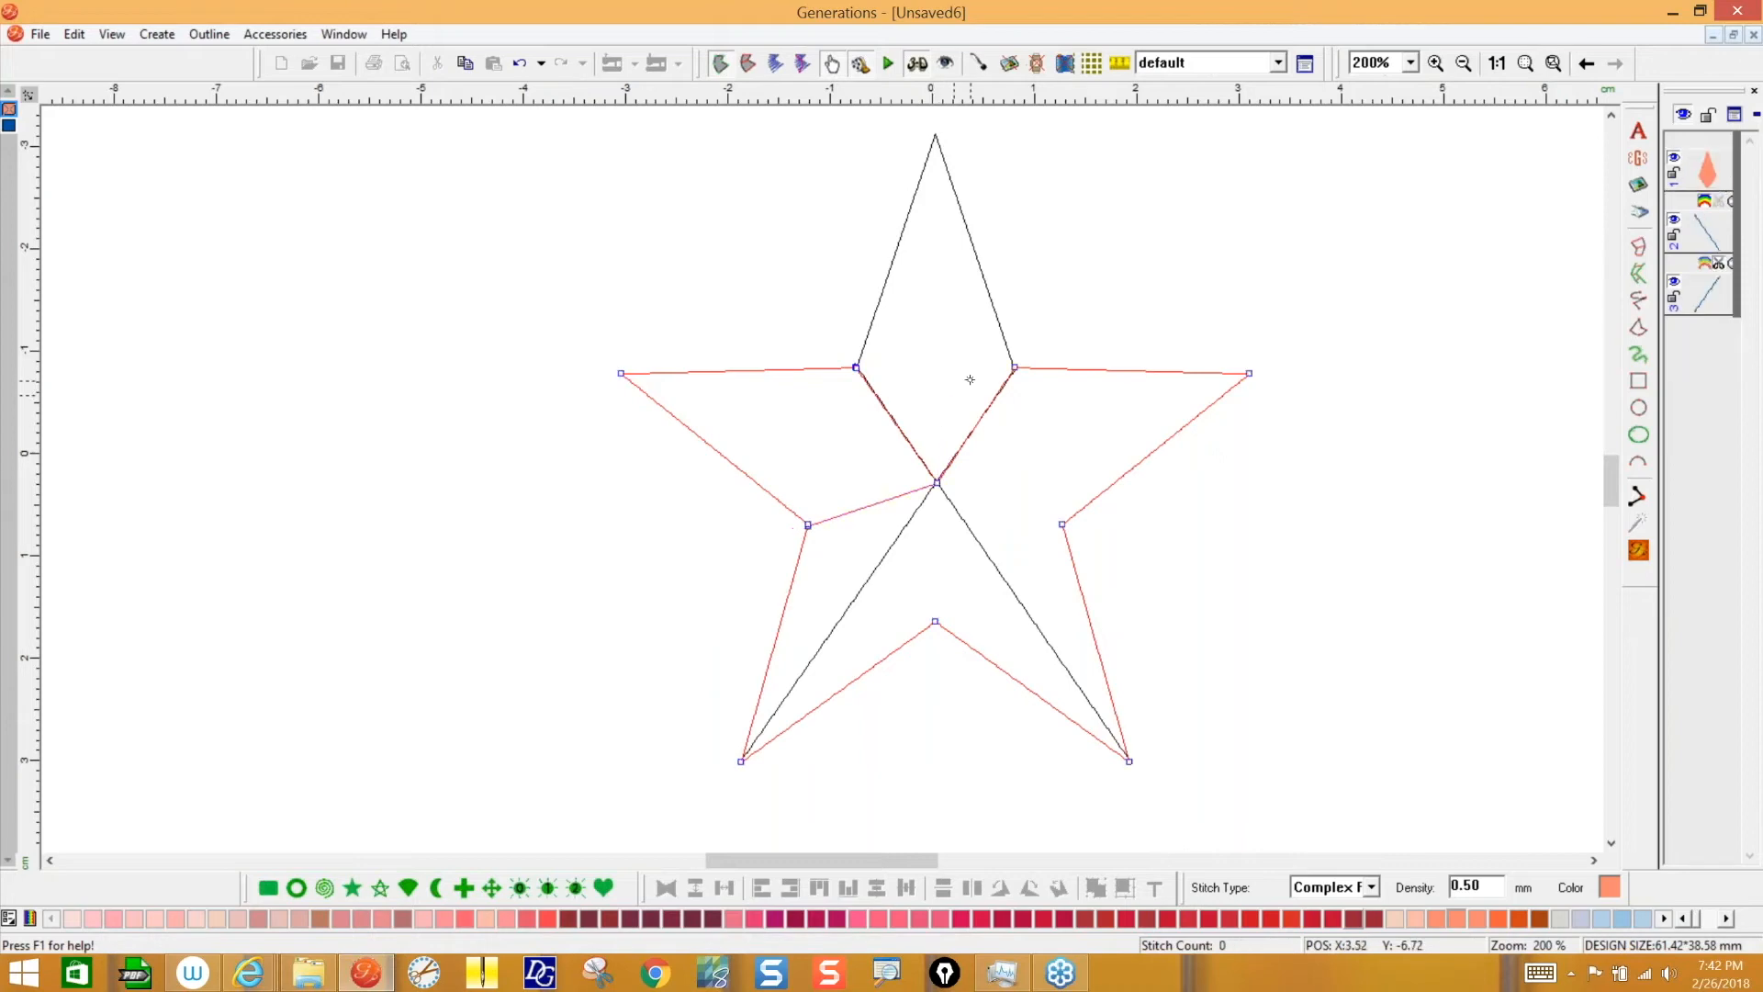
{"action": "left_click", "coordinate": [1638, 549]}
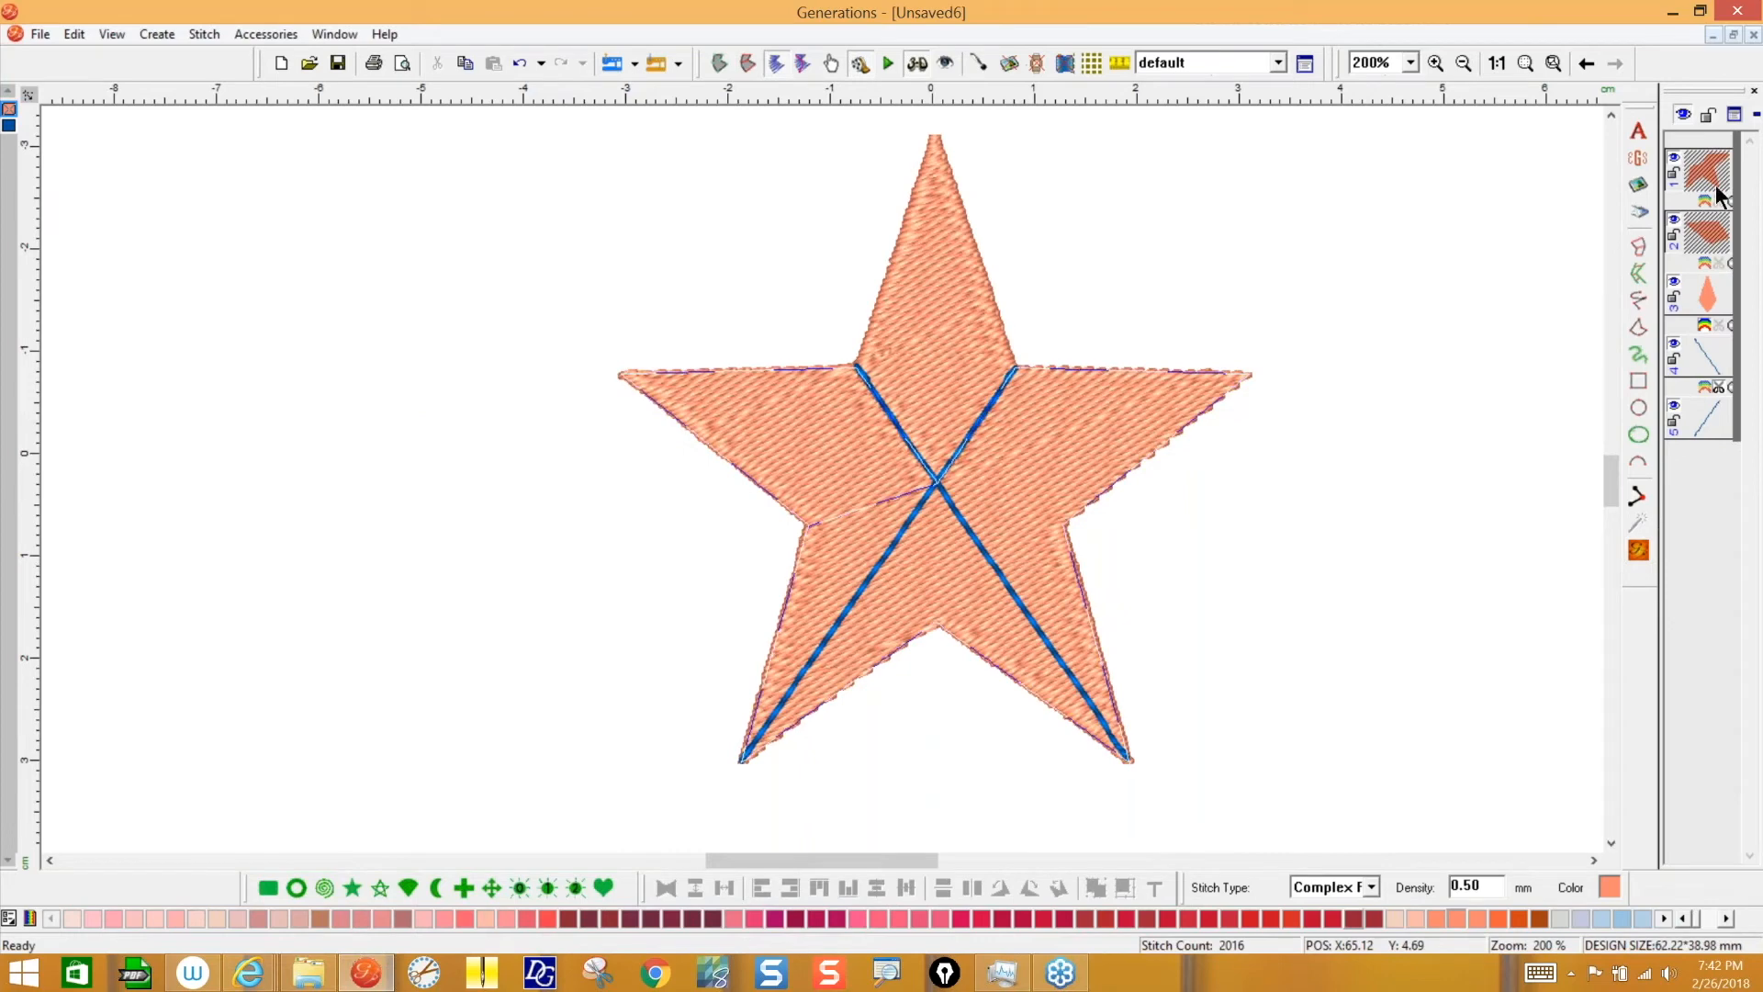
- Divide the remaining area with a curve from its right inner corner through the centre to separate the right point, and generate the stitches
{"action": "left_click", "coordinate": [1706, 232]}
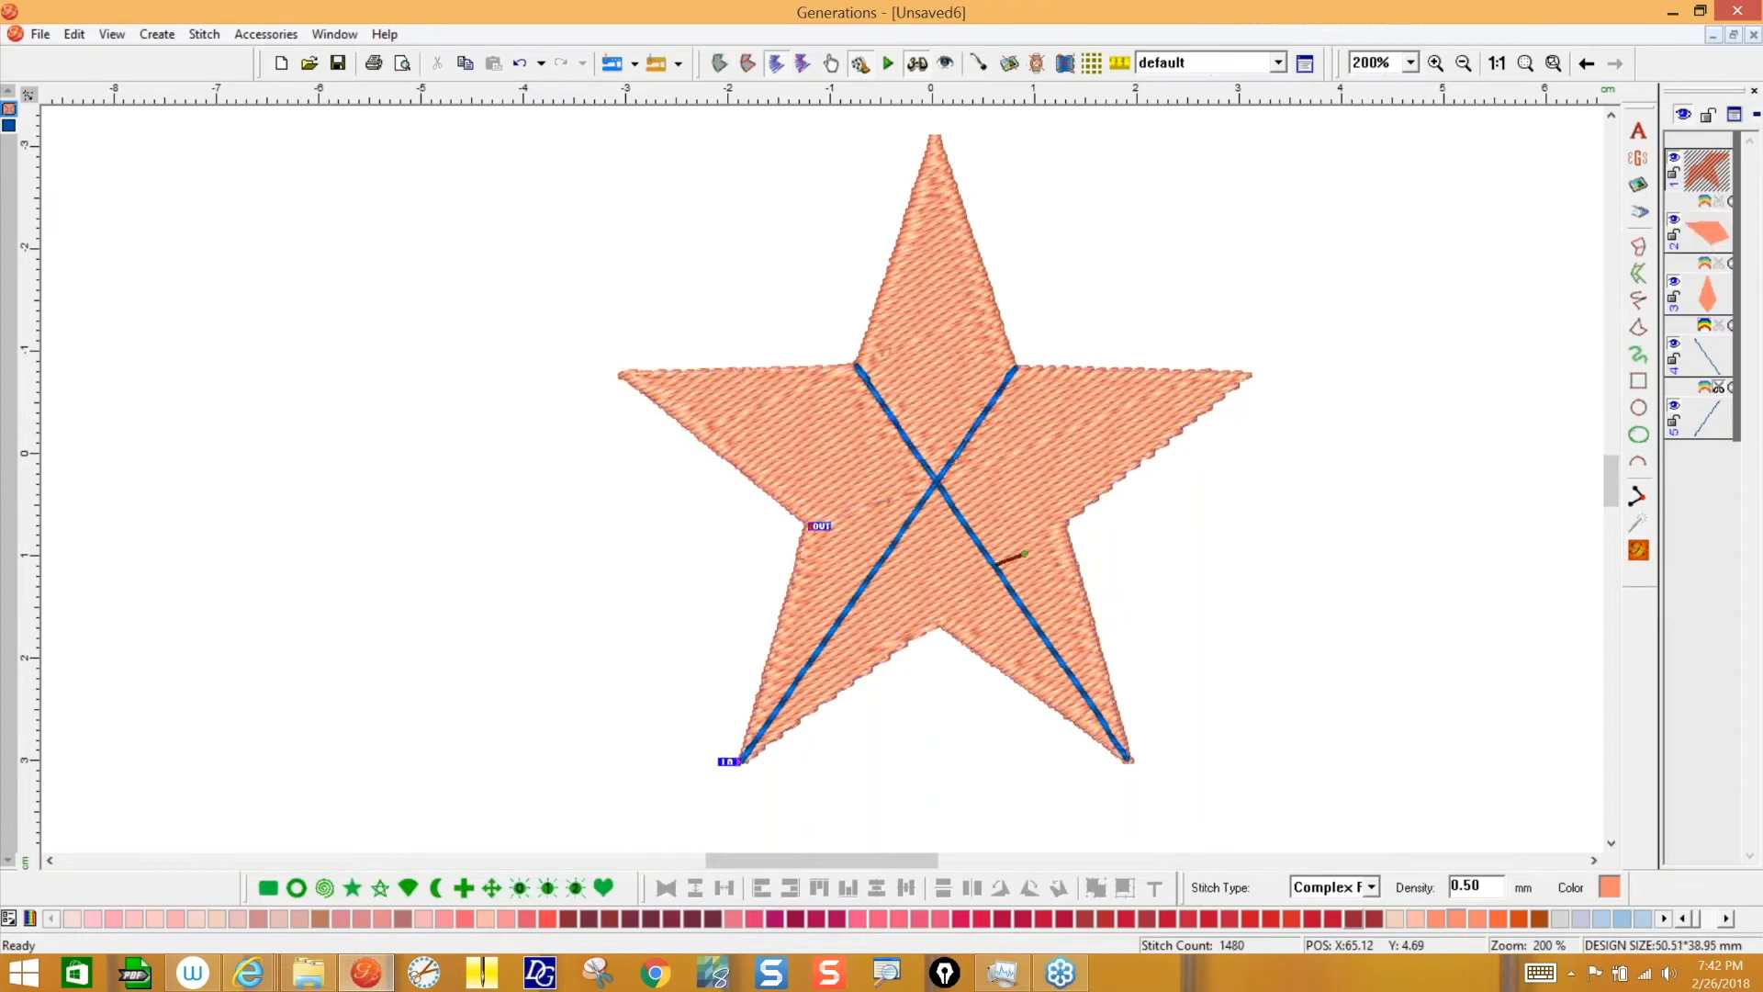
{"action": "left_click", "coordinate": [720, 63]}
{"action": "right_click", "coordinate": [1038, 474]}
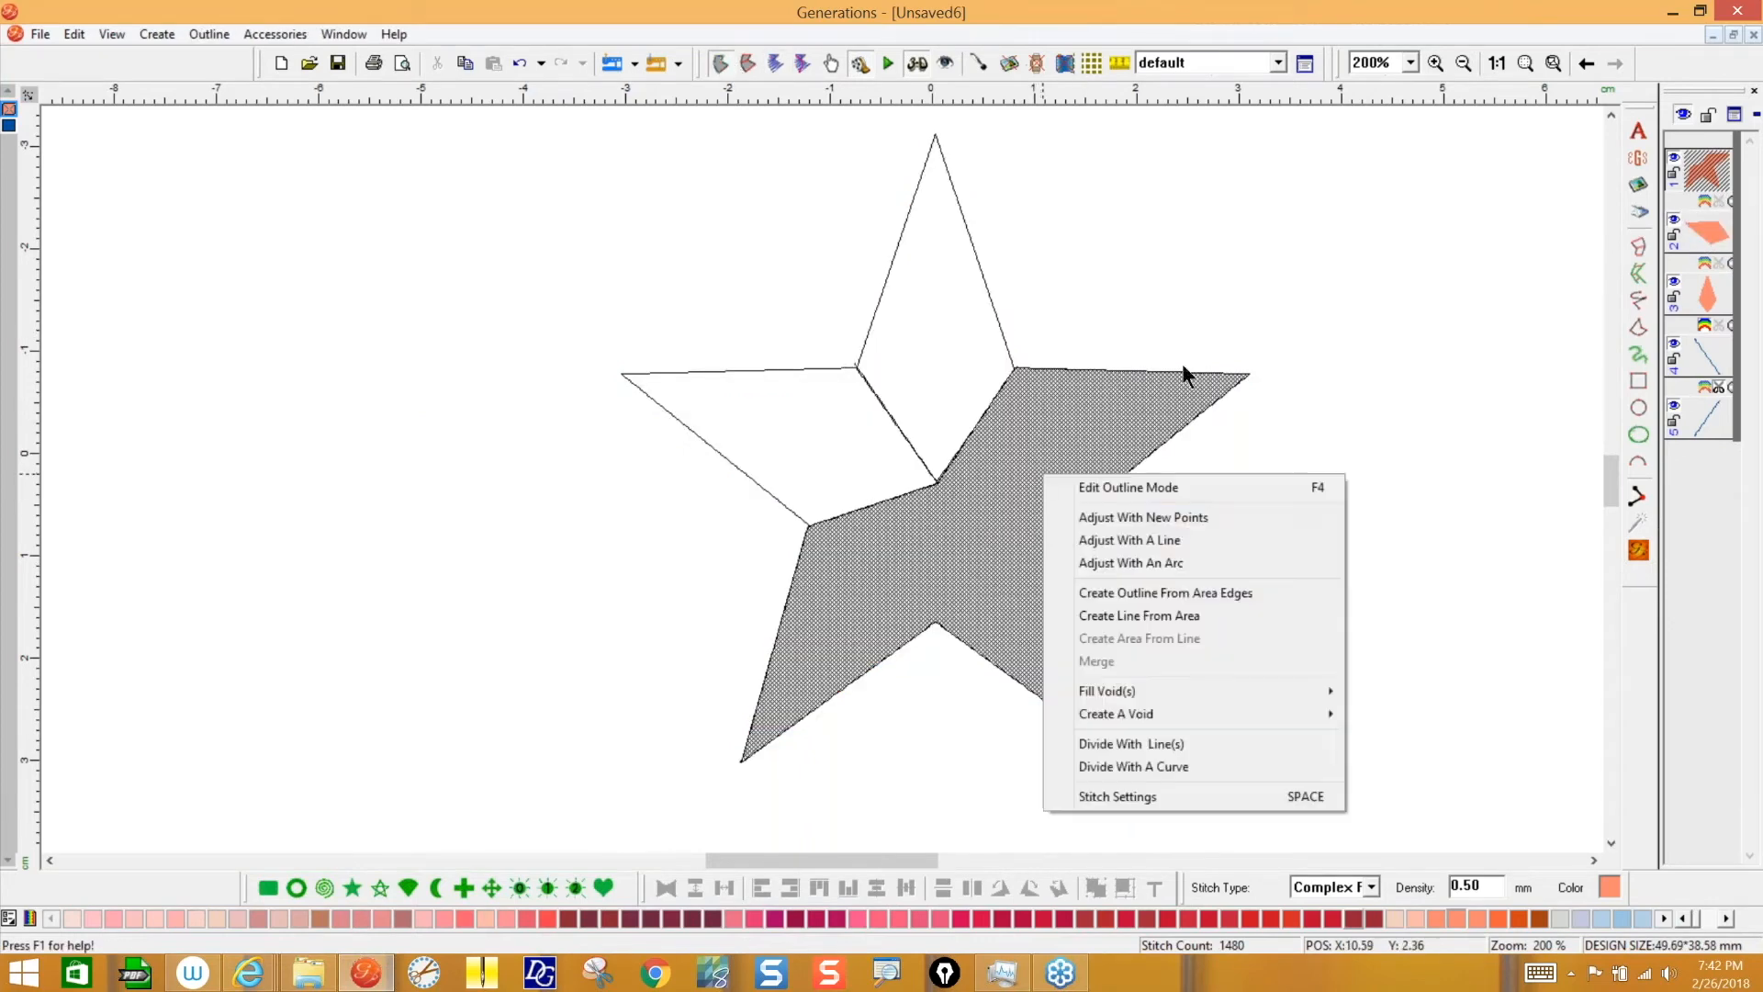
{"action": "left_click", "coordinate": [1142, 766]}
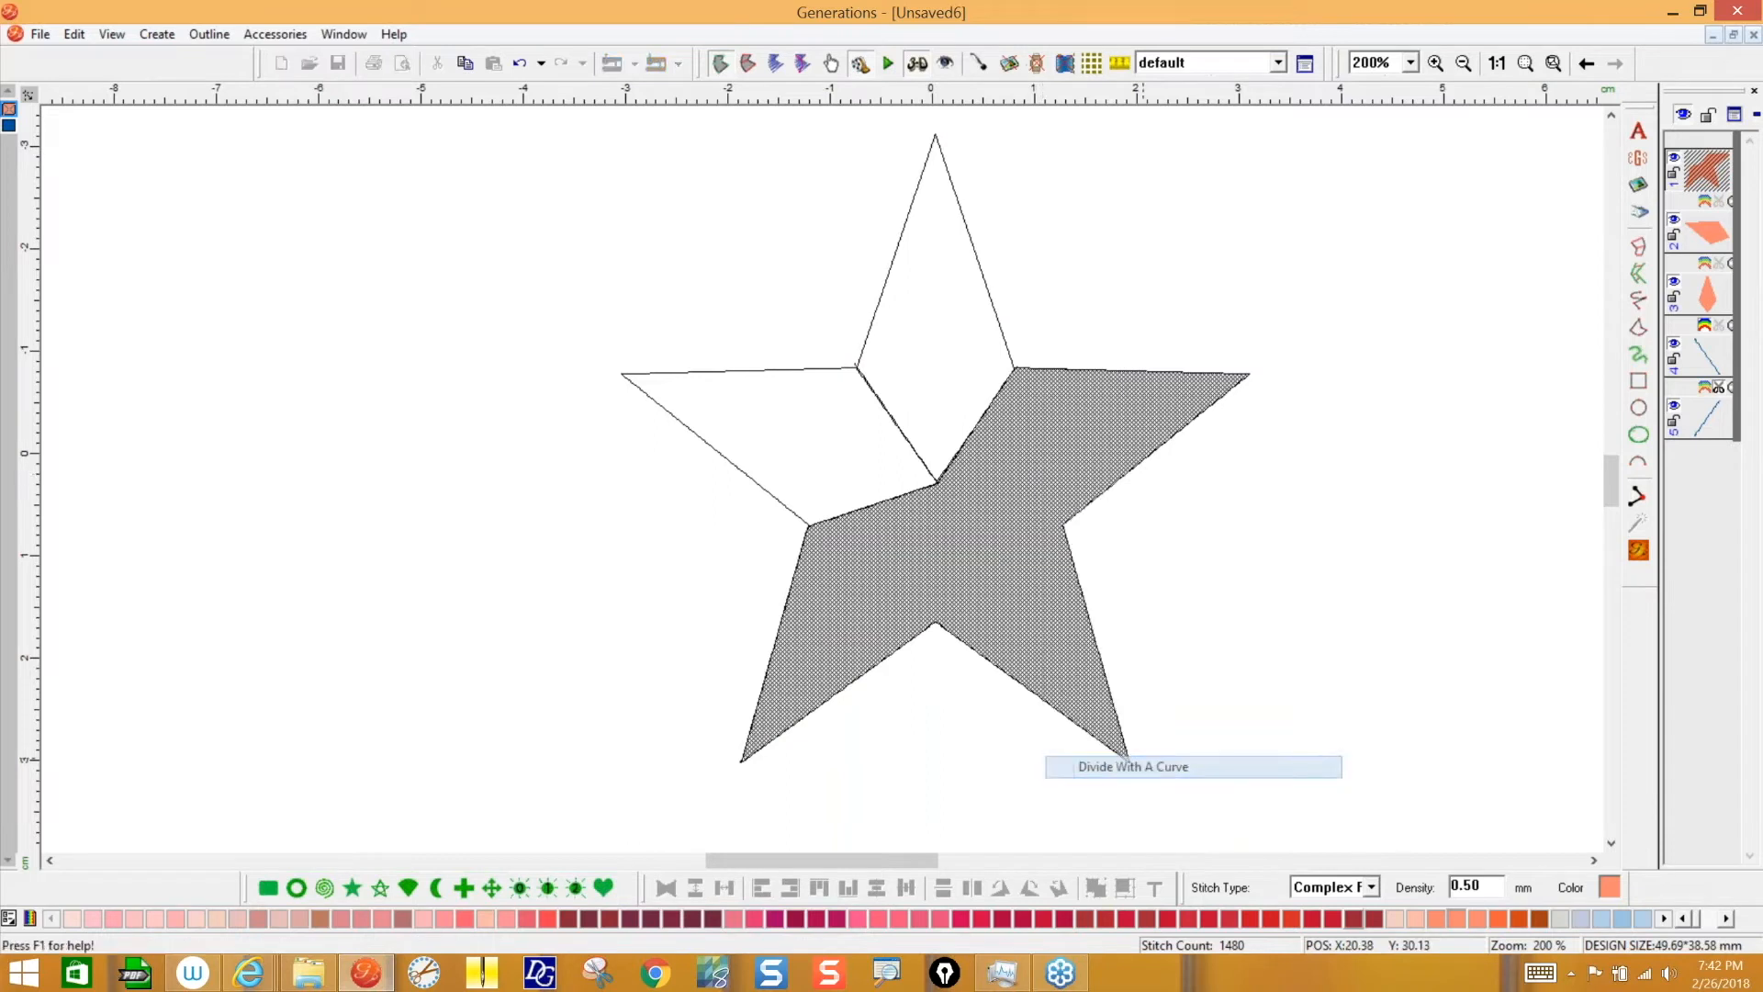
{"action": "left_click", "coordinate": [832, 63]}
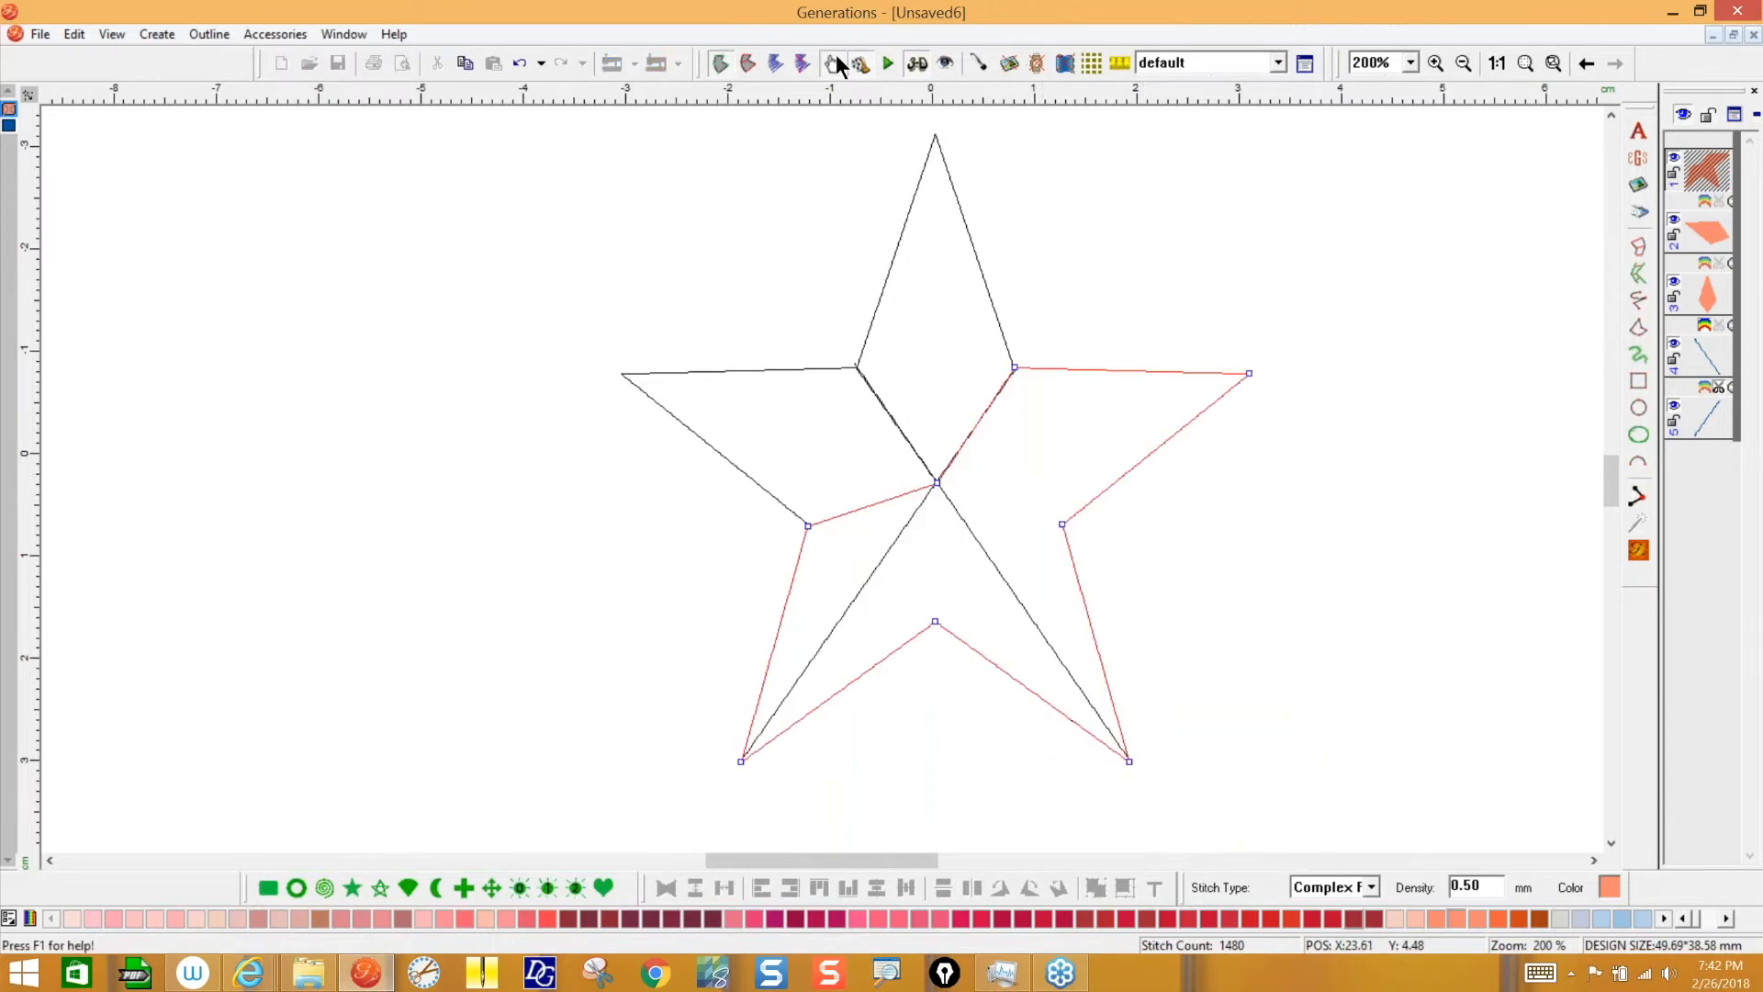
{"action": "left_click", "coordinate": [1083, 536]}
{"action": "left_click", "coordinate": [1063, 526]}
{"action": "left_click", "coordinate": [937, 482]}
{"action": "left_click", "coordinate": [877, 449]}
{"action": "right_click", "coordinate": [877, 449]}
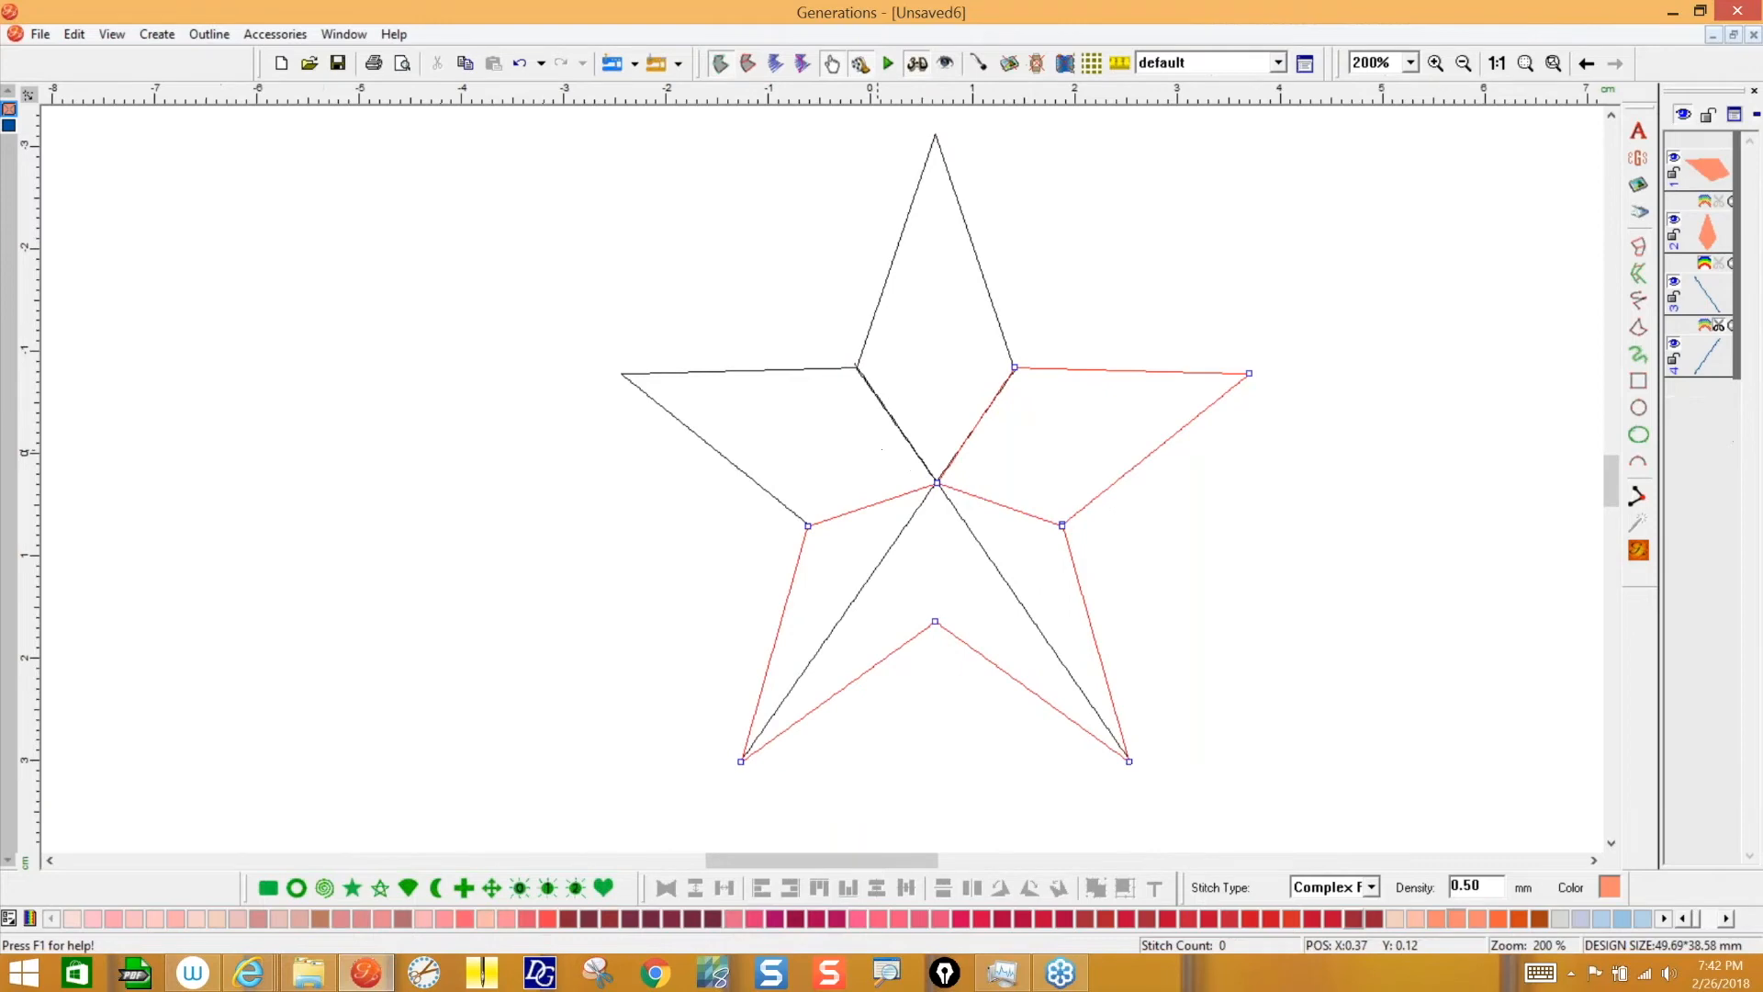
{"action": "left_click", "coordinate": [1639, 549]}
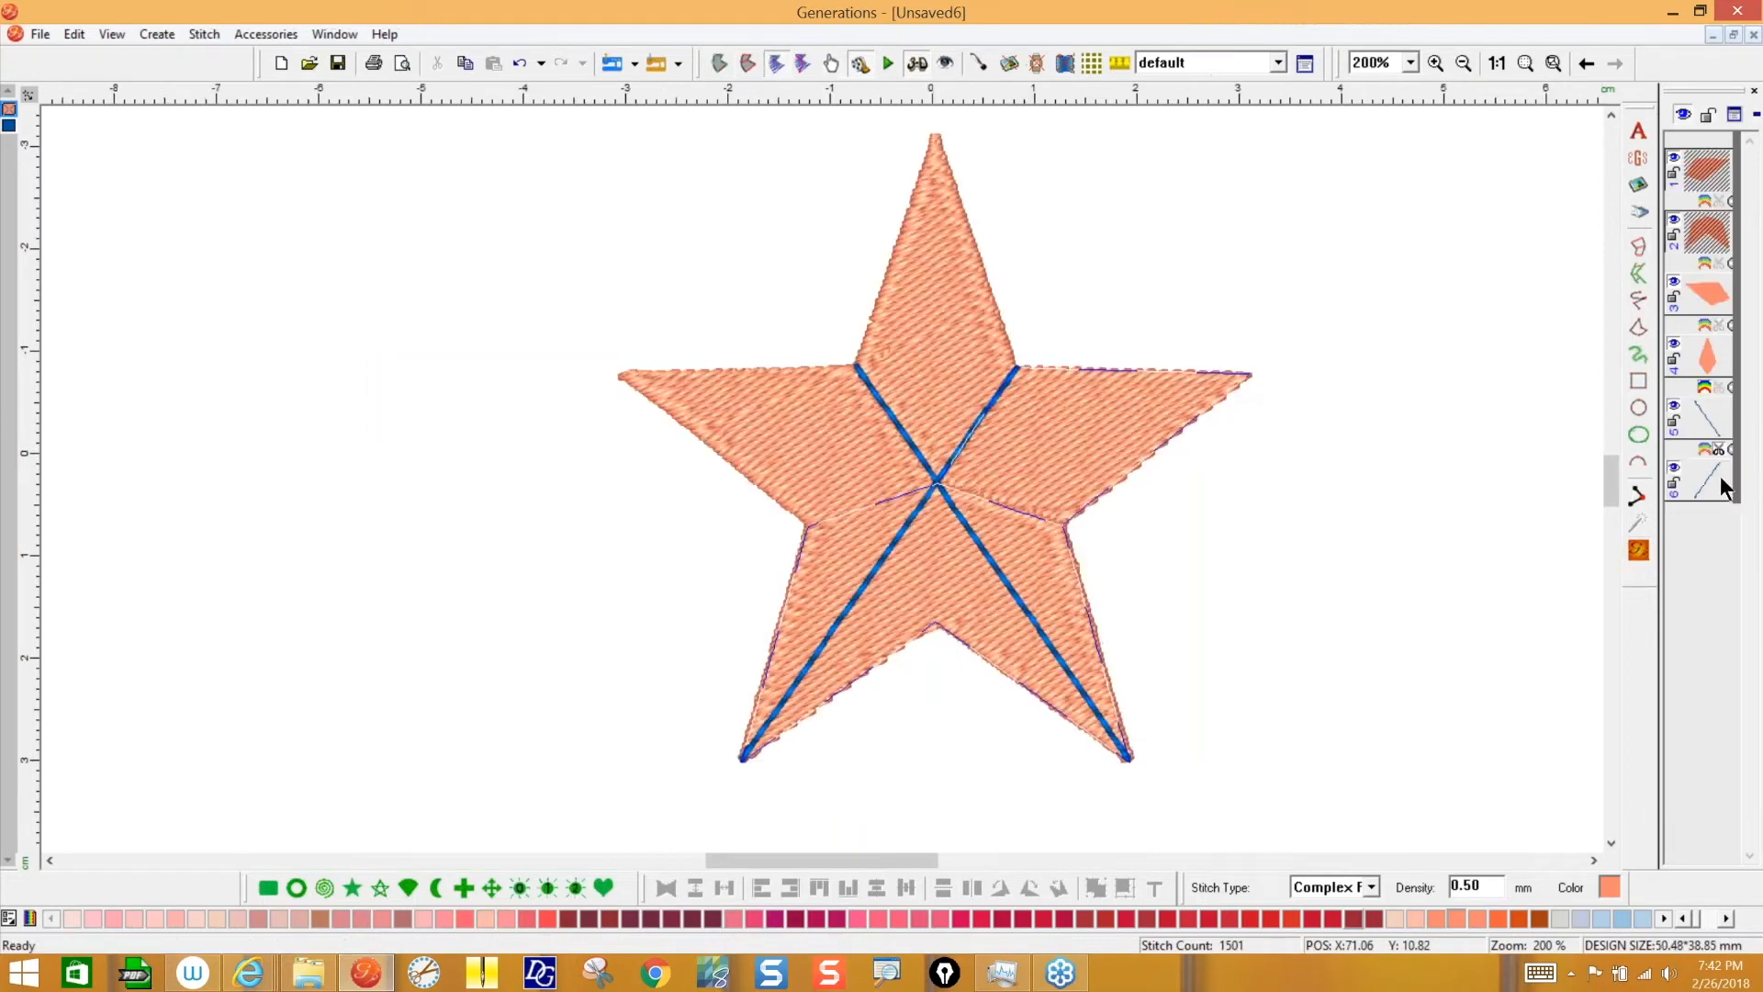
- Divide the two-legged lower section with a curve from the bottom notch through the star's centre, and generate the stitches
{"action": "left_click", "coordinate": [1709, 230]}
{"action": "left_click", "coordinate": [721, 62]}
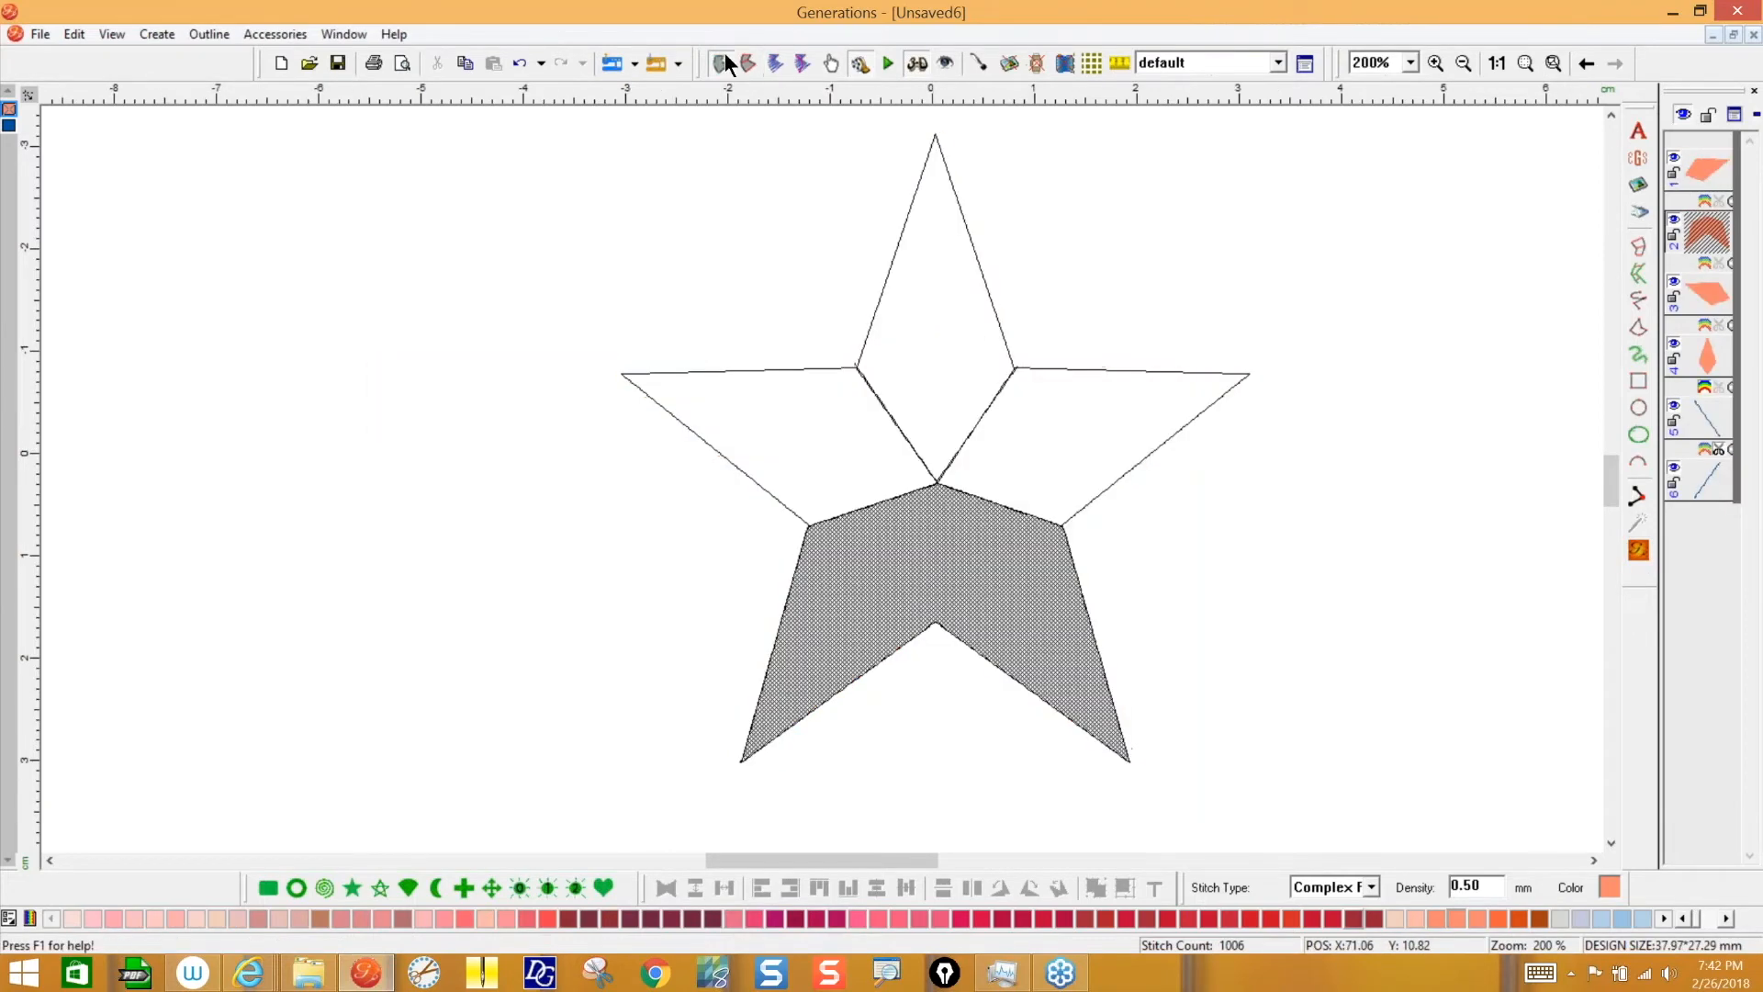
{"action": "right_click", "coordinate": [1013, 598]}
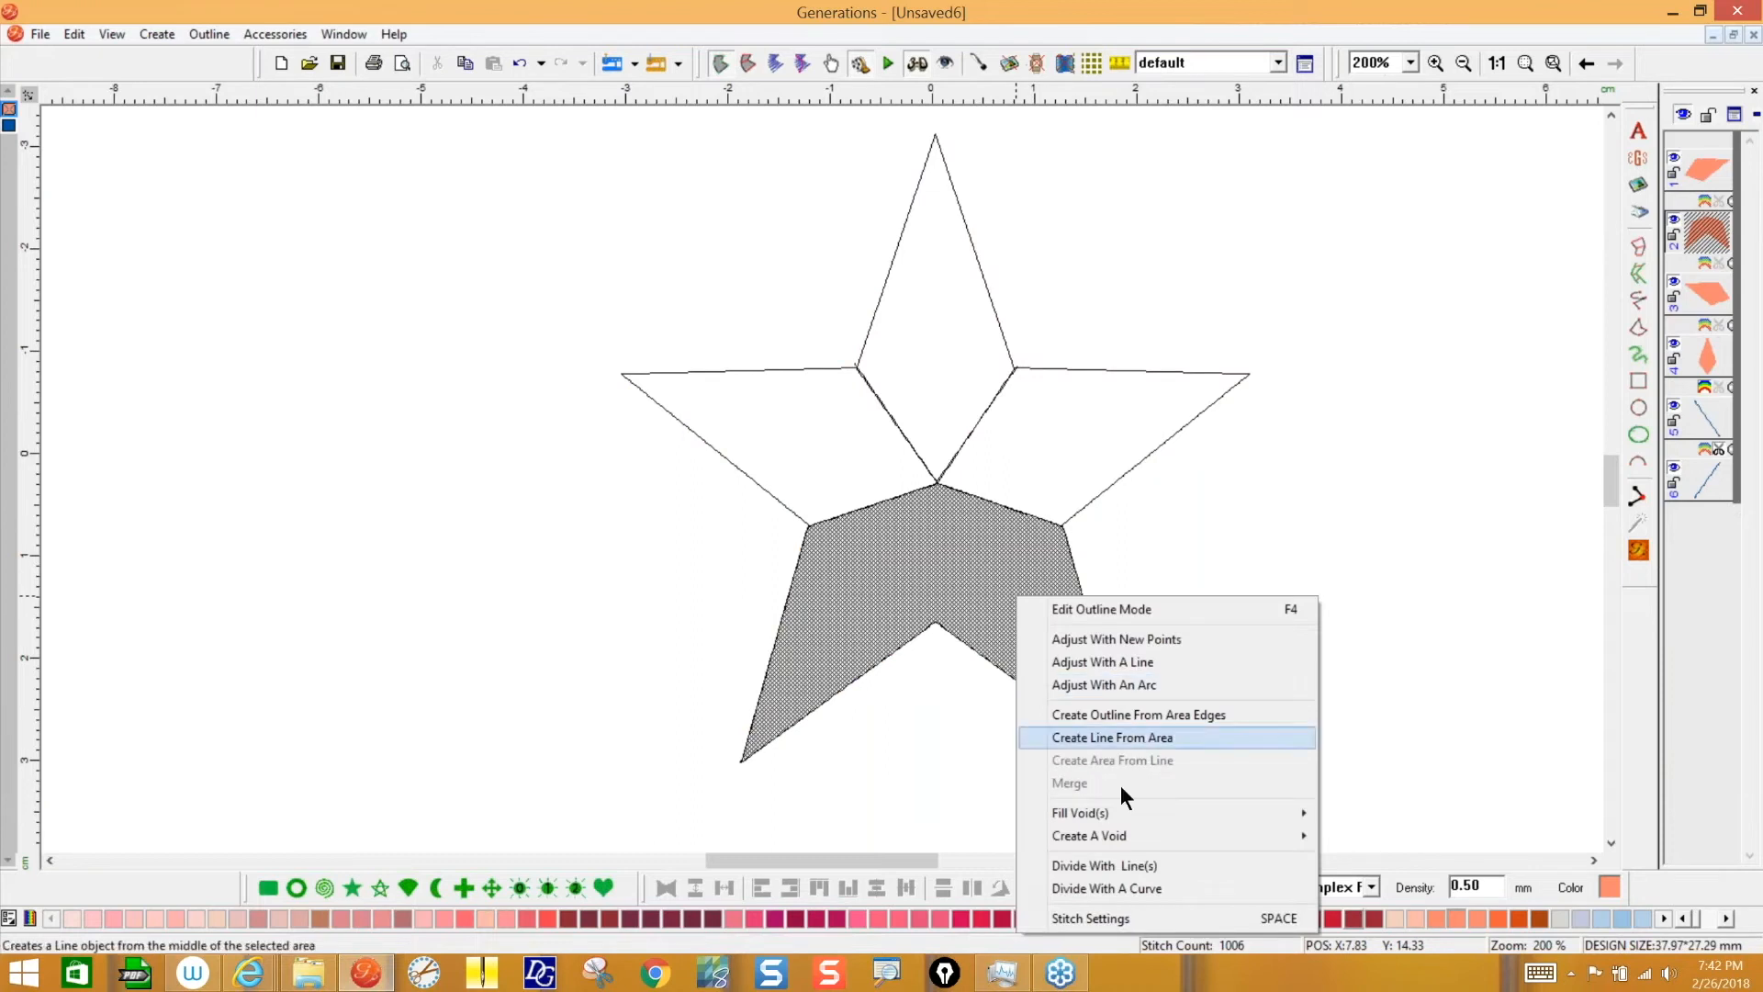
{"action": "left_click", "coordinate": [1118, 886]}
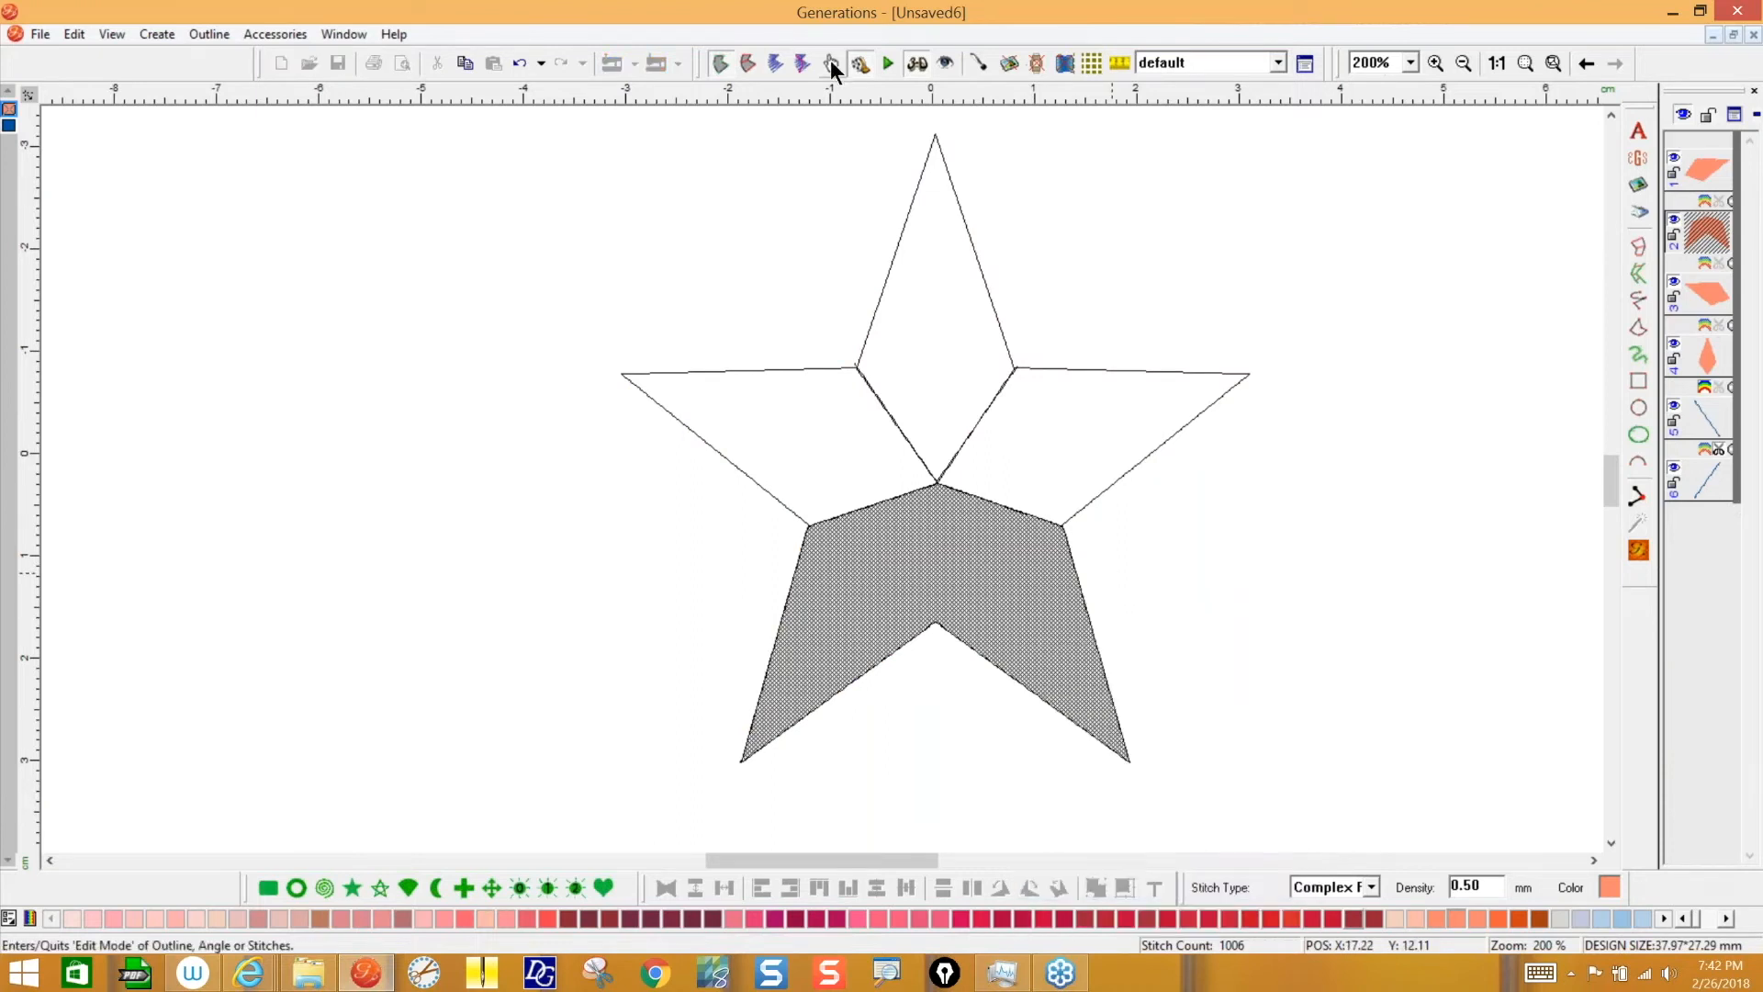
{"action": "left_click", "coordinate": [935, 655]}
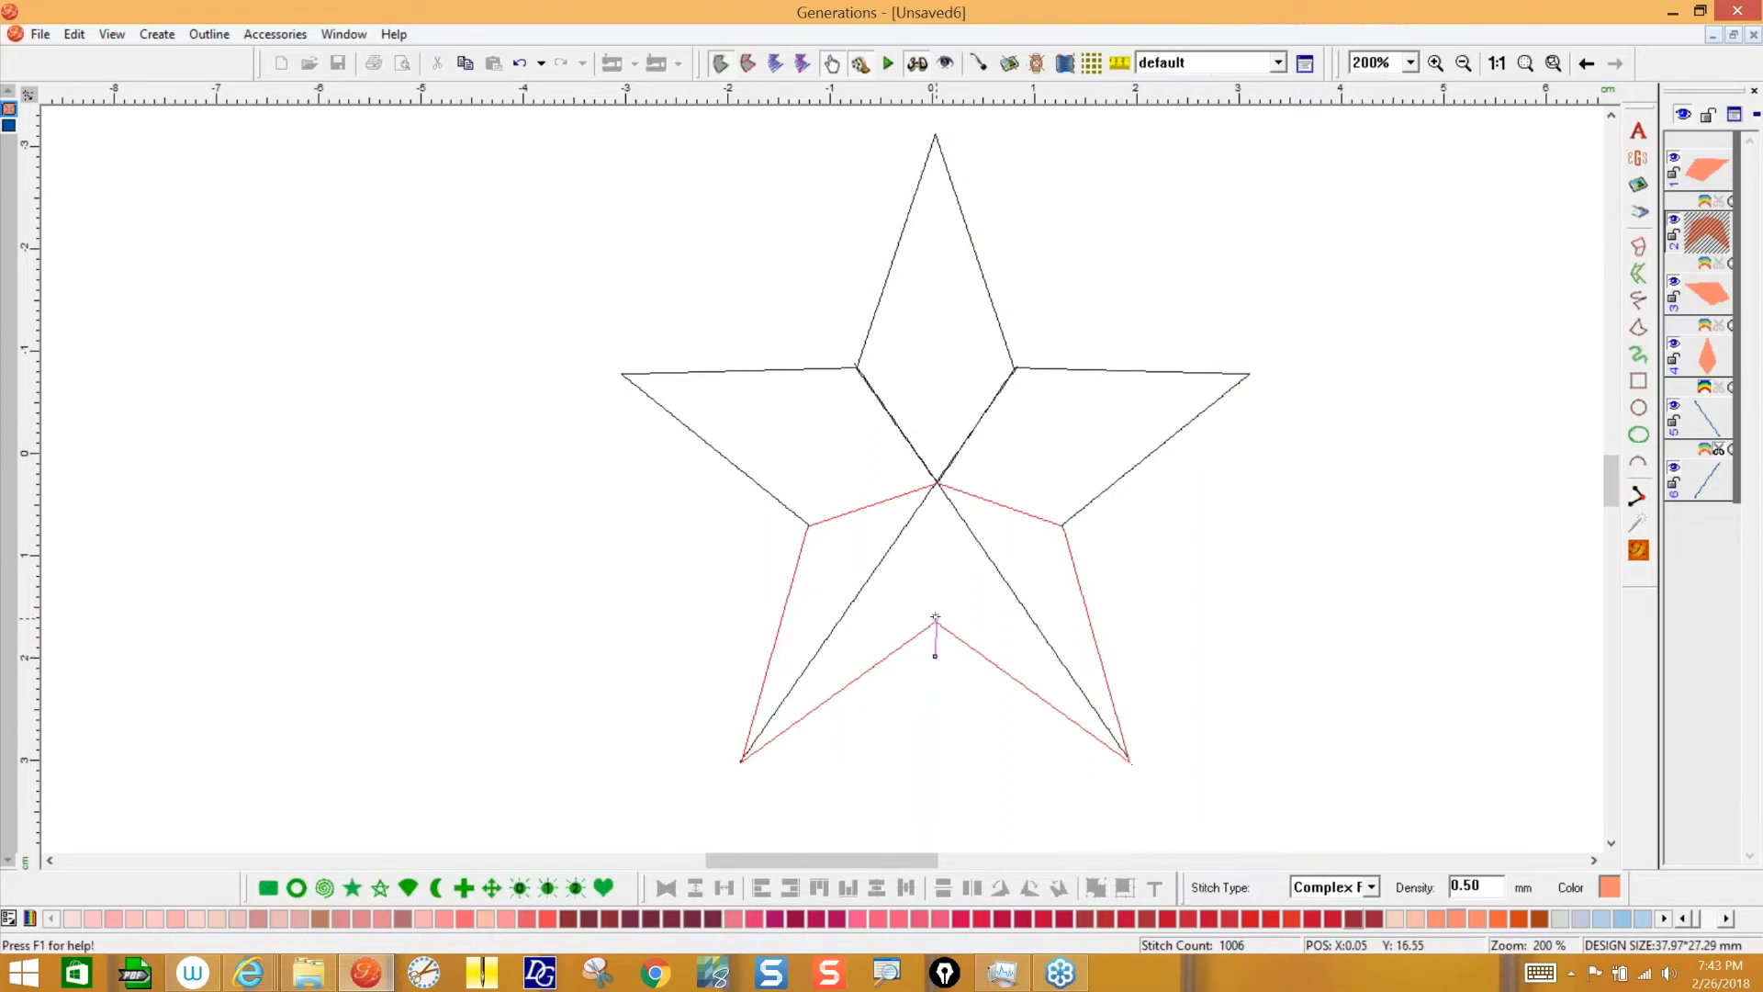
{"action": "left_click", "coordinate": [936, 623]}
{"action": "left_click", "coordinate": [932, 418]}
{"action": "right_click", "coordinate": [988, 467]}
{"action": "left_click", "coordinate": [1638, 551]}
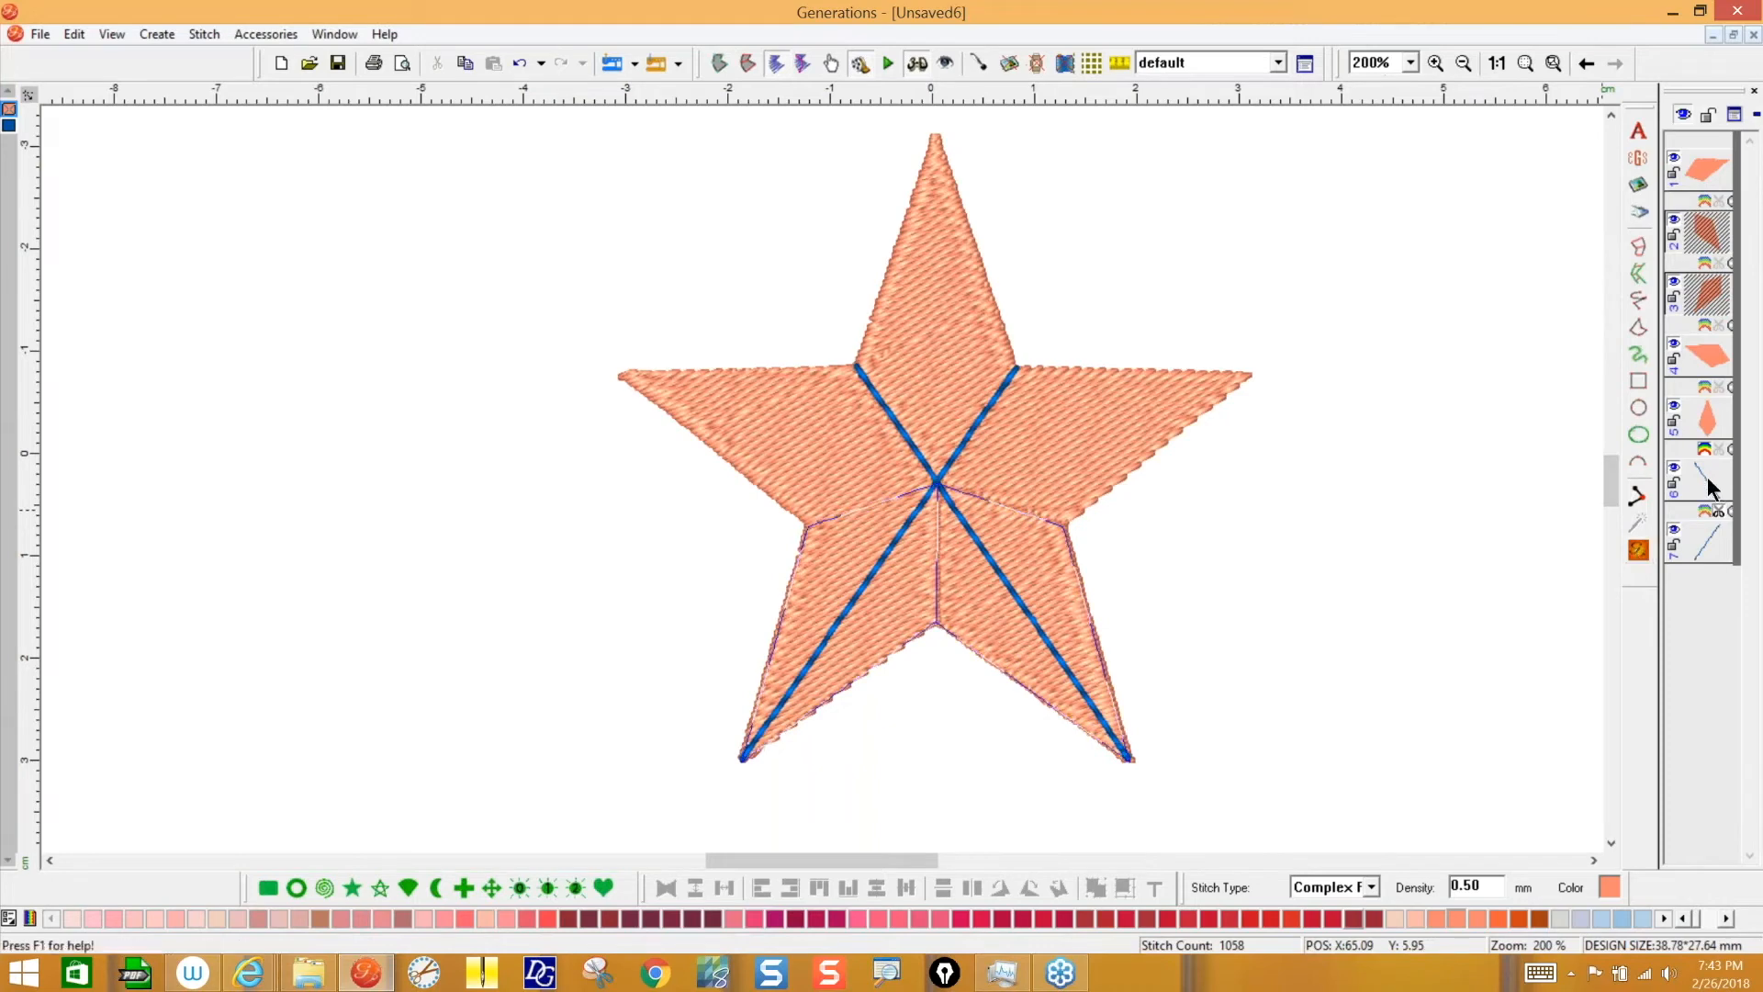
- Delete both blue Triple Run guide lines crossing the star
{"action": "left_click", "coordinate": [1708, 480]}
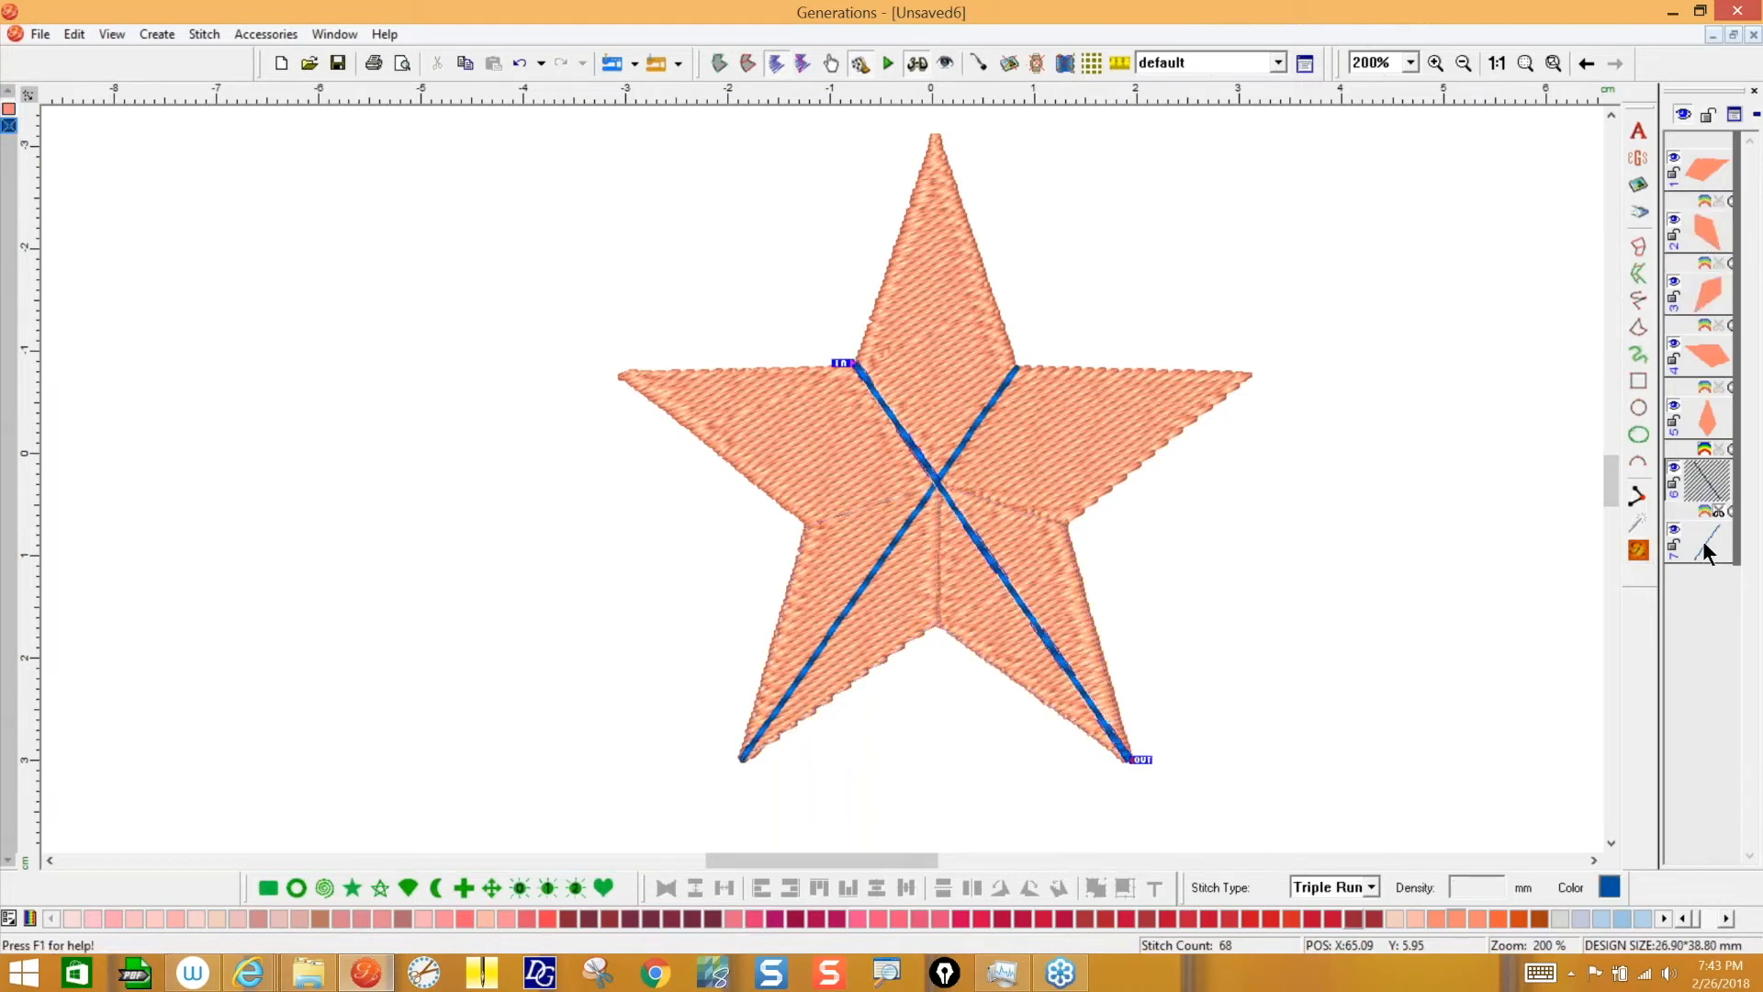
{"action": "left_click", "coordinate": [1729, 542], "text": "ctrl"}
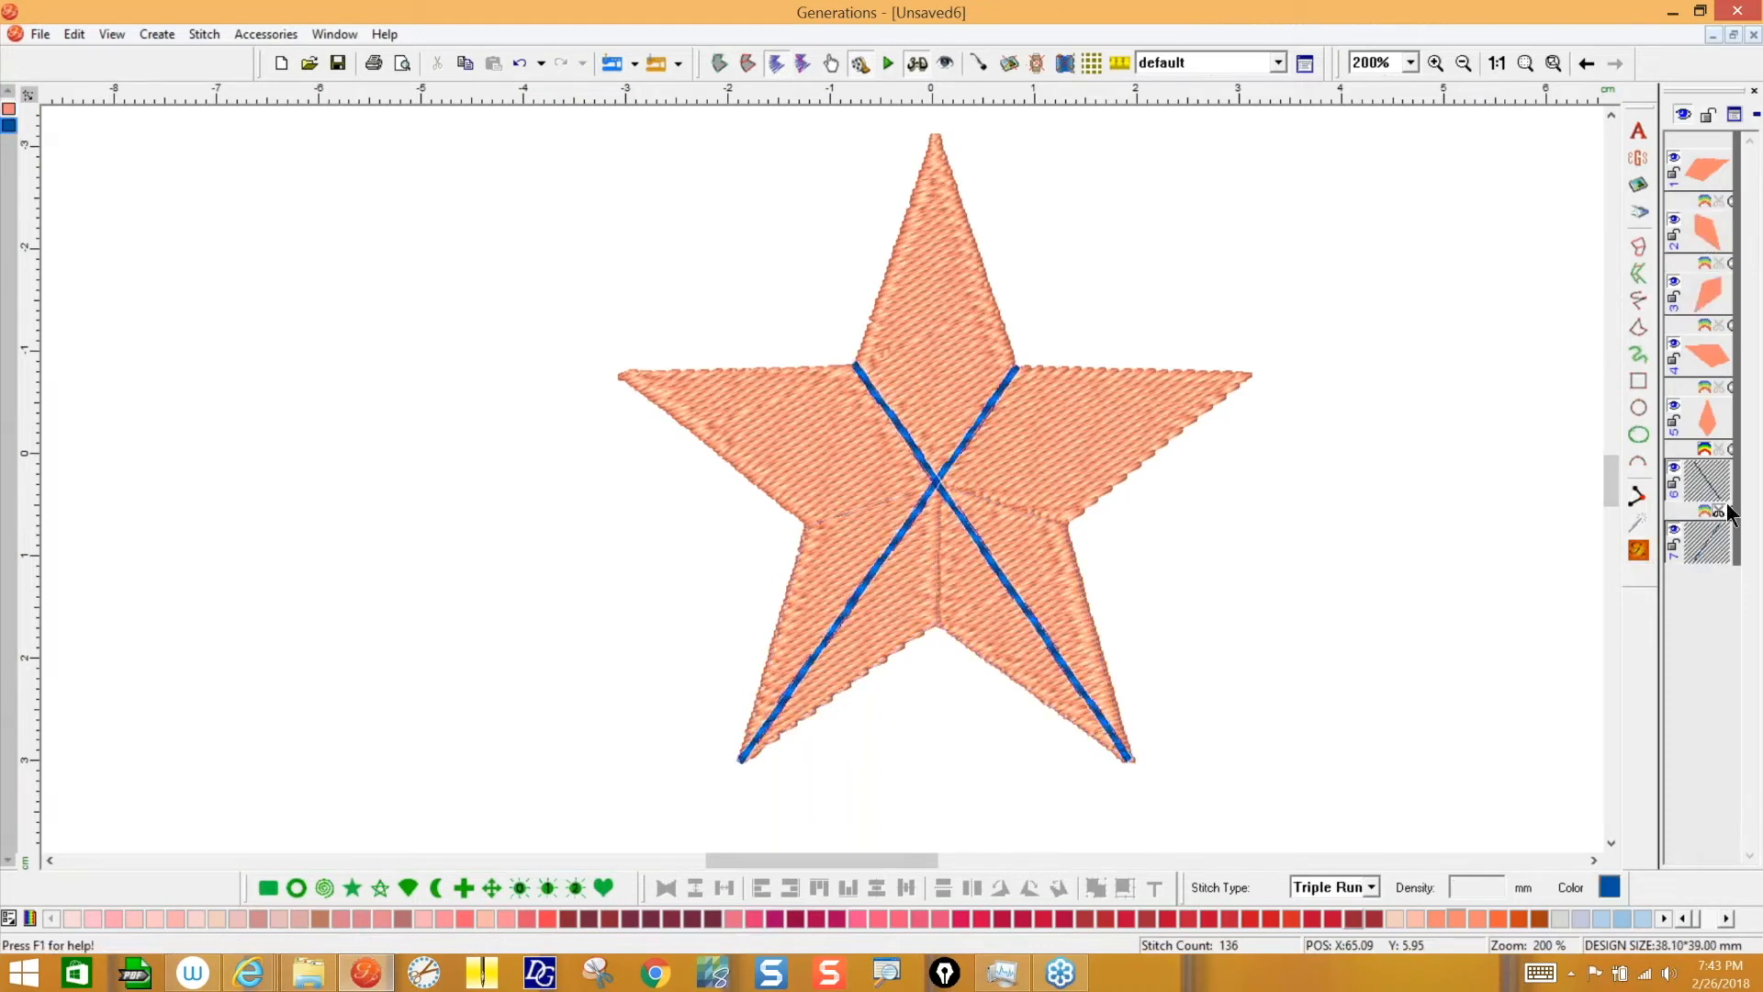
{"action": "key", "text": "Delete"}
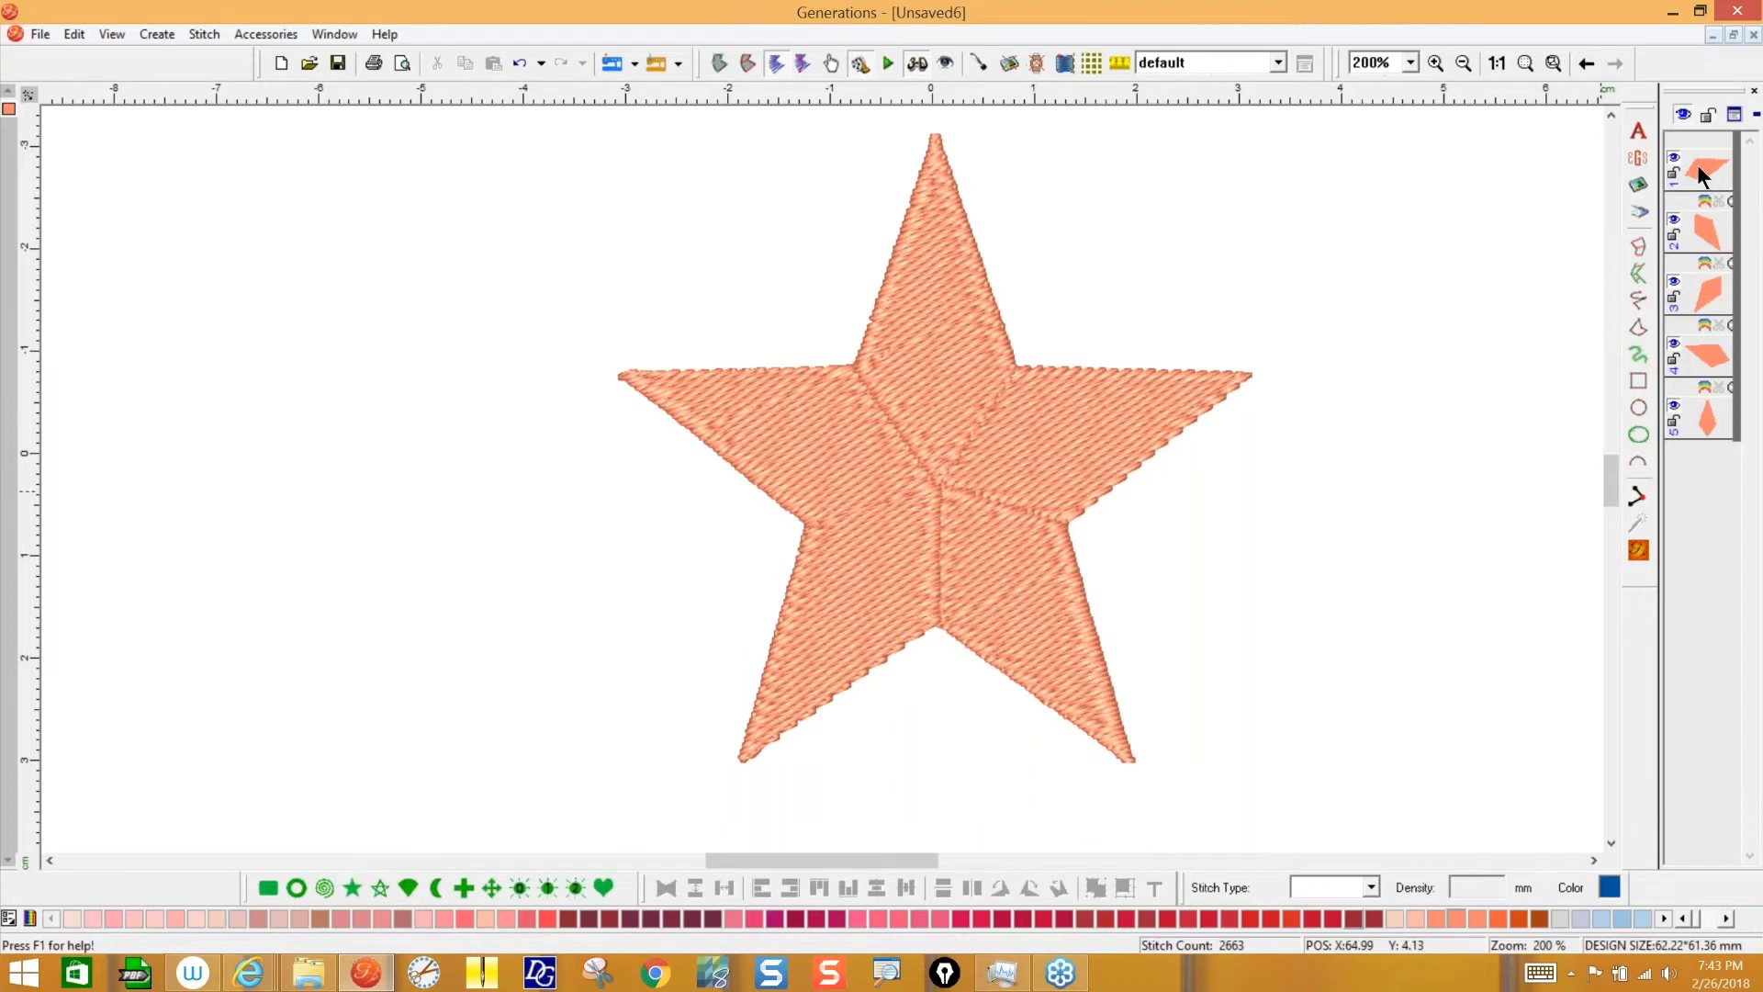
- Change the stitch type of all five star sections to Satin
{"action": "left_click", "coordinate": [1696, 166]}
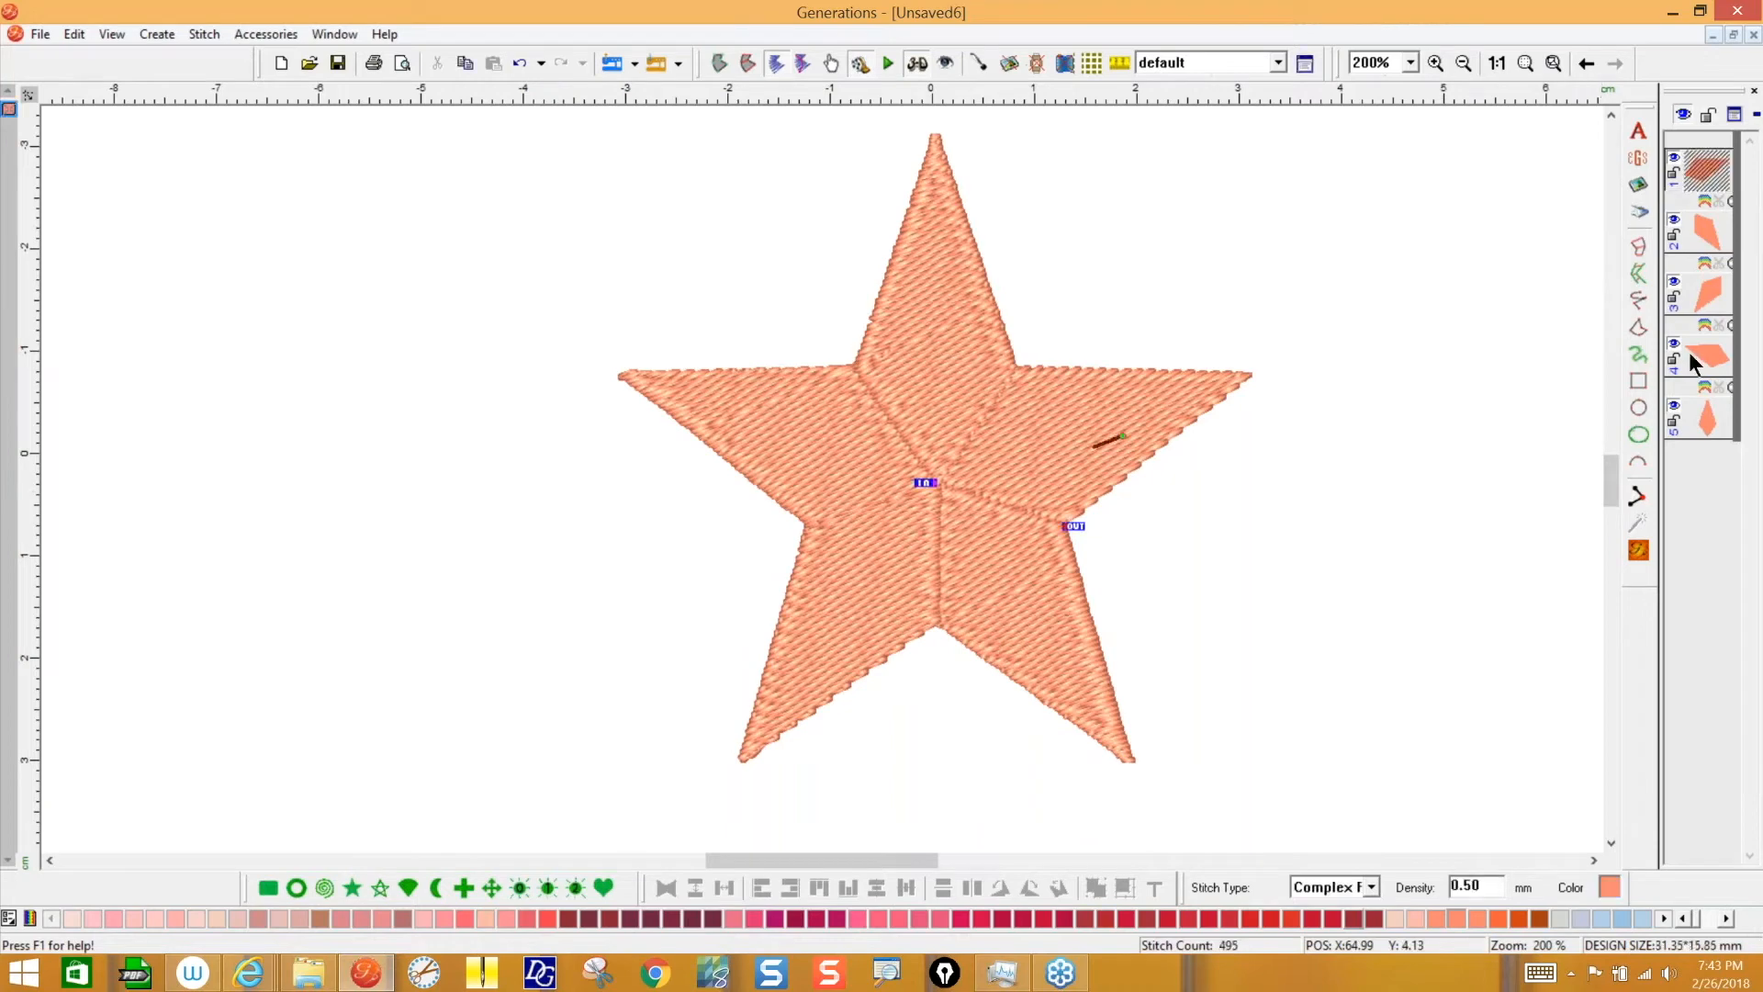
{"action": "left_click", "coordinate": [1699, 415]}
{"action": "left_click", "coordinate": [1699, 175], "text": "shift"}
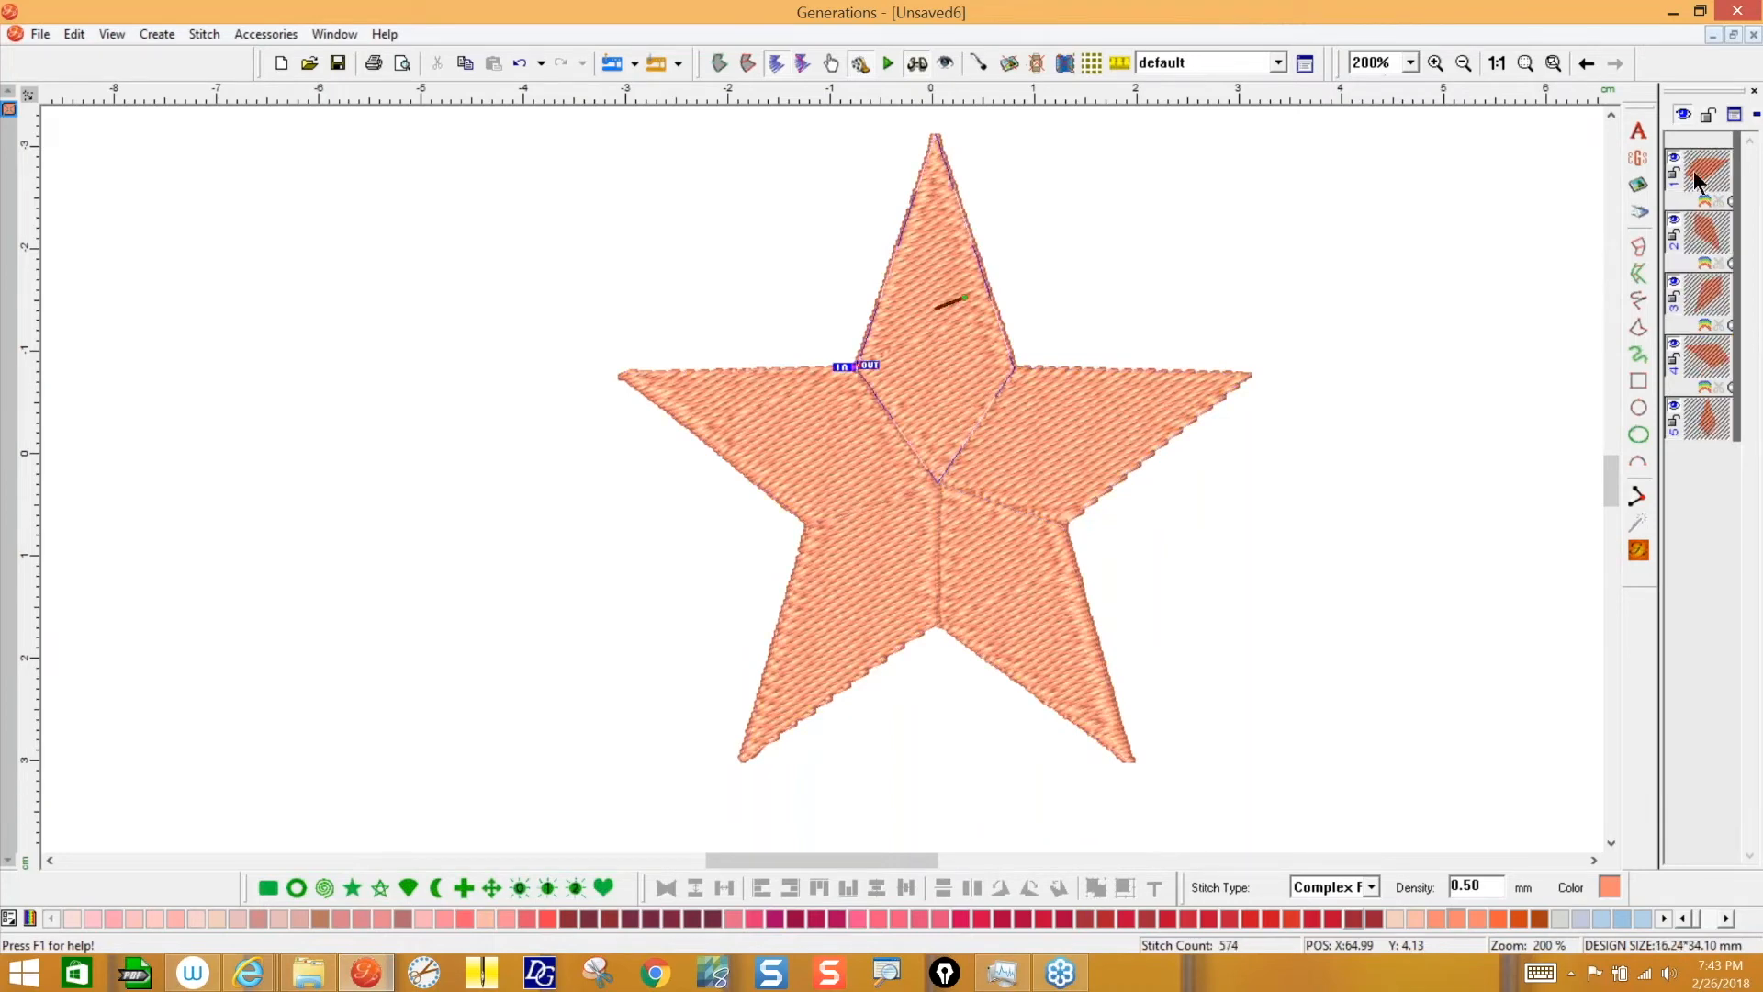
{"action": "left_click", "coordinate": [1370, 886]}
{"action": "left_click", "coordinate": [1312, 749]}
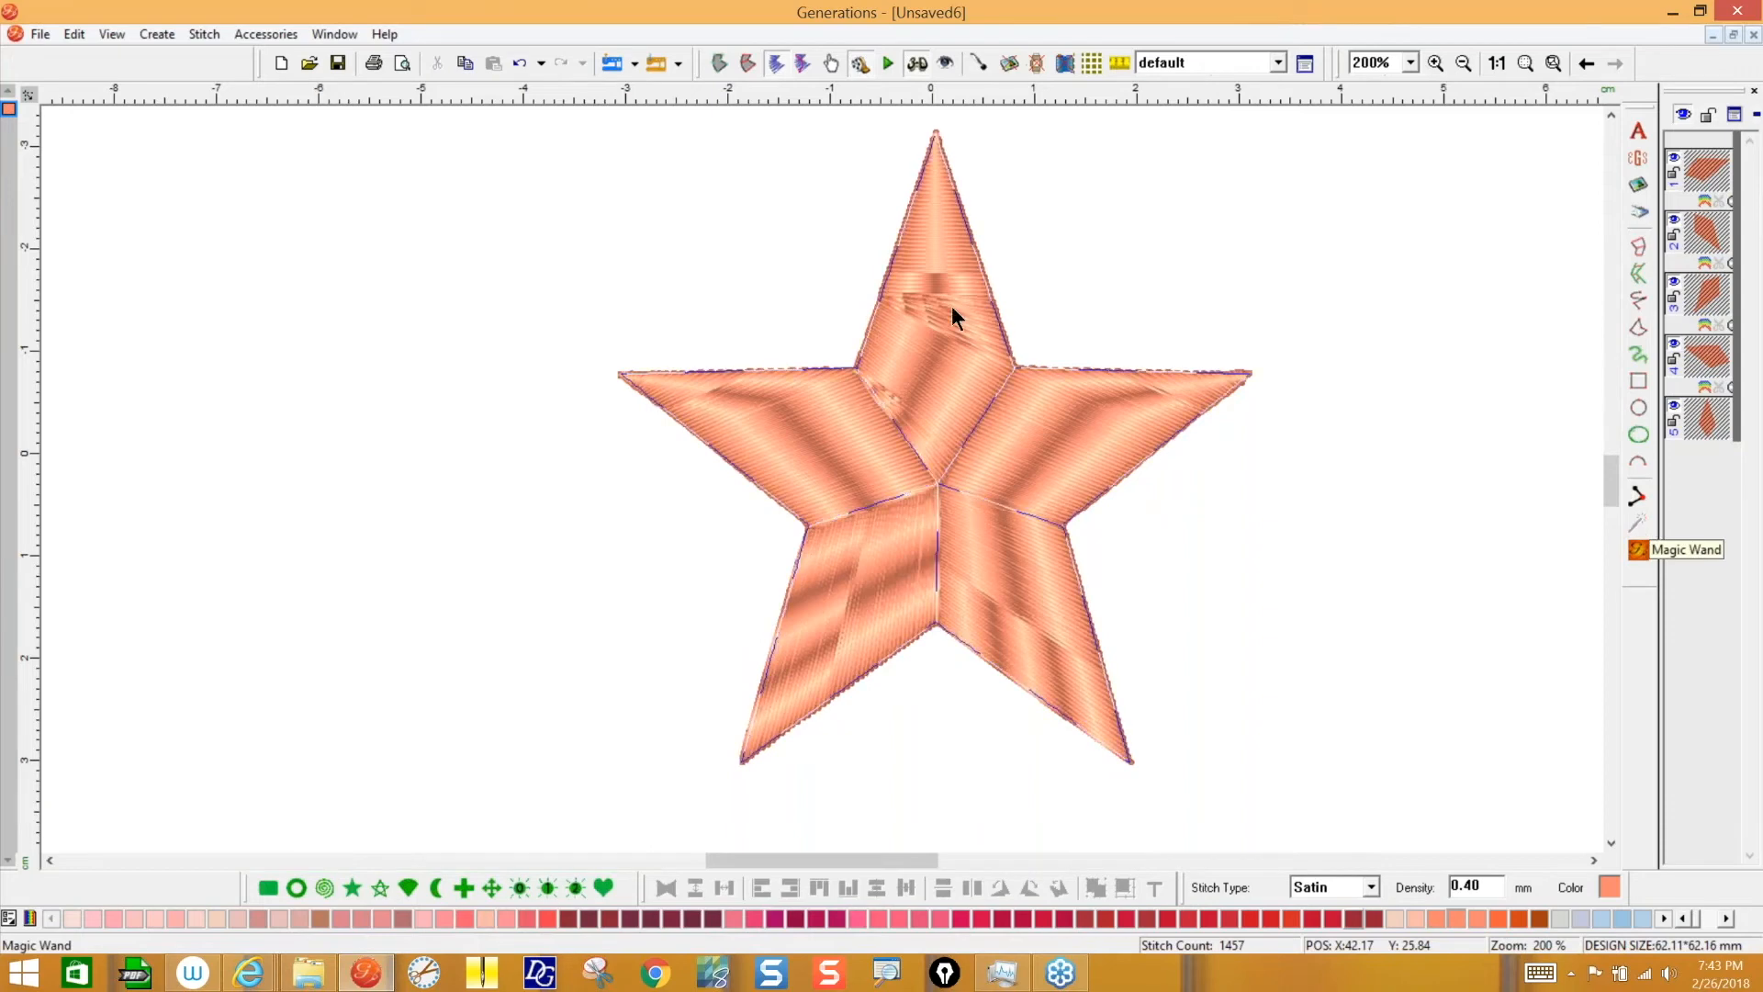
{"action": "left_click", "coordinate": [1270, 201]}
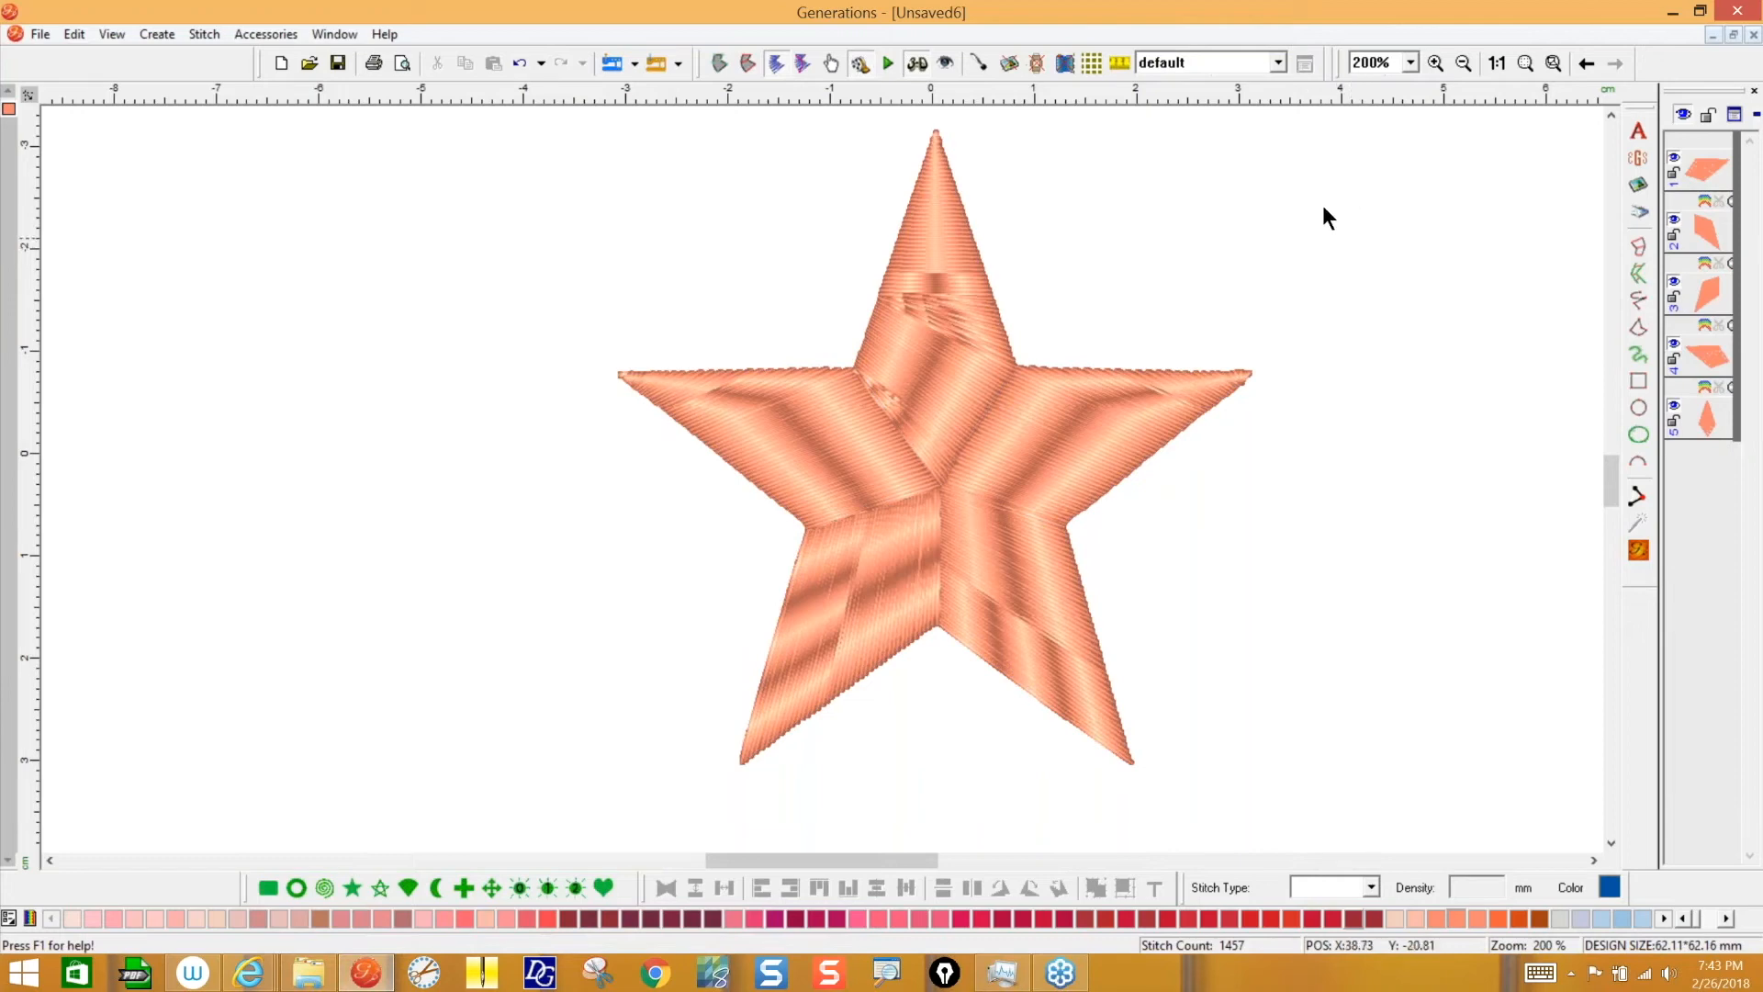
- Set roughly horizontal stitch inclination lines across the top point, from near its tip to both upper inner corners, and generate the stitches
{"action": "left_click", "coordinate": [941, 339]}
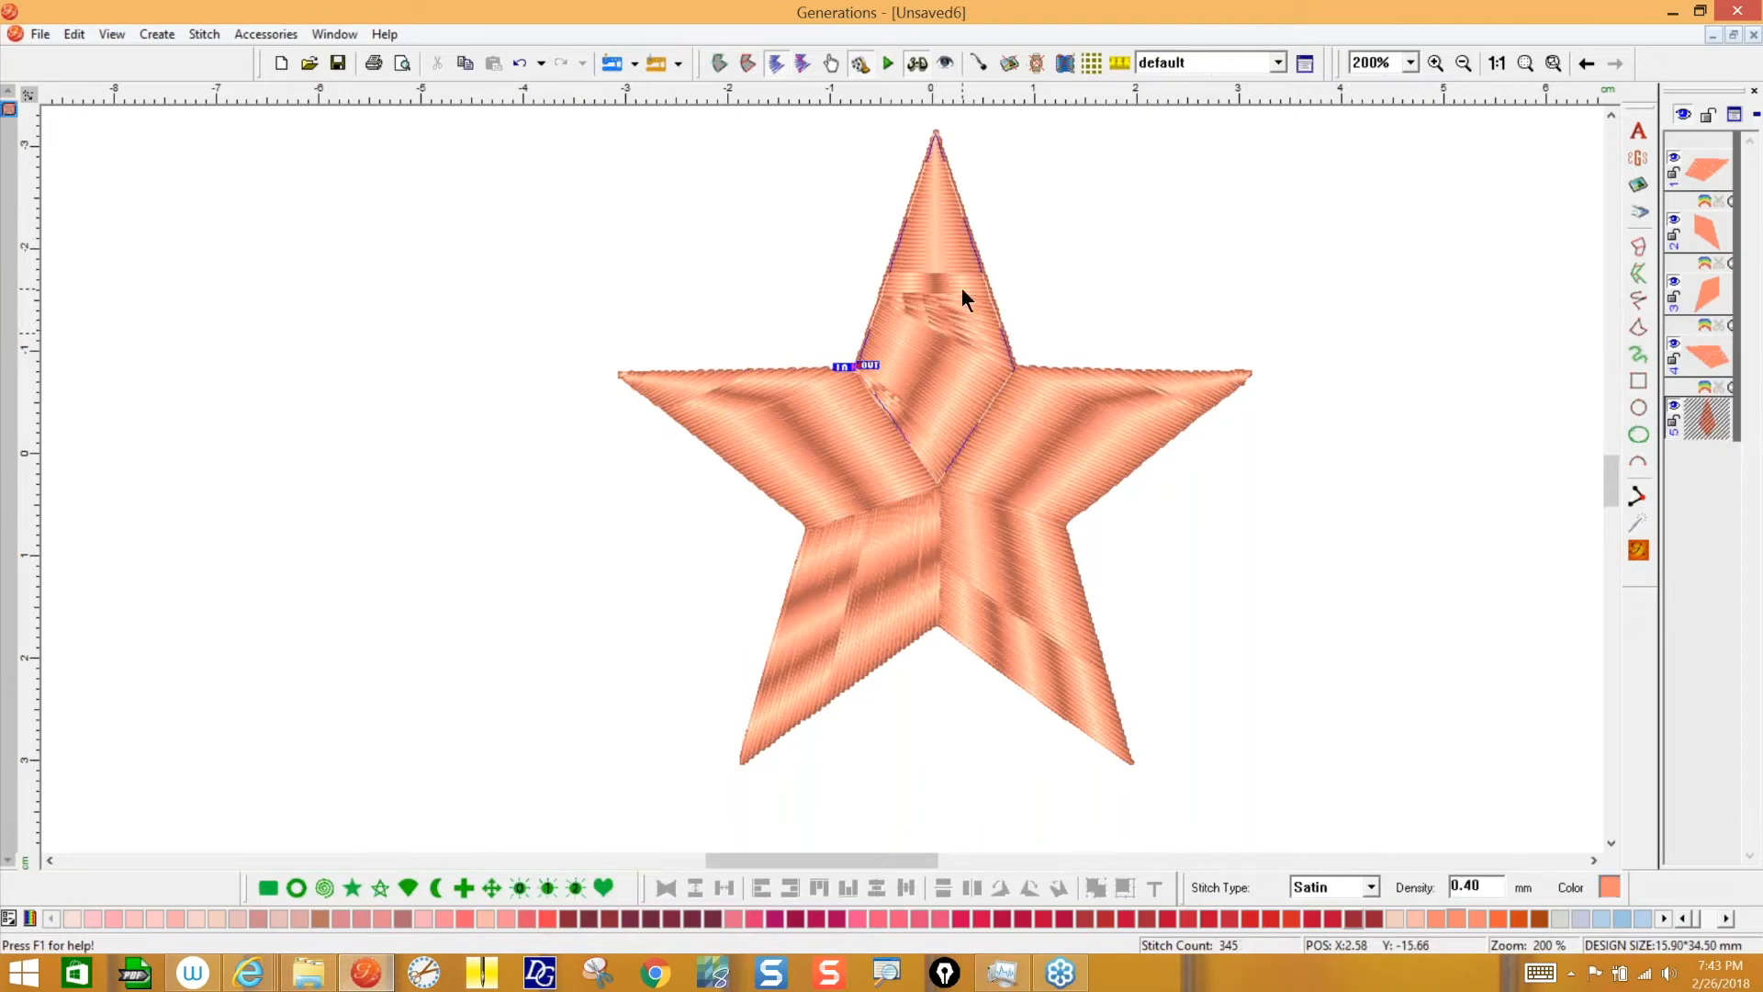
{"action": "left_click", "coordinate": [748, 63]}
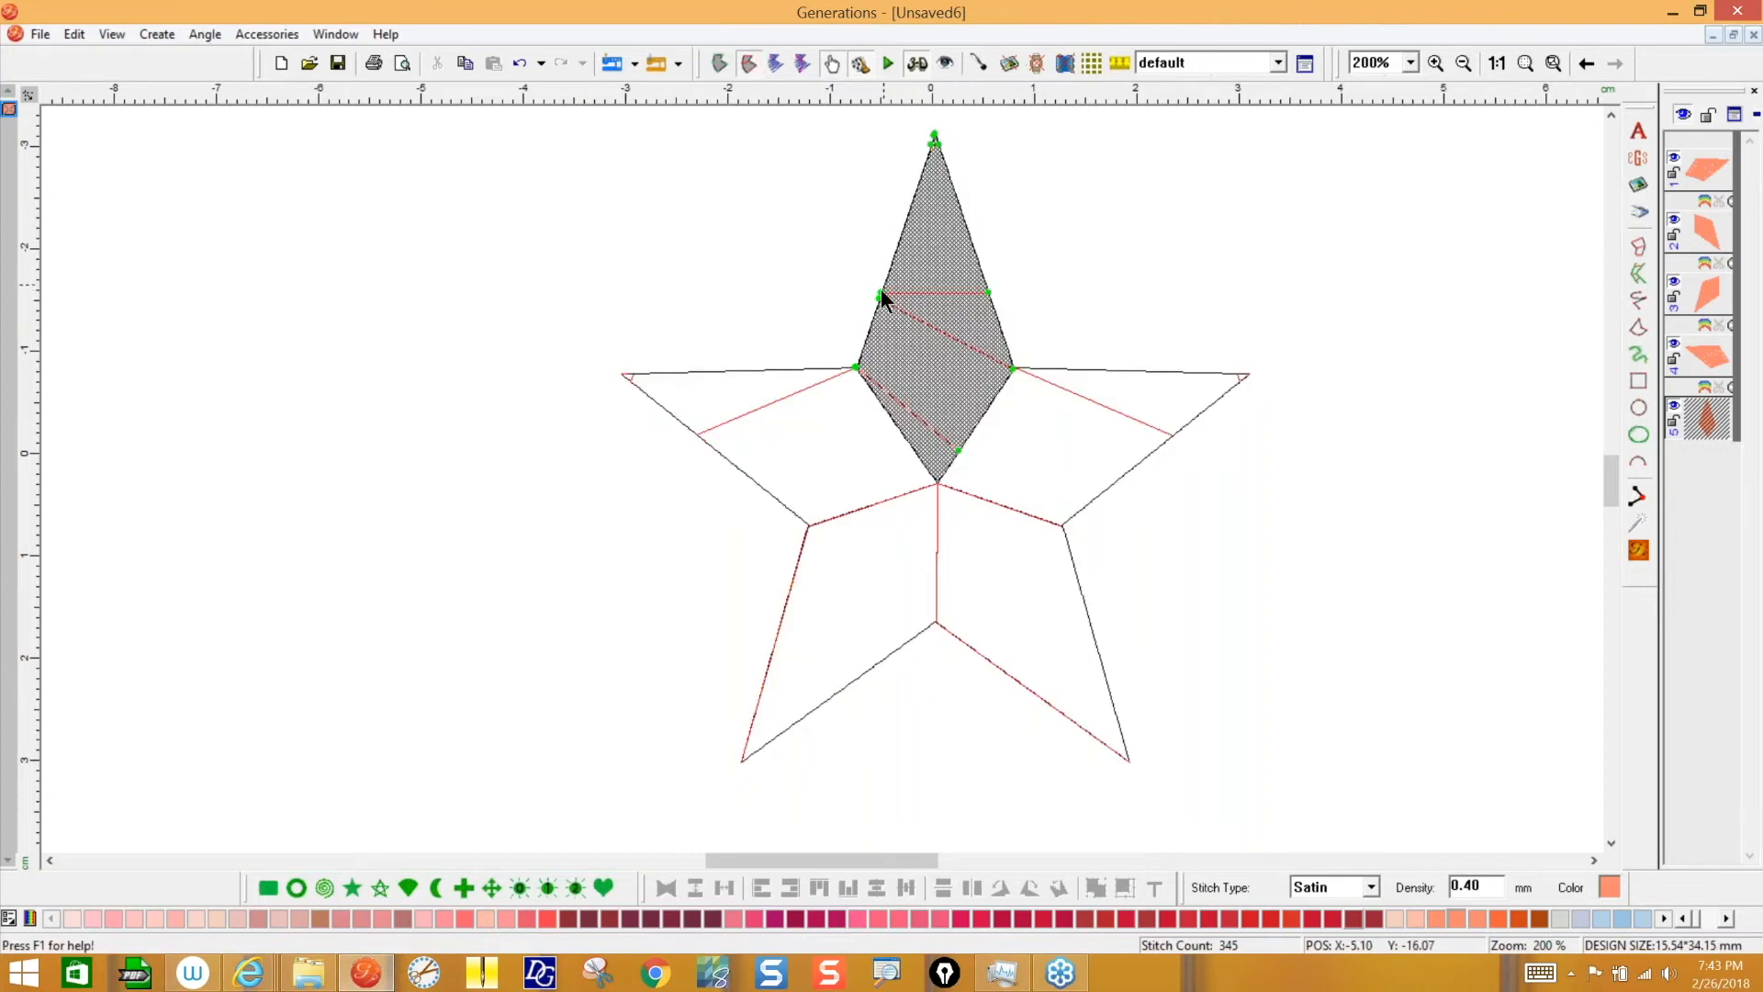
{"action": "mouse_move", "coordinate": [896, 246]}
{"action": "left_mouse_down"}
{"action": "mouse_move", "coordinate": [986, 290]}
{"action": "mouse_move", "coordinate": [975, 252]}
{"action": "left_mouse_up"}
{"action": "left_click_drag", "start_coordinate": [930, 145], "coordinate": [911, 202]}
{"action": "left_click_drag", "start_coordinate": [938, 144], "coordinate": [958, 202]}
{"action": "mouse_move", "coordinate": [935, 135]}
{"action": "left_mouse_down"}
{"action": "mouse_move", "coordinate": [920, 167]}
{"action": "mouse_move", "coordinate": [947, 168]}
{"action": "left_mouse_up"}
{"action": "left_click_drag", "start_coordinate": [1013, 368], "coordinate": [989, 301]}
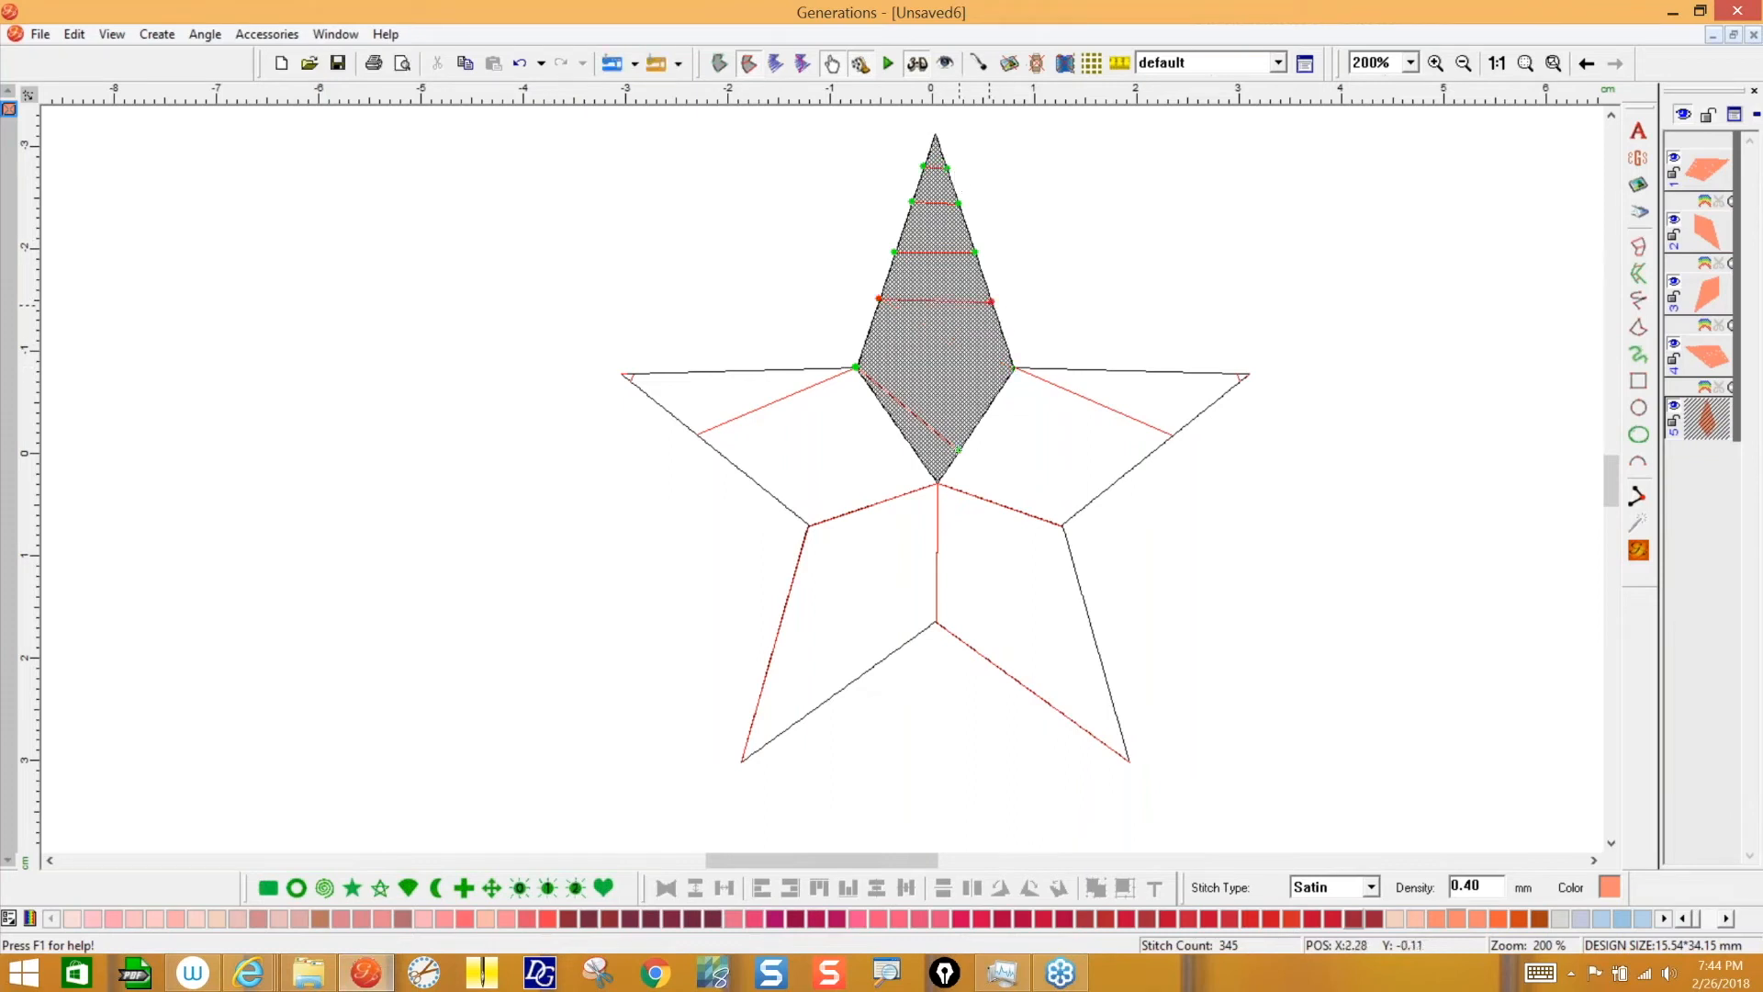
{"action": "left_click_drag", "start_coordinate": [958, 450], "coordinate": [1013, 366]}
{"action": "left_click", "coordinate": [1638, 549]}
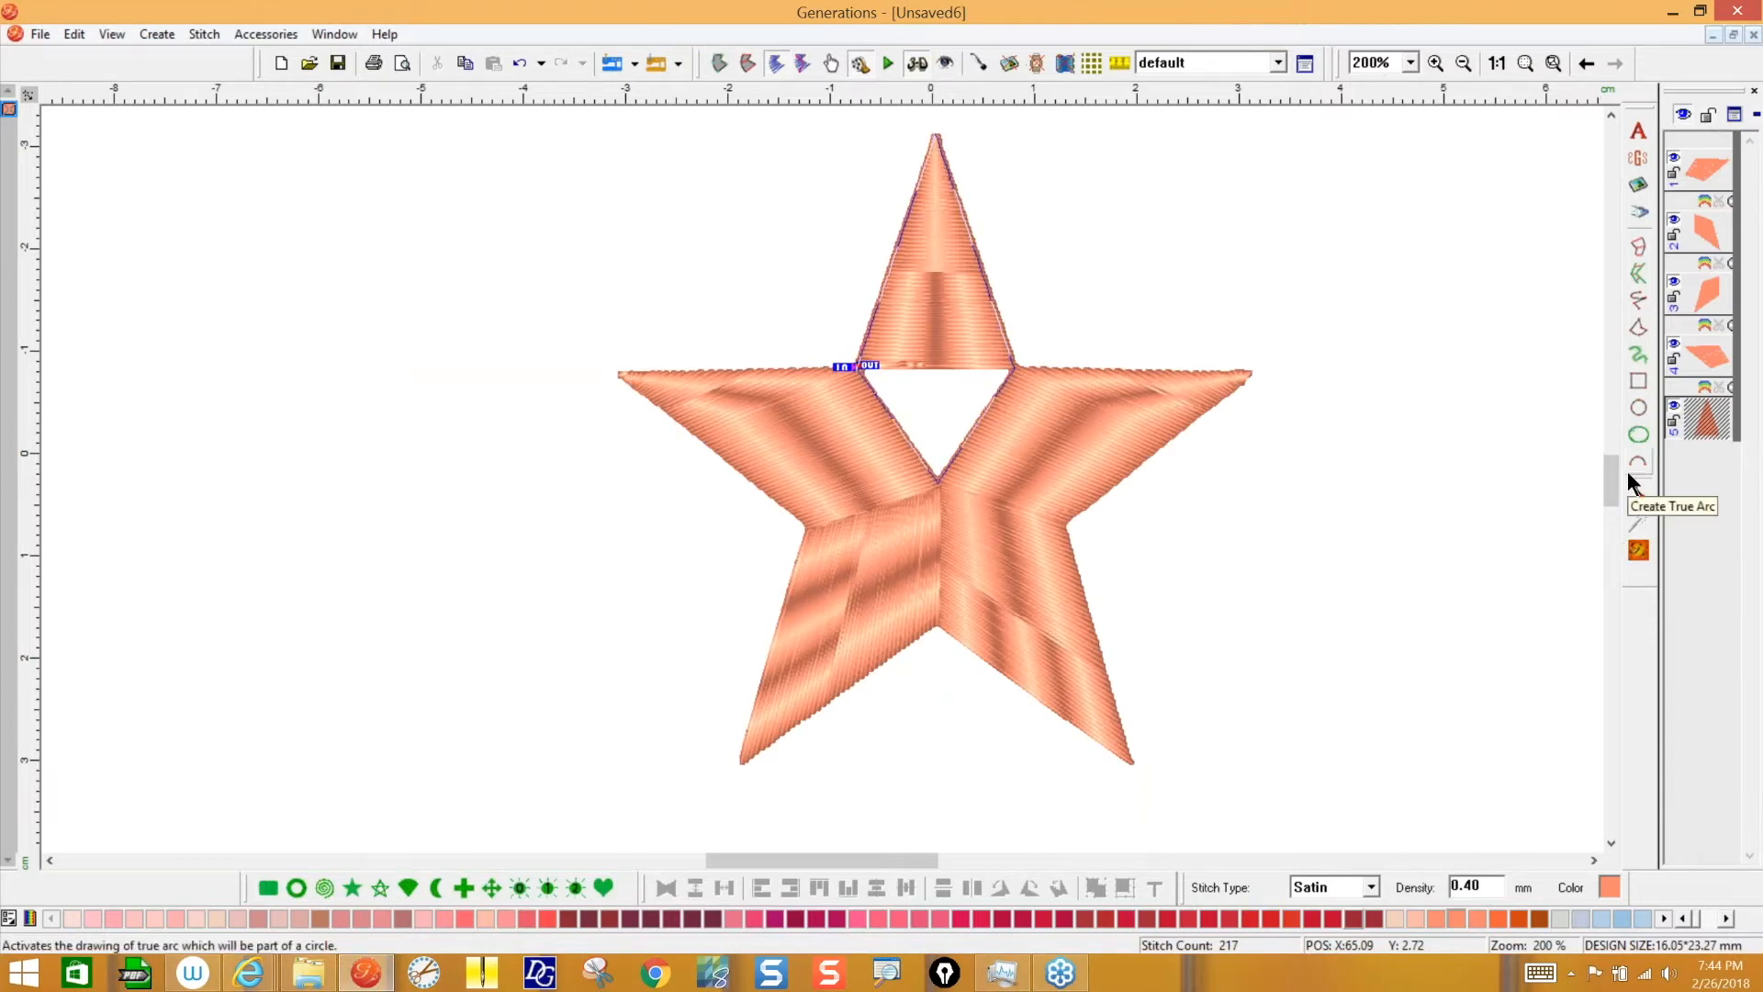
- Add an inclination line just above the top point's inner corners, keep one joining the corners, and regenerate the stitches
{"action": "left_click", "coordinate": [747, 65]}
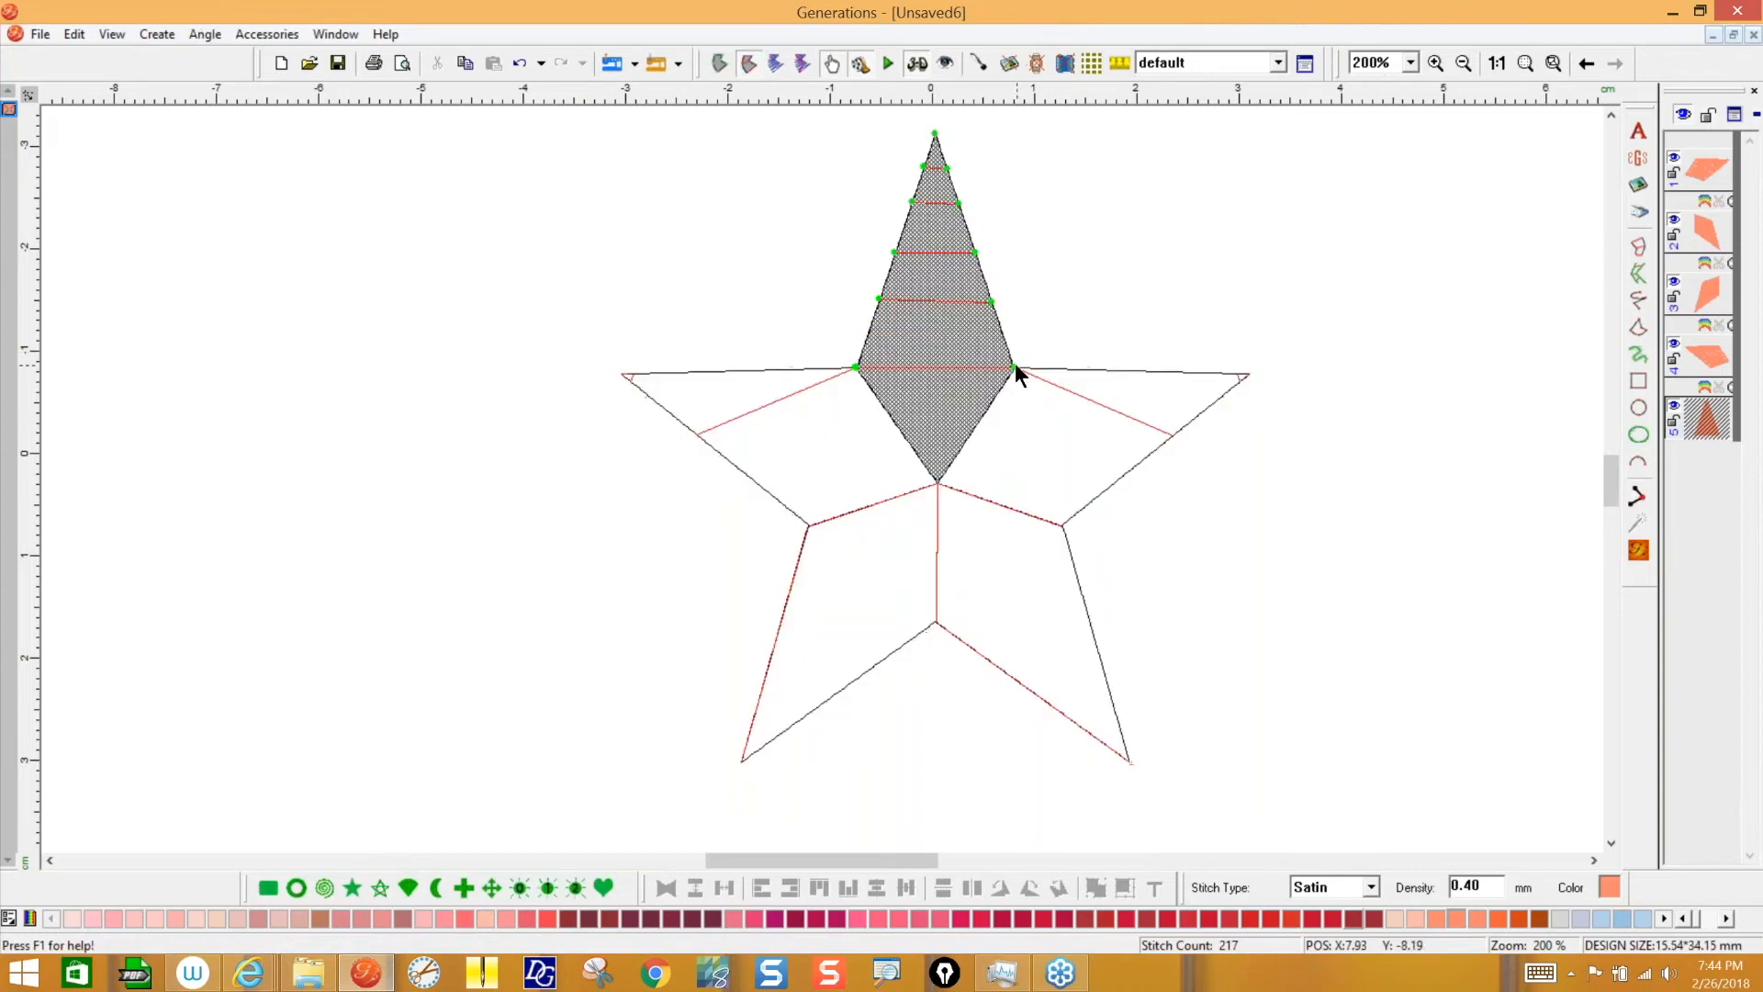
{"action": "mouse_move", "coordinate": [999, 328]}
{"action": "left_mouse_down"}
{"action": "mouse_move", "coordinate": [856, 368]}
{"action": "mouse_move", "coordinate": [870, 325]}
{"action": "mouse_move", "coordinate": [862, 371]}
{"action": "left_mouse_up"}
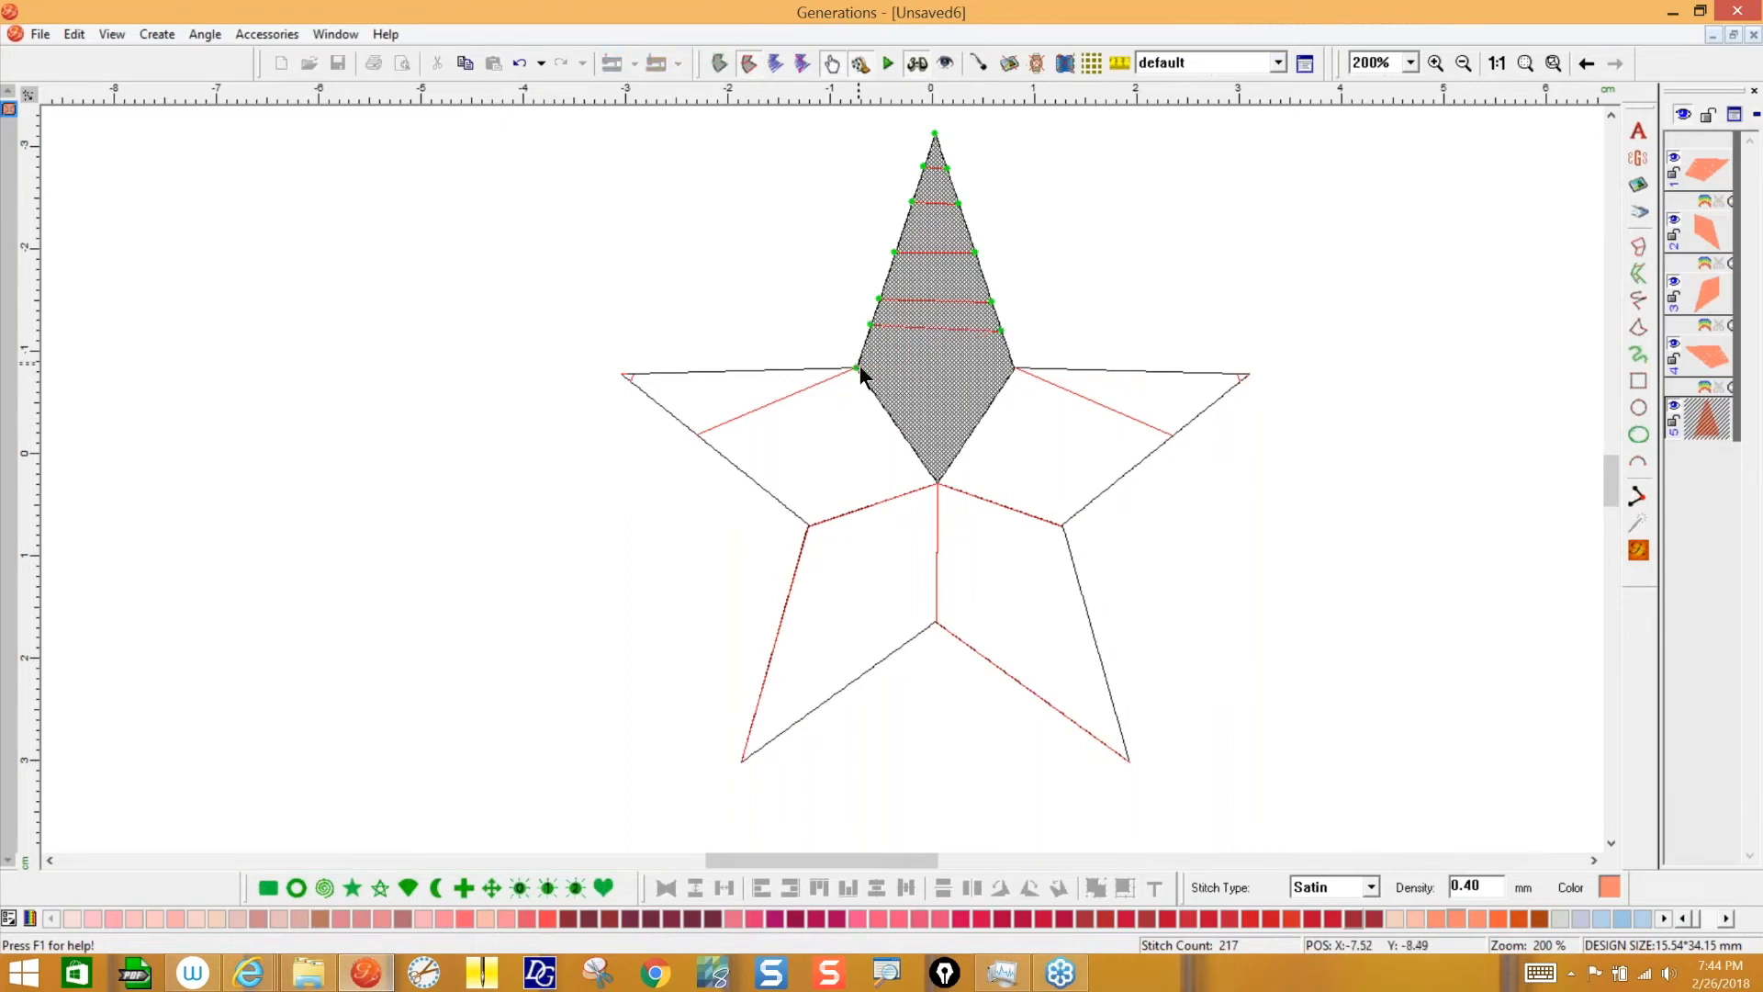
{"action": "mouse_move", "coordinate": [1012, 365]}
{"action": "left_mouse_down"}
{"action": "mouse_move", "coordinate": [855, 368]}
{"action": "mouse_move", "coordinate": [867, 332]}
{"action": "left_mouse_up"}
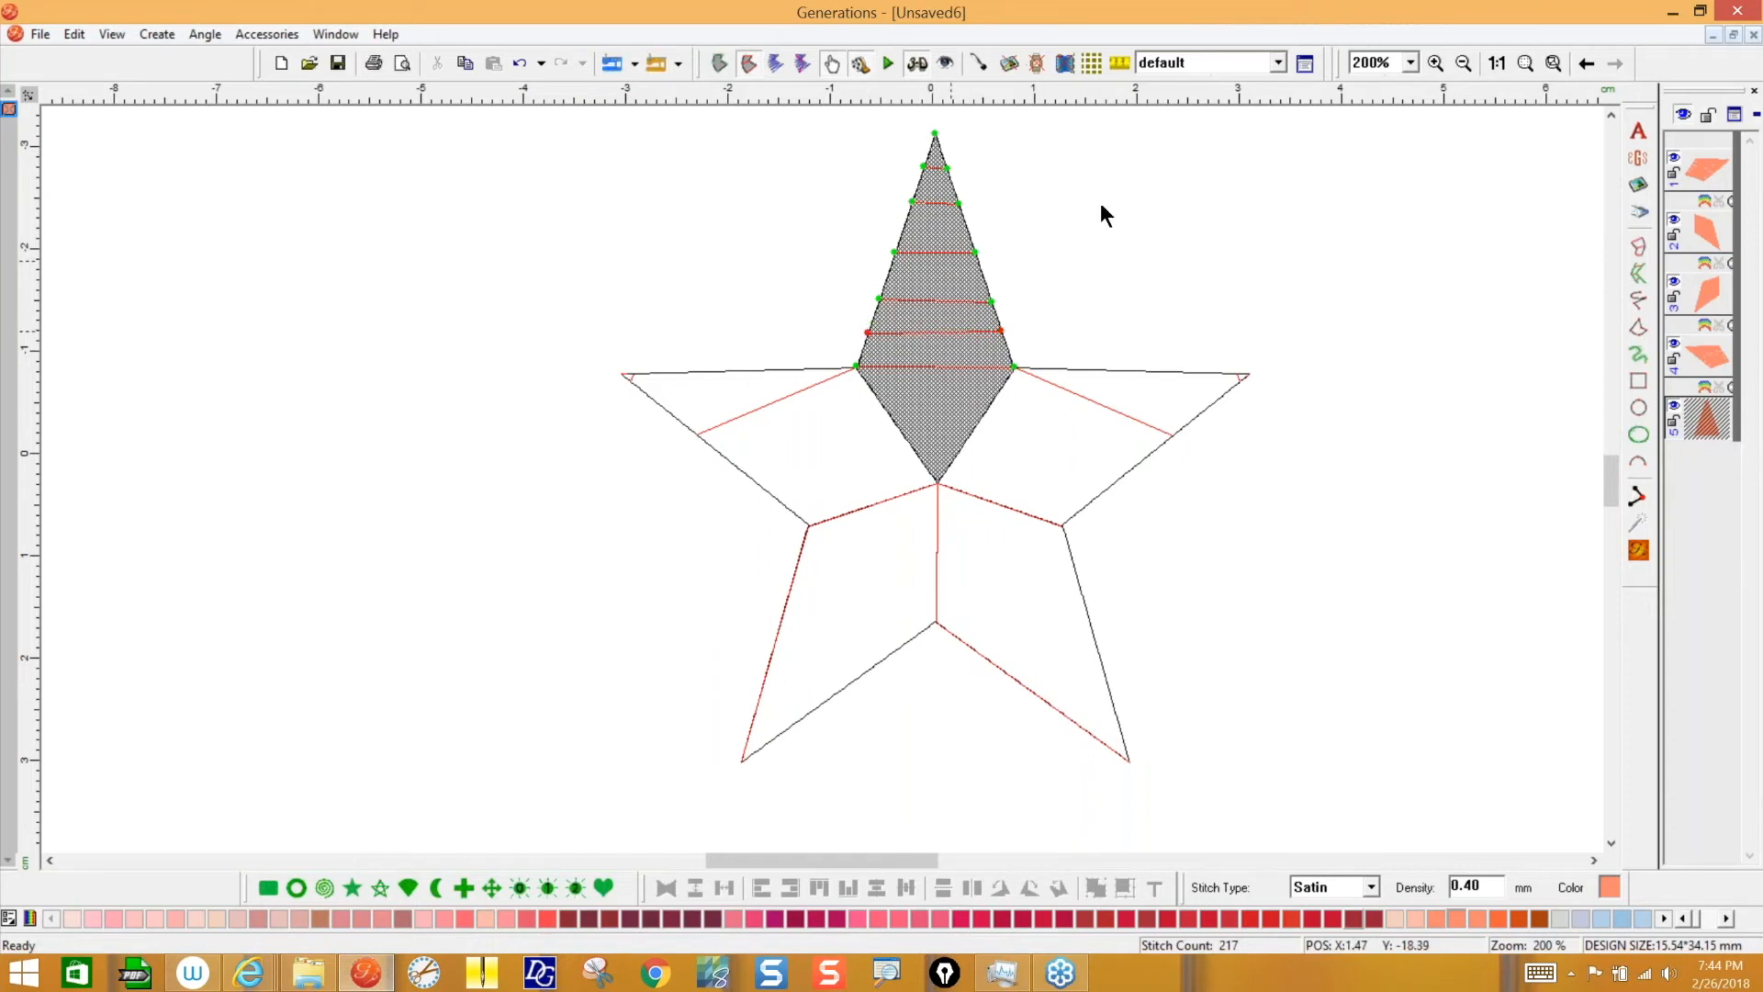
{"action": "left_click", "coordinate": [1640, 548]}
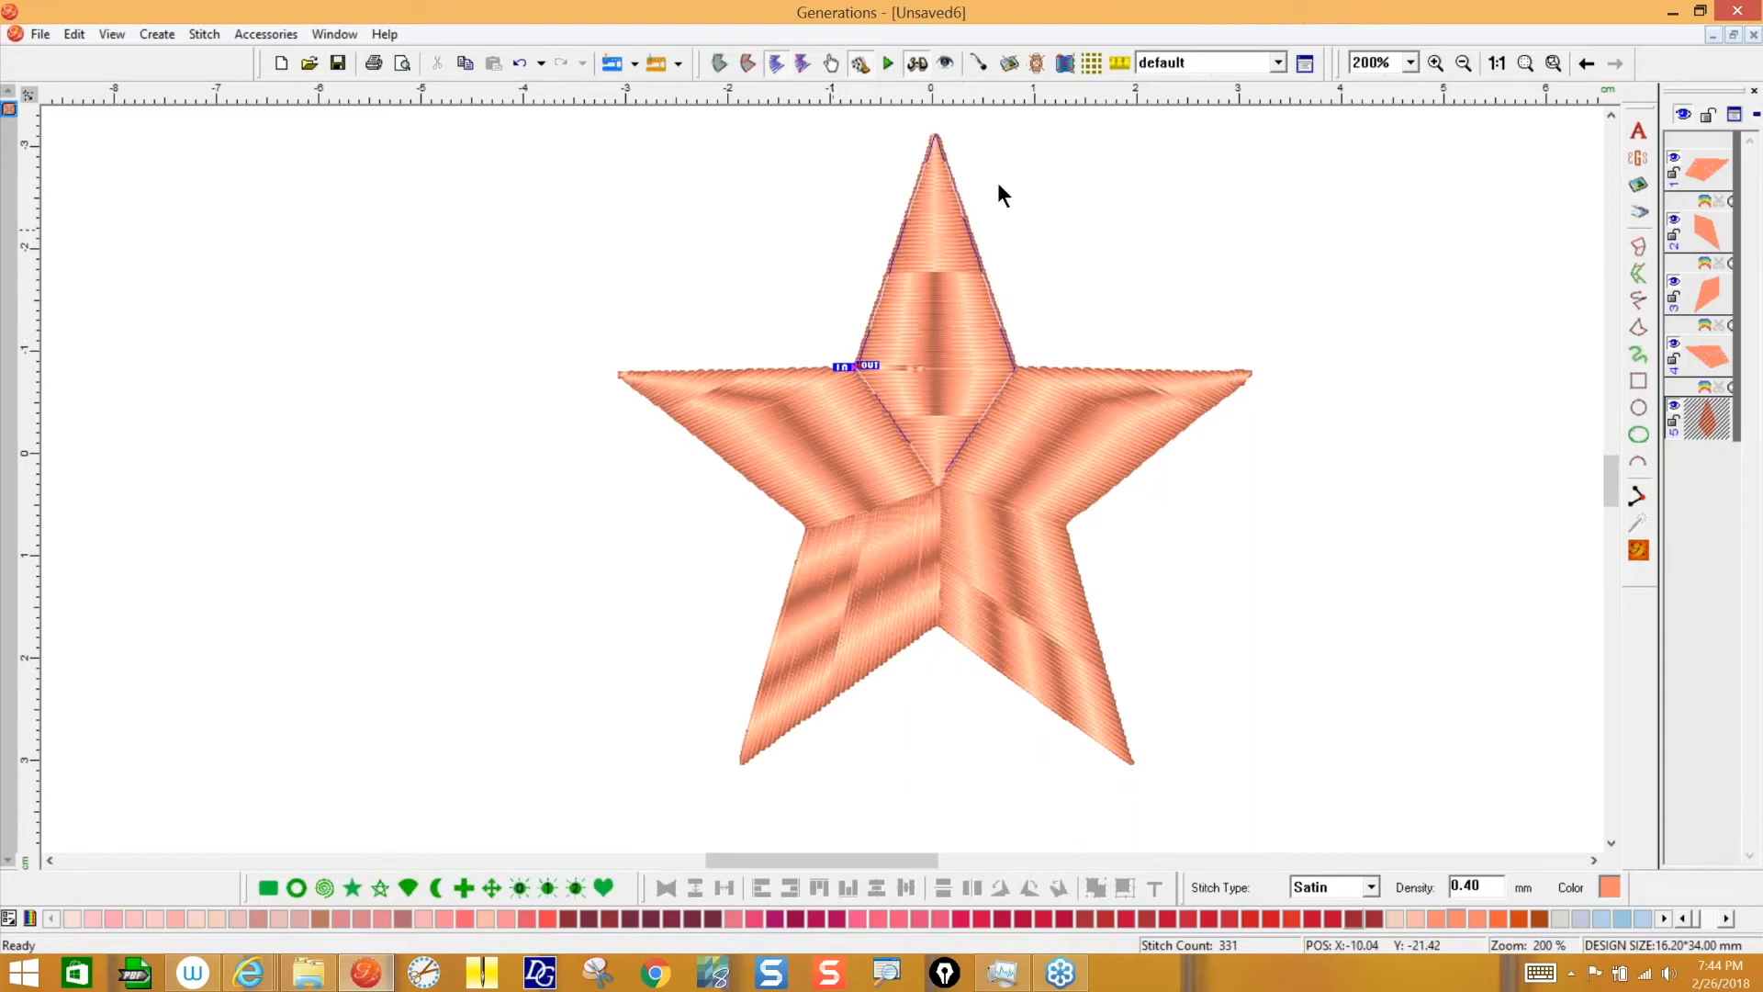
- Set stitch inclination lines crosswise along the upper right point, including one joining its inner corners, and generate the stitches
{"action": "left_click", "coordinate": [1124, 413]}
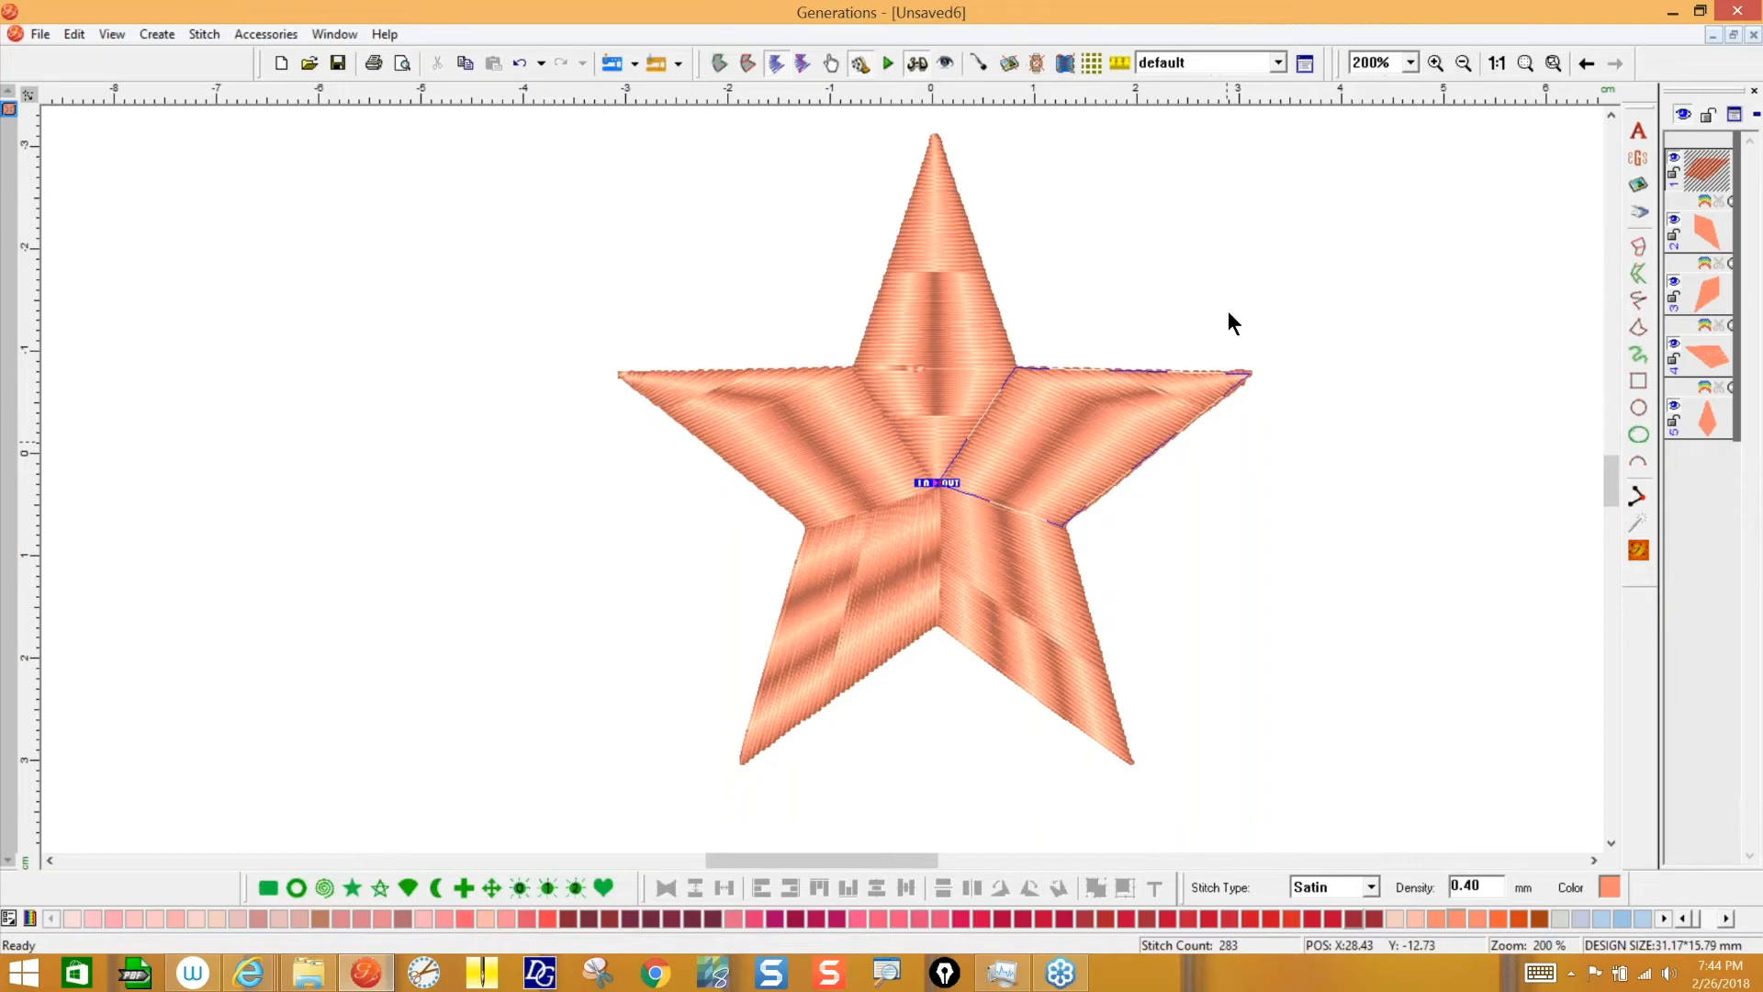
{"action": "left_click", "coordinate": [748, 64]}
{"action": "left_click_drag", "start_coordinate": [1172, 432], "coordinate": [1070, 519]}
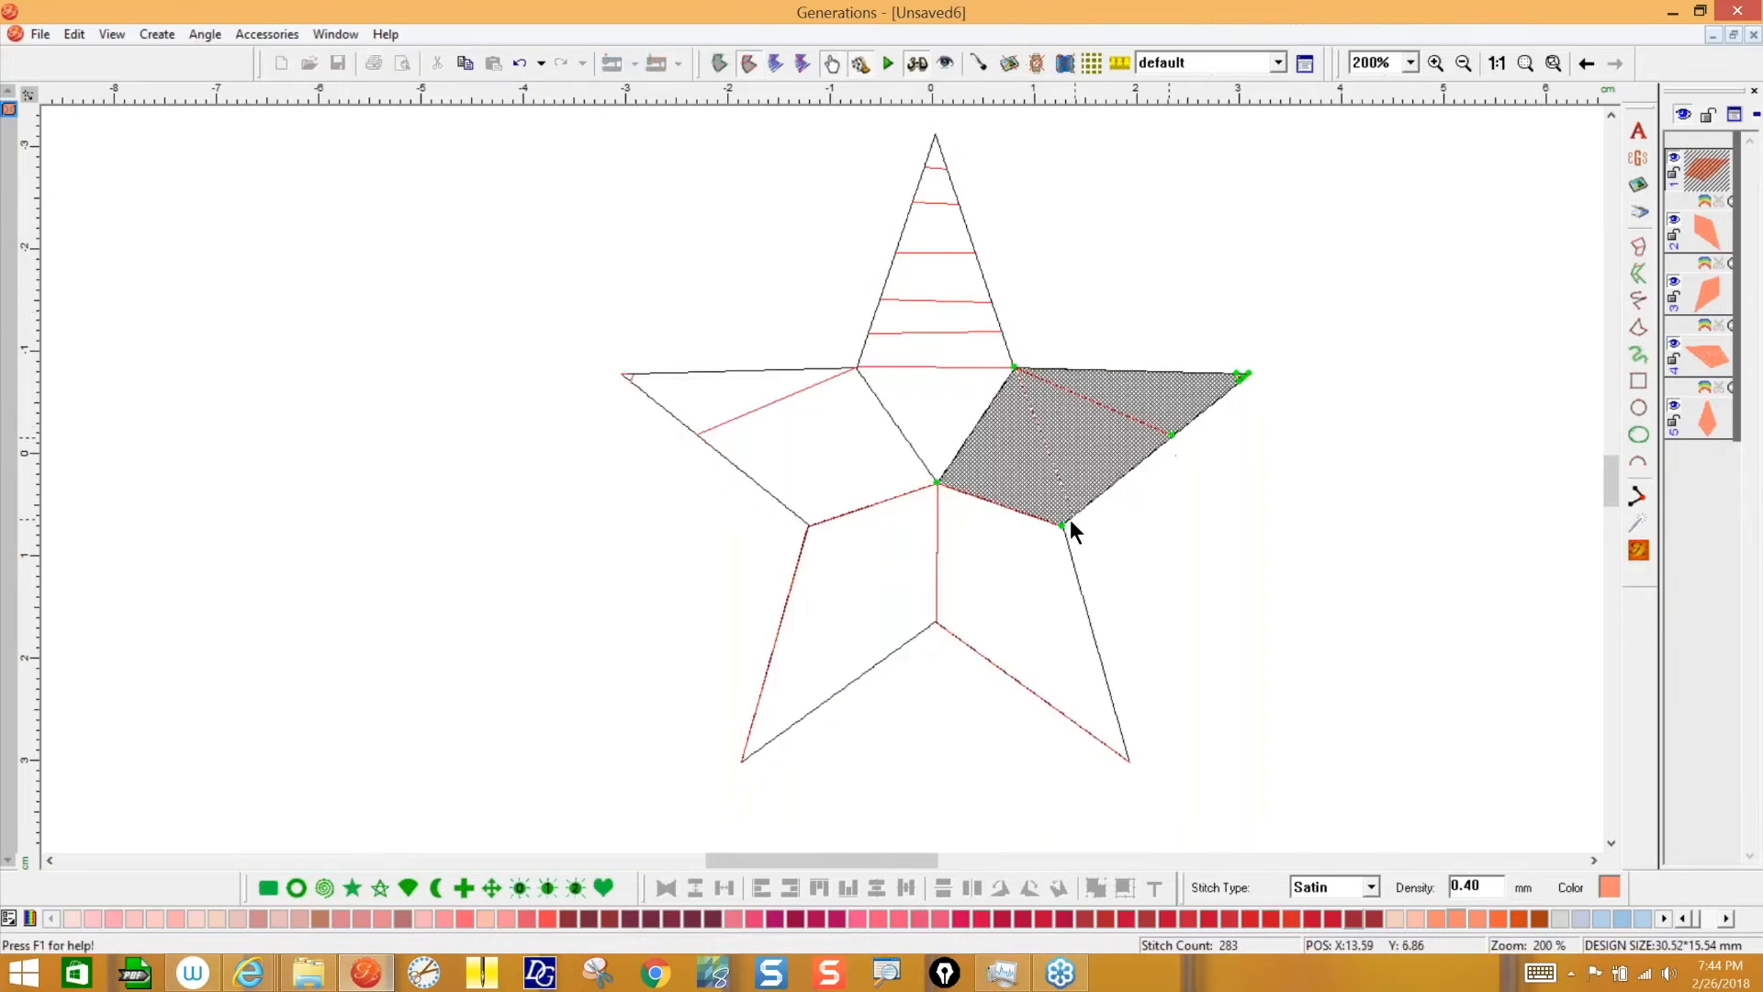
{"action": "left_click_drag", "start_coordinate": [936, 484], "coordinate": [989, 408]}
{"action": "left_click_drag", "start_coordinate": [1061, 525], "coordinate": [1017, 505]}
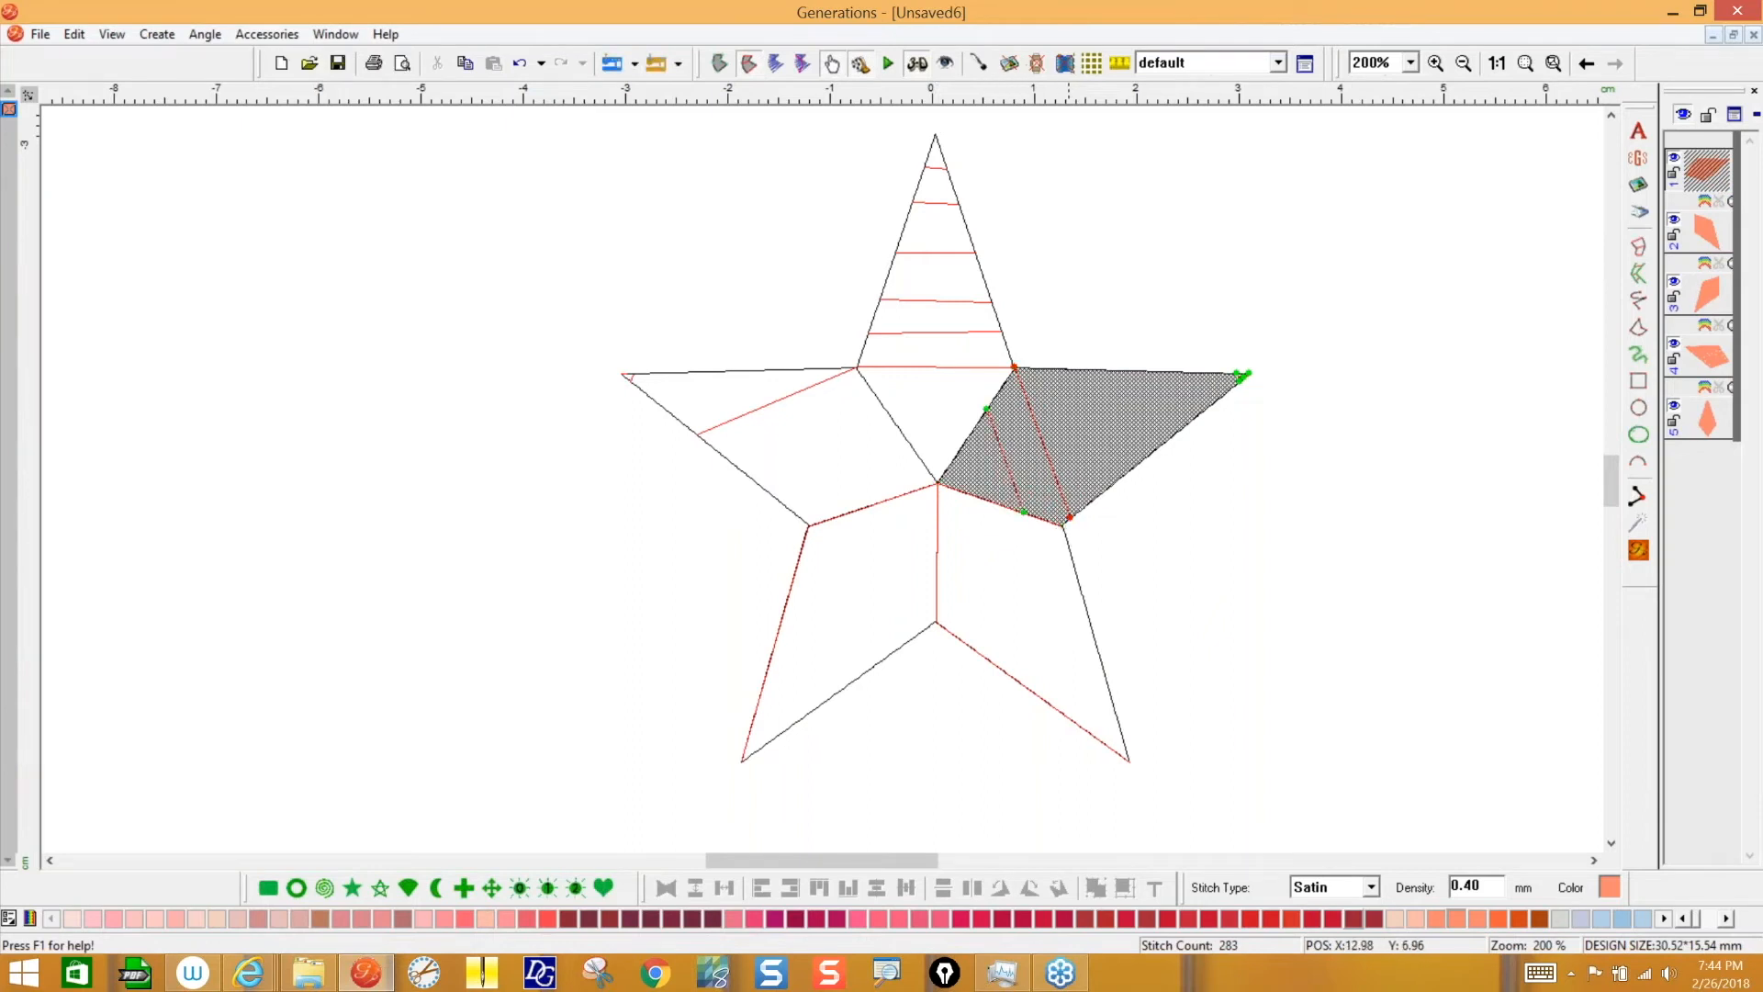
{"action": "left_click", "coordinate": [1093, 368]}
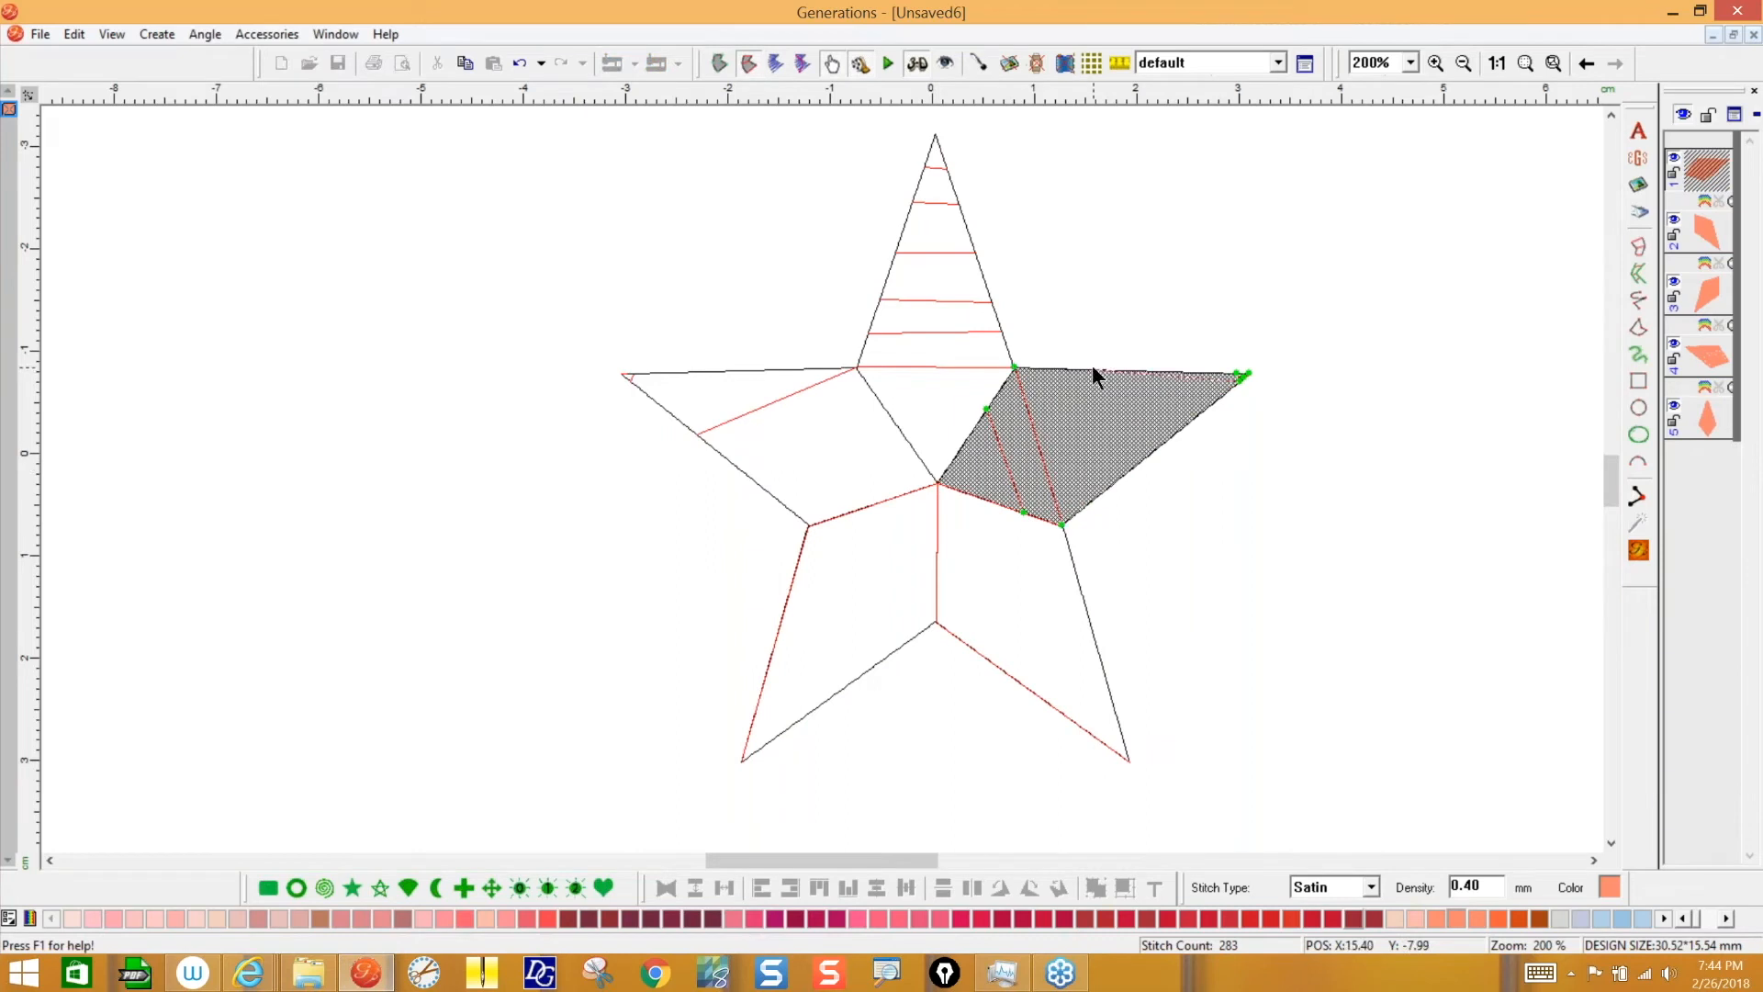
{"action": "left_click_drag", "start_coordinate": [1238, 379], "coordinate": [1125, 469]}
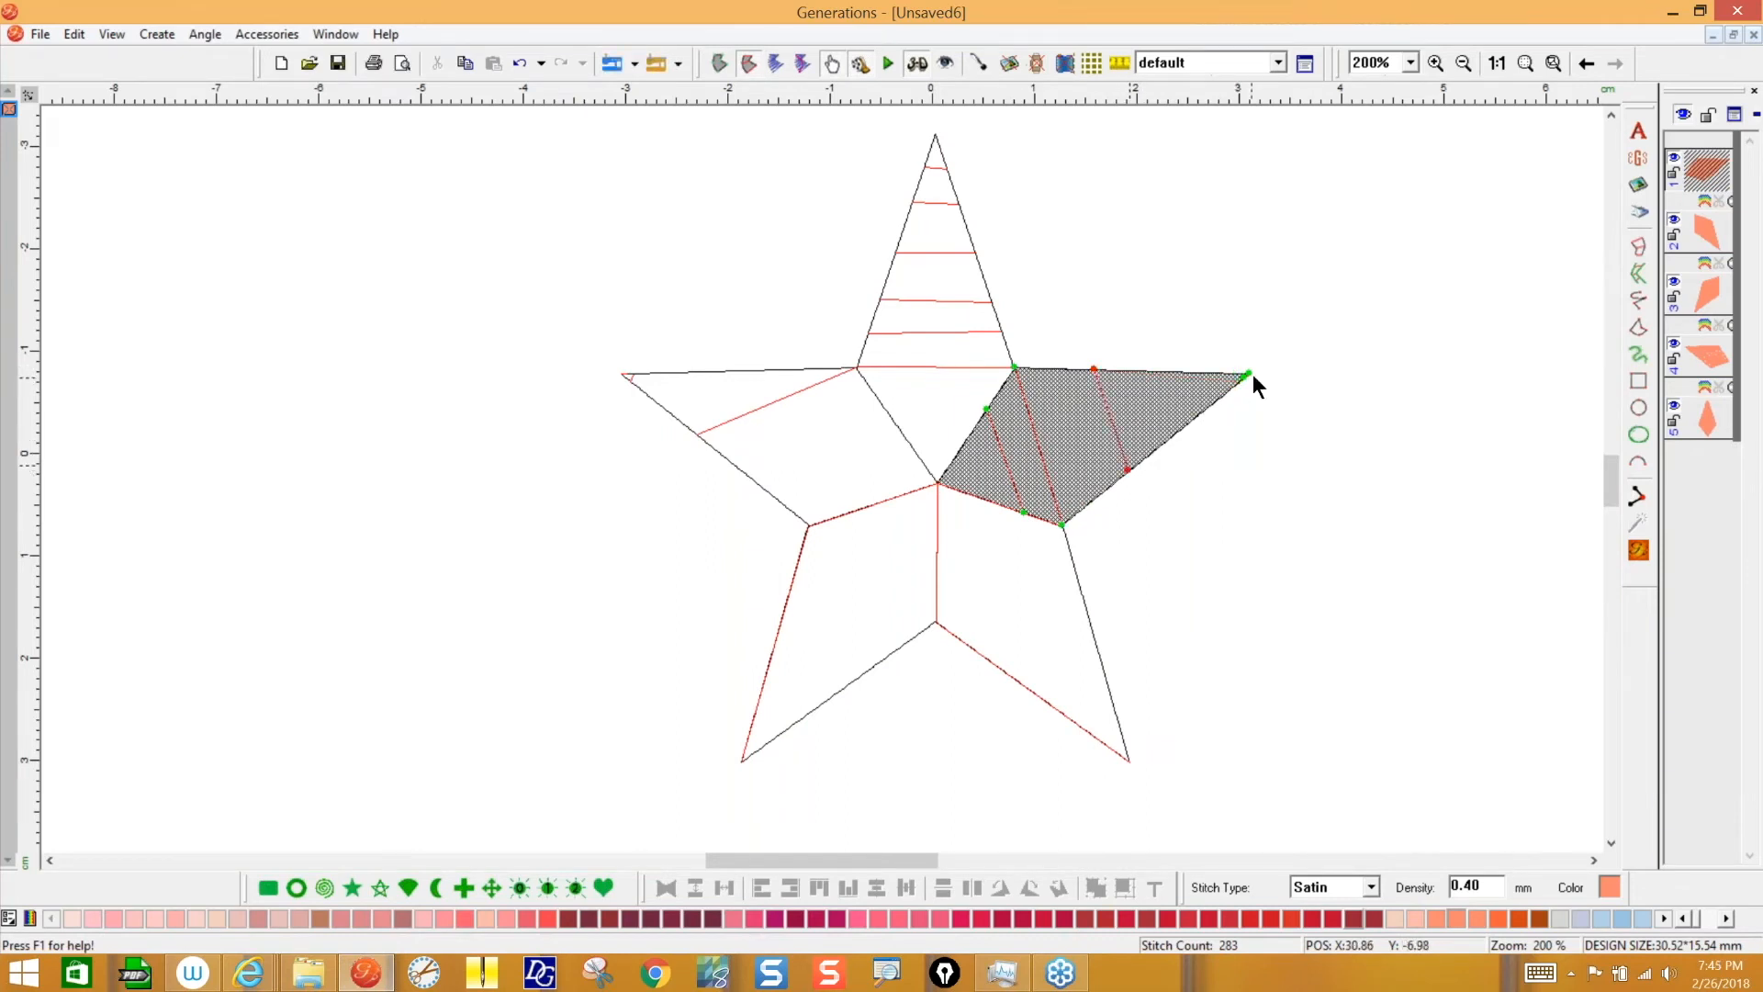
{"action": "left_click_drag", "start_coordinate": [1244, 377], "coordinate": [1178, 366]}
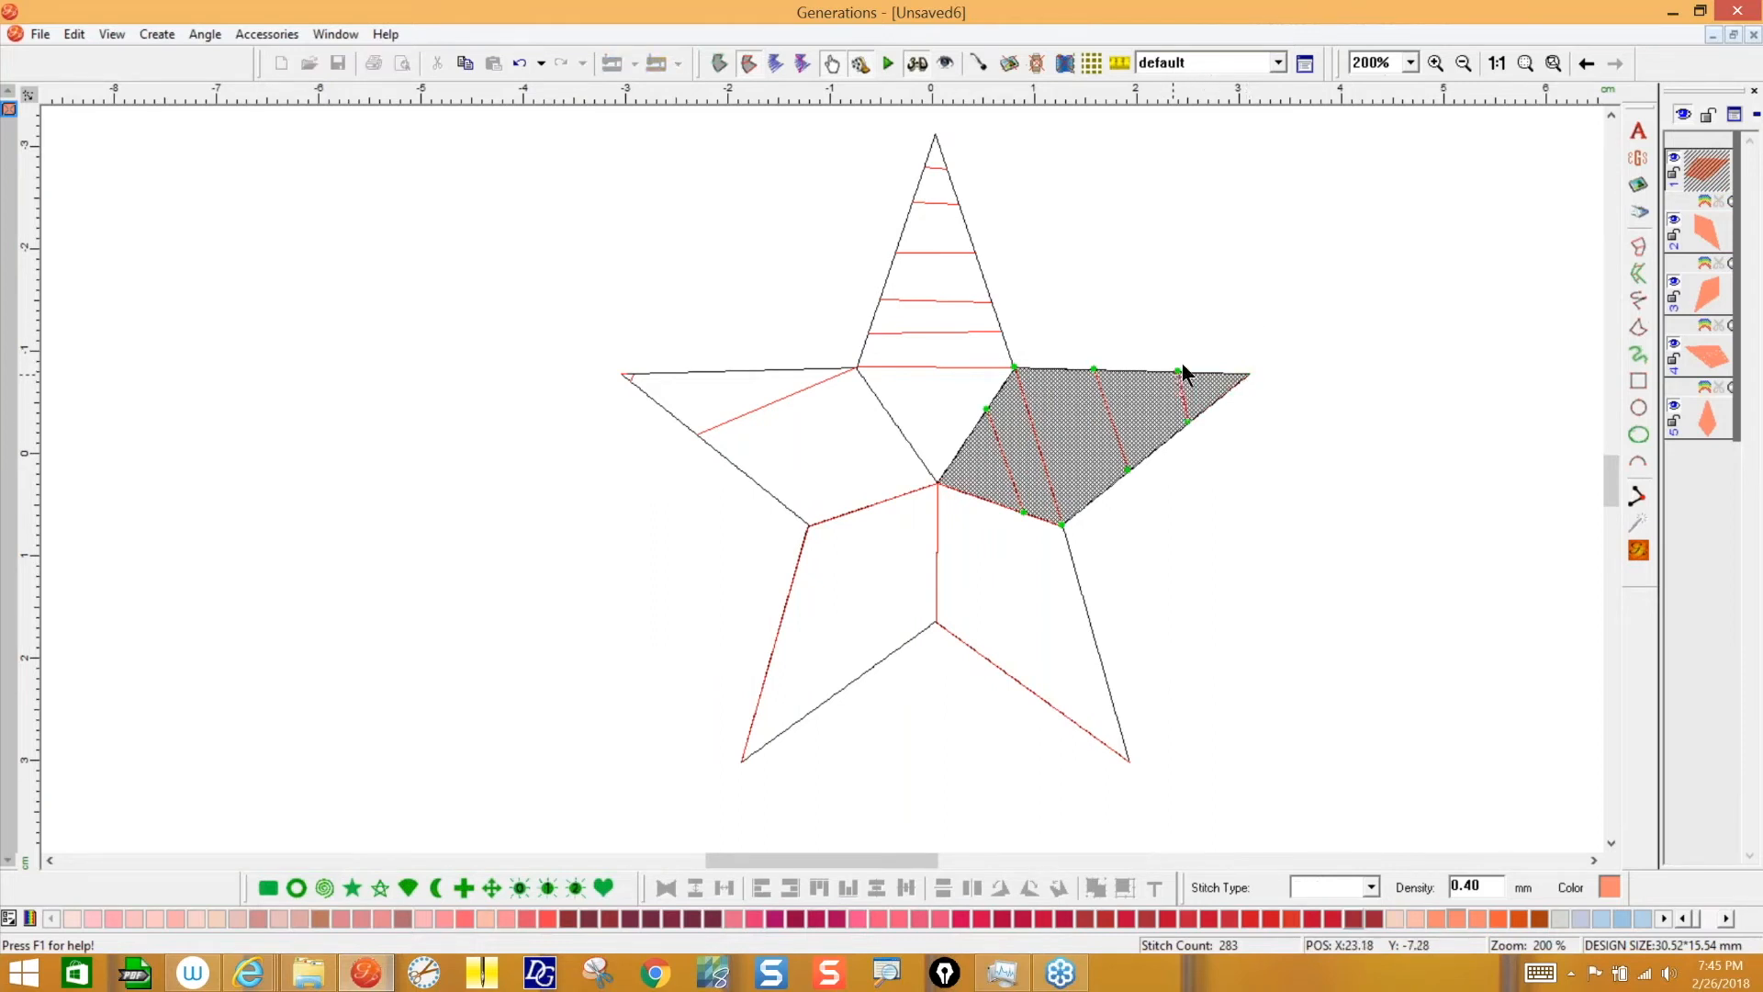
{"action": "left_click", "coordinate": [1636, 523]}
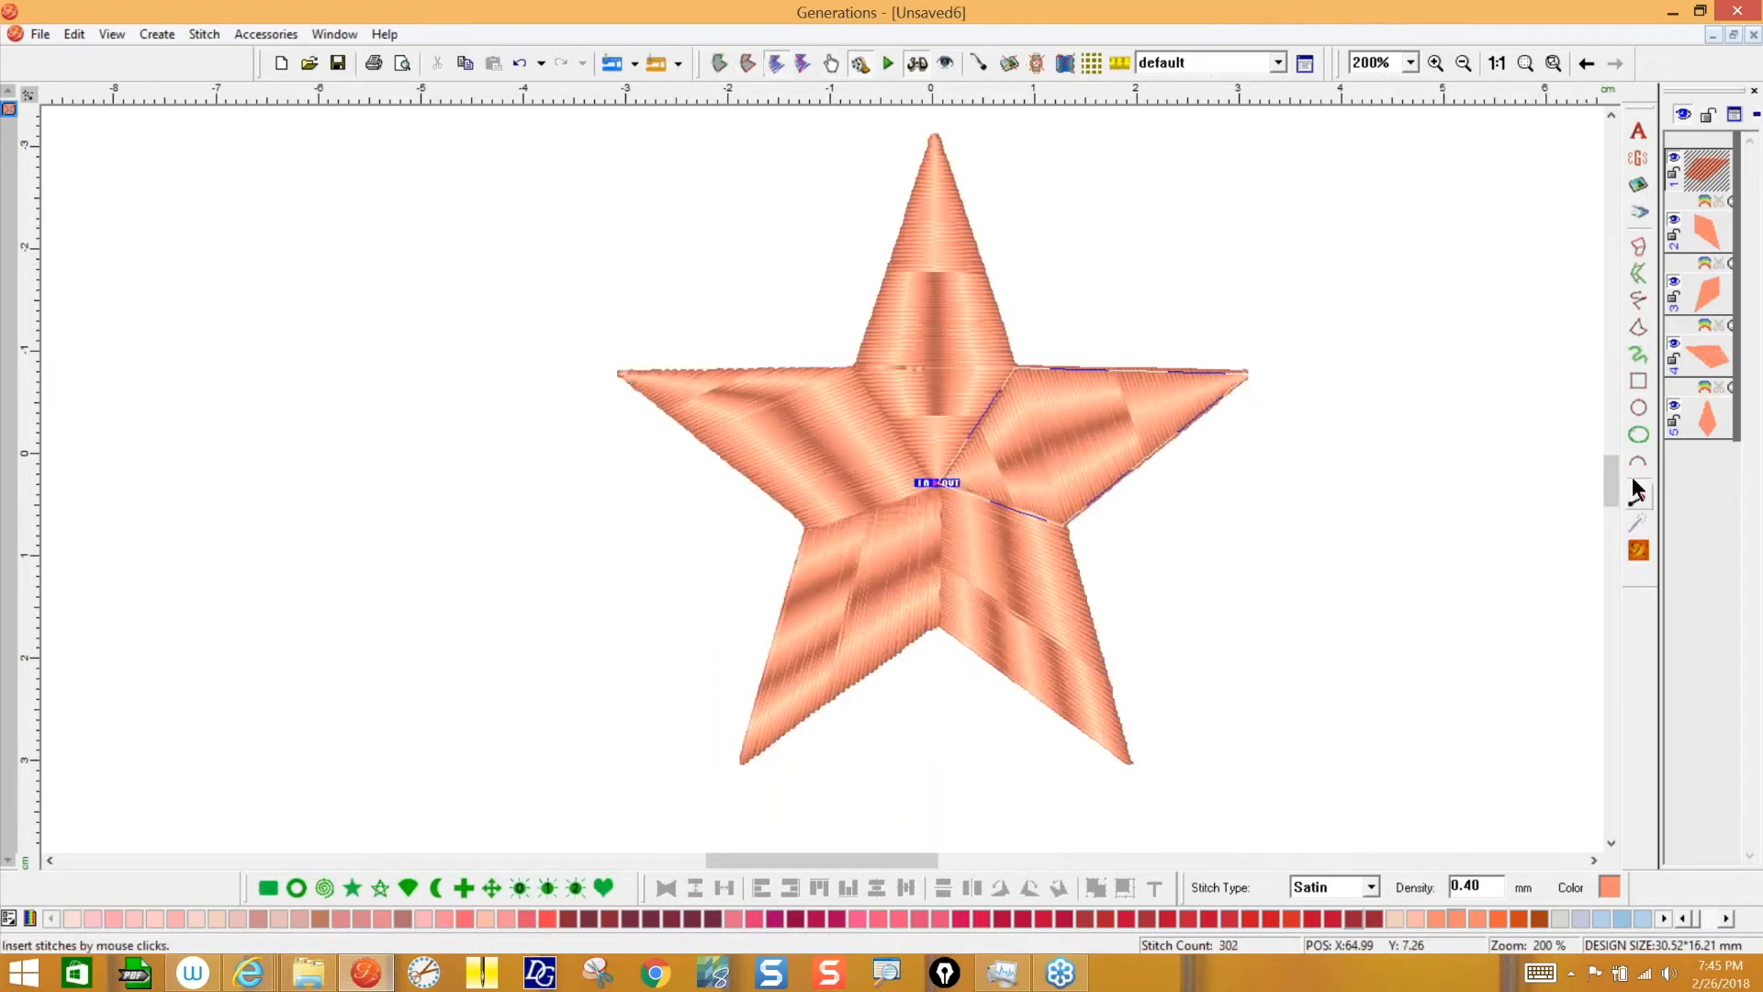
- Set two stitch inclination lines across the lower right point, one joining its inner corners and one nearer the centre, and generate the stitches
{"action": "left_click", "coordinate": [1025, 597]}
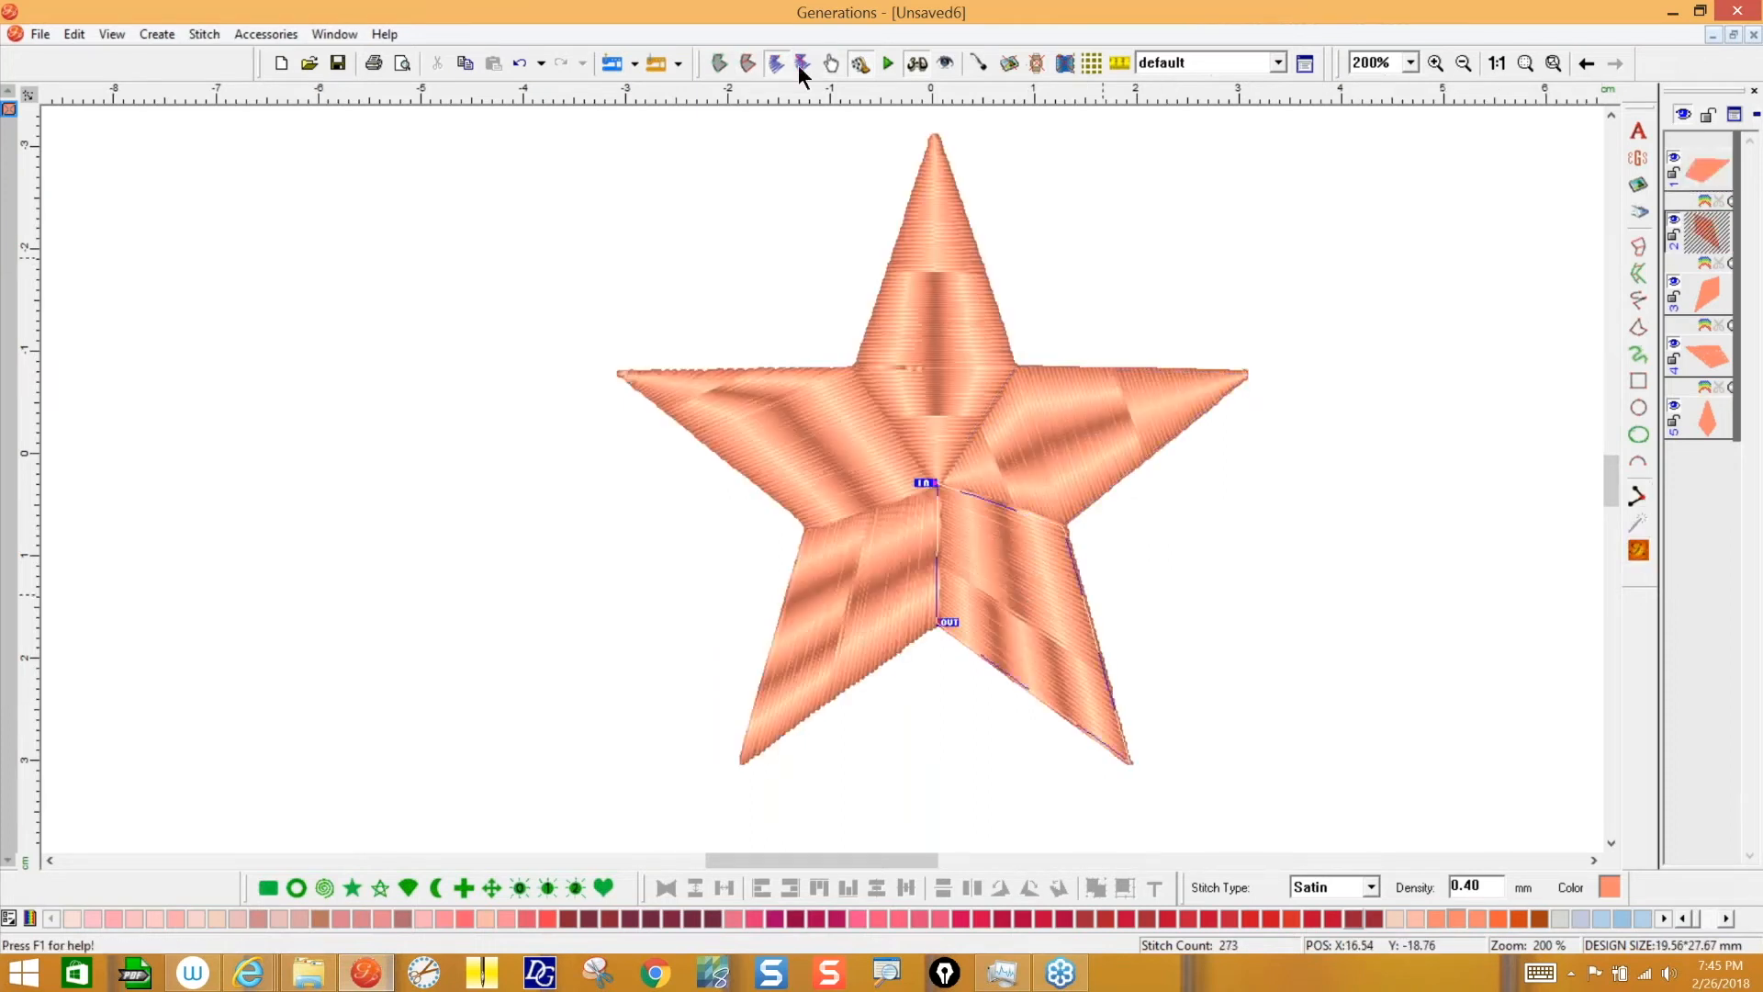
{"action": "left_click", "coordinate": [749, 63]}
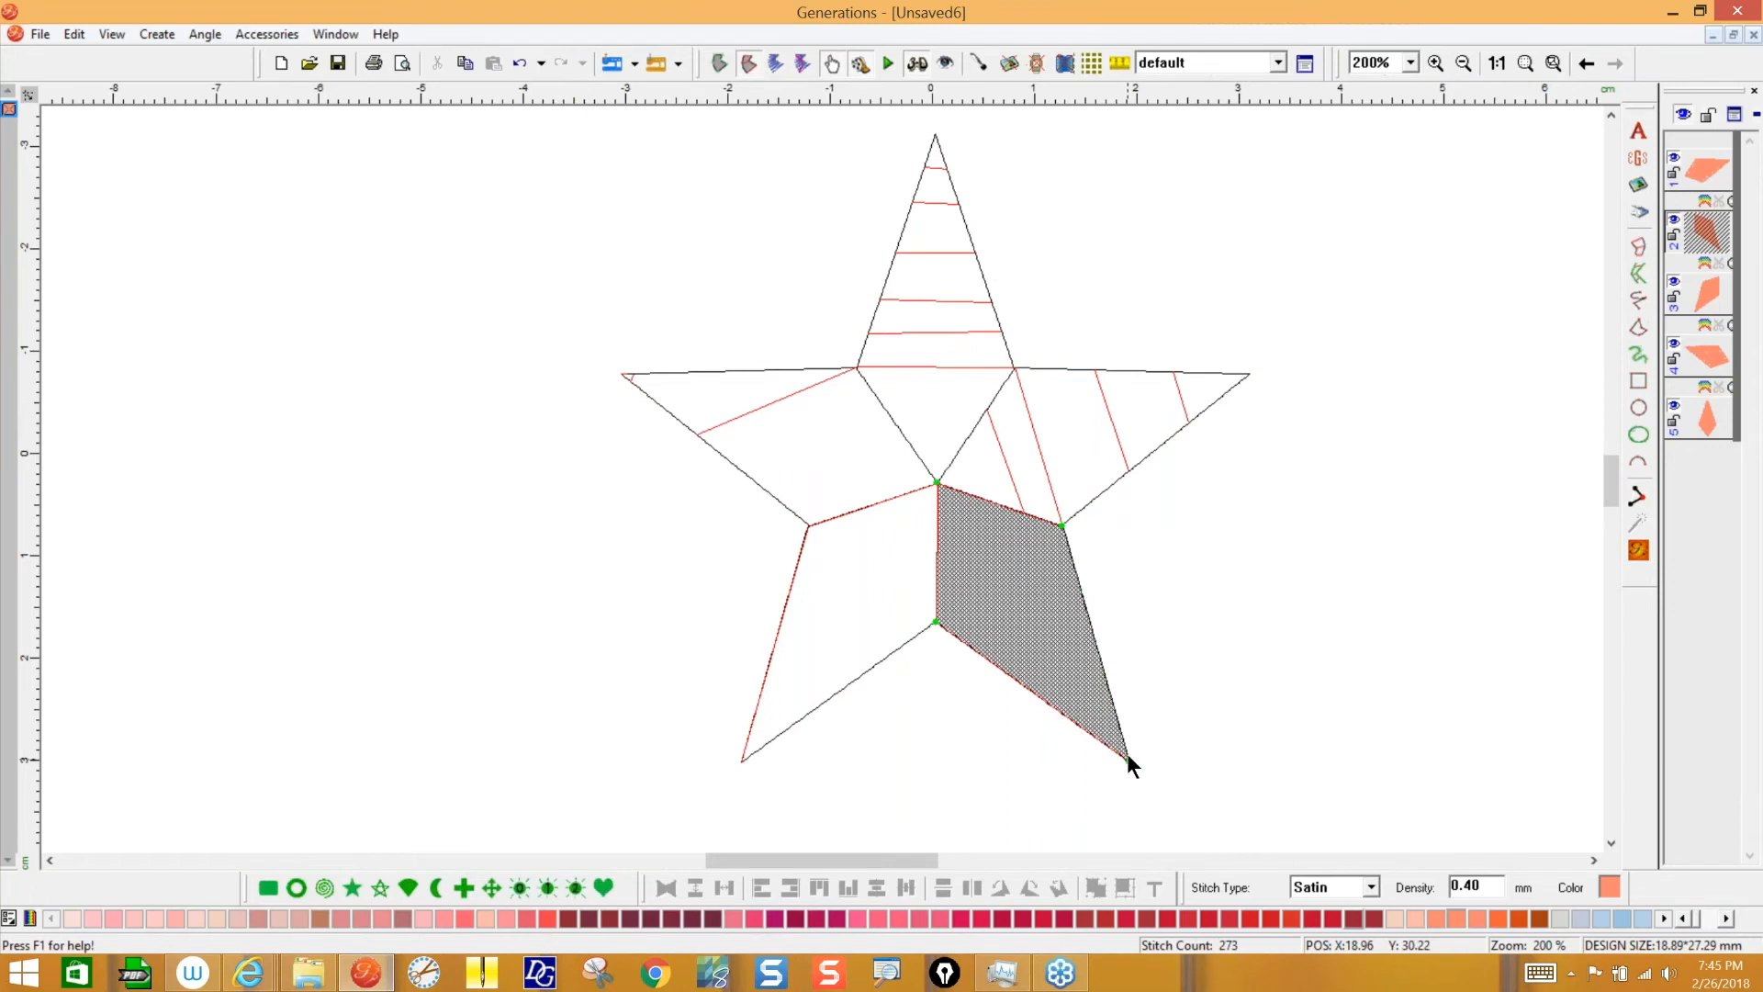
{"action": "left_click_drag", "start_coordinate": [1128, 761], "coordinate": [1067, 538]}
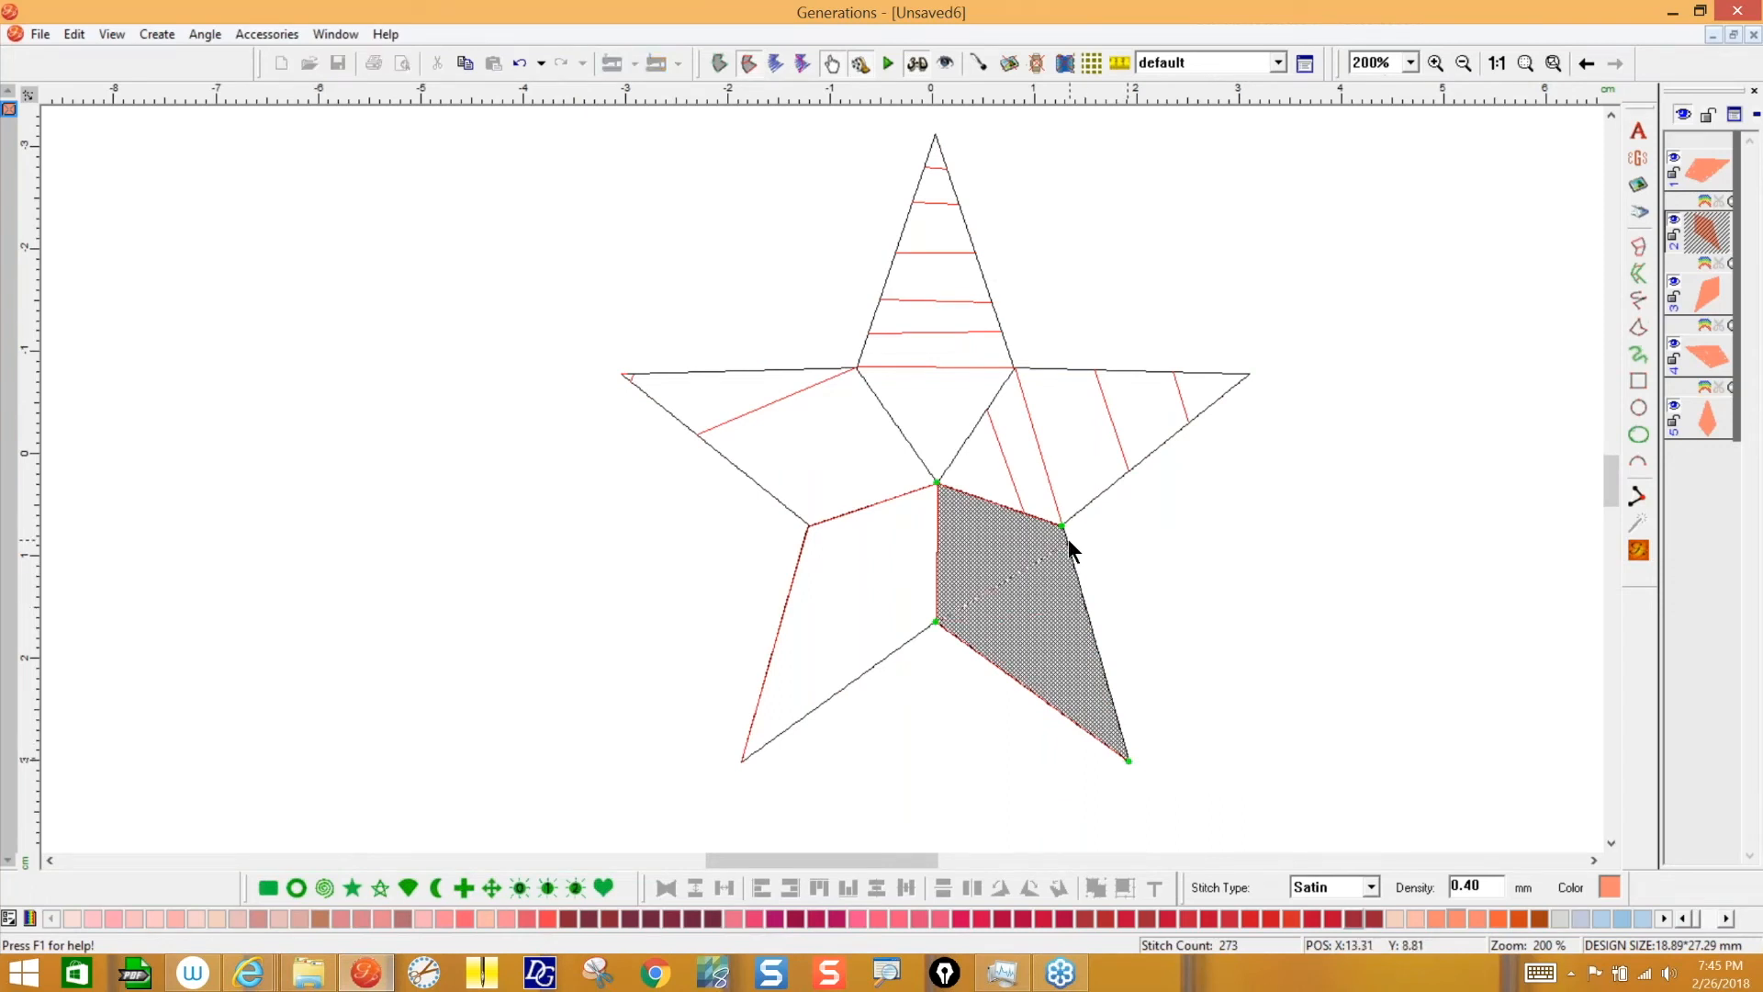
{"action": "left_click_drag", "start_coordinate": [935, 483], "coordinate": [933, 585]}
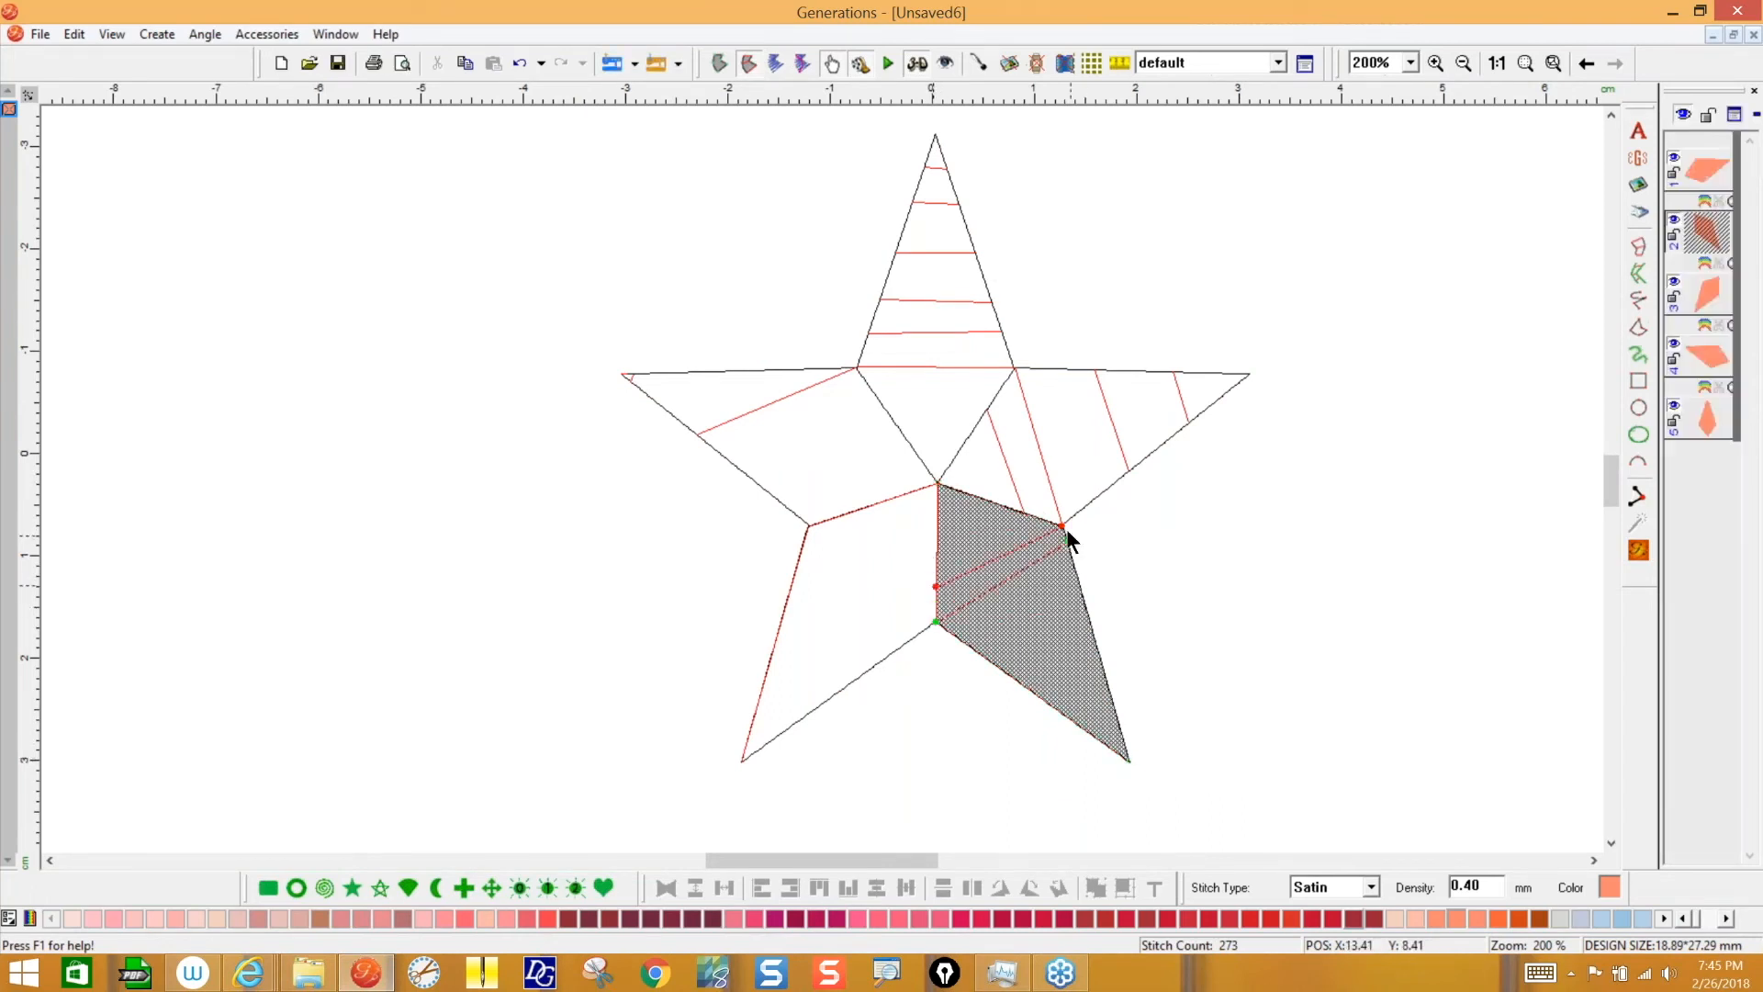
{"action": "mouse_move", "coordinate": [1062, 525]}
{"action": "left_mouse_down"}
{"action": "mouse_move", "coordinate": [1032, 514]}
{"action": "mouse_move", "coordinate": [1066, 538]}
{"action": "mouse_move", "coordinate": [1061, 523]}
{"action": "left_mouse_up"}
{"action": "left_click", "coordinate": [1638, 549]}
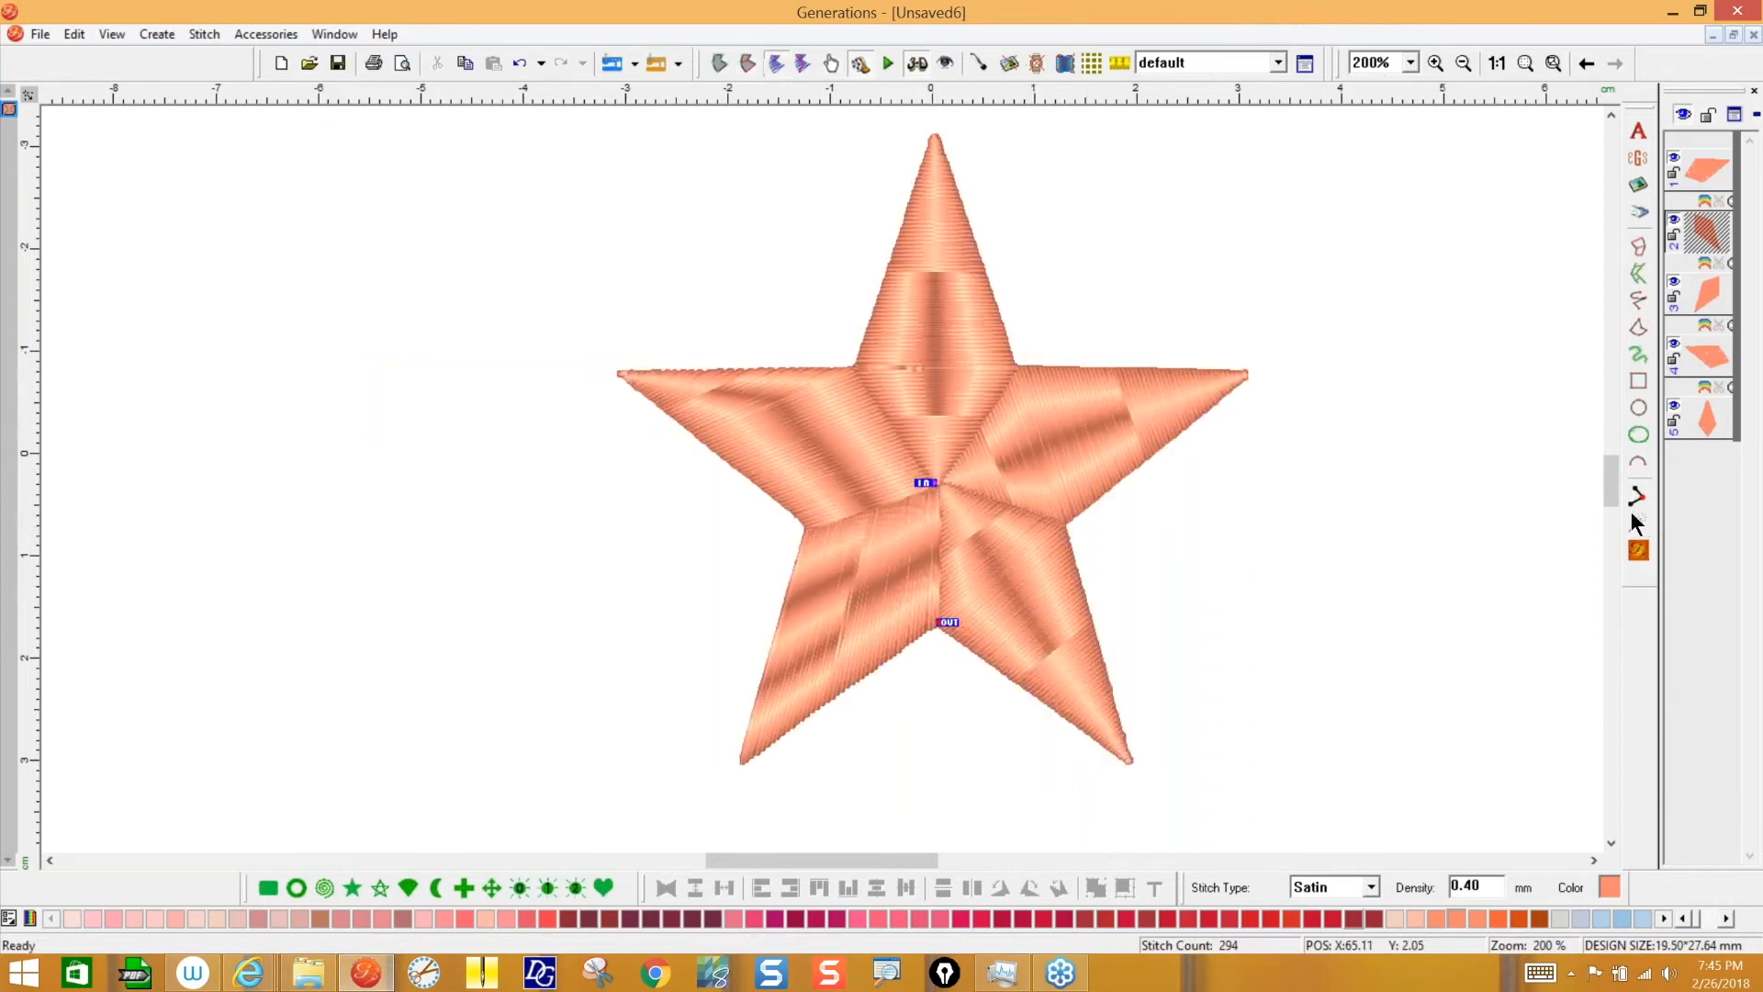
- Set two stitch inclination lines across the lower left point, one joining its inner corners and one just toward its tip, and generate the stitches
{"action": "left_click", "coordinate": [870, 592]}
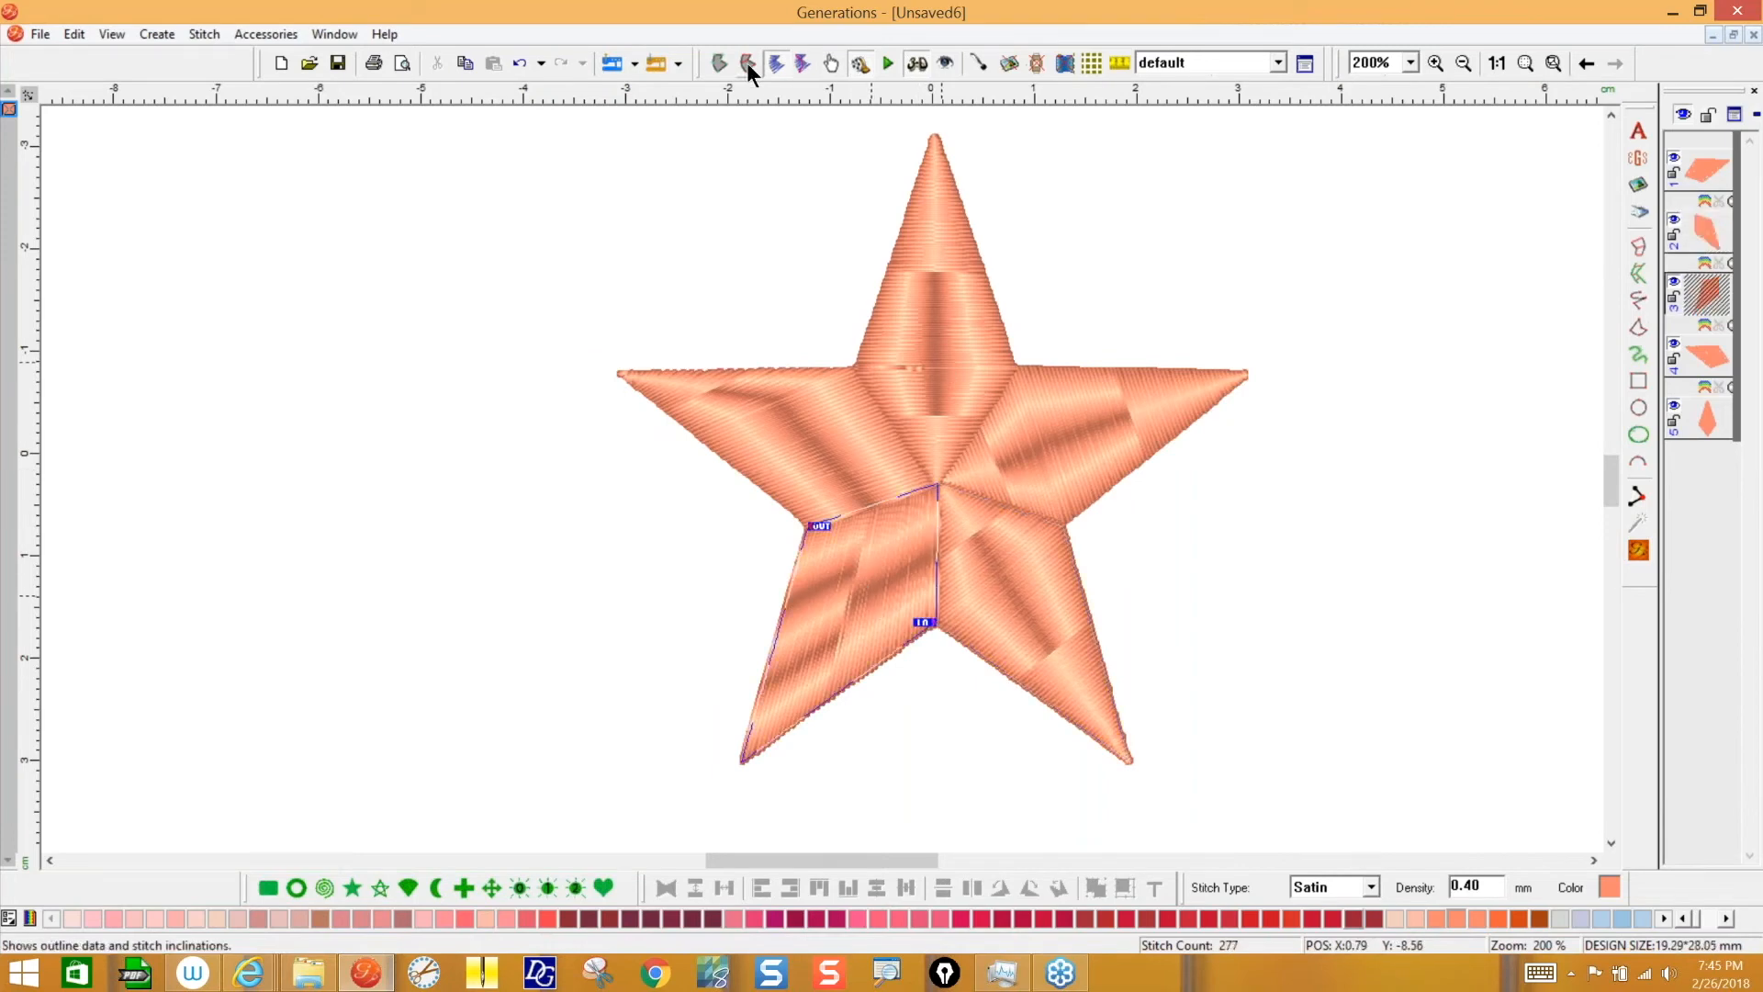
{"action": "left_click", "coordinate": [746, 63]}
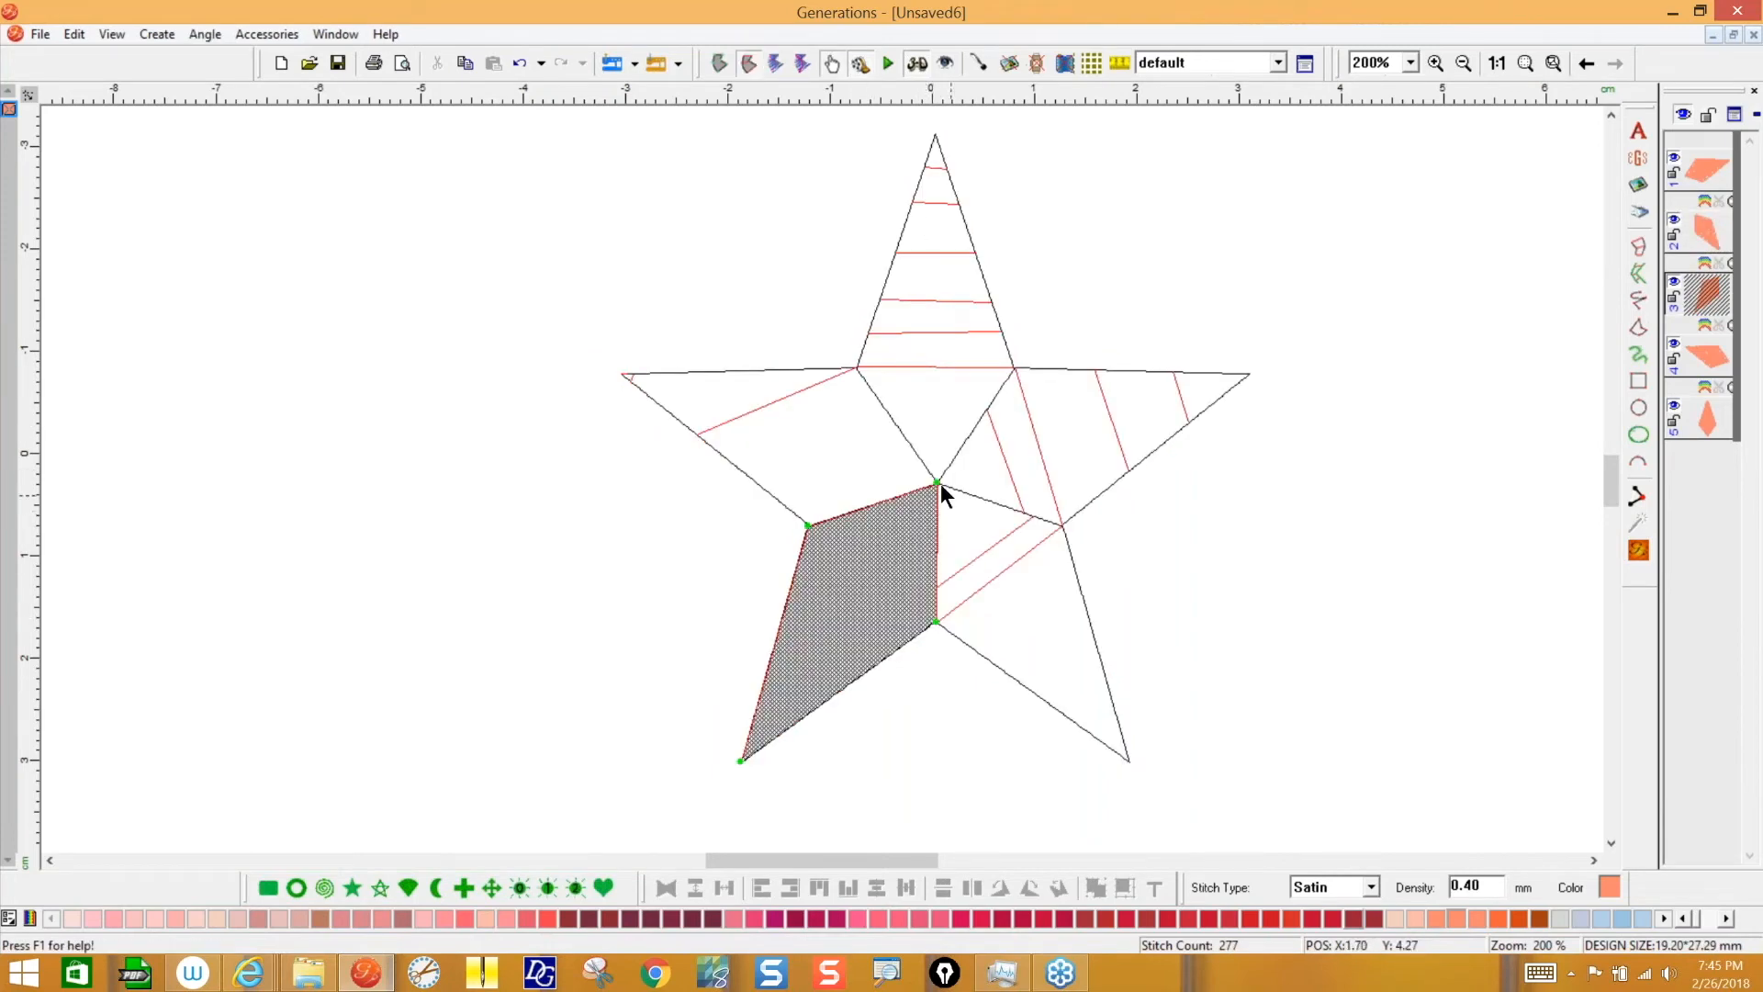
{"action": "left_click", "coordinate": [832, 520]}
{"action": "mouse_move", "coordinate": [809, 527]}
{"action": "left_mouse_down"}
{"action": "mouse_move", "coordinate": [927, 620]}
{"action": "mouse_move", "coordinate": [914, 637]}
{"action": "mouse_move", "coordinate": [802, 542]}
{"action": "left_mouse_up"}
{"action": "left_click_drag", "start_coordinate": [935, 621], "coordinate": [935, 618]}
{"action": "left_click_drag", "start_coordinate": [833, 520], "coordinate": [807, 528]}
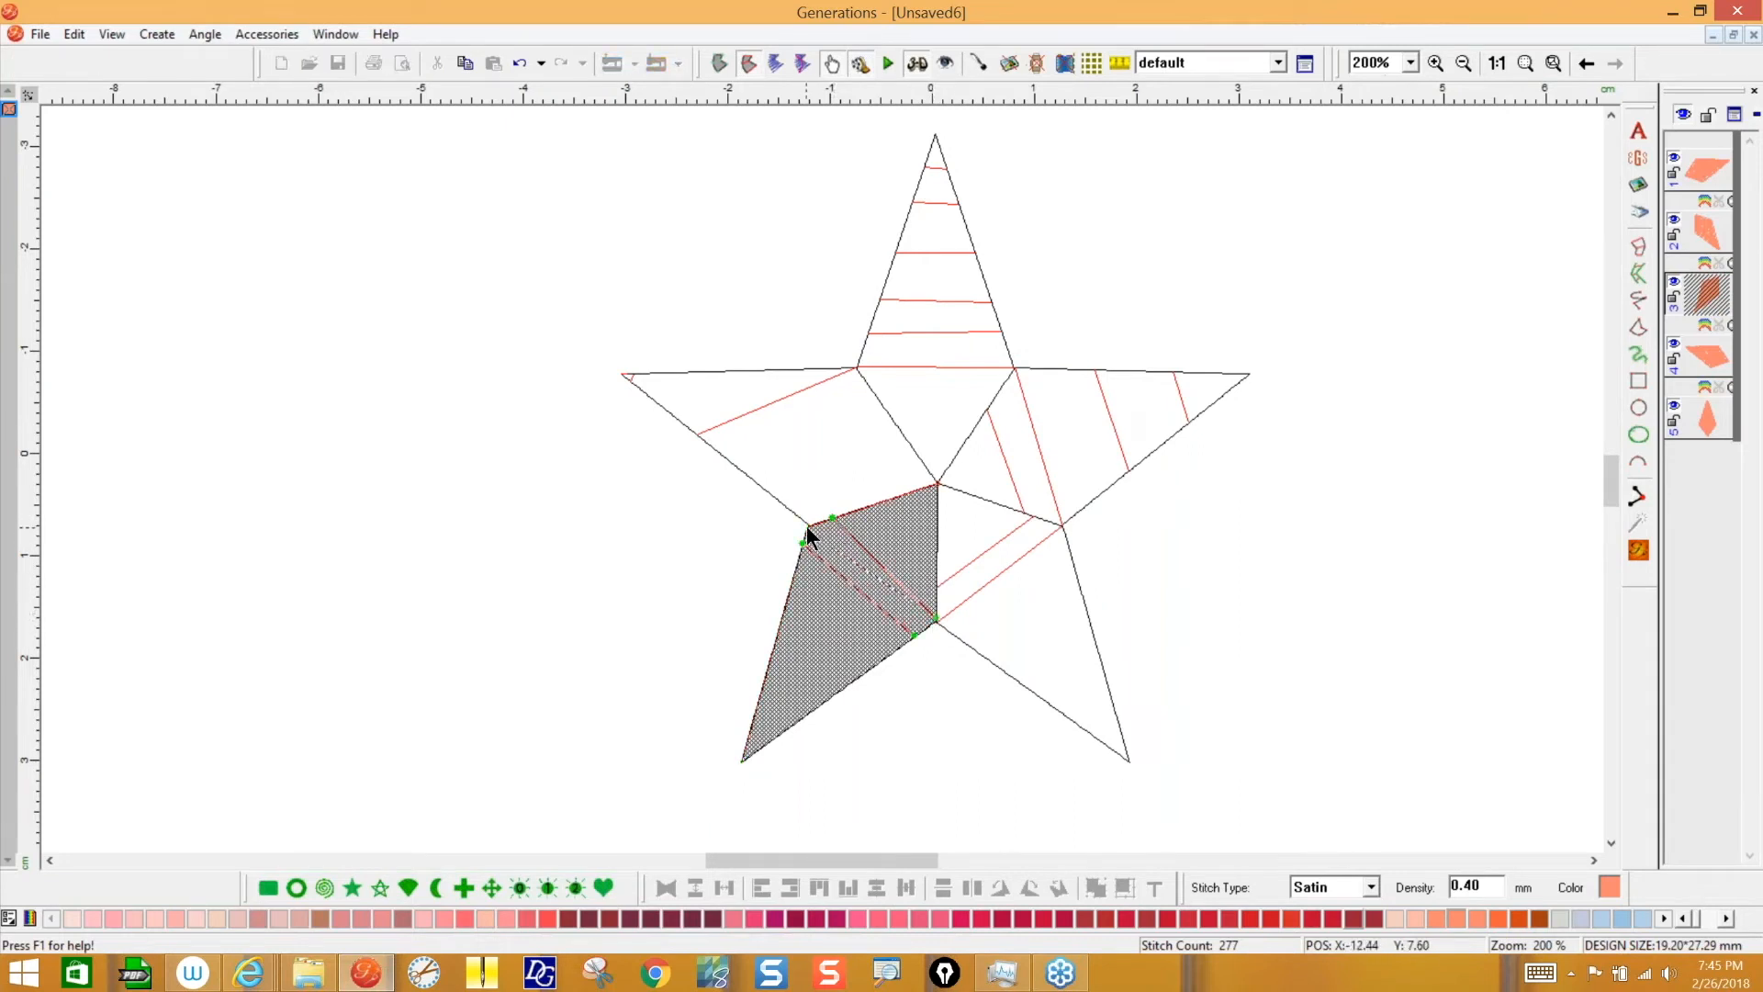
{"action": "left_click_drag", "start_coordinate": [936, 618], "coordinate": [934, 621]}
{"action": "left_click_drag", "start_coordinate": [802, 543], "coordinate": [798, 551]}
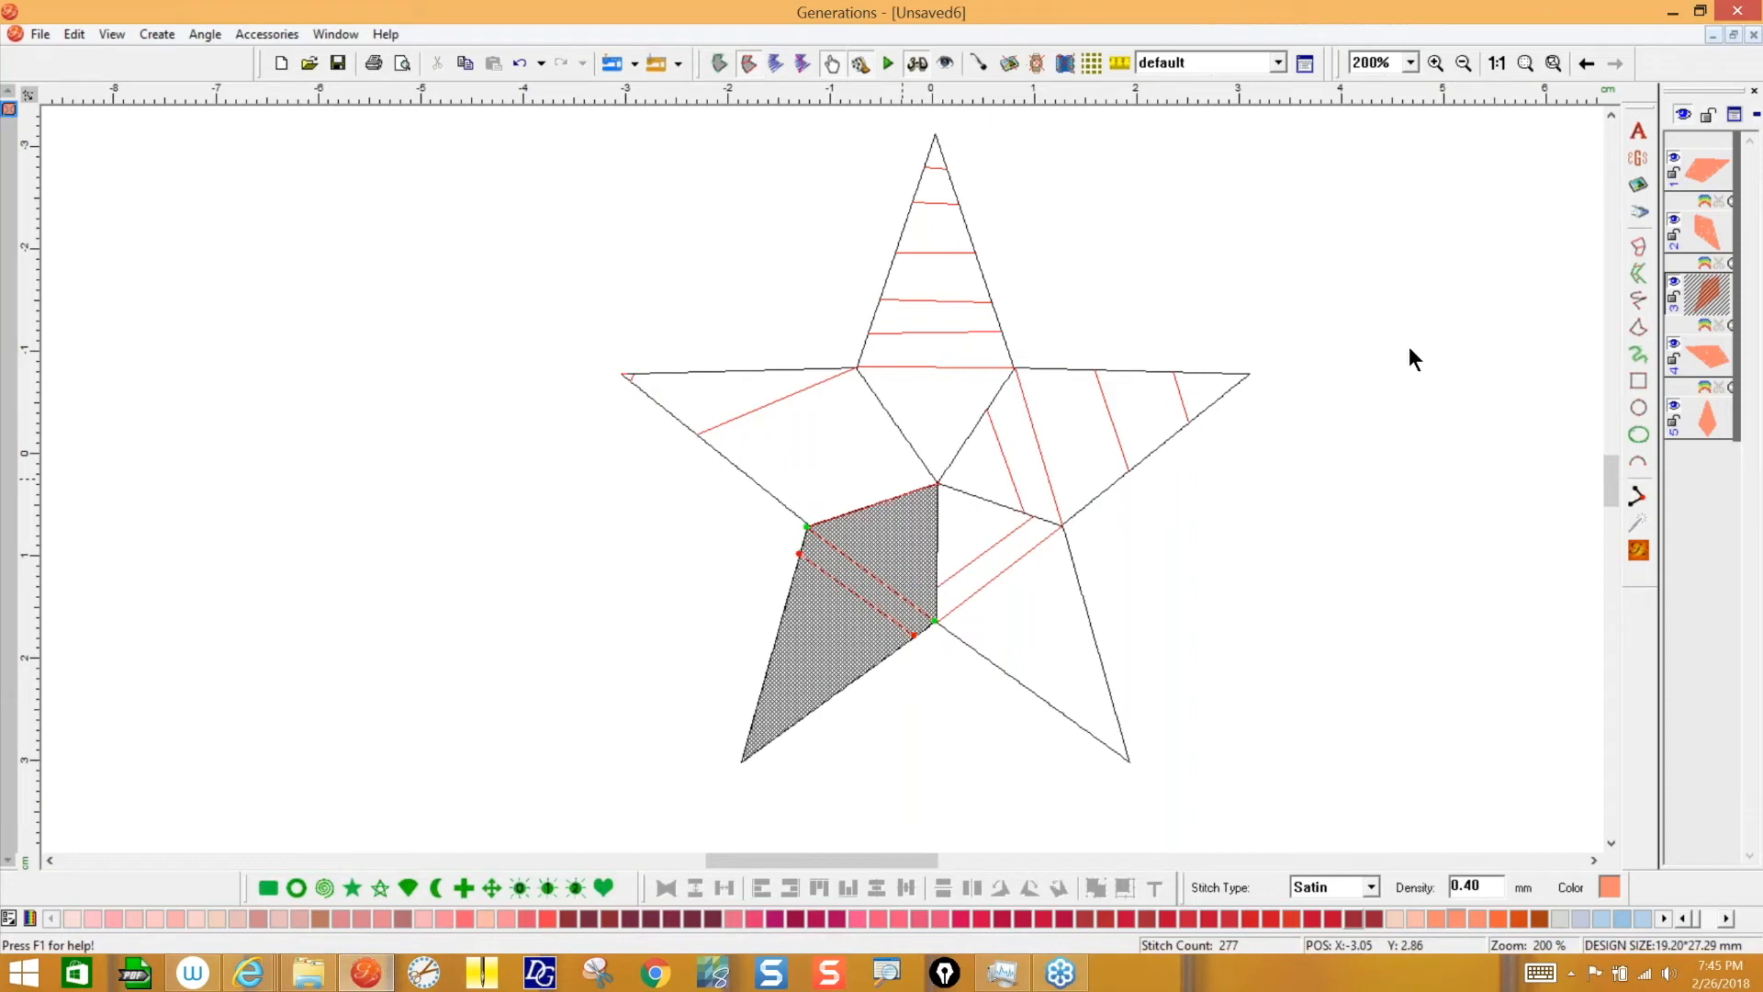
{"action": "key", "text": "Return"}
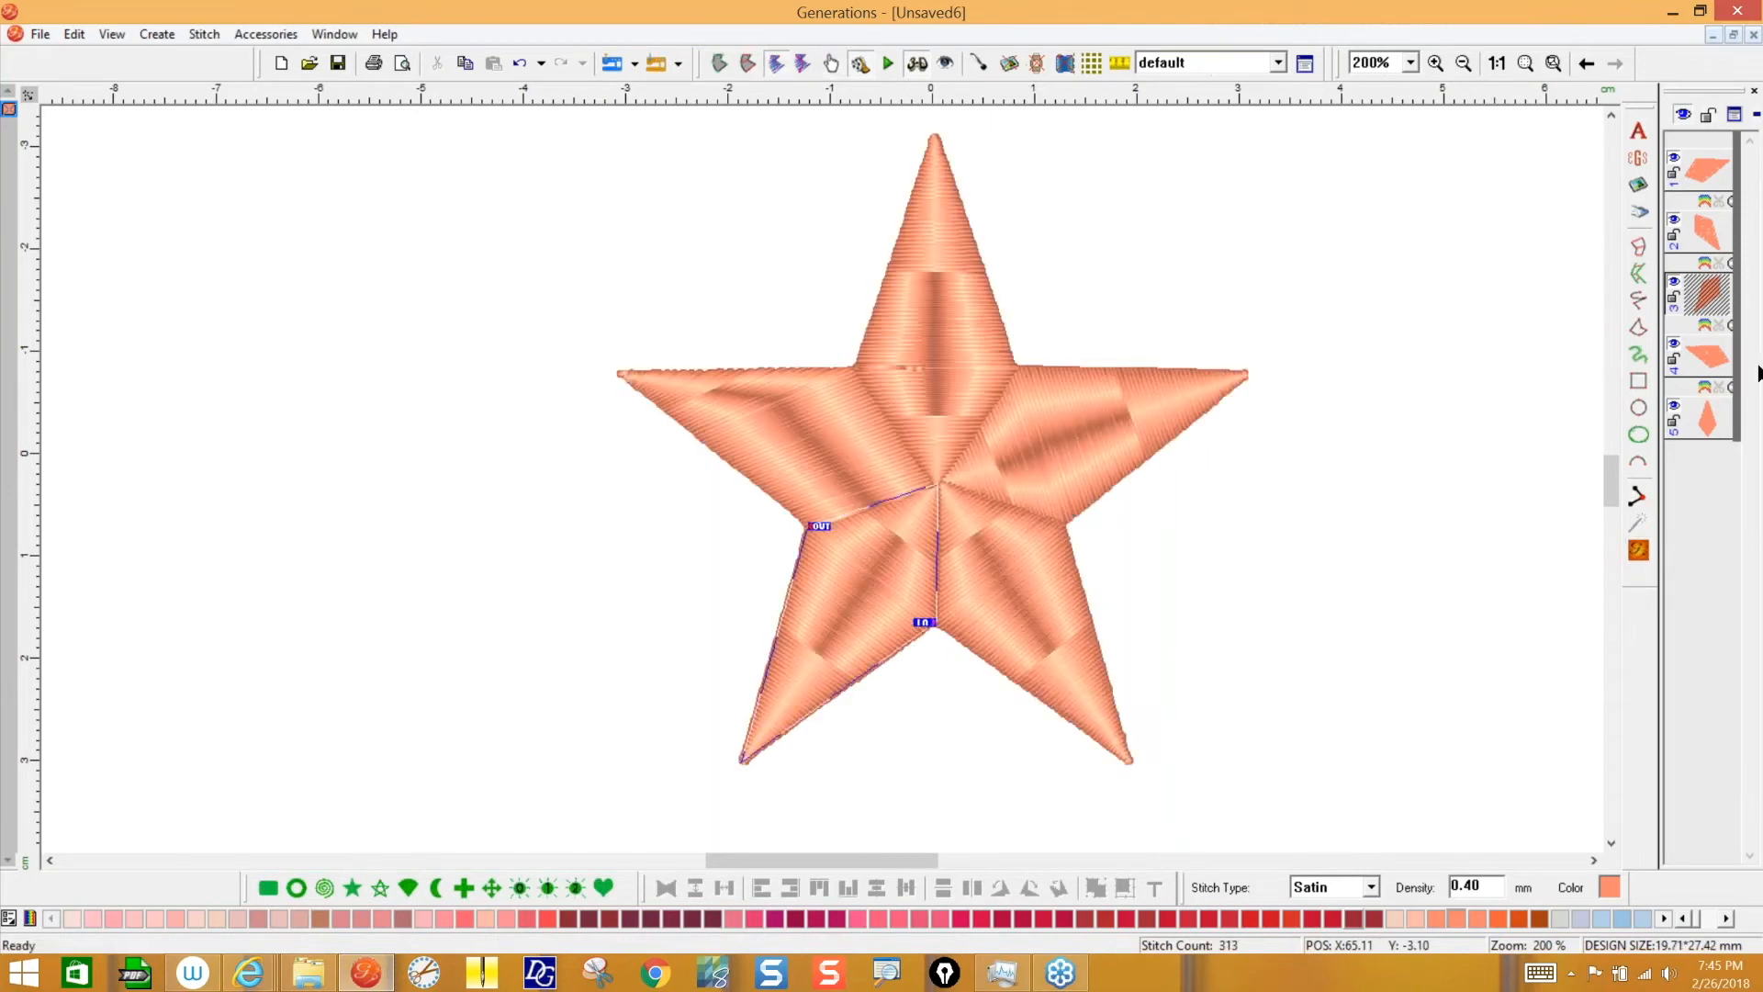
- Set stitch inclination lines crosswise along the upper left point, from its inner corners toward its tip, and generate the stitches
{"action": "left_click", "coordinate": [747, 62]}
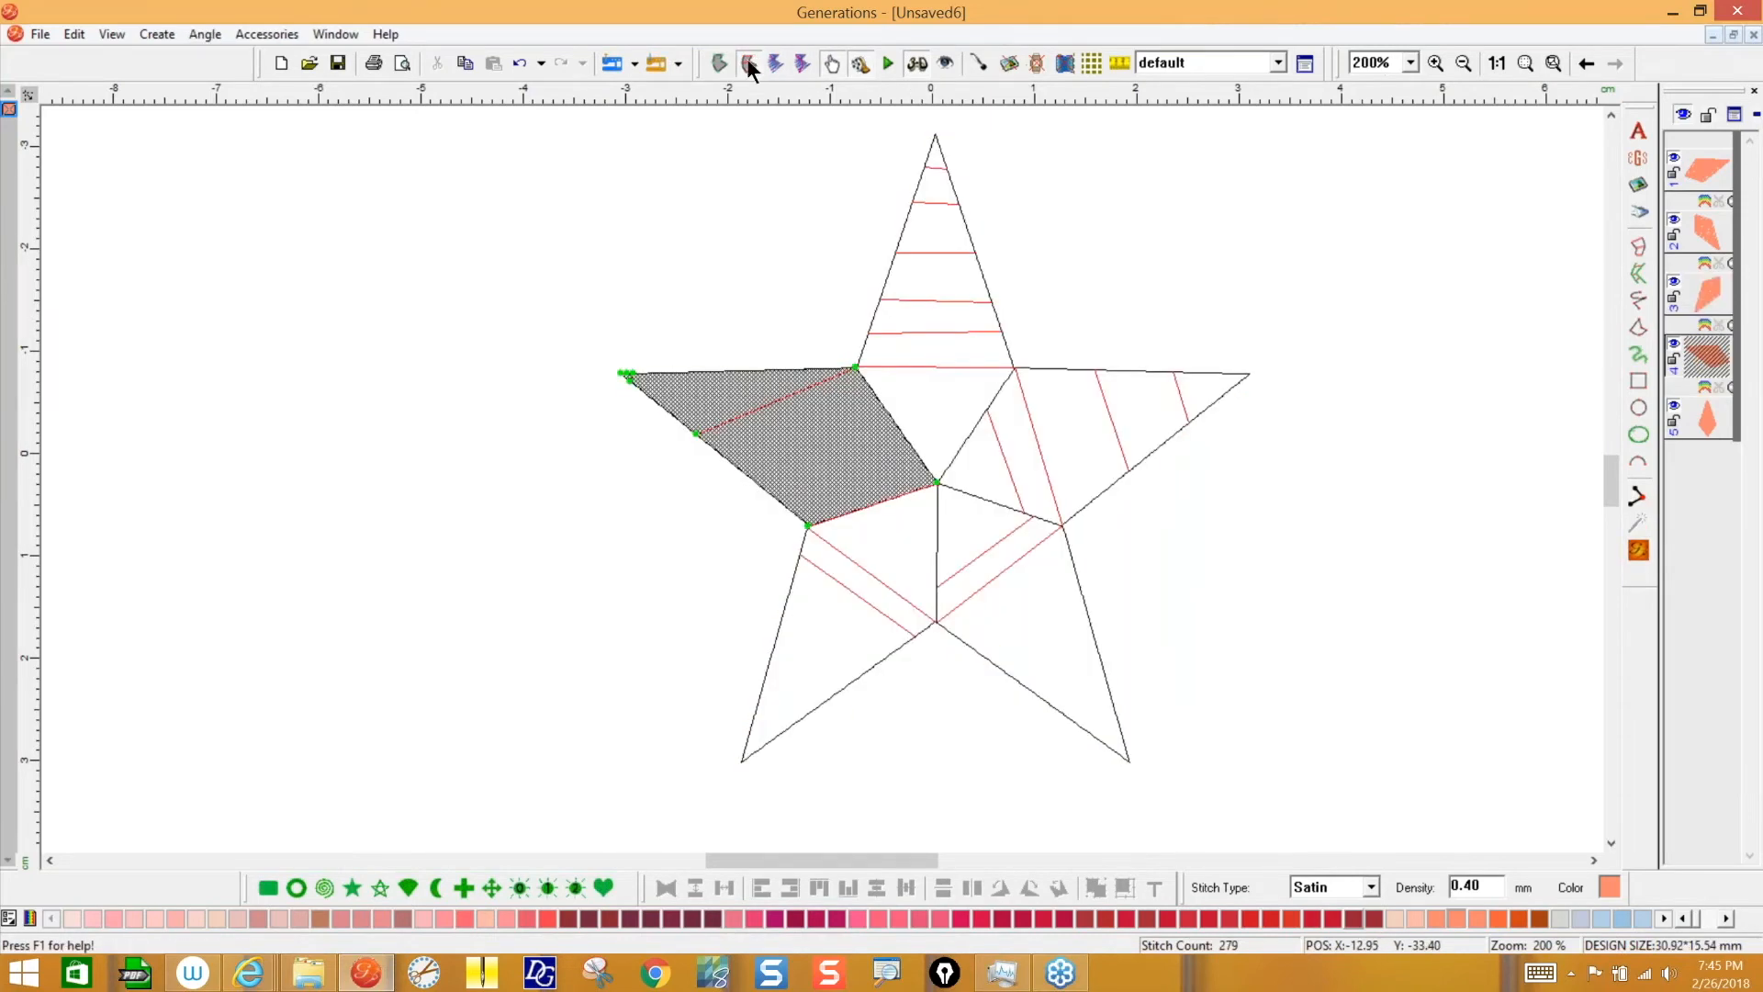
{"action": "mouse_move", "coordinate": [696, 433]}
{"action": "left_mouse_down"}
{"action": "mouse_move", "coordinate": [814, 515]}
{"action": "mouse_move", "coordinate": [814, 539]}
{"action": "left_mouse_up"}
{"action": "mouse_move", "coordinate": [878, 395]}
{"action": "left_mouse_down"}
{"action": "mouse_move", "coordinate": [828, 516]}
{"action": "mouse_move", "coordinate": [845, 514]}
{"action": "mouse_move", "coordinate": [809, 525]}
{"action": "left_mouse_up"}
{"action": "left_click_drag", "start_coordinate": [629, 381], "coordinate": [714, 439]}
{"action": "left_click_drag", "start_coordinate": [633, 373], "coordinate": [731, 367]}
{"action": "mouse_move", "coordinate": [626, 374]}
{"action": "left_mouse_down"}
{"action": "mouse_move", "coordinate": [656, 373]}
{"action": "mouse_move", "coordinate": [649, 395]}
{"action": "left_mouse_up"}
{"action": "left_click", "coordinate": [1639, 540]}
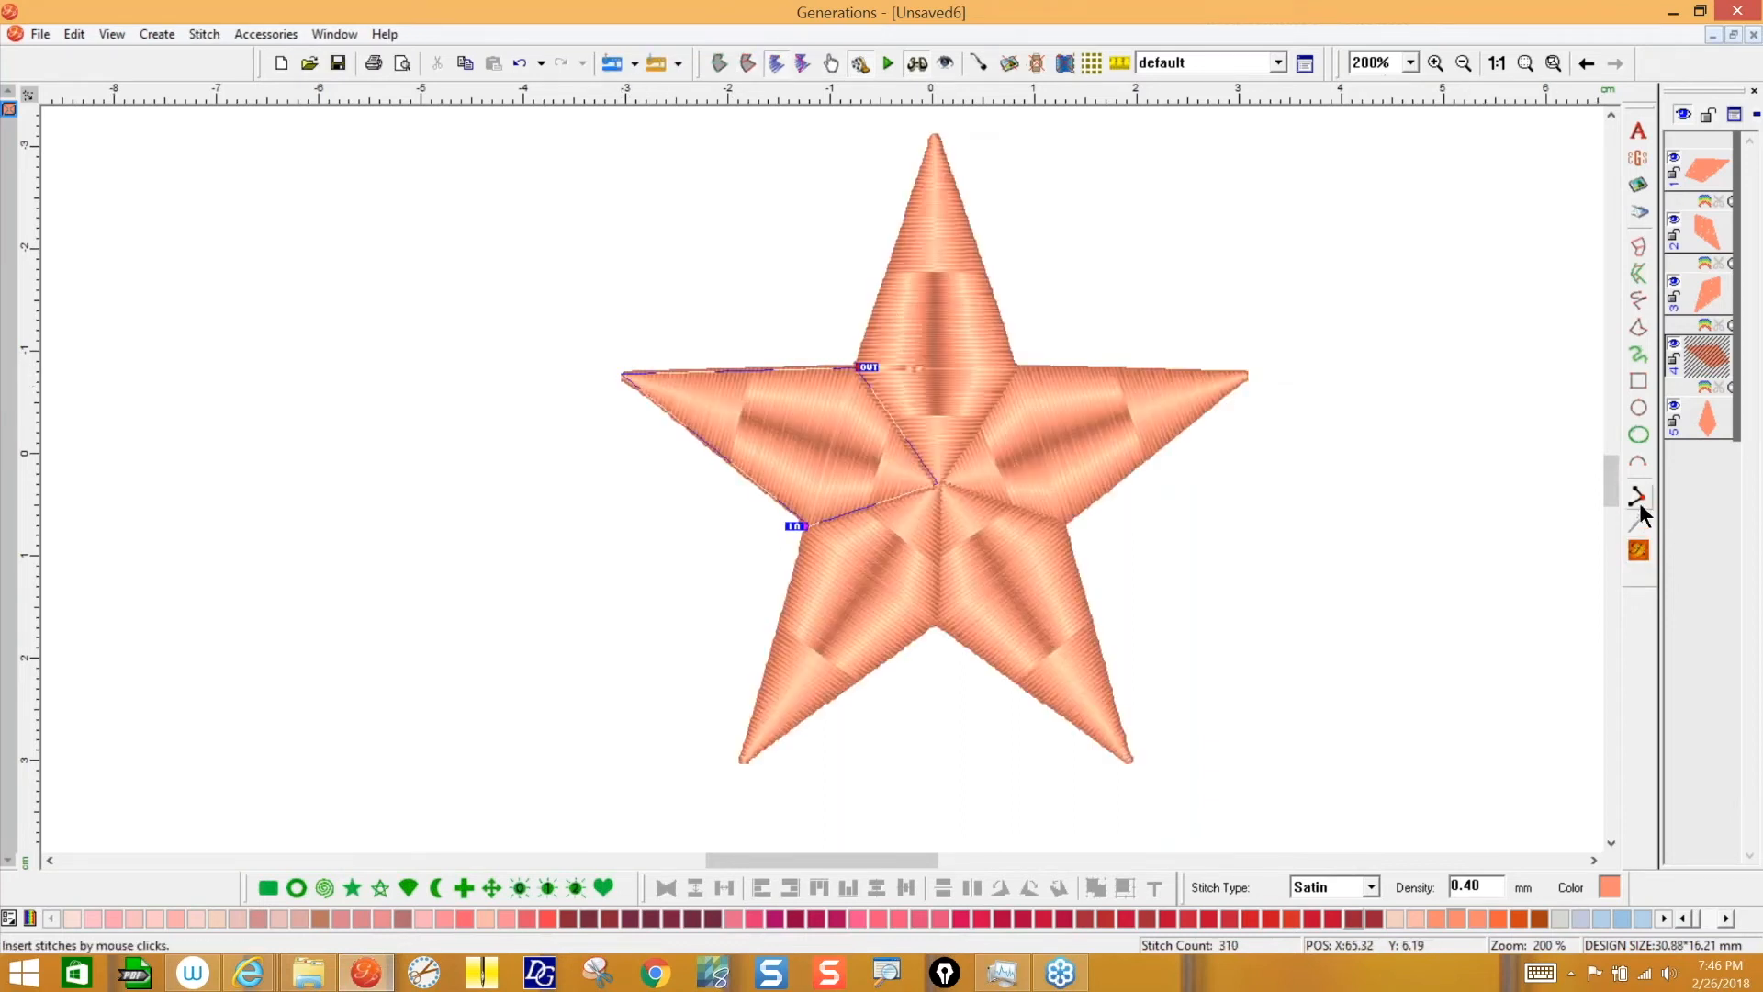
- Select the whole star, scale it down to about 42 mm wide, and regenerate the stitches
{"action": "left_click", "coordinate": [1497, 60]}
{"action": "left_click_drag", "start_coordinate": [820, 725], "coordinate": [1144, 706]}
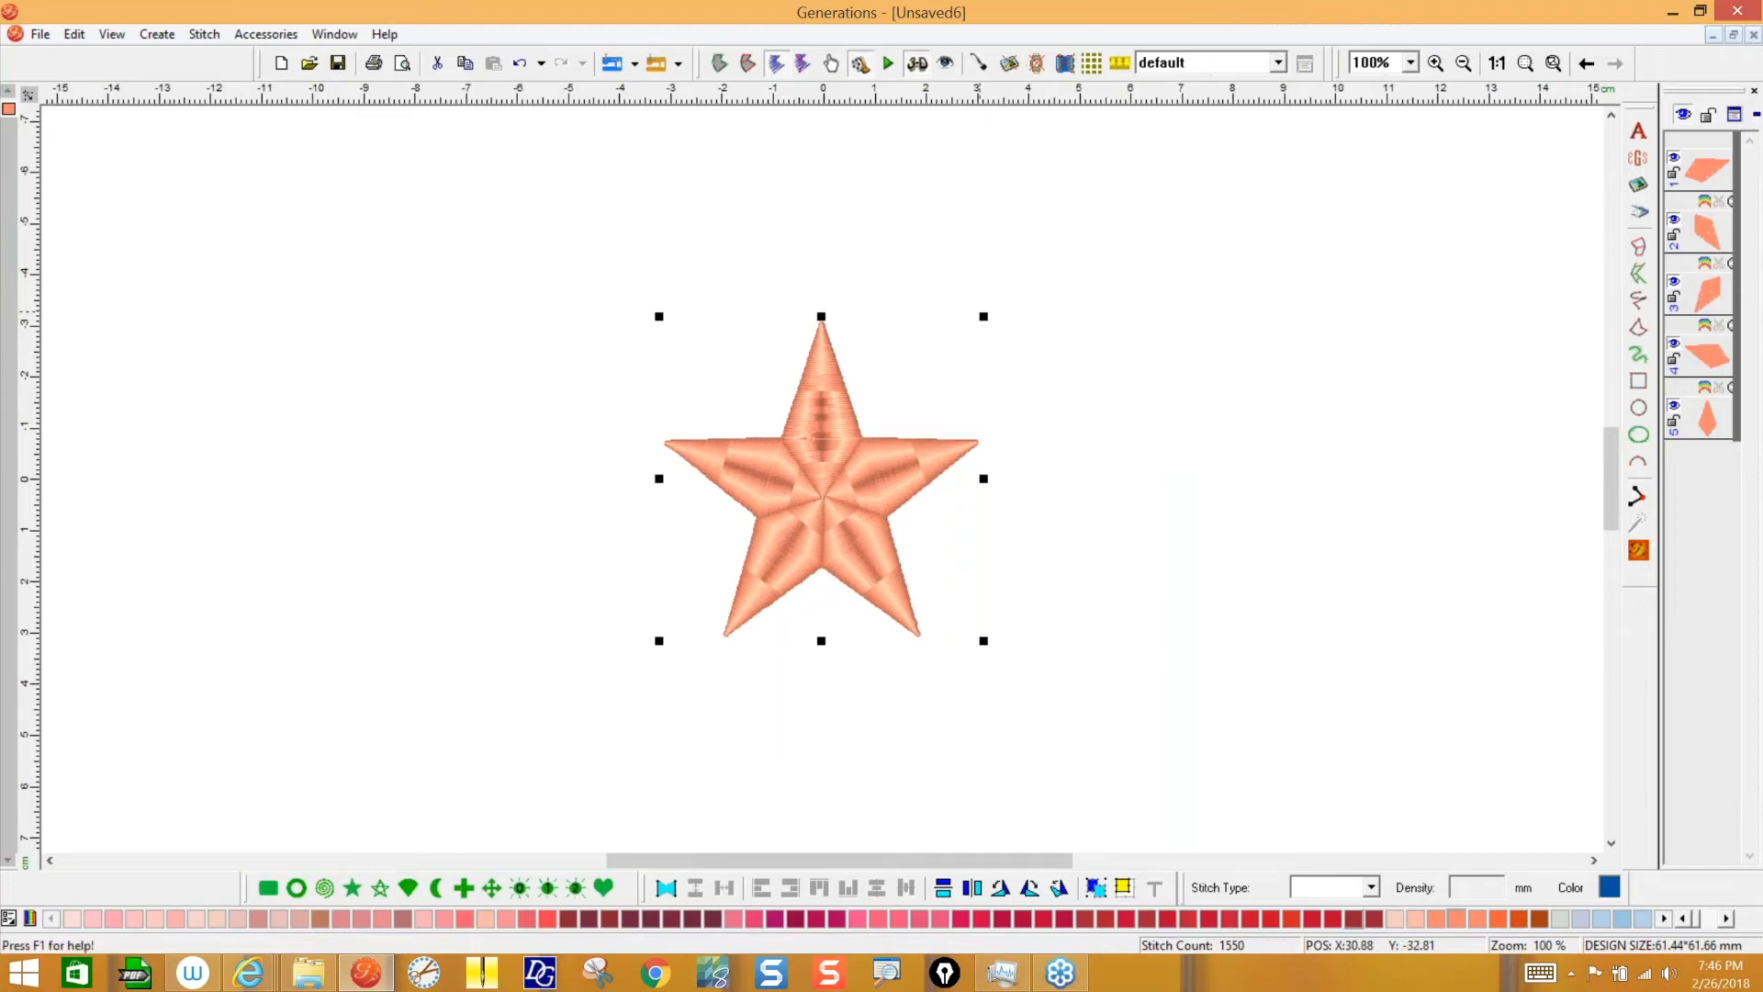
{"action": "left_click_drag", "start_coordinate": [983, 312], "coordinate": [930, 413]}
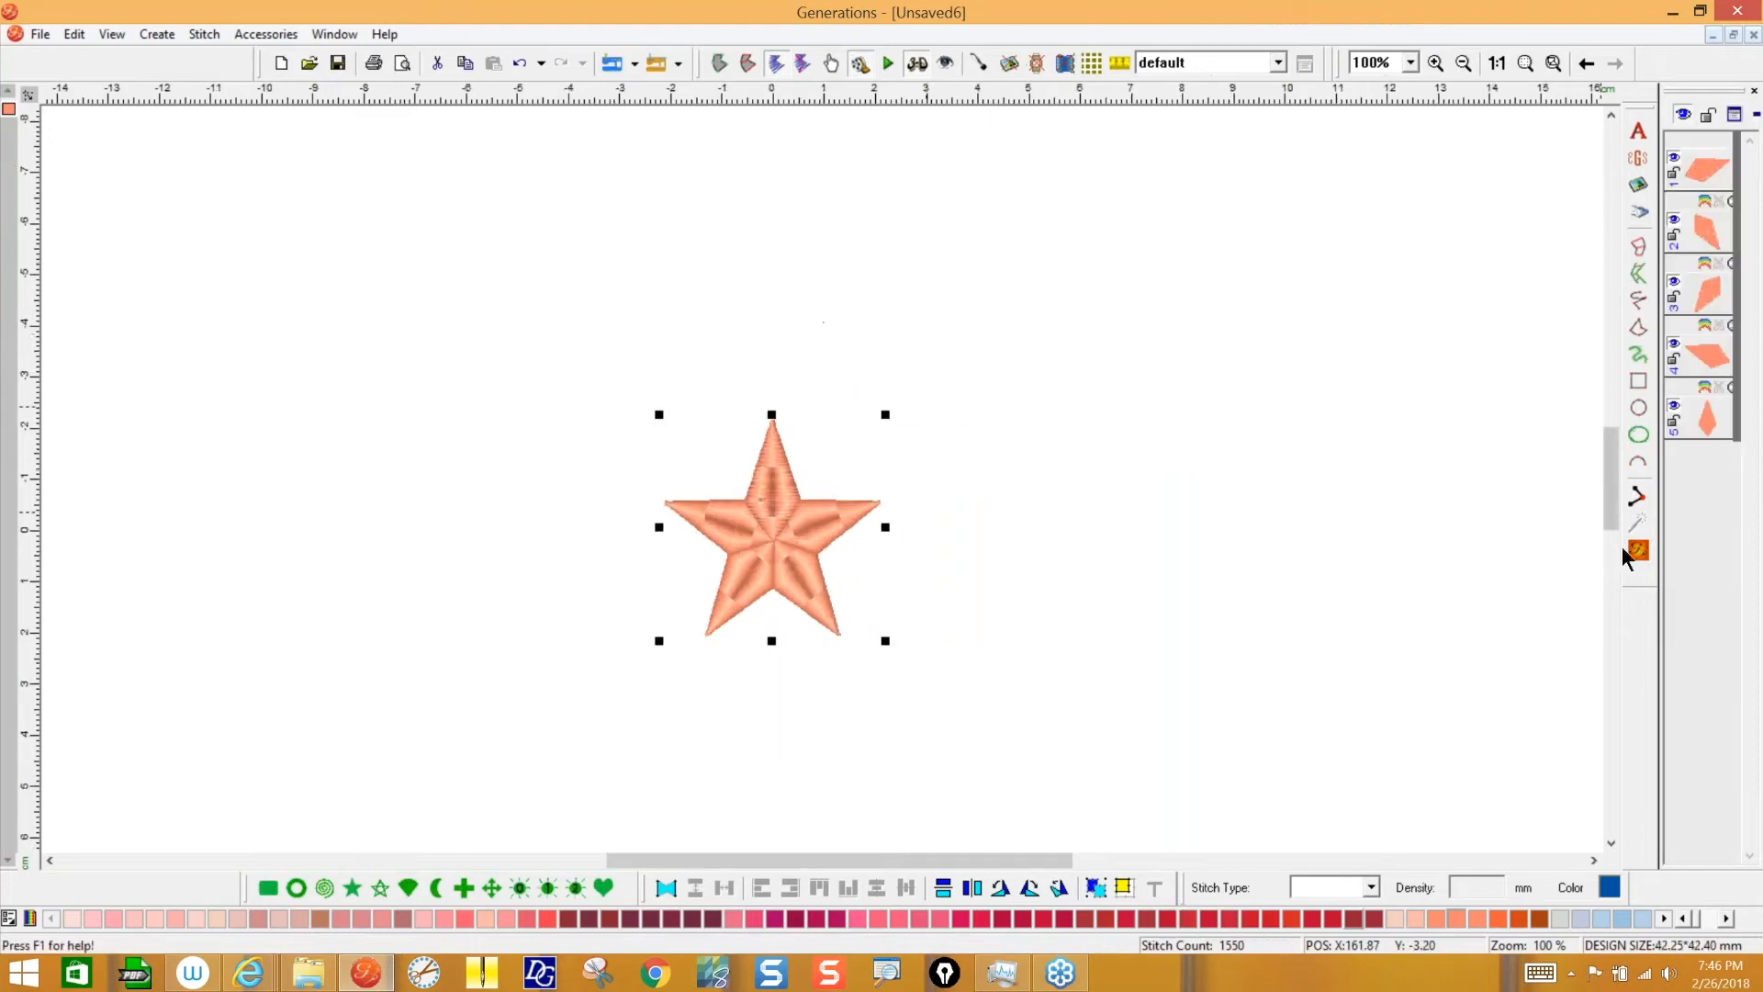
{"action": "left_click", "coordinate": [1638, 550]}
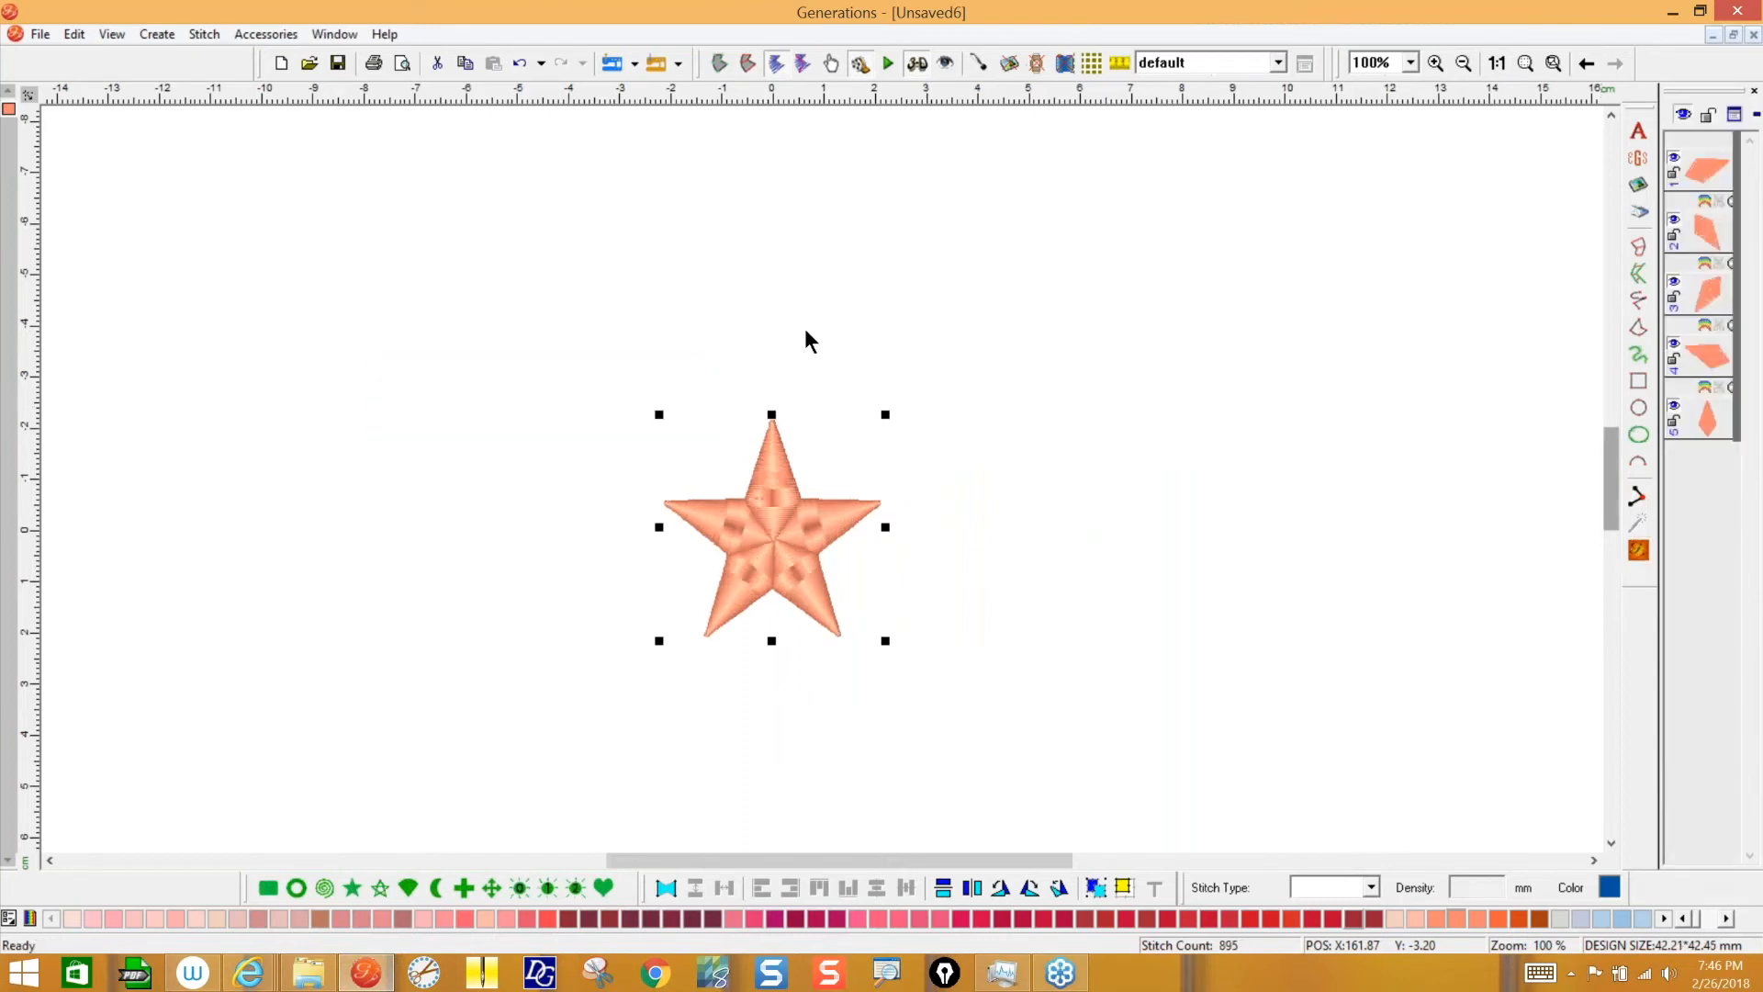
- Scale the whole star down to about 37 mm wide, regenerate the stitches, and deselect it
{"action": "left_click_drag", "start_coordinate": [873, 438], "coordinate": [876, 432]}
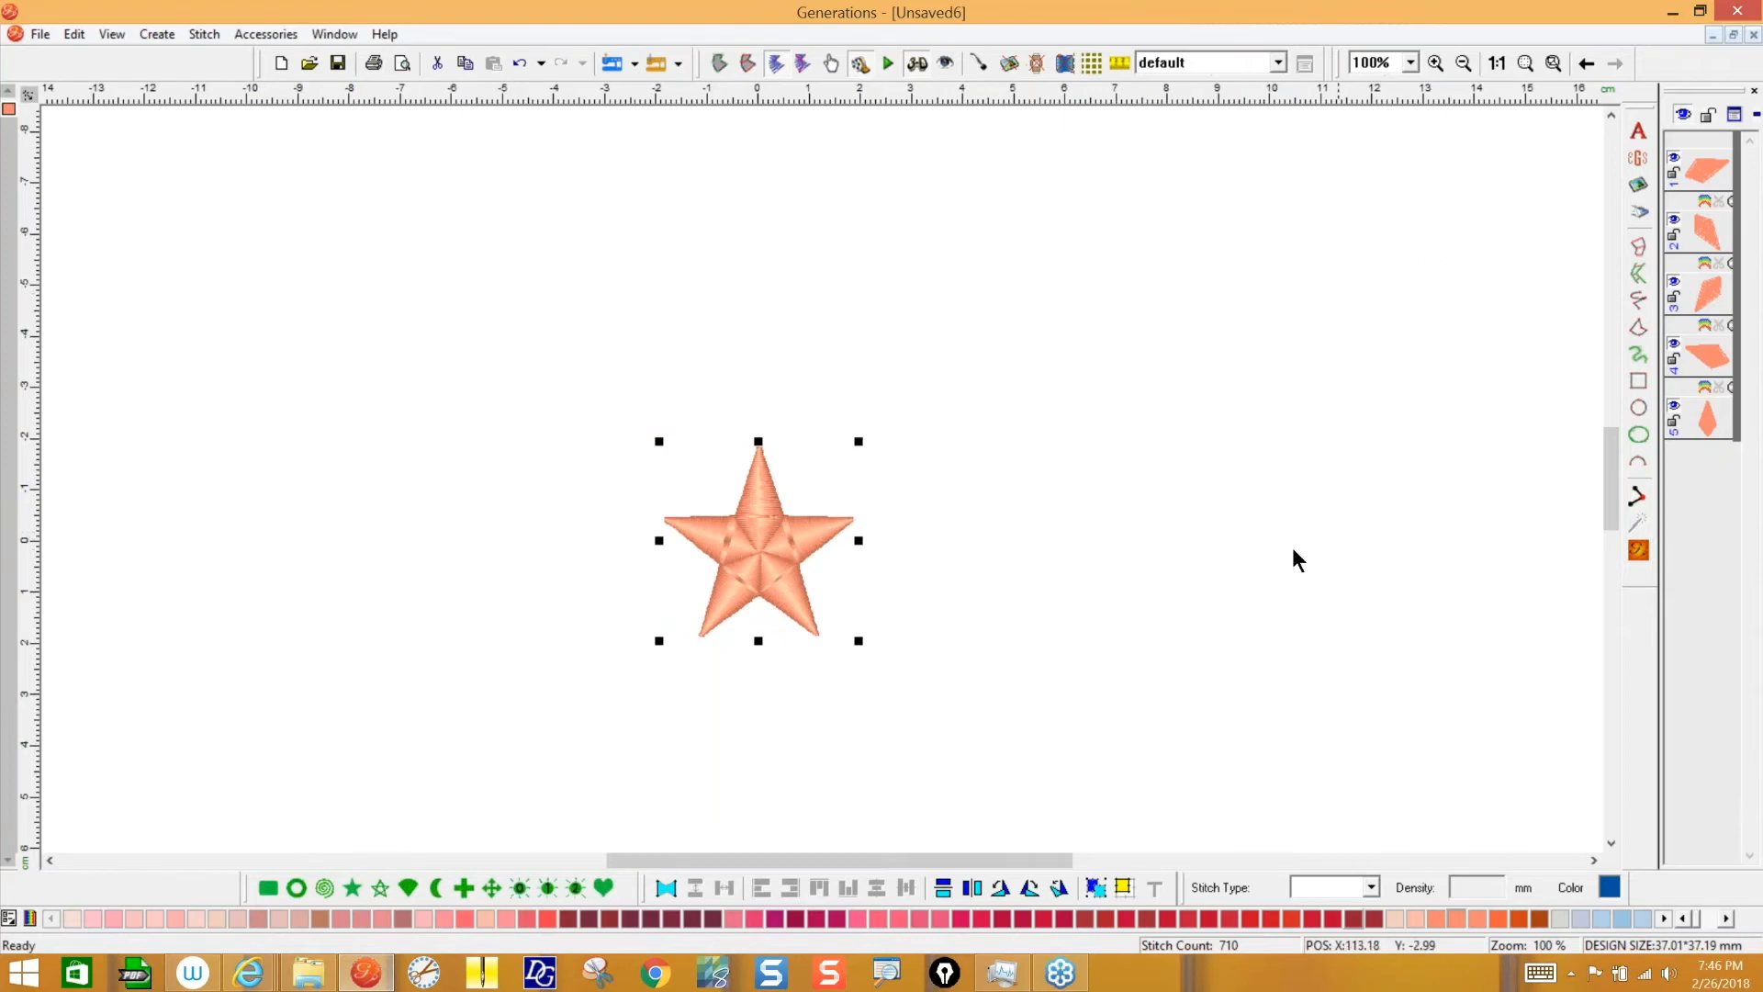
{"action": "left_click", "coordinate": [1334, 549]}
{"action": "left_click", "coordinate": [1640, 552]}
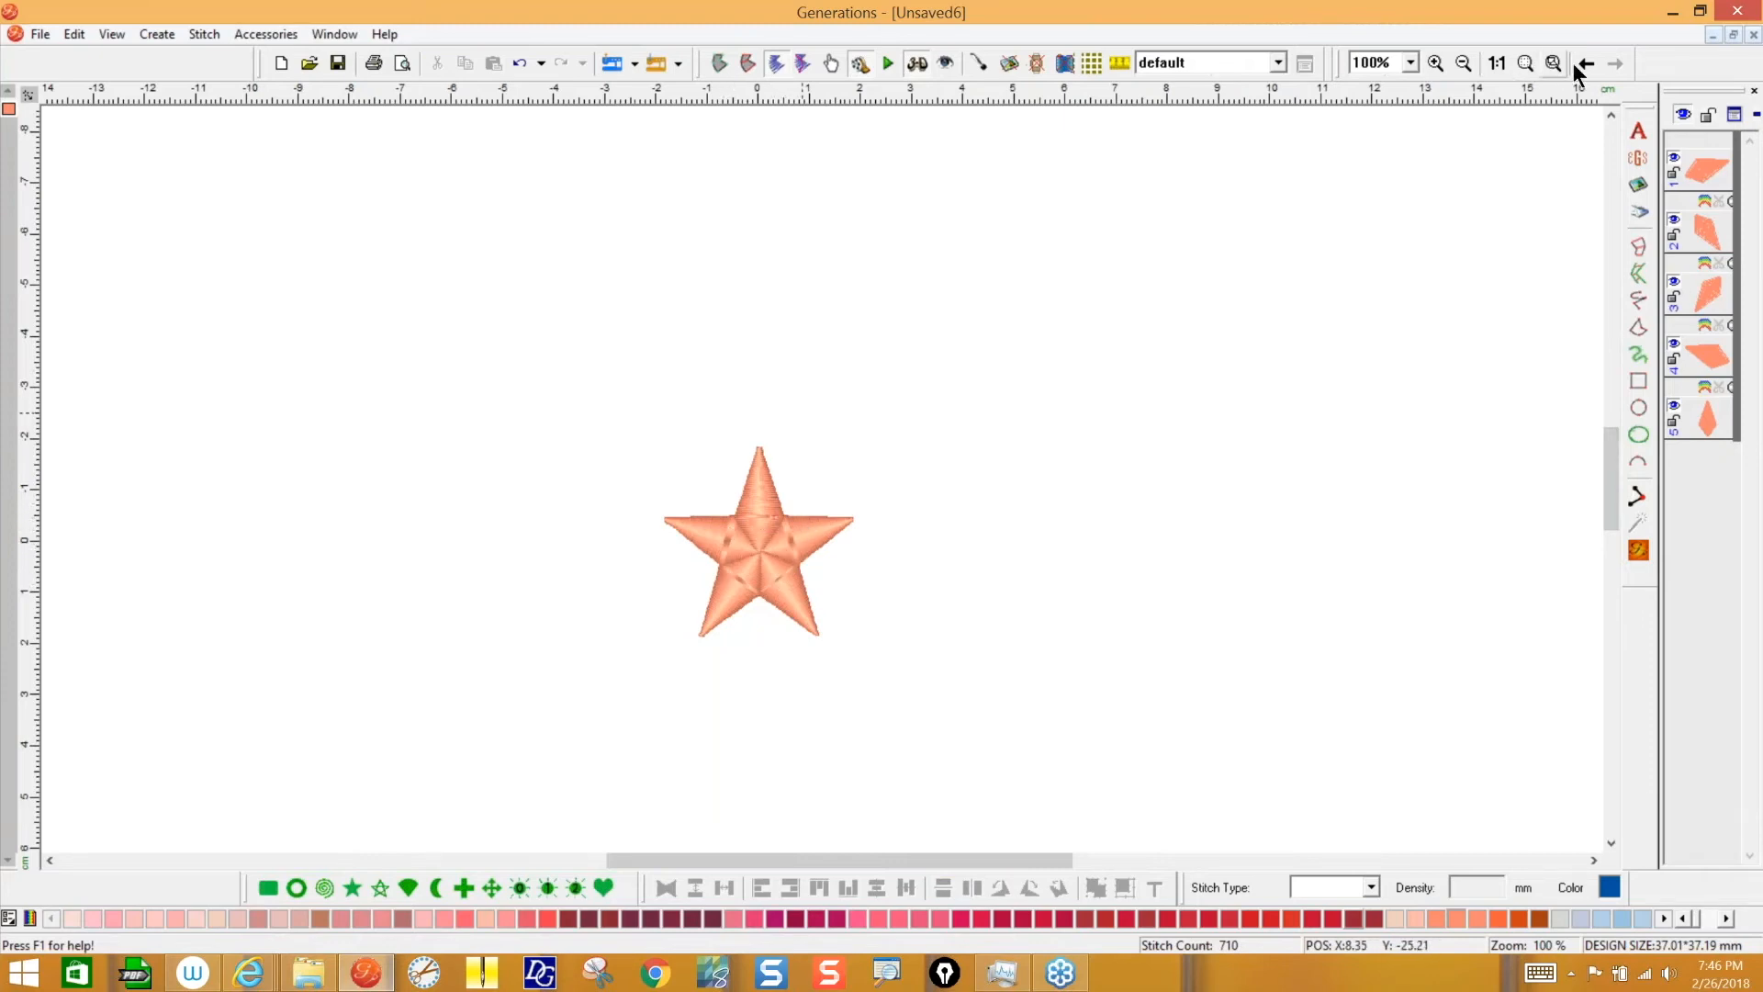
- Scale all five star sections down together to about 35 mm wide and regenerate the stitches
{"action": "left_click", "coordinate": [1523, 60]}
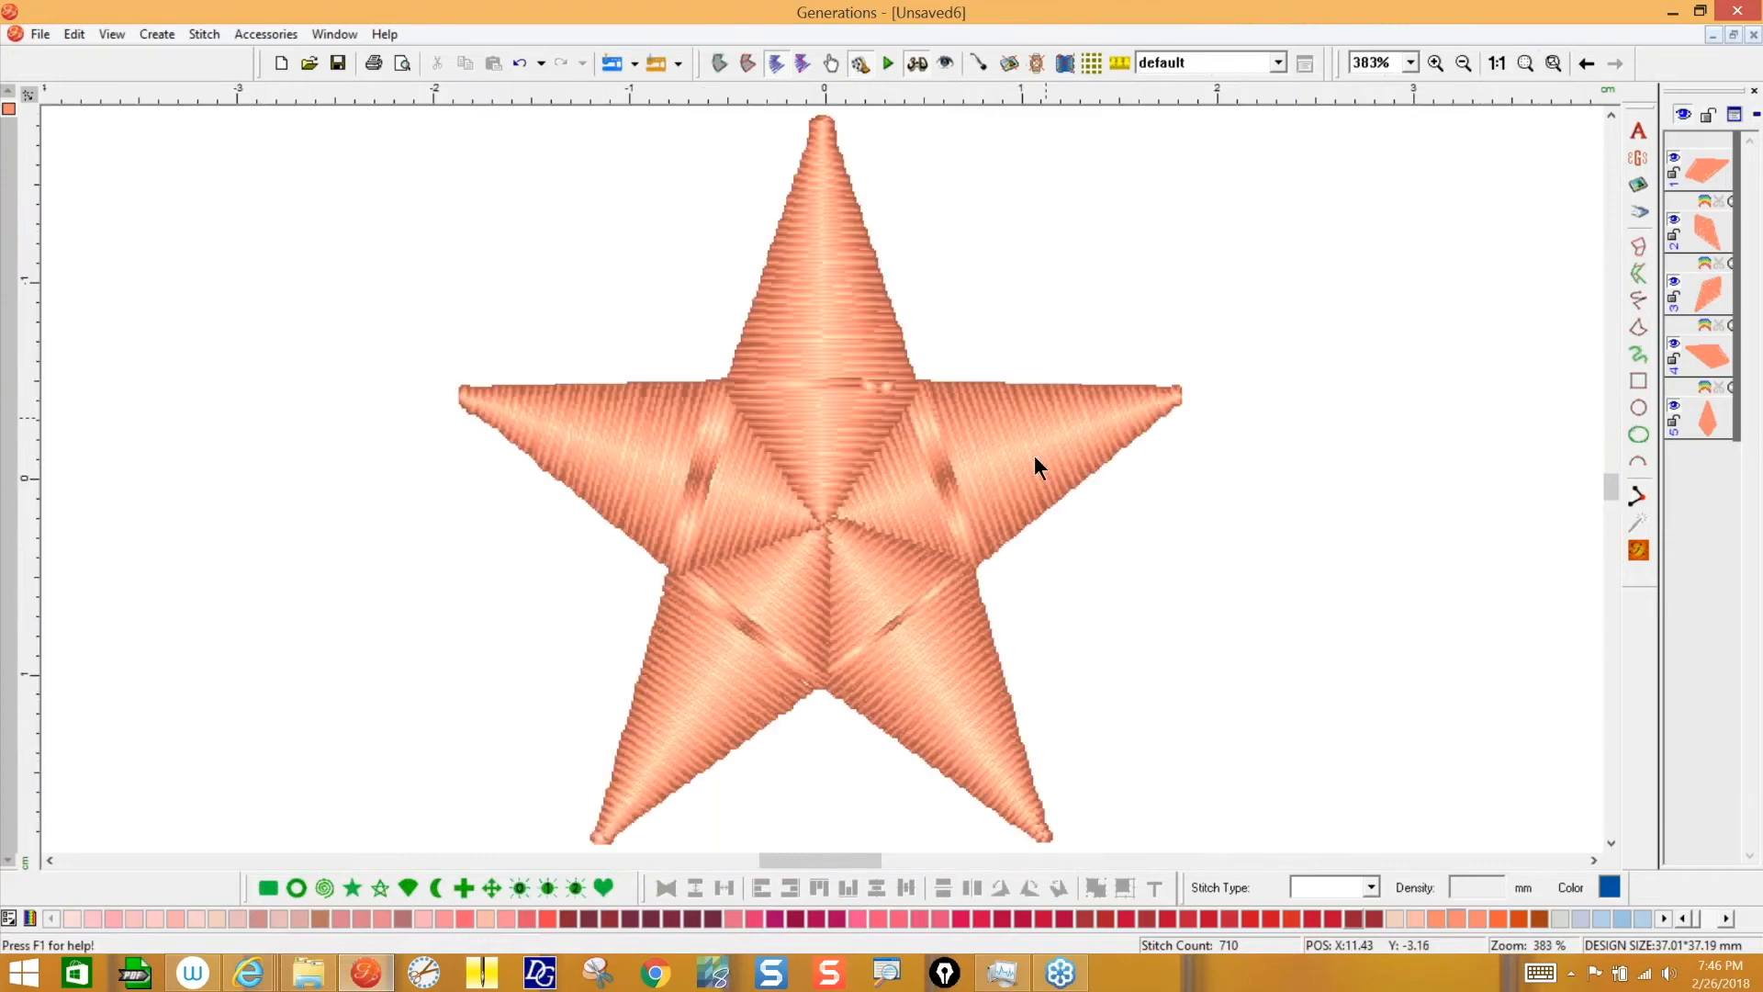
{"action": "left_click", "coordinate": [1052, 452]}
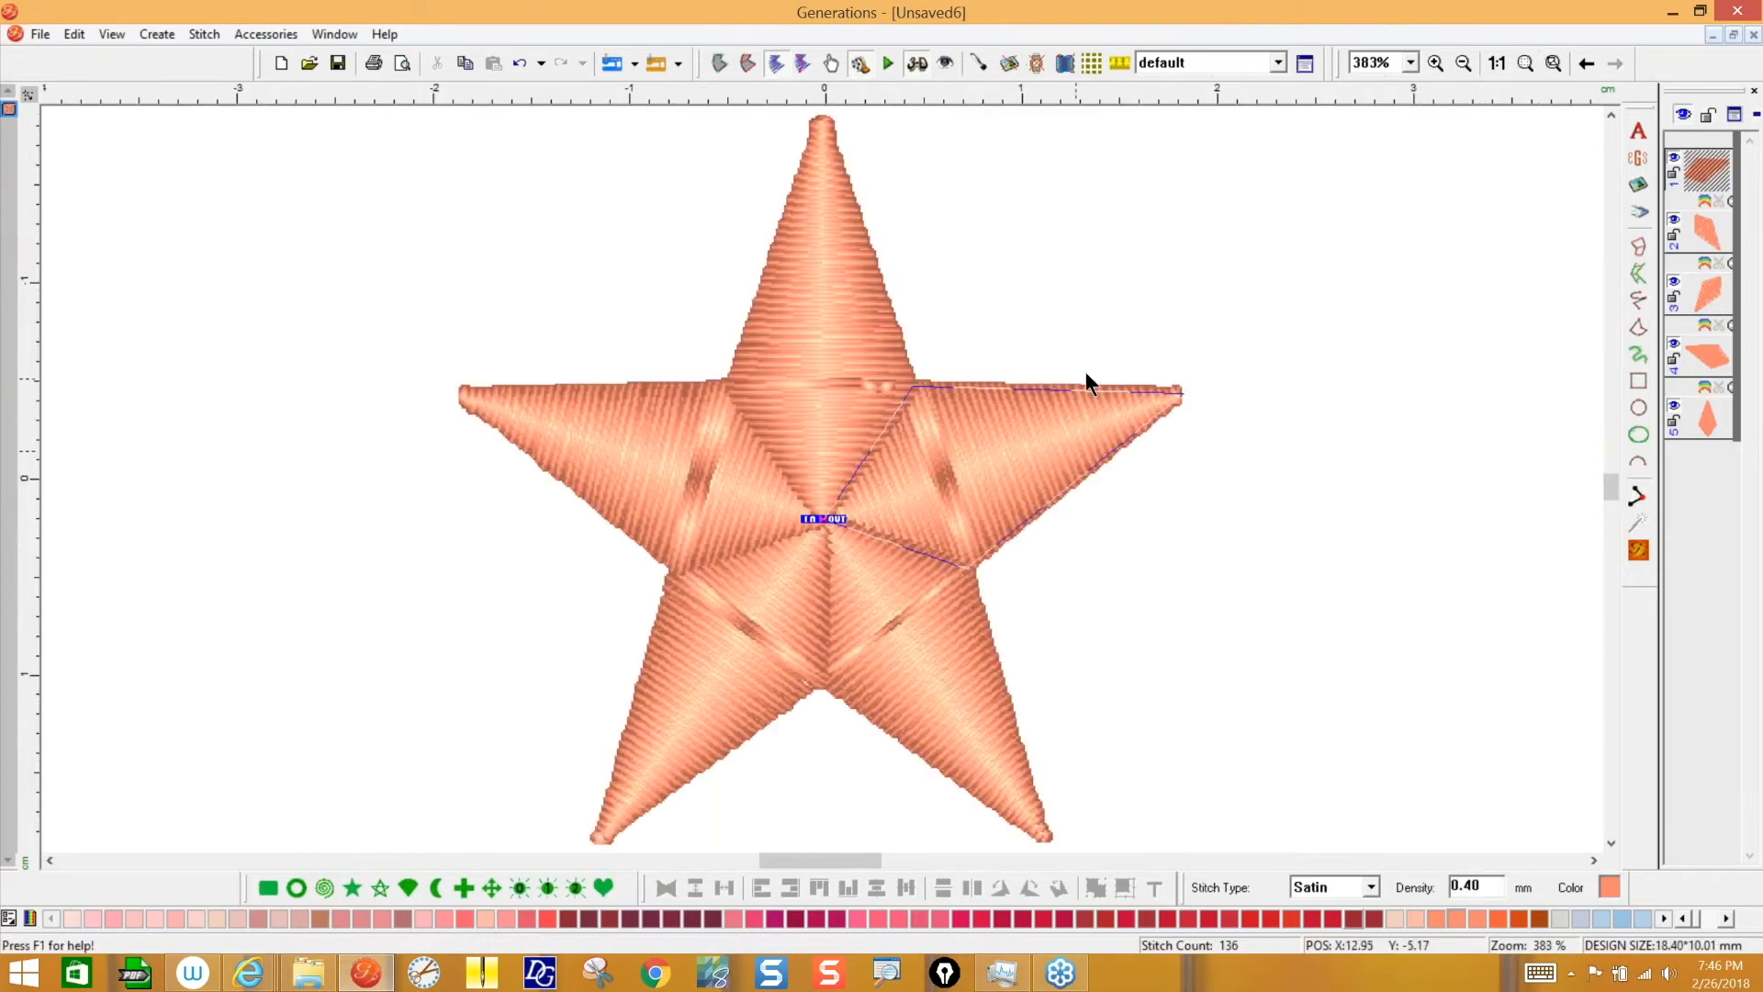
{"action": "key", "text": "ctrl+a"}
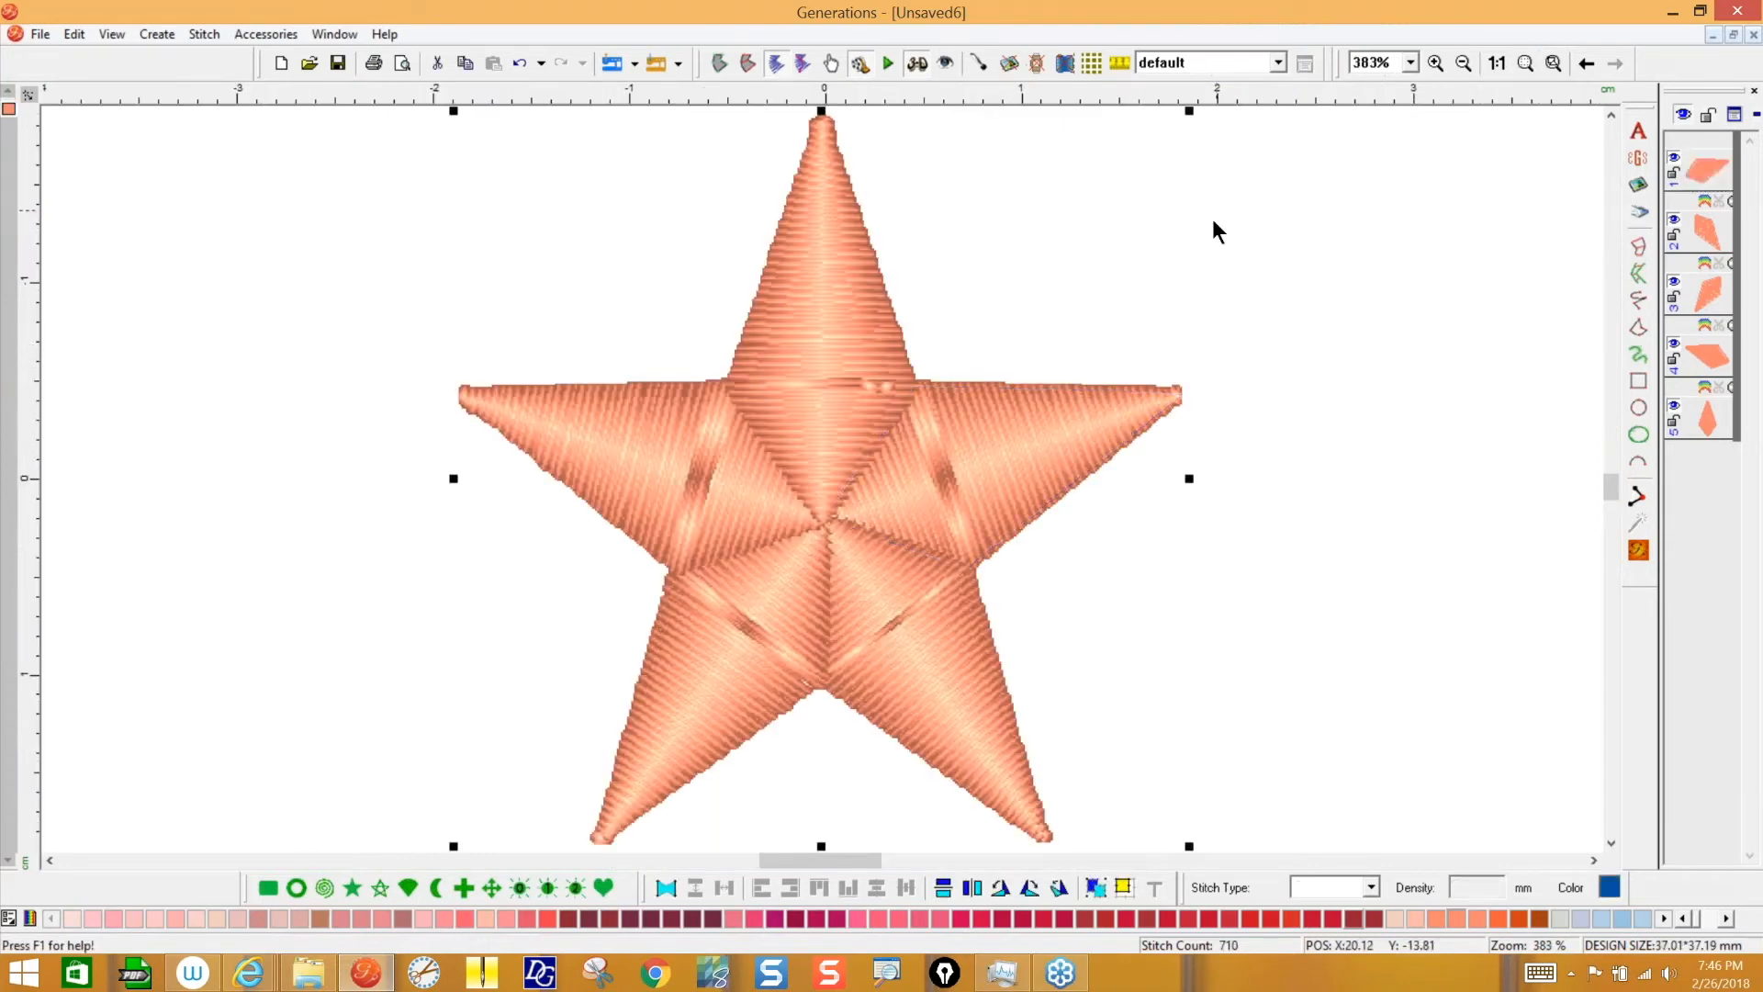
{"action": "left_click_drag", "start_coordinate": [1189, 111], "coordinate": [1155, 145]}
{"action": "left_click", "coordinate": [1639, 551]}
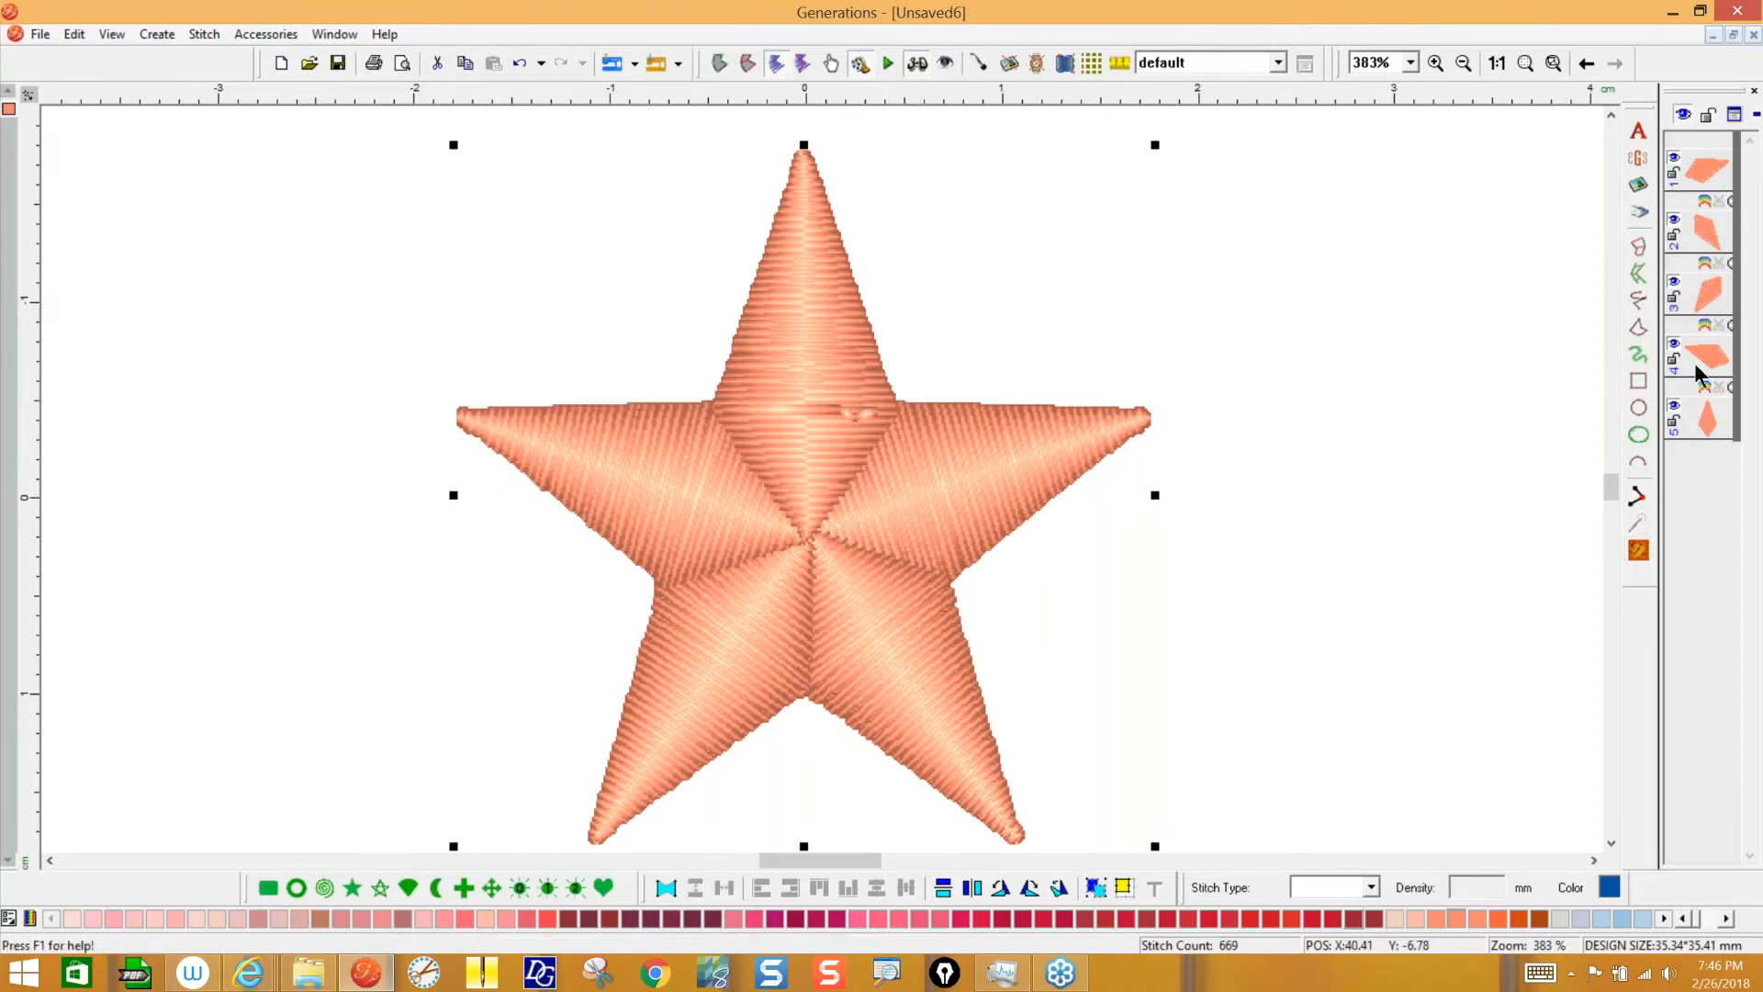
- Adjust the top point's stitch inclination by moving the line at its inner corner toward the star's centre, and regenerate the stitches
{"action": "left_click", "coordinate": [1710, 419]}
{"action": "left_click_drag", "start_coordinate": [812, 544], "coordinate": [813, 542]}
{"action": "left_click_drag", "start_coordinate": [729, 405], "coordinate": [812, 528]}
{"action": "left_click", "coordinate": [1637, 550]}
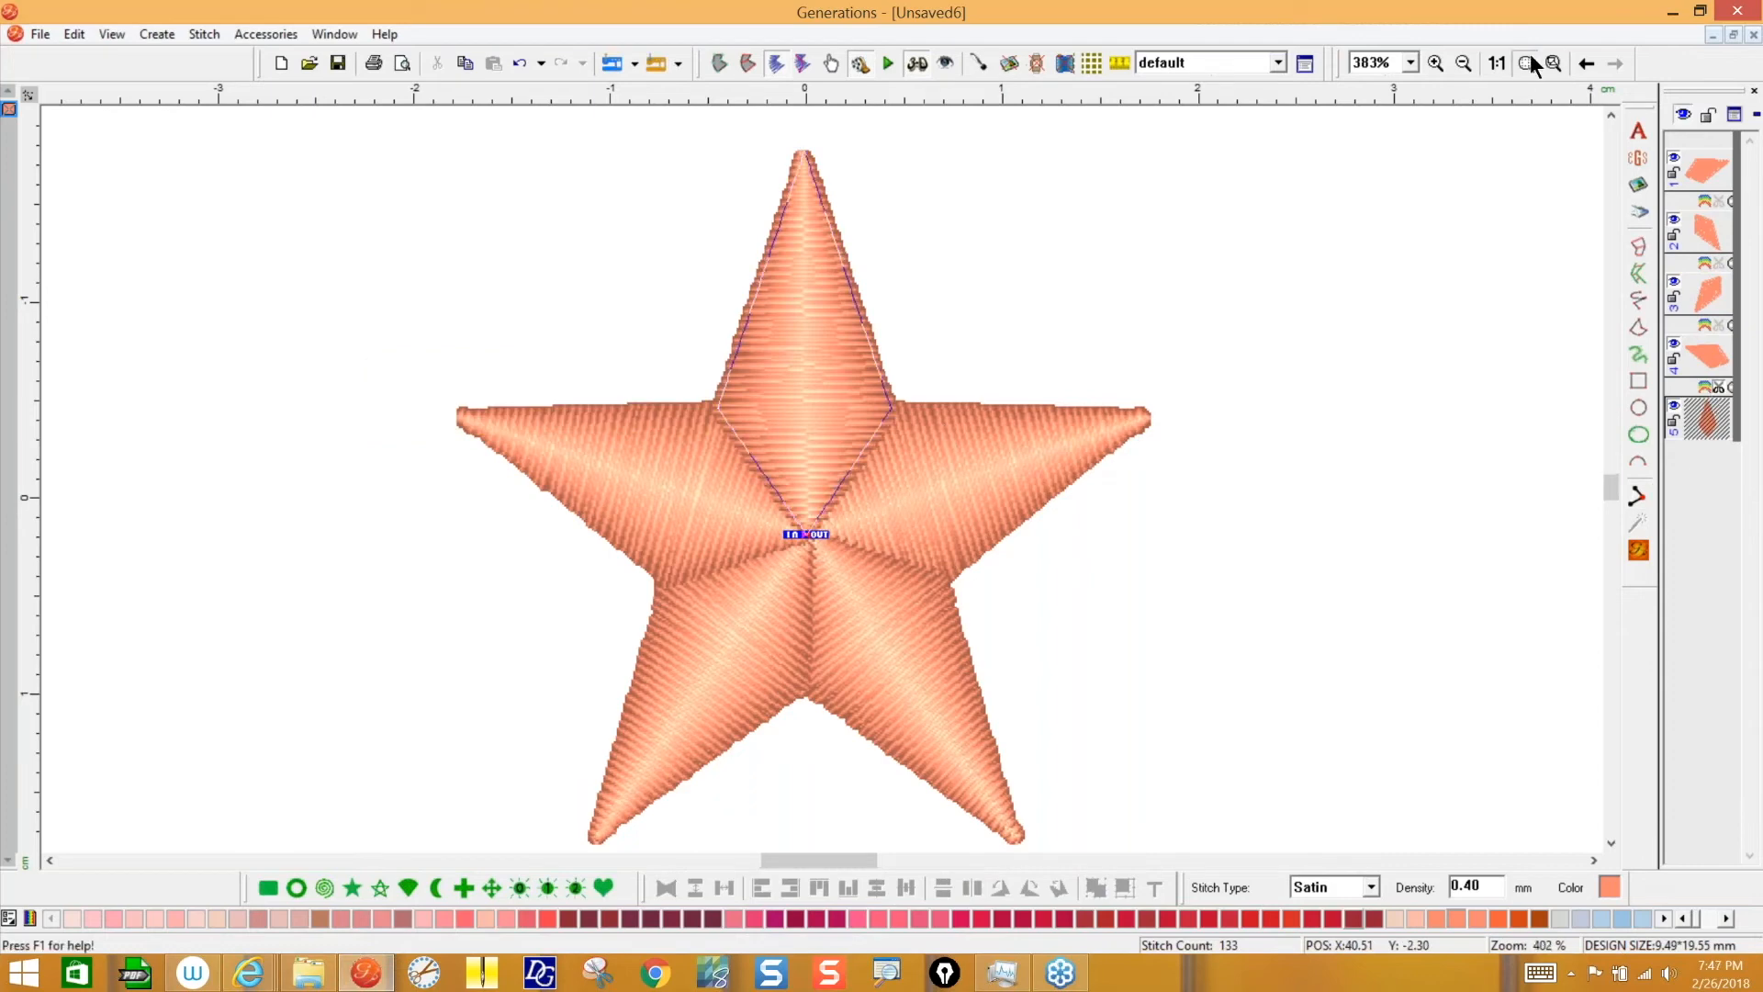
{"action": "left_click", "coordinate": [1529, 53]}
{"action": "left_click", "coordinate": [1637, 551]}
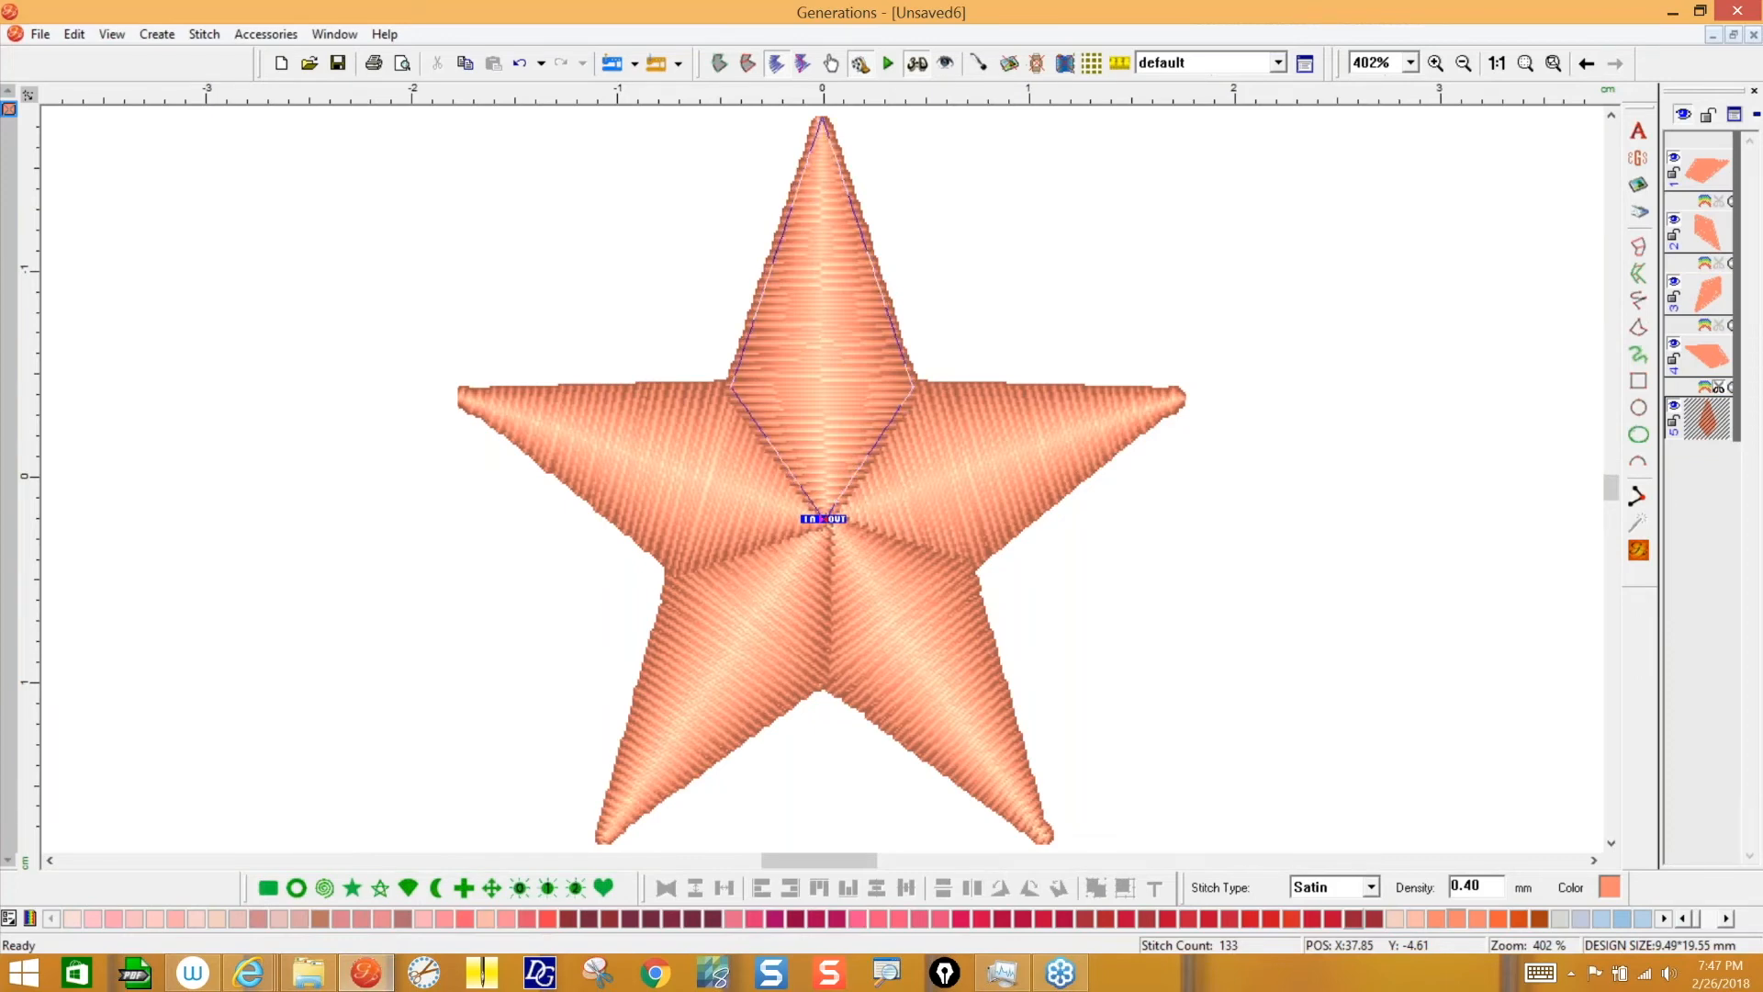
- Save the finished star as a building block named KM-Star in the Webinar category
{"action": "left_click", "coordinate": [277, 36]}
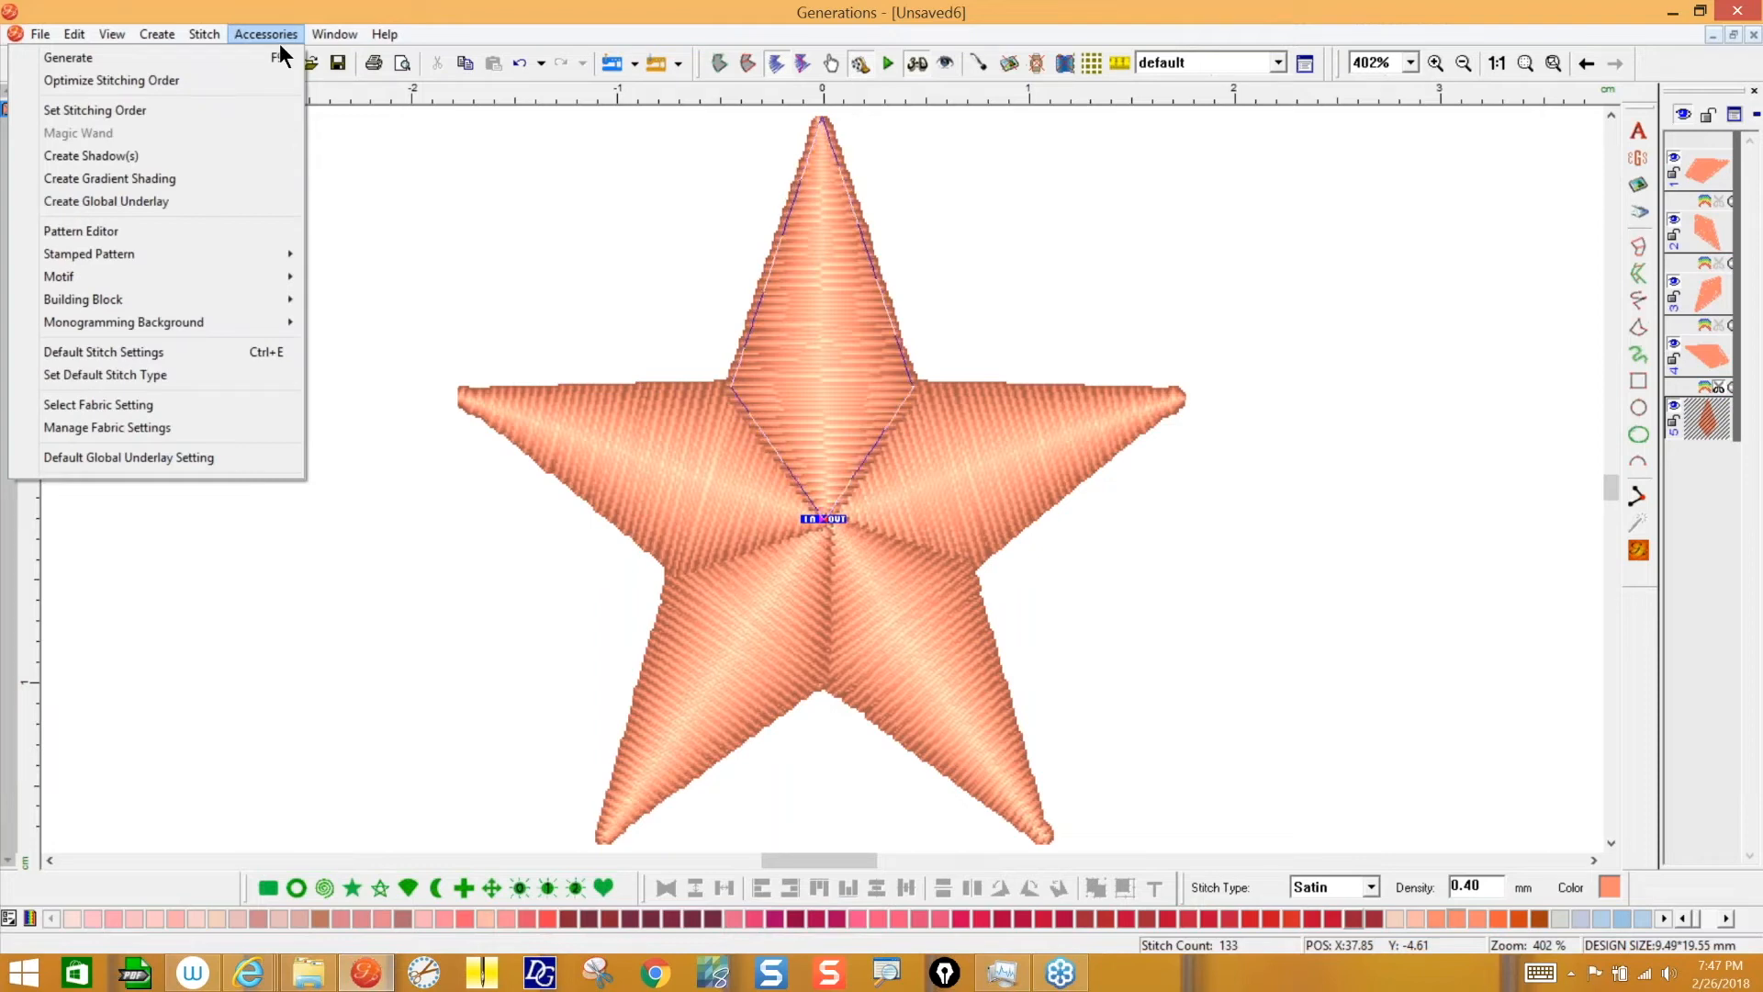
{"action": "left_click", "coordinate": [1519, 68]}
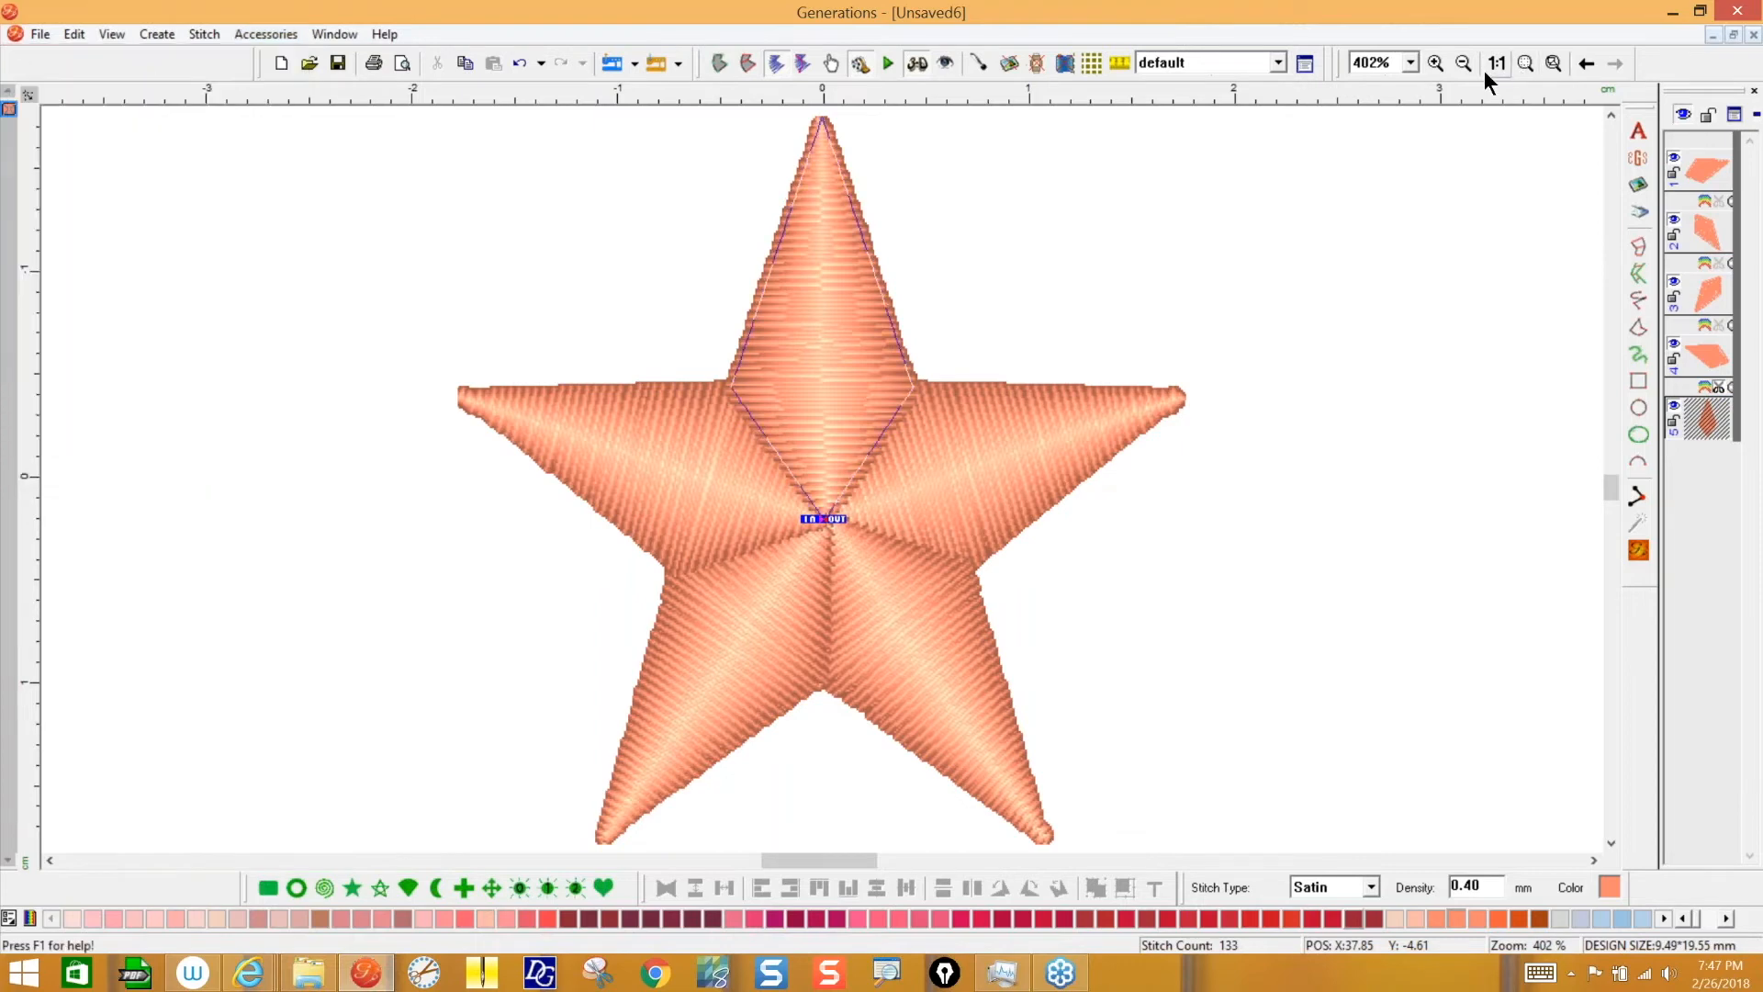
{"action": "left_click", "coordinate": [1491, 66]}
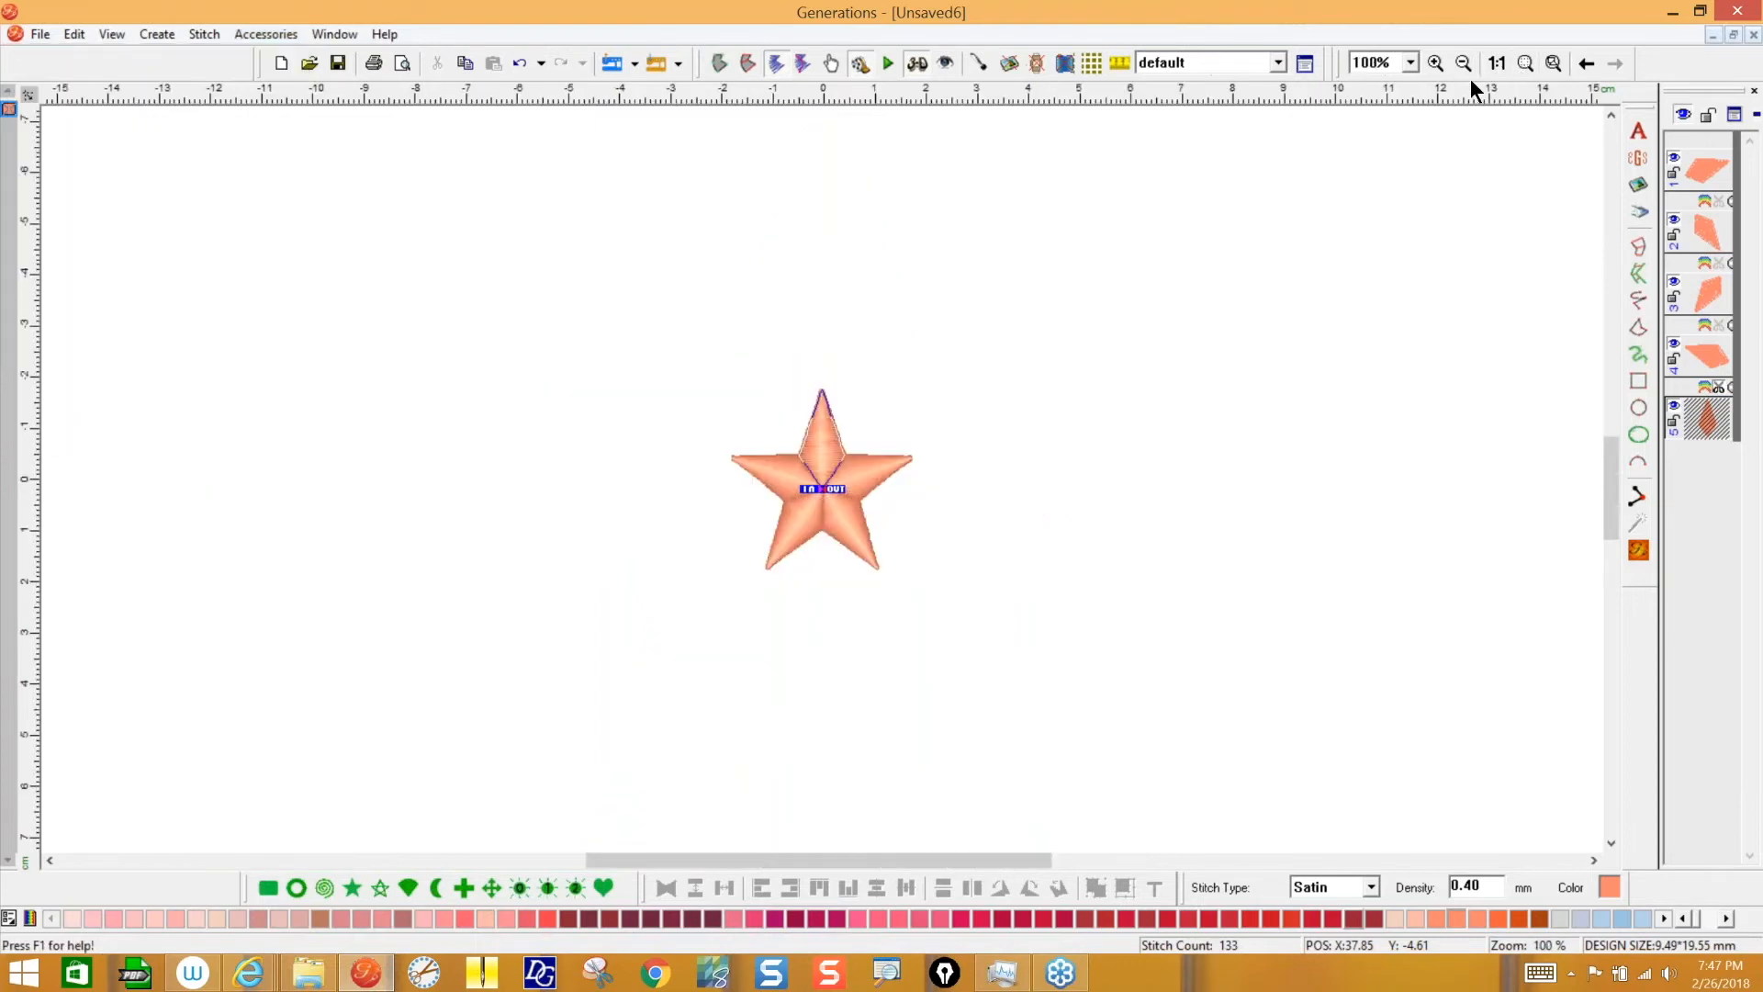
{"action": "left_click", "coordinate": [1031, 353]}
{"action": "left_click", "coordinate": [266, 35]}
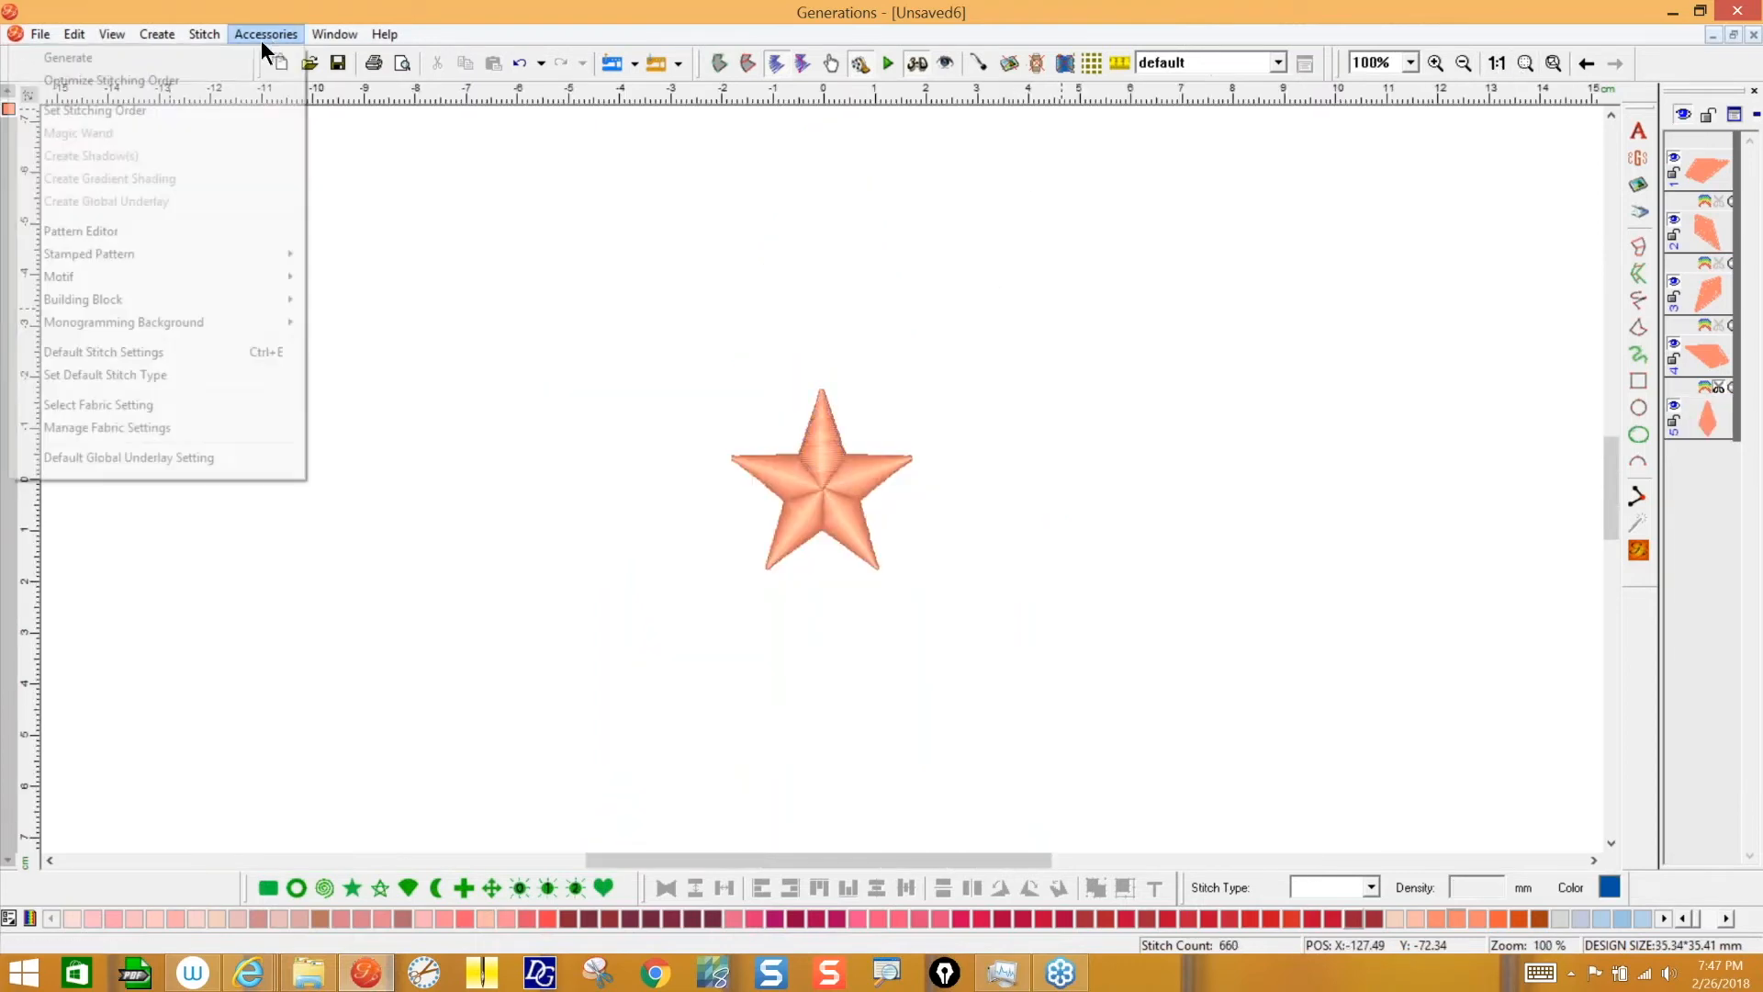
{"action": "mouse_move", "coordinate": [88, 300]}
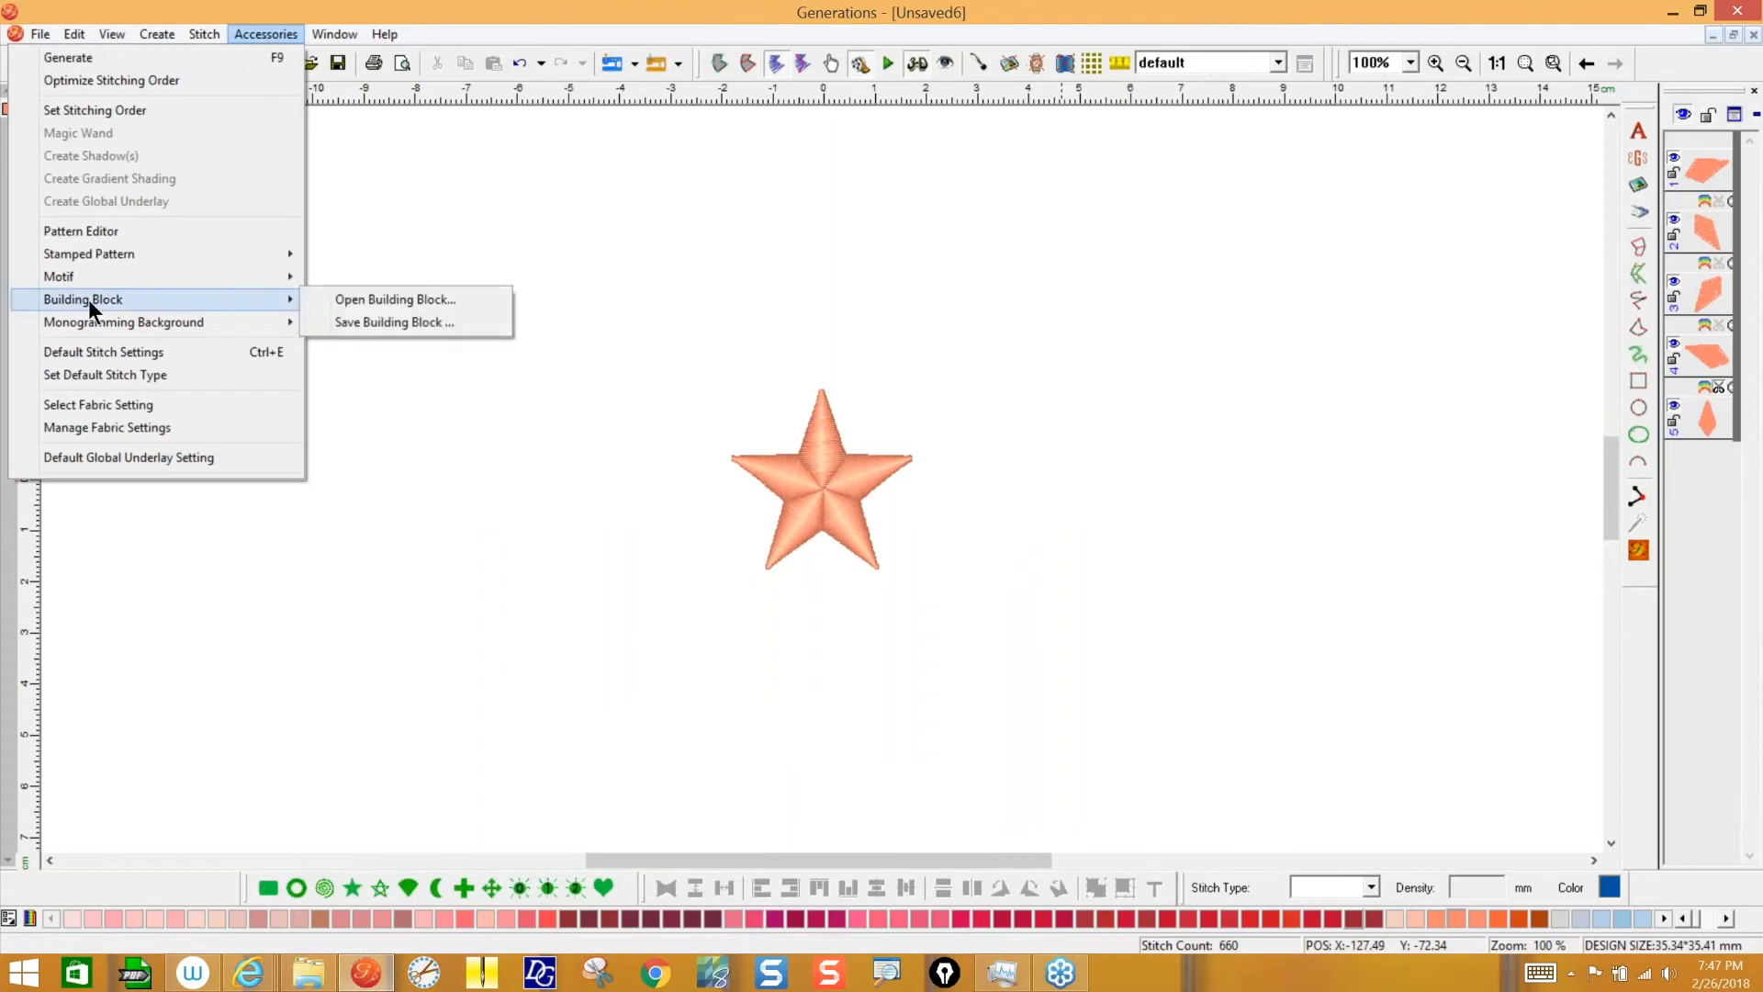
{"action": "left_click", "coordinate": [395, 323]}
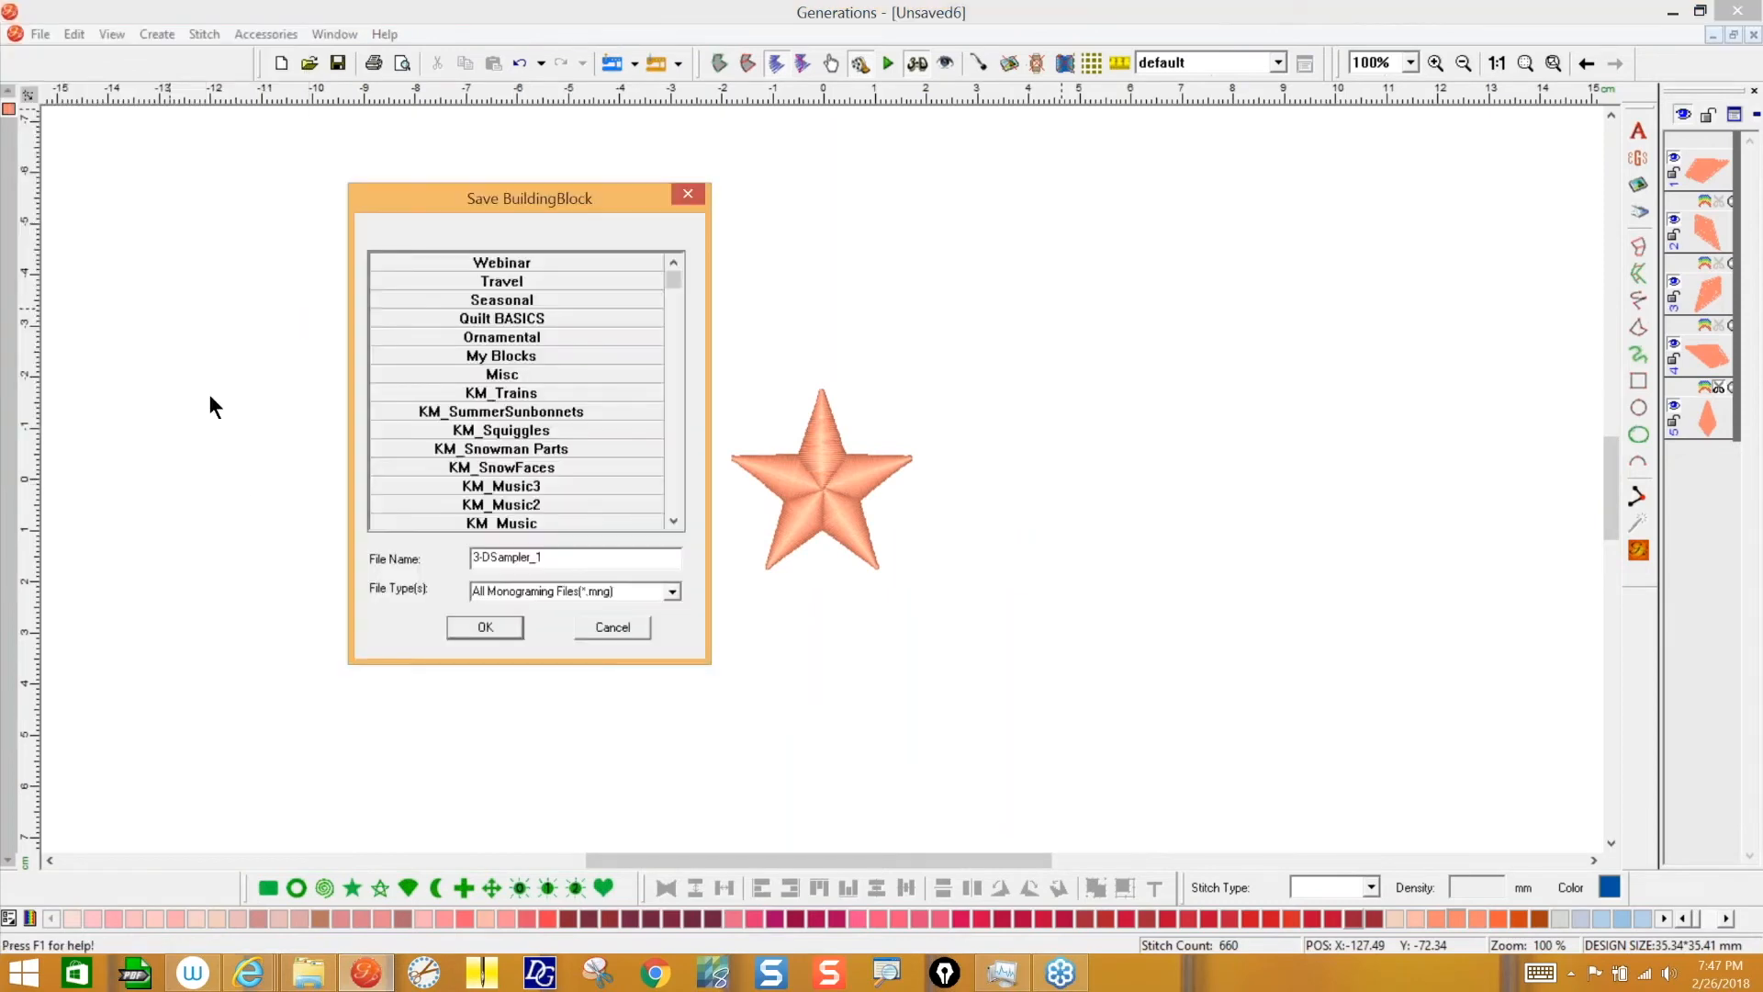
{"action": "left_click", "coordinate": [523, 261]}
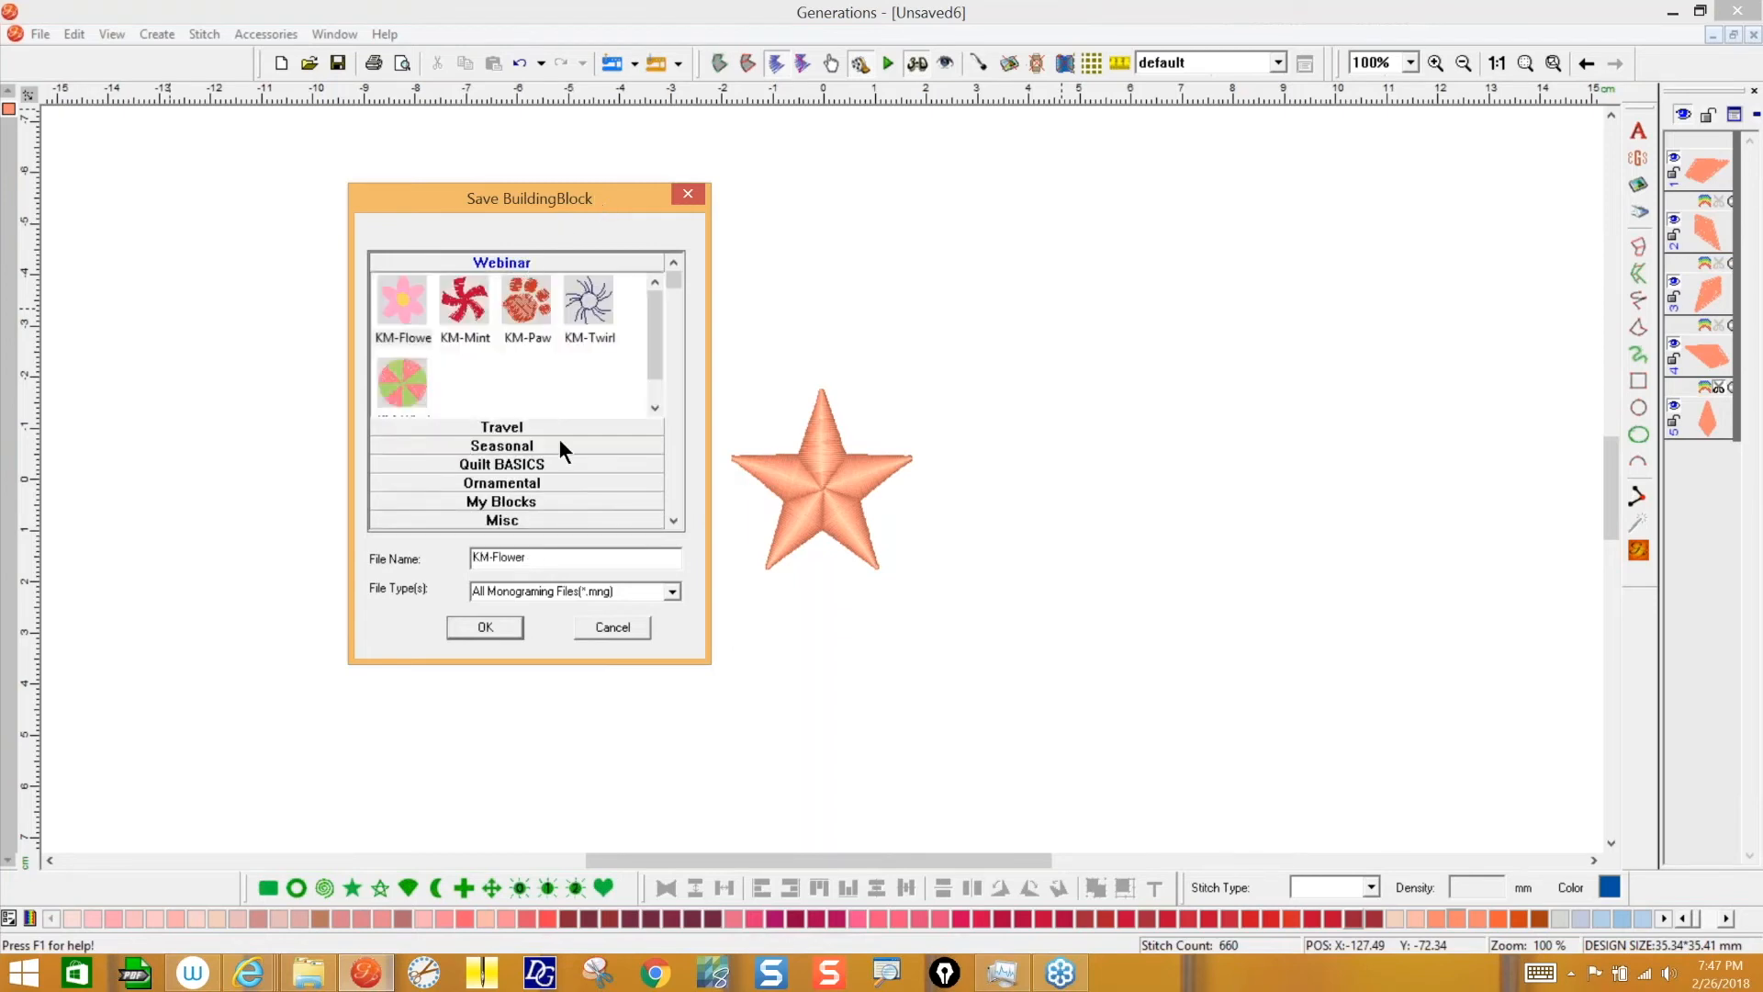
{"action": "left_click_drag", "start_coordinate": [529, 557], "coordinate": [505, 562]}
{"action": "key", "text": "BackSpace"}
{"action": "key", "text": "BackSpace"}
{"action": "type", "text": "Star"}
{"action": "key", "text": "Return"}
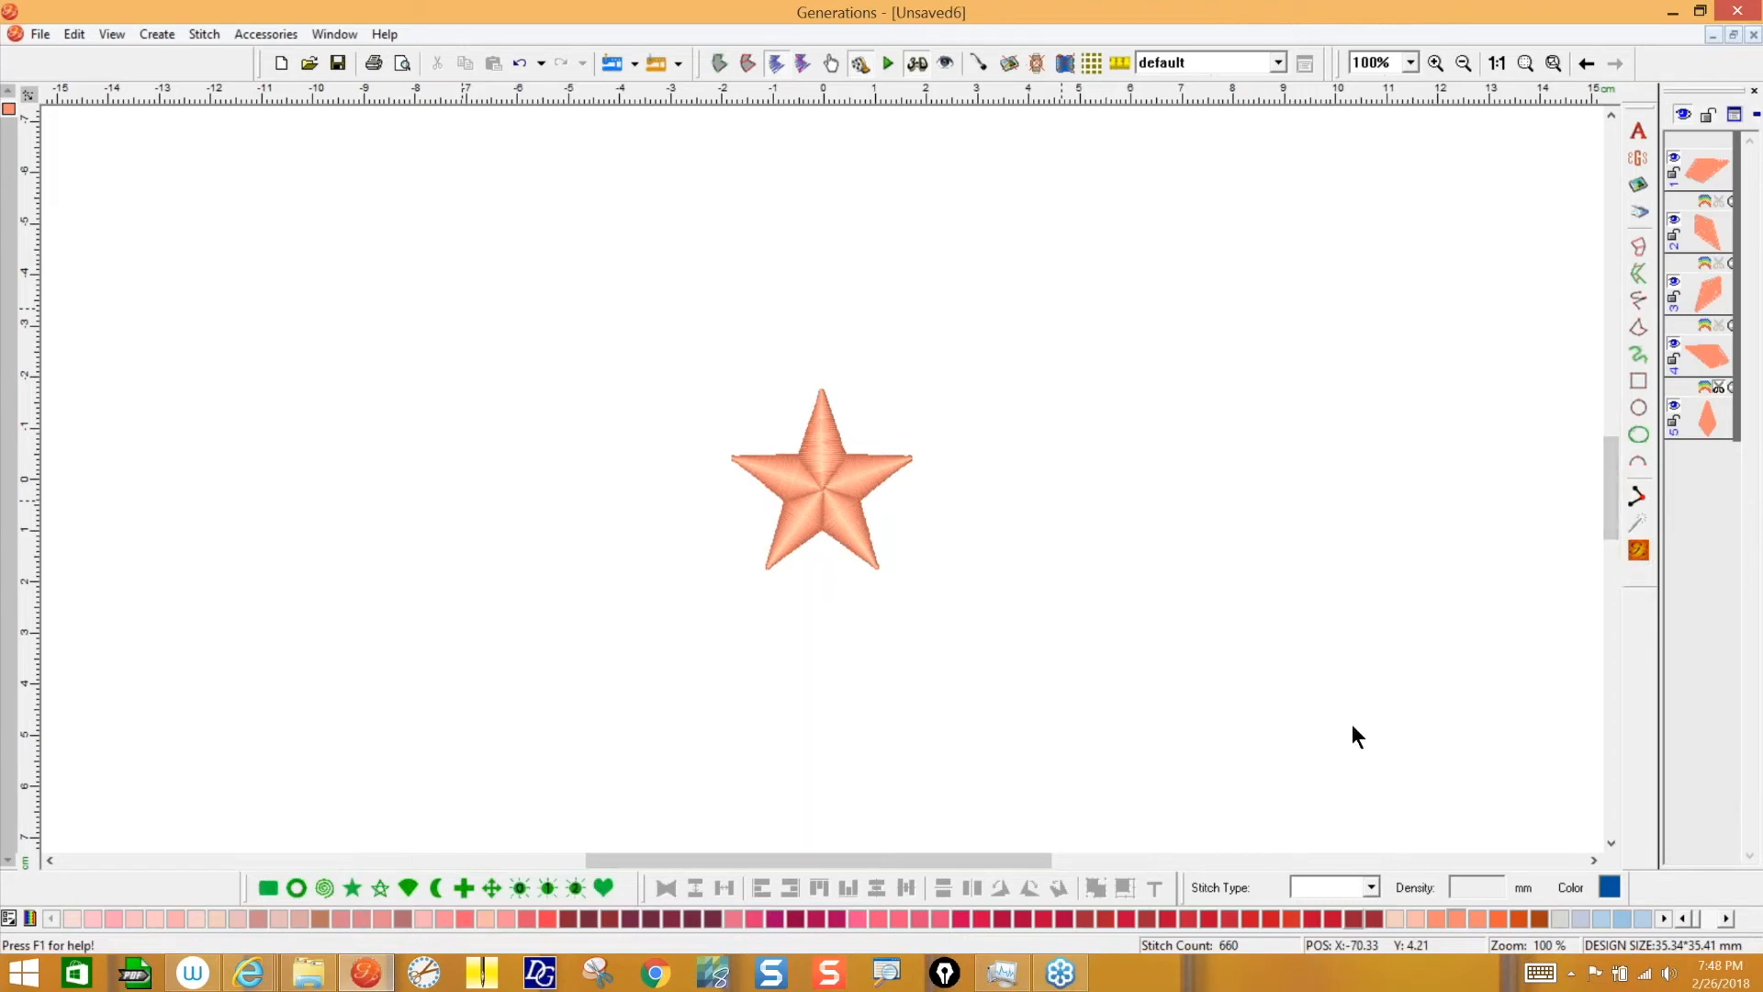
- Display the building block library and place KM-Star from the Webinar category above and to the left of the existing star
{"action": "right_click", "coordinate": [215, 890]}
{"action": "left_click", "coordinate": [277, 878]}
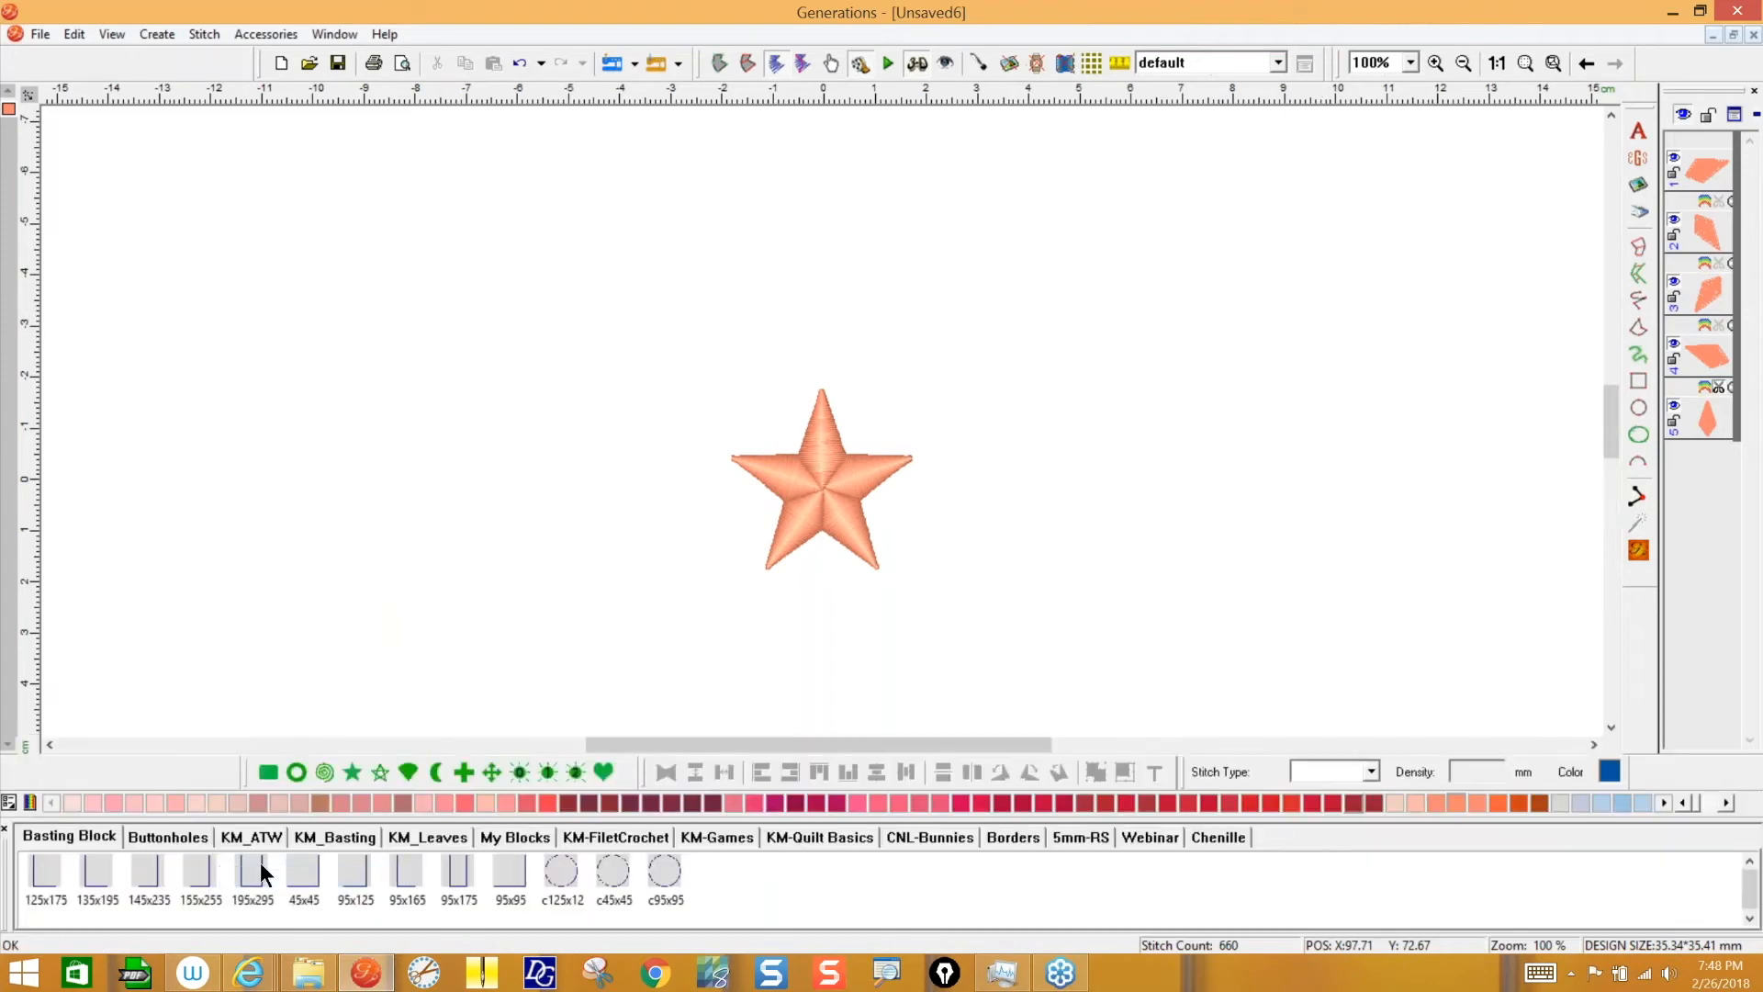
{"action": "left_click", "coordinate": [1151, 836]}
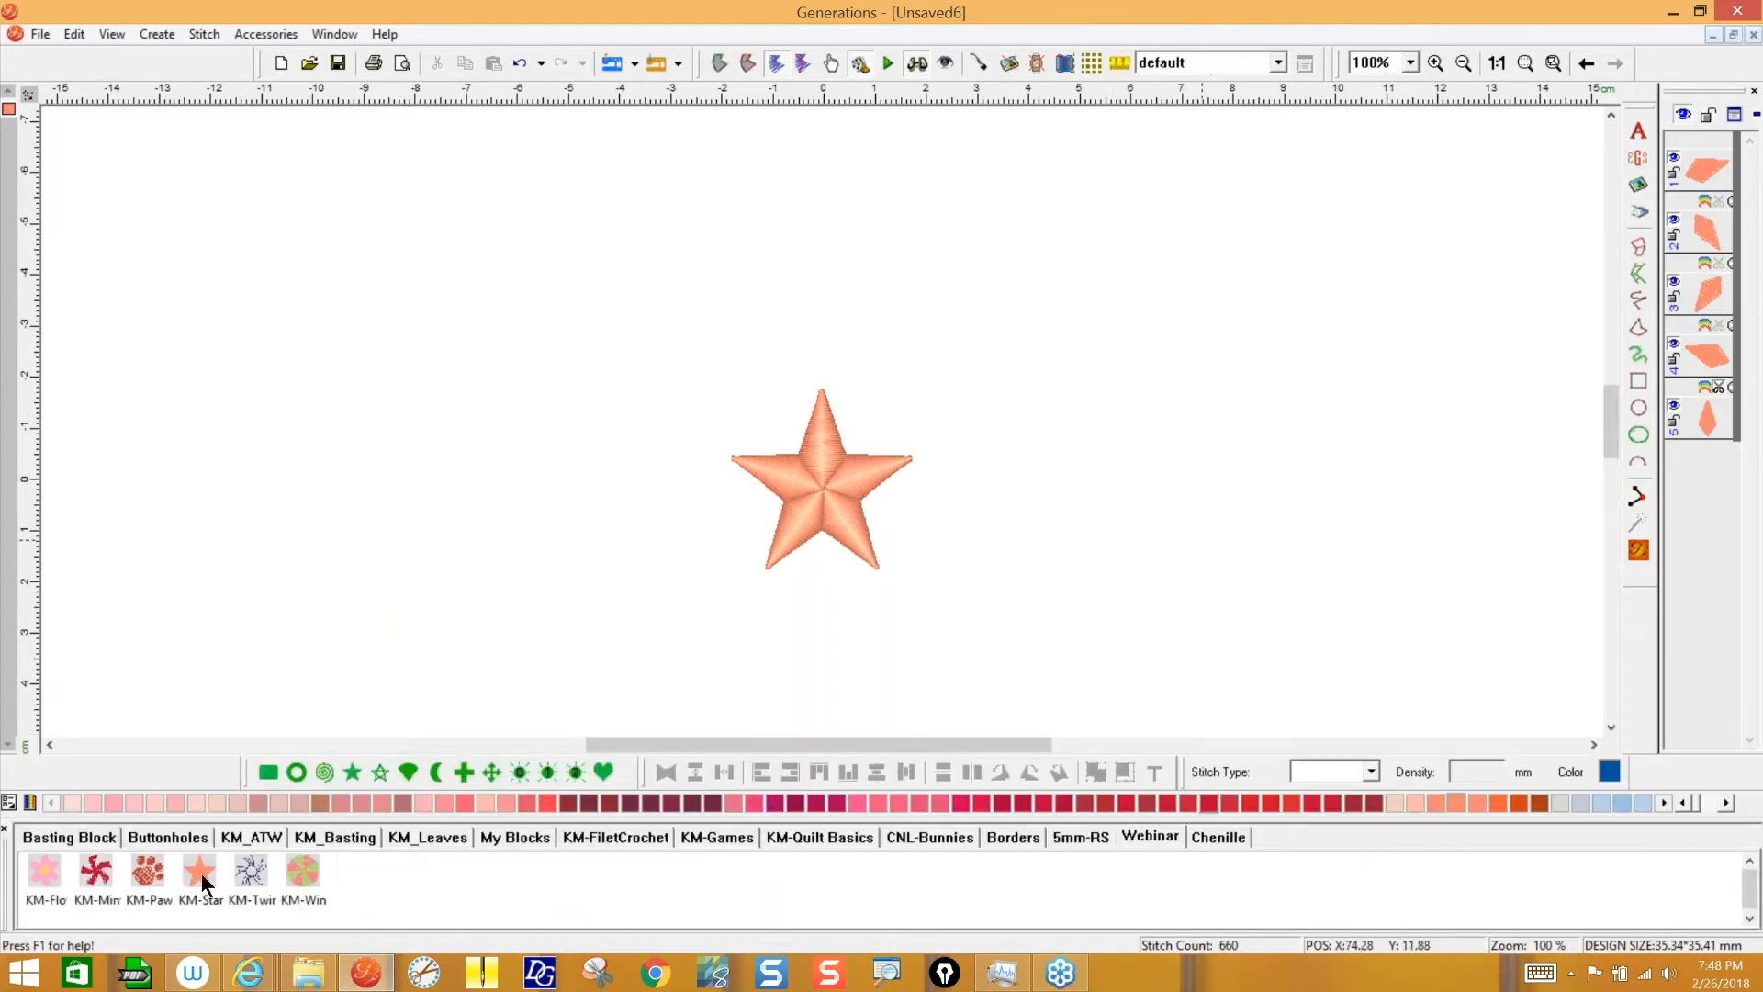
{"action": "left_click_drag", "start_coordinate": [199, 874], "coordinate": [485, 358]}
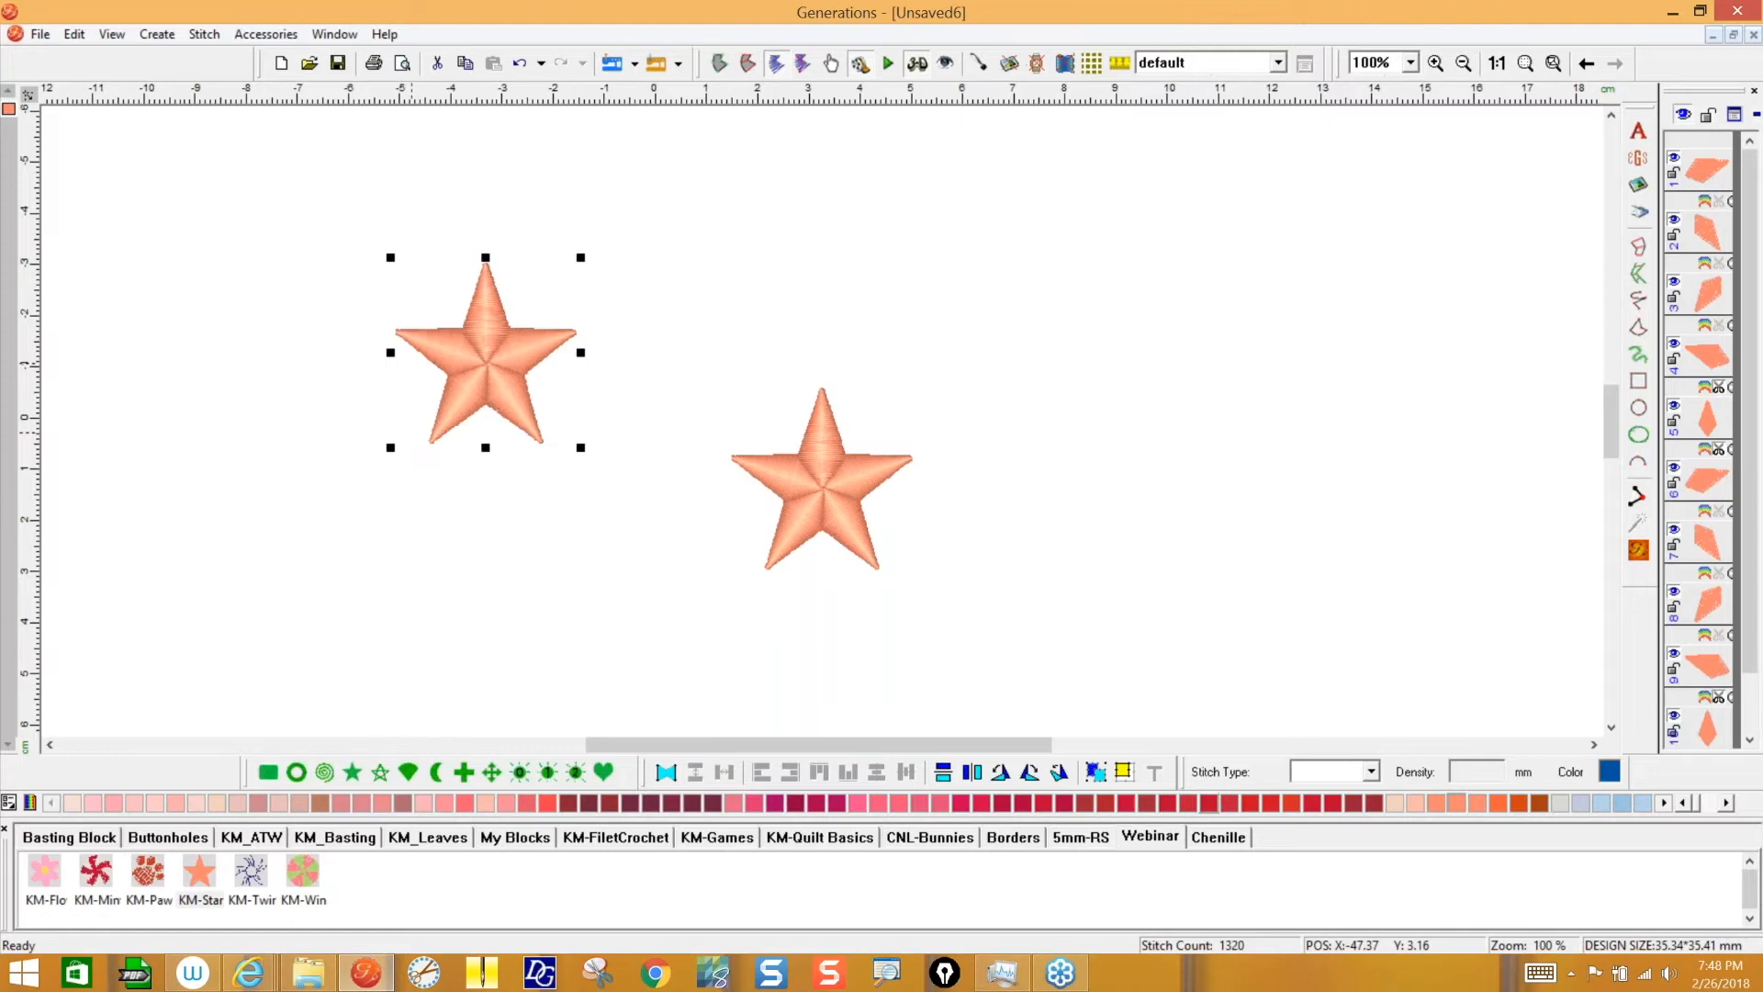
{"action": "left_click", "coordinate": [1730, 358]}
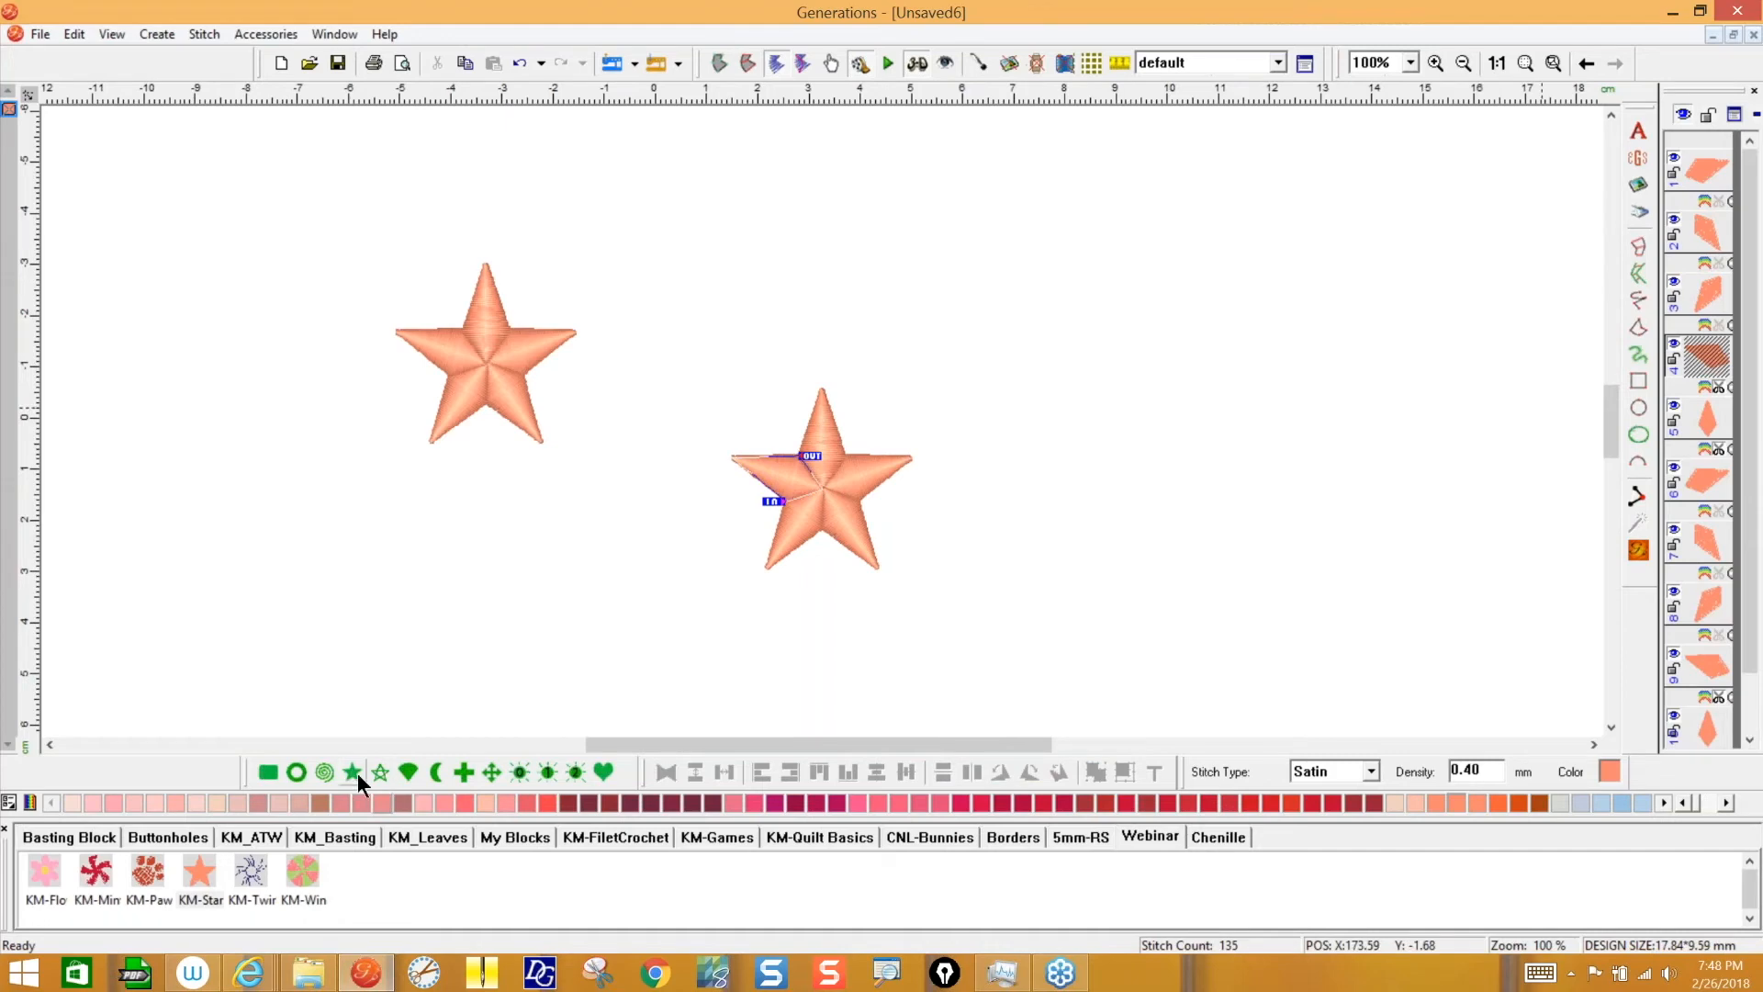
{"action": "left_click", "coordinate": [1745, 407]}
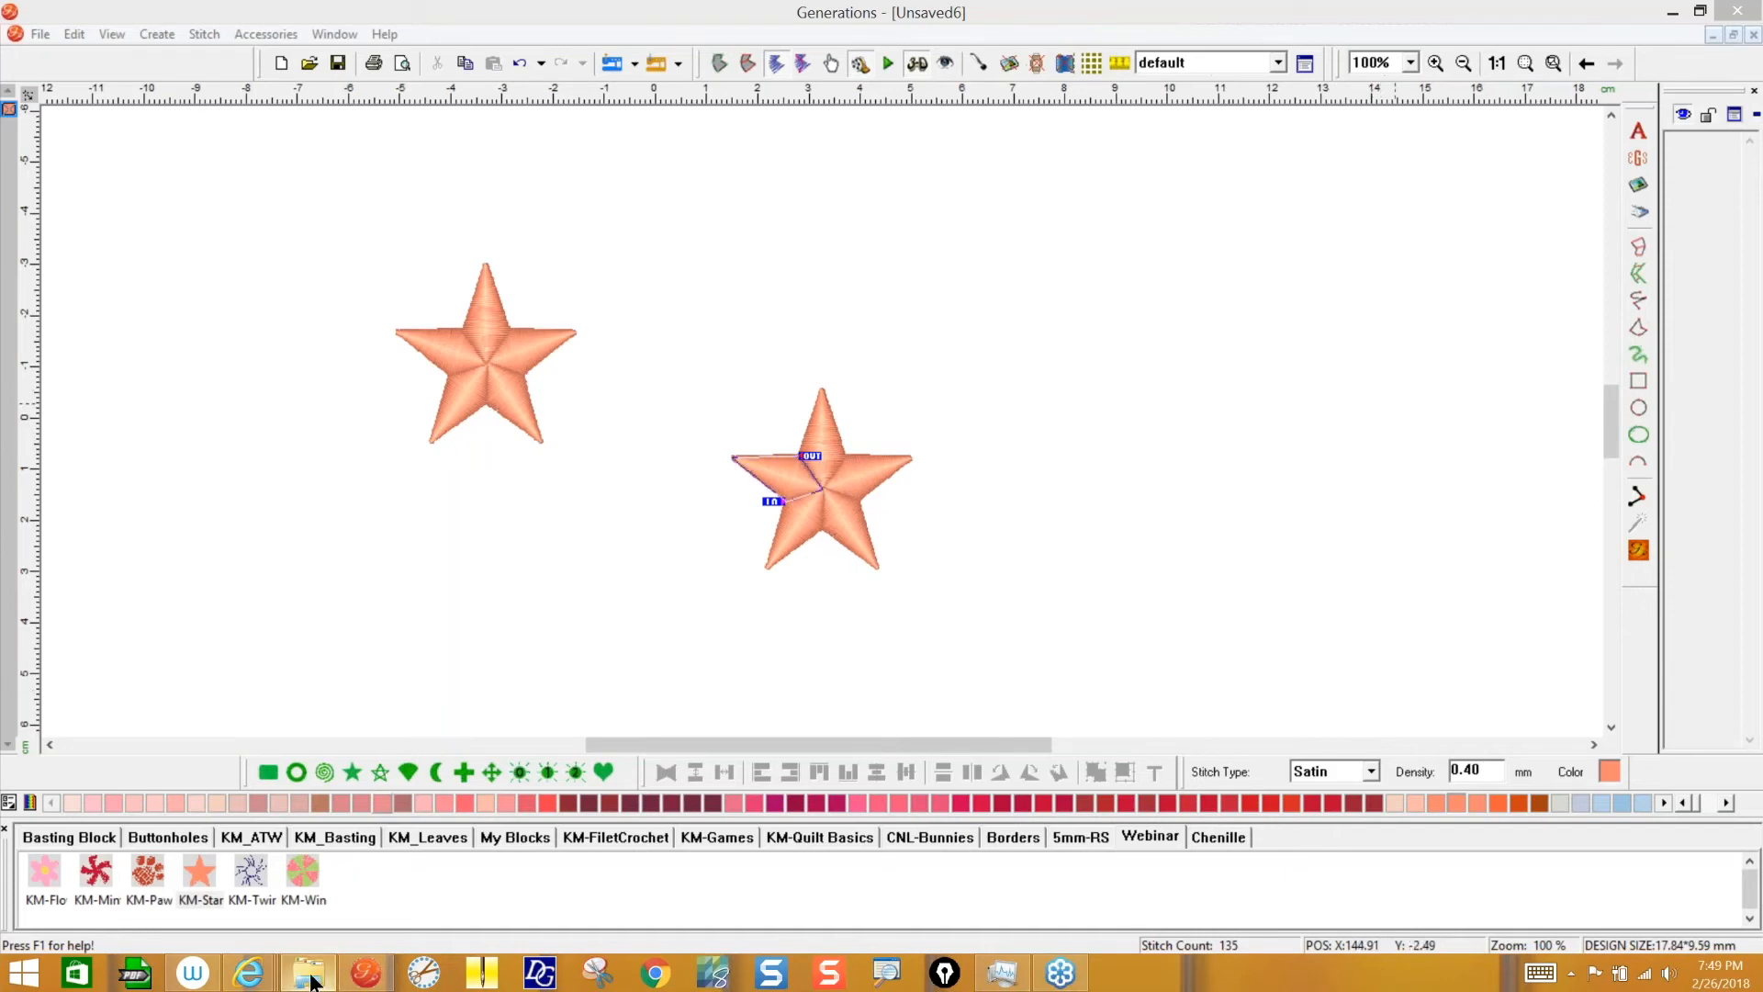
- Switch to File Explorer and open the BuildingBlock folder under C:\Super Tech\Generations
{"action": "mouse_move", "coordinate": [298, 975]}
{"action": "left_click", "coordinate": [259, 886]}
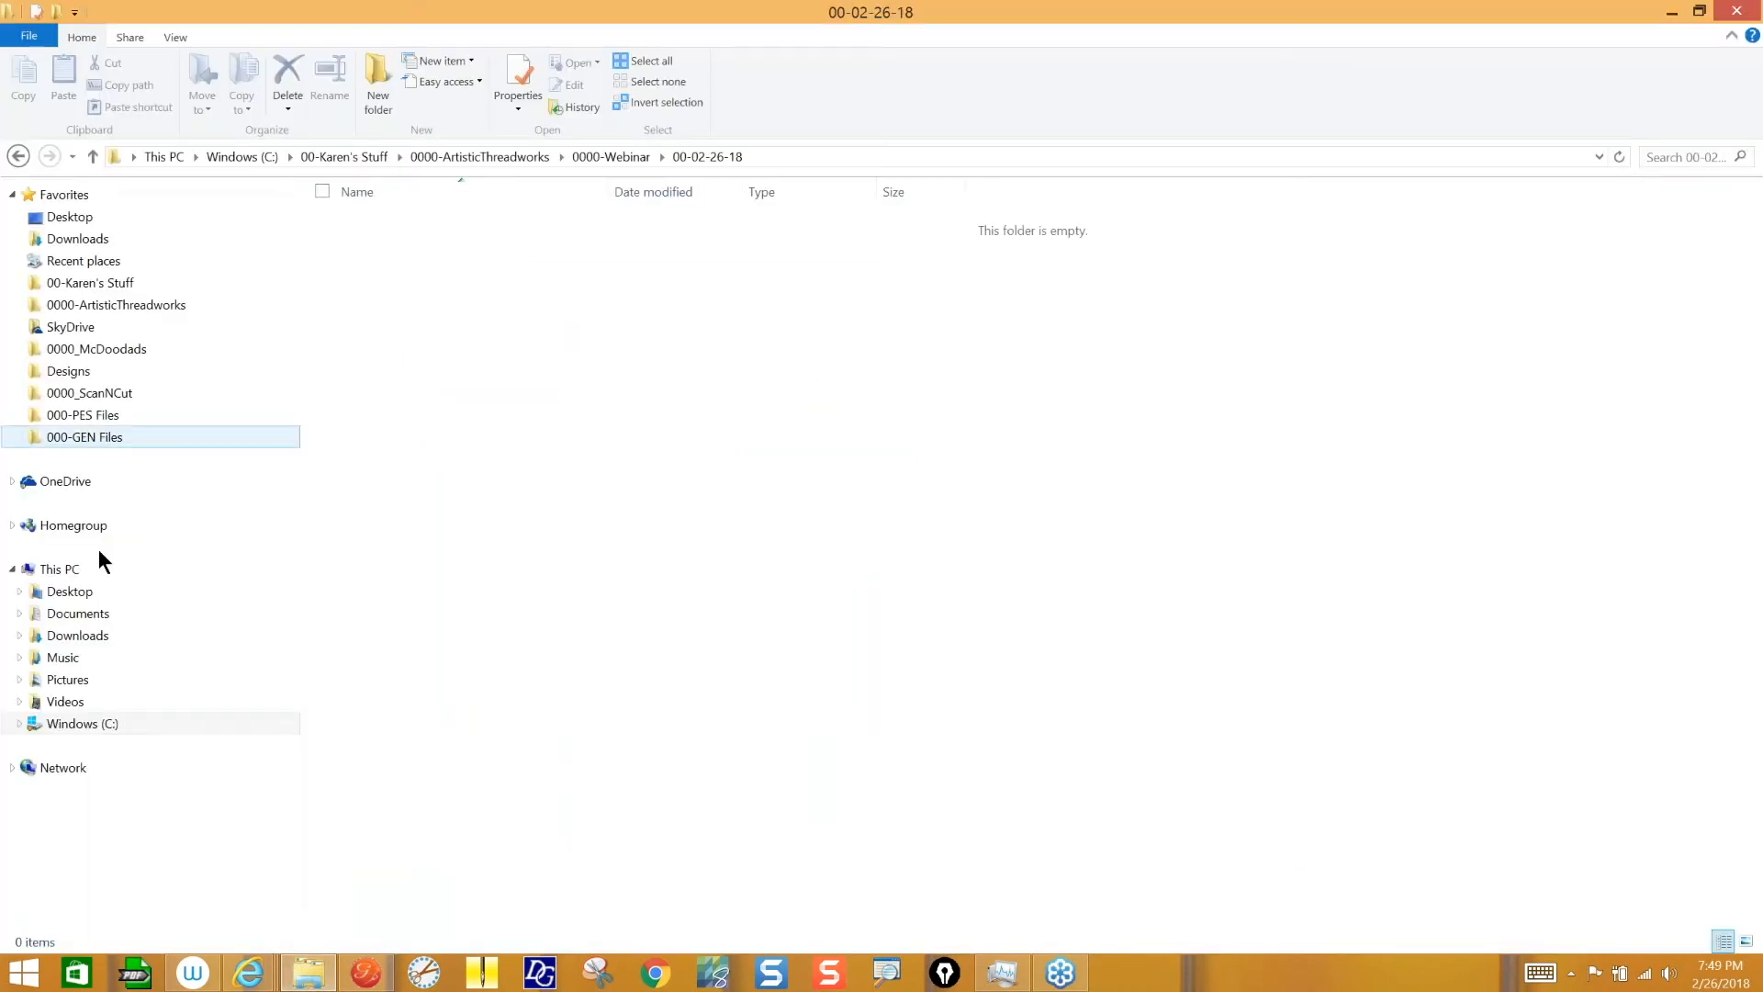
{"action": "left_click", "coordinate": [71, 726]}
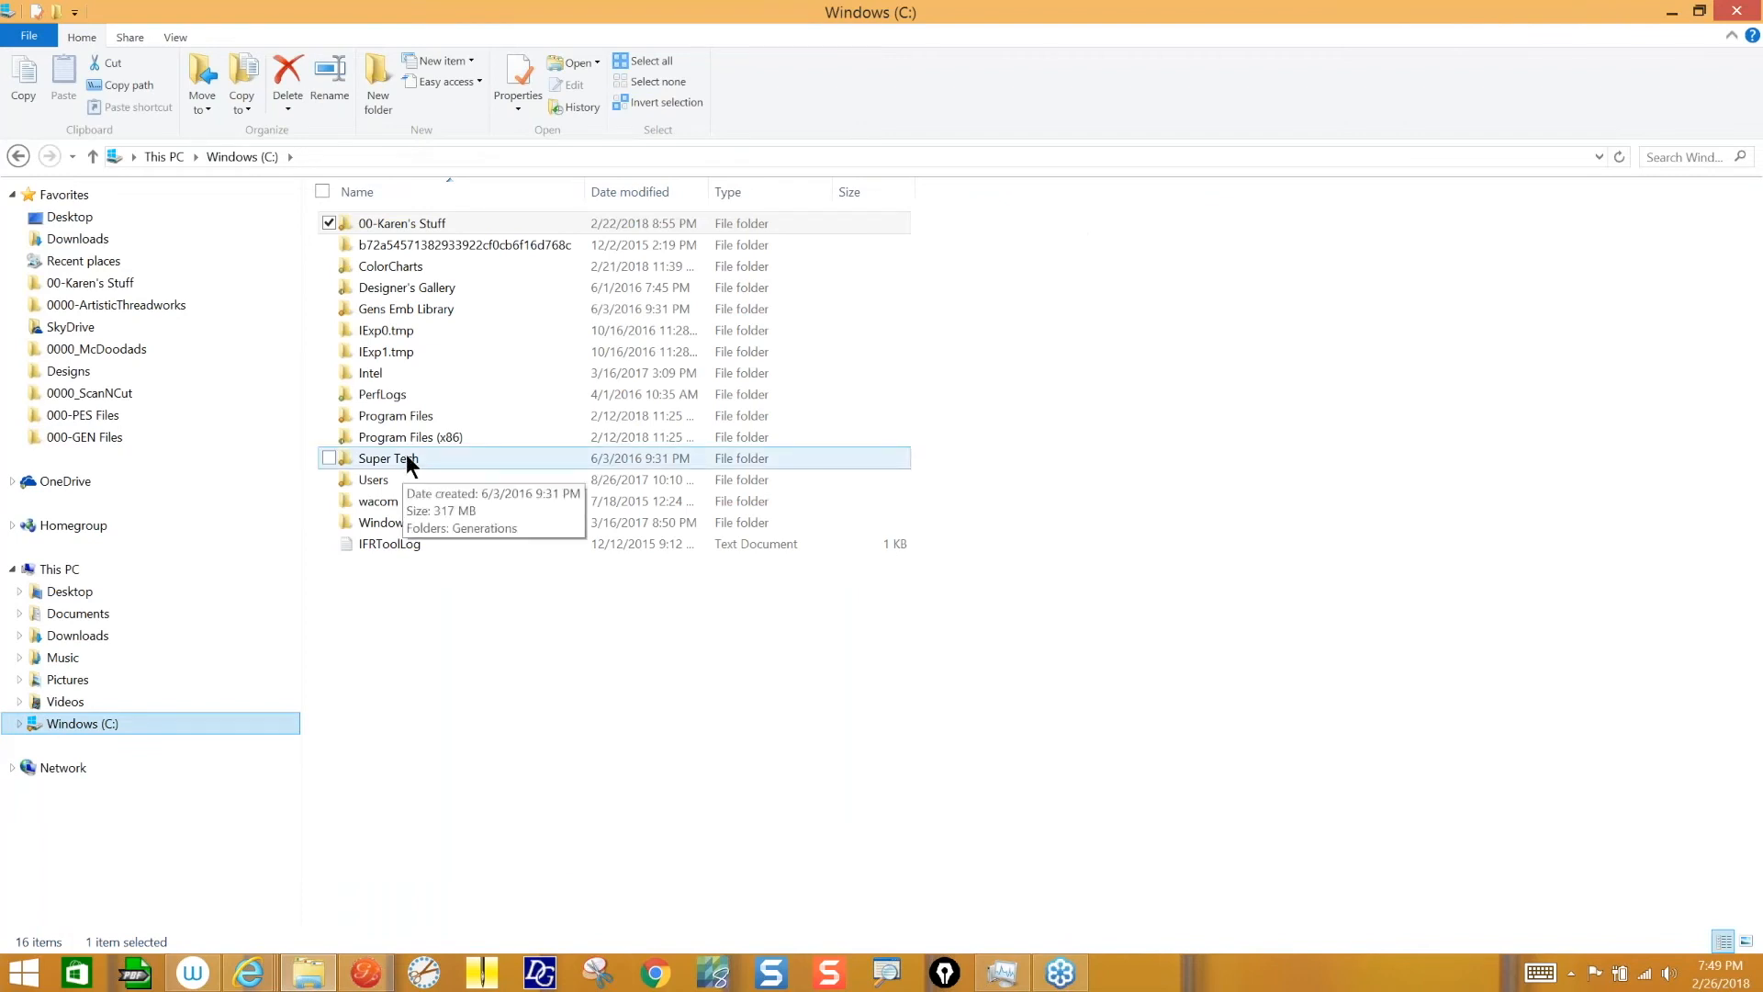
{"action": "double_click", "coordinate": [407, 457]}
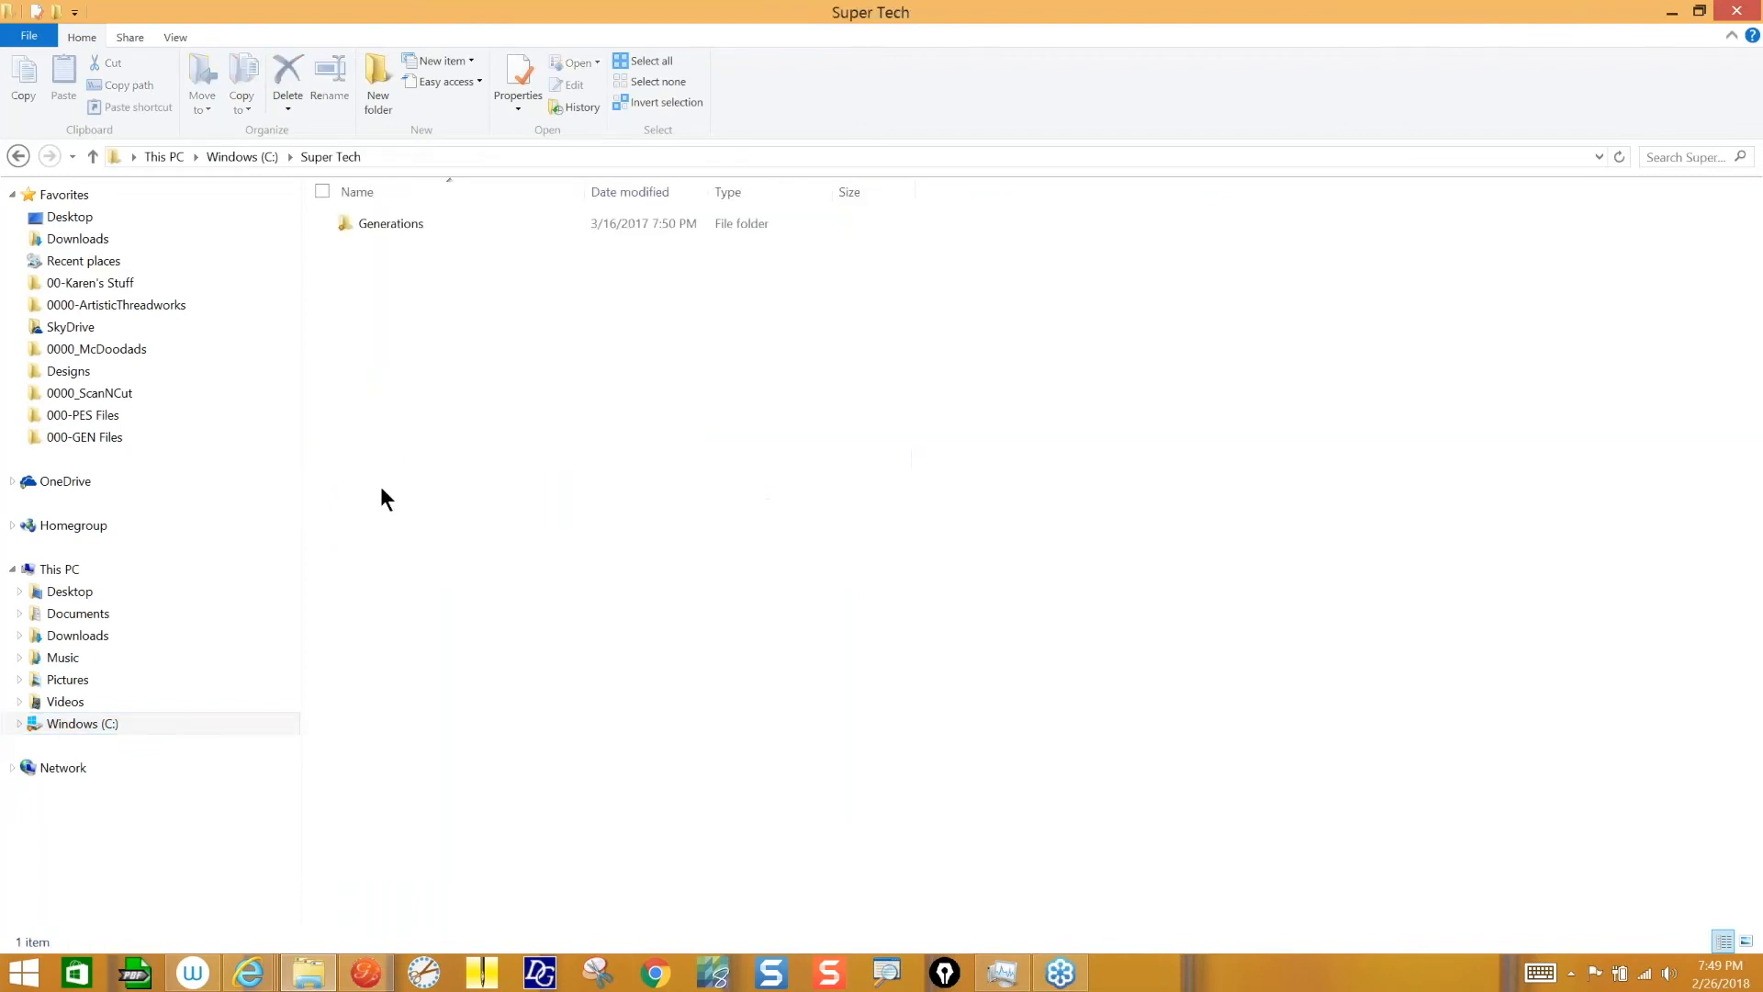
{"action": "double_click", "coordinate": [406, 224]}
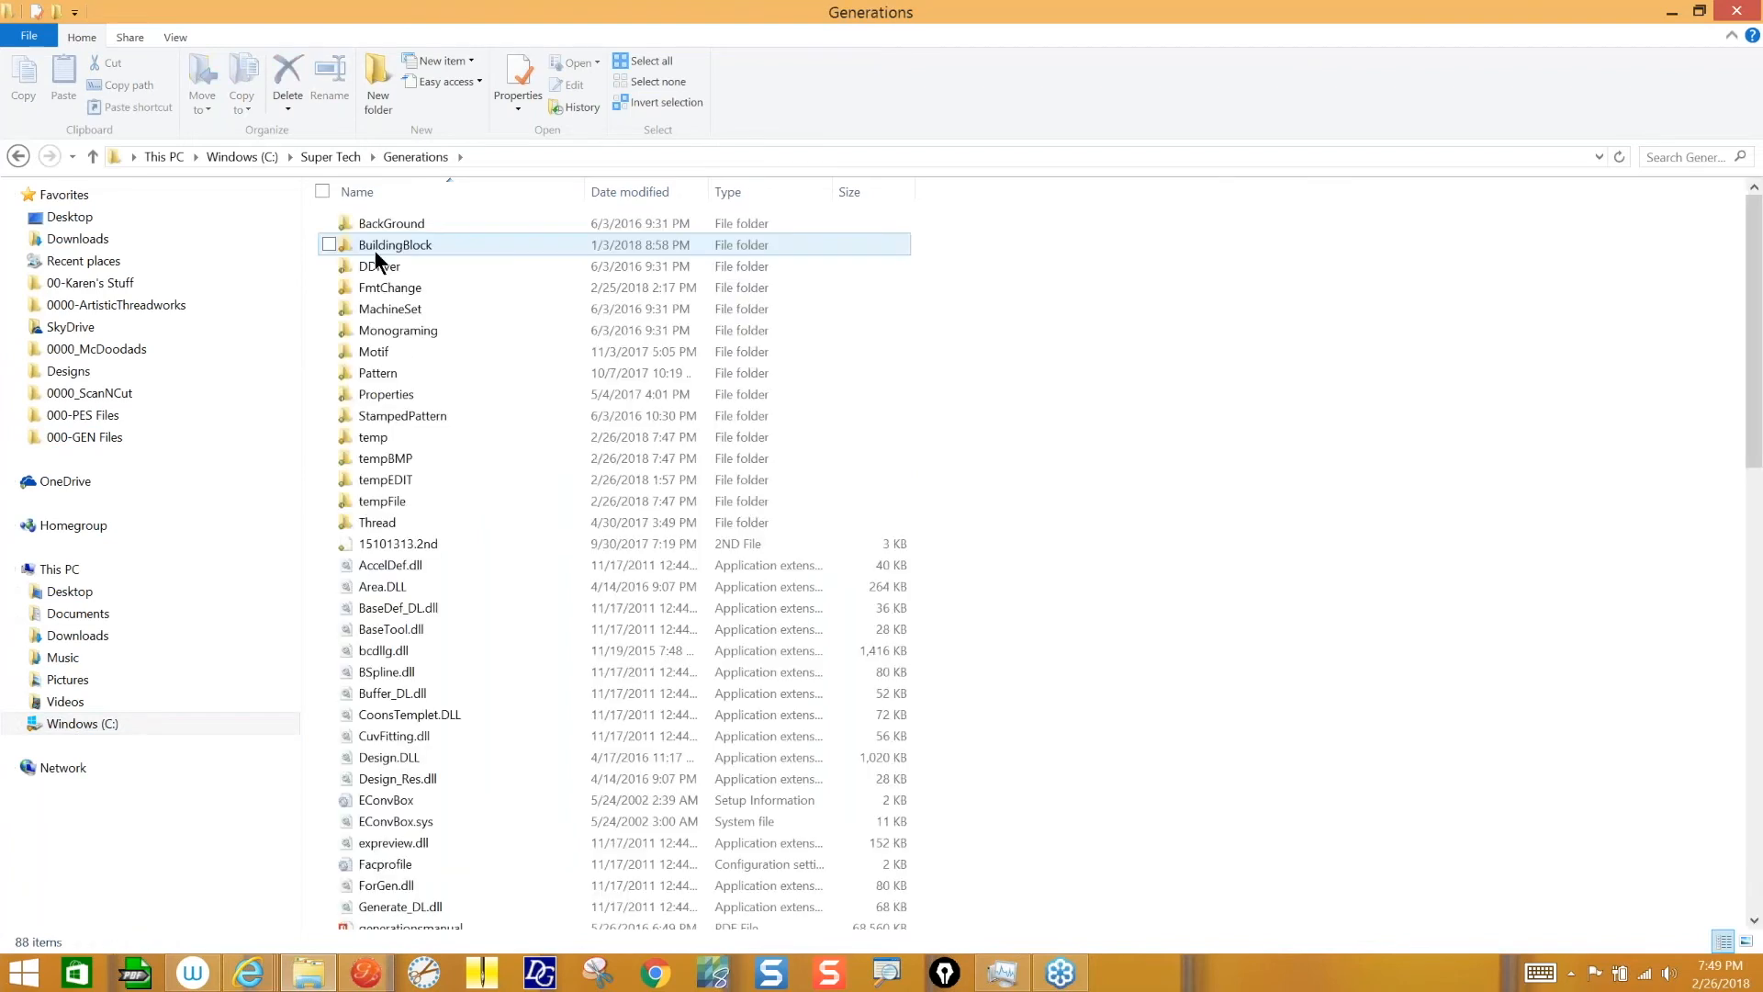
{"action": "double_click", "coordinate": [401, 244]}
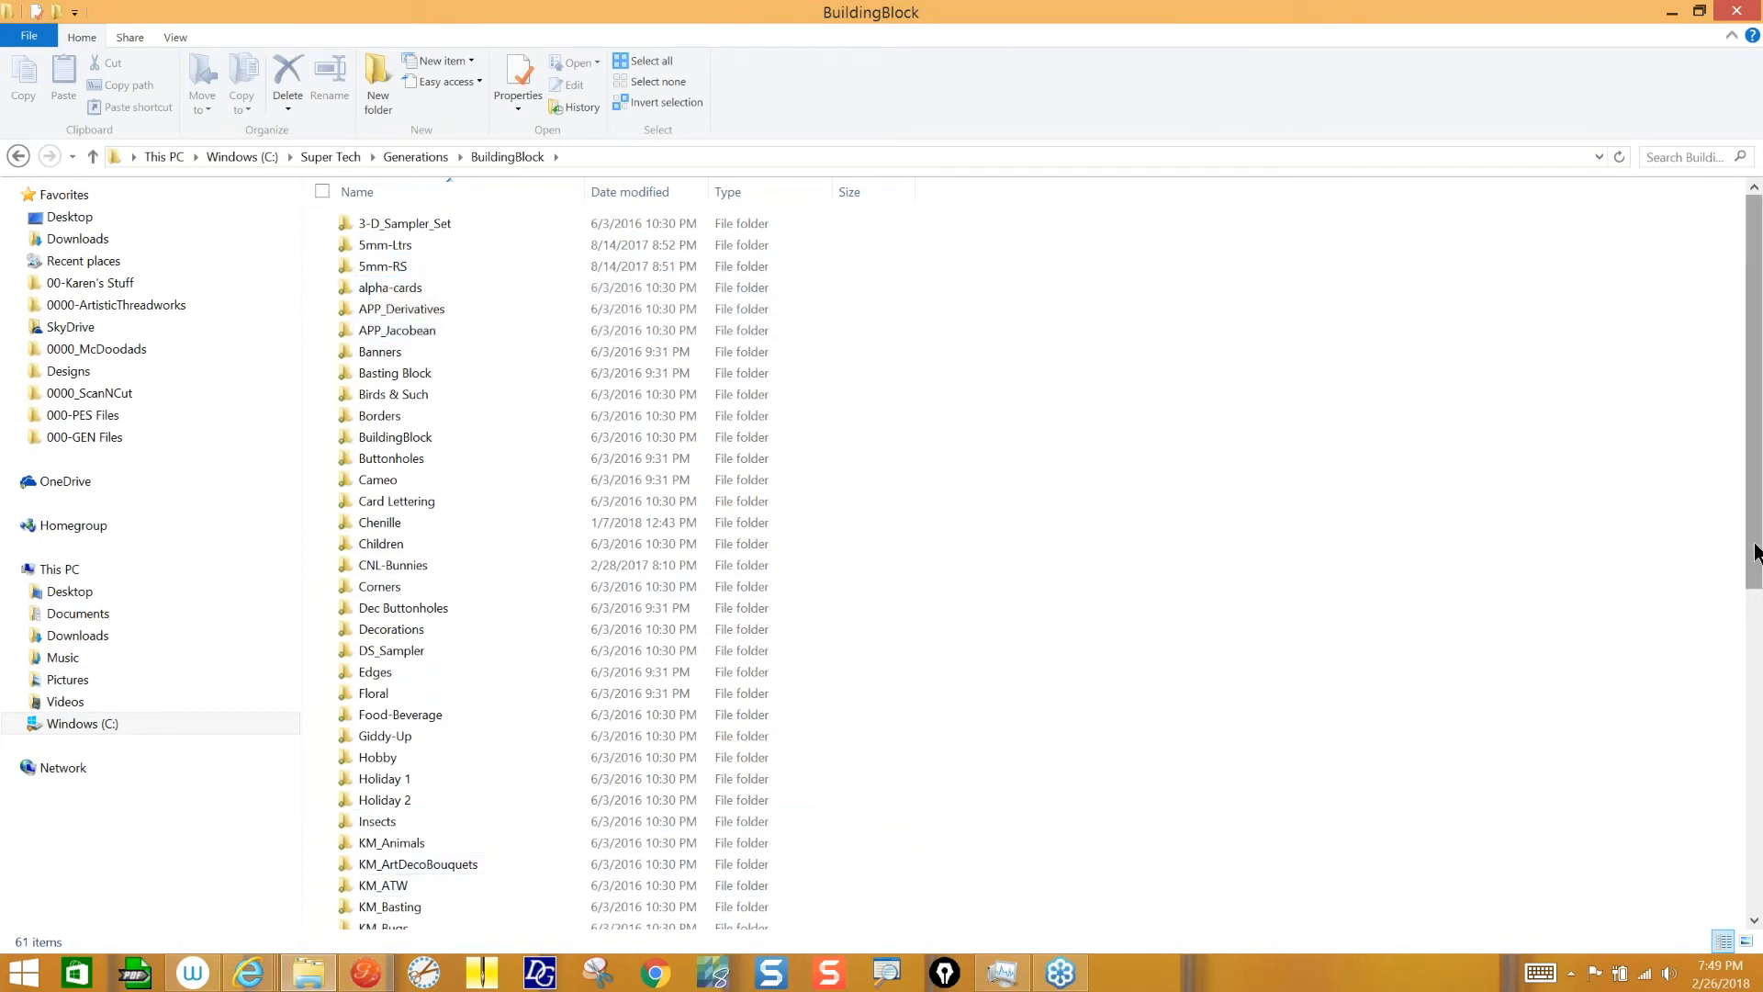
- Open the Webinar subfolder and delete the building block file KM-Star.mng
{"action": "scroll", "coordinate": [1754, 551], "scroll_direction": "down", "scroll_amount": 9}
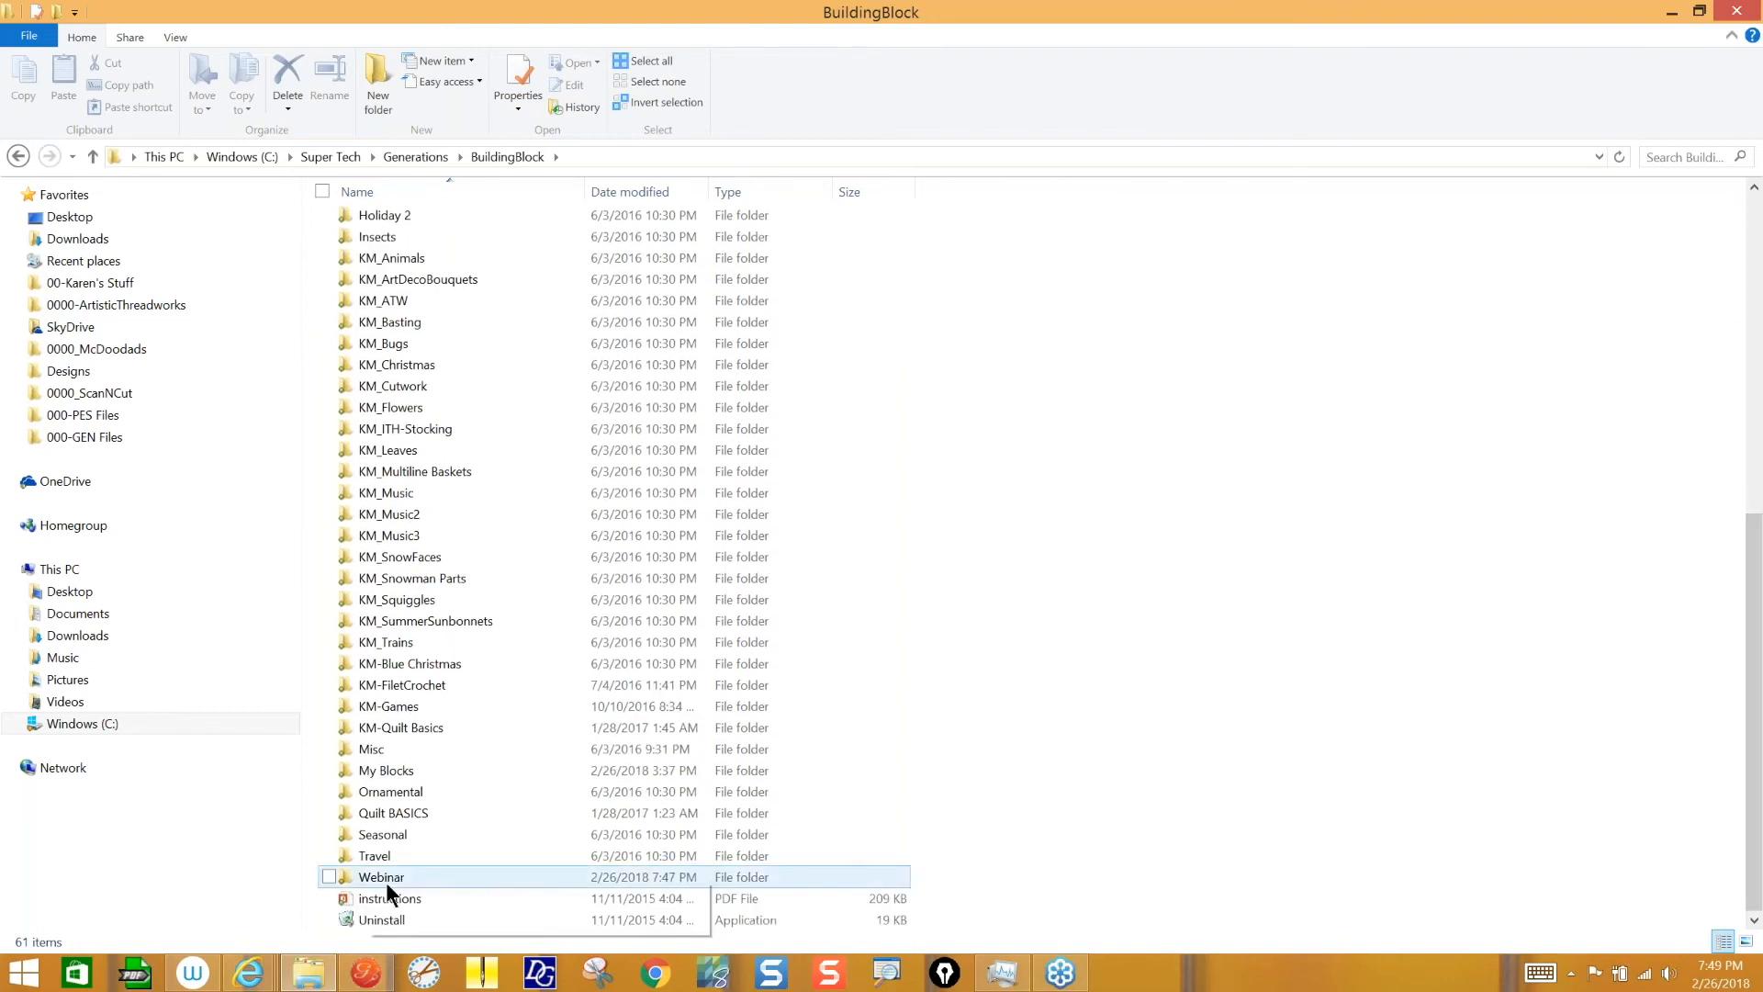
{"action": "double_click", "coordinate": [384, 876]}
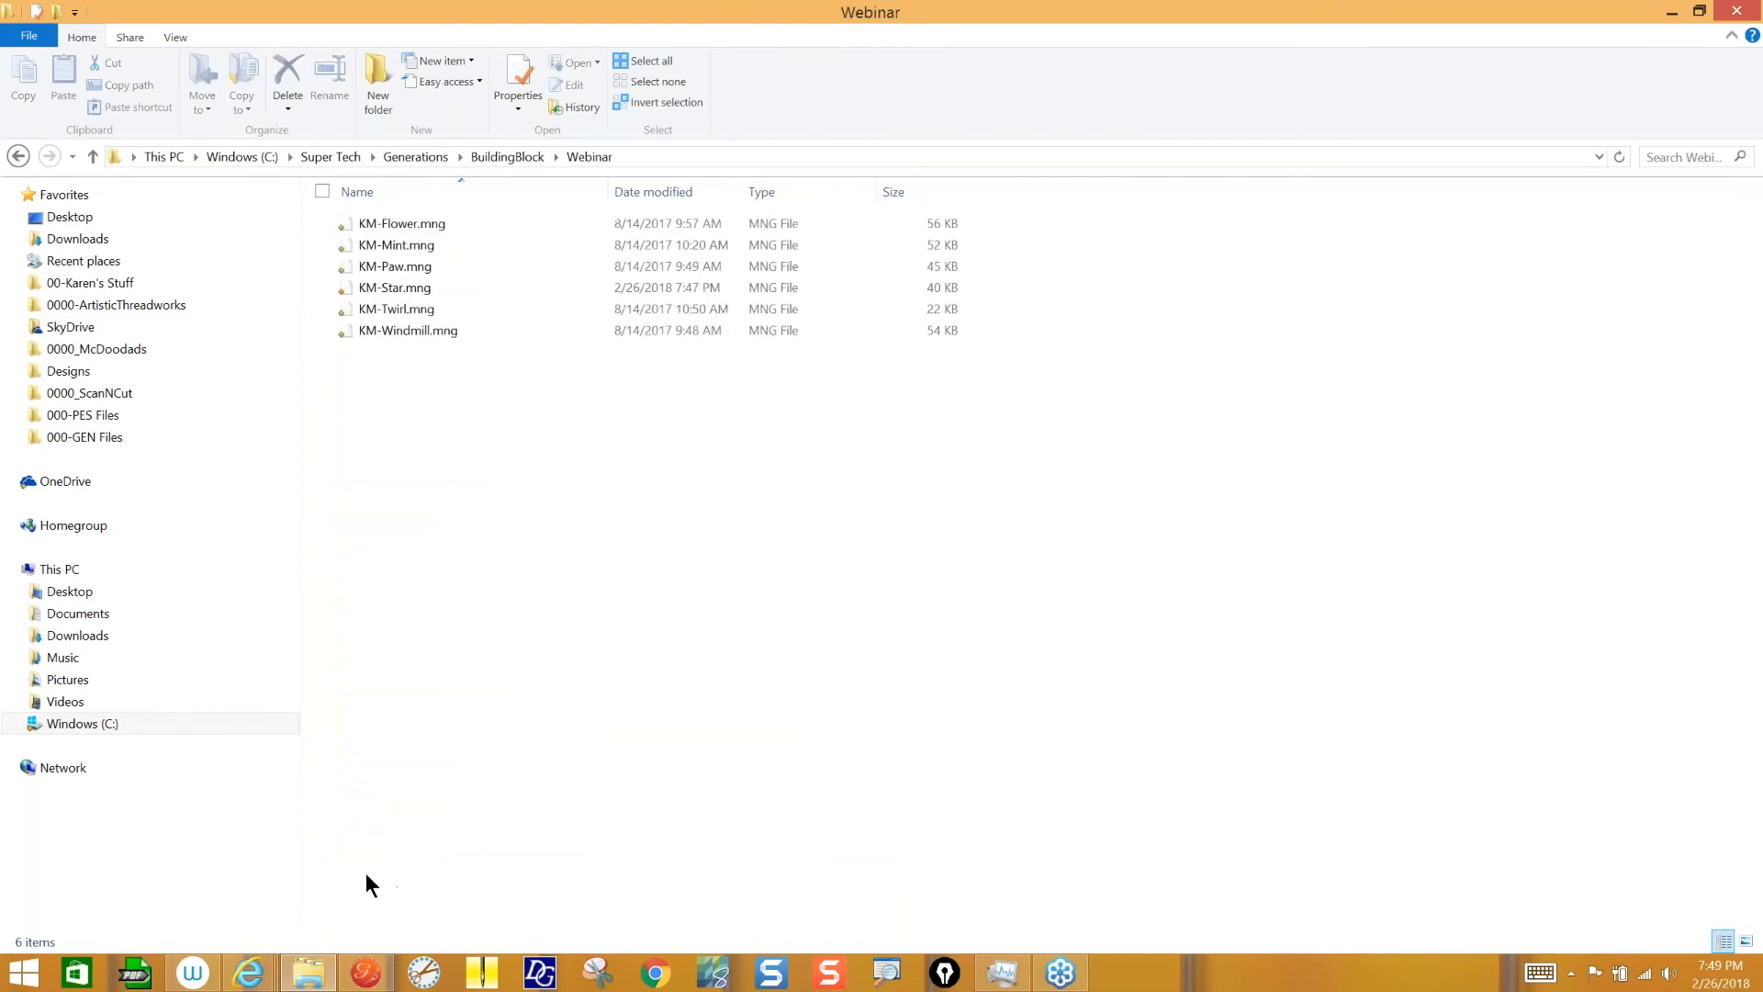
{"action": "left_click", "coordinate": [417, 288]}
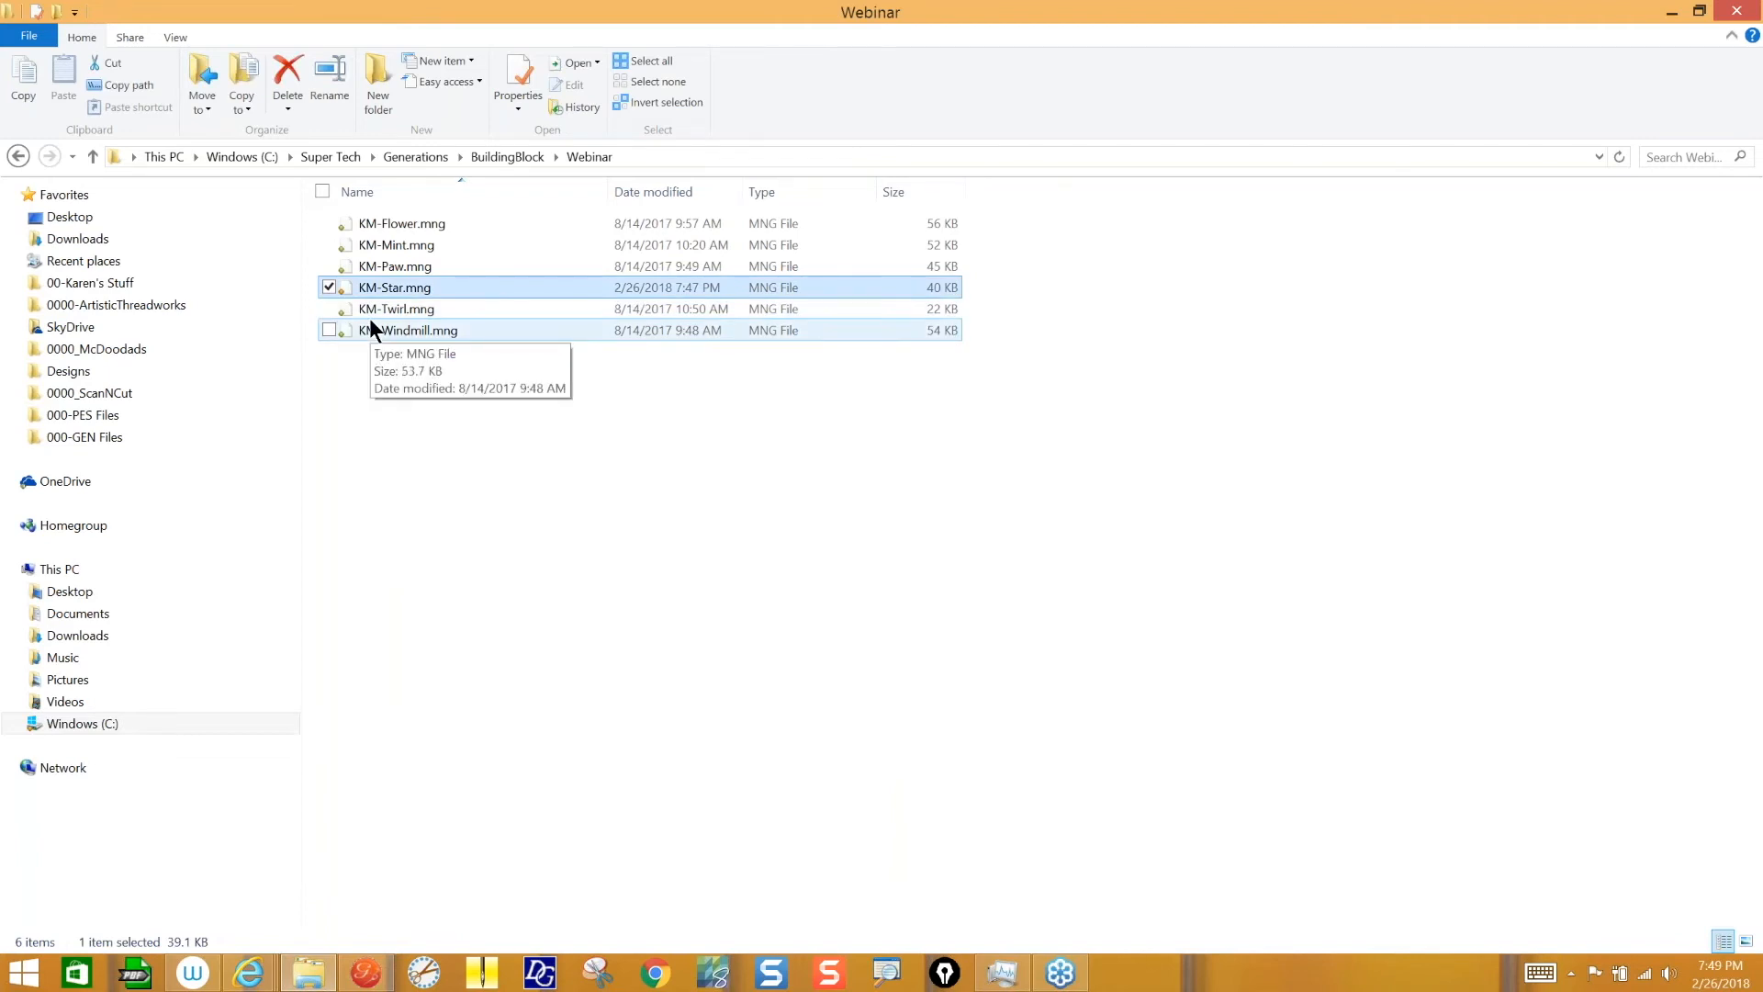
{"action": "key", "text": "Delete"}
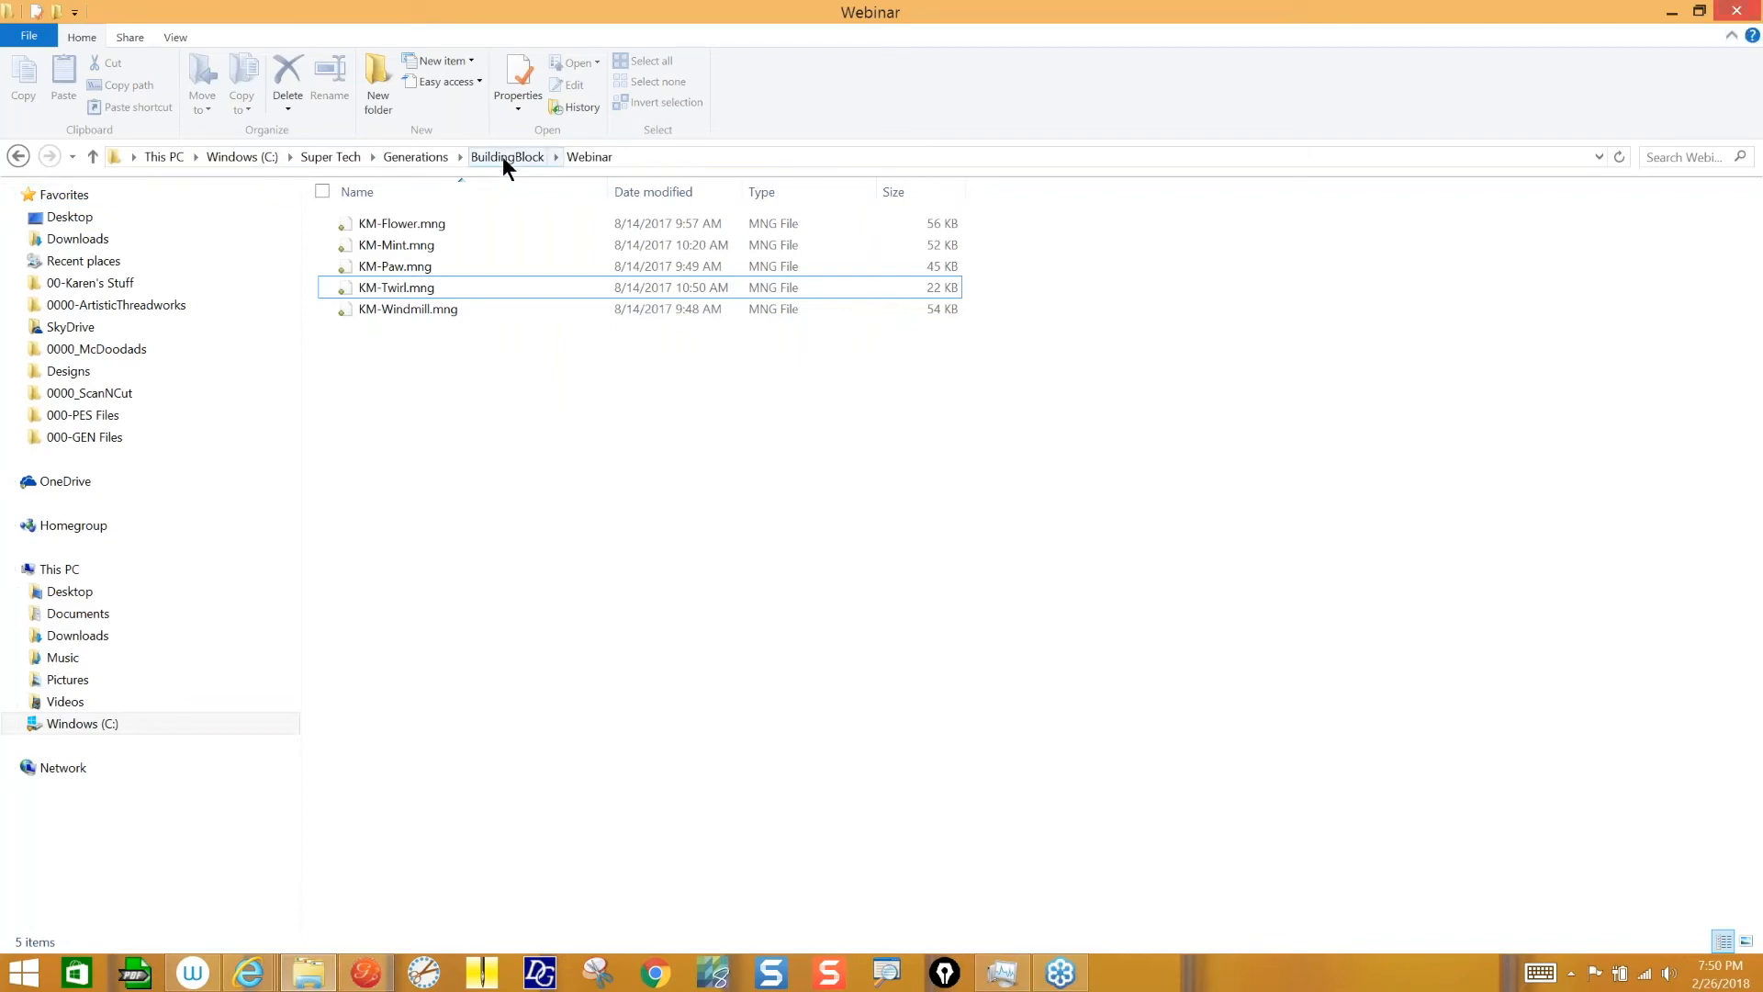
- Examine the contents of the Motif, Pattern and StampedPattern folders inside the Generations folder
{"action": "left_click", "coordinate": [432, 158]}
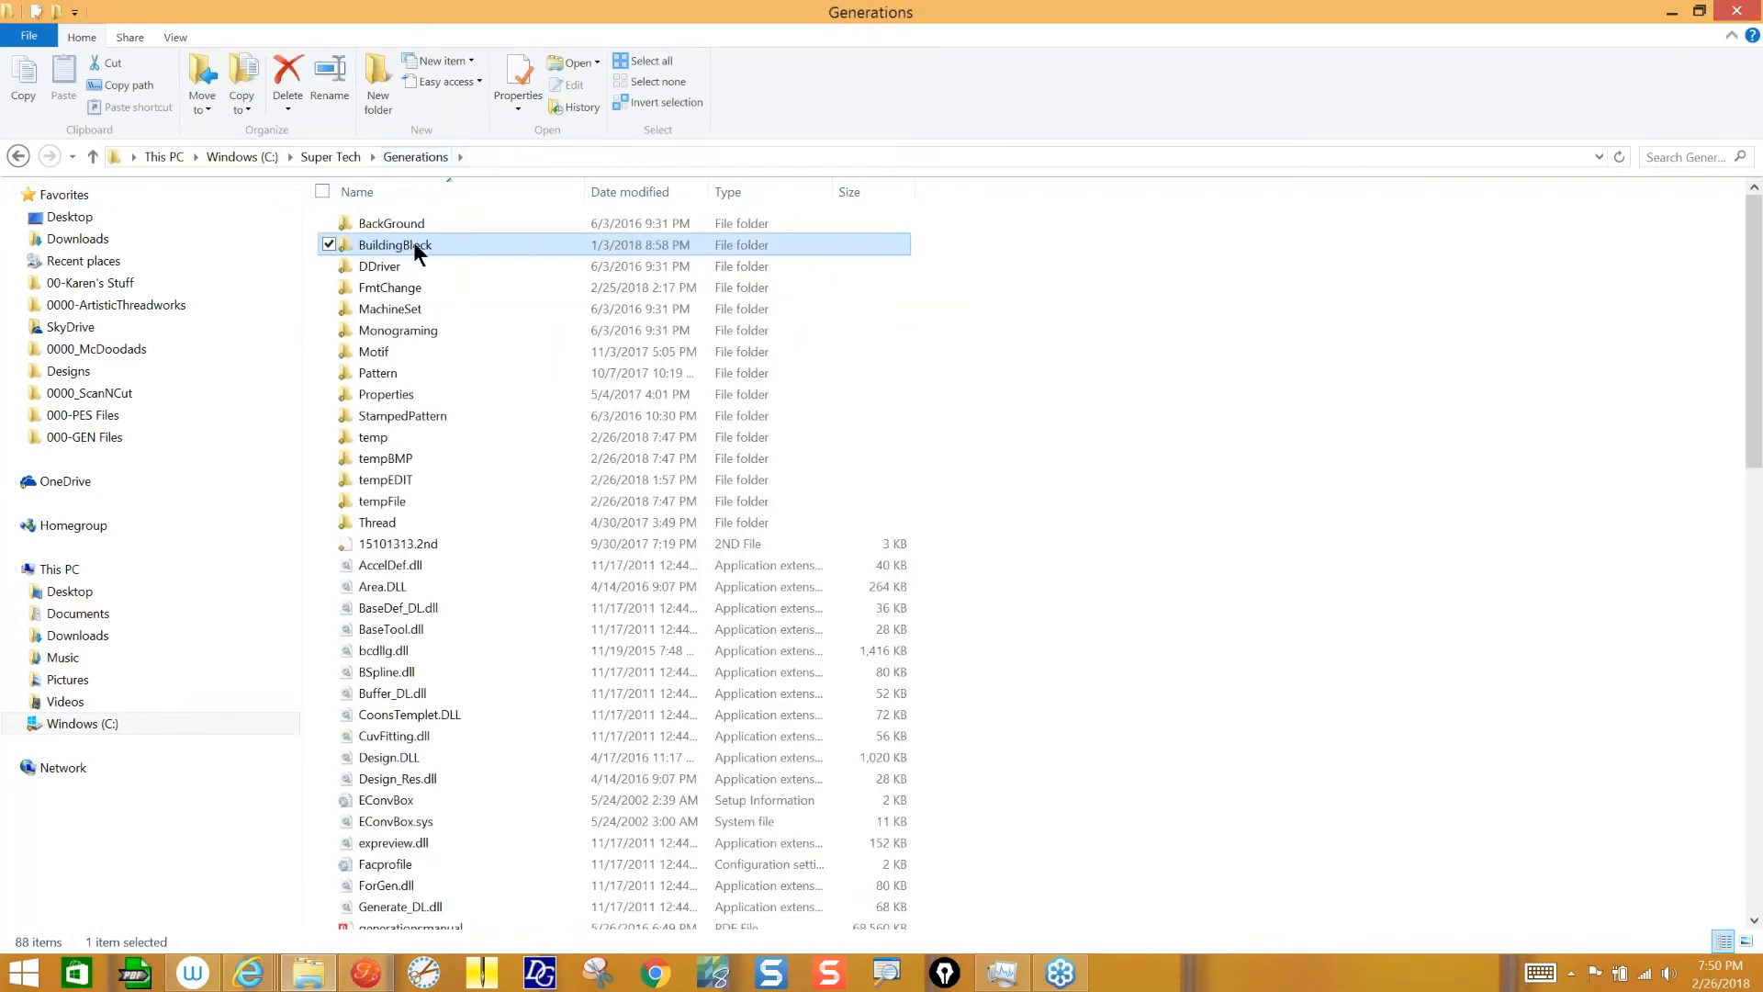
{"action": "double_click", "coordinate": [377, 352]}
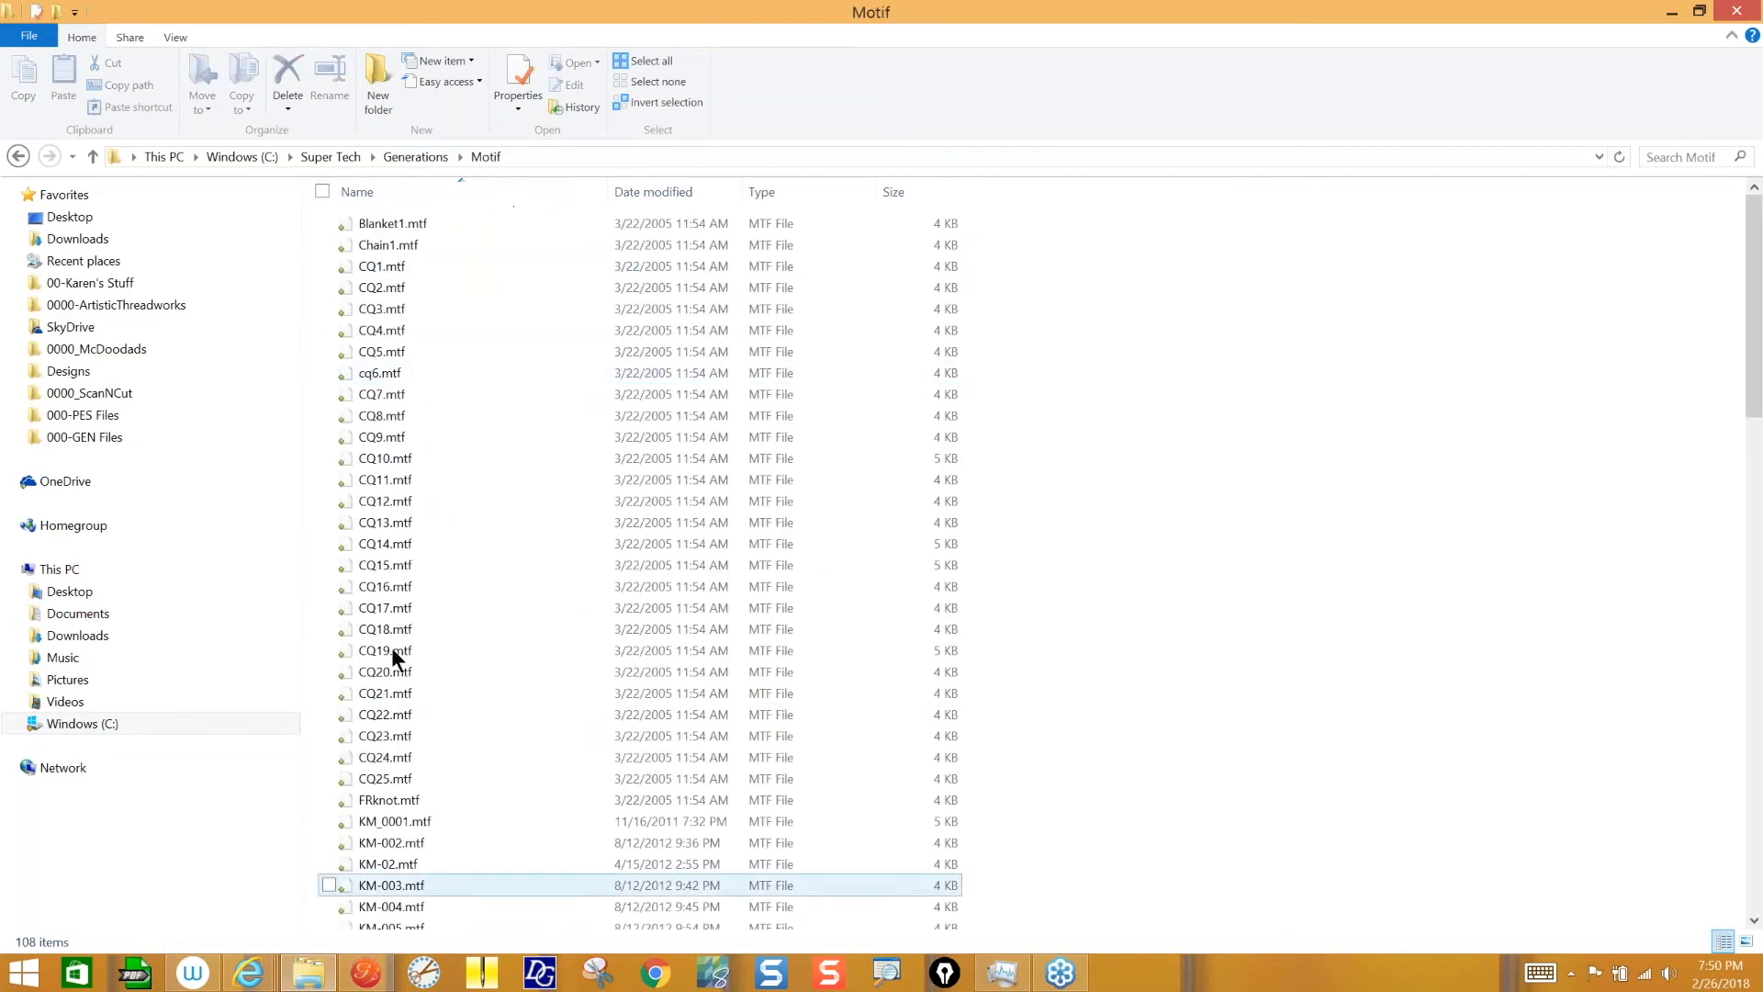
{"action": "left_click", "coordinate": [422, 157]}
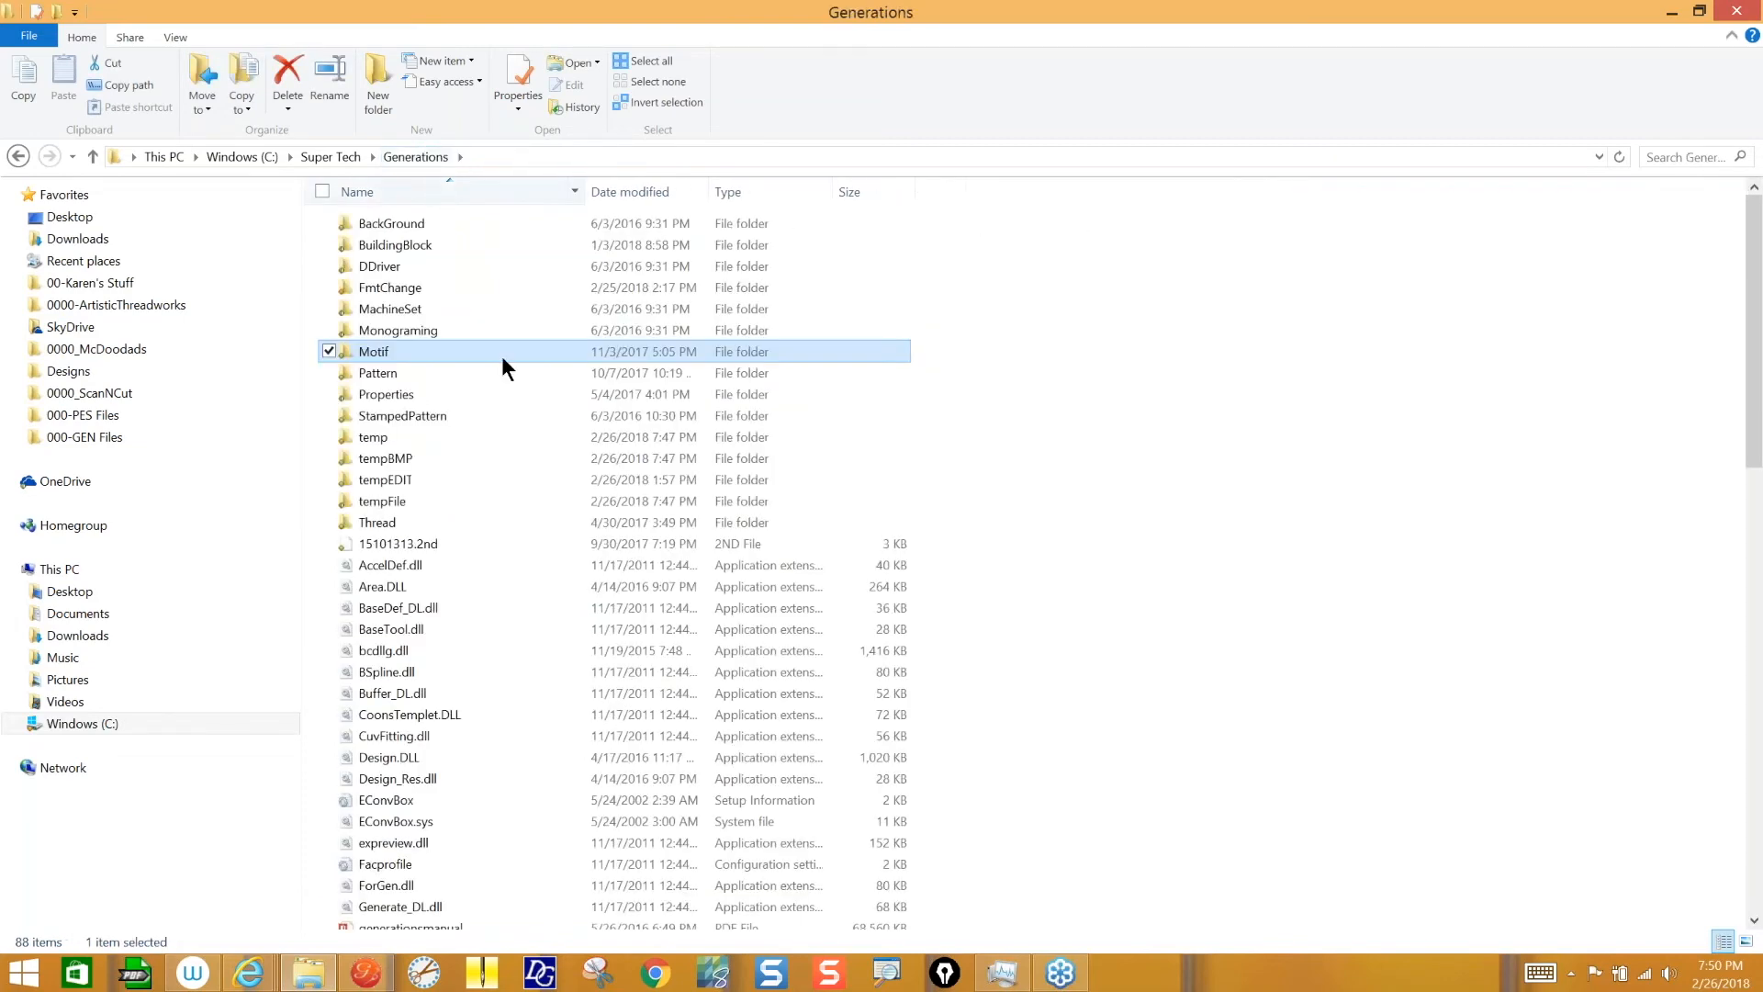
{"action": "left_click", "coordinate": [389, 373]}
{"action": "double_click", "coordinate": [388, 373]}
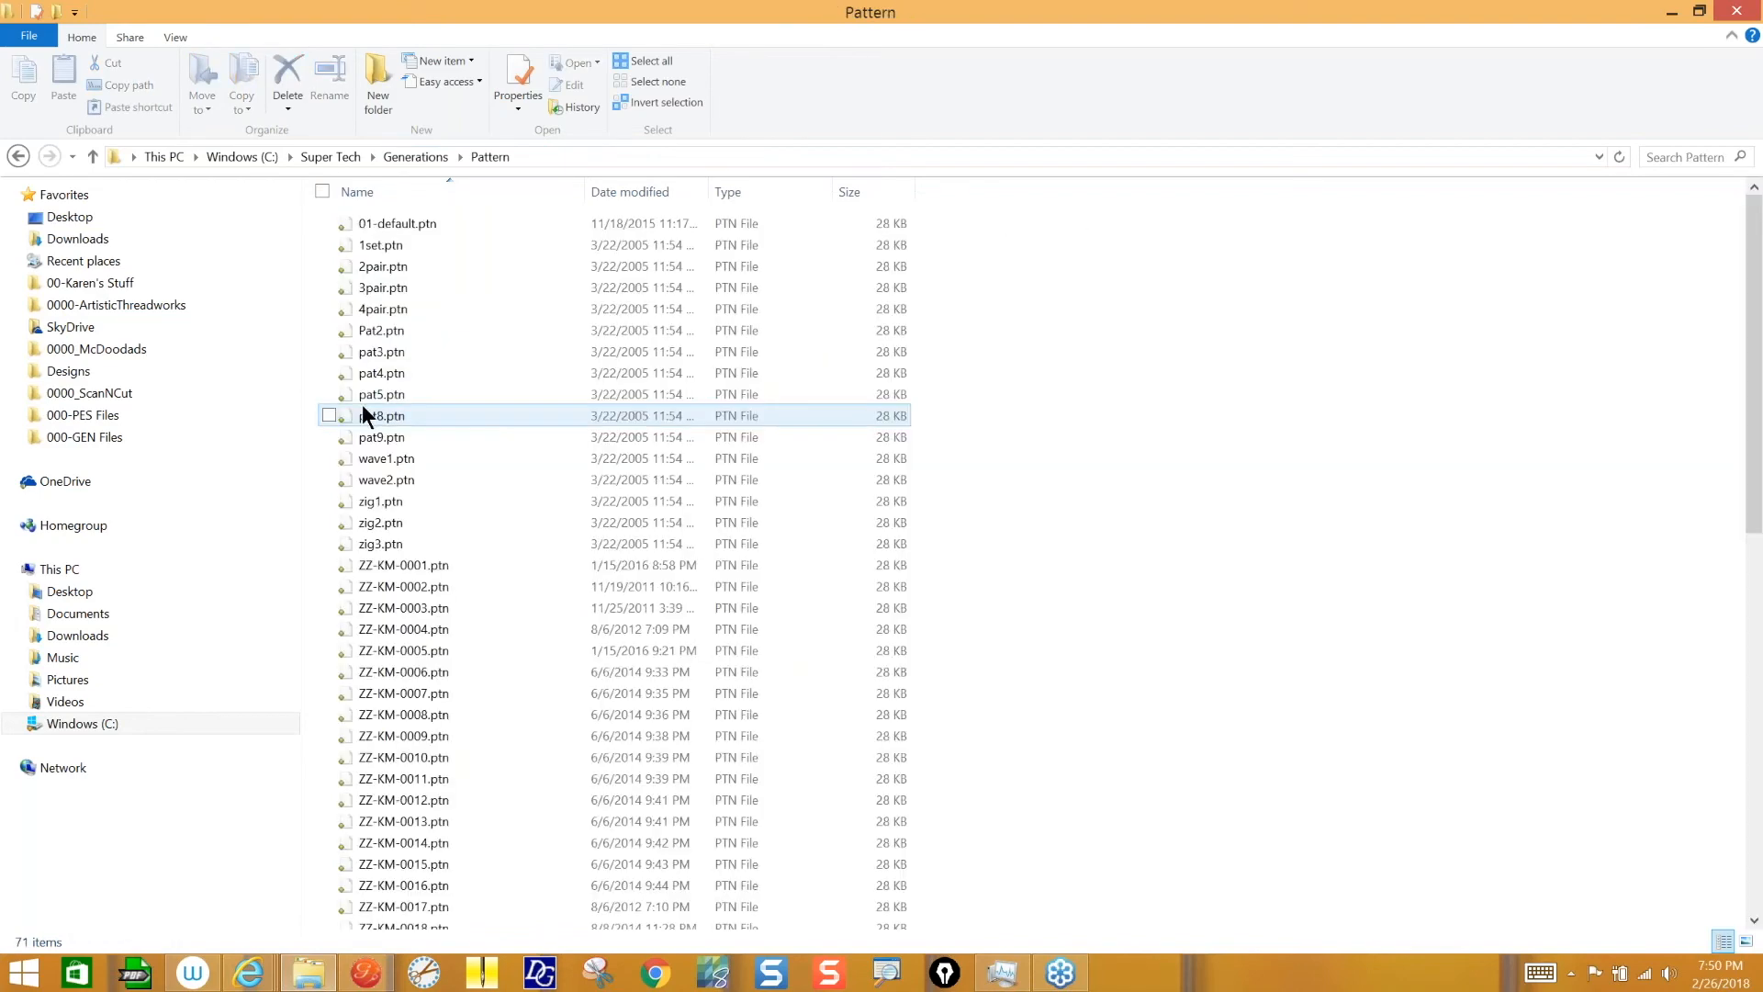
{"action": "left_click", "coordinate": [422, 156]}
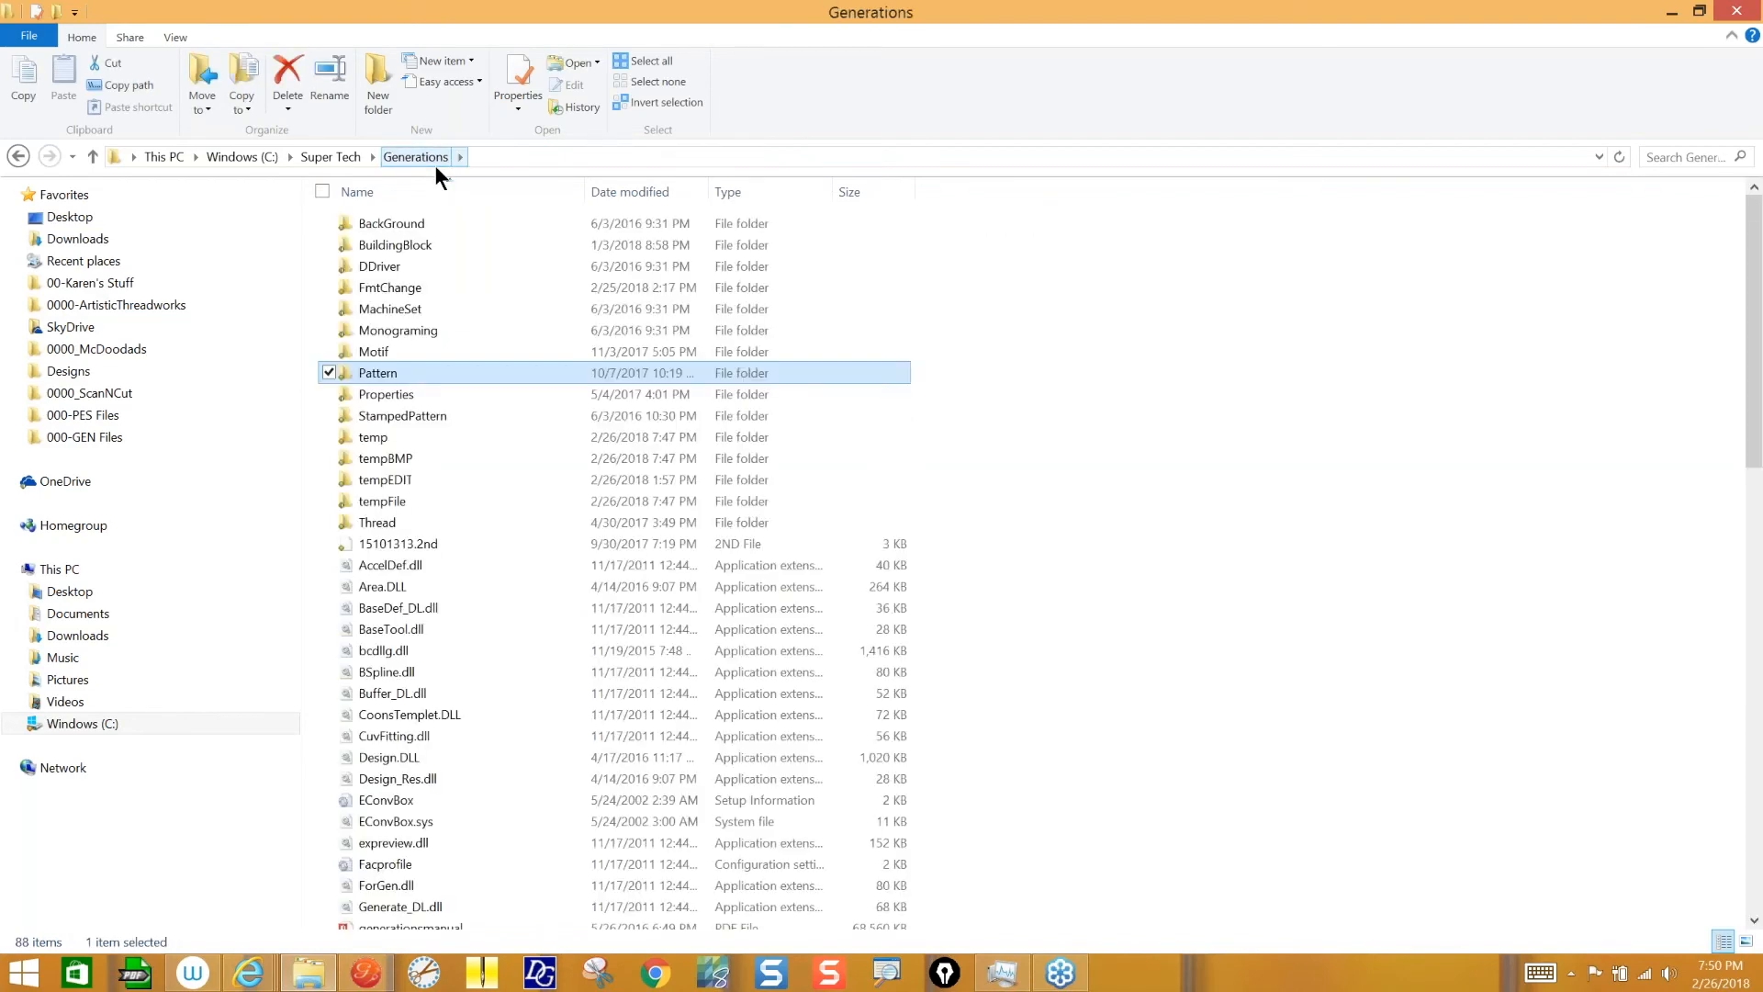
{"action": "left_click", "coordinate": [397, 415]}
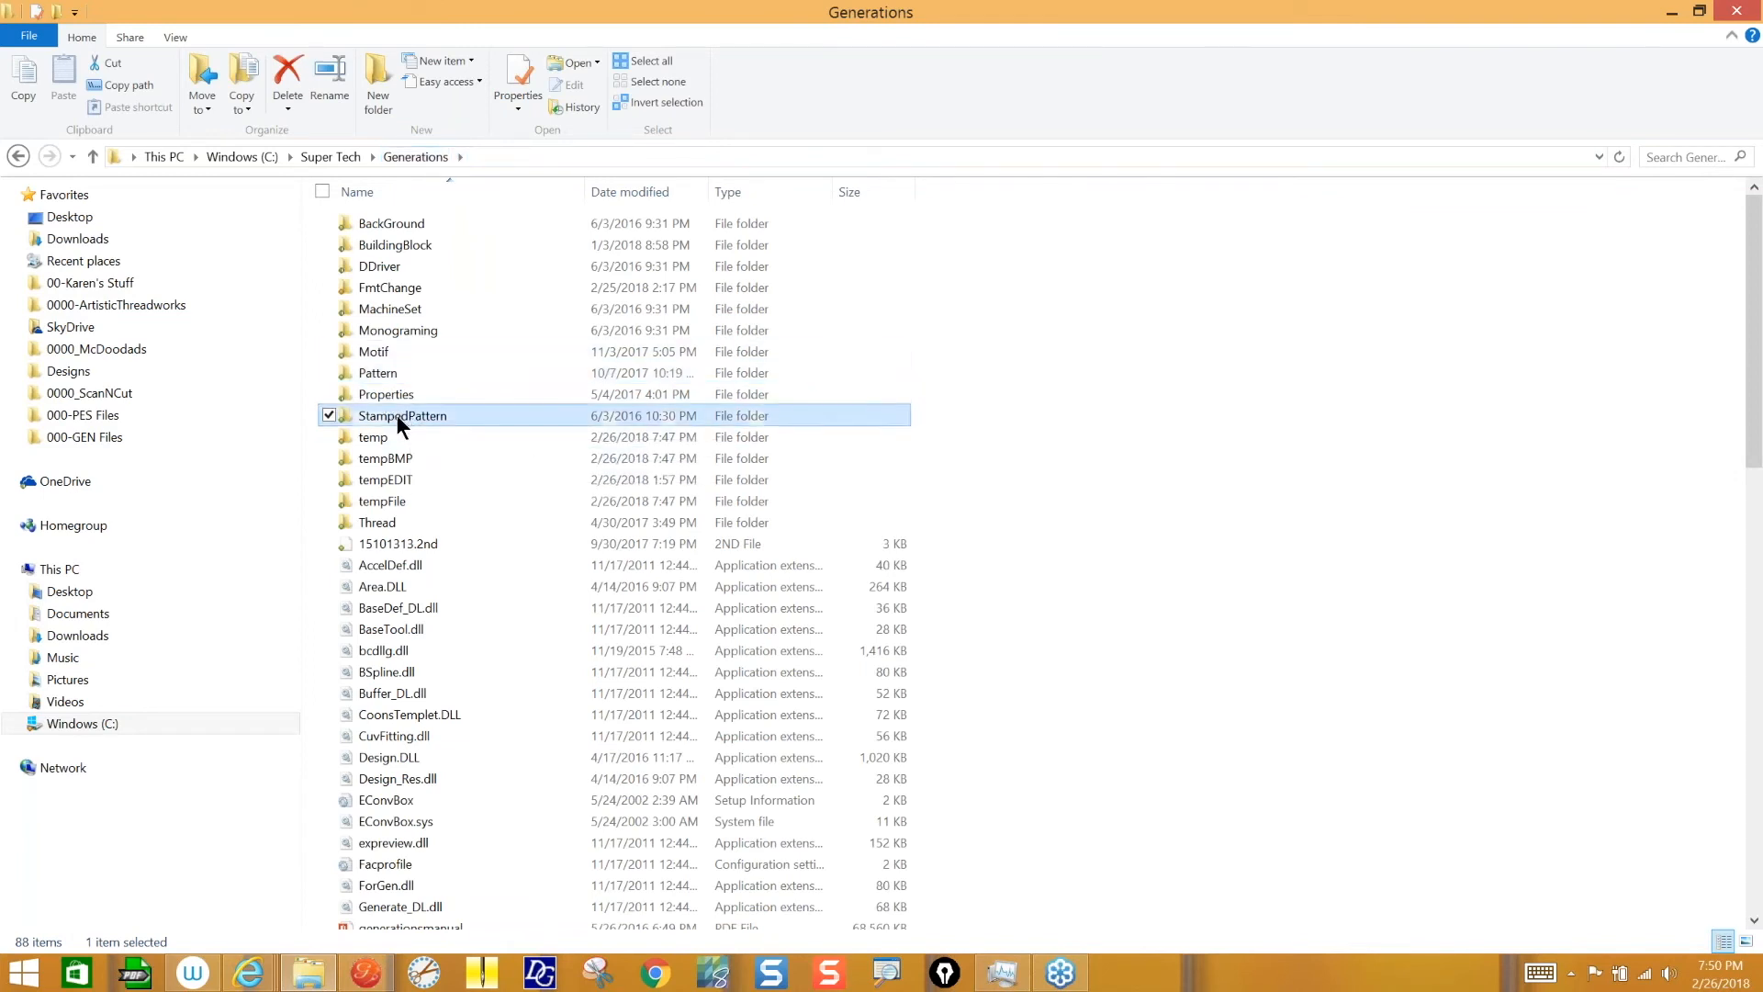
{"action": "double_click", "coordinate": [397, 415]}
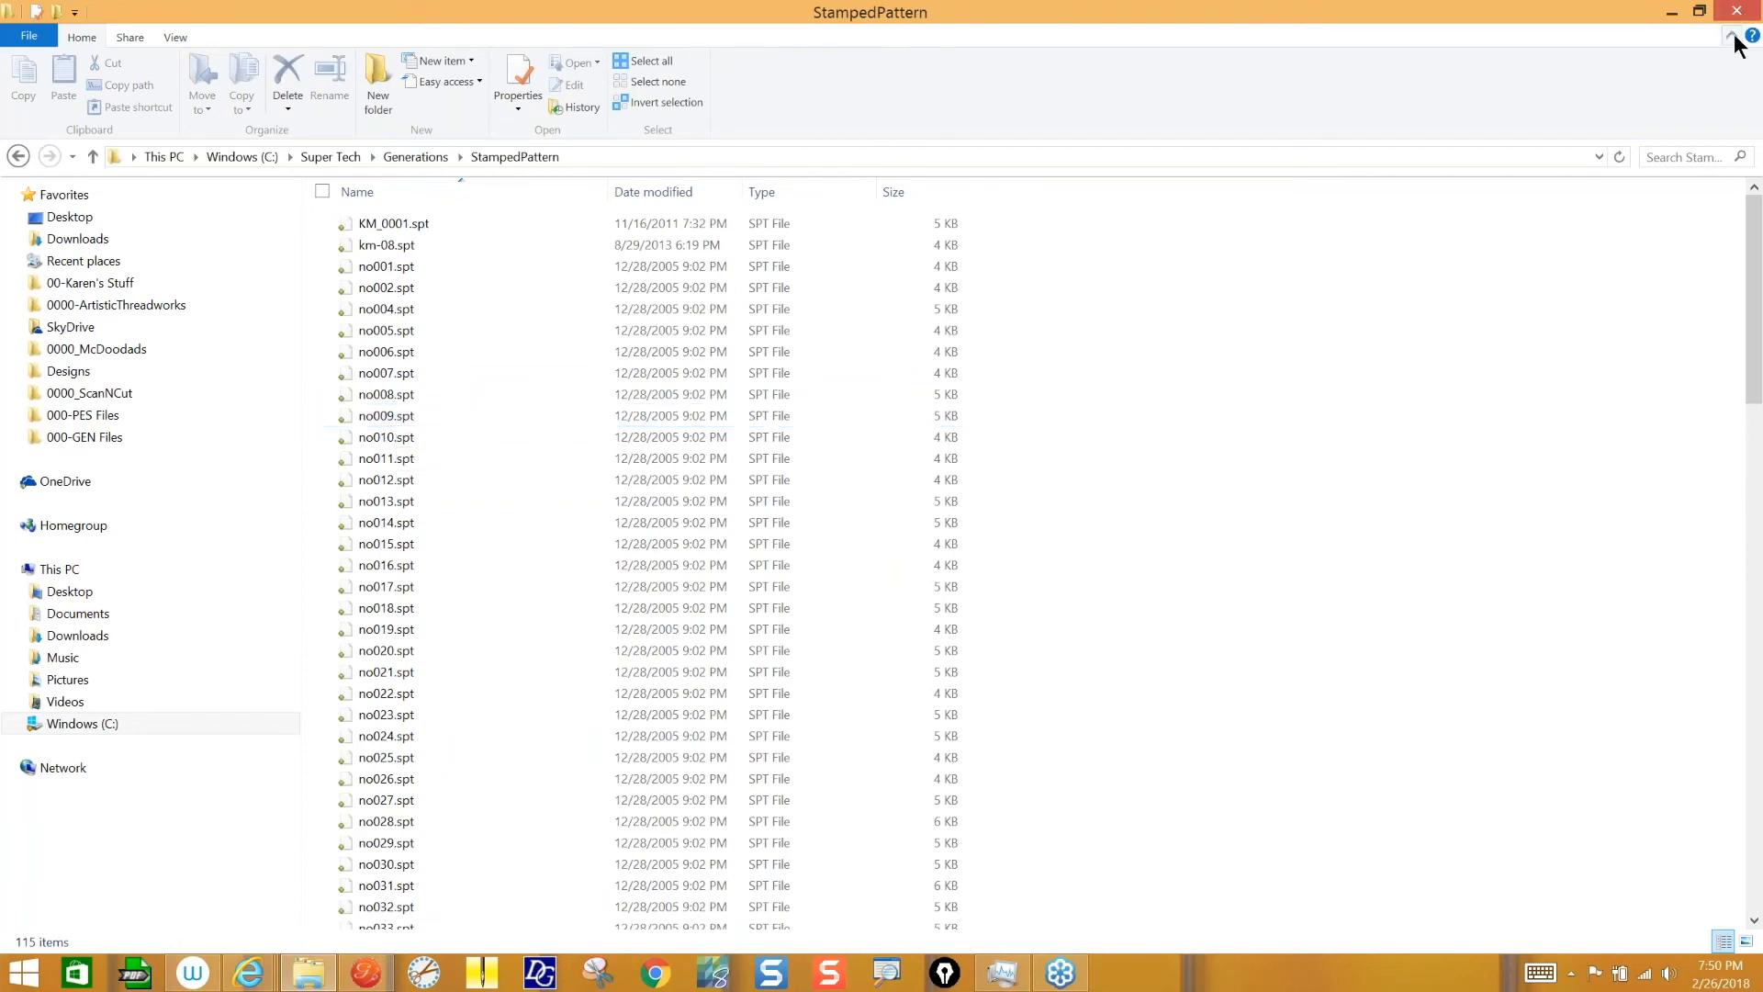
- Return to Generations, hide the Building Block Bar and clear the object selection
{"action": "left_click", "coordinate": [1671, 15]}
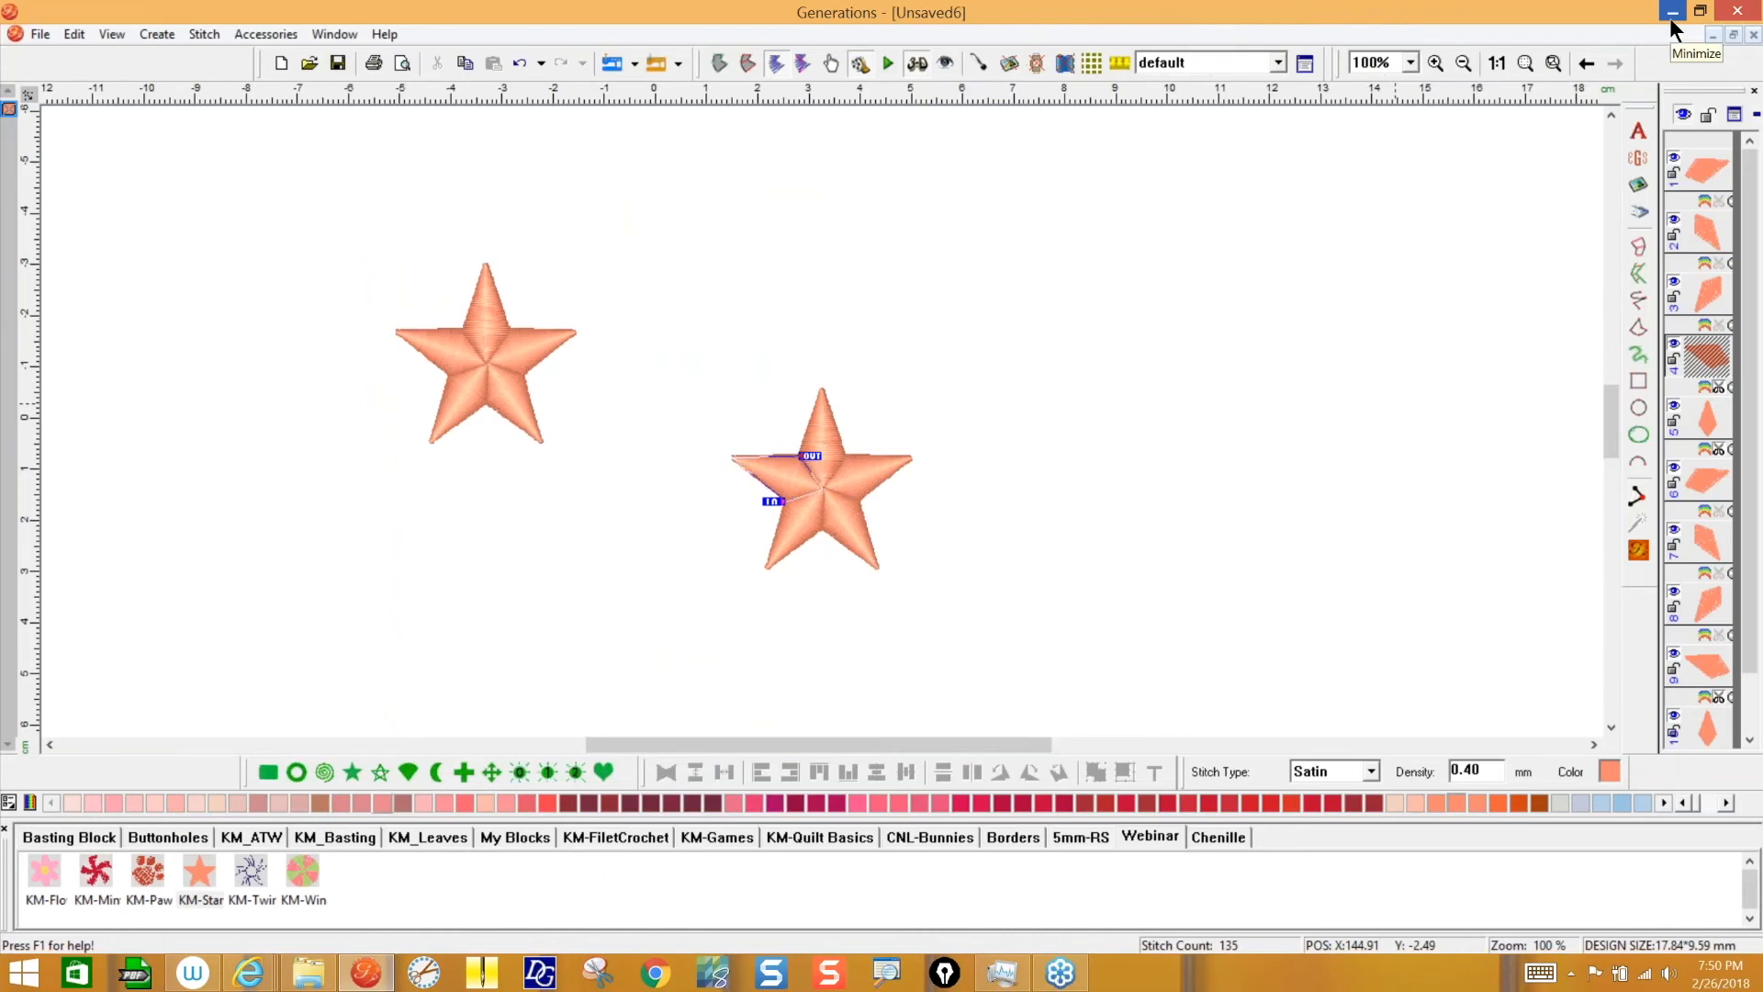
{"action": "right_click", "coordinate": [187, 773]}
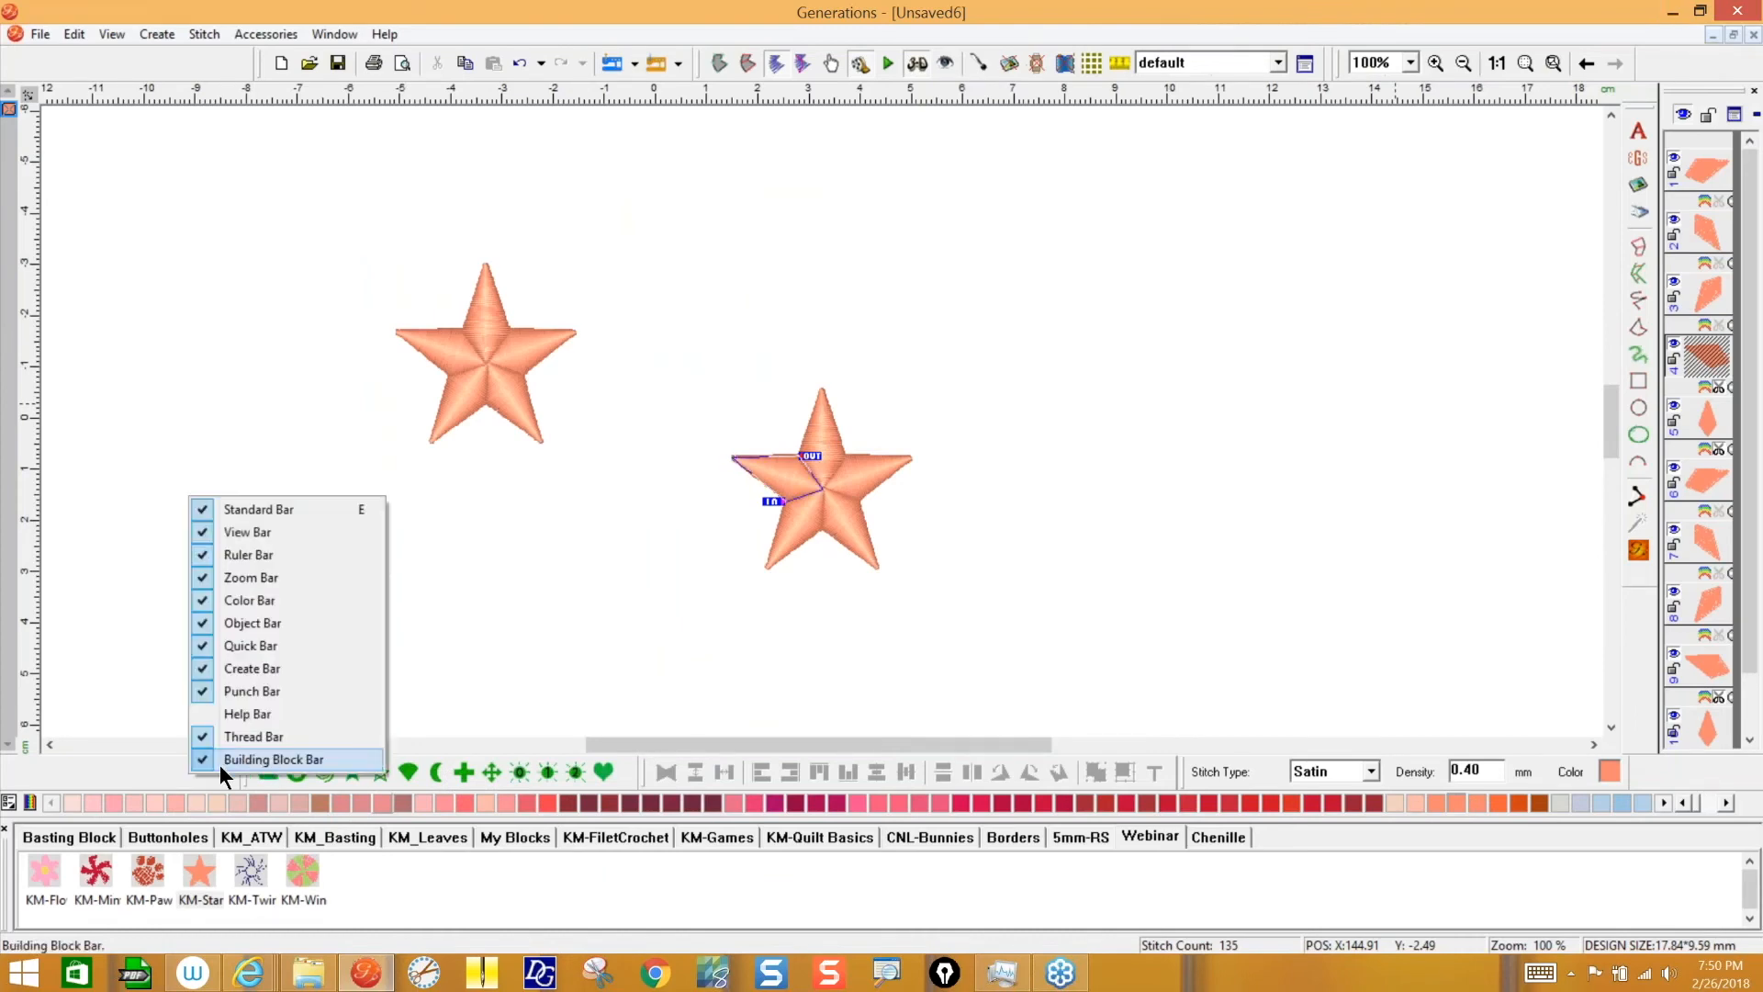
{"action": "left_click", "coordinate": [198, 755]}
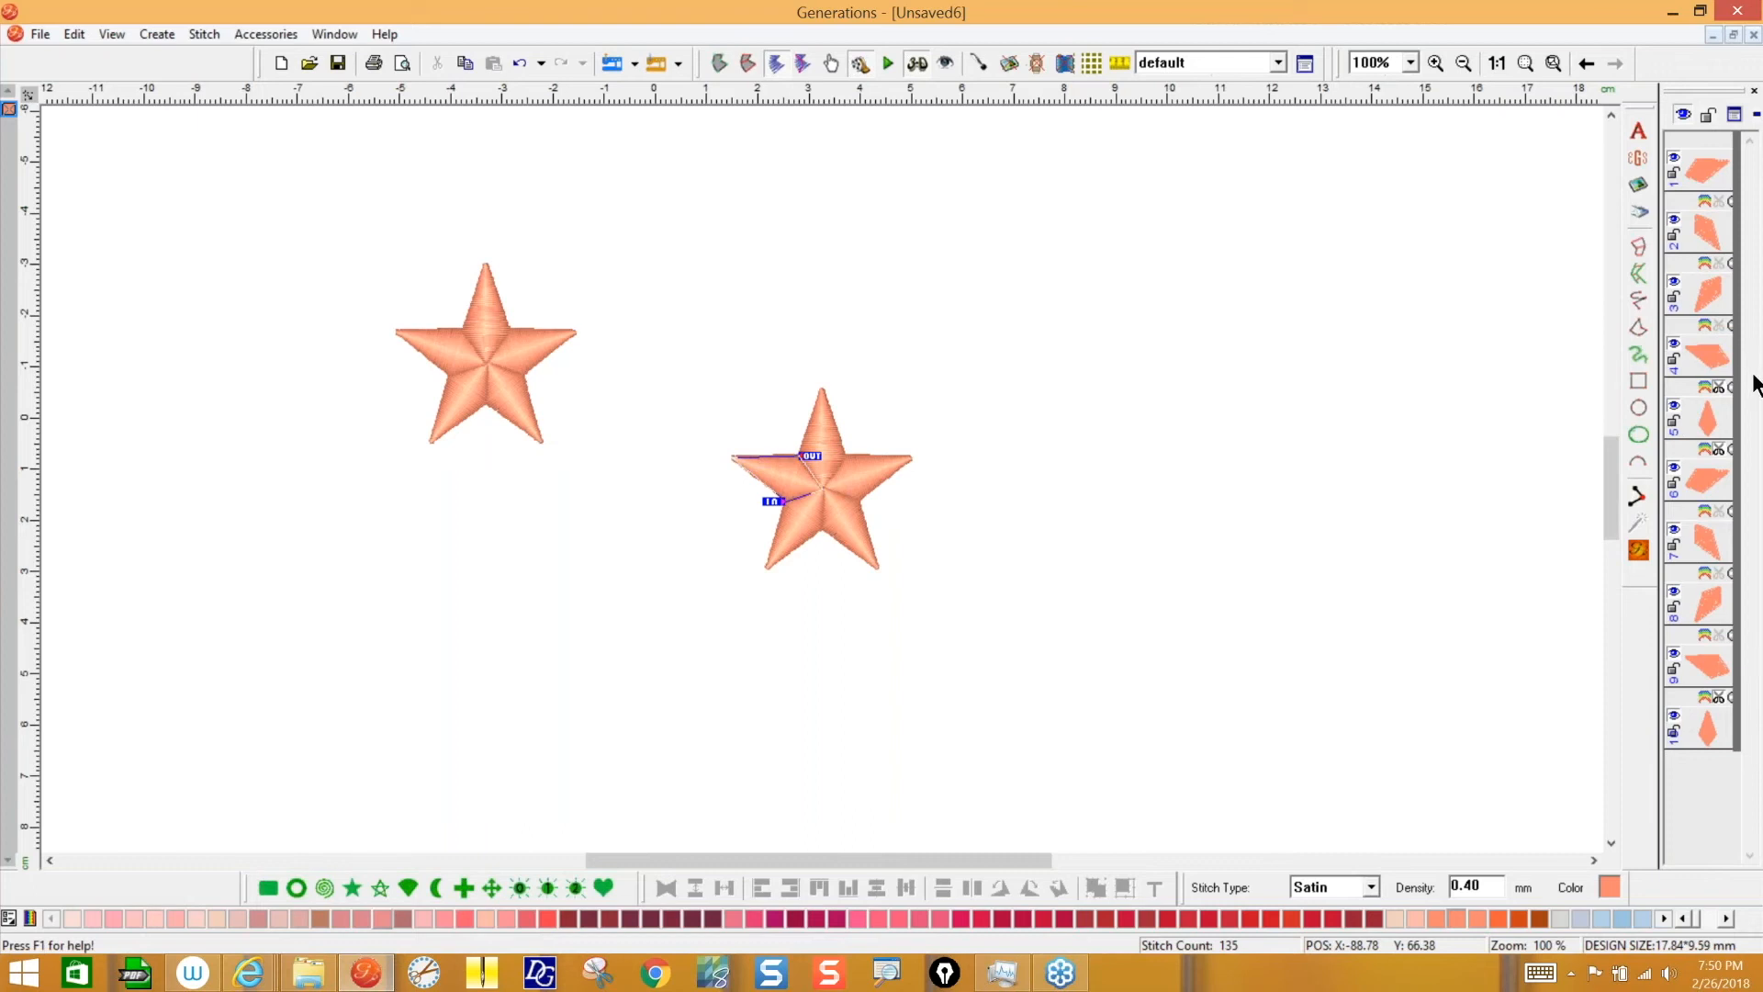
{"action": "left_click", "coordinate": [1745, 144]}
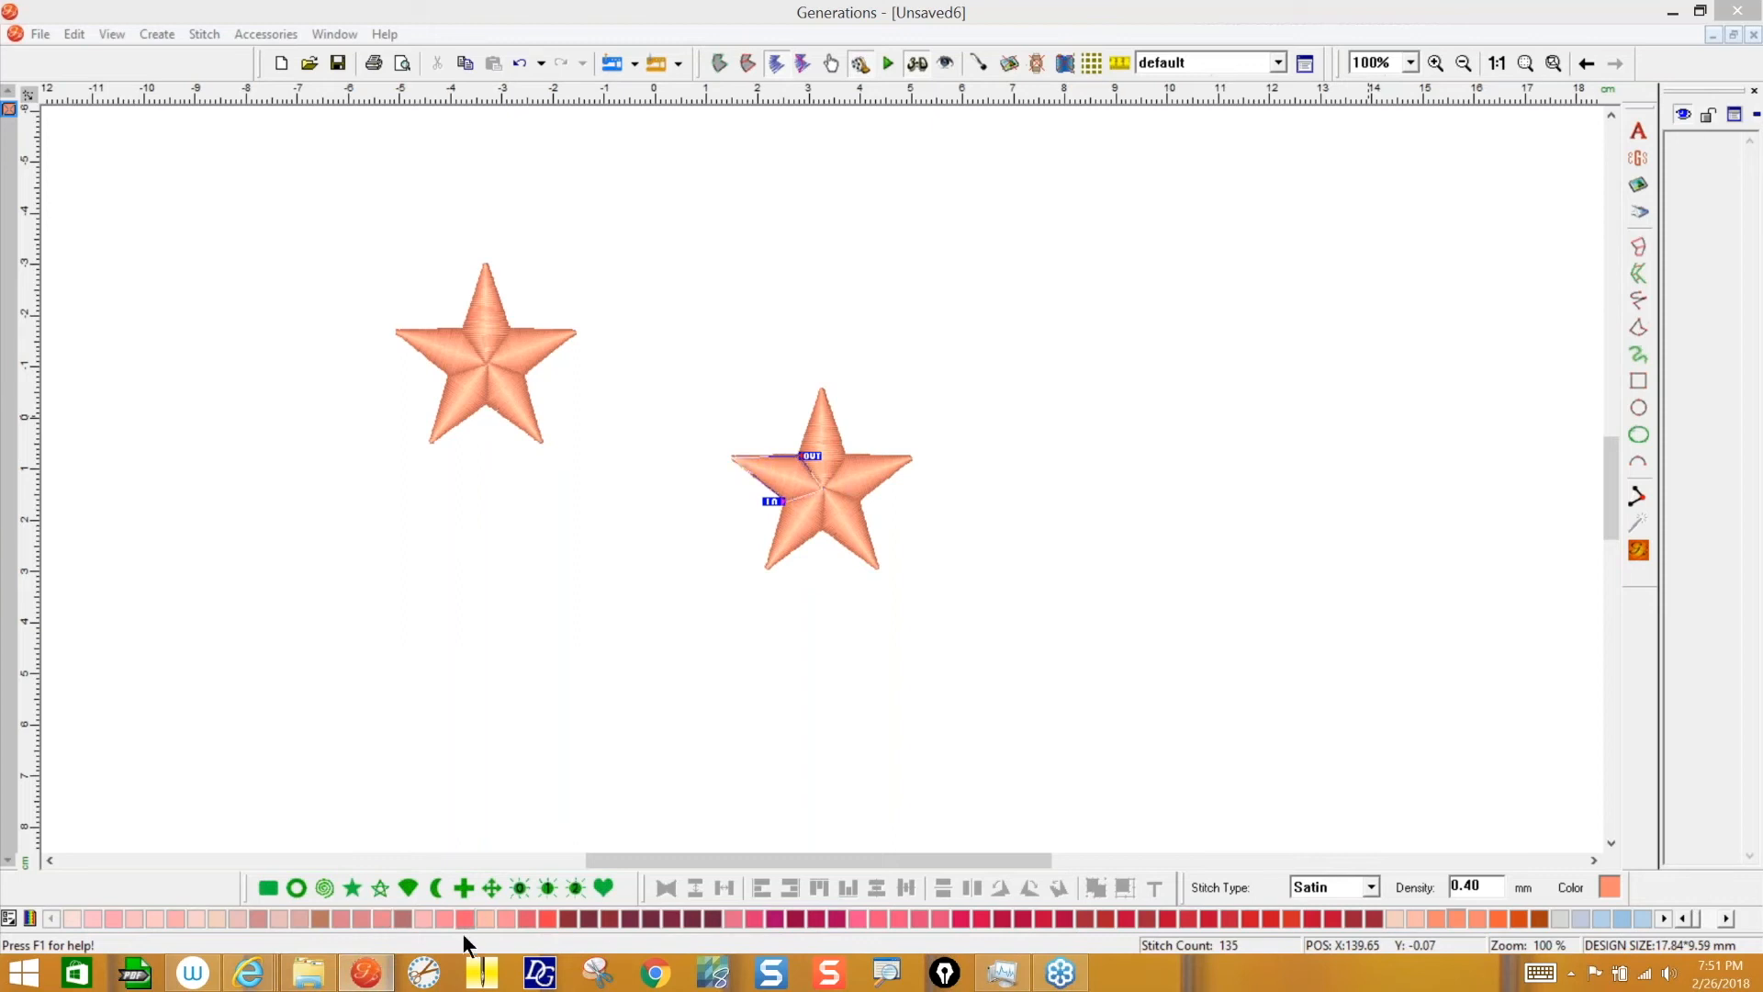
{"action": "left_click", "coordinate": [1459, 120]}
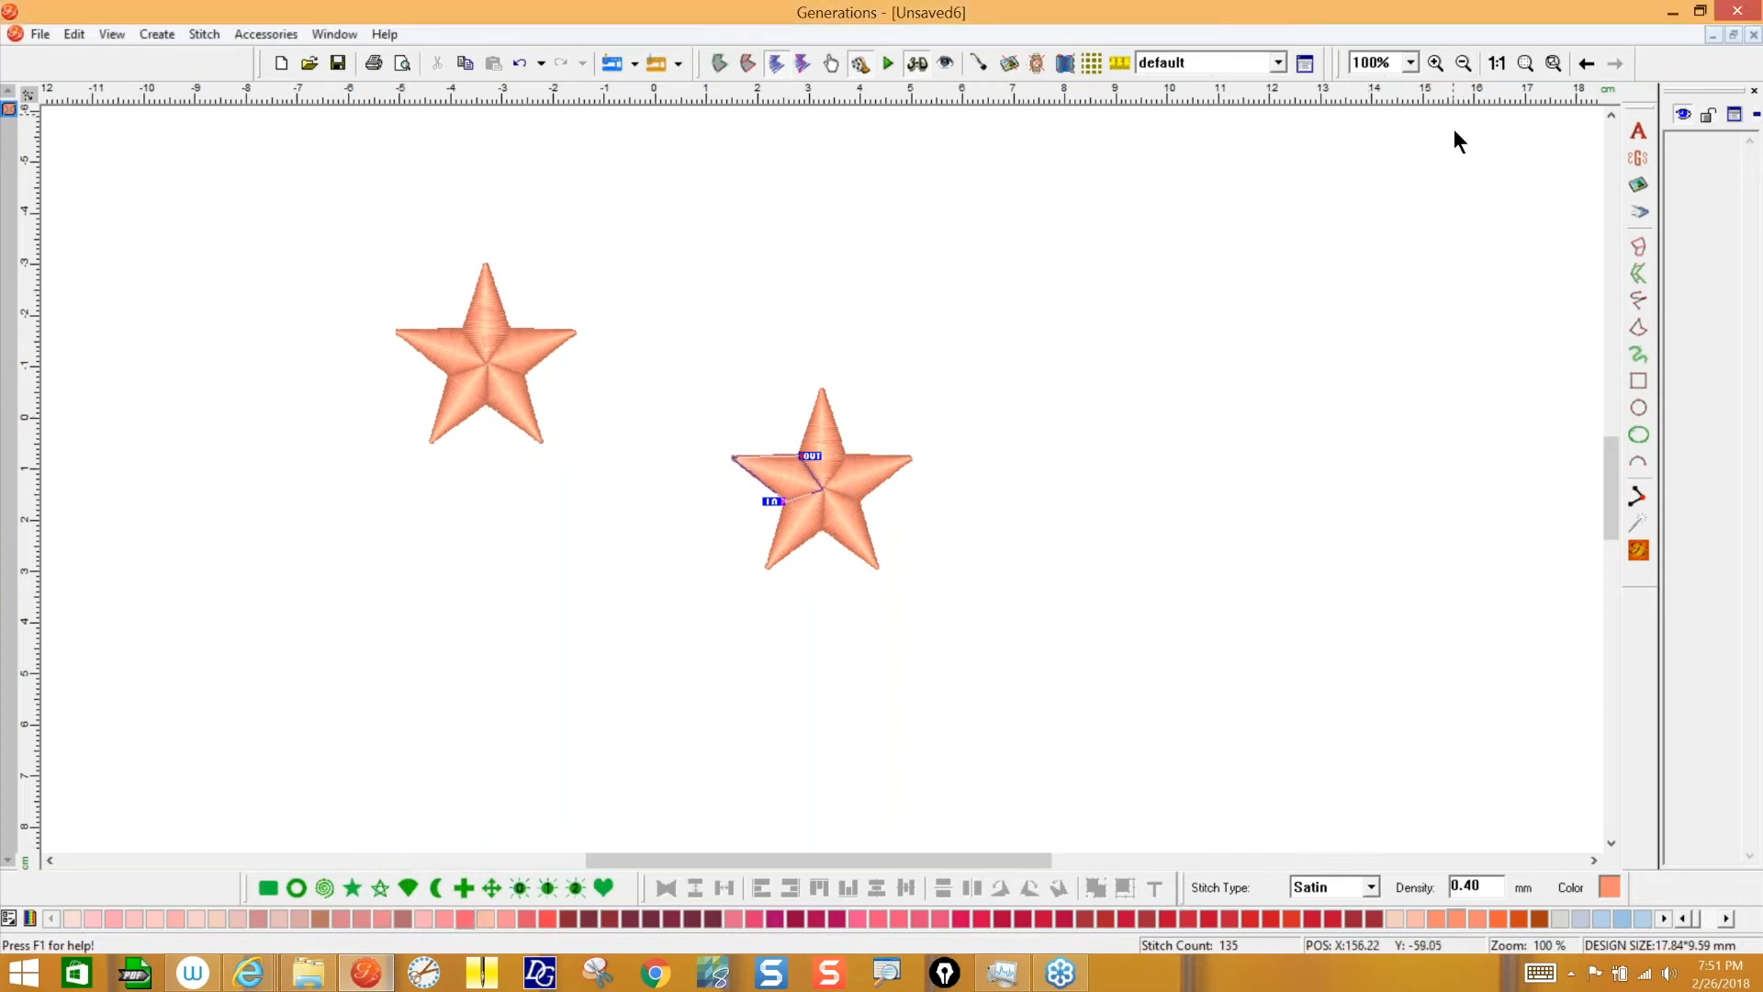
- Close the star design without saving its changes and start a new blank design
{"action": "left_click", "coordinate": [1752, 37]}
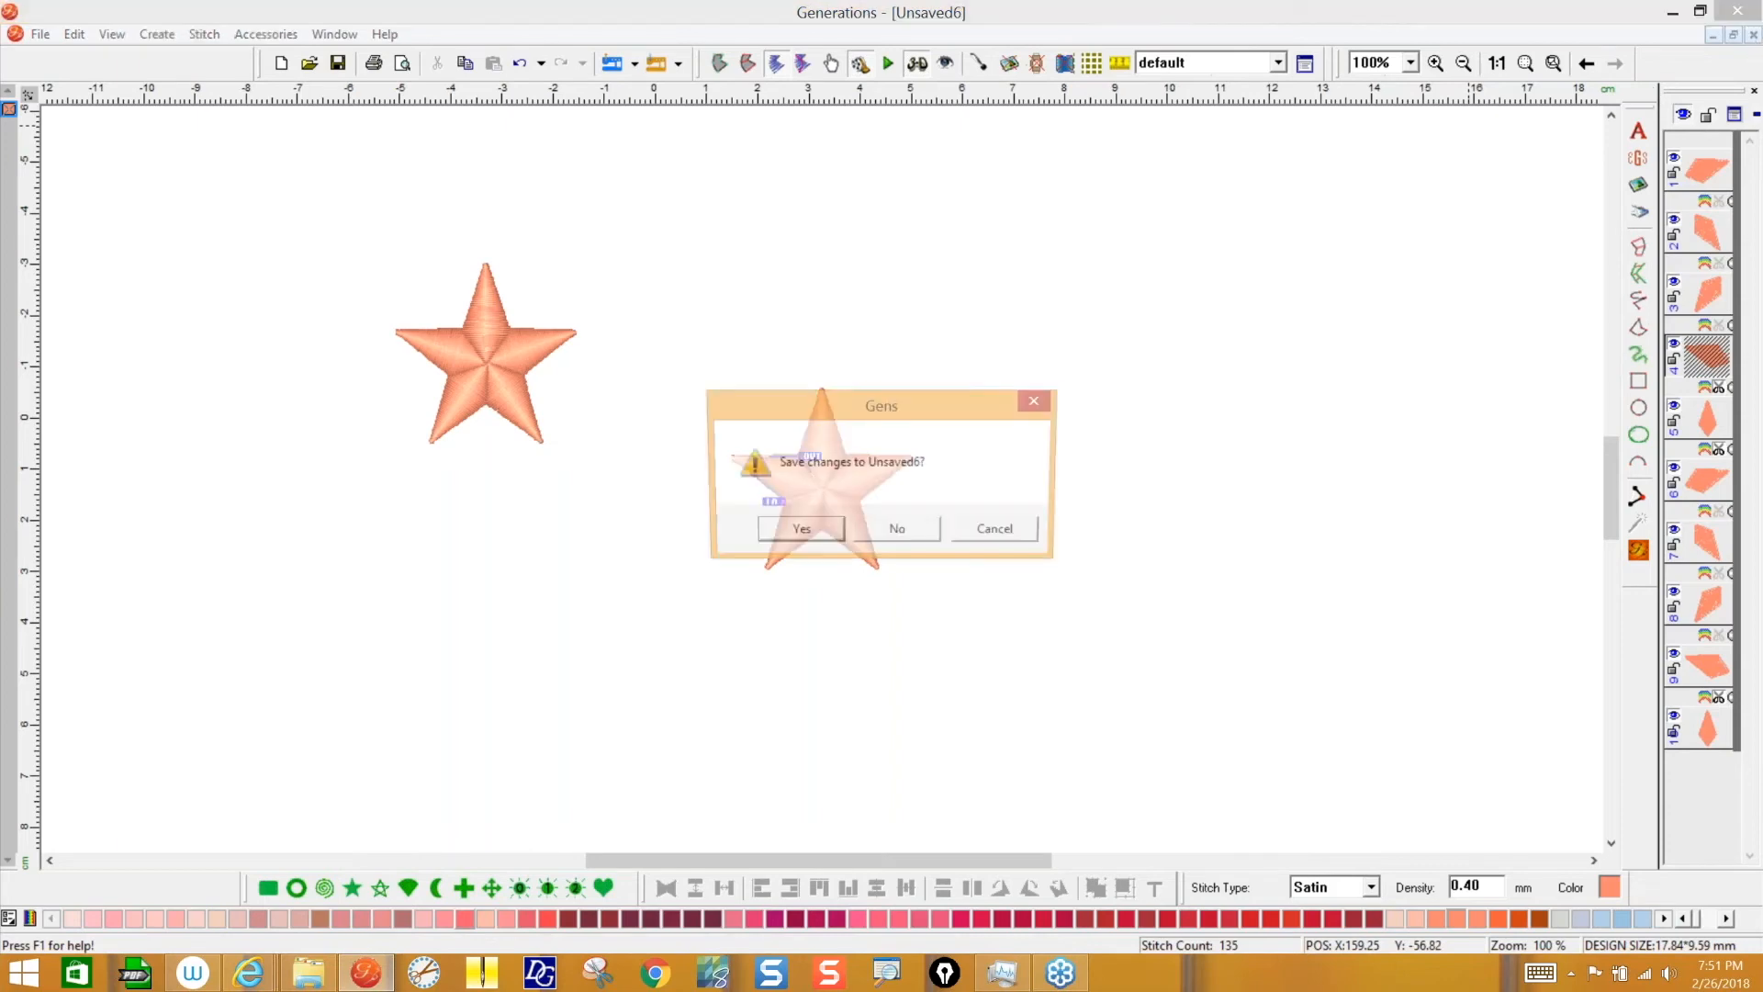
{"action": "left_click", "coordinate": [895, 534]}
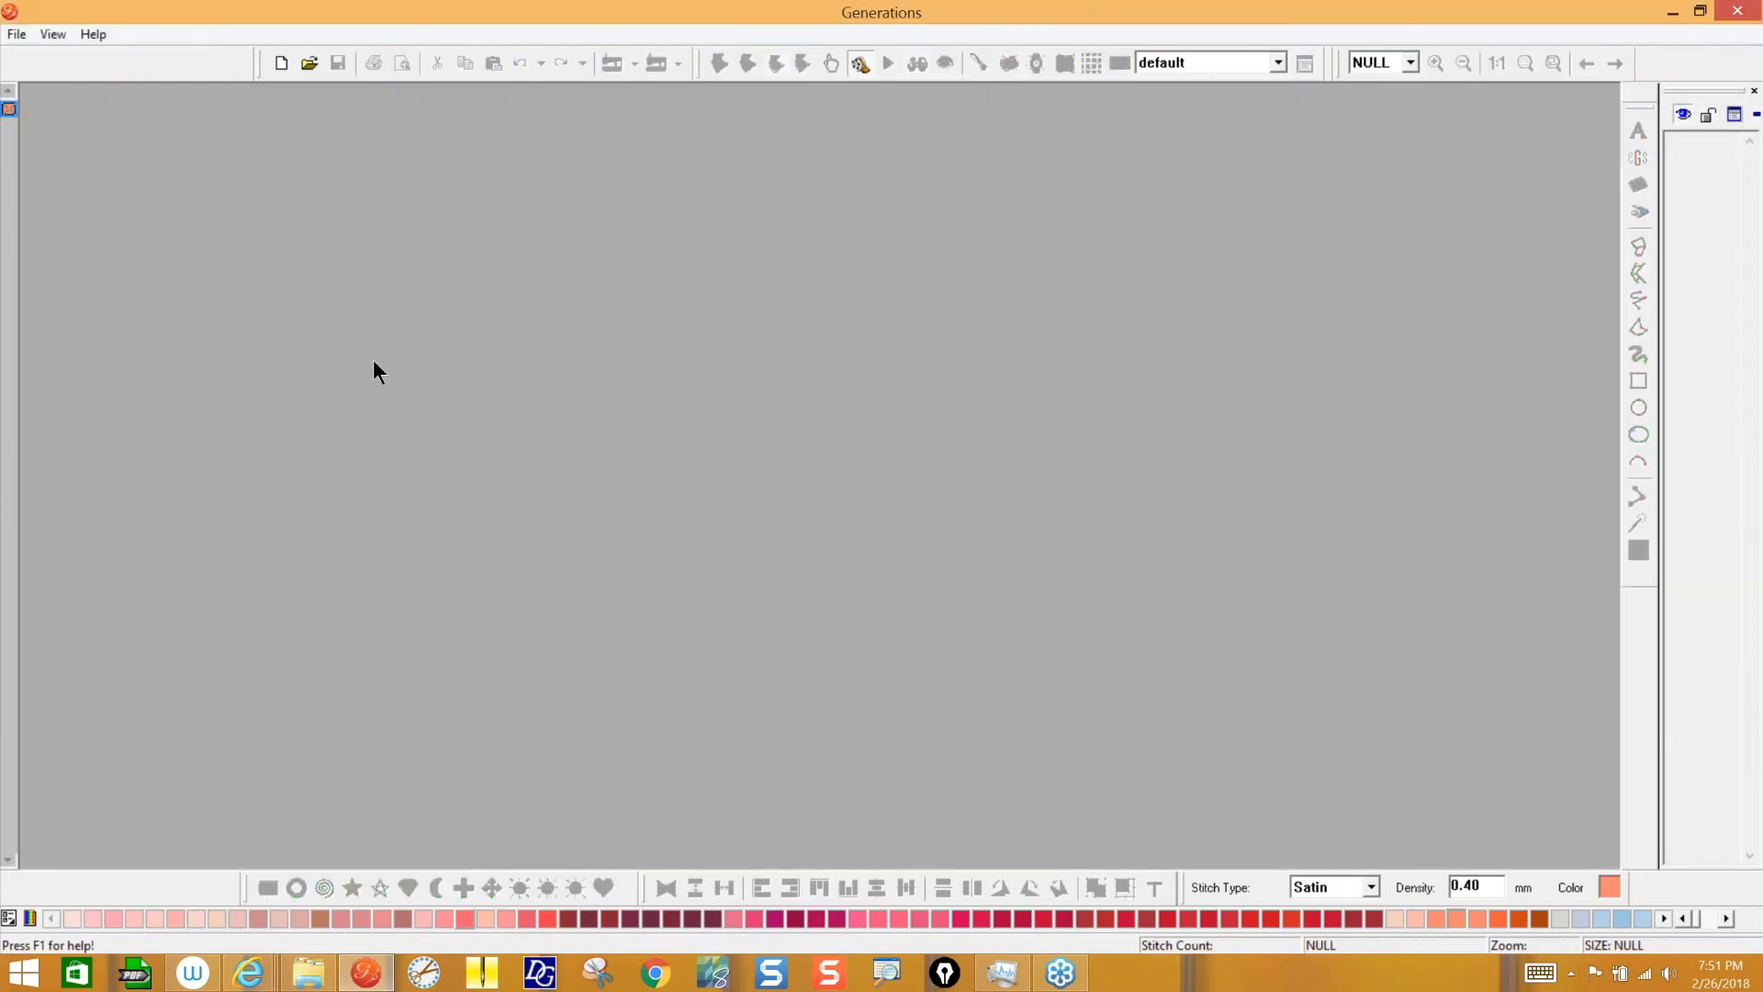
{"action": "left_click", "coordinate": [280, 63]}
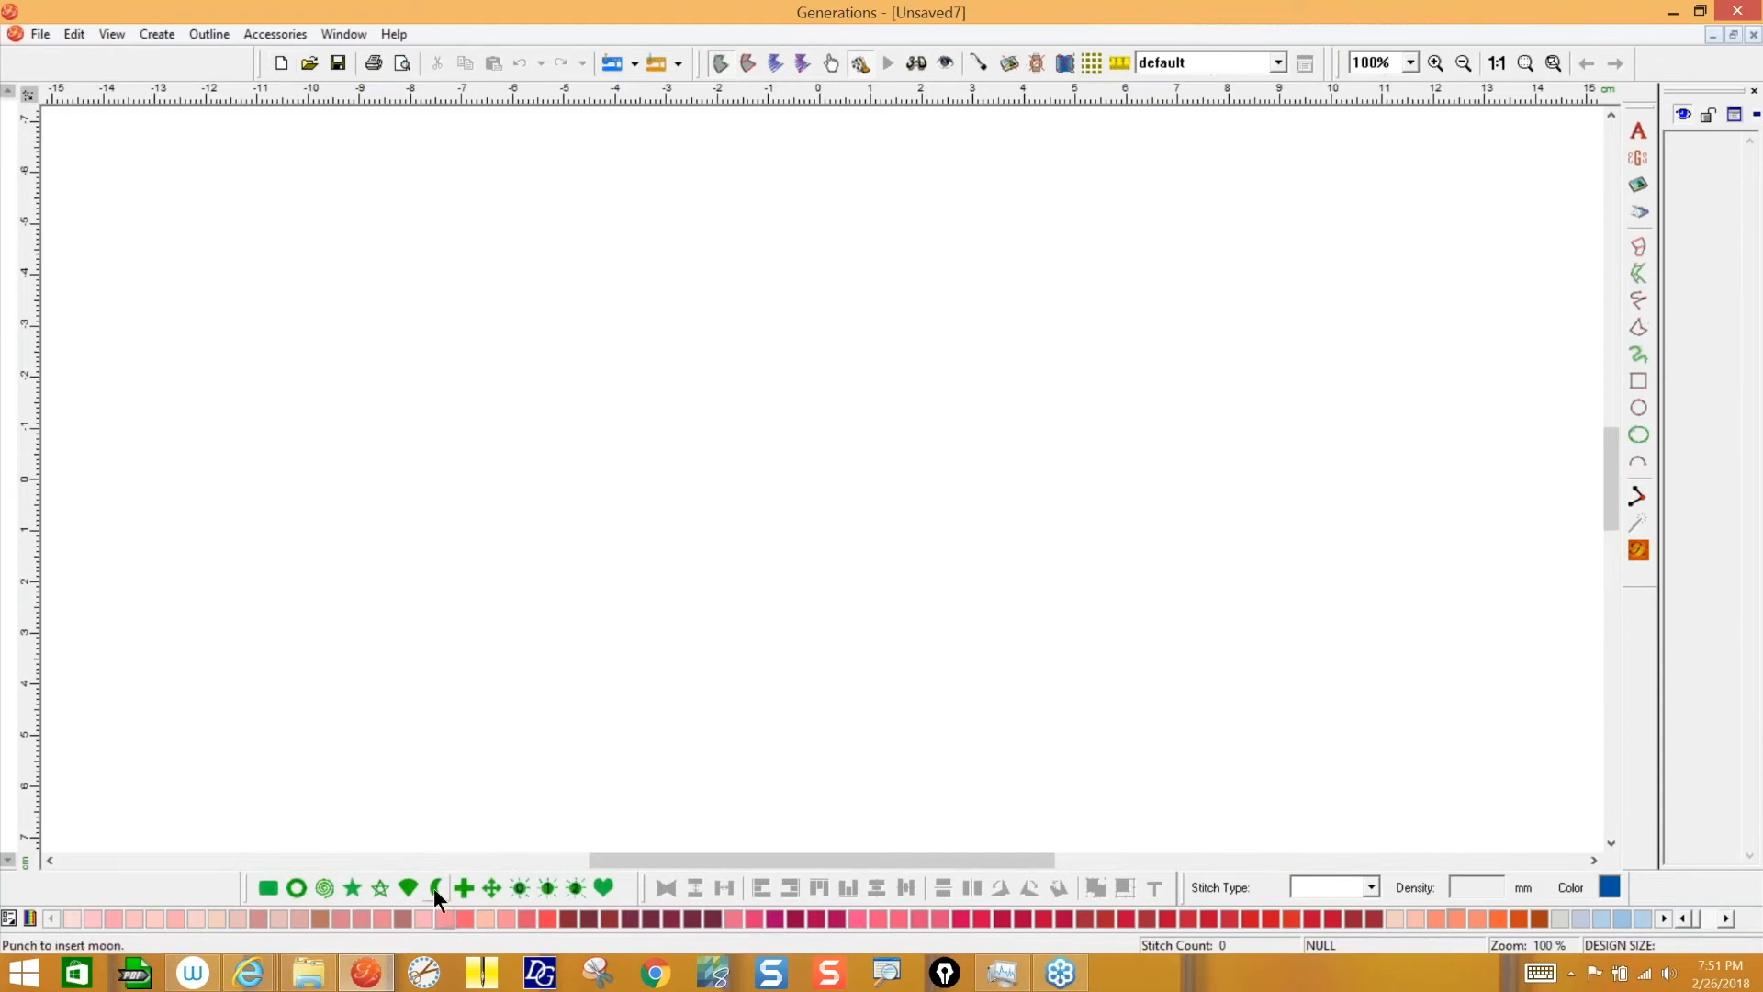
- Draw a preset moon about 22.5 mm wide and 43.6 mm high, pulling its inner curve outward for a slimmer crescent
{"action": "left_click", "coordinate": [437, 888]}
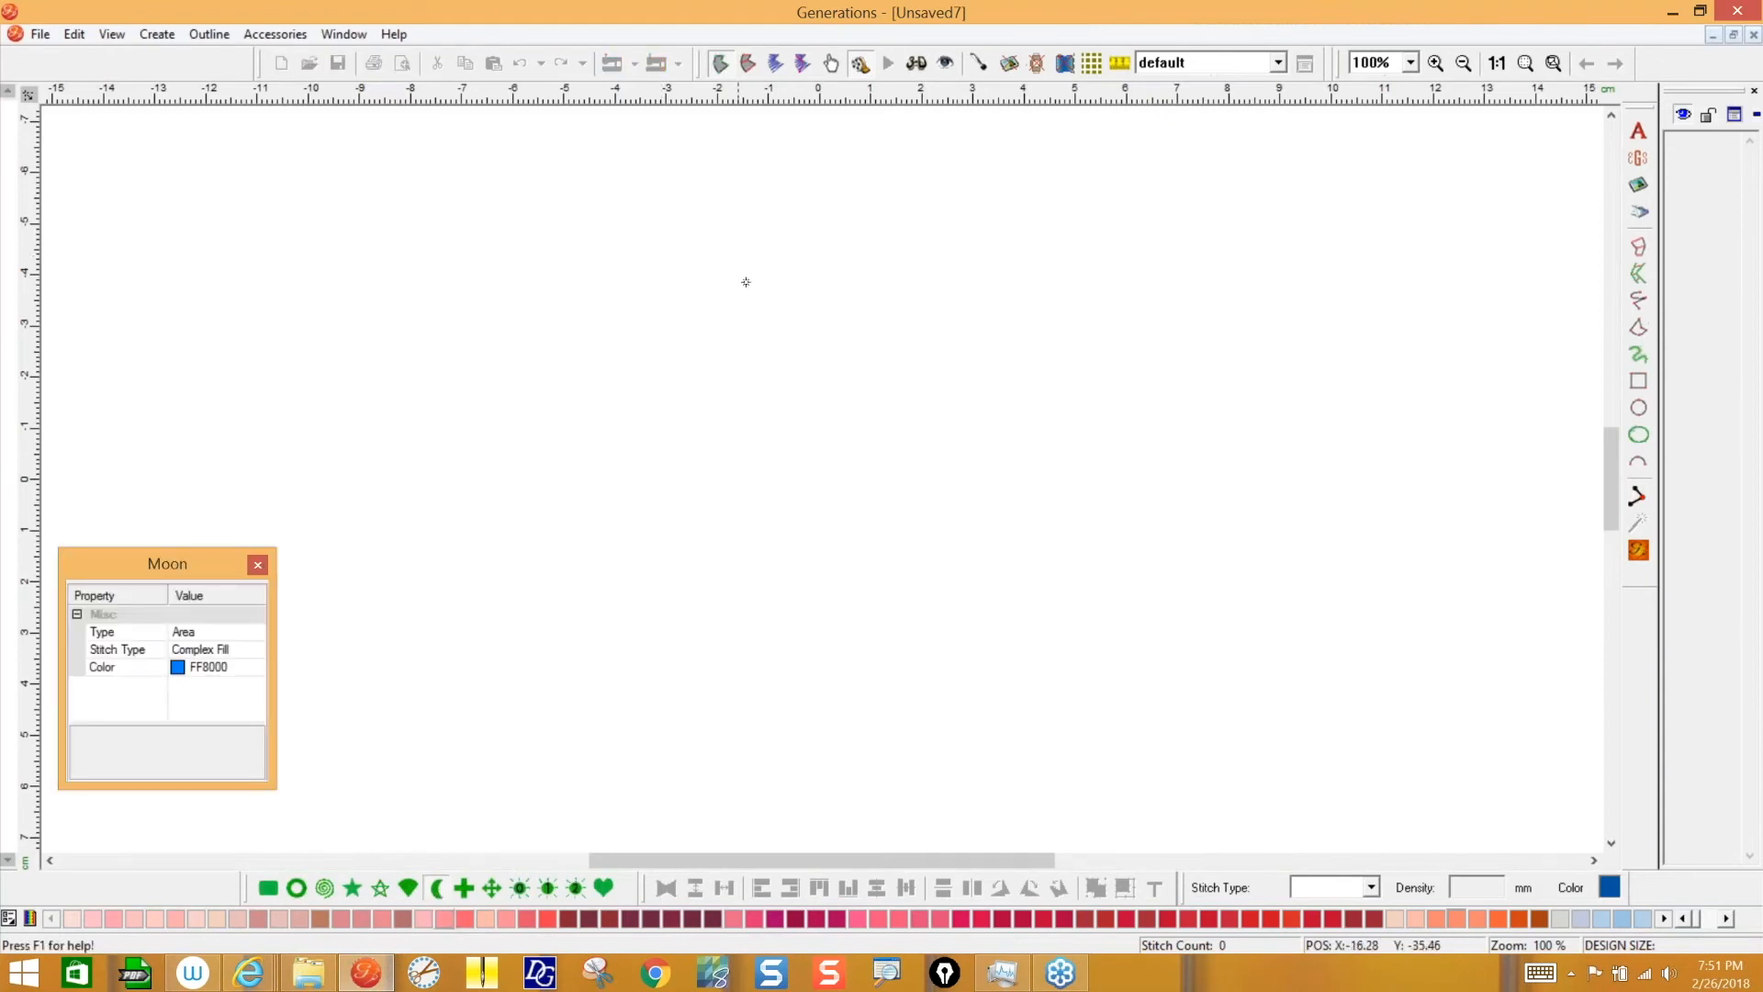
{"action": "left_click", "coordinate": [720, 257]}
{"action": "mouse_move", "coordinate": [699, 366]}
{"action": "left_mouse_down"}
{"action": "mouse_move", "coordinate": [697, 445]}
{"action": "mouse_move", "coordinate": [768, 445]}
{"action": "mouse_move", "coordinate": [866, 539]}
{"action": "mouse_move", "coordinate": [775, 389]}
{"action": "mouse_move", "coordinate": [633, 382]}
{"action": "mouse_move", "coordinate": [545, 505]}
{"action": "mouse_move", "coordinate": [566, 480]}
{"action": "mouse_move", "coordinate": [912, 515]}
{"action": "mouse_move", "coordinate": [946, 560]}
{"action": "left_mouse_up"}
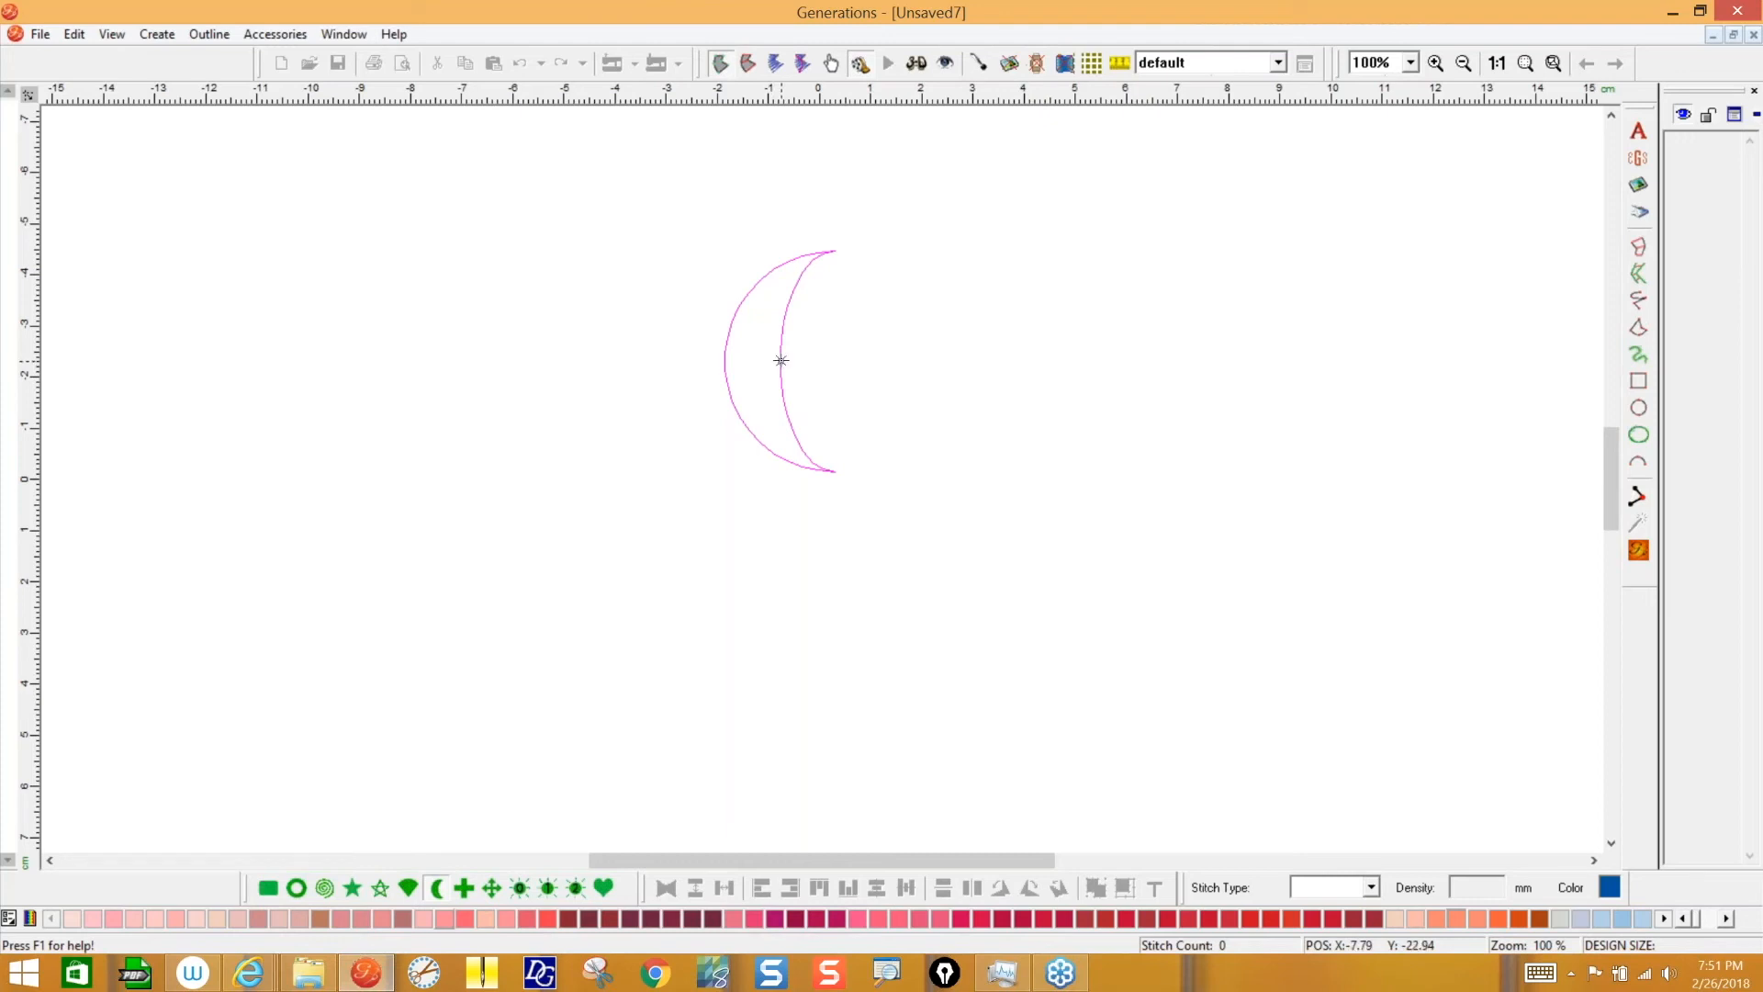
{"action": "mouse_move", "coordinate": [780, 361]}
{"action": "left_mouse_down"}
{"action": "mouse_move", "coordinate": [736, 361]}
{"action": "mouse_move", "coordinate": [947, 361]}
{"action": "mouse_move", "coordinate": [769, 362]}
{"action": "left_mouse_up"}
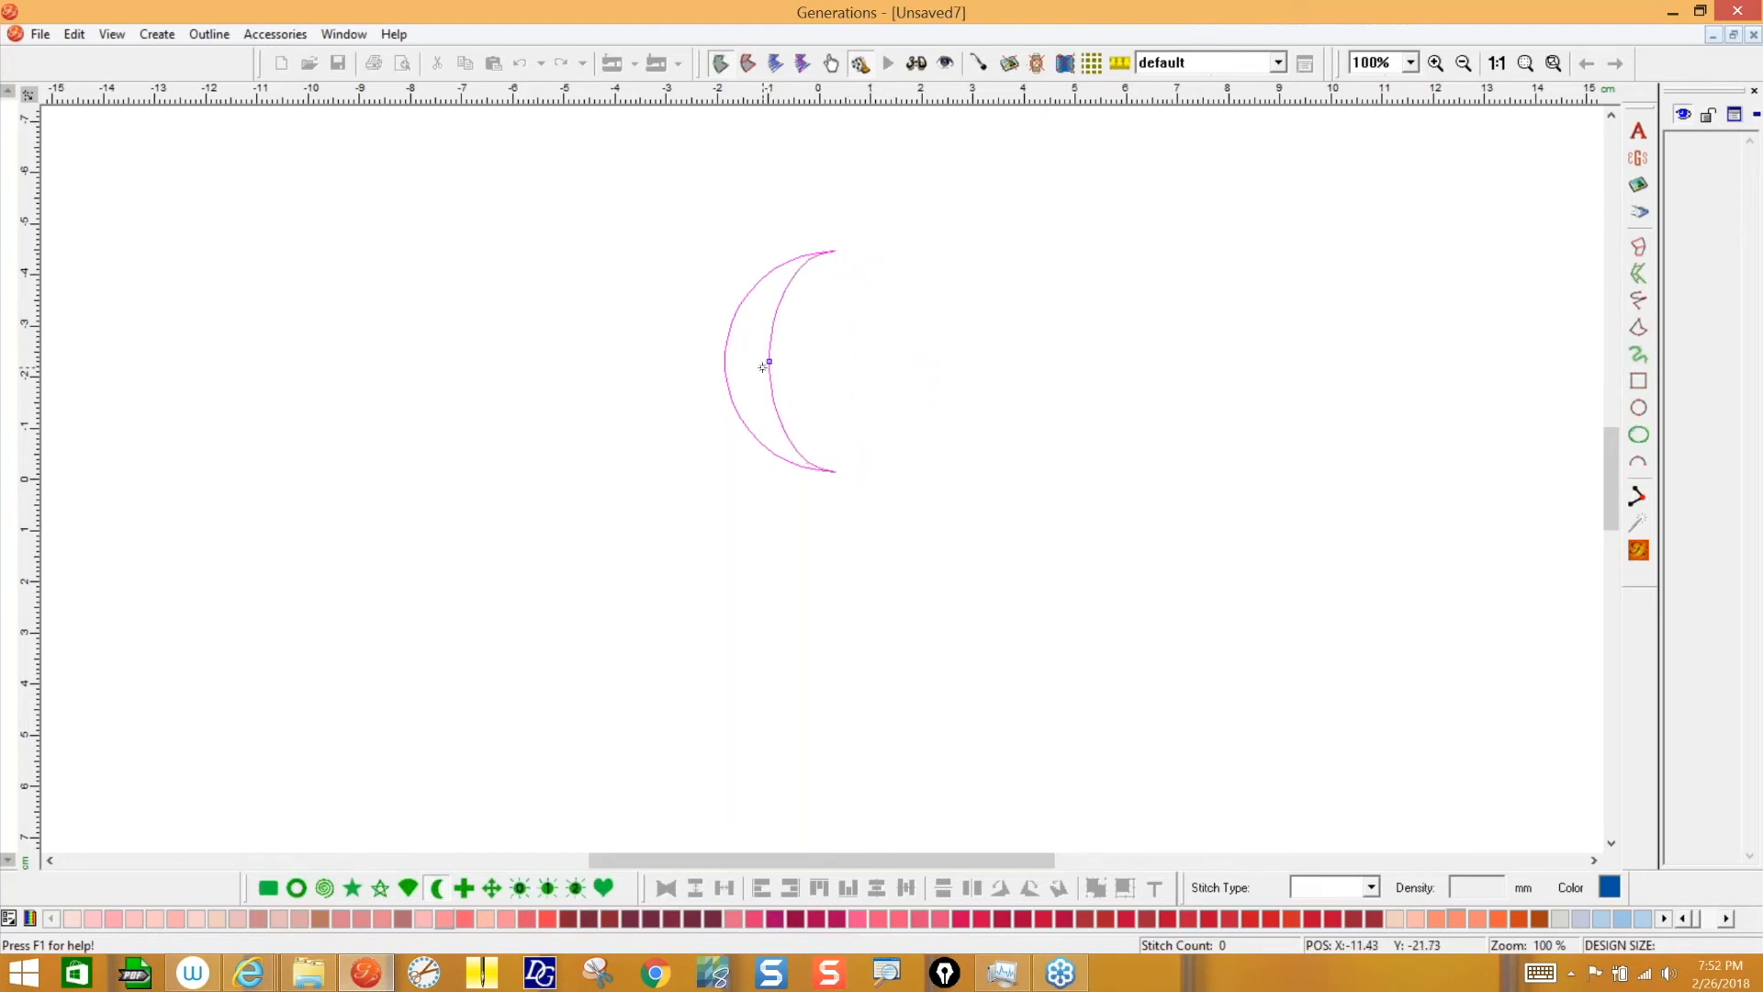
{"action": "right_click", "coordinate": [762, 367]}
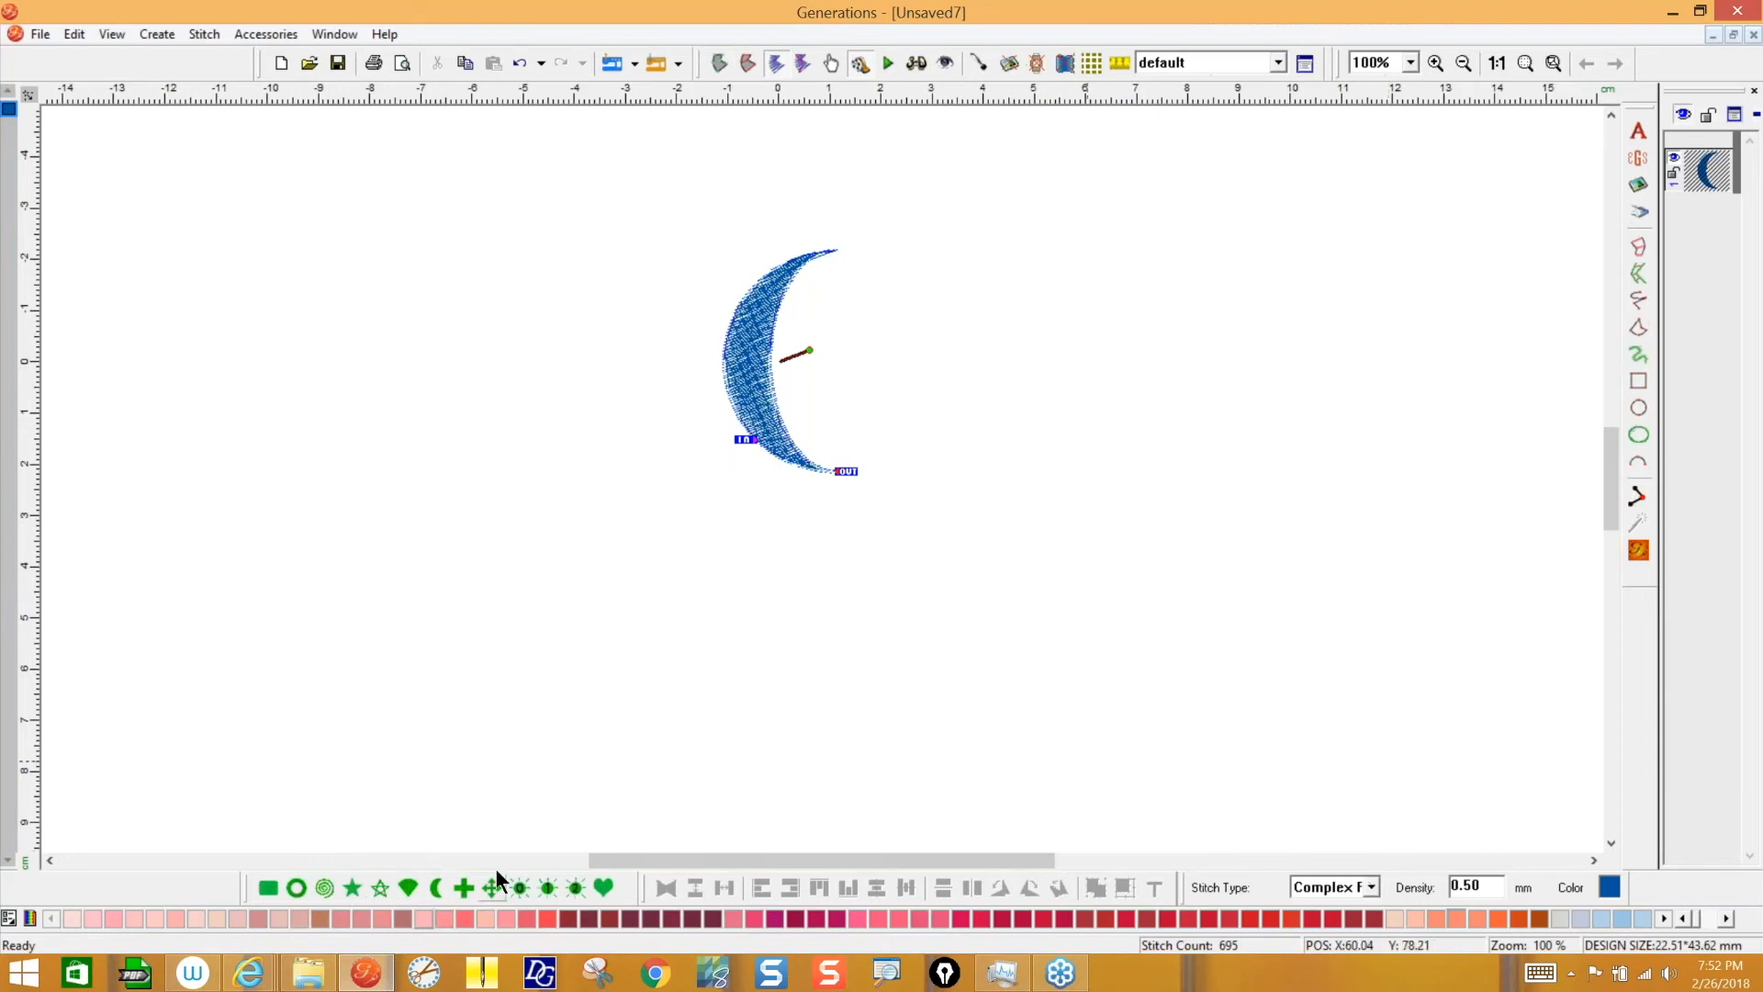
- Set the crescent's stitch type to Satin, display its stitches in 3D and deselect it
{"action": "left_click", "coordinate": [1371, 887]}
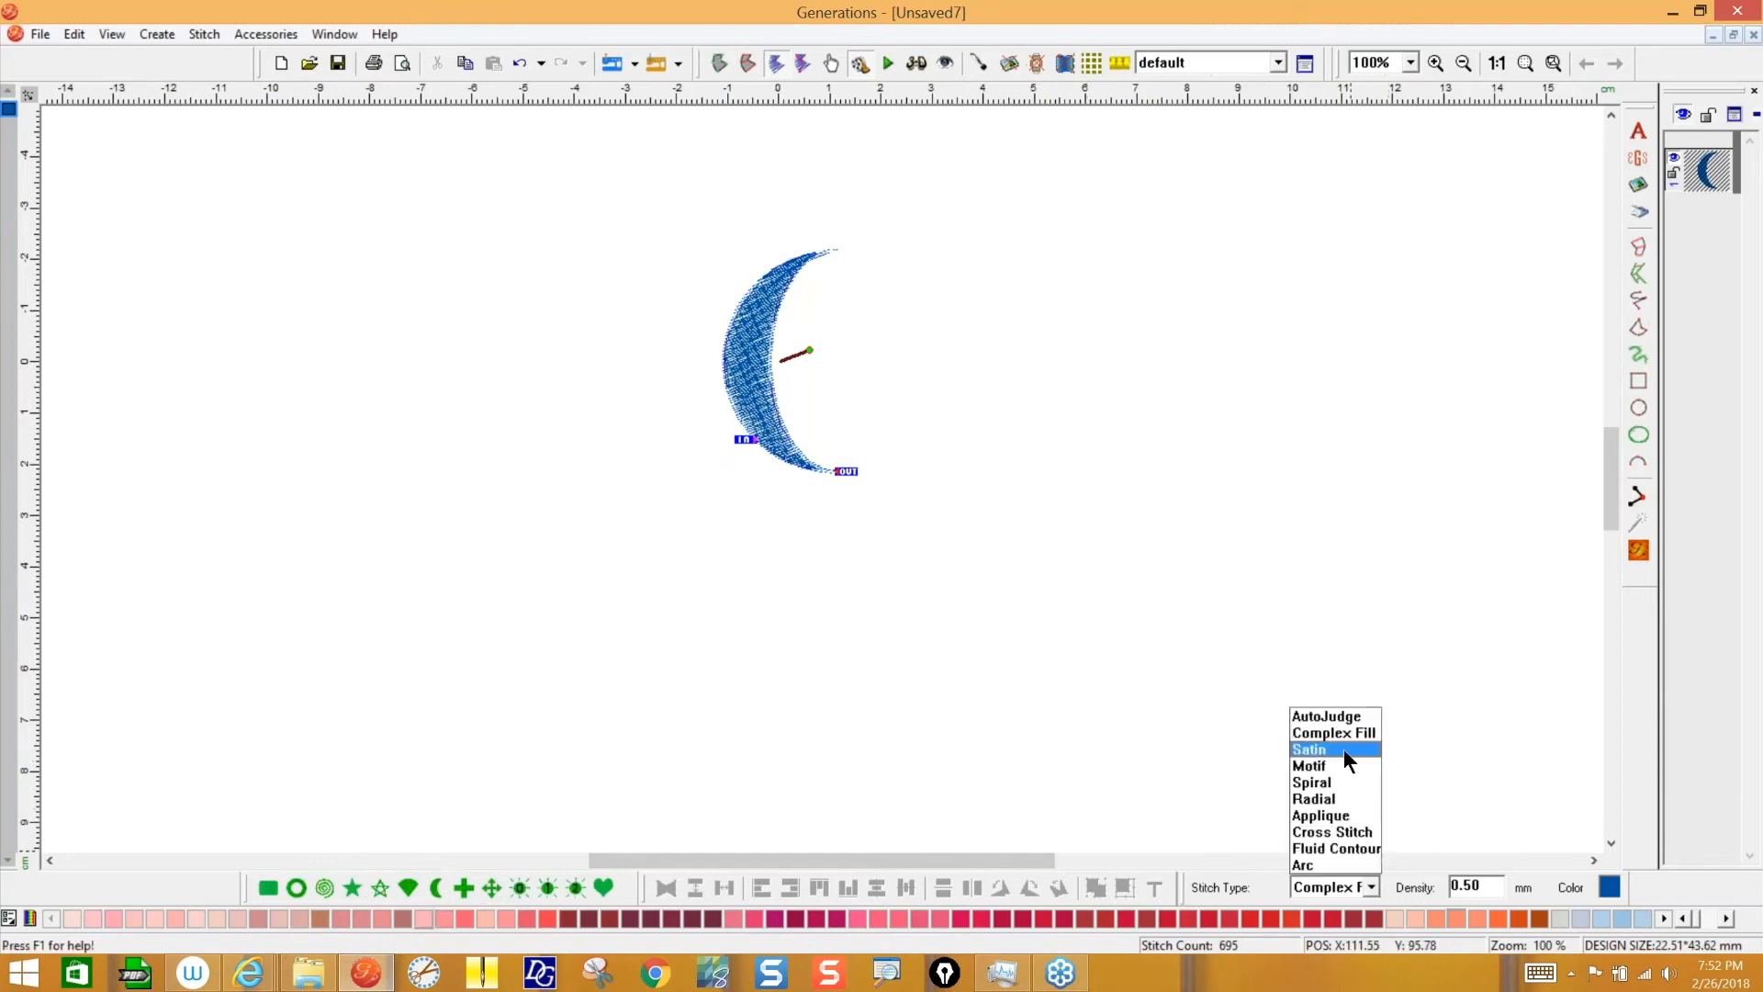
{"action": "left_click", "coordinate": [1339, 774]}
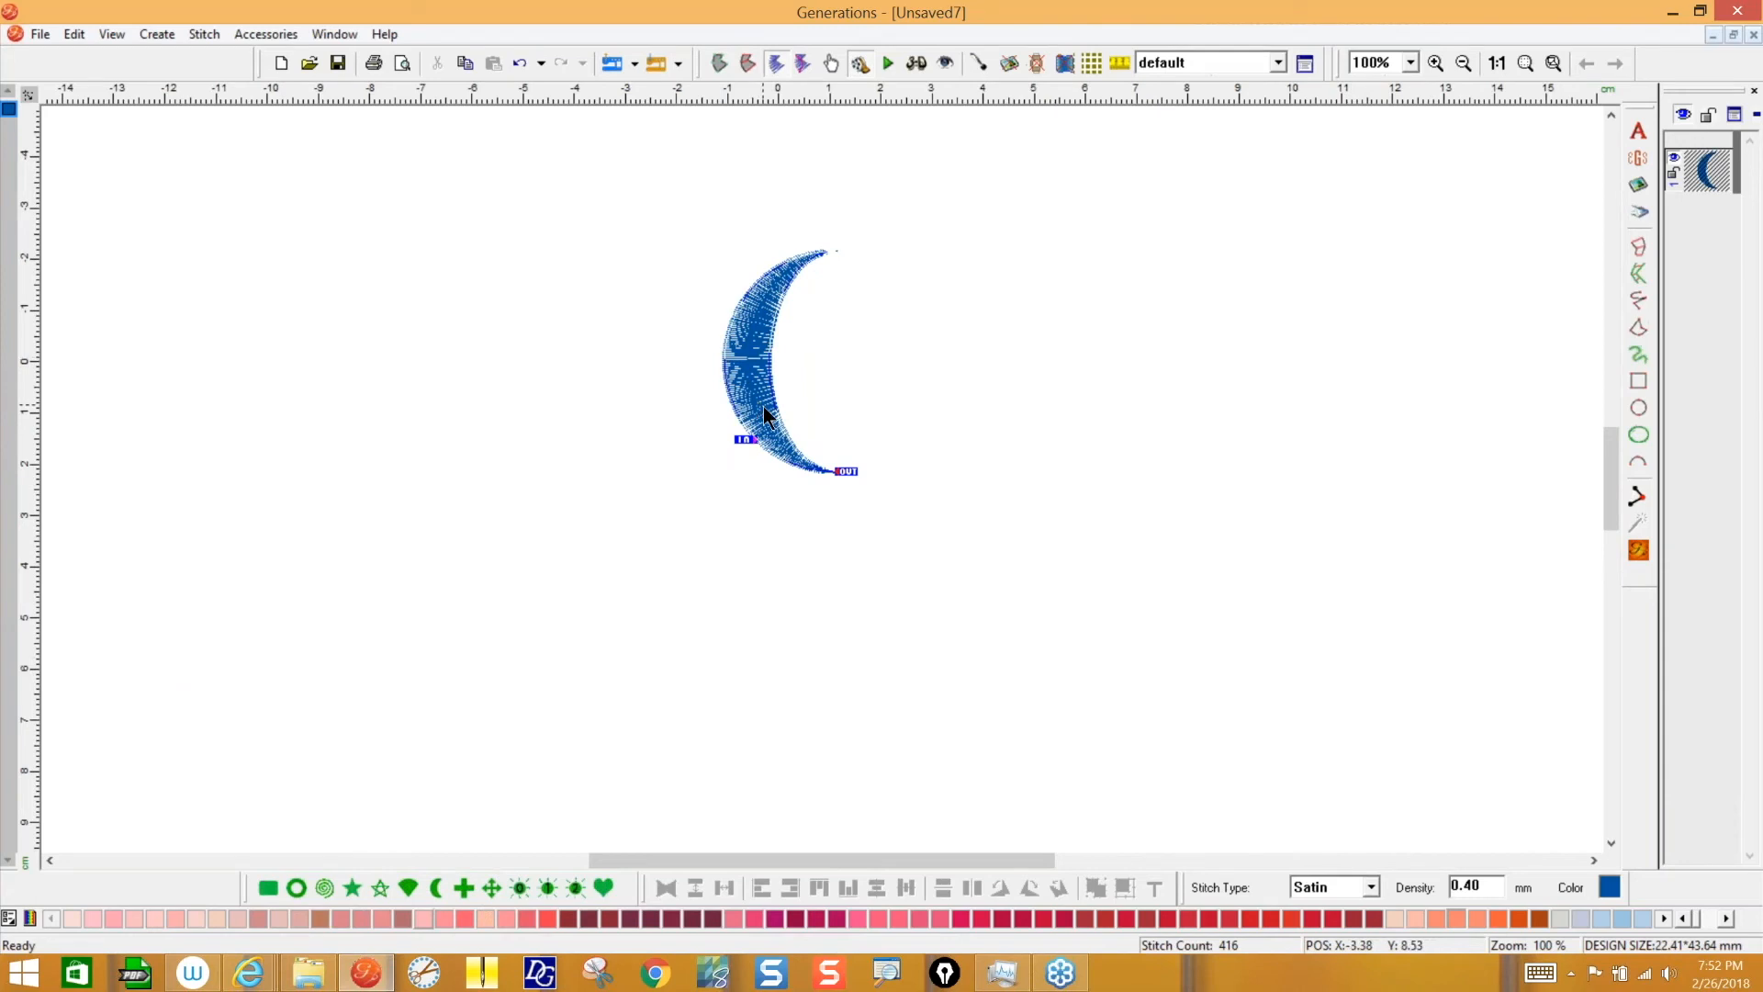
{"action": "left_click", "coordinate": [943, 57]}
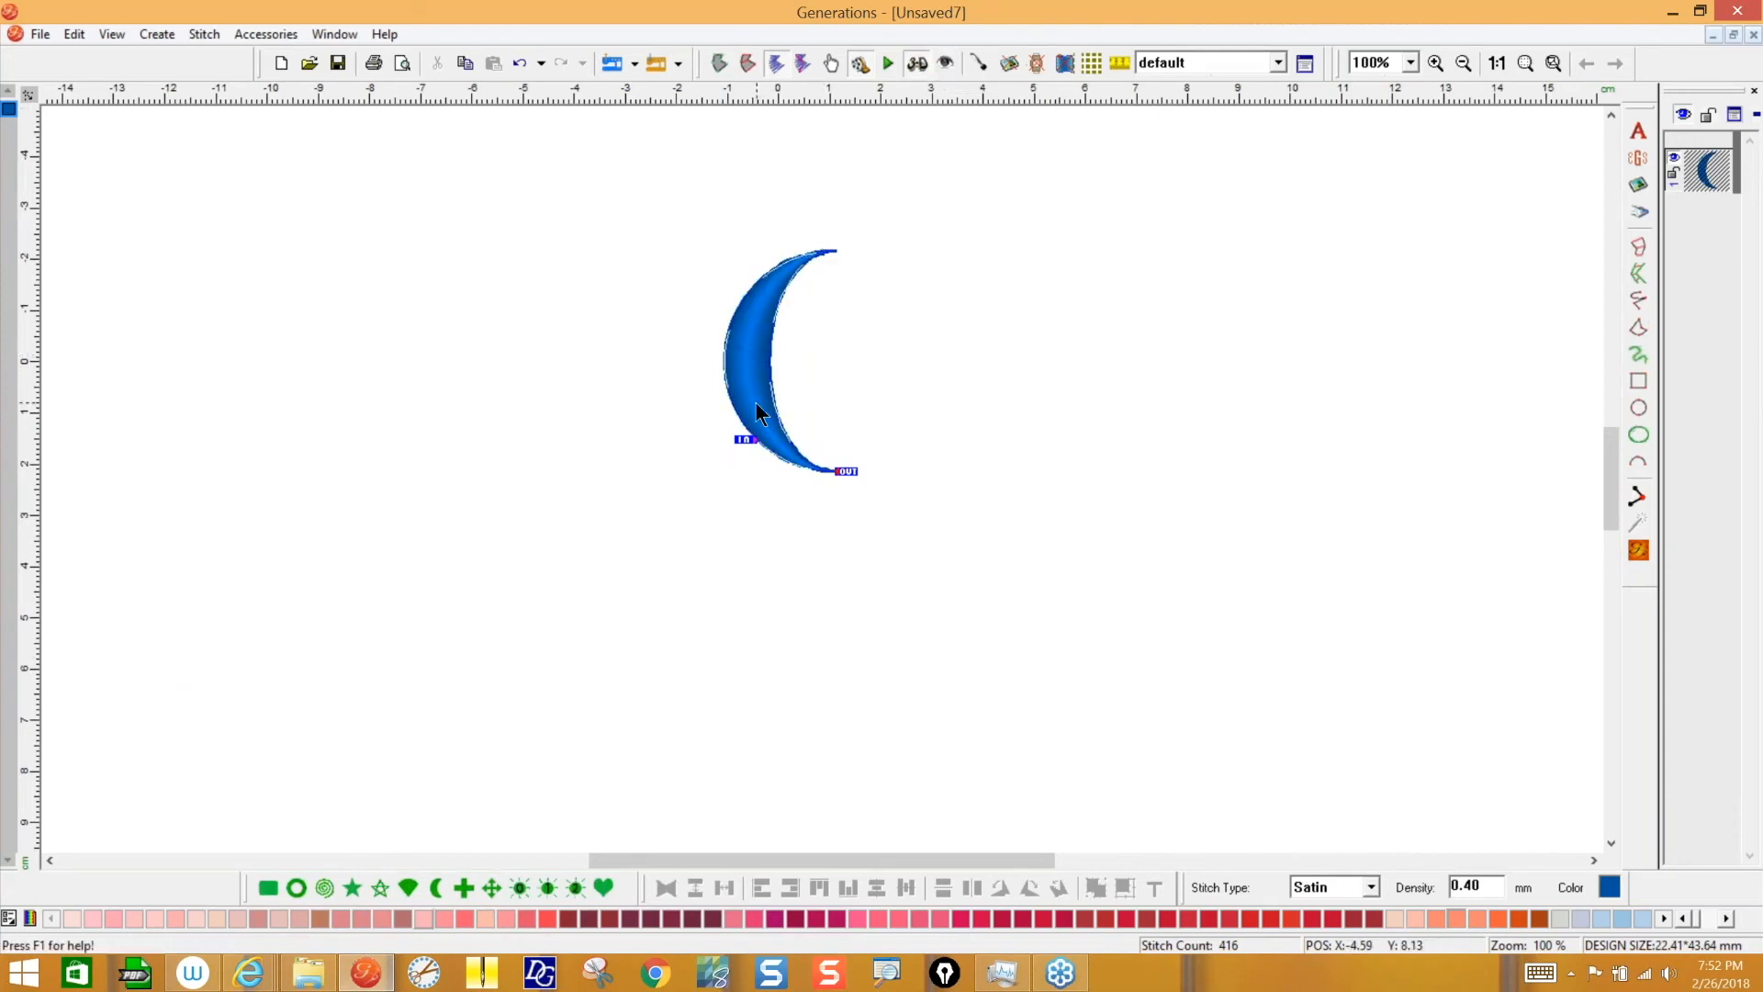
{"action": "left_click", "coordinate": [1083, 349]}
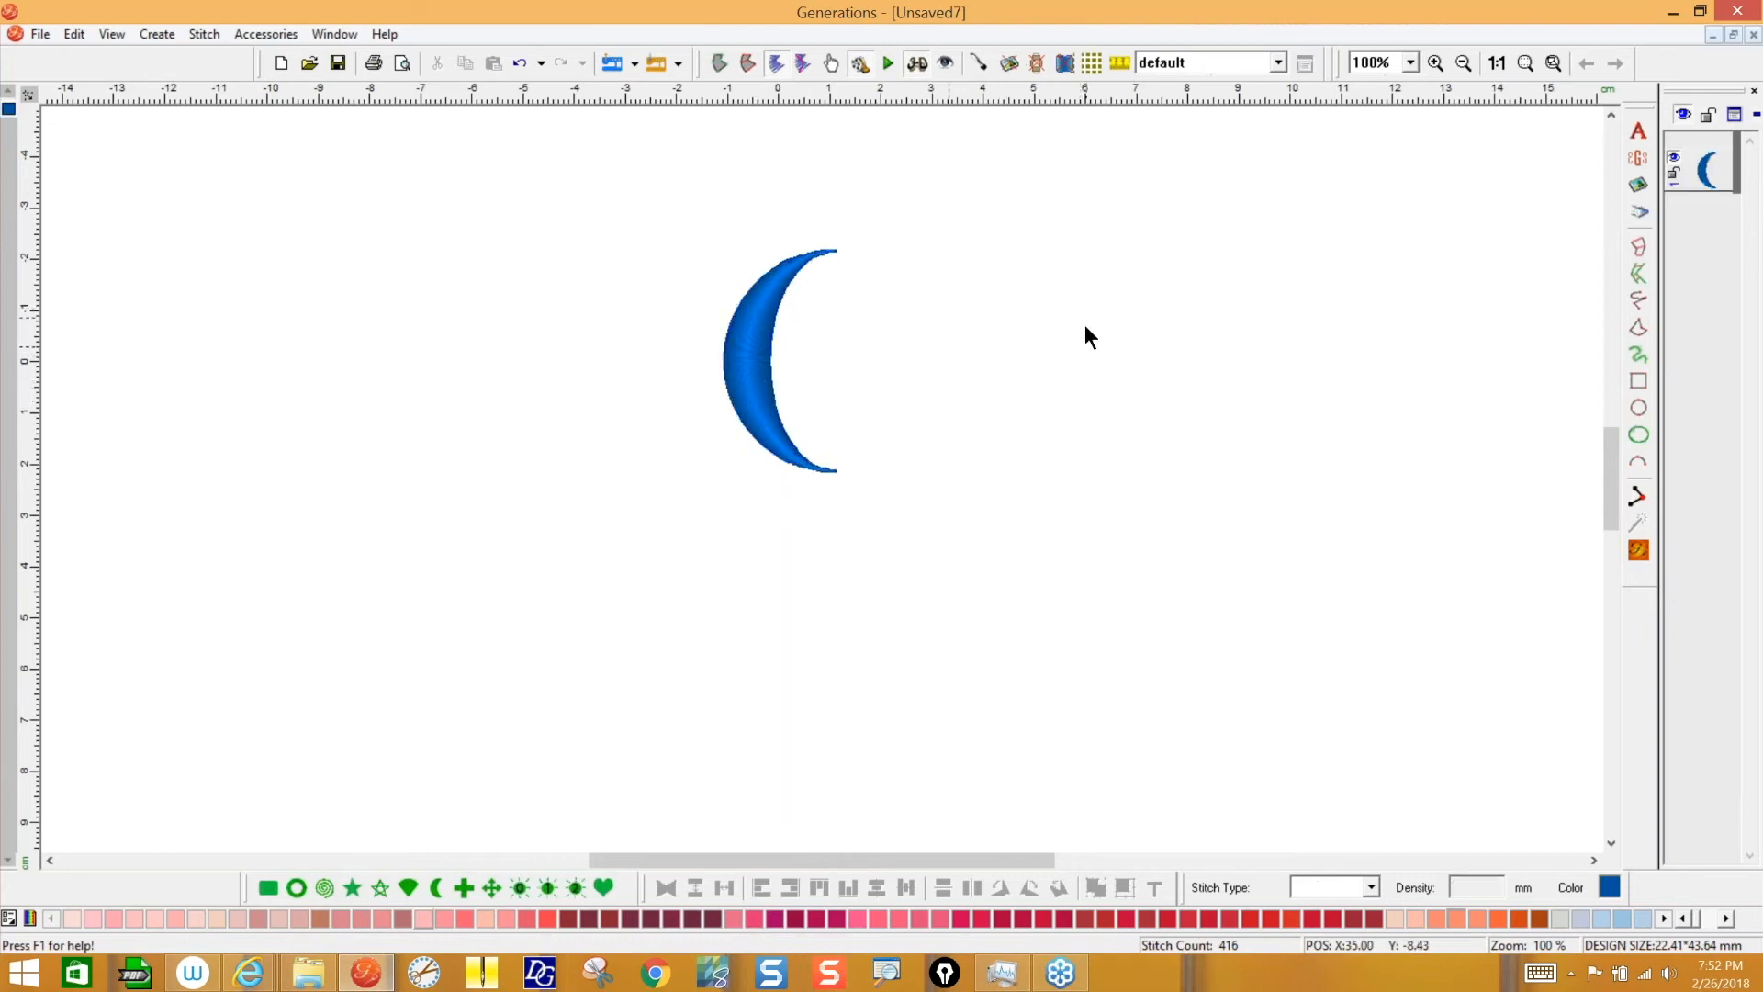
- Rotate the crescent 90 degrees clockwise so it arches upward, and move it to the far left of the design area
{"action": "left_click", "coordinate": [750, 379]}
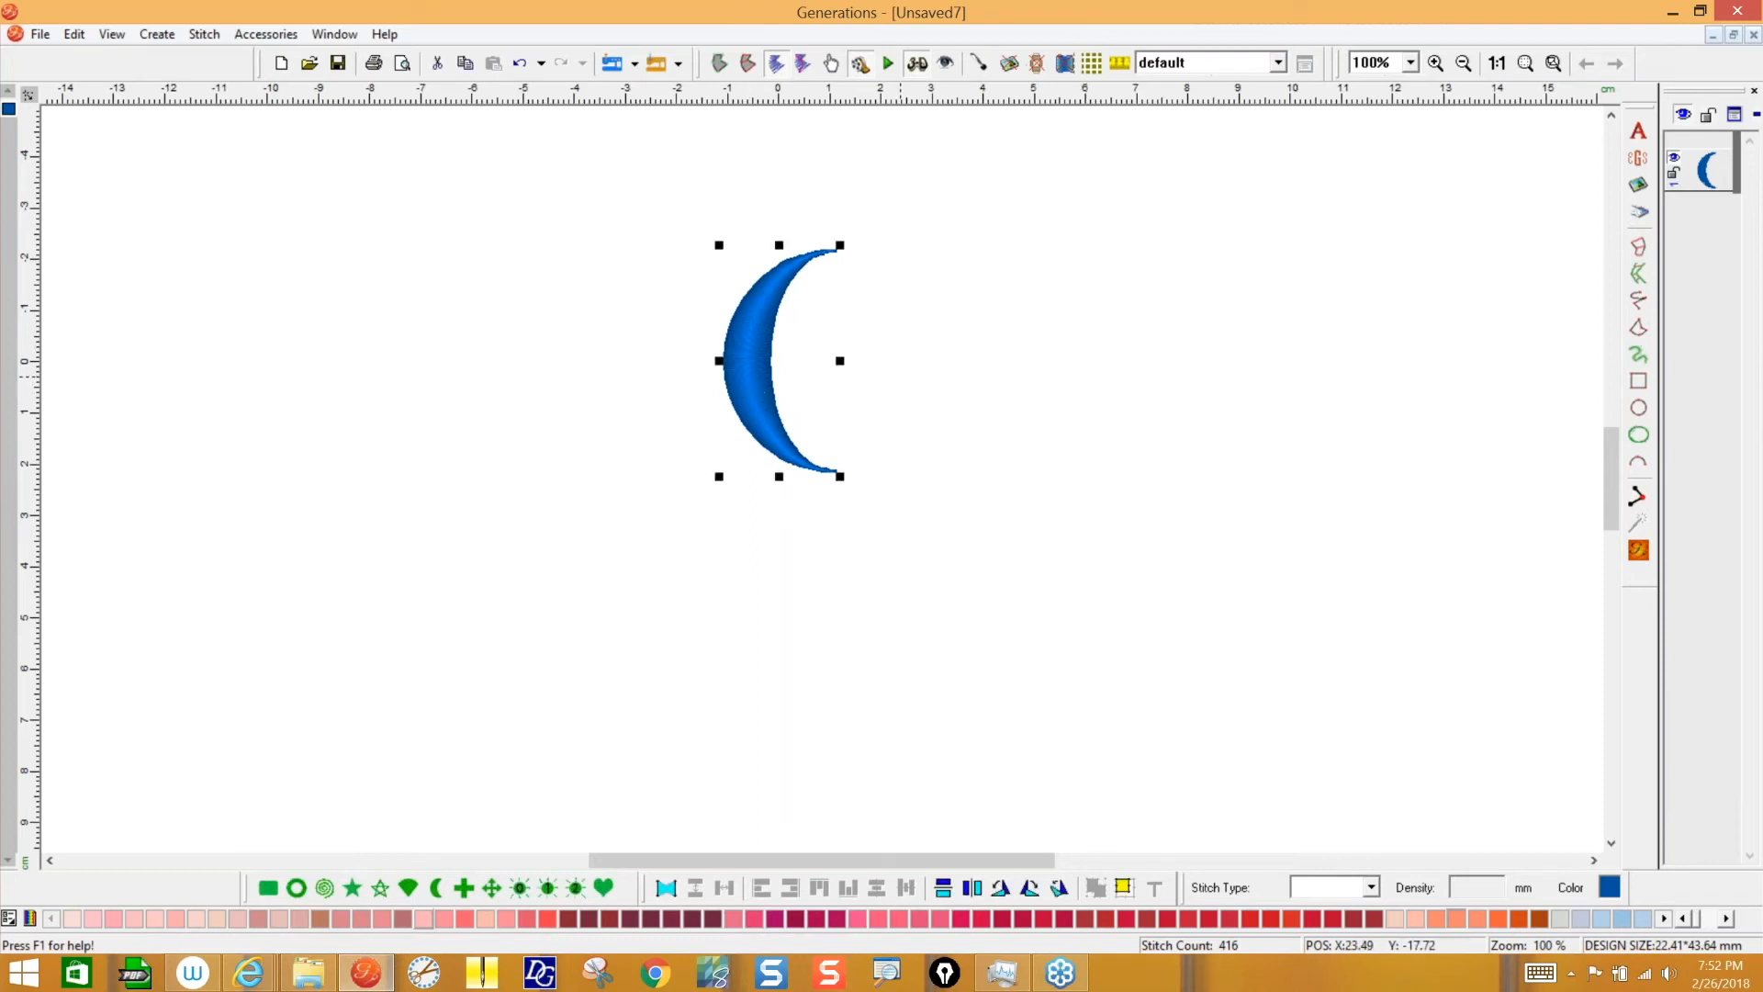
{"action": "left_click", "coordinate": [1028, 888]}
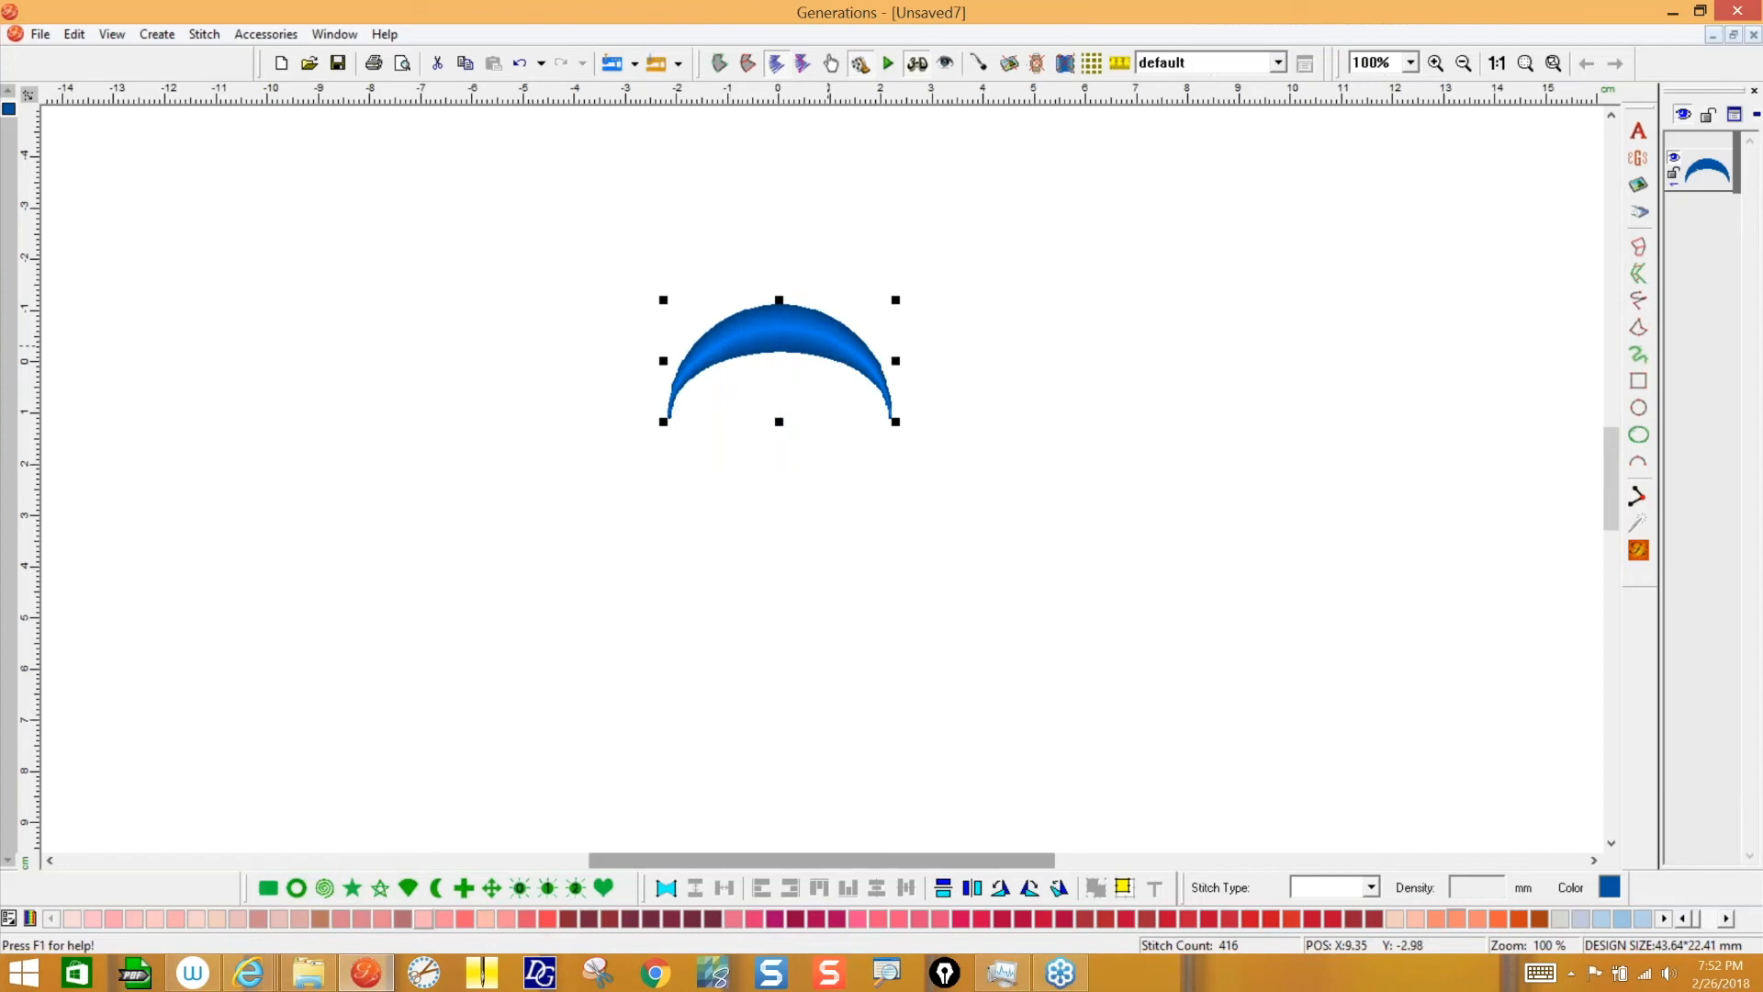
{"action": "left_click_drag", "start_coordinate": [713, 348], "coordinate": [246, 376]}
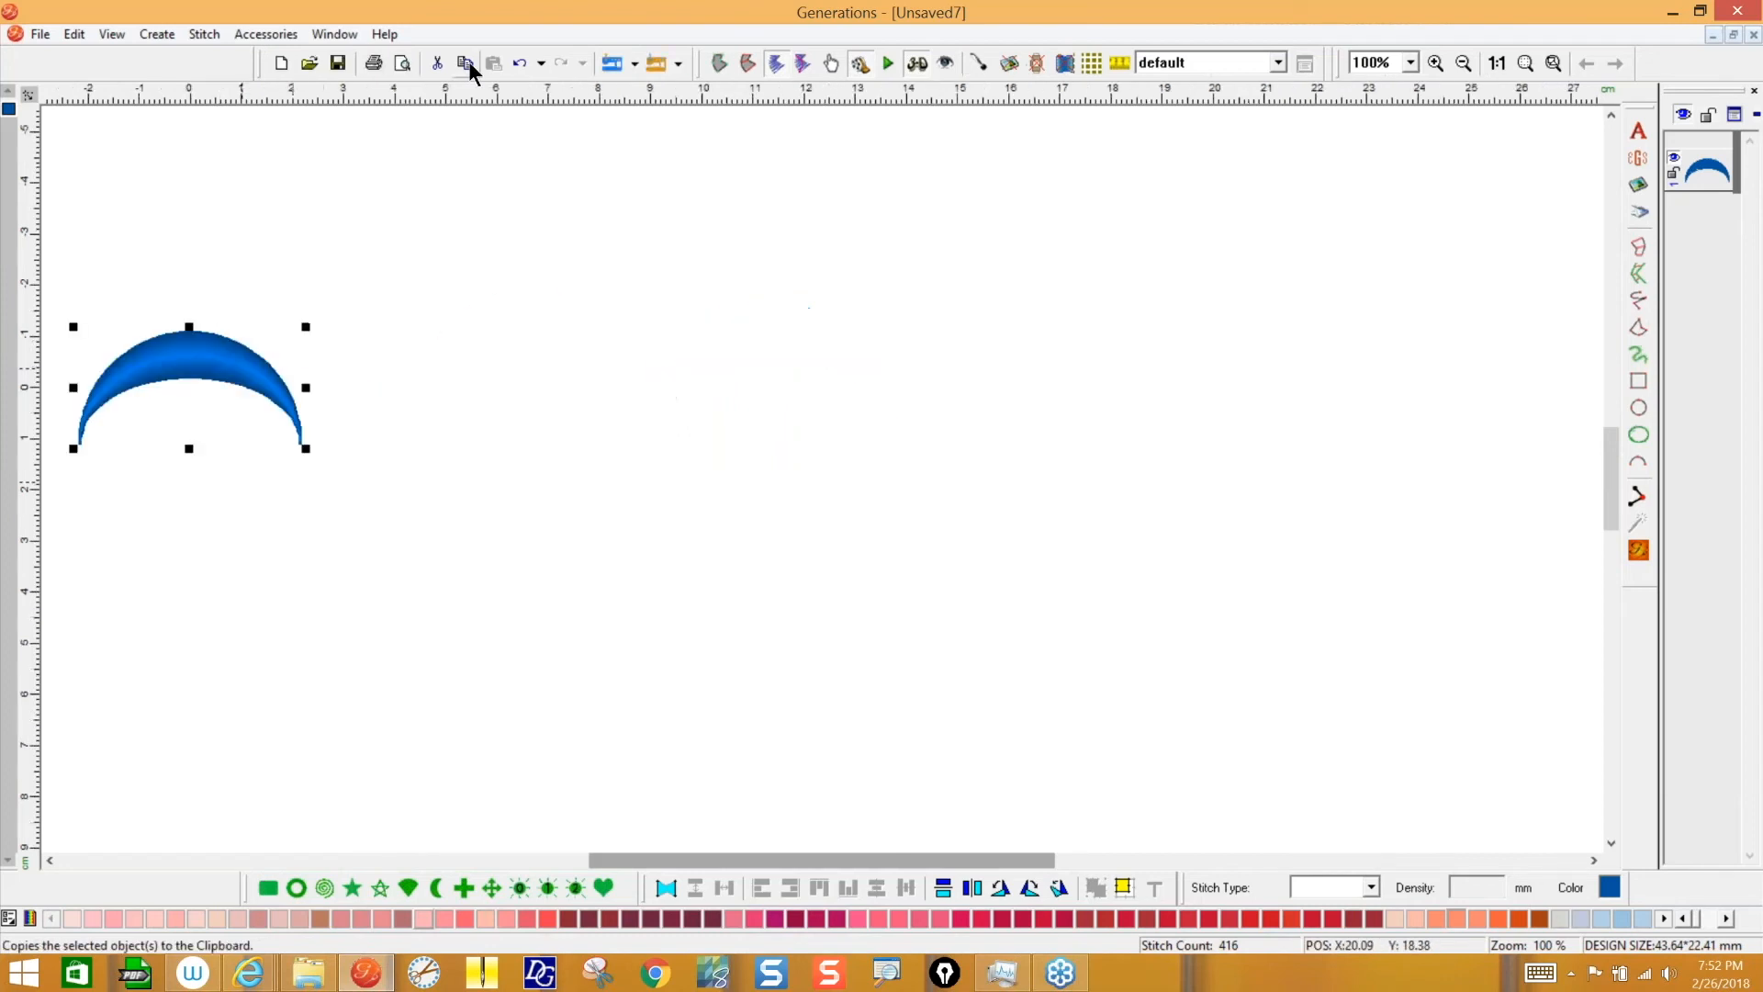
- Paste four copies of the crescent and place them end to end, forming a horizontal row of five scallops with touching tips
{"action": "left_click", "coordinate": [494, 66]}
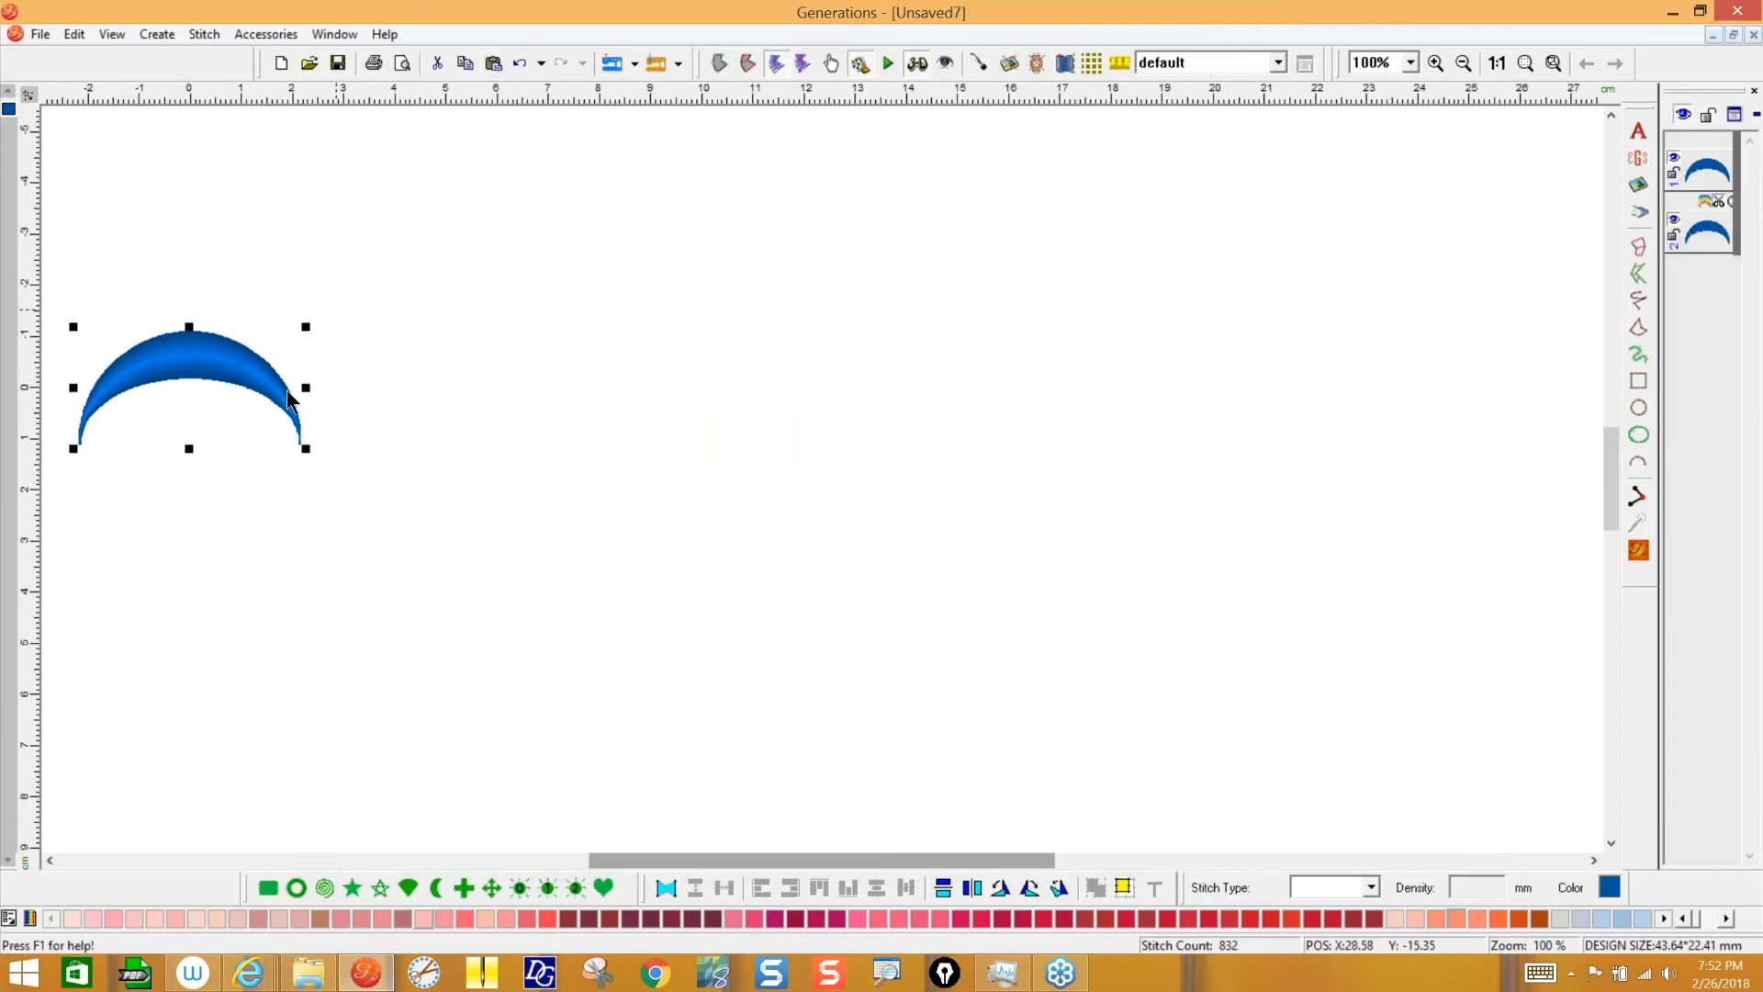
{"action": "left_click_drag", "start_coordinate": [261, 386], "coordinate": [479, 422]}
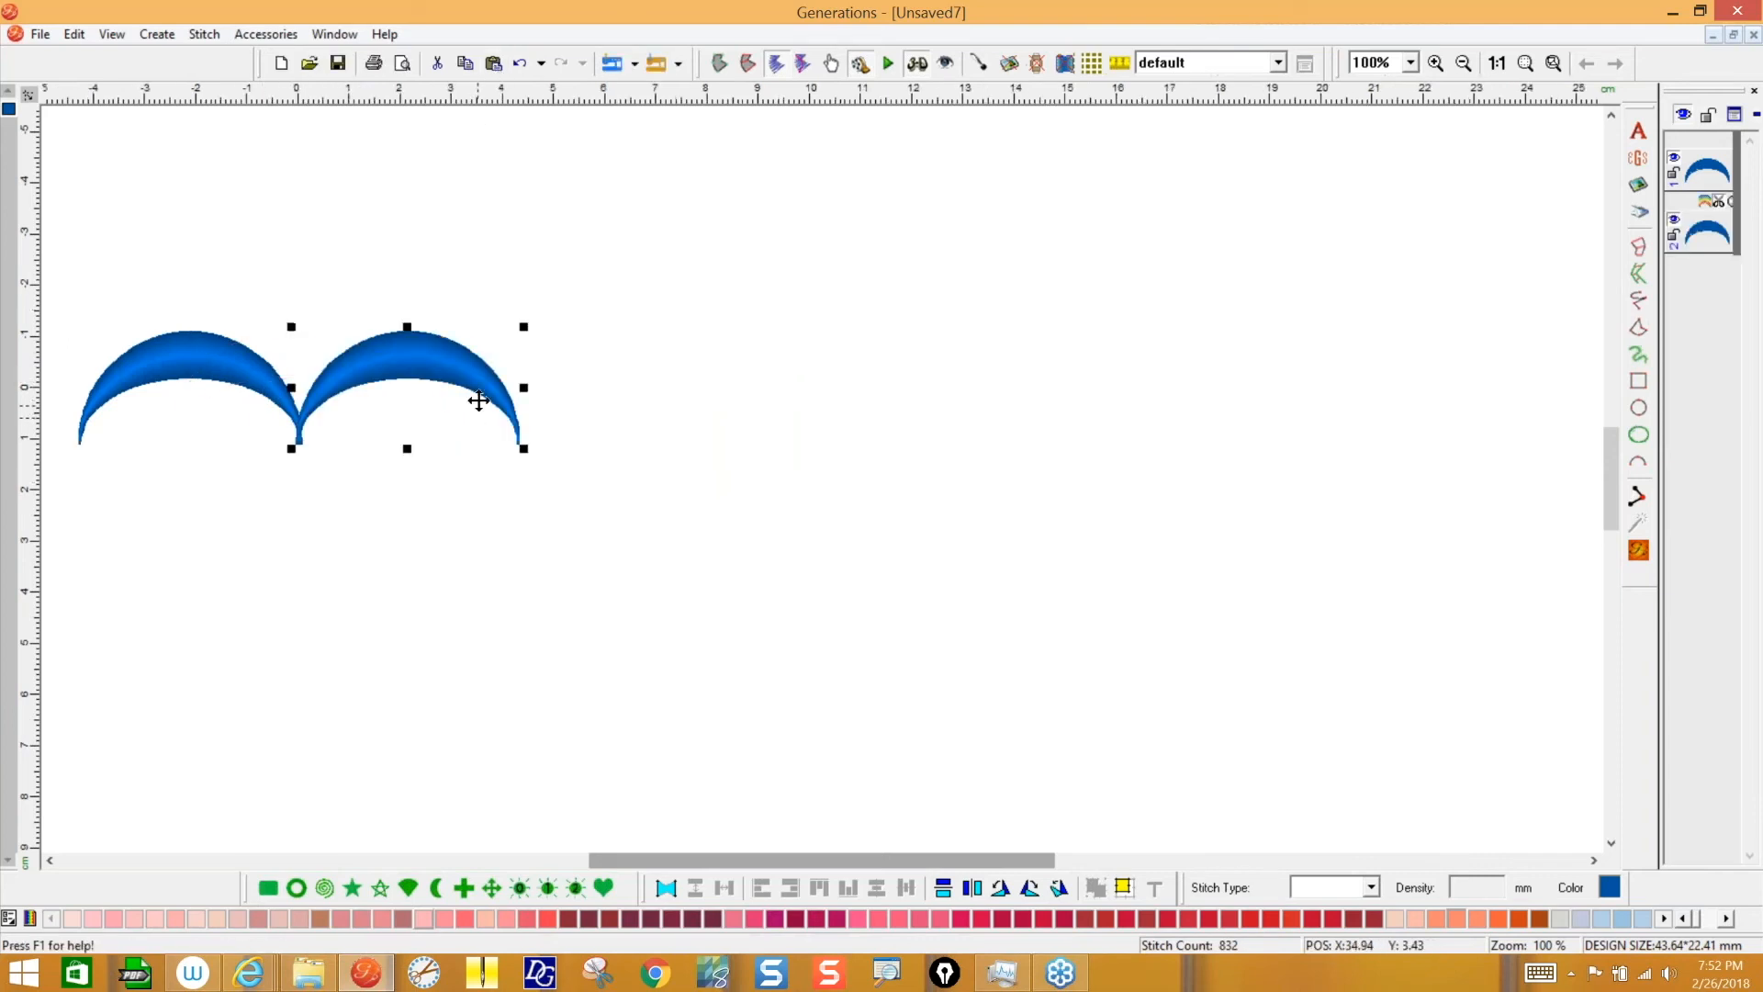
{"action": "left_click", "coordinate": [494, 62]}
{"action": "left_click_drag", "start_coordinate": [476, 404], "coordinate": [695, 404]}
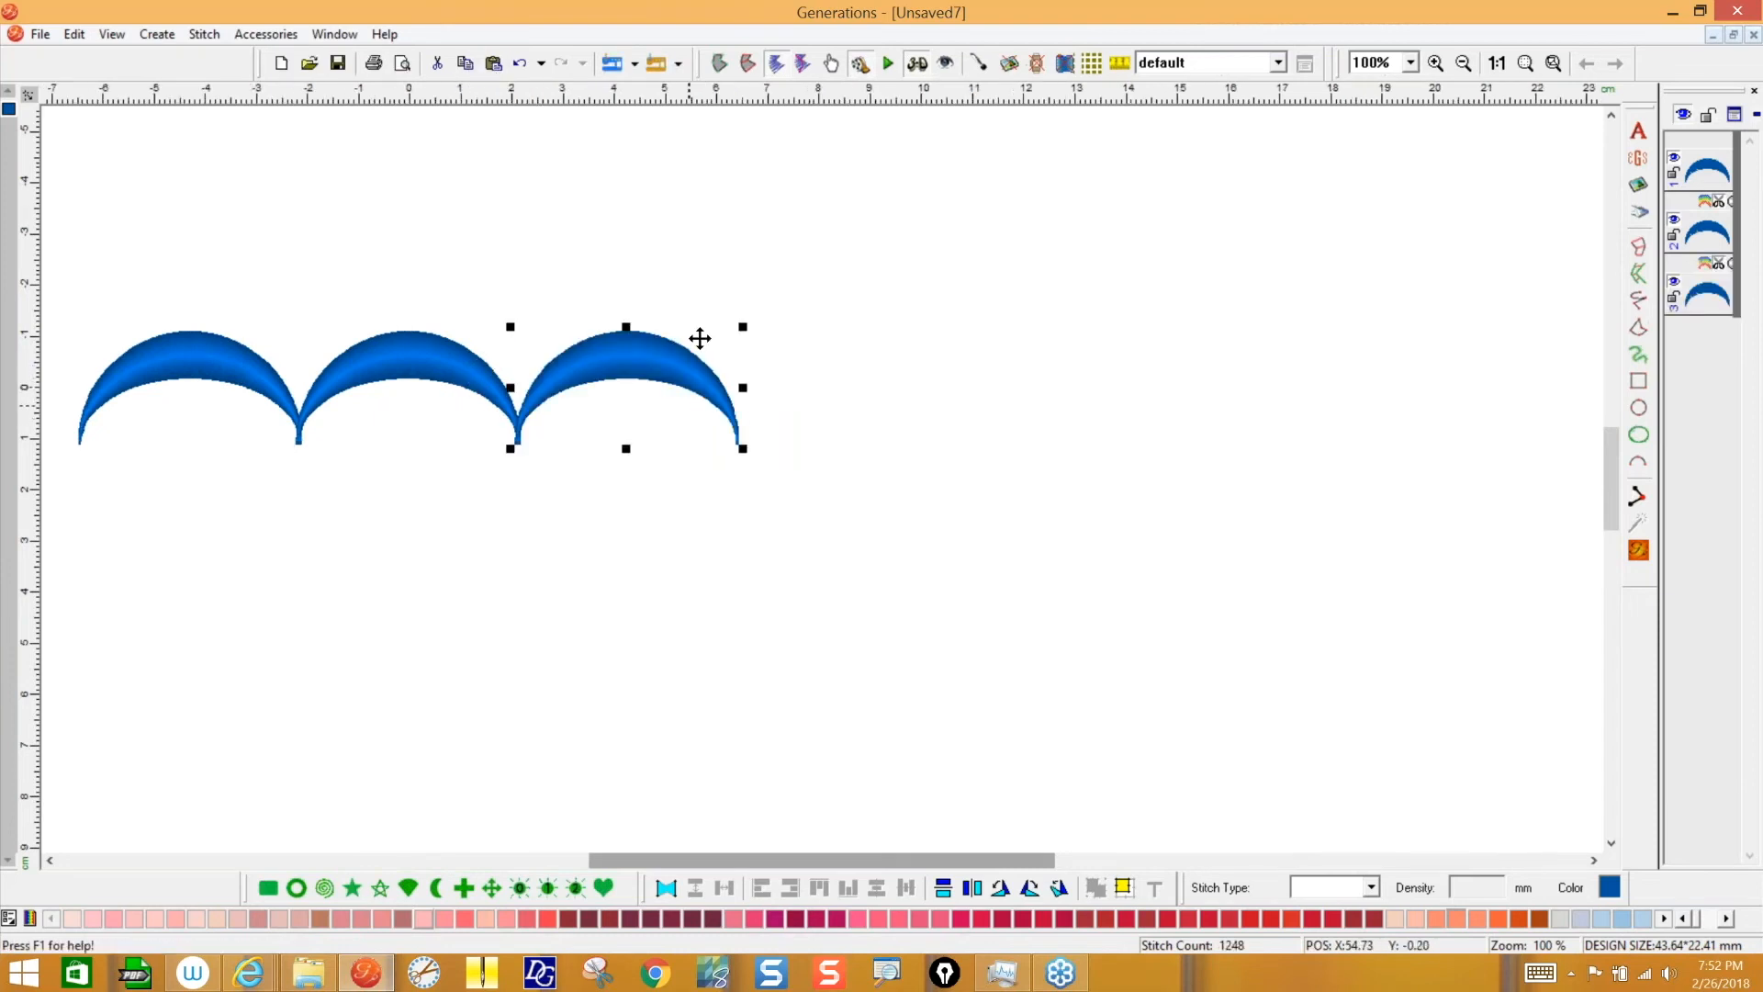
{"action": "left_click", "coordinate": [494, 62]}
{"action": "left_click_drag", "start_coordinate": [711, 385], "coordinate": [914, 395]}
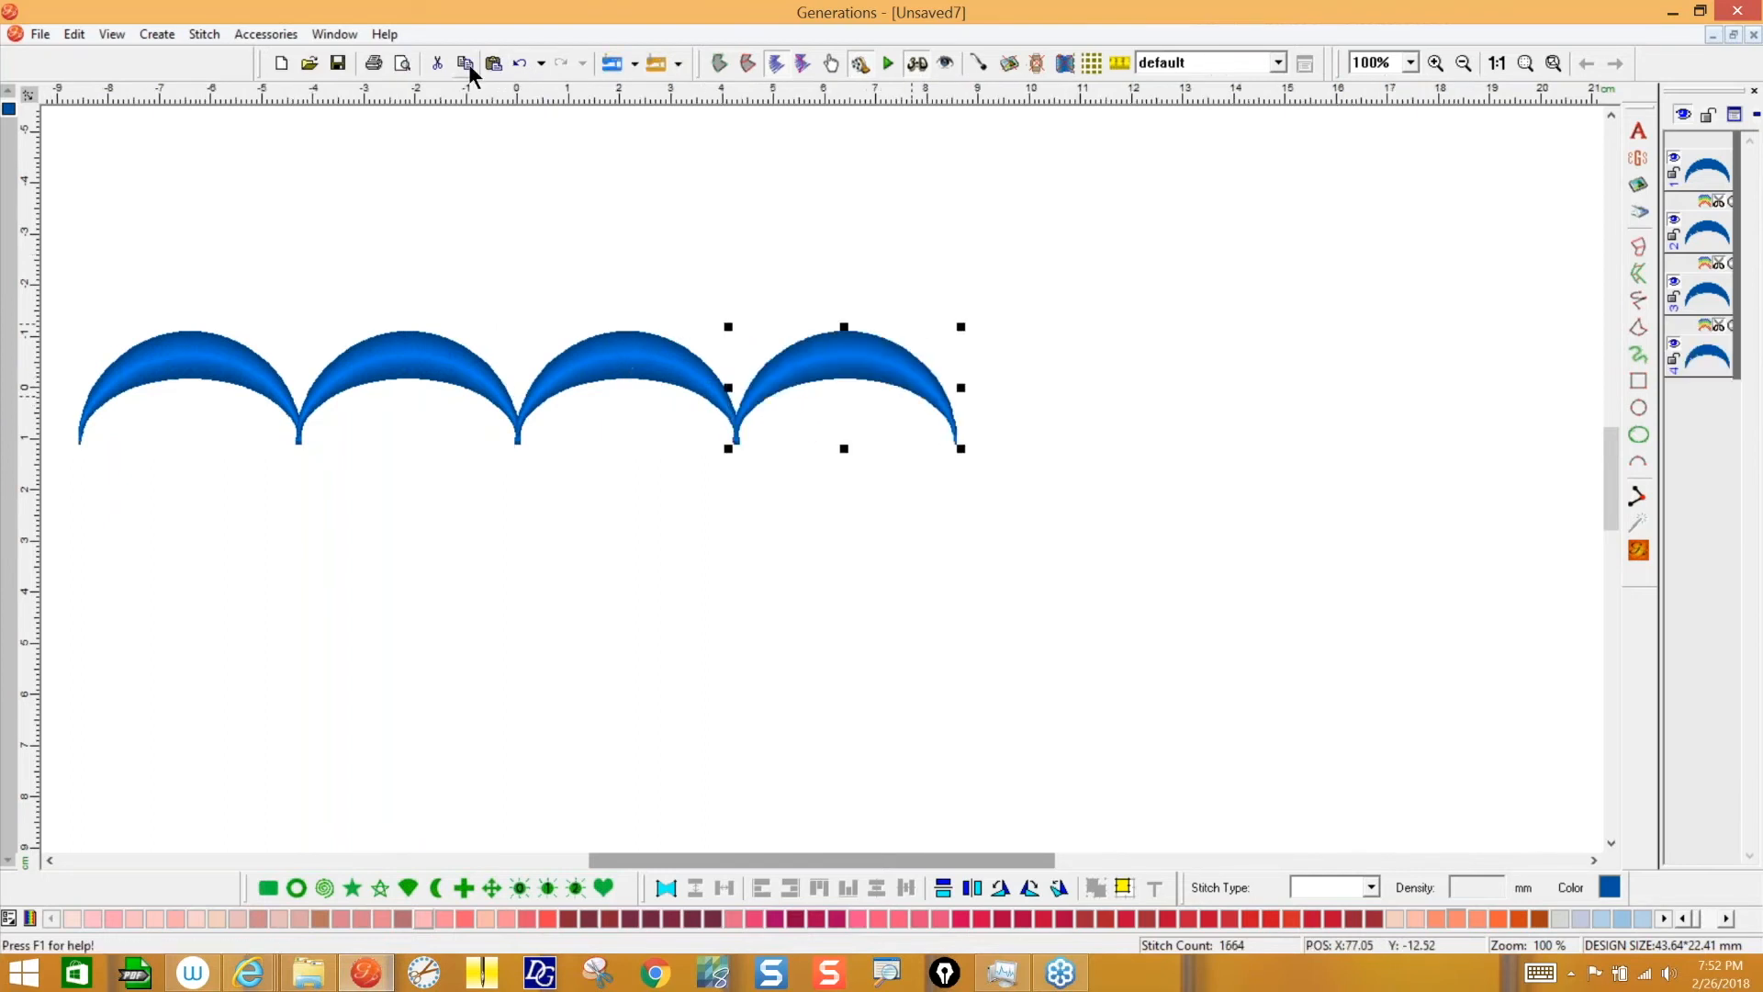
{"action": "left_click", "coordinate": [493, 63]}
{"action": "left_click_drag", "start_coordinate": [914, 395], "coordinate": [1136, 398]}
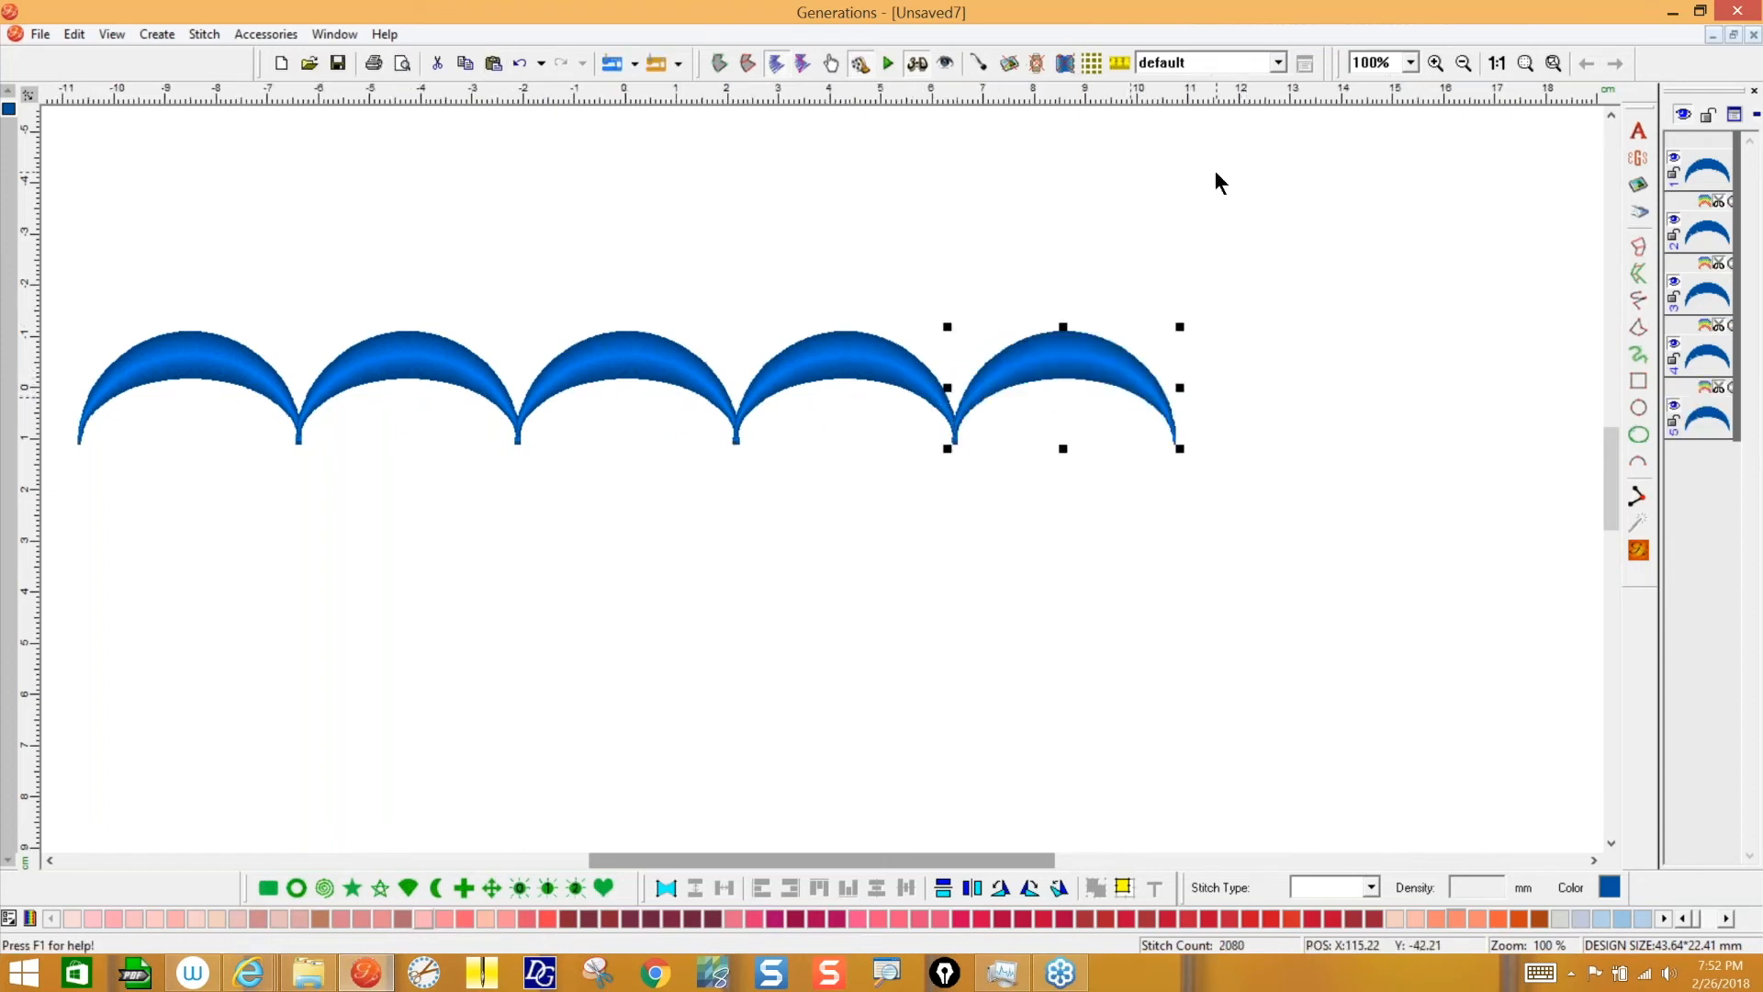
- Duplicate the entire five-crescent row and place the copy at its end to form ten joined scallops, leaving everything deselected
{"action": "left_click", "coordinate": [1410, 62]}
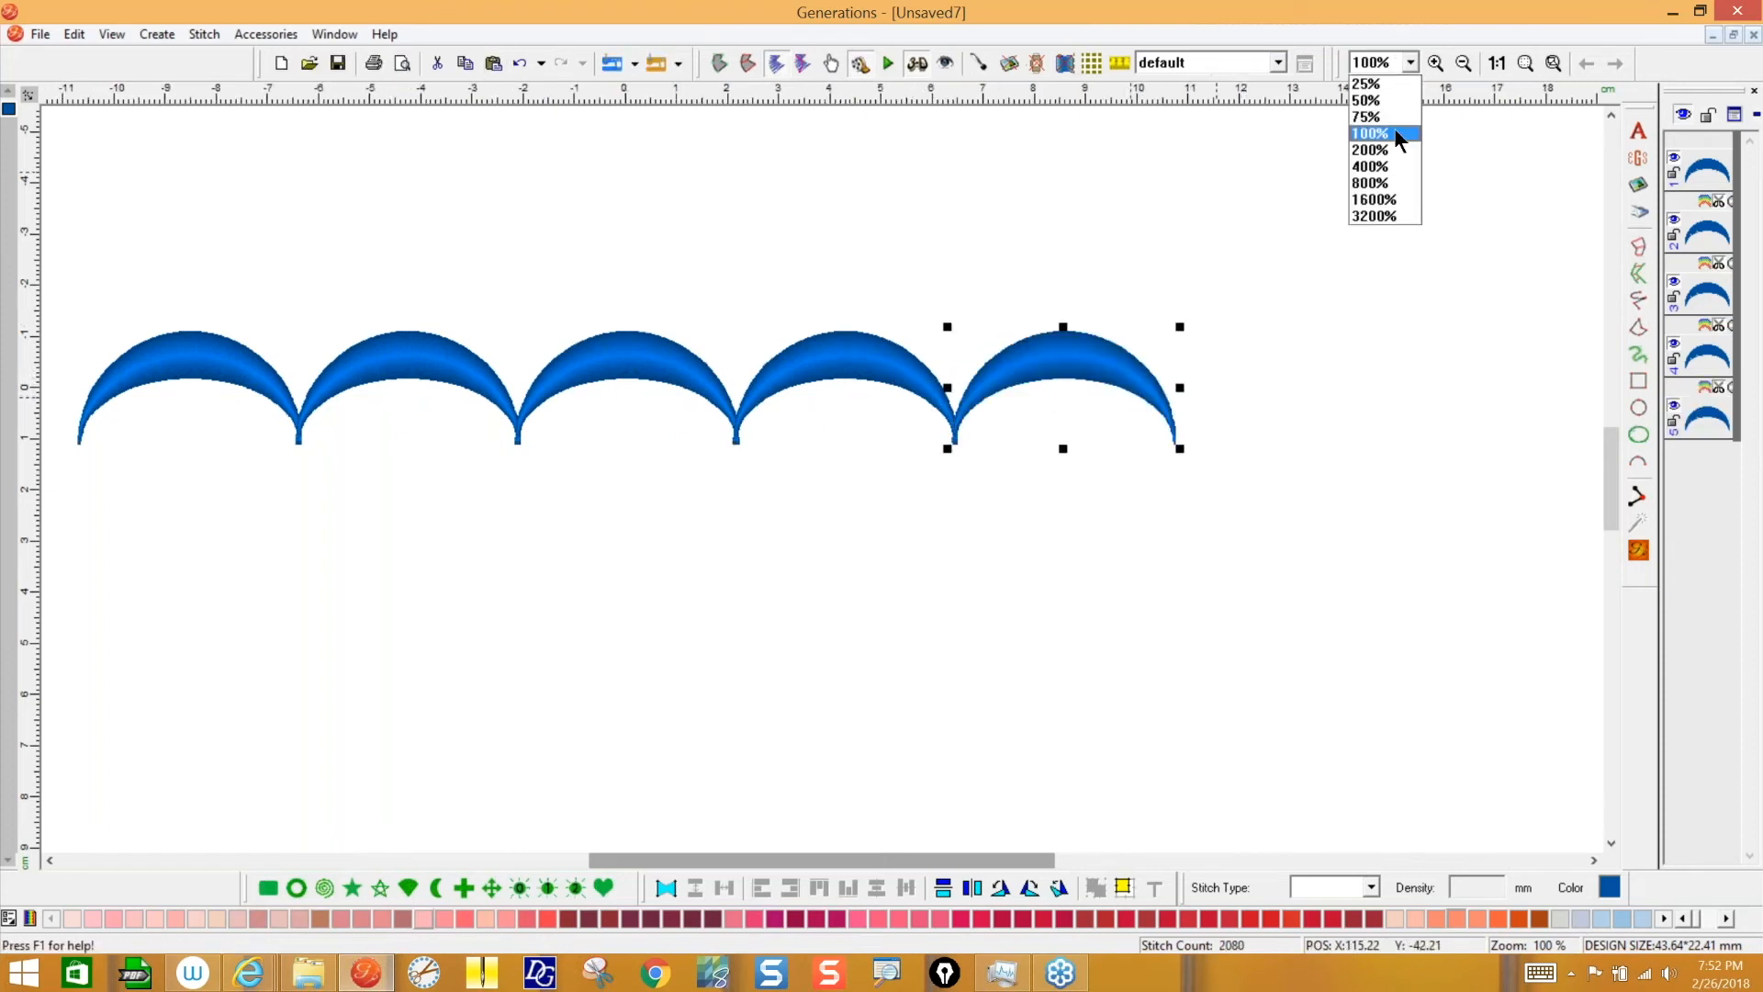
{"action": "left_click", "coordinate": [1396, 116]}
{"action": "left_click_drag", "start_coordinate": [213, 192], "coordinate": [1247, 582]}
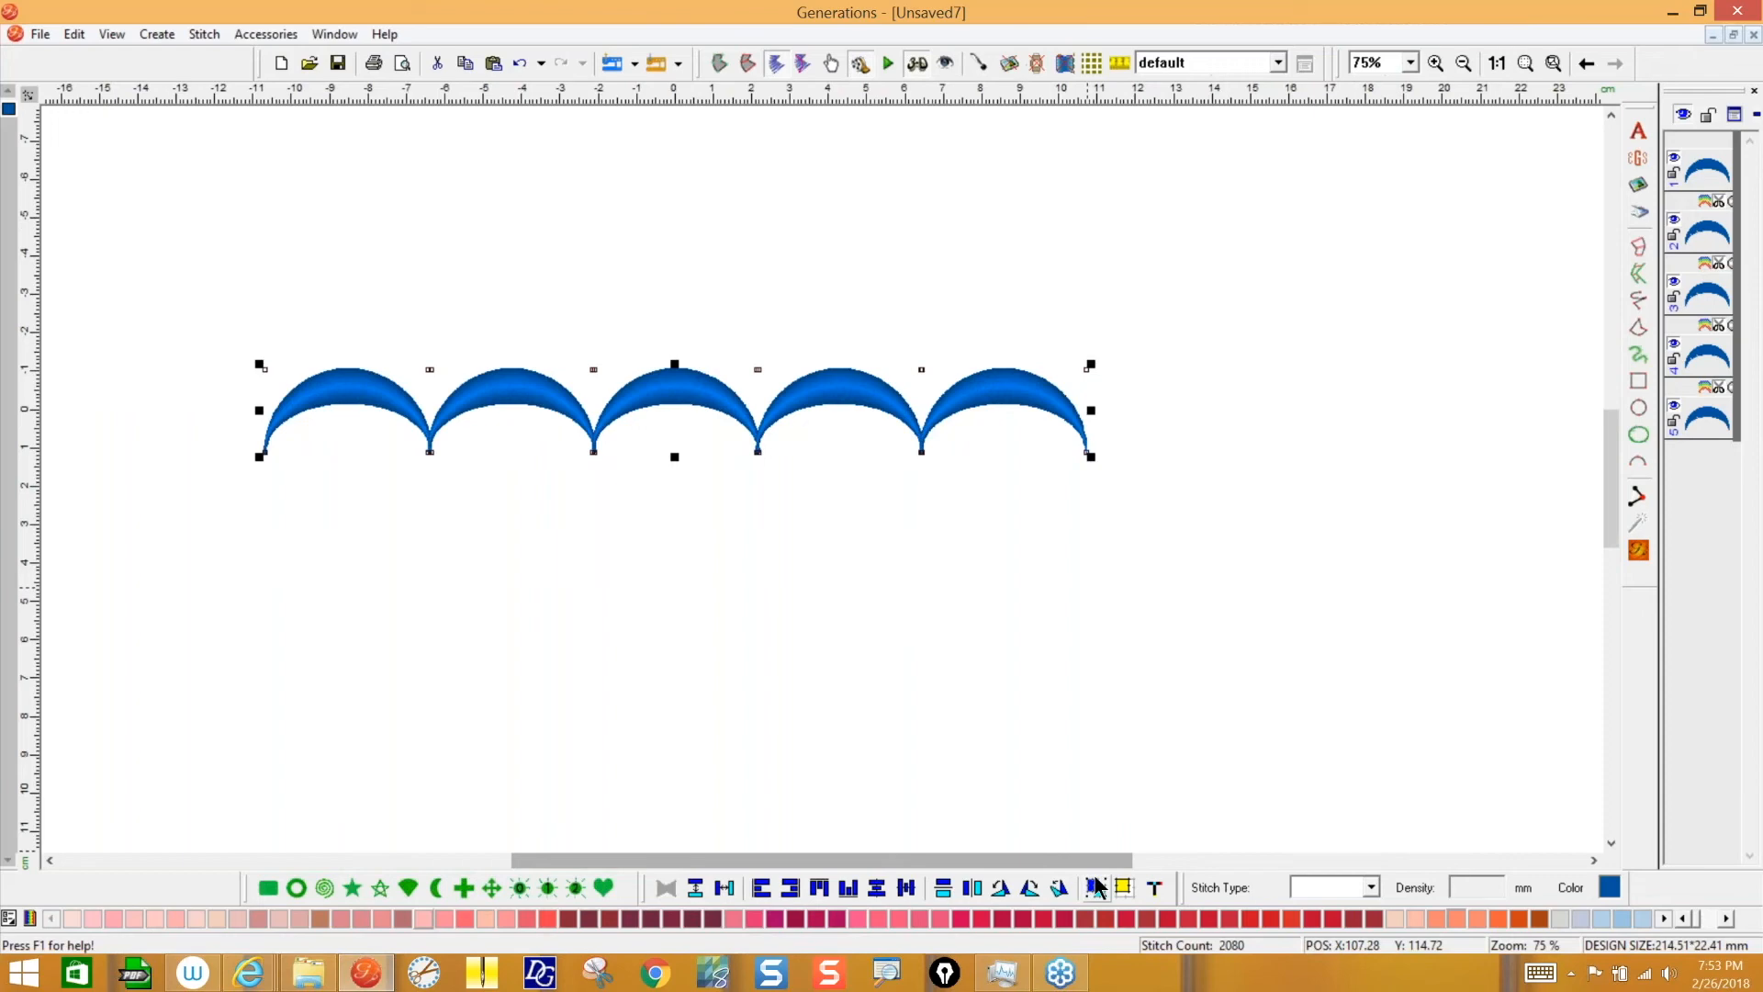
{"action": "left_click", "coordinate": [493, 62]}
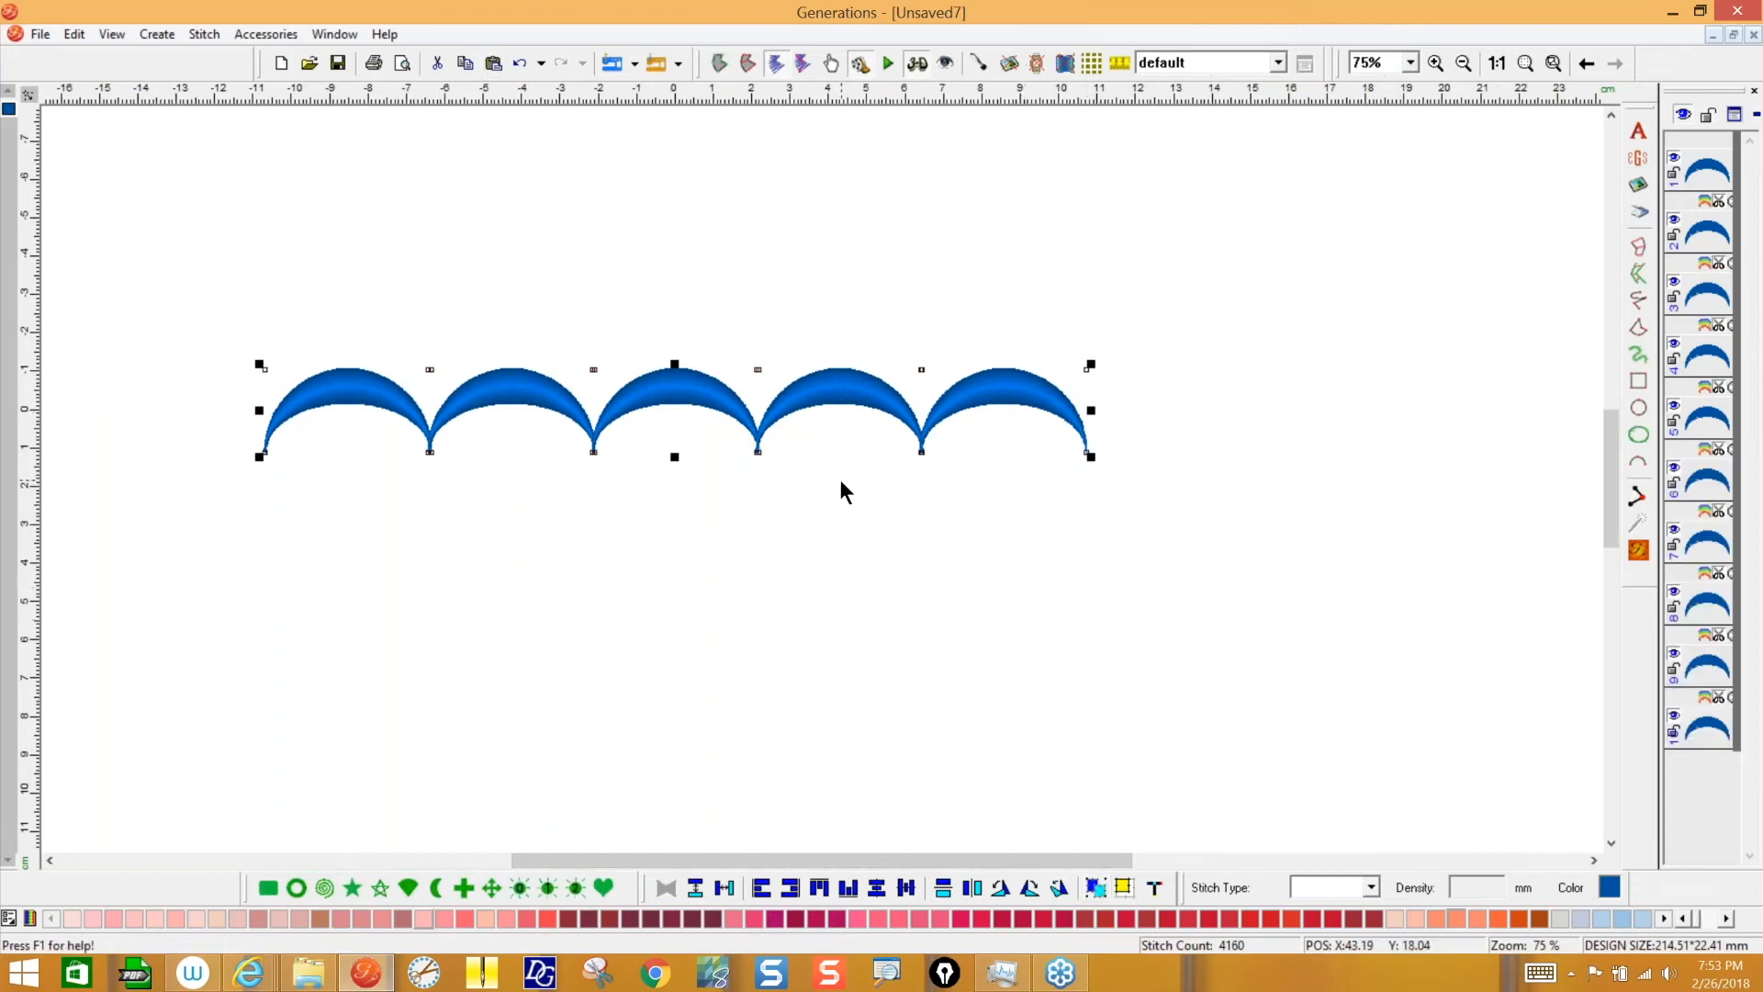
{"action": "left_click_drag", "start_coordinate": [703, 397], "coordinate": [1481, 411]}
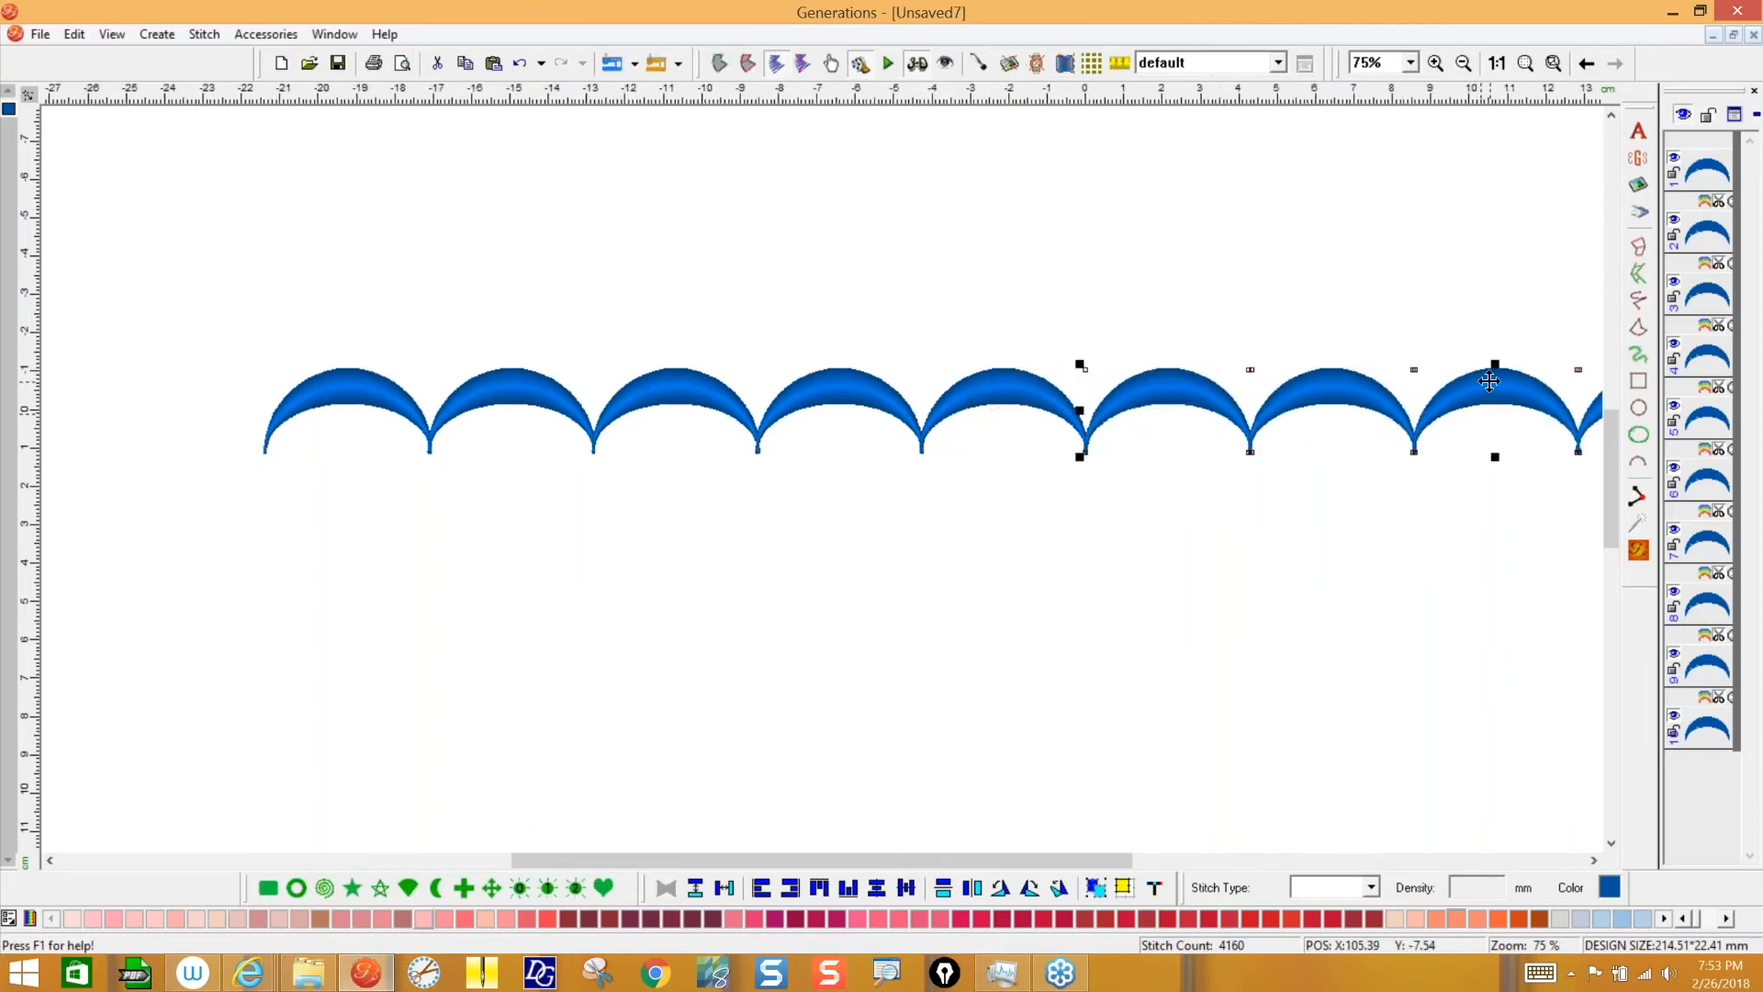
{"action": "left_click", "coordinate": [1523, 63]}
{"action": "left_click", "coordinate": [1523, 63]}
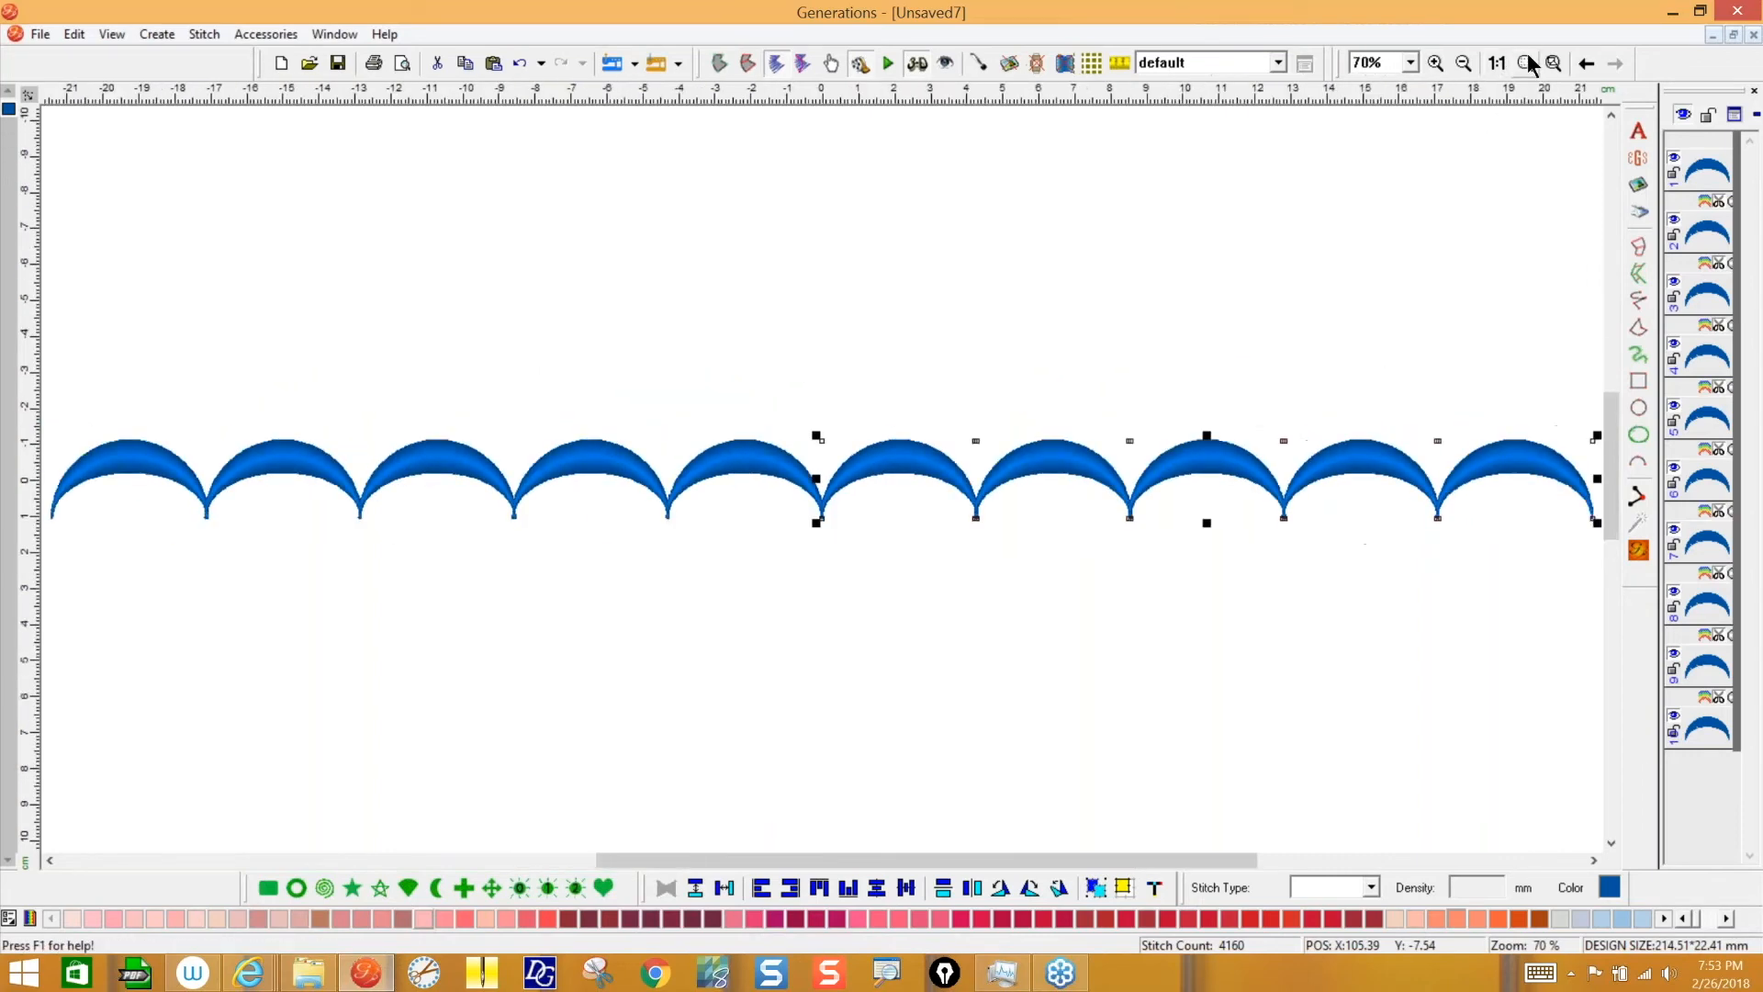
{"action": "left_click", "coordinate": [1410, 62]}
{"action": "left_click", "coordinate": [1395, 99]}
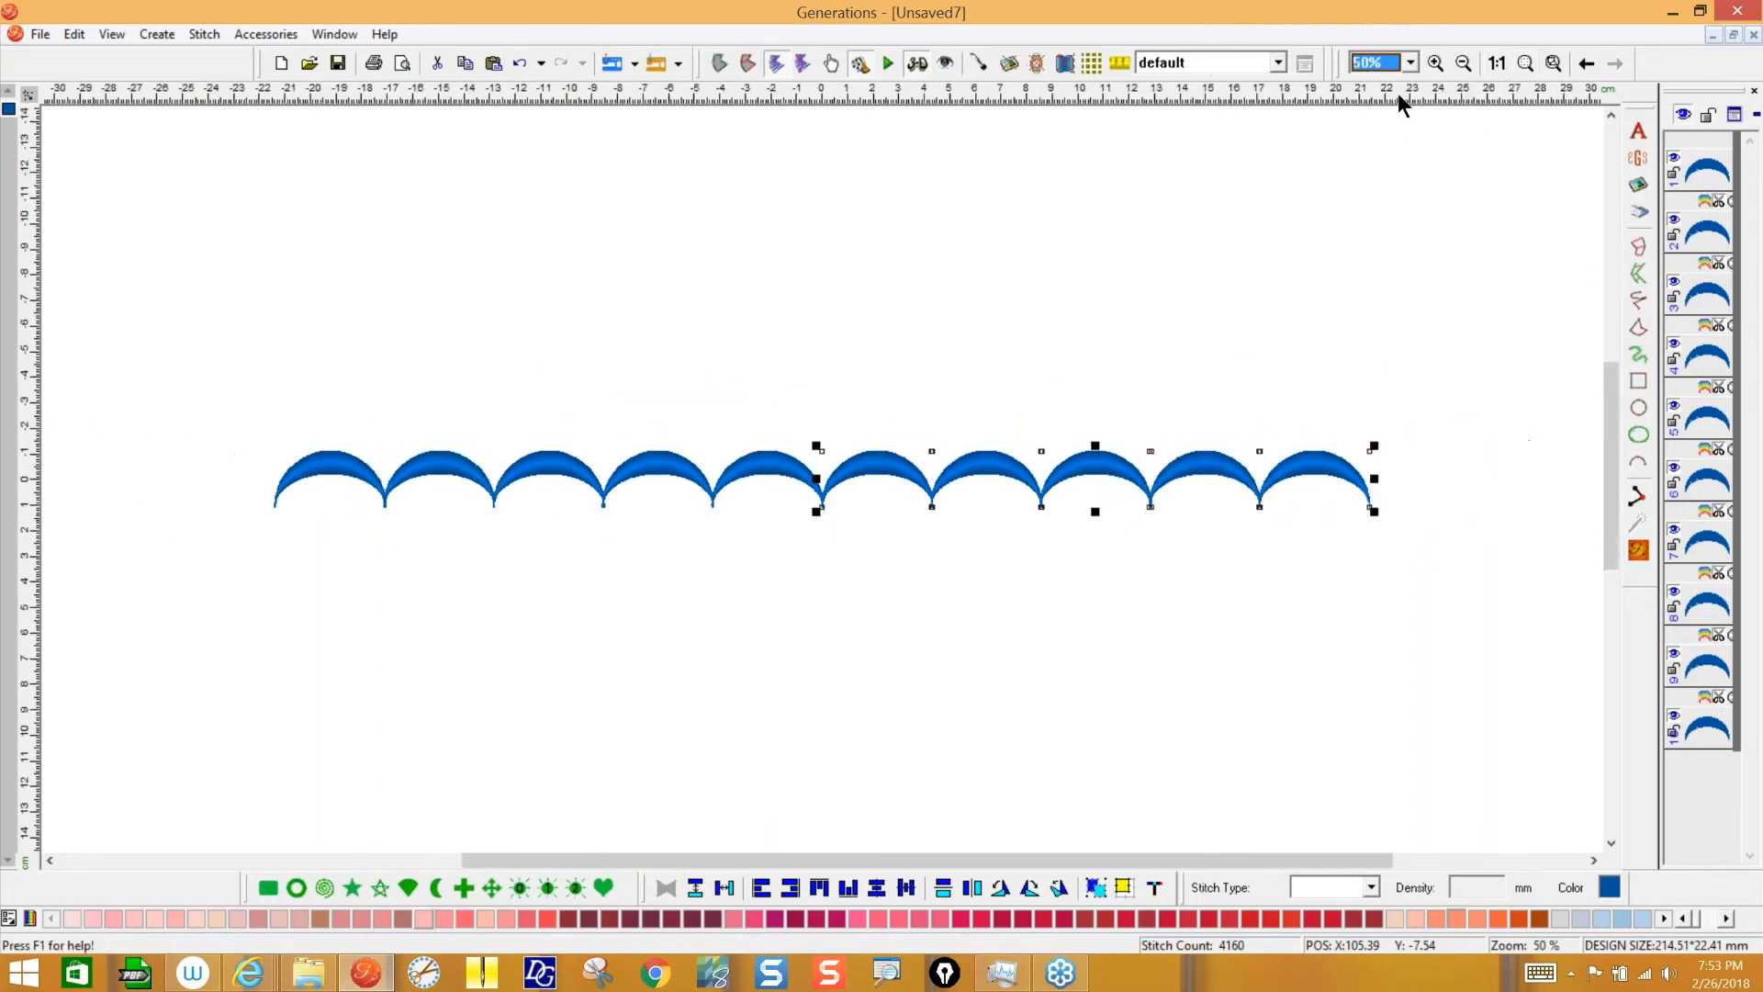
{"action": "left_click", "coordinate": [964, 628]}
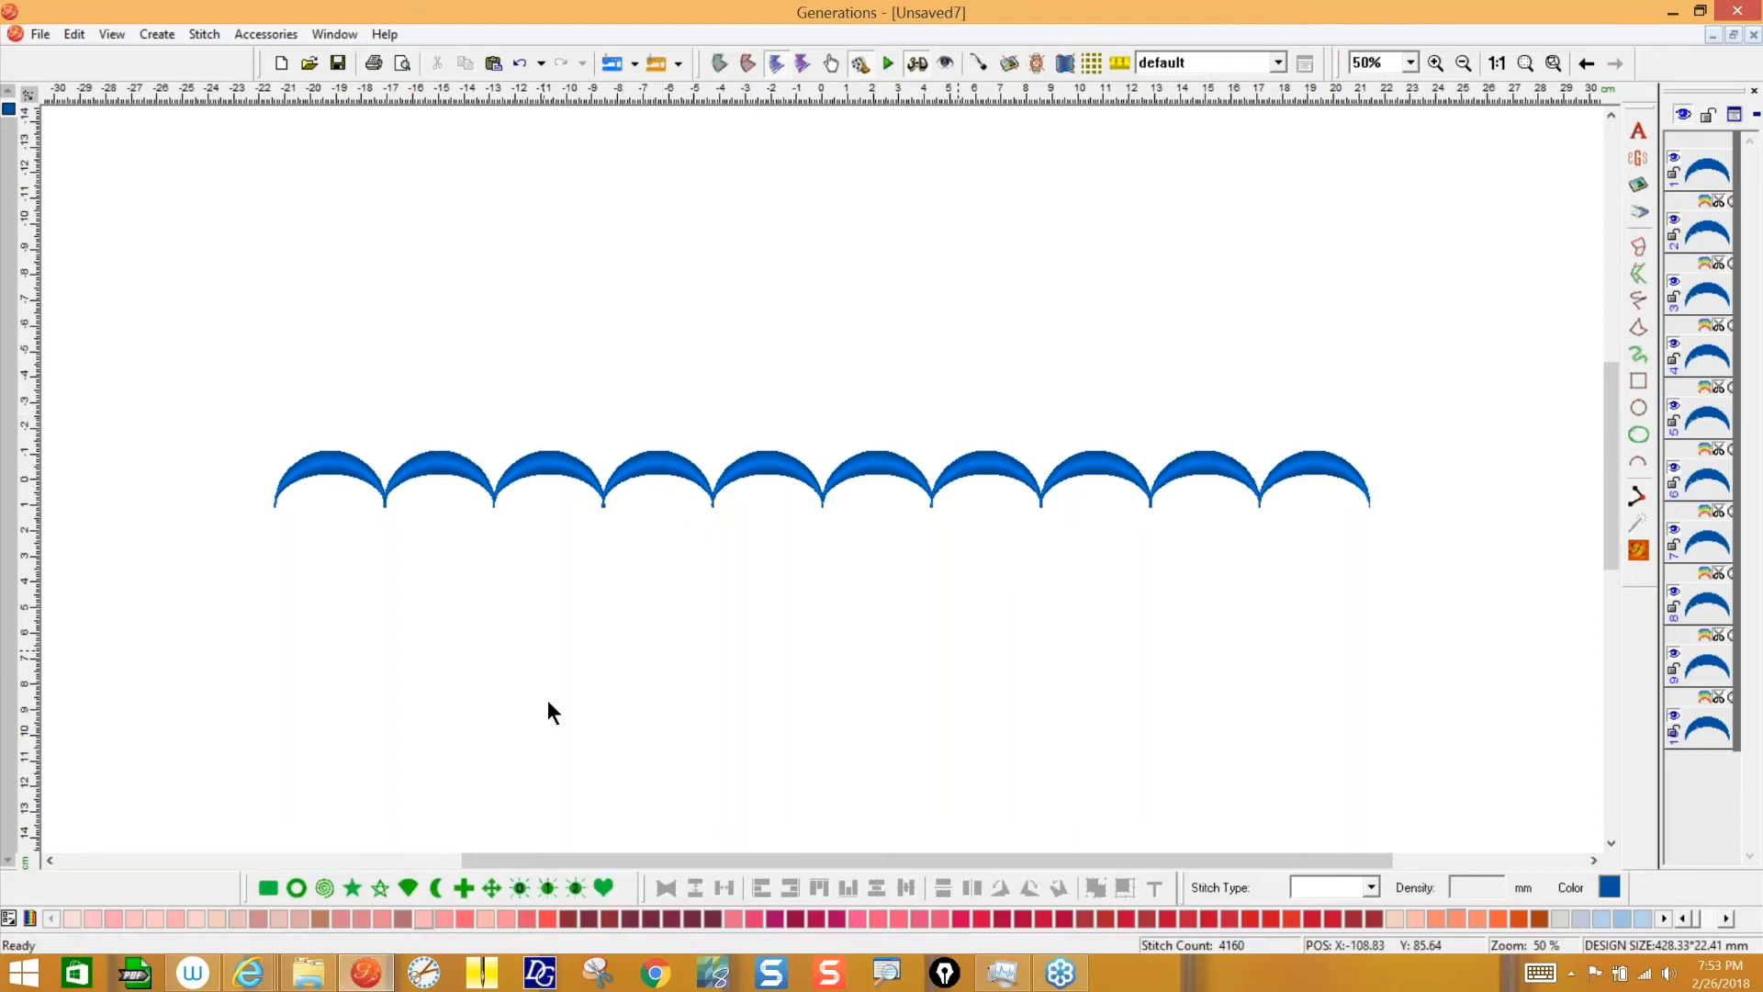
- Super Align all ten crescents above an Ellipse path, drawing a circular path that forms a ring about 150 by 156 mm
{"action": "left_click_drag", "start_coordinate": [253, 275], "coordinate": [1466, 514]}
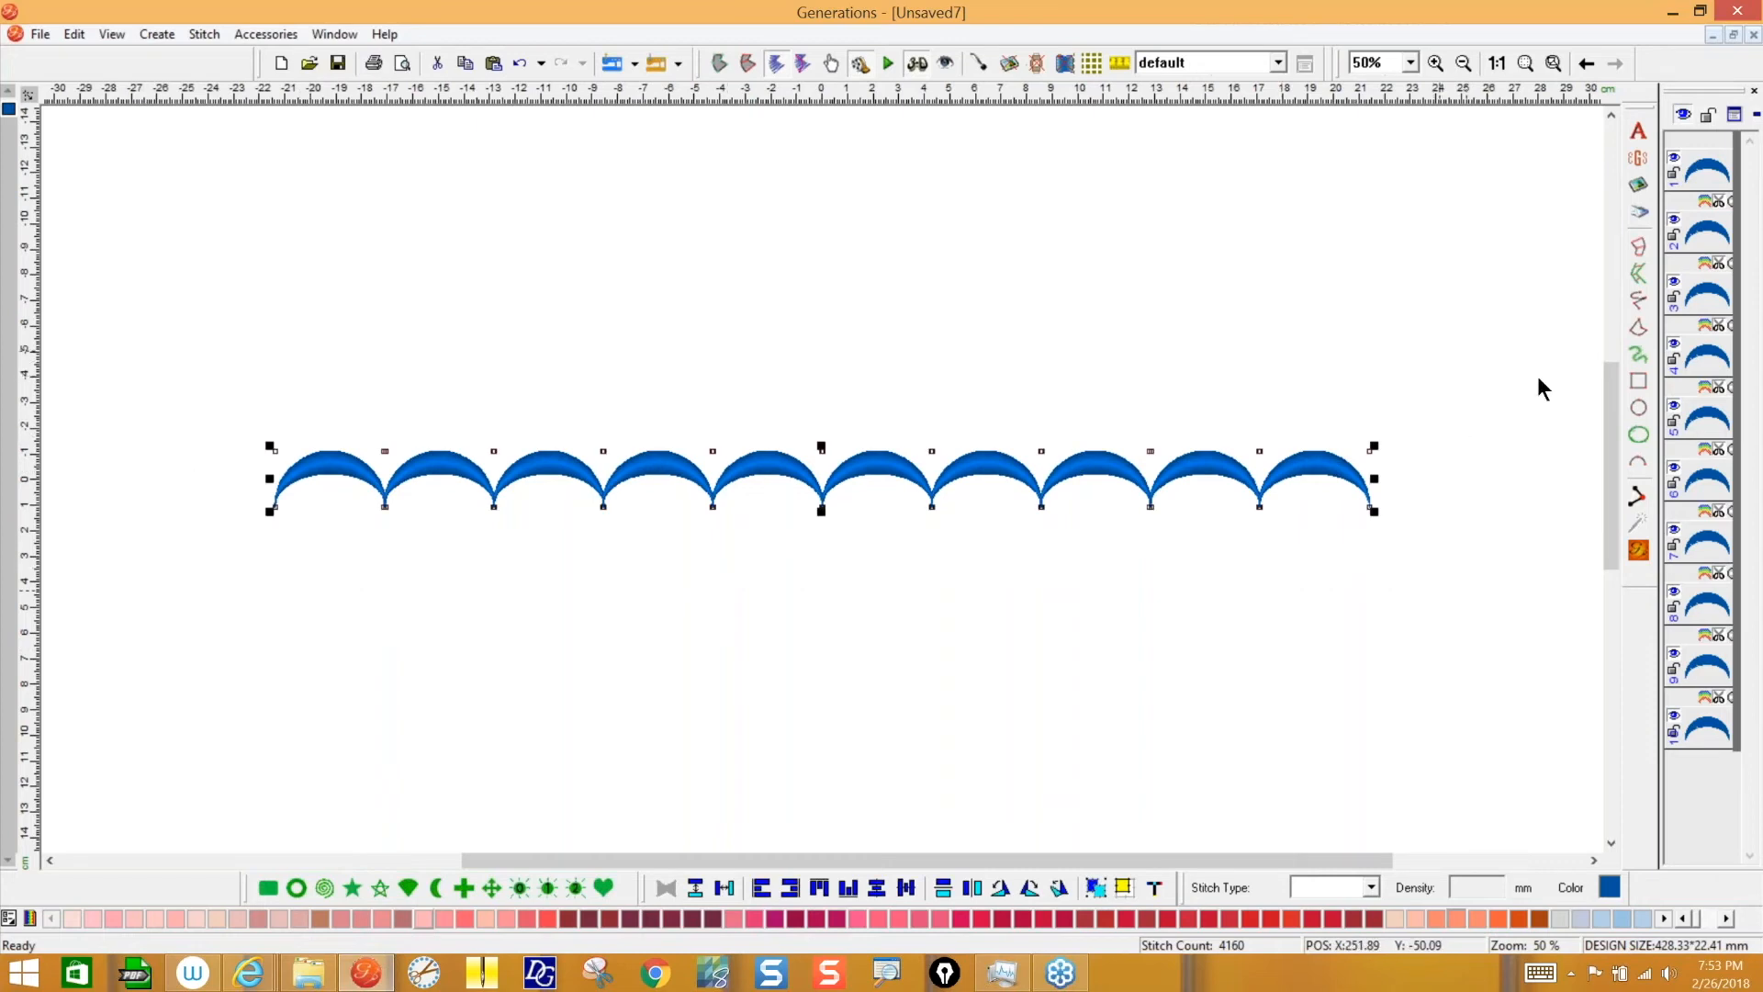
{"action": "left_click", "coordinate": [1154, 888]}
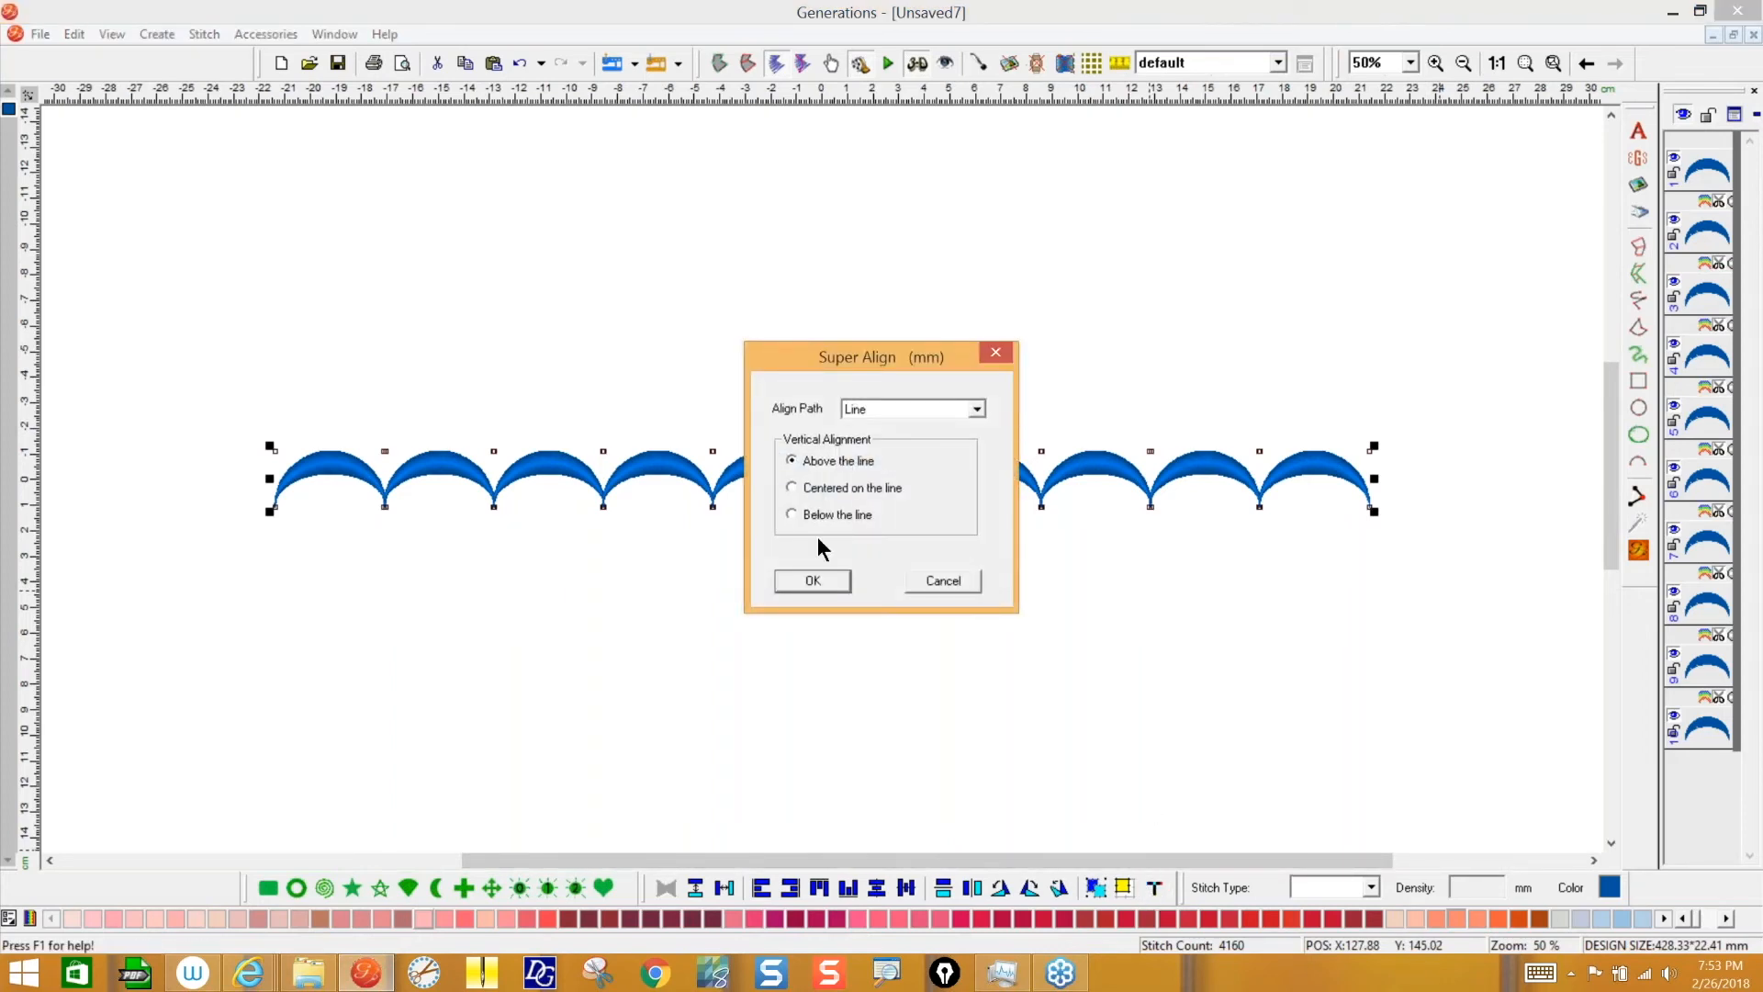
{"action": "left_click", "coordinate": [976, 409]}
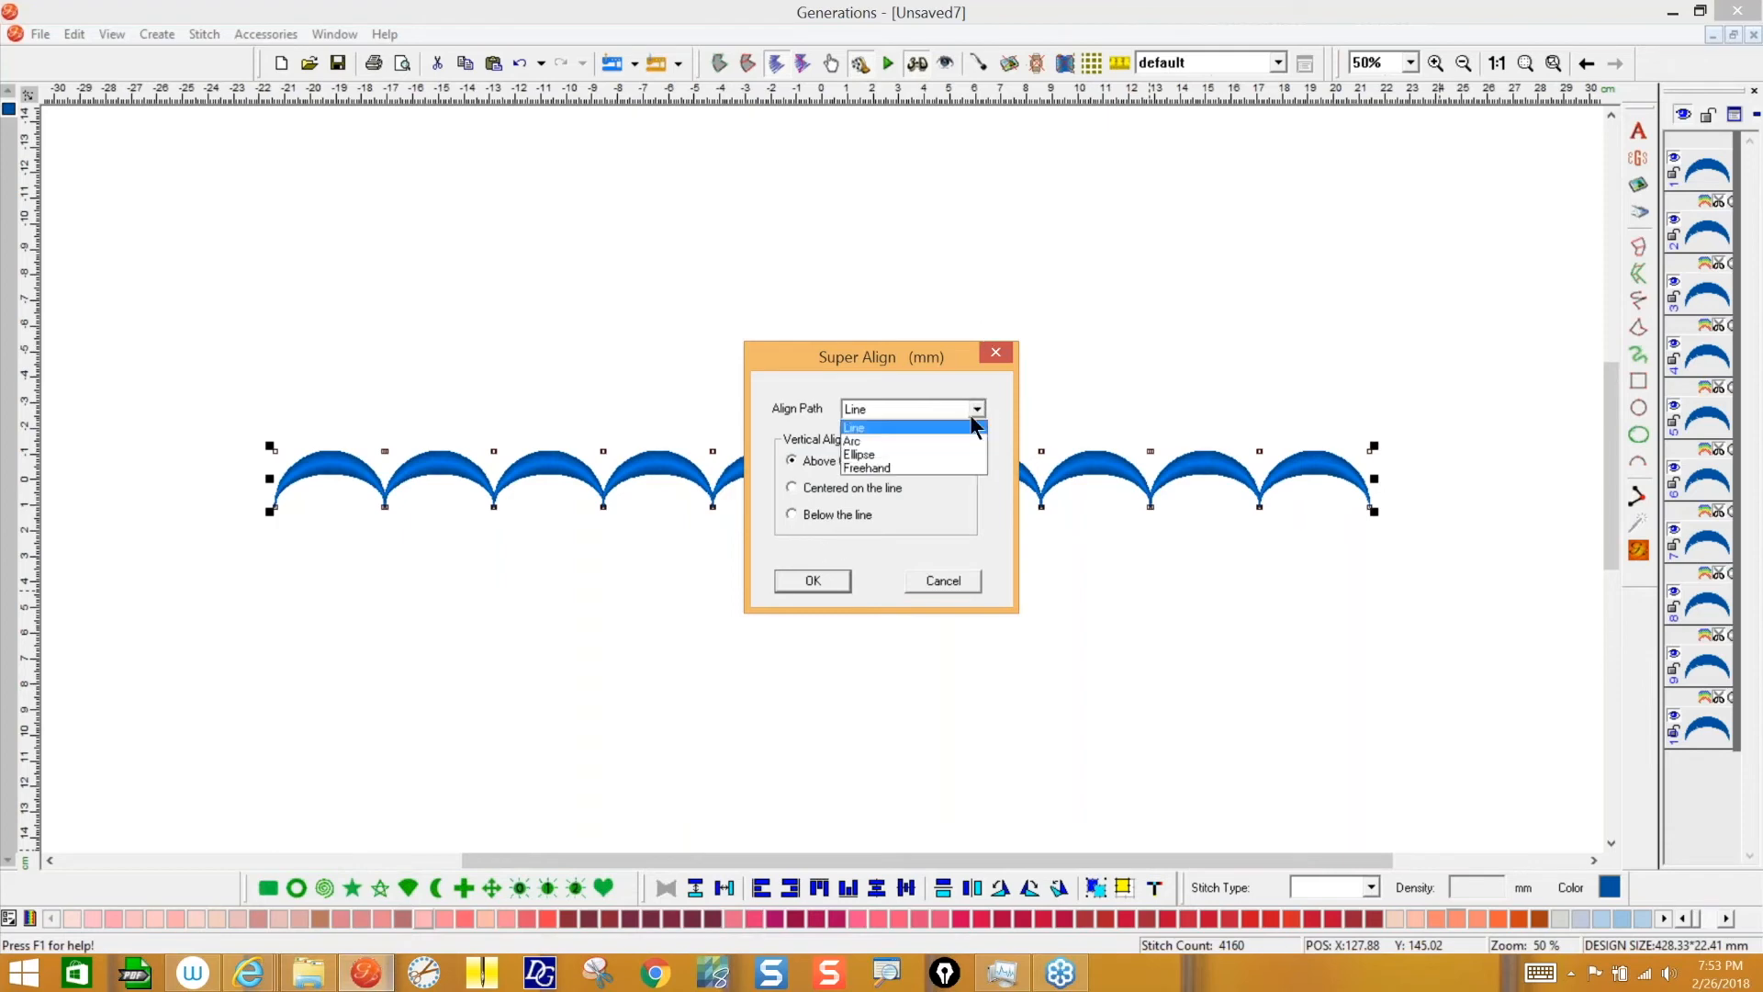
{"action": "left_click", "coordinate": [932, 454]}
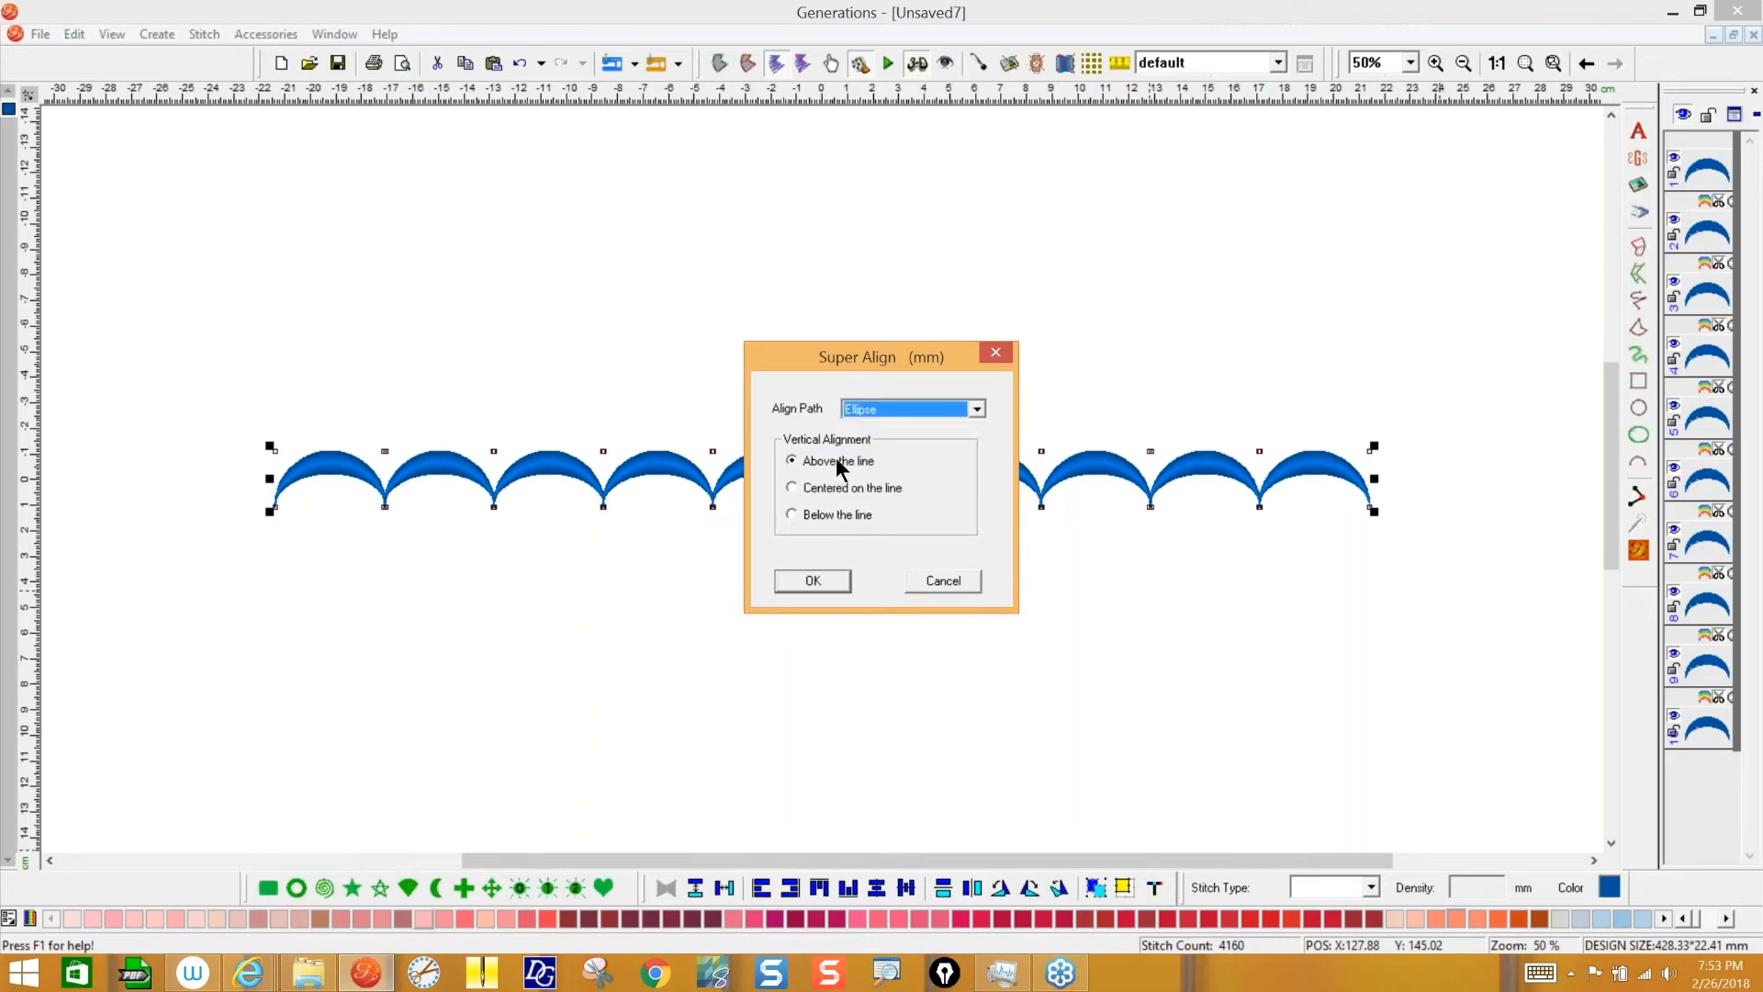
{"action": "left_click", "coordinate": [816, 580]}
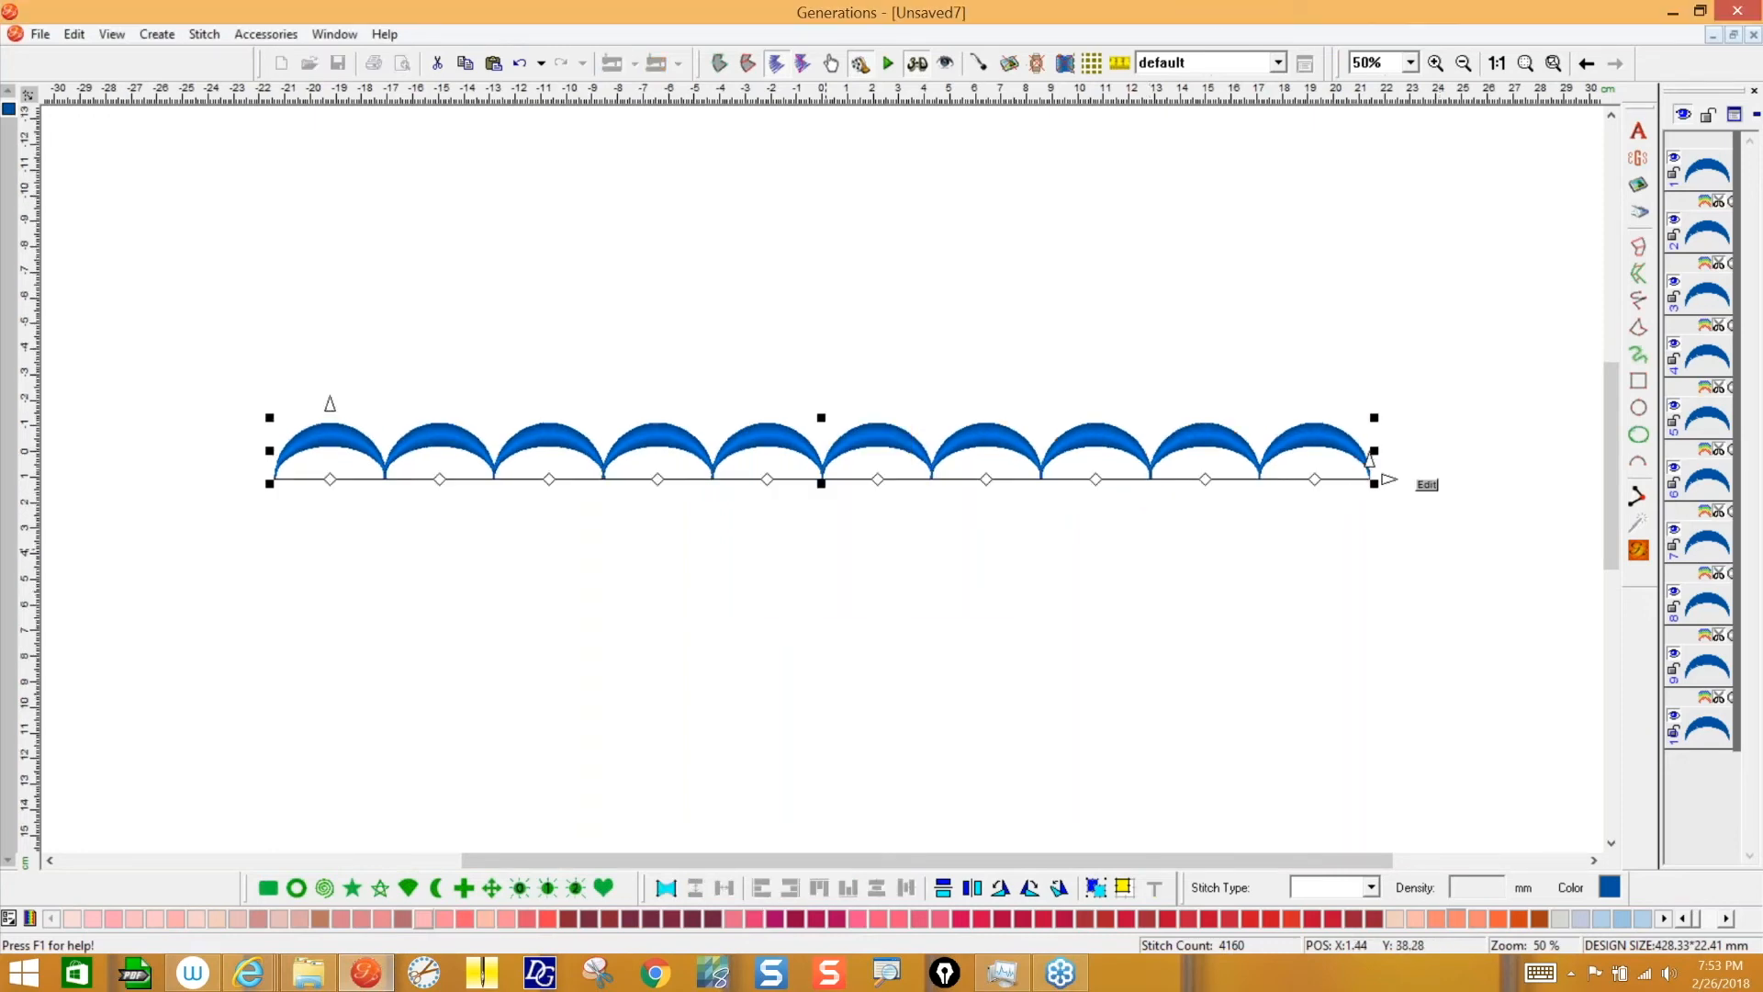
{"action": "left_click_drag", "start_coordinate": [634, 513], "coordinate": [919, 799]}
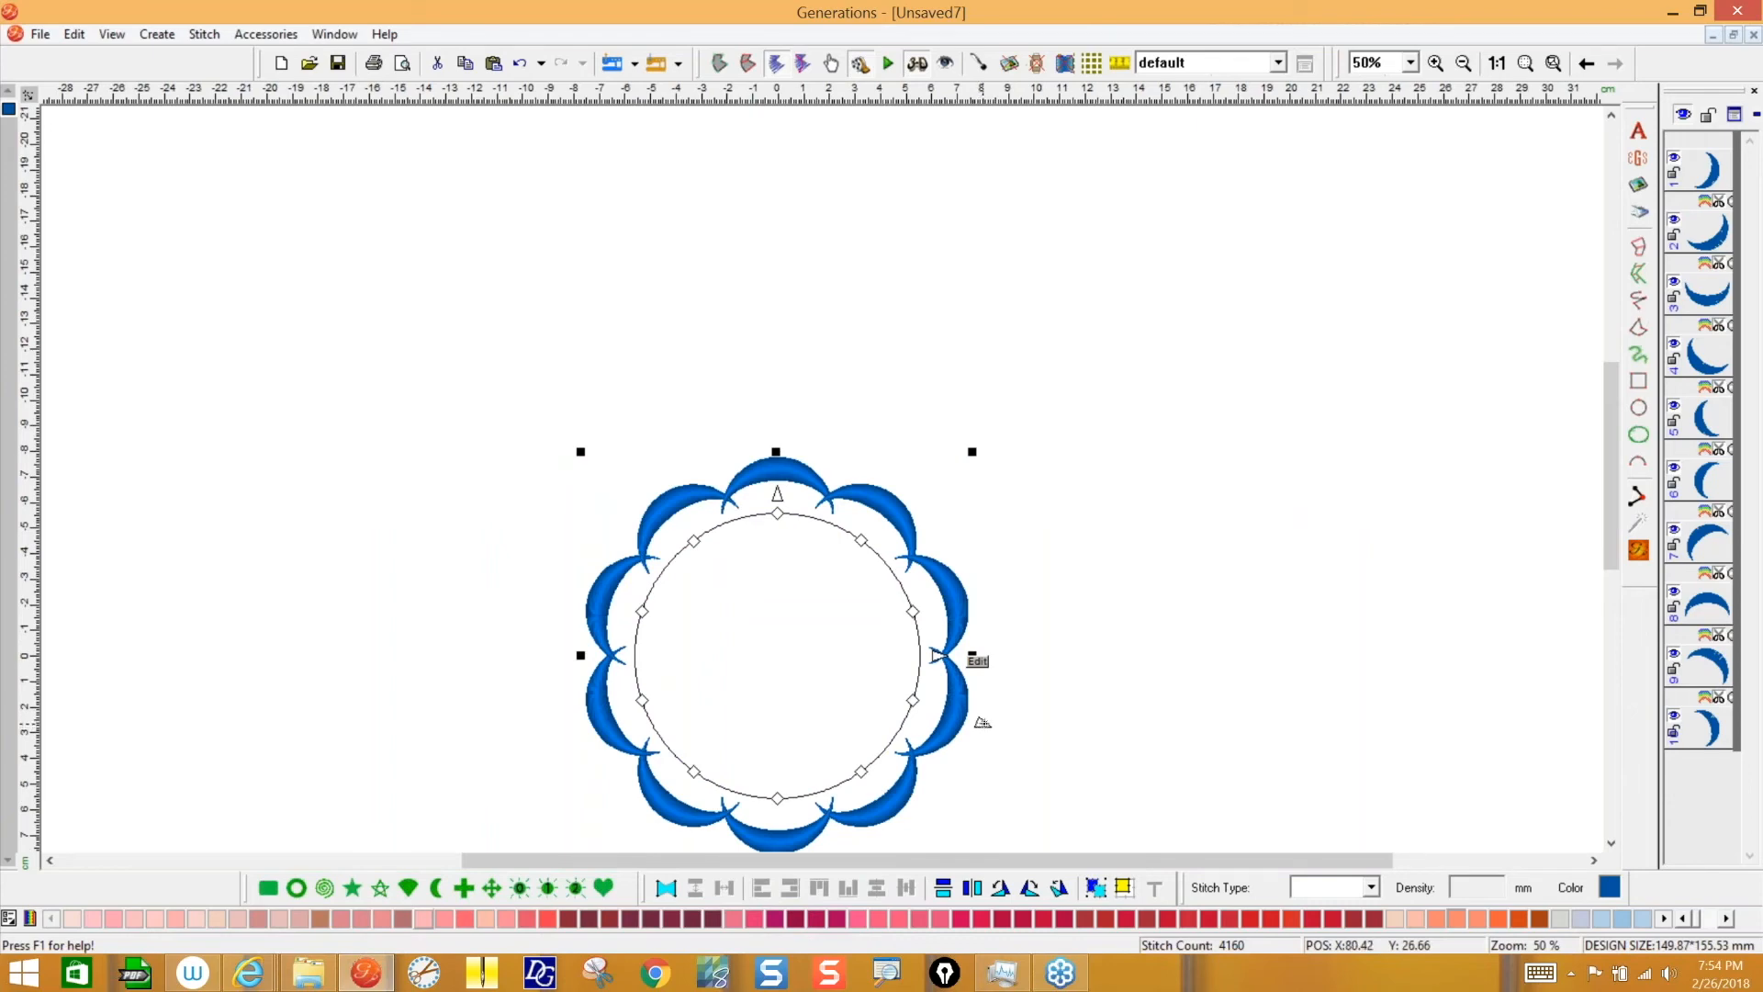
- Adjust the height of the aligned crescents and widen their circular path, making the ring about 163 by 169 mm
{"action": "left_click_drag", "start_coordinate": [982, 722], "coordinate": [1018, 733]}
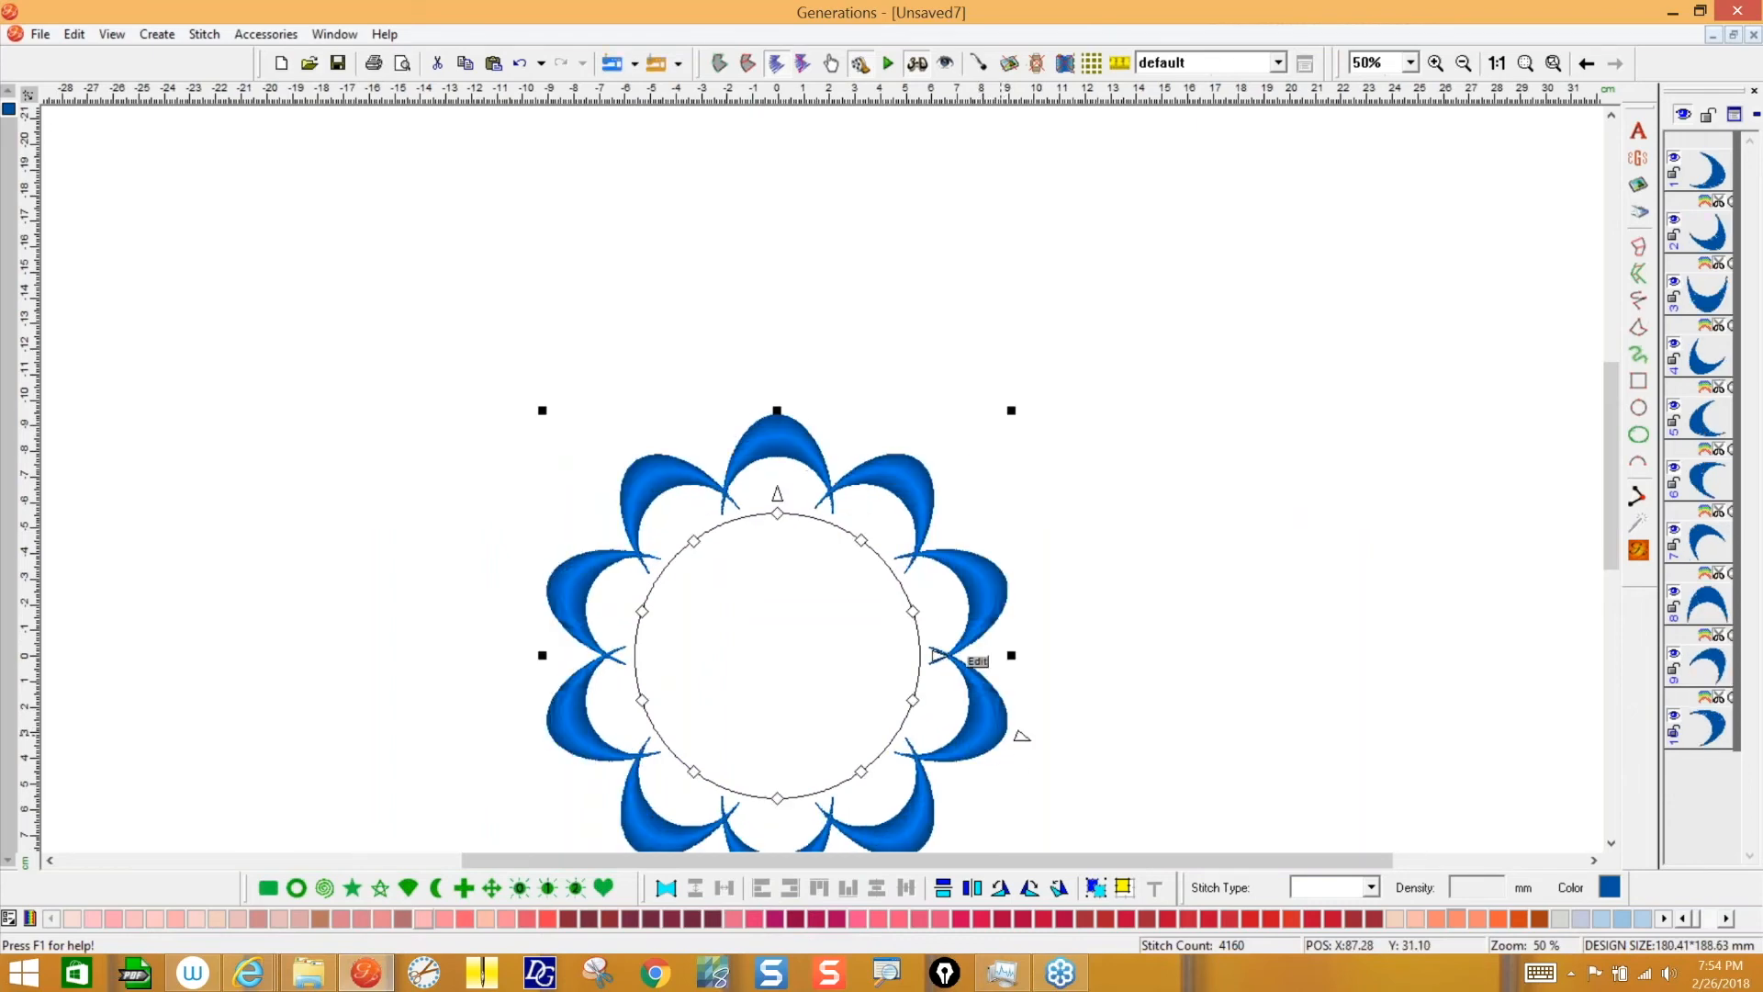
{"action": "left_click_drag", "start_coordinate": [1017, 733], "coordinate": [972, 720]}
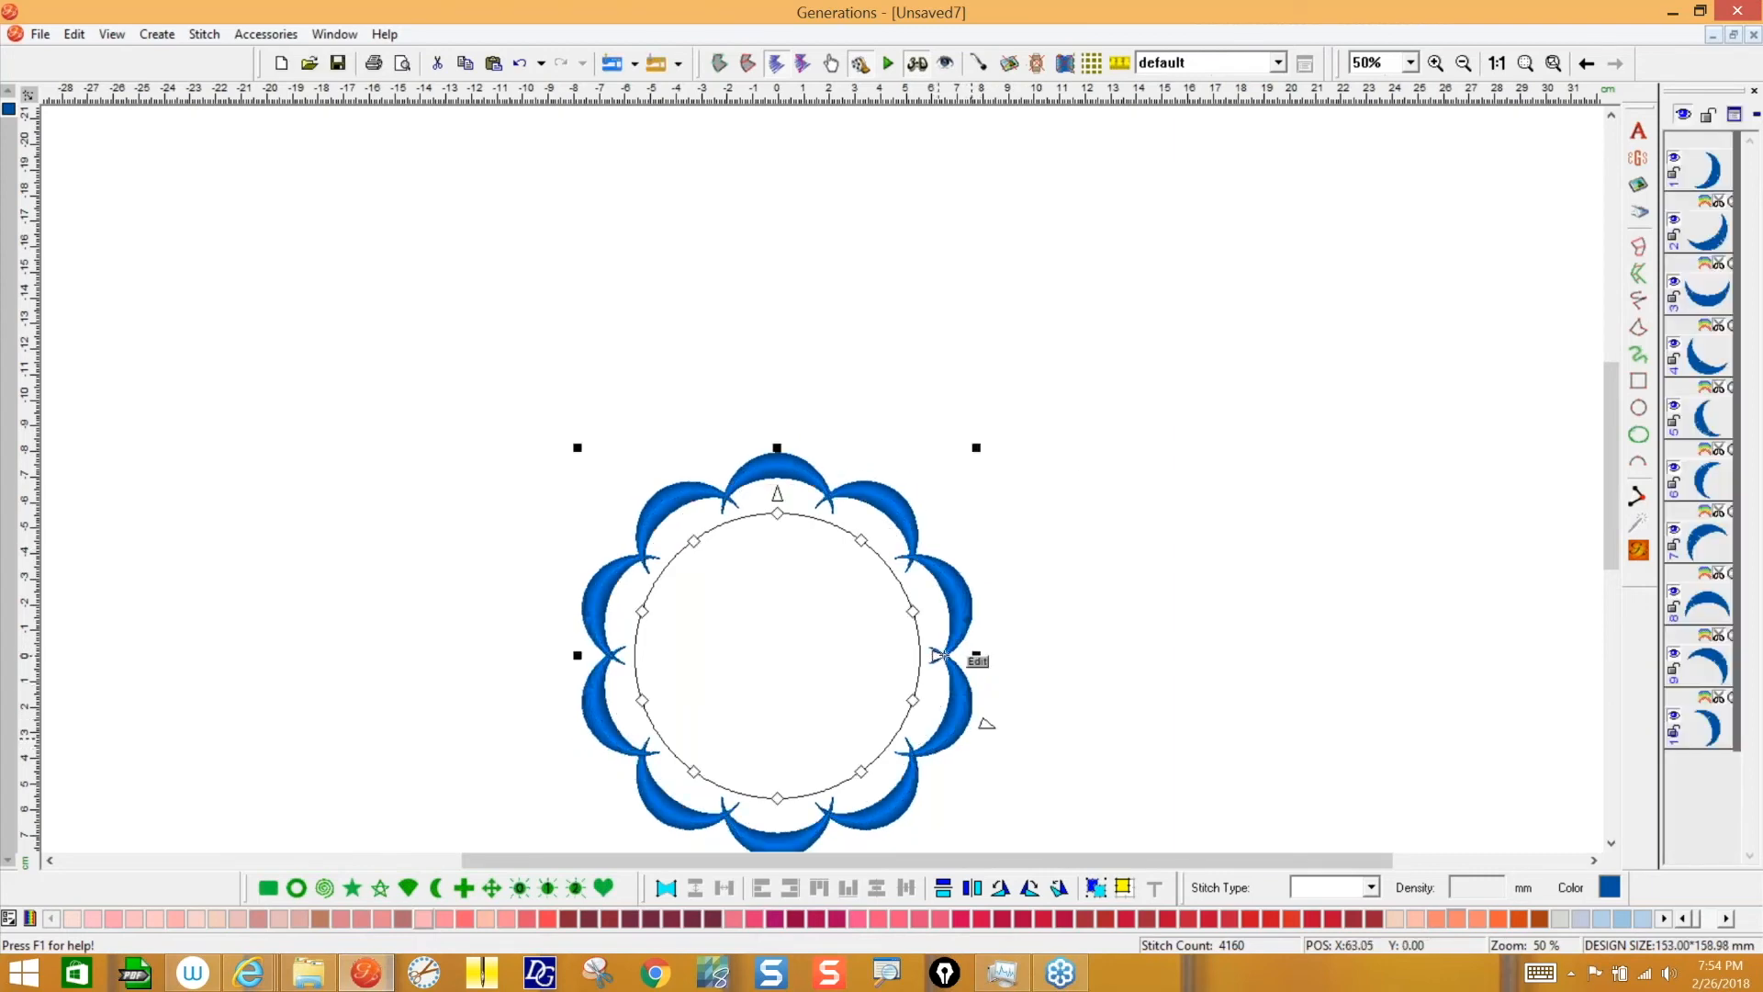
{"action": "mouse_move", "coordinate": [943, 655]}
{"action": "left_mouse_down"}
{"action": "mouse_move", "coordinate": [1010, 634]}
{"action": "mouse_move", "coordinate": [949, 655]}
{"action": "left_mouse_up"}
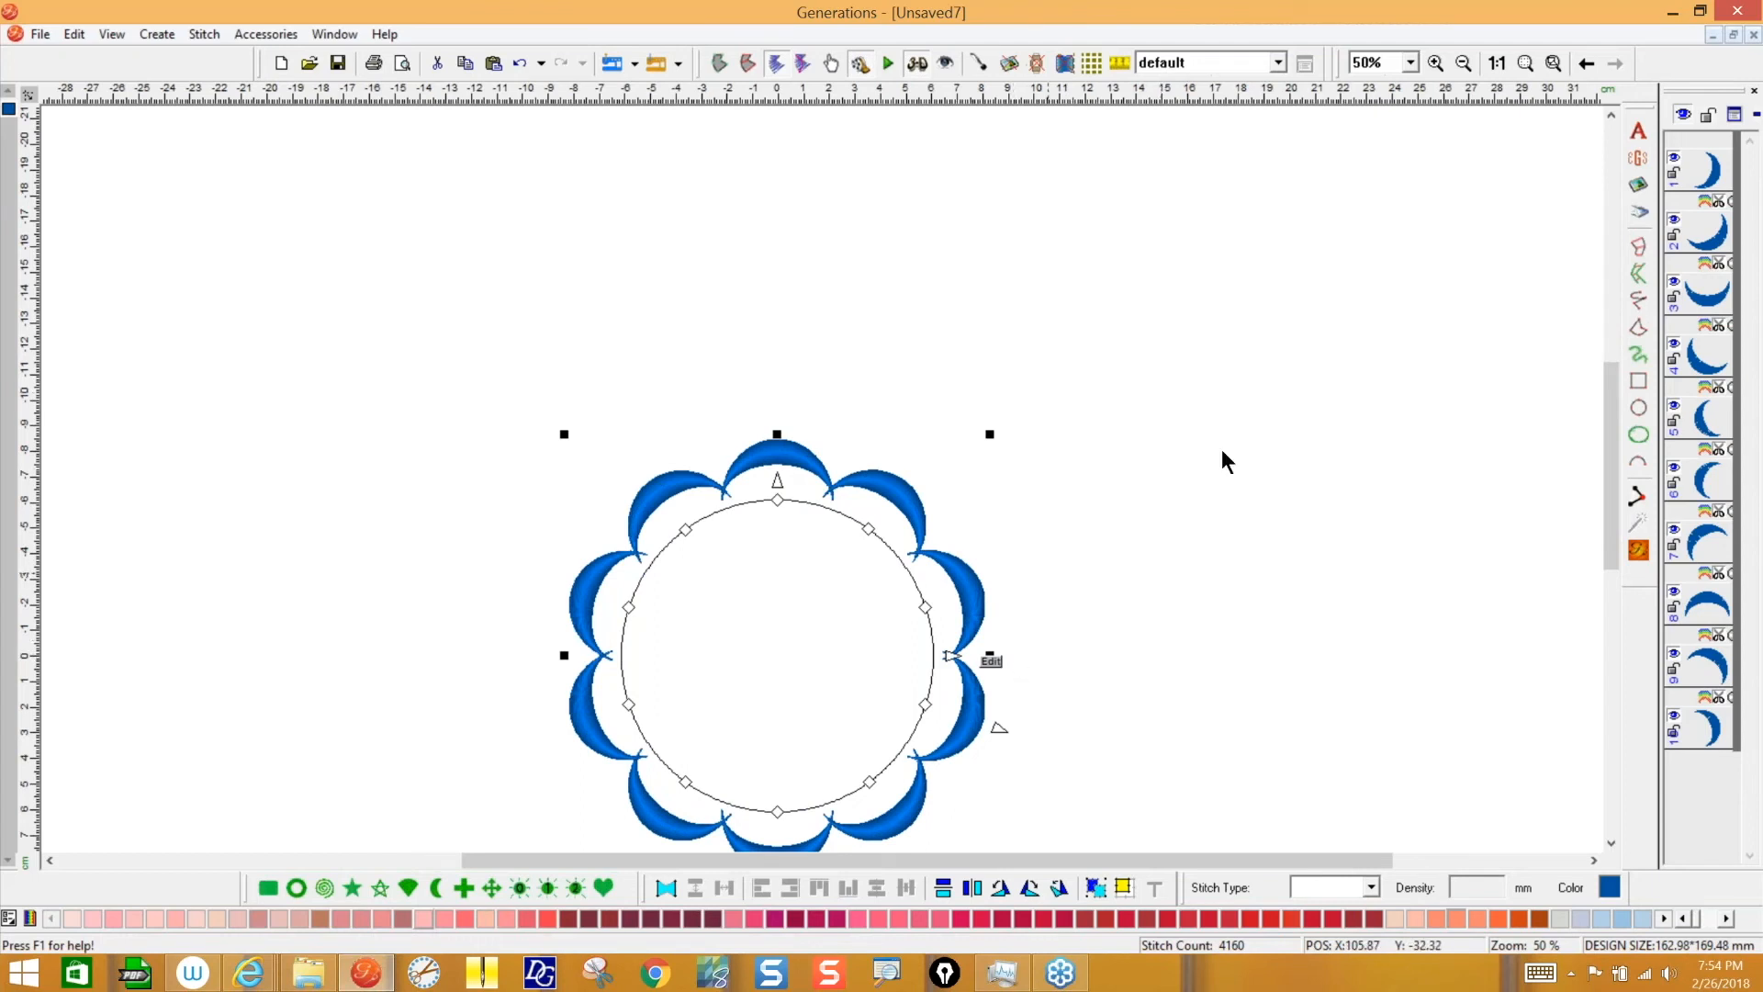
- Regenerate the crescent ring's stitches, moving it up into full view and scaling it down to about 156 by 162 mm
{"action": "left_click", "coordinate": [1638, 549]}
{"action": "left_click_drag", "start_coordinate": [802, 683], "coordinate": [892, 469]}
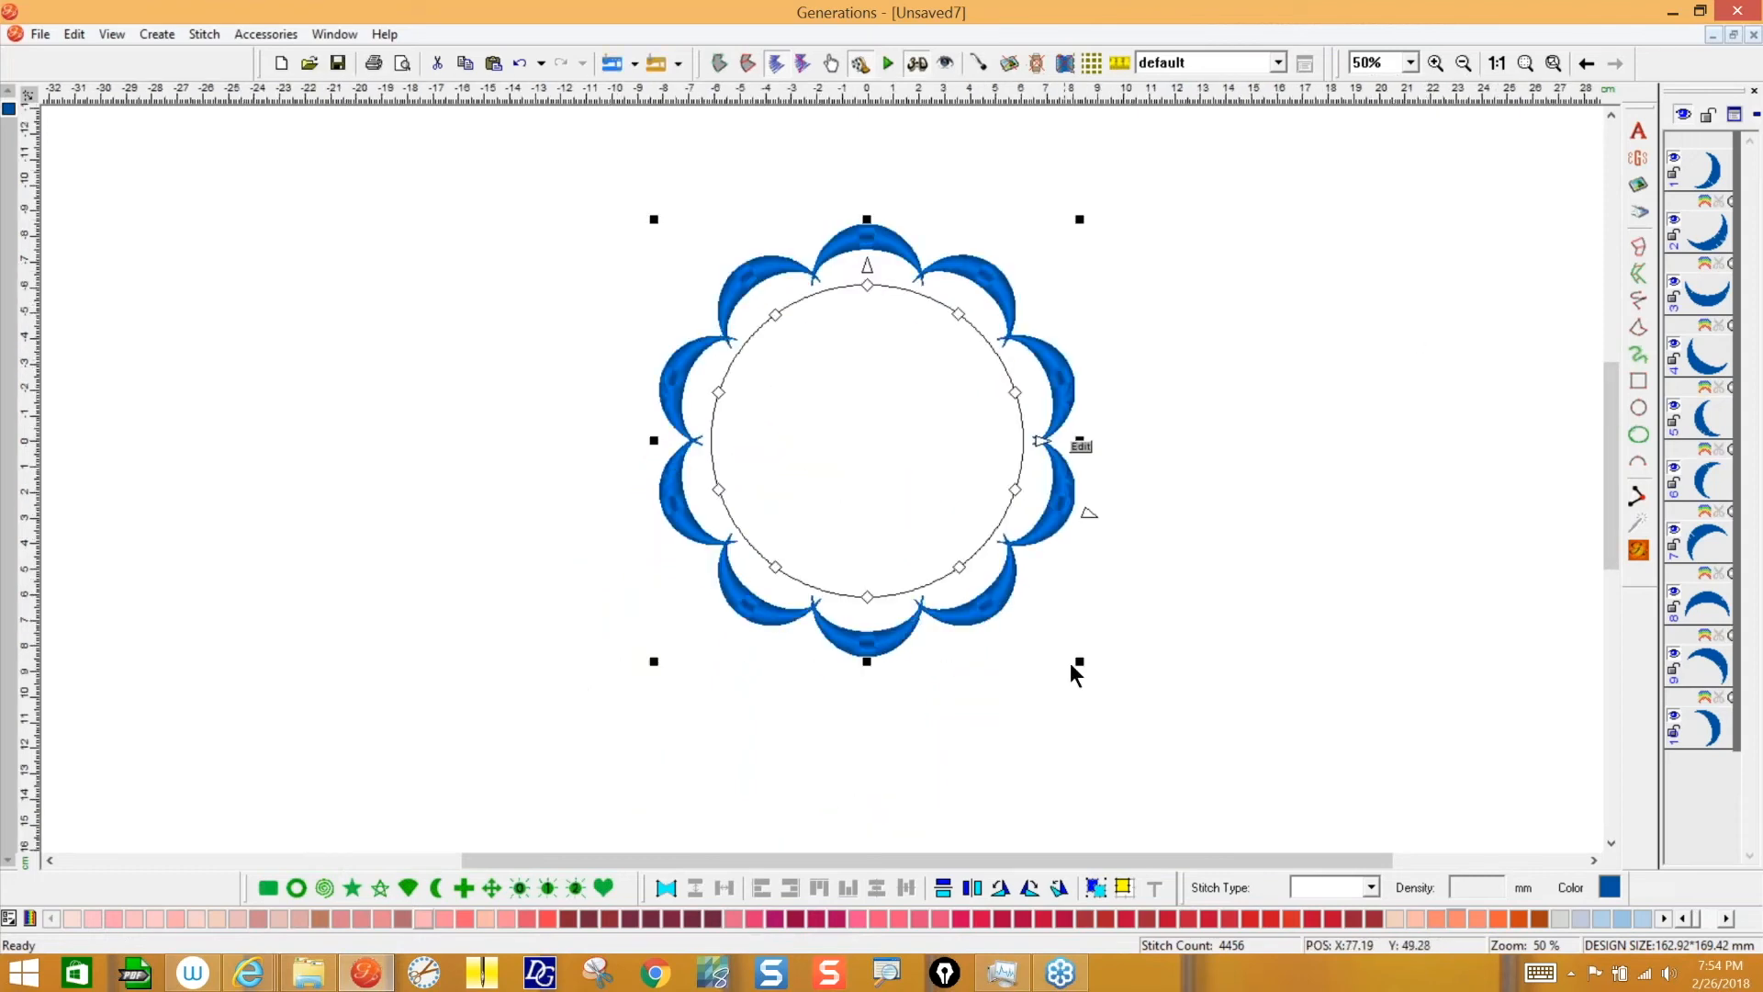
{"action": "left_click_drag", "start_coordinate": [1081, 663], "coordinate": [1079, 662]}
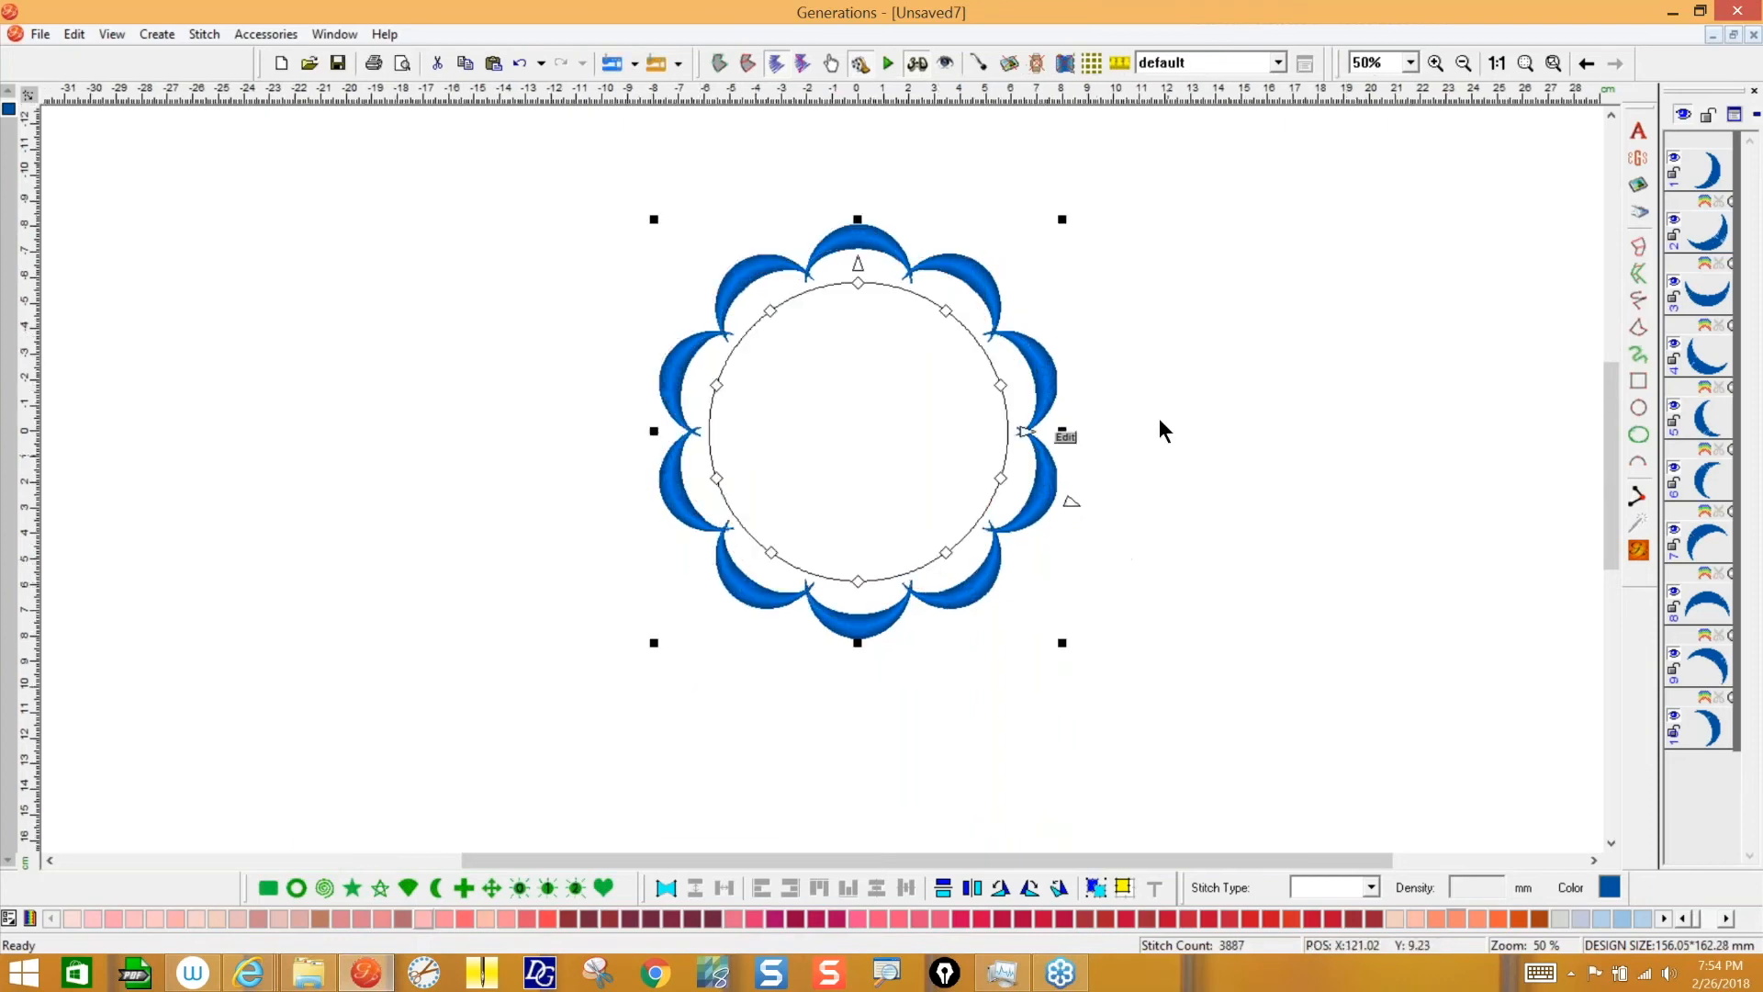
{"action": "left_click", "coordinate": [1414, 398]}
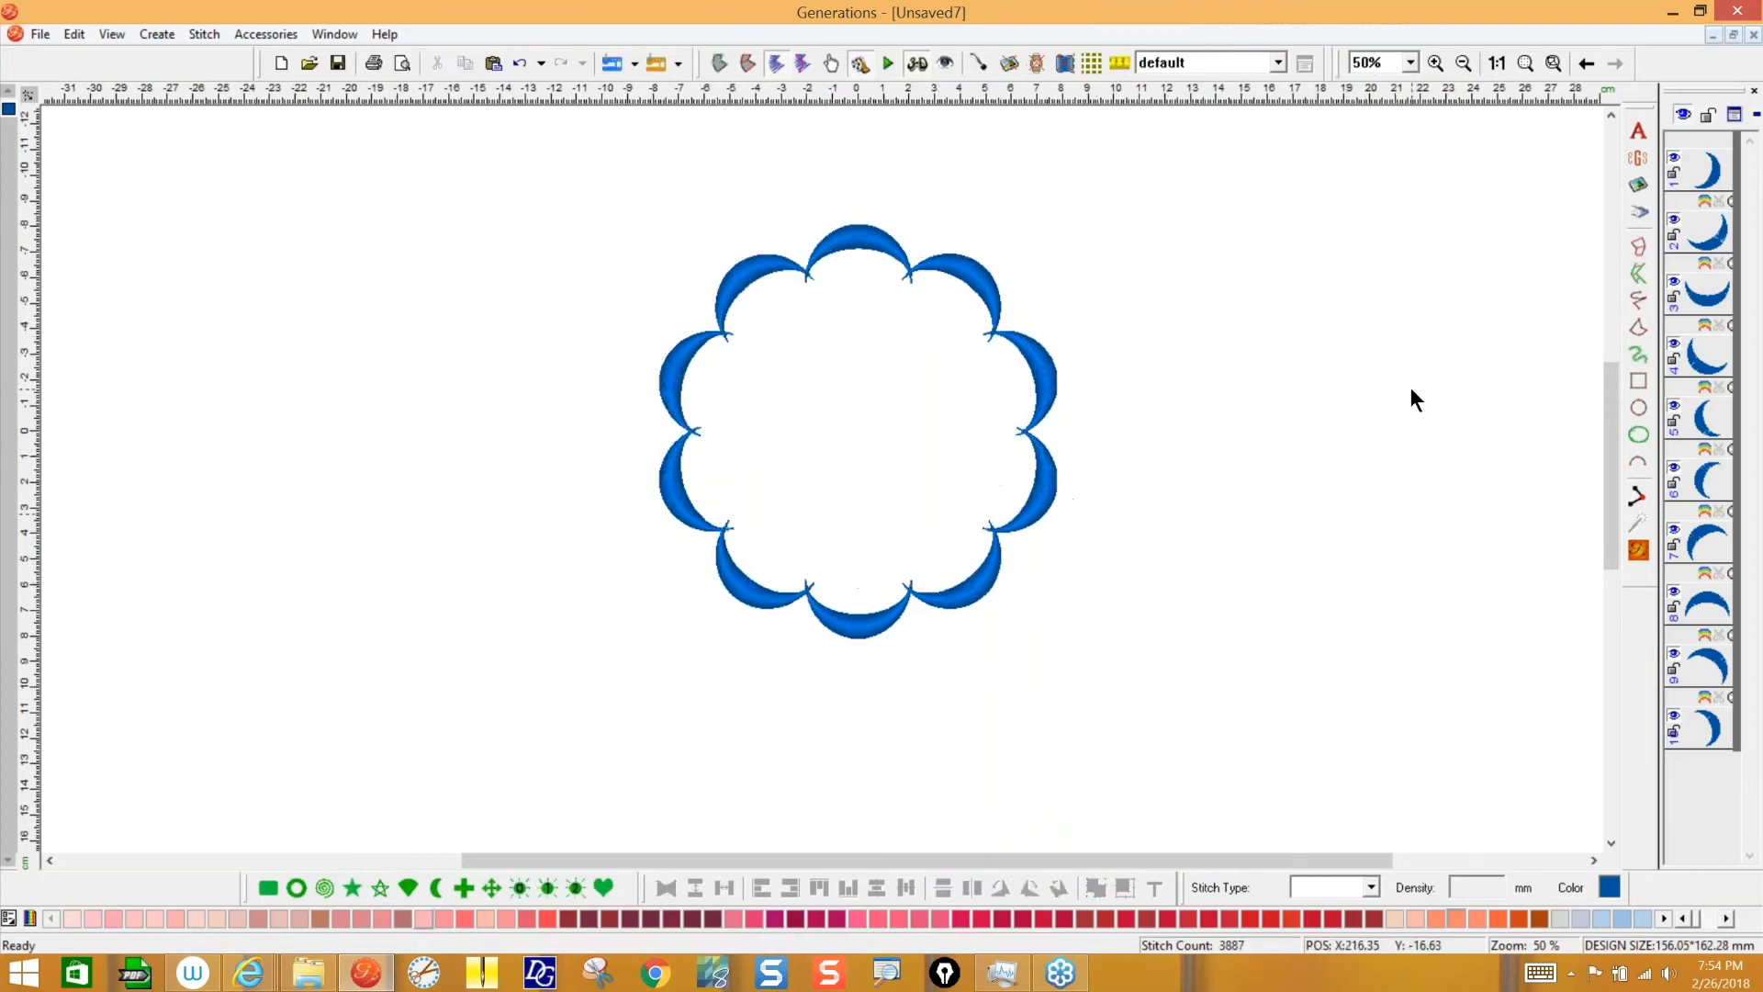
- Draw a peach Complex Fill circle about 141 mm in diameter inside the crescent ring and display it in normal stitch view
{"action": "left_click", "coordinate": [1637, 409]}
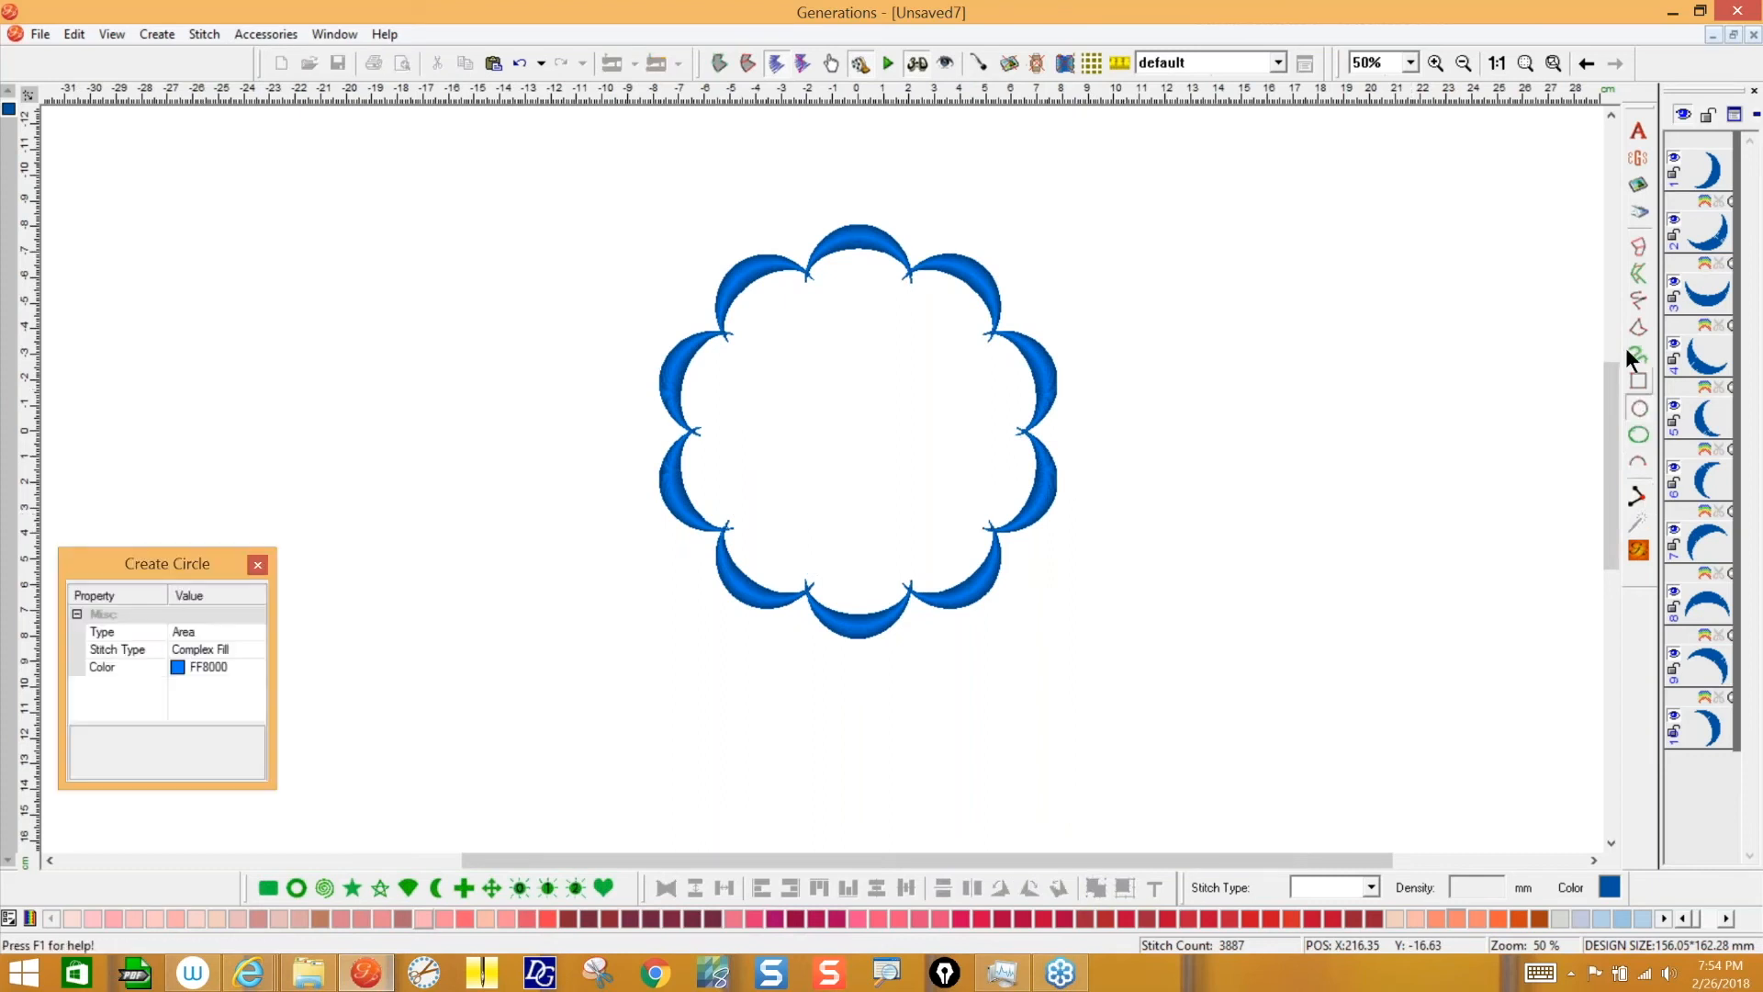
{"action": "left_click_drag", "start_coordinate": [695, 265], "coordinate": [1065, 603]}
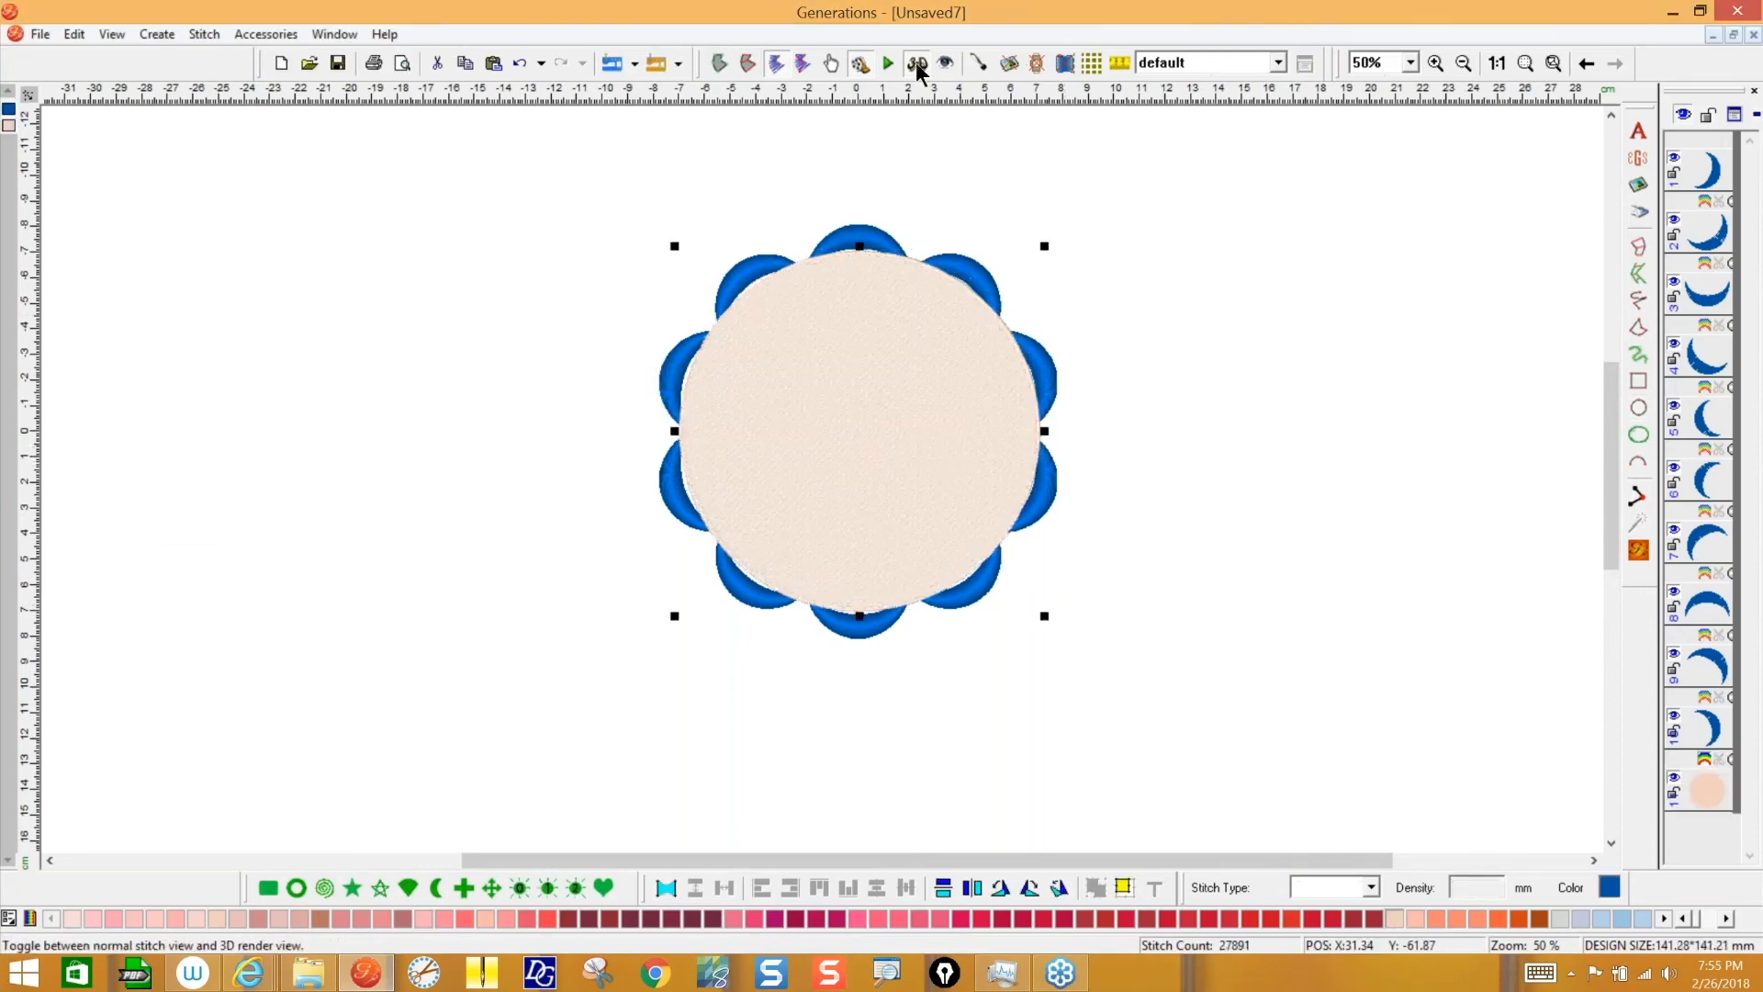
{"action": "left_click", "coordinate": [917, 64]}
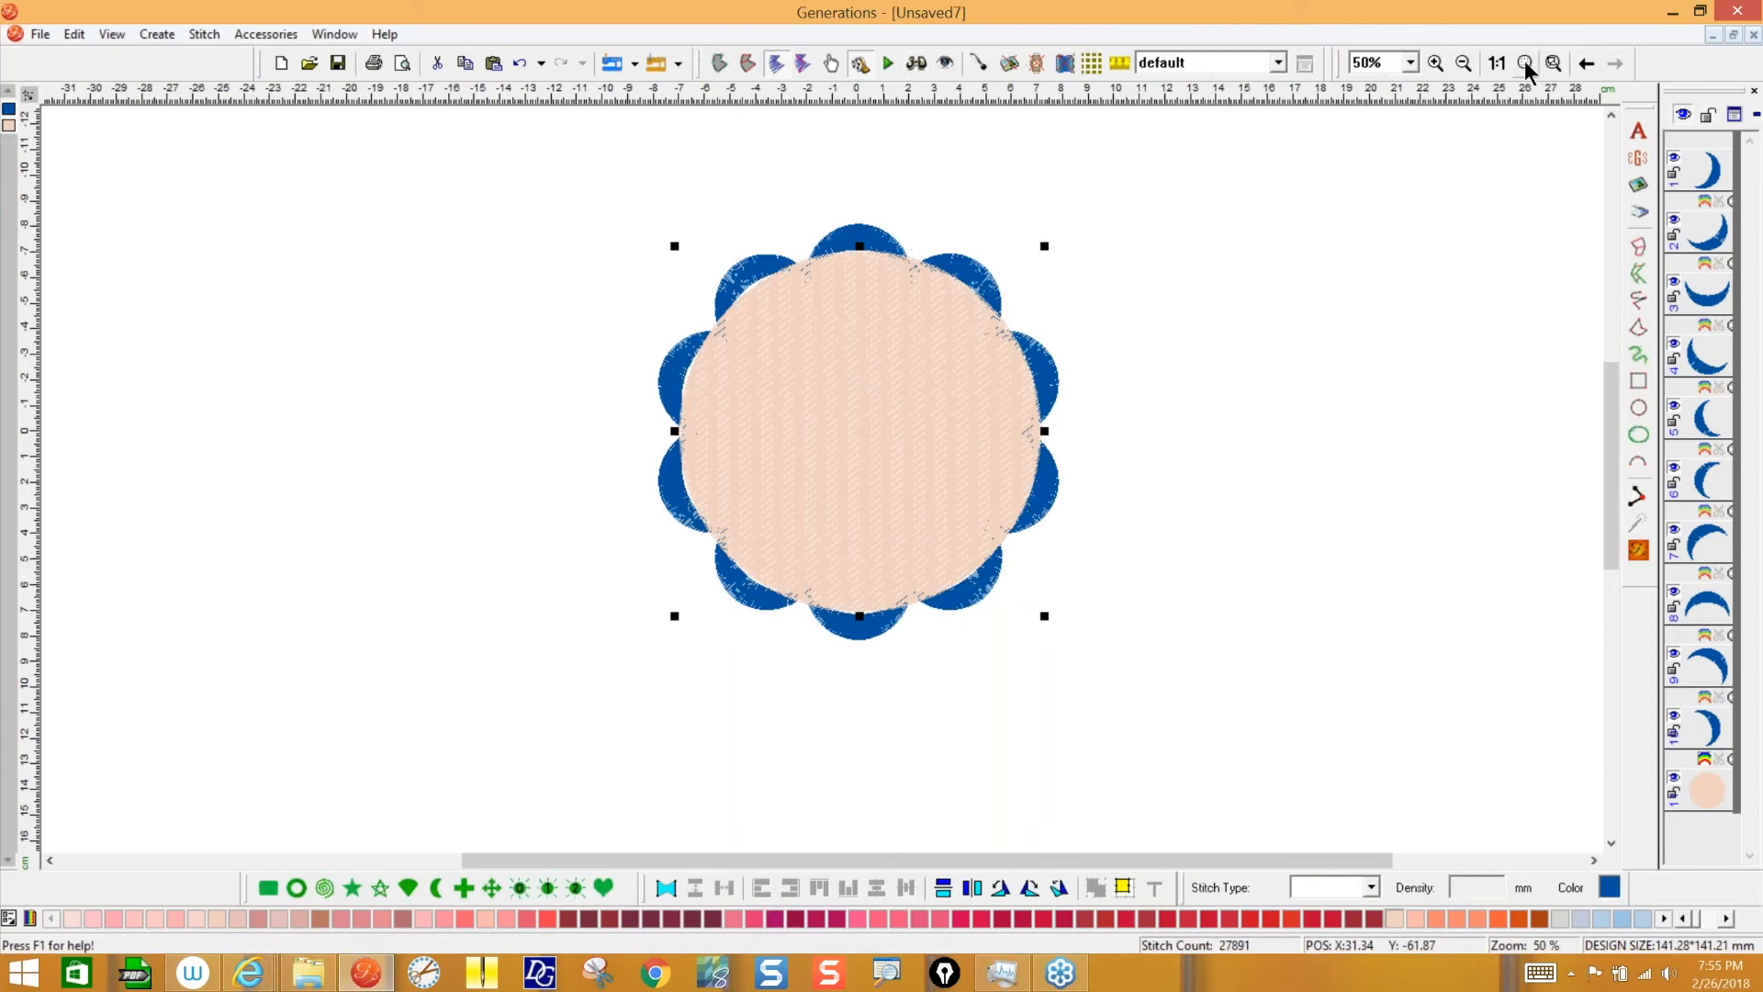
{"action": "left_click", "coordinate": [1524, 62]}
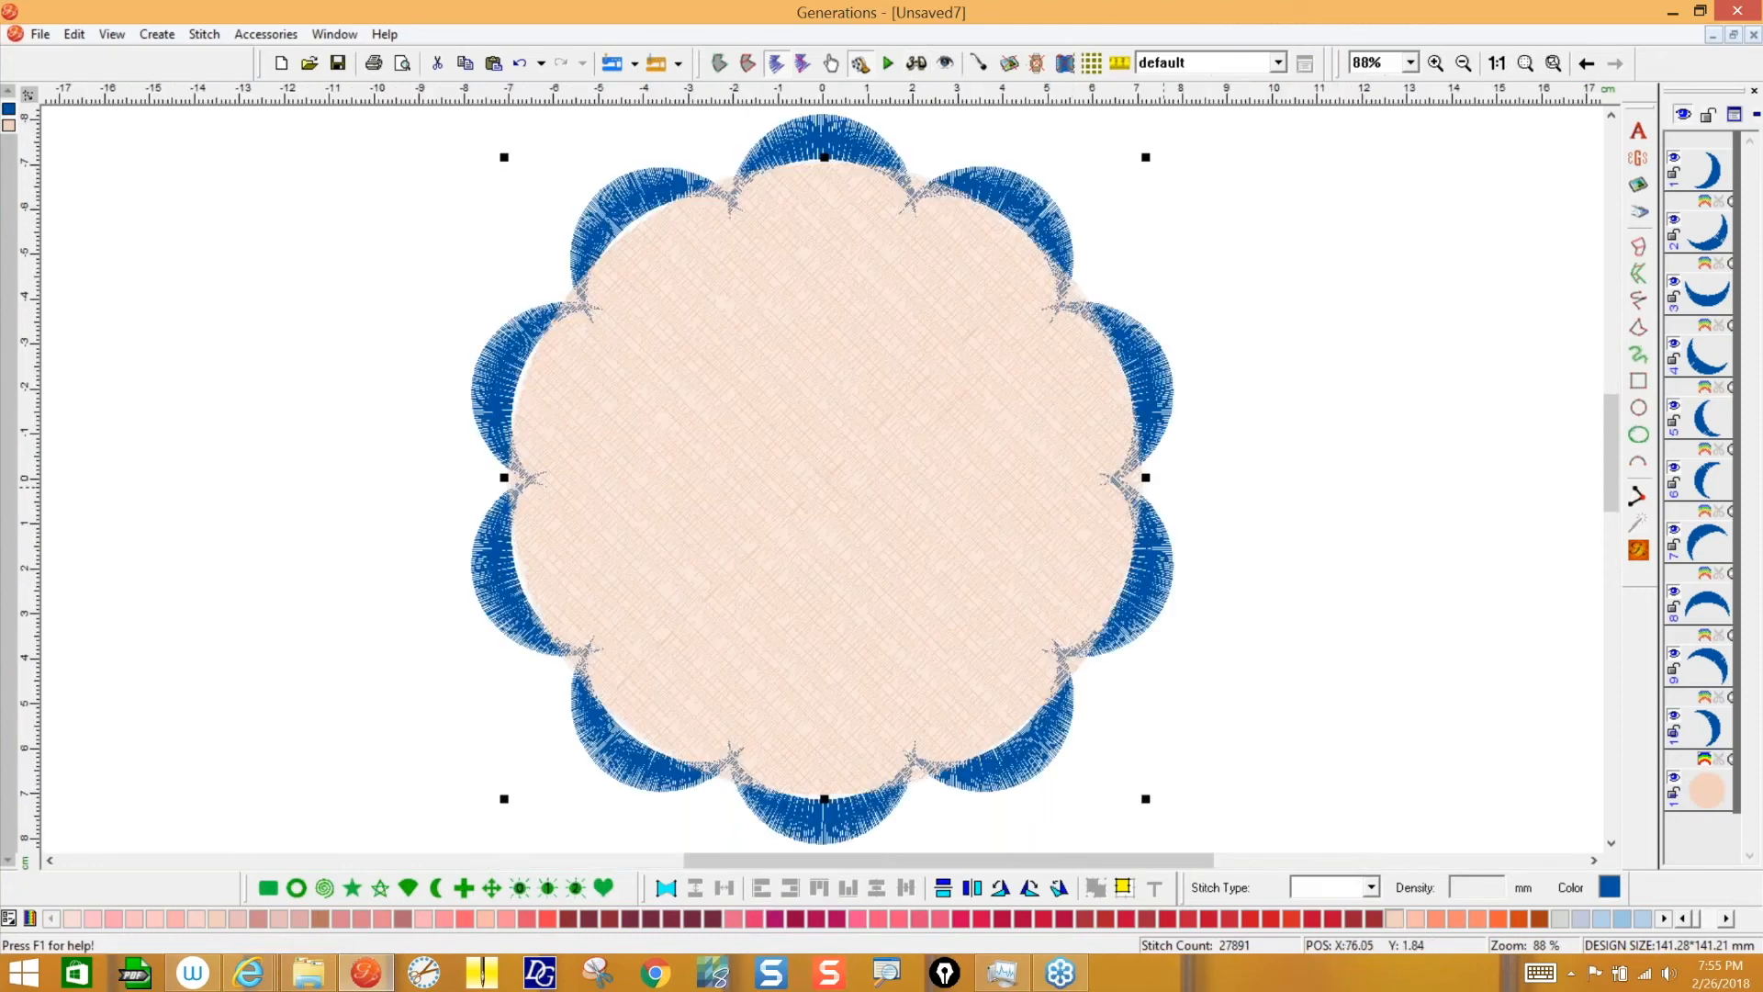
- Resize the peach circle to about 133.5 by 133.9 mm so its edge meets the inner tips of the crescents
{"action": "left_click_drag", "start_coordinate": [1144, 477], "coordinate": [1126, 478]}
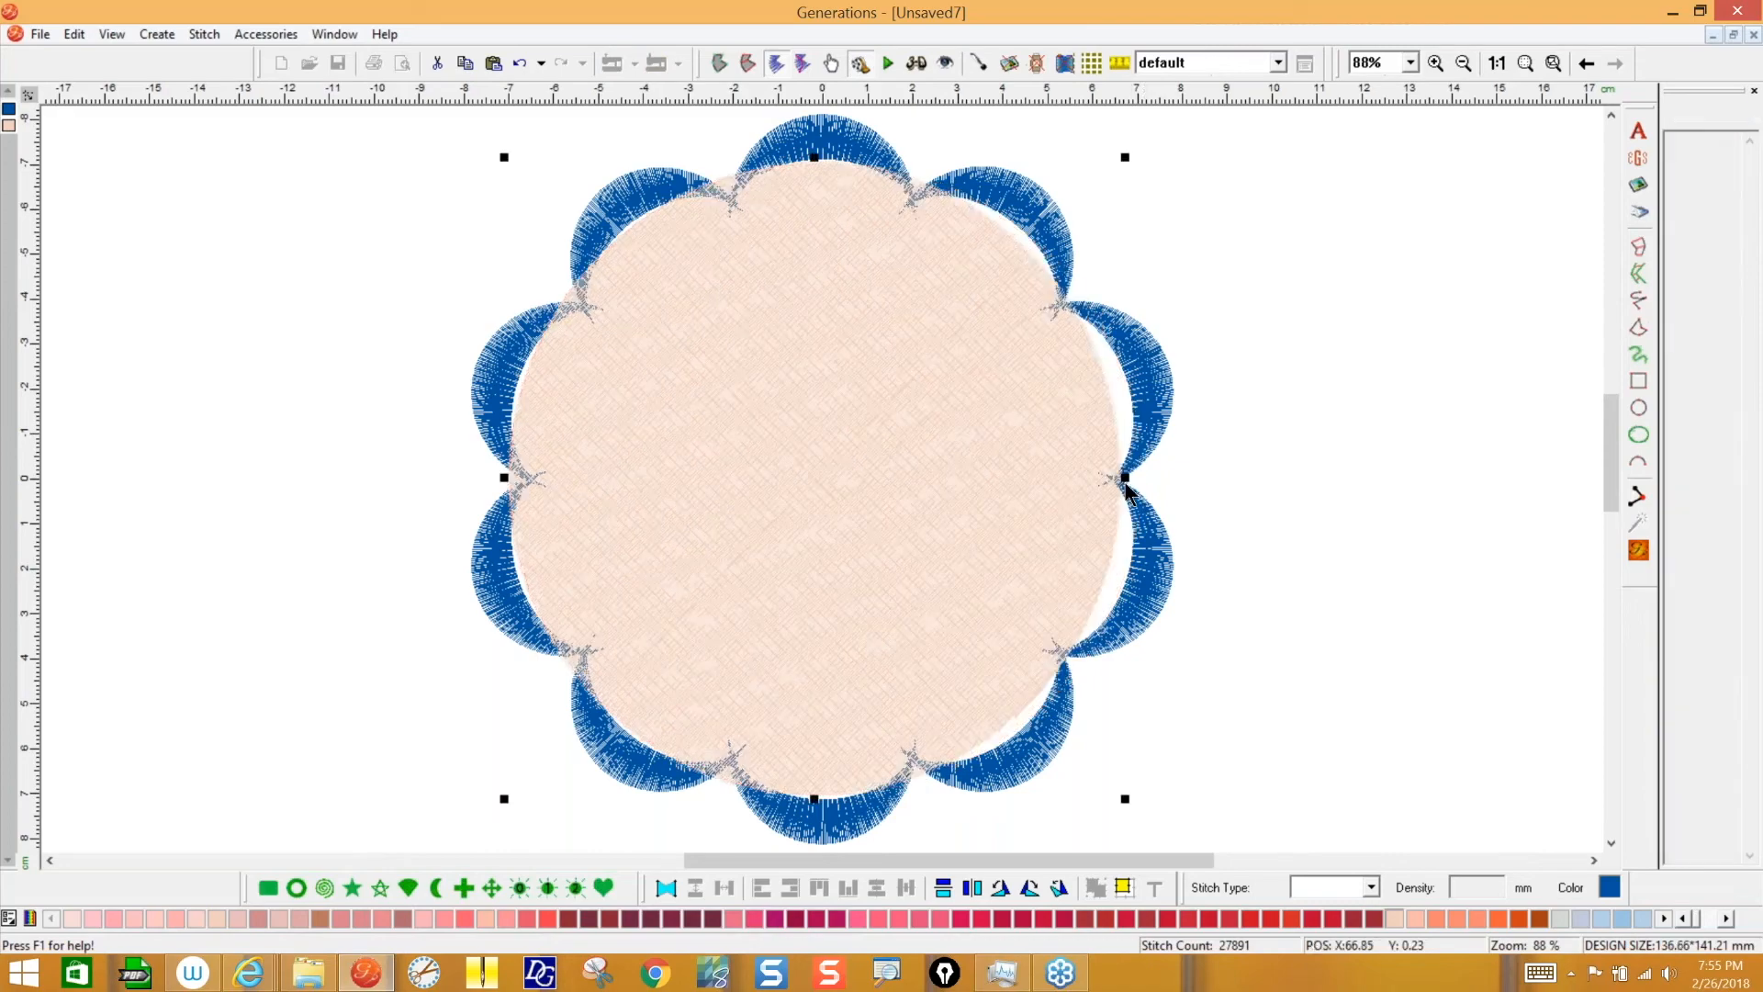
{"action": "left_click_drag", "start_coordinate": [814, 156], "coordinate": [810, 179]}
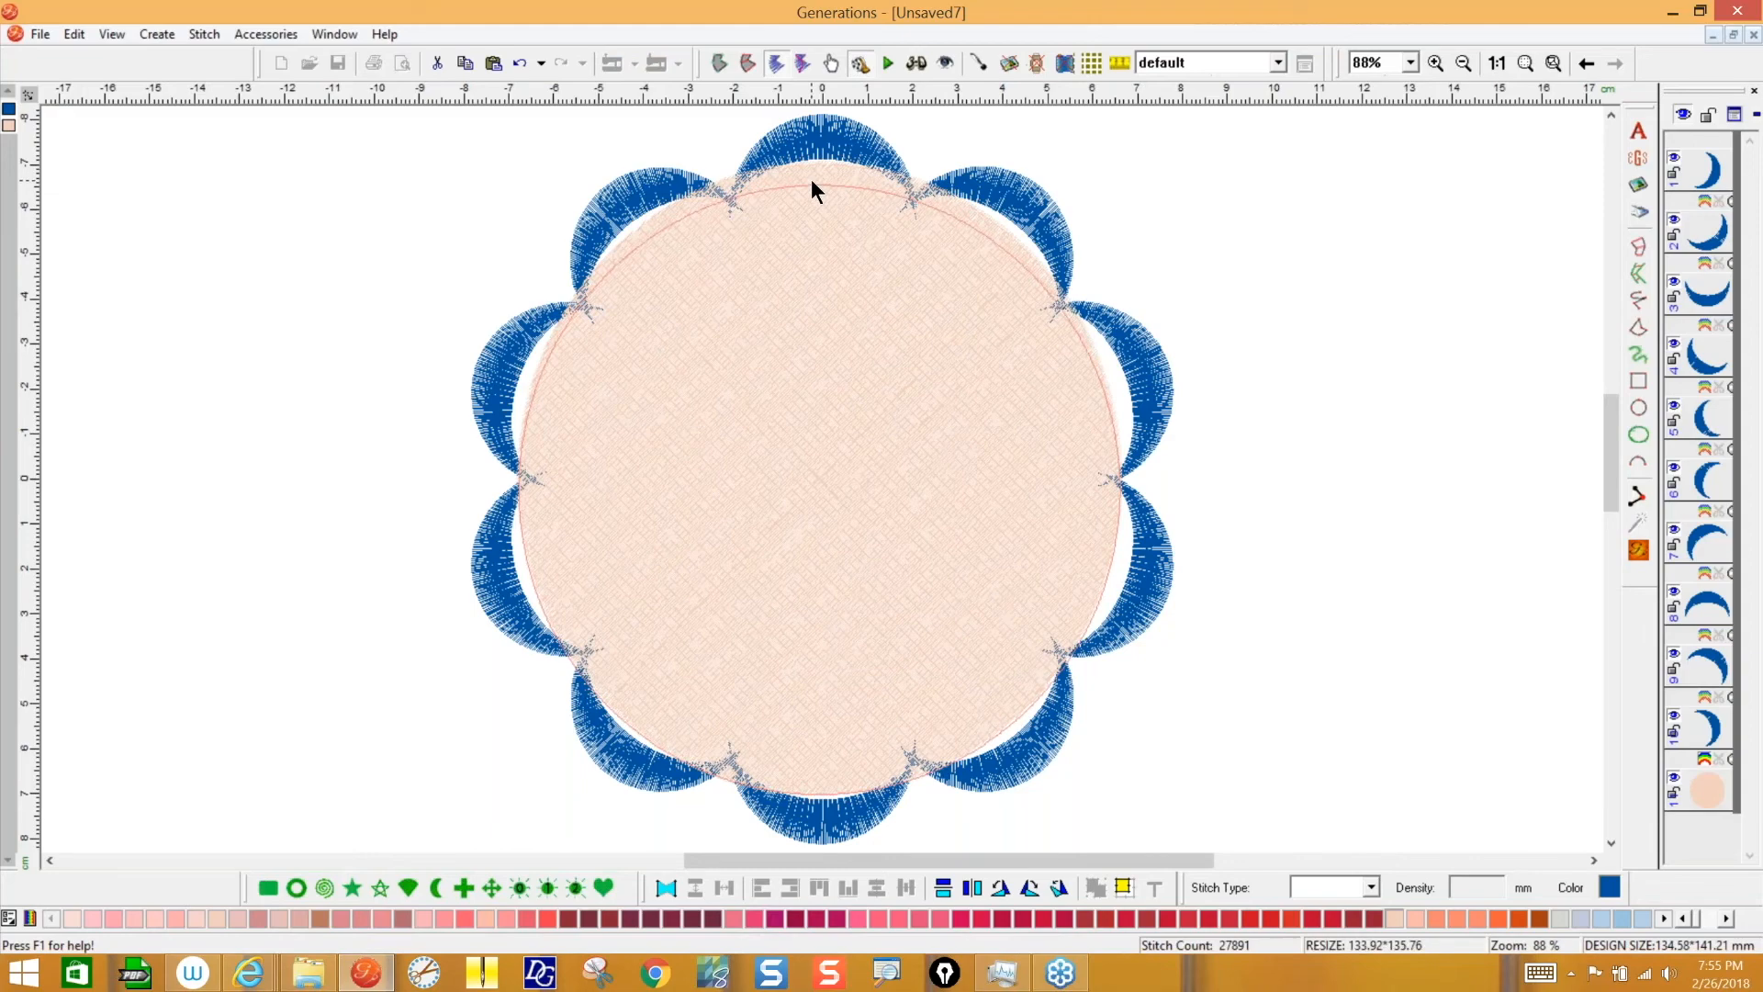
{"action": "left_click_drag", "start_coordinate": [811, 179], "coordinate": [811, 179]}
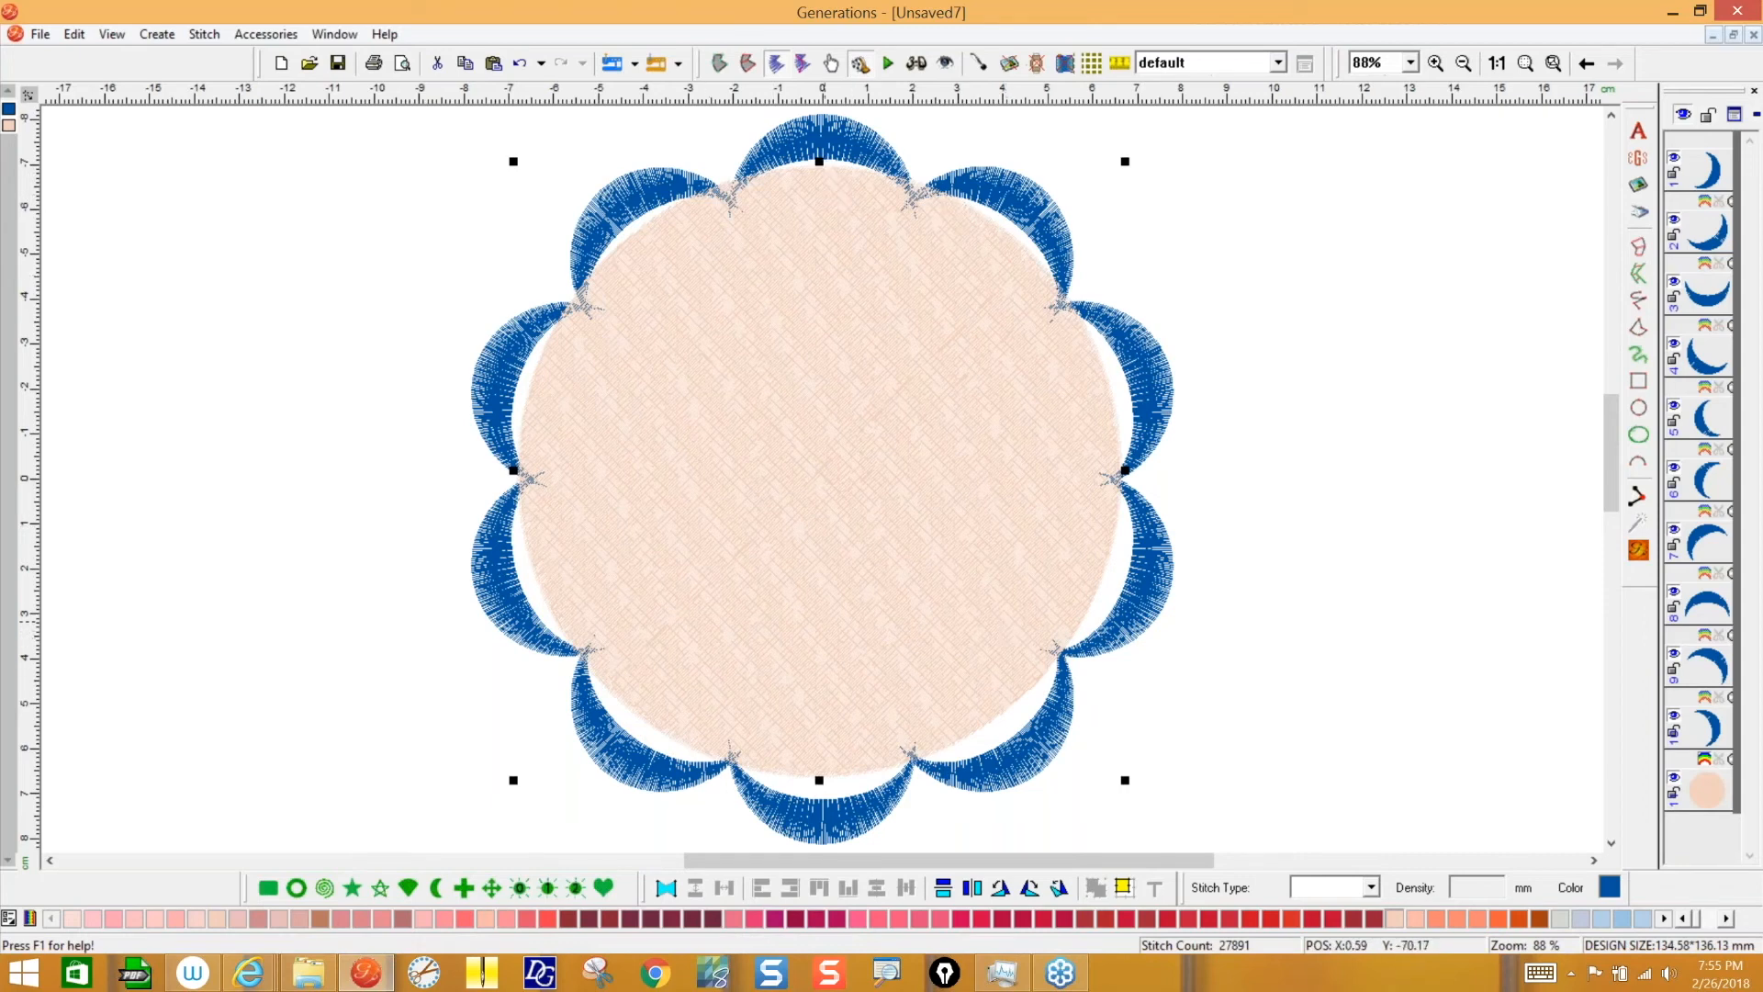
{"action": "left_click_drag", "start_coordinate": [819, 162], "coordinate": [819, 172]}
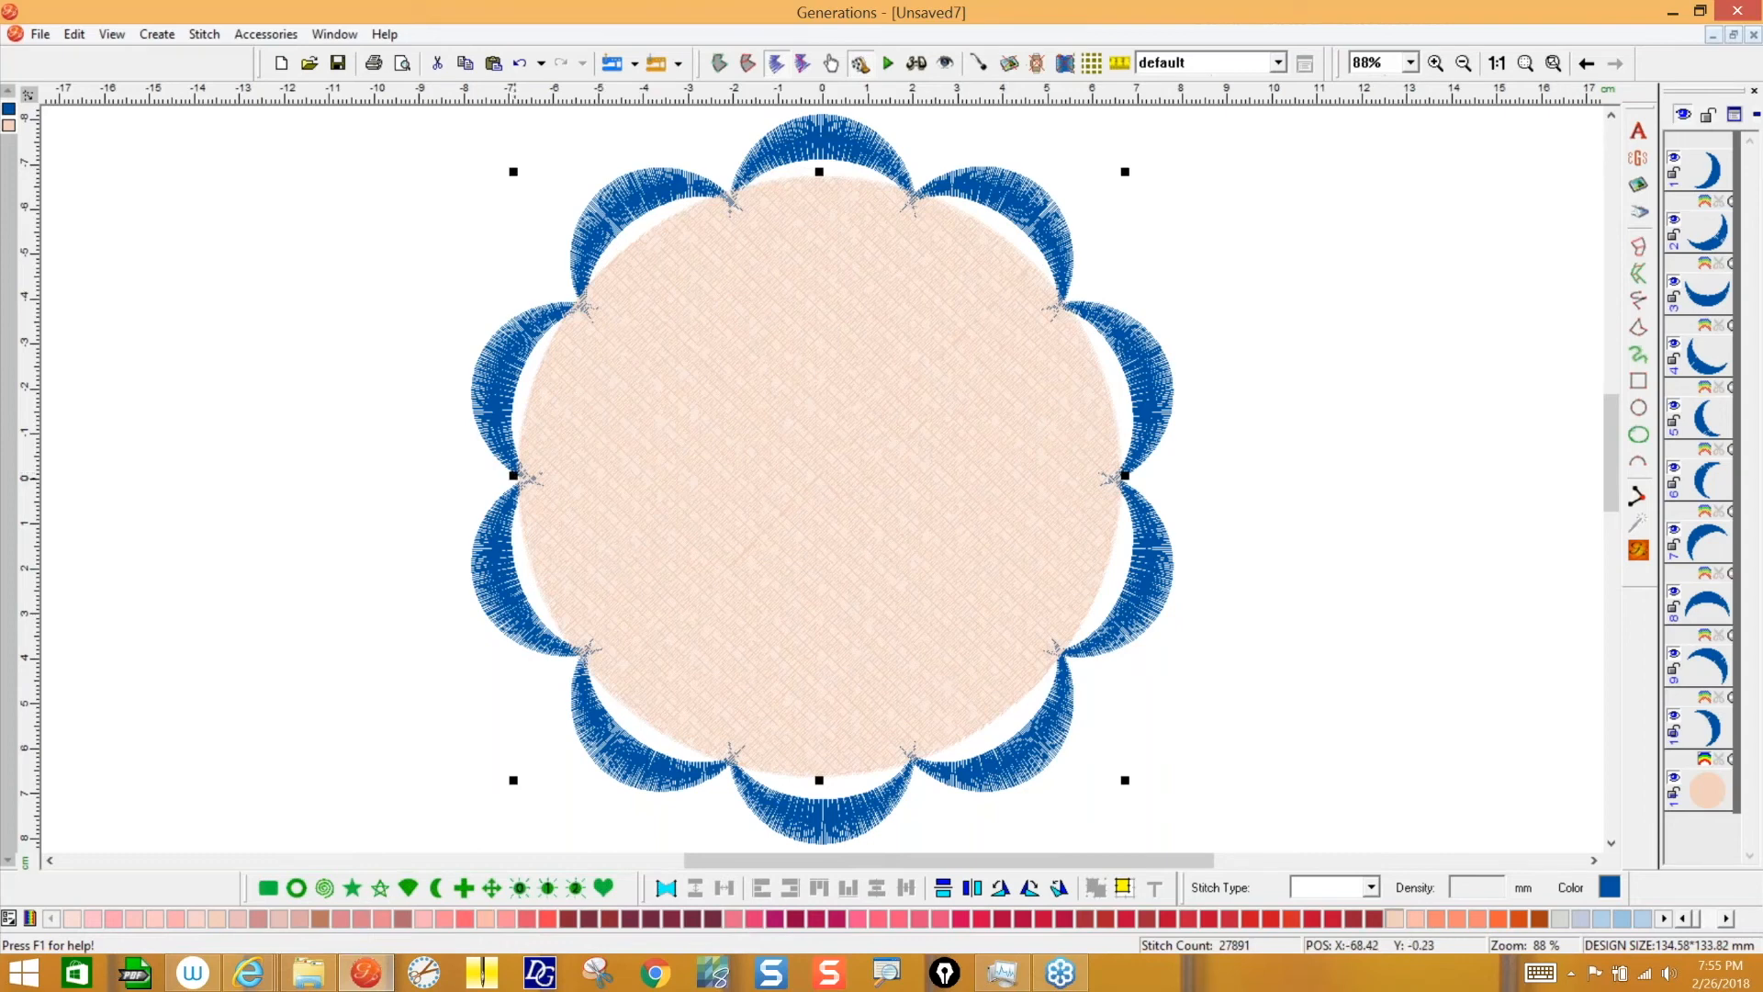
{"action": "left_click_drag", "start_coordinate": [513, 475], "coordinate": [517, 476]}
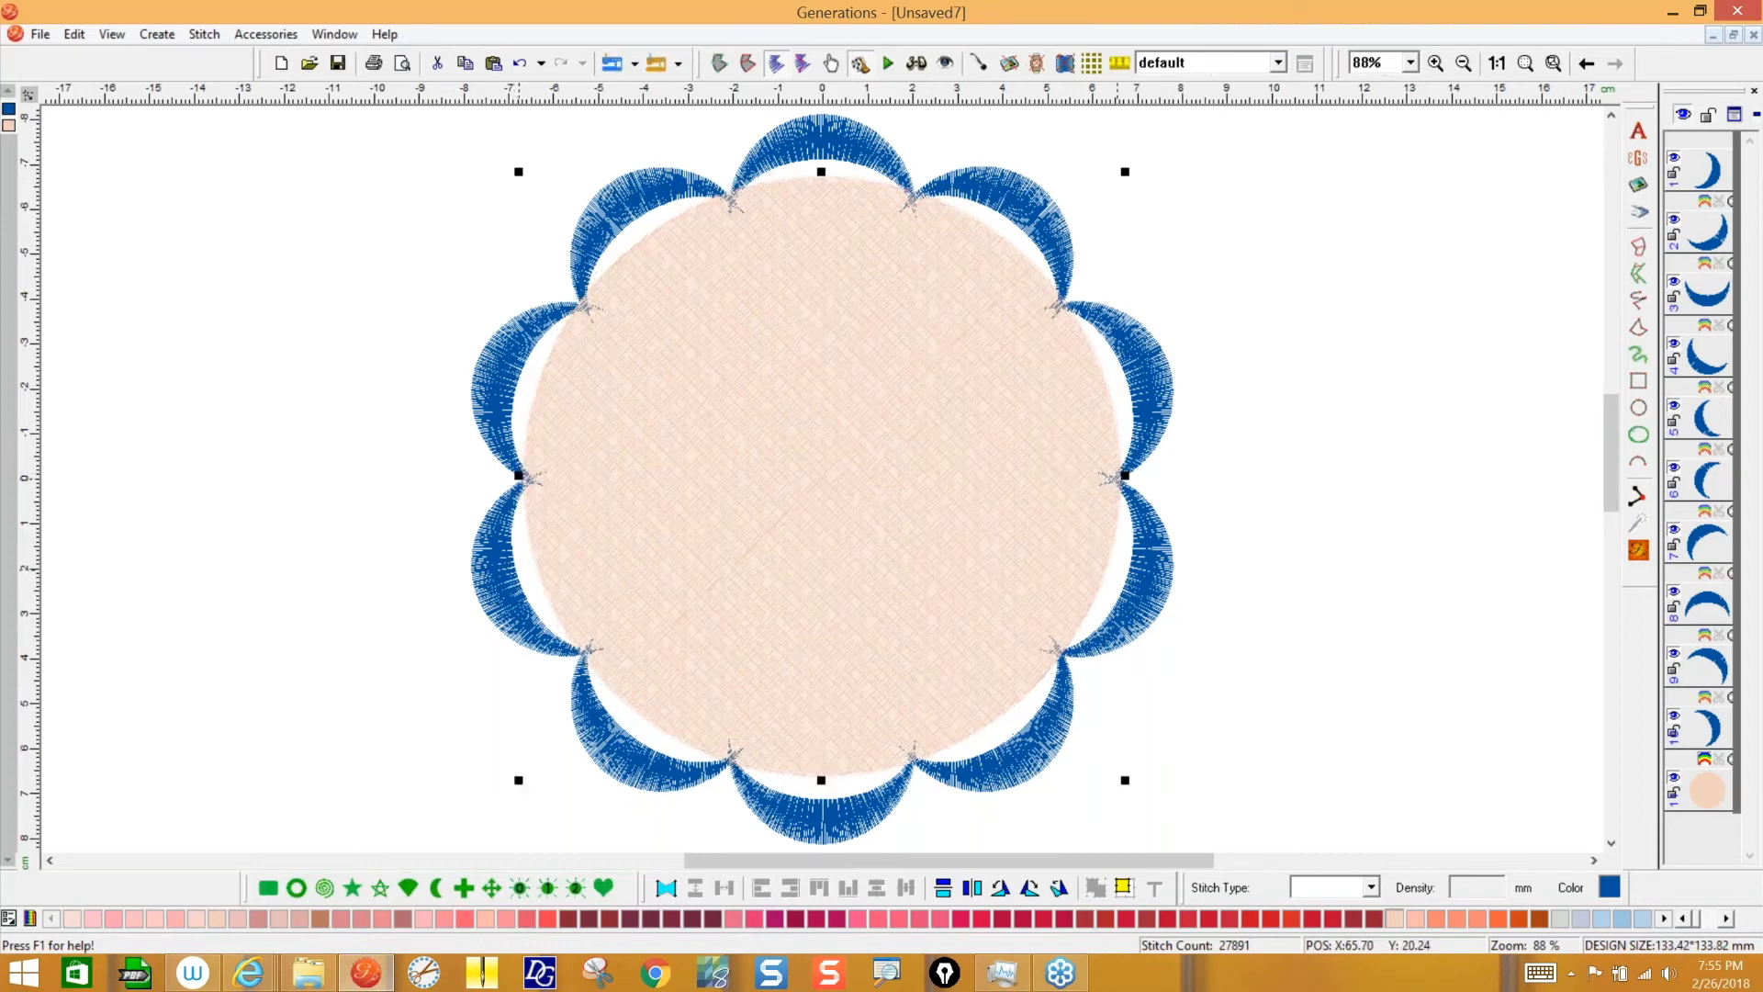
{"action": "left_click_drag", "start_coordinate": [1140, 559], "coordinate": [1143, 556]}
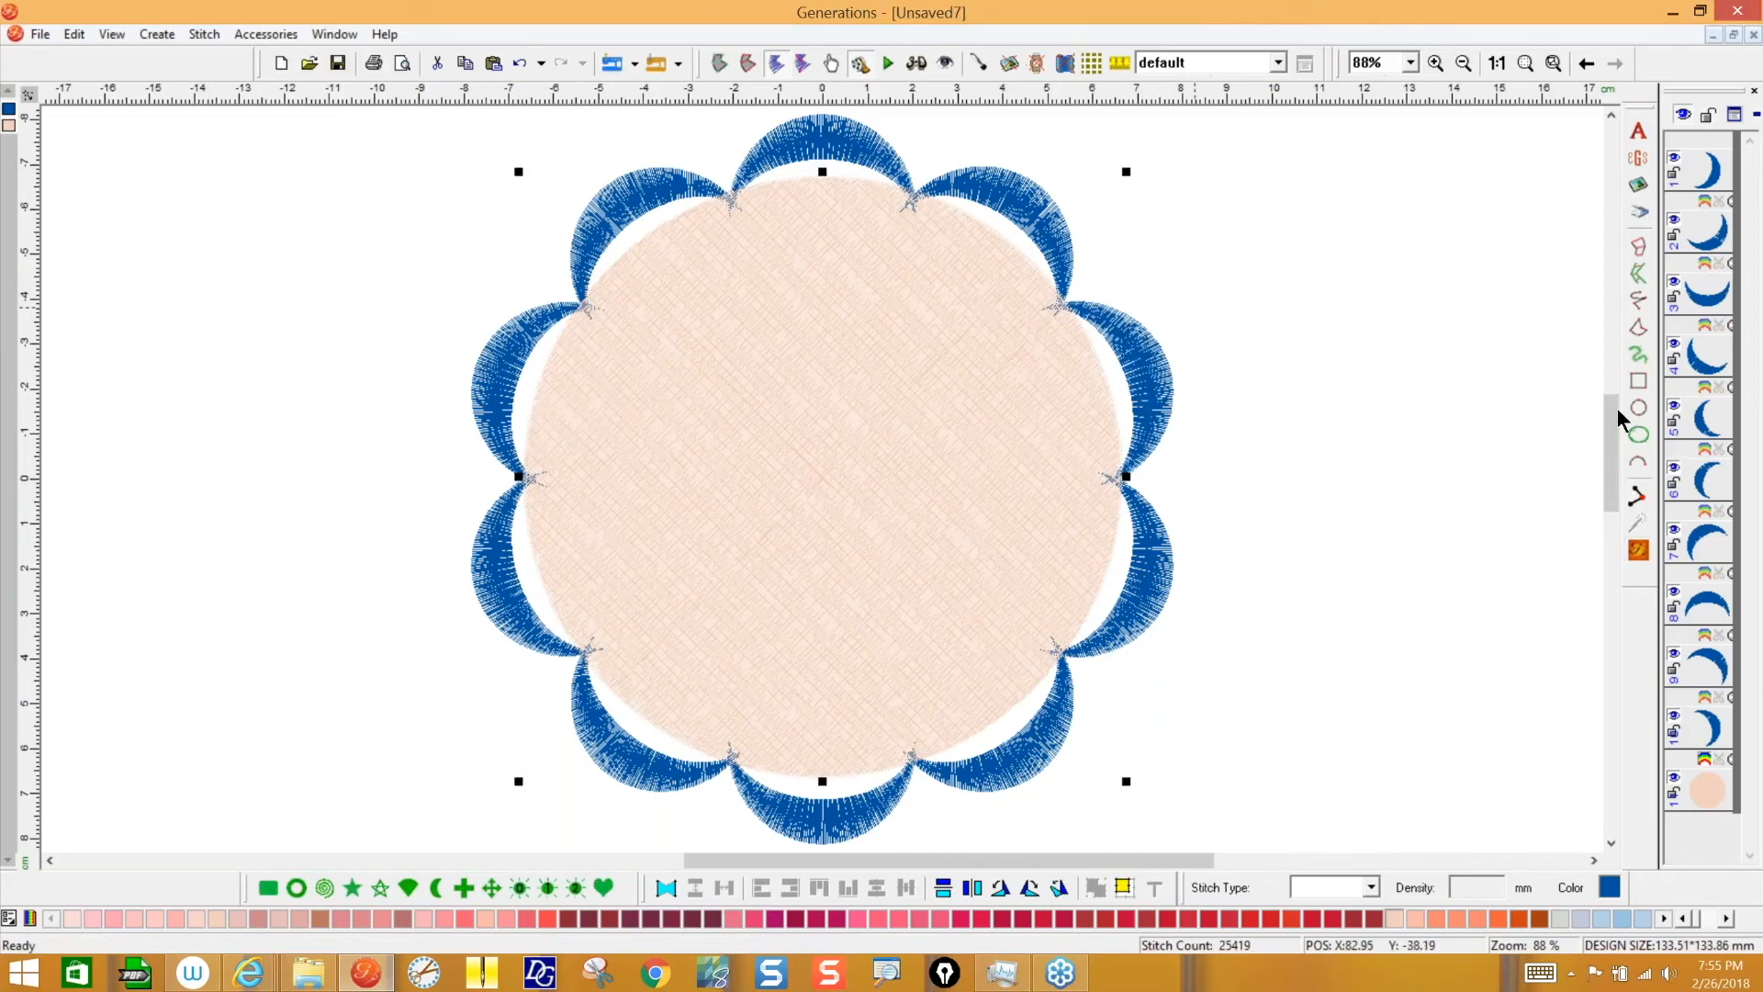
- Cut off the blue crescents' overlapping inner tips with a void made from the existing peach circle, and delete the circle
{"action": "left_click", "coordinate": [9, 112]}
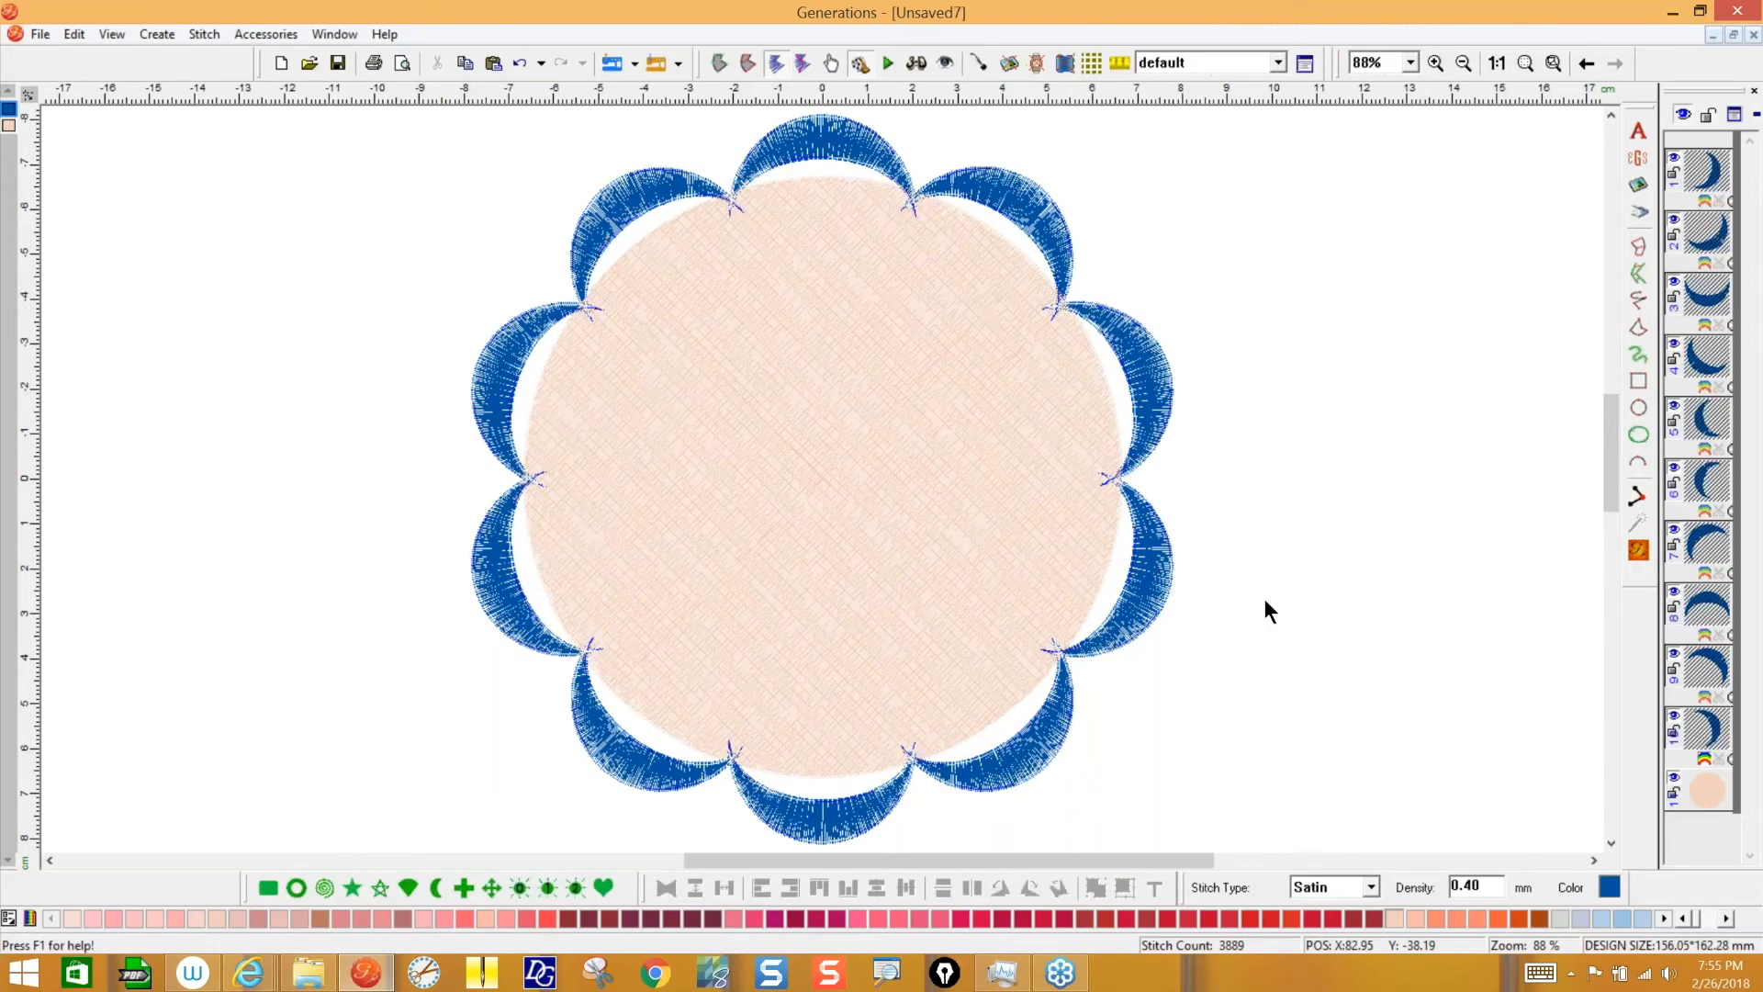
{"action": "left_click", "coordinate": [721, 67]}
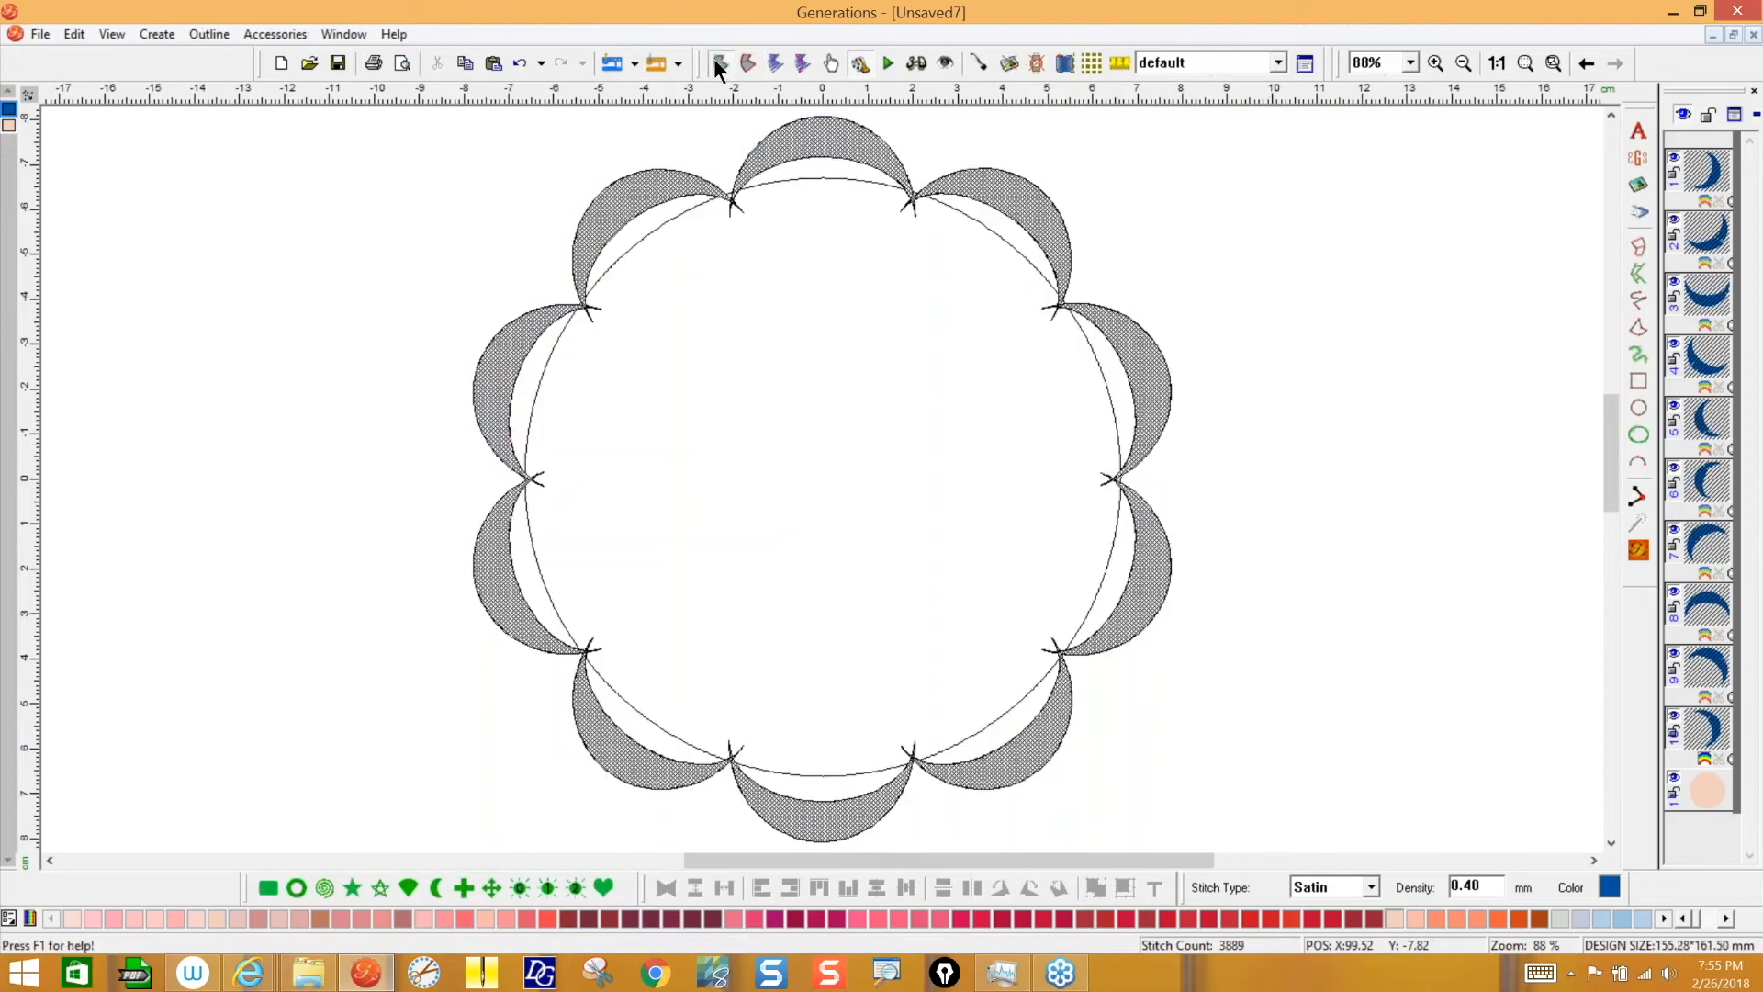
{"action": "right_click", "coordinate": [1044, 224]}
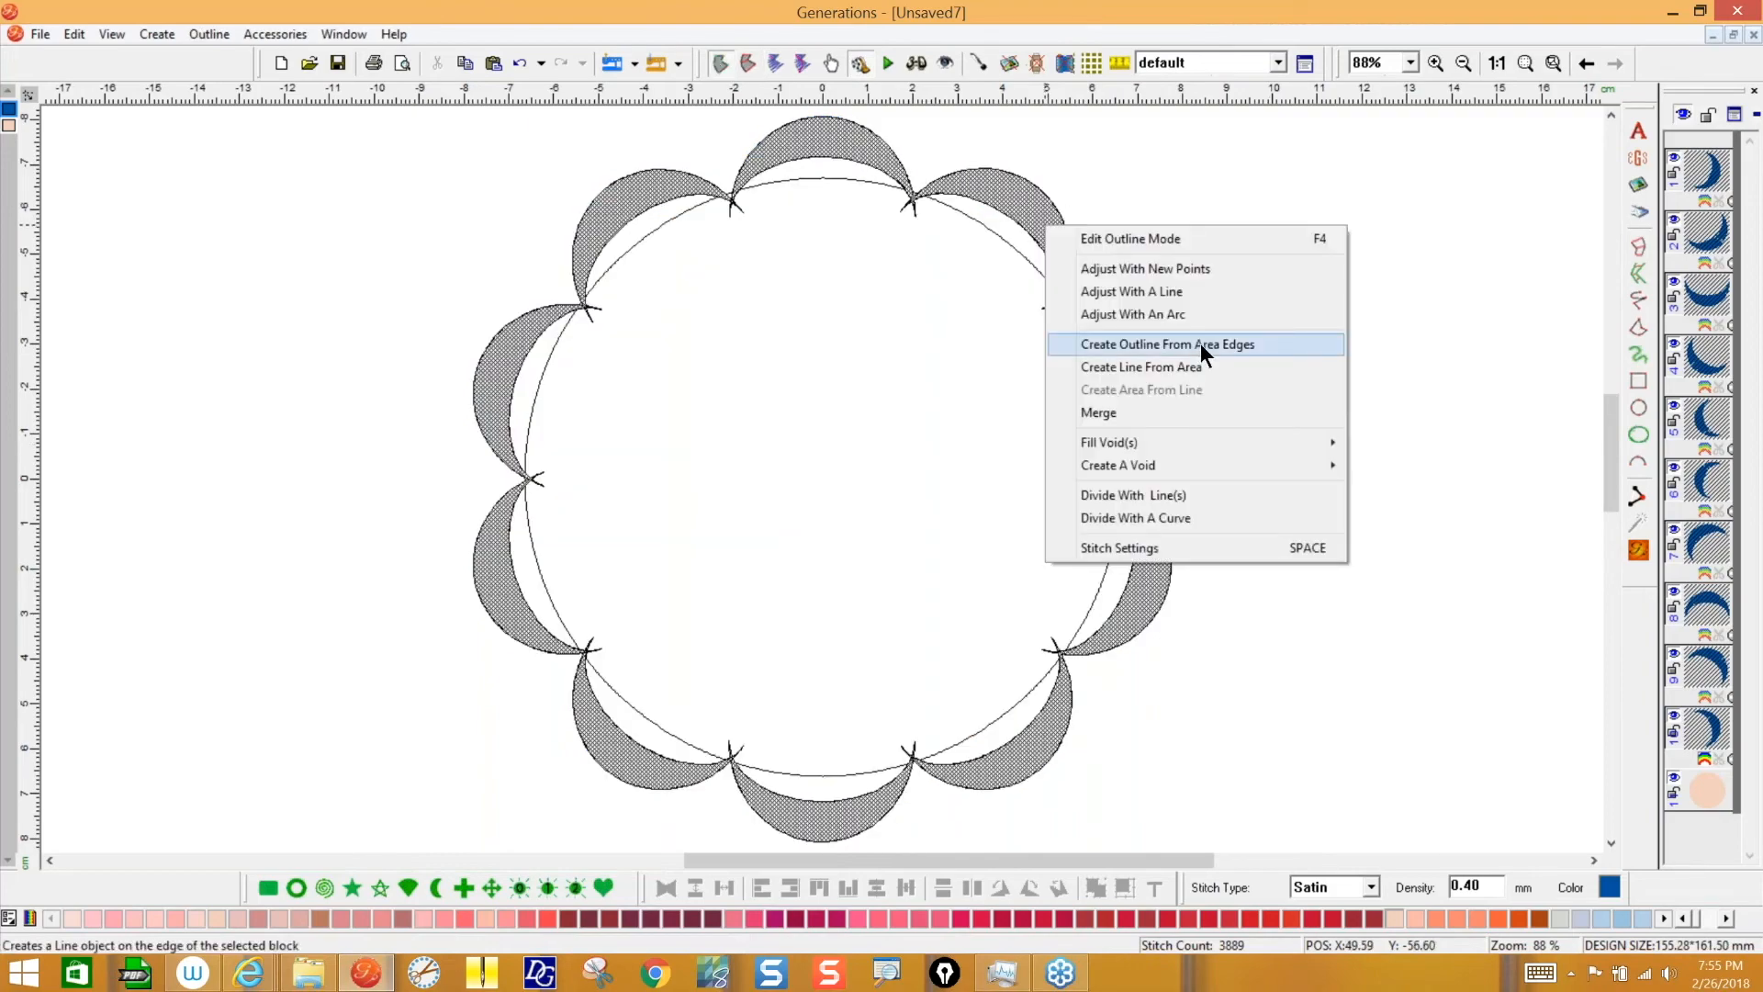
{"action": "mouse_move", "coordinate": [1081, 462]}
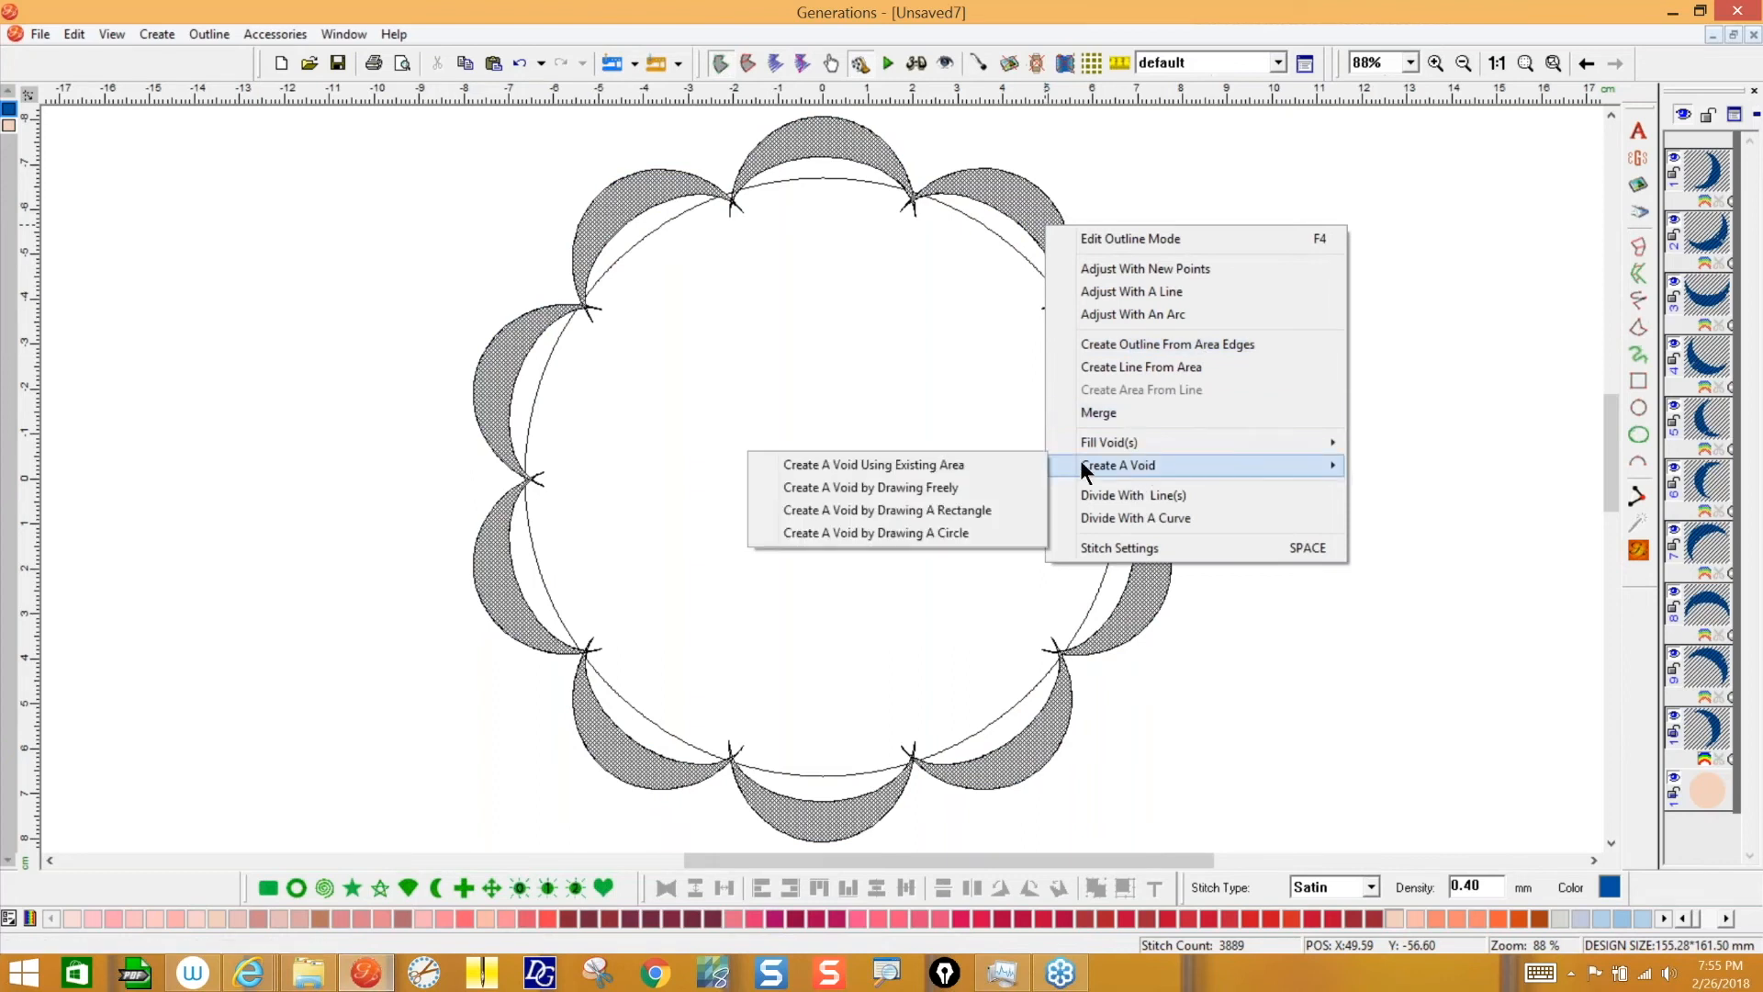
{"action": "left_click", "coordinate": [955, 471]}
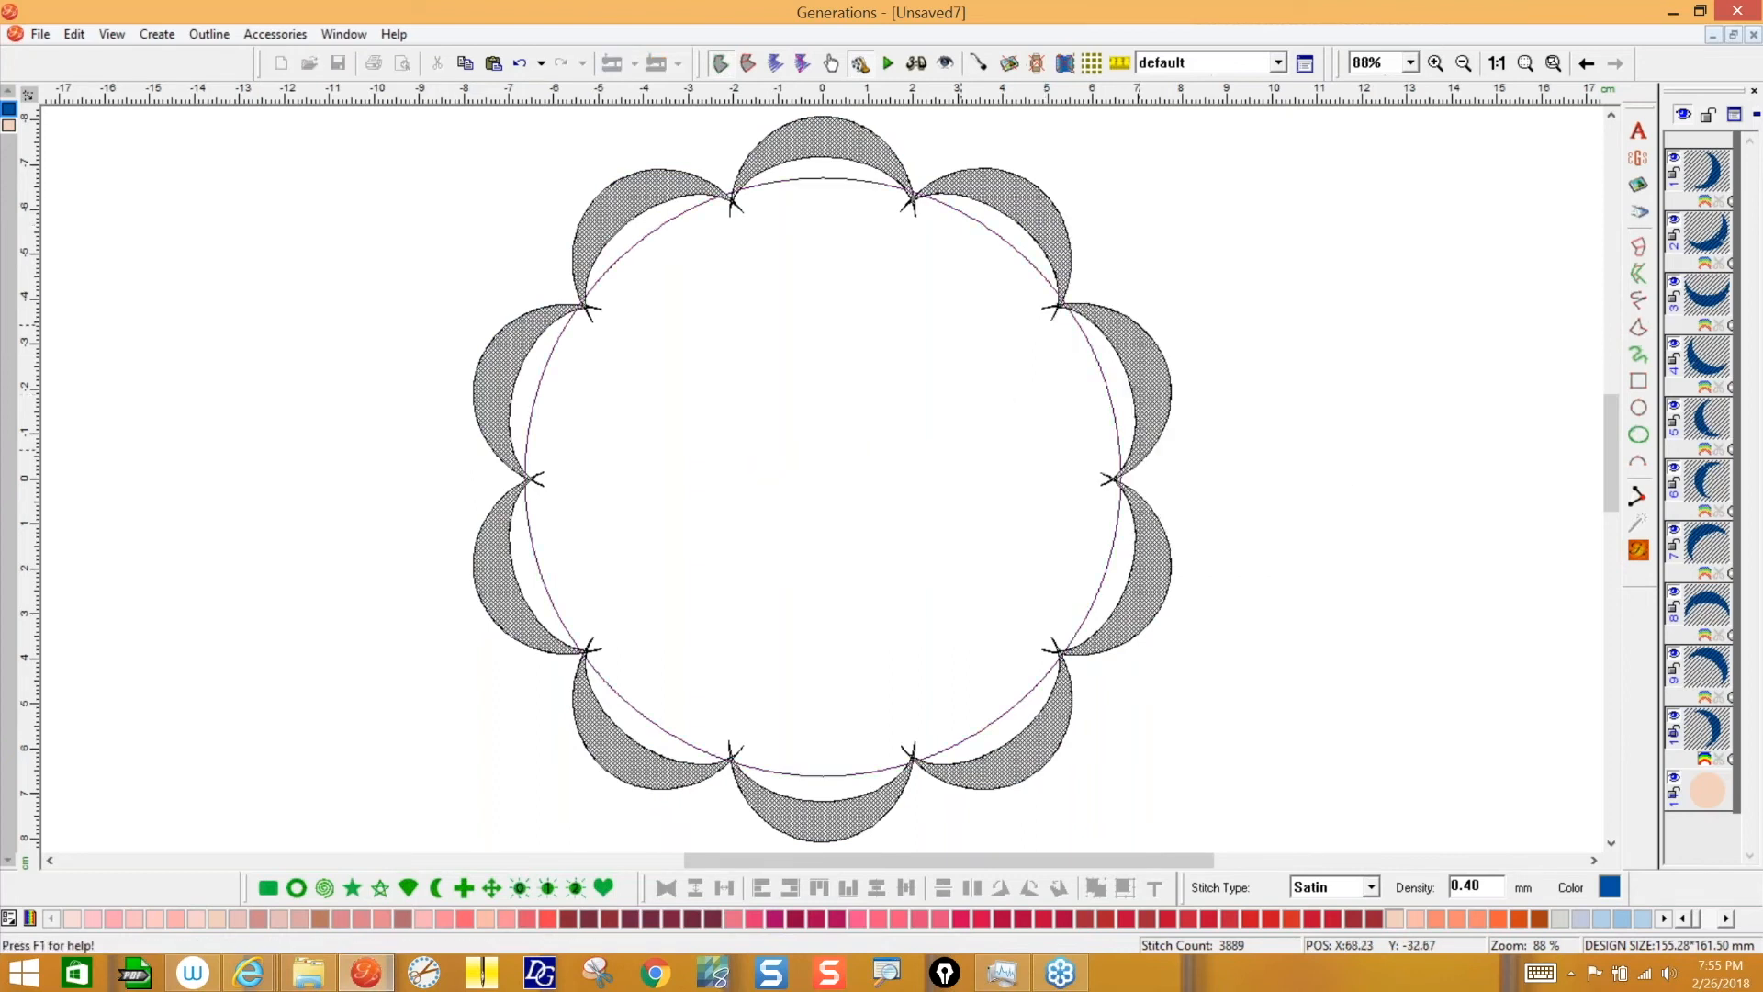
{"action": "left_click", "coordinate": [910, 585]}
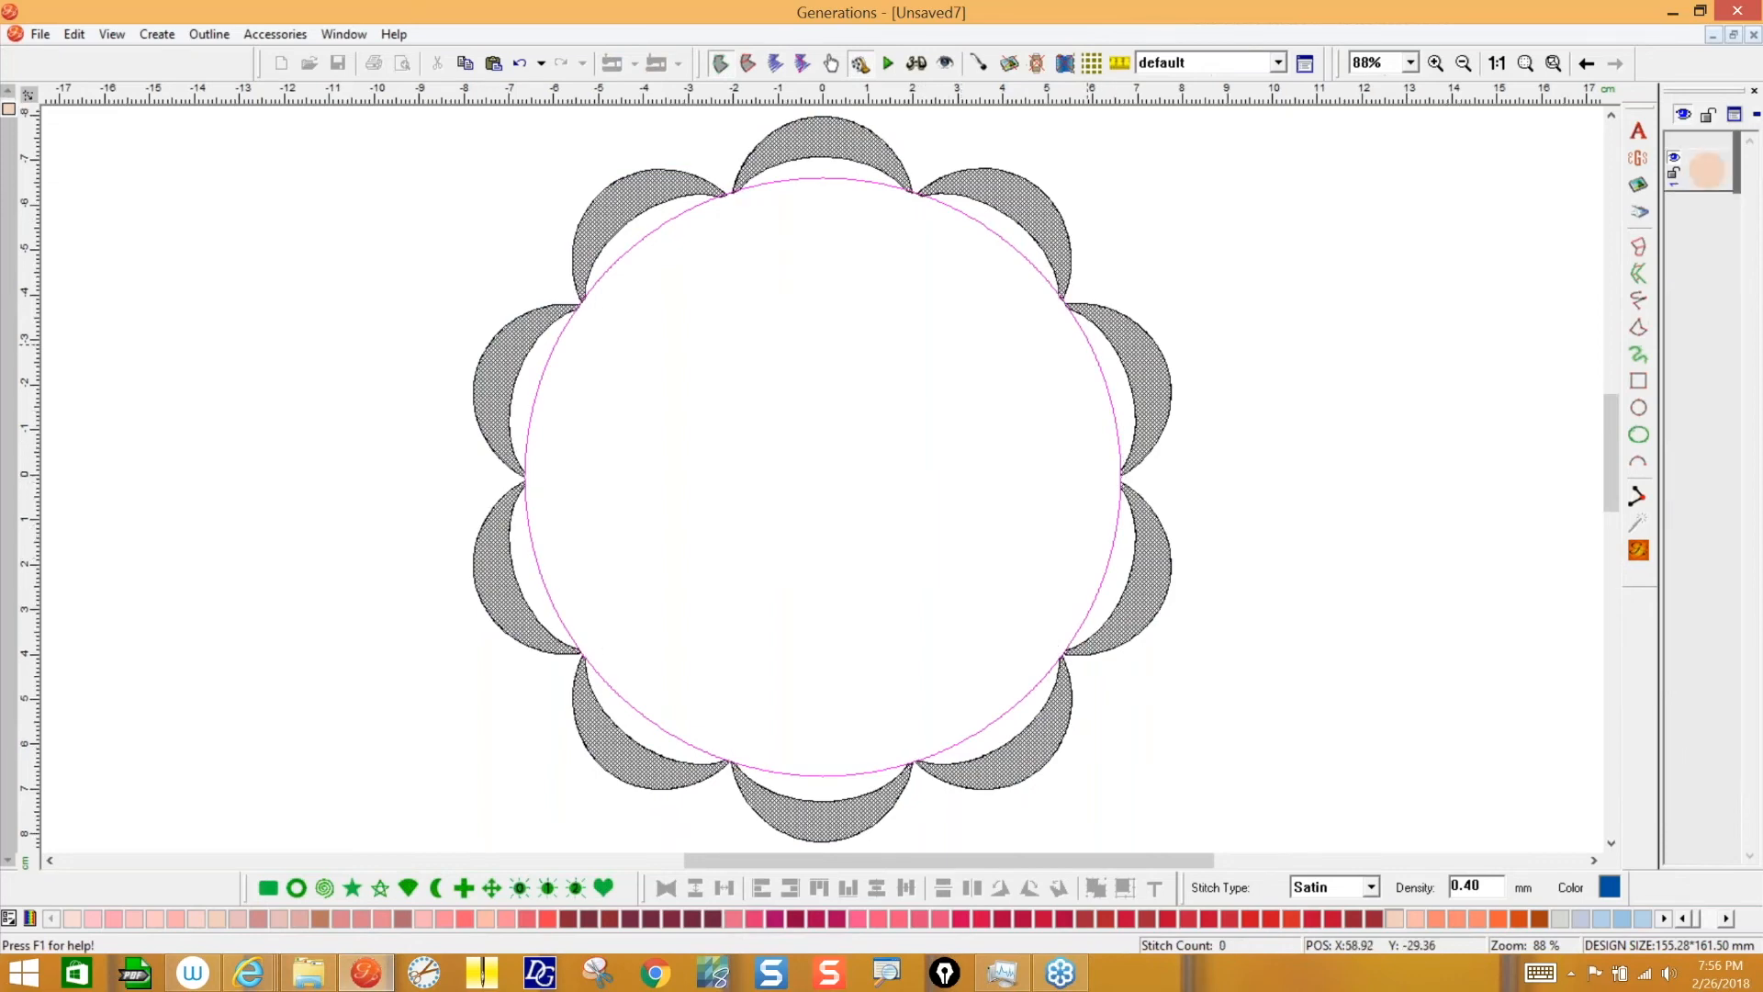
{"action": "left_click", "coordinate": [1638, 551]}
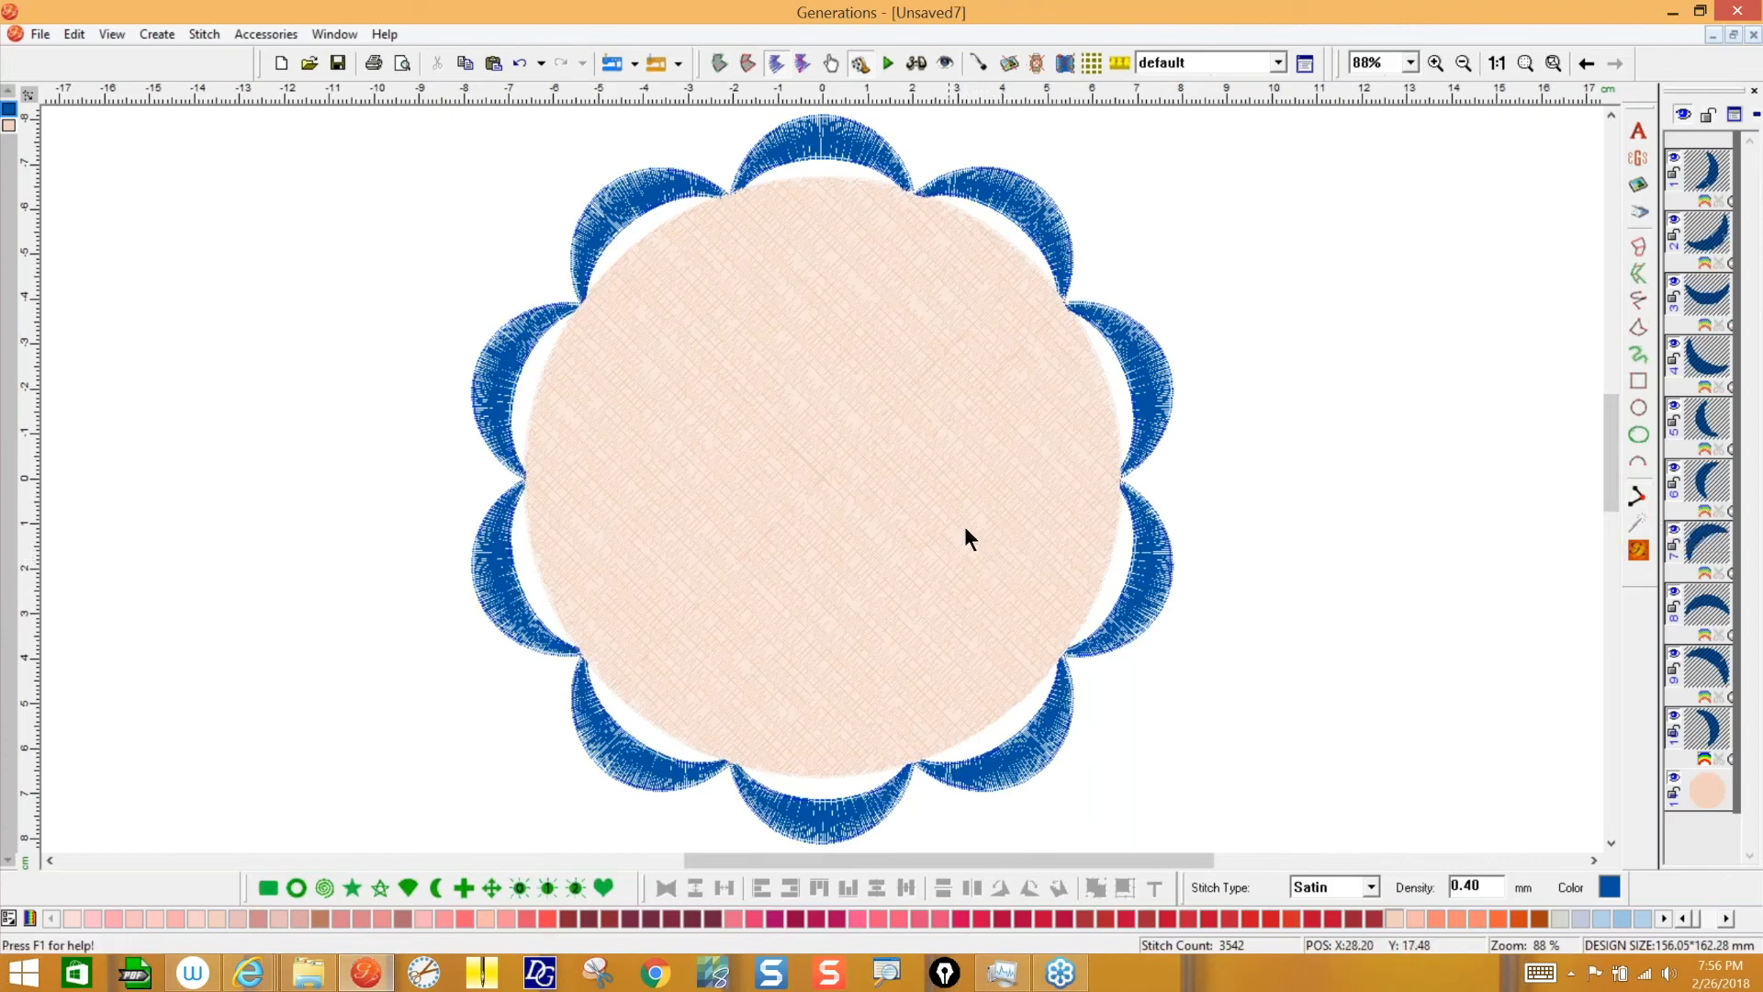
{"action": "left_click", "coordinate": [1703, 785]}
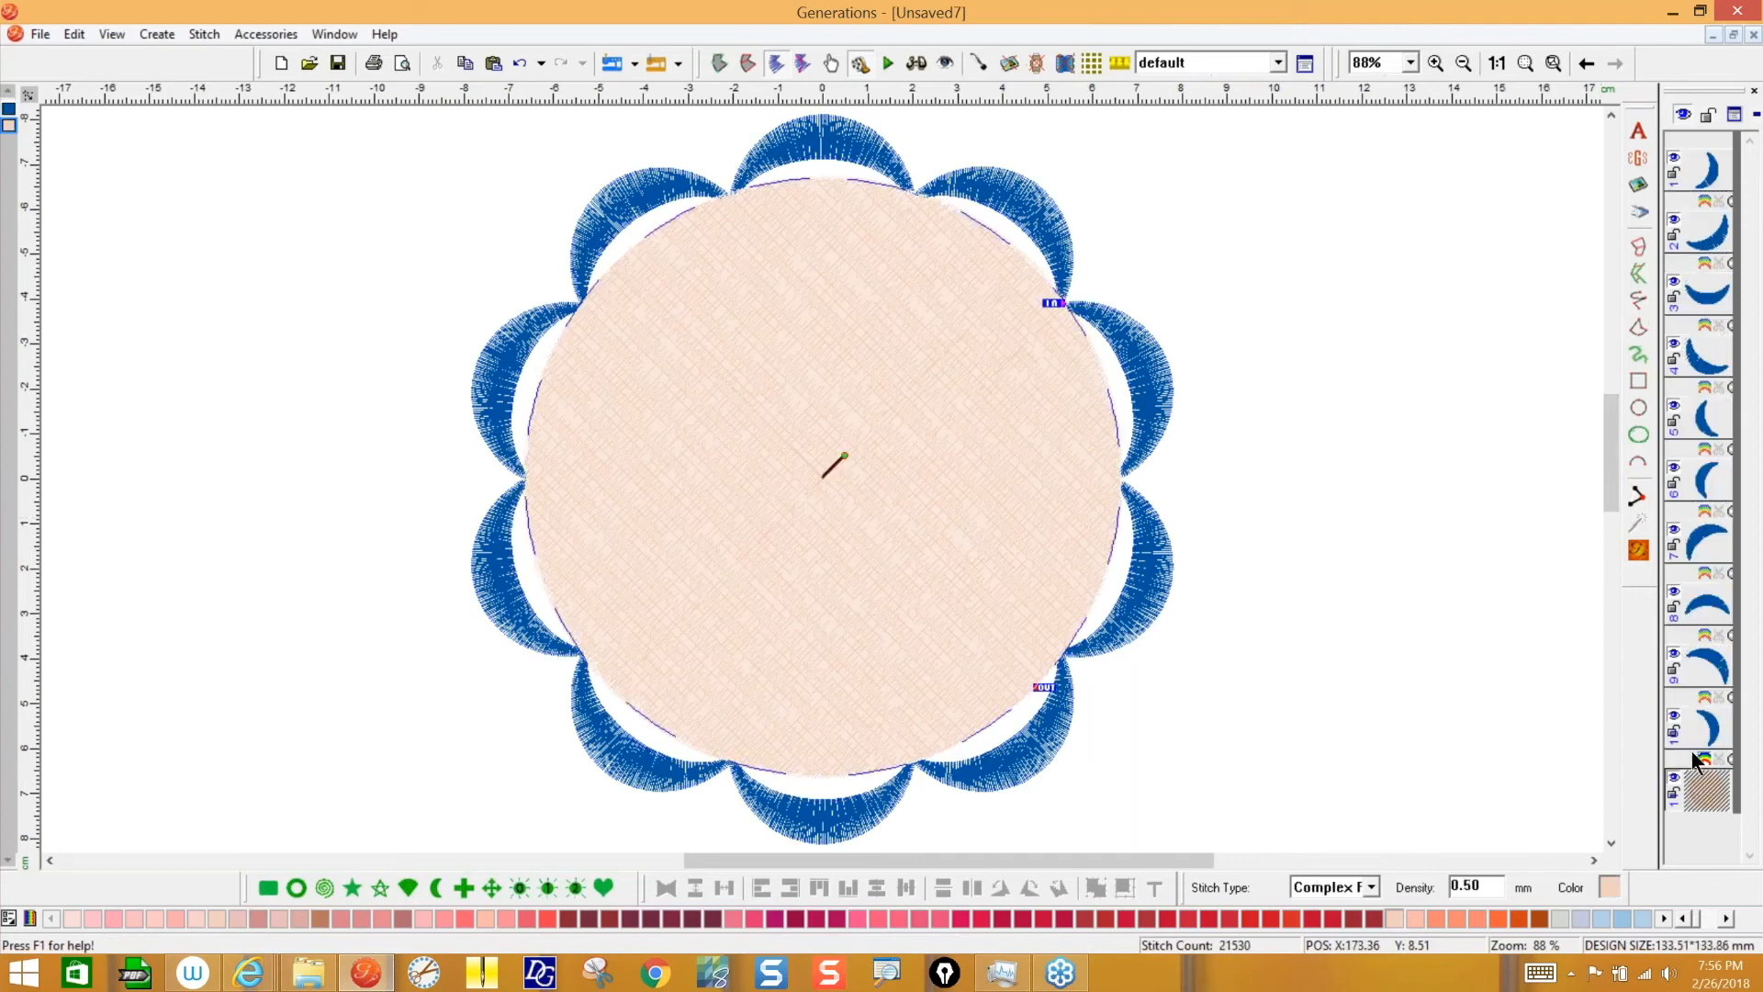
{"action": "key", "text": "Delete"}
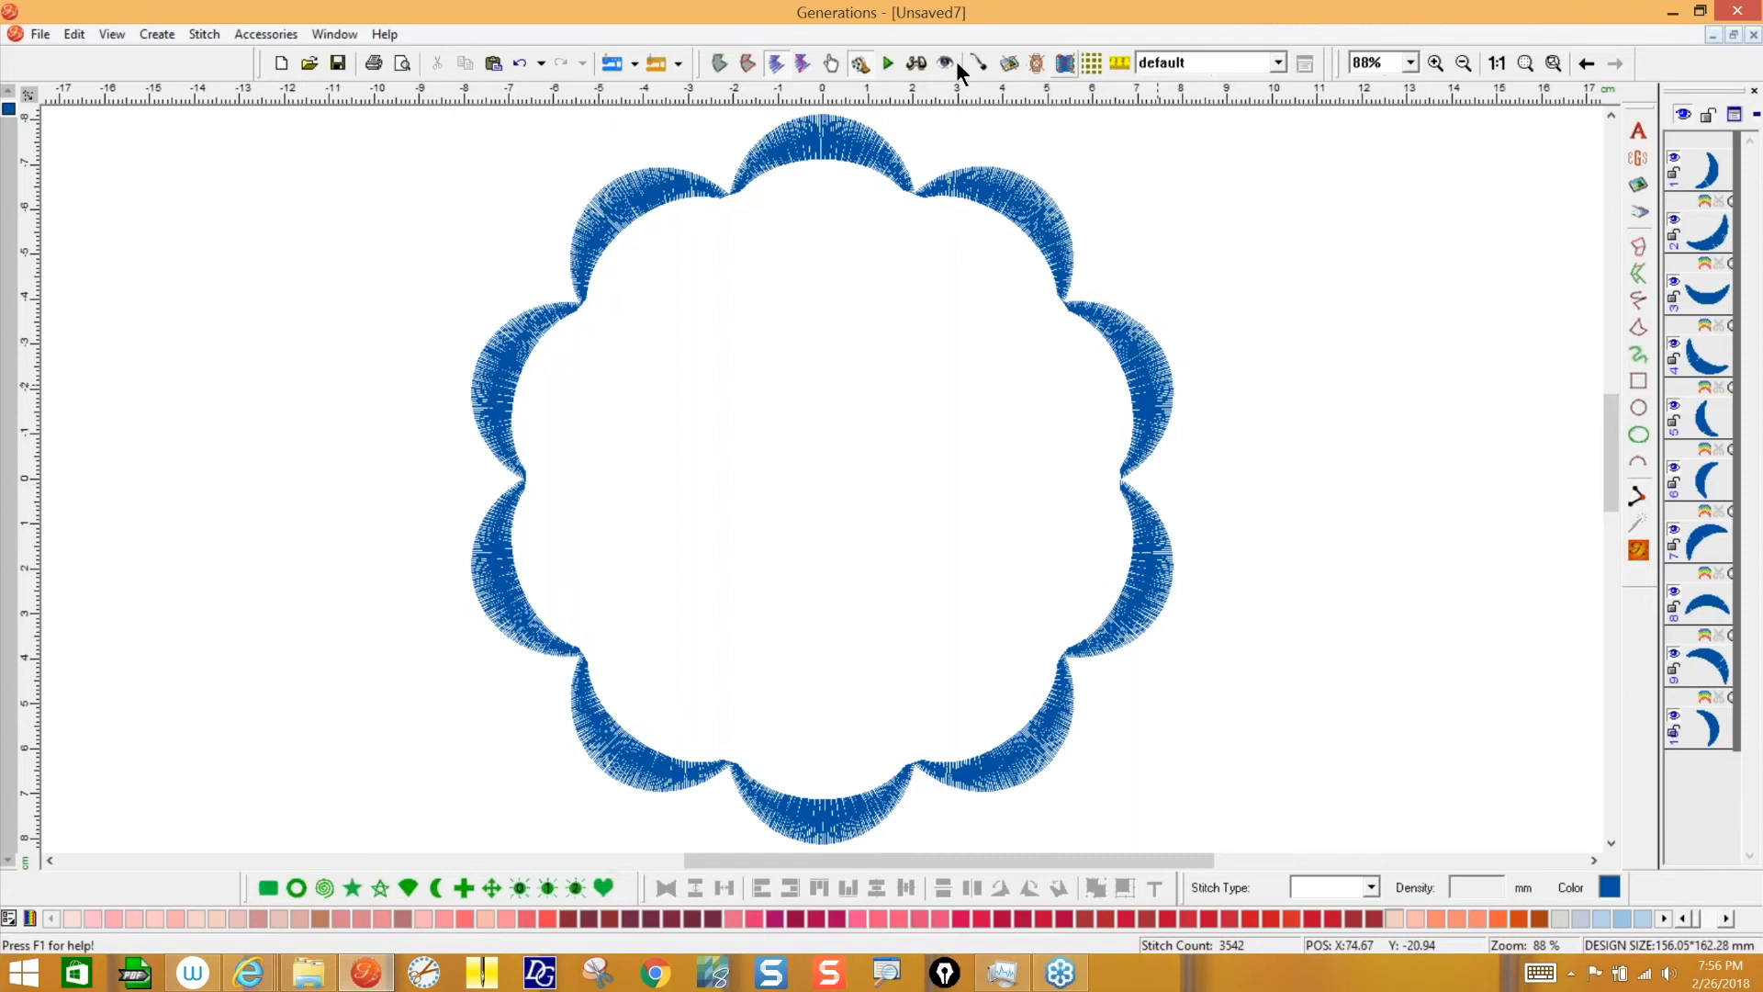
- Edit the outlines of all blue crescents at 200% zoom and join the two crescent tips at the ring's 3 o'clock junction
{"action": "left_click", "coordinate": [9, 108]}
{"action": "left_click", "coordinate": [720, 63]}
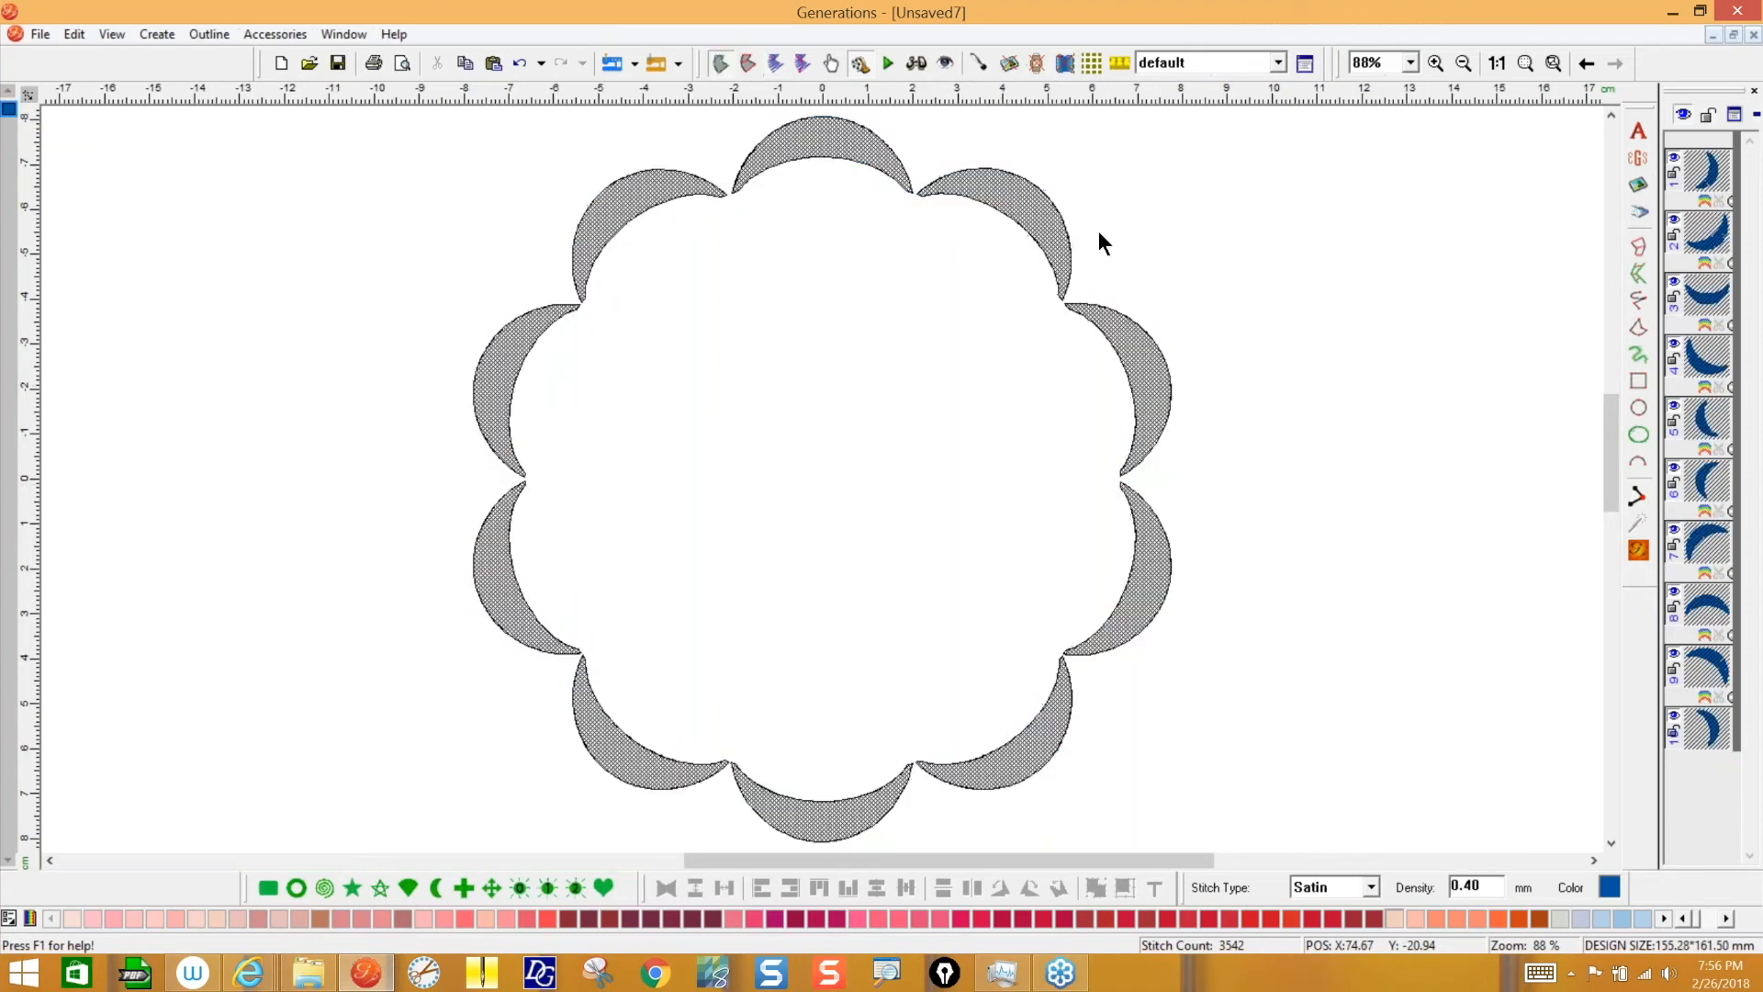
{"action": "right_click", "coordinate": [1144, 380]}
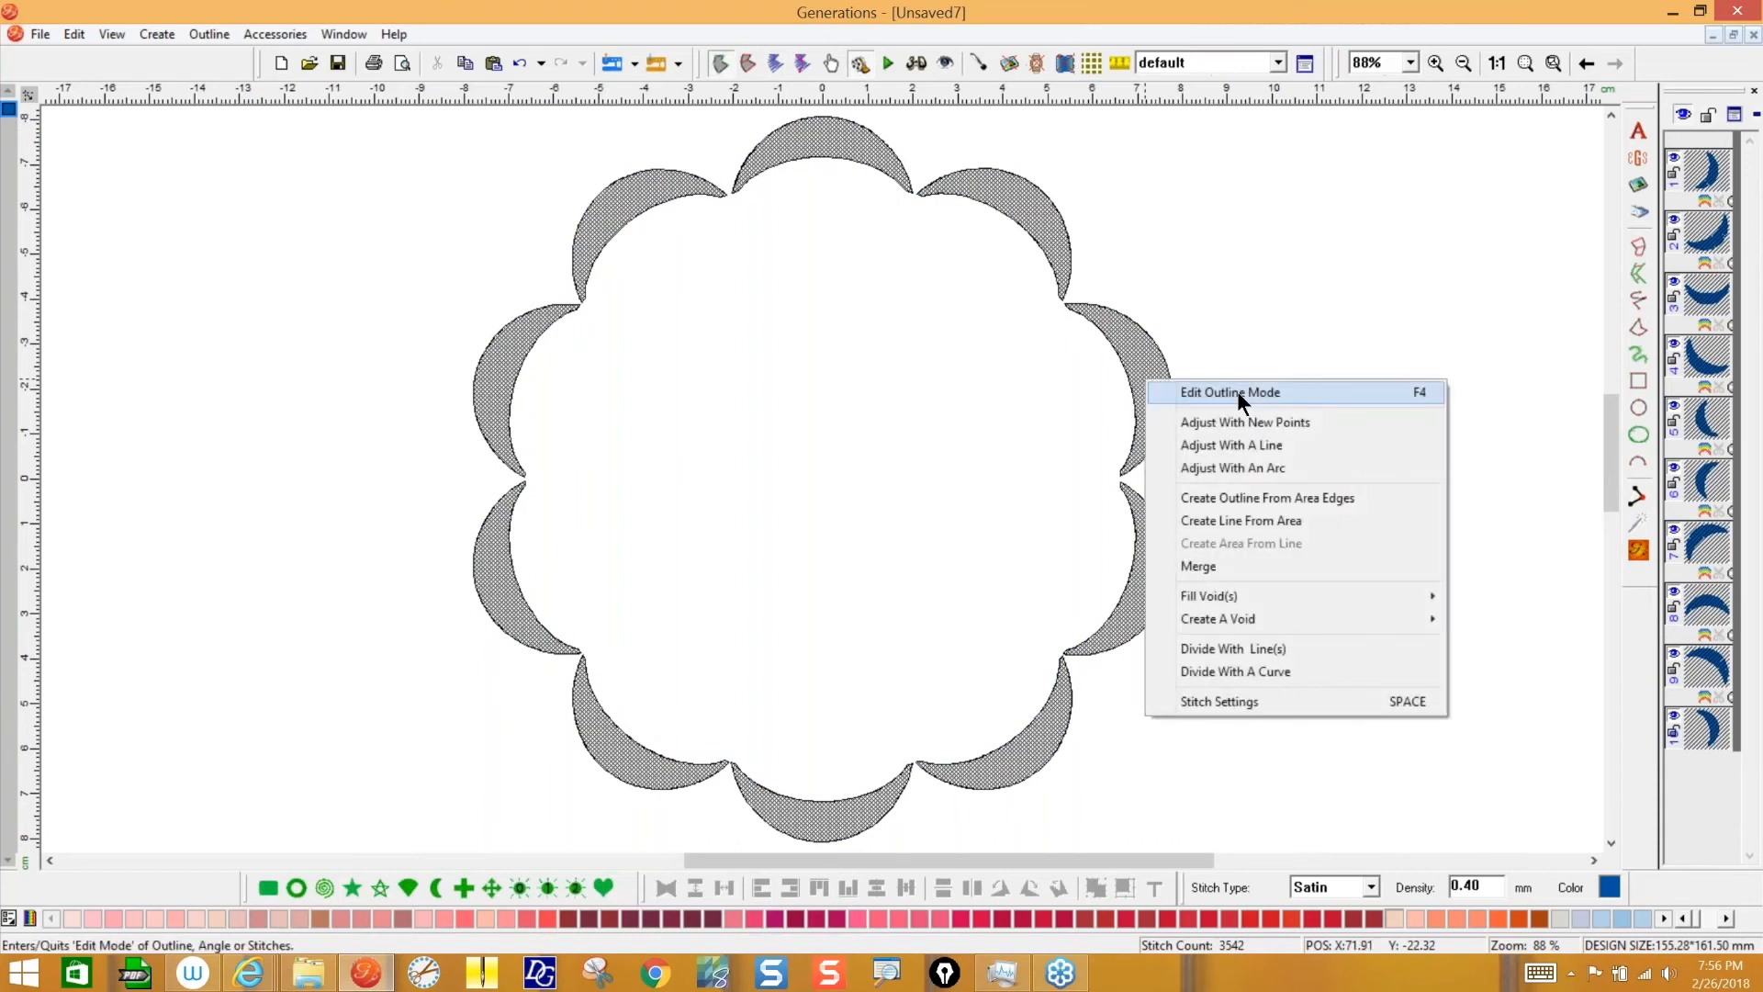
{"action": "left_click", "coordinate": [1237, 391]}
{"action": "left_click", "coordinate": [1411, 63]}
{"action": "left_click", "coordinate": [1403, 150]}
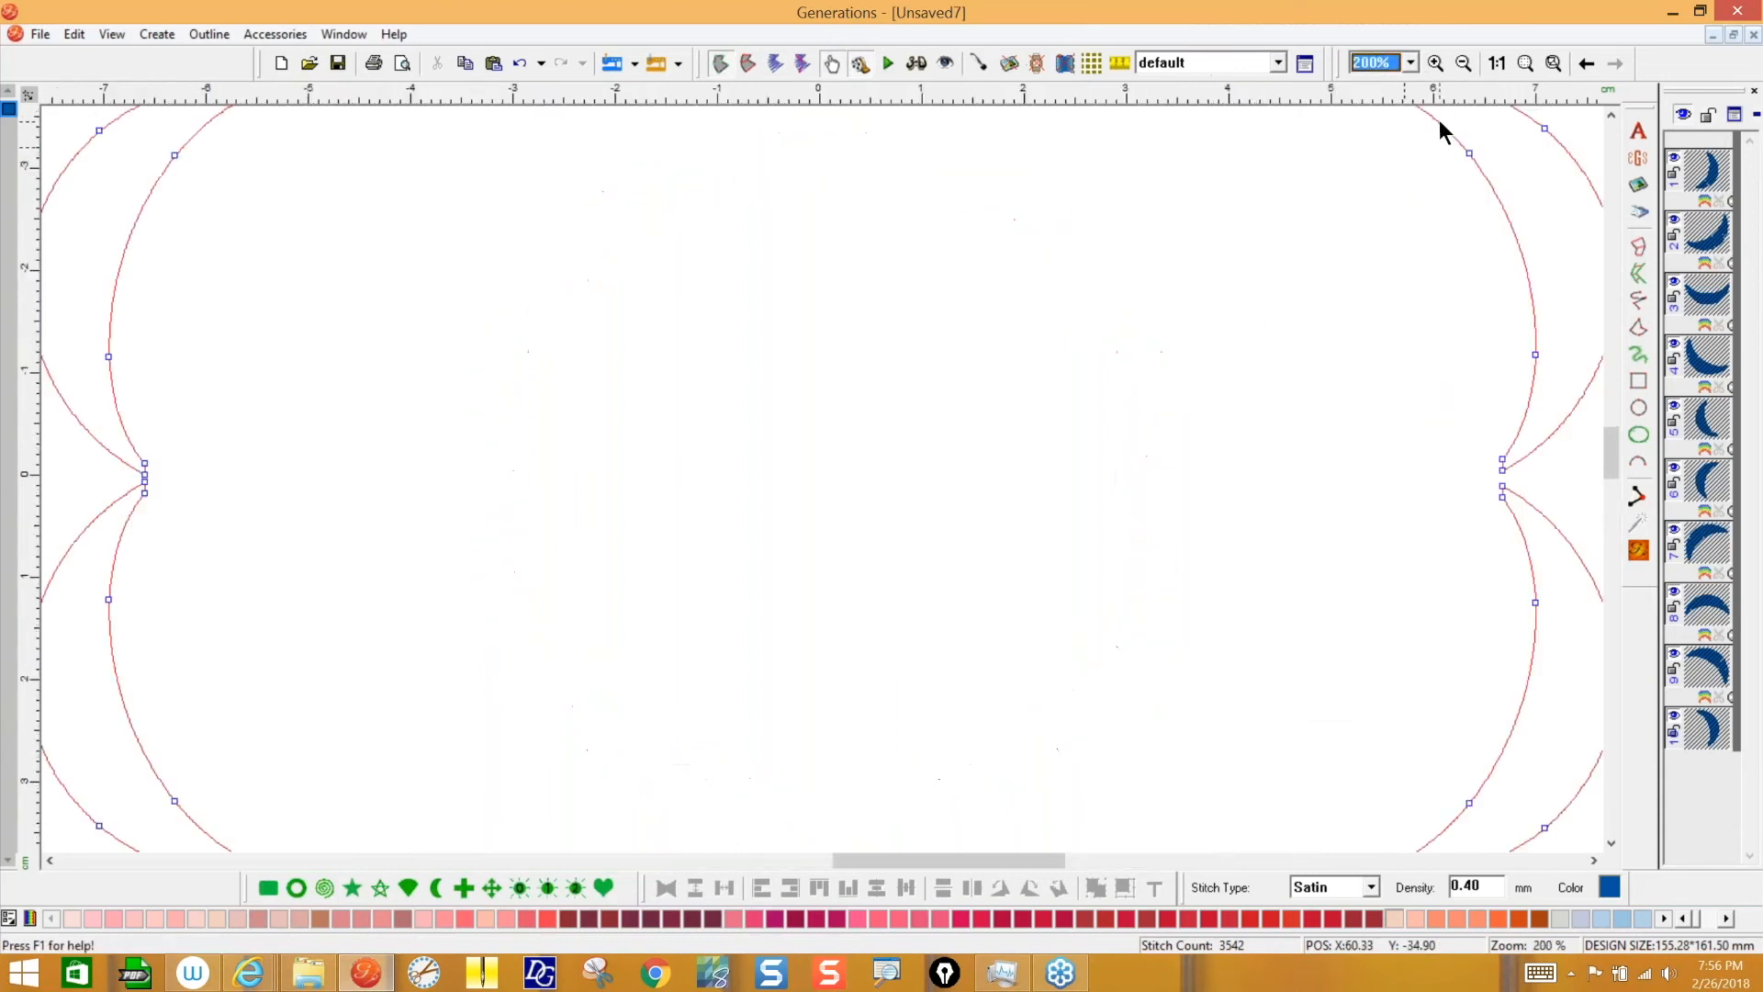
{"action": "left_click", "coordinate": [1504, 472]}
{"action": "left_click_drag", "start_coordinate": [1504, 471], "coordinate": [1503, 470]}
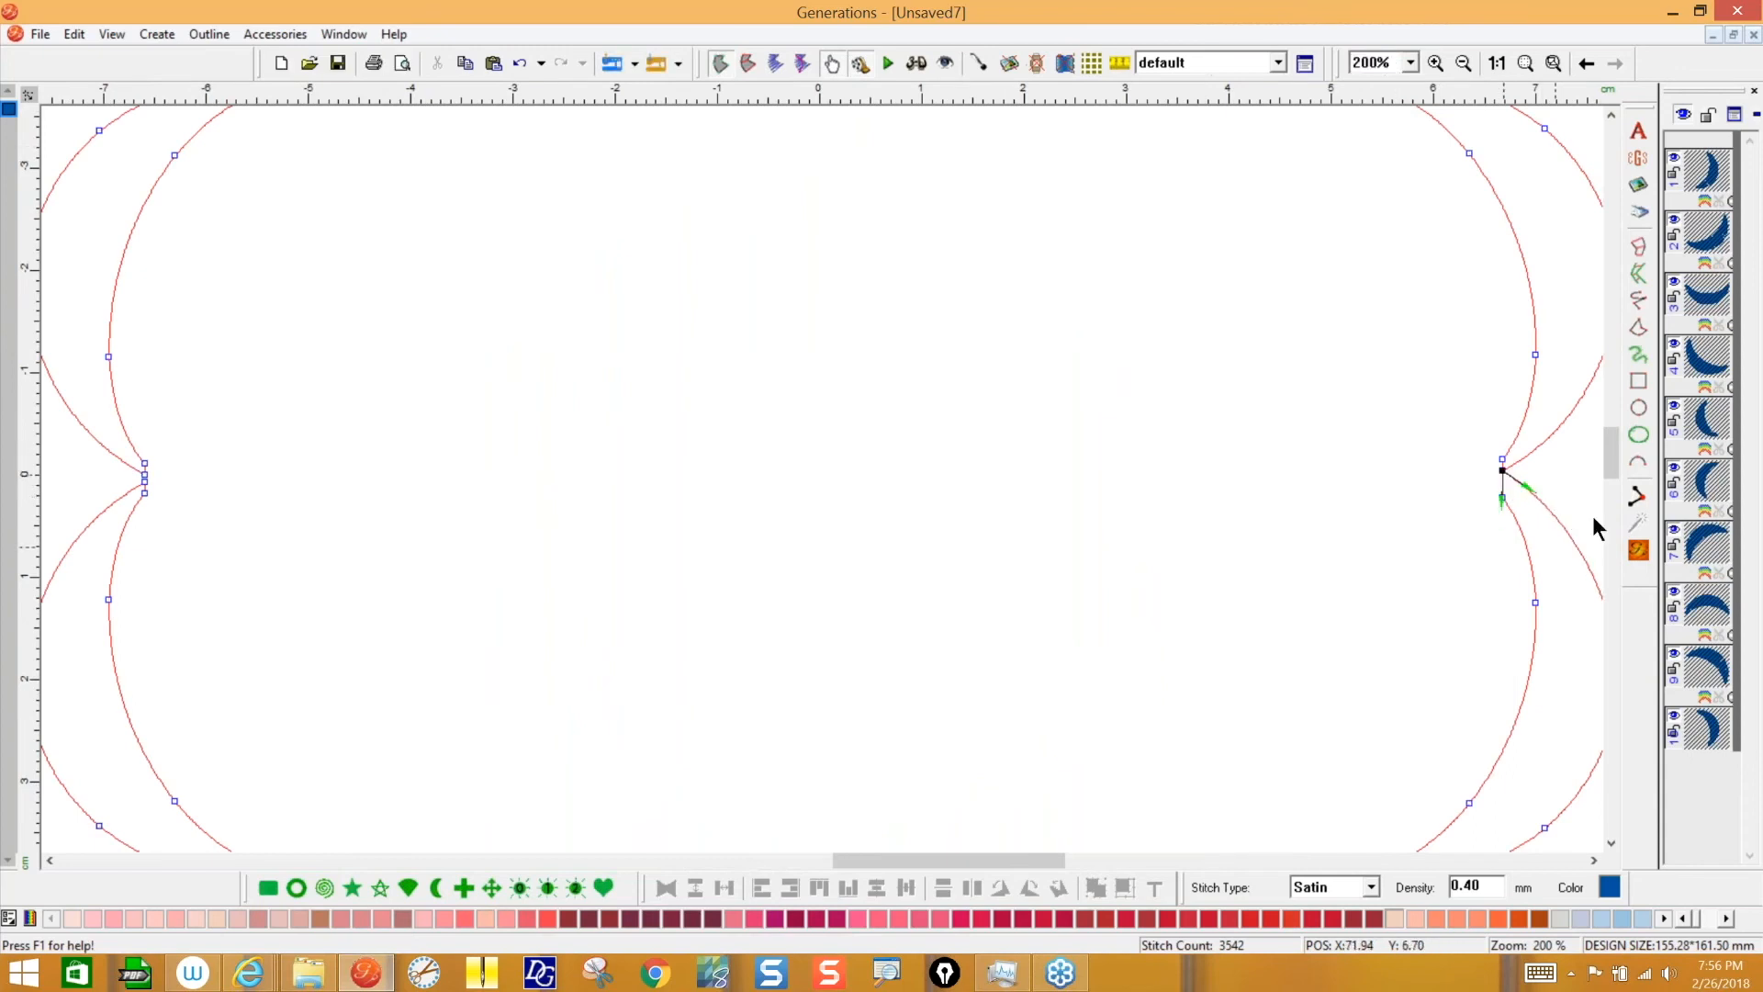
- Move the outline nodes so neighbouring crescent tips meet at the four junctions along the ring's upper half
{"action": "scroll", "coordinate": [1612, 448], "scroll_direction": "up", "scroll_amount": 3}
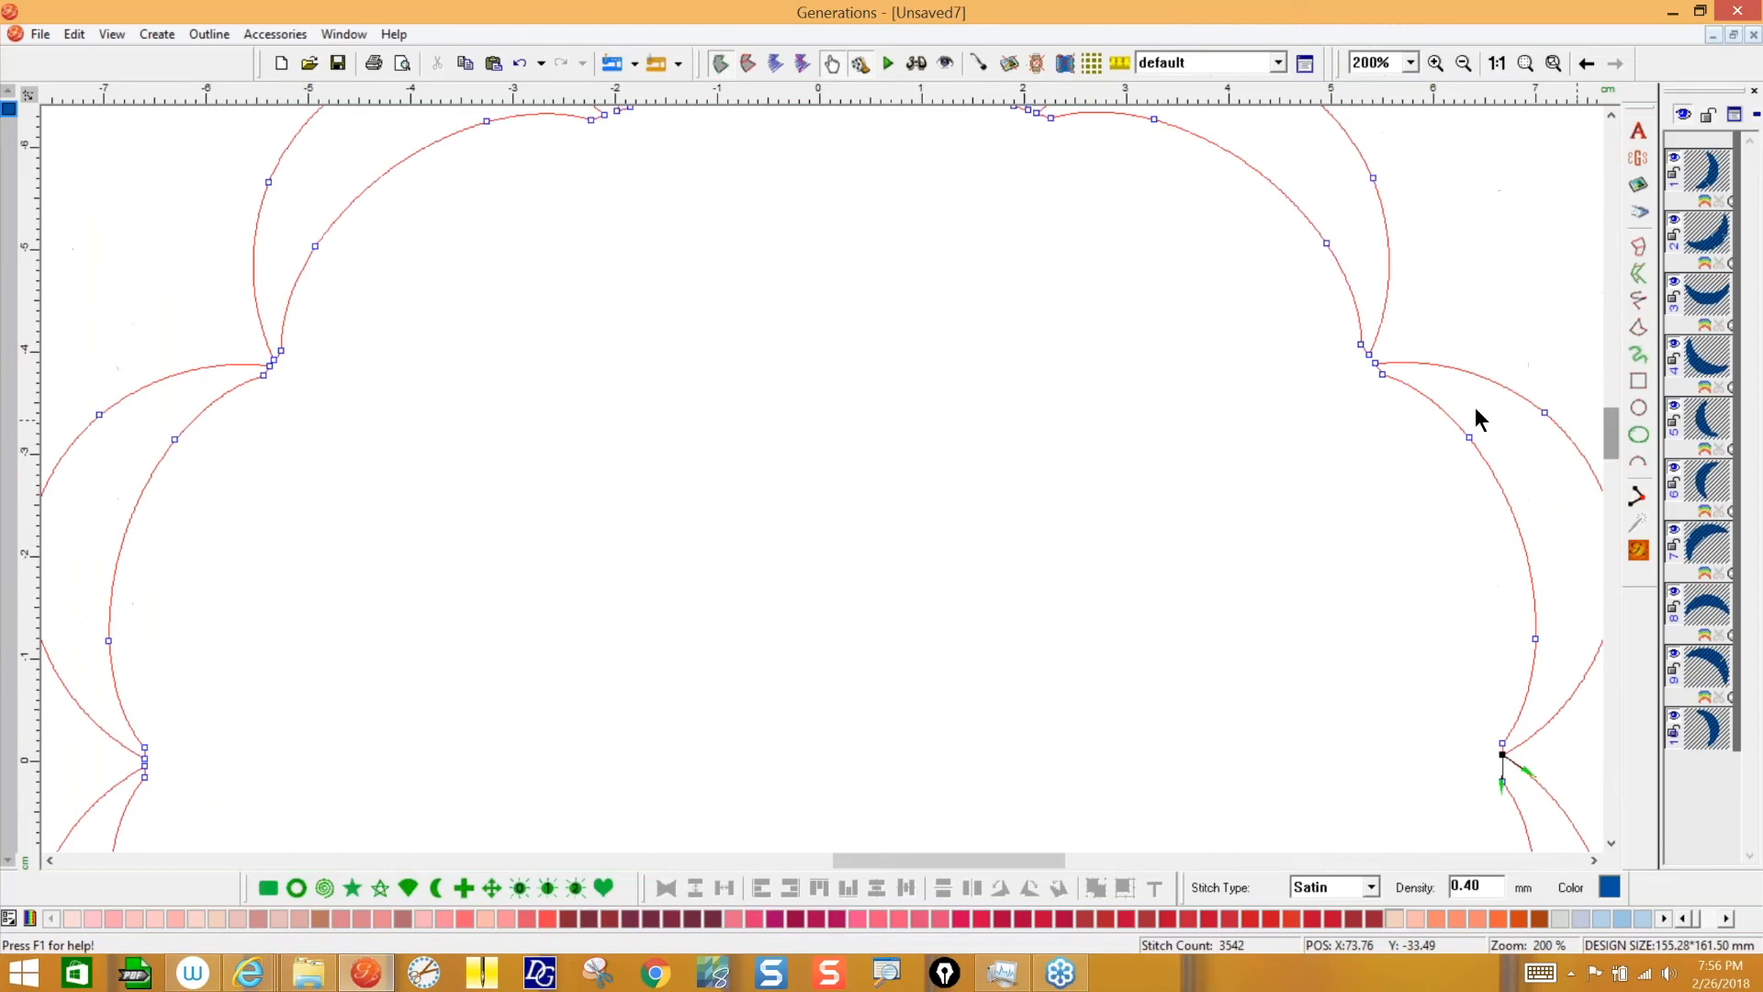
{"action": "left_click", "coordinate": [1366, 352]}
{"action": "scroll", "coordinate": [1612, 428], "scroll_direction": "up", "scroll_amount": 3}
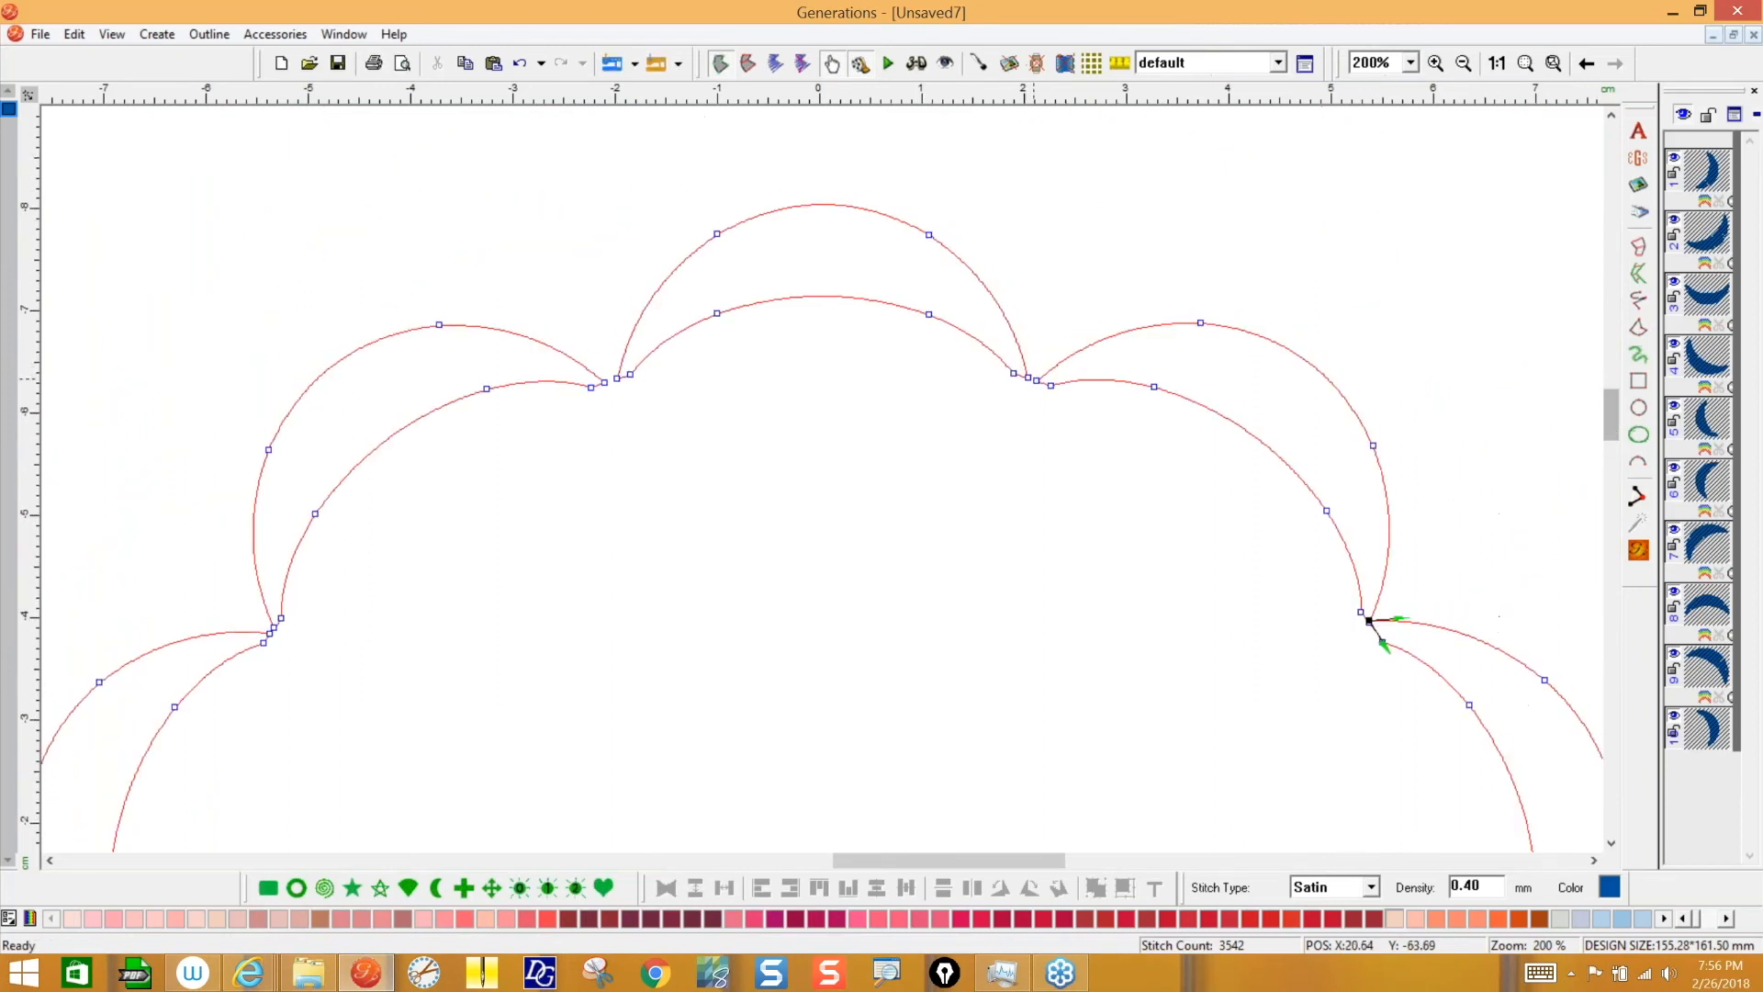
{"action": "left_click", "coordinate": [1030, 378]}
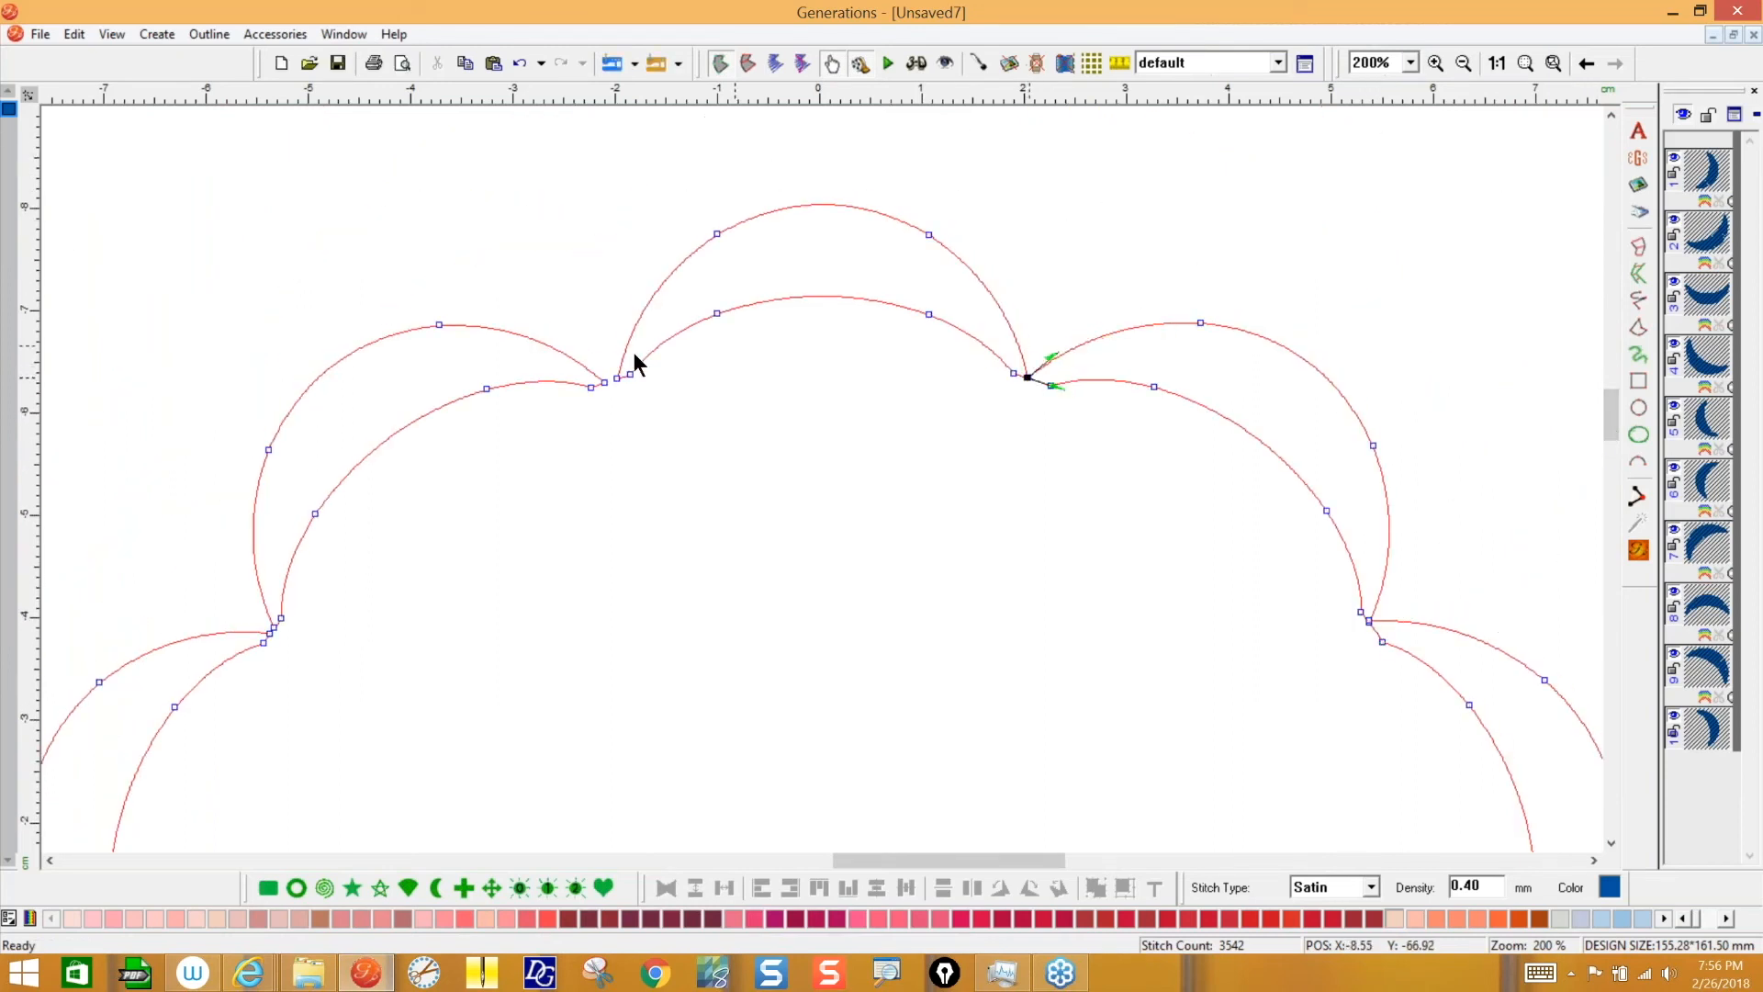
{"action": "left_click", "coordinate": [604, 384]}
{"action": "left_click_drag", "start_coordinate": [603, 386], "coordinate": [604, 383]}
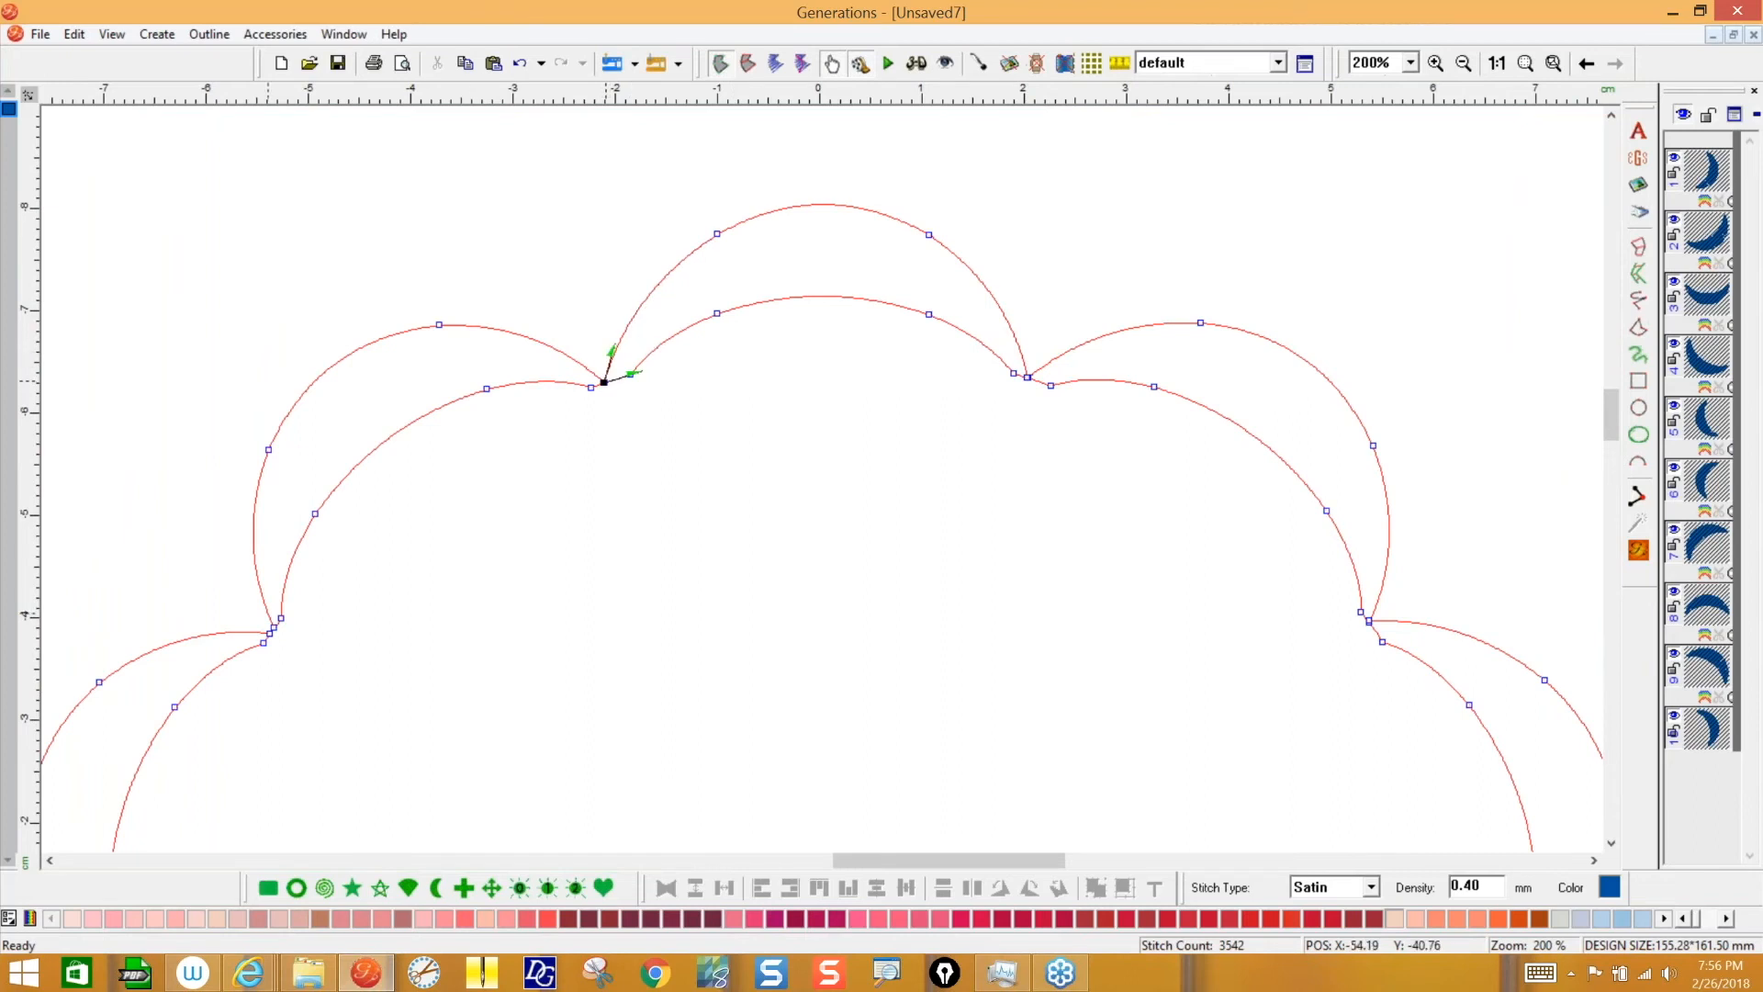
{"action": "left_click", "coordinate": [273, 629]}
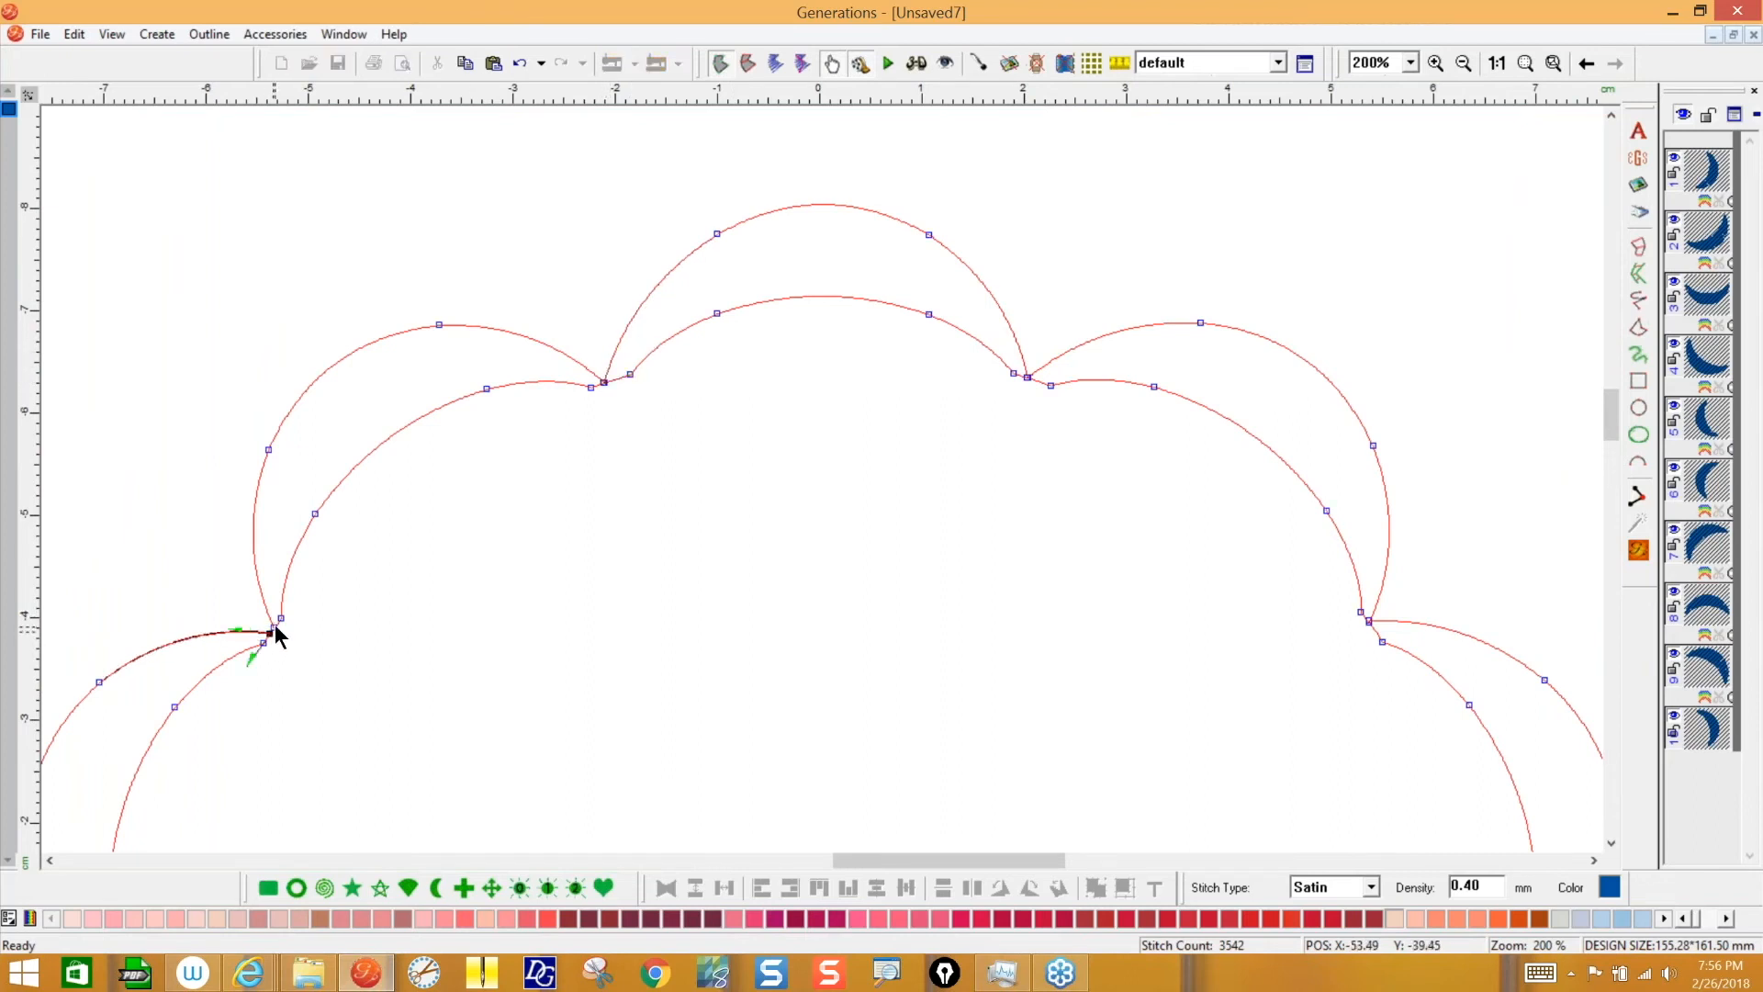
{"action": "left_click_drag", "start_coordinate": [277, 622], "coordinate": [279, 620]}
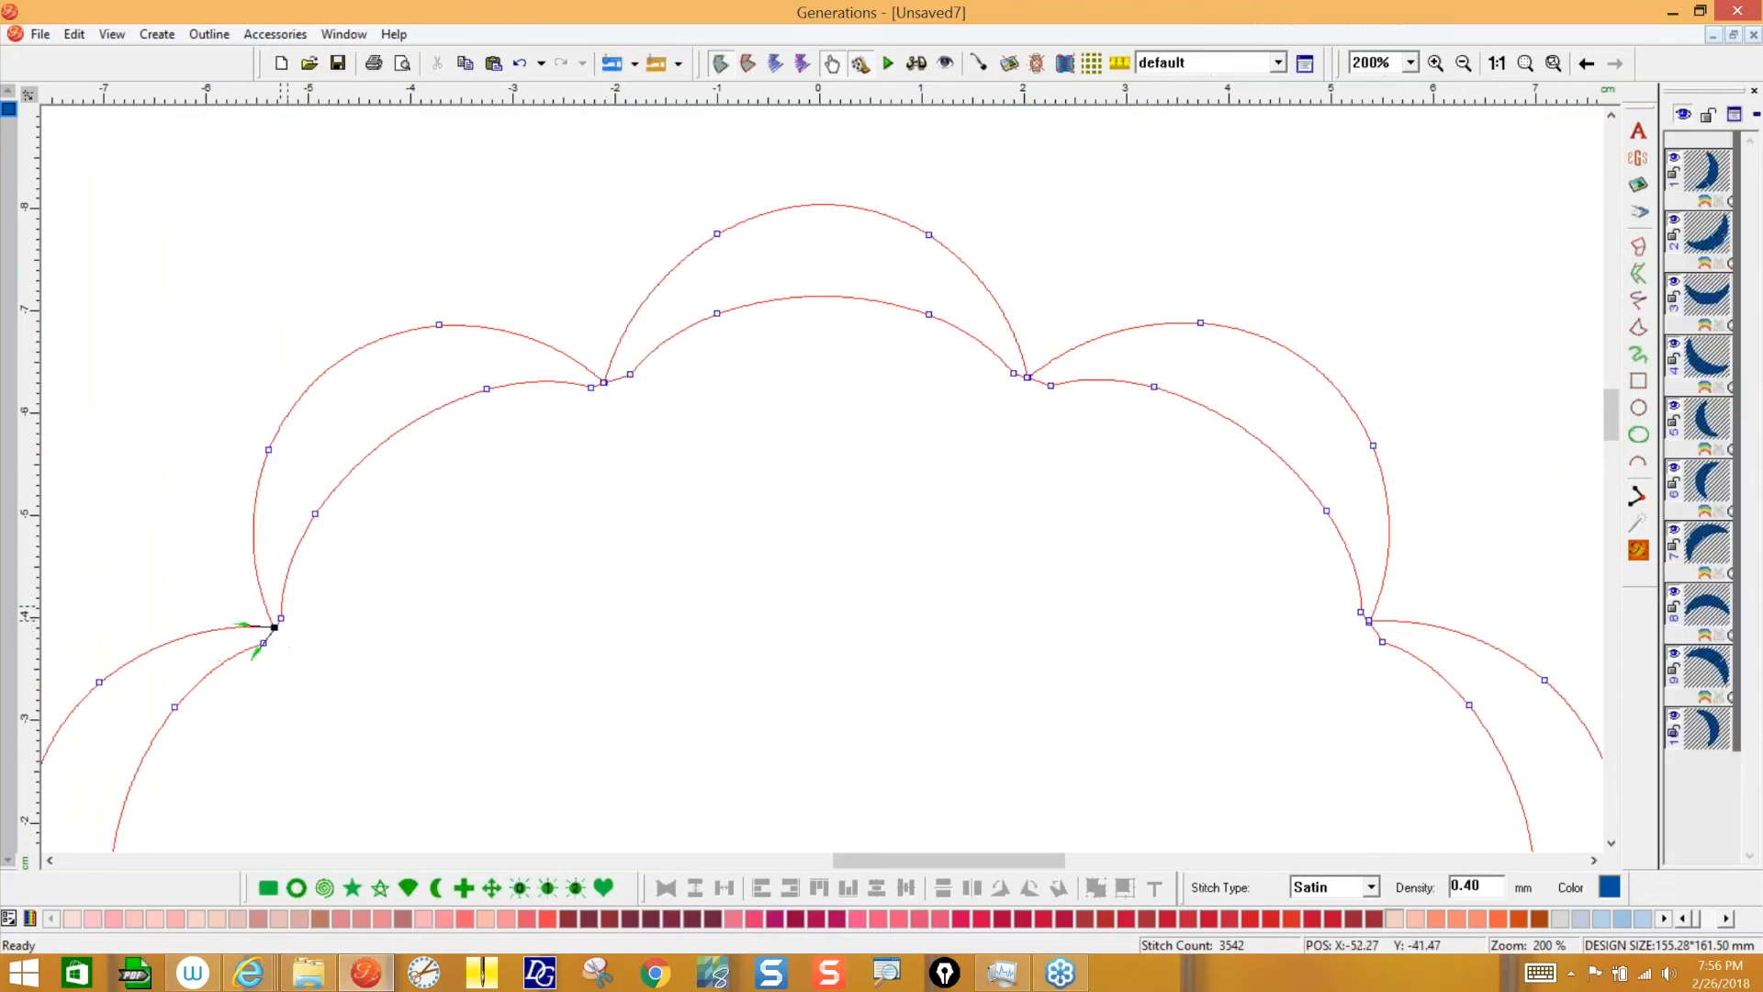
- Join the crescent tips at the ring's 9 o'clock junction and at the four junctions along its lower half
{"action": "left_click_drag", "start_coordinate": [1606, 428], "coordinate": [1606, 468]}
{"action": "left_click_drag", "start_coordinate": [144, 506], "coordinate": [146, 504]}
{"action": "scroll", "coordinate": [1606, 464], "scroll_direction": "down", "scroll_amount": 4}
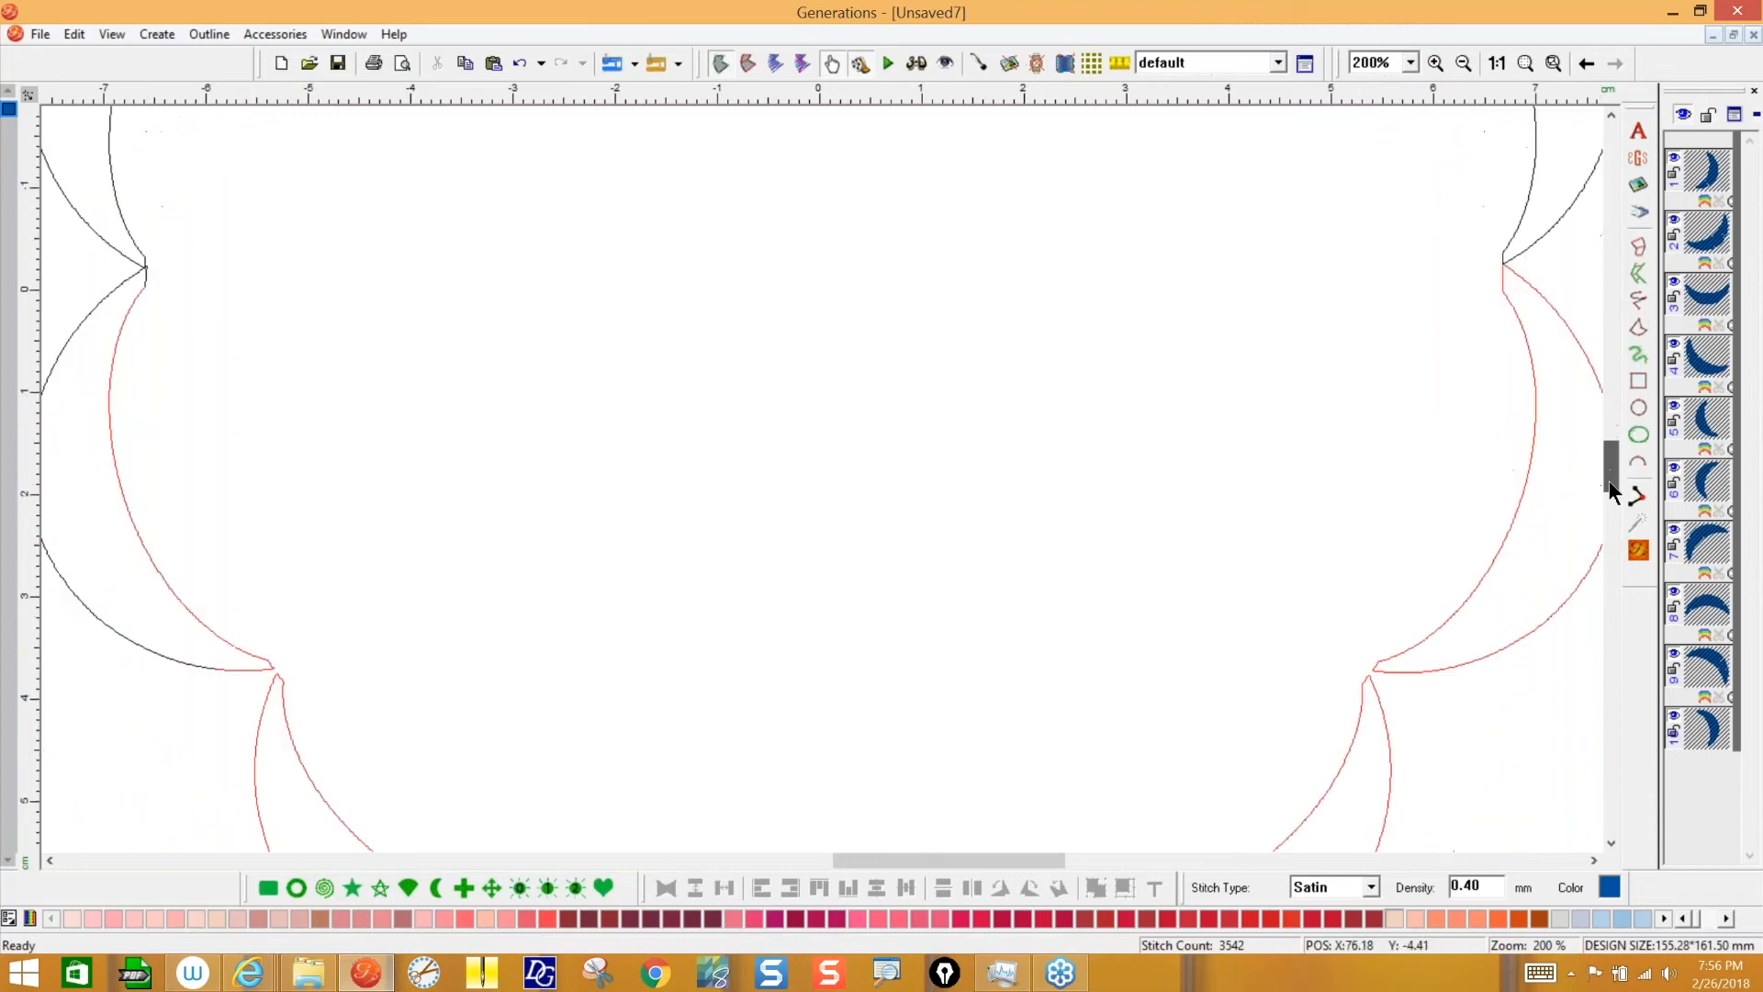
{"action": "left_click_drag", "start_coordinate": [274, 503], "coordinate": [275, 503]}
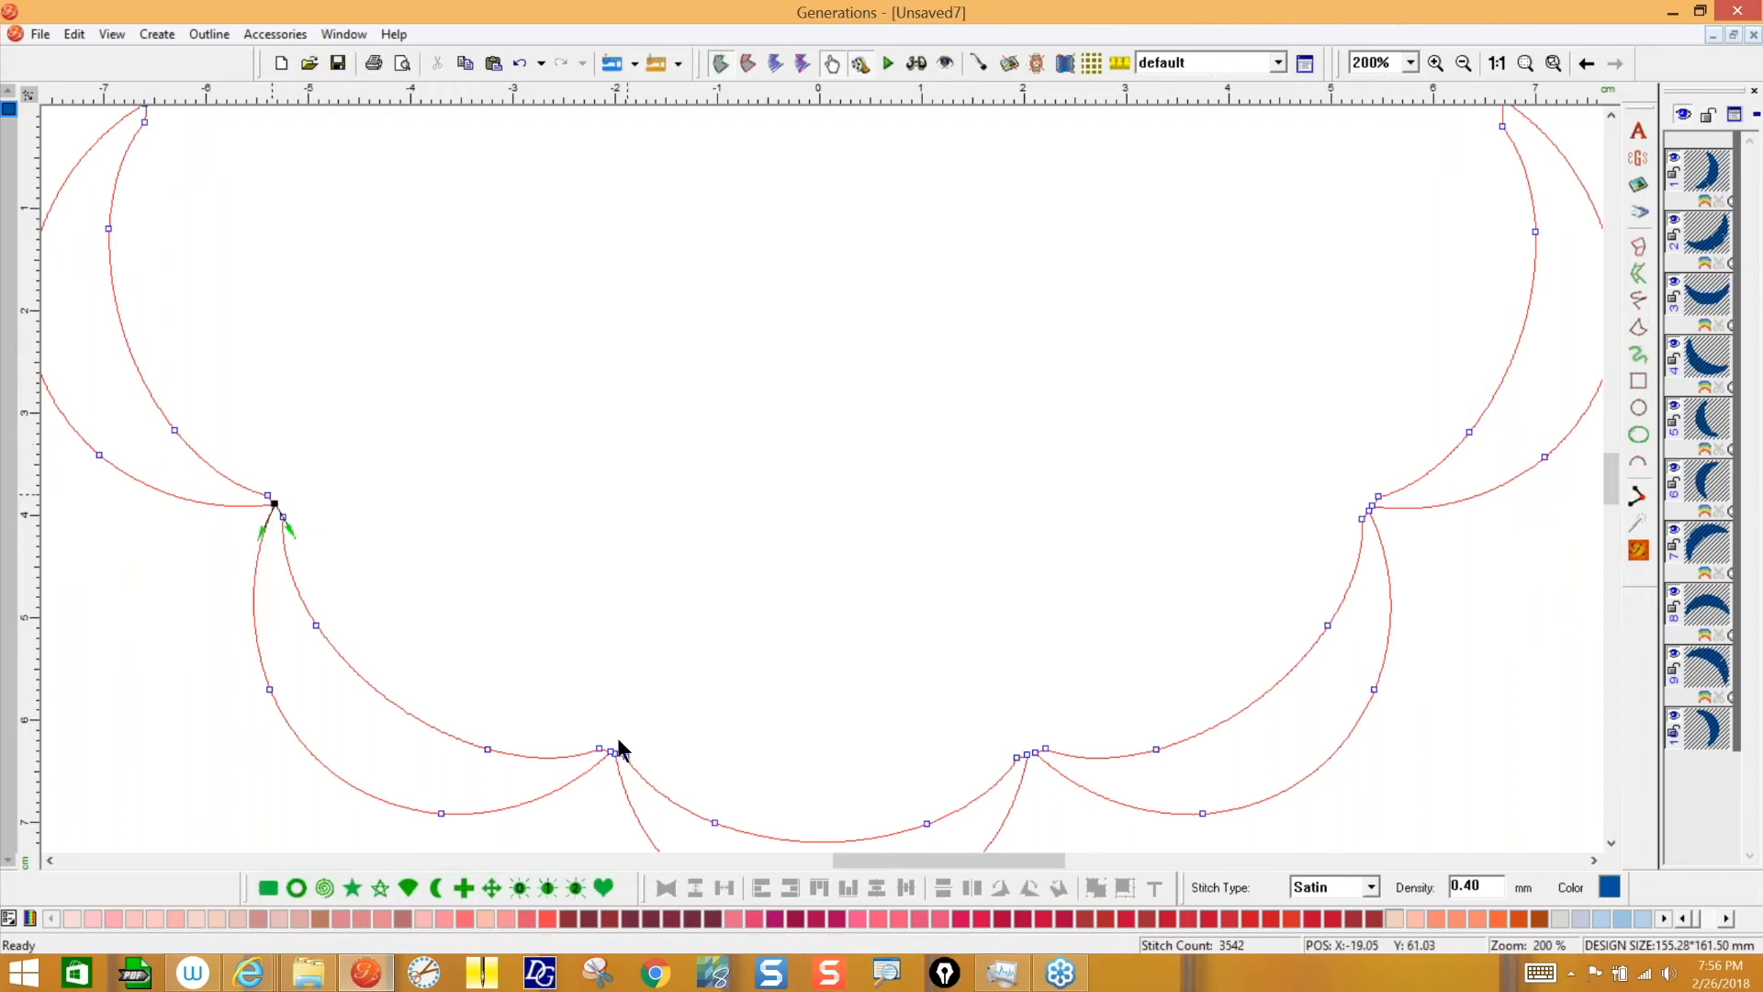
{"action": "left_click_drag", "start_coordinate": [612, 753], "coordinate": [611, 753]}
{"action": "left_click", "coordinate": [1028, 754]}
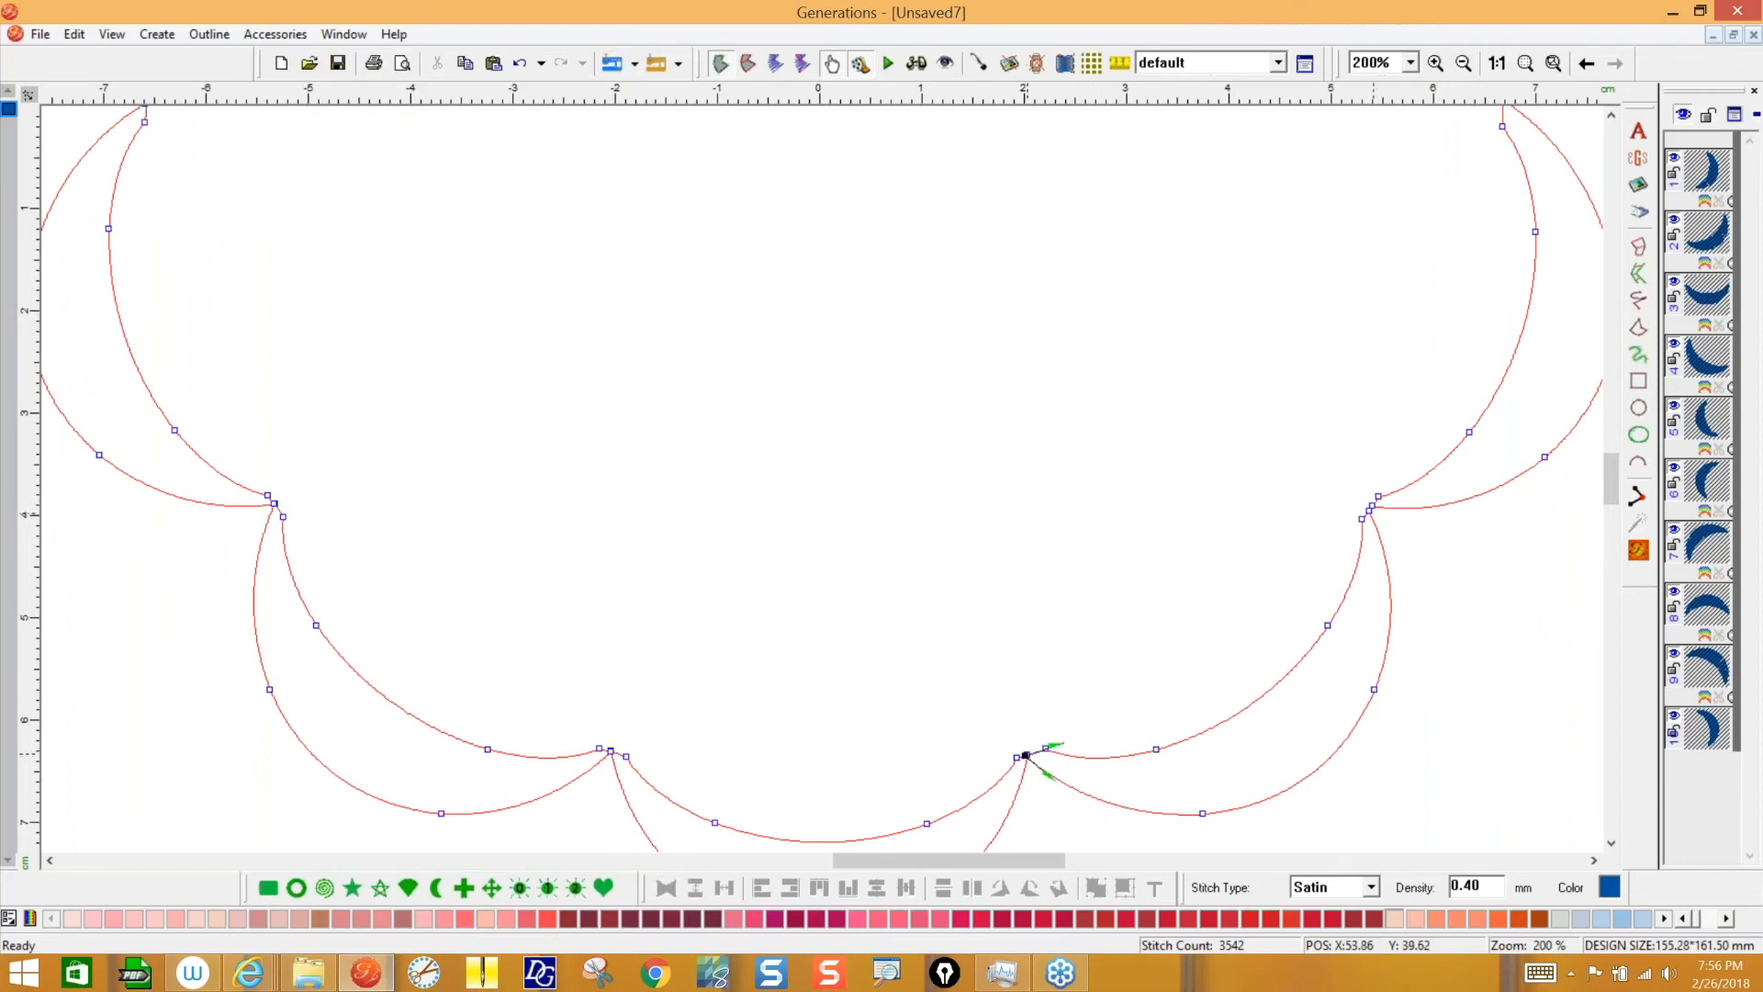
{"action": "left_click", "coordinate": [1368, 507]}
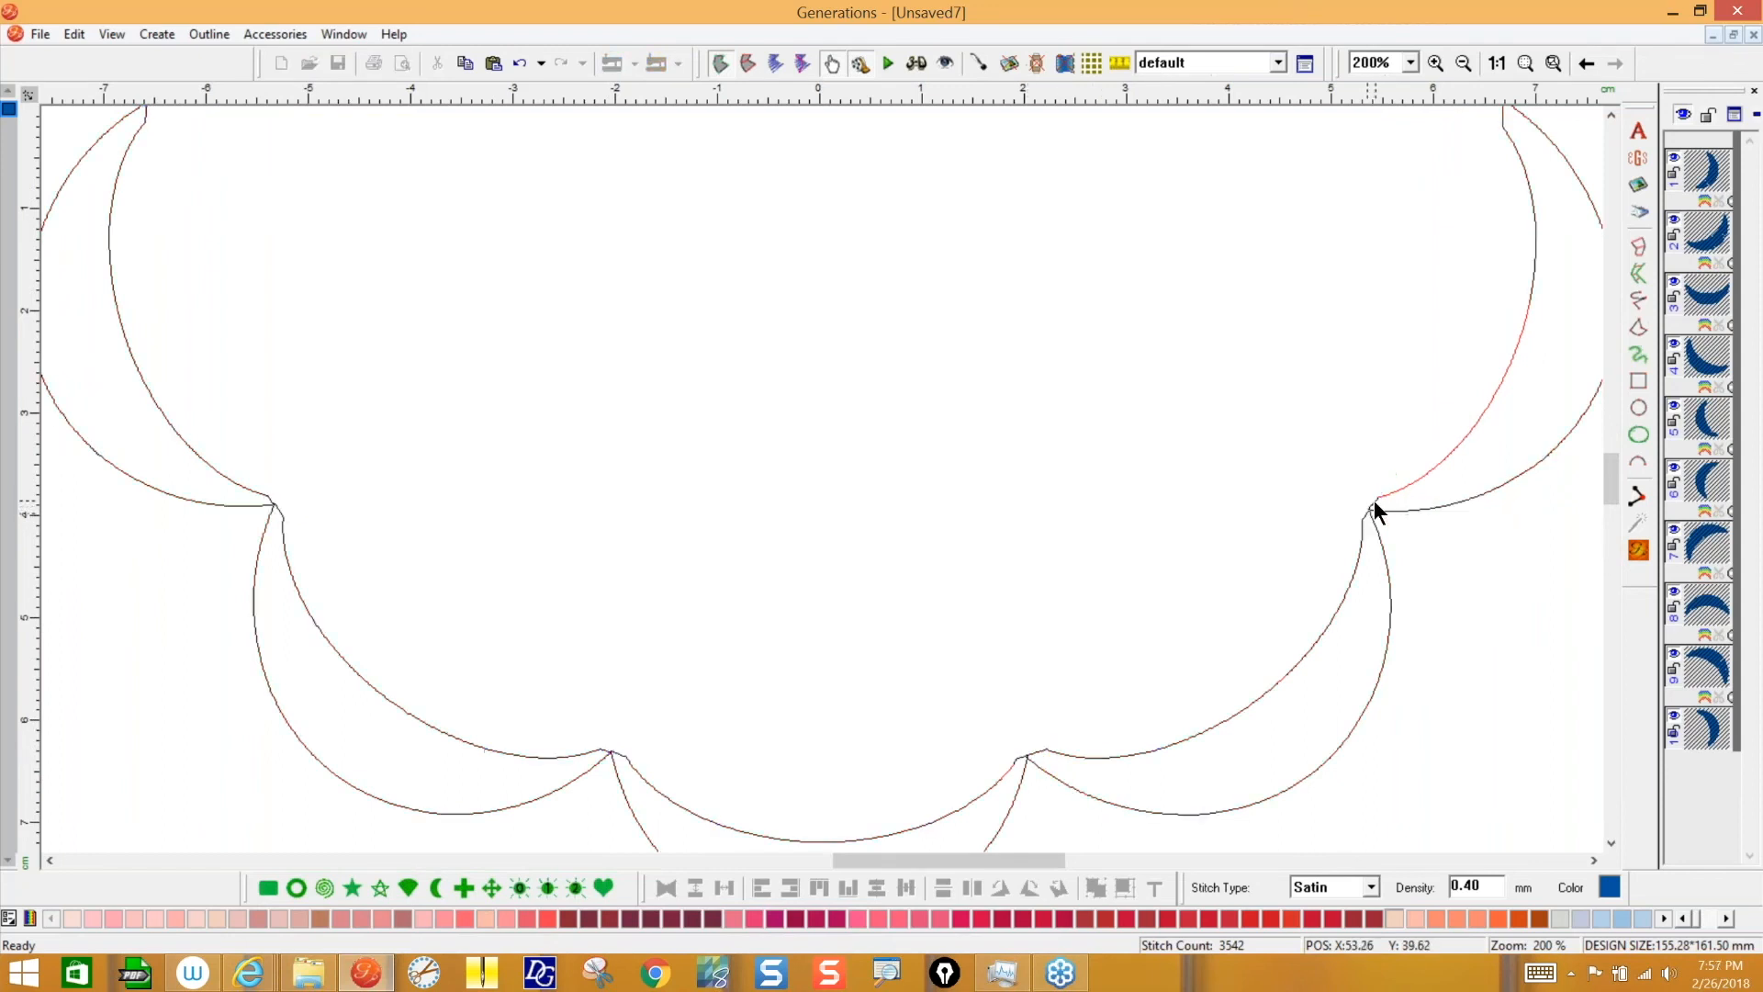
{"action": "scroll", "coordinate": [1611, 476], "scroll_direction": "up", "scroll_amount": 3}
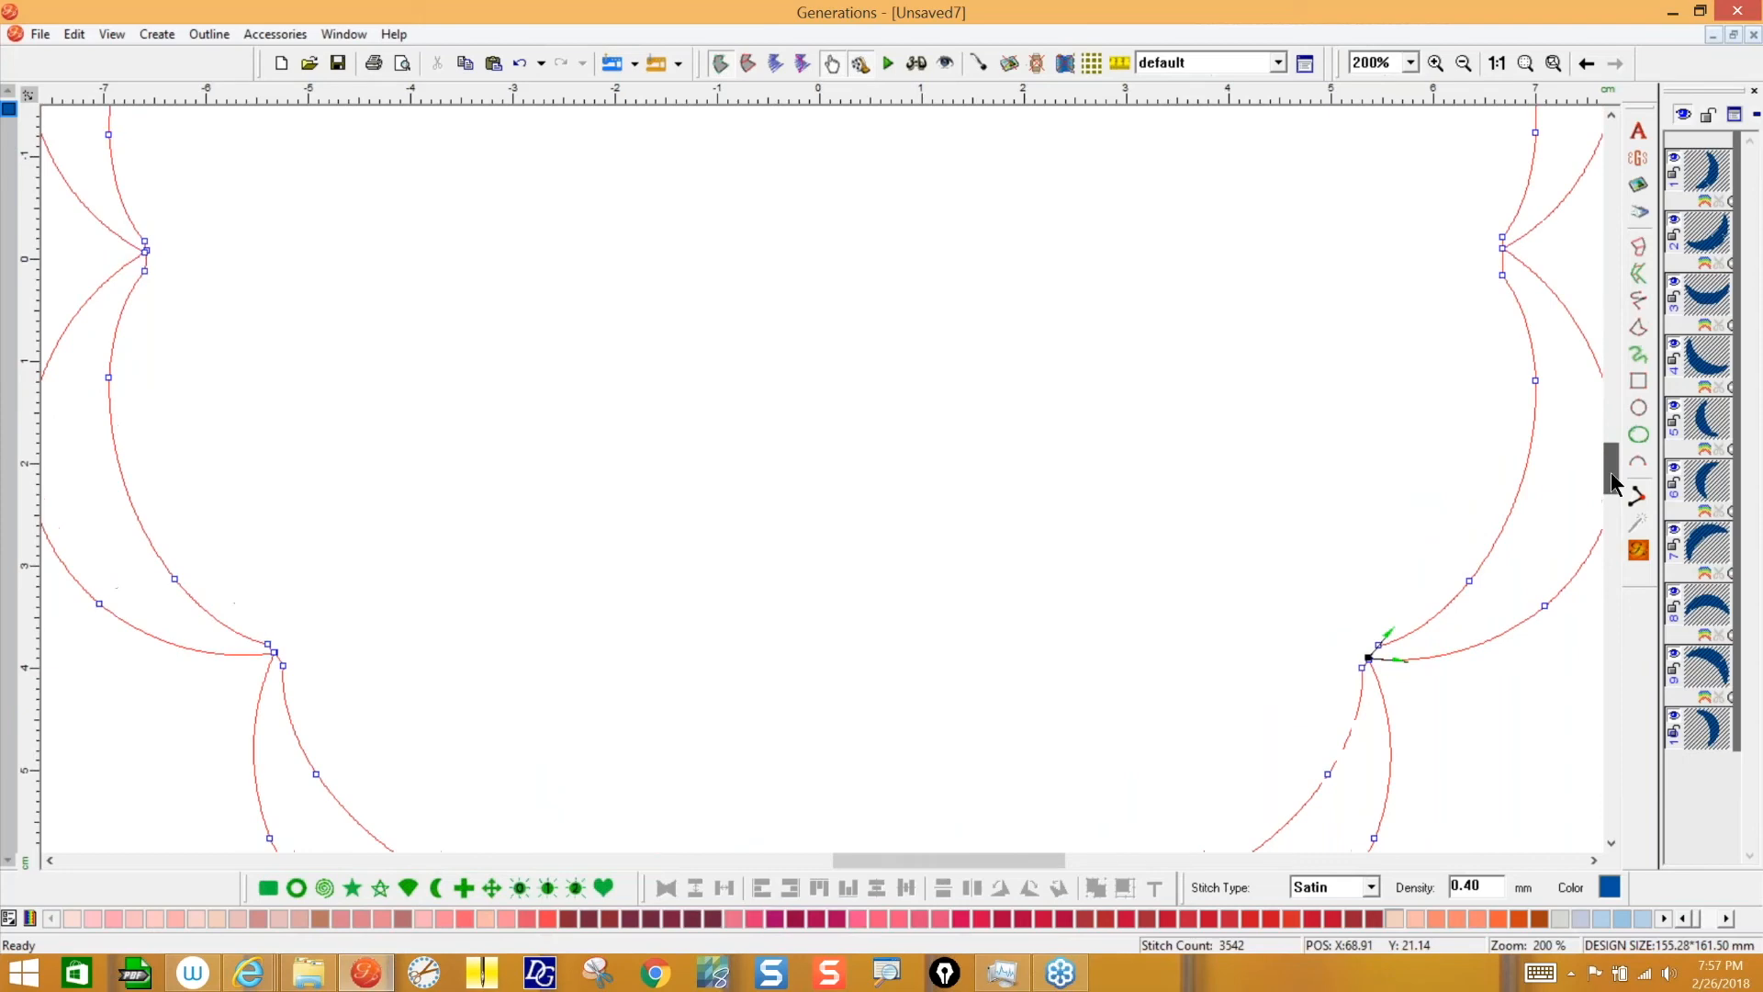
- Regenerate the stitches of the joined crescents and display the whole ring in the realistic 3D view
{"action": "left_click", "coordinate": [1525, 63]}
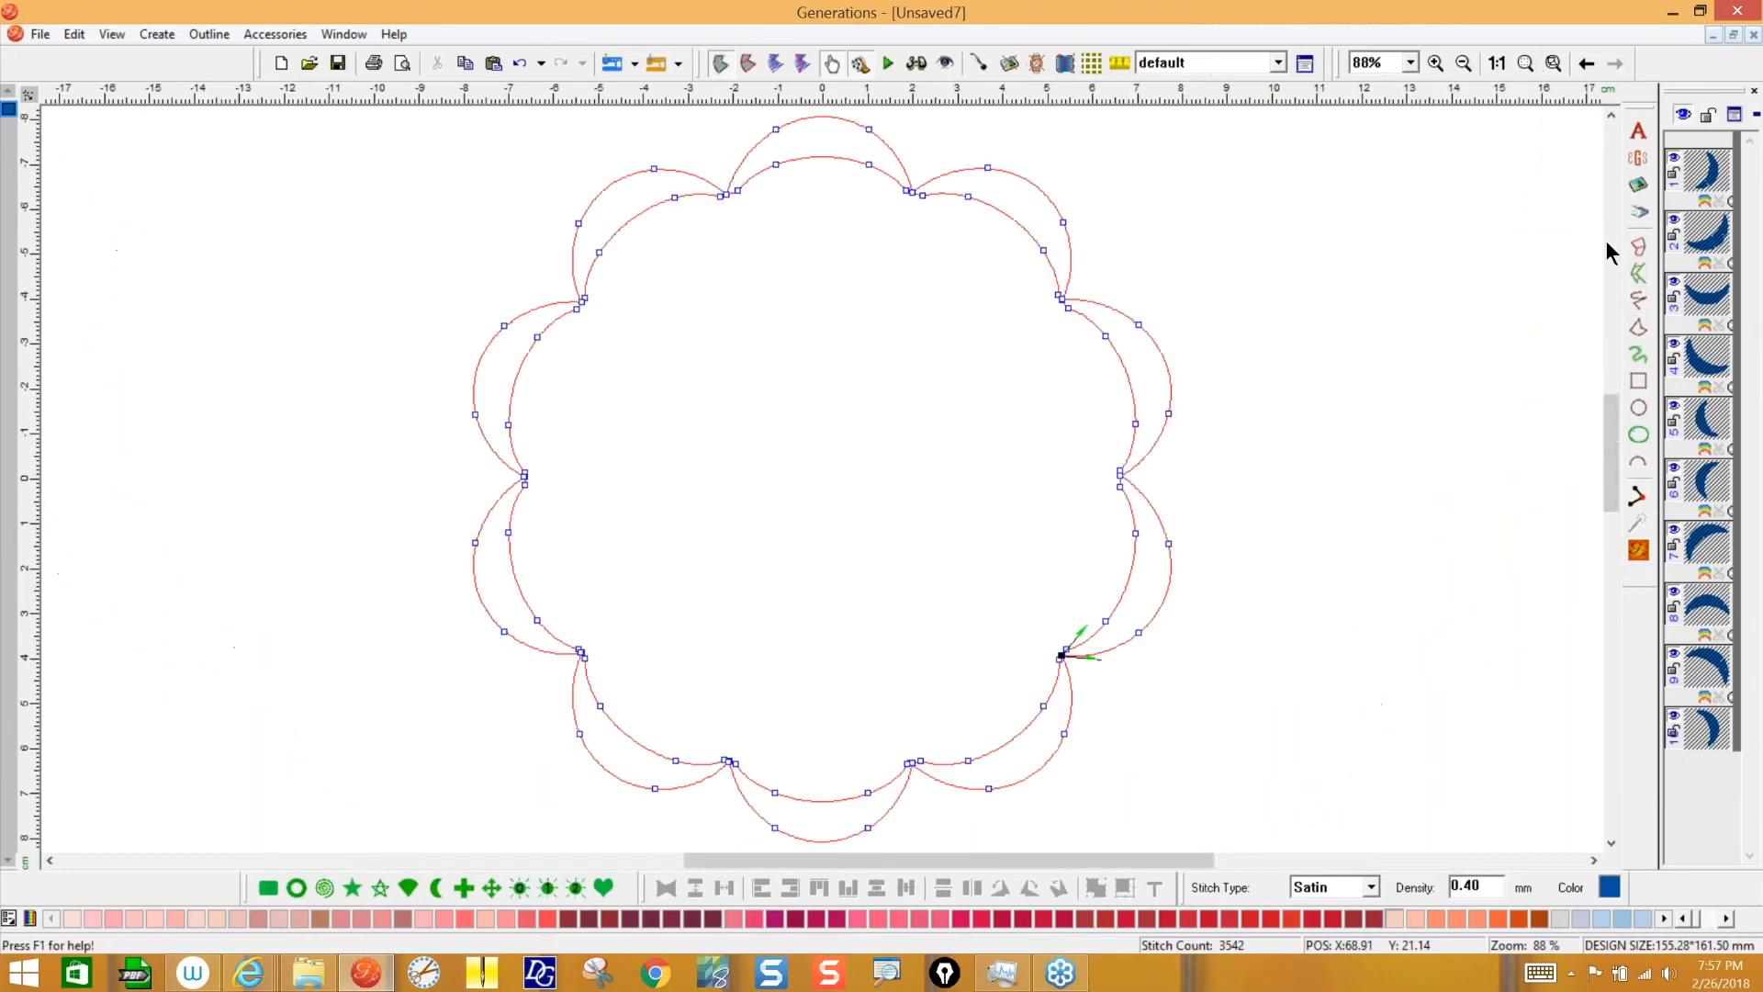
{"action": "left_click", "coordinate": [1637, 551]}
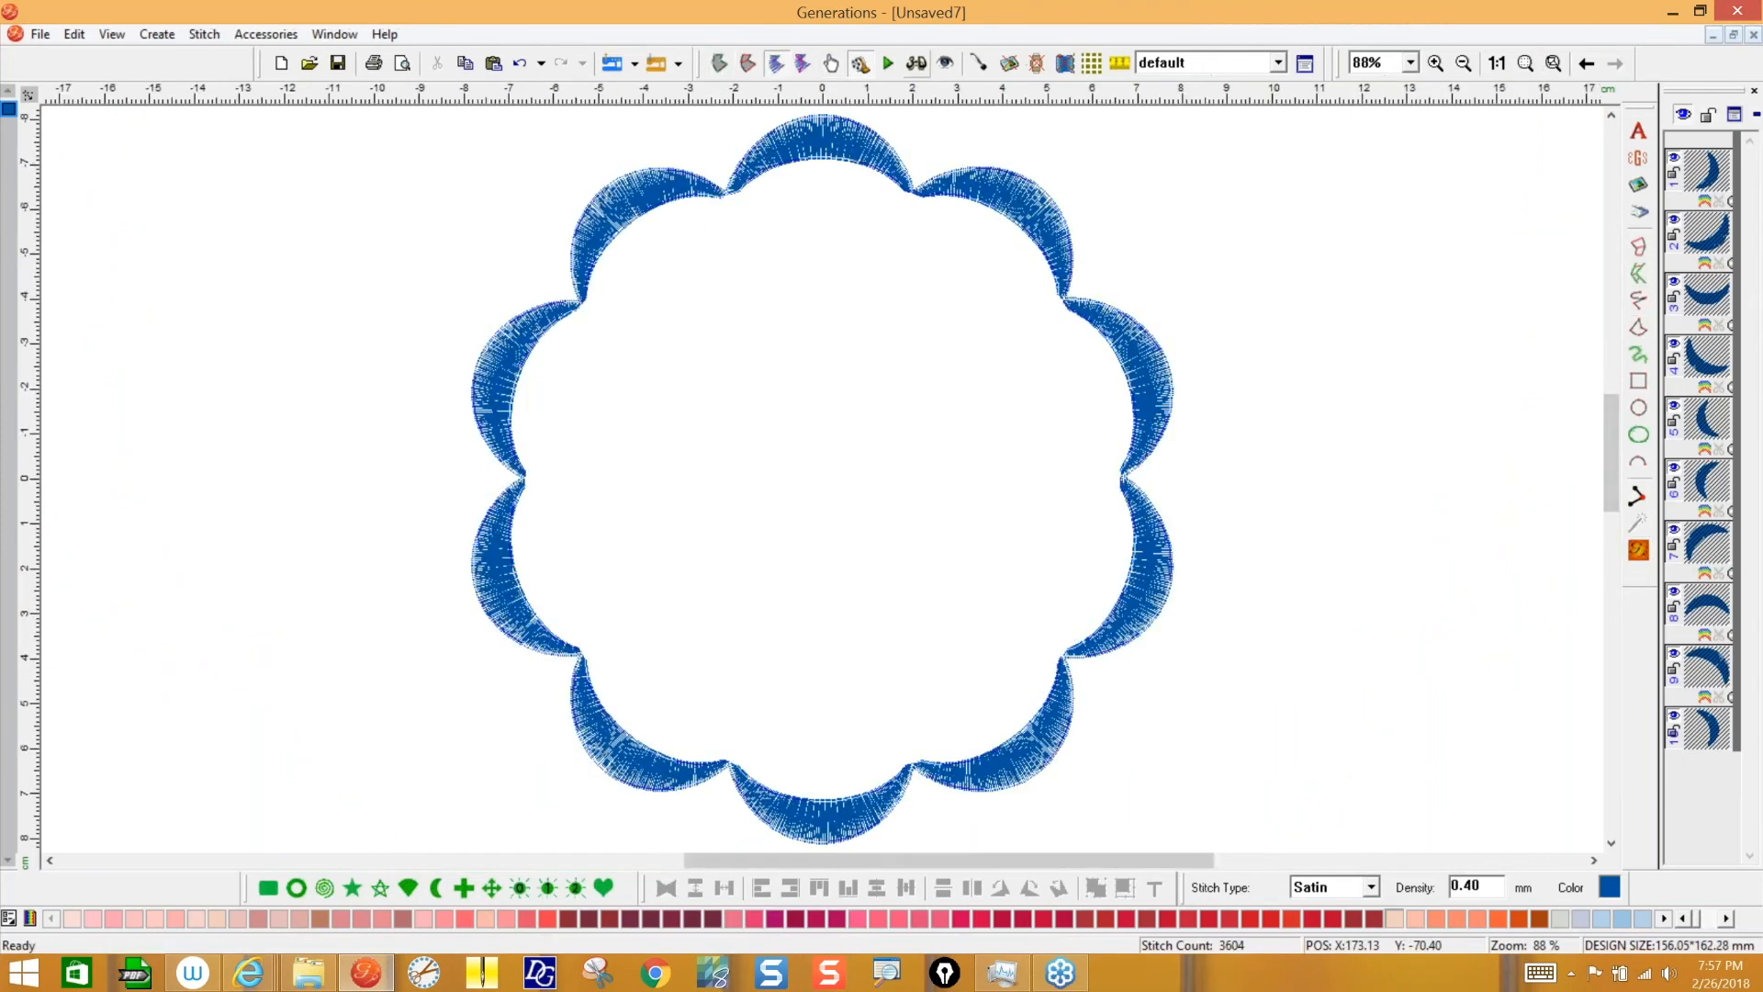
{"action": "left_click", "coordinate": [916, 62]}
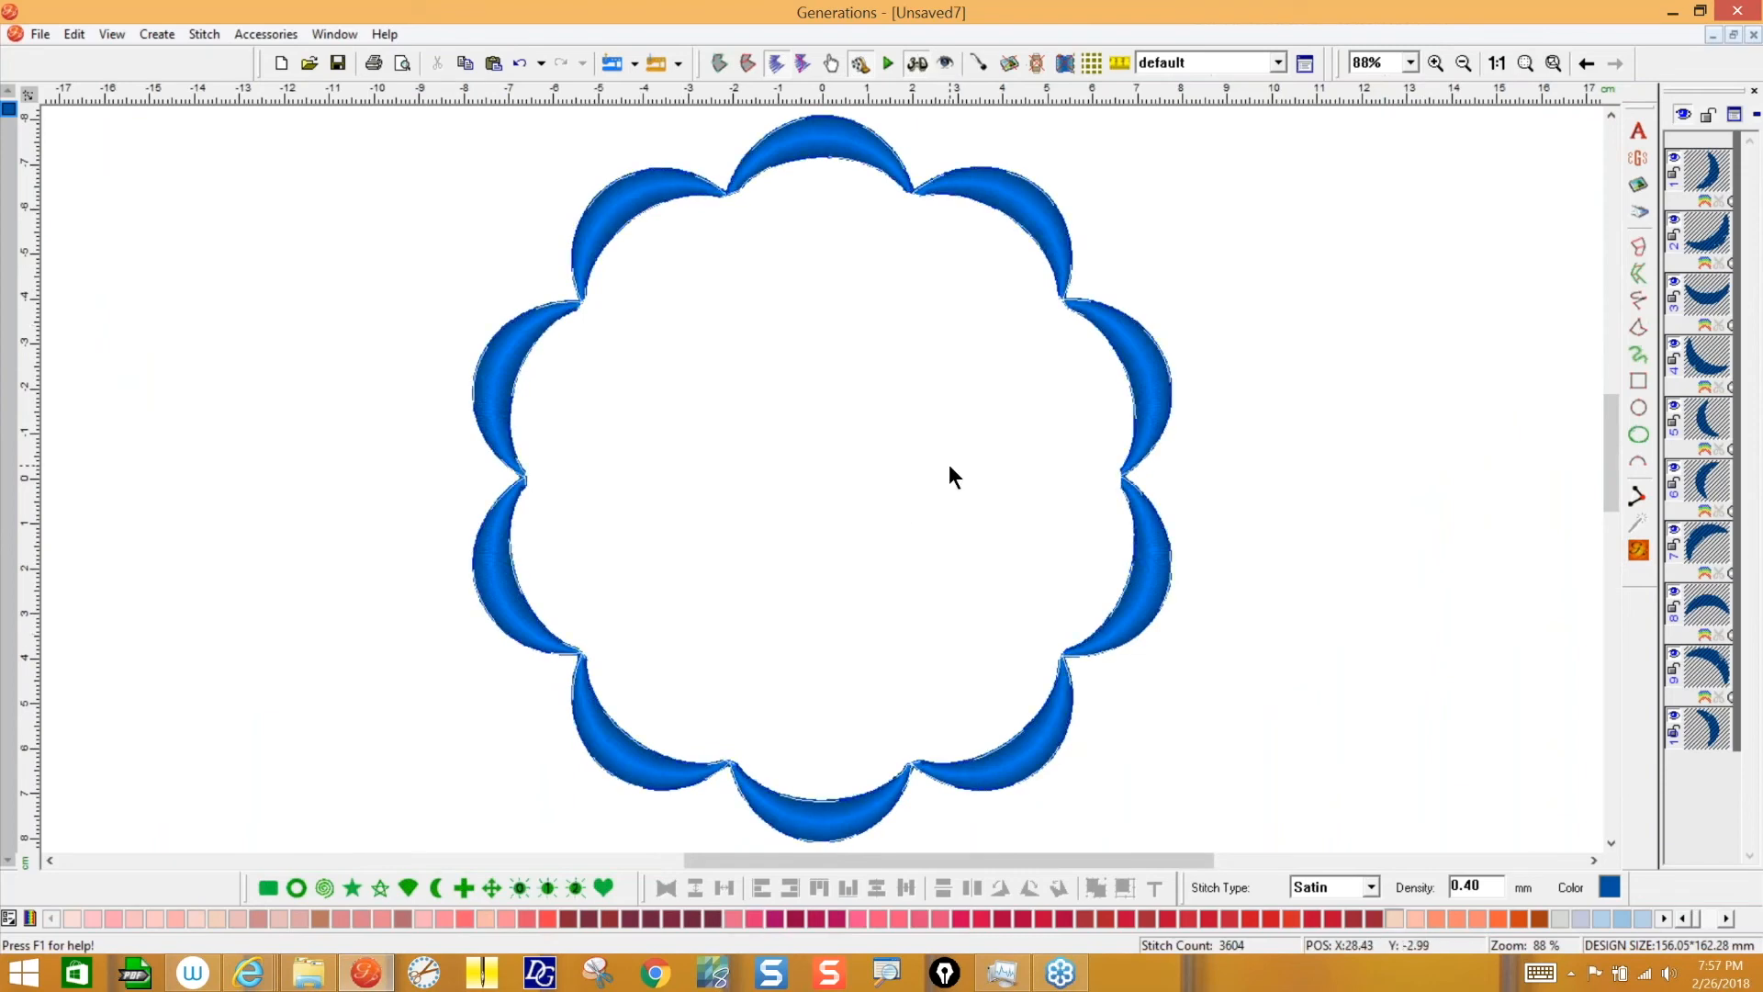
- Merge the outlines of all the touching crescents and regenerate the ring's Satin stitches
{"action": "left_click", "coordinate": [720, 62]}
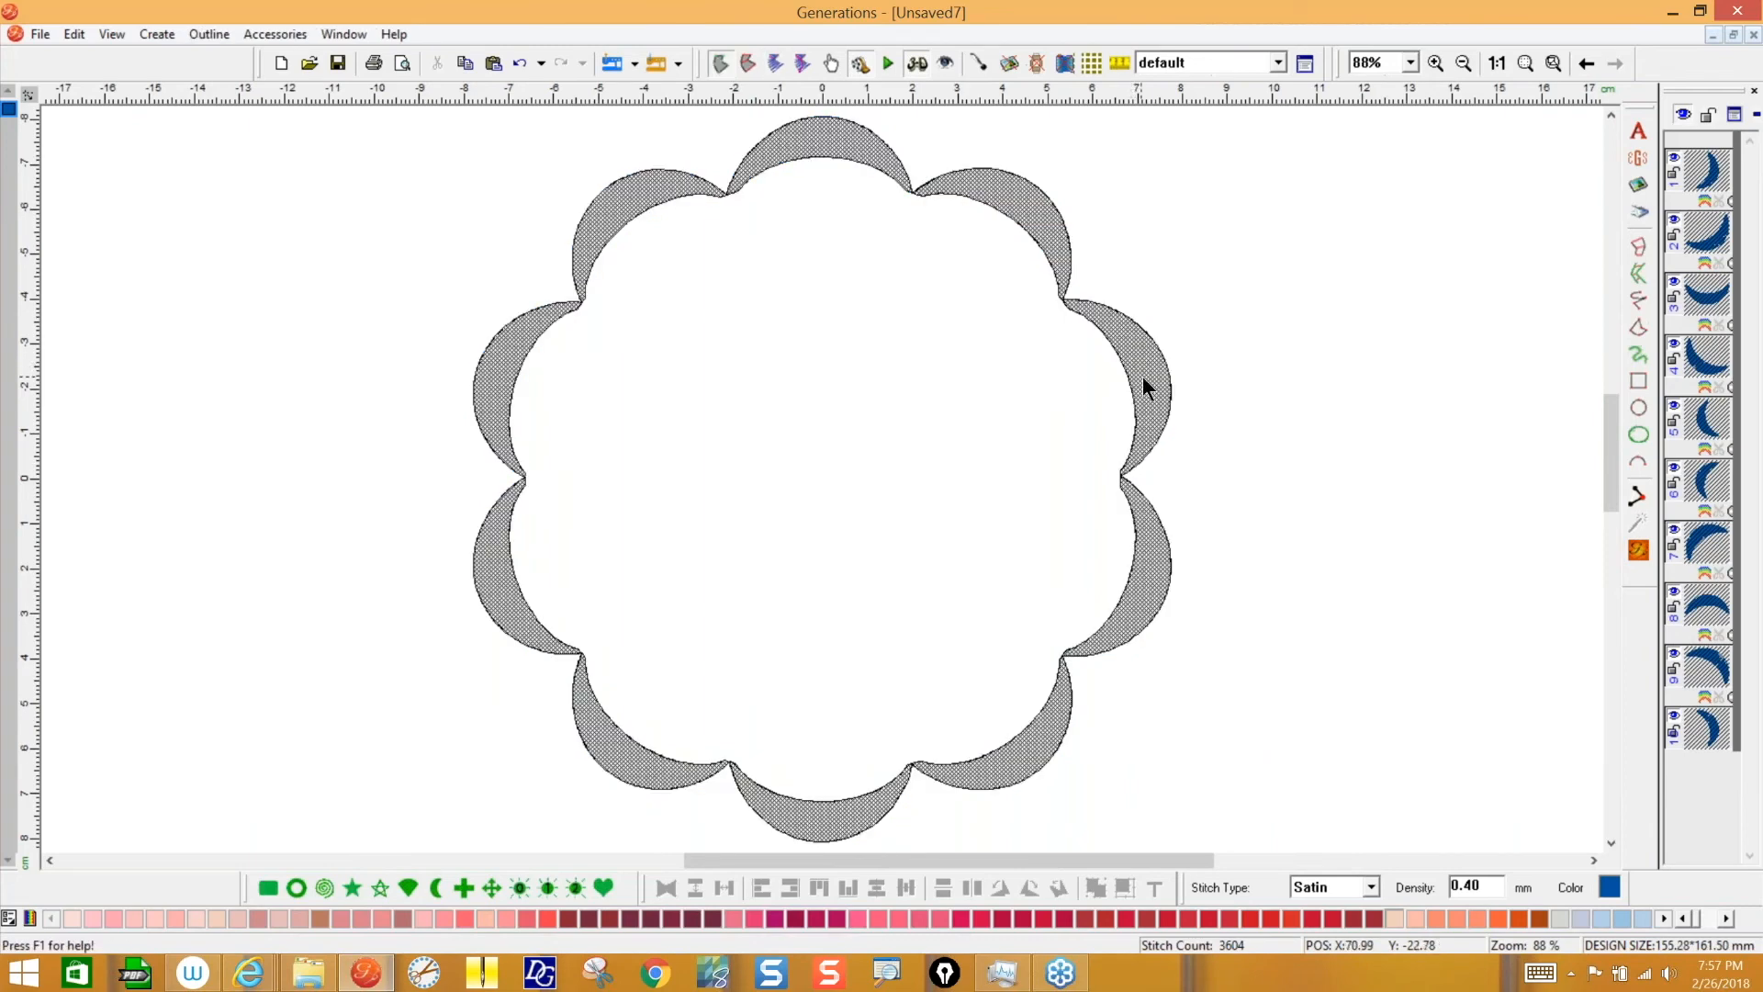
{"action": "right_click", "coordinate": [1142, 377]}
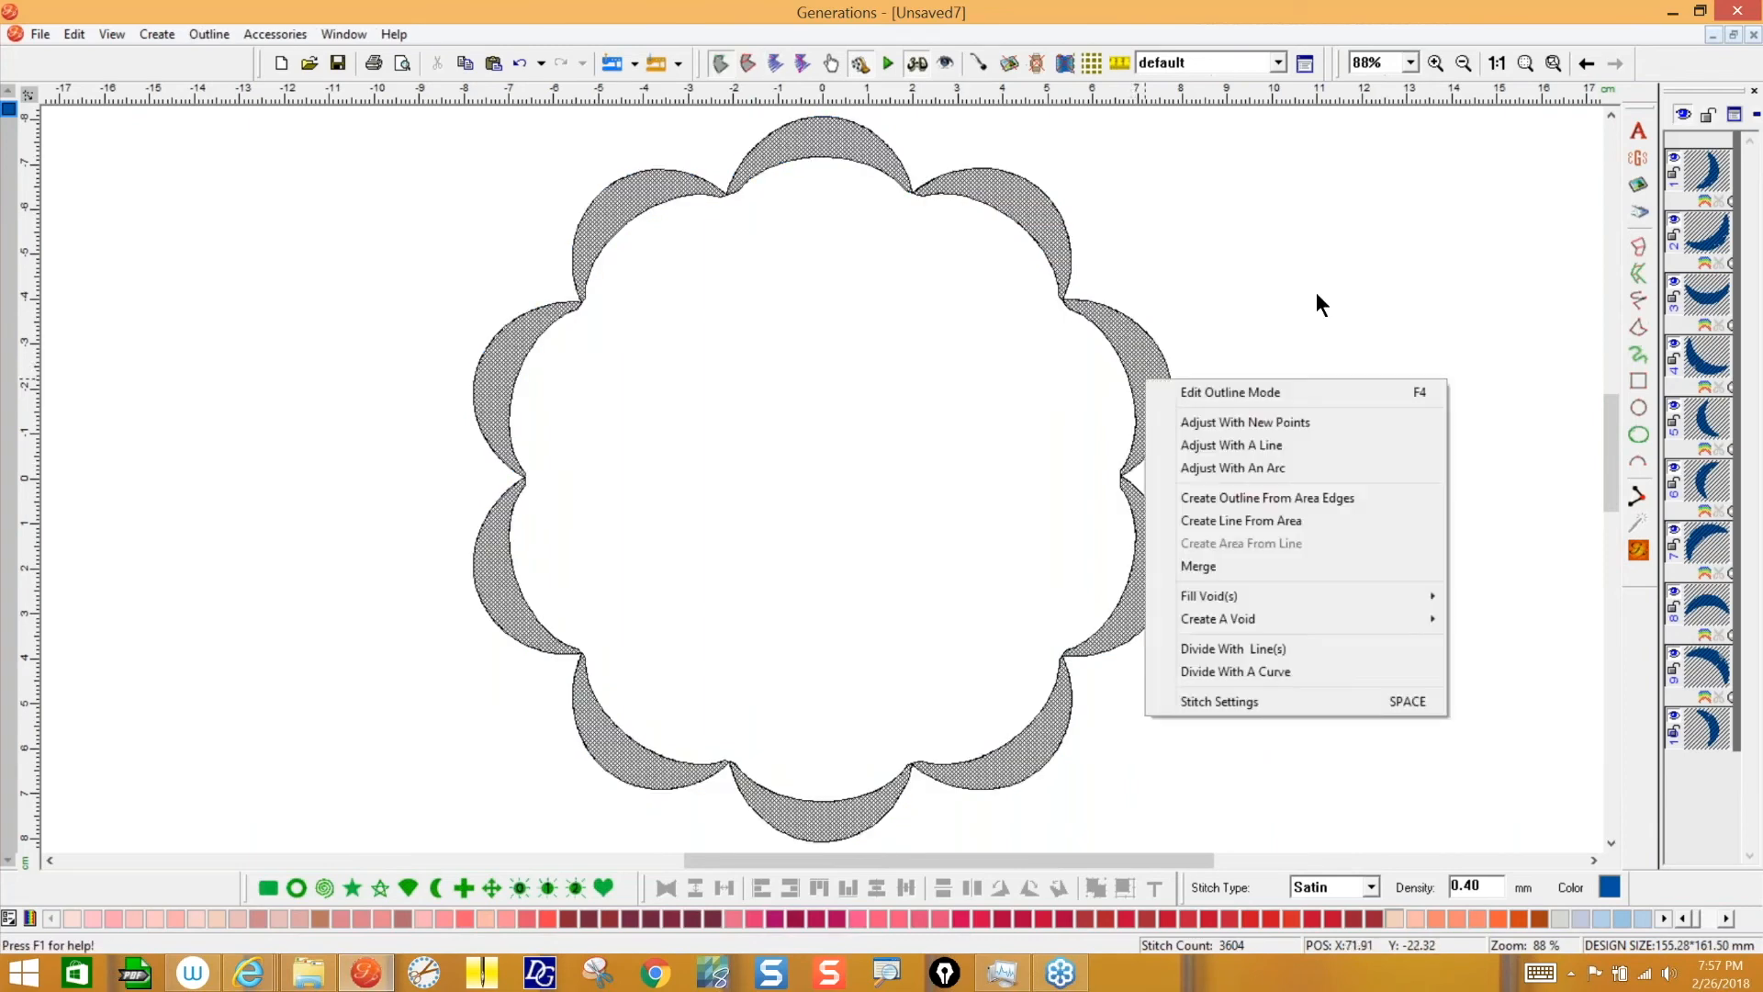
{"action": "left_click", "coordinate": [1212, 565]}
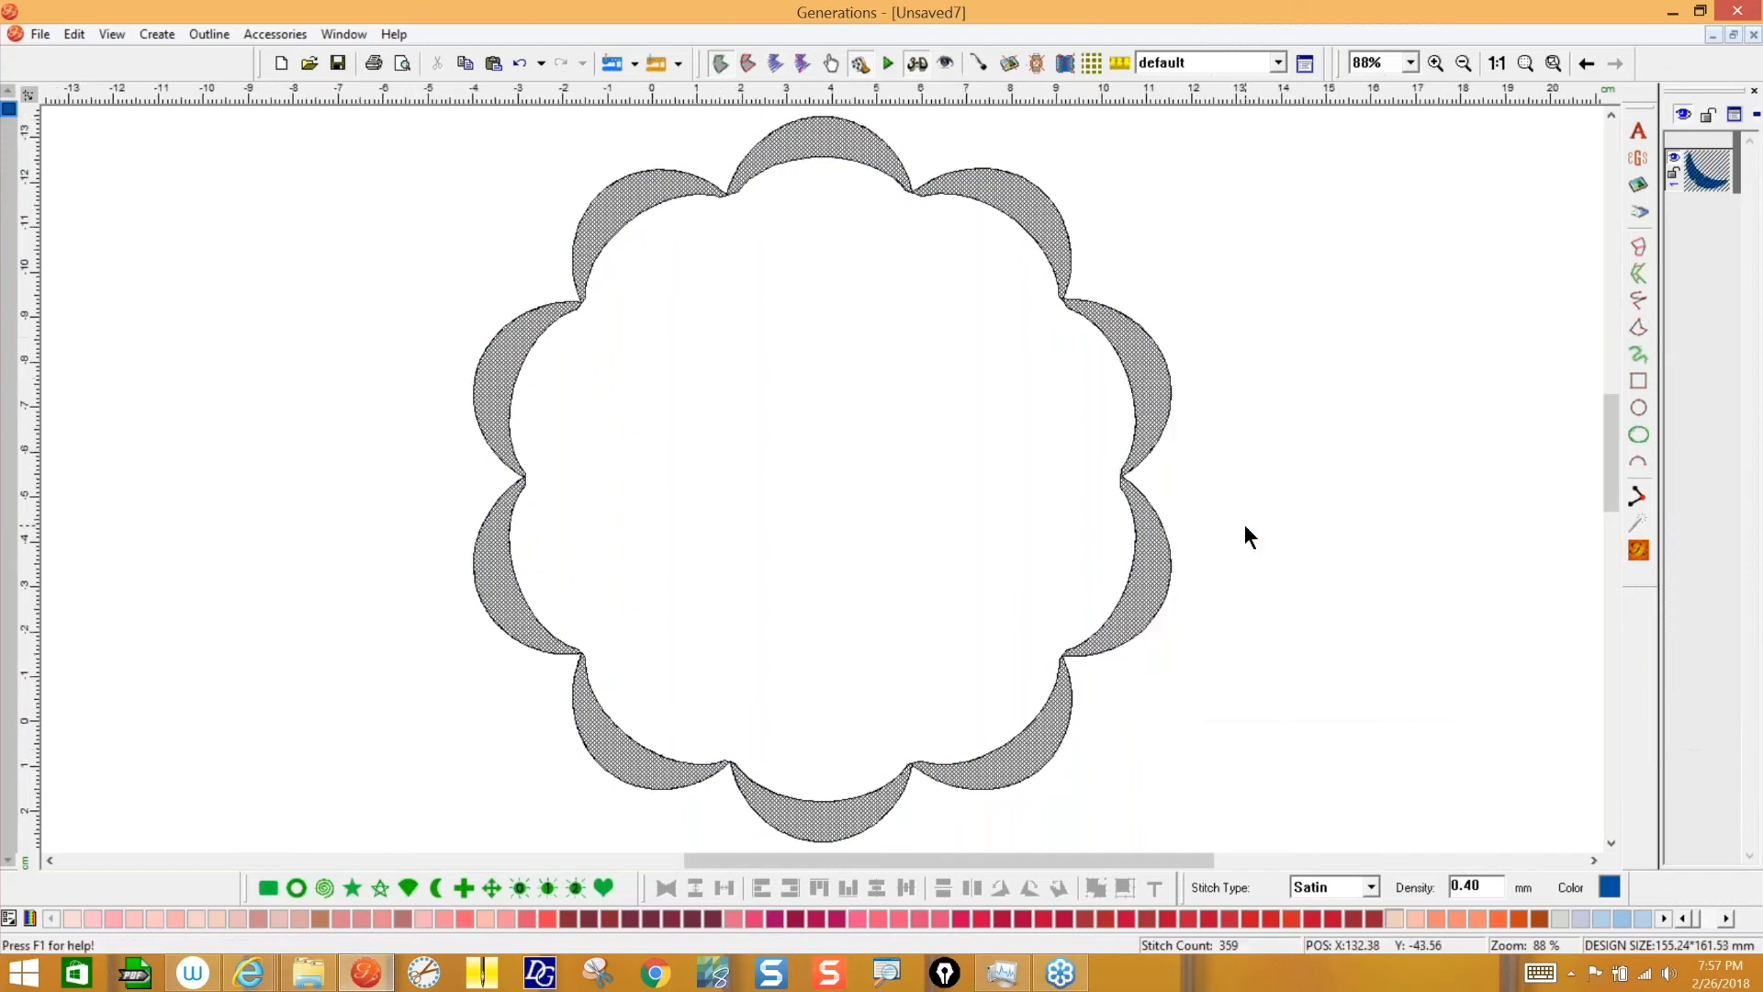
{"action": "left_click", "coordinate": [1638, 551]}
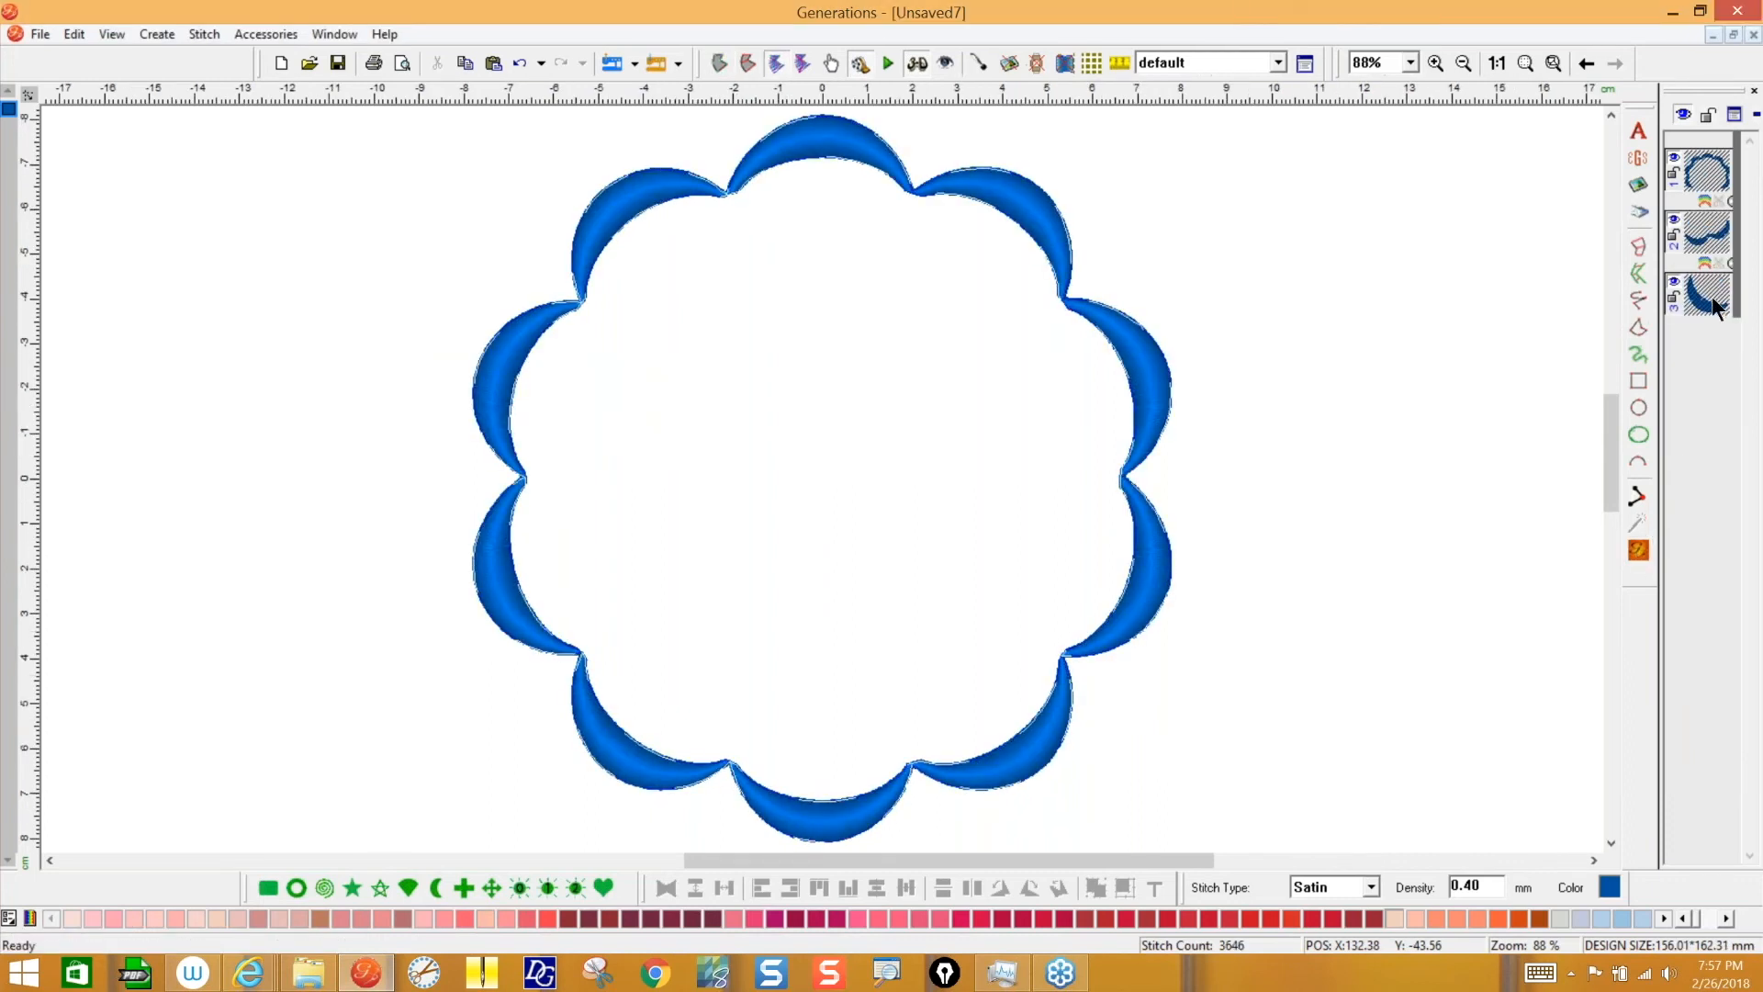
- Check the ring's outlines again and examine which crescents belong to the first and second merged objects
{"action": "left_click", "coordinate": [721, 63]}
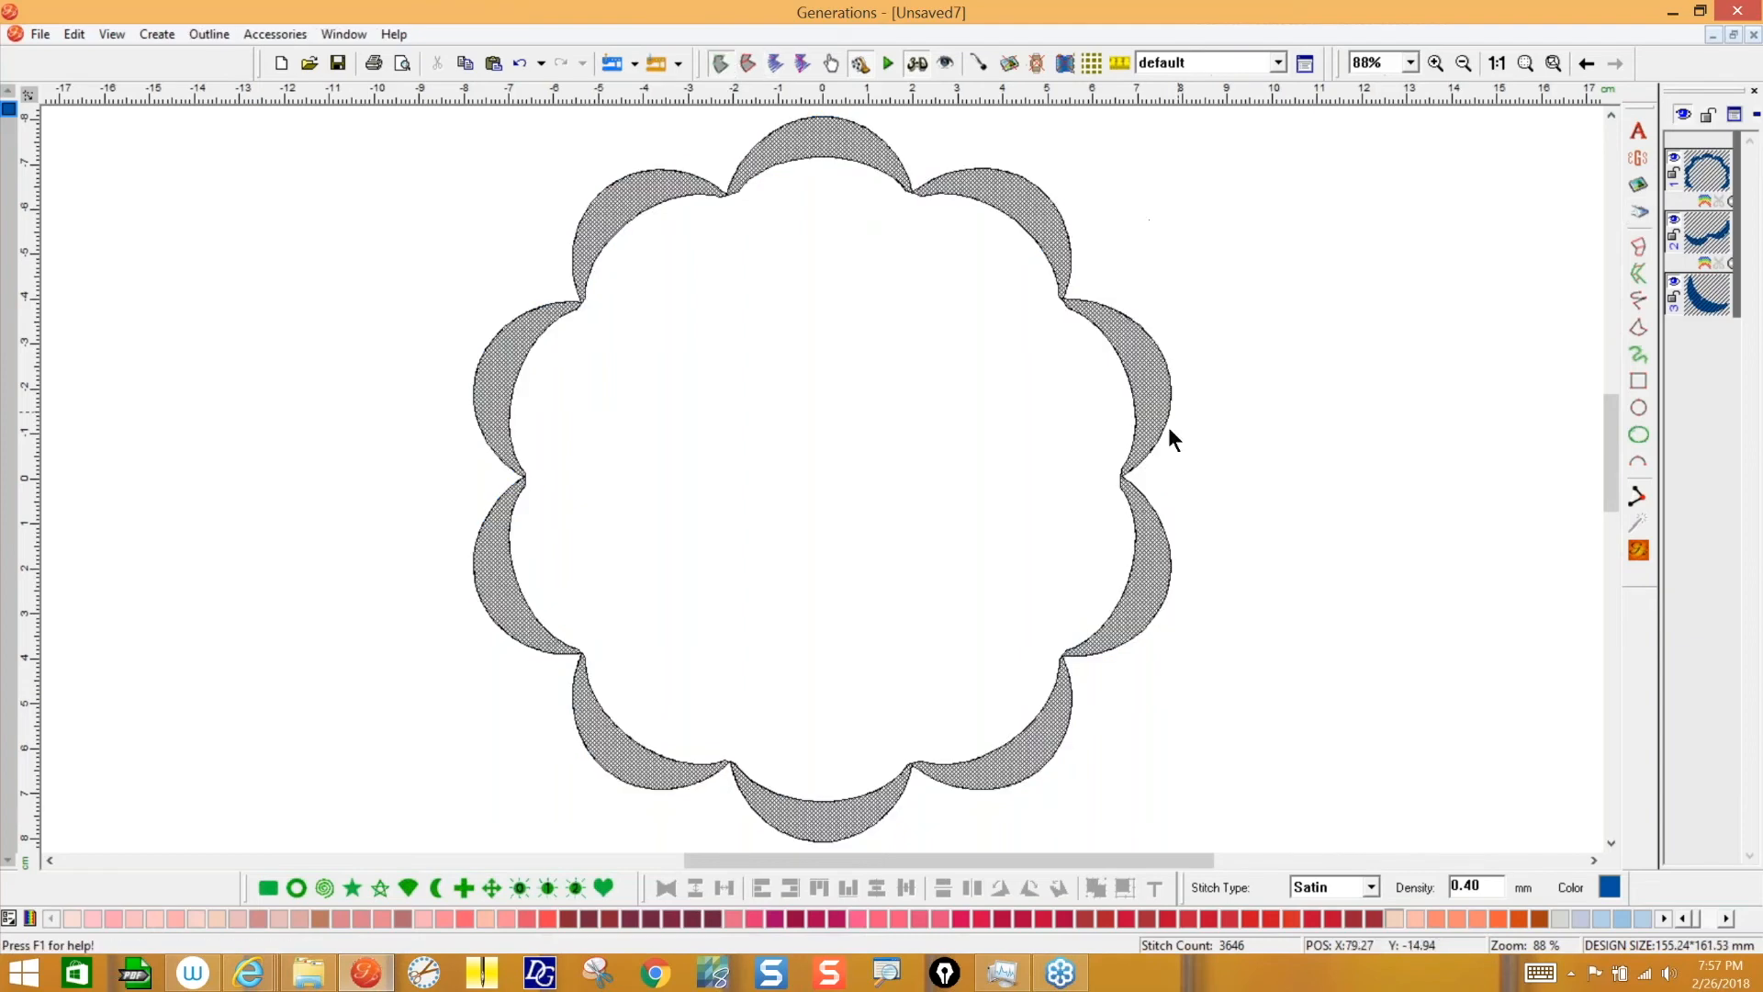
{"action": "left_click", "coordinate": [1638, 549]}
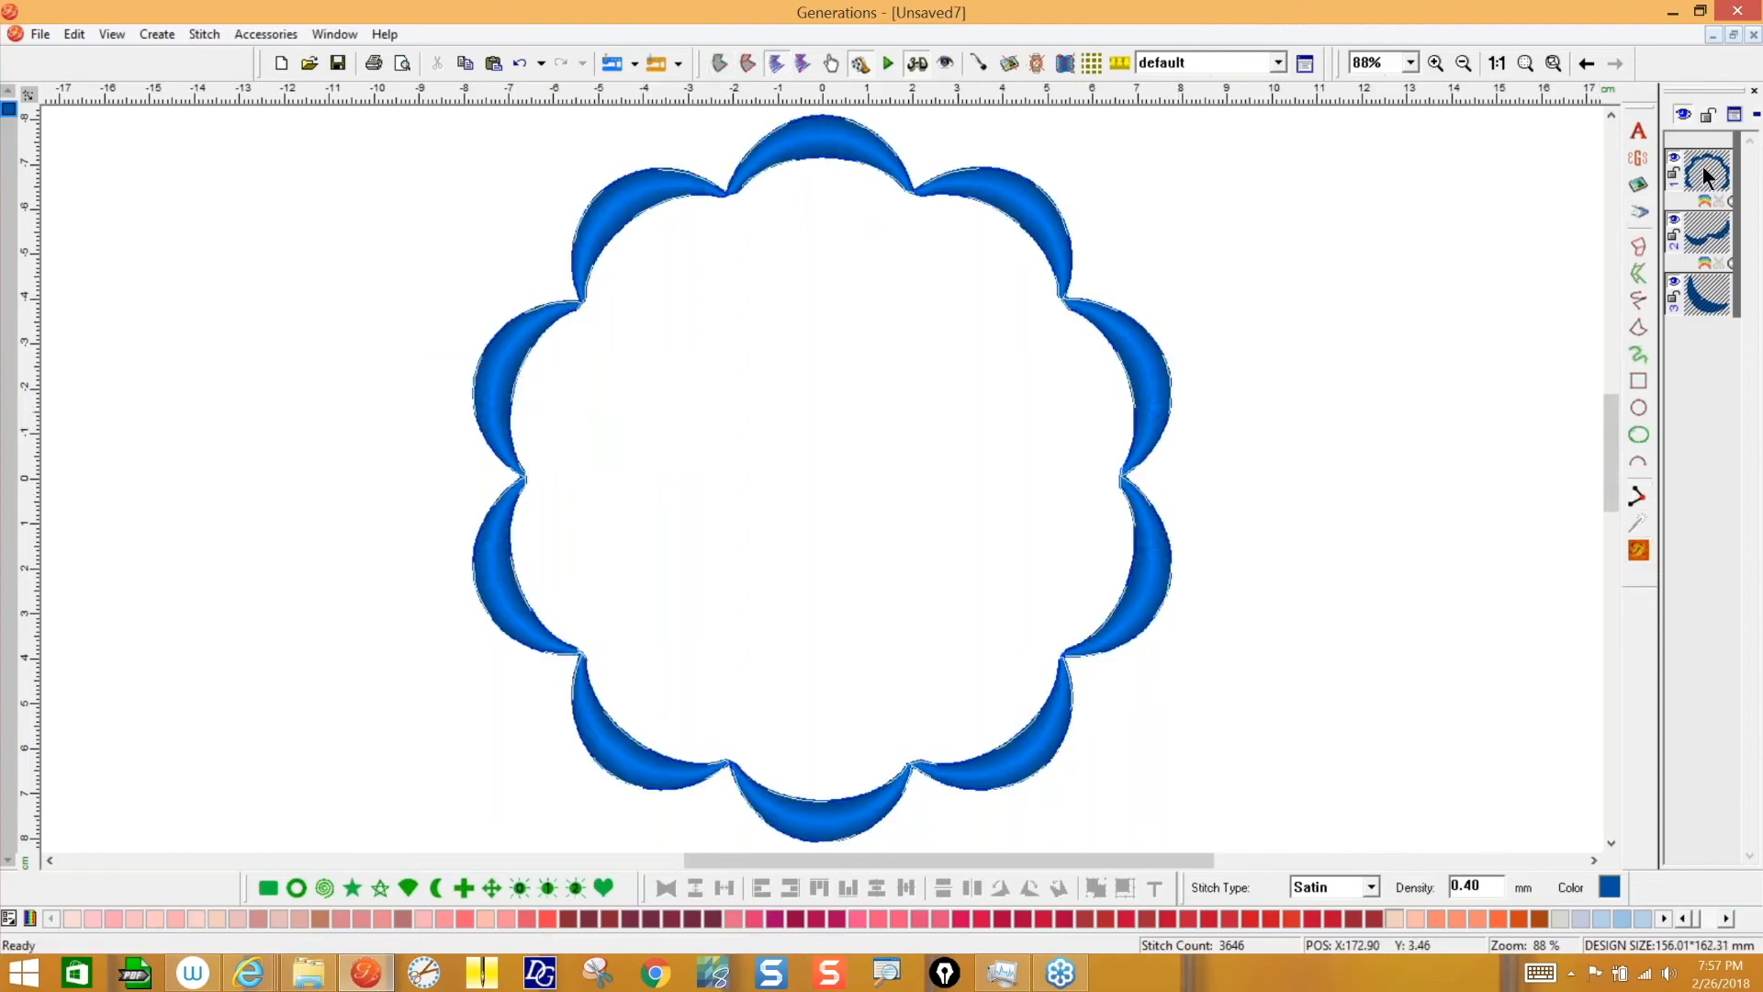
{"action": "left_click", "coordinate": [1700, 237]}
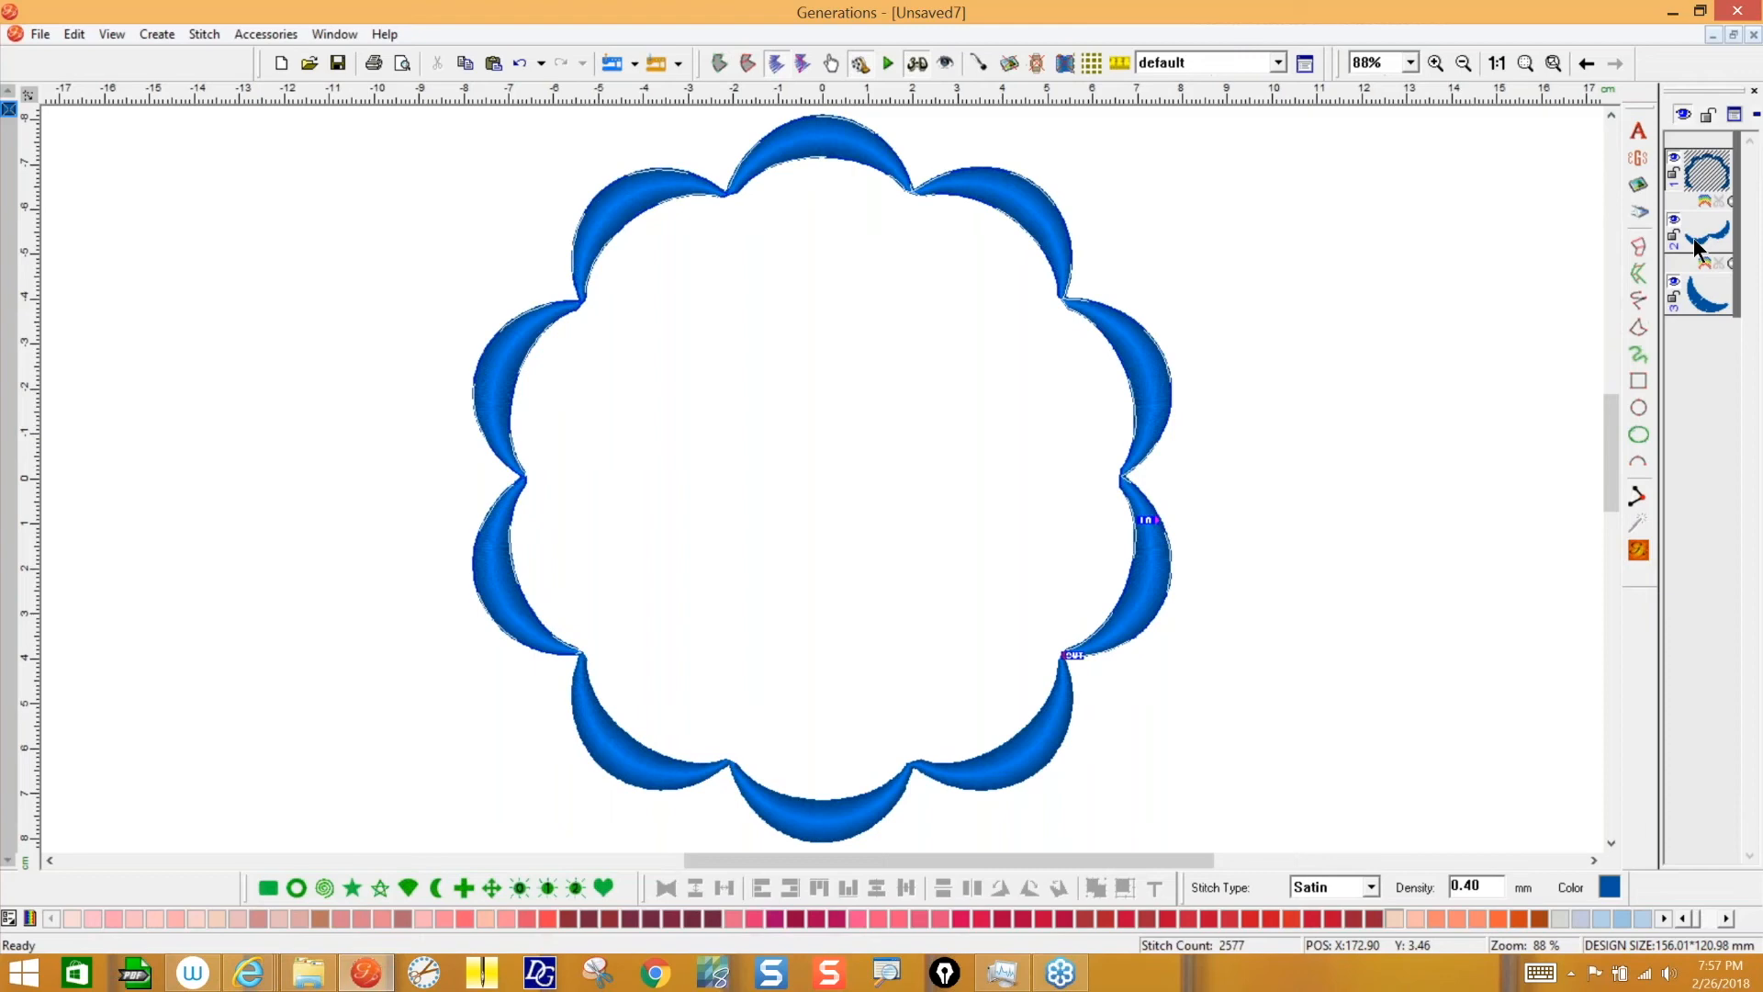
{"action": "left_click", "coordinate": [1700, 236]}
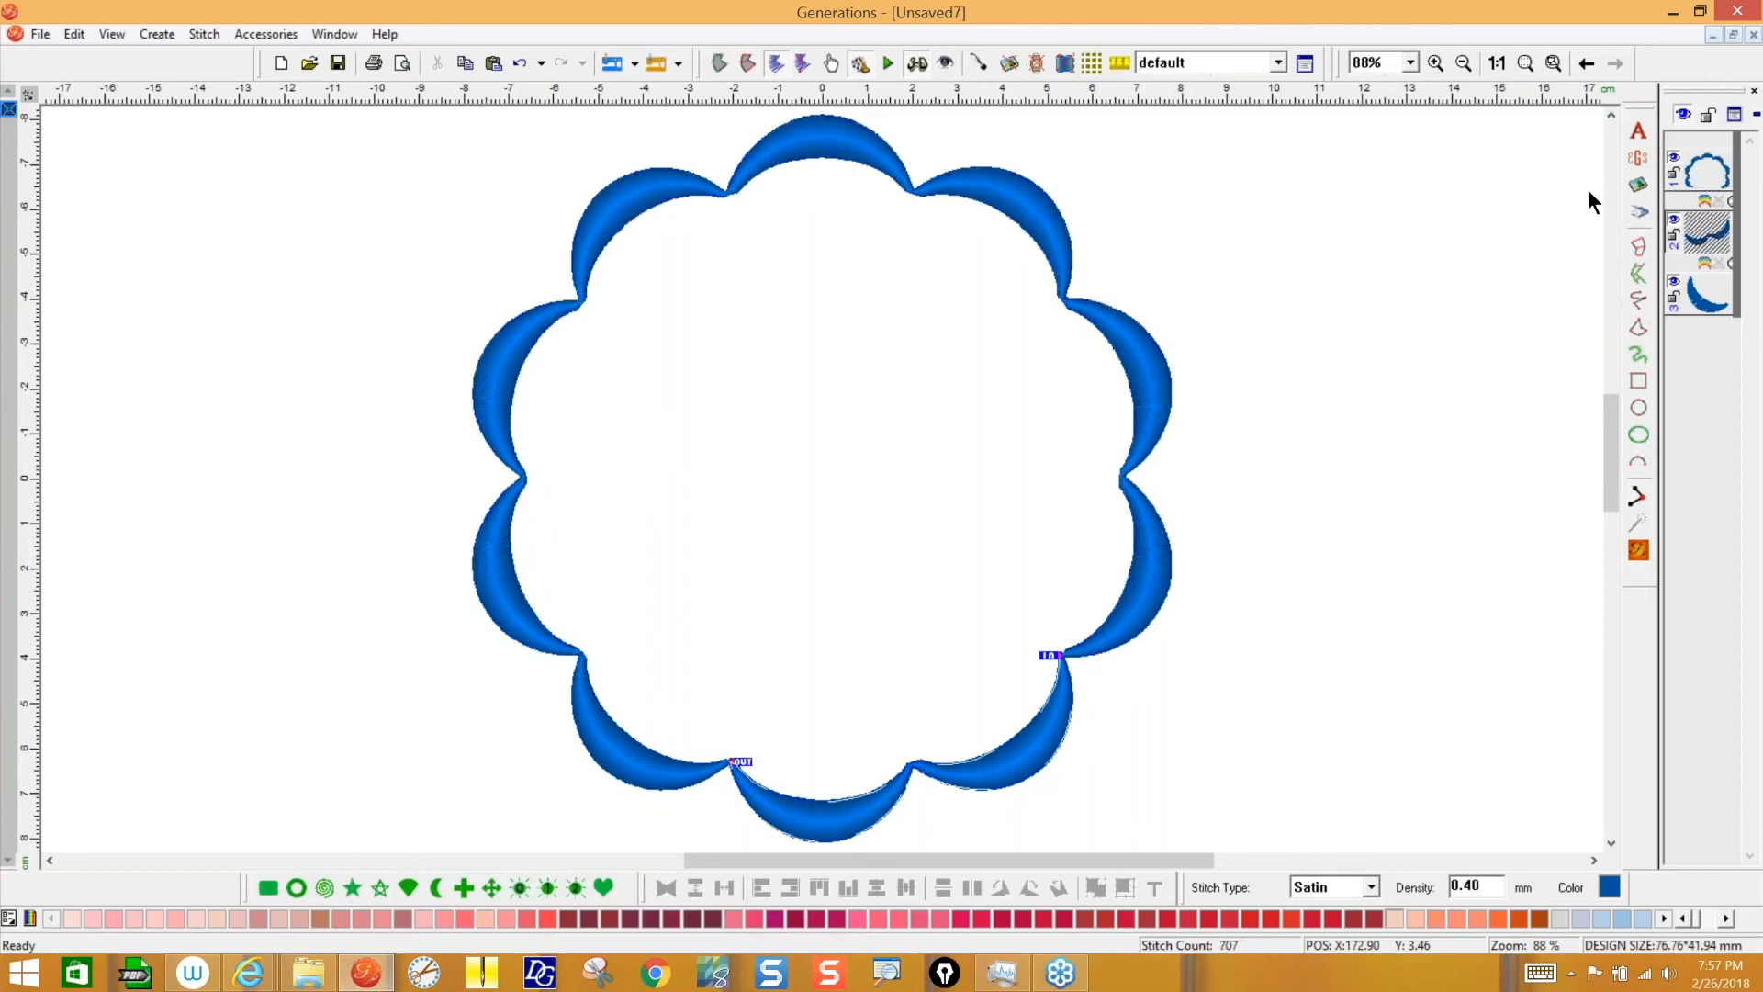
- Extend both end tips of the second object's outline, the bottom crescent pair, into the neighbouring crescents and regenerate its stitches
{"action": "left_click", "coordinate": [722, 64]}
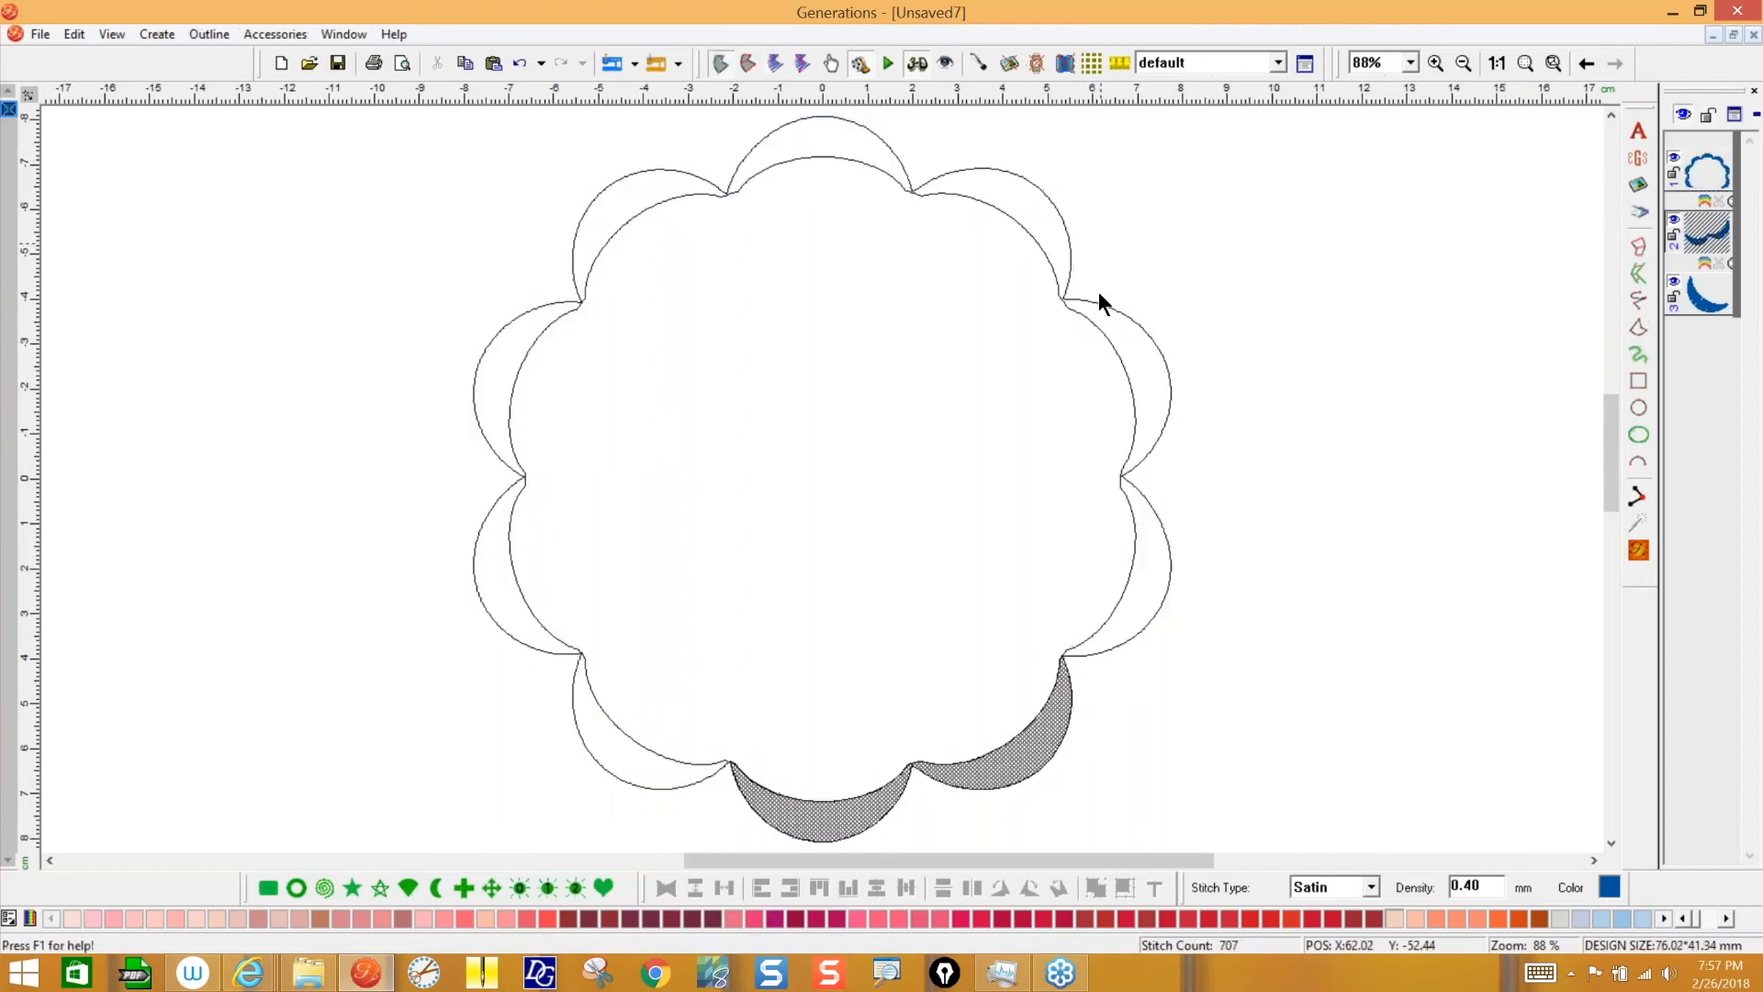
{"action": "right_click", "coordinate": [1049, 724]}
{"action": "left_click", "coordinate": [1138, 394]}
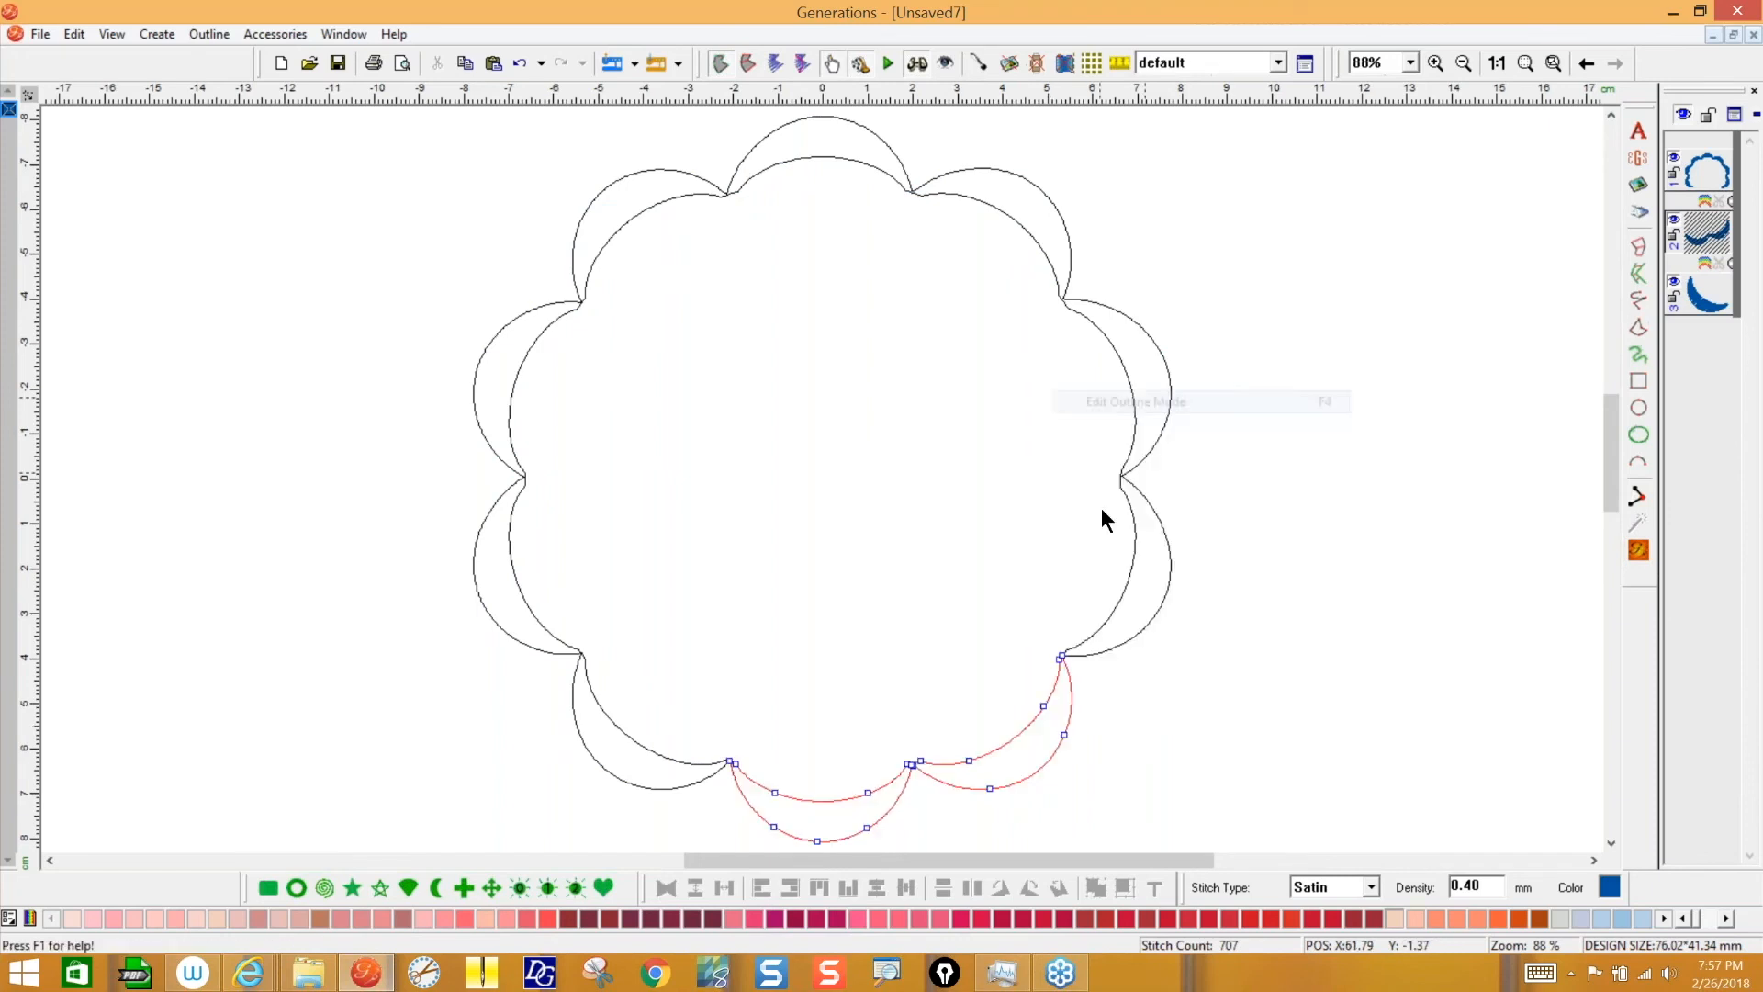
{"action": "left_click", "coordinate": [1581, 68]}
{"action": "left_click_drag", "start_coordinate": [1612, 476], "coordinate": [1614, 512]}
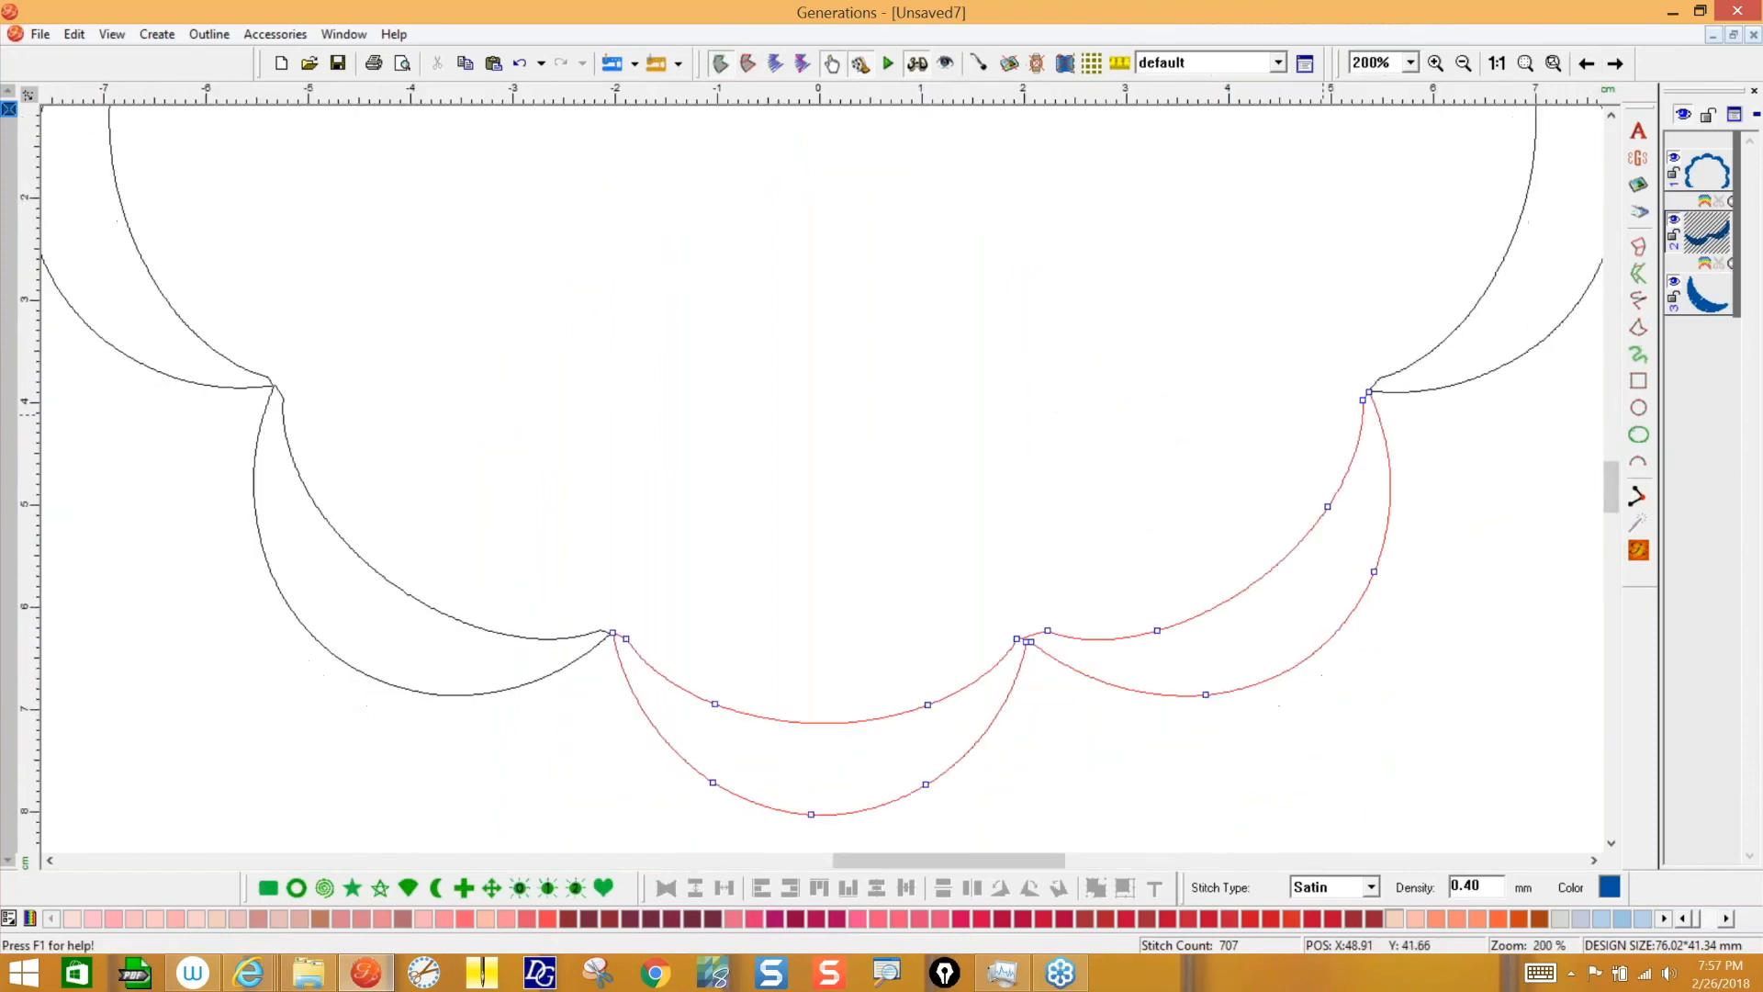
{"action": "left_click_drag", "start_coordinate": [613, 632], "coordinate": [605, 632]}
{"action": "left_click", "coordinate": [1369, 392]}
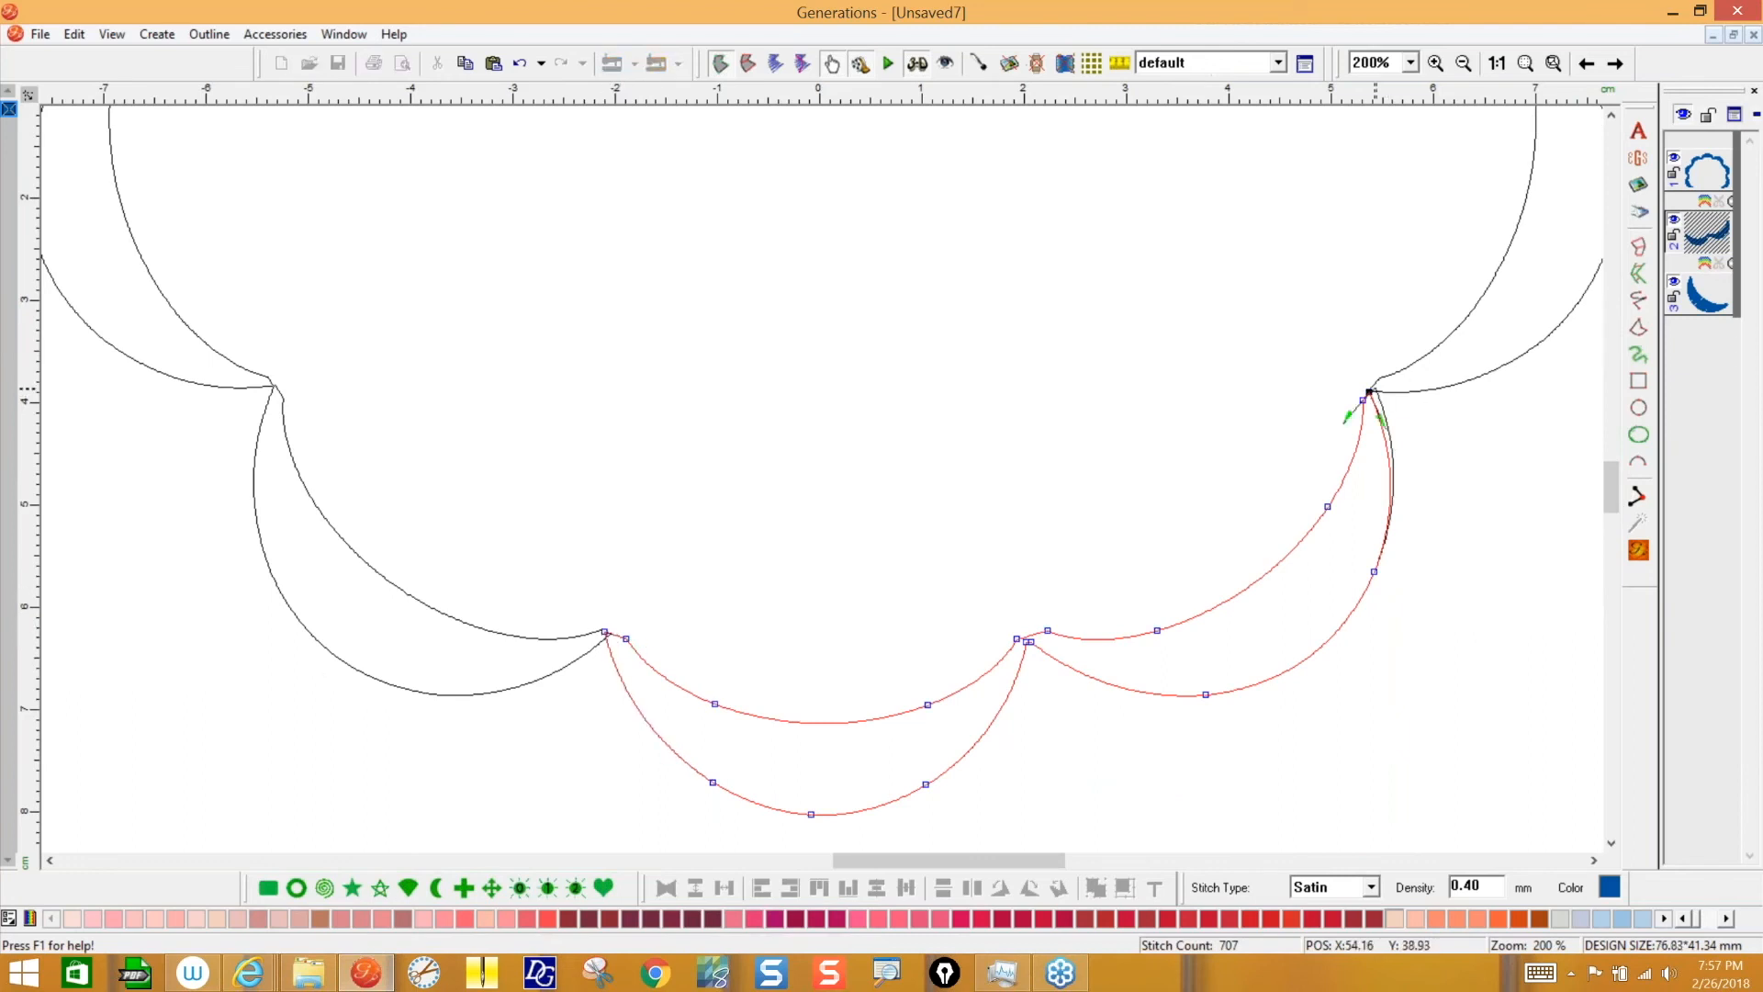
{"action": "left_click_drag", "start_coordinate": [1375, 389], "coordinate": [1374, 386]}
{"action": "left_click", "coordinate": [1639, 552]}
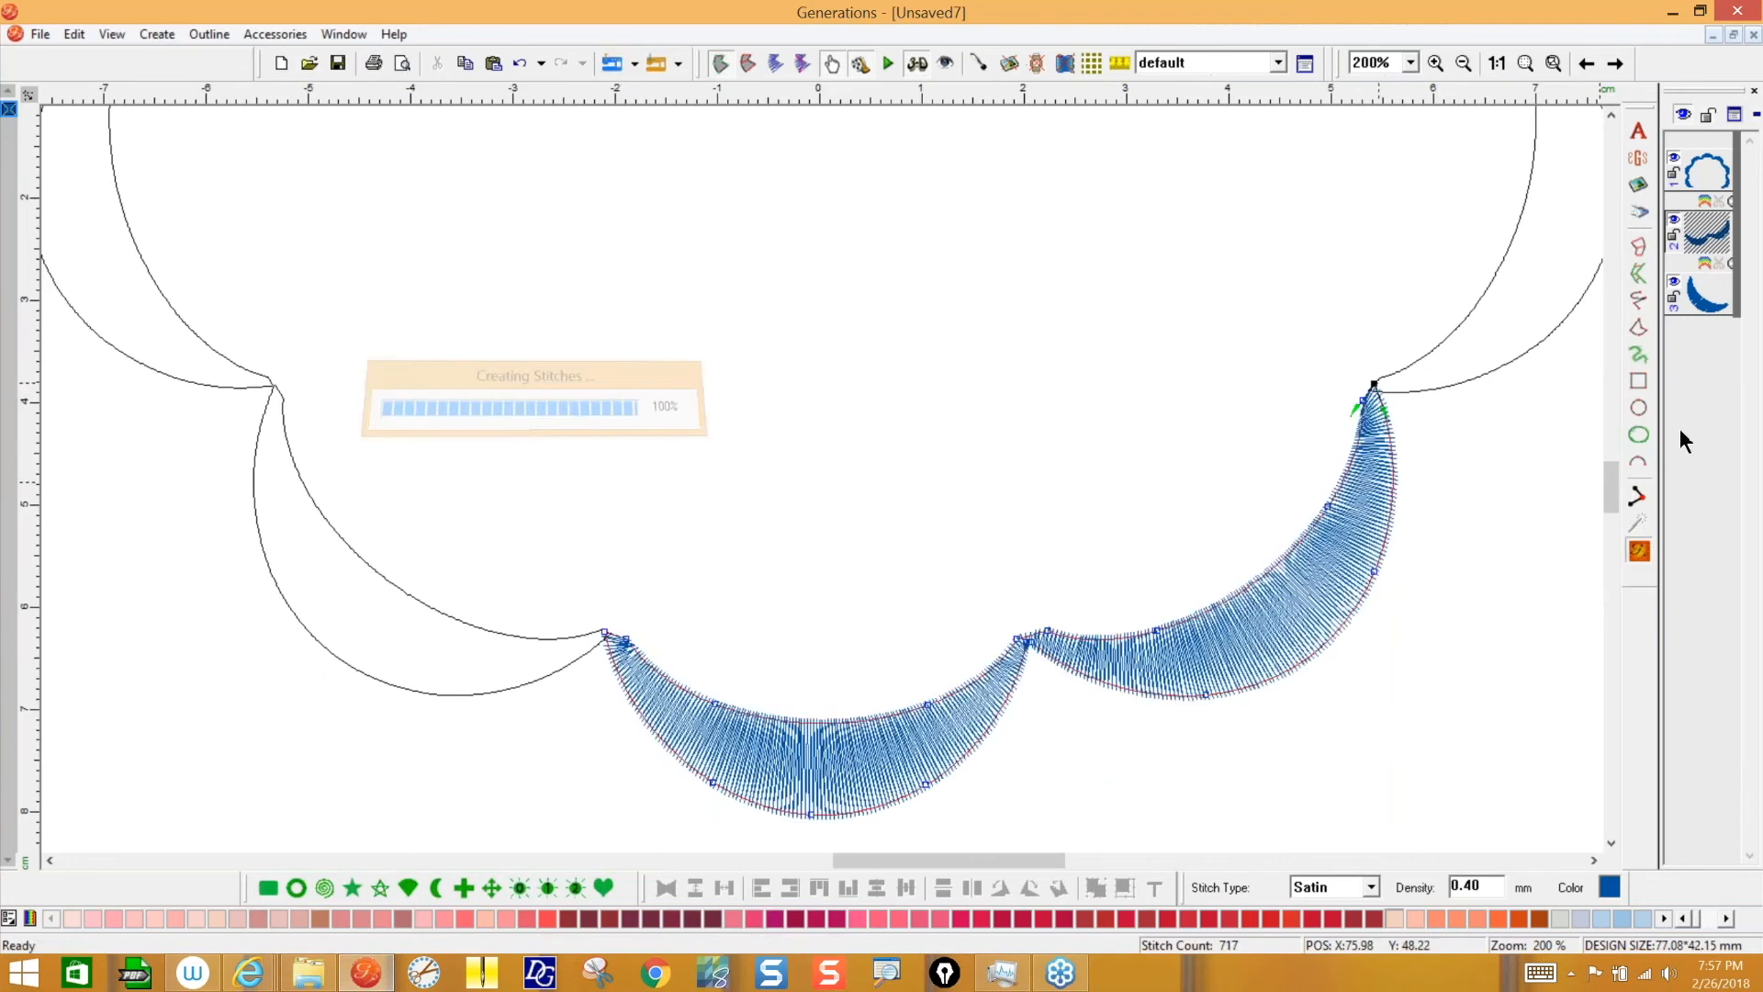
- Extend the upper tip of the third object's outline, the ring's lower-left crescent, into the neighbouring crescent and regenerate its stitches
{"action": "left_click", "coordinate": [1698, 308]}
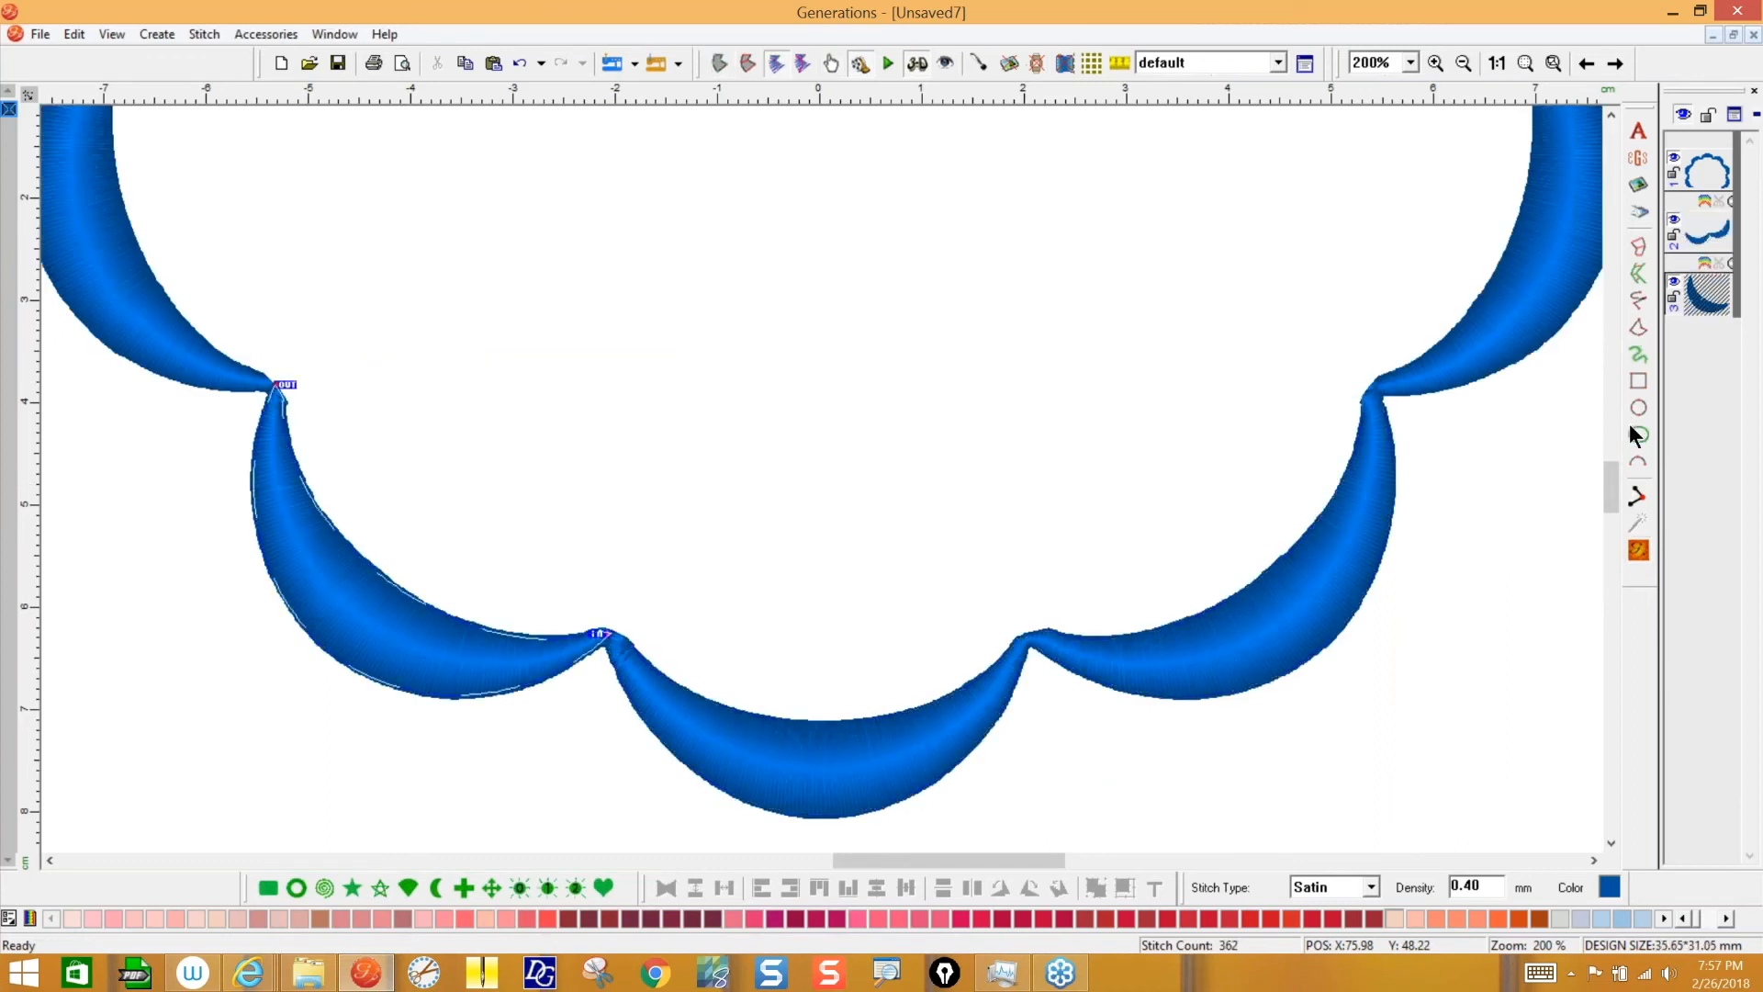
{"action": "left_click", "coordinate": [720, 64]}
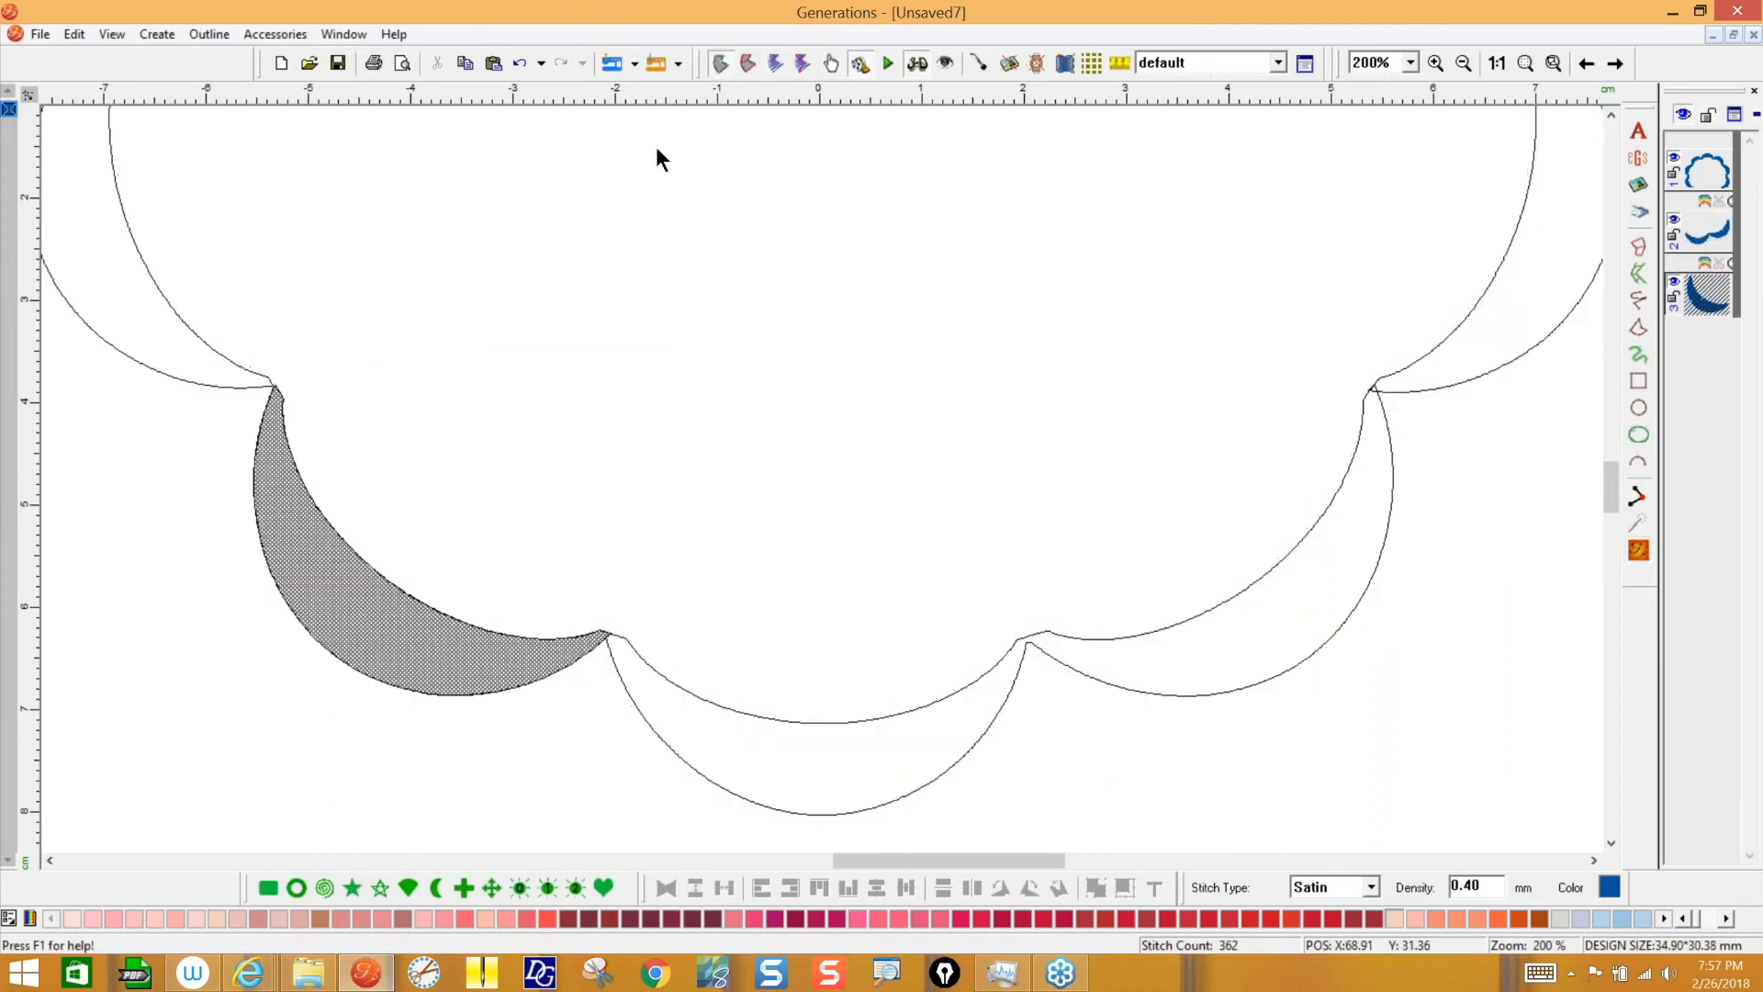
{"action": "right_click", "coordinate": [440, 647]}
{"action": "left_click", "coordinate": [518, 324]}
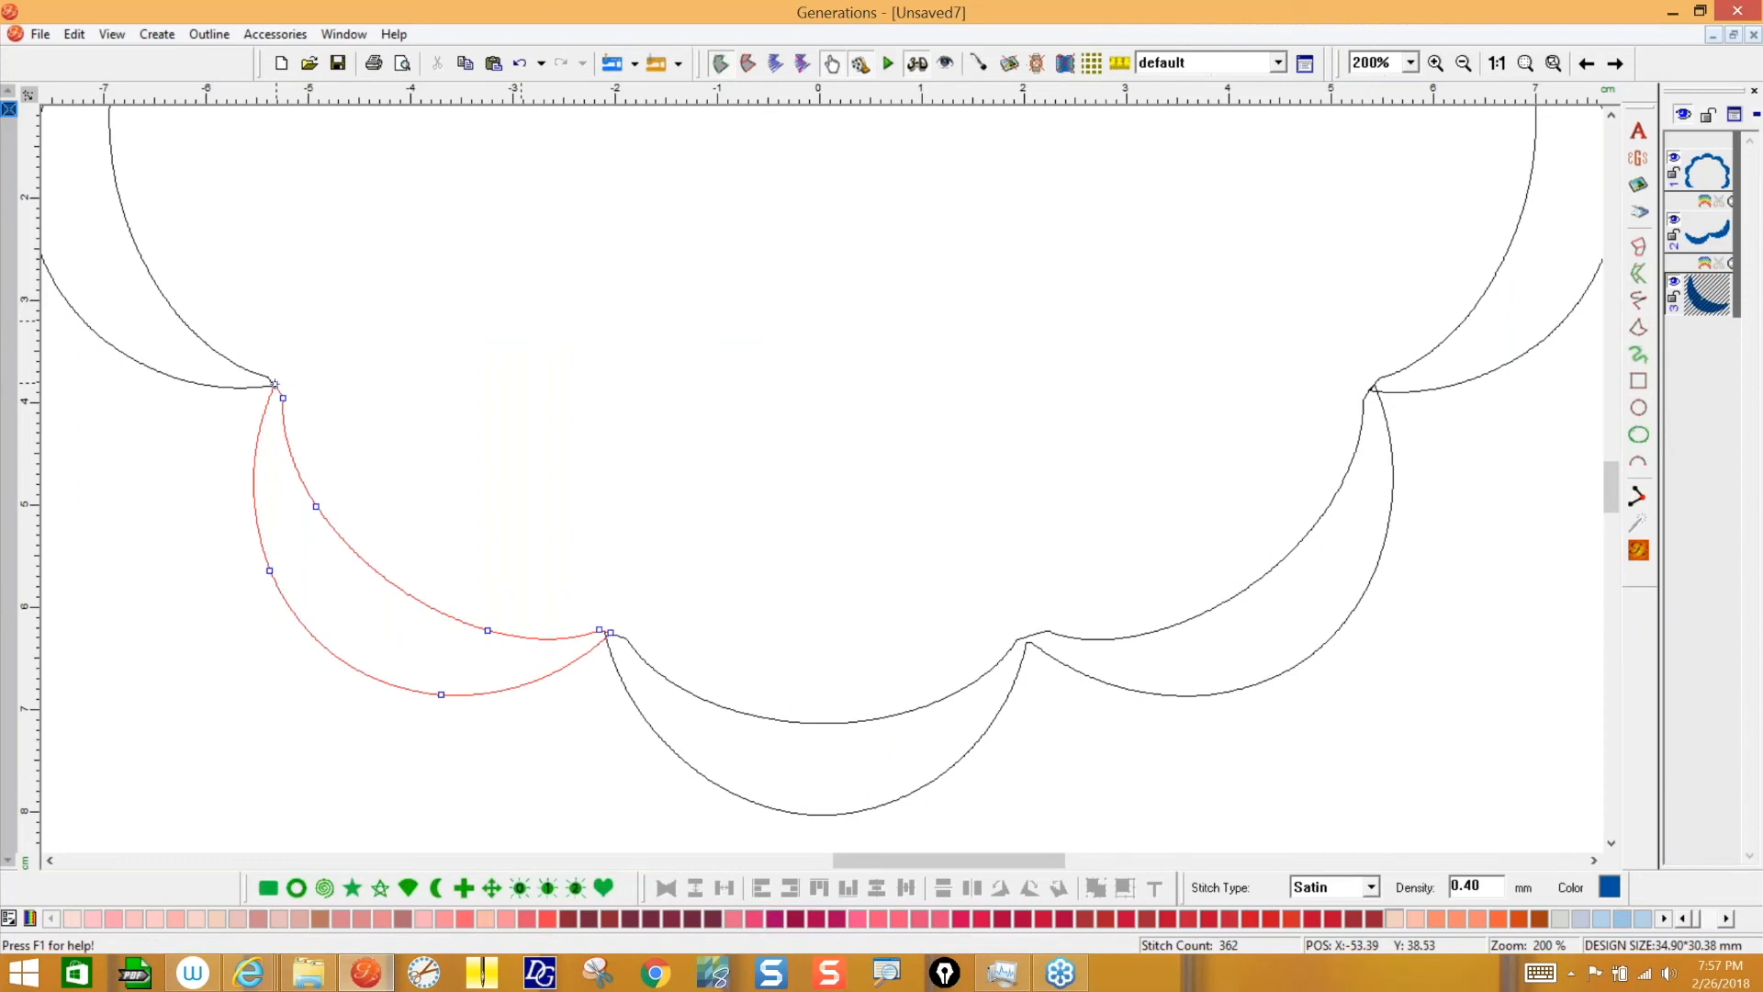
{"action": "left_click_drag", "start_coordinate": [274, 383], "coordinate": [272, 390]}
{"action": "left_click", "coordinate": [1638, 551]}
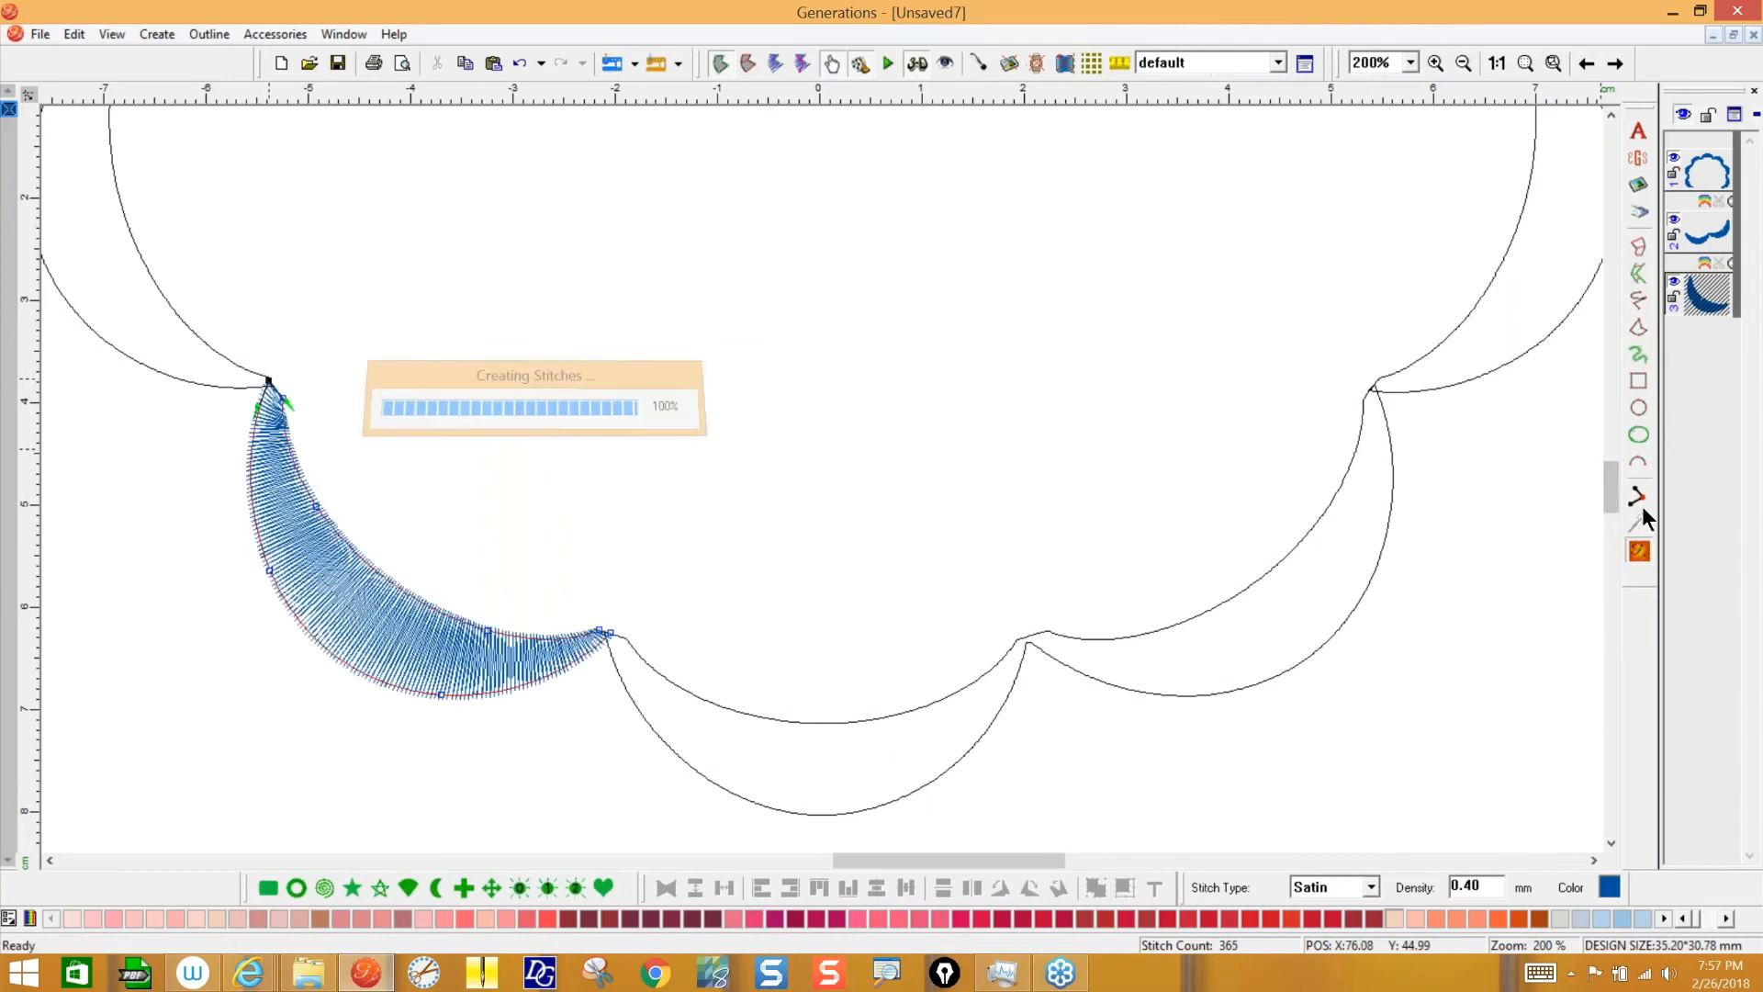
{"action": "left_click", "coordinate": [1524, 60]}
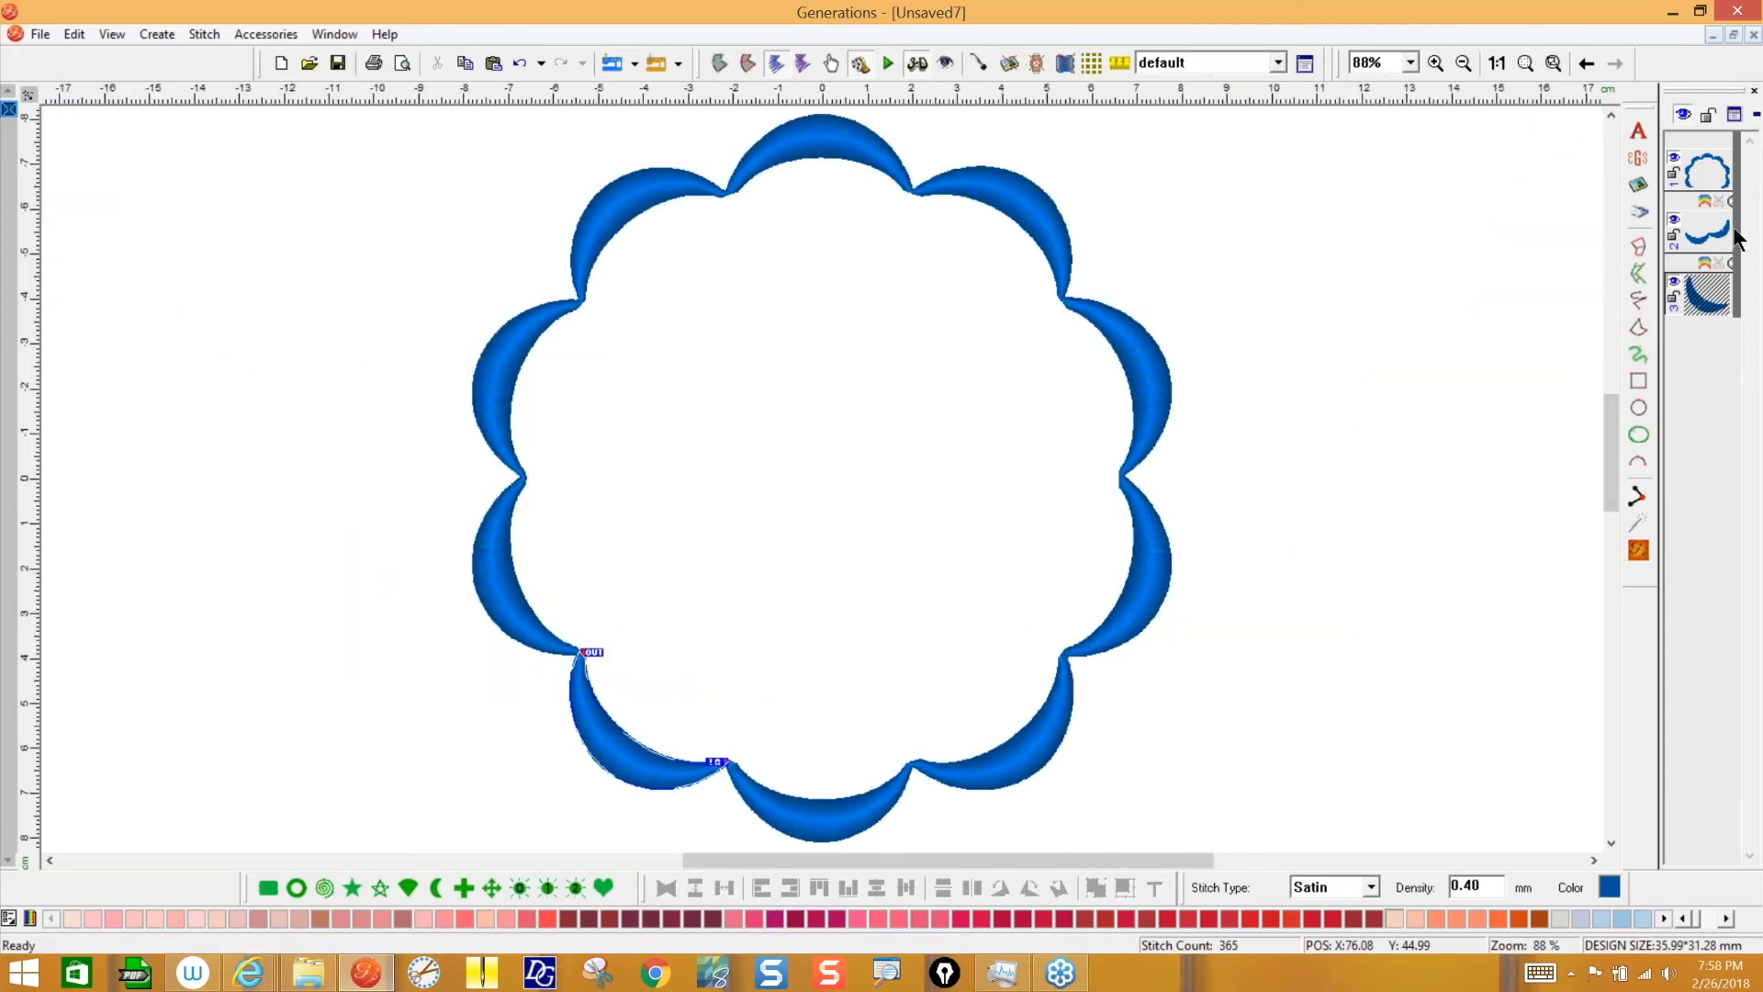
- Merge the outlines of all three ring objects into one and inspect the regenerated ring in the 3D view
{"action": "left_click", "coordinate": [1699, 170]}
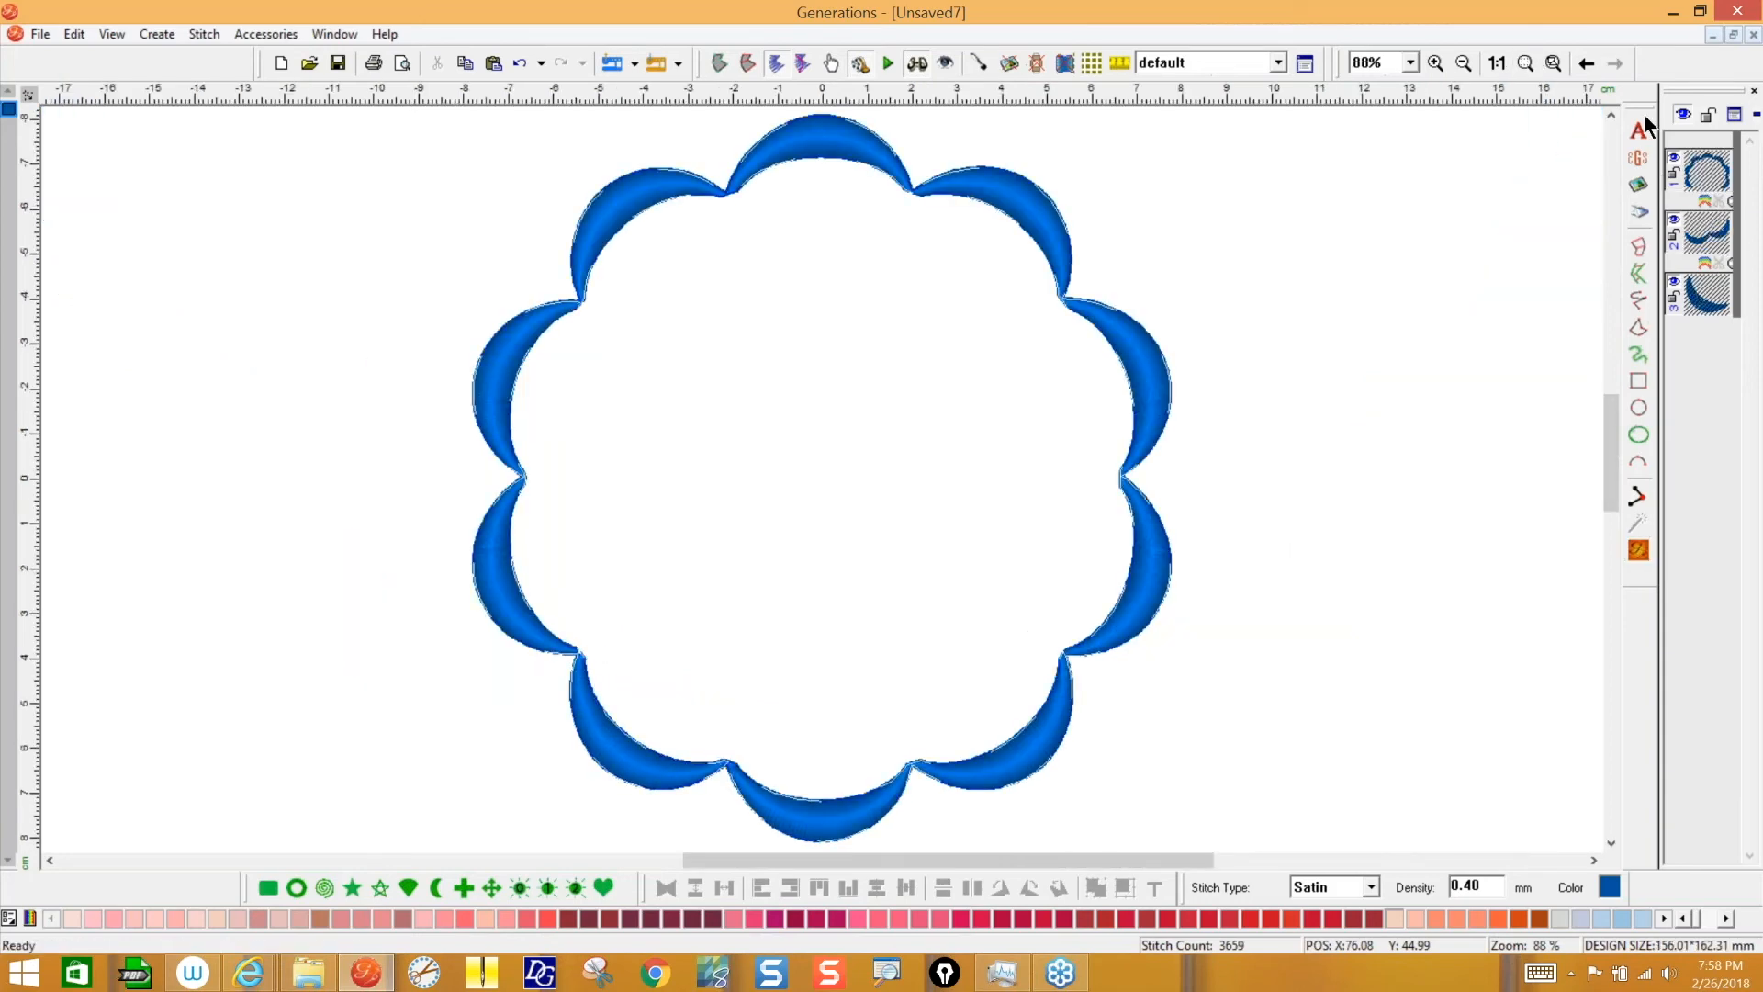
{"action": "left_click", "coordinate": [719, 64]}
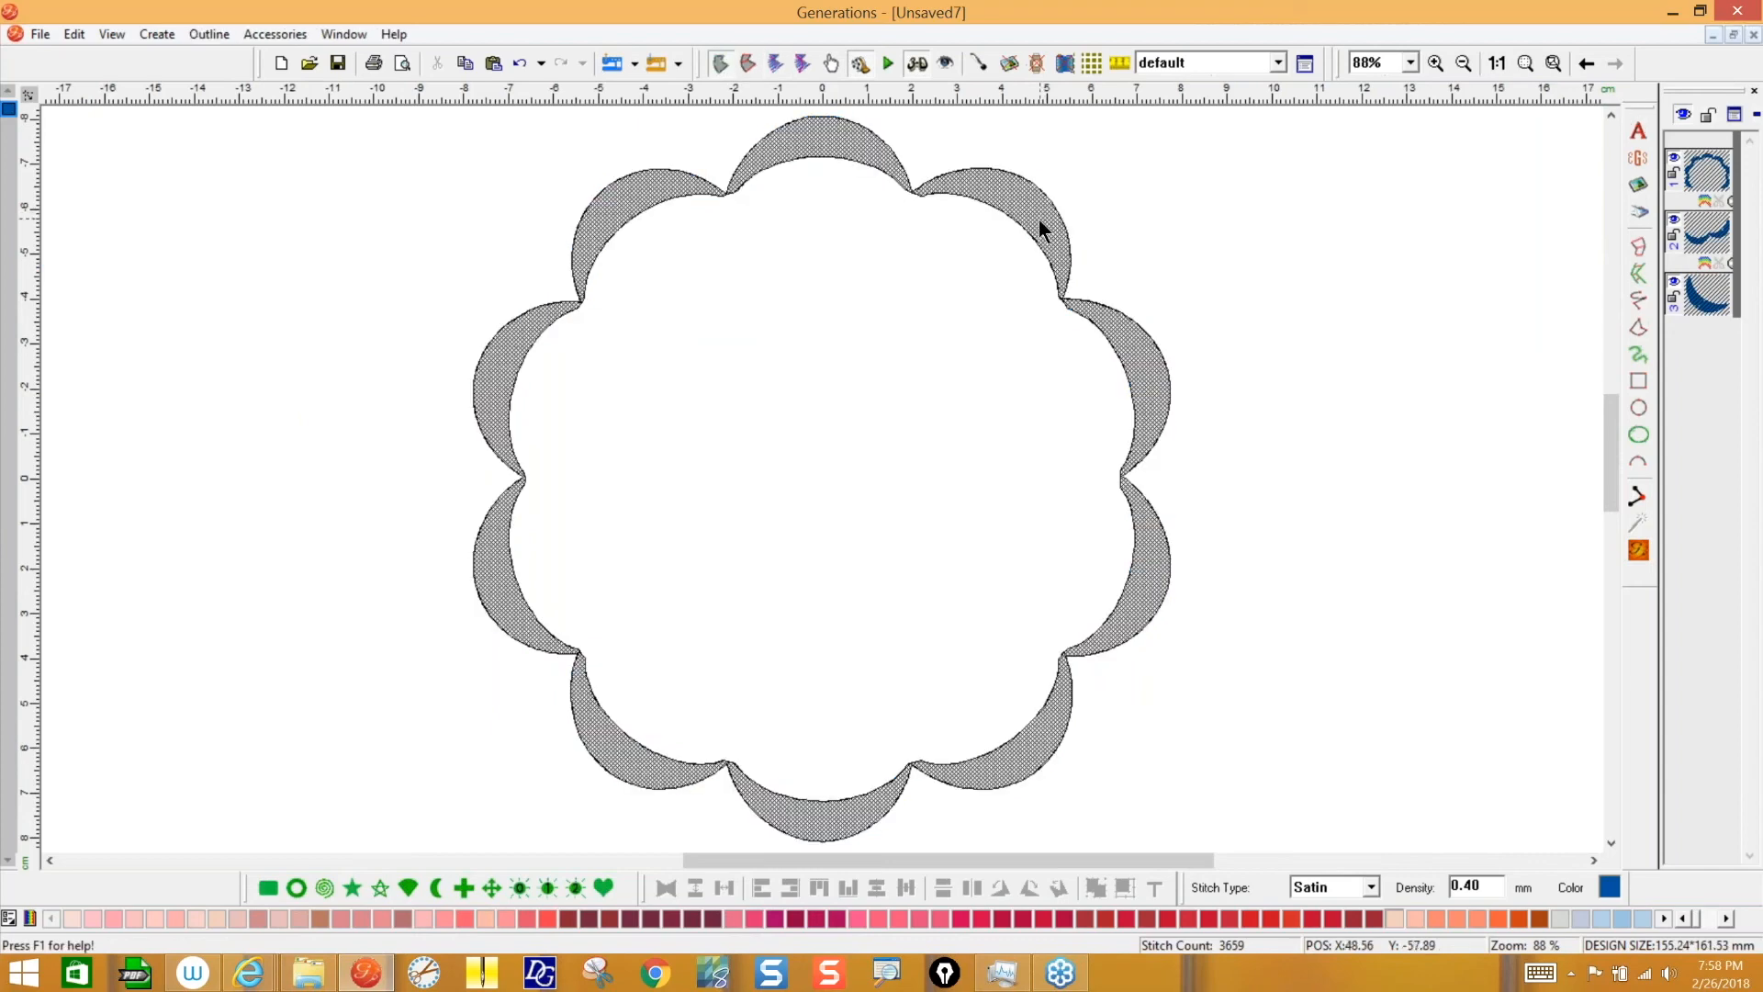
{"action": "right_click", "coordinate": [1044, 207]}
{"action": "left_click", "coordinate": [1126, 404]}
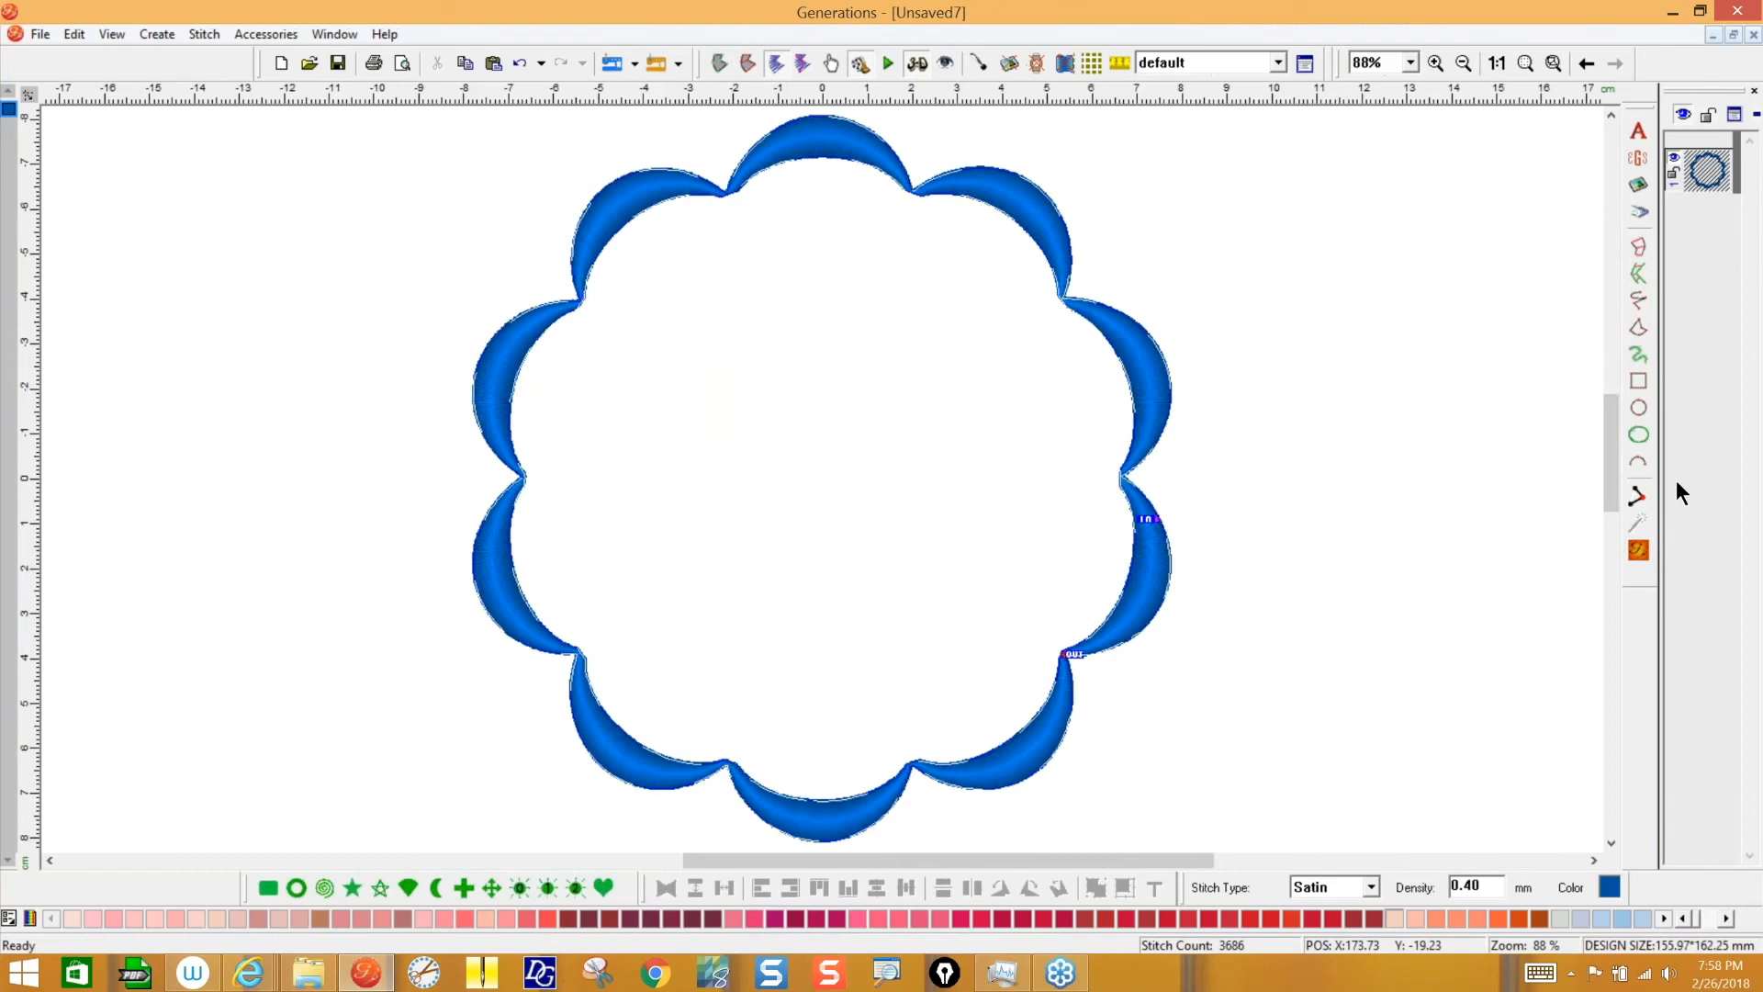
{"action": "left_click", "coordinate": [1353, 378]}
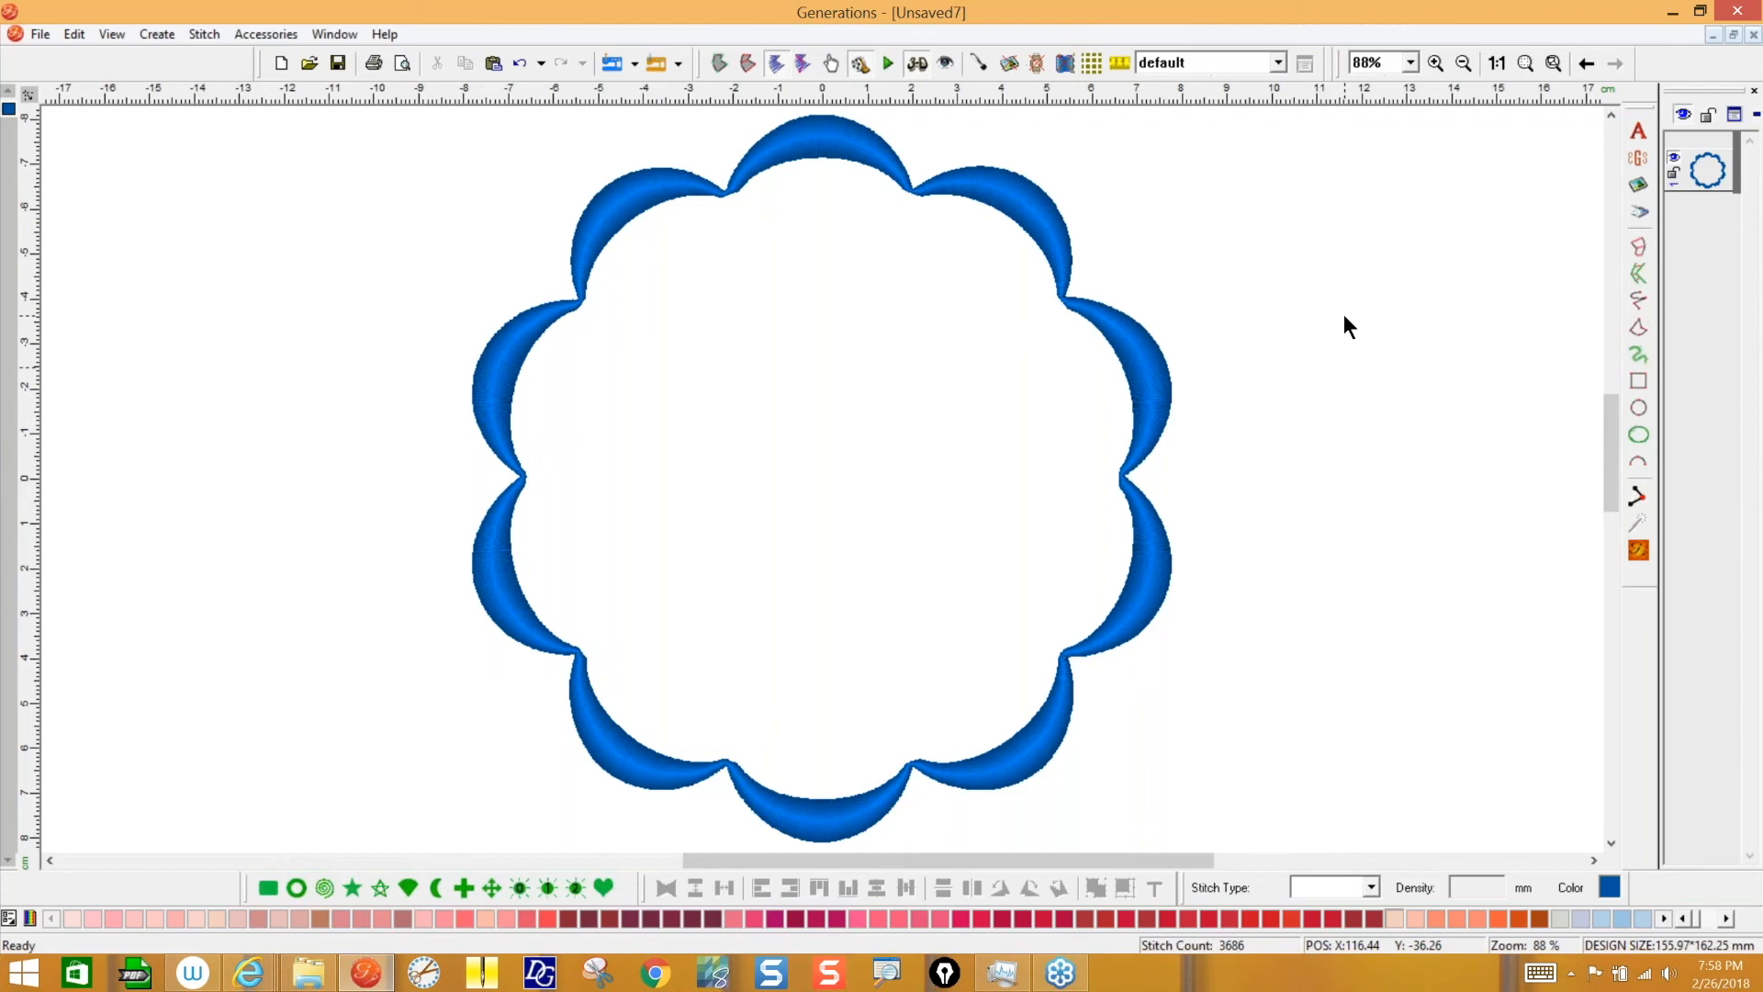
{"action": "left_click", "coordinate": [1586, 63]}
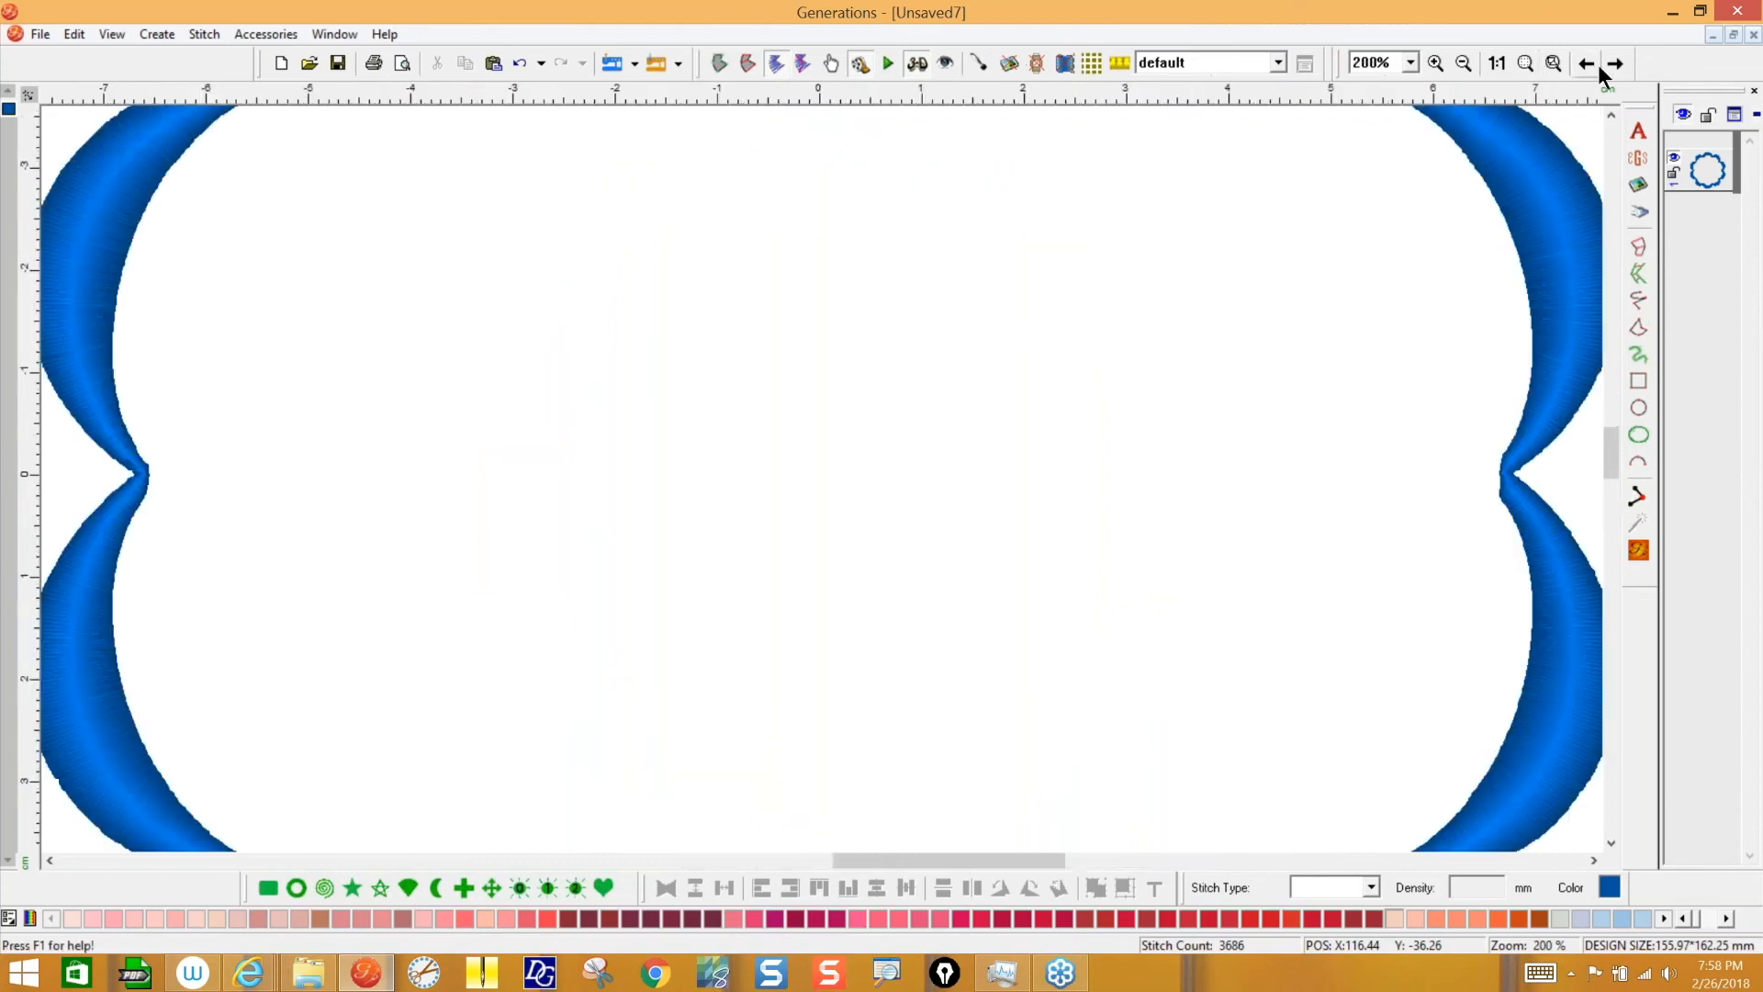
{"action": "left_click", "coordinate": [1497, 63]}
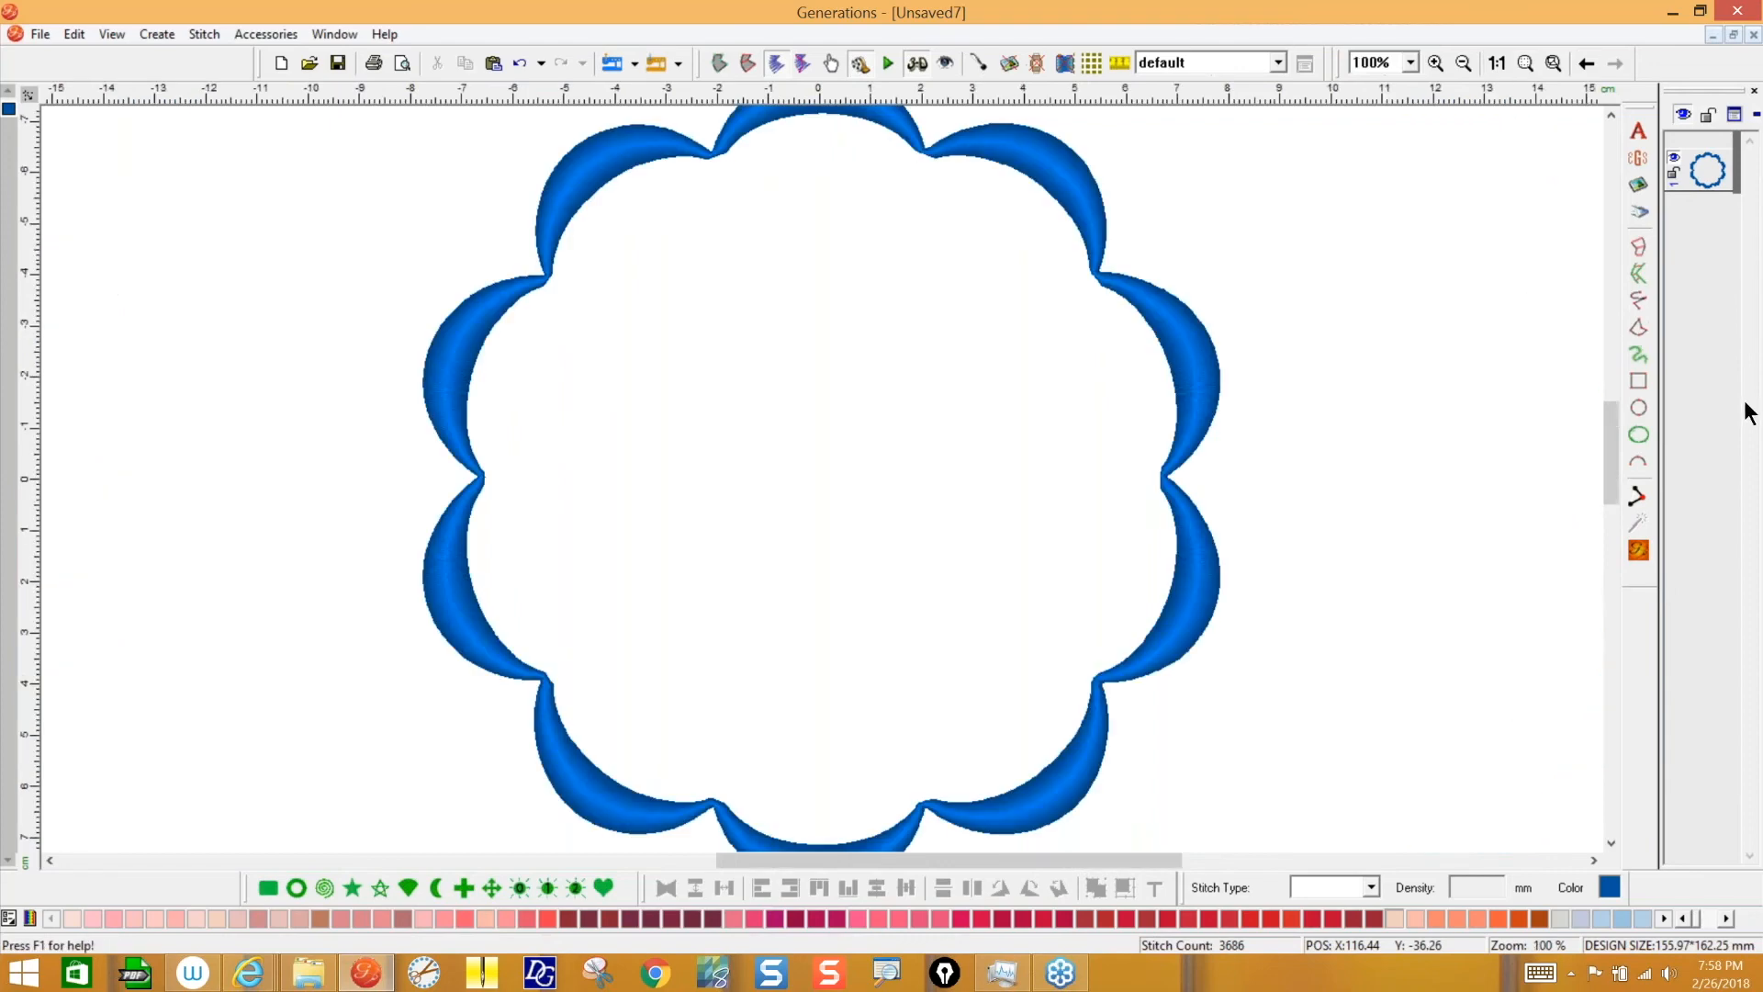
- Delete the merged crescent ring so the design page is empty
{"action": "left_click", "coordinate": [1742, 400]}
{"action": "left_click", "coordinate": [1709, 174]}
{"action": "key", "text": "Delete"}
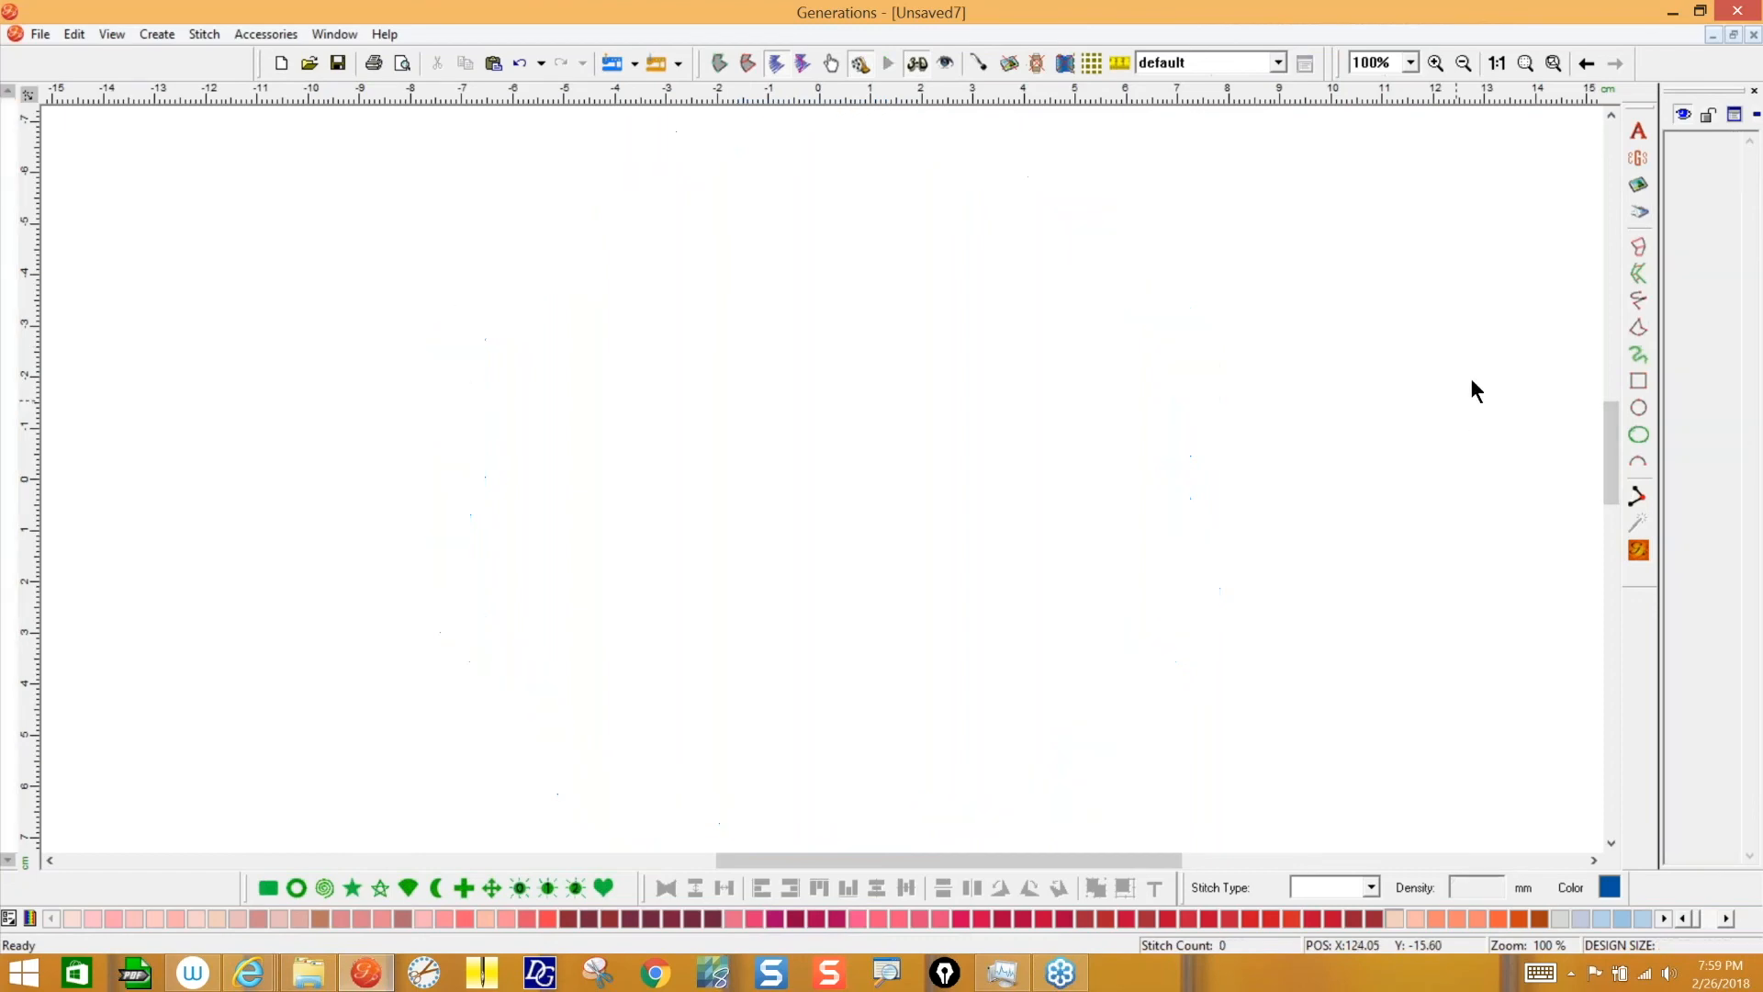
- Insert the Star1 block from the My Blocks collection of the Building Block Bar, and hide the bar again
{"action": "right_click", "coordinate": [193, 889]}
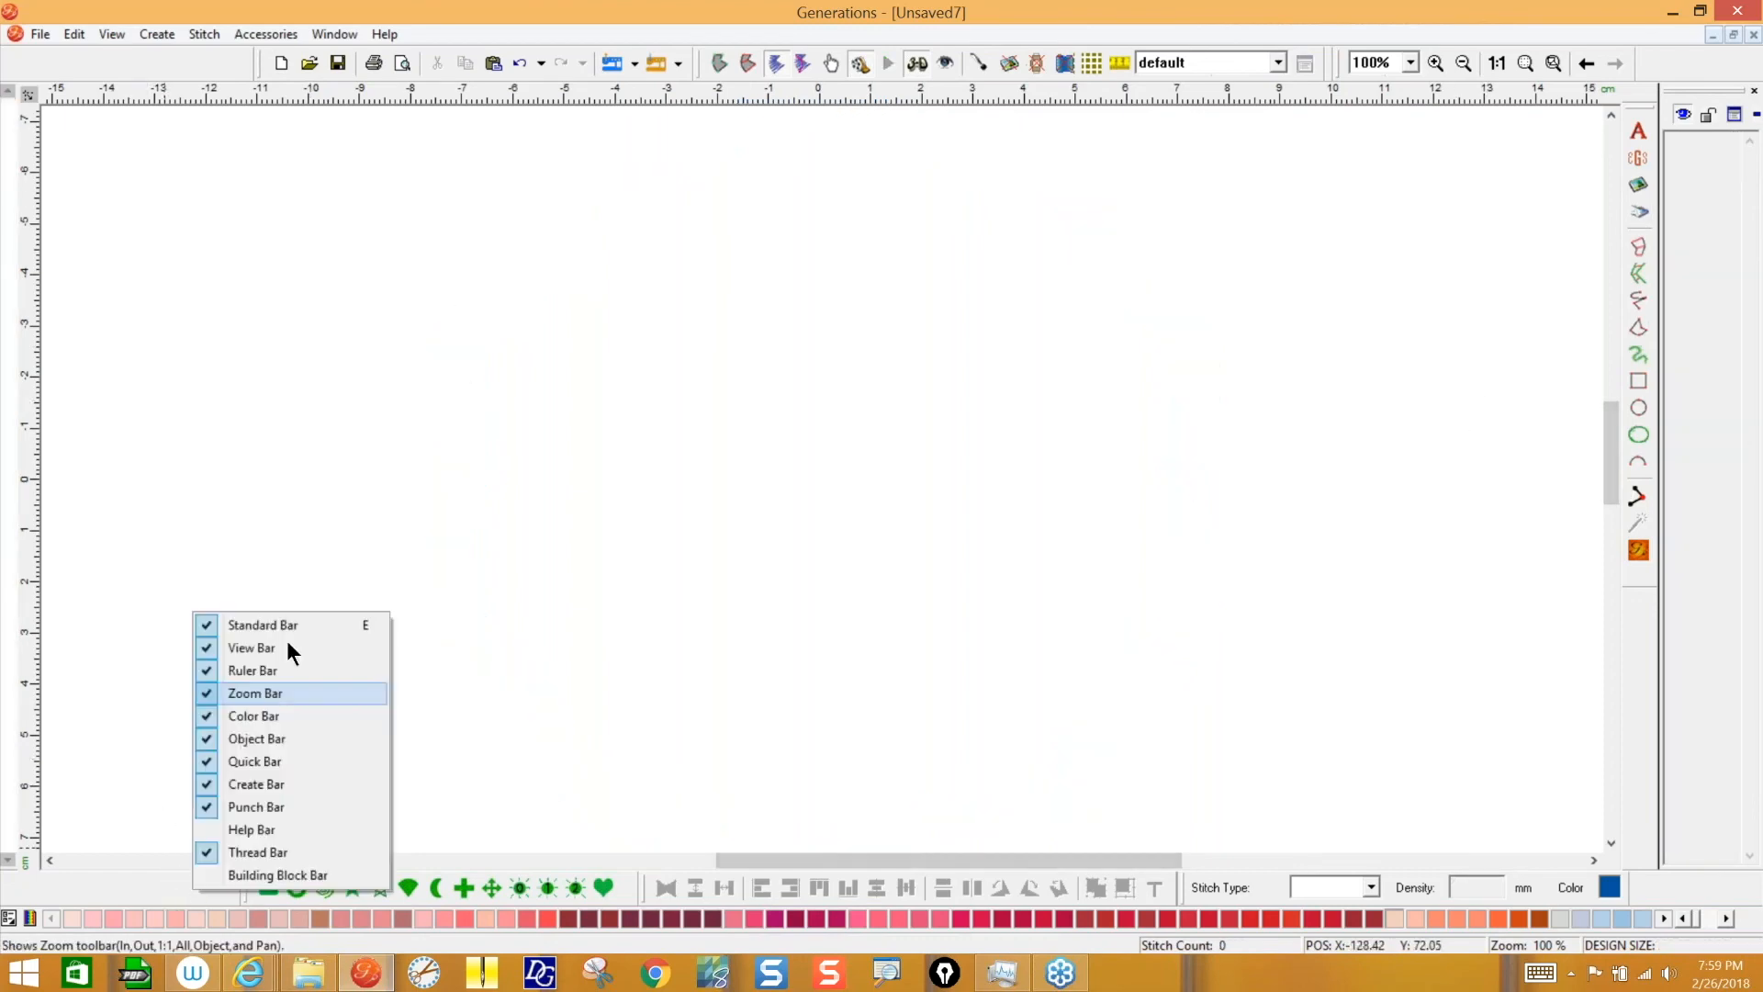
{"action": "left_click", "coordinate": [264, 873]}
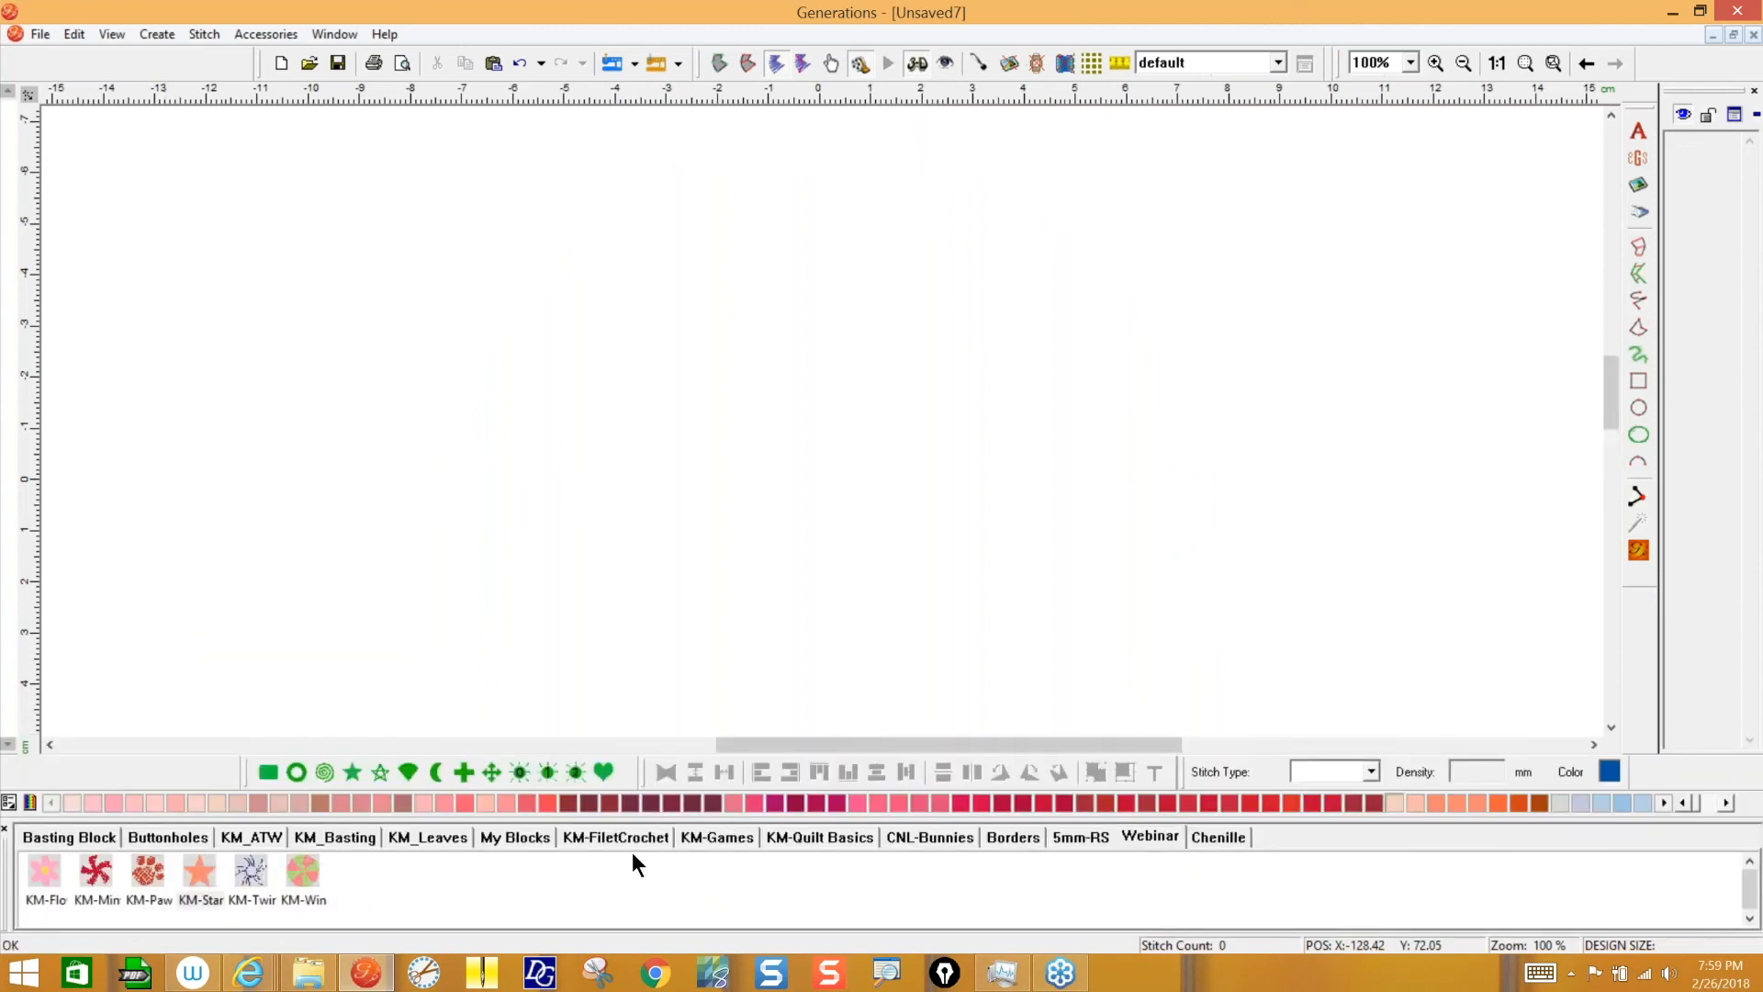
{"action": "left_click", "coordinate": [516, 835]}
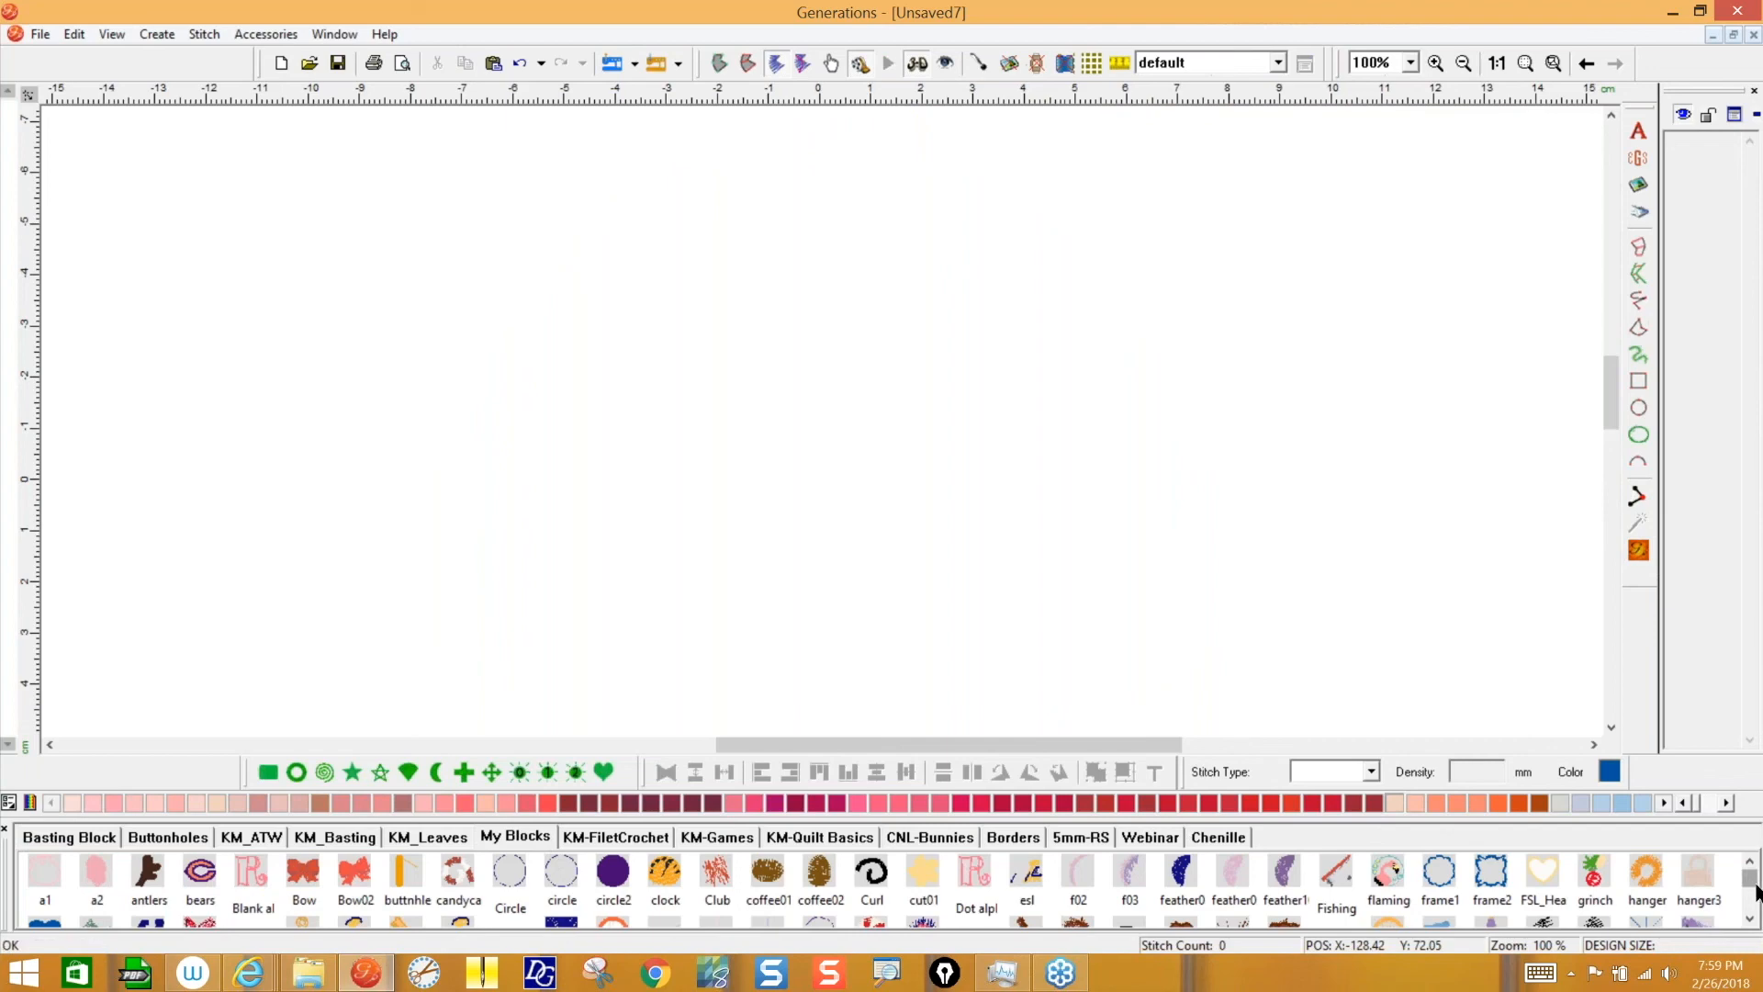
{"action": "left_click_drag", "start_coordinate": [1756, 890], "coordinate": [1755, 897]}
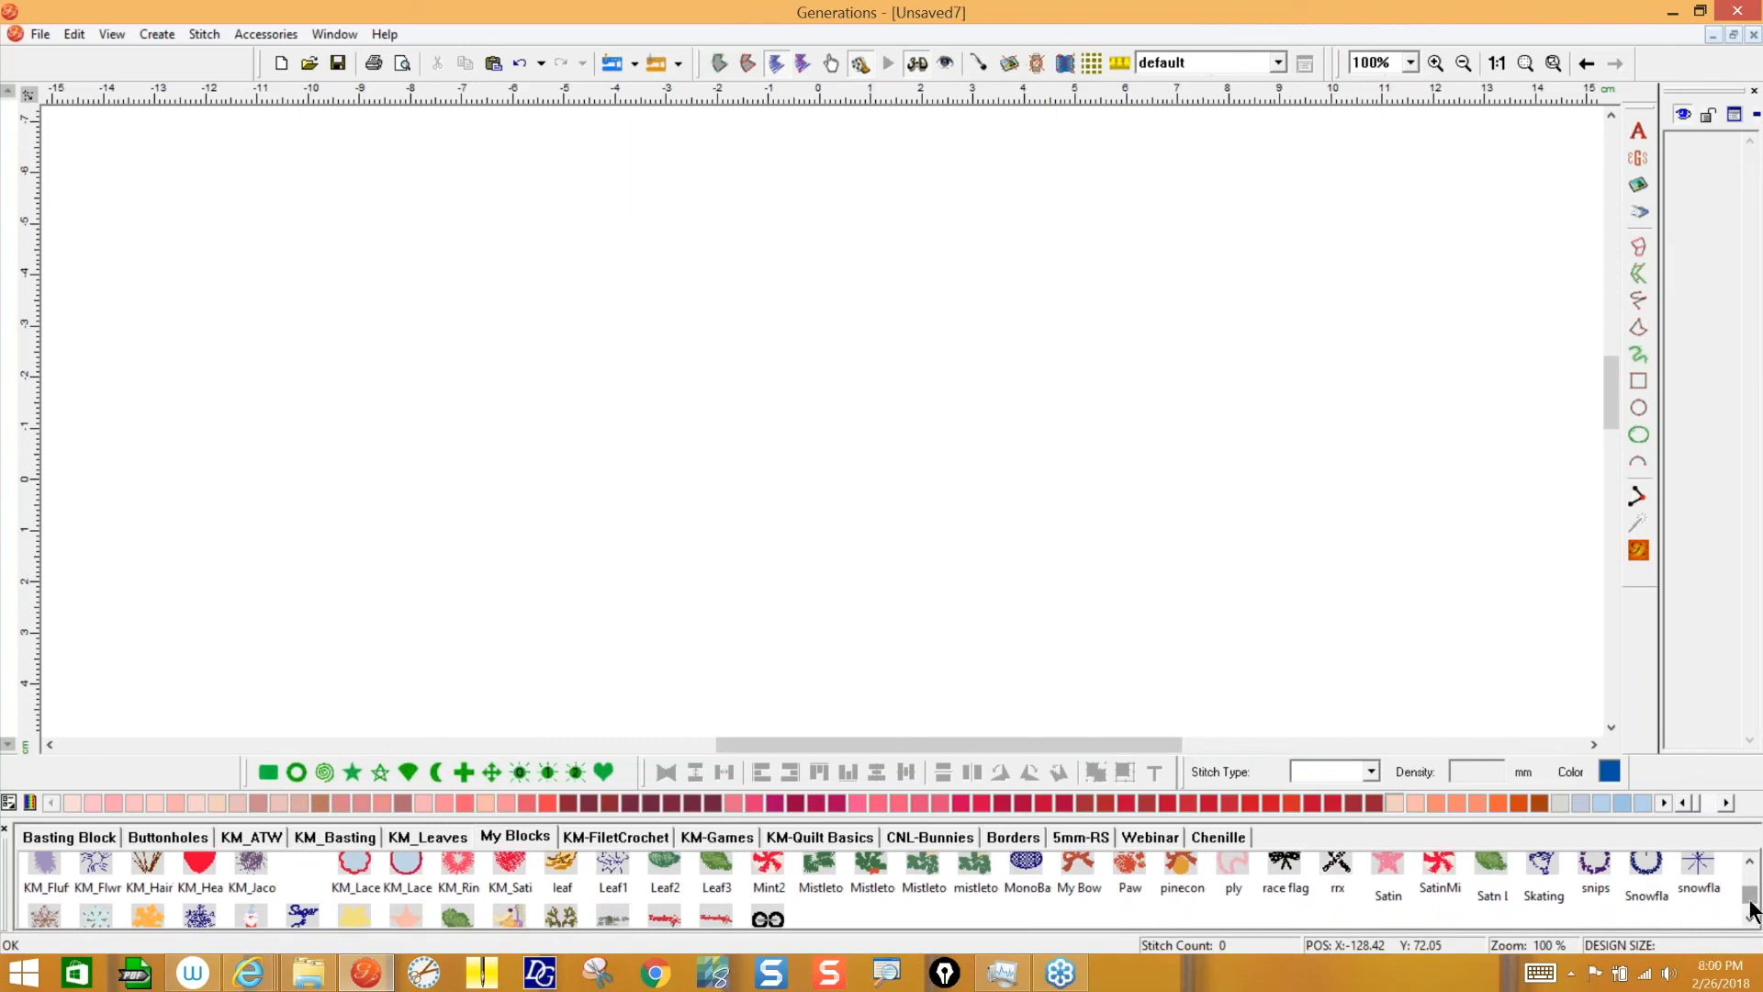
{"action": "left_click_drag", "start_coordinate": [1753, 905], "coordinate": [1756, 918]}
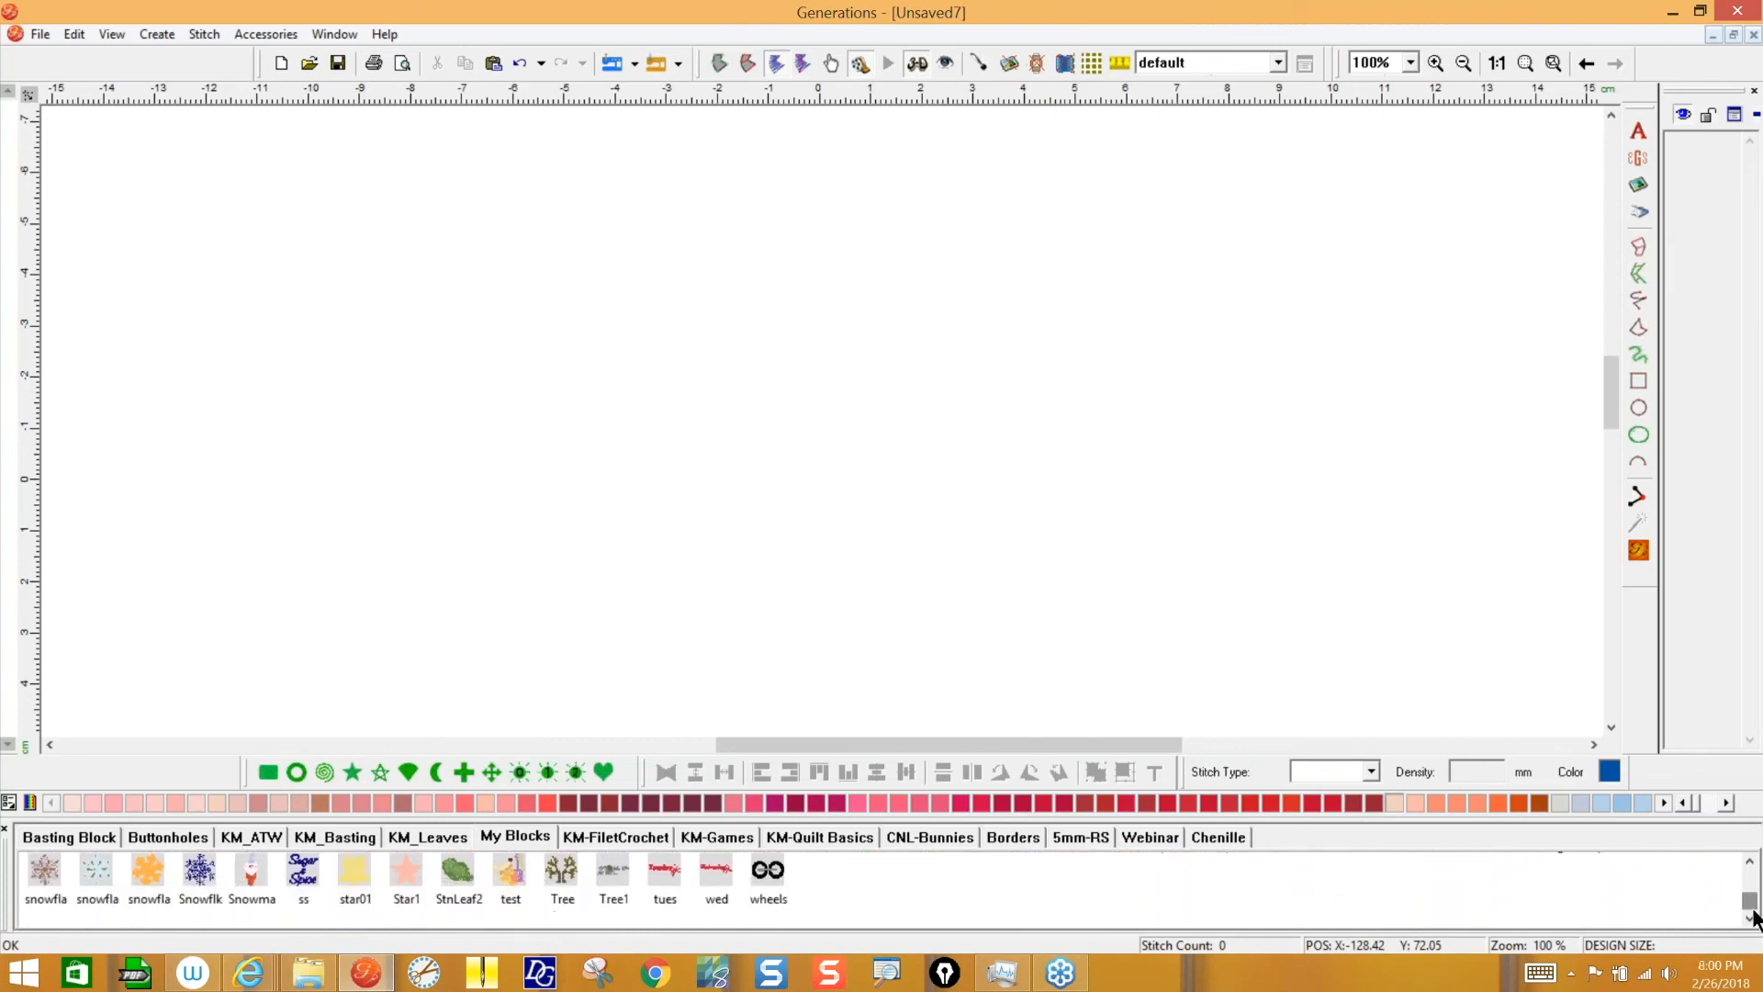
{"action": "double_click", "coordinate": [405, 870]}
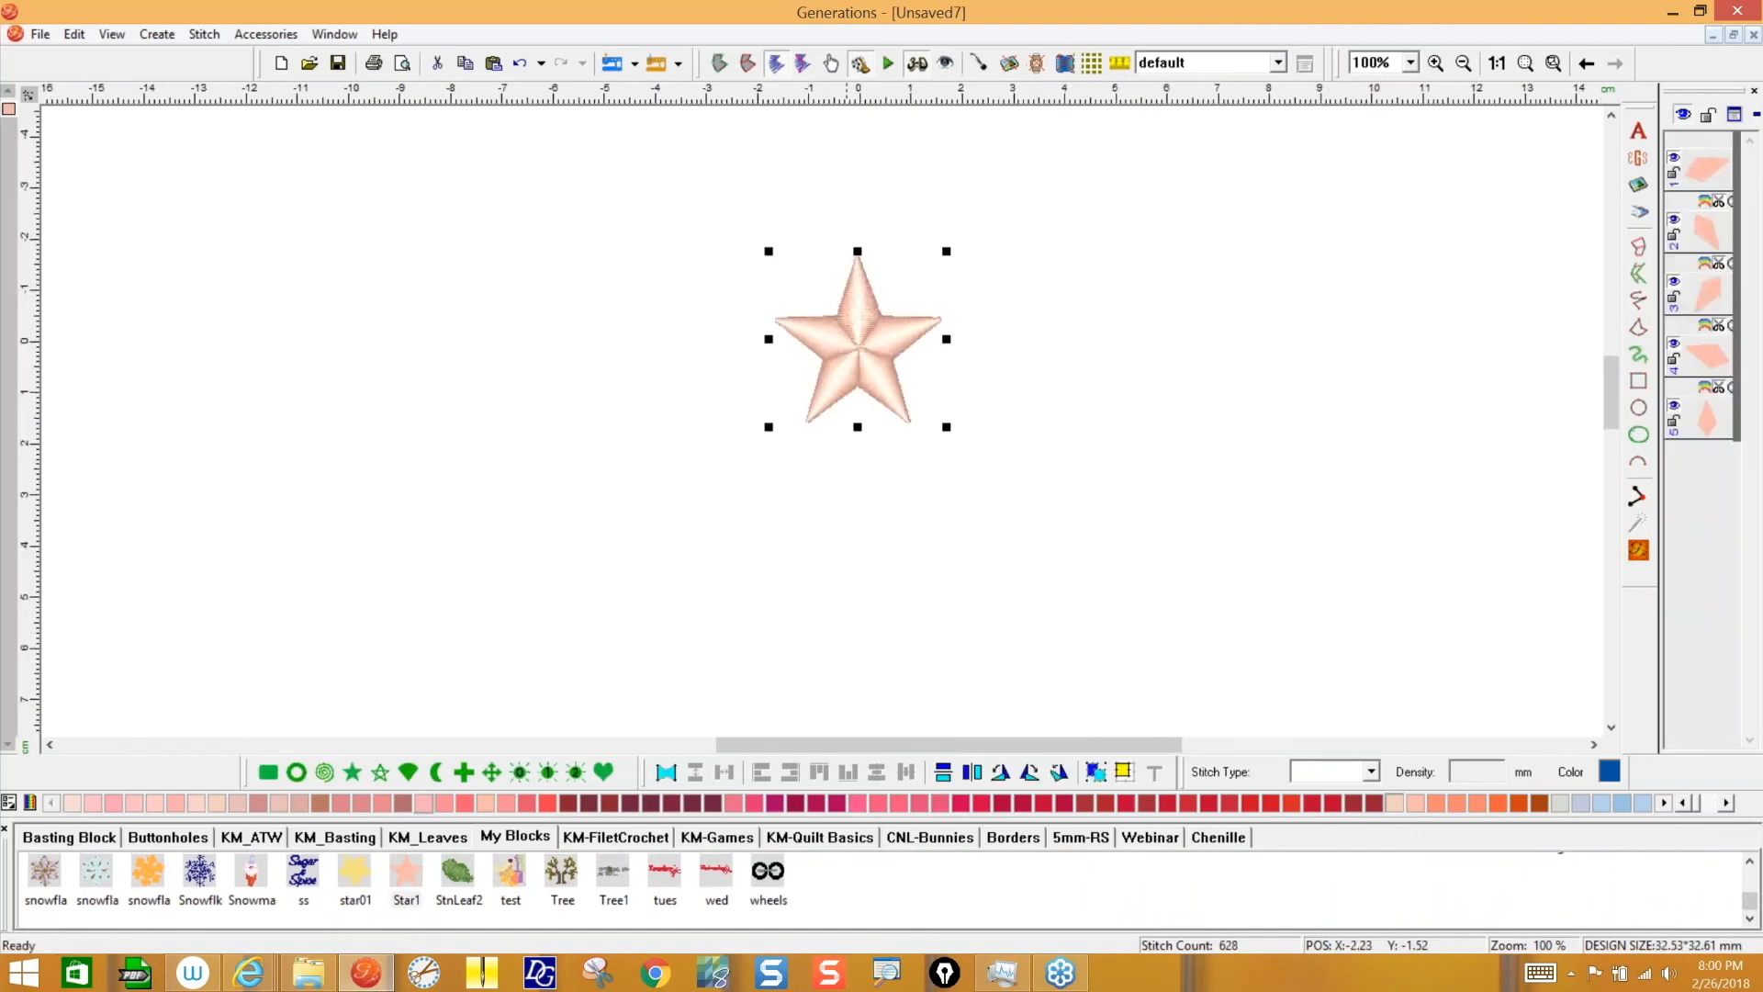
{"action": "right_click", "coordinate": [1689, 766]}
{"action": "left_click", "coordinate": [1666, 754]}
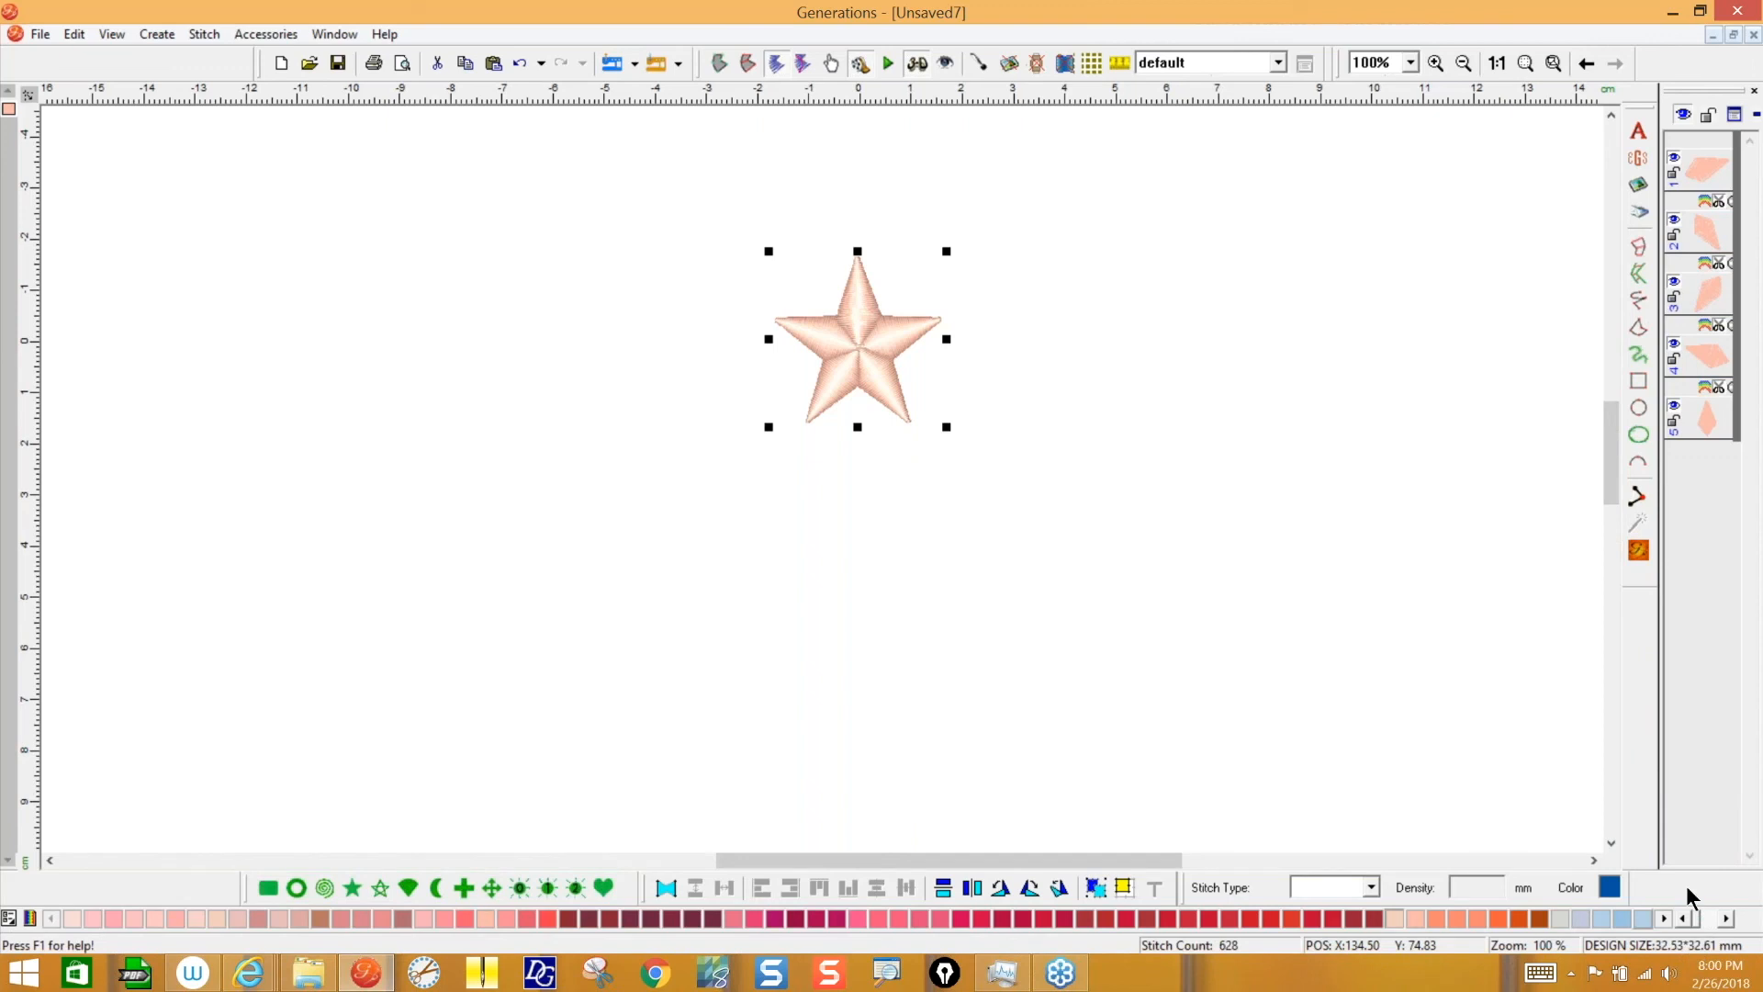
- Set the measure unit to inches in the general preferences
{"action": "key", "text": "p"}
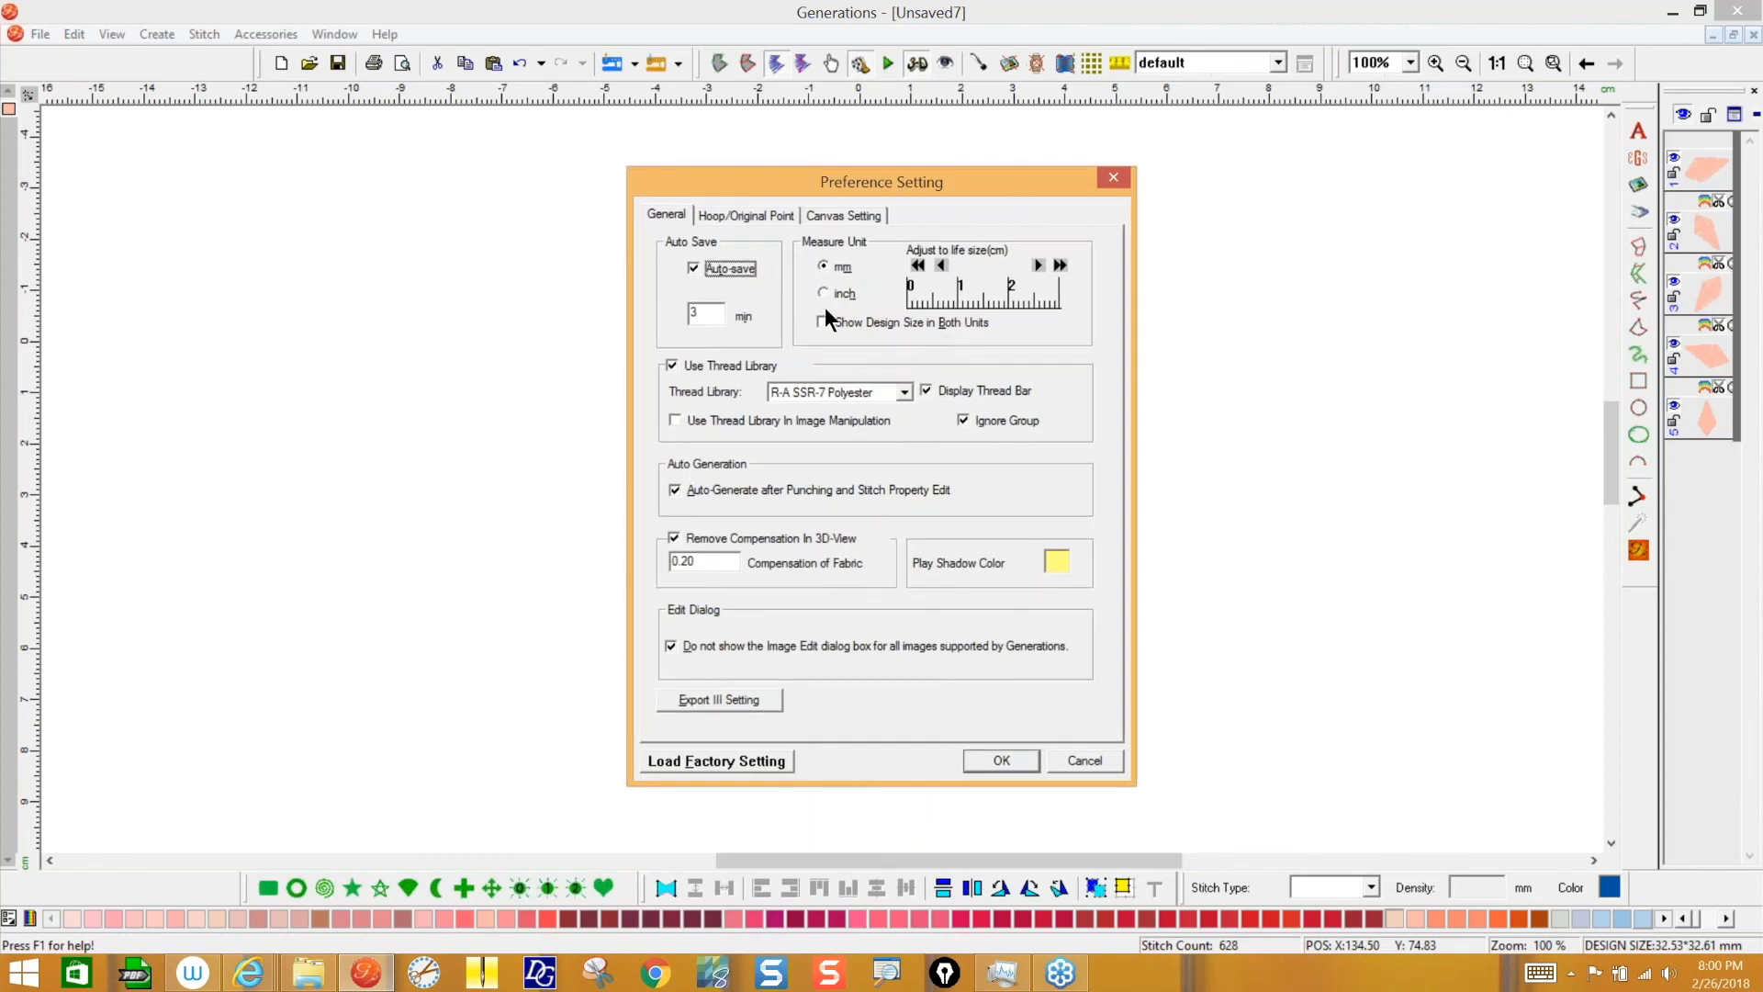
{"action": "left_click", "coordinate": [824, 296]}
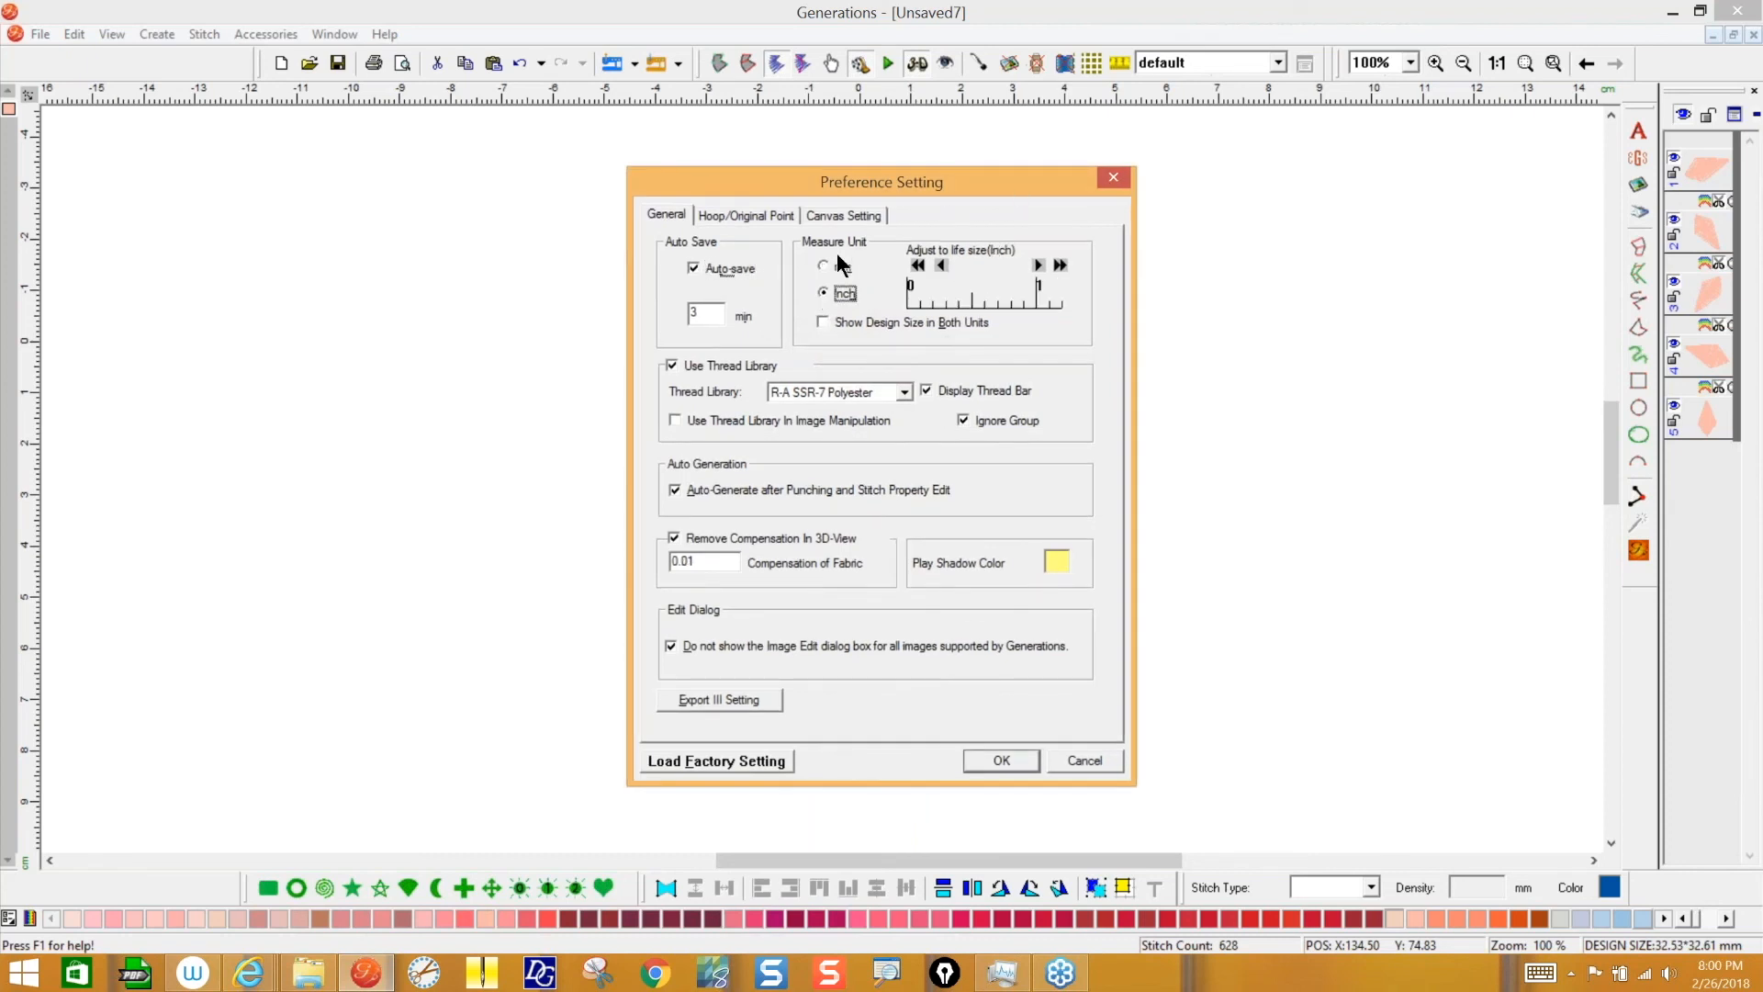
{"action": "left_click", "coordinate": [1010, 758]}
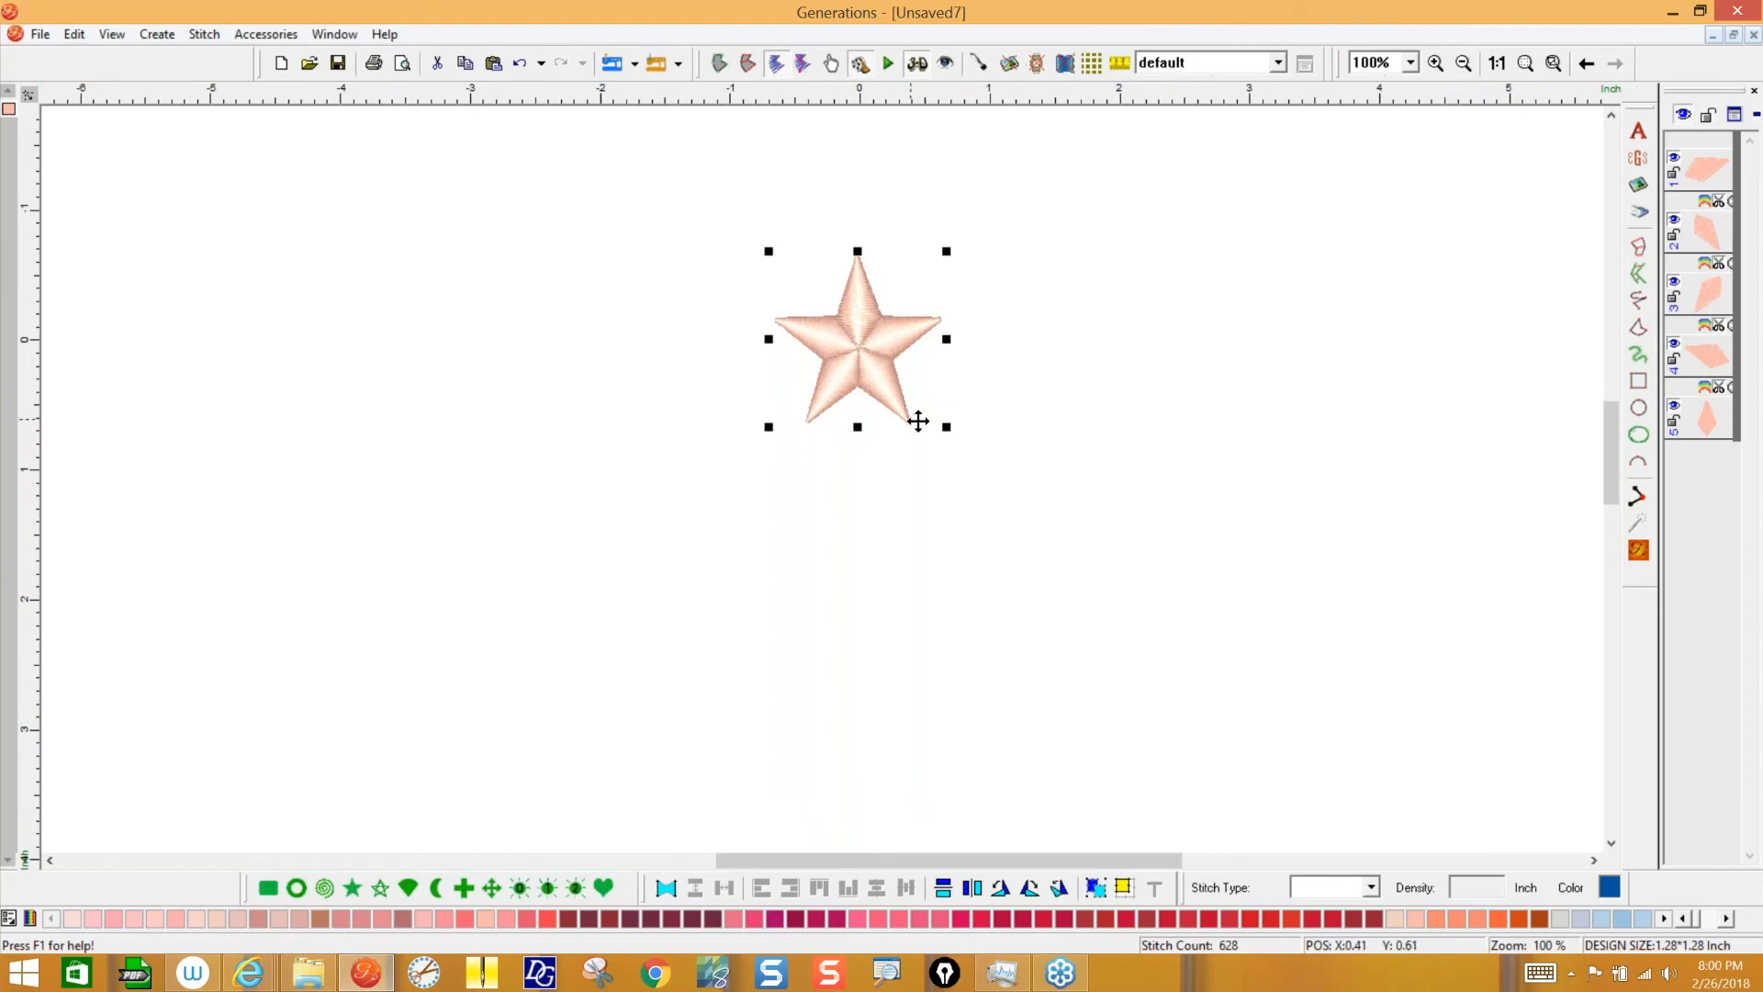
- Scale the star freehand to about 1.75 by 1.75 inches and regenerate its stitches
{"action": "left_click_drag", "start_coordinate": [947, 426], "coordinate": [1056, 525]}
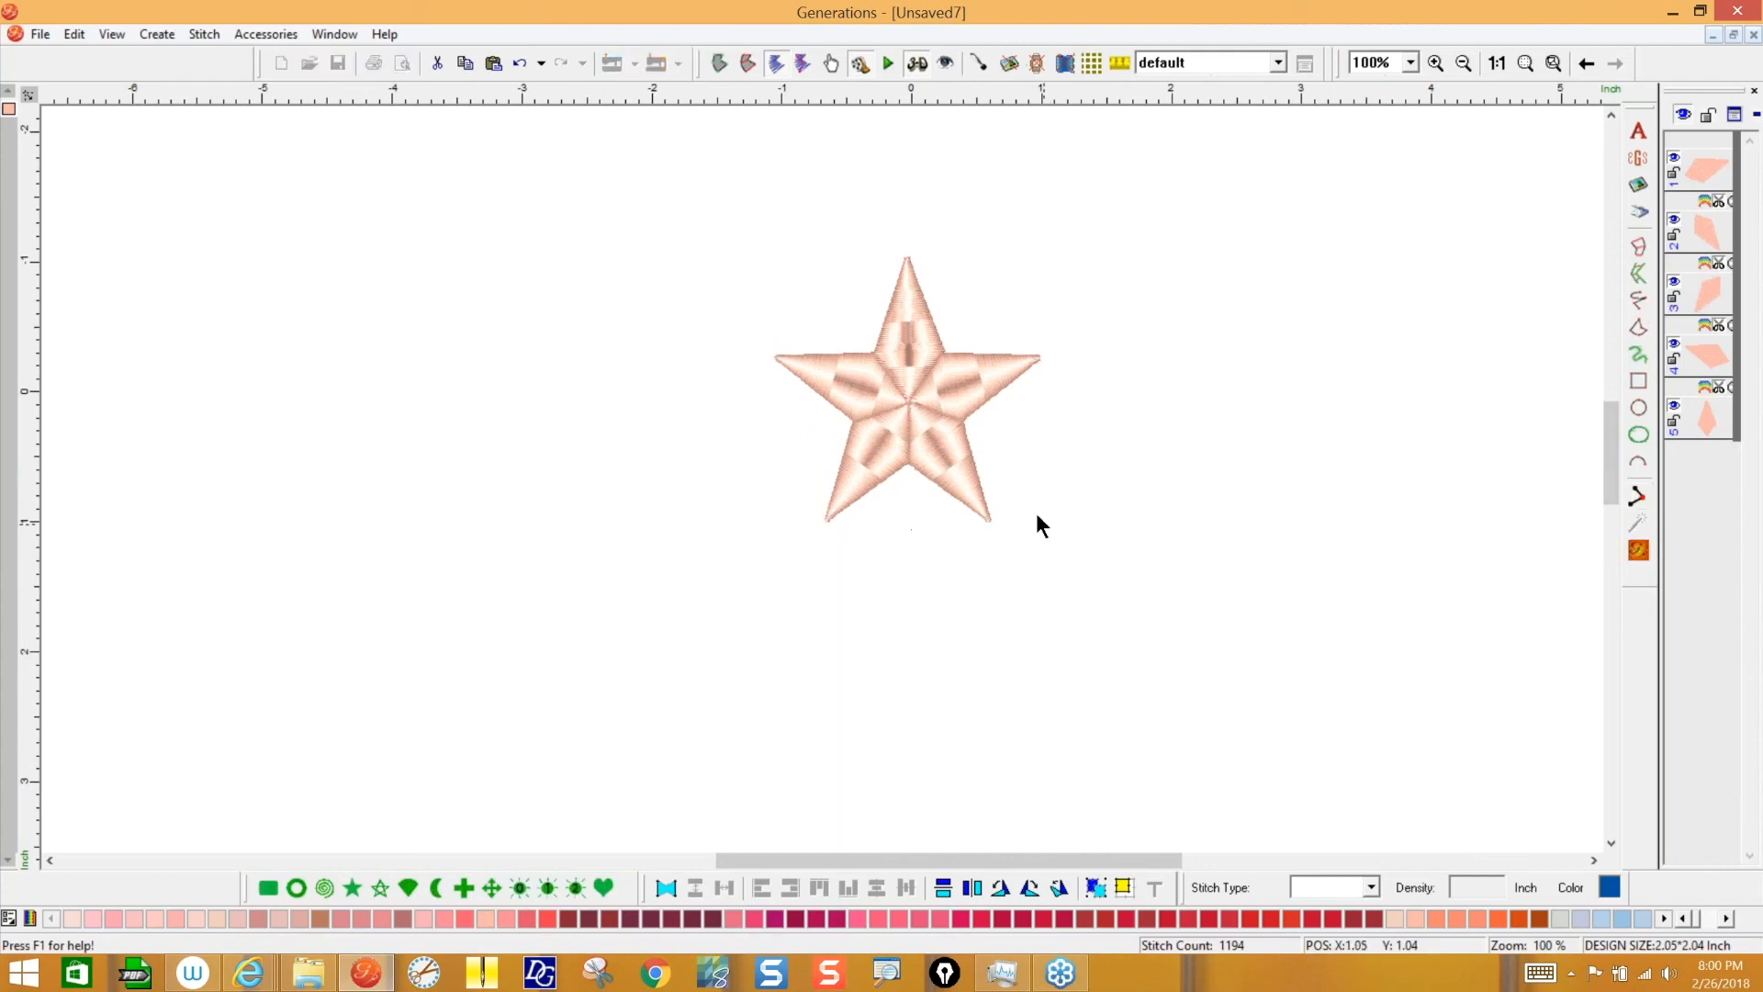
{"action": "left_click_drag", "start_coordinate": [1043, 523], "coordinate": [1065, 486]}
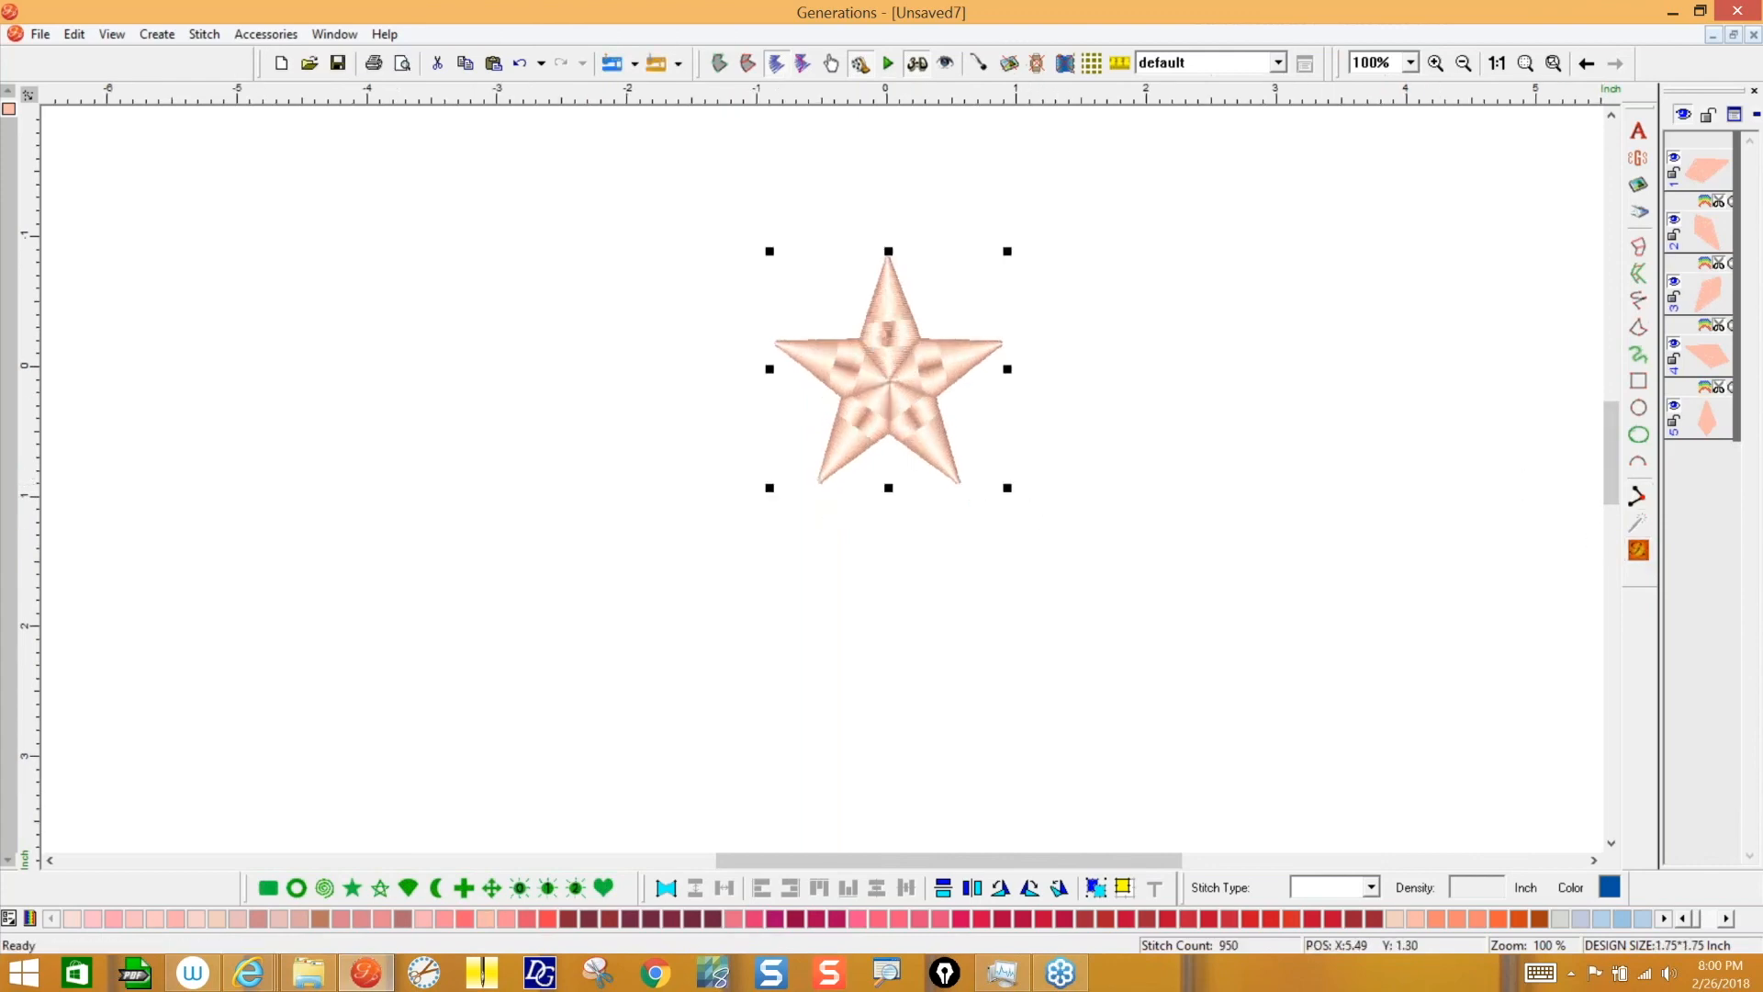
{"action": "left_click", "coordinate": [1640, 553]}
- Resize the star to 1.5 inches wide, maintaining the aspect ratio
{"action": "left_click", "coordinate": [1123, 887]}
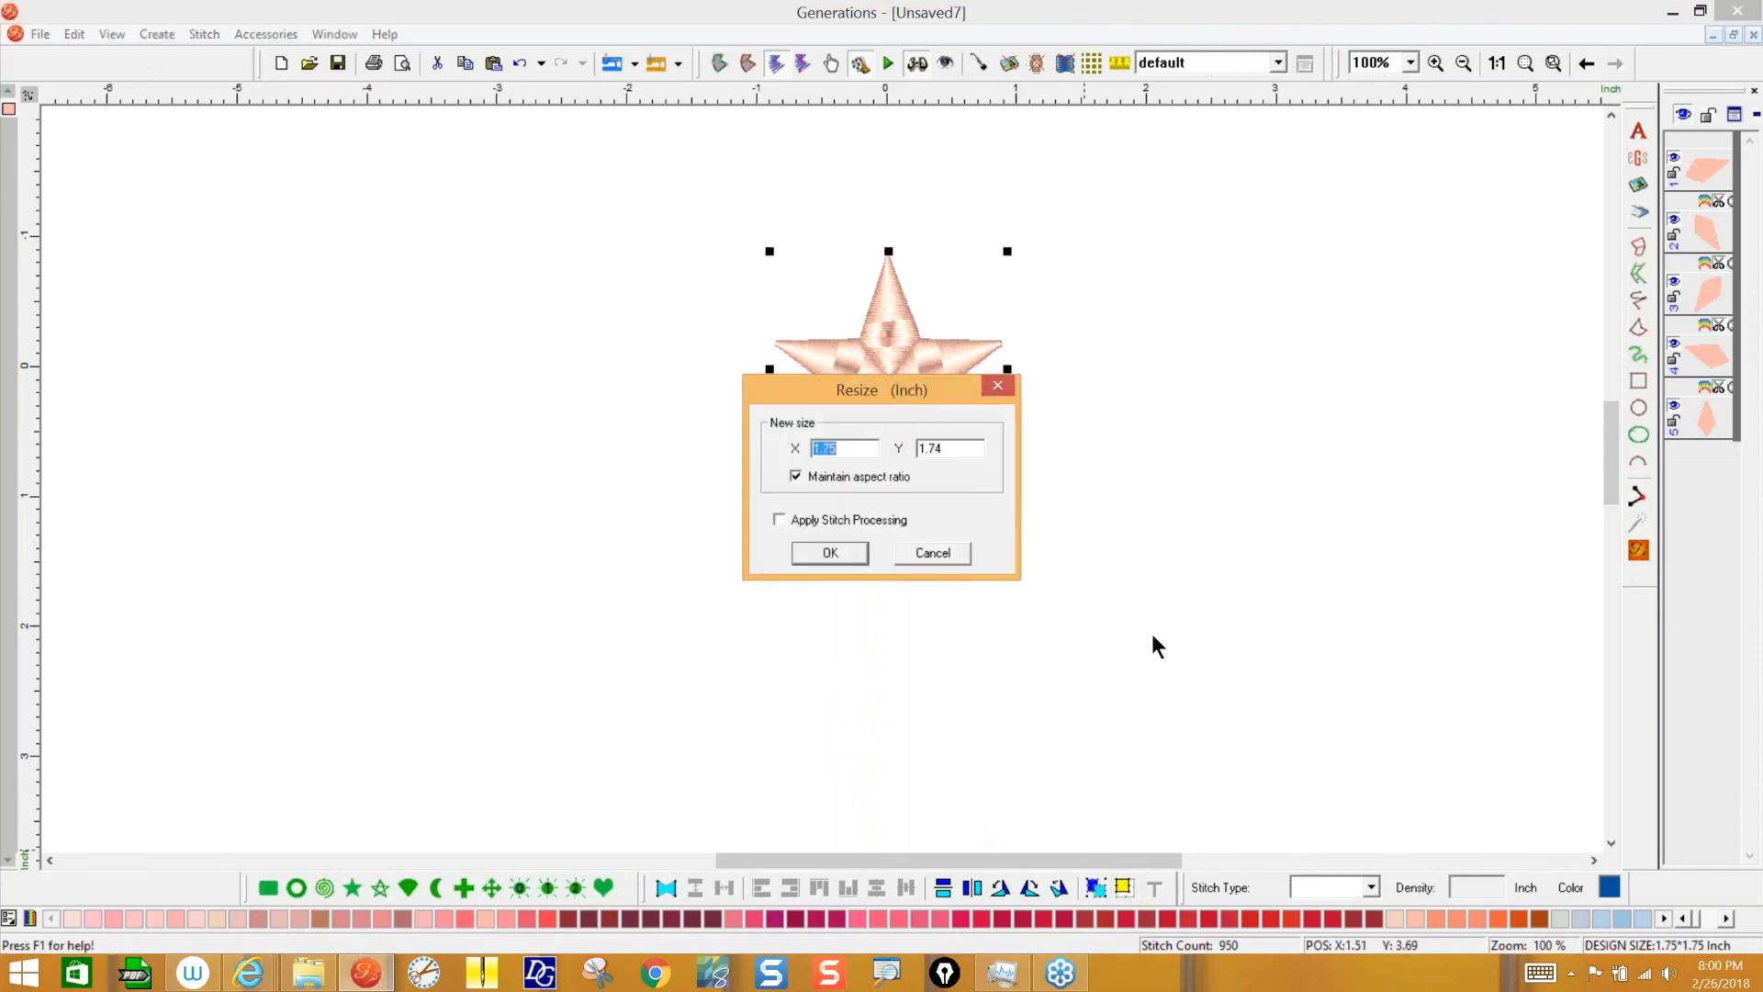
{"action": "type", "text": "1.5"}
{"action": "key", "text": "Return"}
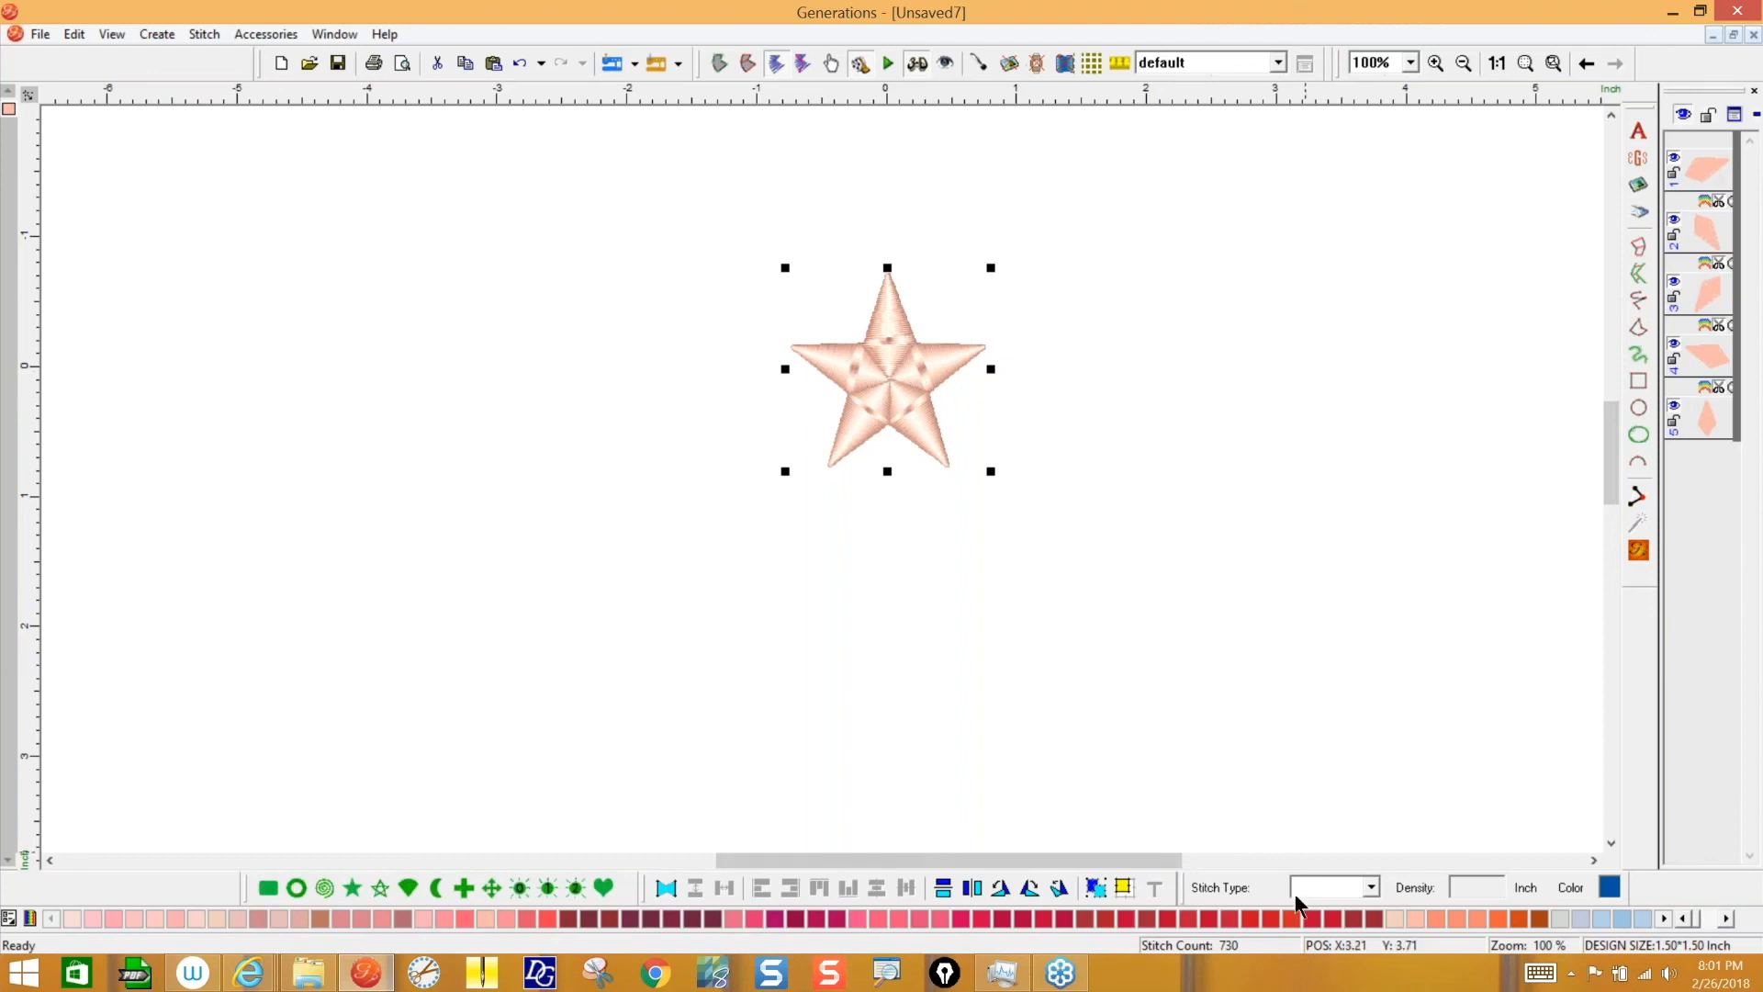
- Resize the star to 1.25 inches wide, maintaining the aspect ratio
{"action": "left_click", "coordinate": [1122, 887]}
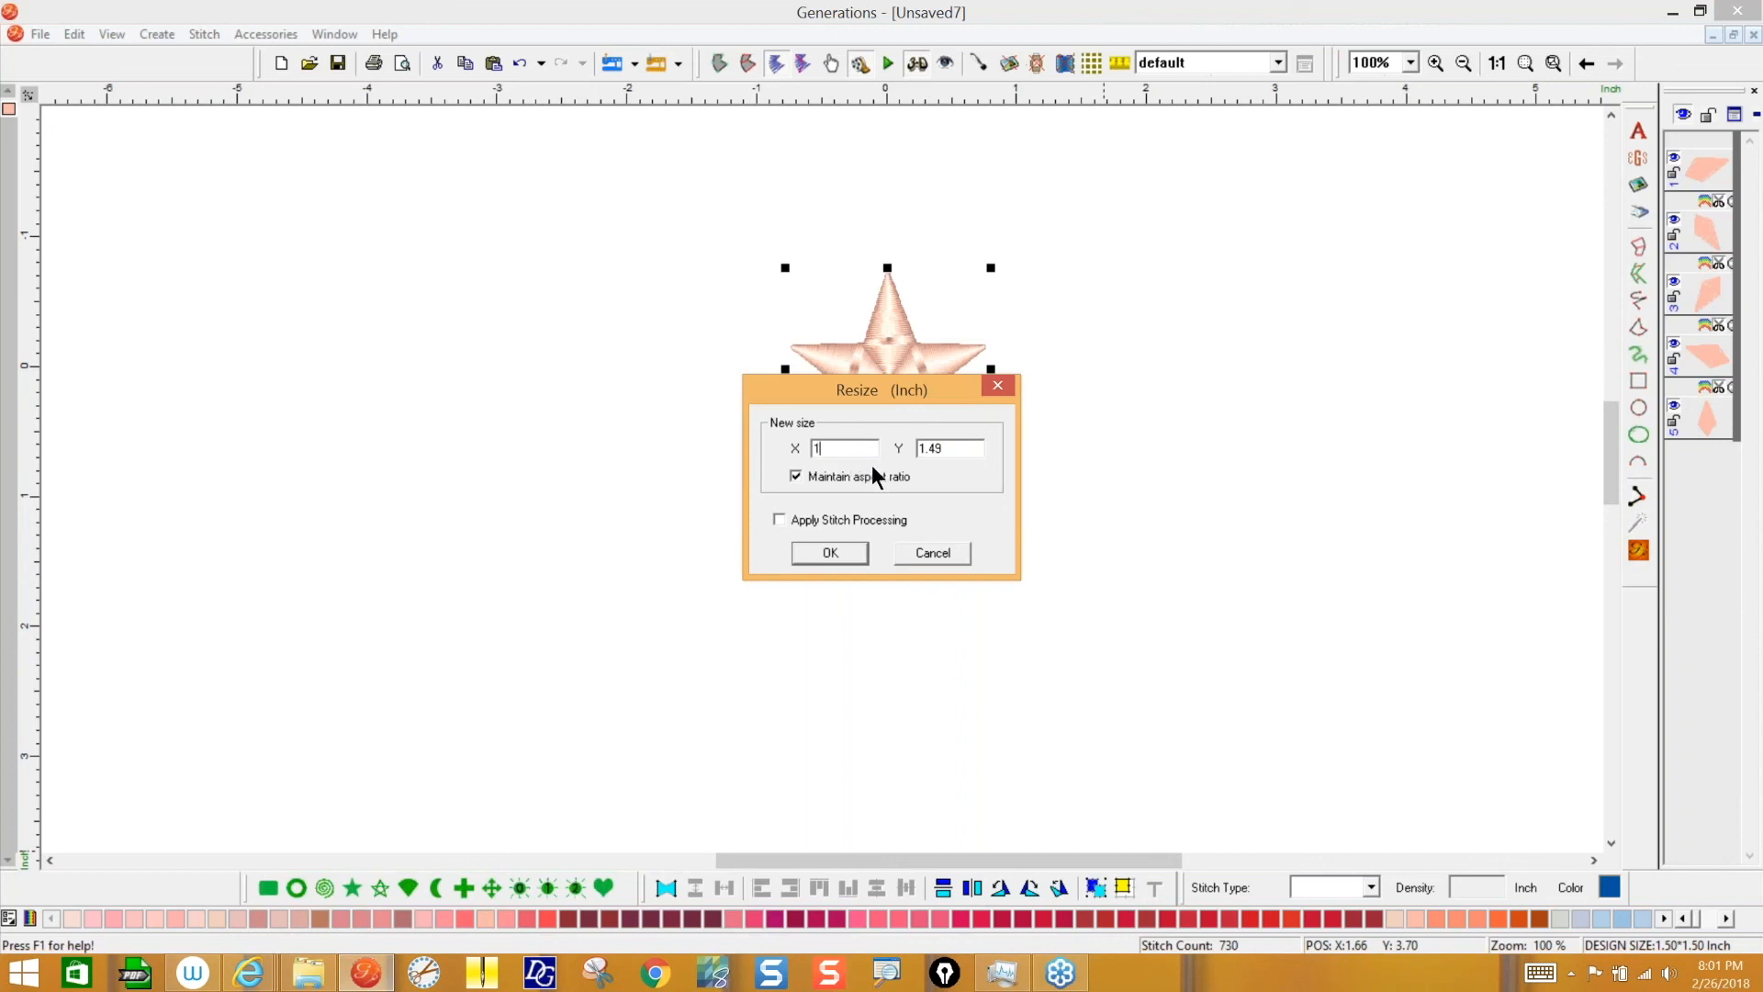
{"action": "type", "text": ".25"}
{"action": "key", "text": "Return"}
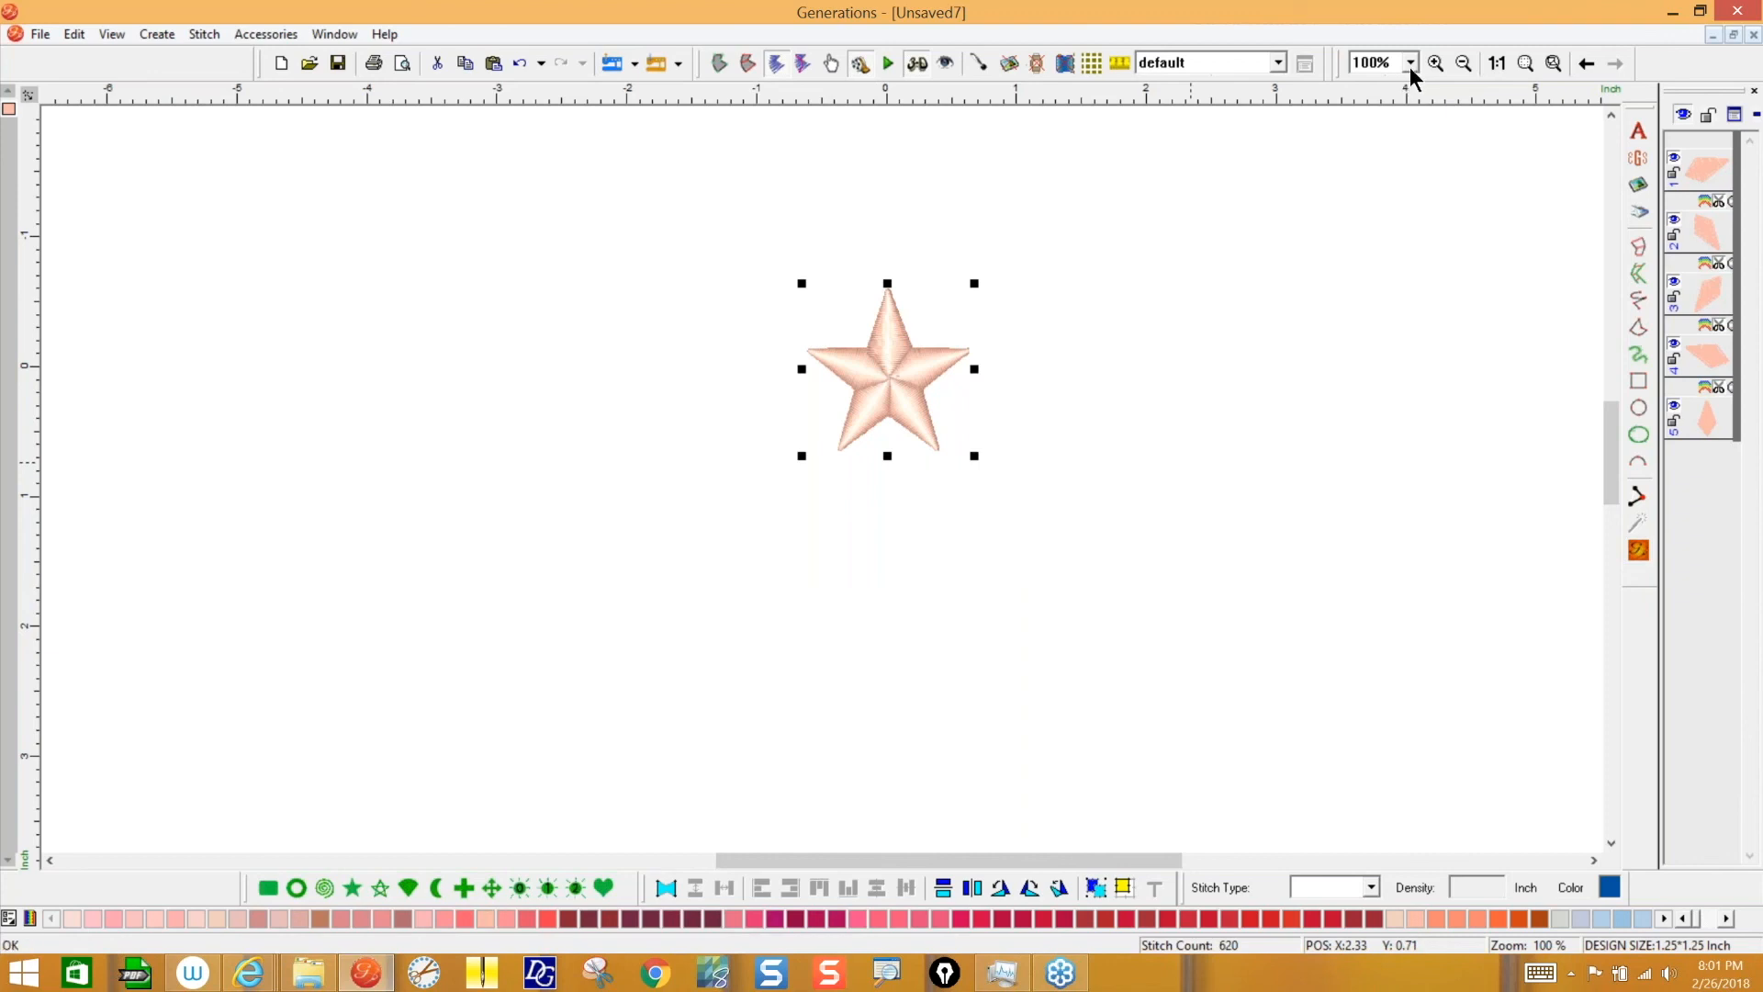
- Divide the star's top point into two halves with a vertical line down its center, and regenerate the stitches
{"action": "left_click", "coordinate": [1586, 63]}
{"action": "scroll", "coordinate": [1601, 459], "scroll_direction": "up", "scroll_amount": 3}
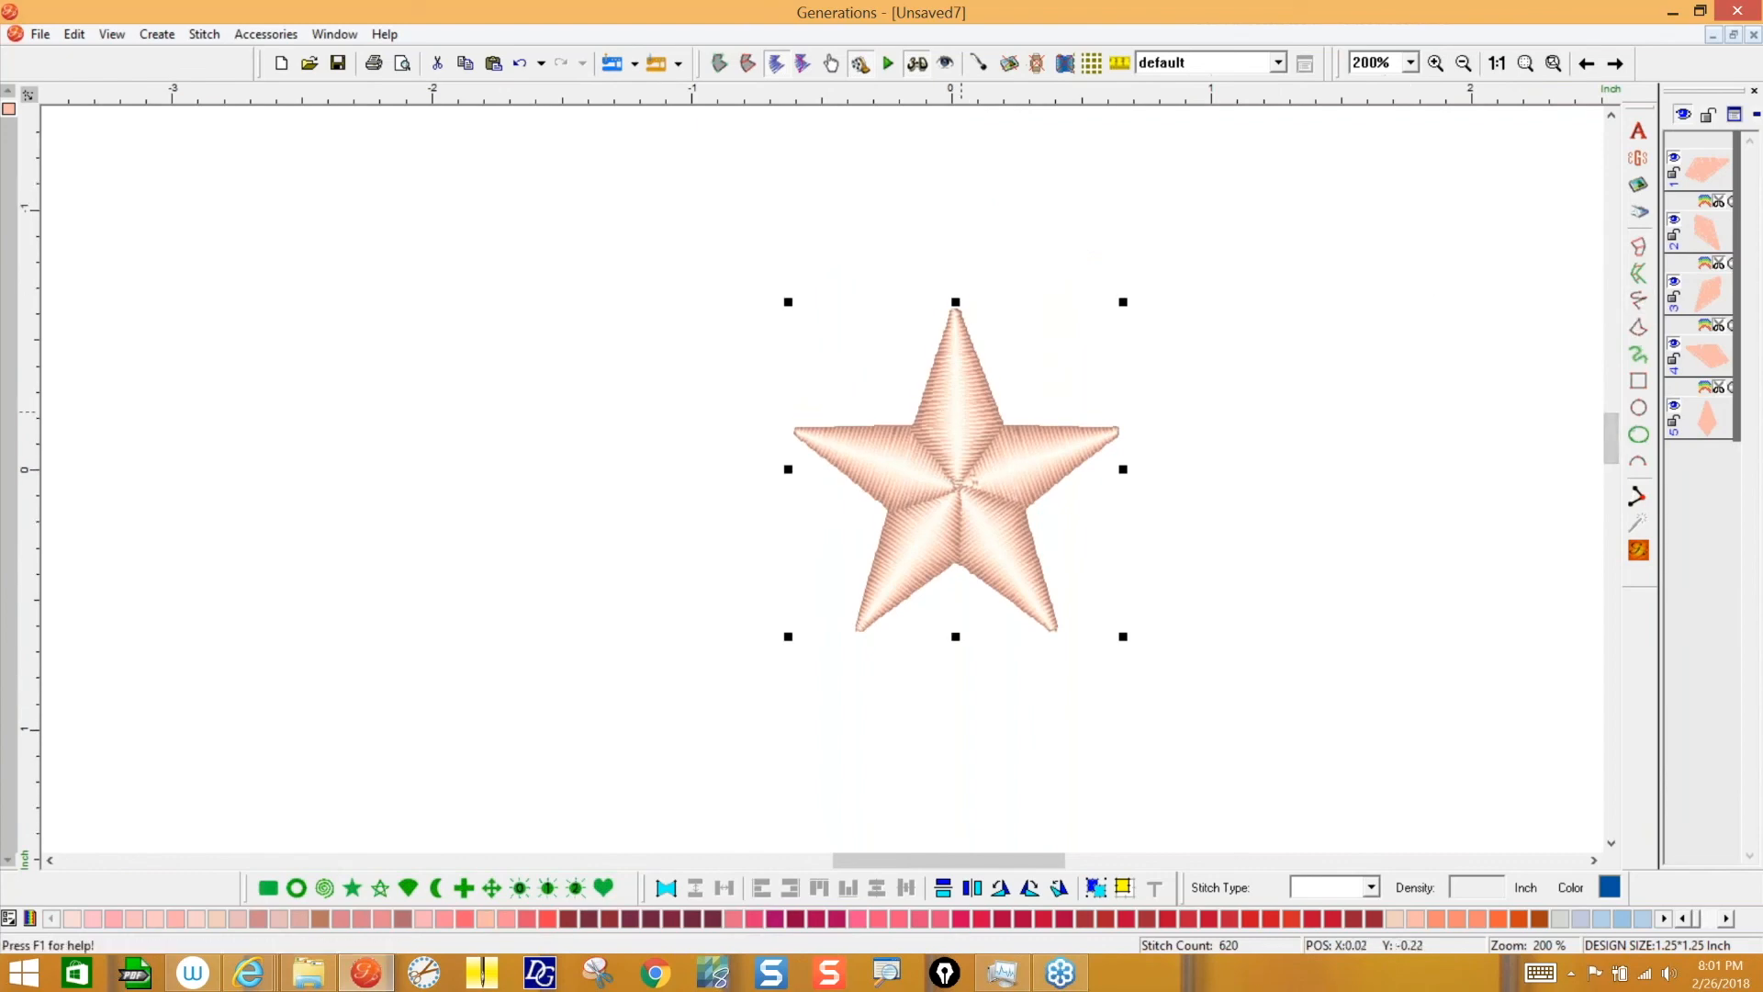
{"action": "left_click", "coordinate": [960, 413]}
{"action": "left_click", "coordinate": [719, 62]}
{"action": "right_click", "coordinate": [996, 351]}
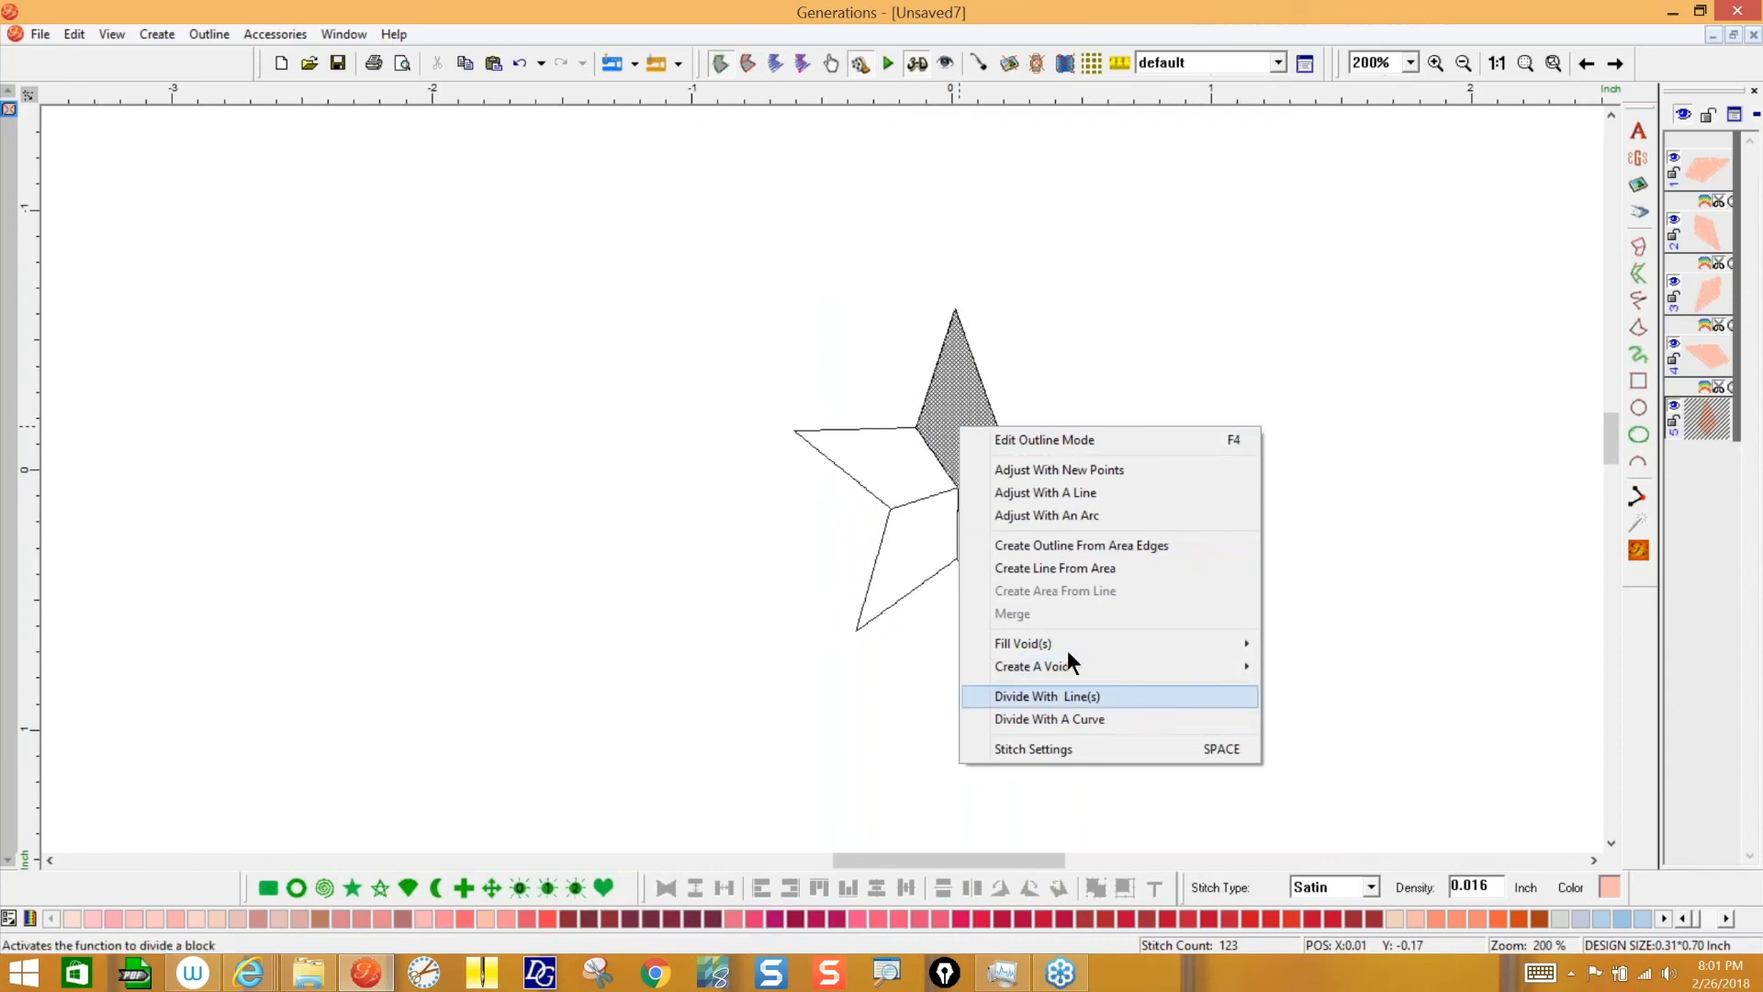
{"action": "left_click", "coordinate": [1047, 696]}
{"action": "left_click", "coordinate": [953, 284]}
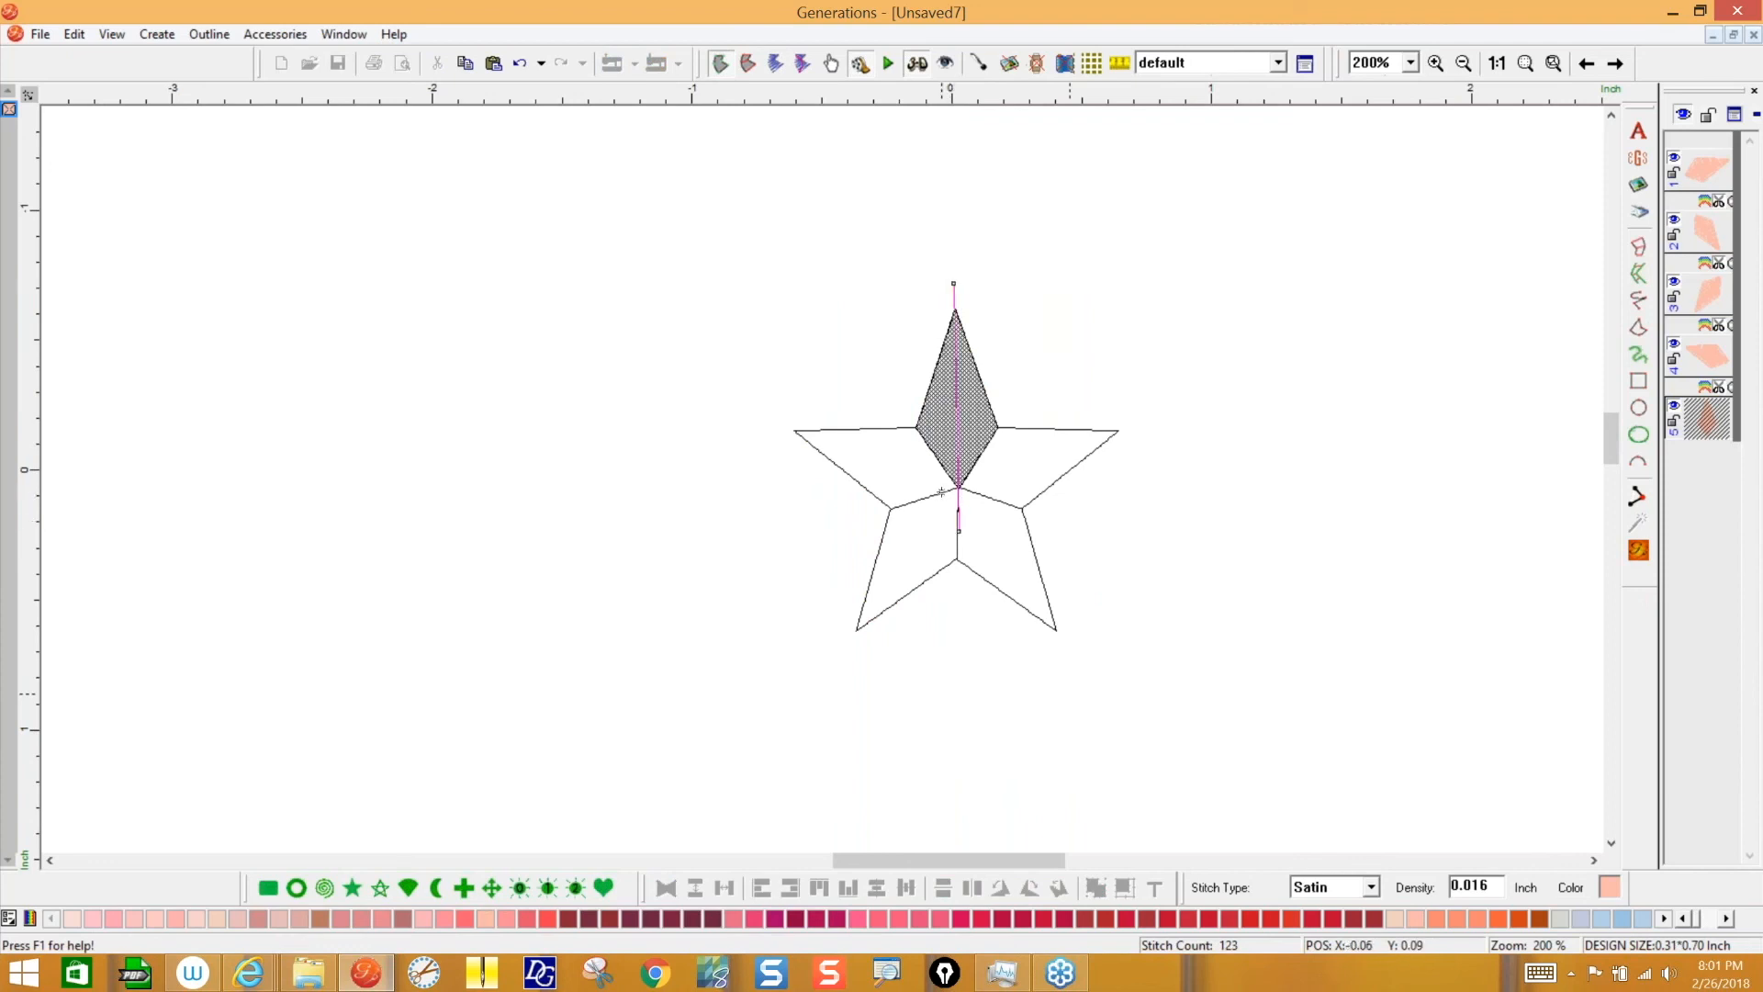
{"action": "left_click", "coordinate": [958, 531]}
{"action": "left_click", "coordinate": [1636, 551]}
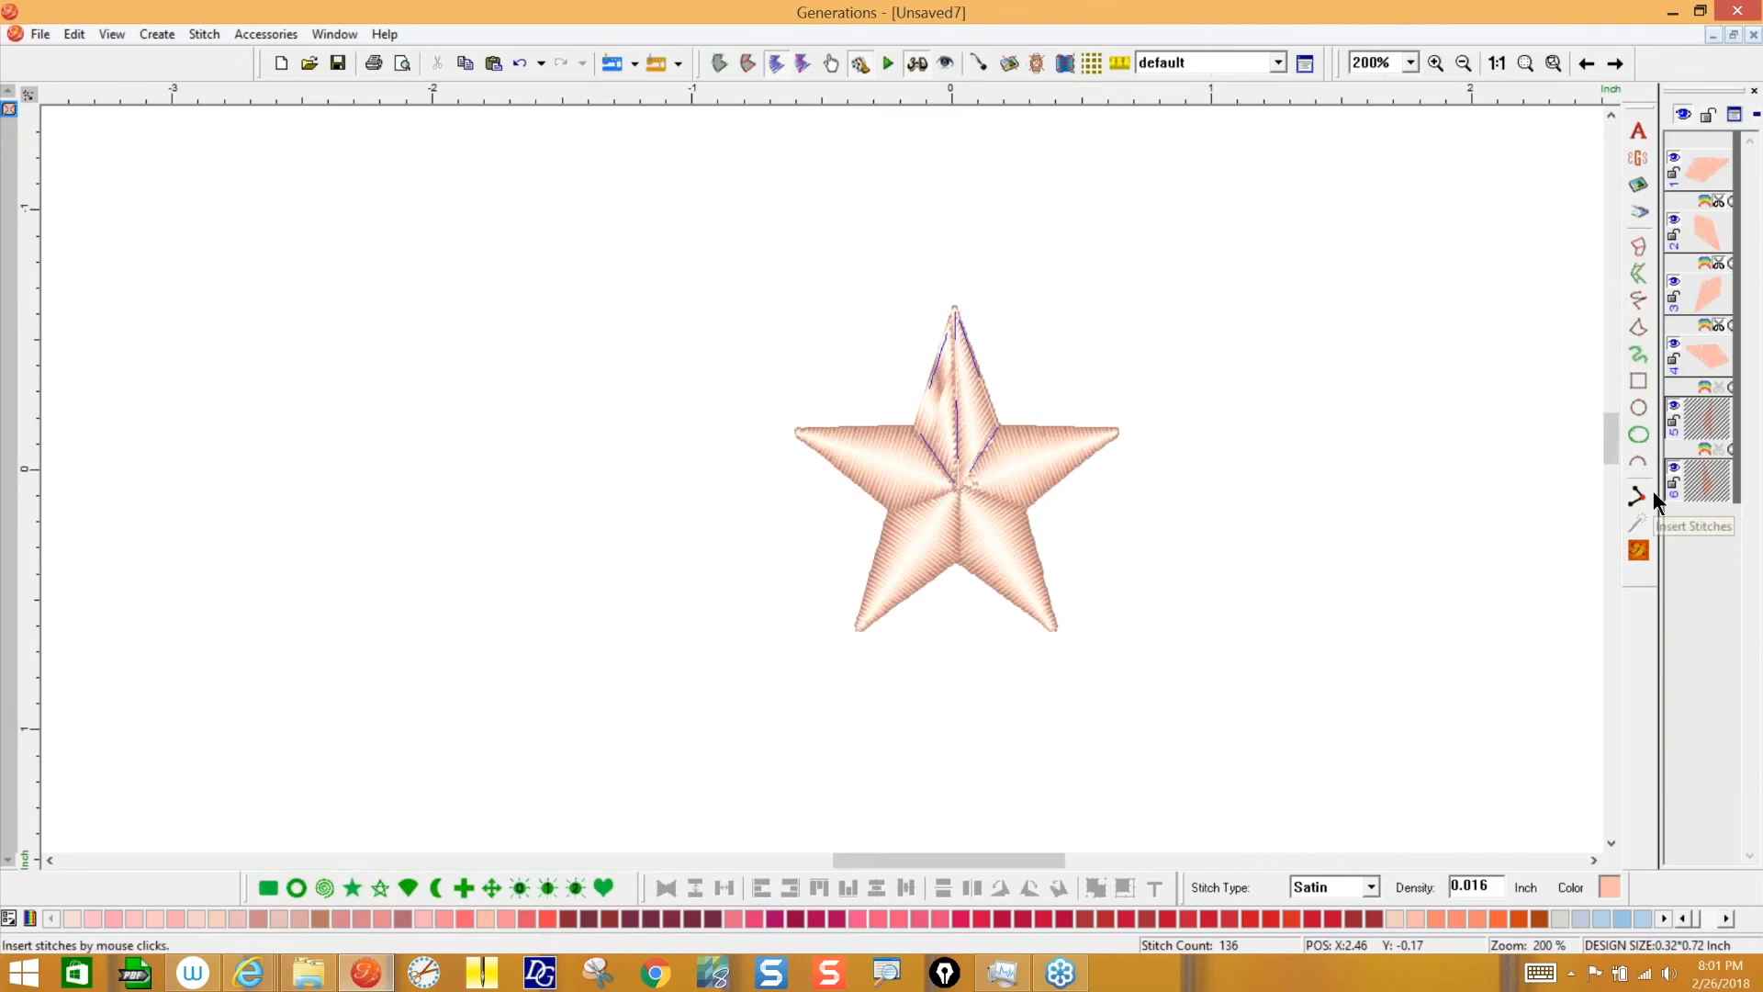
- Adjust the stitch angle lines to run across both halves of the star's top point, and regenerate the stitches
{"action": "left_click", "coordinate": [747, 62]}
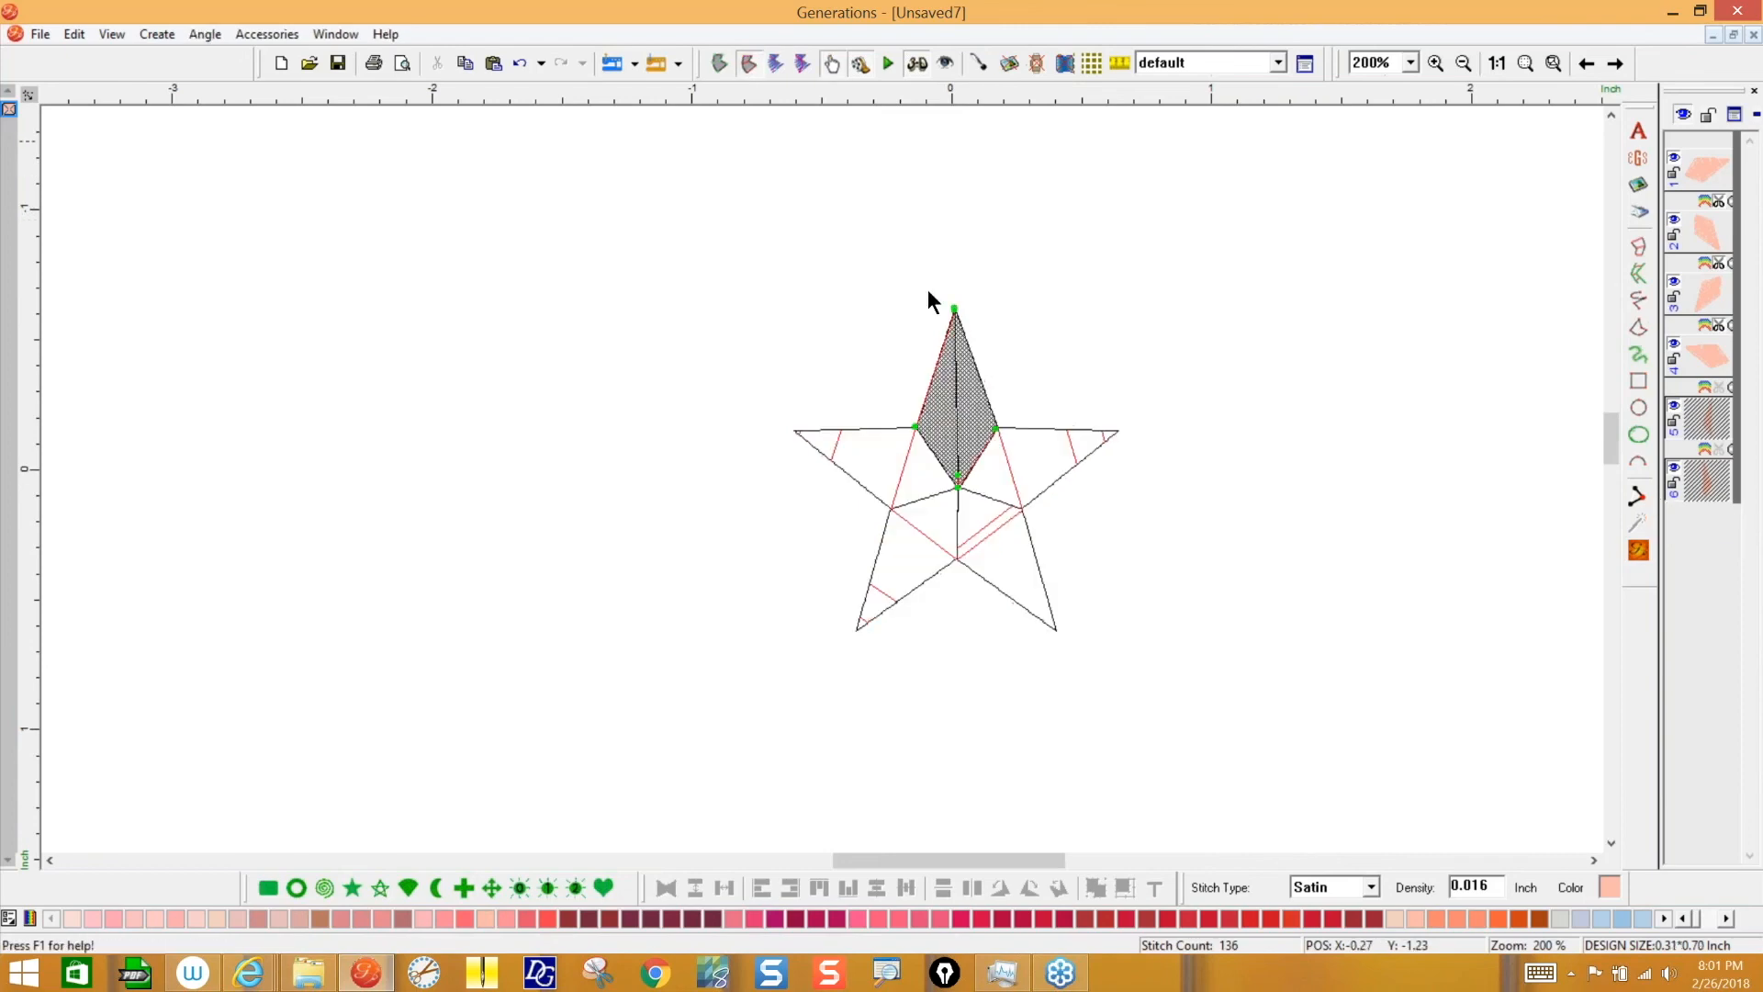
{"action": "left_click", "coordinate": [956, 425]}
{"action": "left_click", "coordinate": [957, 477]}
{"action": "left_click", "coordinate": [956, 450]}
{"action": "left_click", "coordinate": [934, 454]}
{"action": "left_click", "coordinate": [956, 425]}
{"action": "left_click", "coordinate": [1639, 549]}
{"action": "left_click", "coordinate": [1713, 489]}
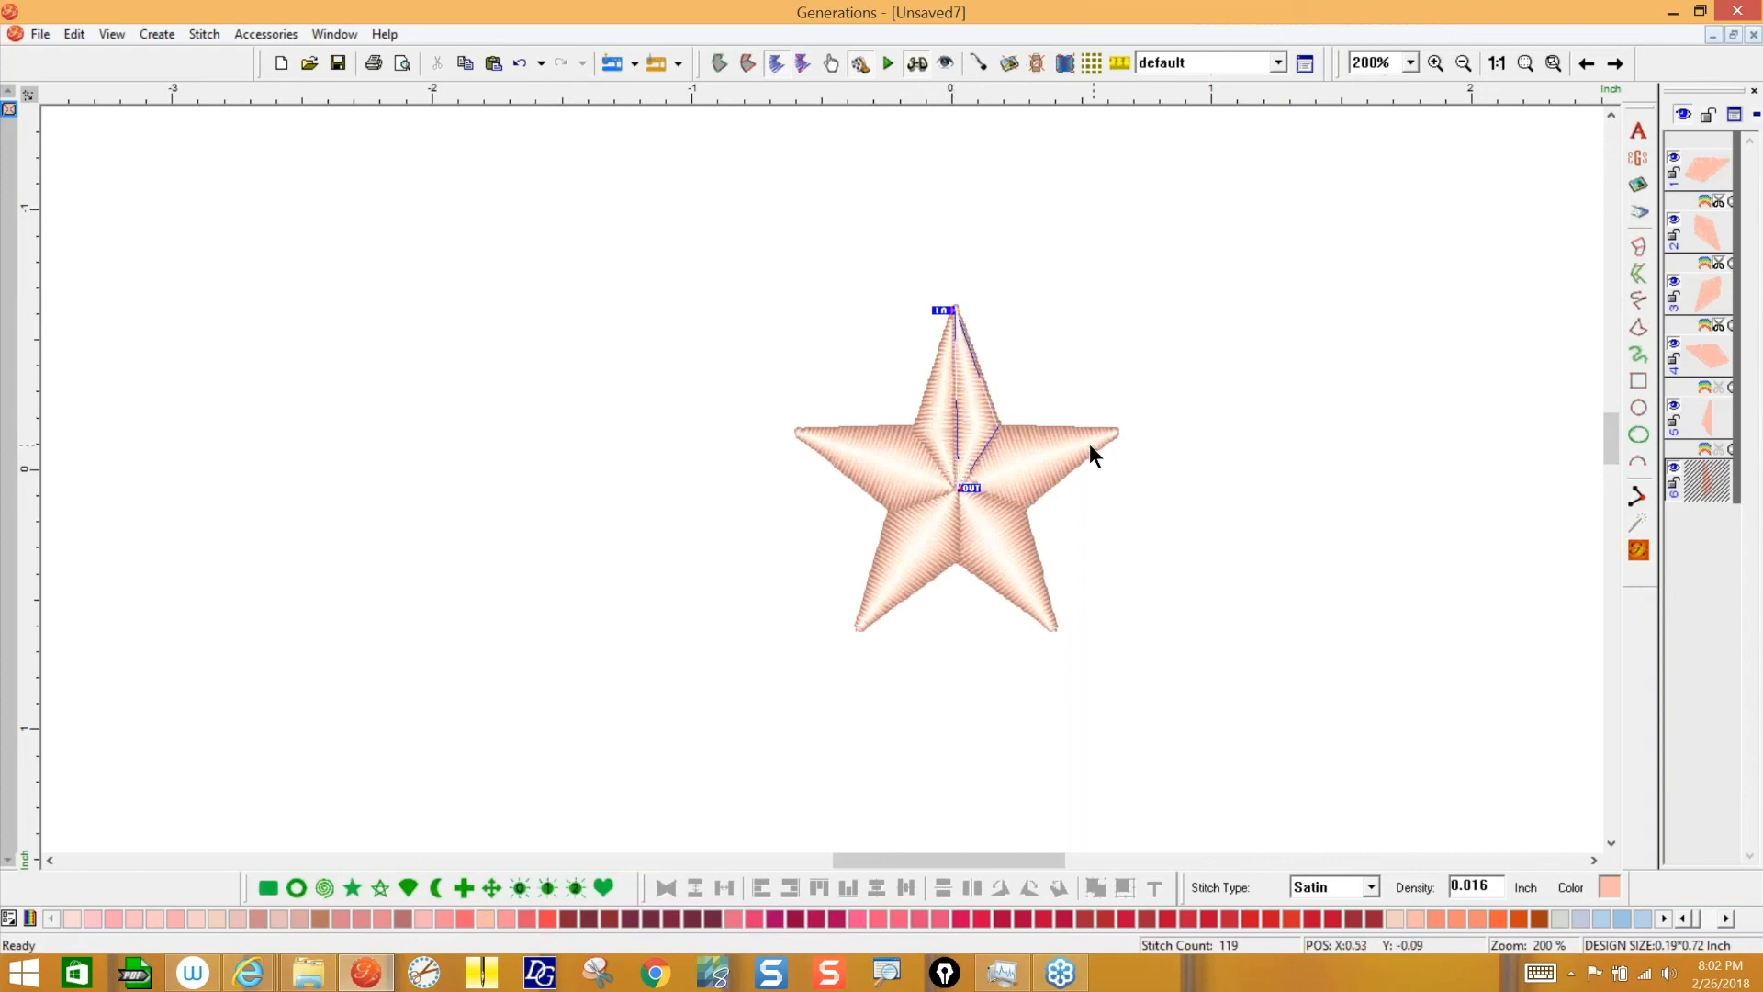
{"action": "left_click", "coordinate": [1297, 465]}
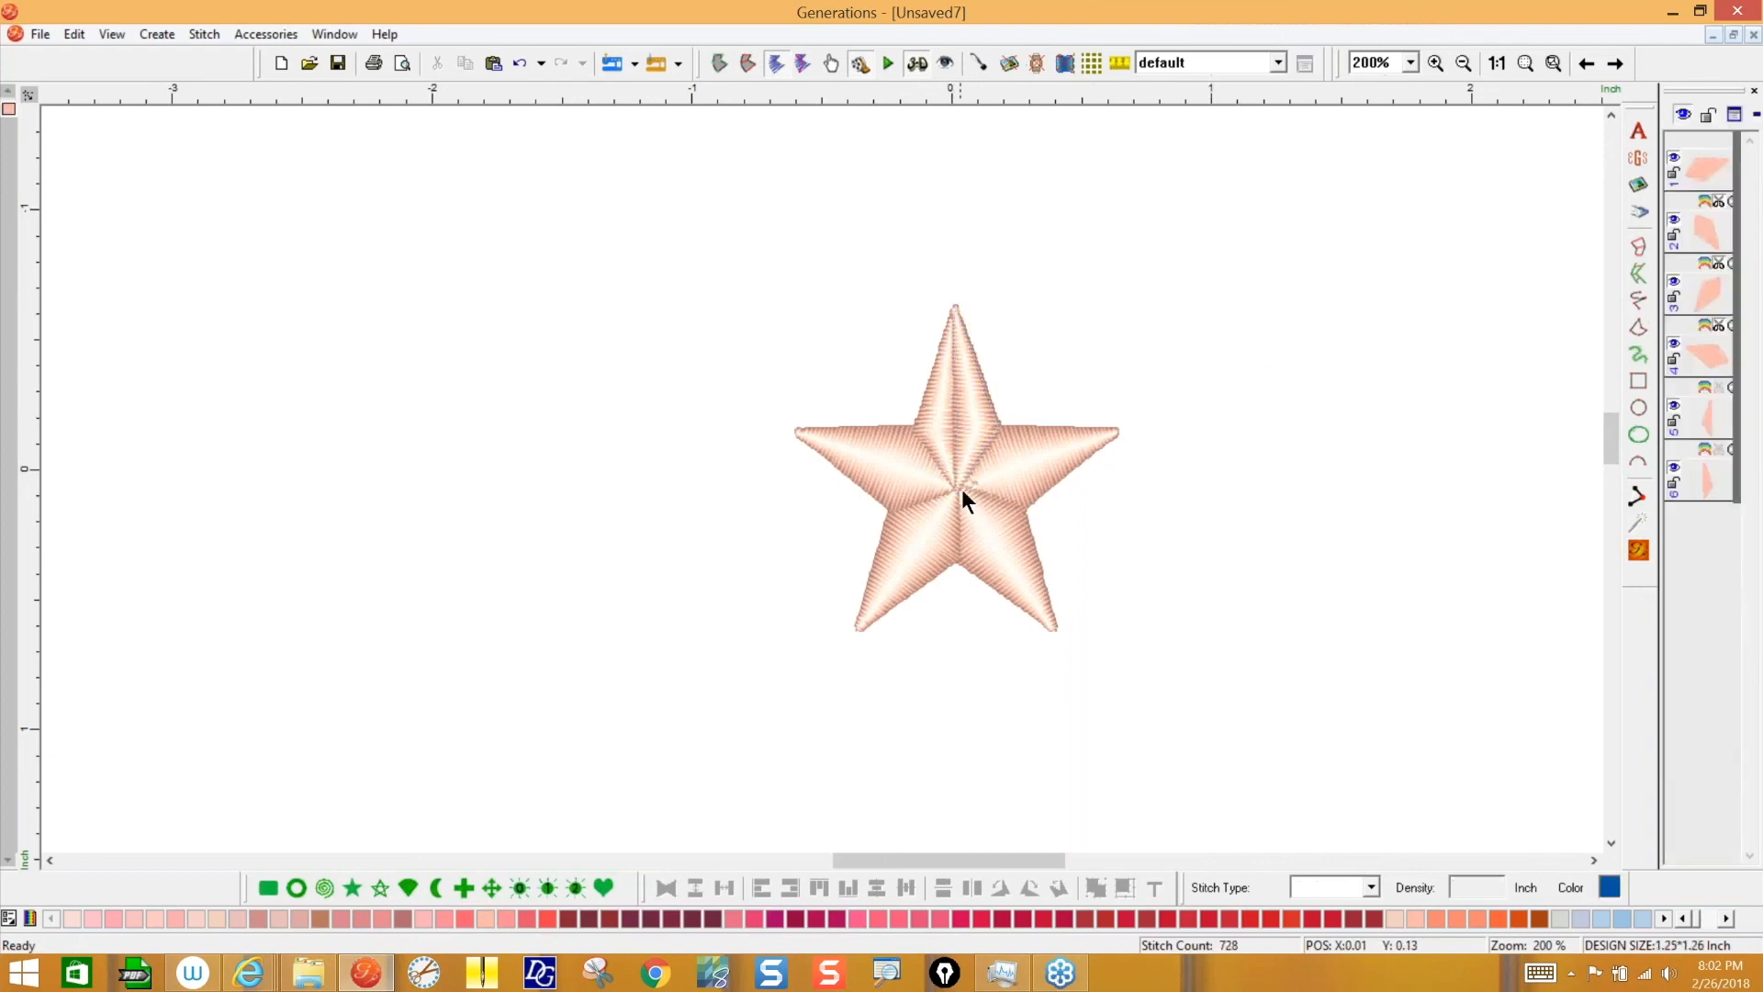
- Resize the whole star to 2 inches wide, maintaining the aspect ratio, and regenerate its stitches
{"action": "left_click_drag", "start_coordinate": [756, 166], "coordinate": [1186, 698]}
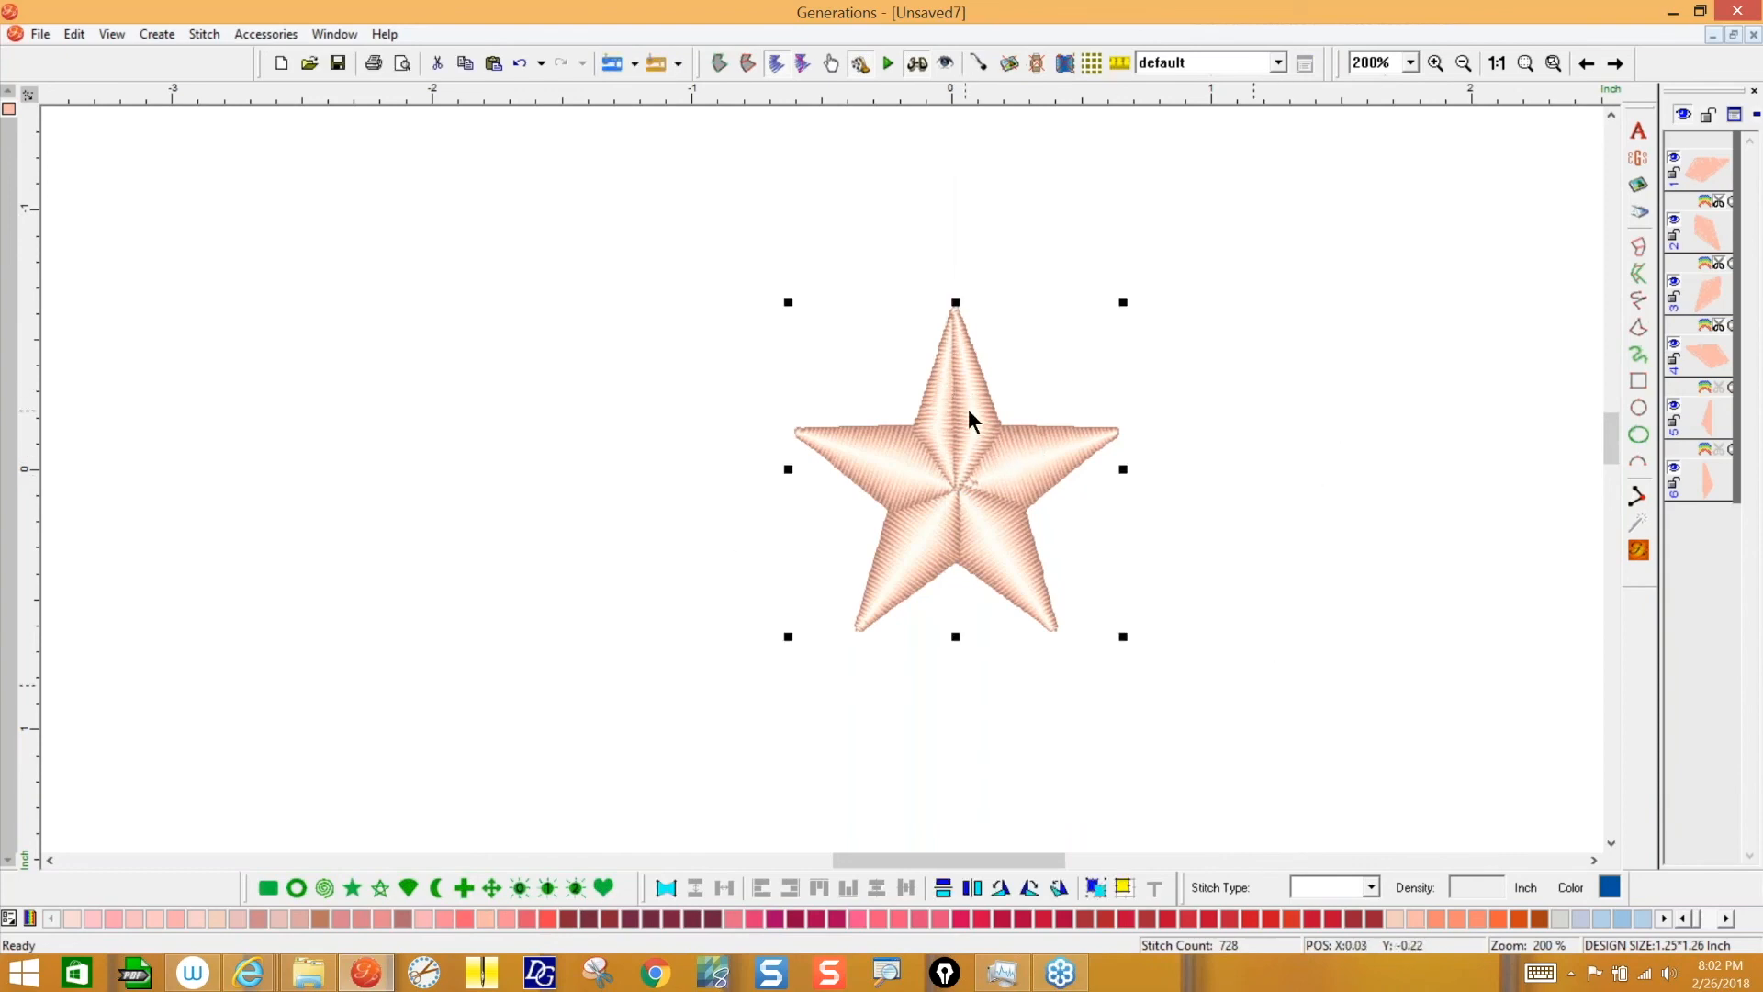
{"action": "left_click", "coordinate": [1122, 886]}
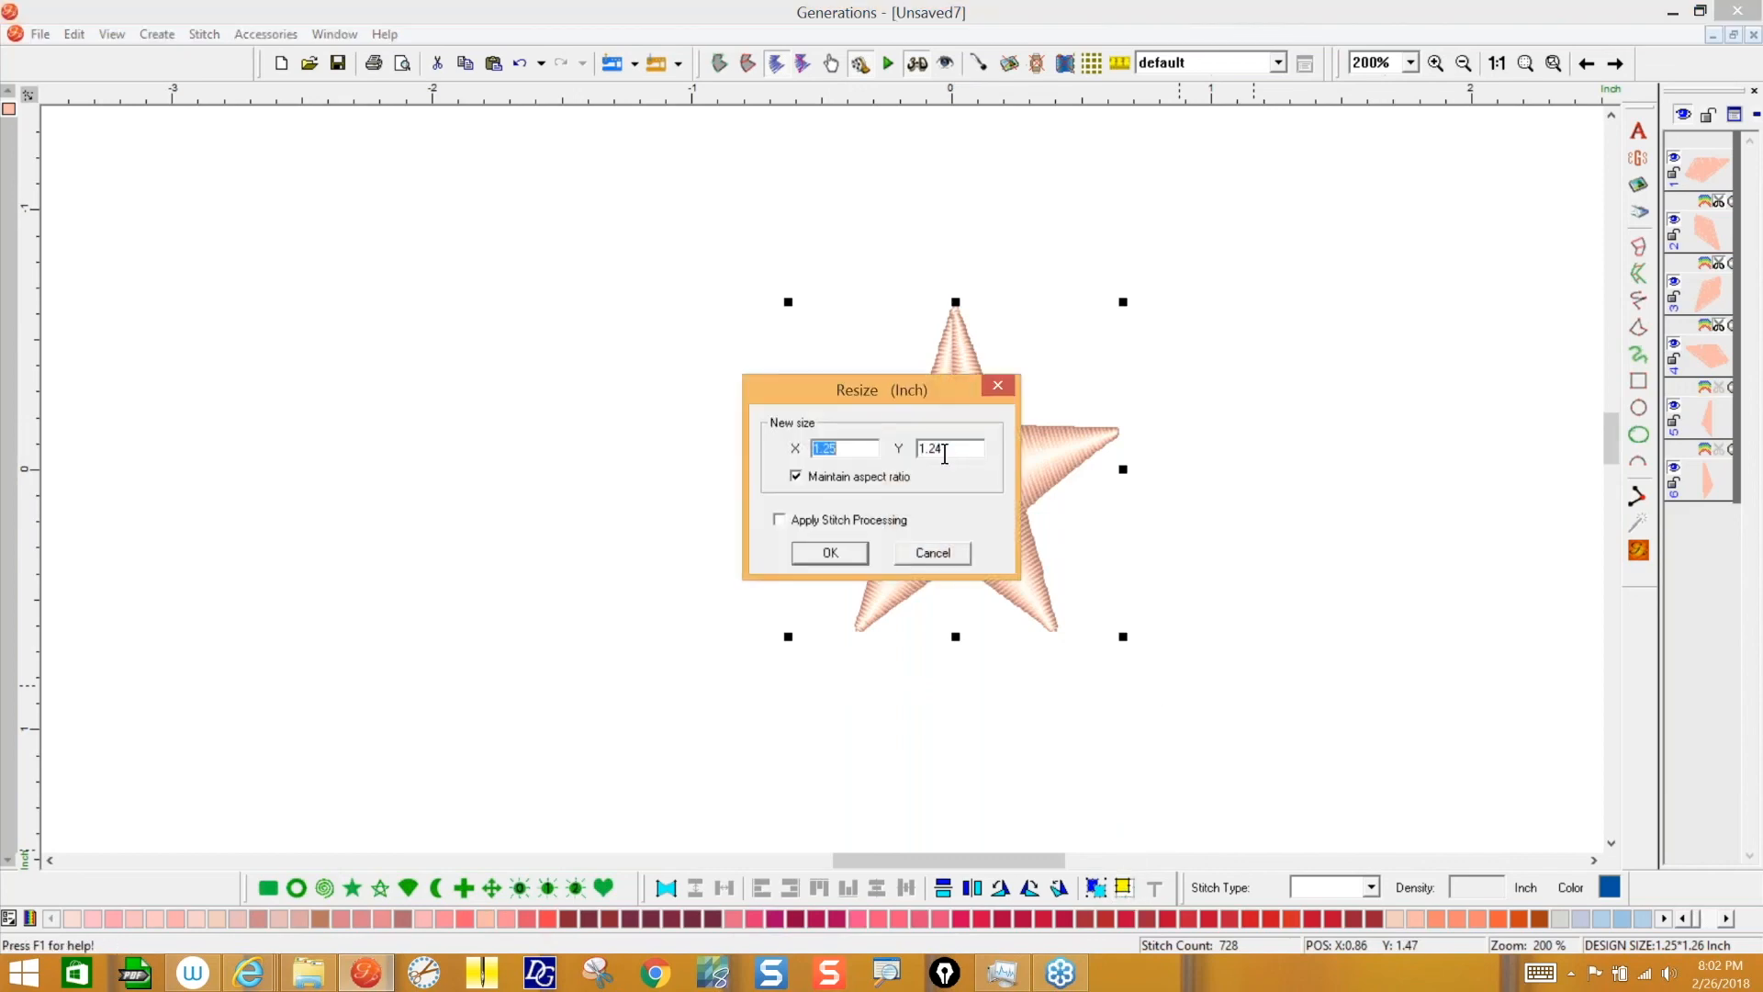
{"action": "type", "text": "2"}
{"action": "left_click", "coordinate": [849, 555]}
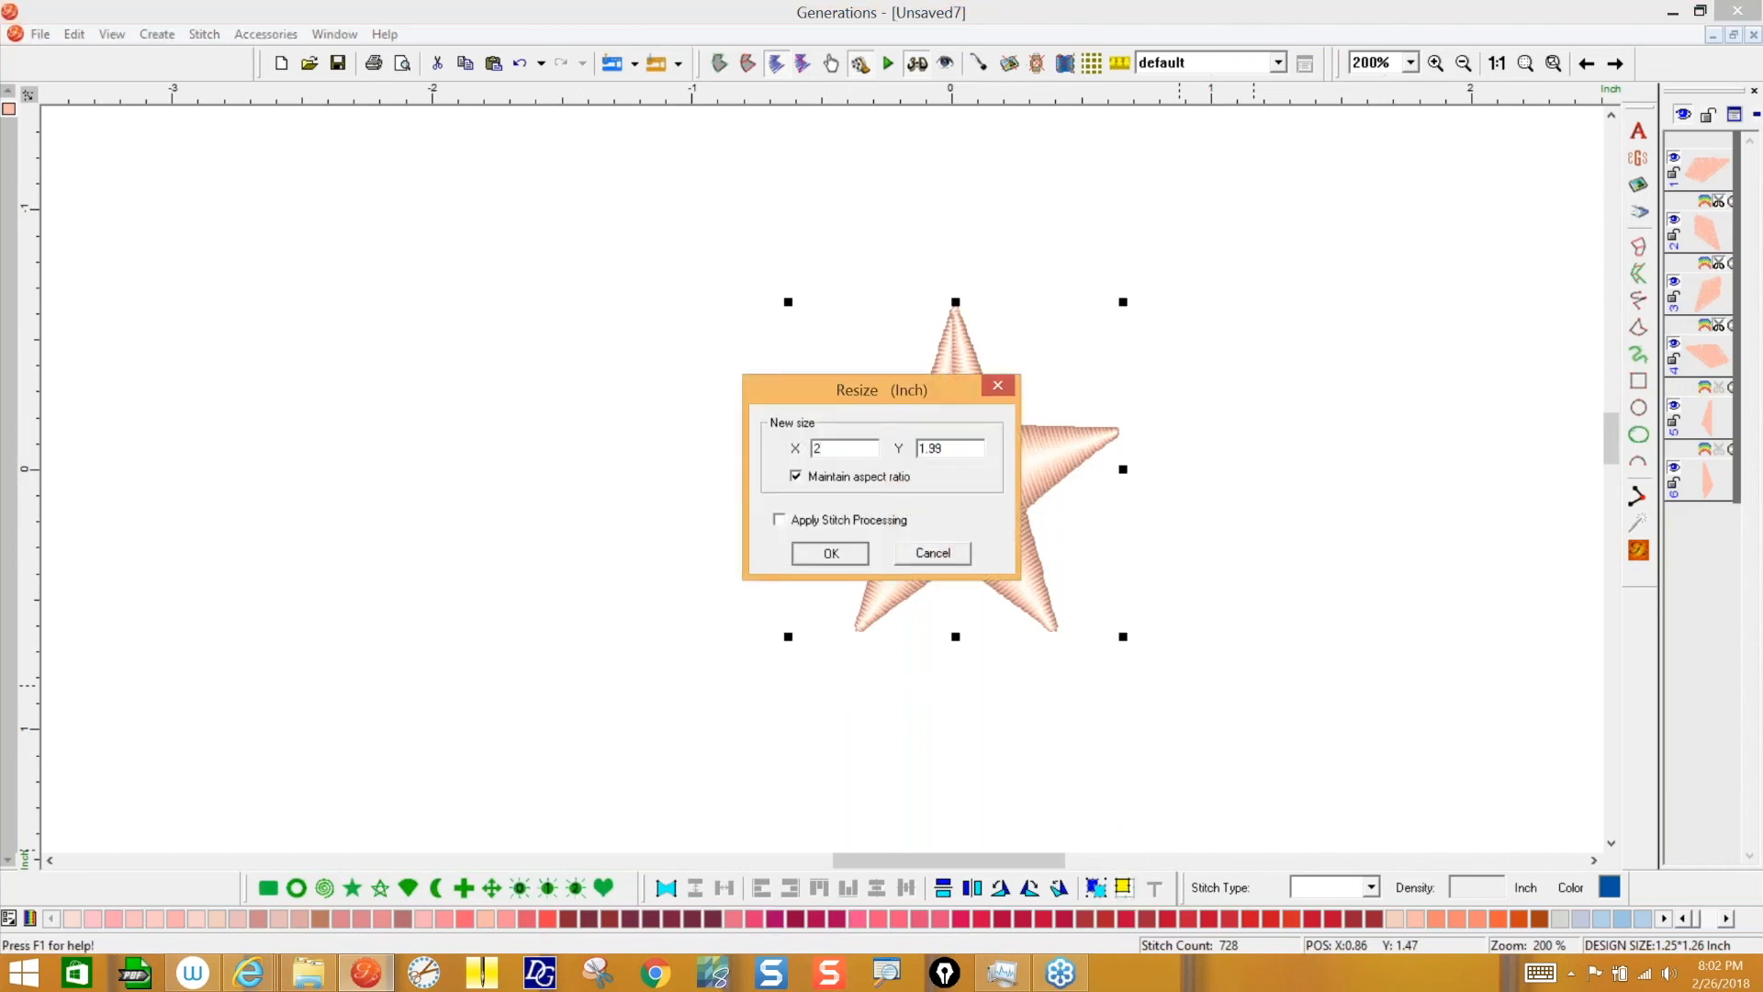
{"action": "left_click", "coordinate": [1635, 548]}
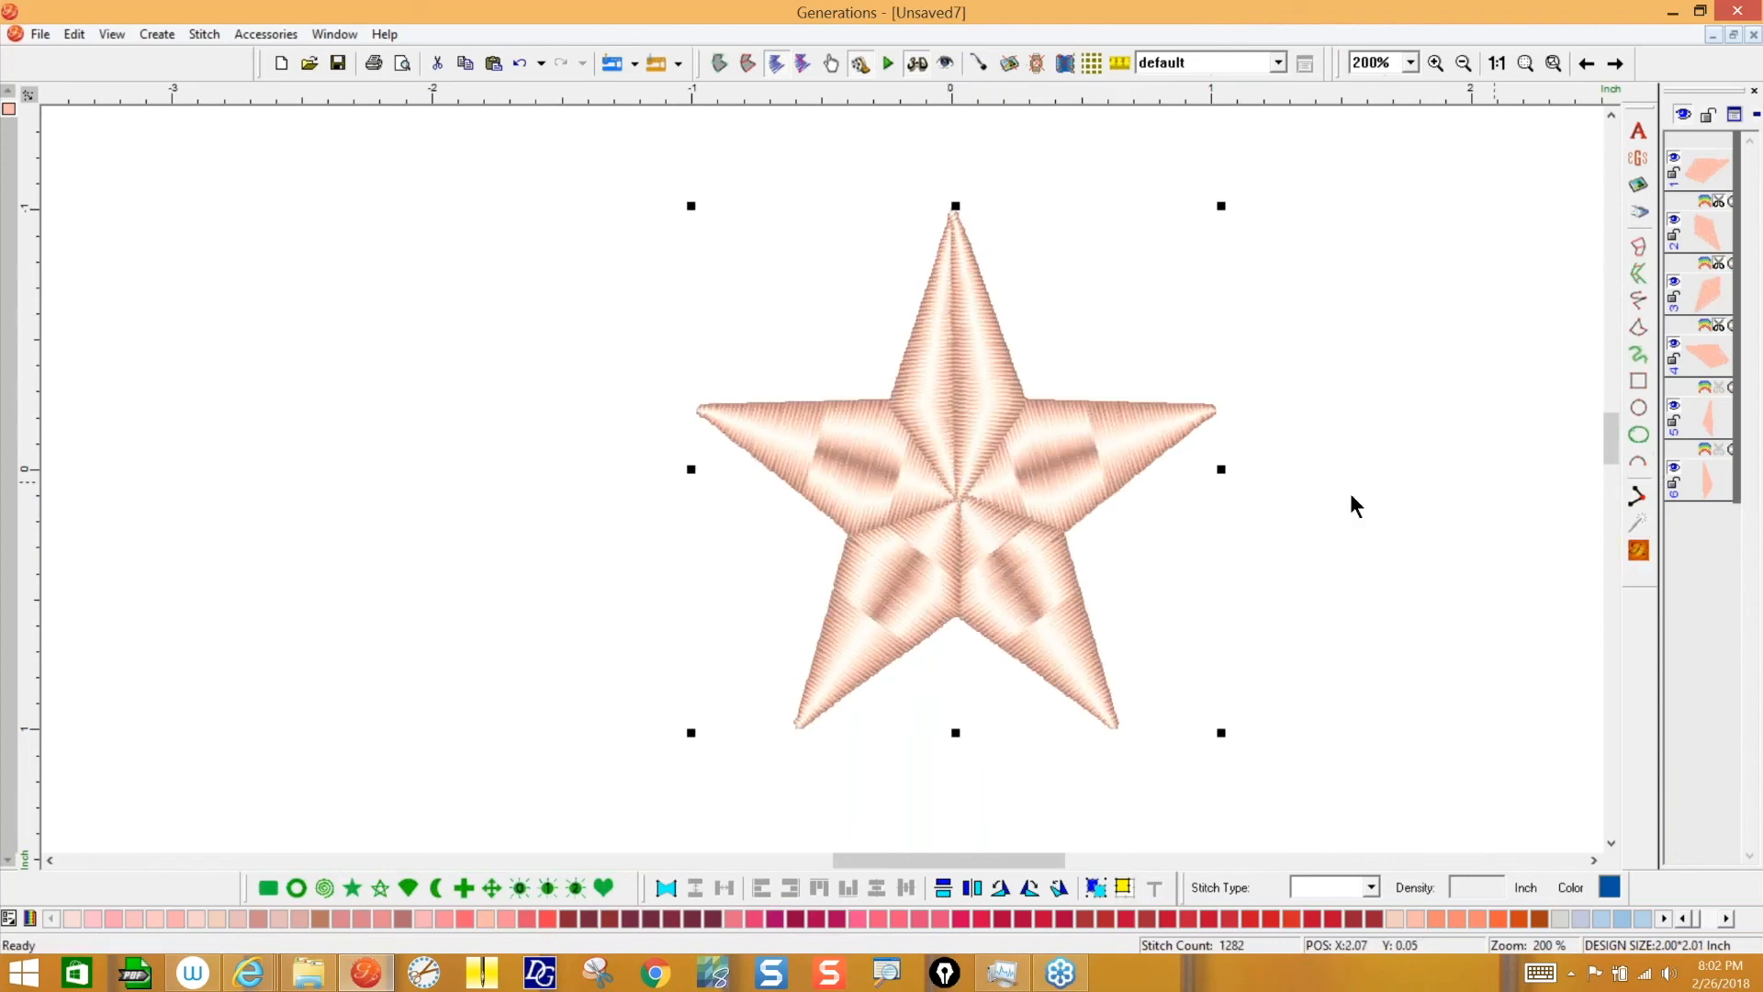
- Resize the star to 2.5 inches wide, maintaining the aspect ratio
{"action": "left_click", "coordinate": [1122, 887]}
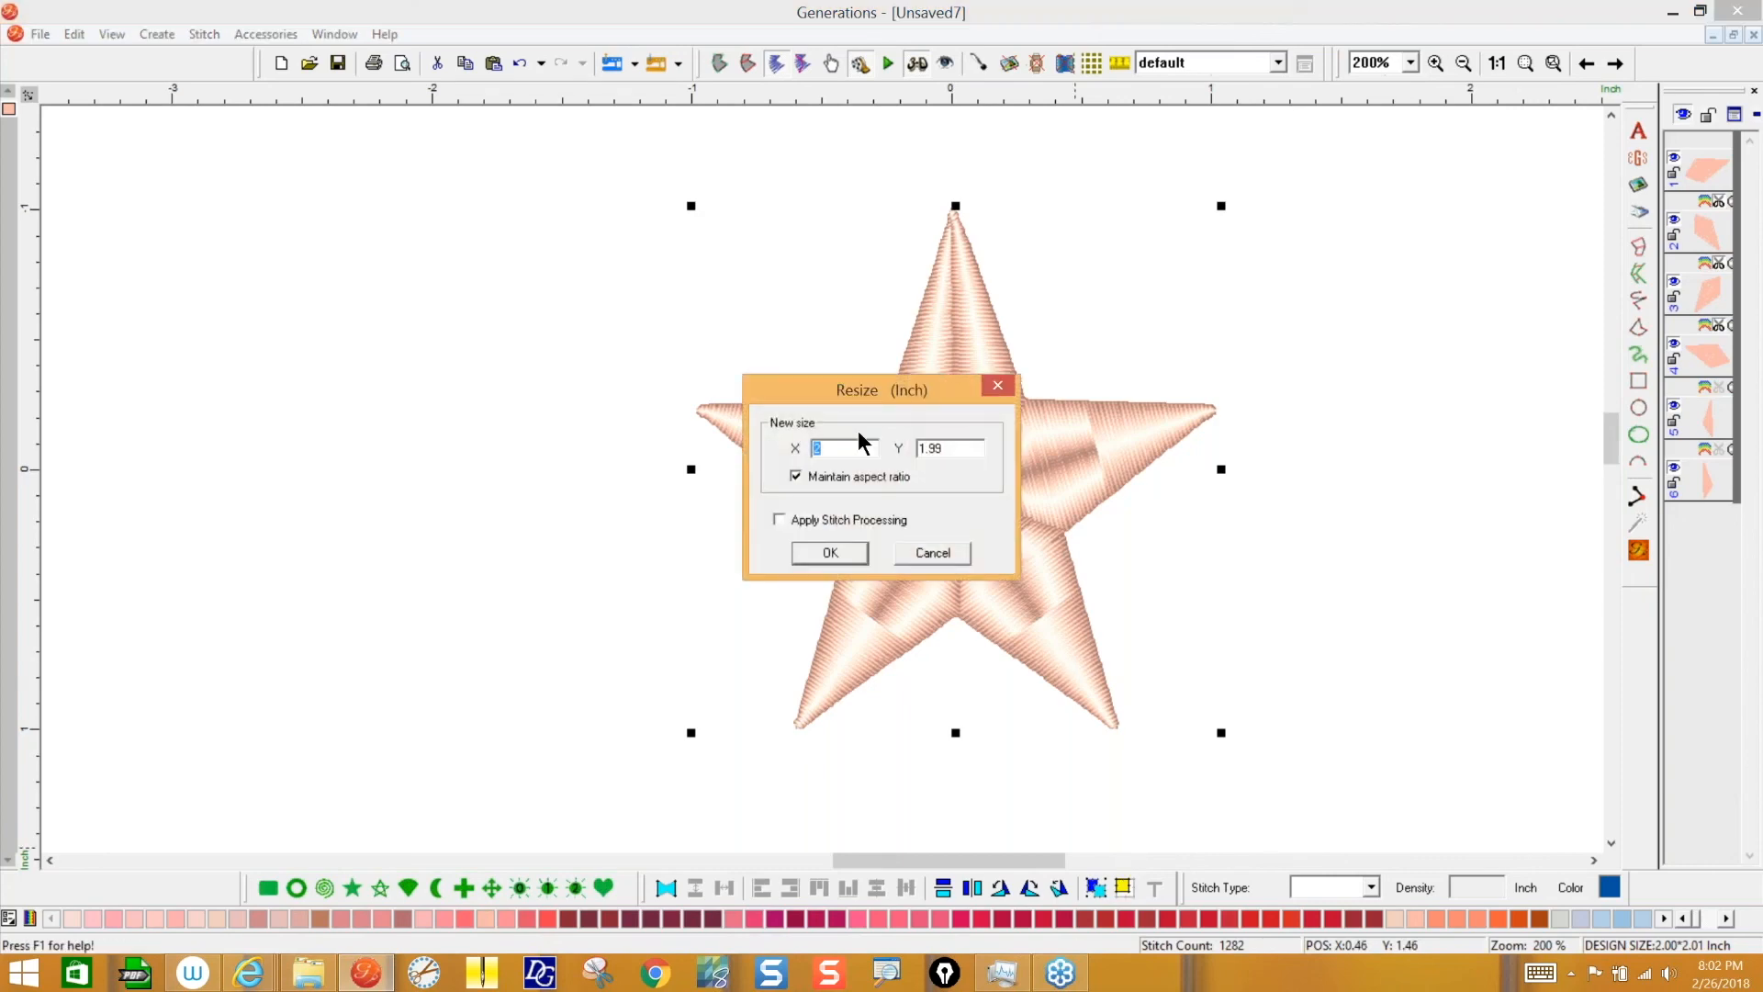
{"action": "type", "text": "2.5"}
{"action": "left_click", "coordinate": [830, 552]}
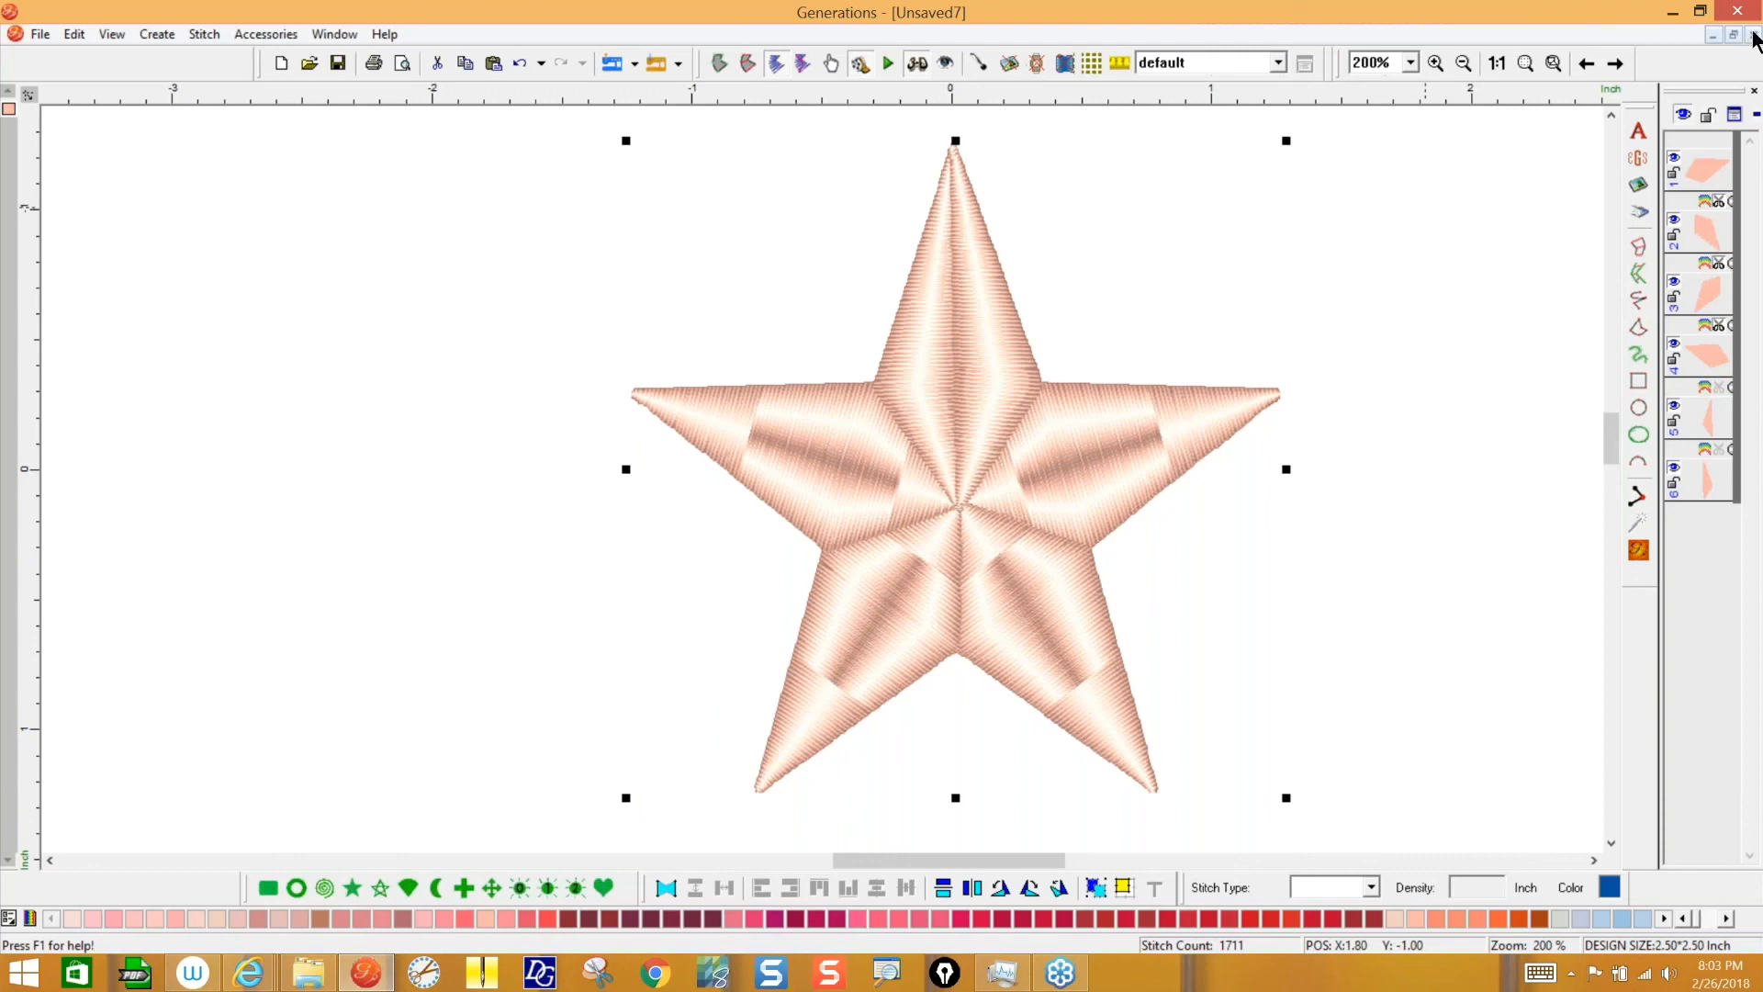
{"action": "left_click", "coordinate": [1743, 394]}
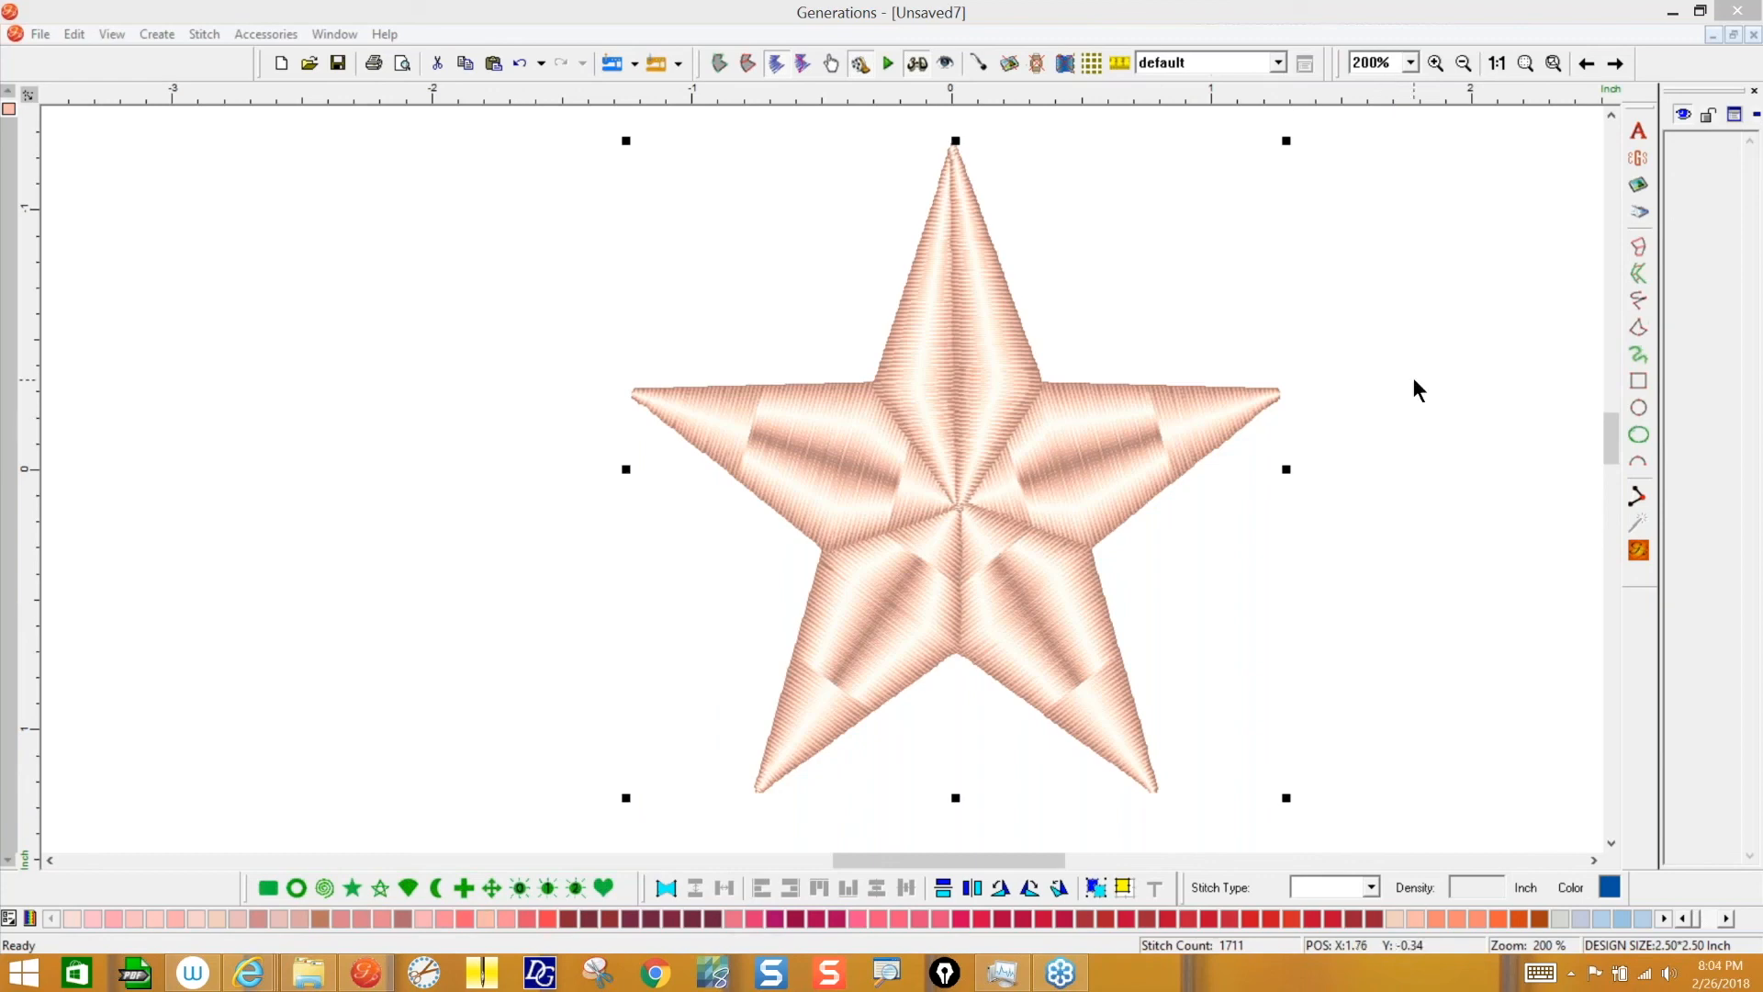
- Enable Satin Fill on the star's upper-right point and apply the zig3 stitch pattern
{"action": "left_click", "coordinate": [1153, 415]}
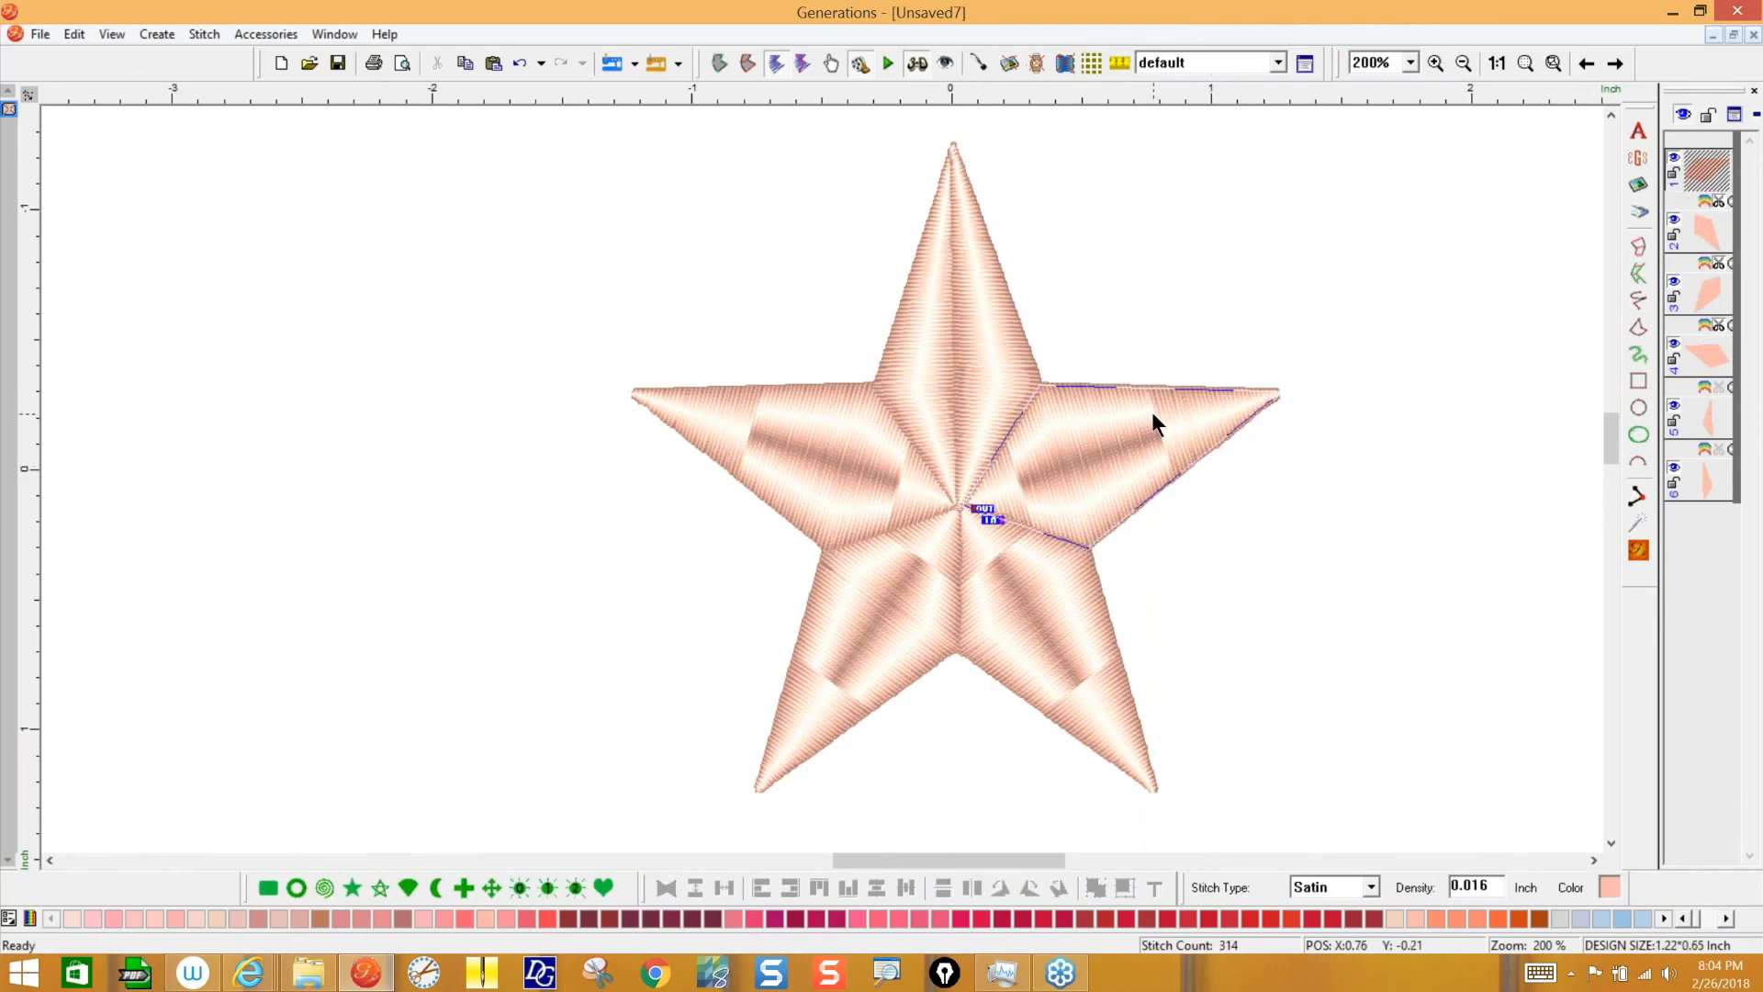
{"action": "double_click", "coordinate": [1151, 411]}
{"action": "left_click", "coordinate": [911, 264]}
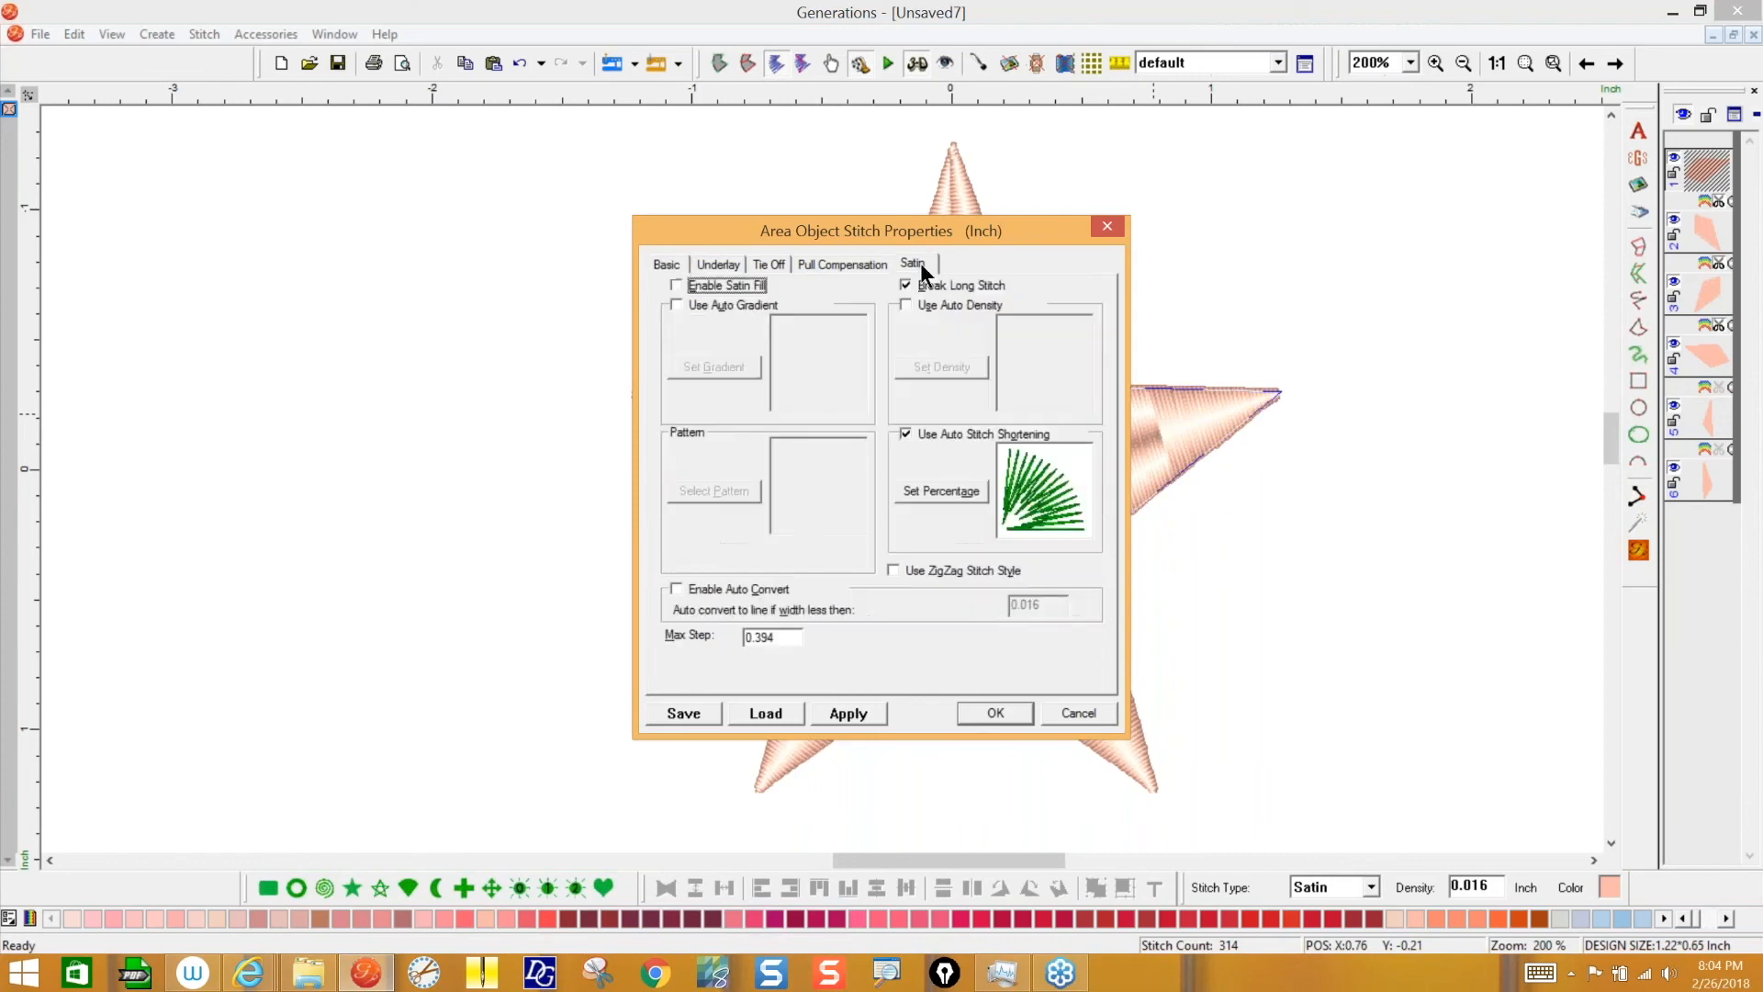
{"action": "left_click", "coordinate": [676, 284]}
{"action": "left_click", "coordinate": [725, 492]}
{"action": "left_click_drag", "start_coordinate": [1003, 336], "coordinate": [999, 378]}
{"action": "left_click", "coordinate": [632, 514]}
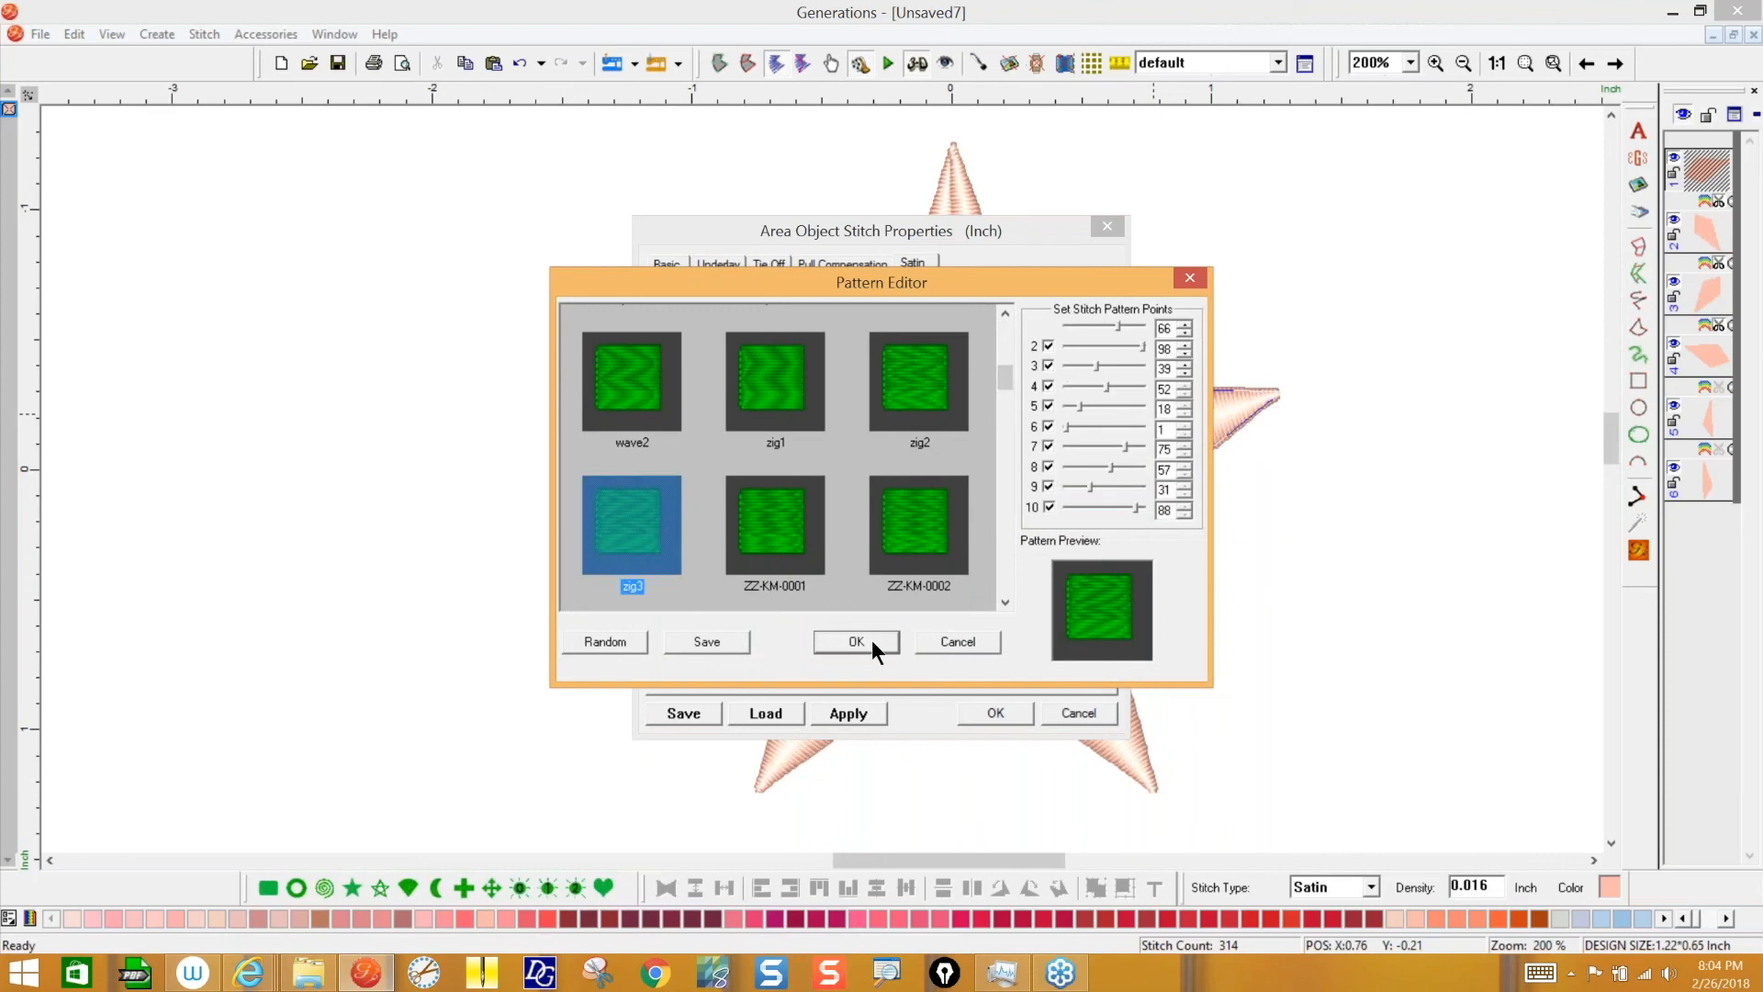
{"action": "left_click", "coordinate": [856, 641]}
{"action": "left_click", "coordinate": [859, 713]}
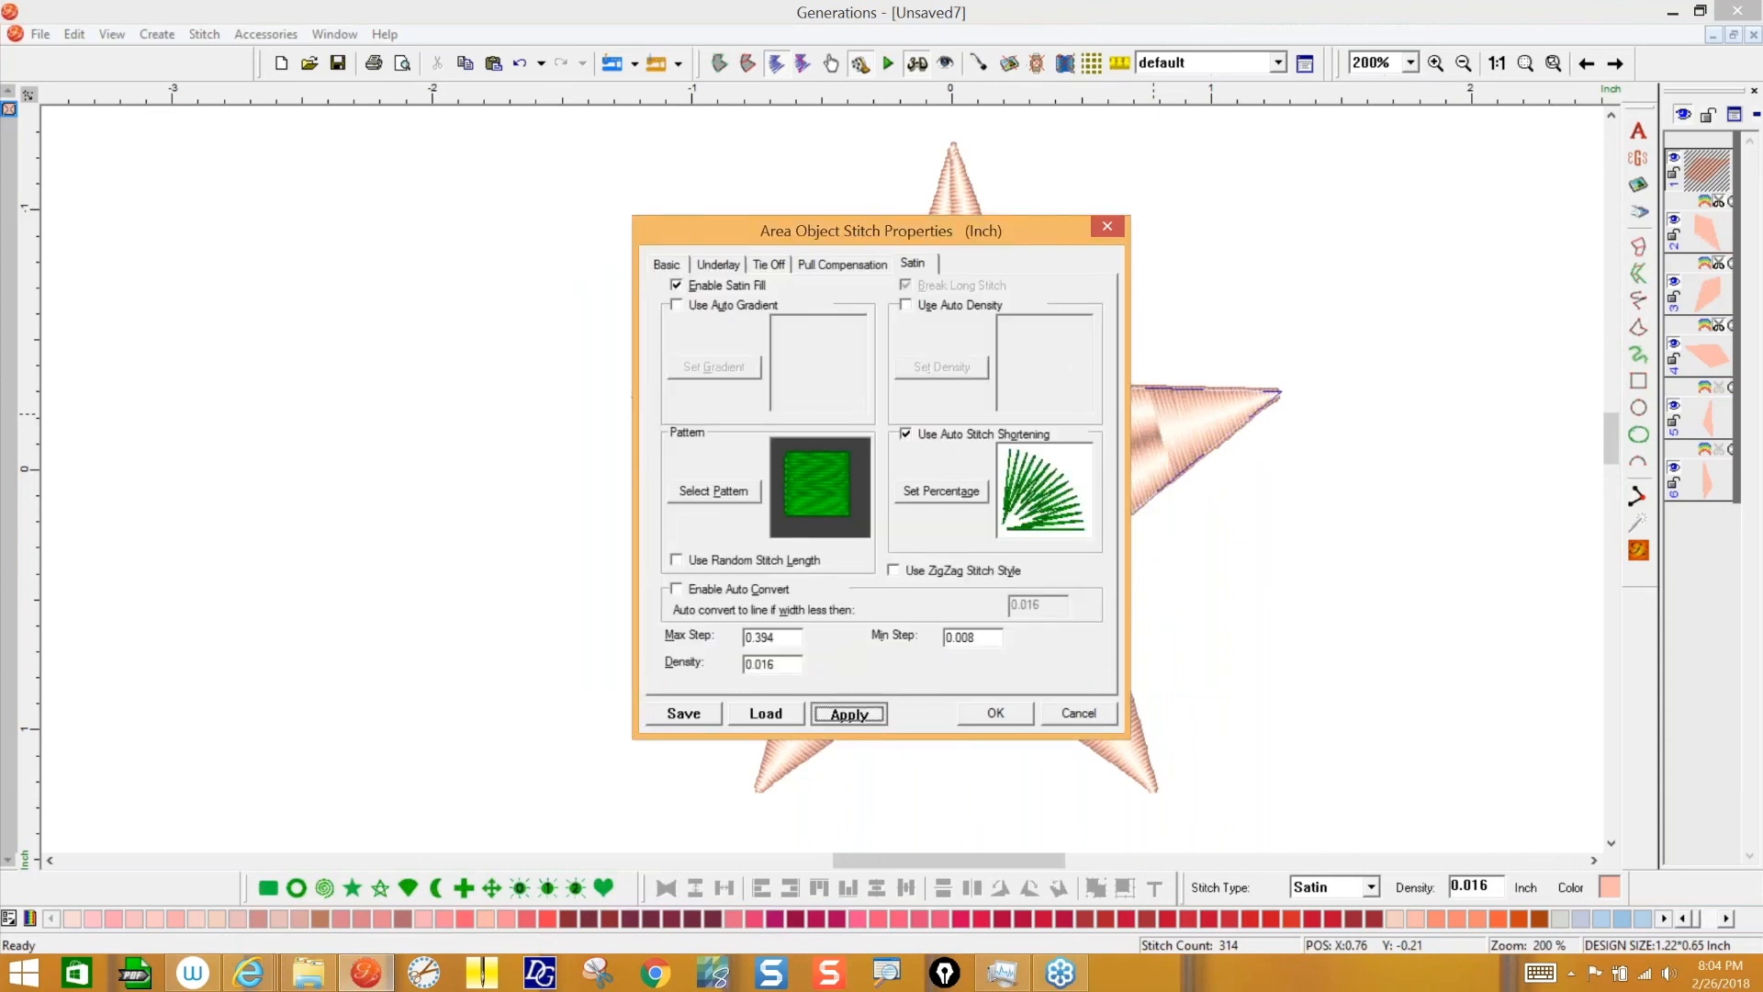
{"action": "left_click_drag", "start_coordinate": [1028, 226], "coordinate": [489, 223]}
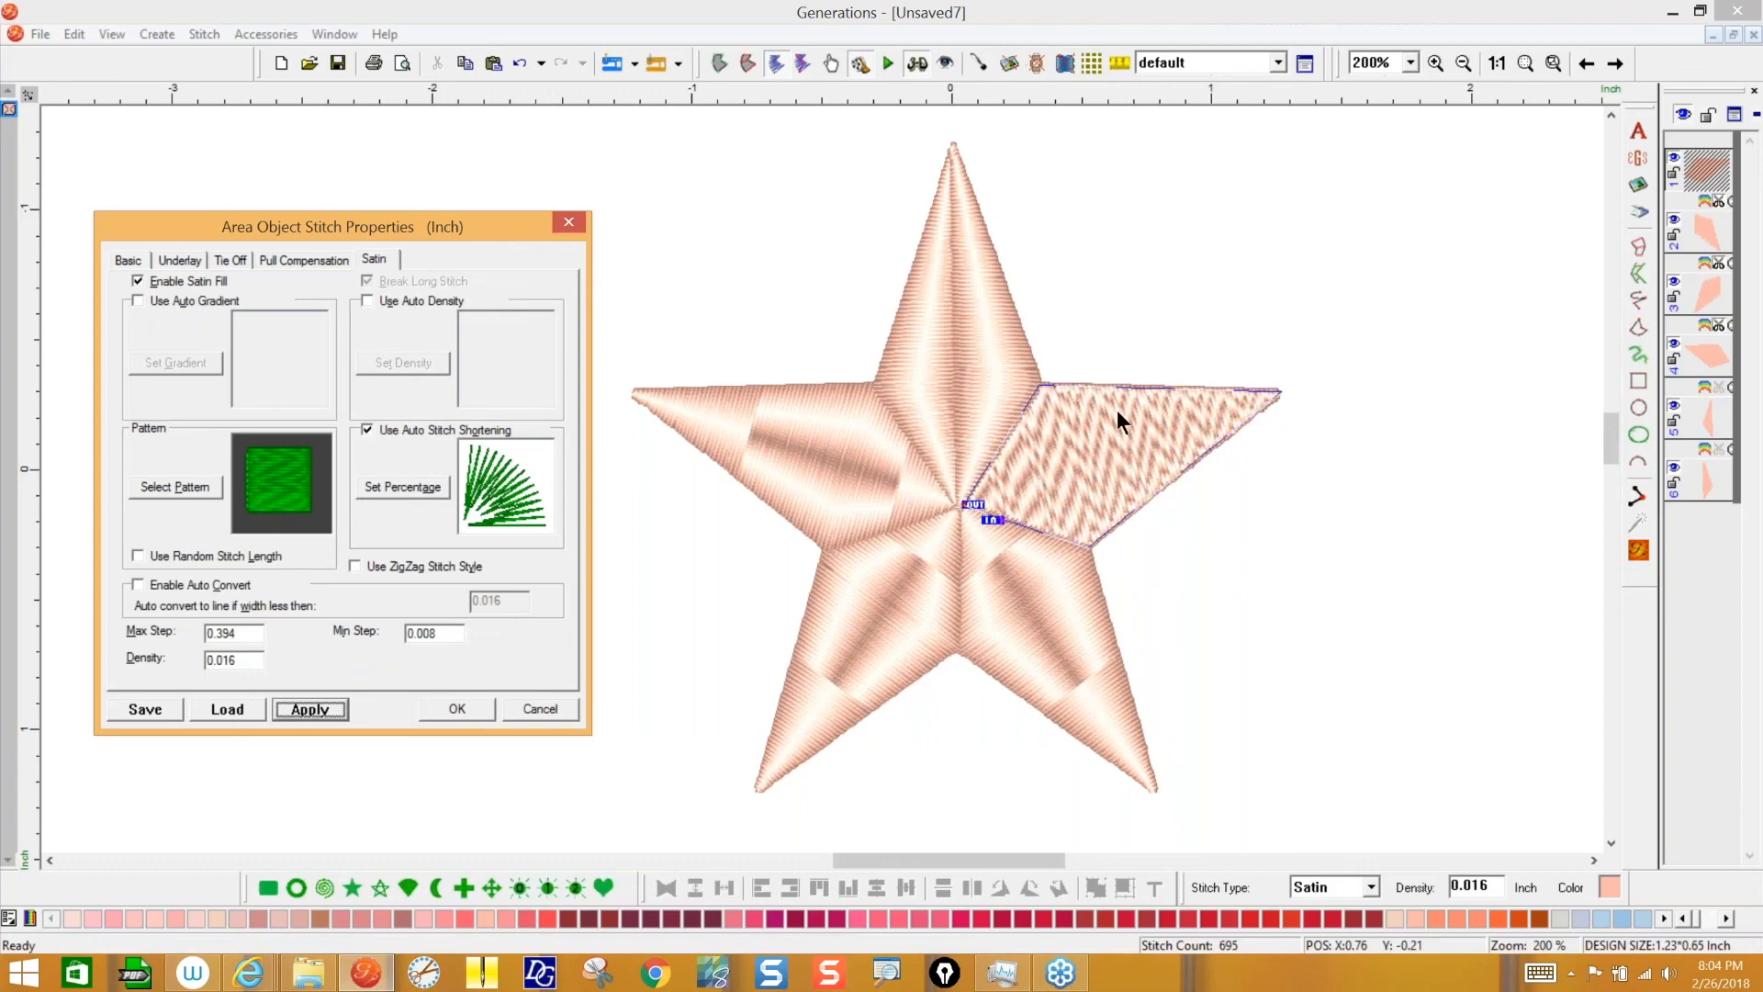
{"action": "left_click", "coordinate": [459, 708]}
- Enable a stamped pattern on the star's lower-right point using the no002 element
{"action": "left_click", "coordinate": [1082, 625]}
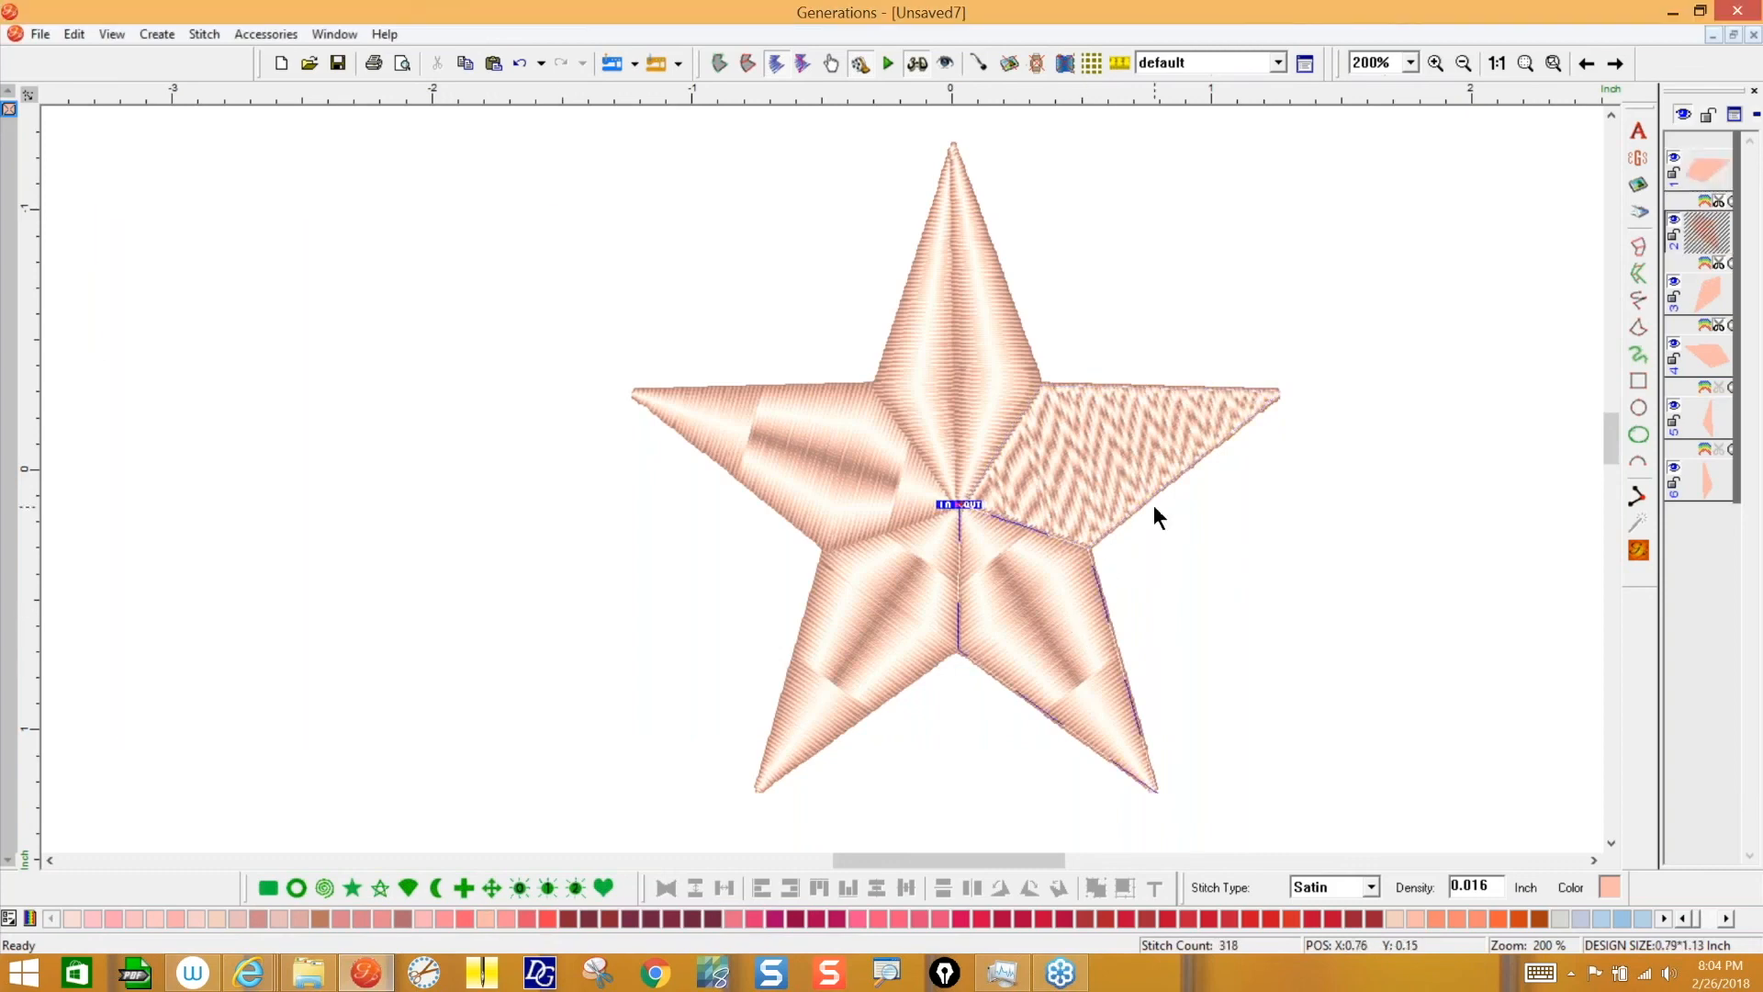
{"action": "right_click", "coordinate": [1153, 505]}
{"action": "left_click", "coordinate": [678, 544]}
{"action": "left_click", "coordinate": [944, 284]}
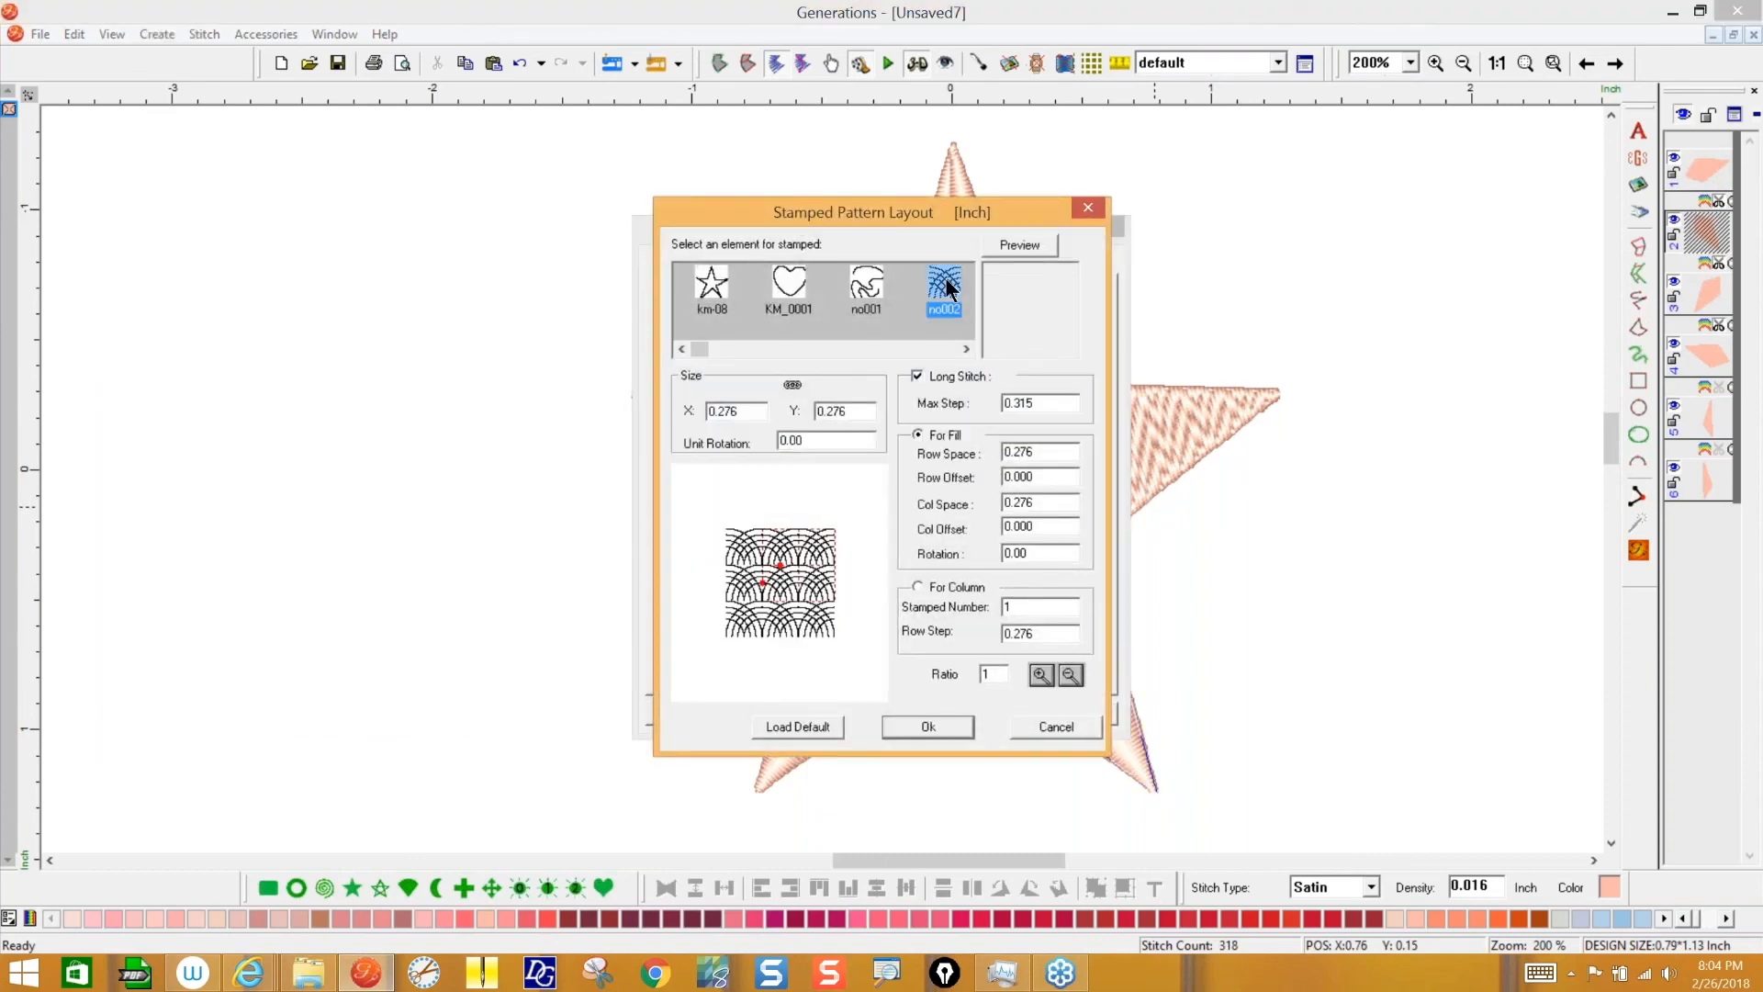
{"action": "left_click", "coordinate": [933, 724]}
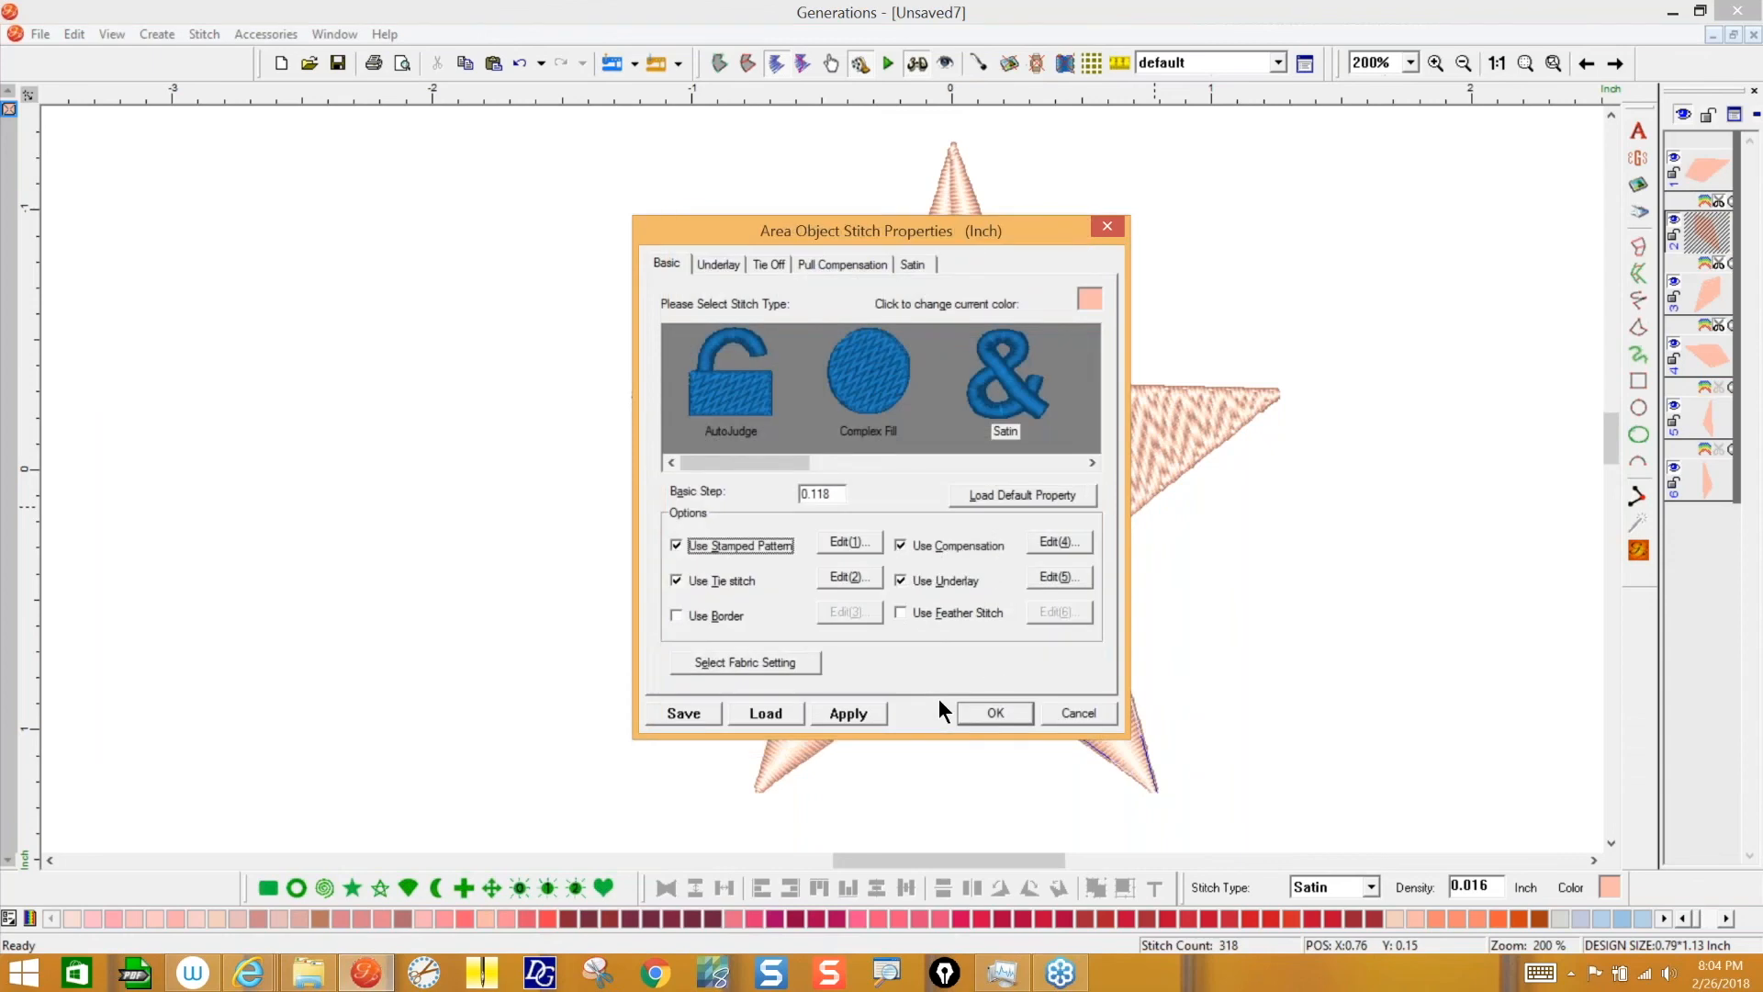
{"action": "left_click", "coordinate": [996, 713]}
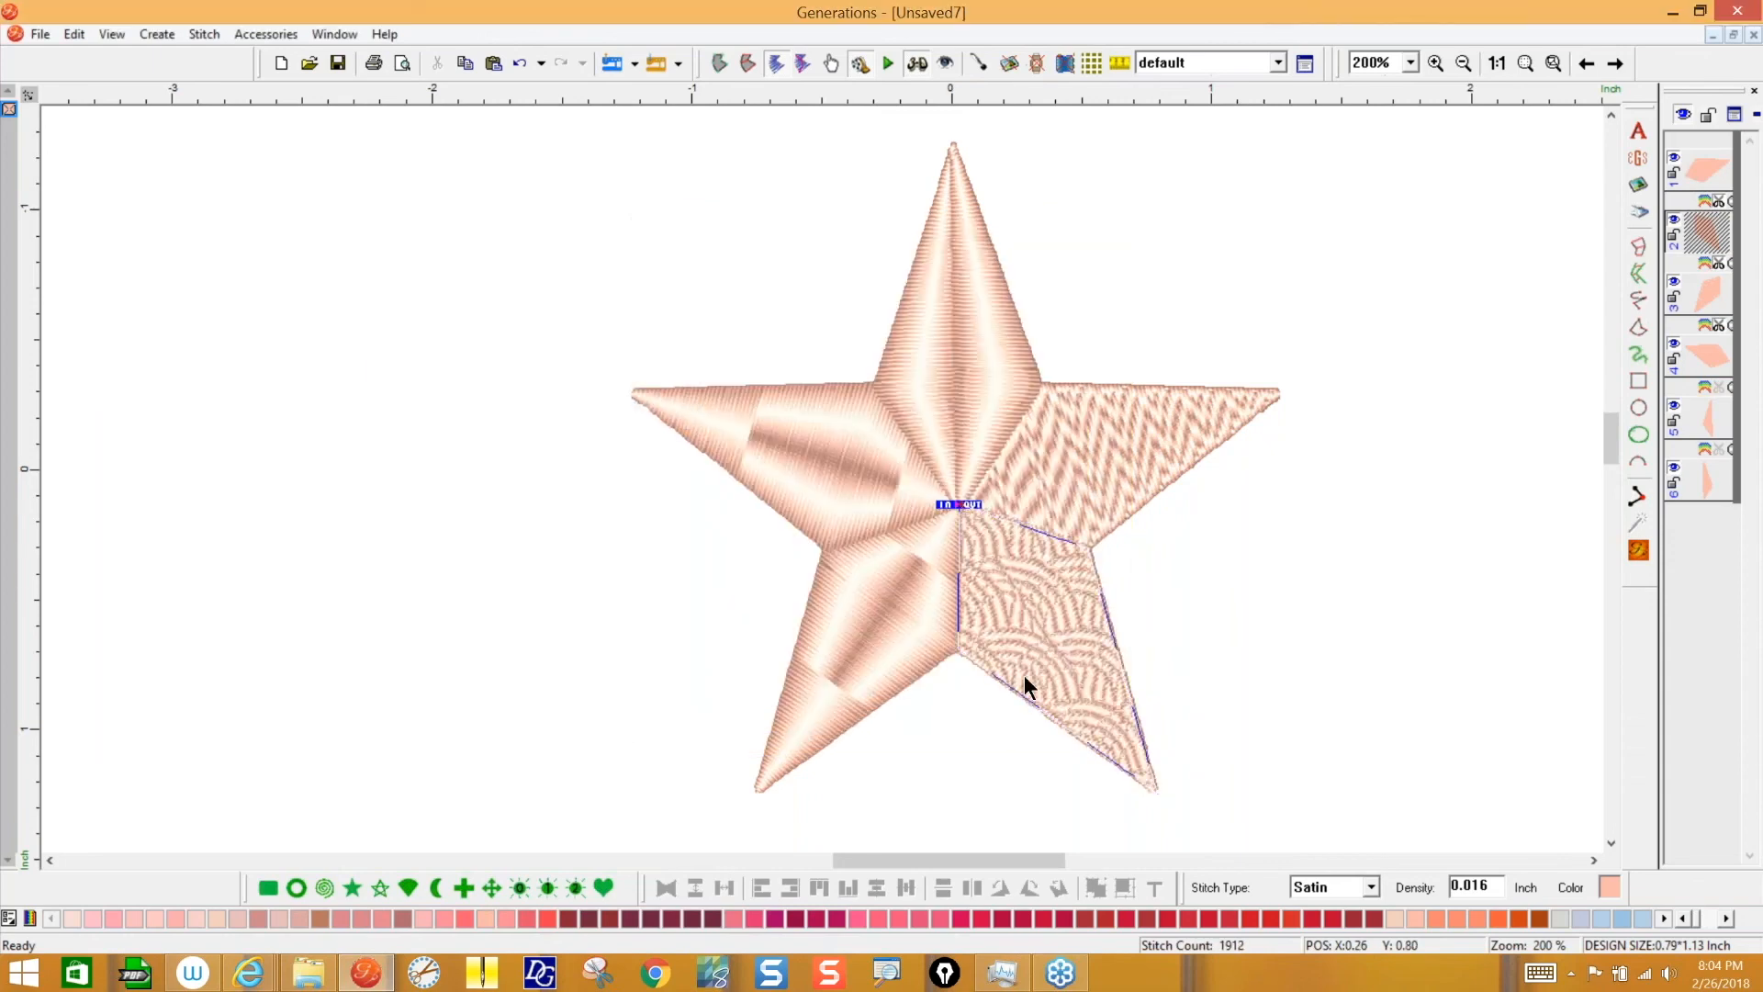
- Draw a freehand embossed line through the lower-left point from its tip to the star's center, and regenerate its stitches
{"action": "left_click", "coordinate": [887, 590]}
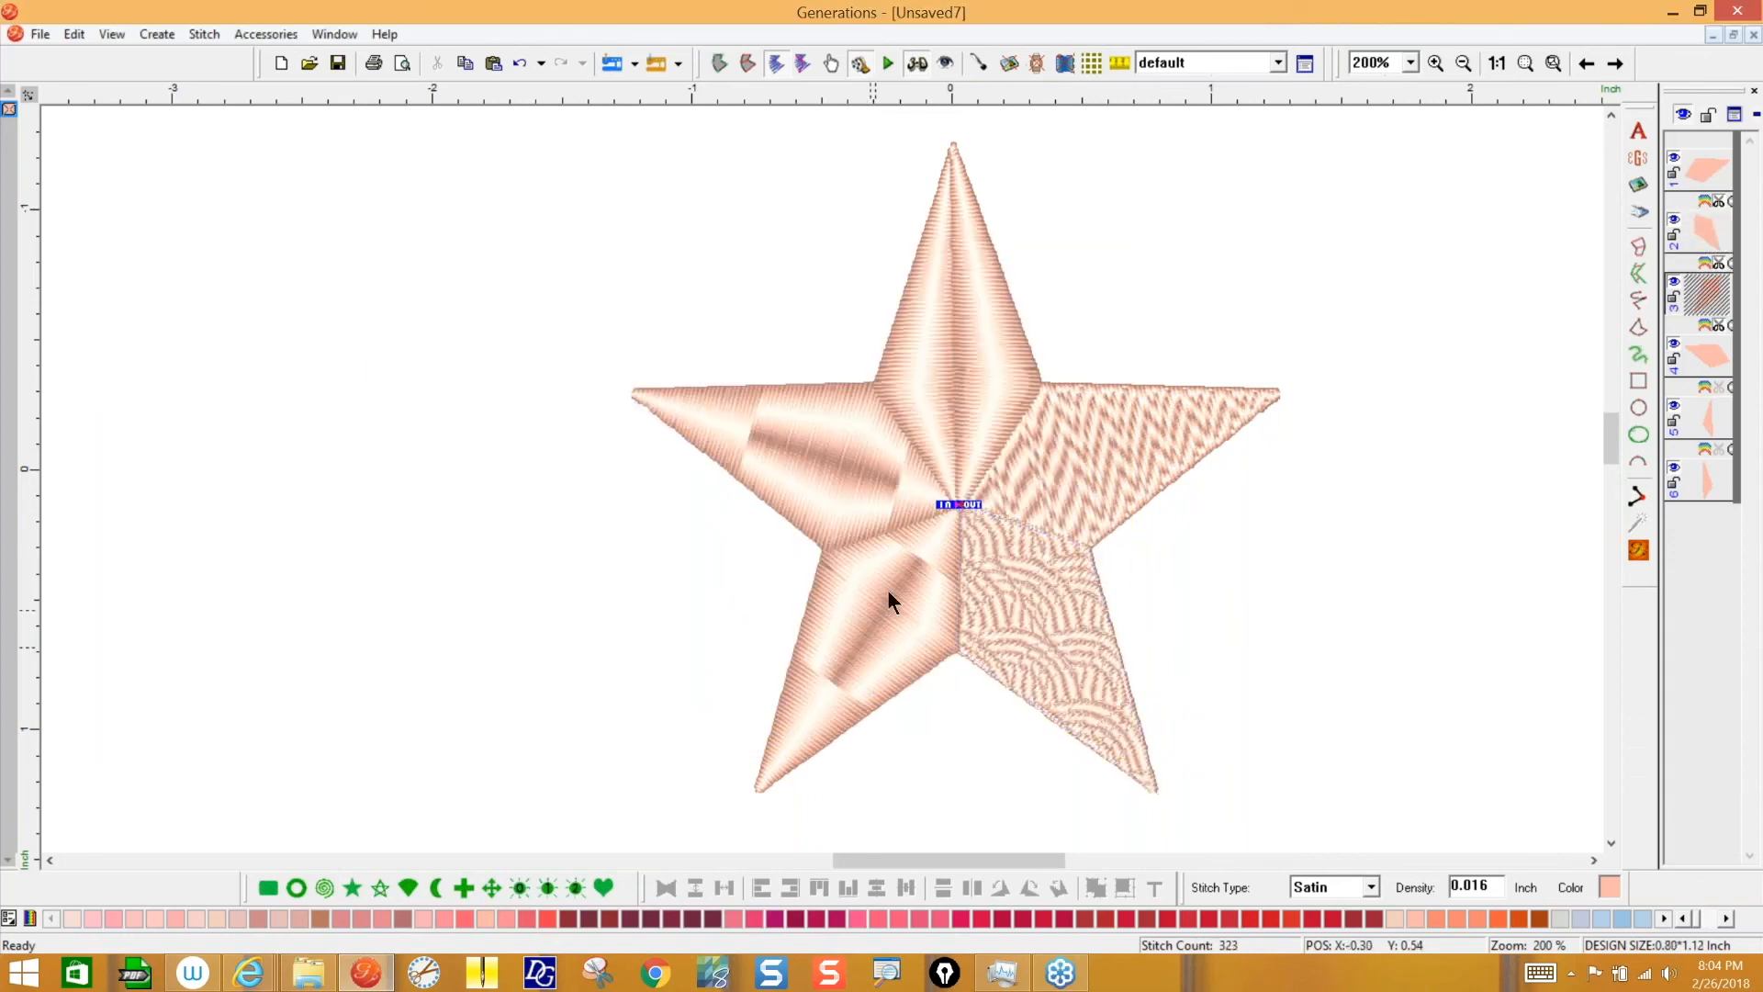
{"action": "left_click", "coordinate": [801, 63]}
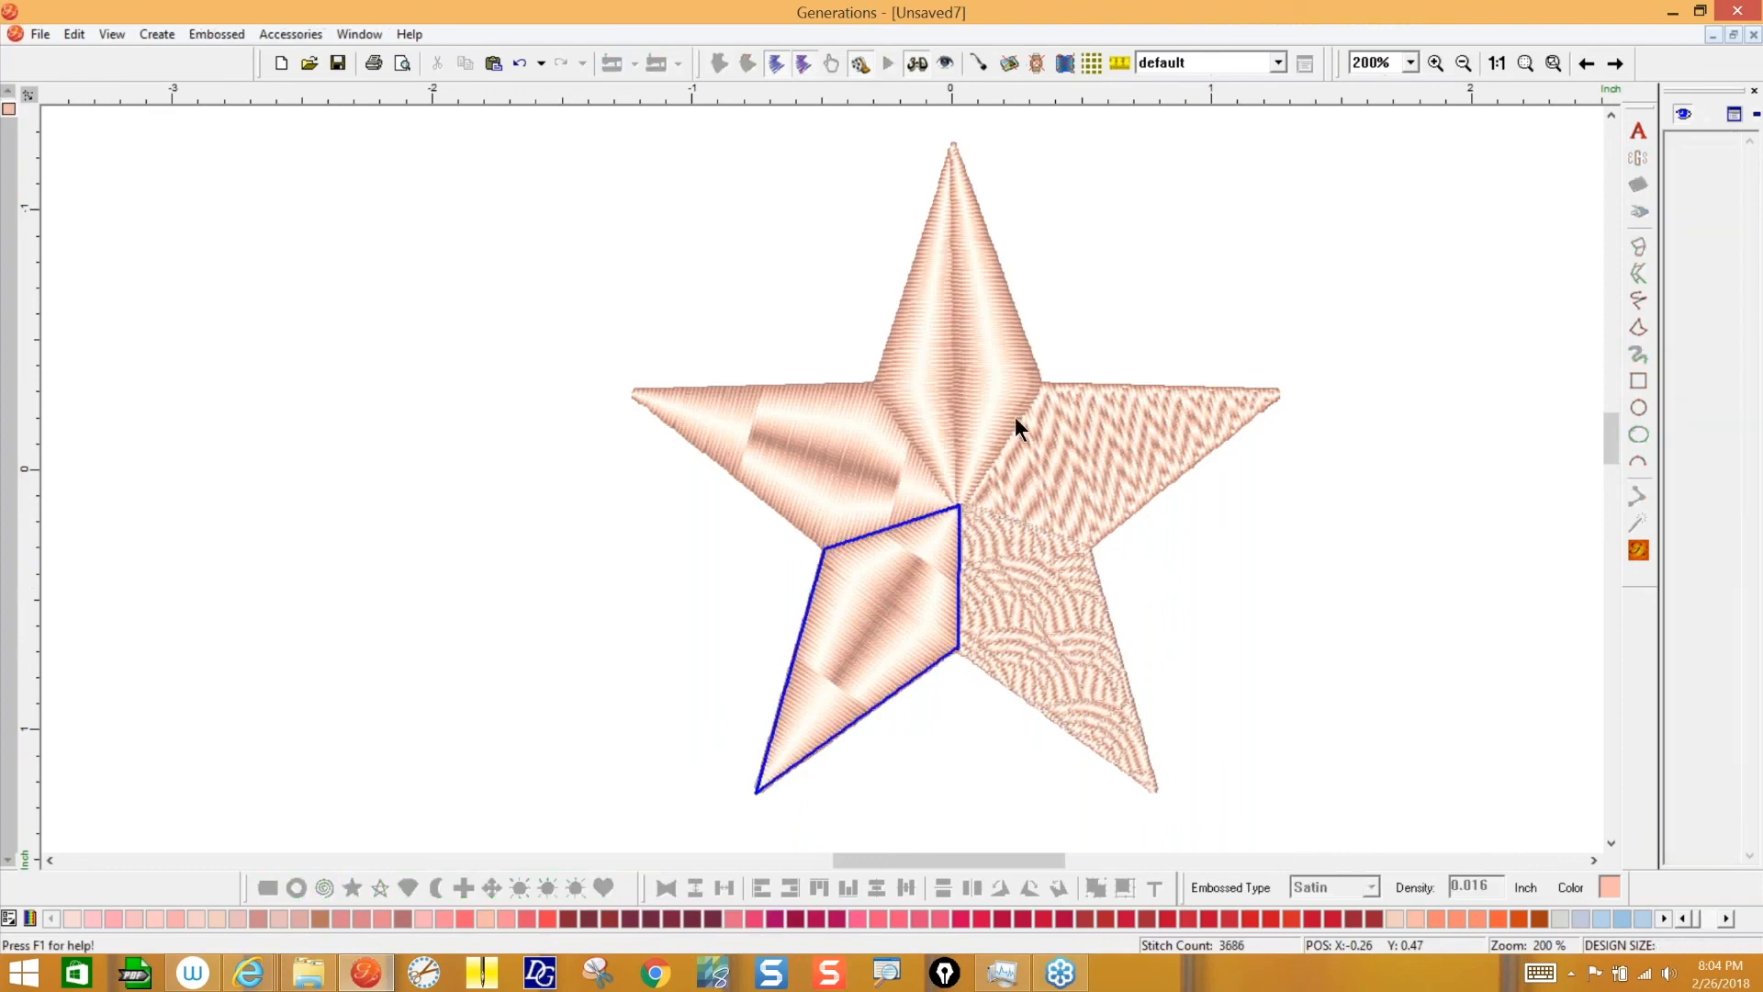
{"action": "left_click", "coordinate": [1638, 297]}
{"action": "left_click", "coordinate": [743, 808]}
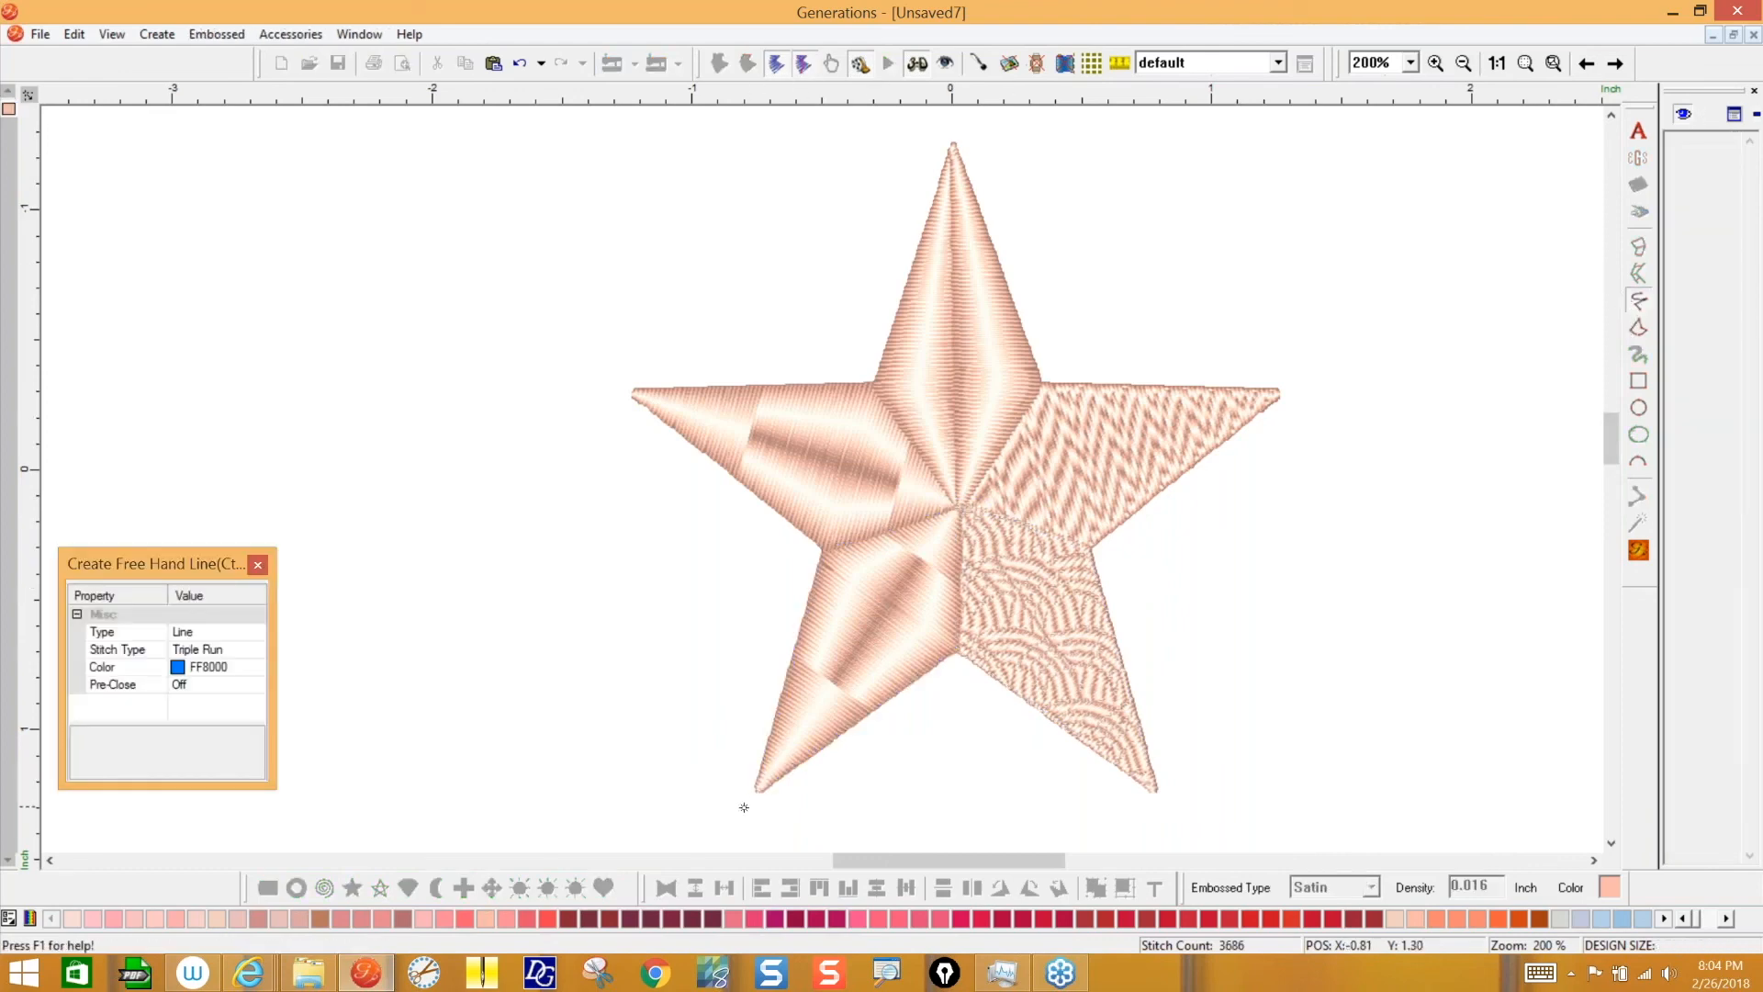
{"action": "left_click", "coordinate": [974, 484]}
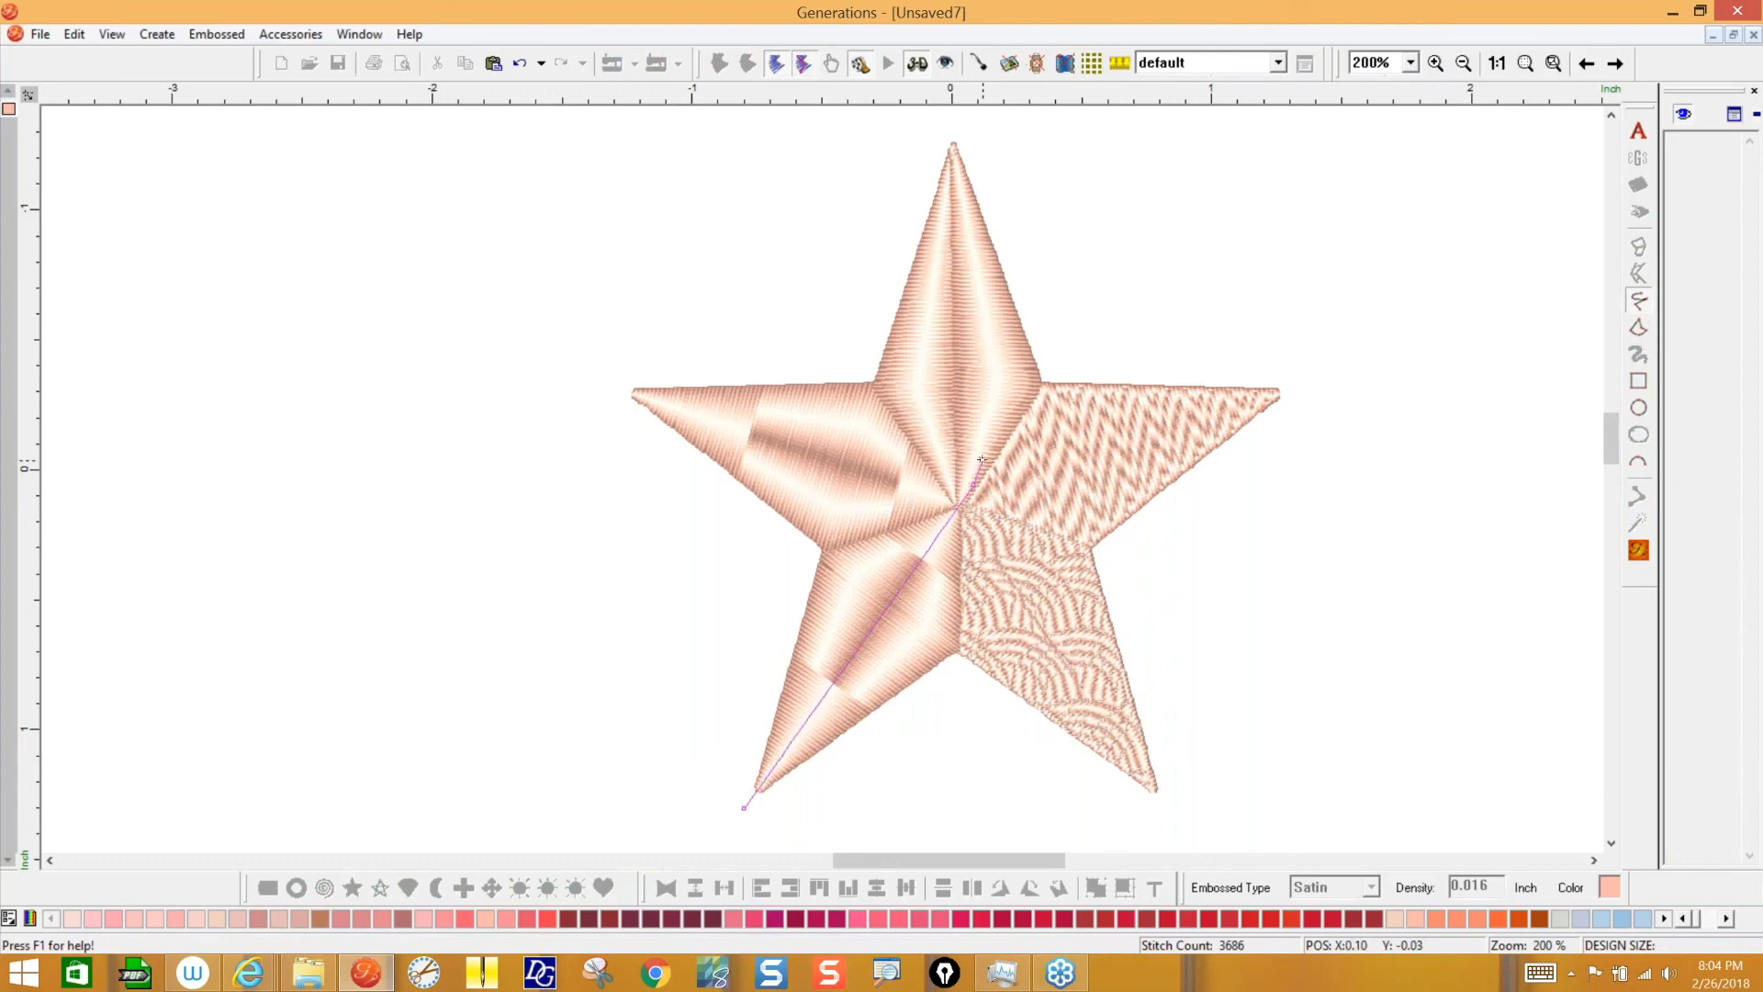
{"action": "right_click", "coordinate": [1005, 479]}
{"action": "right_click", "coordinate": [1004, 479]}
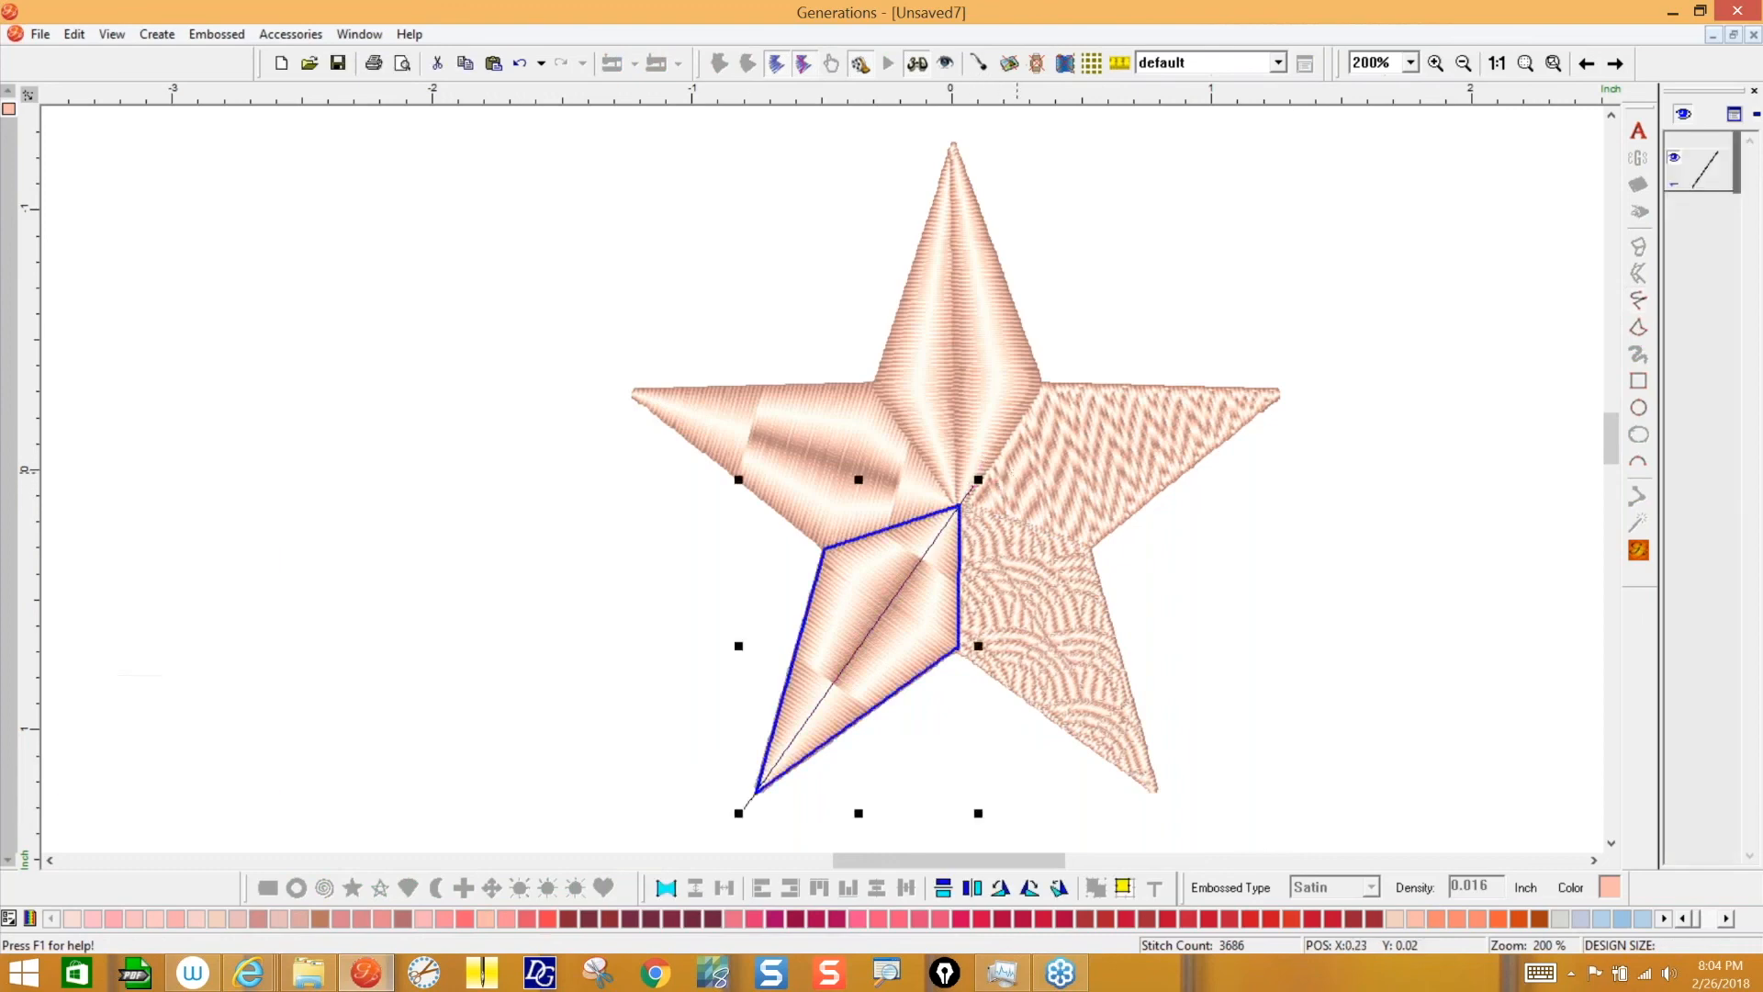
{"action": "left_click", "coordinate": [1638, 549]}
{"action": "left_click", "coordinate": [805, 61]}
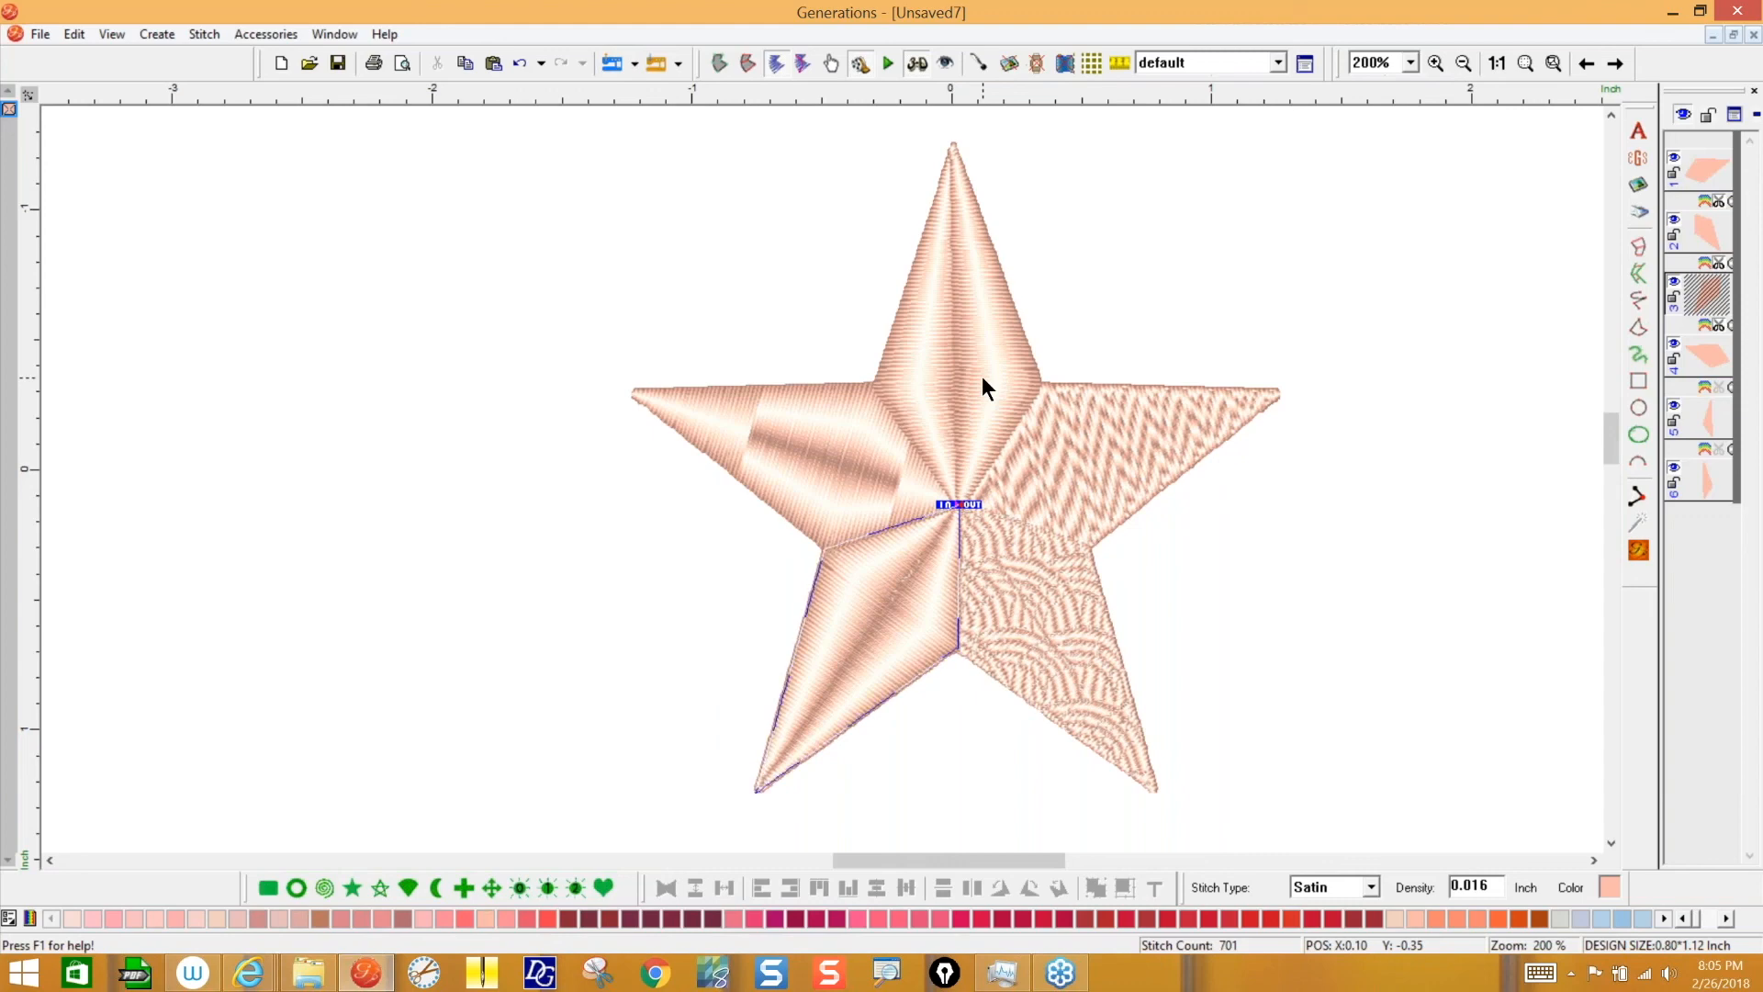
{"action": "left_click", "coordinate": [1739, 399]}
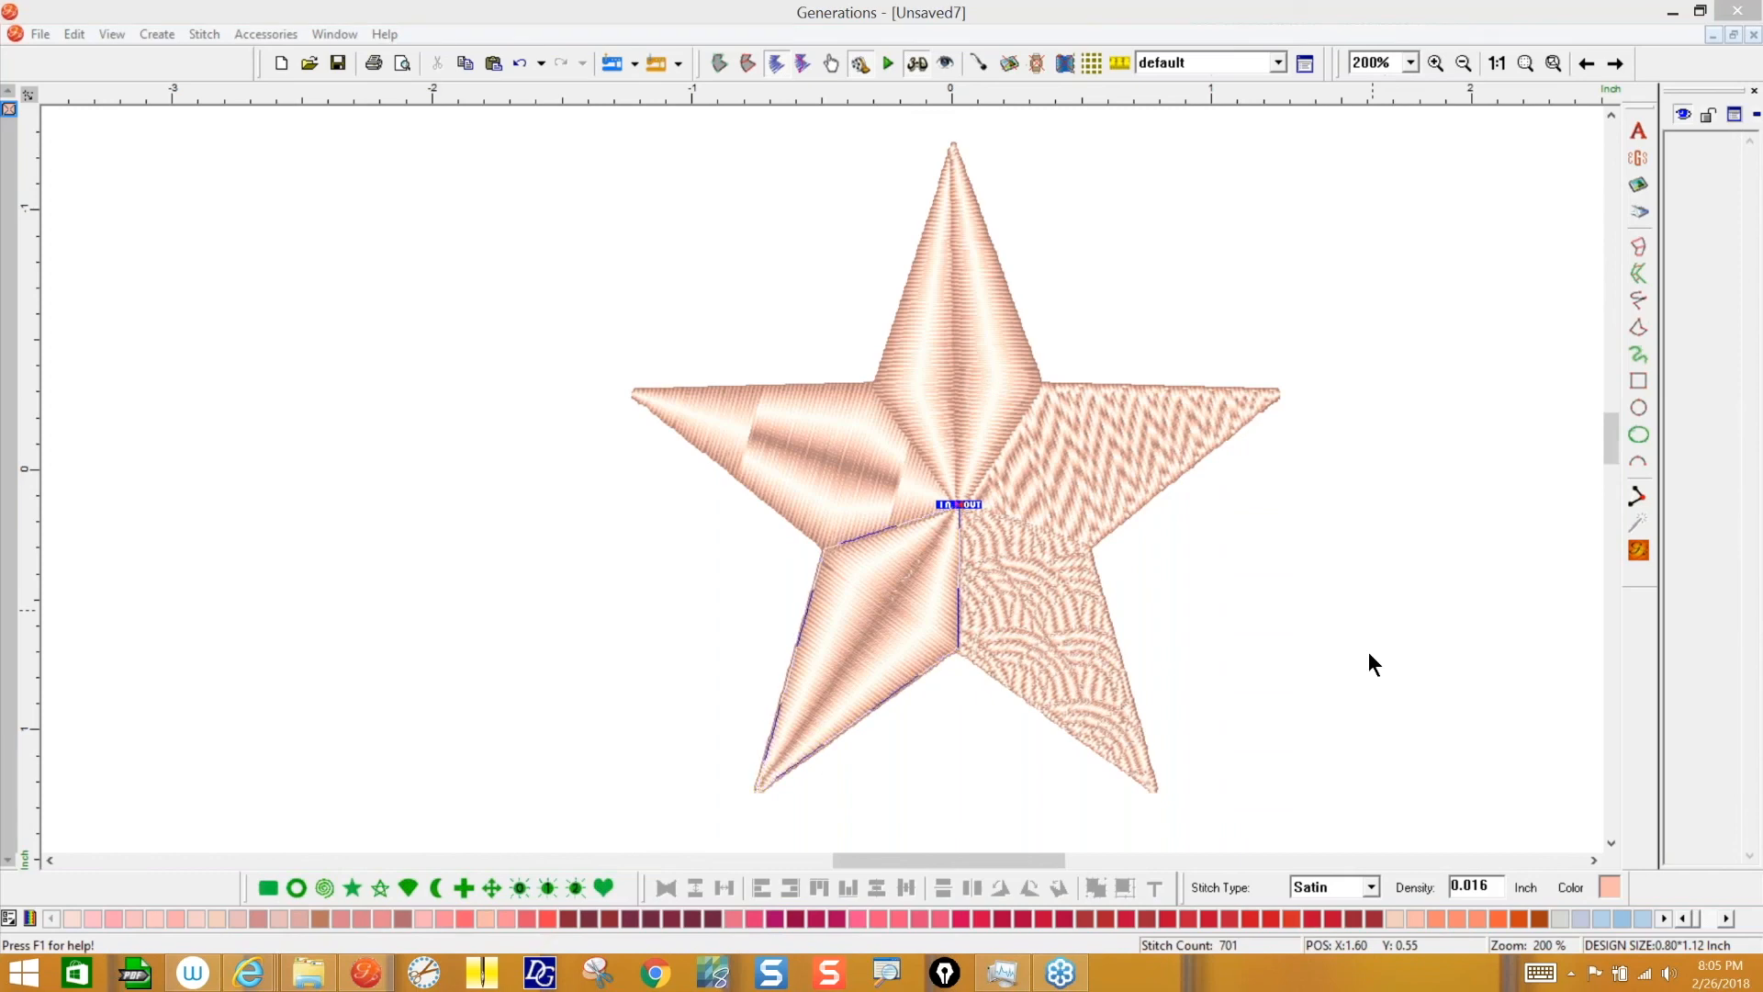
{"action": "left_click", "coordinate": [1743, 139]}
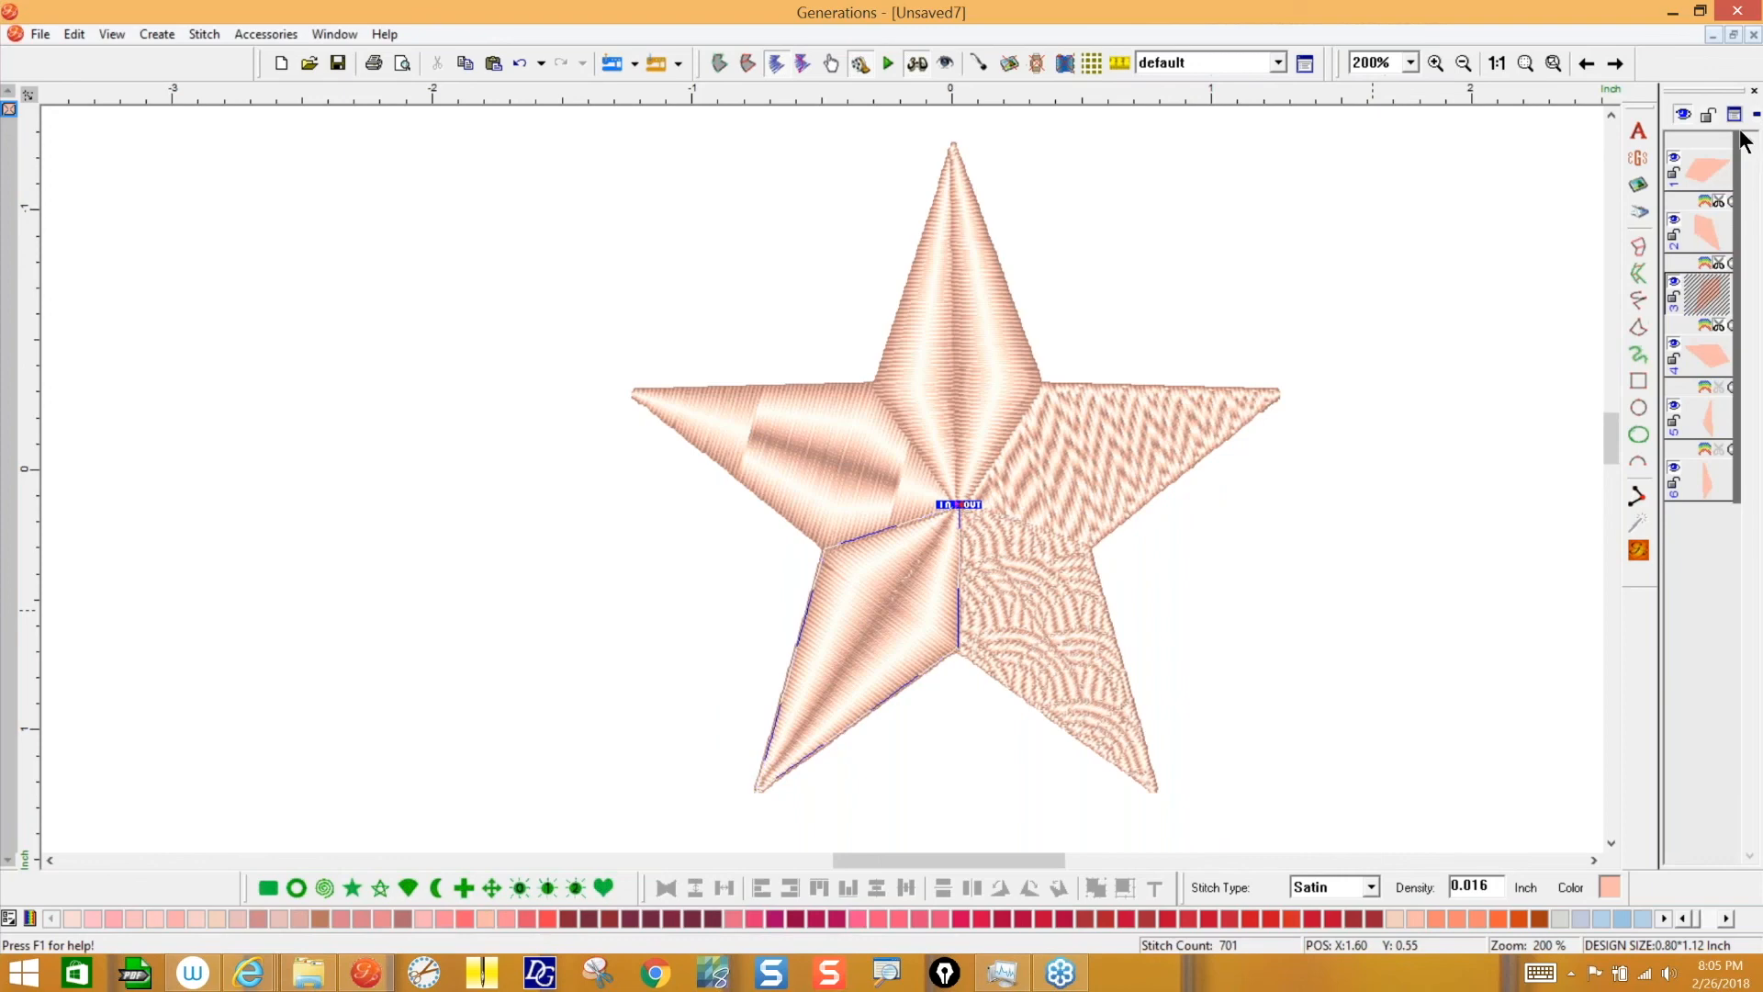